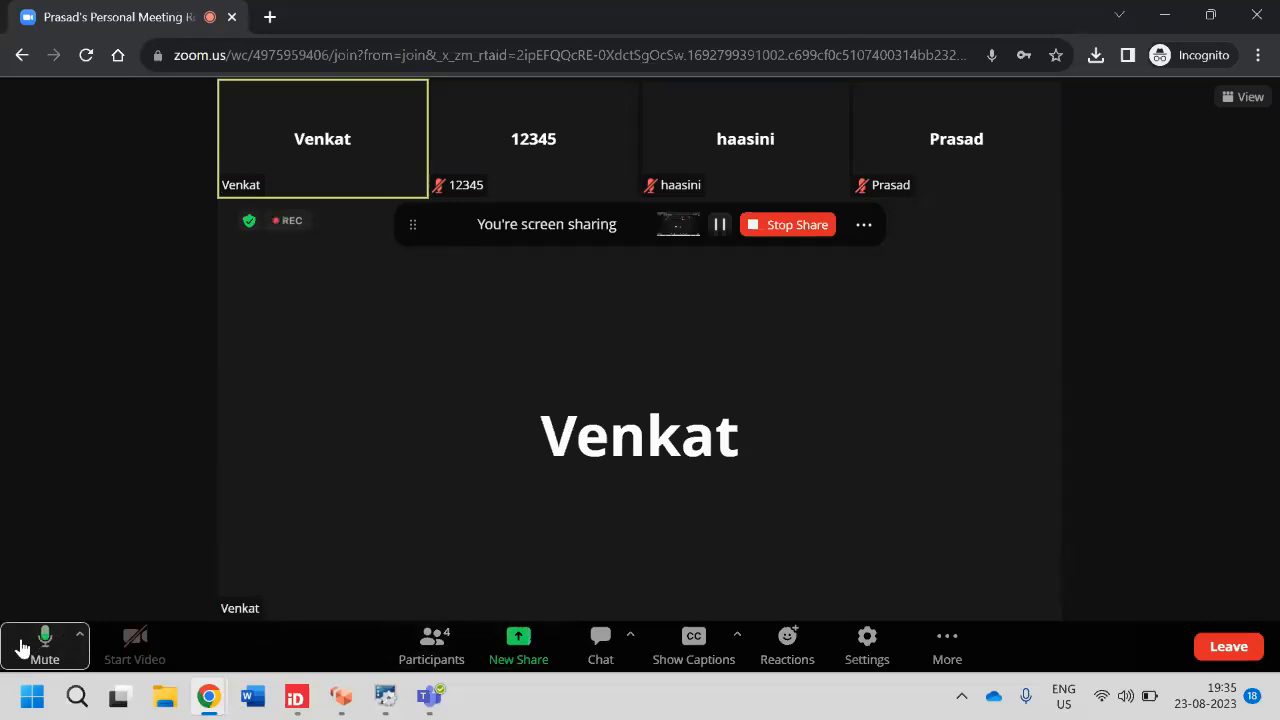
# - Mute the microphone from the Zoom meeting's bottom toolbar
pyautogui.click(40, 645)
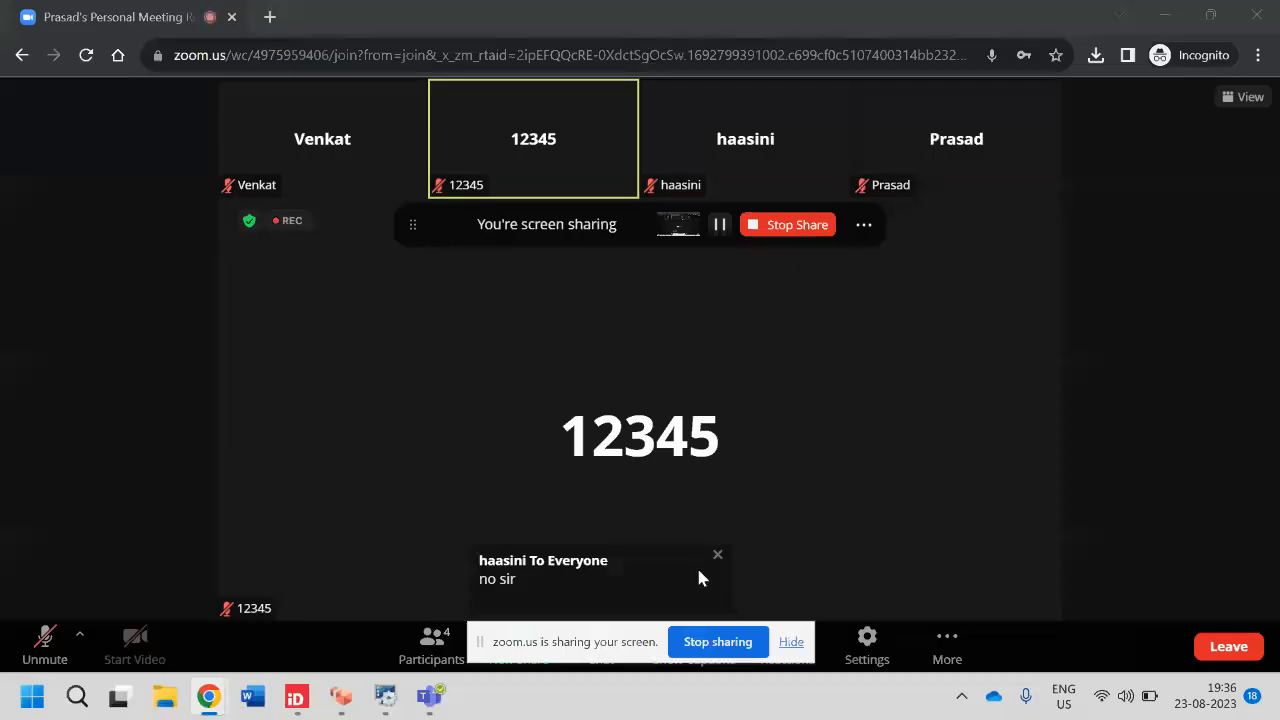
pyautogui.moveTo(342, 698)
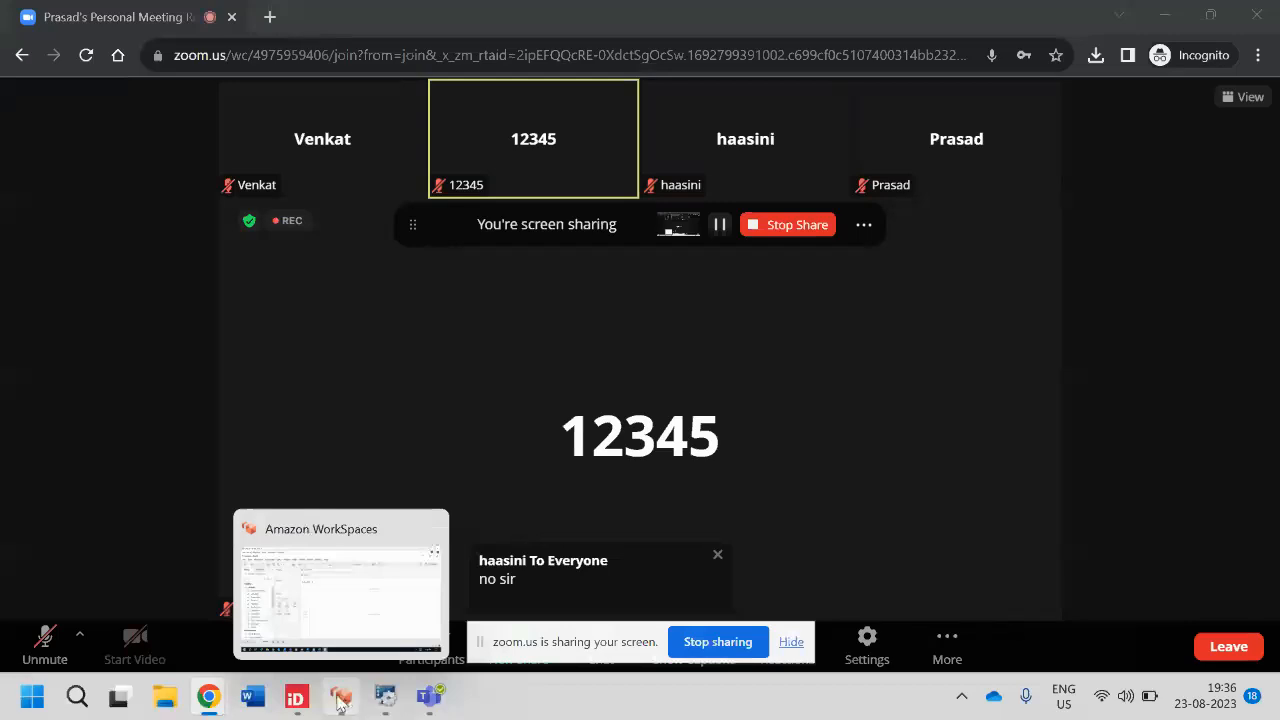
# - Unmute, switch to the WorkSpaces remote Chrome, and expand the notes' Paramaters section
pyautogui.click(45, 646)
pyautogui.click(342, 698)
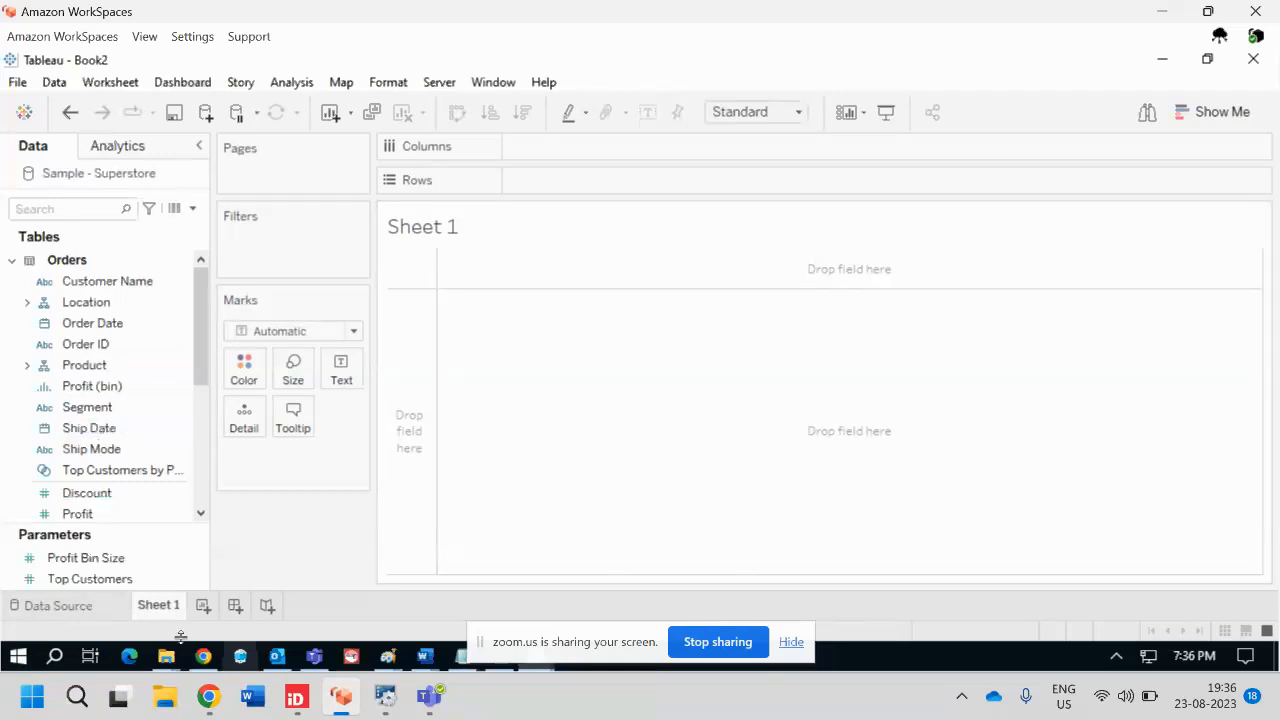
pyautogui.click(203, 656)
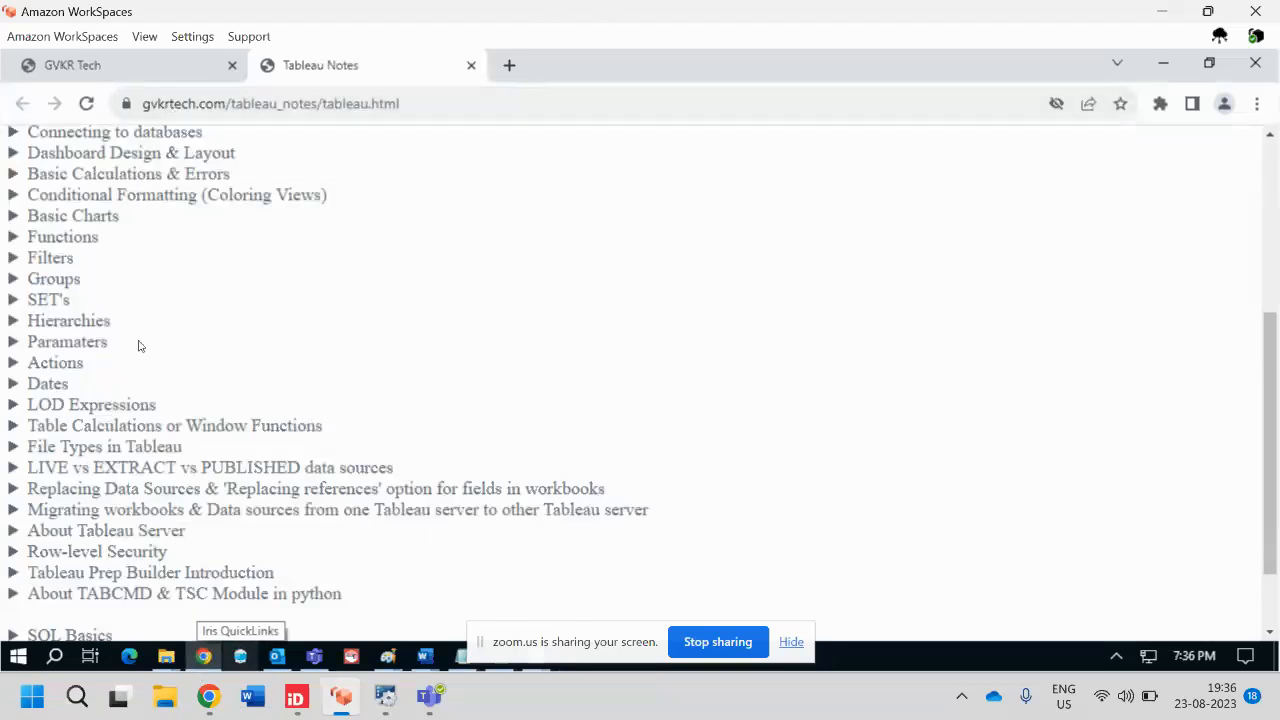
pyautogui.click(87, 341)
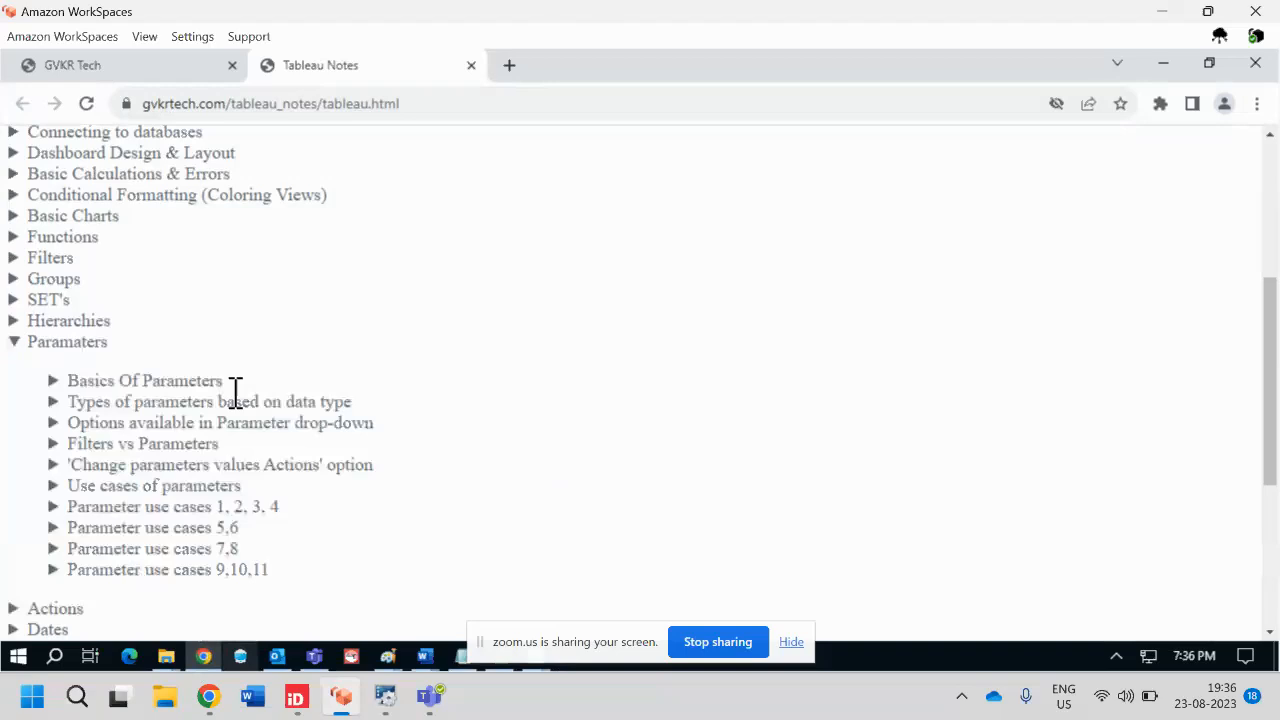
# - Put the remote desktop in full screen and move the screen-sharing notice aside
pyautogui.scroll(-1, 237, 396)
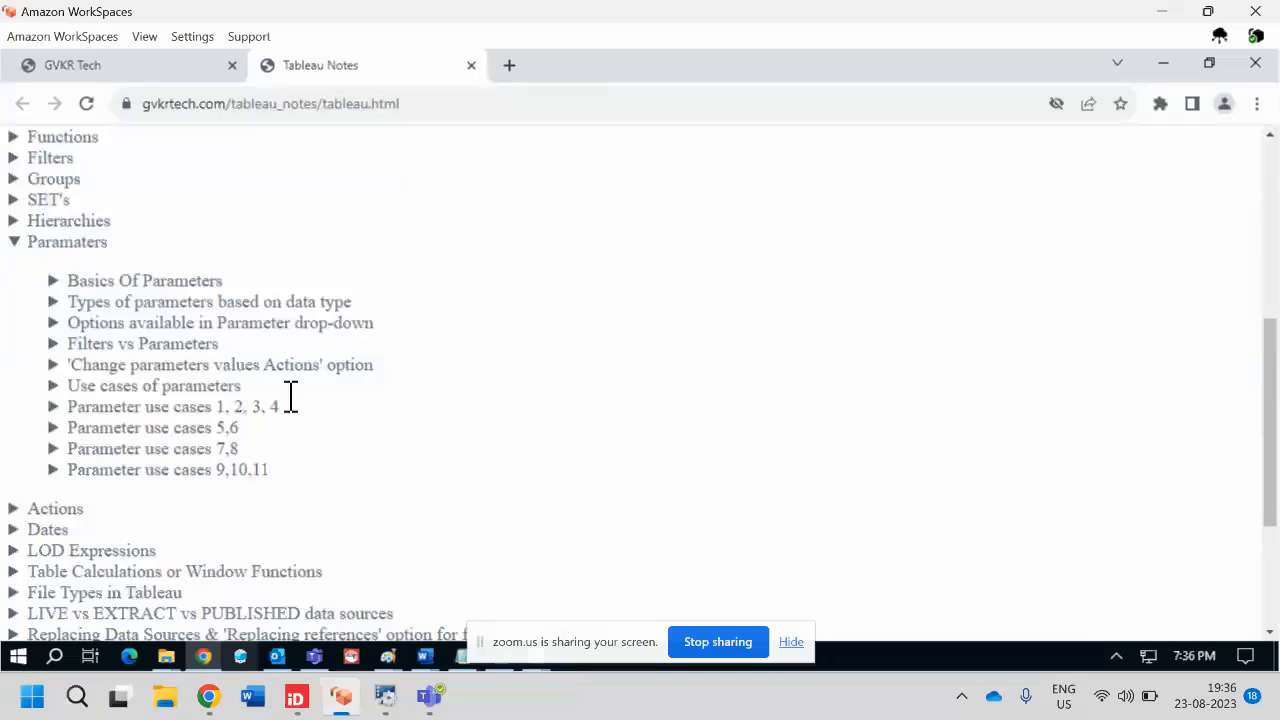
pyautogui.click(145, 36)
pyautogui.click(200, 83)
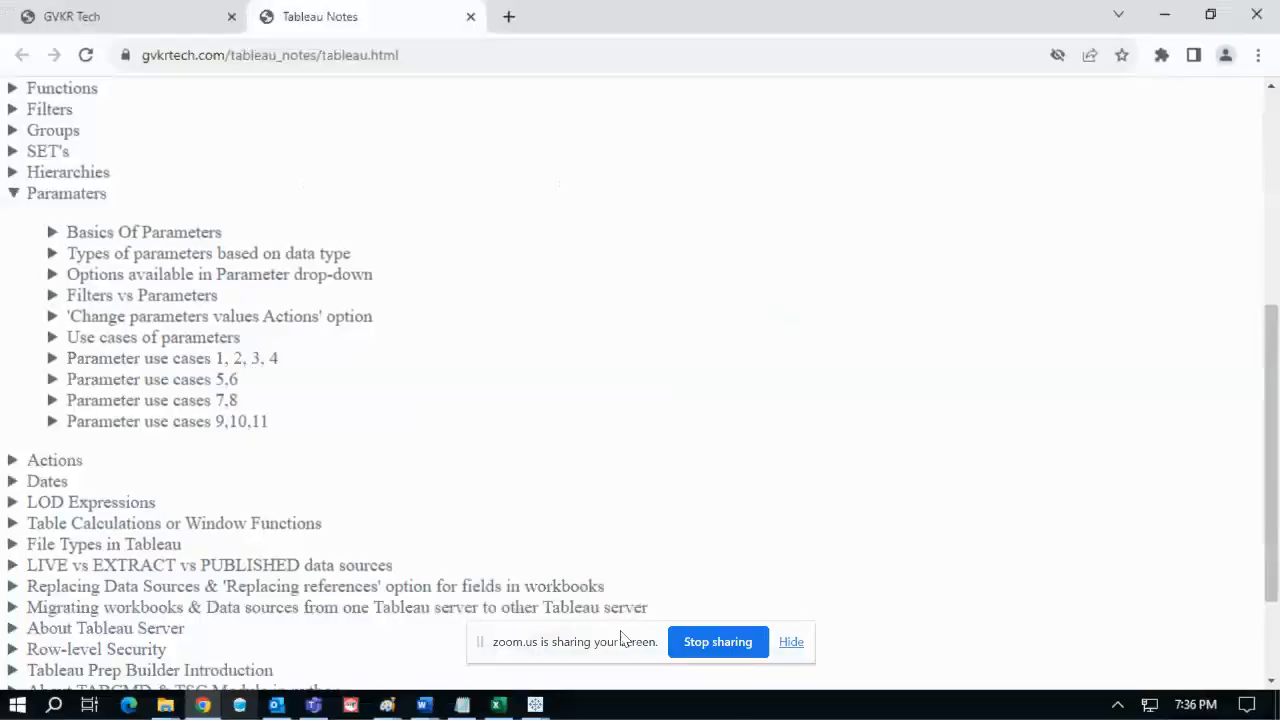
pyautogui.moveTo(580, 635); pyautogui.dragTo(979, 719)
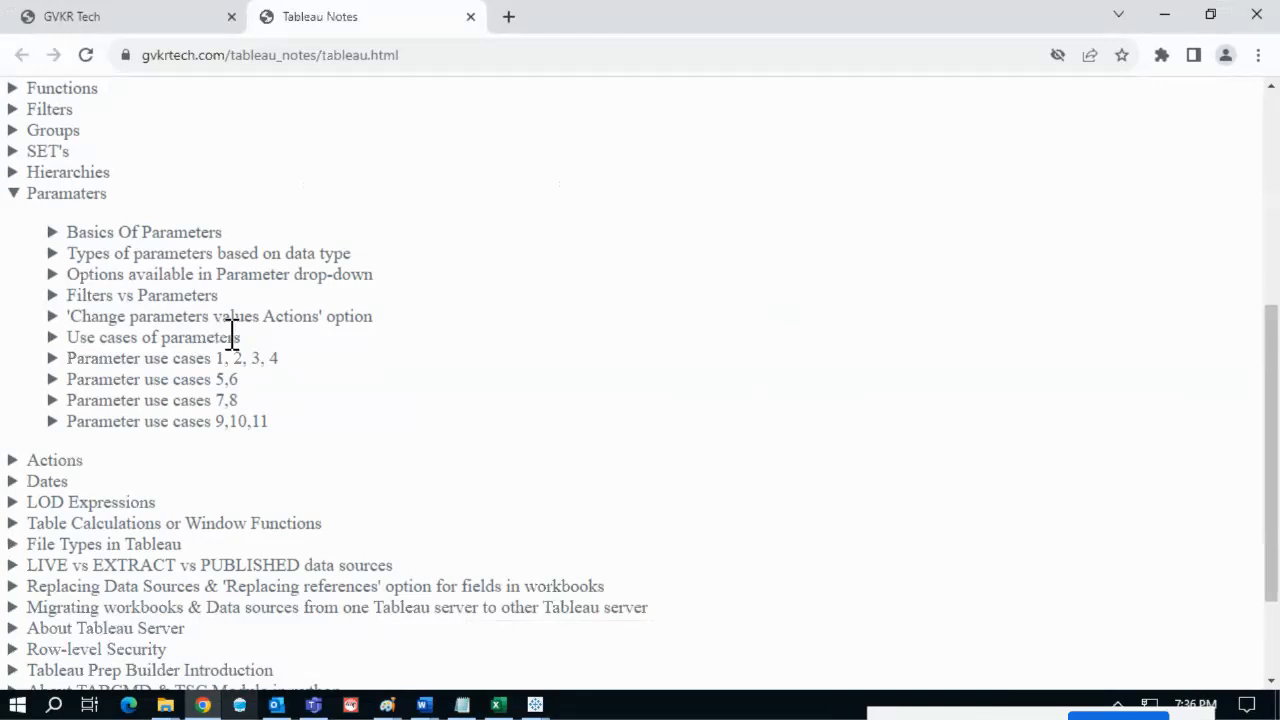
# - Expand and collapse Basics Of Parameters, then switch to the Tableau Book2 workbook
pyautogui.click(155, 236)
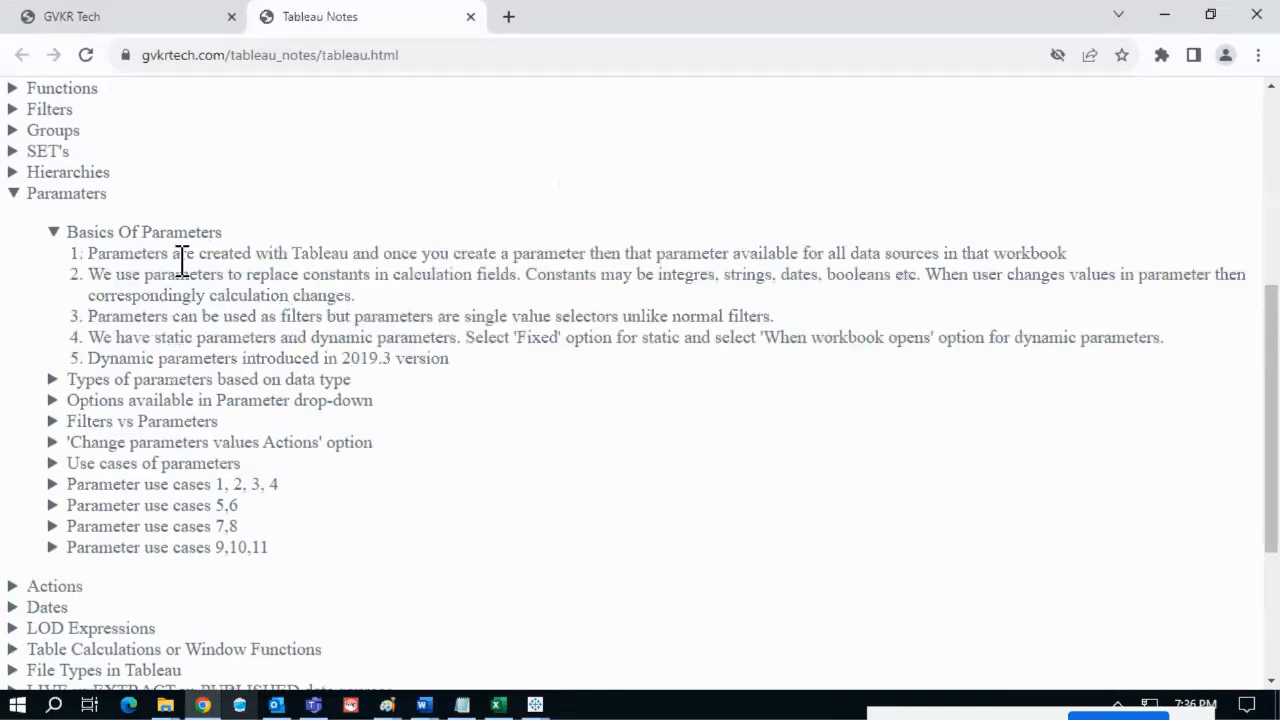
pyautogui.click(165, 236)
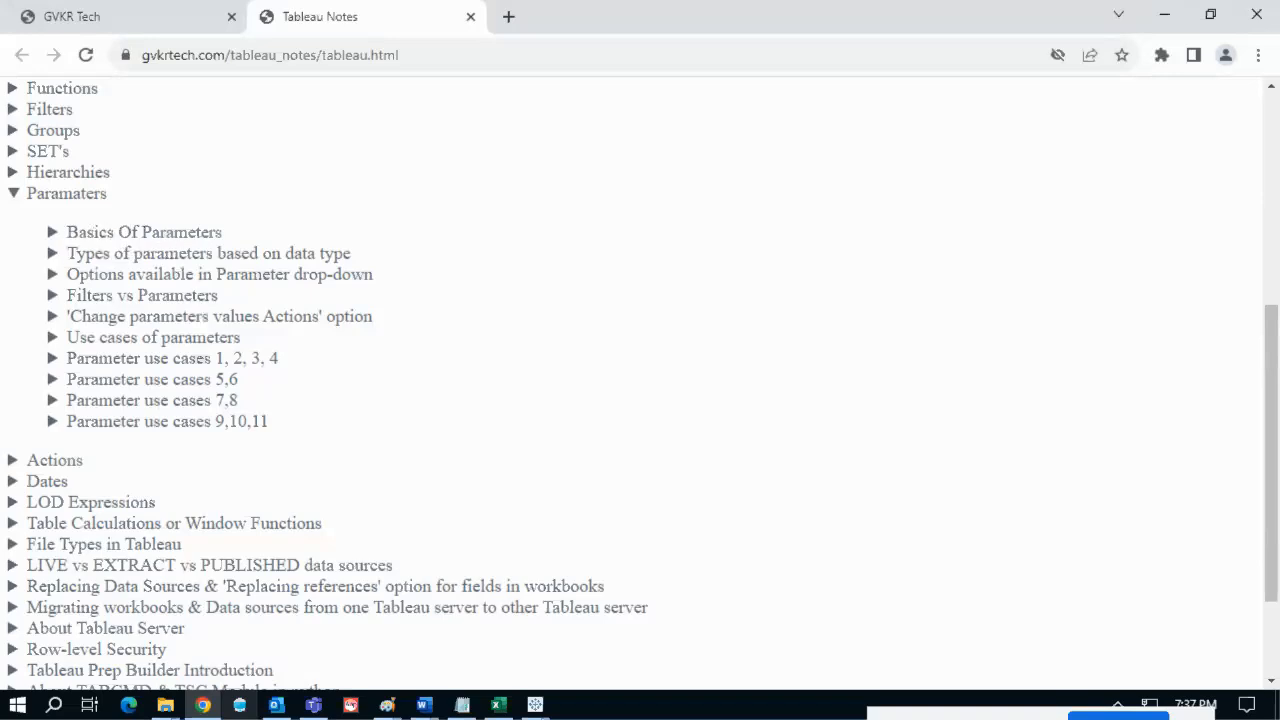
pyautogui.click(540, 708)
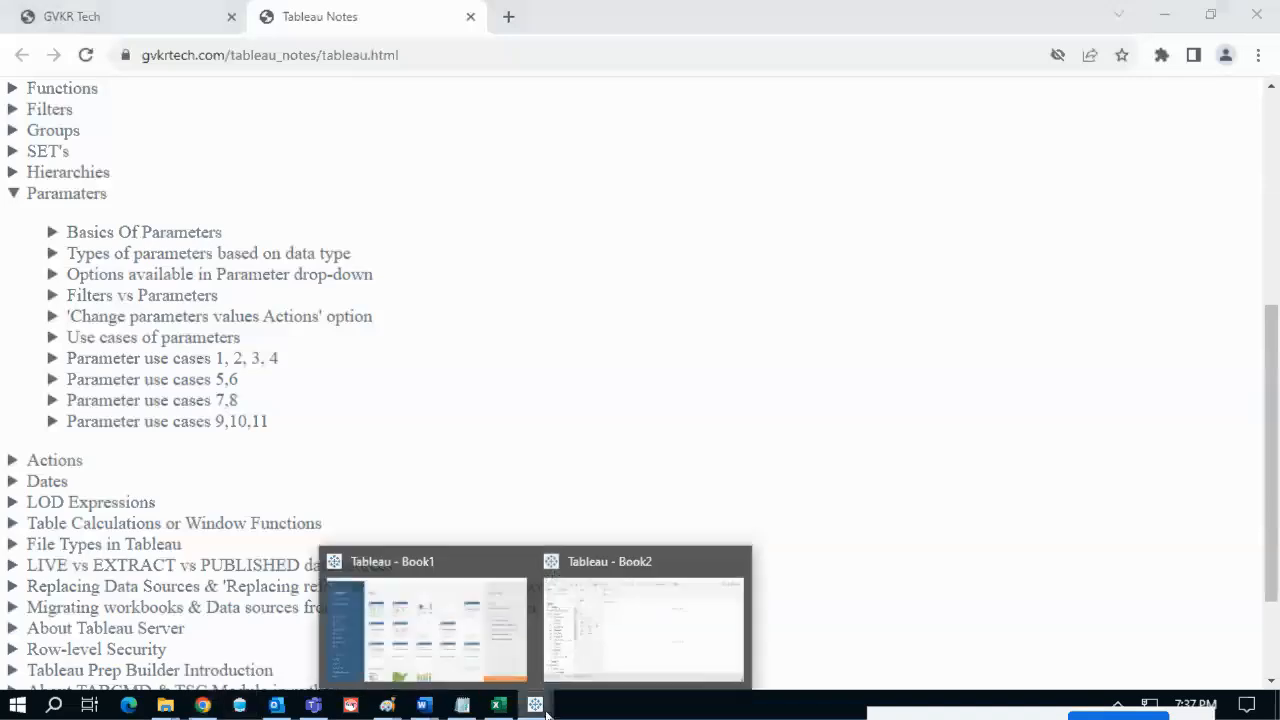
pyautogui.click(590, 654)
# - Create a new calculated field and enlarge its editor with the function list hidden
pyautogui.click(191, 159)
pyautogui.click(100, 181)
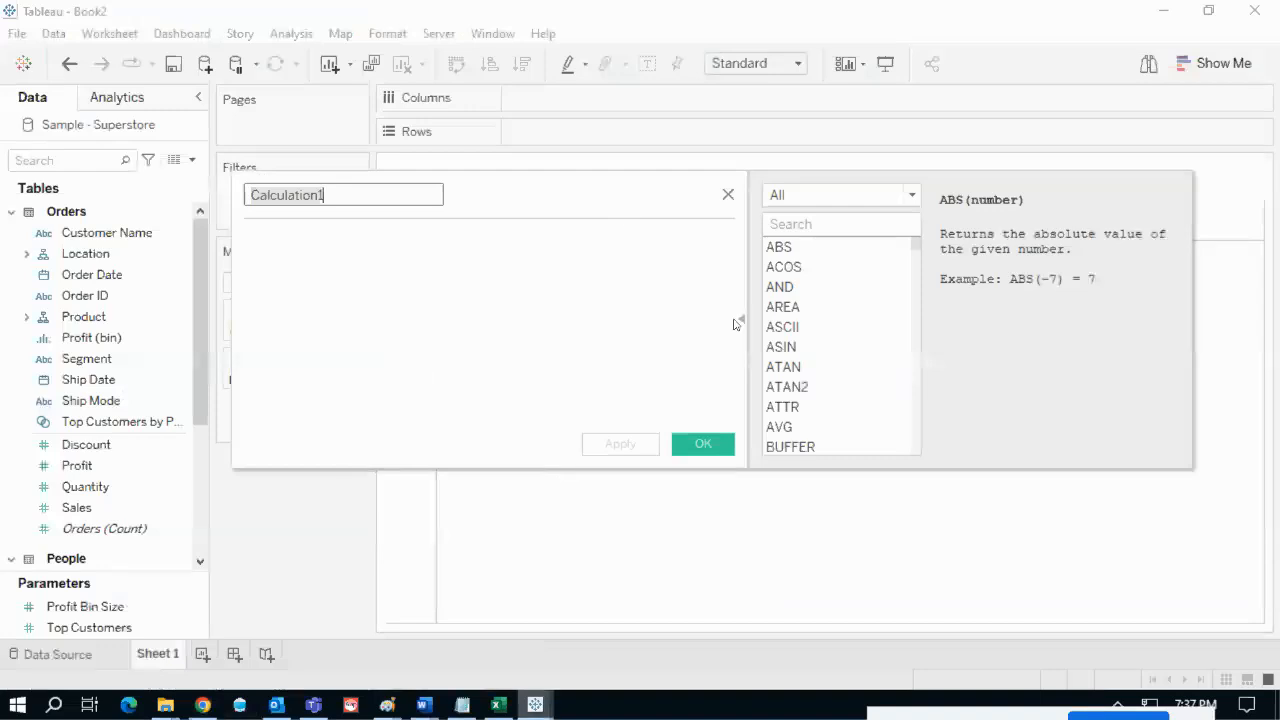
pyautogui.click(740, 320)
pyautogui.moveTo(596, 204); pyautogui.dragTo(687, 372)
pyautogui.moveTo(848, 633); pyautogui.dragTo(960, 622)
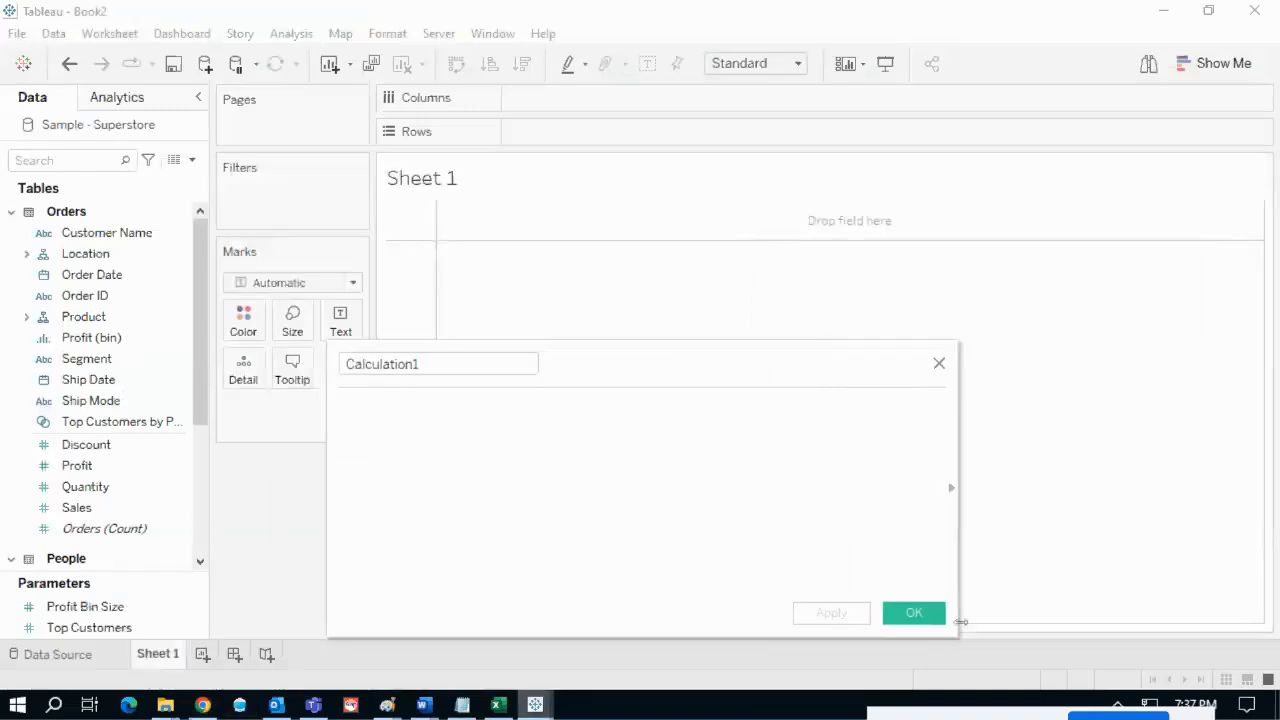
# - Type a 'data types' draft in the formula, then erase it
pyautogui.click(494, 443)
pyautogui.write('da')
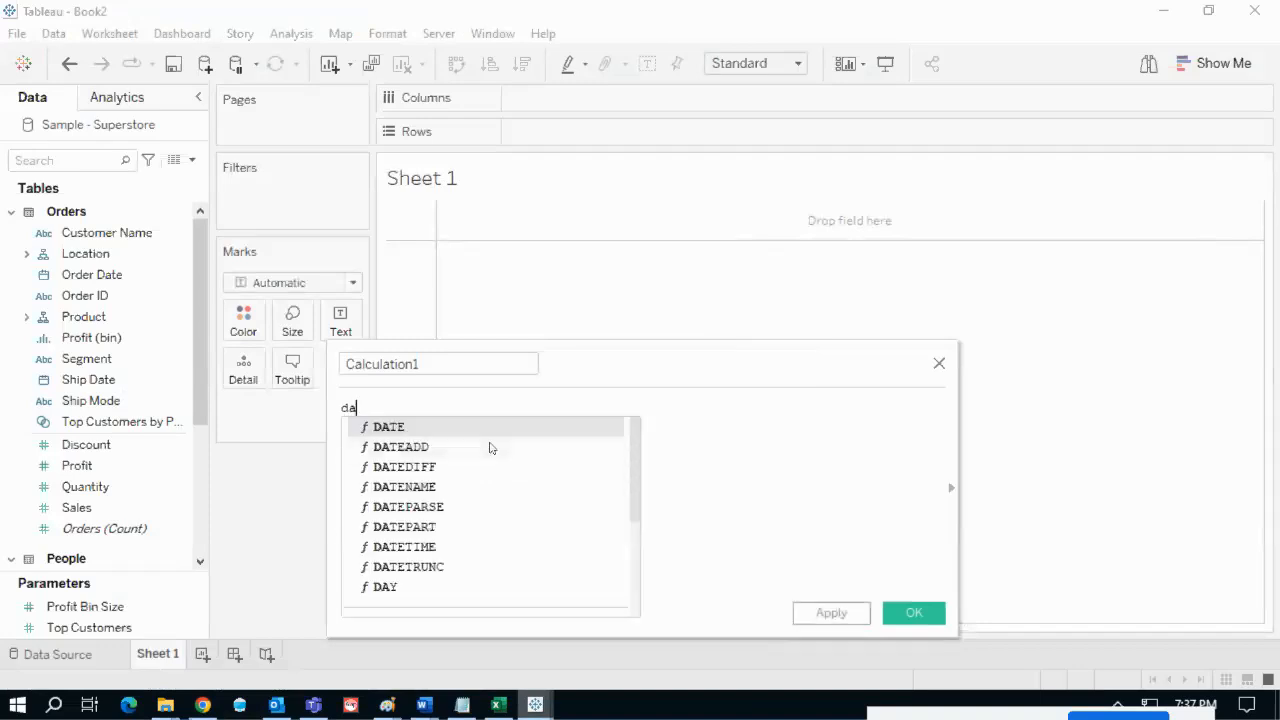
pyautogui.write('ta types')
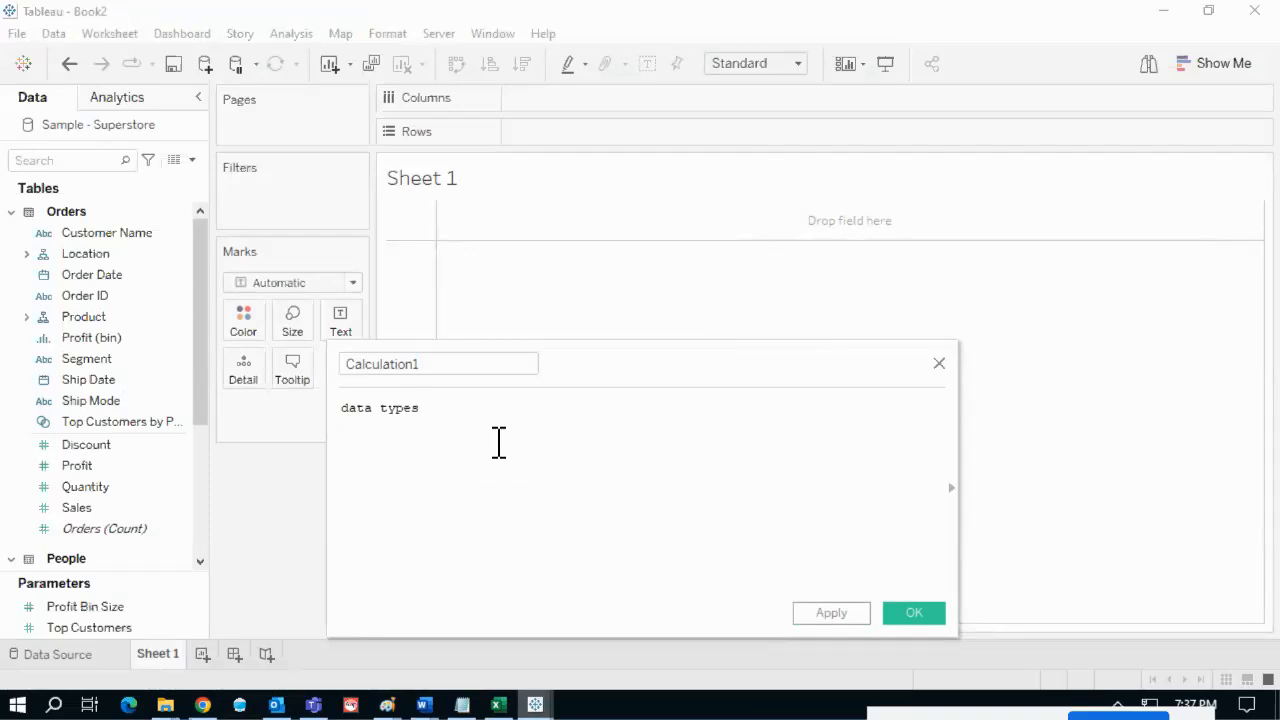
pyautogui.press('Return')
pyautogui.press('Return')
pyautogui.write('i')
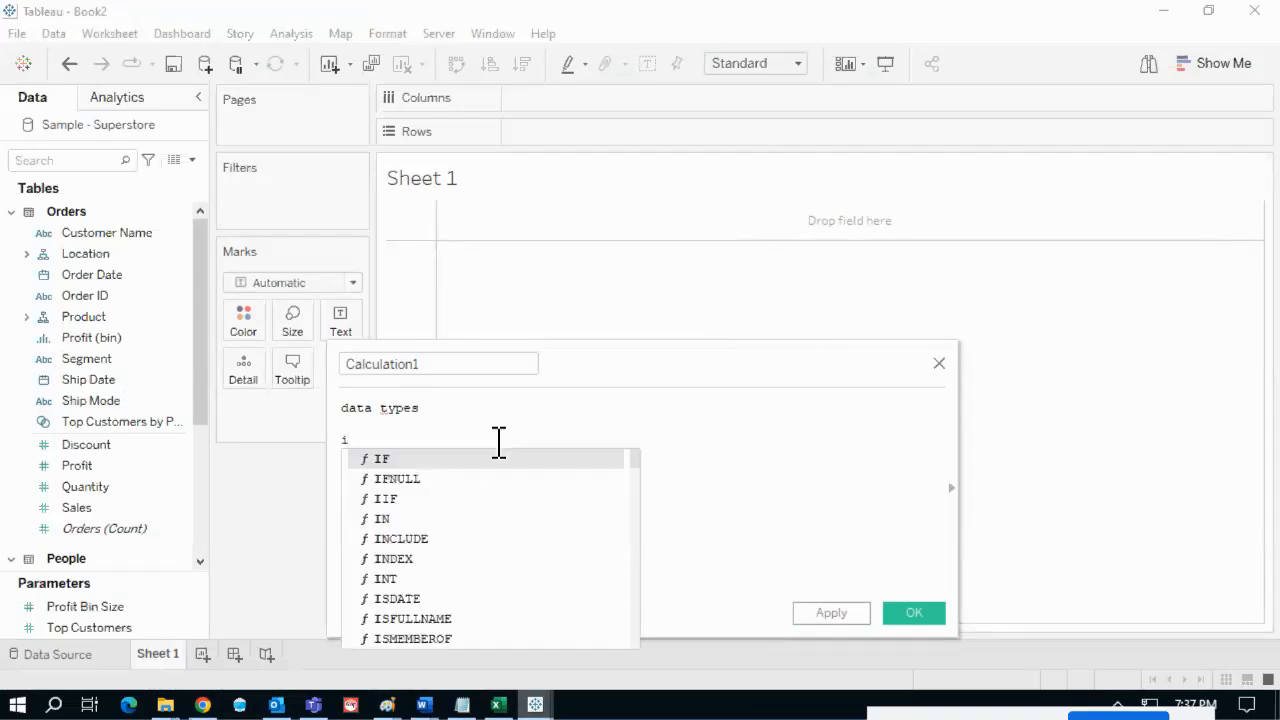
pyautogui.press('BackSpace')
pyautogui.press('BackSpace')
pyautogui.press('BackSpace')
pyautogui.press('BackSpace')
pyautogui.press('BackSpace')
pyautogui.press('BackSpace')
pyautogui.press('BackSpace')
pyautogui.press('BackSpace')
pyautogui.press('BackSpace')
pyautogui.press('BackSpace')
pyautogui.press('BackSpace')
pyautogui.press('BackSpace')
pyautogui.press('BackSpace')
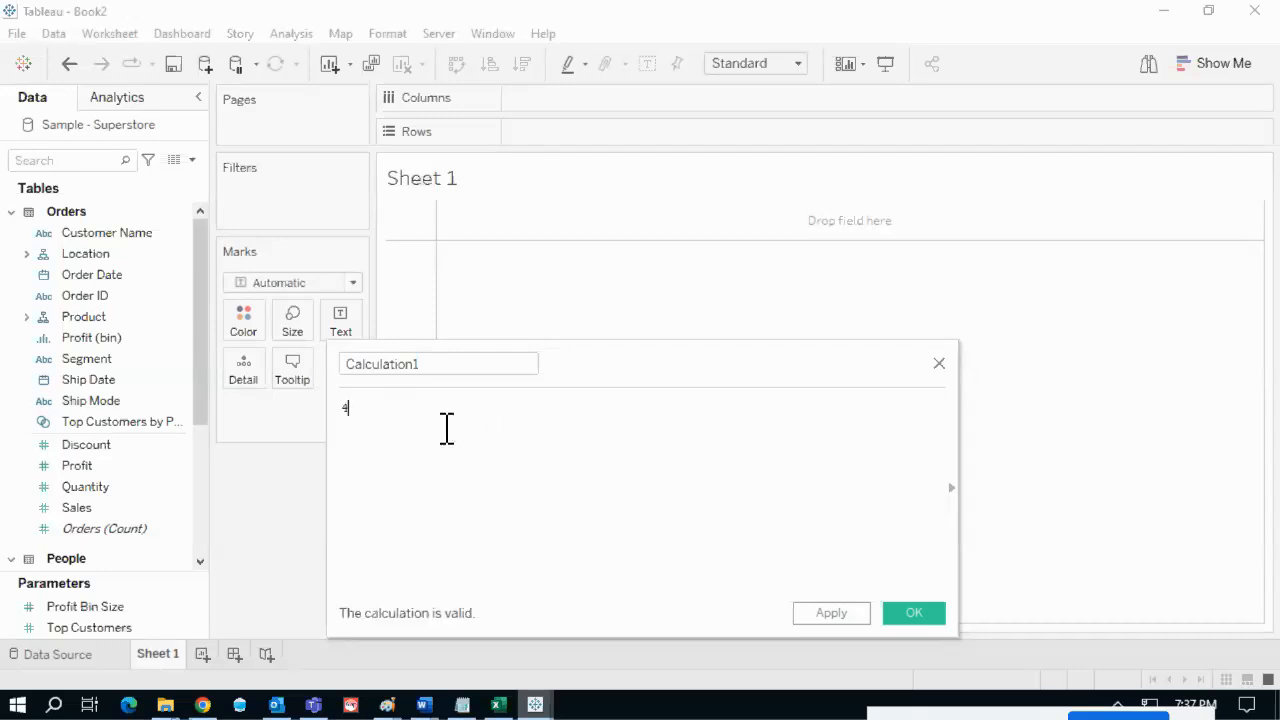
pyautogui.moveTo(374, 409); pyautogui.dragTo(325, 412)
pyautogui.press('BackSpace')
# - Enter '4 // integer' and "01-Jan-2023' // date parameter", then discard the calculation
pyautogui.write('4 // integer')
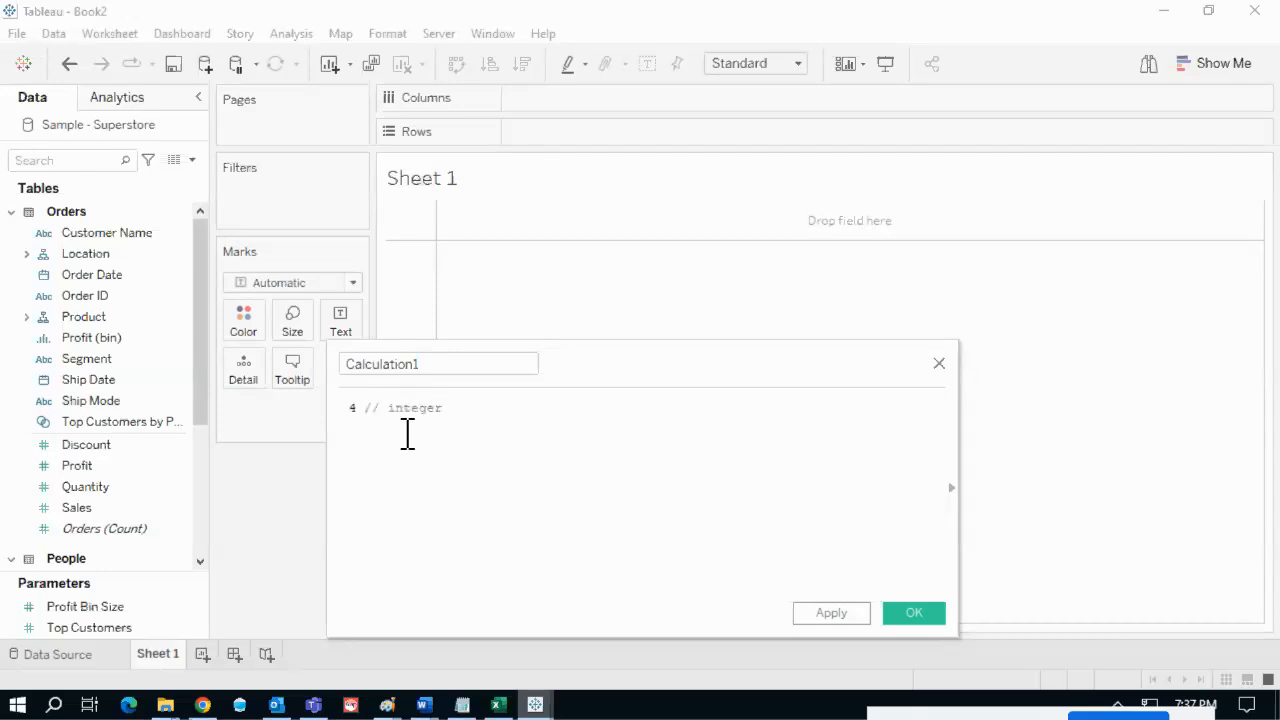
pyautogui.press('Return')
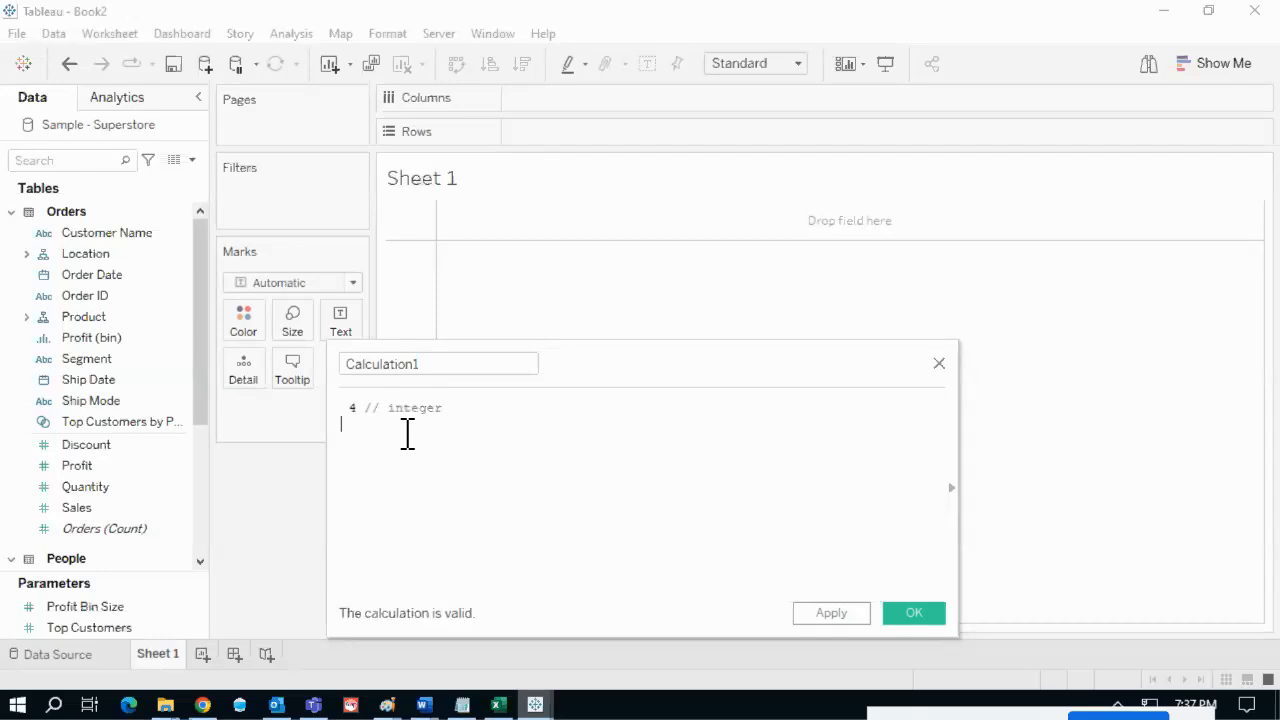
pyautogui.write('01-Ja')
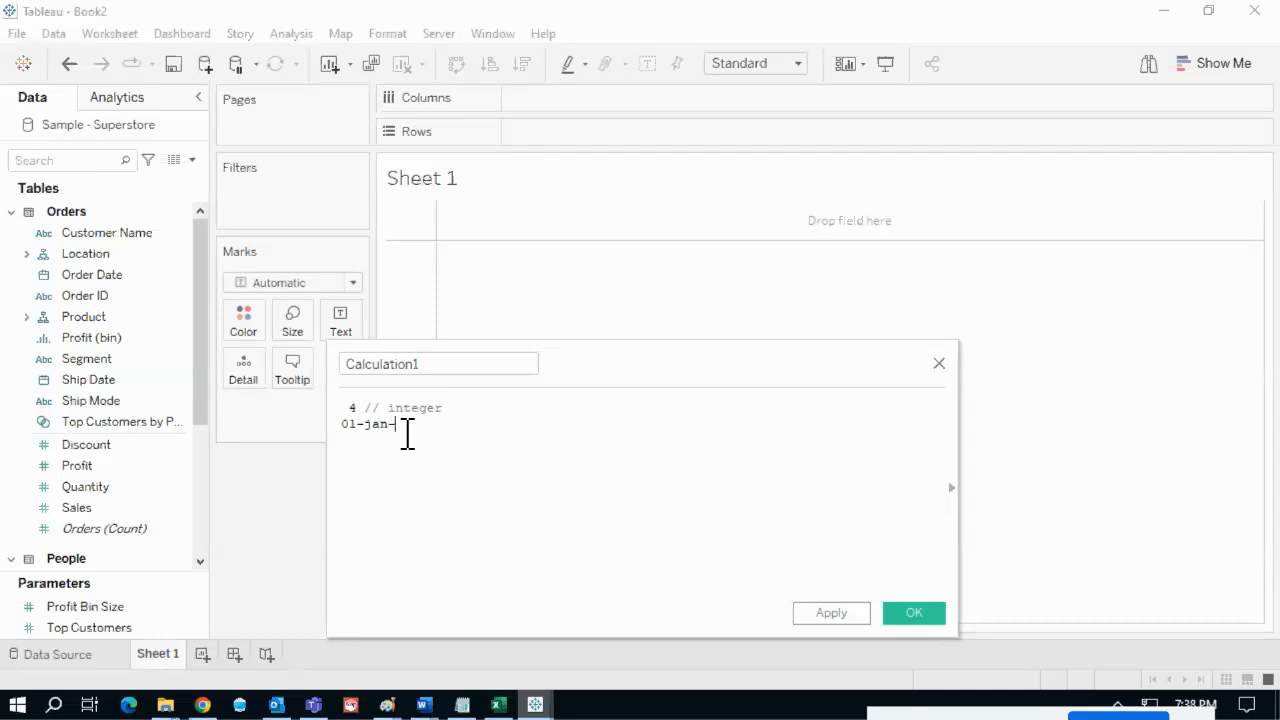
pyautogui.write('n-2023')
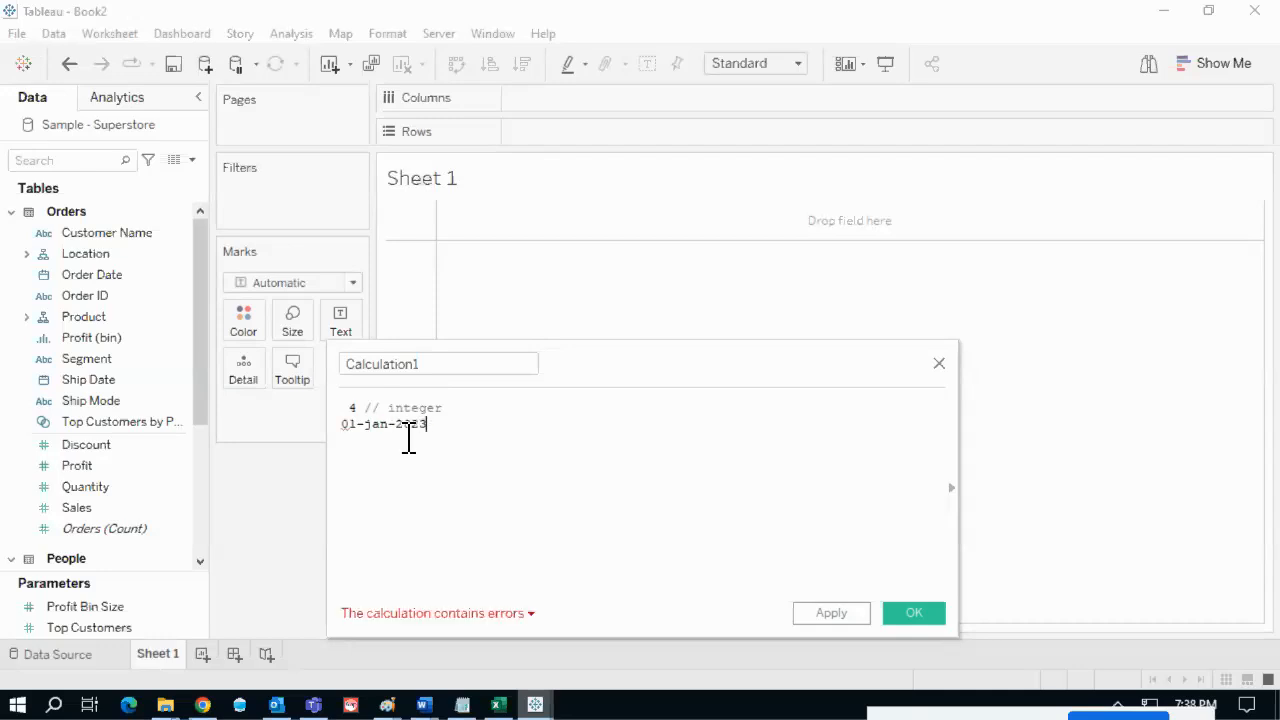
pyautogui.write("'")
pyautogui.press('Left')
pyautogui.press('Left')
pyautogui.press('Left')
pyautogui.press('Left')
pyautogui.press('Left')
pyautogui.press('Left')
pyautogui.press('Left')
pyautogui.press('Left')
pyautogui.moveTo(435, 425); pyautogui.dragTo(328, 425)
pyautogui.click(487, 422)
pyautogui.write('/')
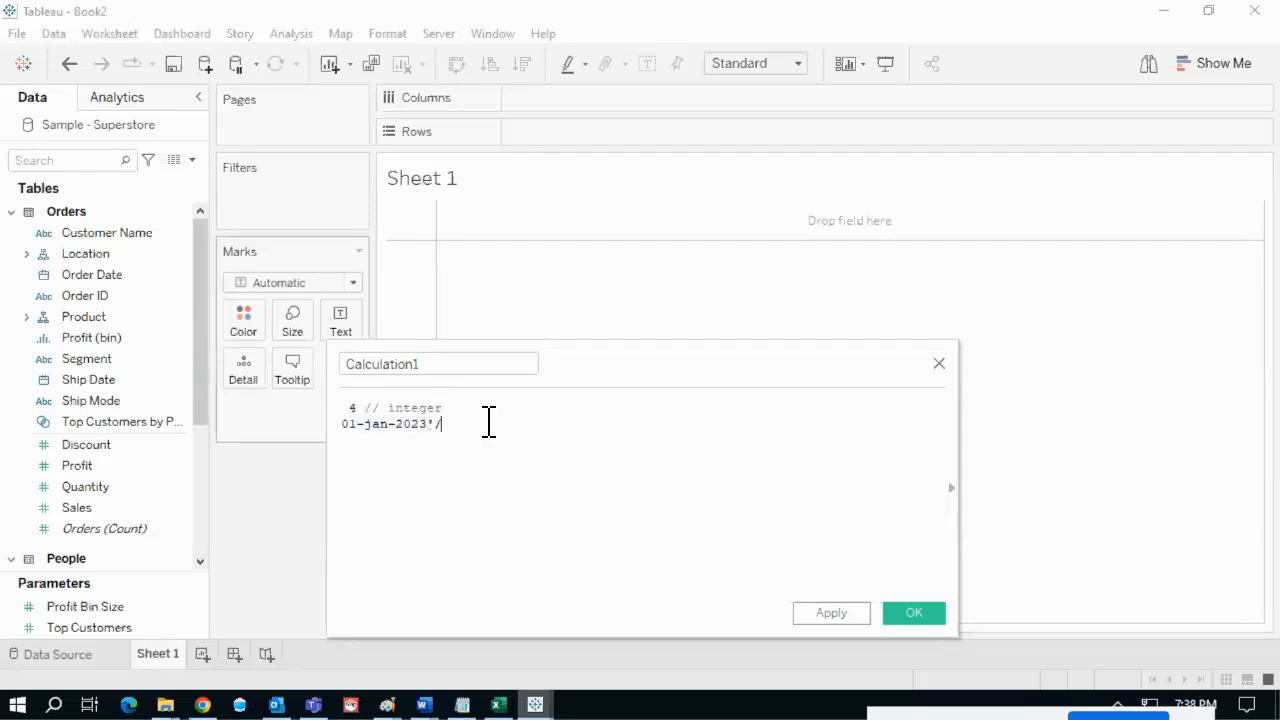
pyautogui.write('/ date parameter')
pyautogui.click(939, 366)
# - Create Parameter 3 as a Float parameter with current value 100000
pyautogui.click(192, 159)
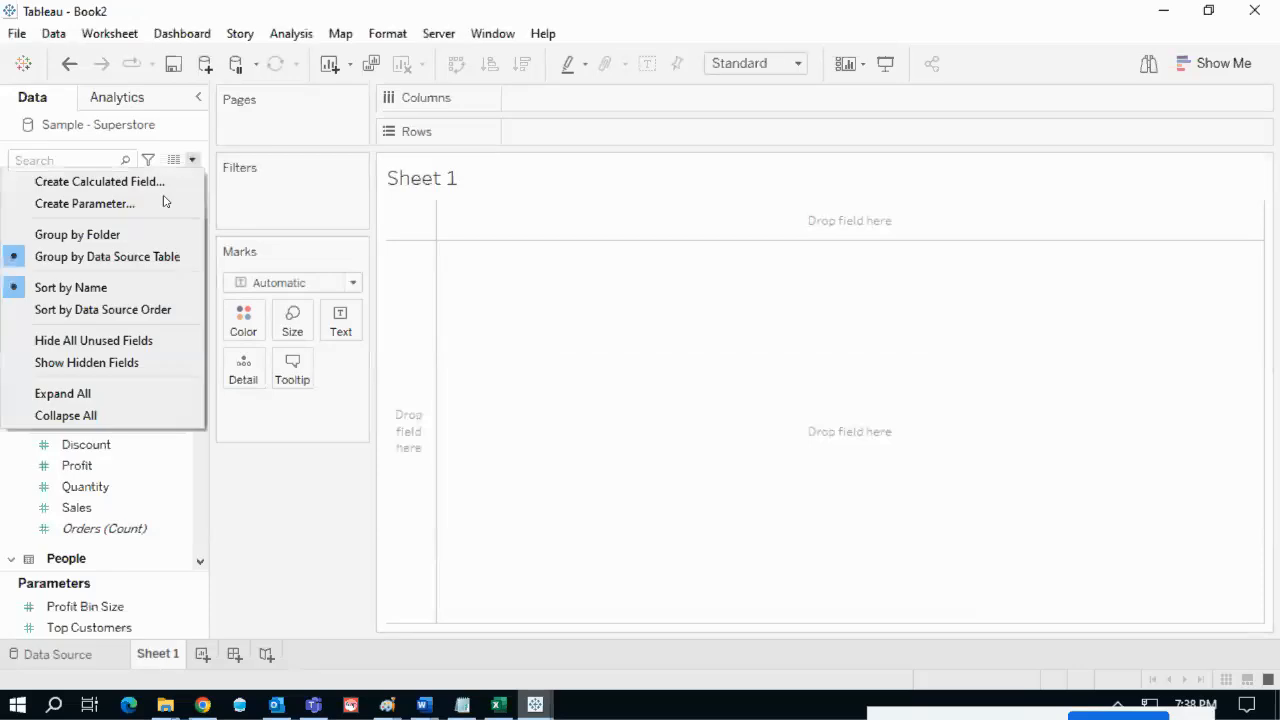
pyautogui.click(124, 205)
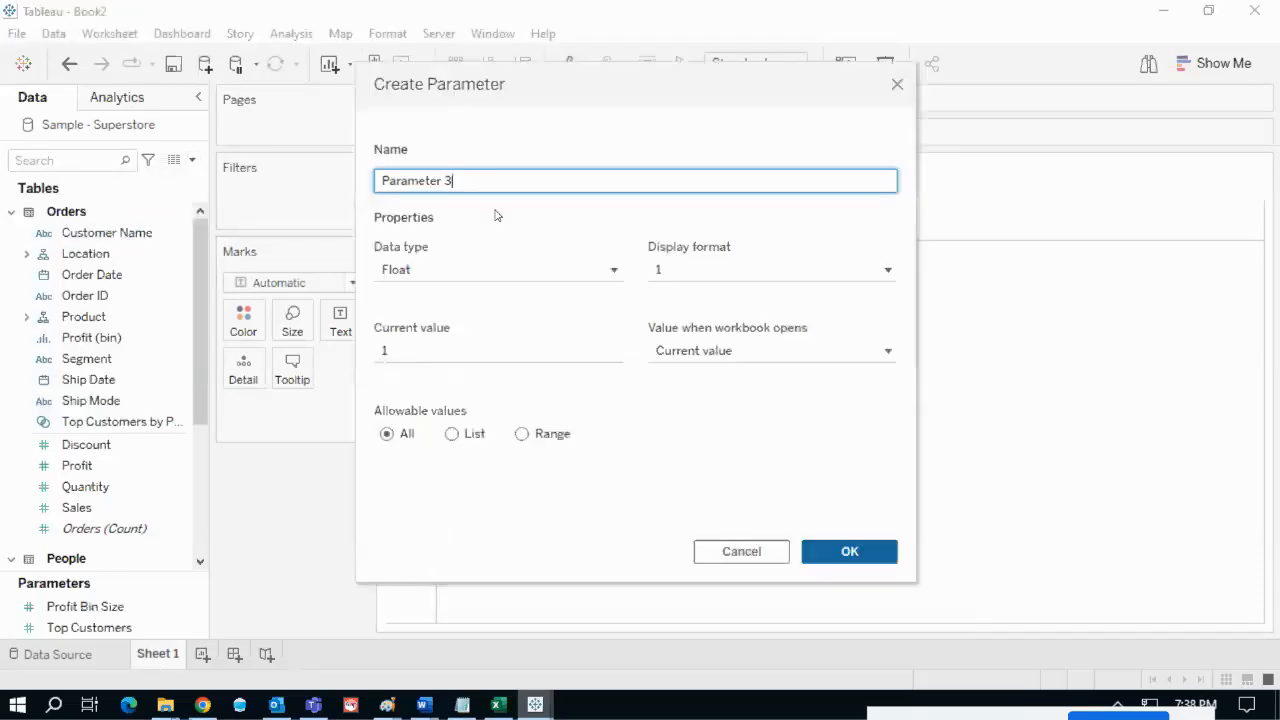
pyautogui.moveTo(569, 83); pyautogui.dragTo(671, 125)
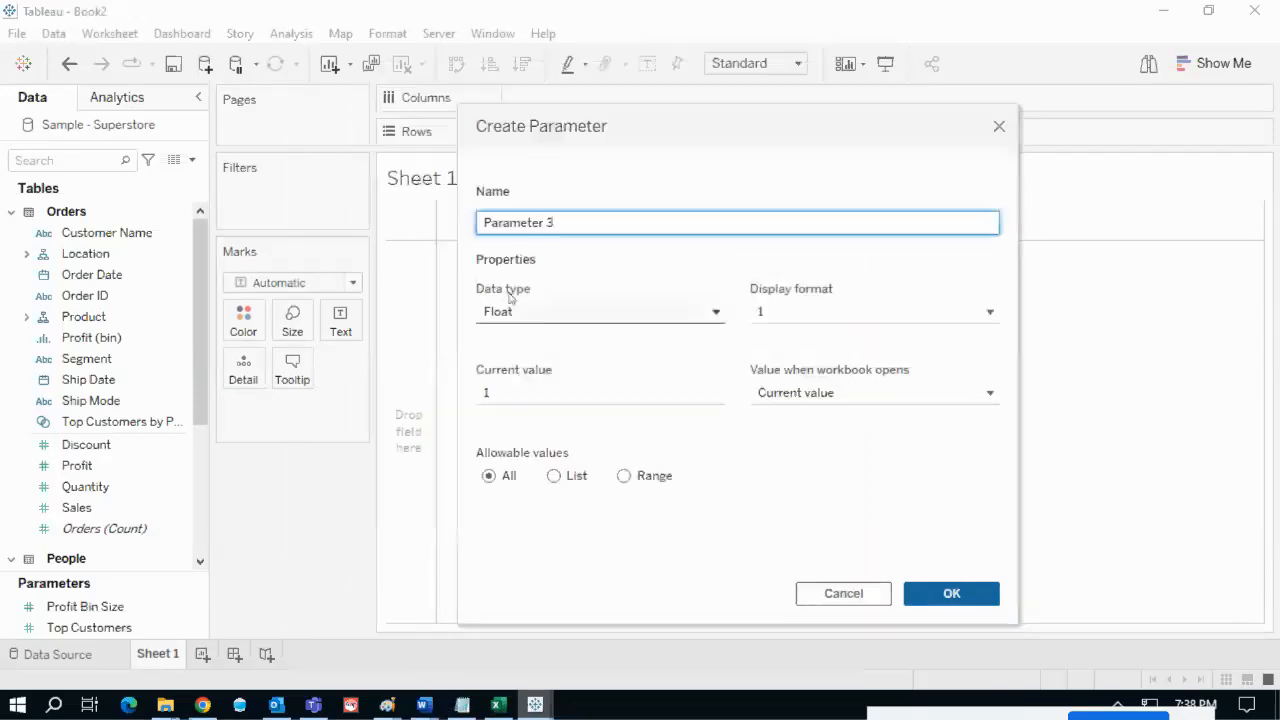
pyautogui.click(600, 318)
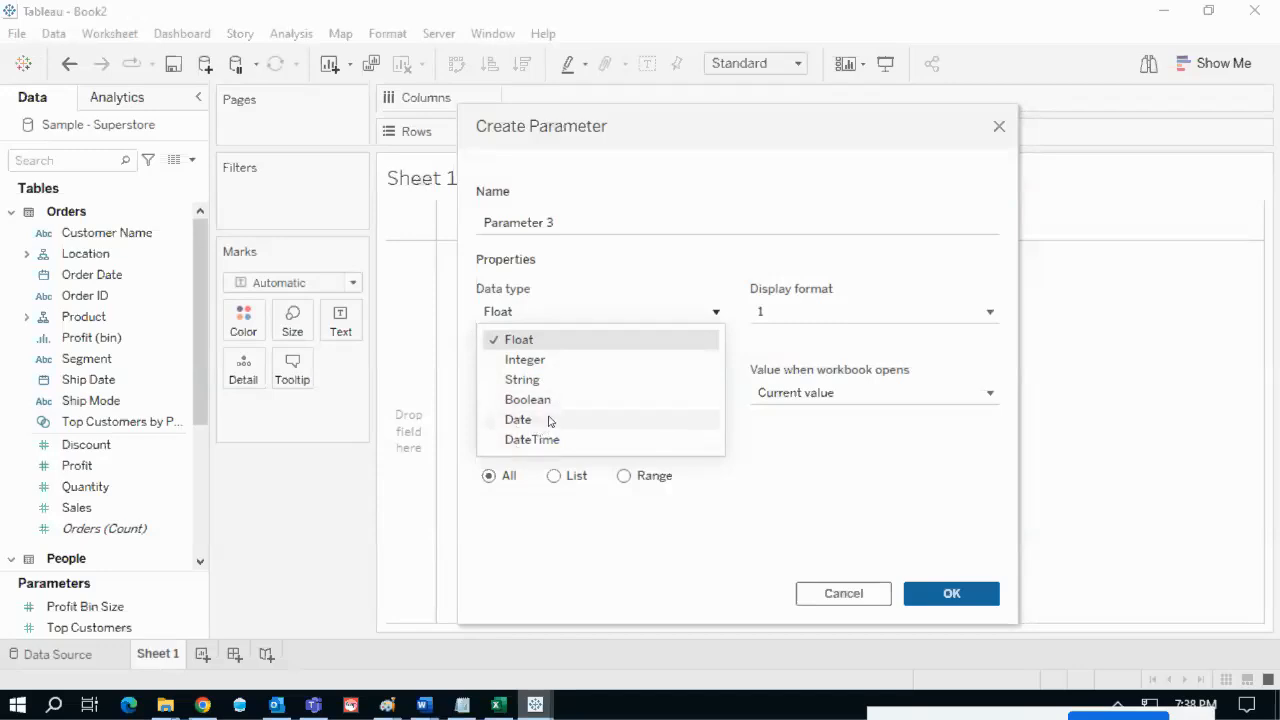
pyautogui.click(791, 174)
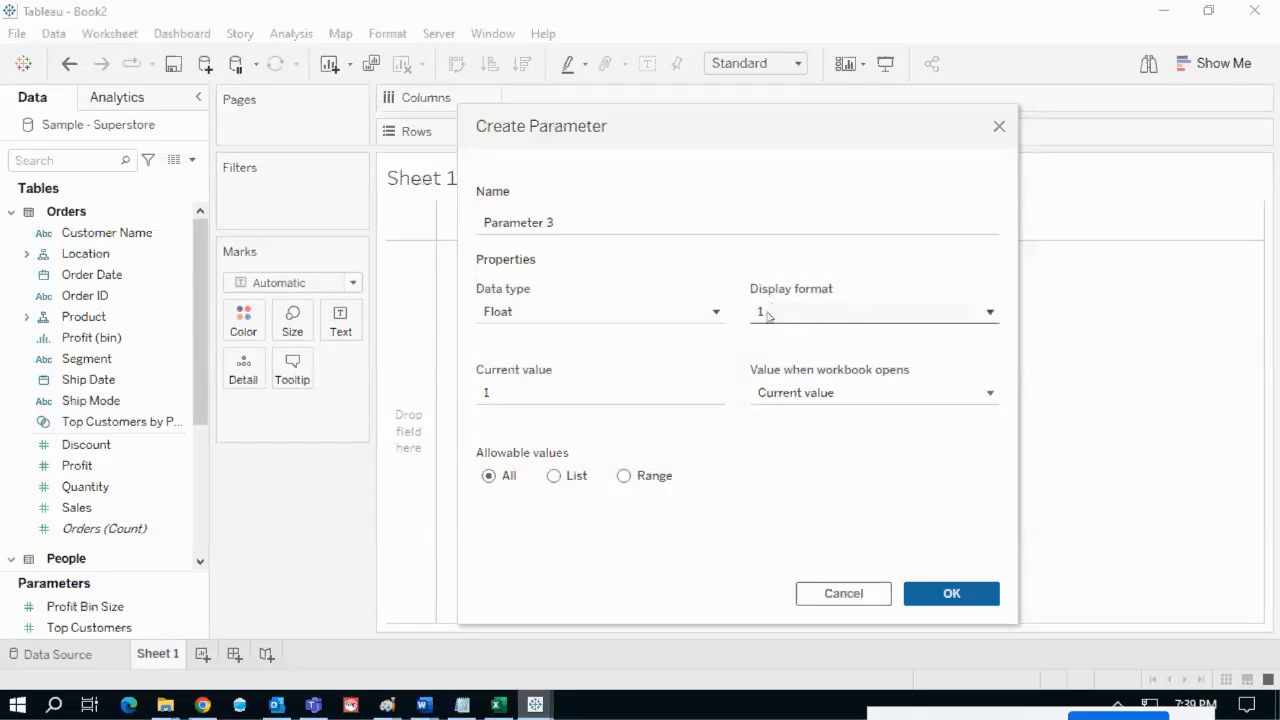
pyautogui.moveTo(894, 120); pyautogui.dragTo(910, 113)
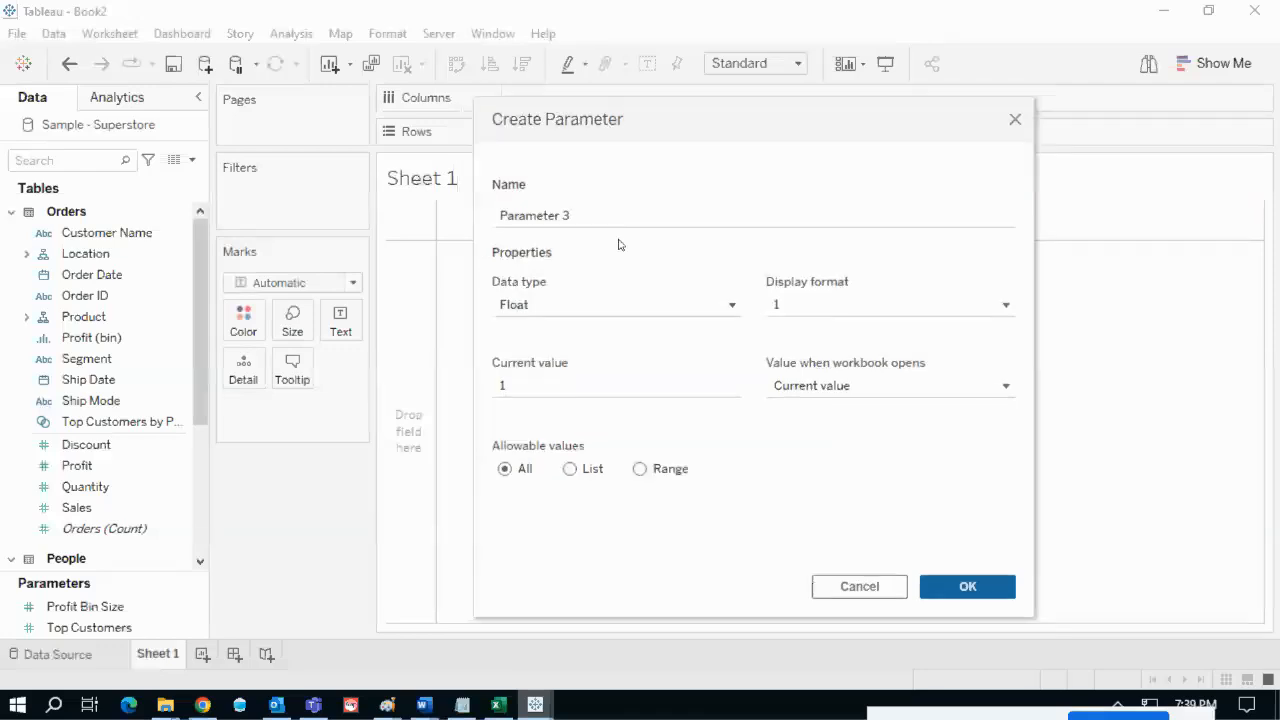
pyautogui.click(590, 213)
pyautogui.moveTo(580, 210); pyautogui.dragTo(500, 214)
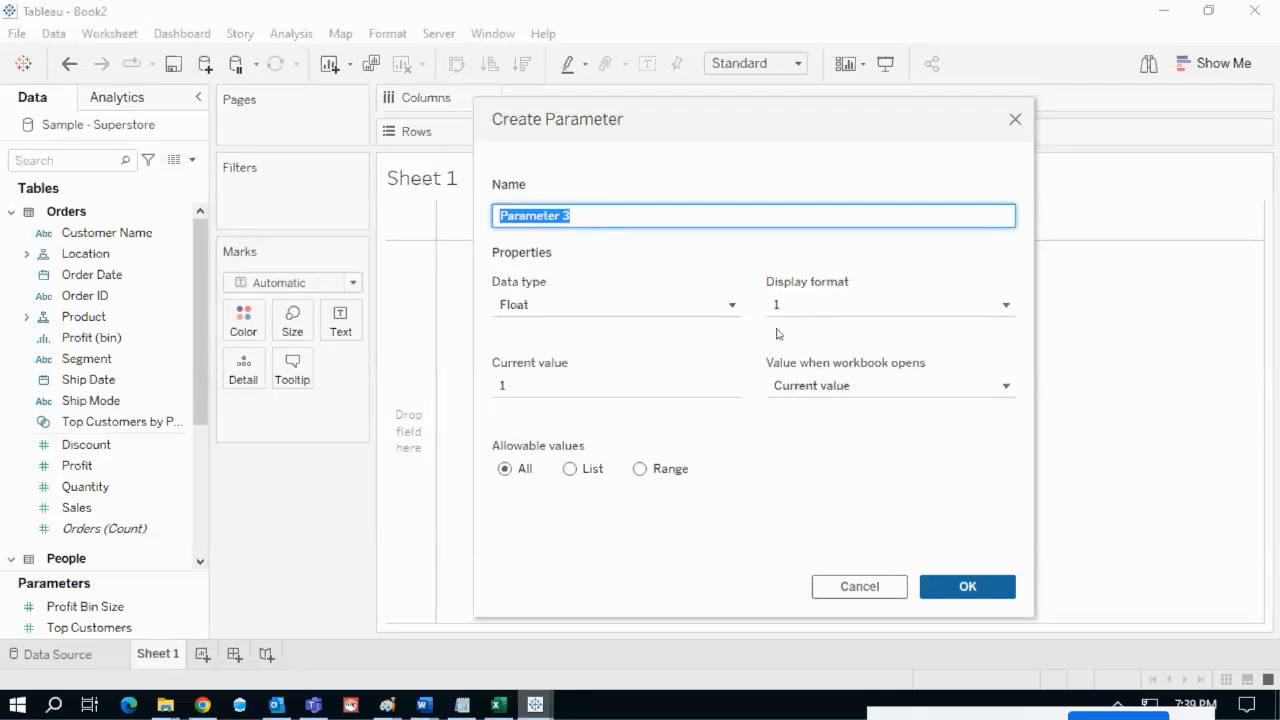
pyautogui.click(554, 393)
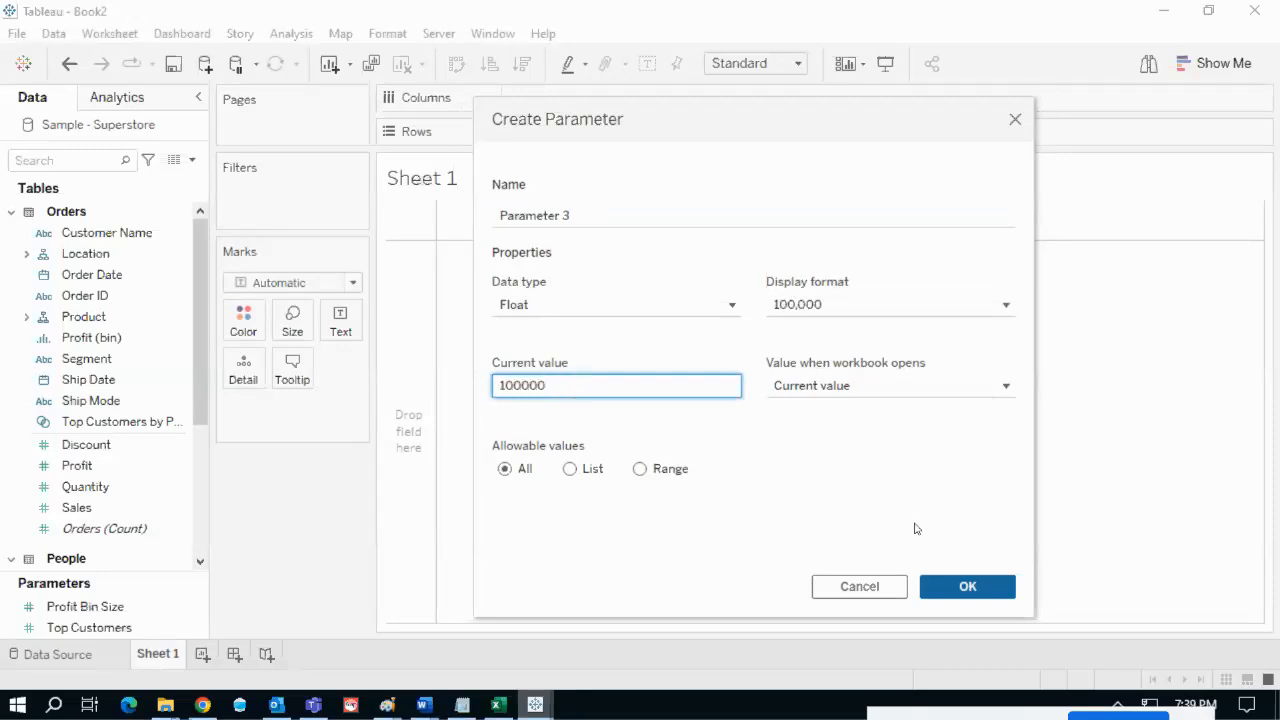
pyautogui.click(960, 586)
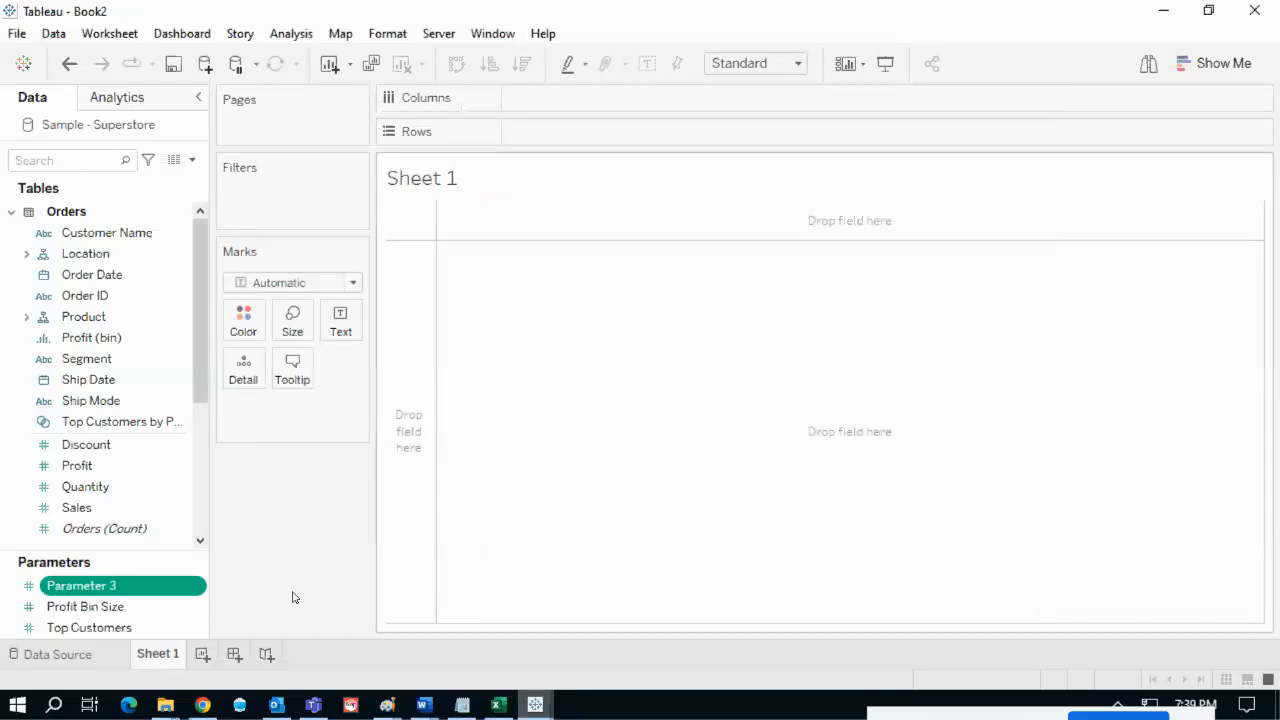
# - Show the Parameter 3 control beside Sheet 1
pyautogui.rightClick(198, 585)
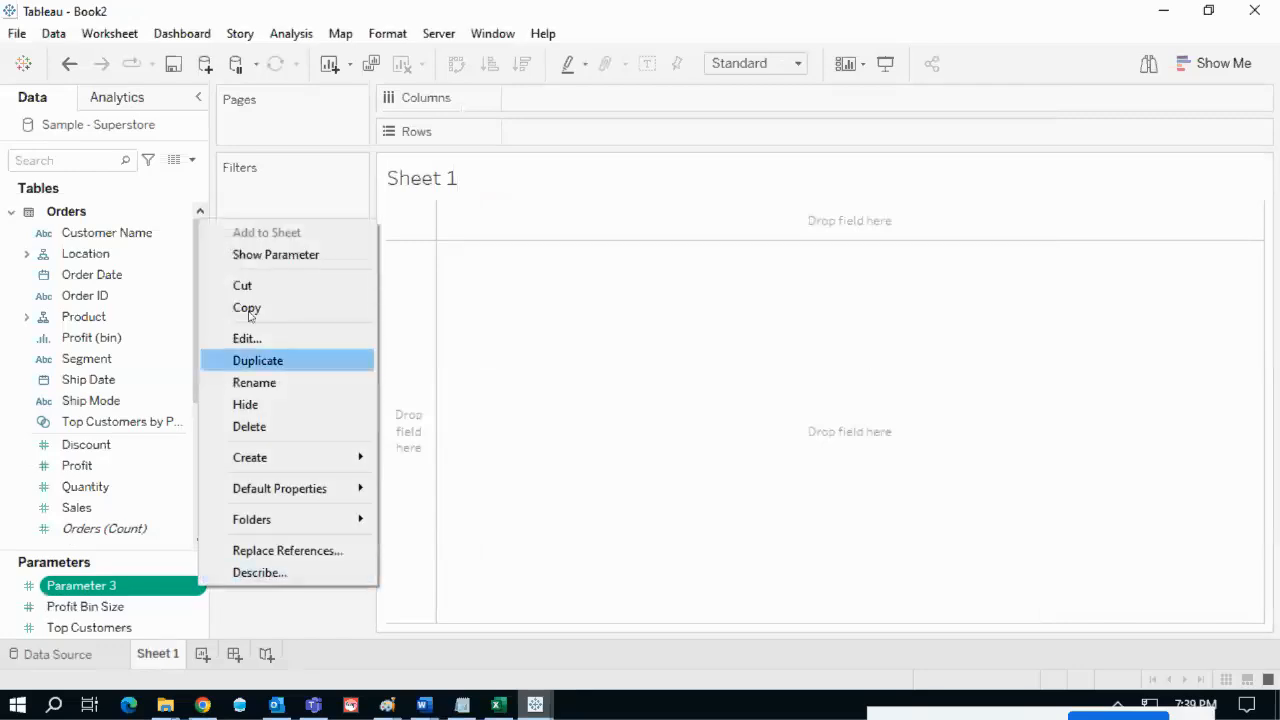
pyautogui.click(265, 255)
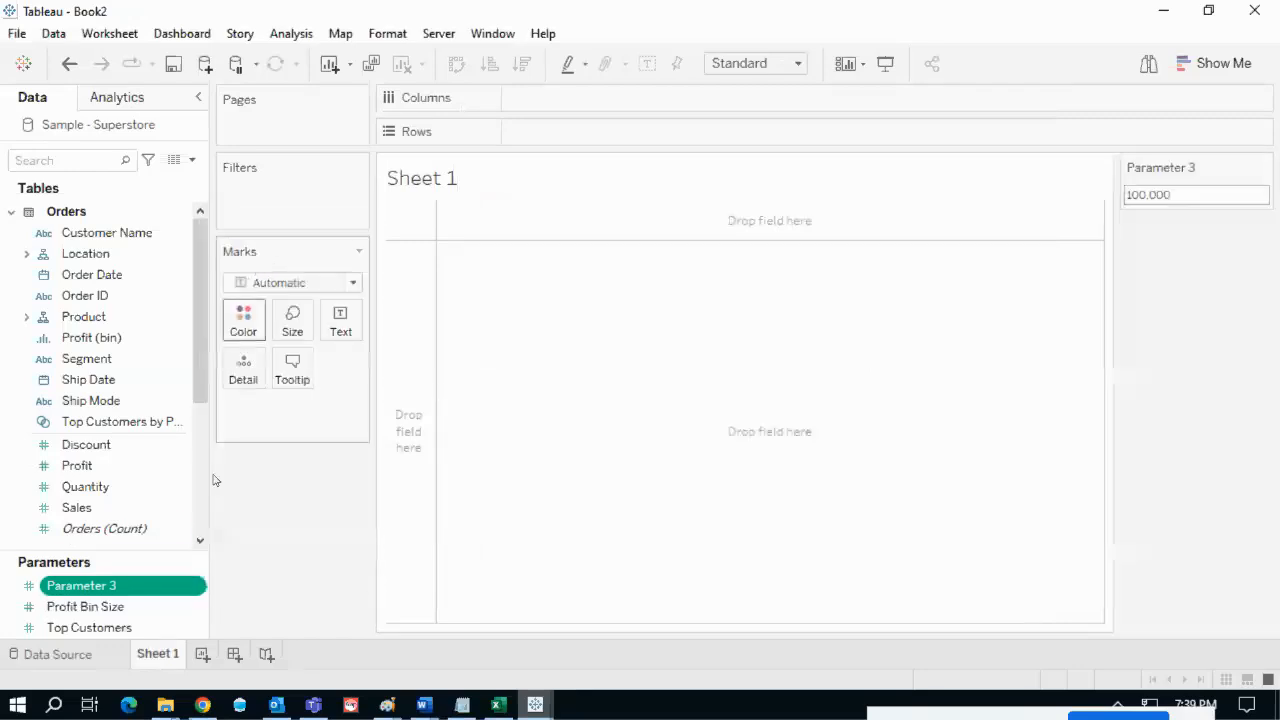
pyautogui.moveTo(127, 592); pyautogui.dragTo(152, 585)
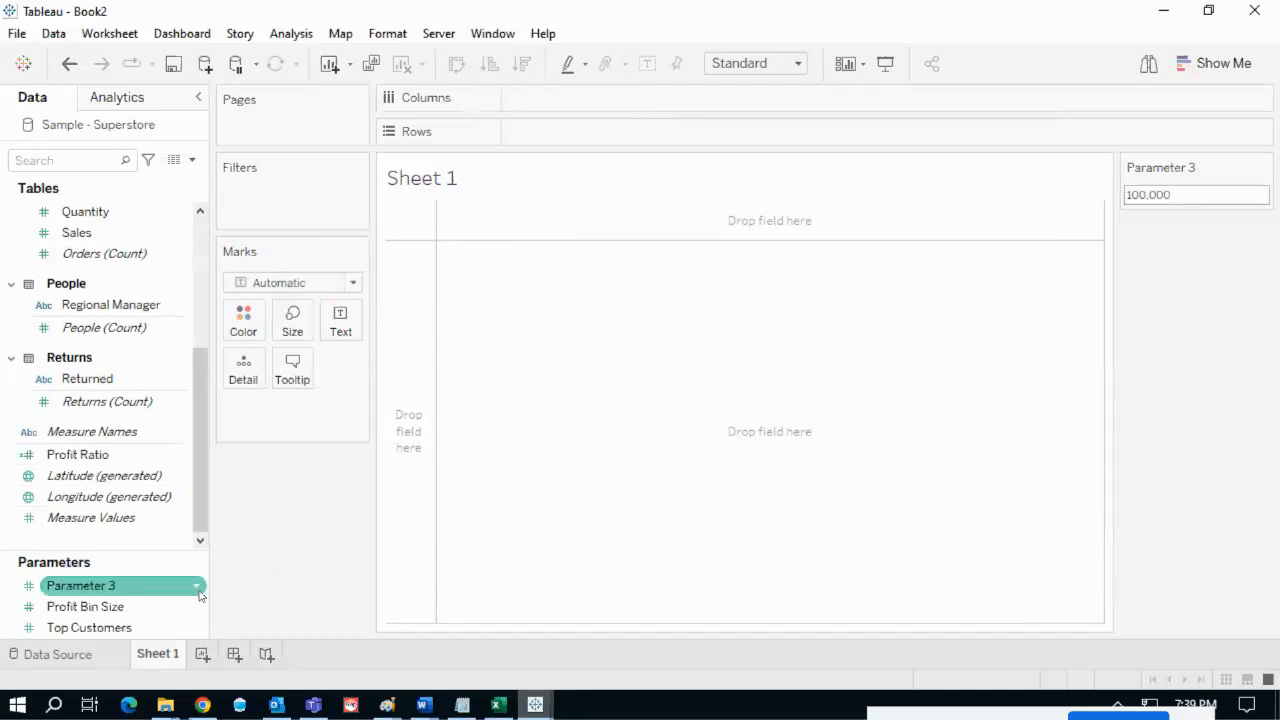
# - Create Calculation1 with the formula [Parameter 3]
pyautogui.click(196, 589)
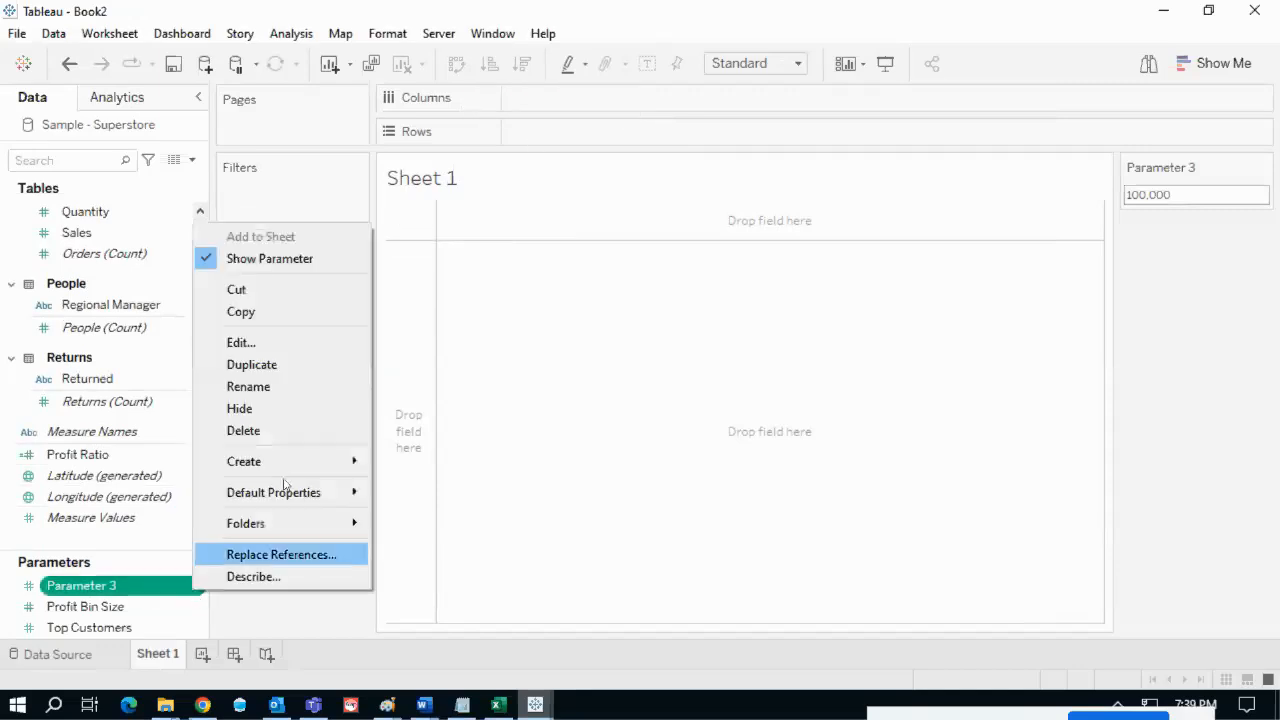
pyautogui.moveTo(287, 463)
pyautogui.click(432, 461)
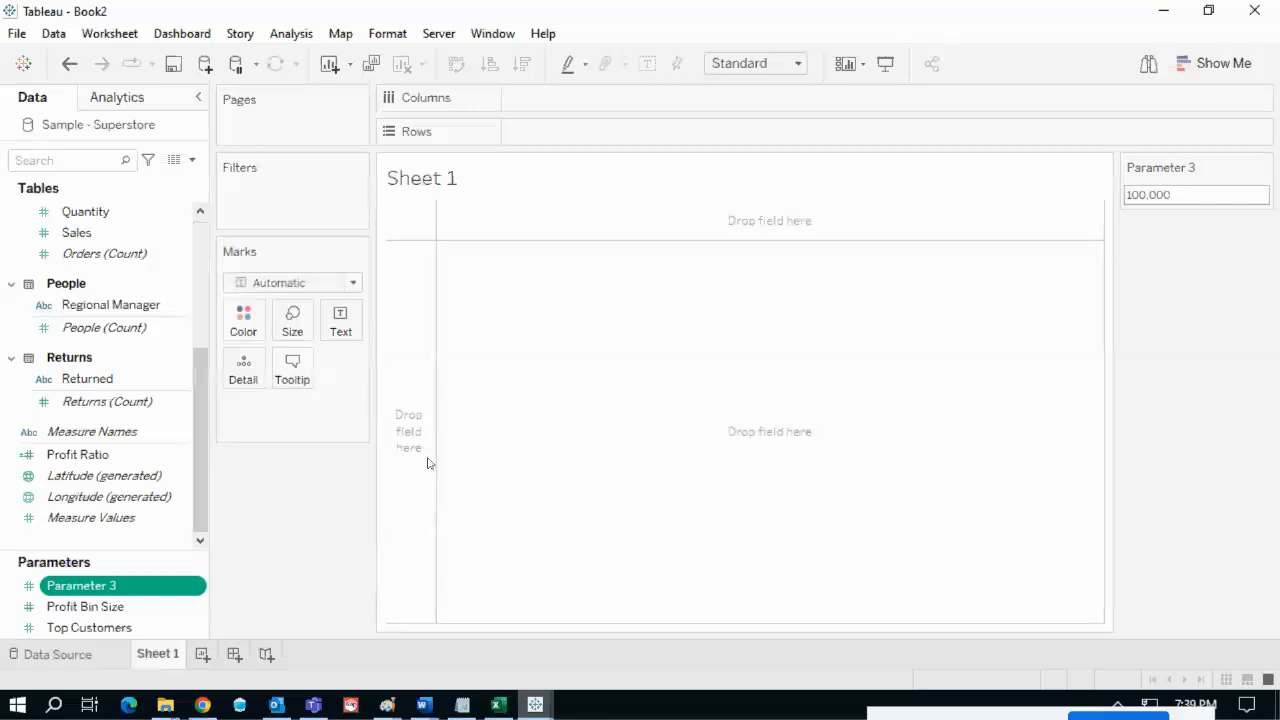
pyautogui.moveTo(687, 355); pyautogui.dragTo(779, 323)
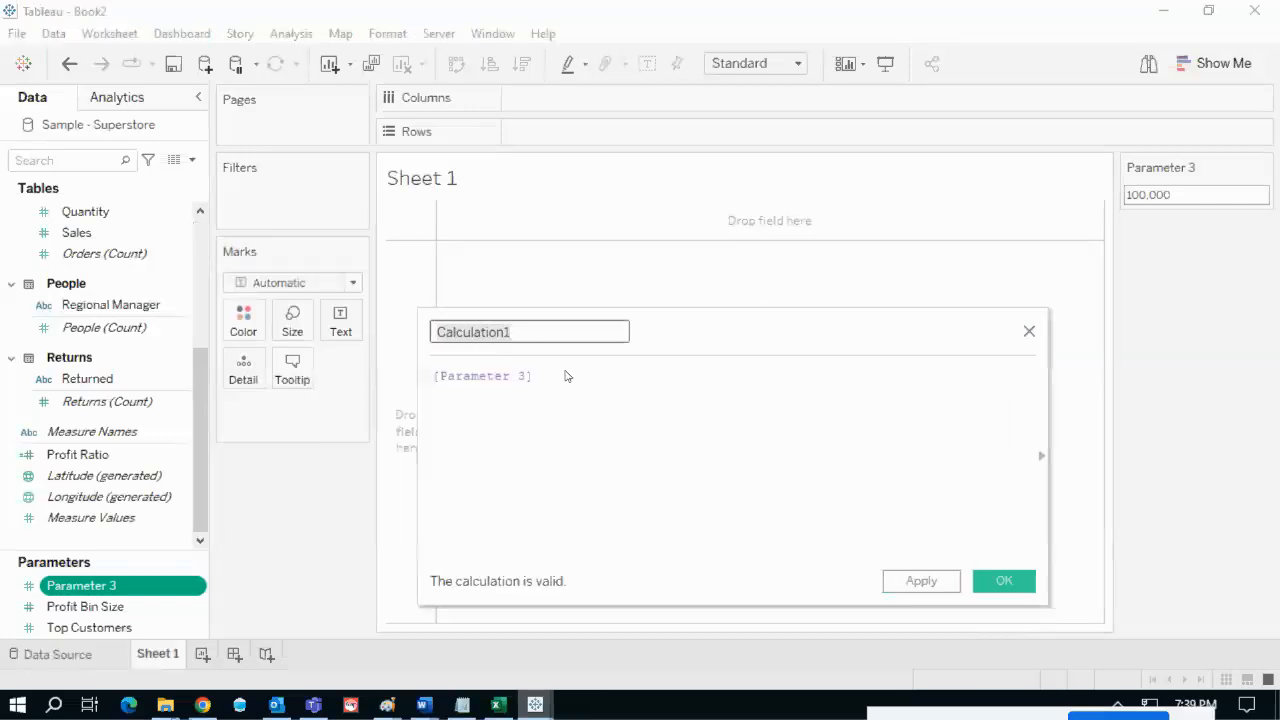
pyautogui.click(472, 332)
pyautogui.moveTo(563, 391); pyautogui.dragTo(440, 378)
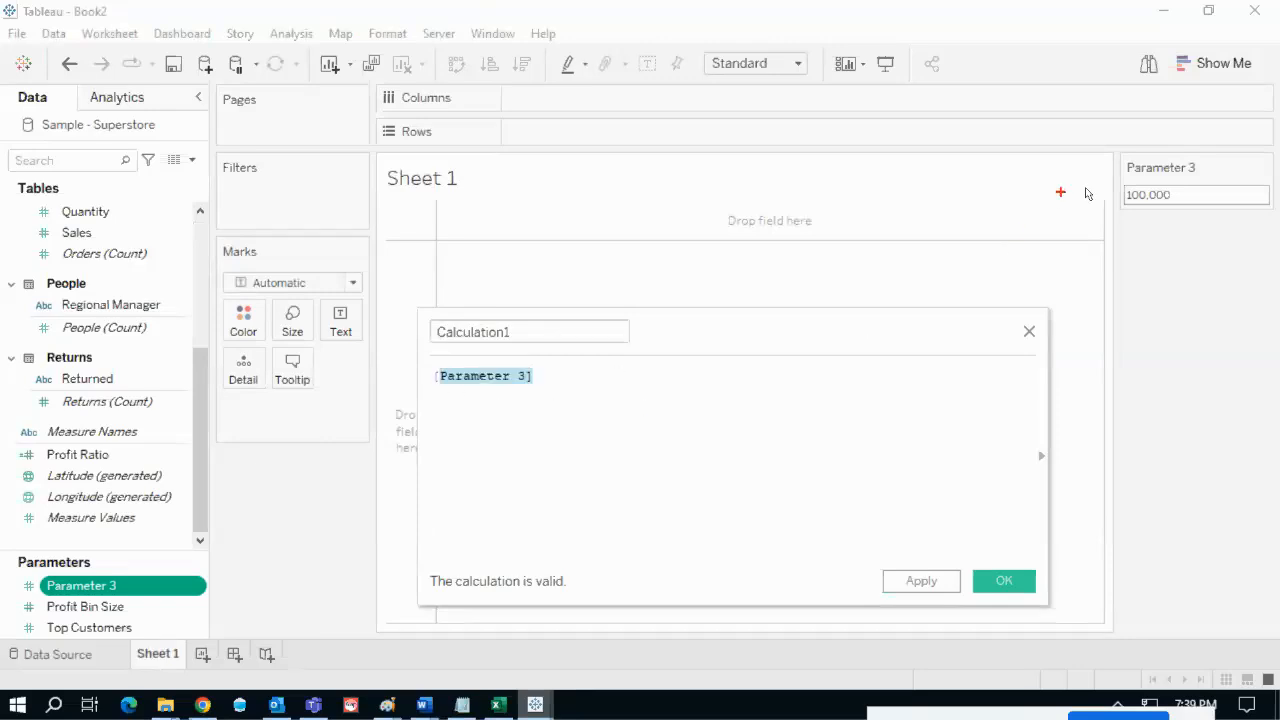
pyautogui.moveTo(1115, 212)
pyautogui.mouseDown()
pyautogui.moveTo(1203, 183)
pyautogui.moveTo(1136, 170)
pyautogui.moveTo(1113, 207)
pyautogui.moveTo(669, 390)
pyautogui.moveTo(548, 402)
pyautogui.moveTo(572, 376)
pyautogui.mouseUp()
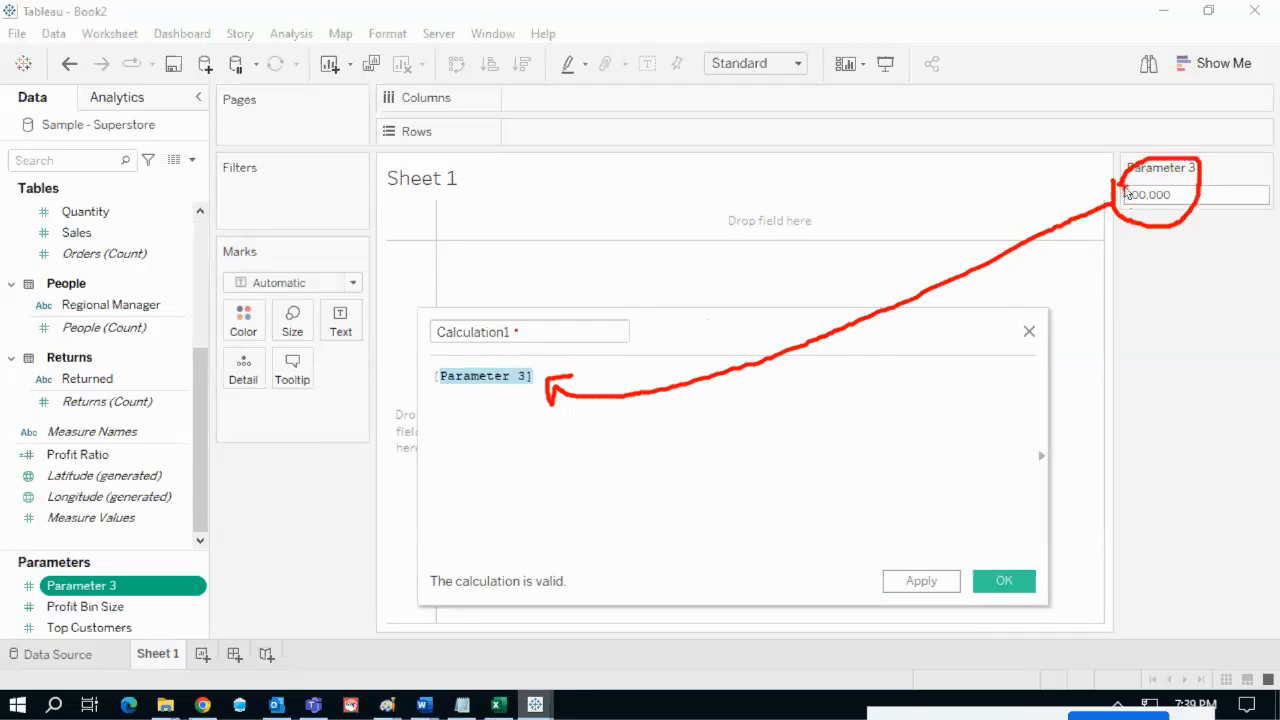
pyautogui.moveTo(528, 338)
pyautogui.mouseDown()
pyautogui.moveTo(478, 322)
pyautogui.moveTo(418, 348)
pyautogui.moveTo(528, 352)
pyautogui.moveTo(530, 338)
pyautogui.mouseUp()
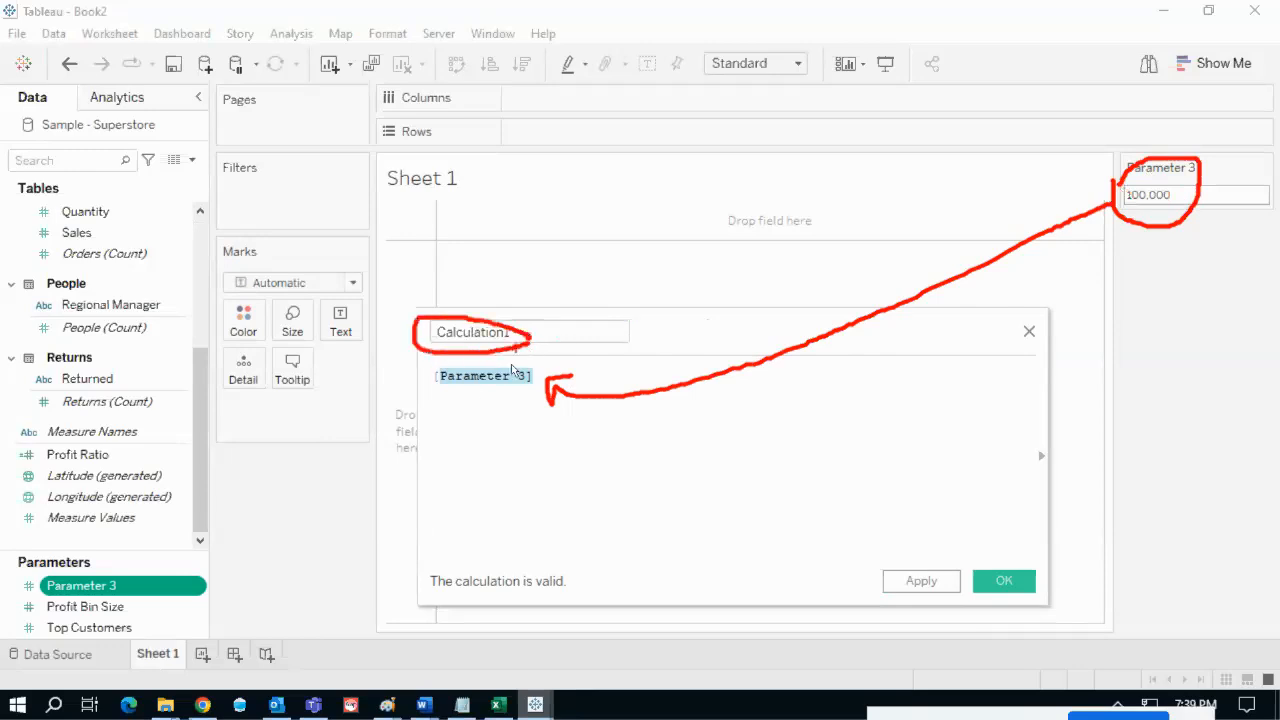
pyautogui.moveTo(426, 372)
pyautogui.mouseDown()
pyautogui.moveTo(555, 385)
pyautogui.moveTo(505, 362)
pyautogui.moveTo(427, 374)
pyautogui.mouseUp()
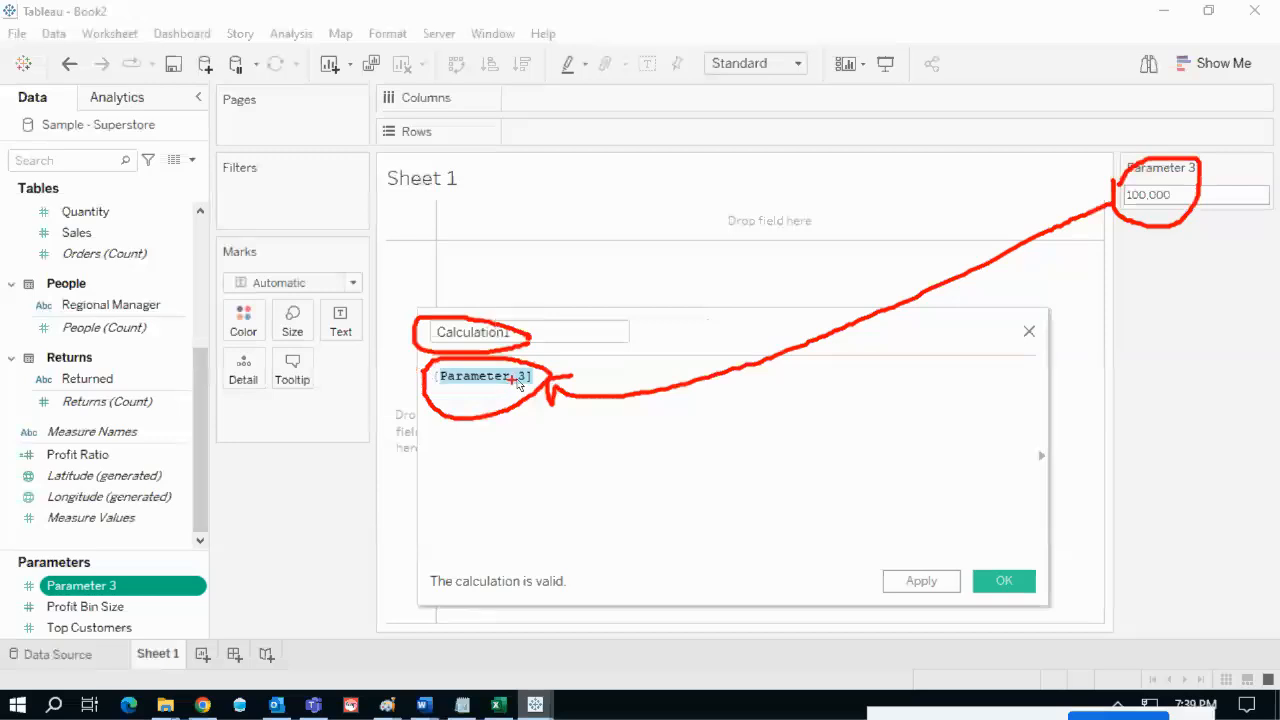
pyautogui.moveTo(538, 380); pyautogui.dragTo(556, 357)
pyautogui.press('Escape')
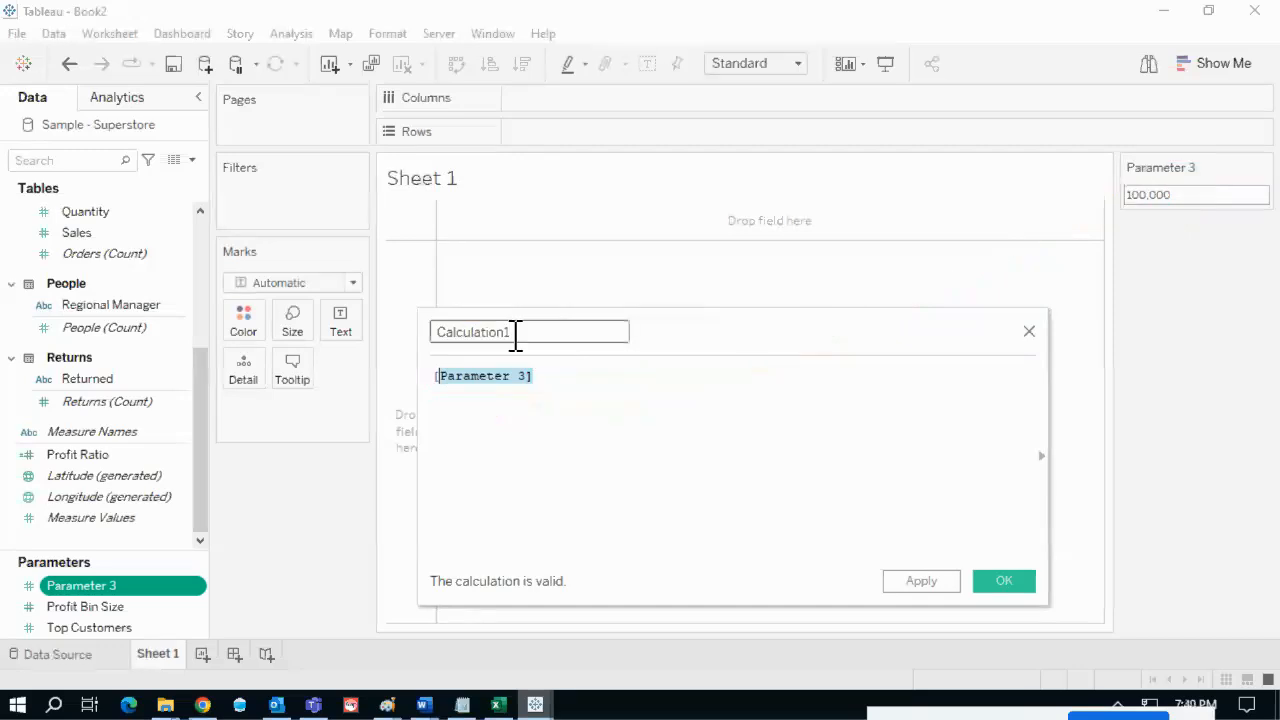
pyautogui.click(1003, 581)
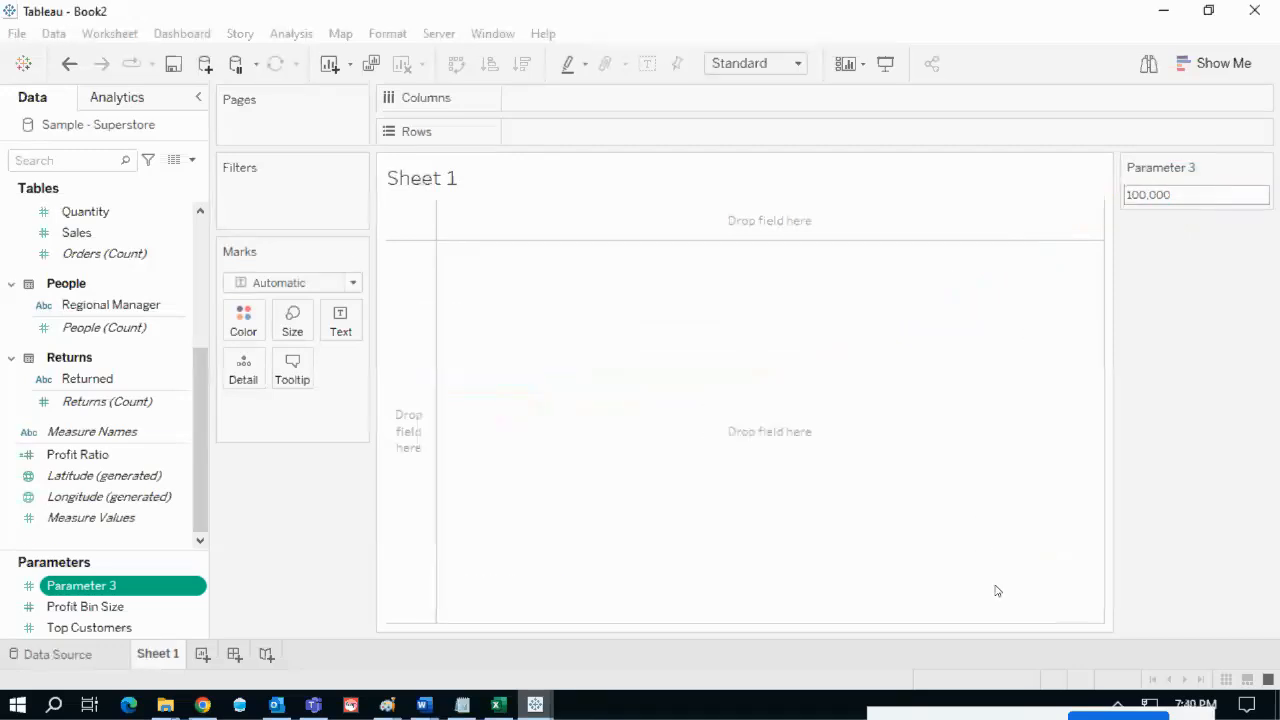
# - Place Calculation1 on Text and set the Parameter 3 control to 200,000
pyautogui.moveTo(139, 467); pyautogui.dragTo(342, 333)
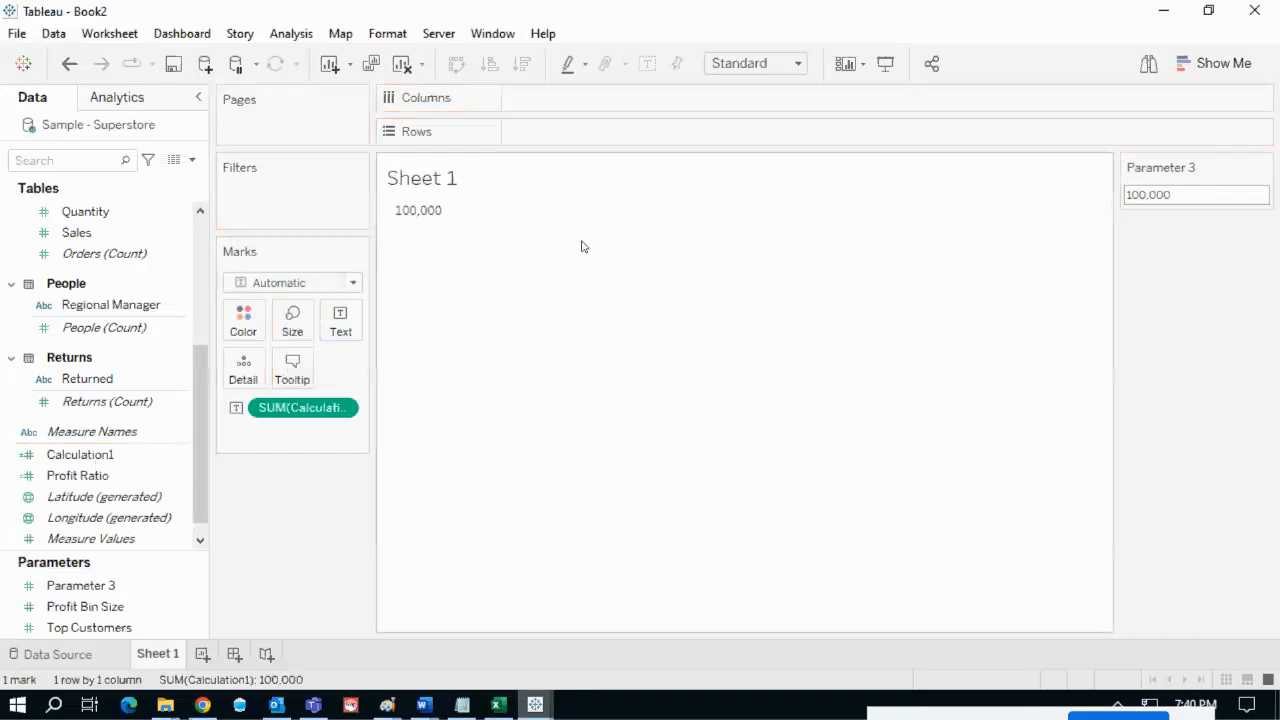
pyautogui.moveTo(386, 228); pyautogui.dragTo(433, 228)
pyautogui.press('Escape')
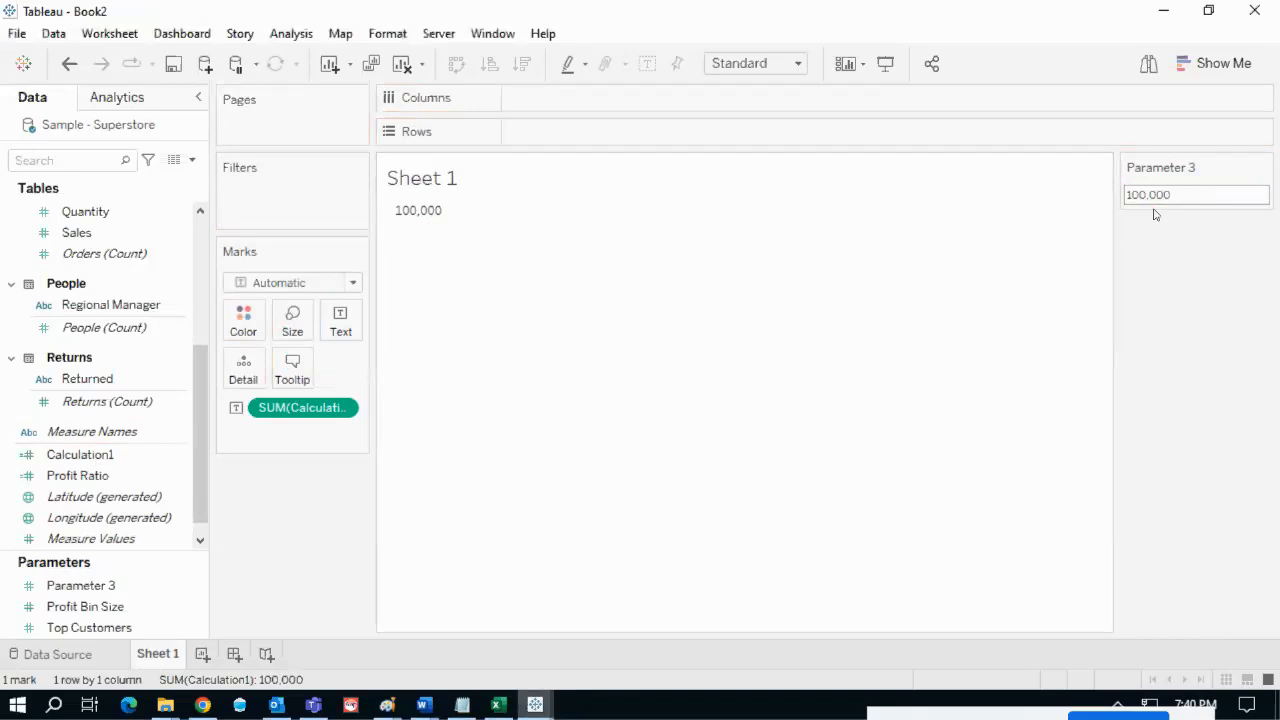
pyautogui.click(1141, 194)
pyautogui.write('2')
pyautogui.press('BackSpace')
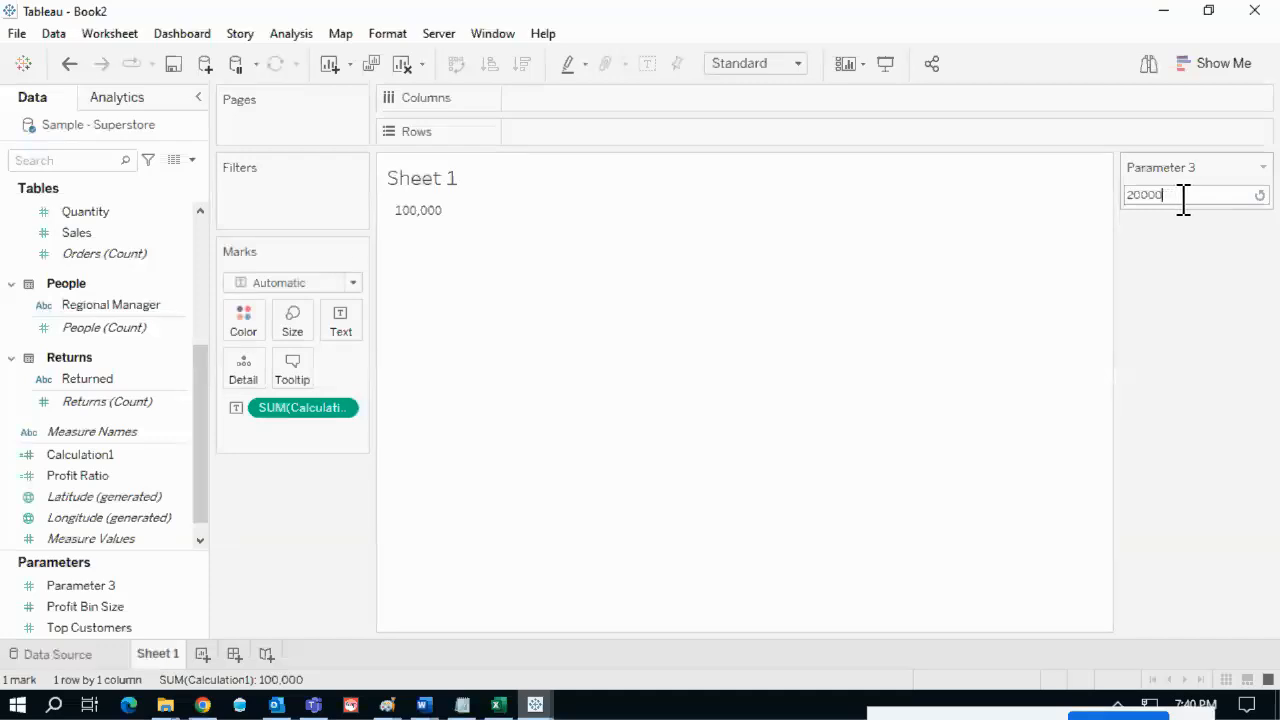
pyautogui.click(380, 312)
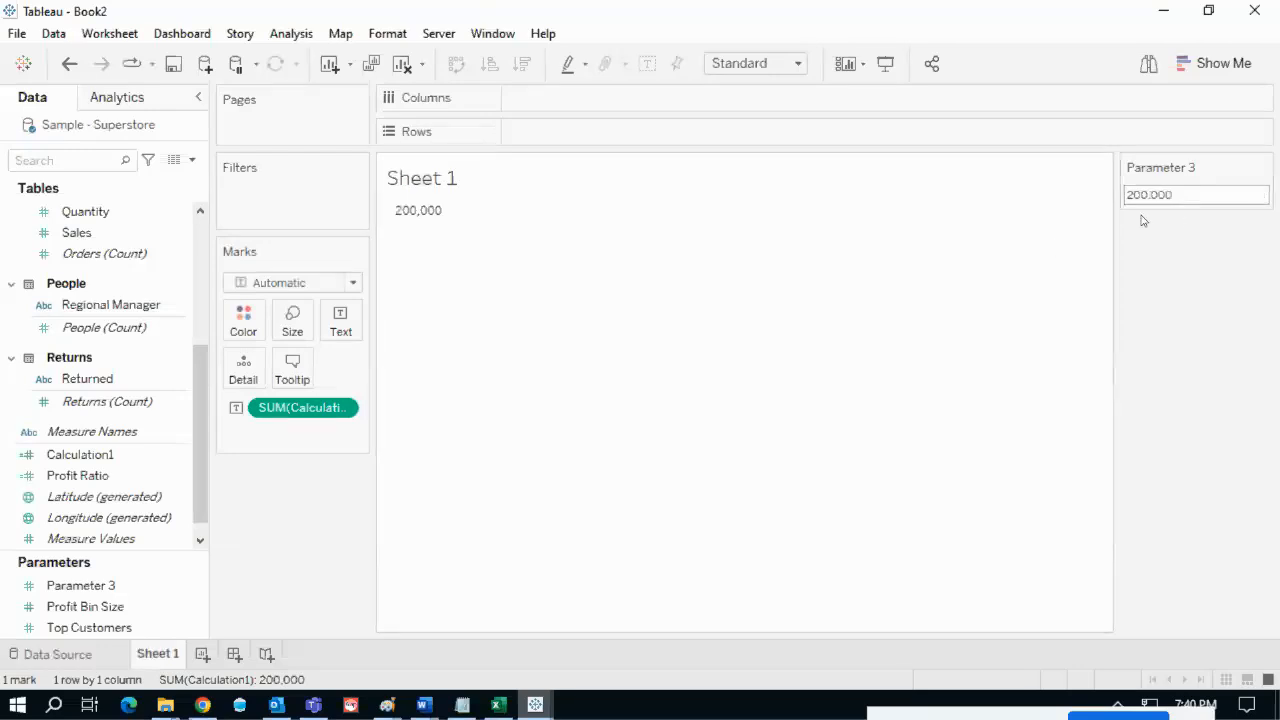
pyautogui.moveTo(1122, 222); pyautogui.dragTo(1195, 214)
pyautogui.moveTo(397, 229); pyautogui.dragTo(451, 232)
pyautogui.press('Escape')
# - Set Parameter 3's display format to Number (Custom), 2 decimals, Thousands (K)
pyautogui.click(1262, 168)
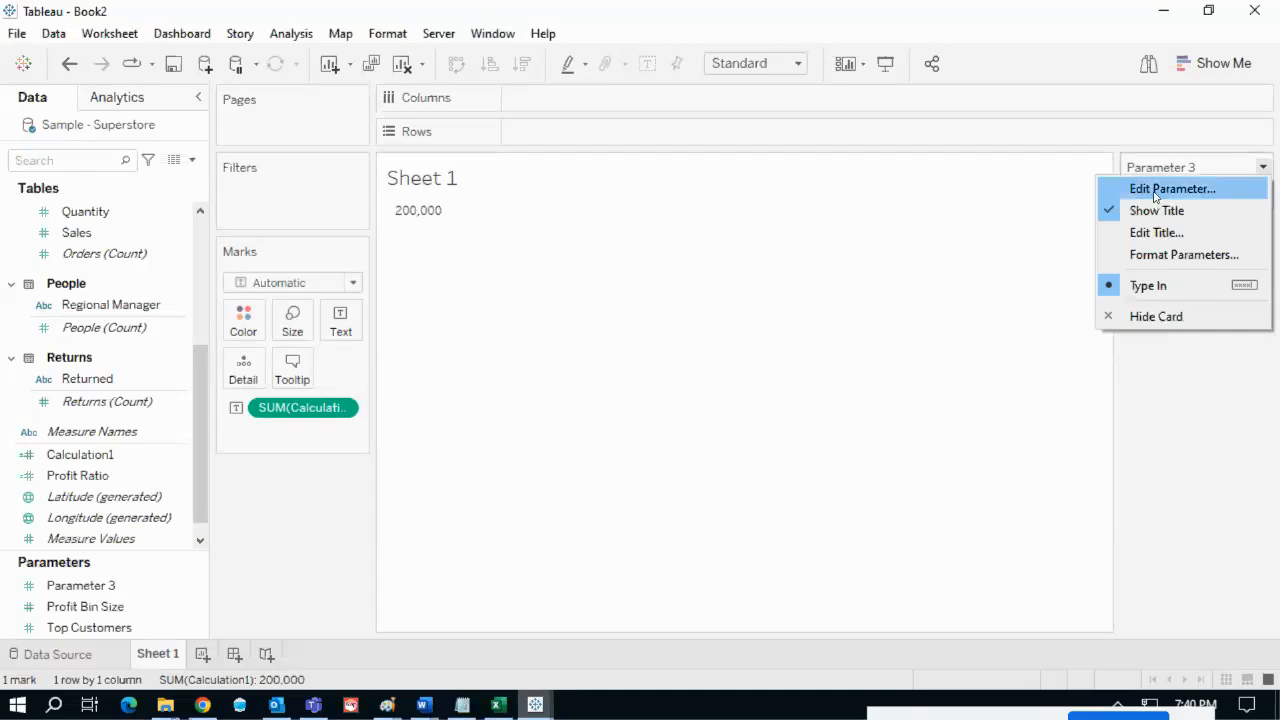
pyautogui.click(1160, 189)
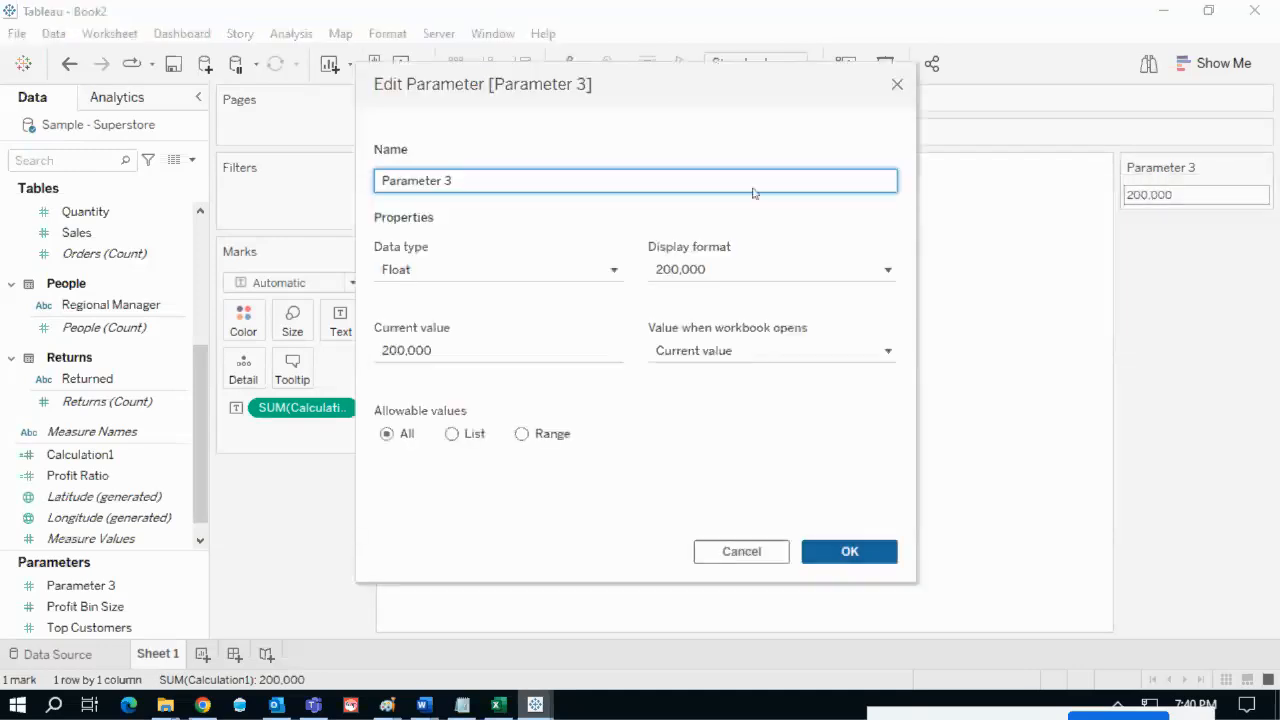
pyautogui.click(826, 276)
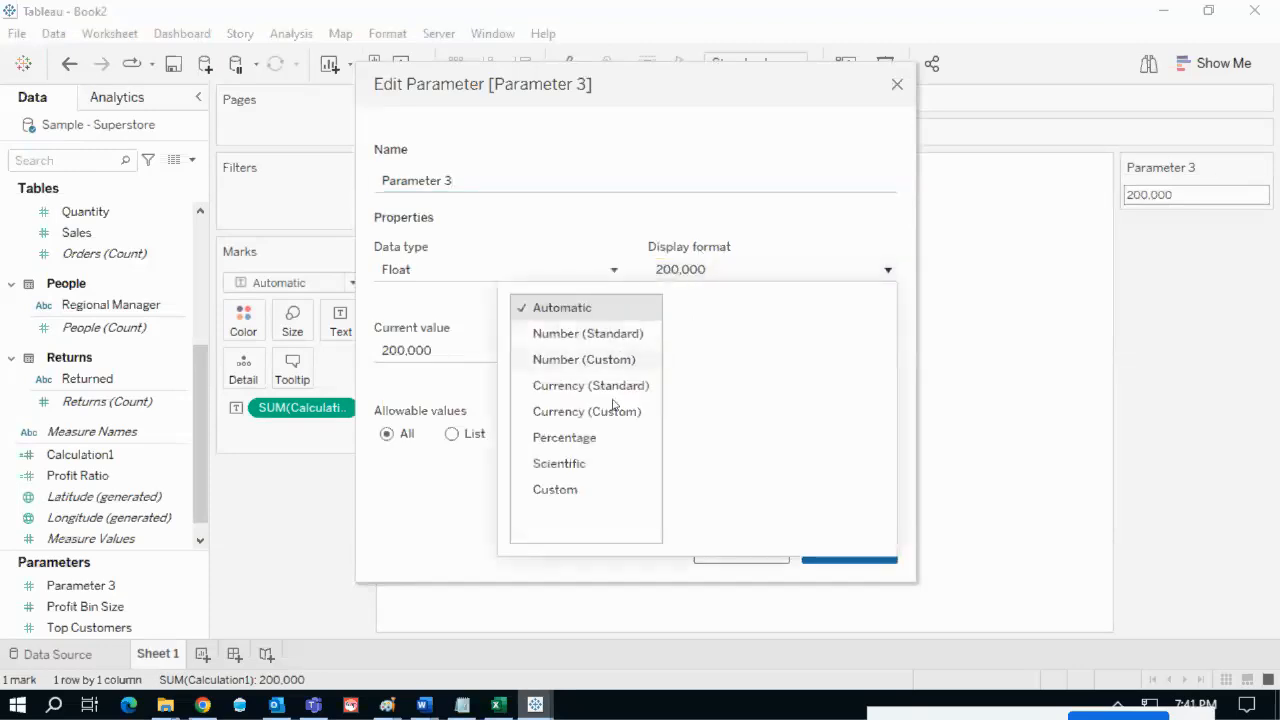
pyautogui.click(575, 362)
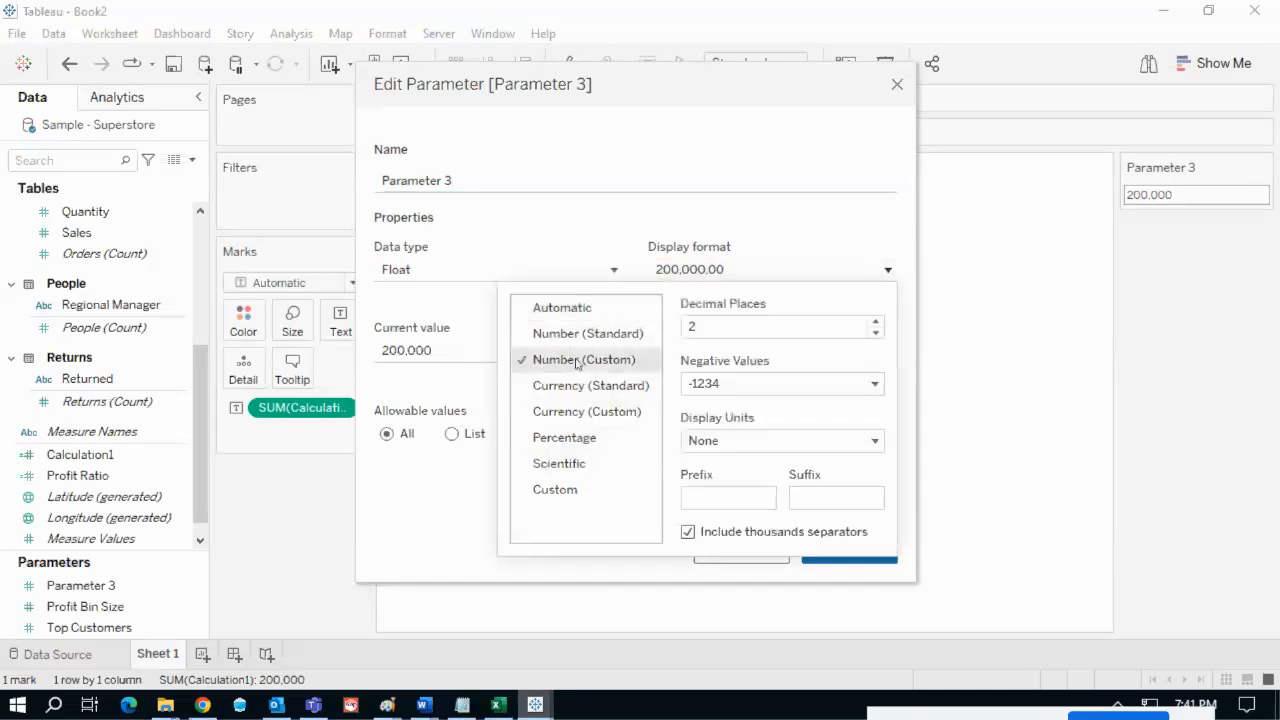
pyautogui.click(718, 327)
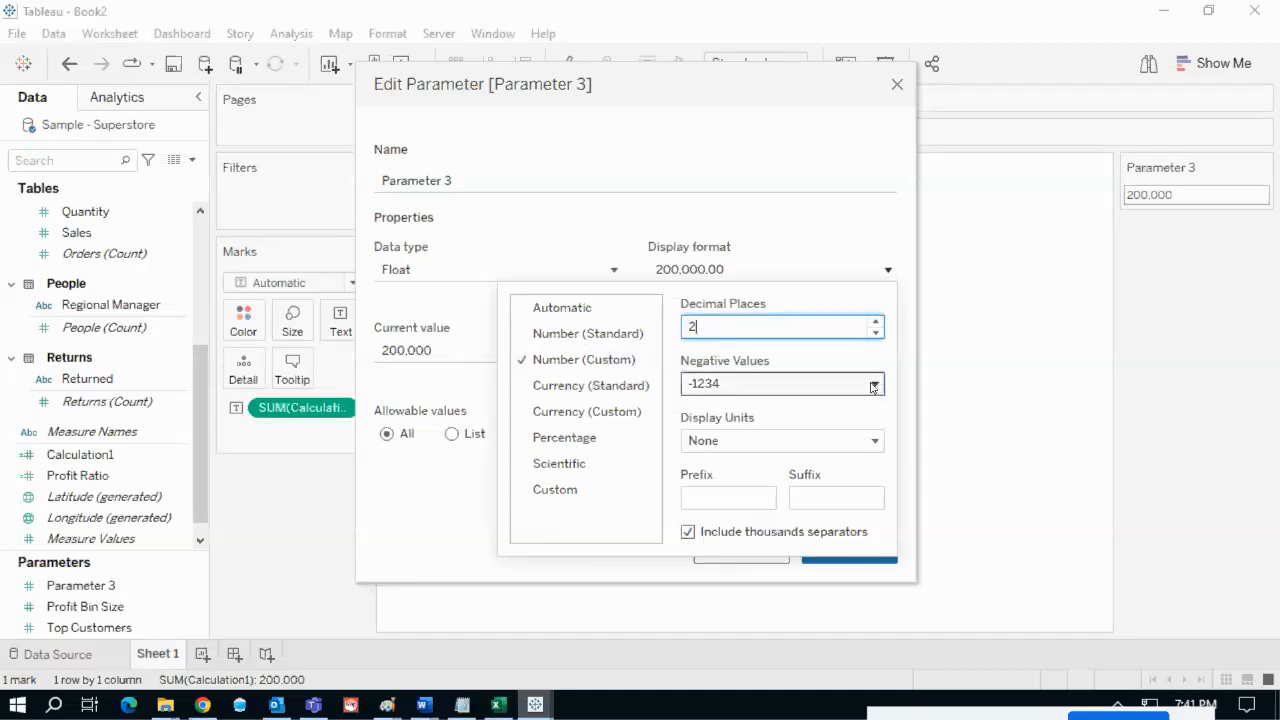
pyautogui.click(813, 444)
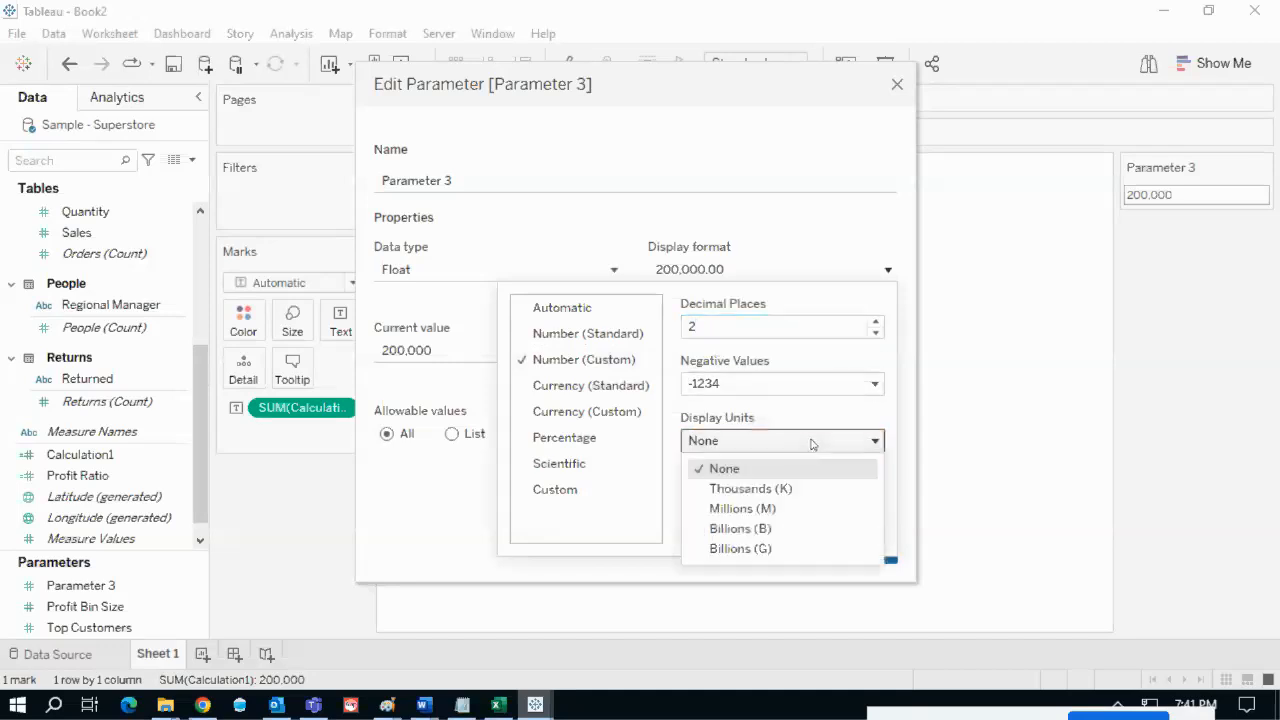
pyautogui.click(792, 489)
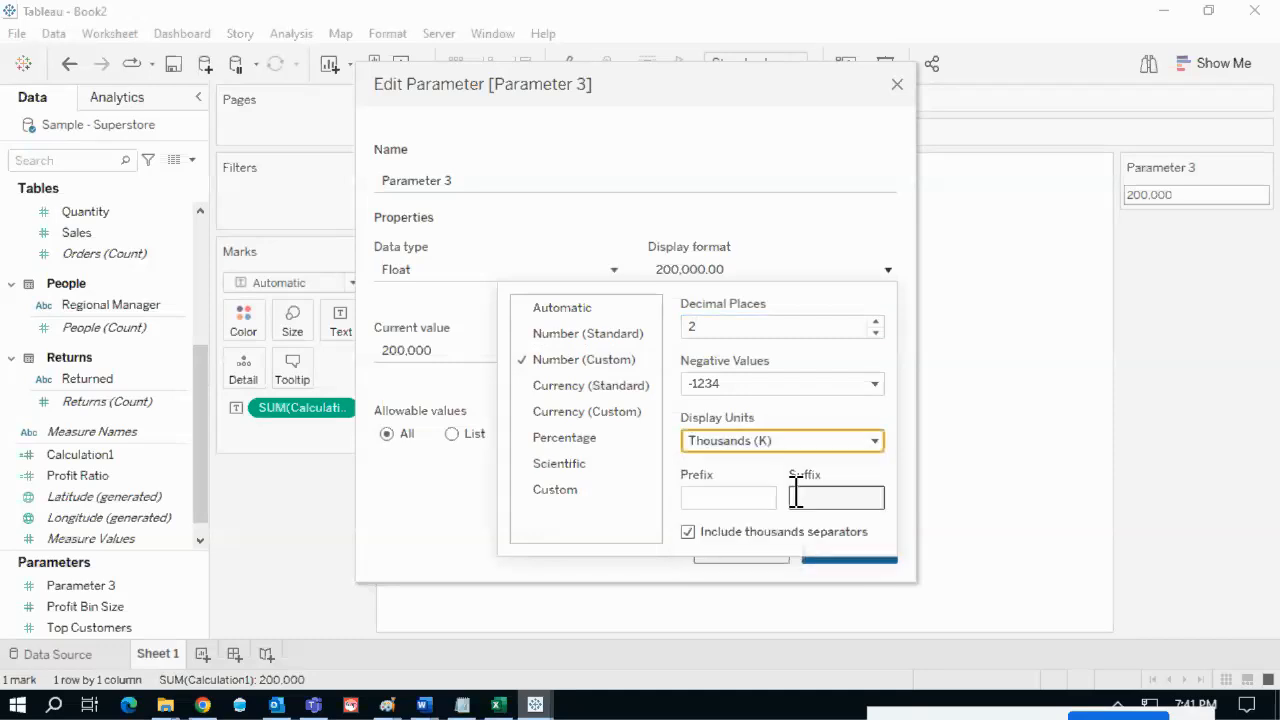
# - Add a $ prefix to Parameter 3's format and apply it
pyautogui.click(724, 500)
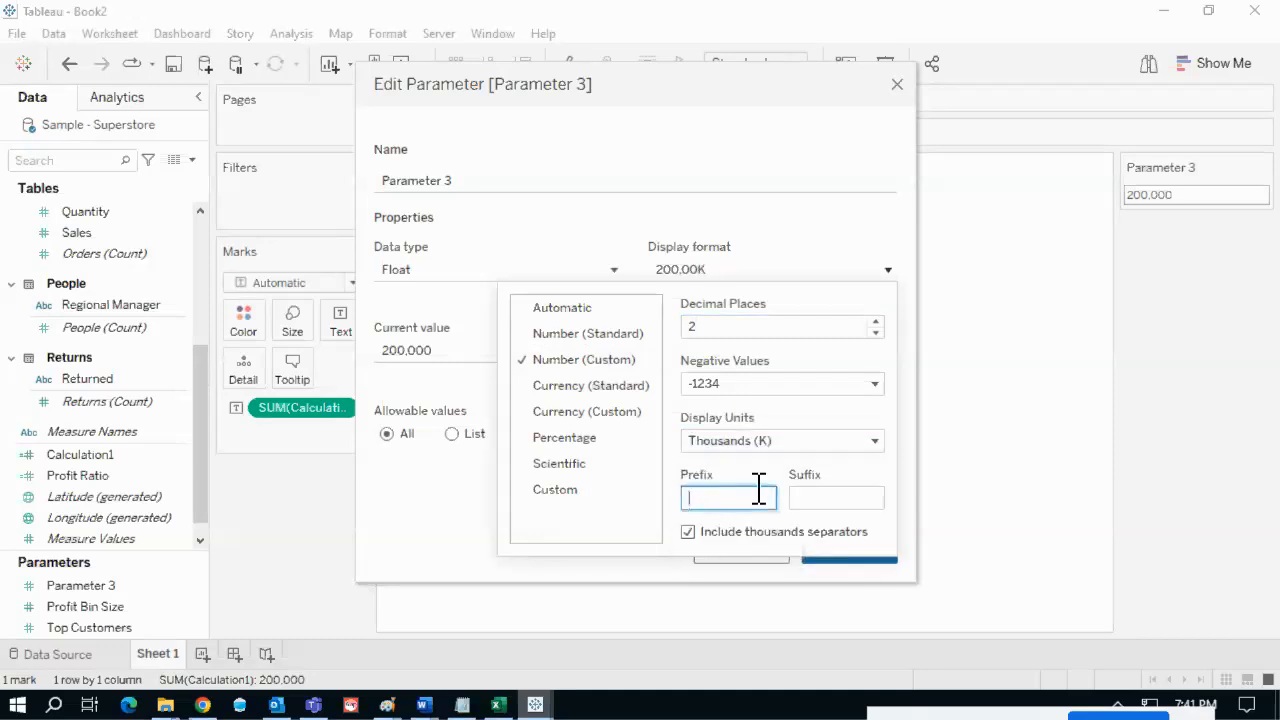
pyautogui.write('$')
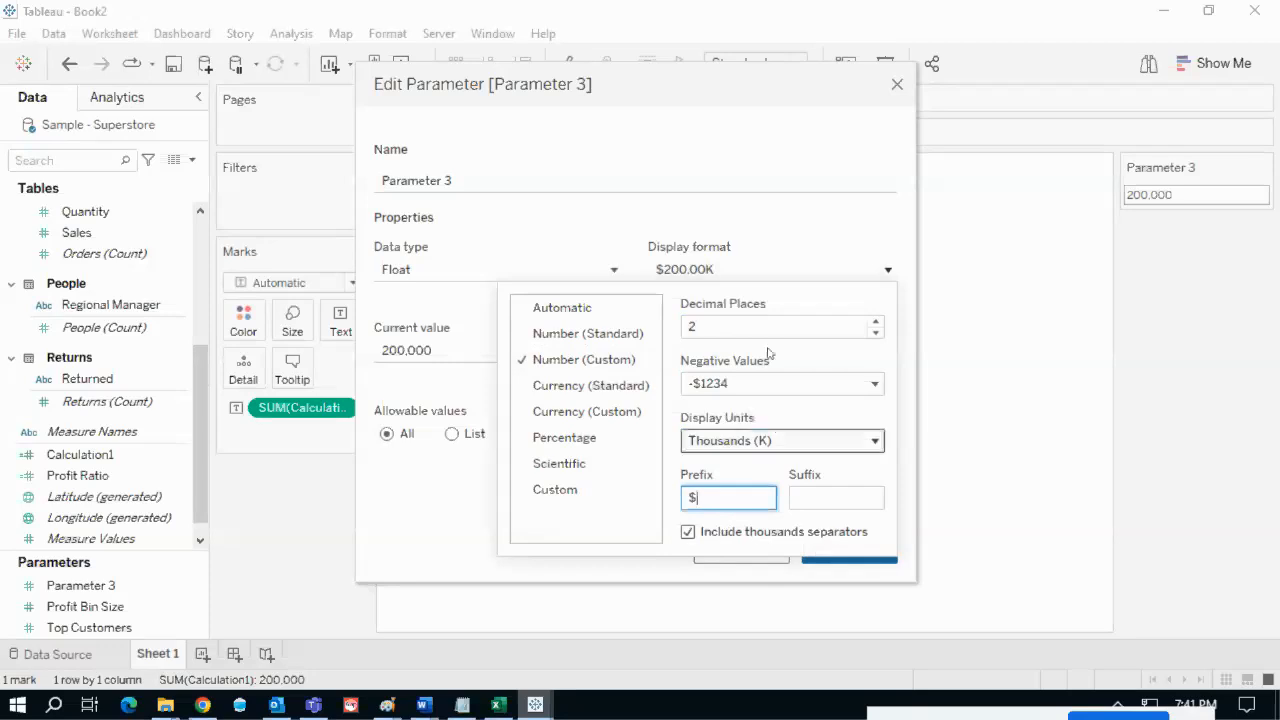
pyautogui.click(713, 330)
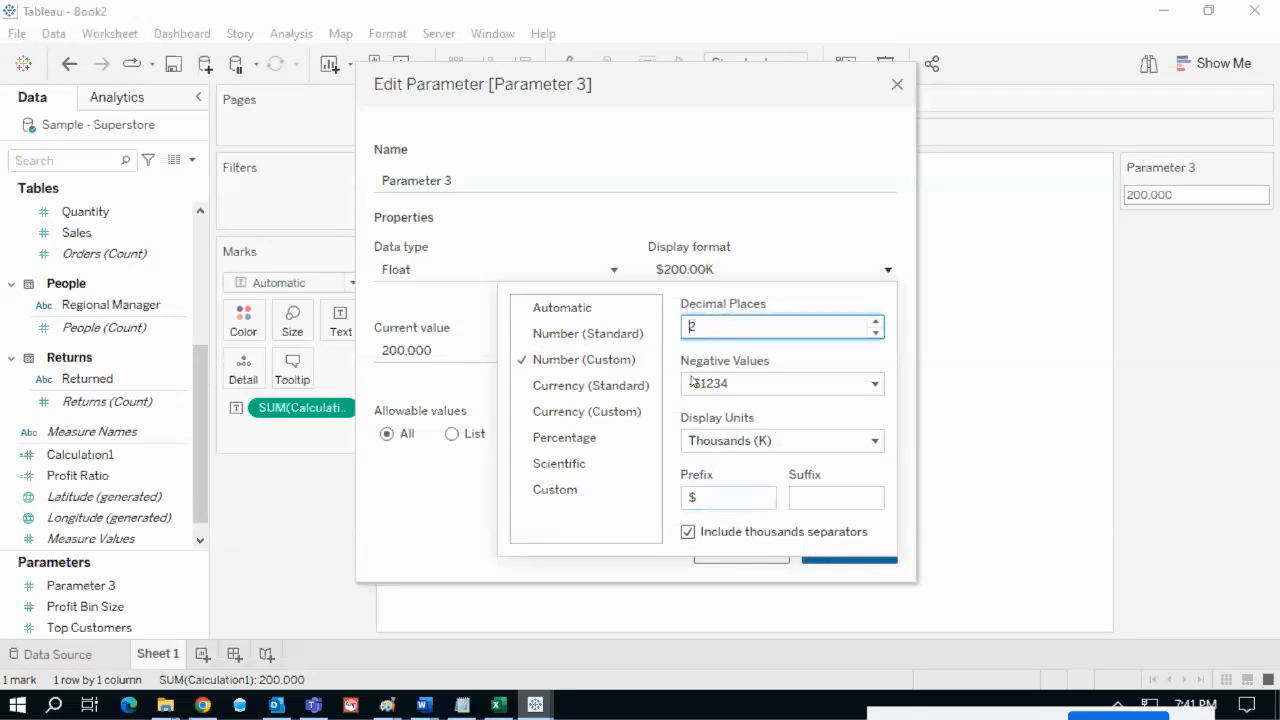
pyautogui.click(796, 446)
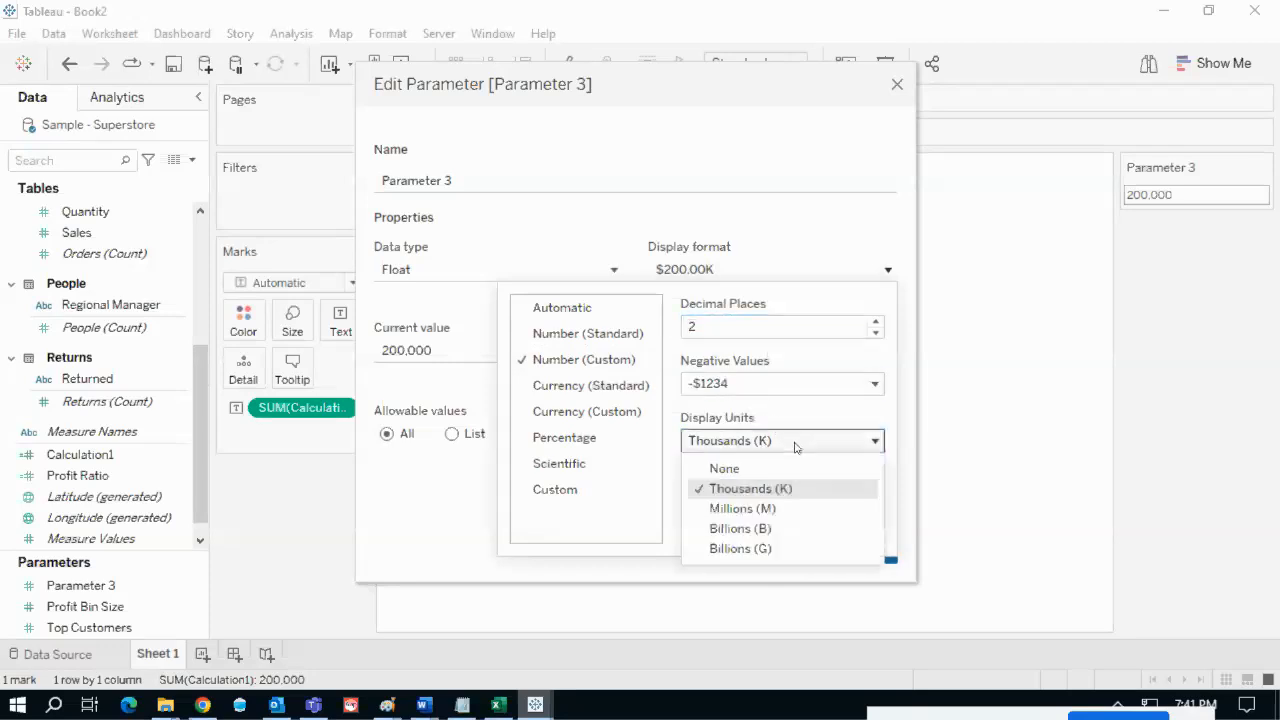
pyautogui.click(796, 446)
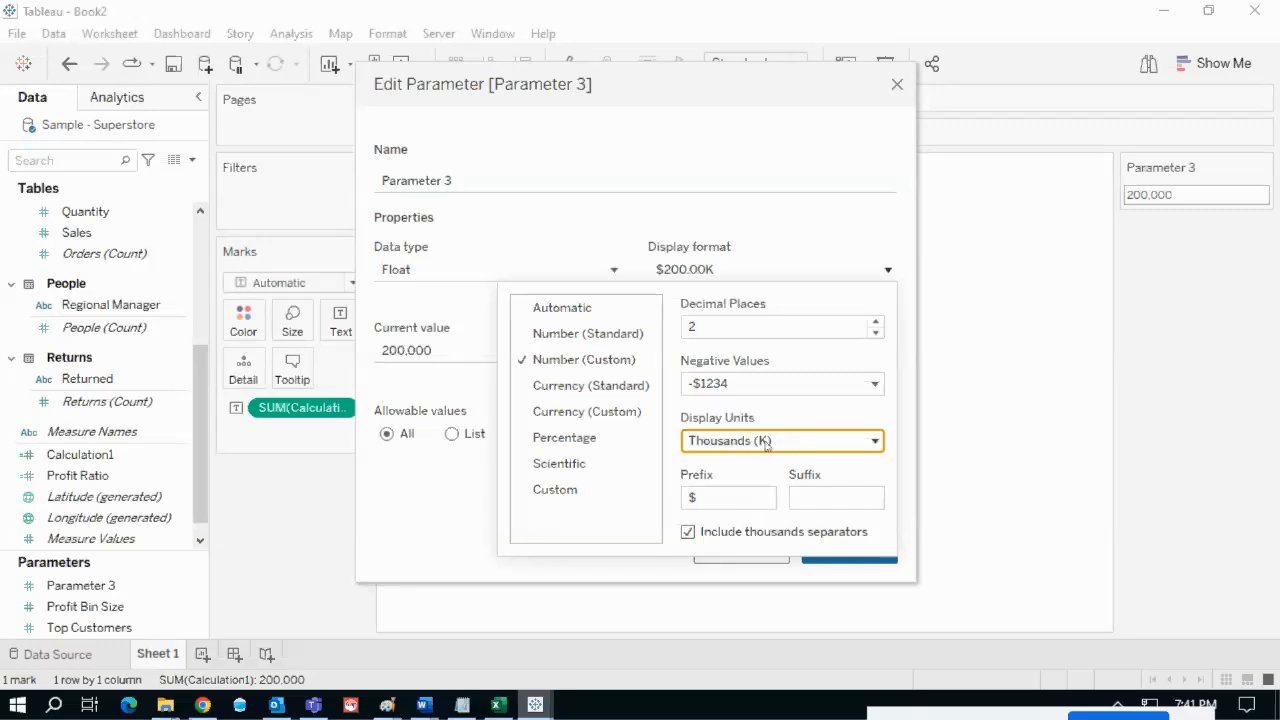
pyautogui.moveTo(726, 497); pyautogui.dragTo(688, 502)
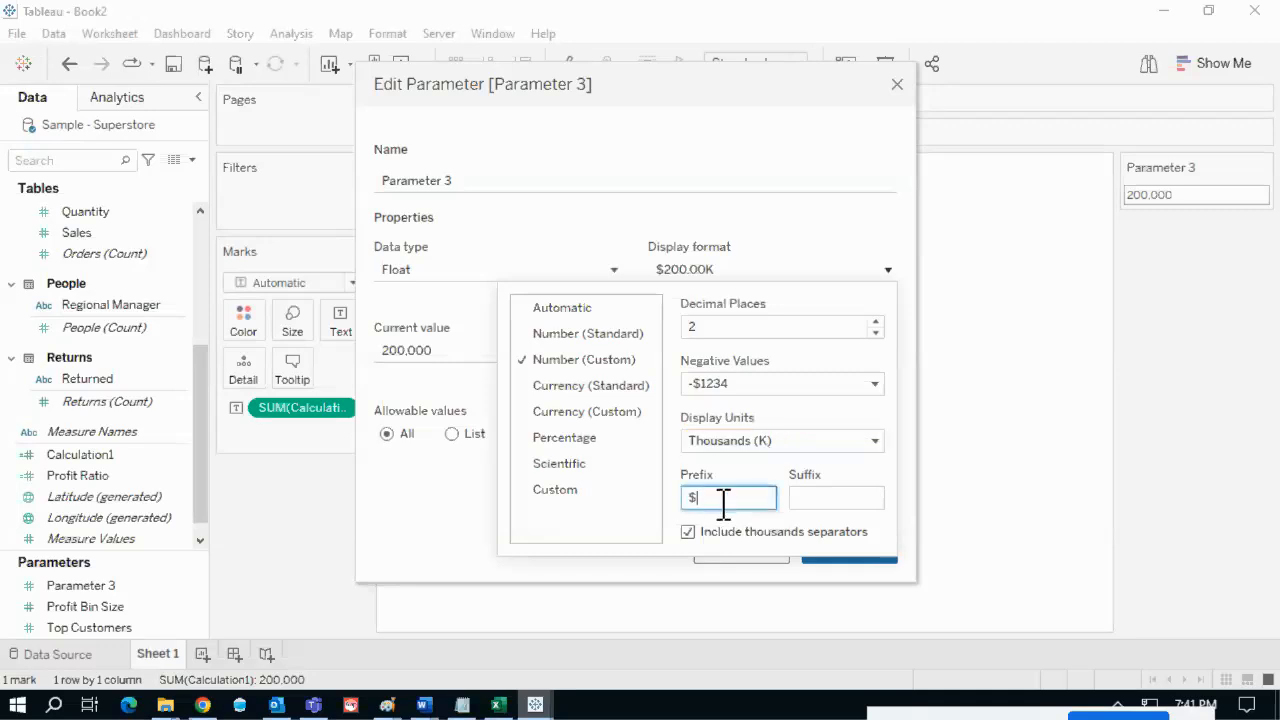
pyautogui.click(741, 161)
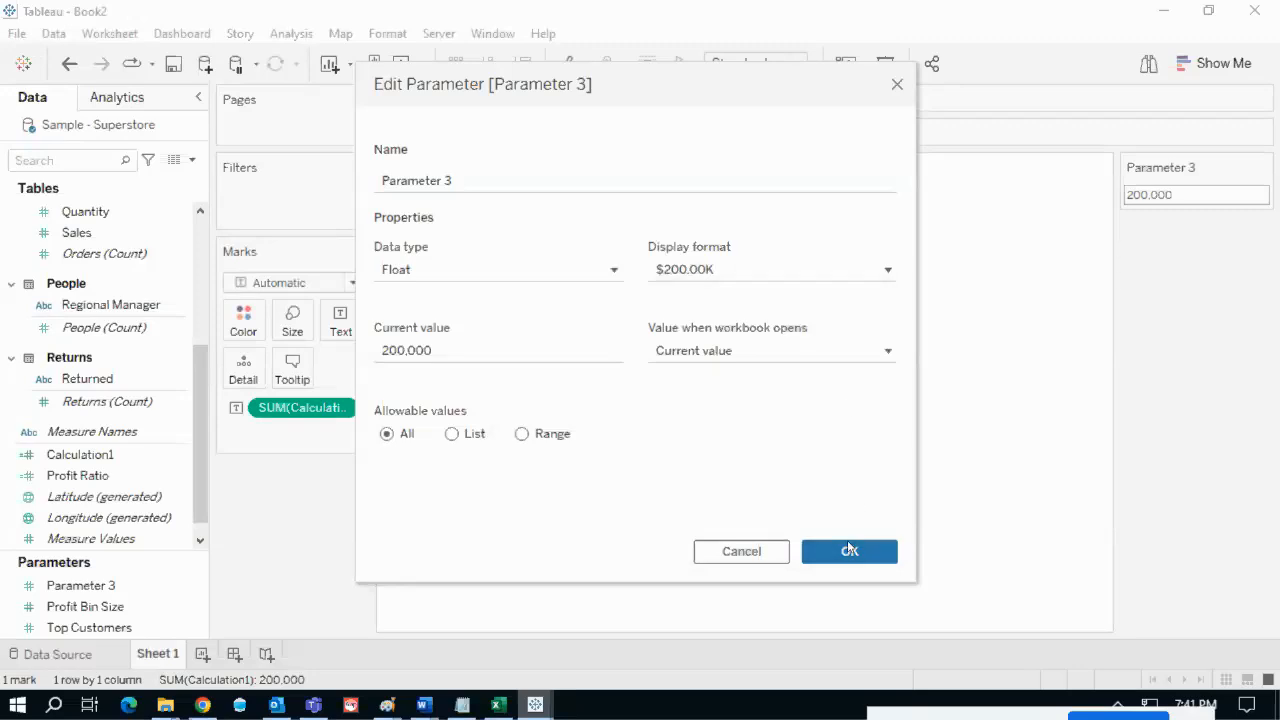
pyautogui.click(841, 549)
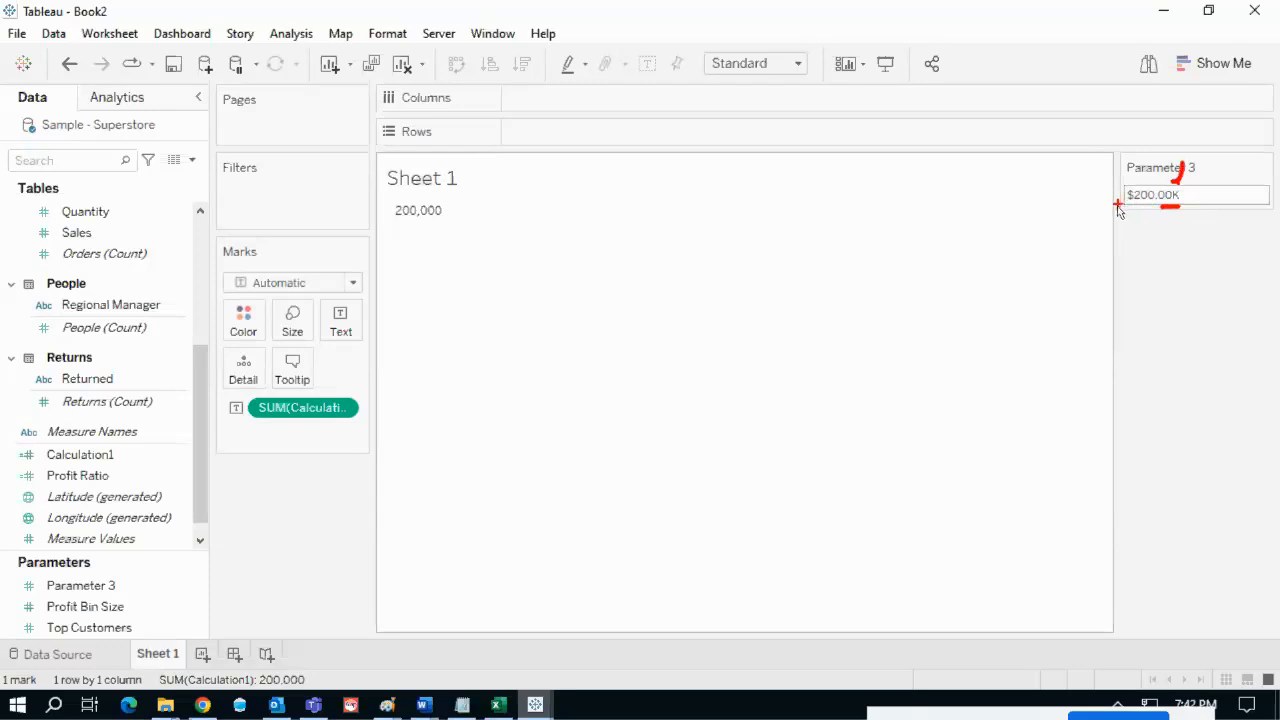
# - Change Parameter 3's value from 200,000 to 300,000
pyautogui.moveTo(1129, 207); pyautogui.dragTo(1129, 258)
pyautogui.click(1180, 197)
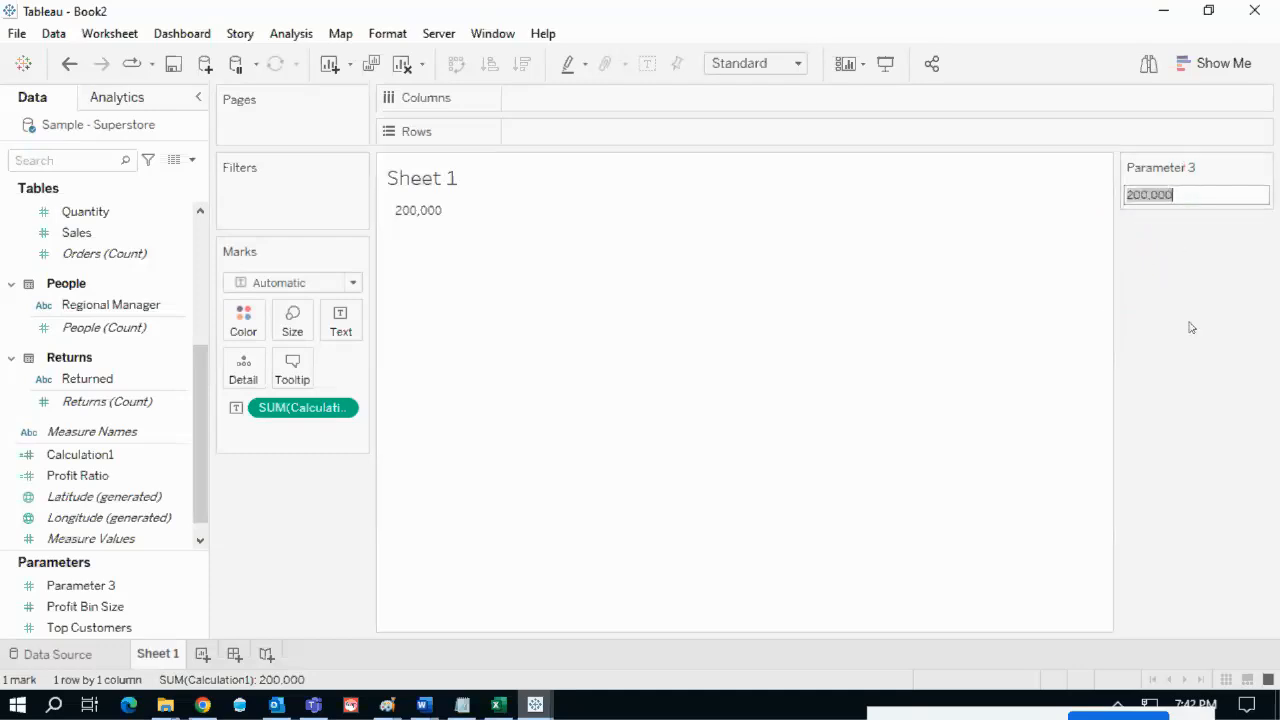
pyautogui.click(1183, 194)
pyautogui.moveTo(1168, 194); pyautogui.dragTo(1111, 197)
pyautogui.click(1190, 194)
pyautogui.press('Return')
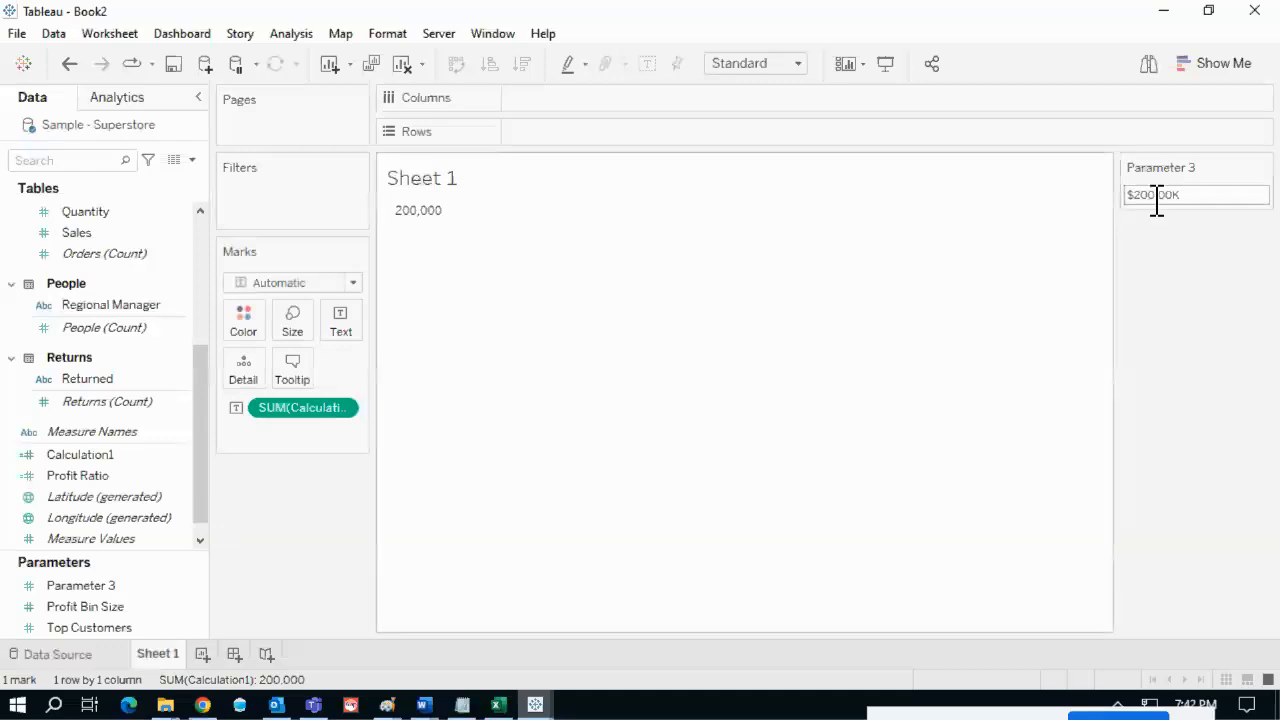
pyautogui.click(1196, 195)
pyautogui.write('3')
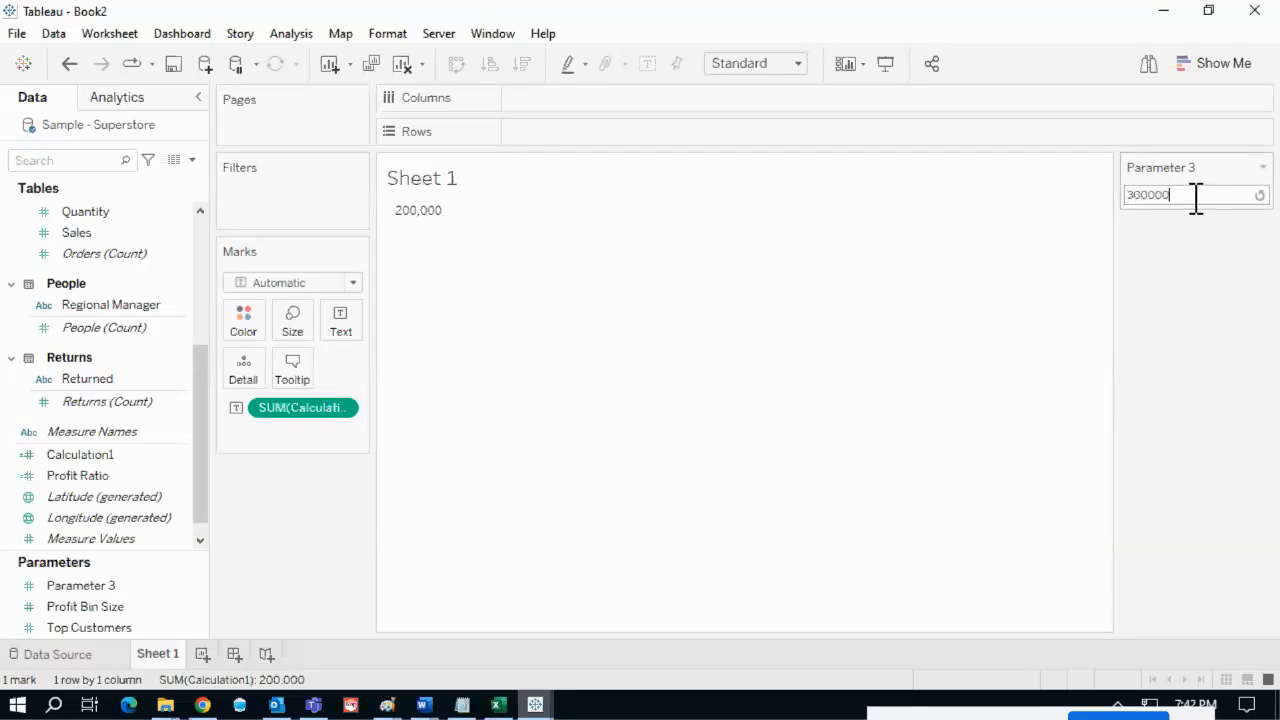
pyautogui.press('Return')
# - Widen the Marks card so SUM(Calculation1) reads in full
pyautogui.moveTo(1122, 212)
pyautogui.mouseDown()
pyautogui.moveTo(1190, 212)
pyautogui.moveTo(716, 277)
pyautogui.moveTo(418, 257)
pyautogui.moveTo(419, 218)
pyautogui.moveTo(483, 246)
pyautogui.mouseUp()
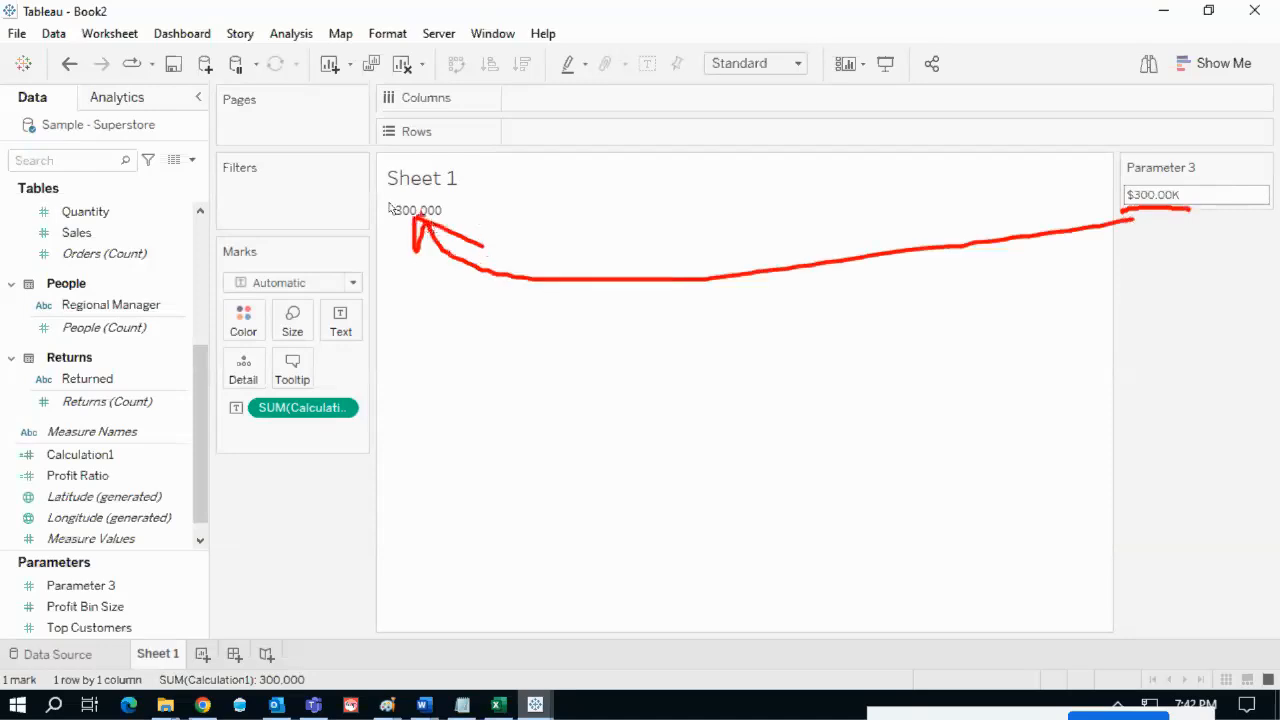
pyautogui.moveTo(378, 191)
pyautogui.mouseDown()
pyautogui.moveTo(464, 232)
pyautogui.moveTo(401, 200)
pyautogui.moveTo(445, 195)
pyautogui.mouseUp()
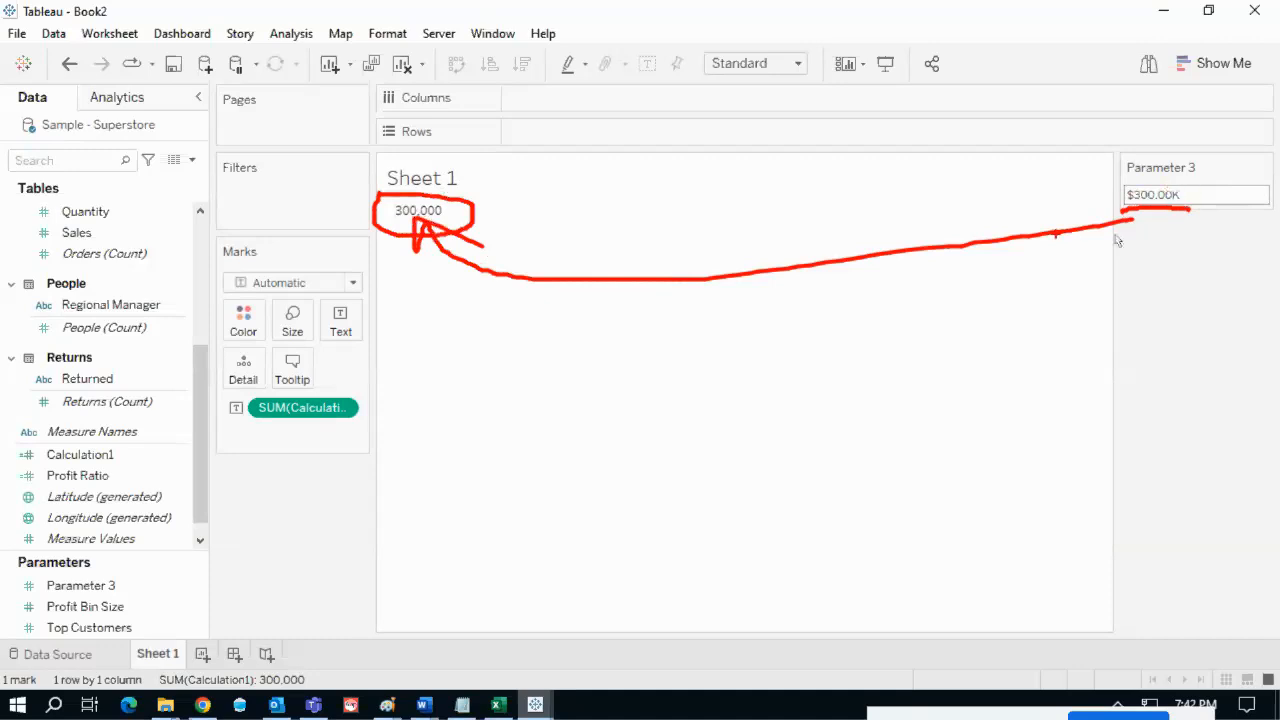
pyautogui.press('Escape')
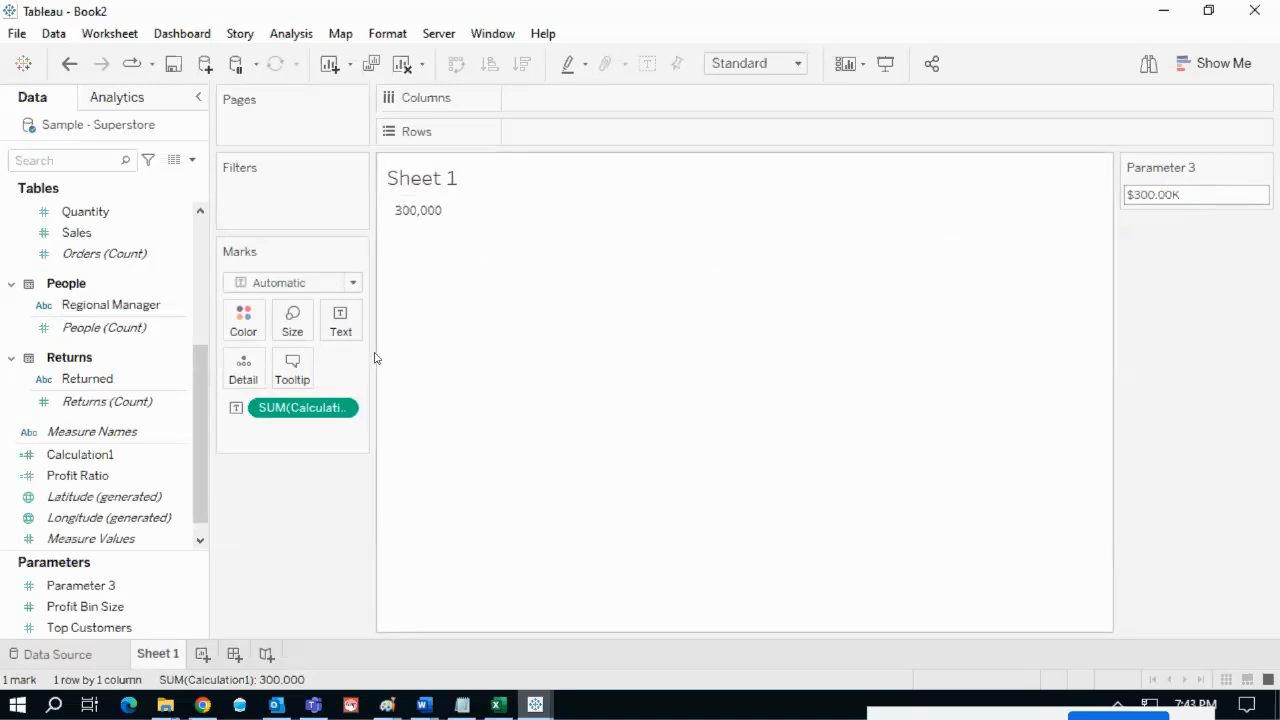
pyautogui.moveTo(372, 355); pyautogui.dragTo(427, 354)
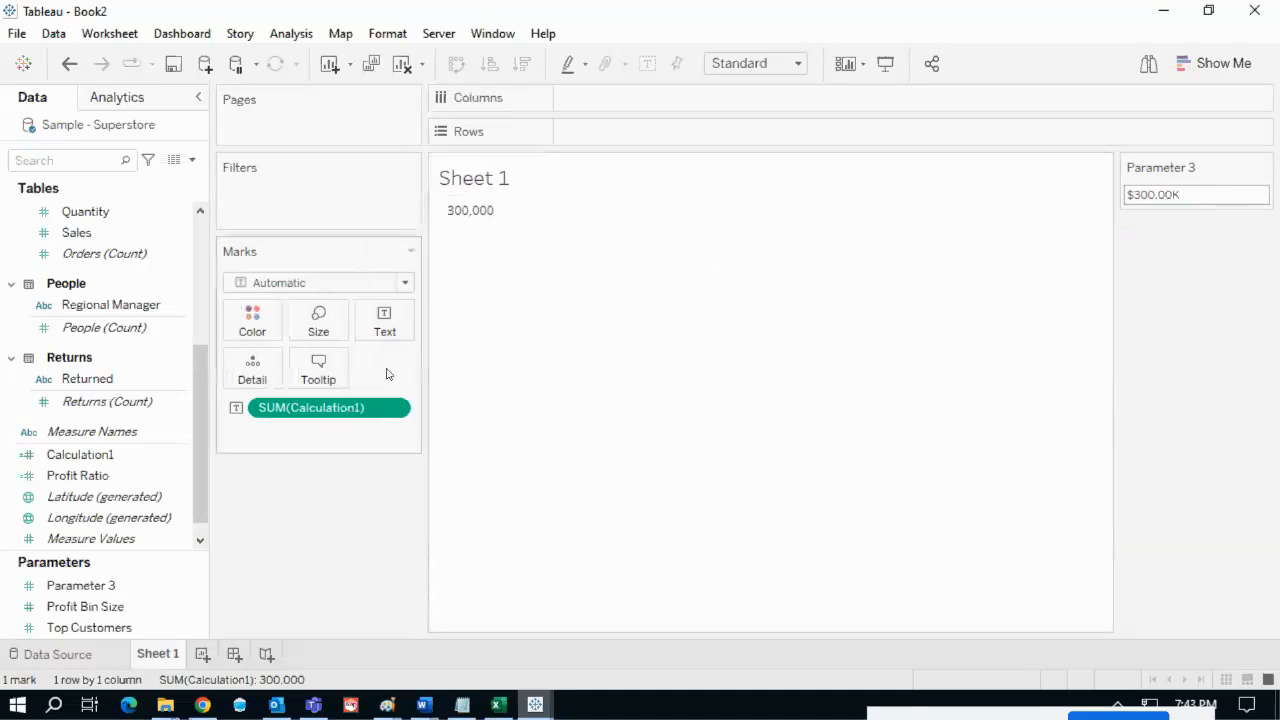
pyautogui.moveTo(288, 400)
pyautogui.mouseDown()
pyautogui.moveTo(400, 475)
pyautogui.moveTo(363, 377)
pyautogui.moveTo(279, 413)
pyautogui.mouseUp()
pyautogui.press('Escape')
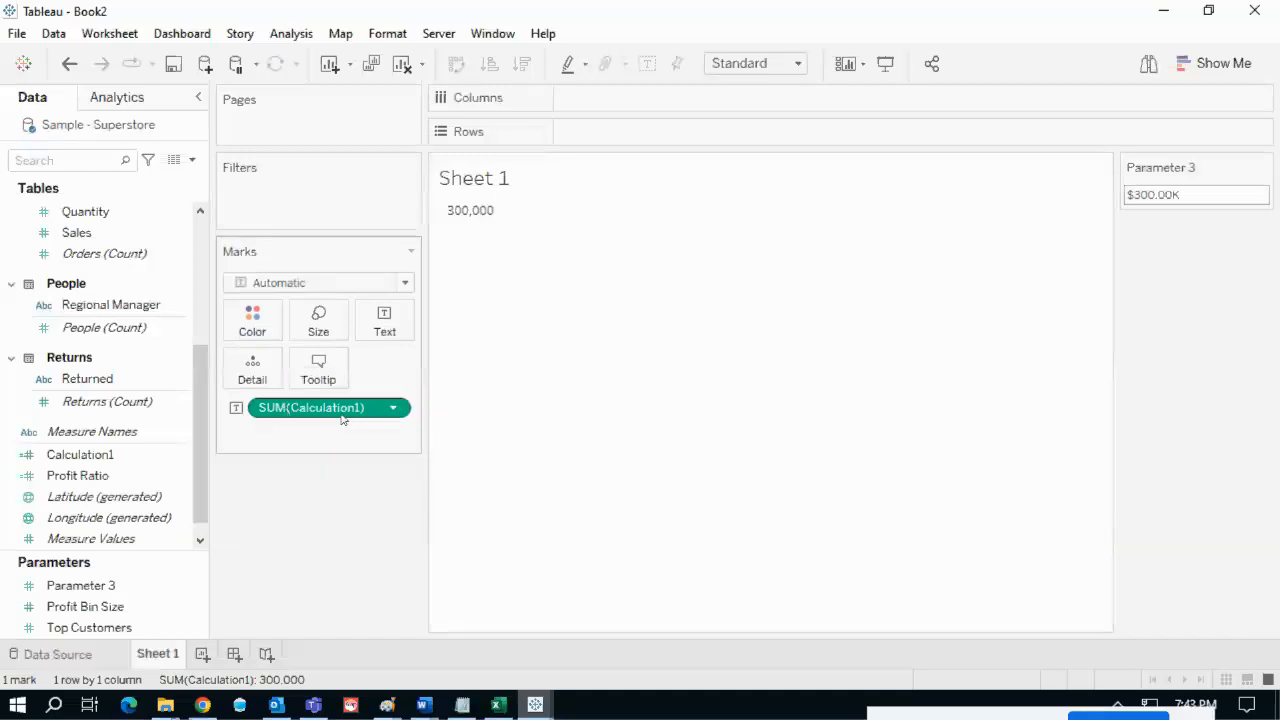
# - Format SUM(Calculation1) as Number (Custom) in Thousands (K) with a $ prefix
pyautogui.click(393, 408)
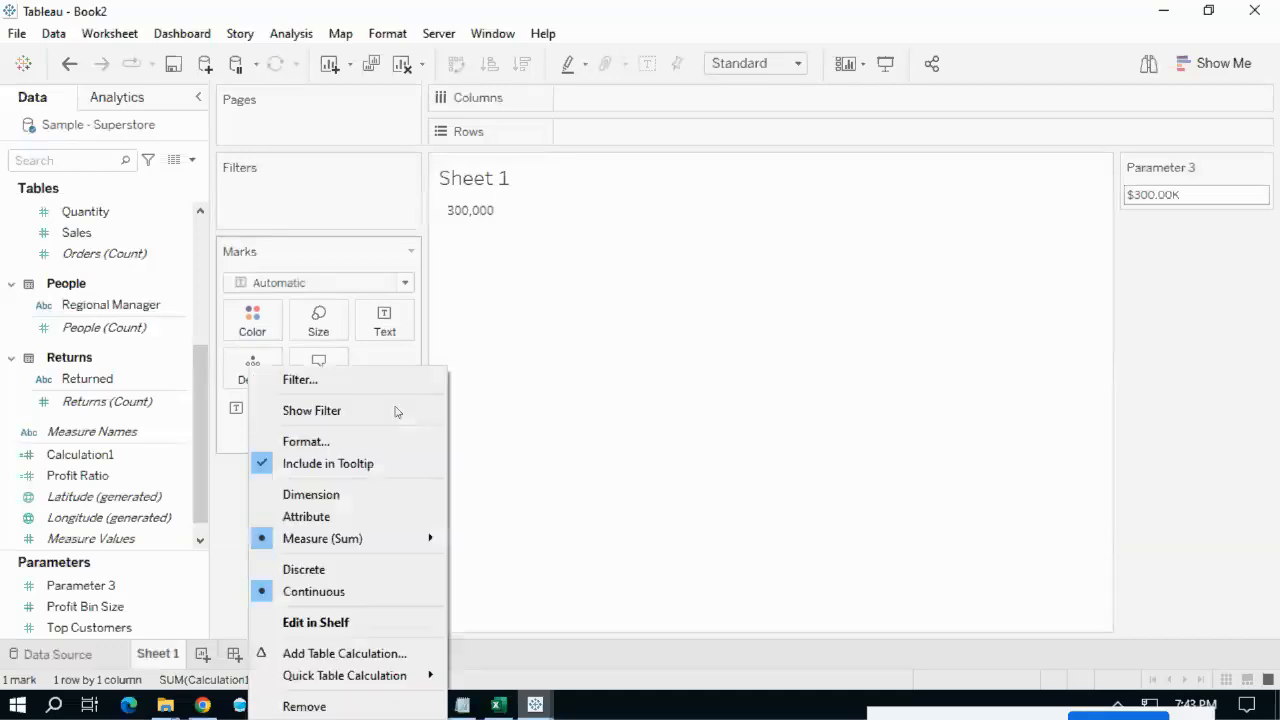
pyautogui.click(345, 452)
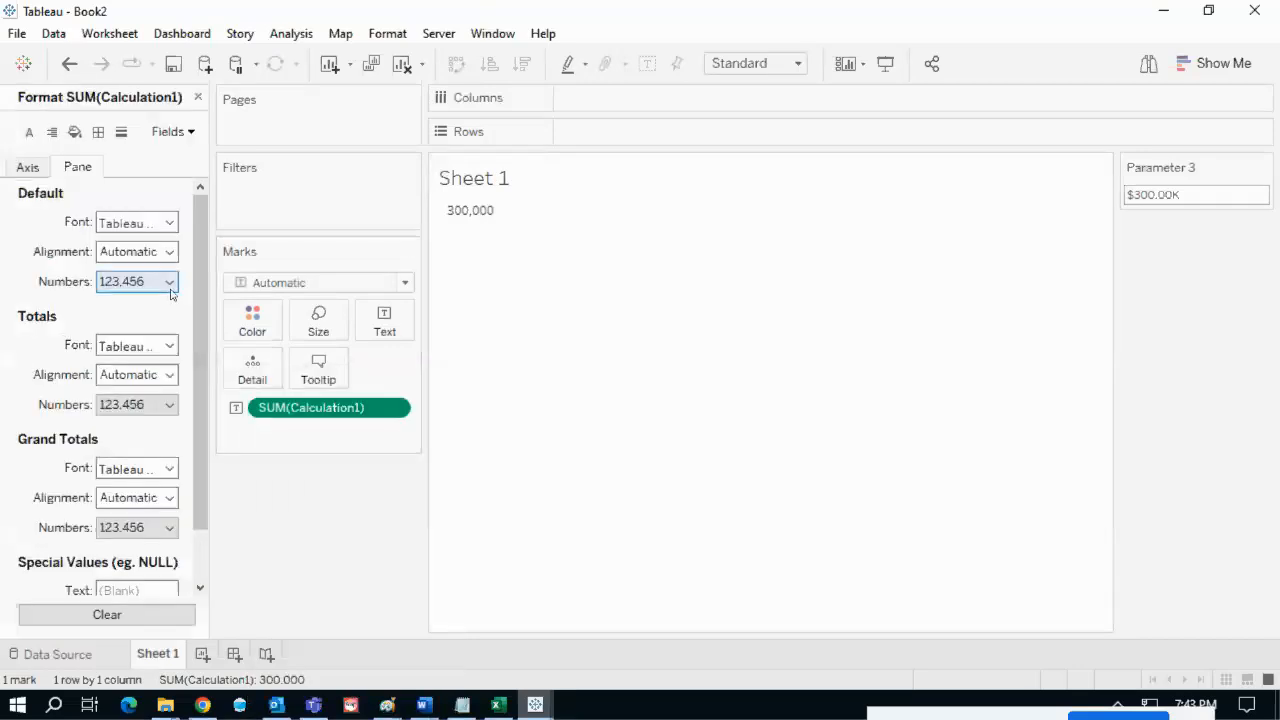
pyautogui.click(170, 284)
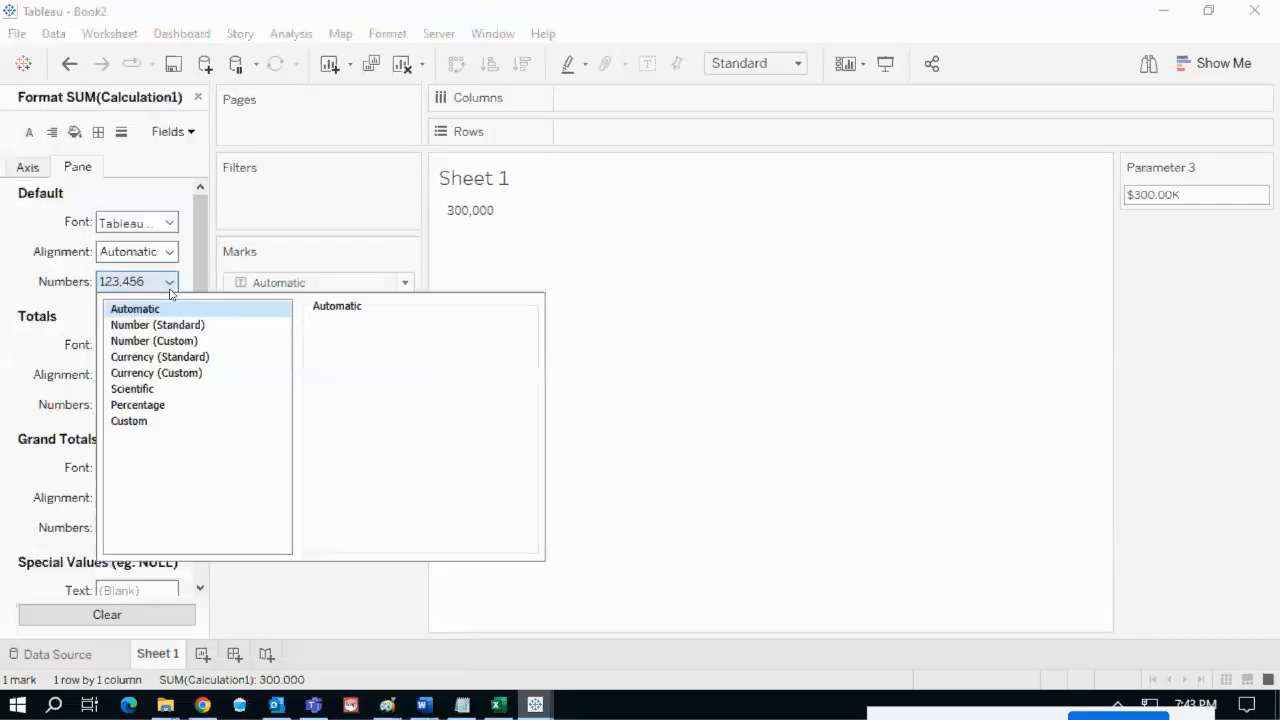
pyautogui.click(193, 346)
pyautogui.click(402, 451)
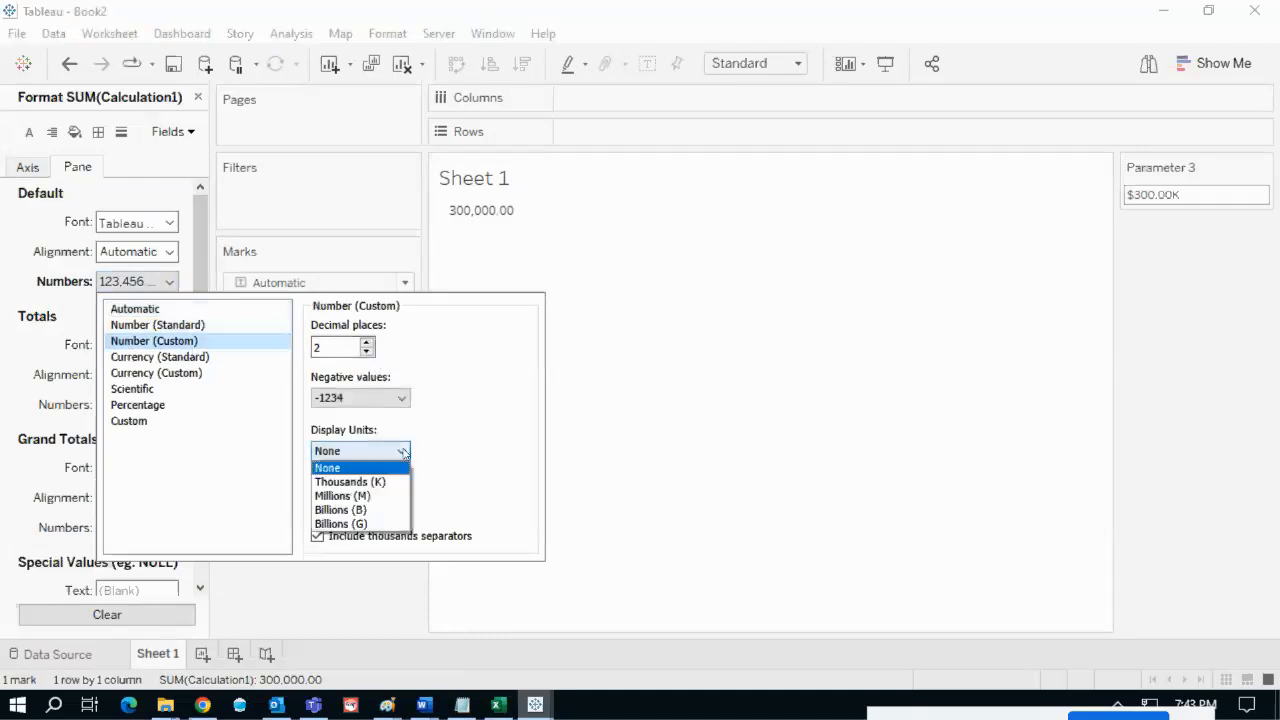
pyautogui.click(350, 481)
pyautogui.click(345, 502)
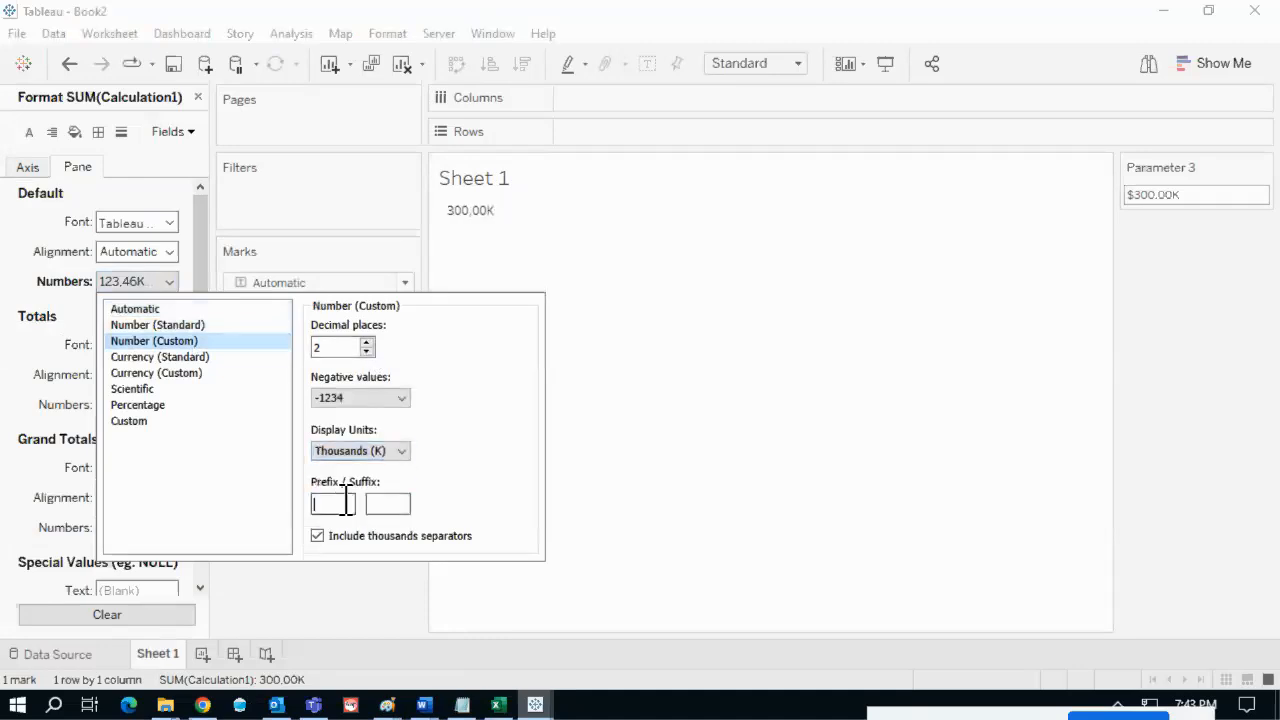
pyautogui.write('$')
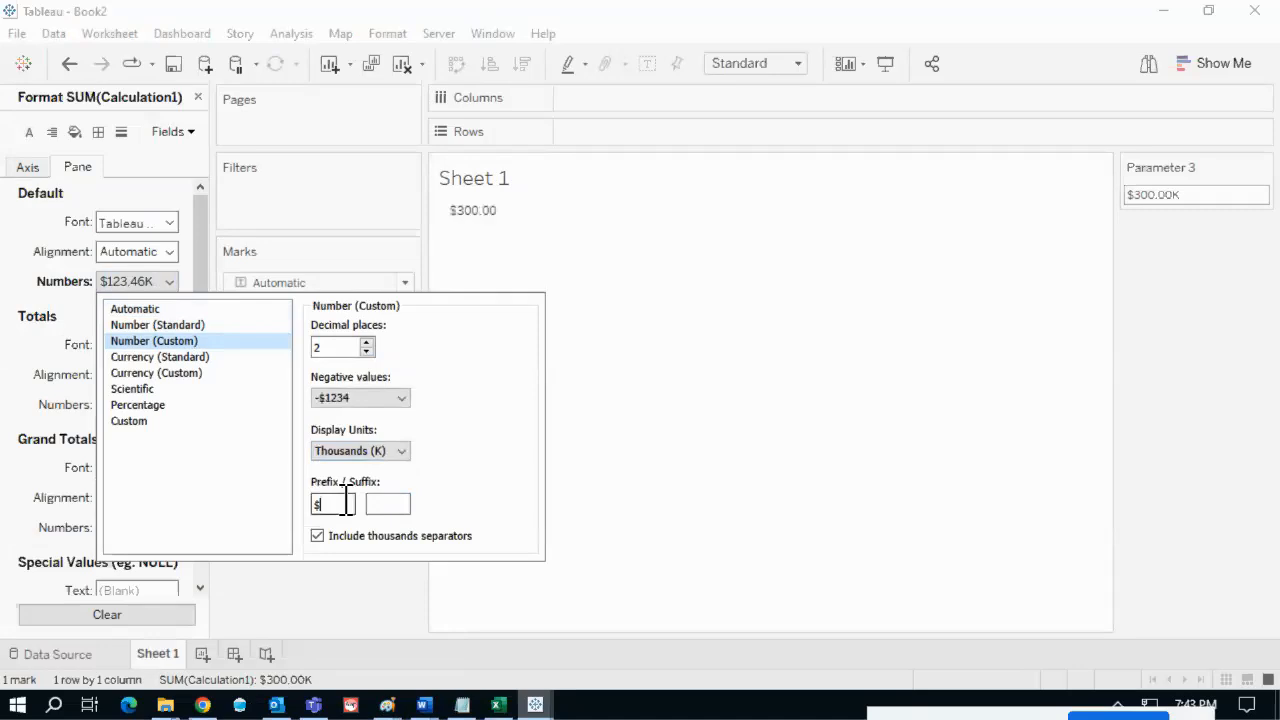
pyautogui.click(780, 442)
pyautogui.moveTo(447, 205)
pyautogui.mouseDown()
pyautogui.moveTo(494, 234)
pyautogui.moveTo(523, 211)
pyautogui.moveTo(433, 221)
pyautogui.mouseUp()
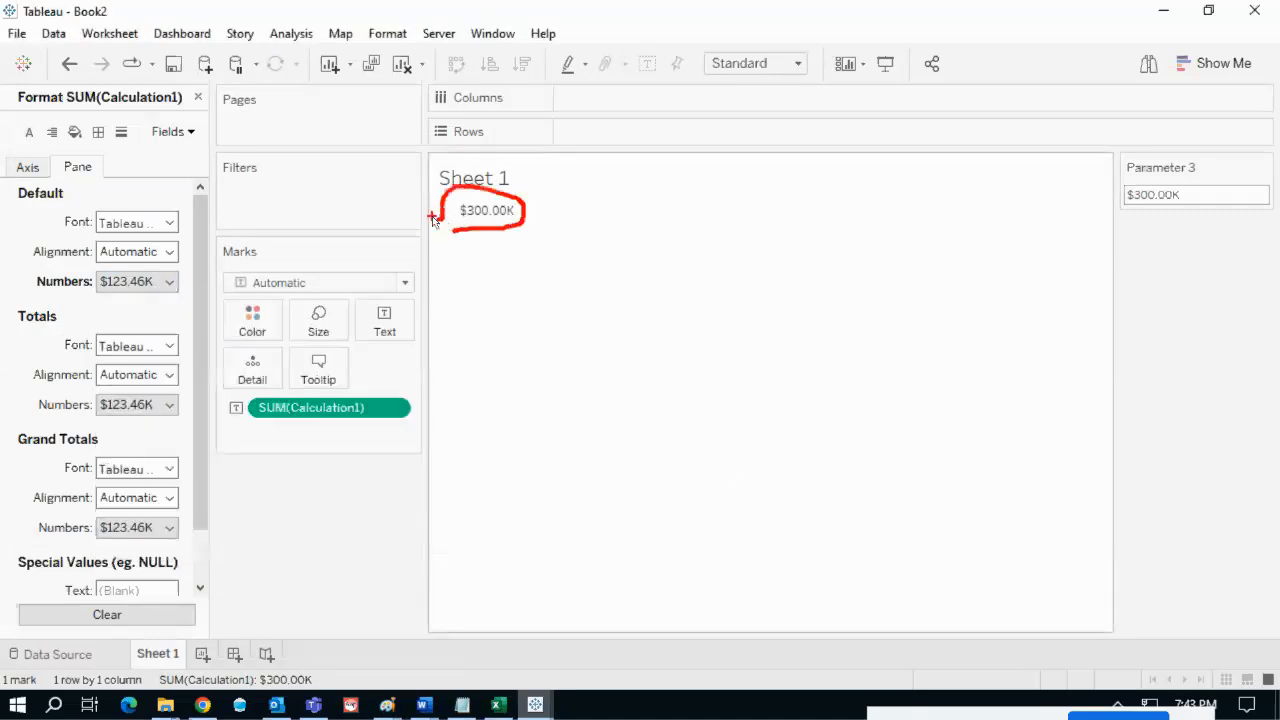
pyautogui.press('Escape')
pyautogui.click(197, 97)
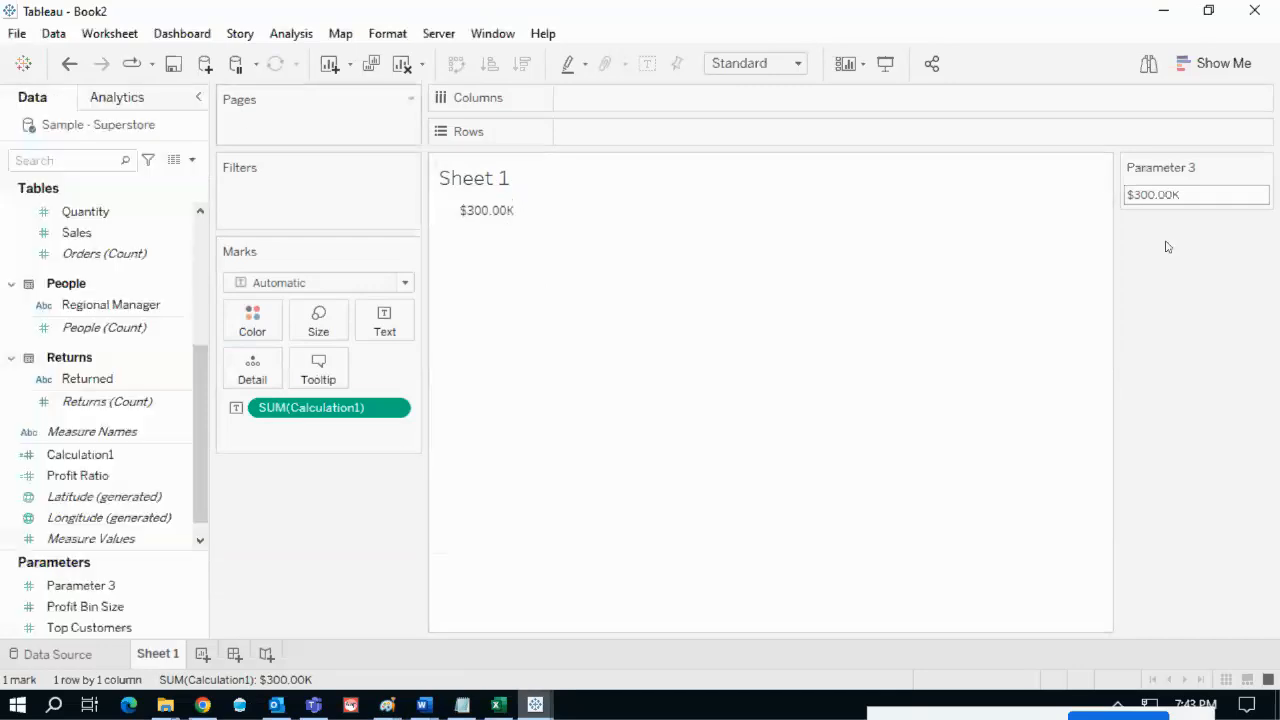
# - Open Parameter 3's settings and inspect its 300,000 current value, leaving it unchanged
pyautogui.click(1263, 167)
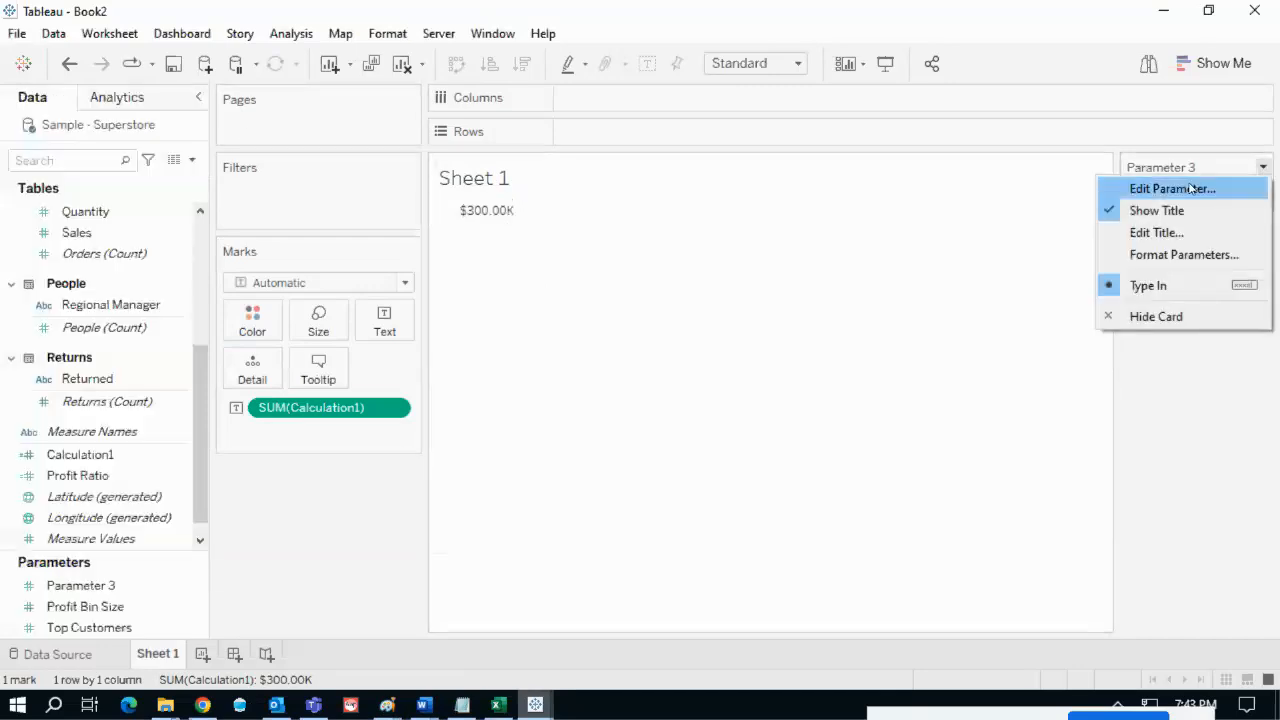
pyautogui.click(1190, 188)
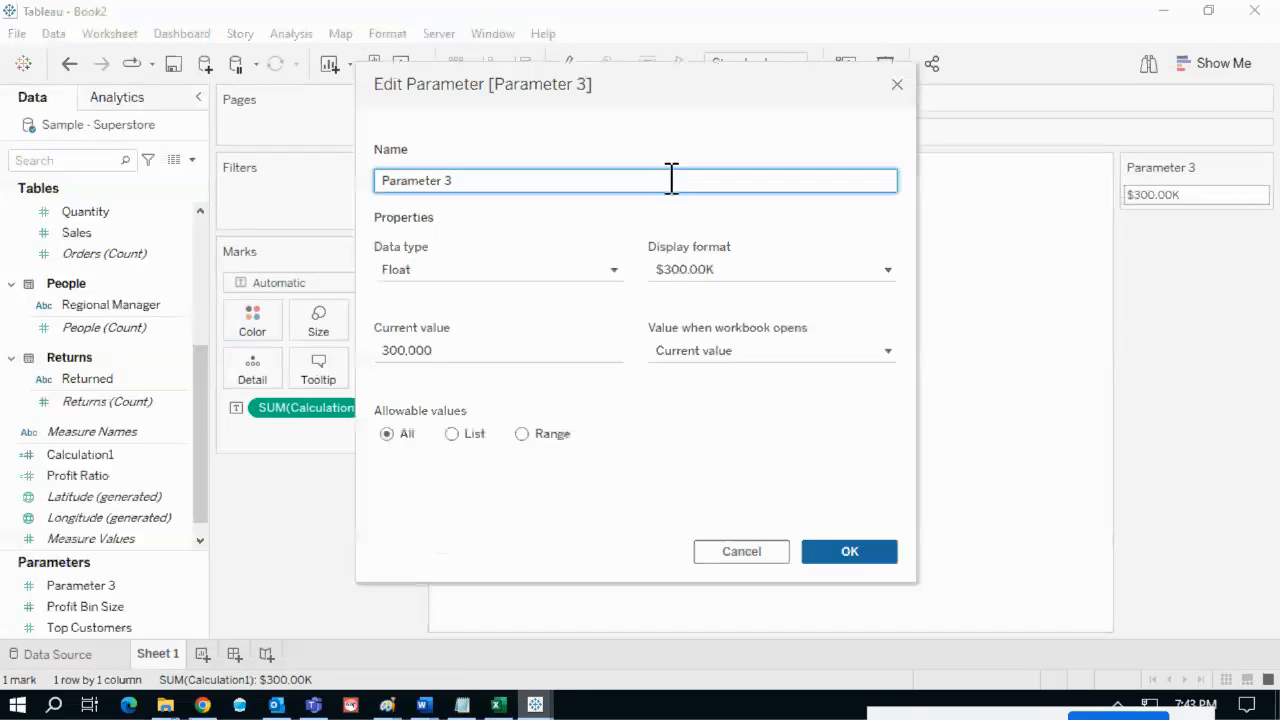
pyautogui.moveTo(650, 97); pyautogui.dragTo(669, 91)
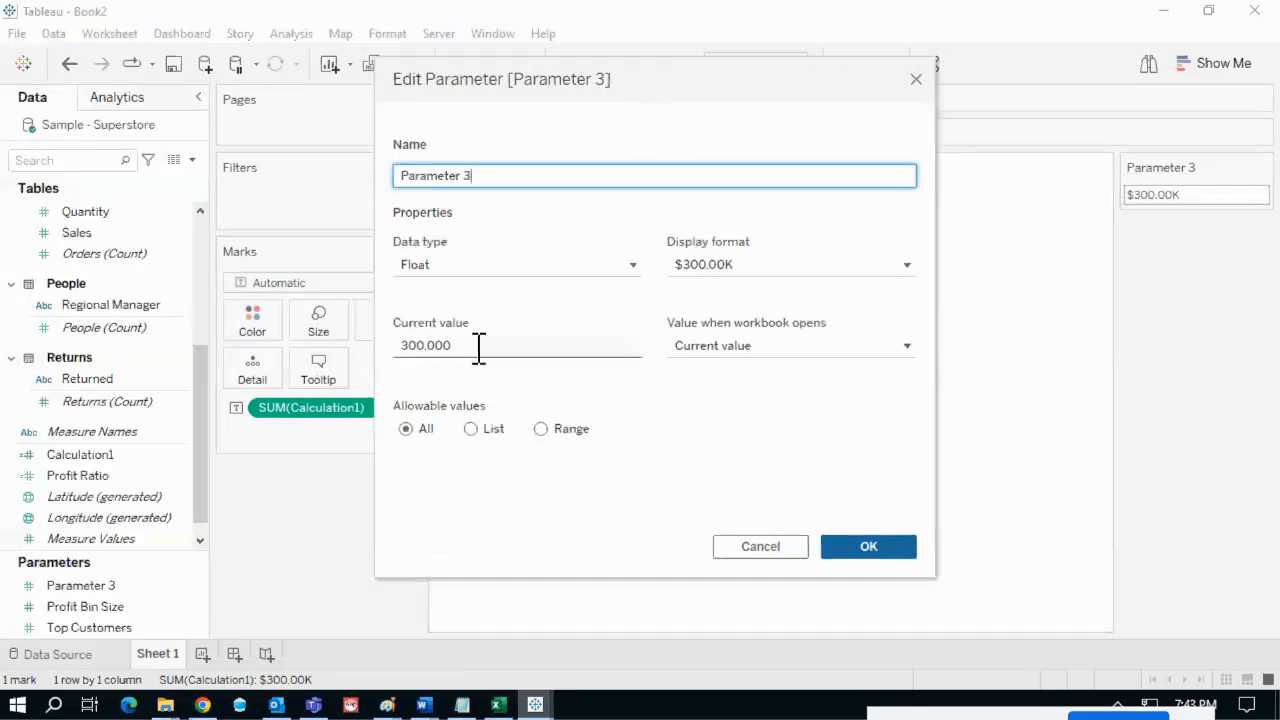
pyautogui.moveTo(480, 347); pyautogui.dragTo(378, 358)
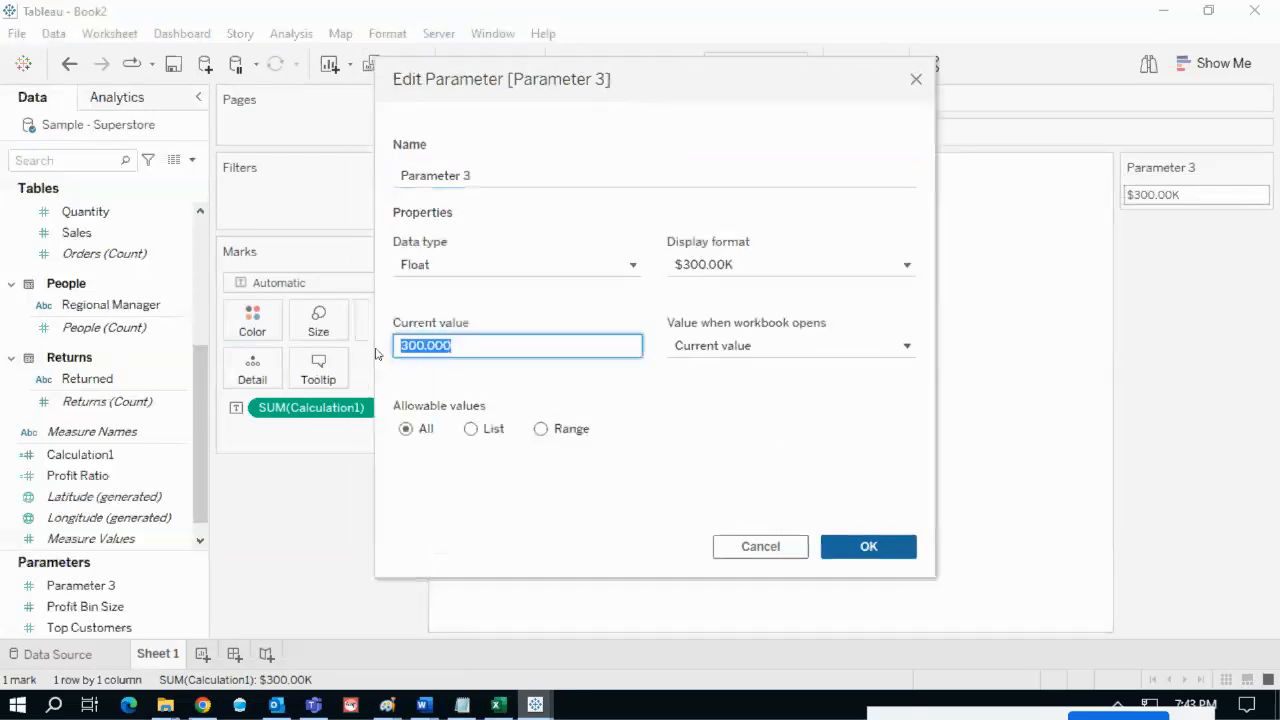
pyautogui.click(509, 346)
pyautogui.moveTo(466, 345); pyautogui.dragTo(370, 343)
pyautogui.click(563, 346)
pyautogui.moveTo(450, 345); pyautogui.dragTo(386, 346)
pyautogui.click(470, 345)
pyautogui.moveTo(470, 345); pyautogui.dragTo(386, 350)
pyautogui.click(668, 446)
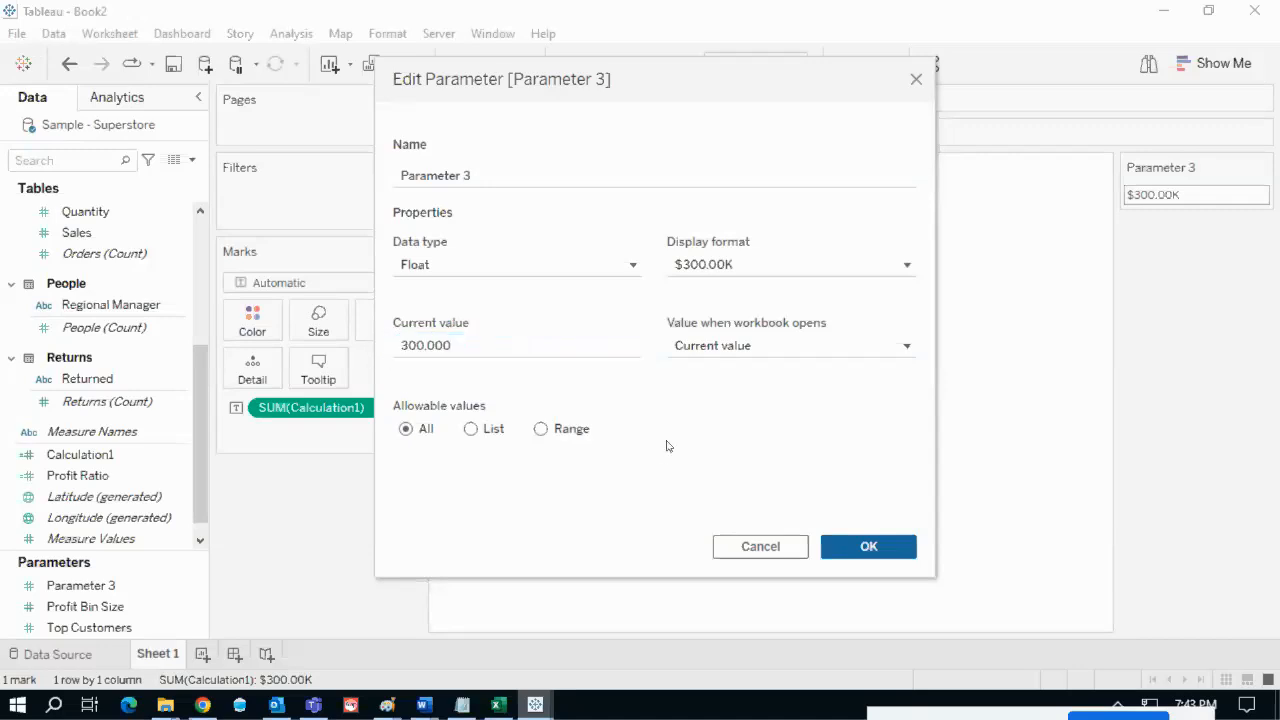
pyautogui.moveTo(664, 307)
pyautogui.mouseDown()
pyautogui.moveTo(676, 343)
pyautogui.moveTo(858, 336)
pyautogui.moveTo(800, 298)
pyautogui.moveTo(656, 314)
pyautogui.moveTo(666, 326)
pyautogui.mouseUp()
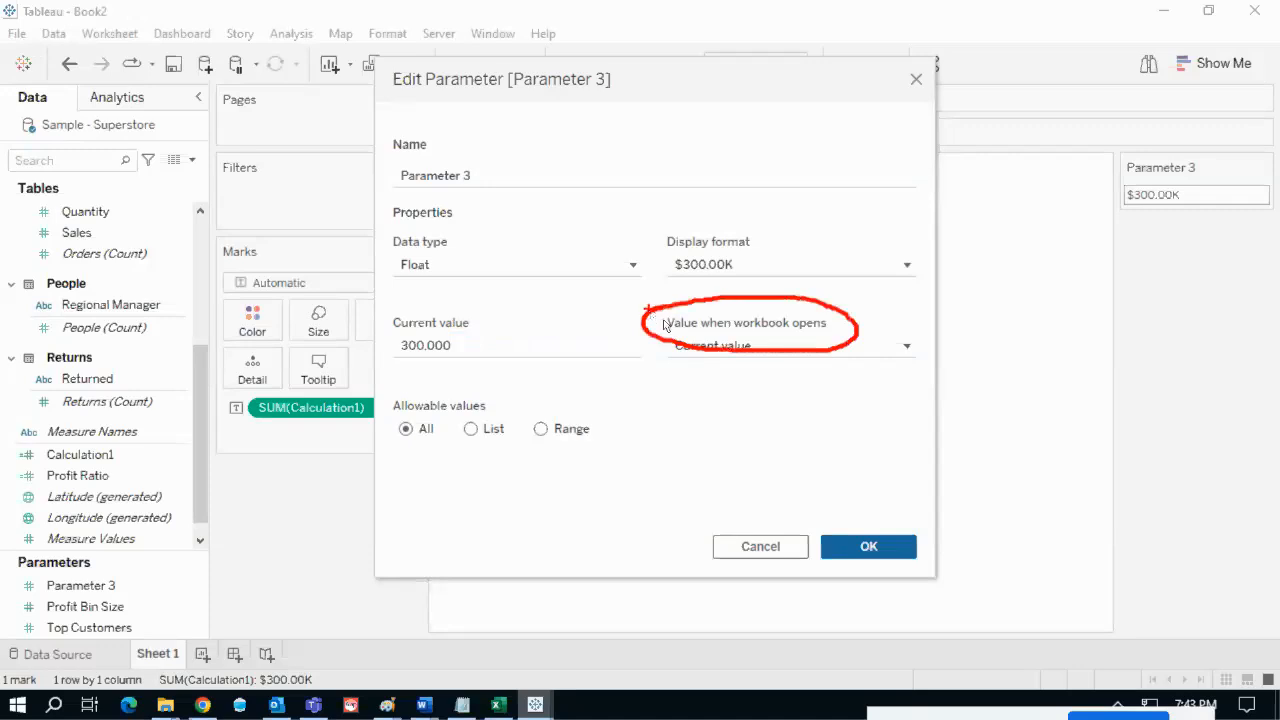
pyautogui.press('Escape')
# - Keep Current value on workbook open and reduce display decimal places from 2 to 0
pyautogui.click(906, 346)
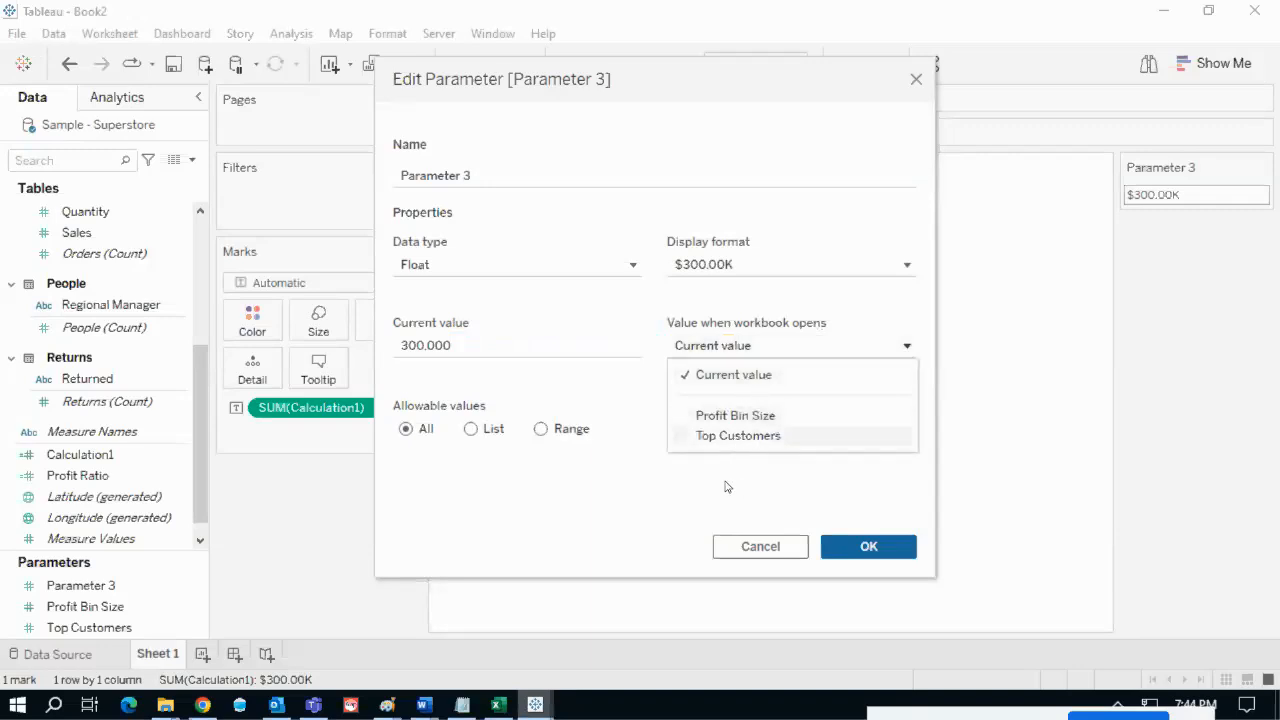
pyautogui.click(470, 348)
pyautogui.click(469, 349)
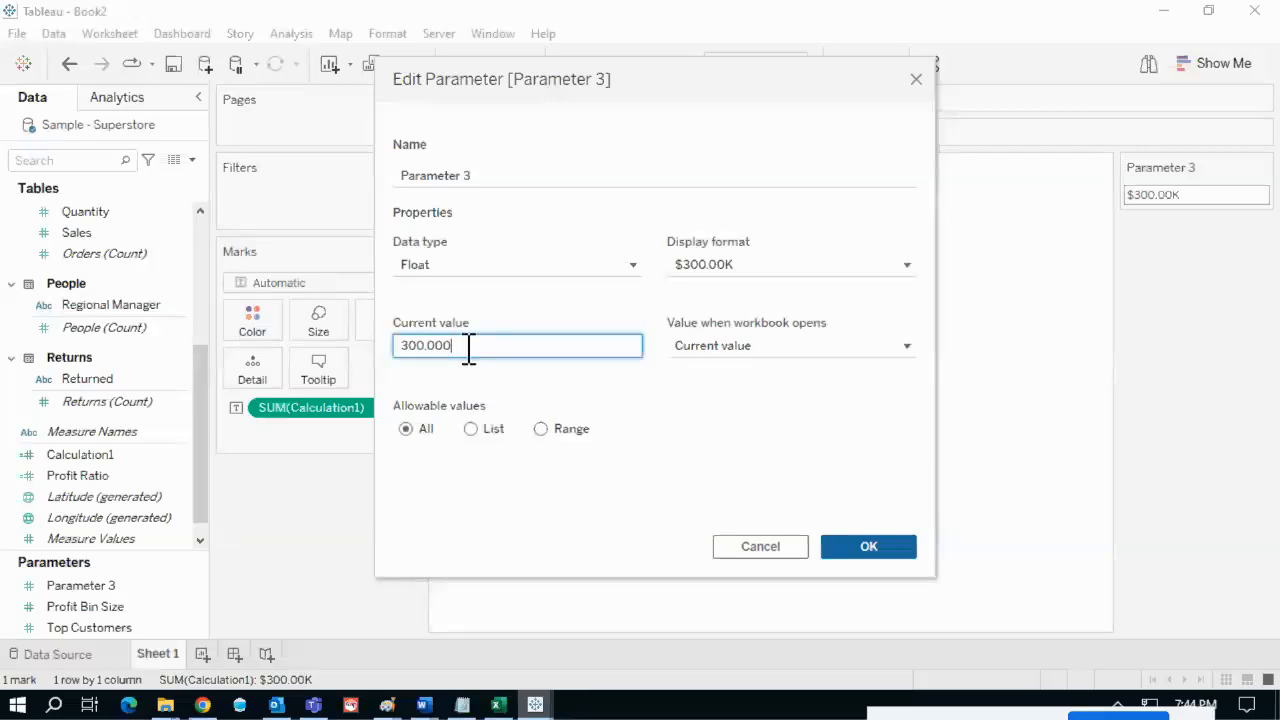
pyautogui.click(705, 346)
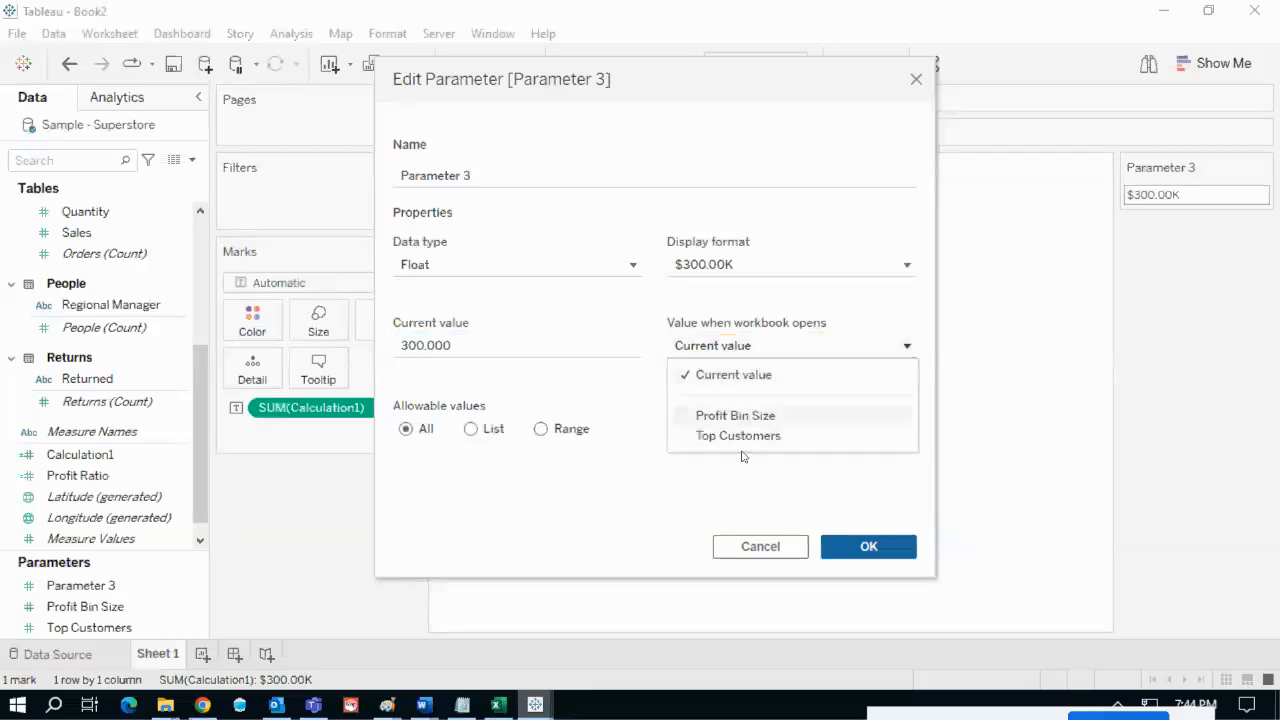
pyautogui.click(672, 483)
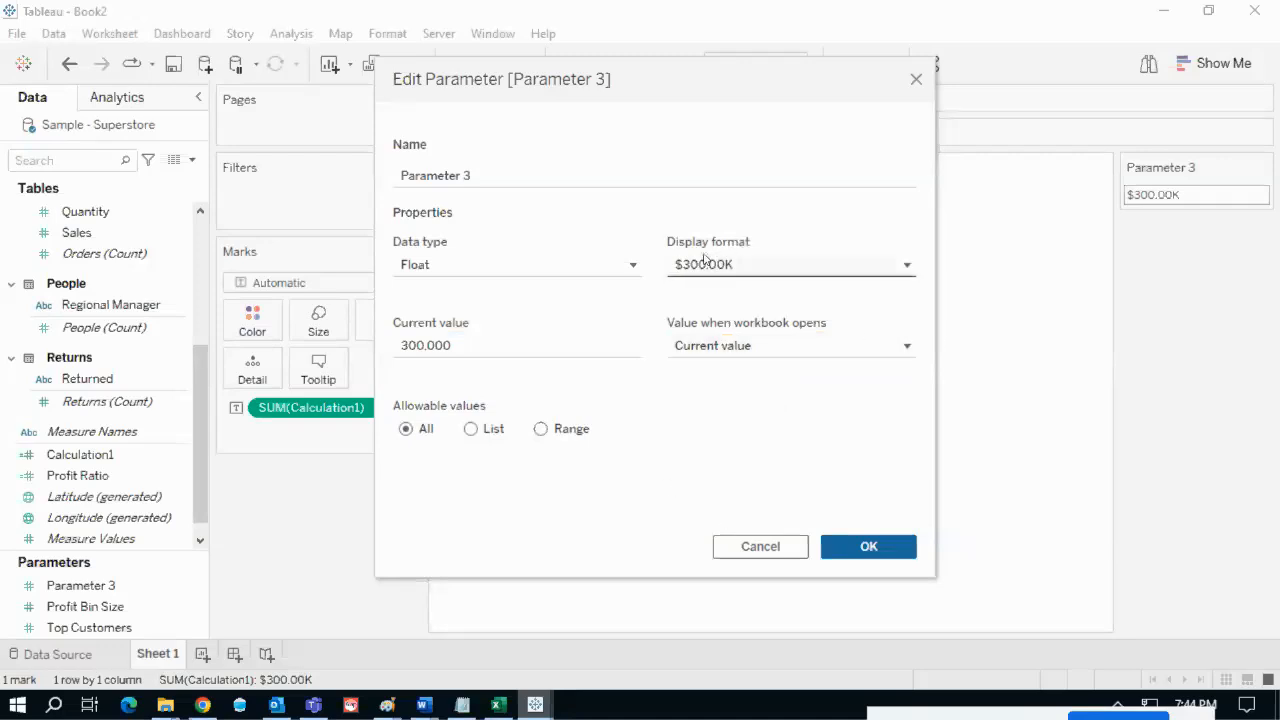
pyautogui.click(758, 270)
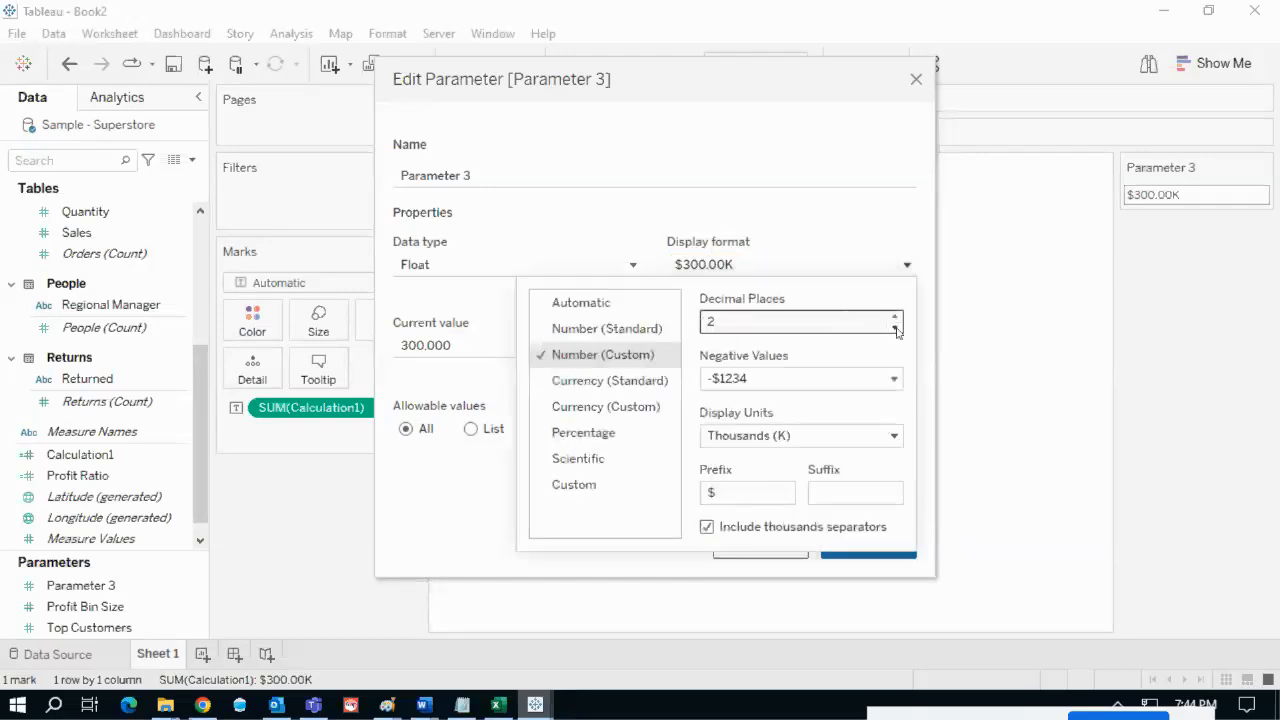
pyautogui.click(895, 328)
pyautogui.click(895, 328)
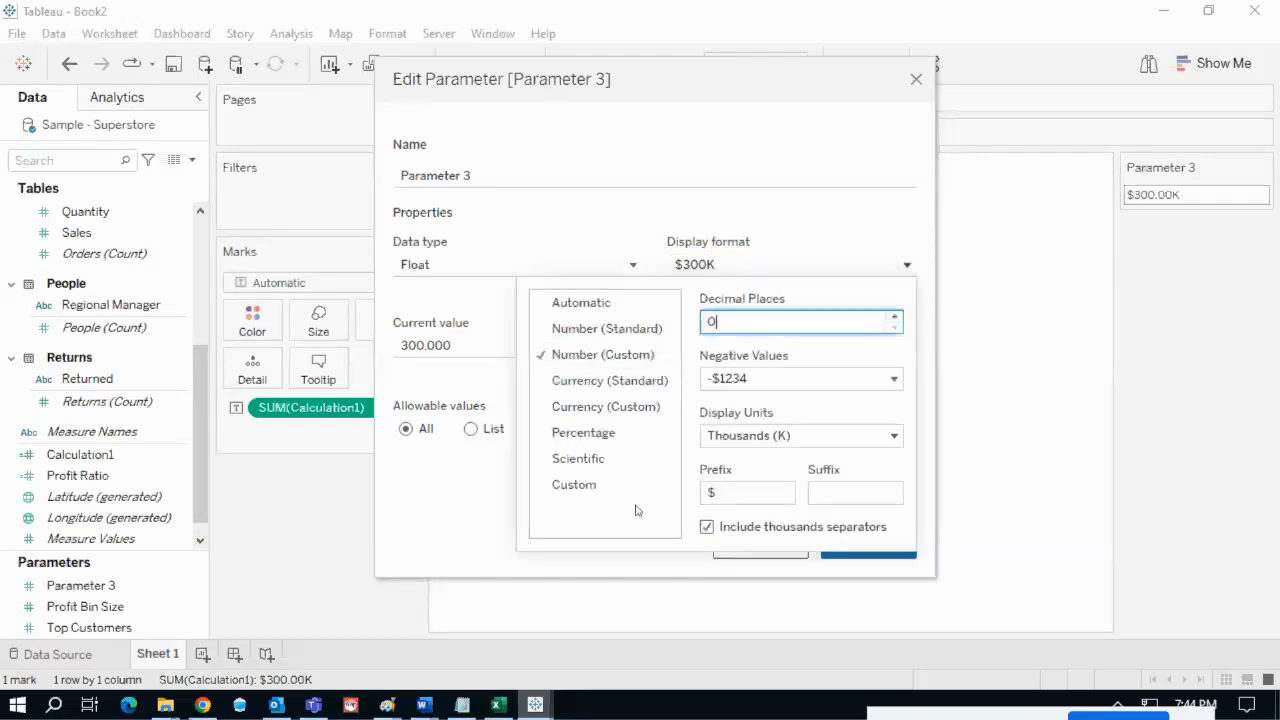
# - Switch Parameter 3's display format to Percentage and try a first current value, shown as 10%
pyautogui.click(584, 433)
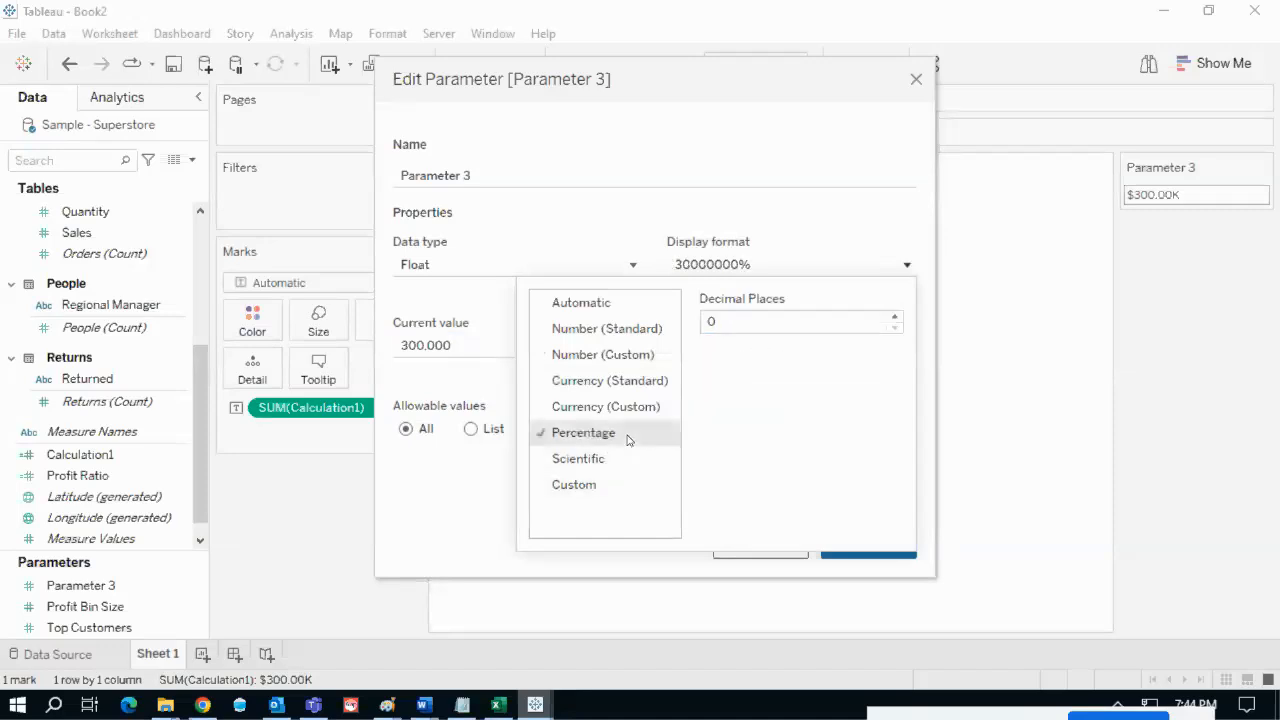
pyautogui.click(480, 345)
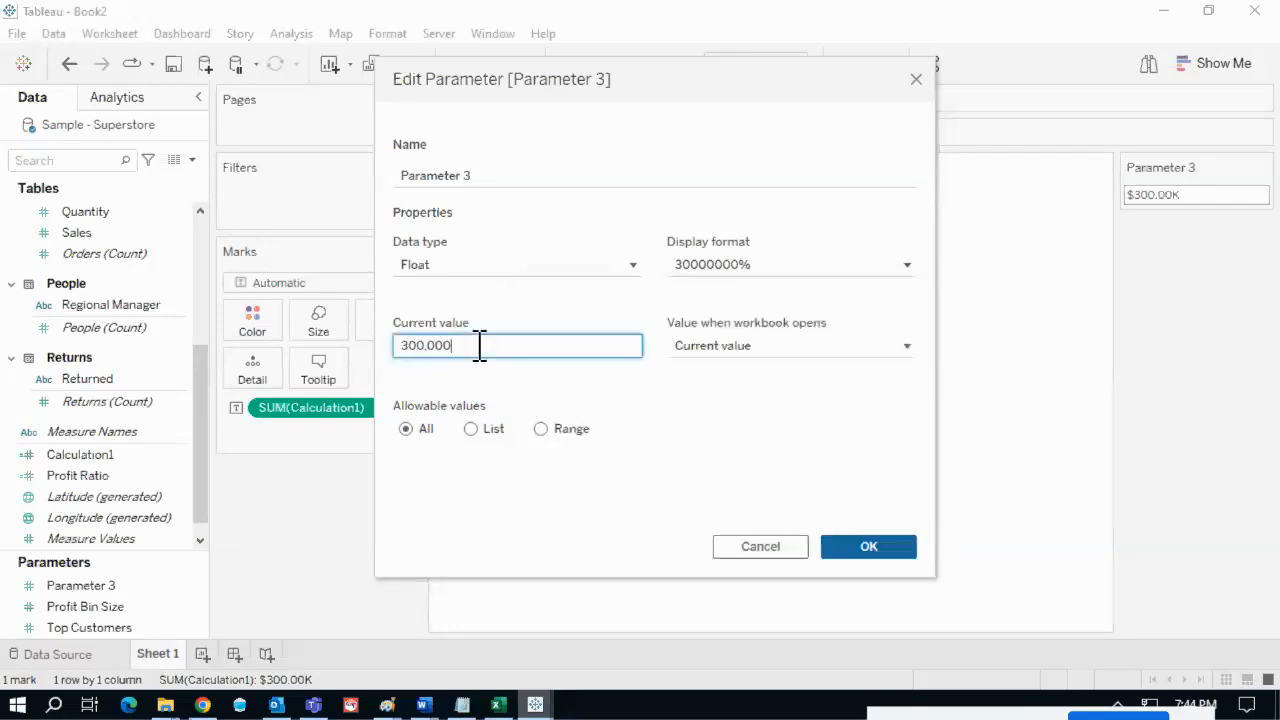
pyautogui.doubleClick(480, 345)
pyautogui.write('1')
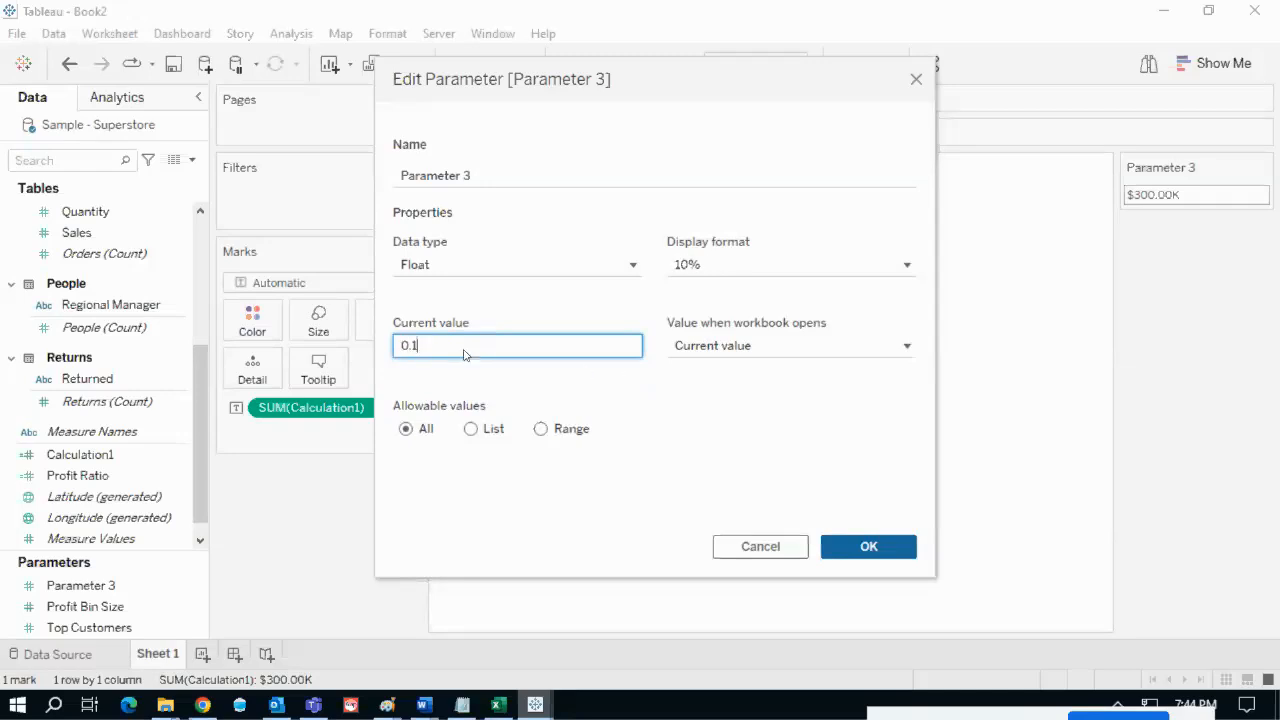
pyautogui.click(531, 503)
pyautogui.moveTo(655, 256)
pyautogui.mouseDown()
pyautogui.moveTo(720, 280)
pyautogui.moveTo(672, 242)
pyautogui.moveTo(658, 262)
pyautogui.mouseUp()
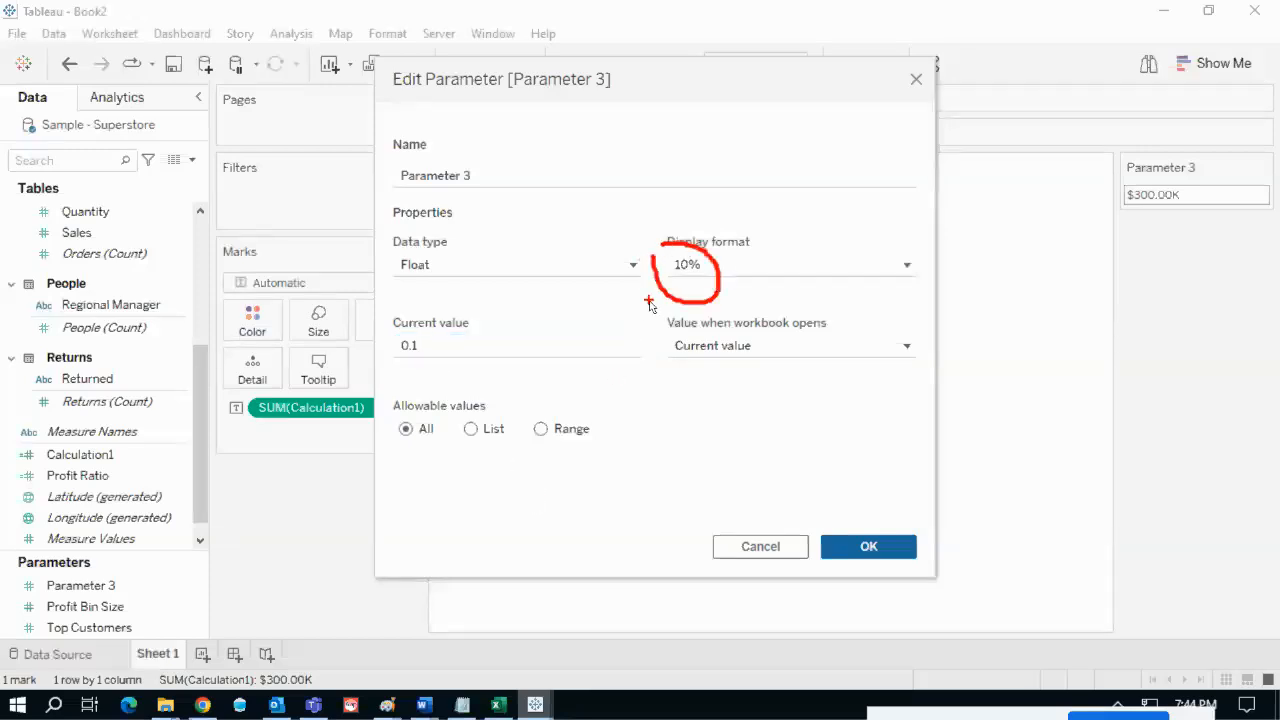
pyautogui.press('Escape')
# - Change Parameter 3's current value to 0.3 so it displays 30%, and confirm the parameter
pyautogui.click(418, 346)
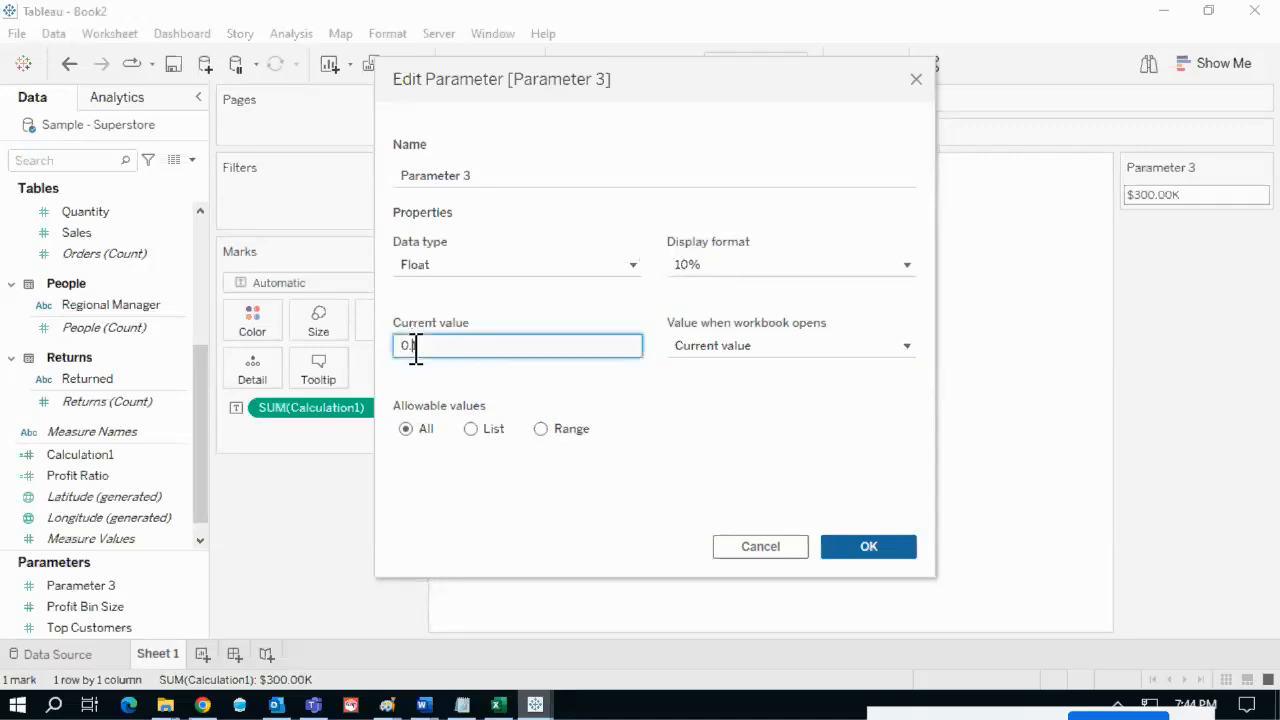
pyautogui.write('3')
pyautogui.click(779, 389)
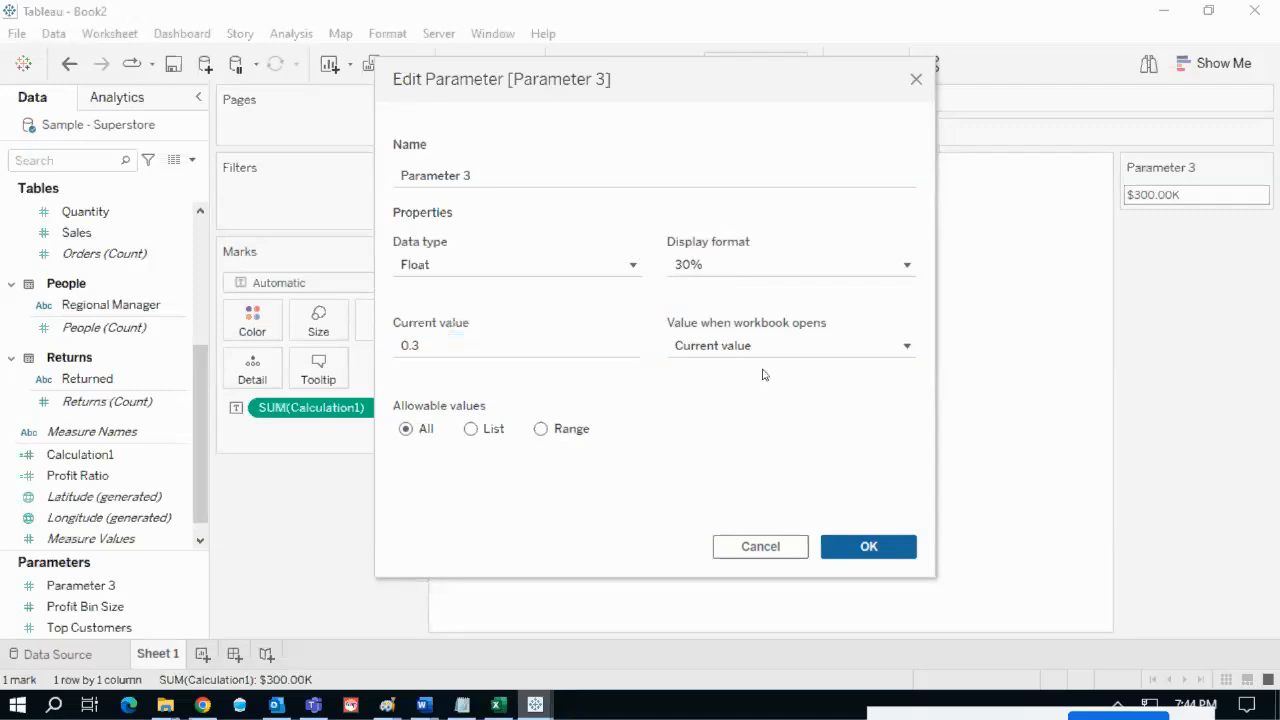
pyautogui.moveTo(662, 252); pyautogui.dragTo(678, 247)
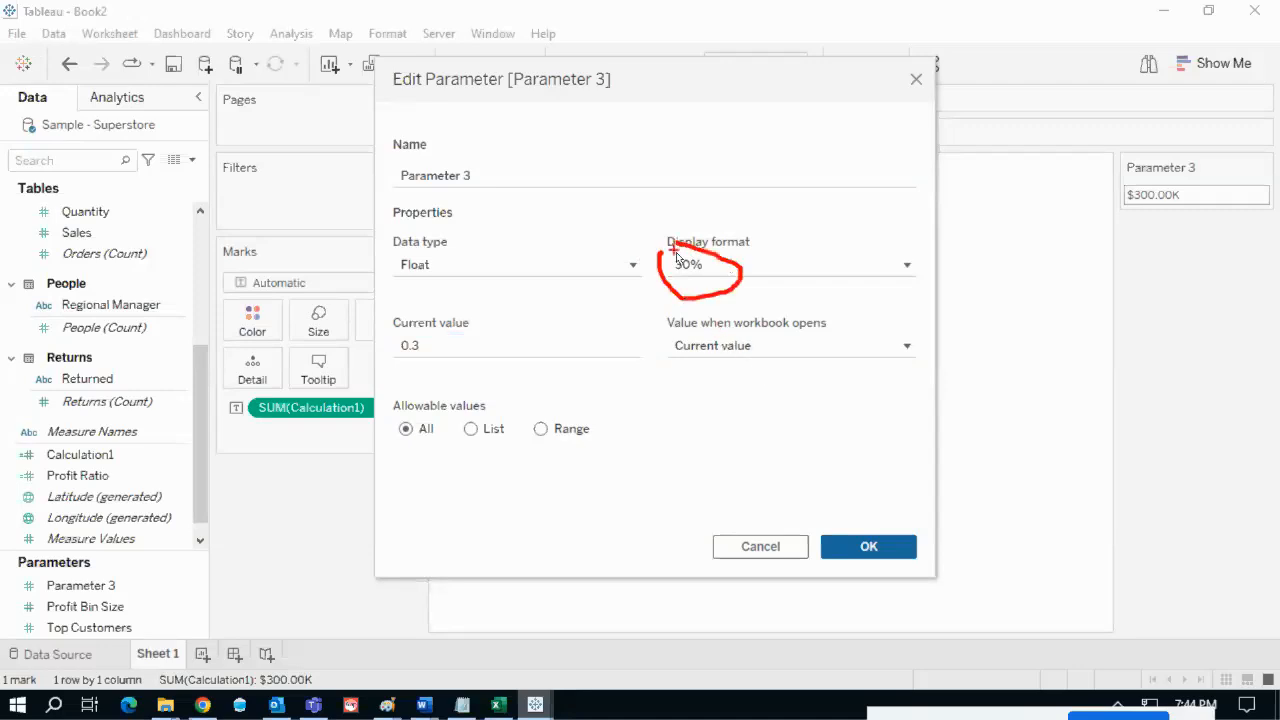
pyautogui.click(883, 266)
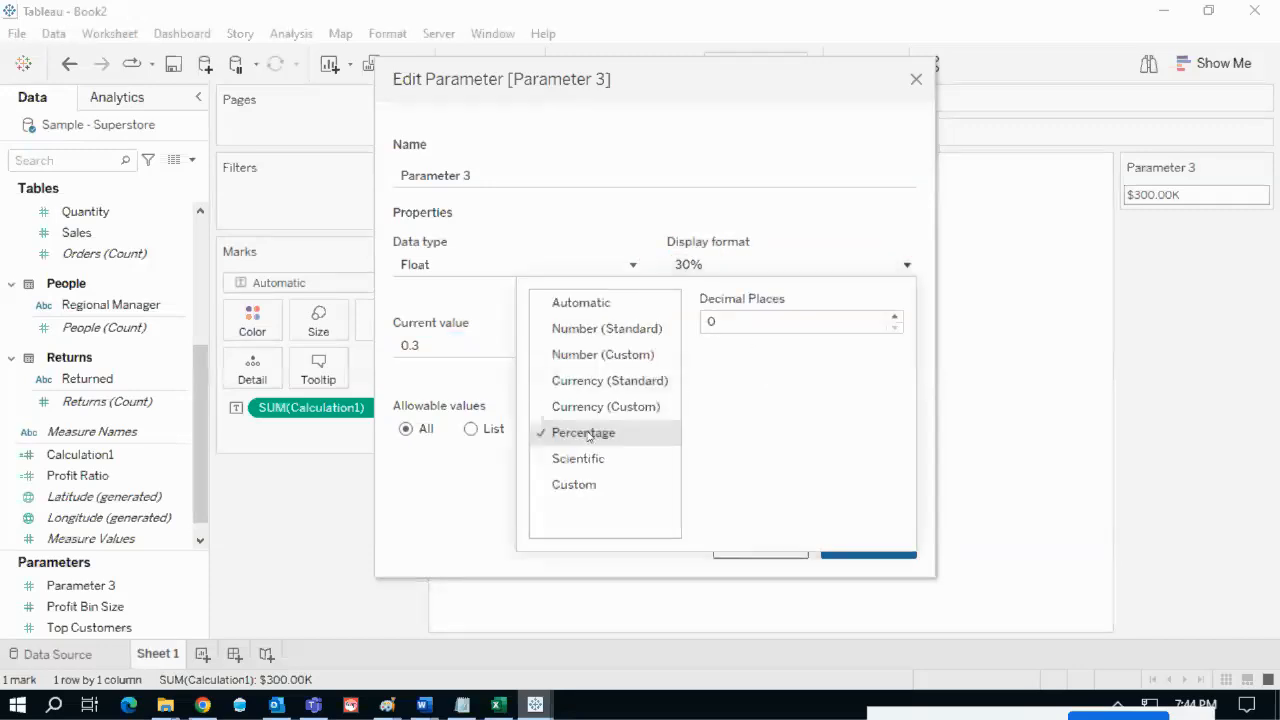
pyautogui.click(430, 346)
pyautogui.moveTo(423, 346); pyautogui.dragTo(400, 346)
pyautogui.click(439, 346)
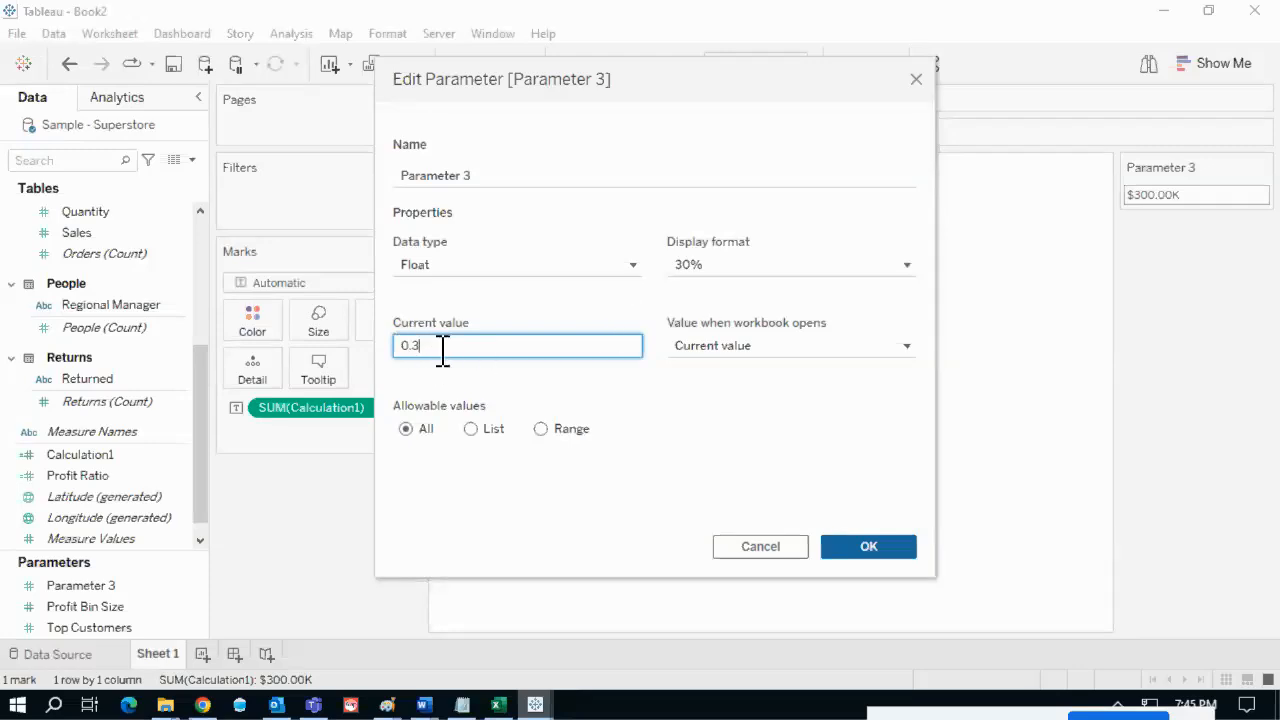
pyautogui.click(729, 272)
pyautogui.click(783, 265)
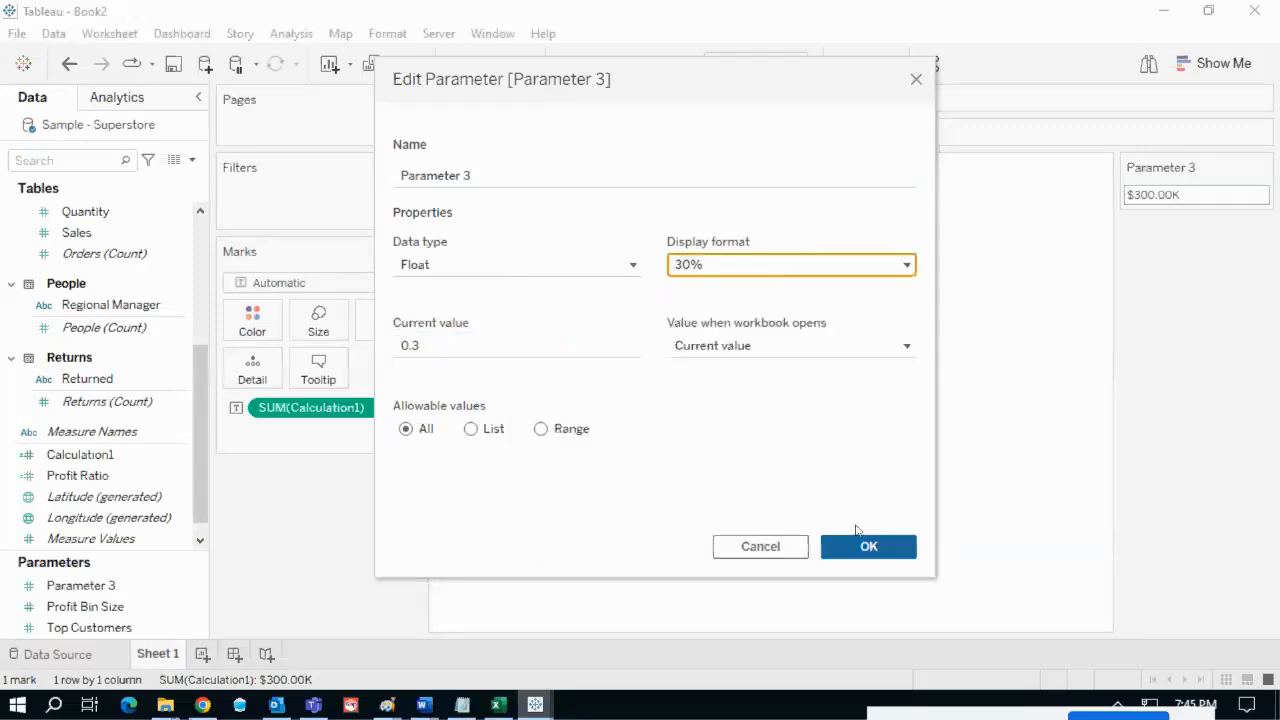
pyautogui.click(866, 544)
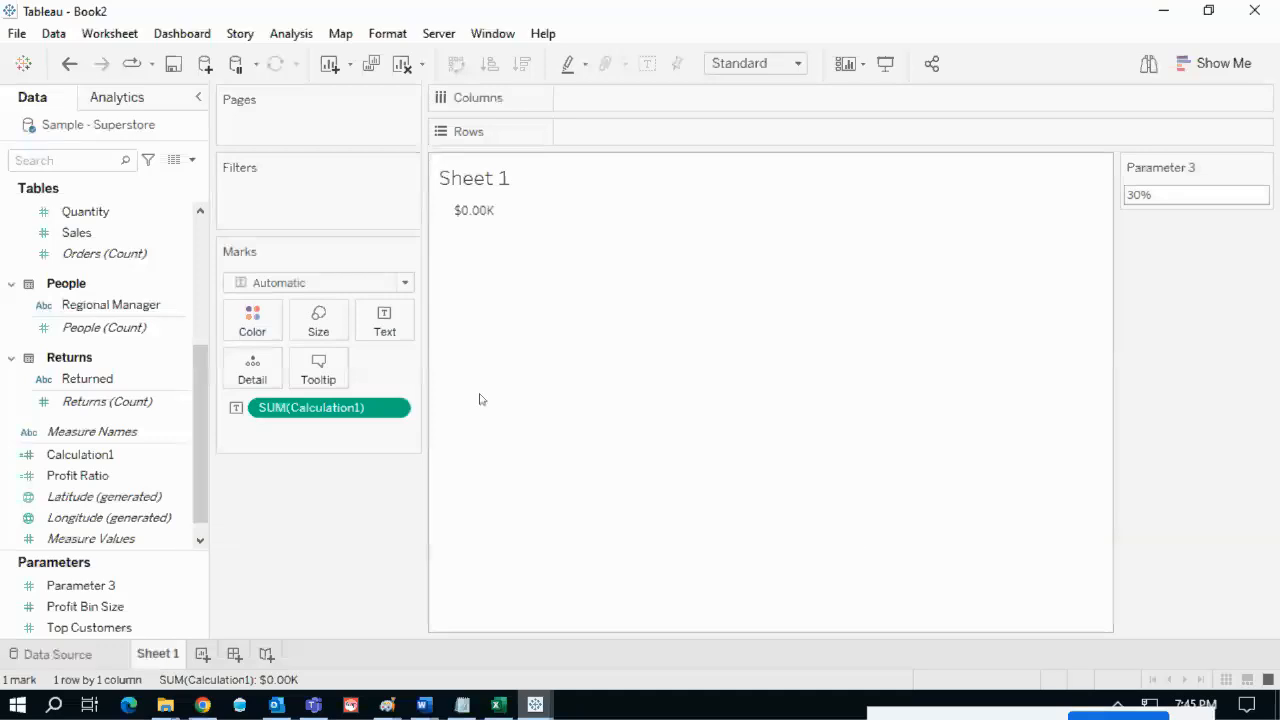
# - Set the SUM(Calculation1) number format to Automatic so the total reads 0.3000
pyautogui.click(395, 409)
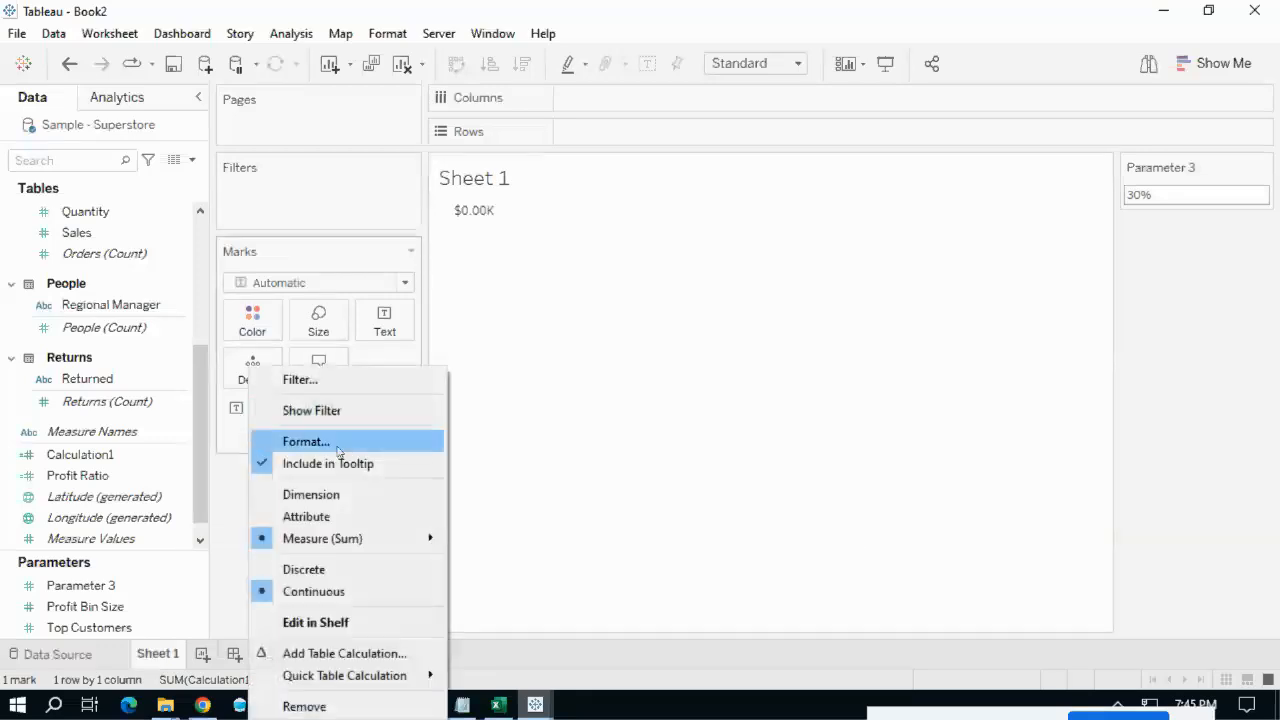
pyautogui.click(335, 446)
pyautogui.click(165, 282)
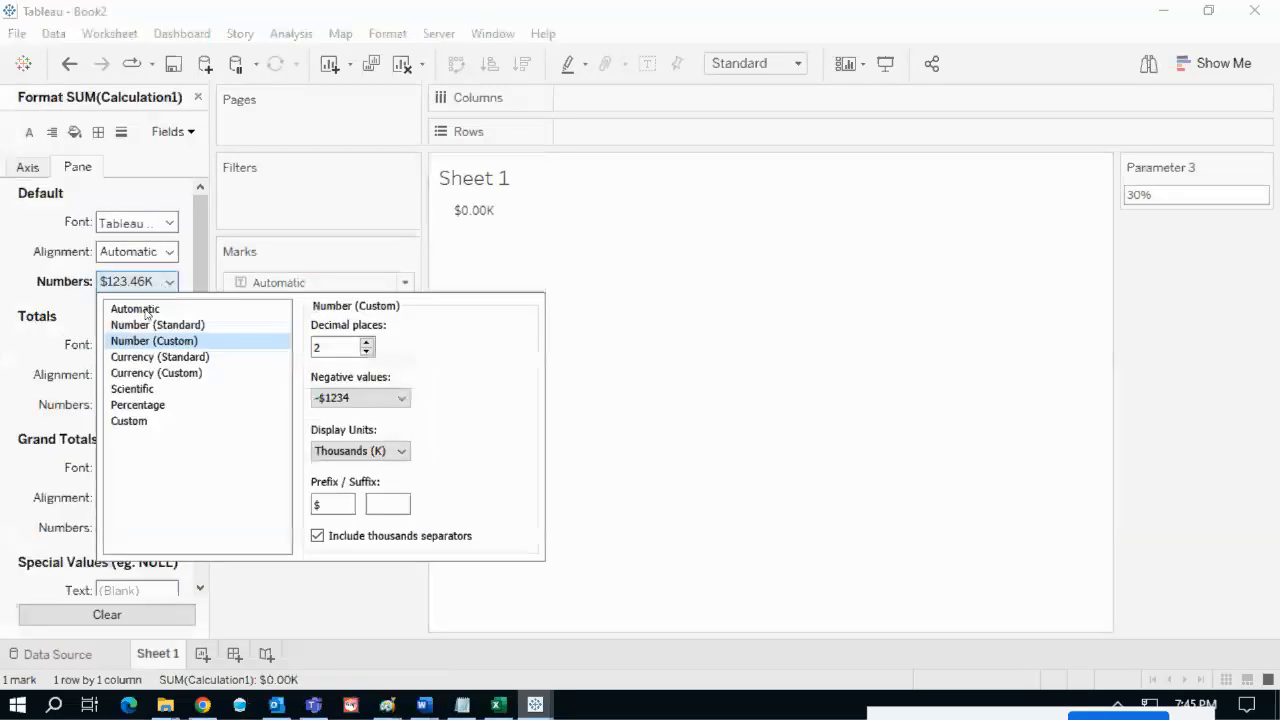
pyautogui.click(132, 309)
pyautogui.click(600, 324)
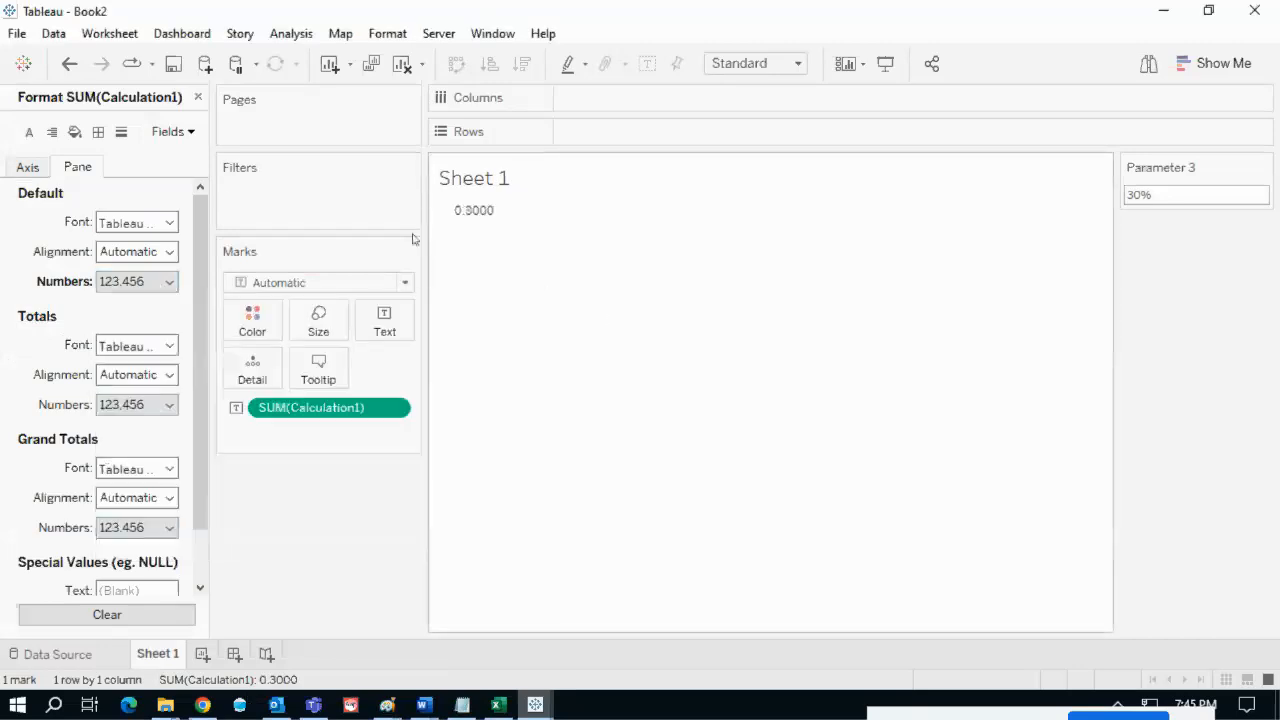
pyautogui.click(198, 97)
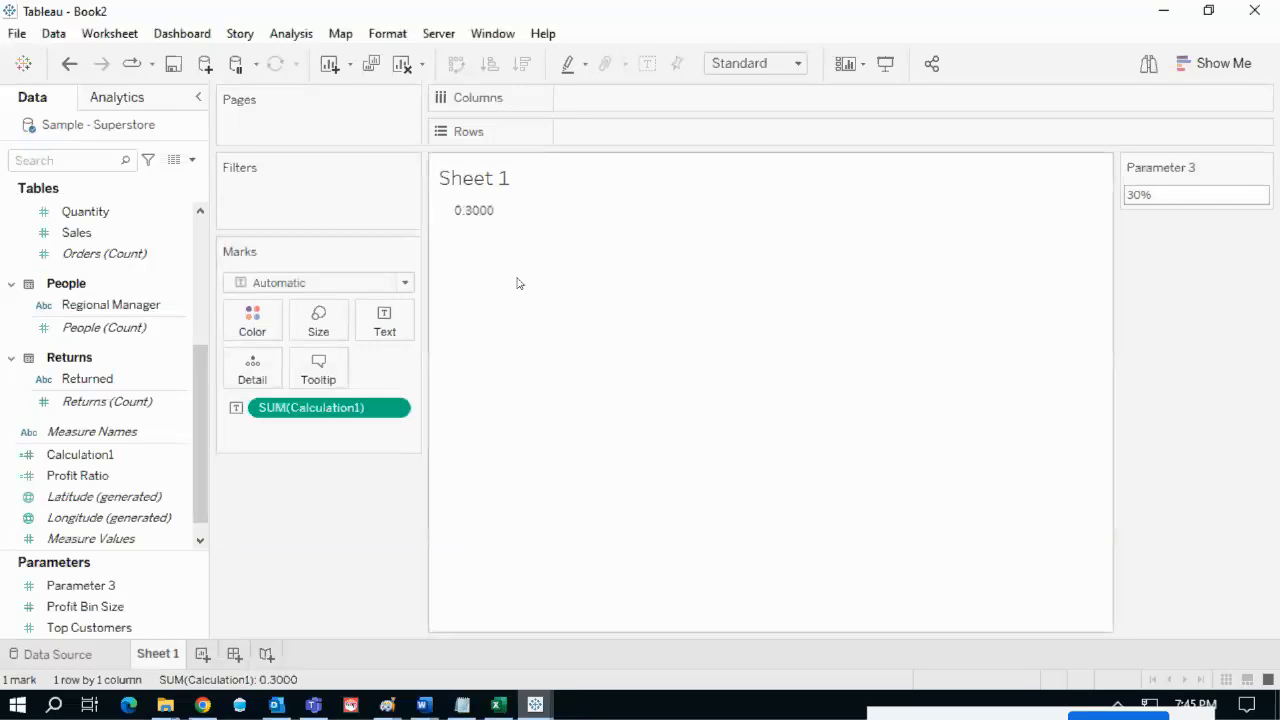
pyautogui.moveTo(448, 224); pyautogui.dragTo(489, 222)
# - Lower the Parameter 3 control from 30% to 0.03, so the total shows 0.03000
pyautogui.moveTo(1128, 178)
pyautogui.mouseDown()
pyautogui.moveTo(1091, 210)
pyautogui.moveTo(1168, 186)
pyautogui.moveTo(1110, 178)
pyautogui.mouseUp()
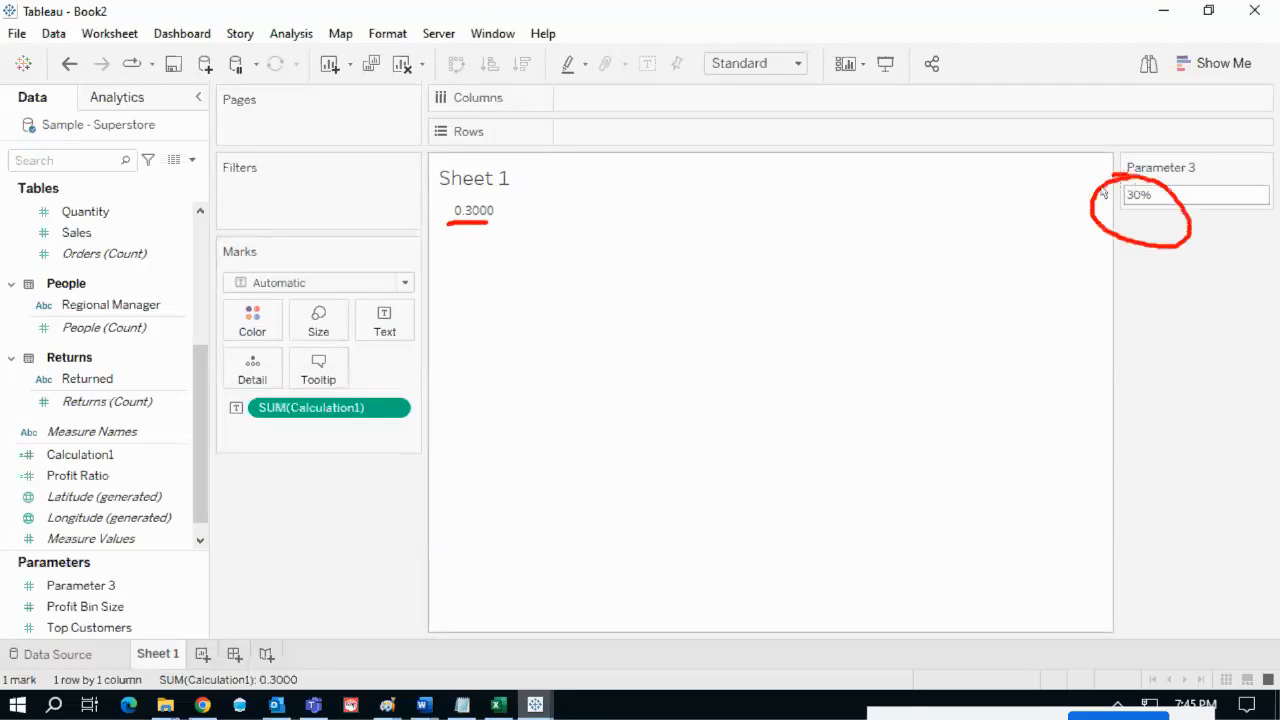
pyautogui.click(1140, 200)
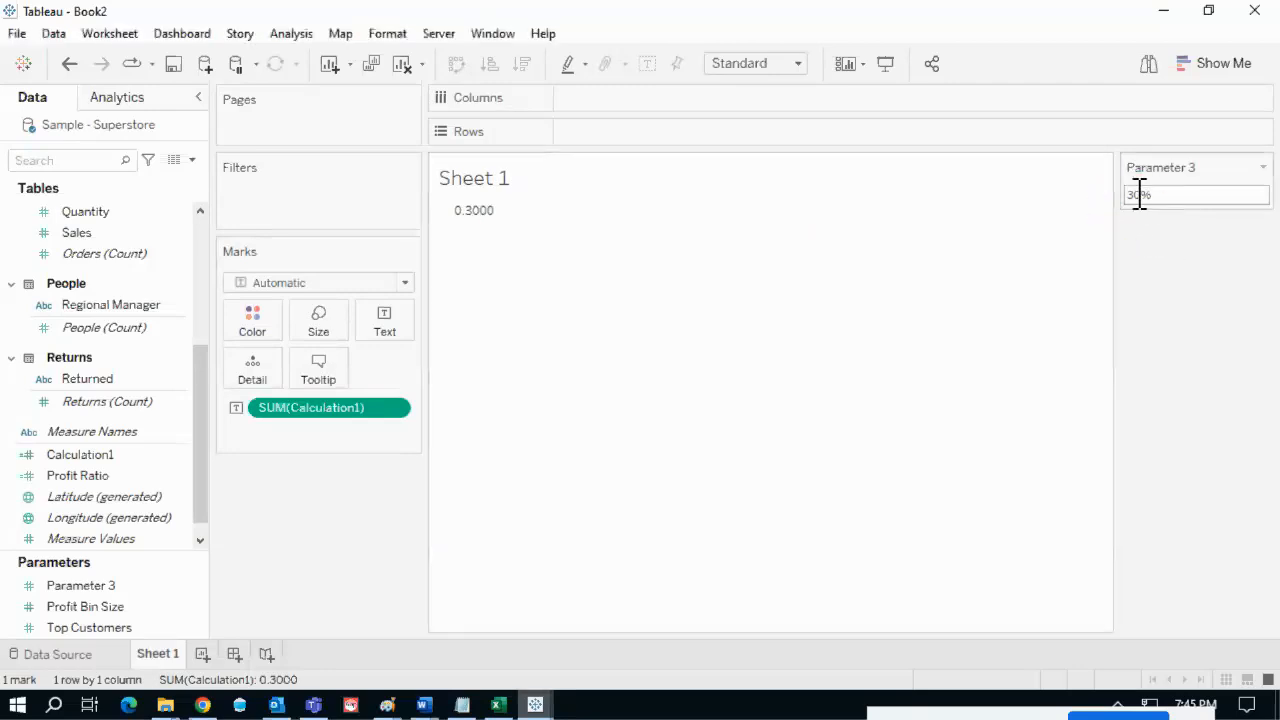
pyautogui.click(1160, 194)
pyautogui.moveTo(1178, 200); pyautogui.dragTo(1095, 194)
pyautogui.click(1177, 194)
pyautogui.press('BackSpace')
pyautogui.press('BackSpace')
pyautogui.press('Return')
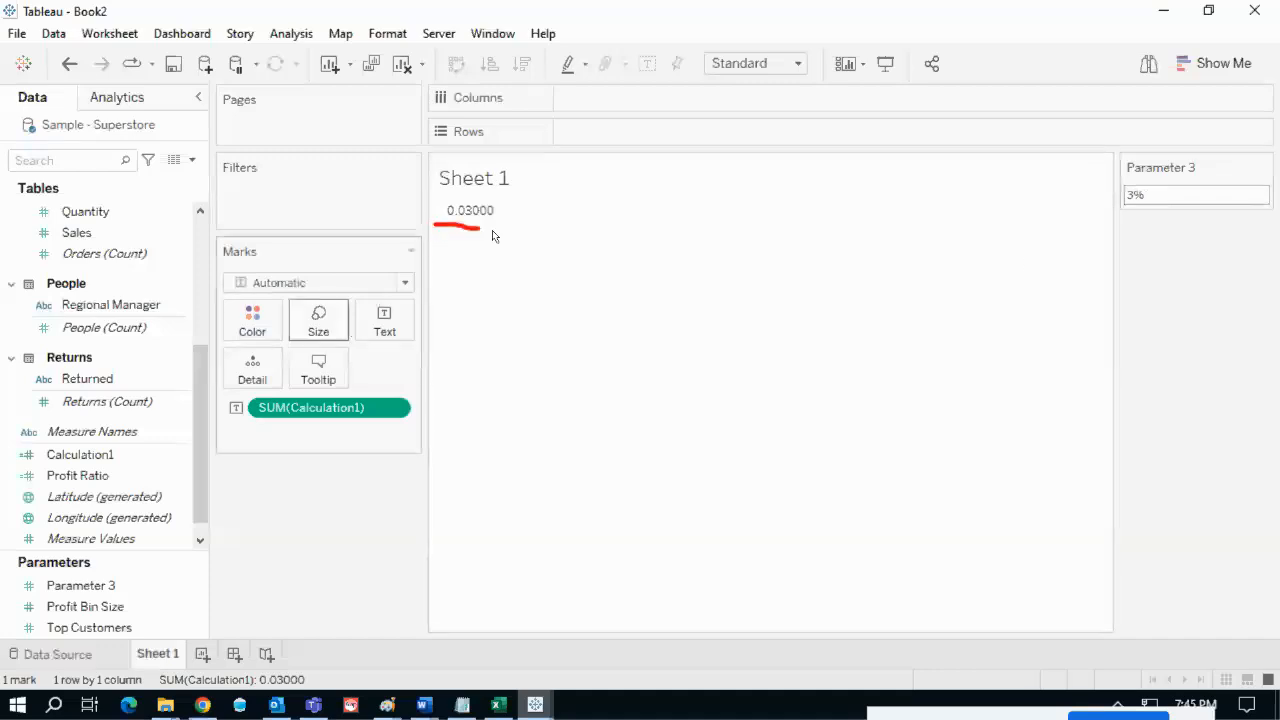
pyautogui.moveTo(508, 224); pyautogui.dragTo(437, 221)
pyautogui.press('Escape')
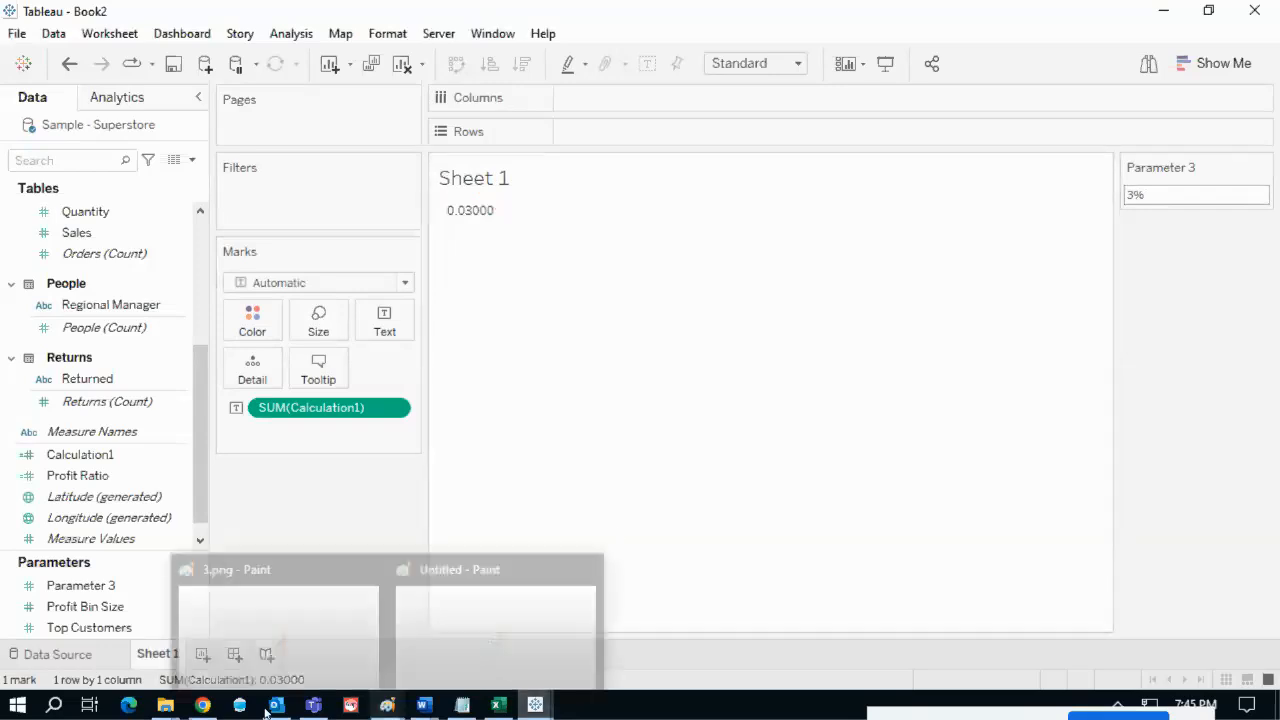
# - On the Tableau Notes page, expand and collapse the parameter drop-down options and Filters vs Parameters notes
pyautogui.click(193, 710)
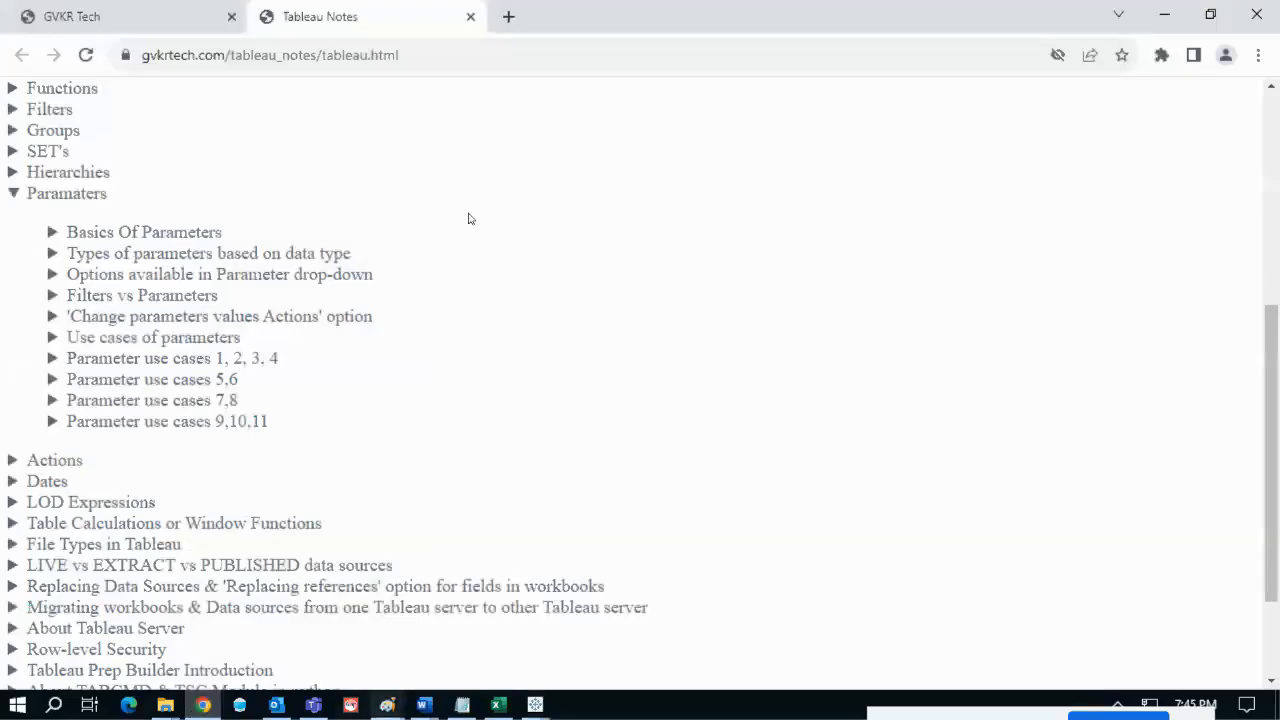
pyautogui.click(253, 272)
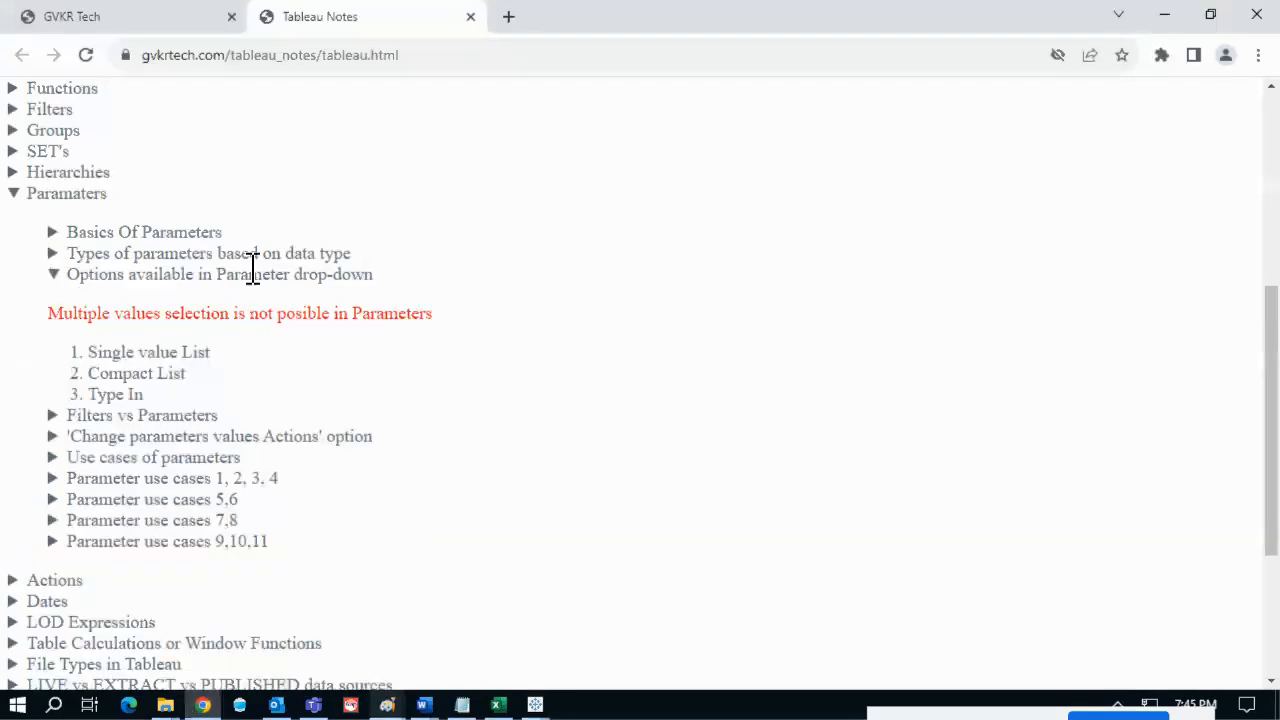
pyautogui.click(253, 272)
pyautogui.click(253, 272)
pyautogui.click(253, 272)
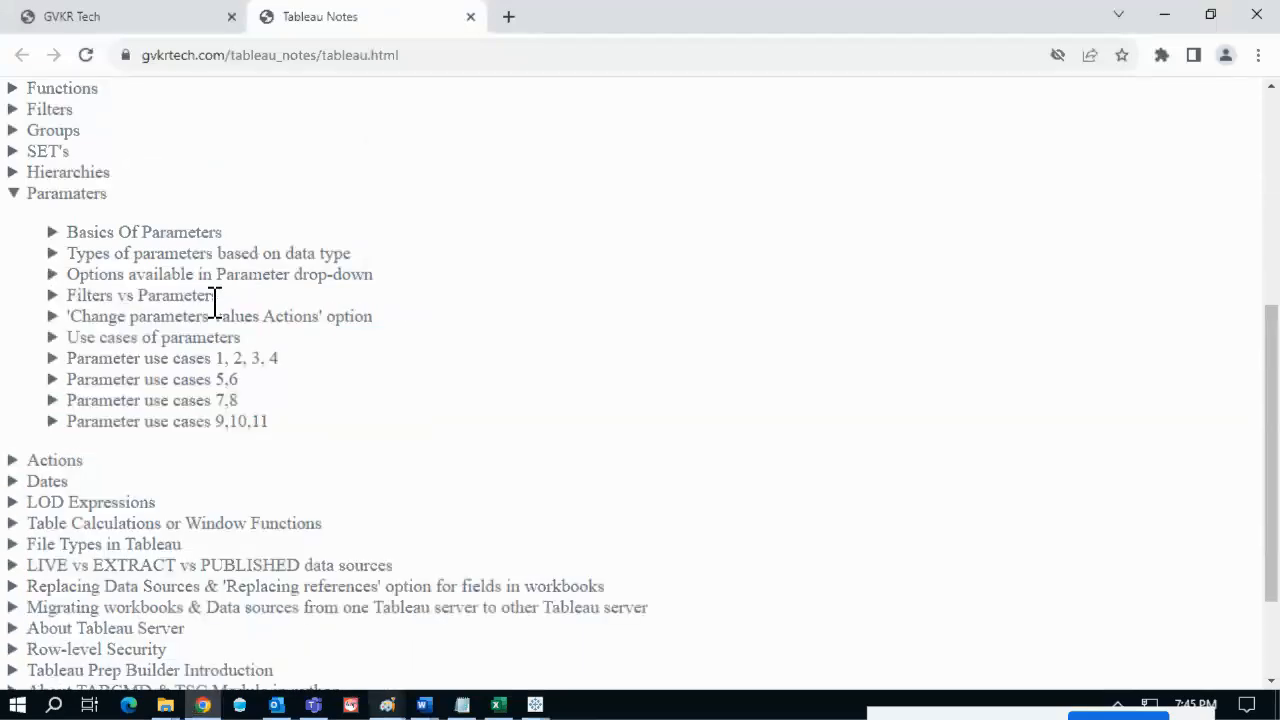
pyautogui.click(148, 295)
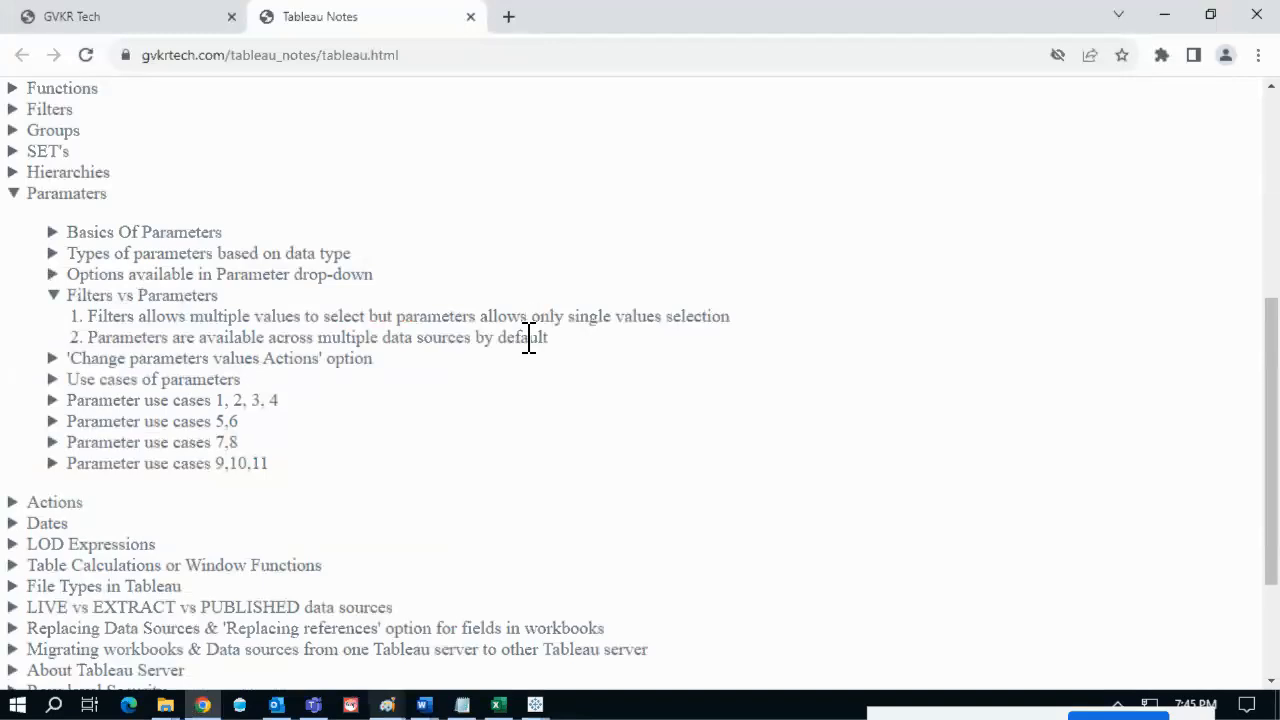
pyautogui.click(195, 295)
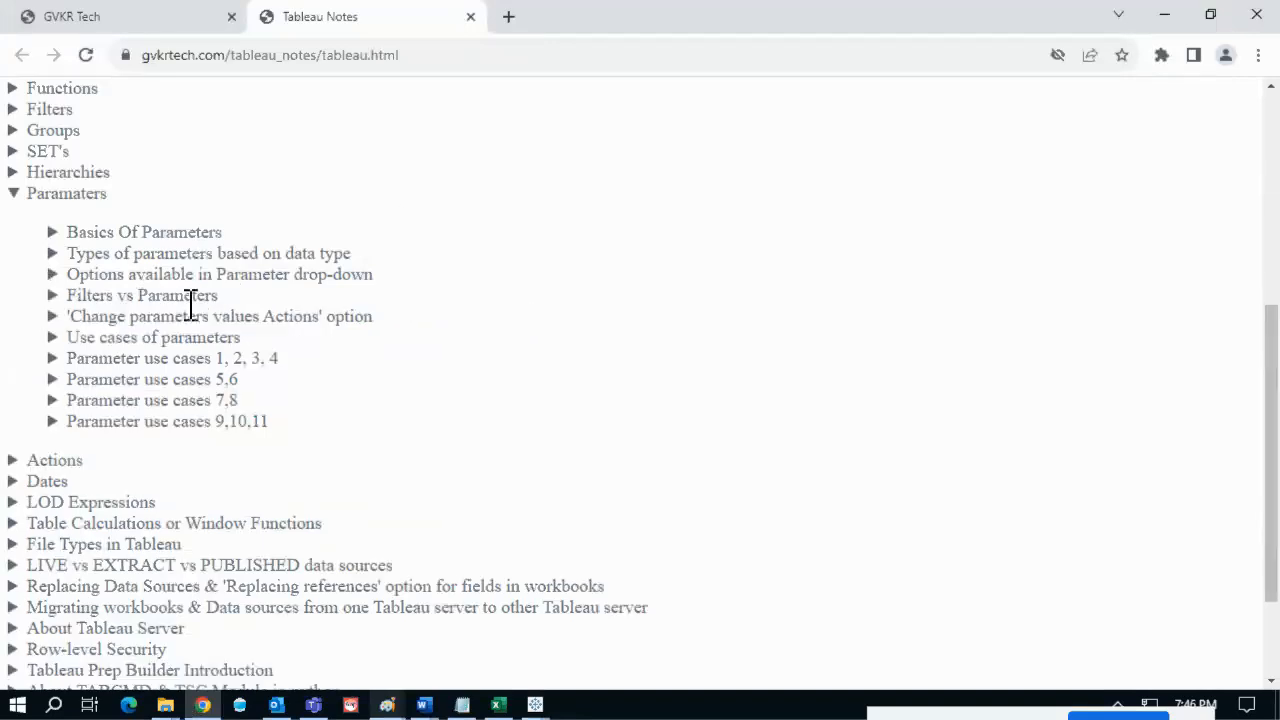
# - Expand Use cases of parameters, highlight the top-N use case text, then collapse the list
pyautogui.scroll(-1, 226, 442)
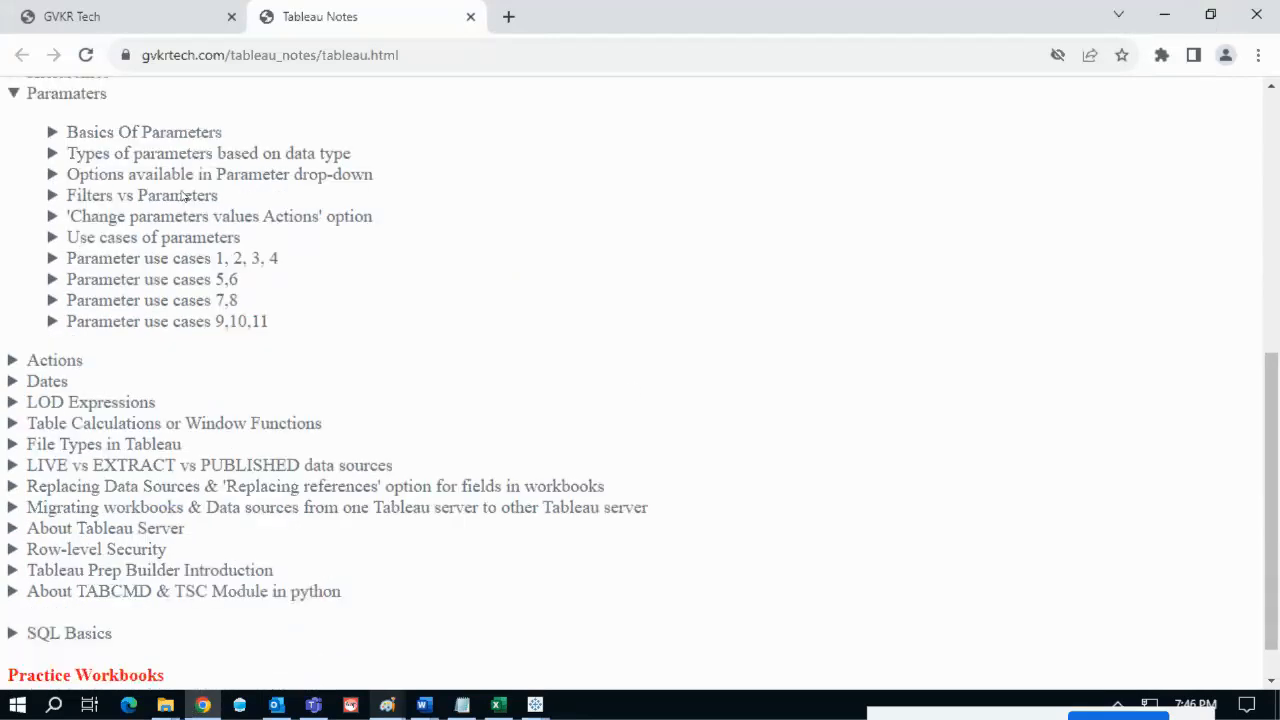
pyautogui.click(161, 237)
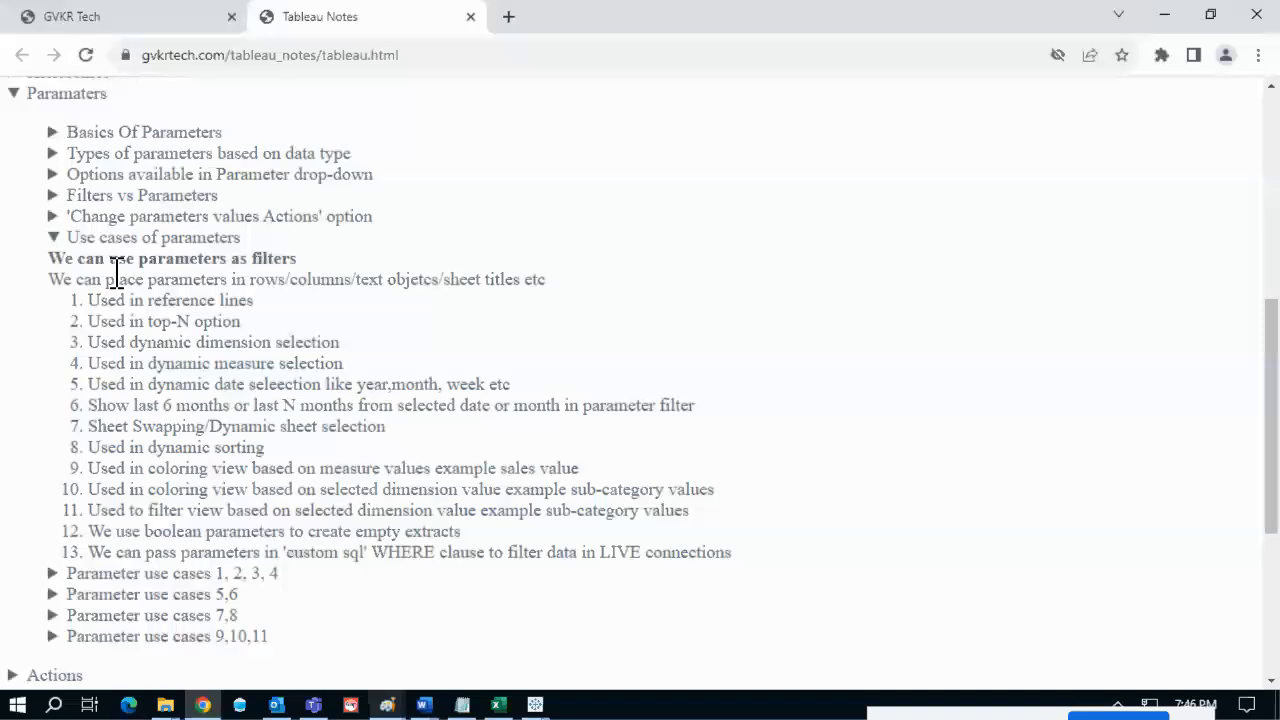
pyautogui.moveTo(88, 300); pyautogui.dragTo(133, 363)
pyautogui.moveTo(185, 468); pyautogui.dragTo(287, 573)
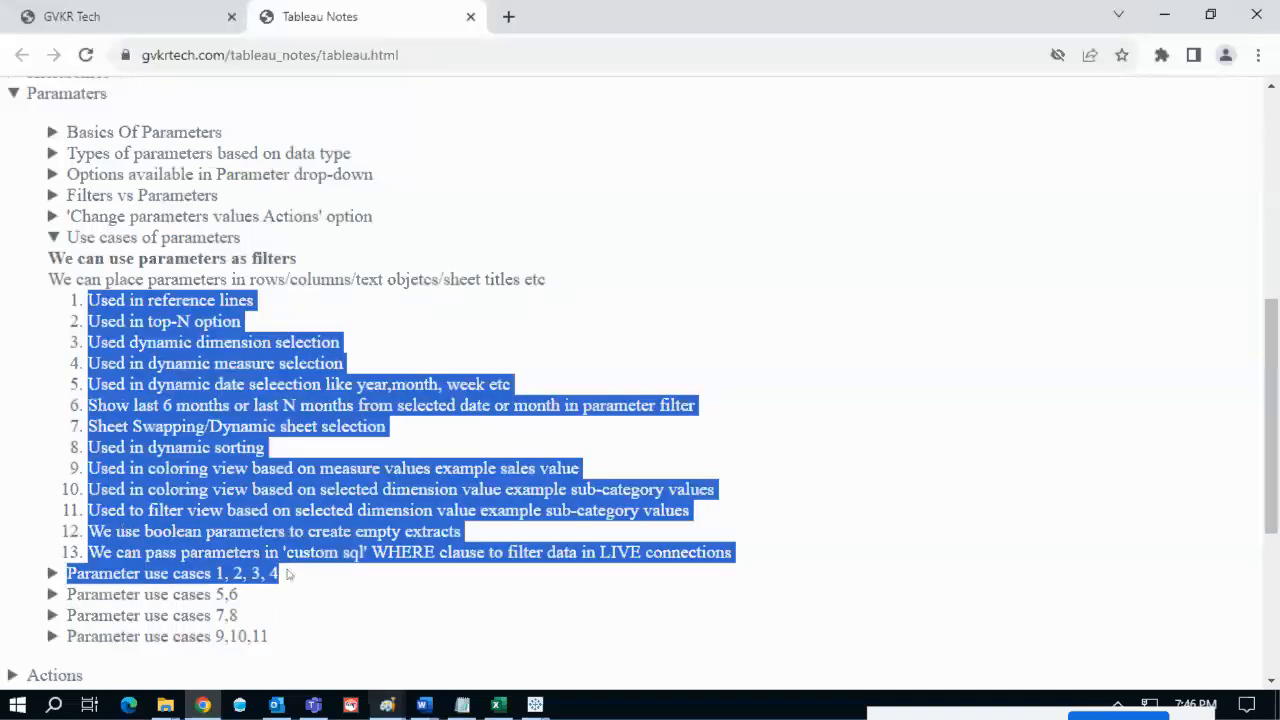
pyautogui.click(343, 563)
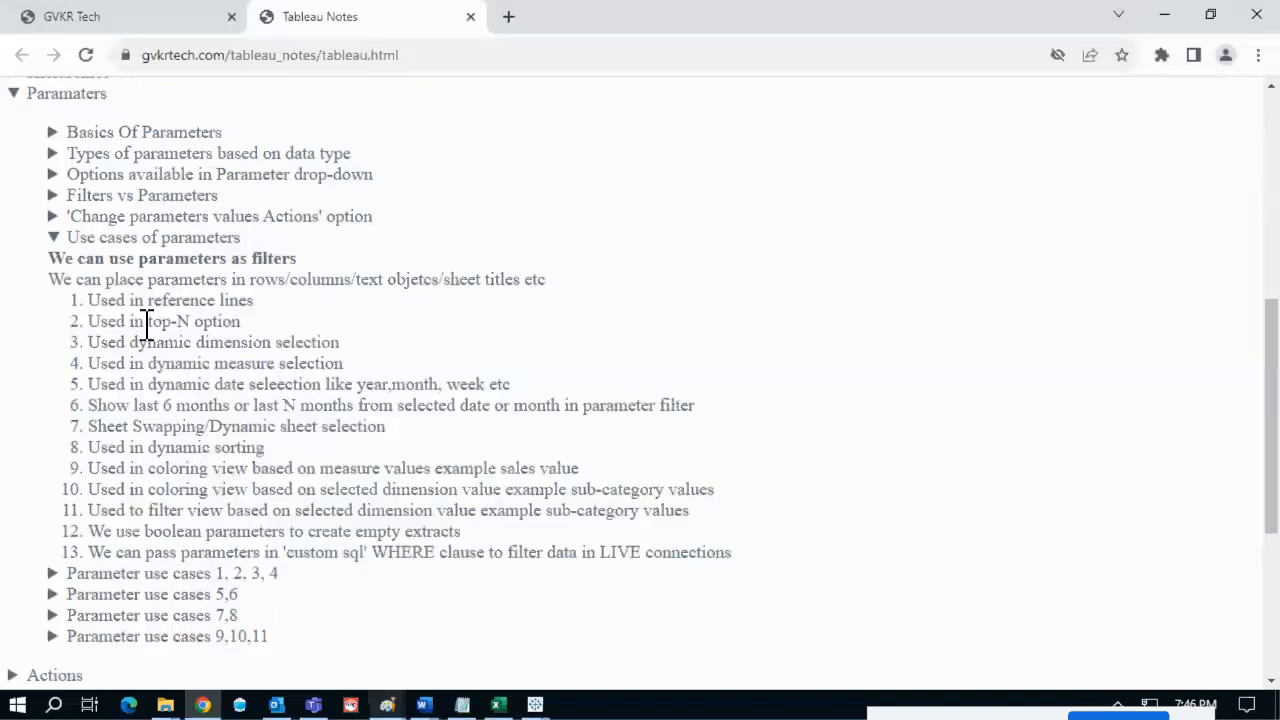
pyautogui.moveTo(97, 300)
pyautogui.mouseDown()
pyautogui.moveTo(245, 302)
pyautogui.moveTo(87, 321)
pyautogui.mouseUp()
pyautogui.click(195, 325)
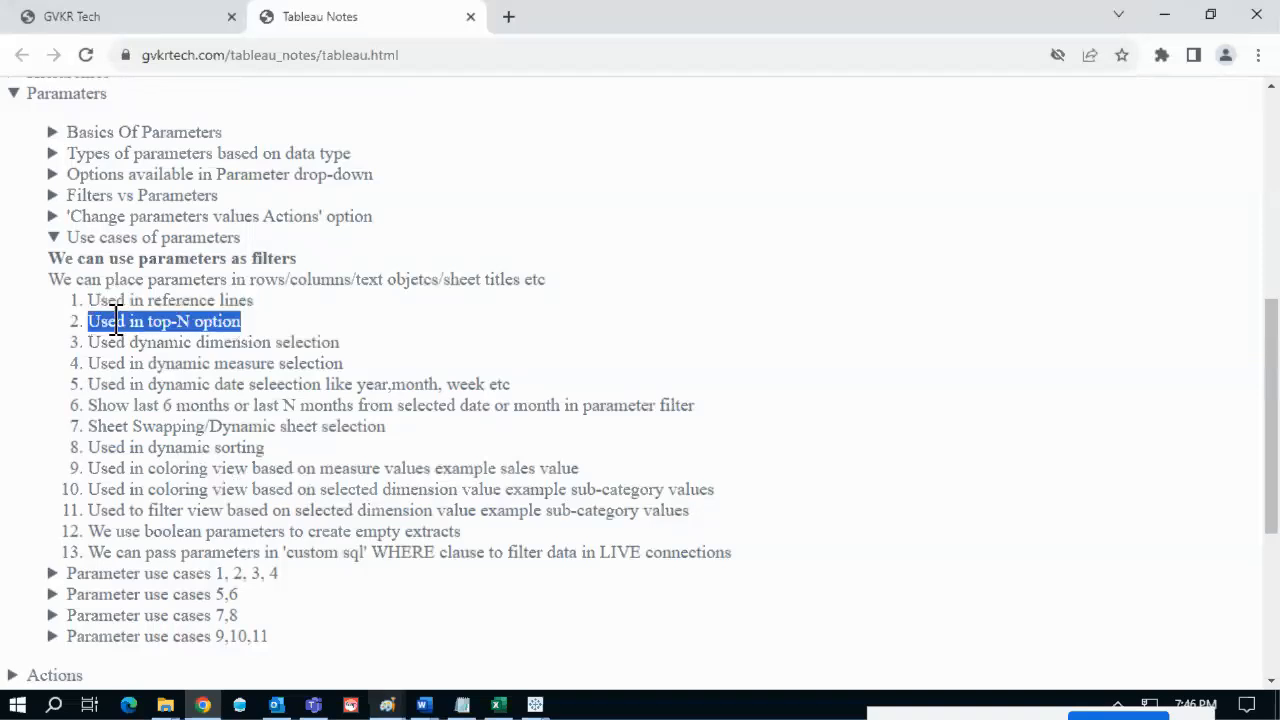
pyautogui.click(243, 322)
pyautogui.moveTo(242, 321); pyautogui.dragTo(160, 321)
pyautogui.click(278, 337)
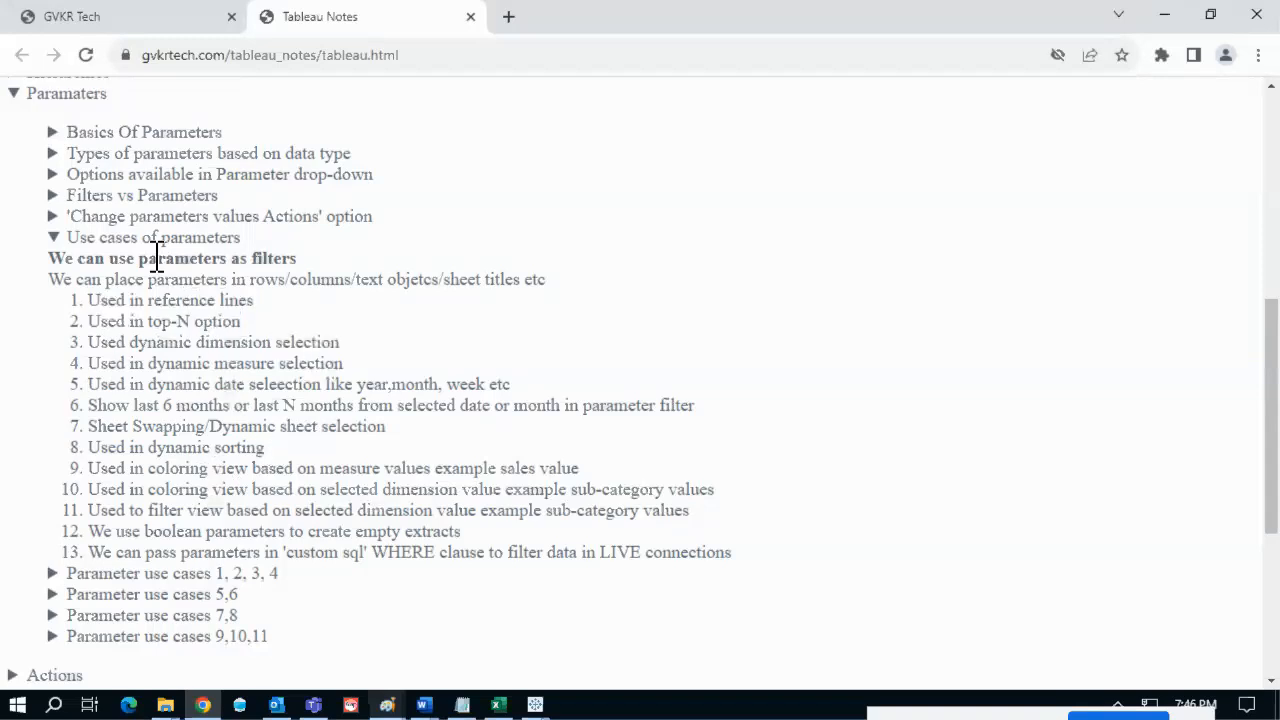
pyautogui.click(160, 240)
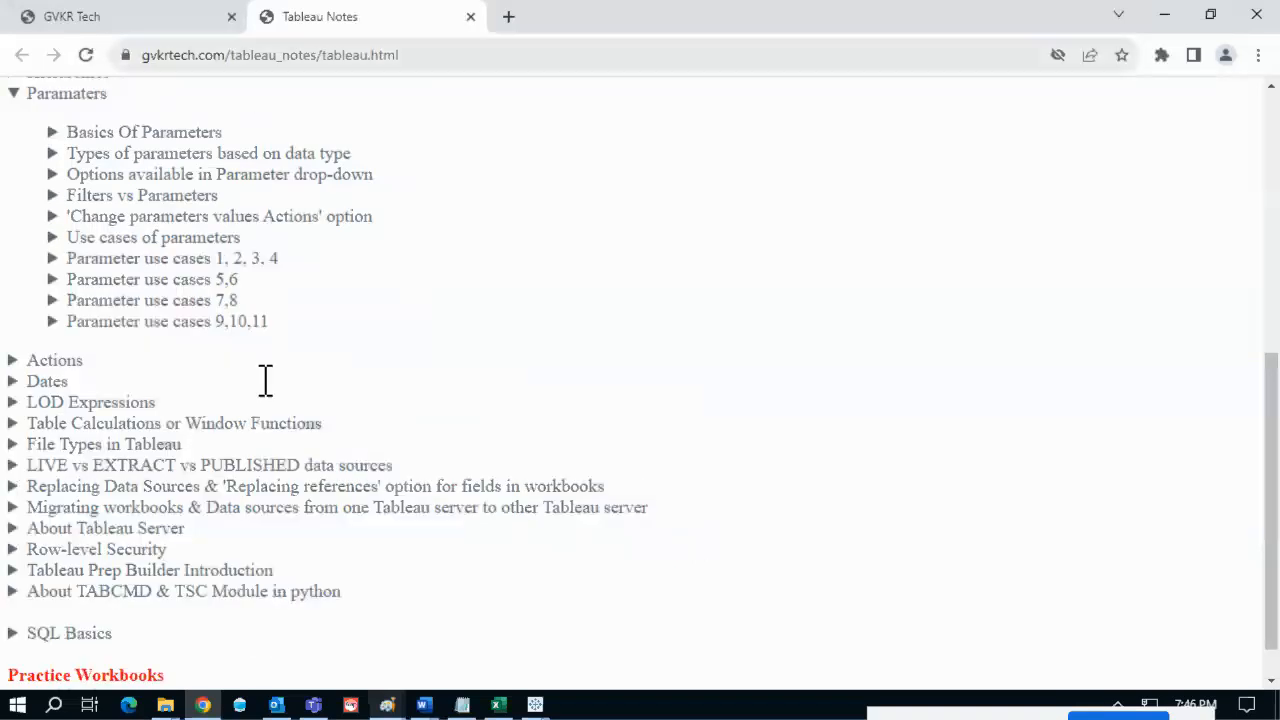
pyautogui.click(535, 705)
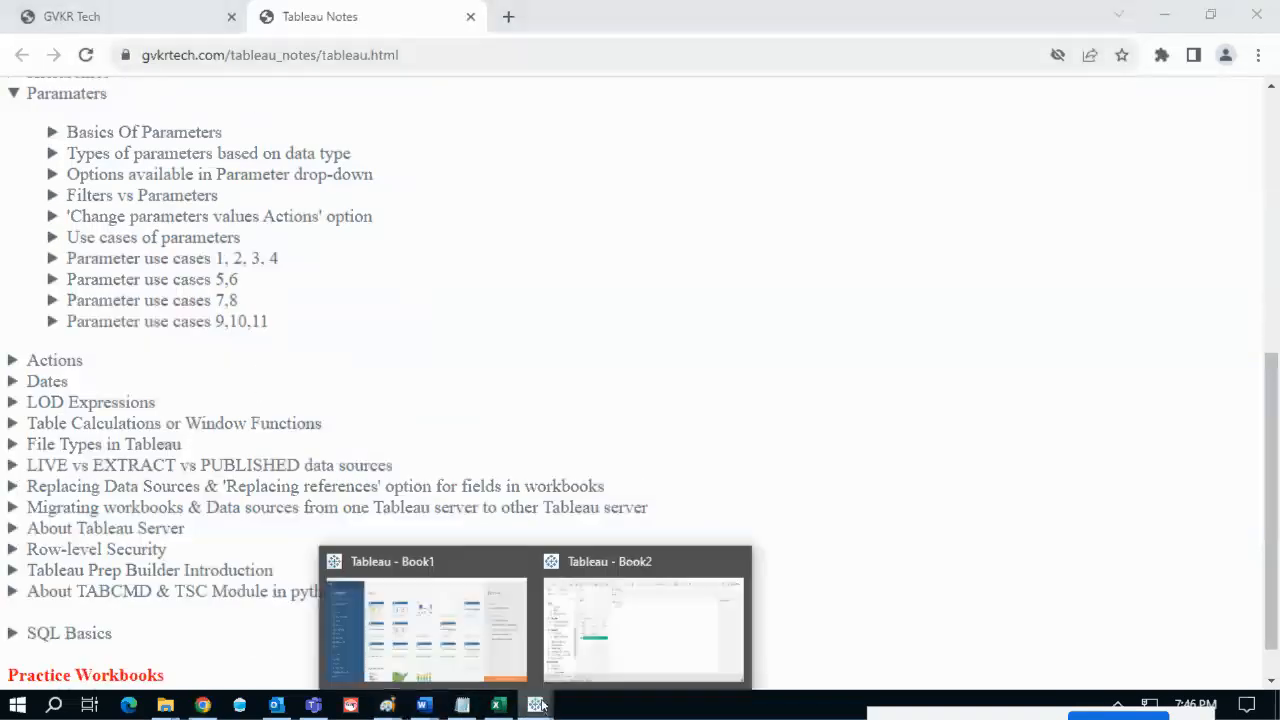
# - Clear Sheet 1 in Book2 and place the Region field on Rows
pyautogui.click(589, 641)
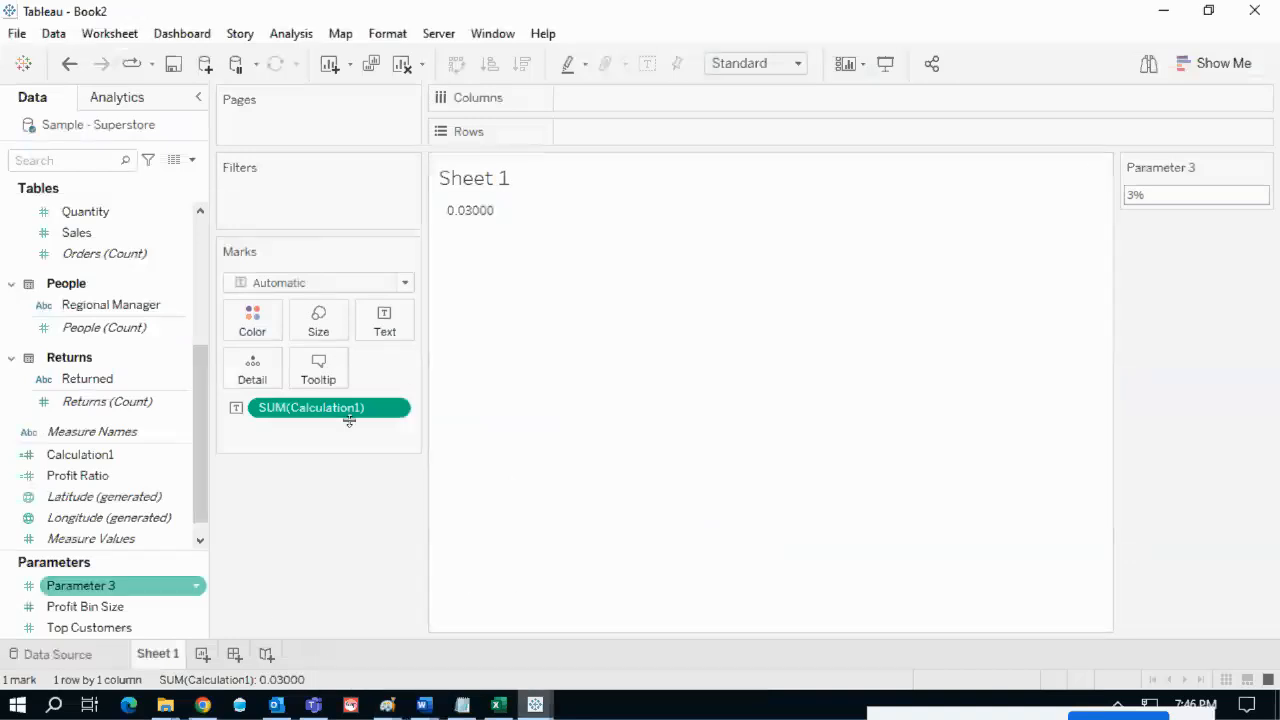
pyautogui.click(403, 63)
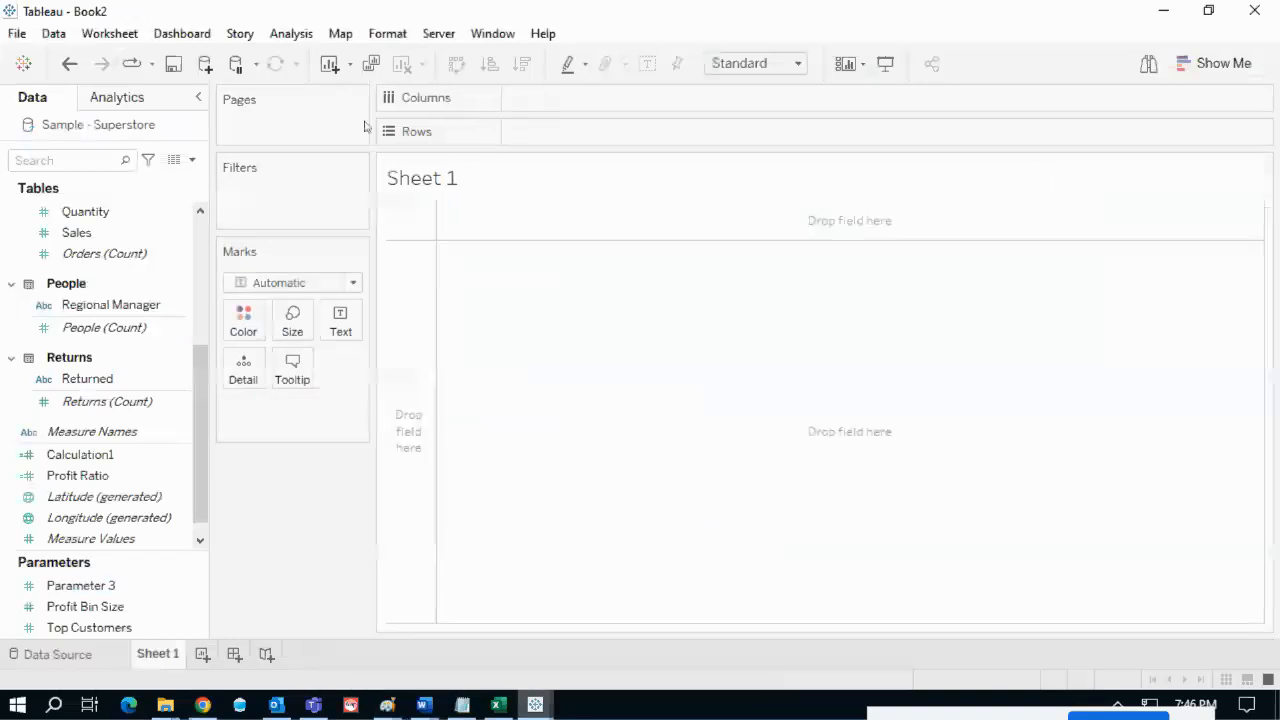
pyautogui.moveTo(203, 370); pyautogui.dragTo(226, 231)
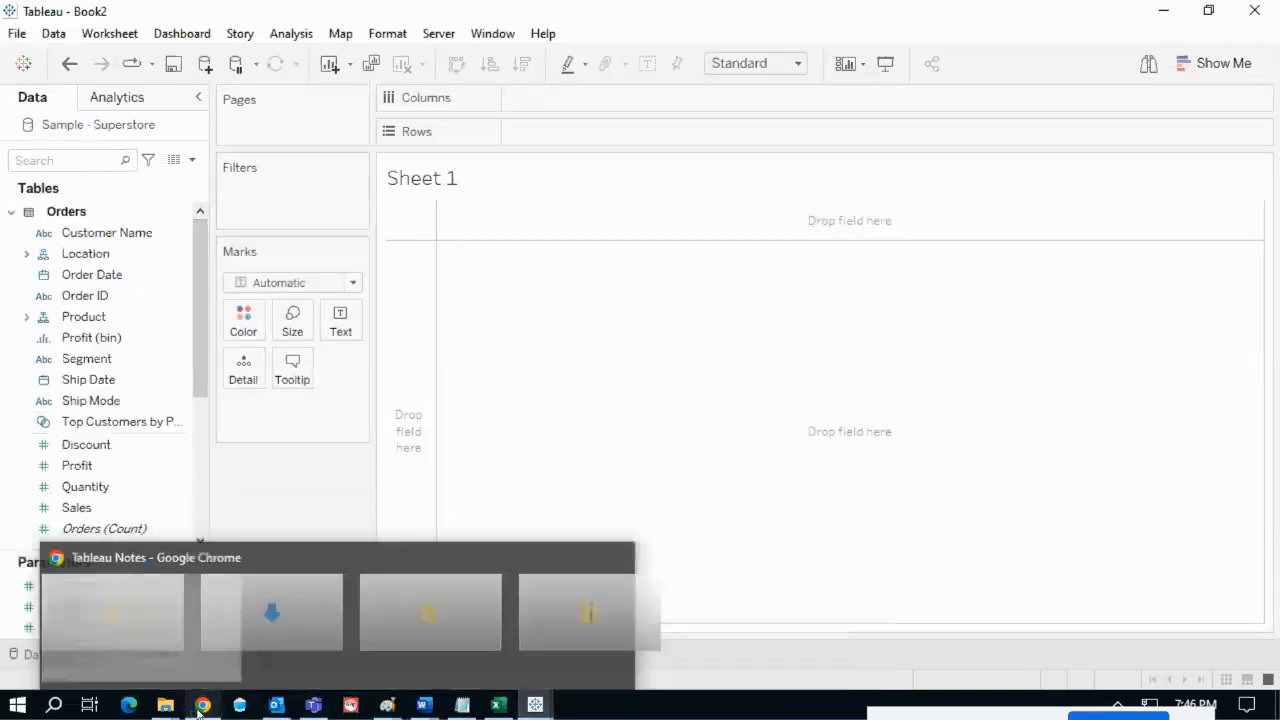
pyautogui.click(109, 160)
pyautogui.write('regi')
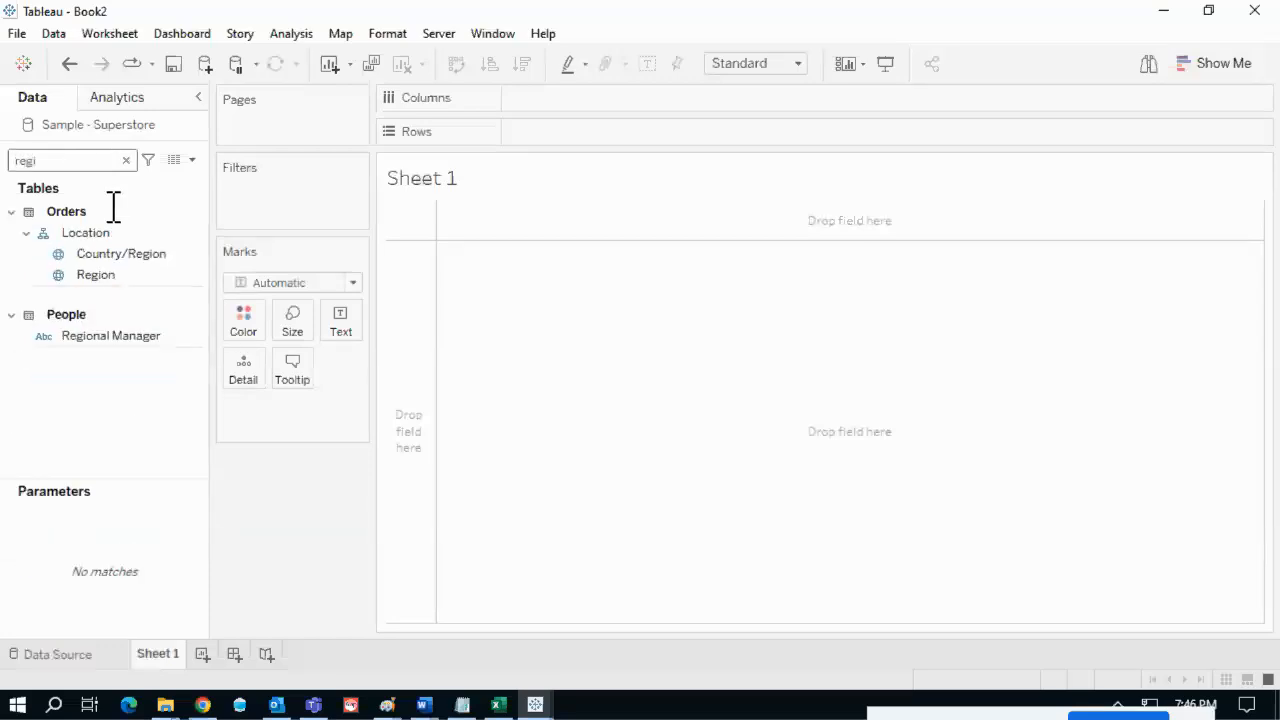
pyautogui.click(118, 276)
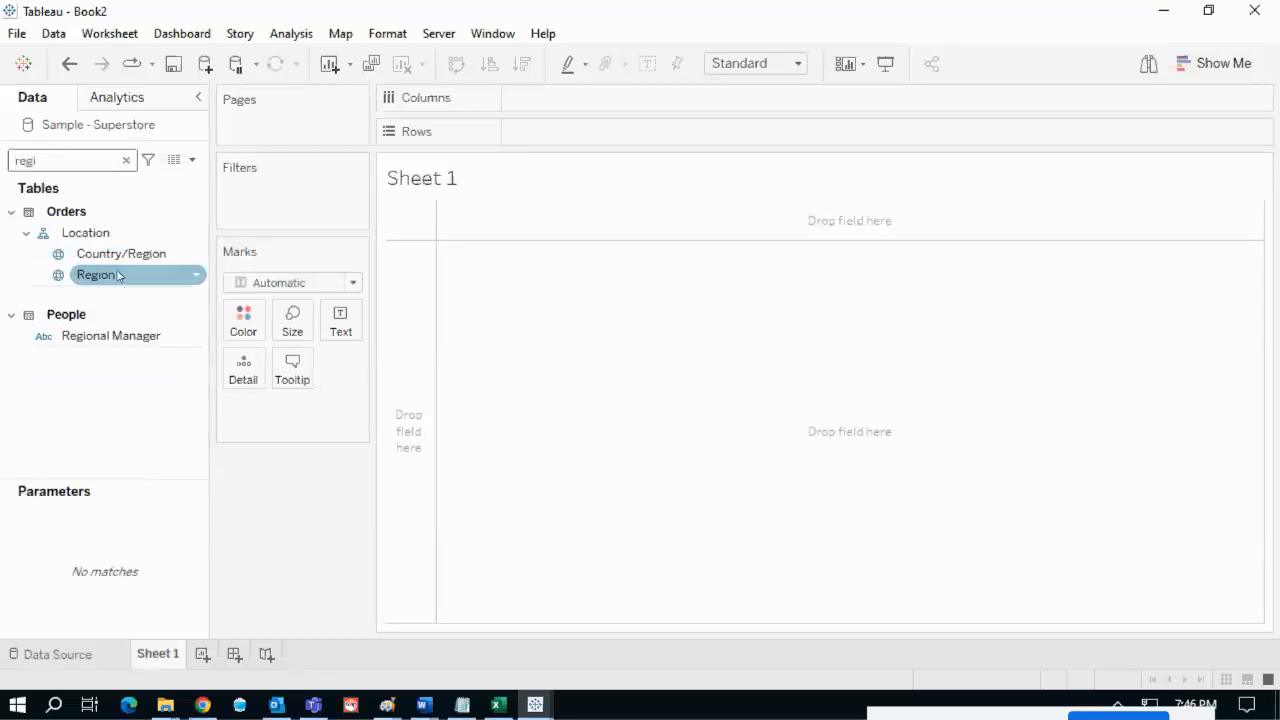
pyautogui.moveTo(98, 281); pyautogui.dragTo(503, 167)
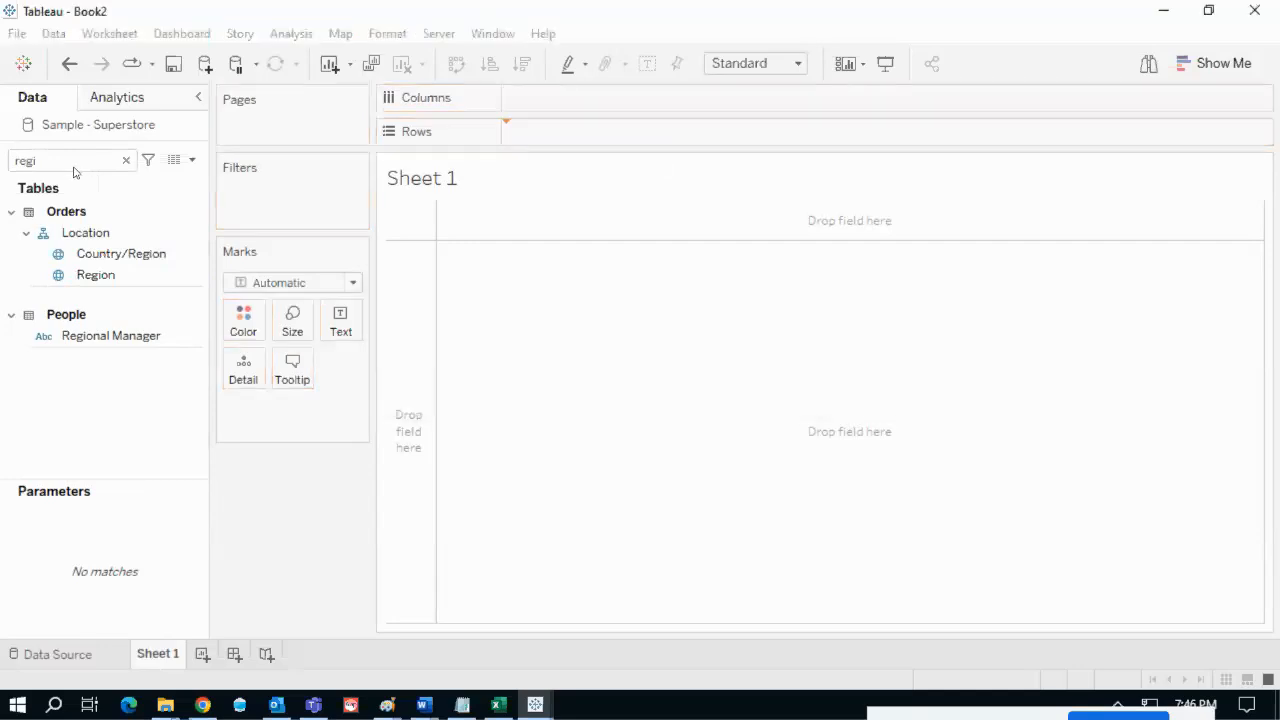
pyautogui.press('Return')
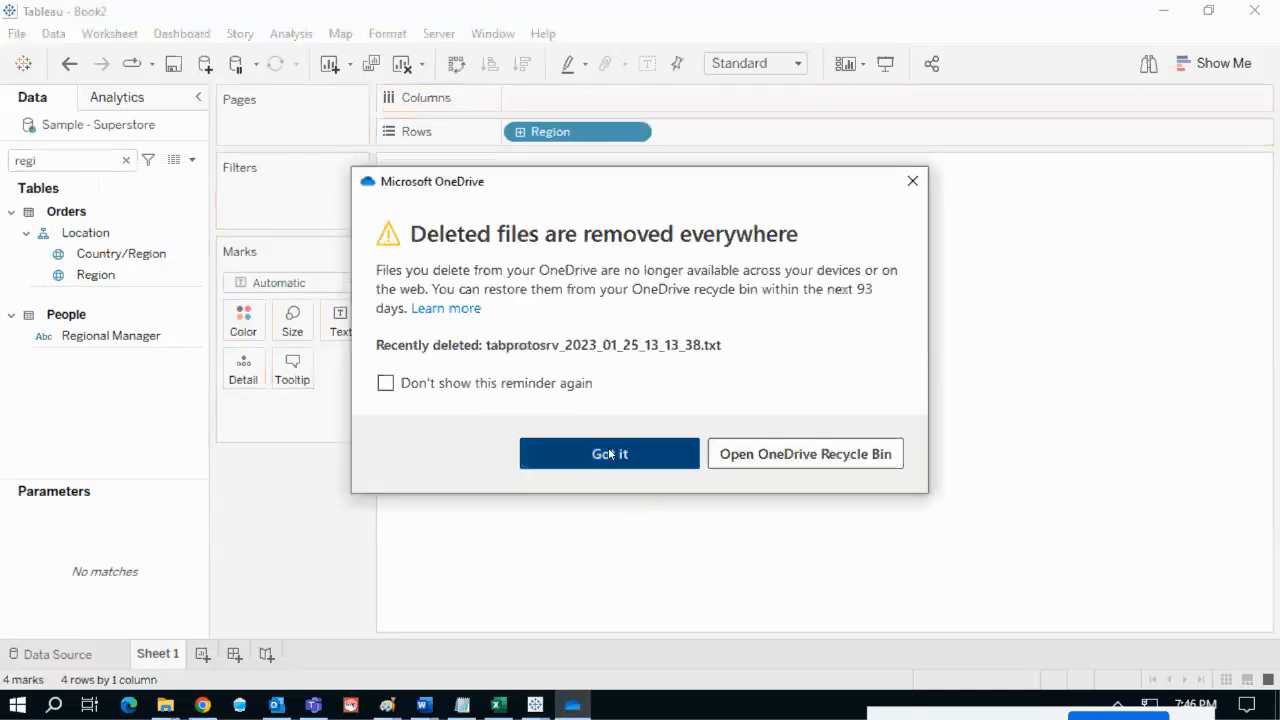
# - Add Sales to Columns, swap to vertical bars with mark labels, and add a blank Sheet 2
pyautogui.doubleClick(77, 169)
pyautogui.write('sa')
pyautogui.moveTo(94, 249); pyautogui.dragTo(575, 92)
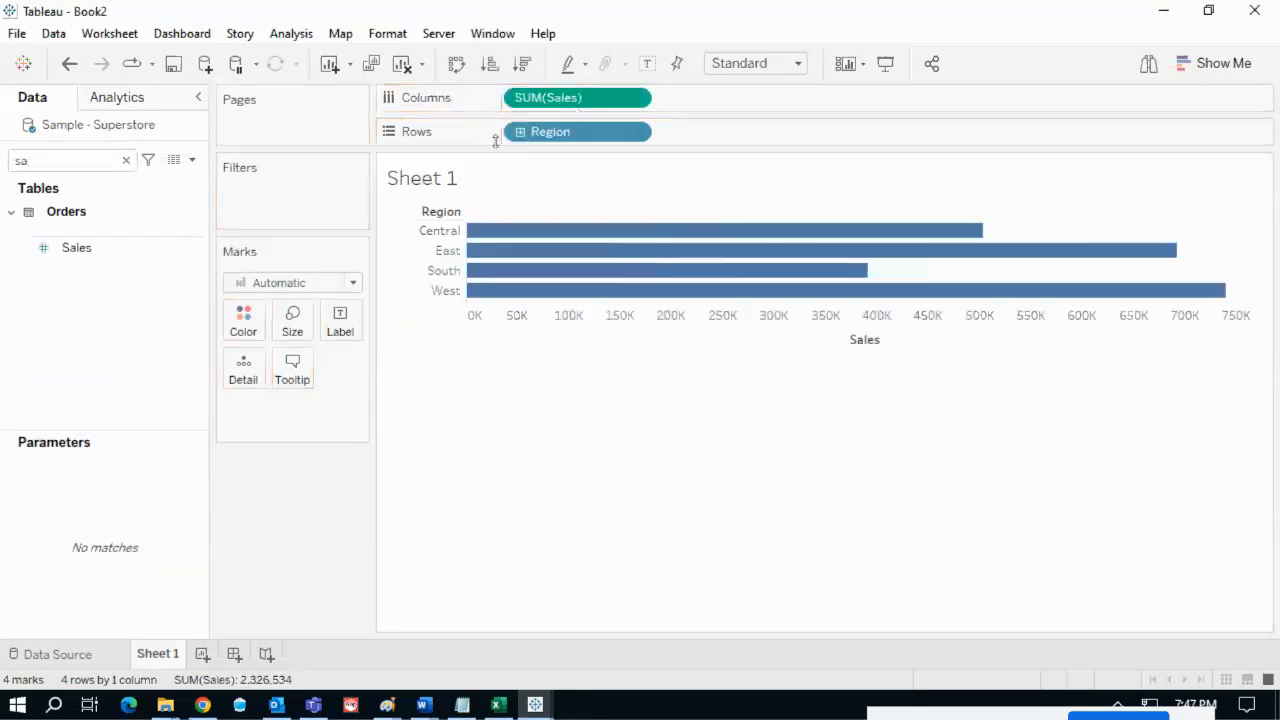
pyautogui.click(458, 66)
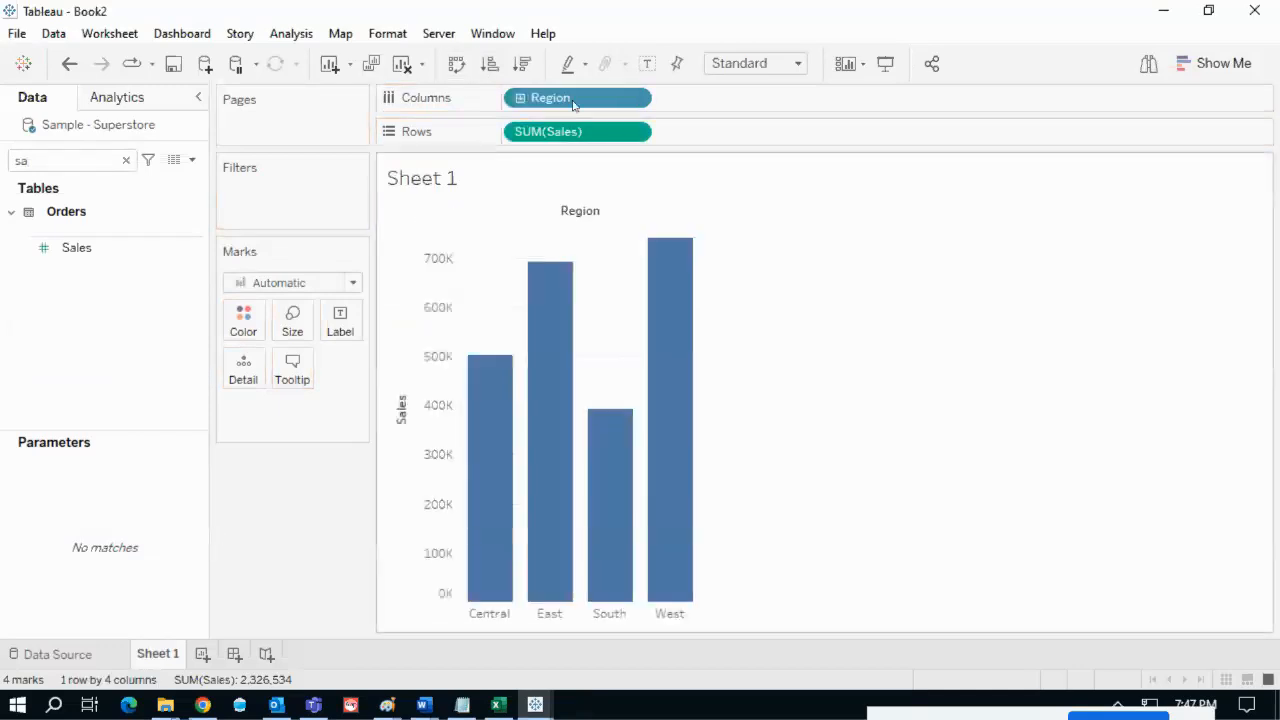
pyautogui.click(645, 64)
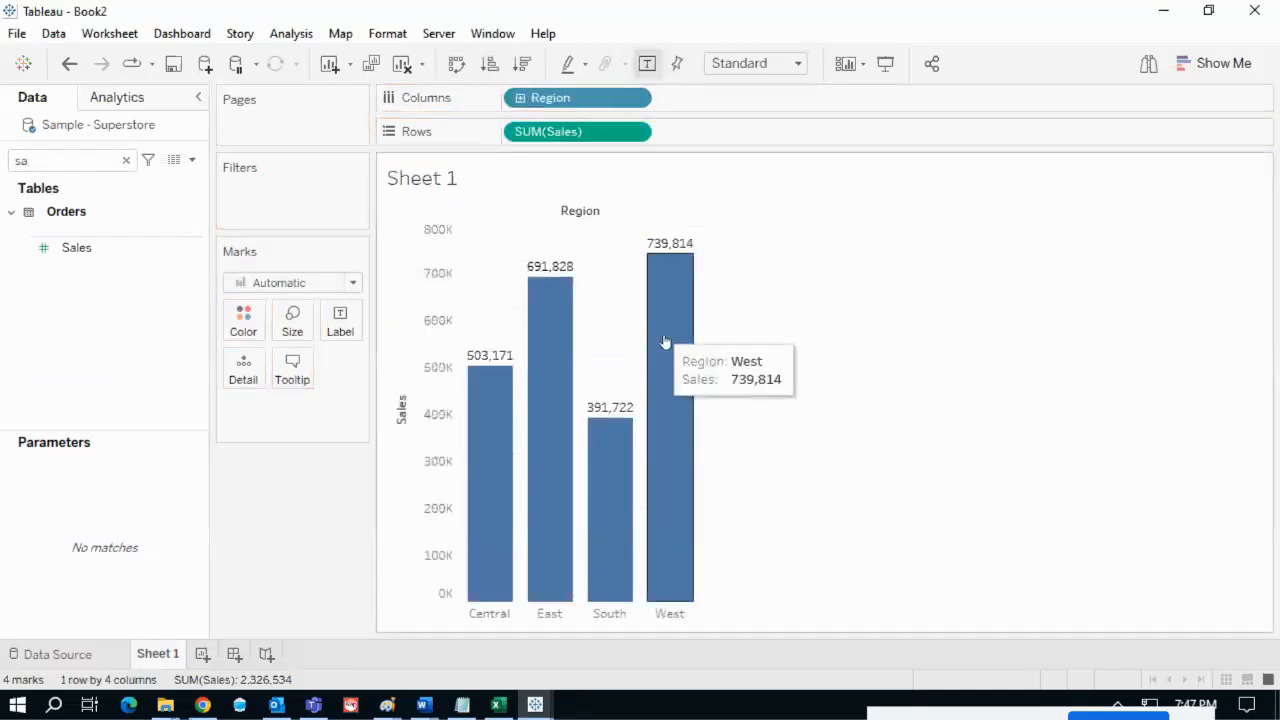
pyautogui.click(201, 655)
pyautogui.click(126, 161)
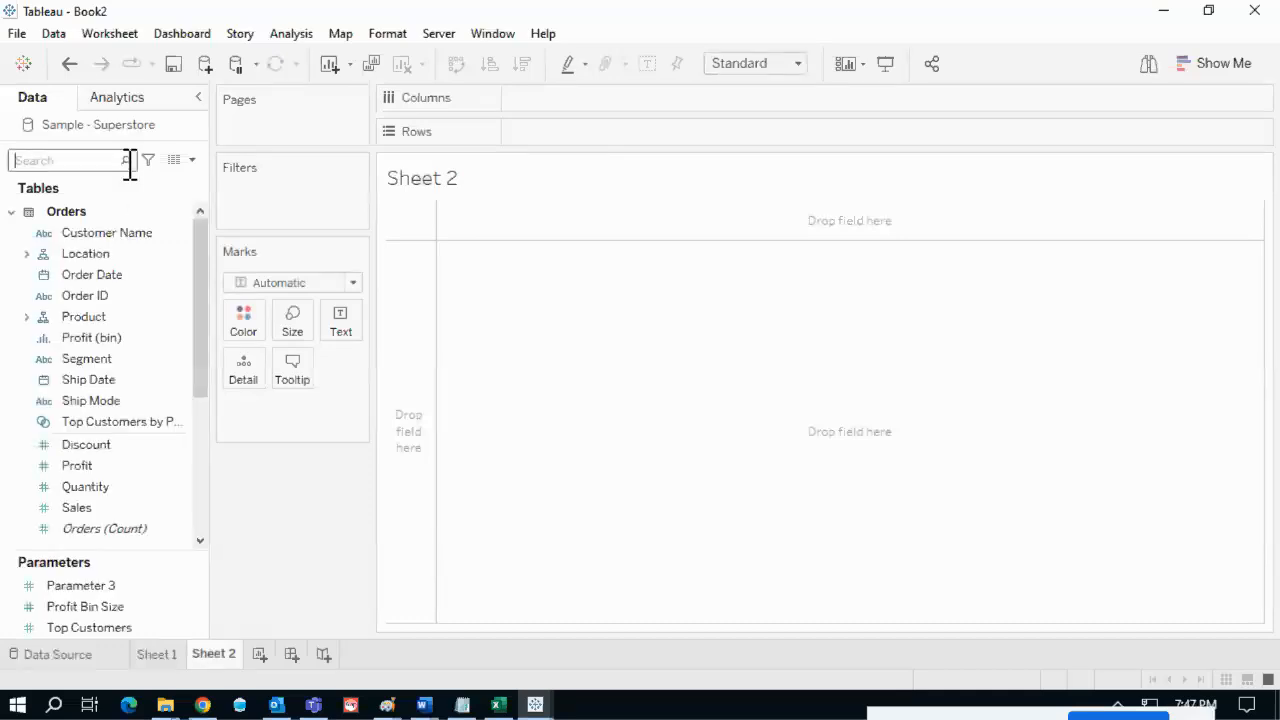
# - On Sheet 2, chart Sales by Category as labelled vertical bars
pyautogui.write('ctg')
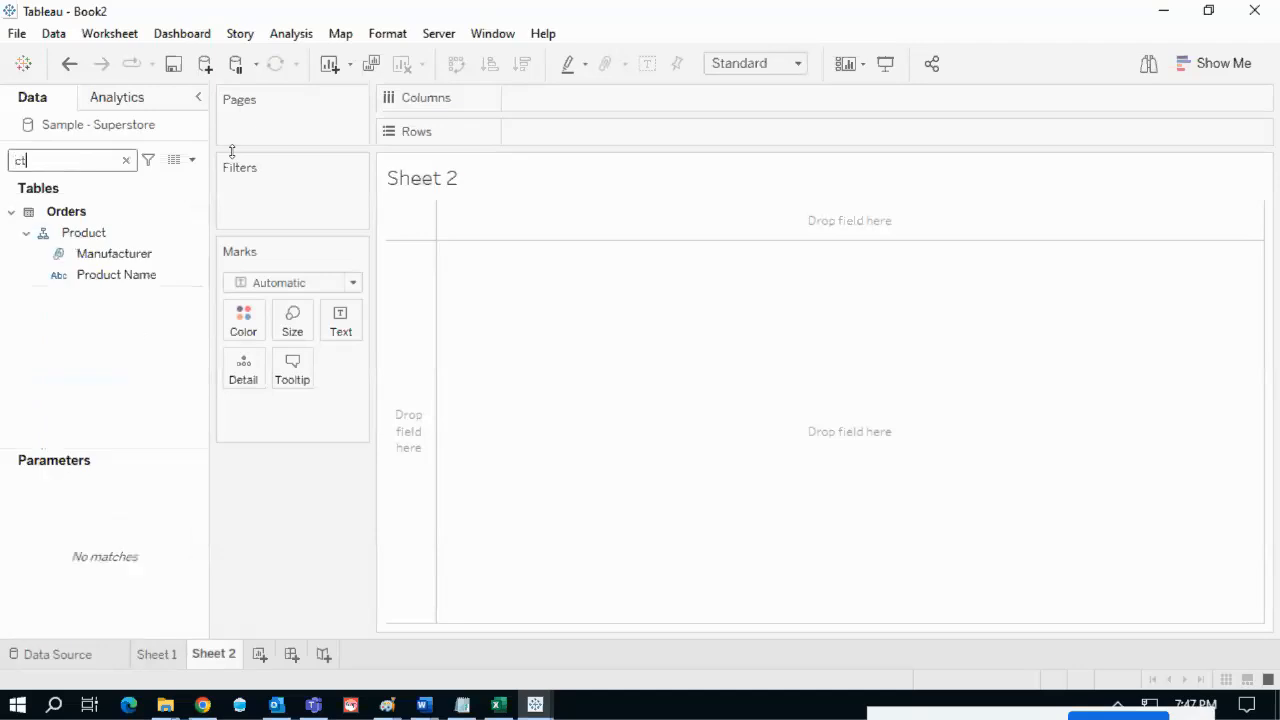
pyautogui.press('BackSpace')
pyautogui.press('BackSpace')
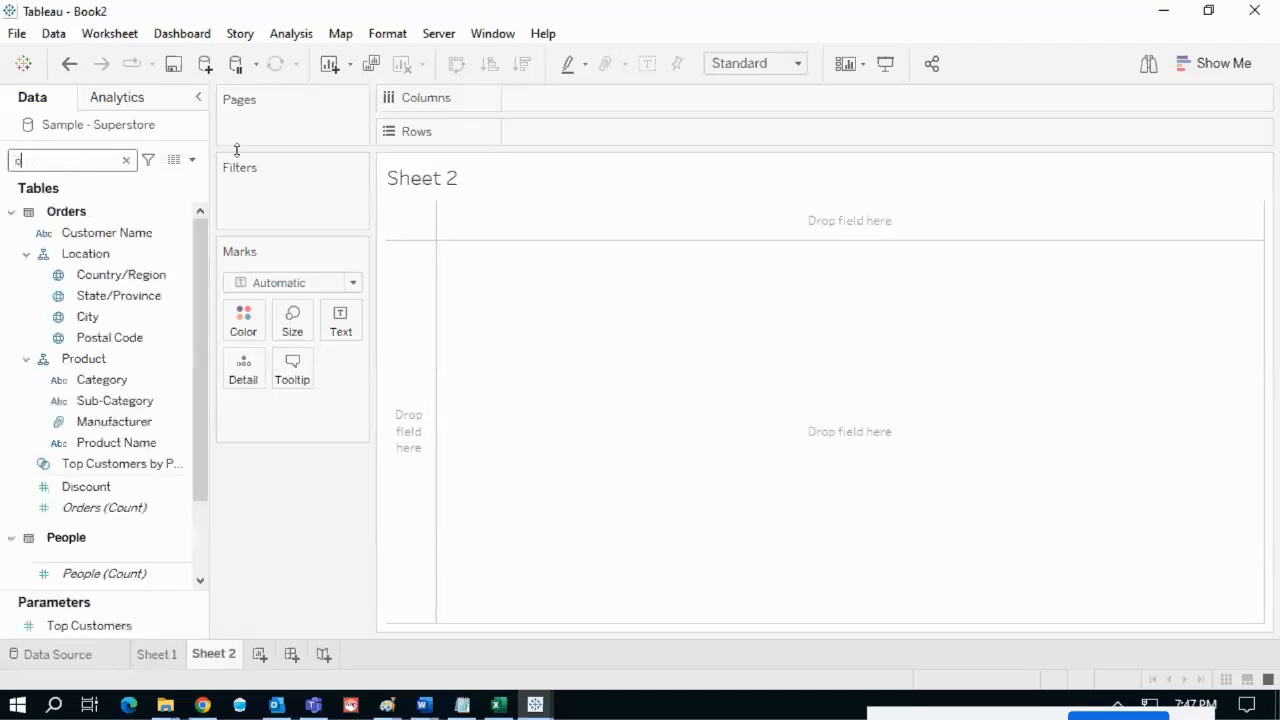
pyautogui.write('ate')
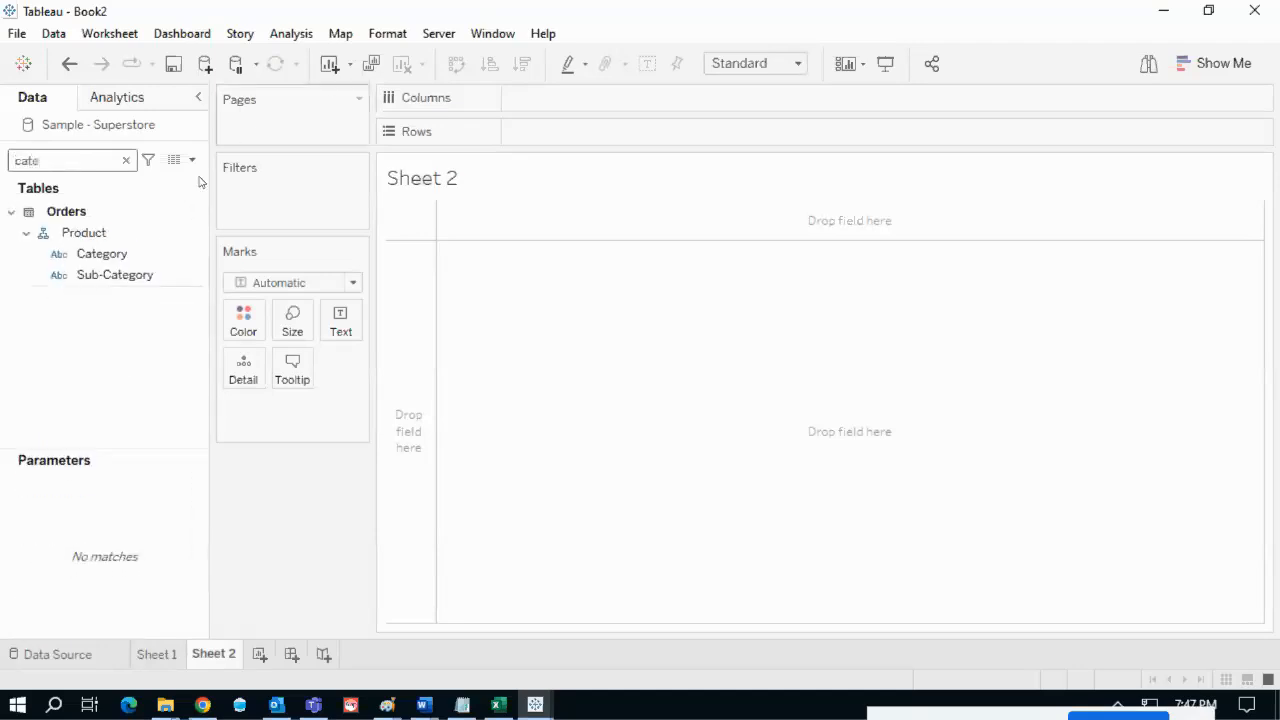
pyautogui.moveTo(103, 261); pyautogui.dragTo(576, 136)
pyautogui.click(103, 161)
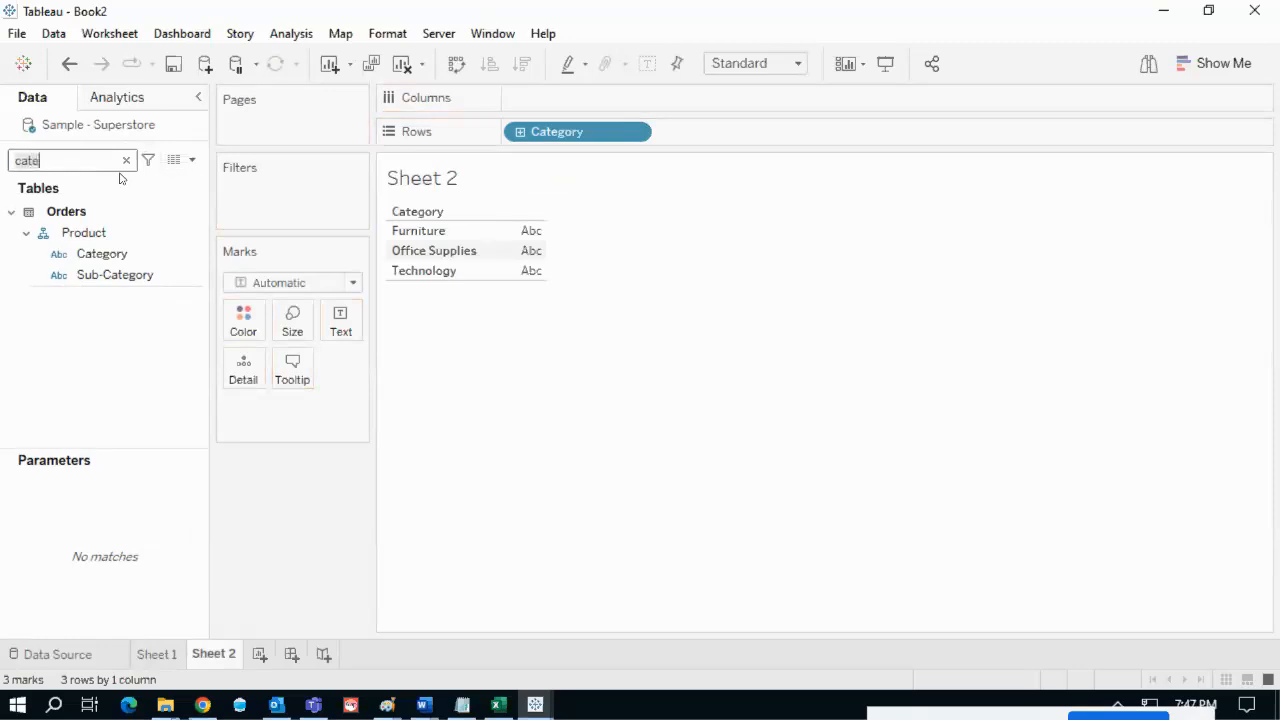
pyautogui.press('BackSpace')
pyautogui.press('BackSpace')
pyautogui.press('BackSpace')
pyautogui.press('BackSpace')
pyautogui.write('sa')
pyautogui.moveTo(89, 258)
pyautogui.mouseDown()
pyautogui.moveTo(443, 163)
pyautogui.moveTo(500, 115)
pyautogui.moveTo(543, 120)
pyautogui.moveTo(505, 100)
pyautogui.mouseUp()
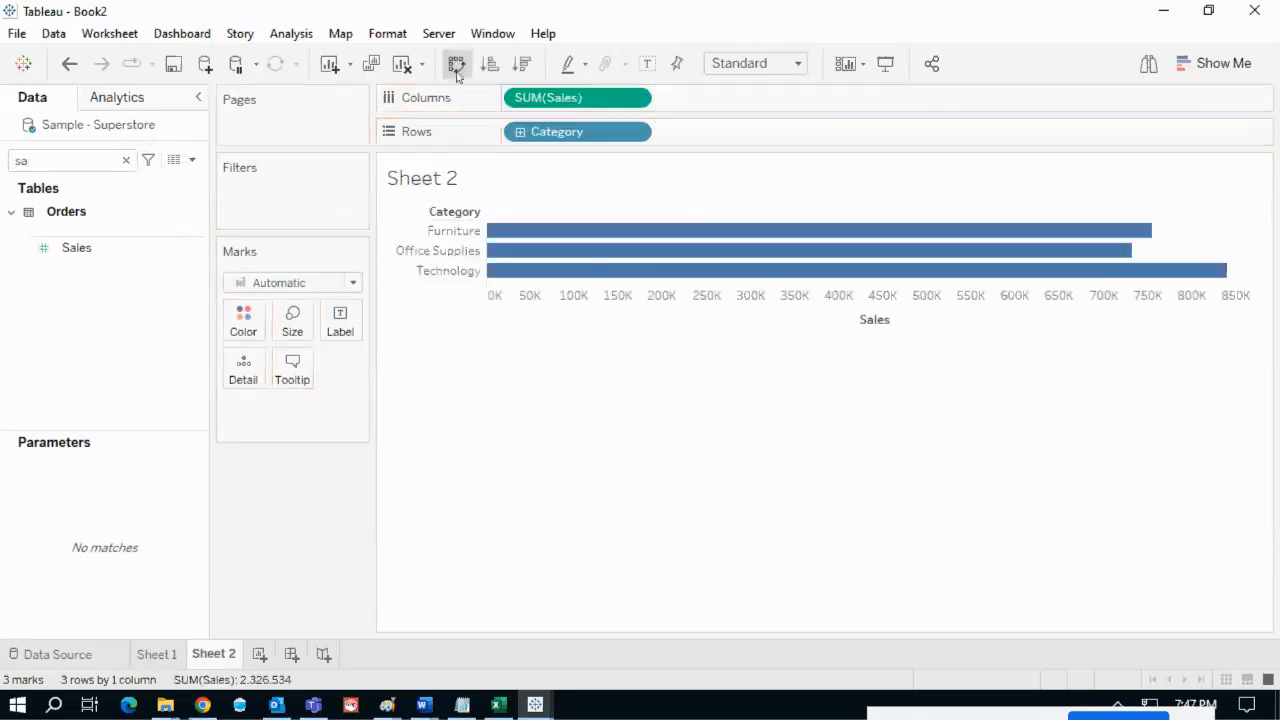
pyautogui.click(456, 63)
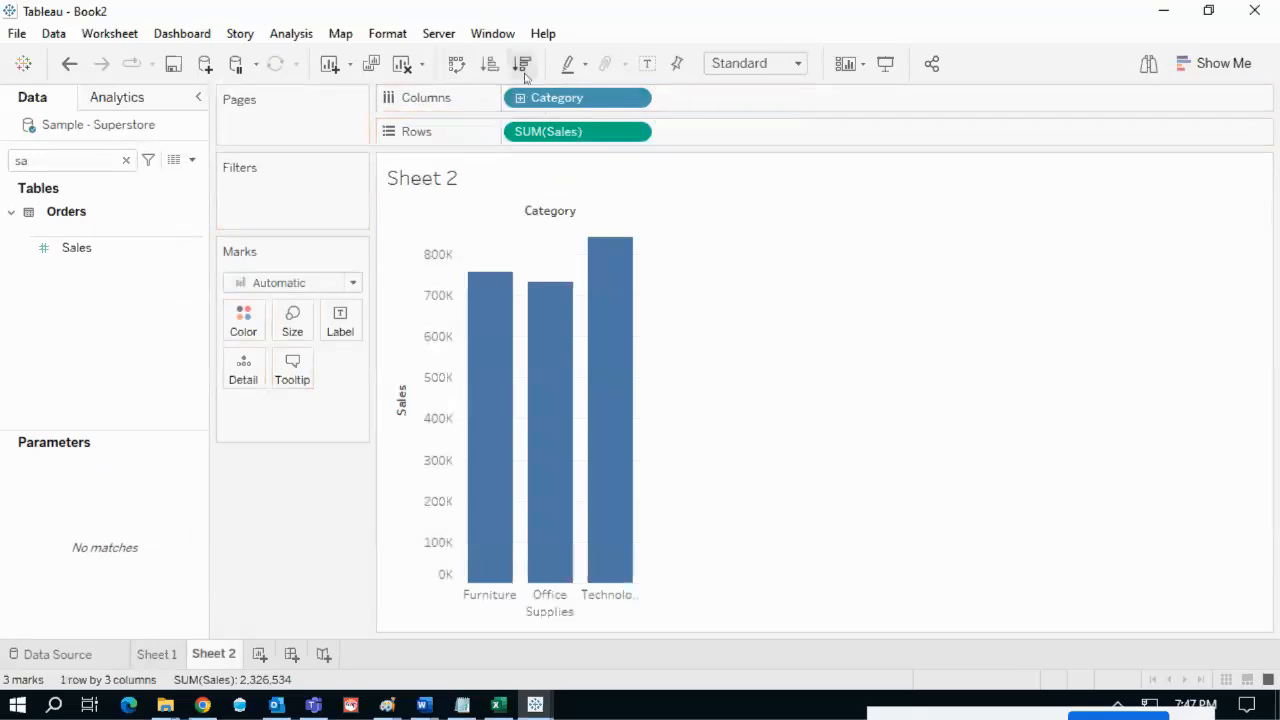
pyautogui.click(647, 63)
# - On a new Sheet 3, chart vertical Sales bars by Sub-Category, then return to Sheet 1
pyautogui.click(258, 655)
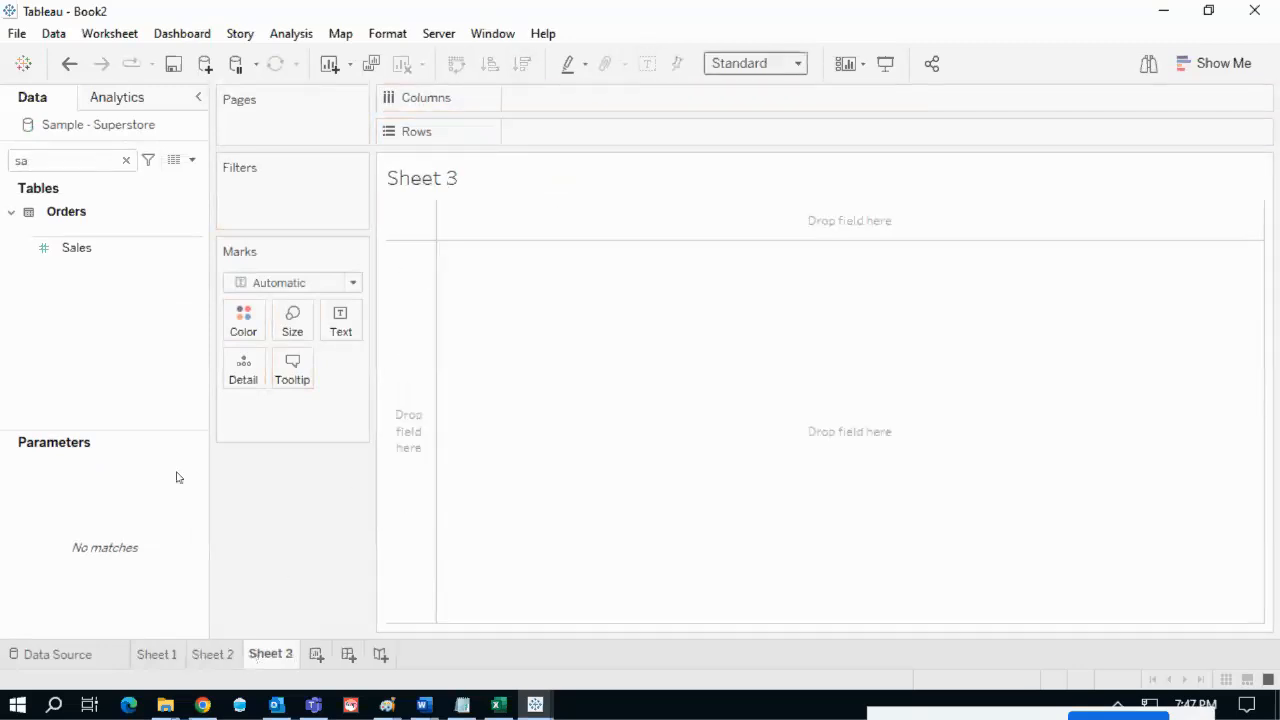
pyautogui.click(112, 166)
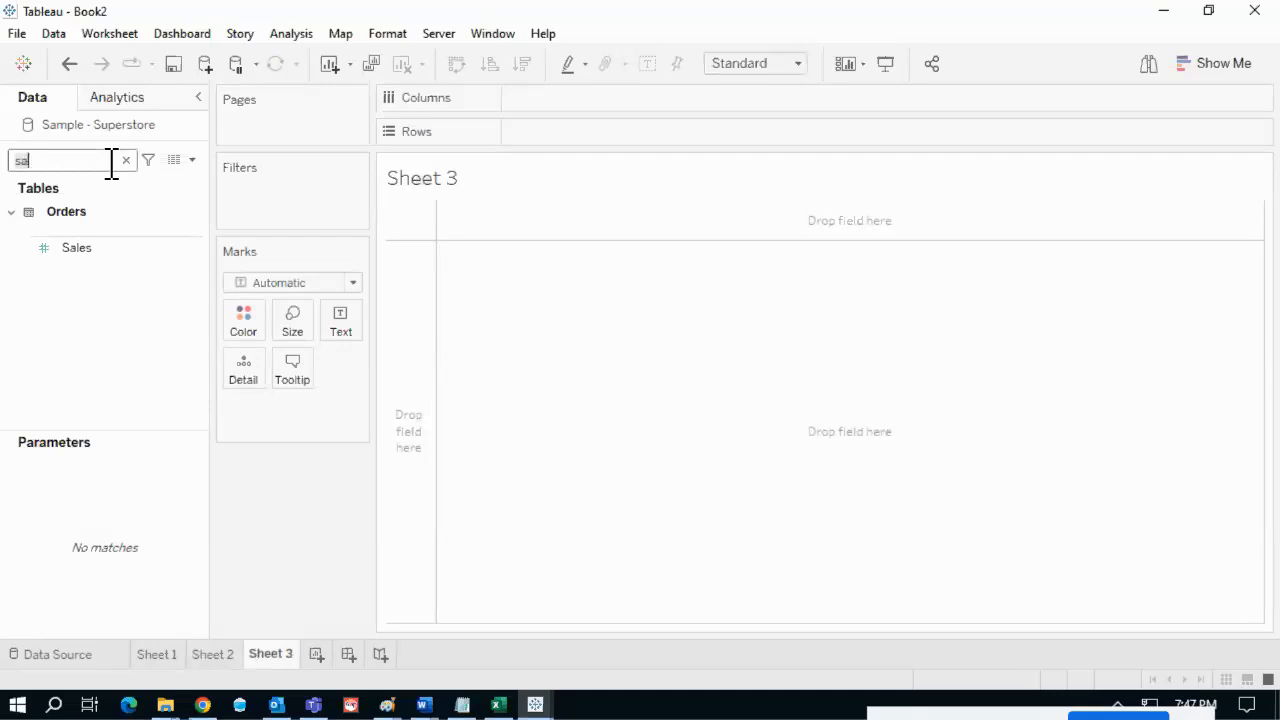
pyautogui.write('sub')
pyautogui.moveTo(118, 253); pyautogui.dragTo(586, 128)
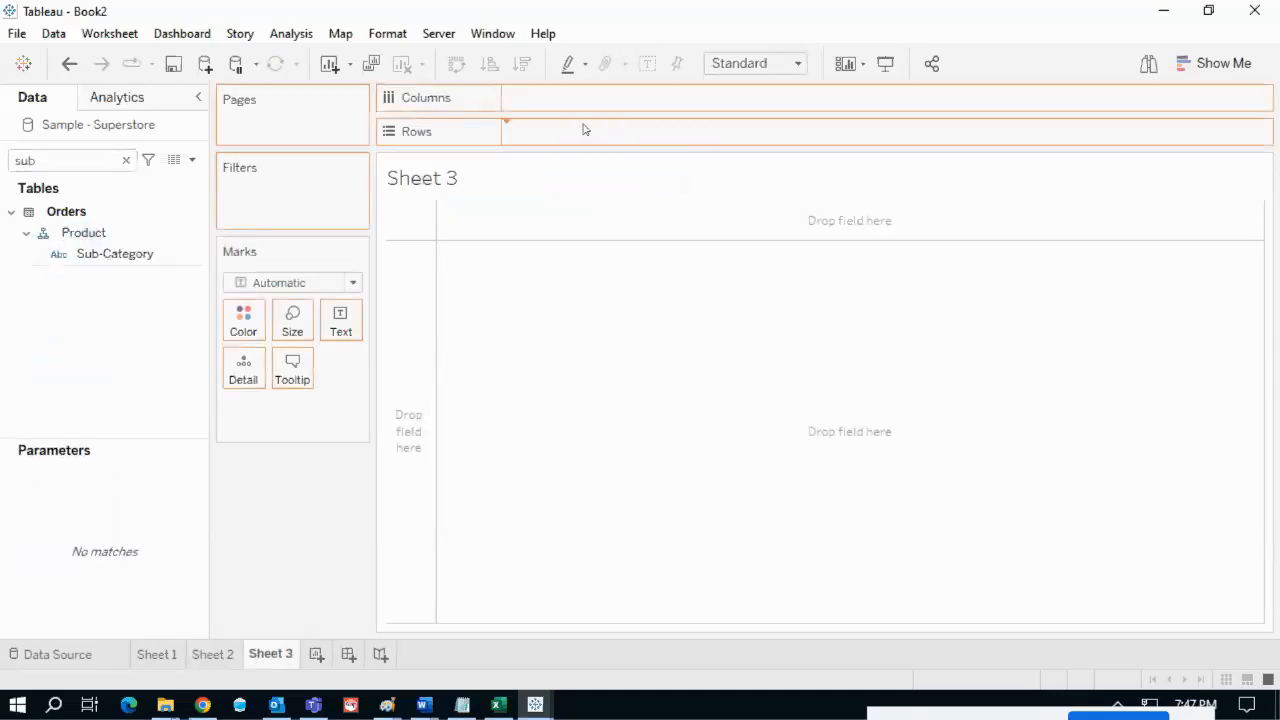
pyautogui.doubleClick(86, 163)
pyautogui.write('sa')
pyautogui.click(88, 249)
pyautogui.moveTo(582, 120); pyautogui.dragTo(612, 98)
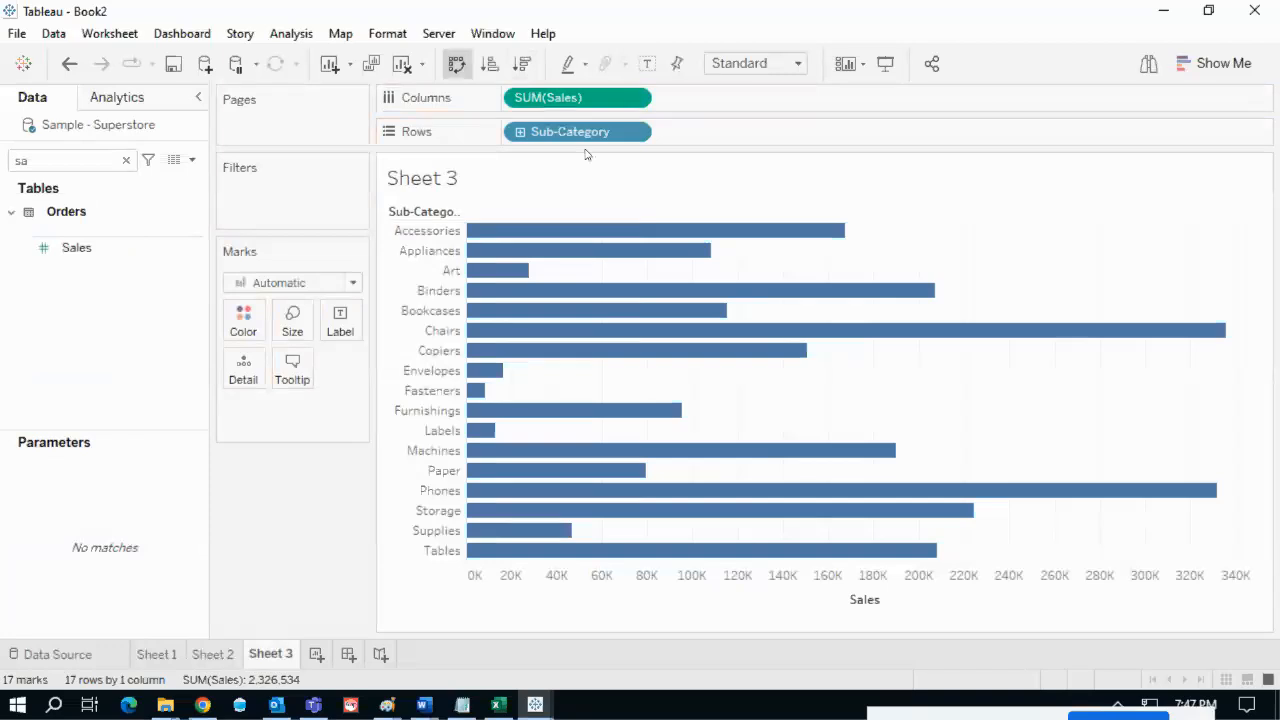
pyautogui.click(456, 63)
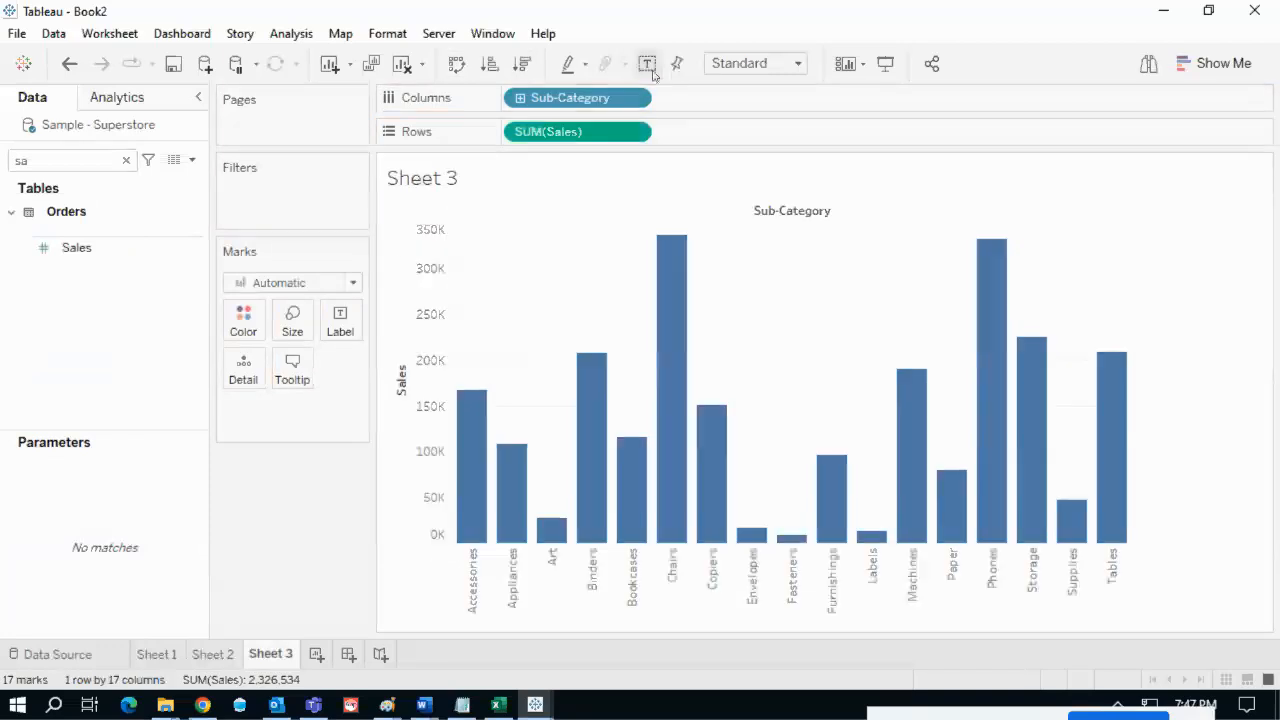
pyautogui.click(157, 654)
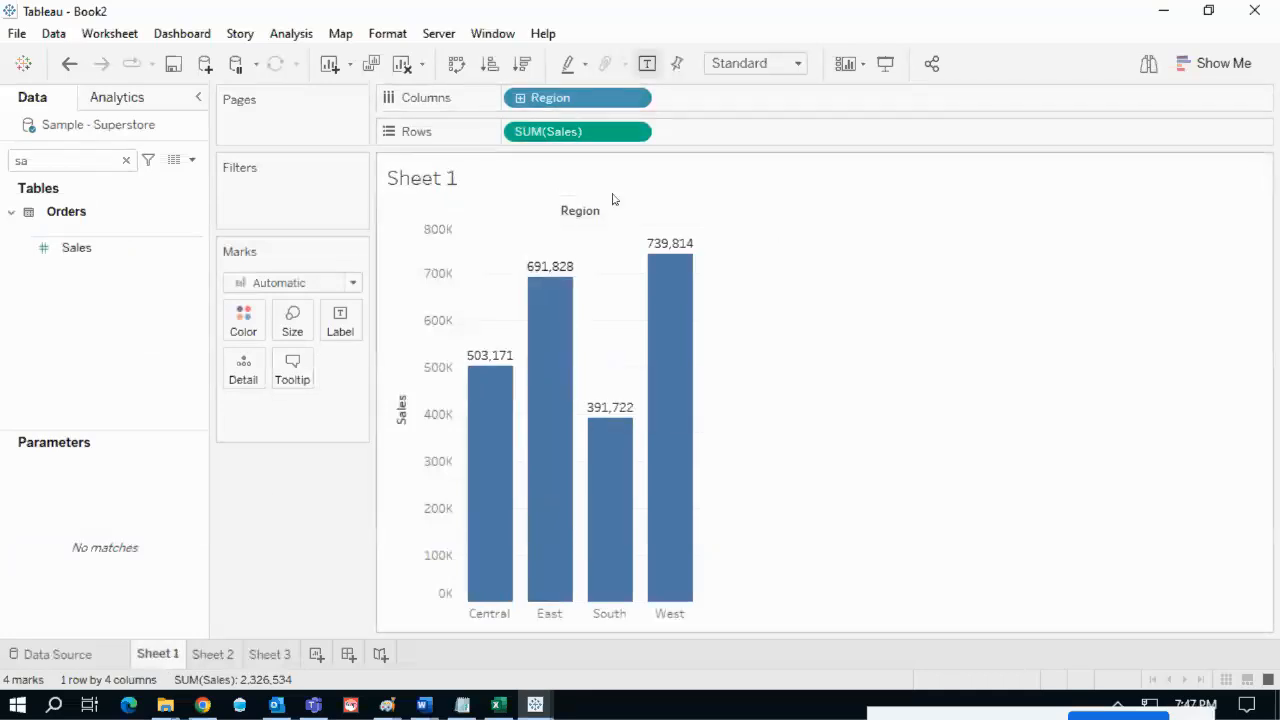
# - Review the Category and Sub-Category charts on Sheets 2 and 3, then return to Sheet 1
pyautogui.click(208, 654)
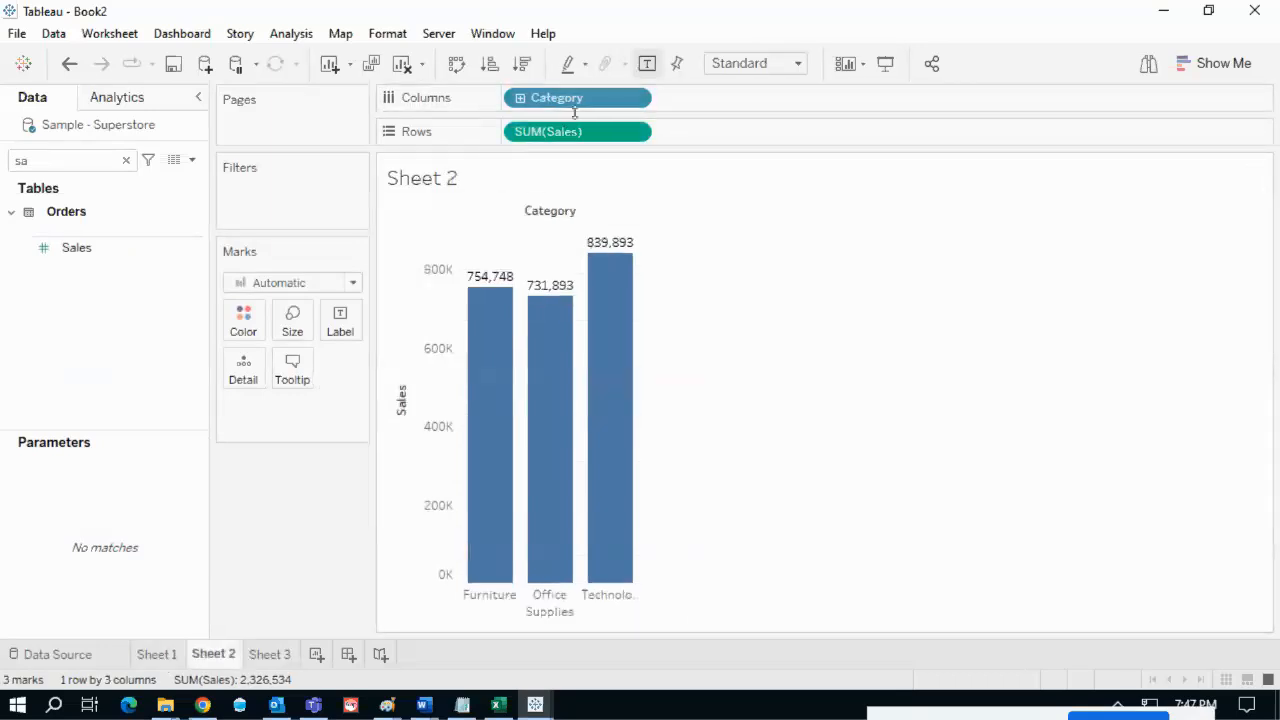
pyautogui.click(286, 656)
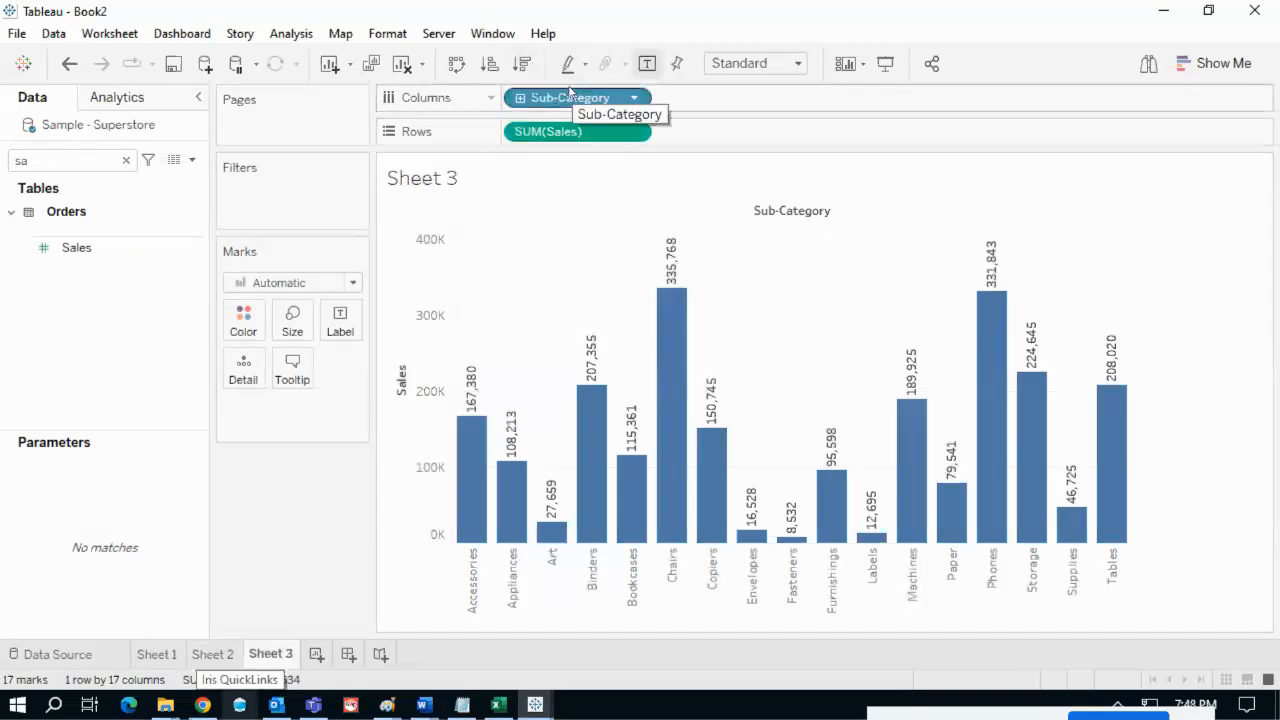
pyautogui.click(170, 655)
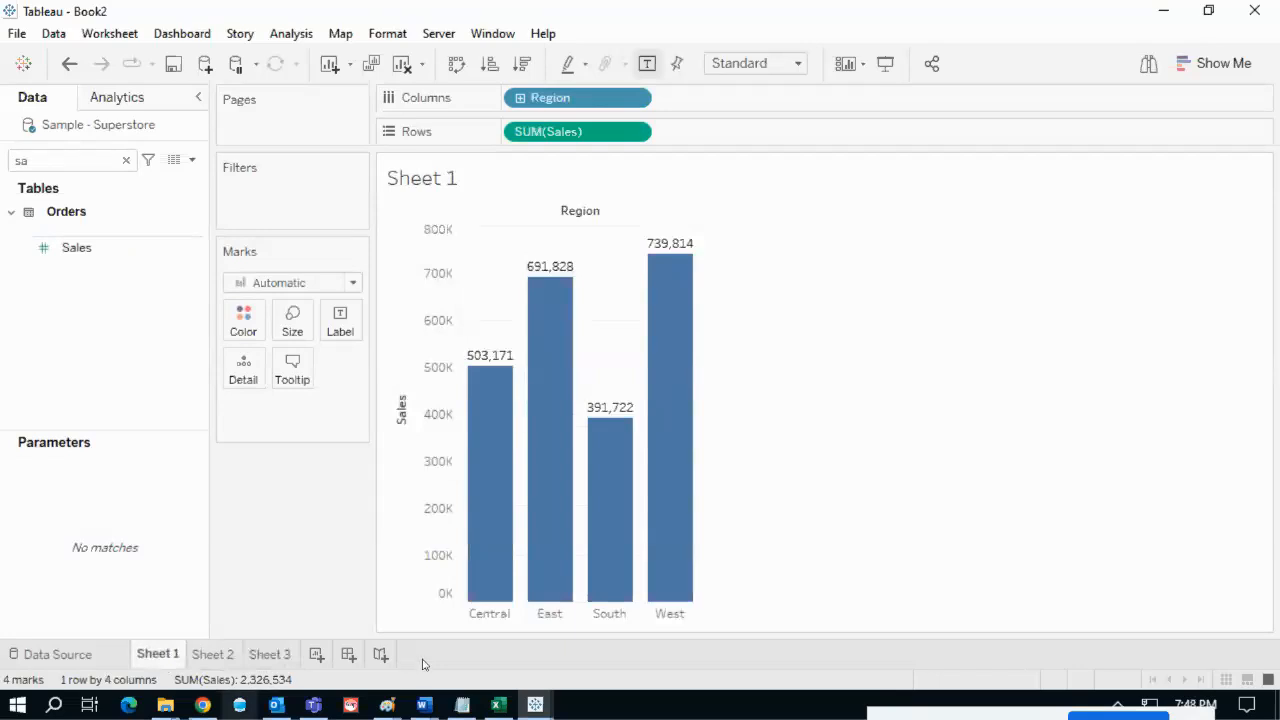
# - Mark up the Region chart with red R and C notes, then clear the 'sa' field search
pyautogui.moveTo(668, 255)
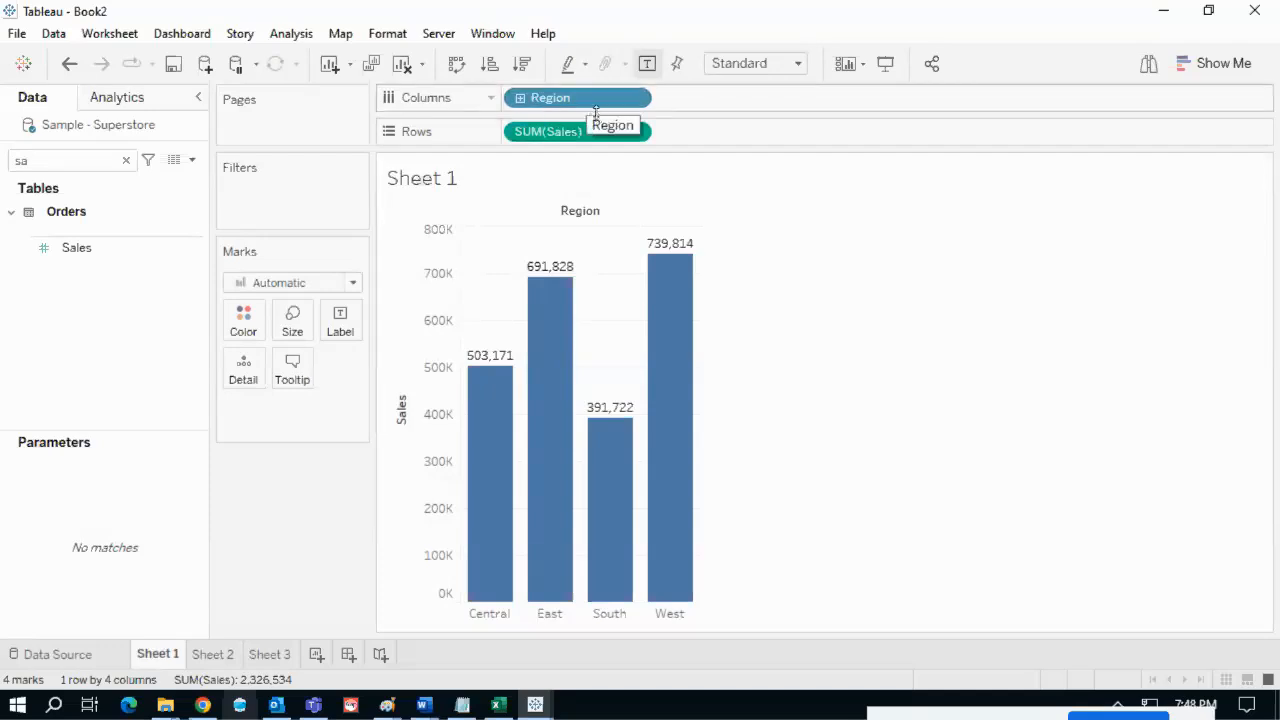
pyautogui.moveTo(510, 116)
pyautogui.mouseDown()
pyautogui.moveTo(572, 116)
pyautogui.moveTo(566, 80)
pyautogui.moveTo(500, 116)
pyautogui.mouseUp()
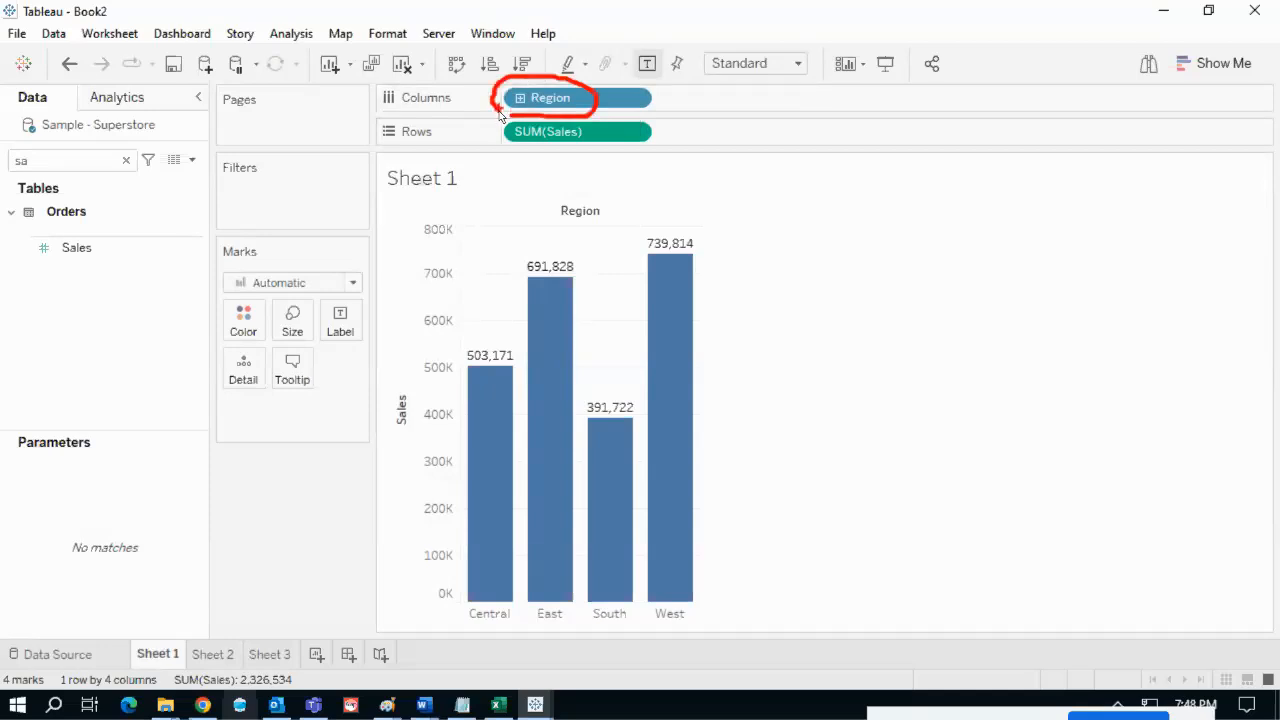
pyautogui.moveTo(597, 100)
pyautogui.mouseDown()
pyautogui.moveTo(579, 93)
pyautogui.moveTo(666, 101)
pyautogui.mouseUp()
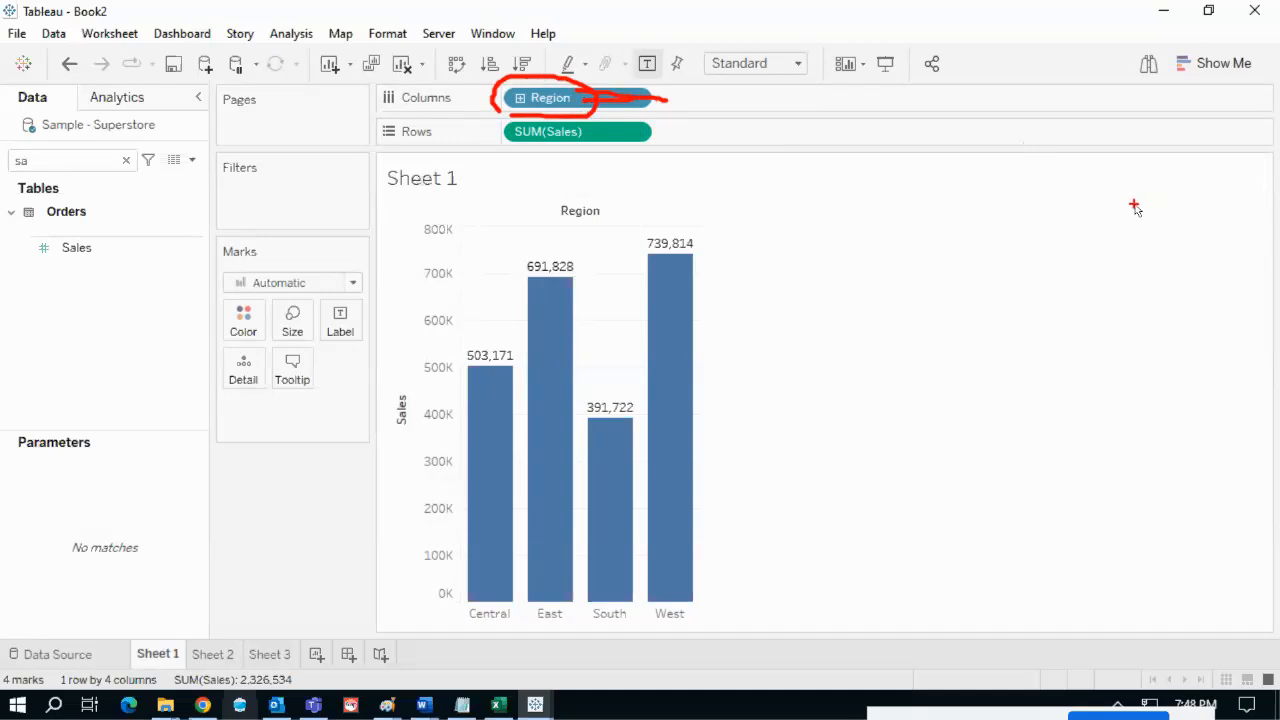
pyautogui.moveTo(1133, 200)
pyautogui.mouseDown()
pyautogui.moveTo(1145, 243)
pyautogui.moveTo(1130, 226)
pyautogui.mouseUp()
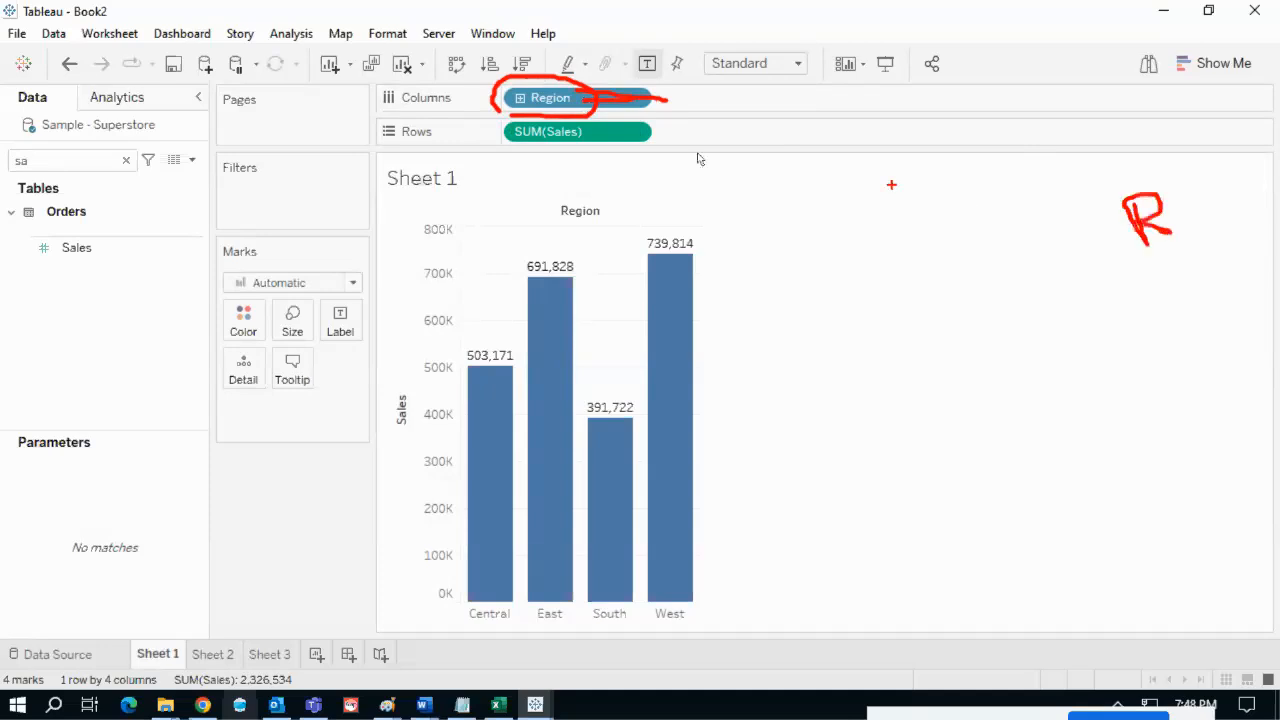
pyautogui.moveTo(1162, 267); pyautogui.dragTo(1165, 297)
pyautogui.press('Escape')
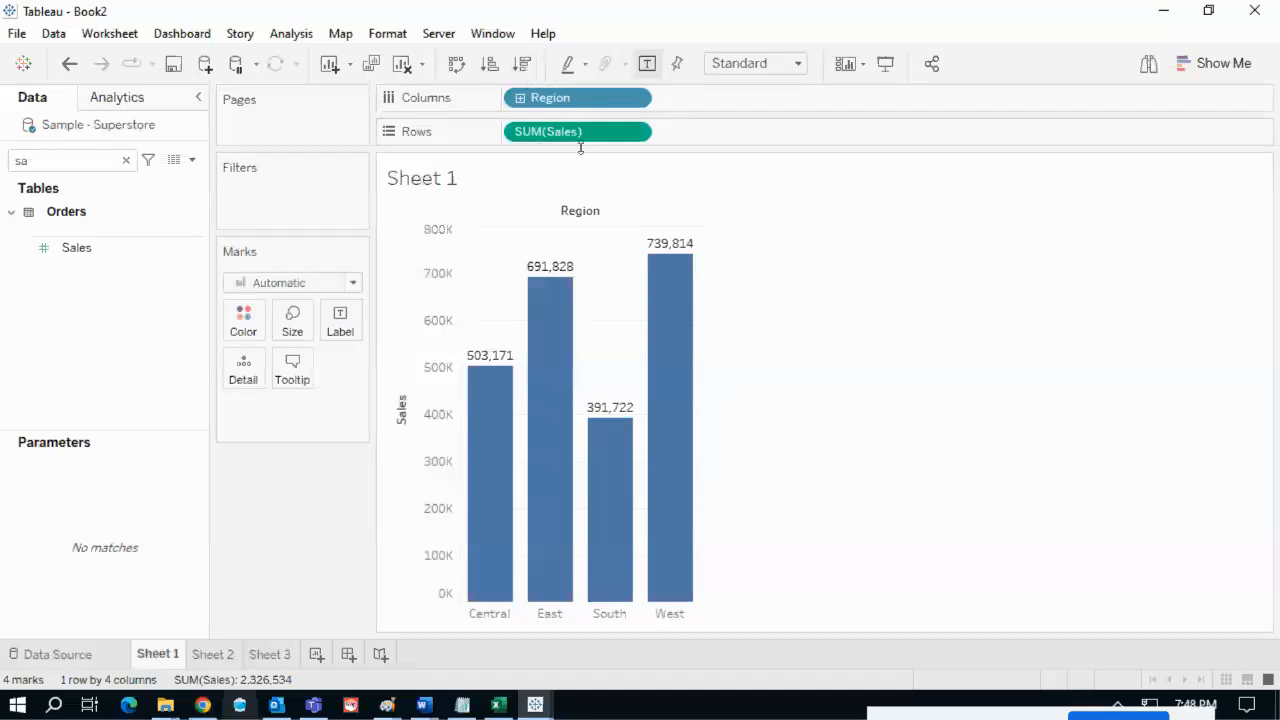
pyautogui.click(126, 162)
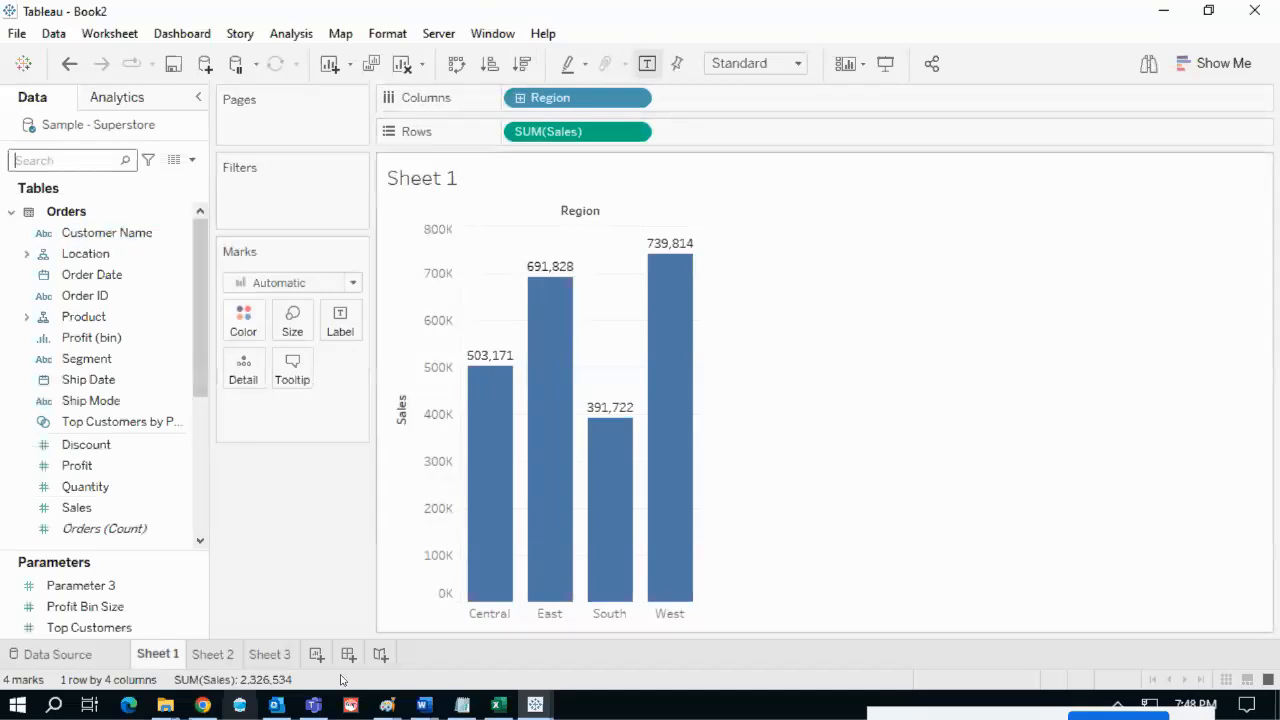
pyautogui.click(202, 705)
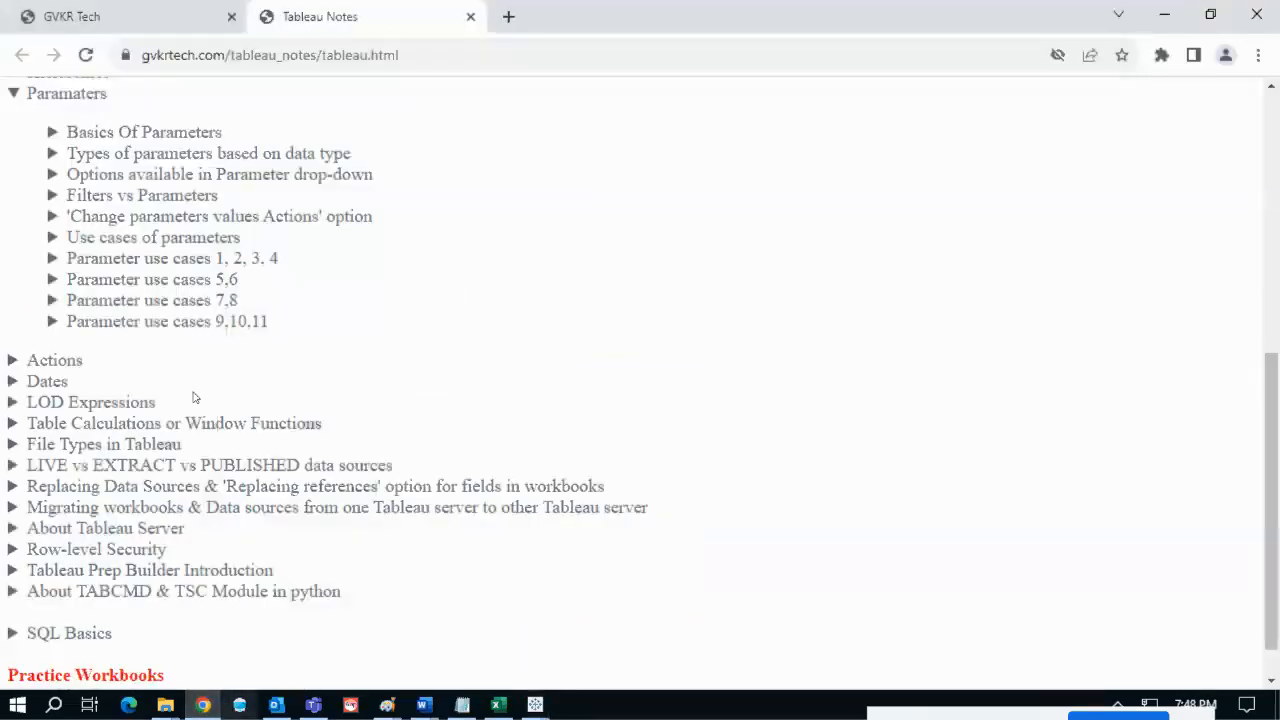
pyautogui.scroll(1, 198, 393)
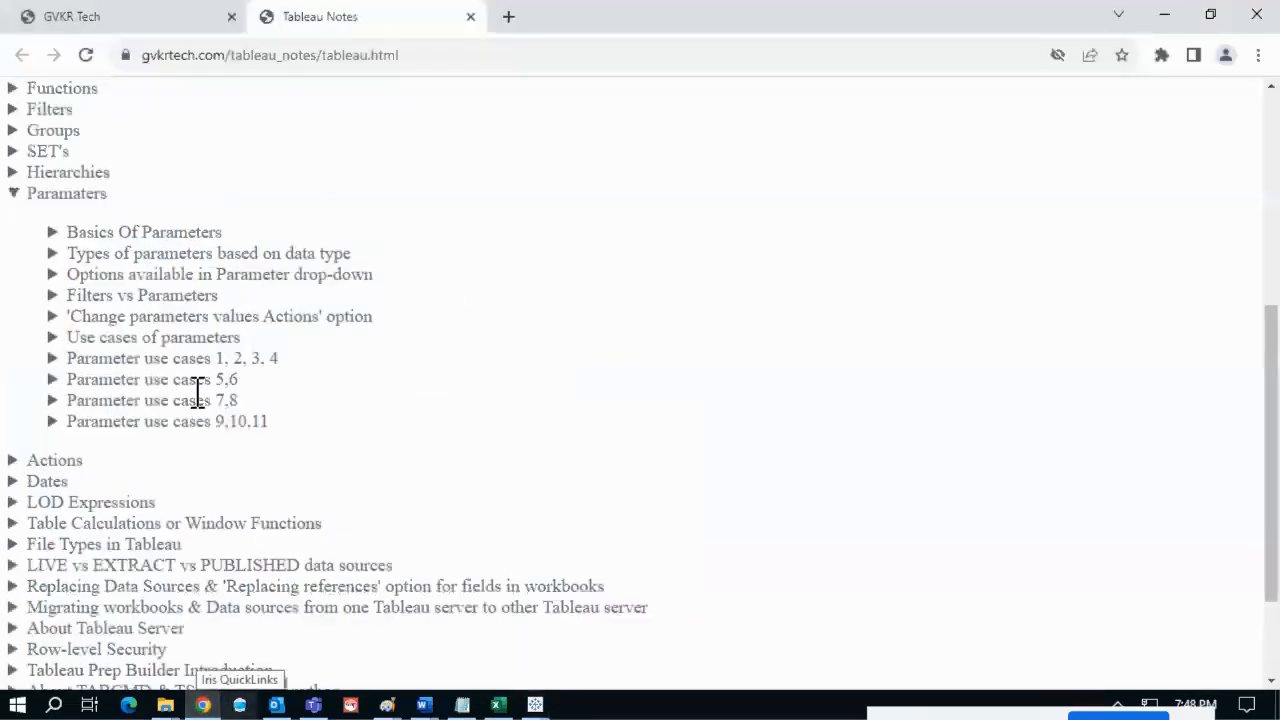
pyautogui.click(132, 337)
pyautogui.scroll(-2, 191, 343)
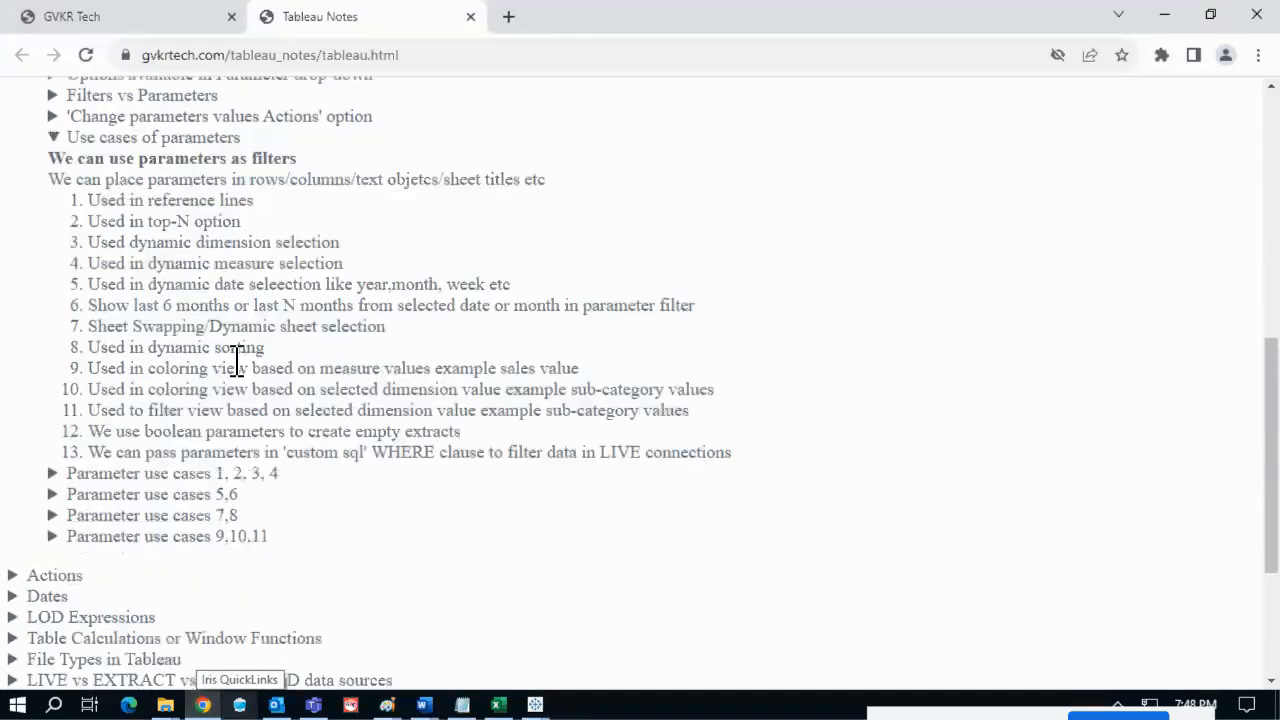
pyautogui.moveTo(89, 245); pyautogui.dragTo(340, 243)
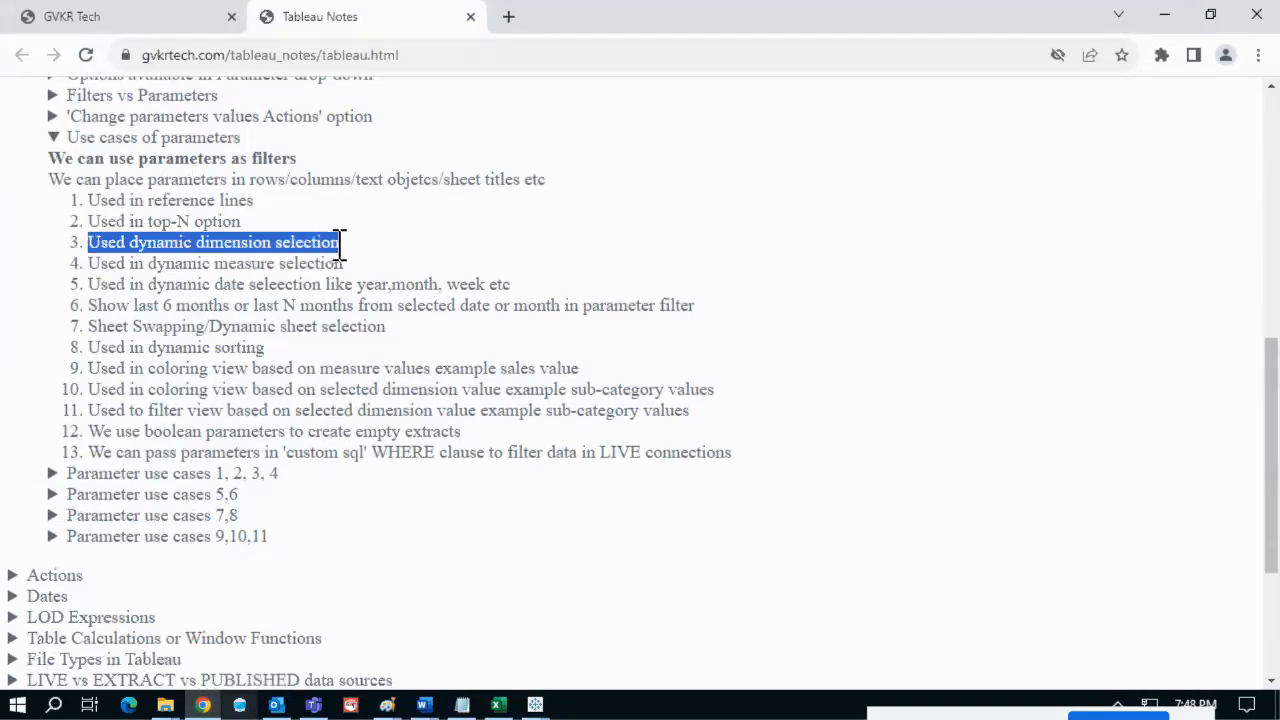
pyautogui.hotkey('alt', 'Tab')
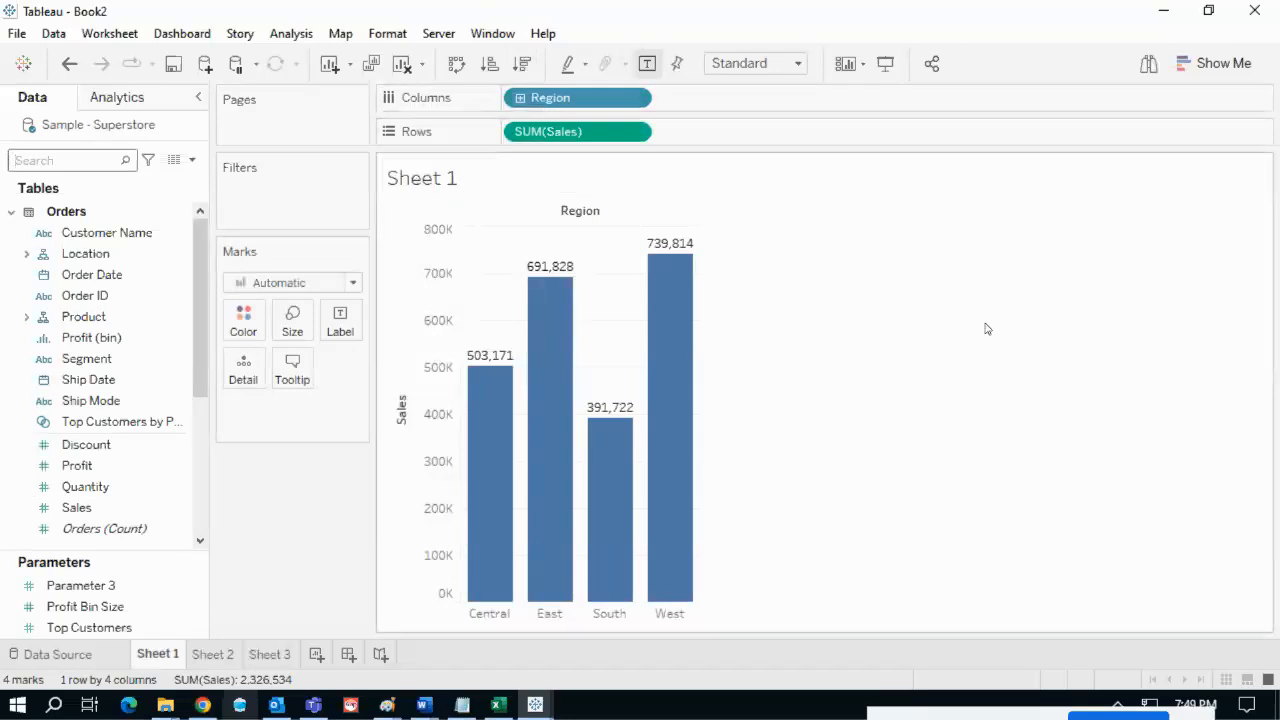
# - Create a new parameter named select dimension with String data type
pyautogui.click(192, 161)
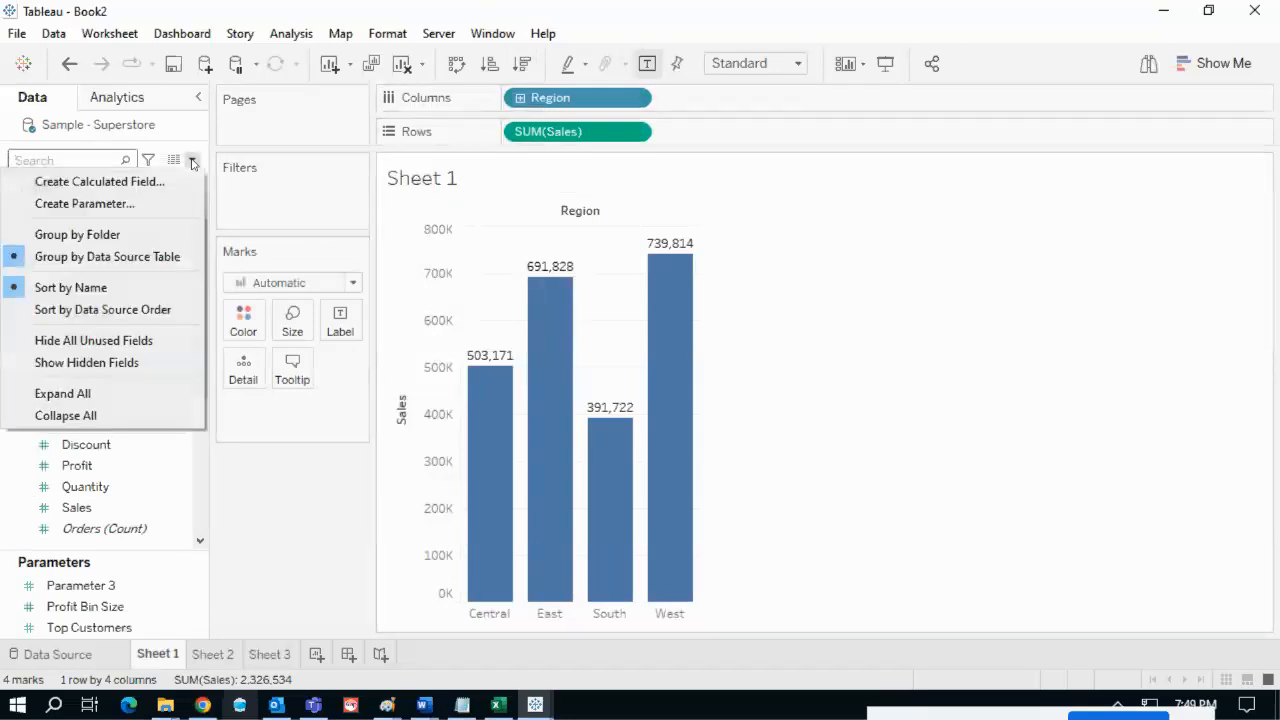
pyautogui.click(135, 202)
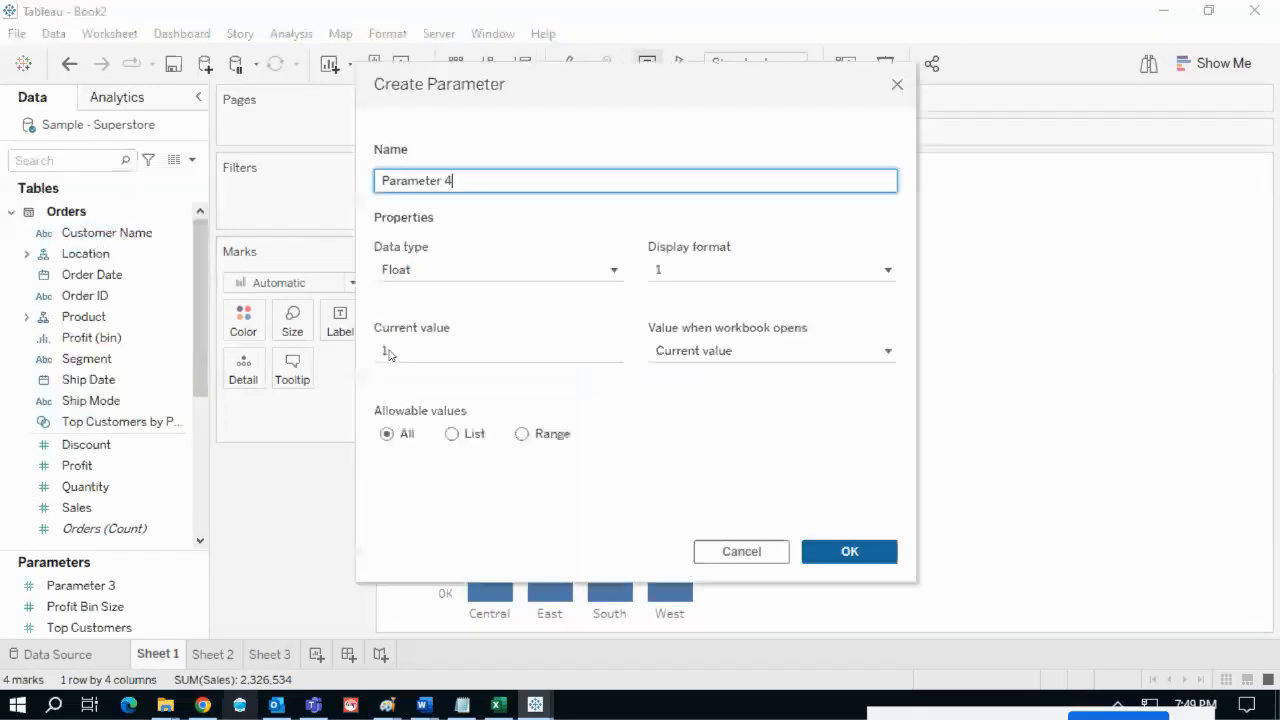
pyautogui.moveTo(462, 180); pyautogui.dragTo(362, 180)
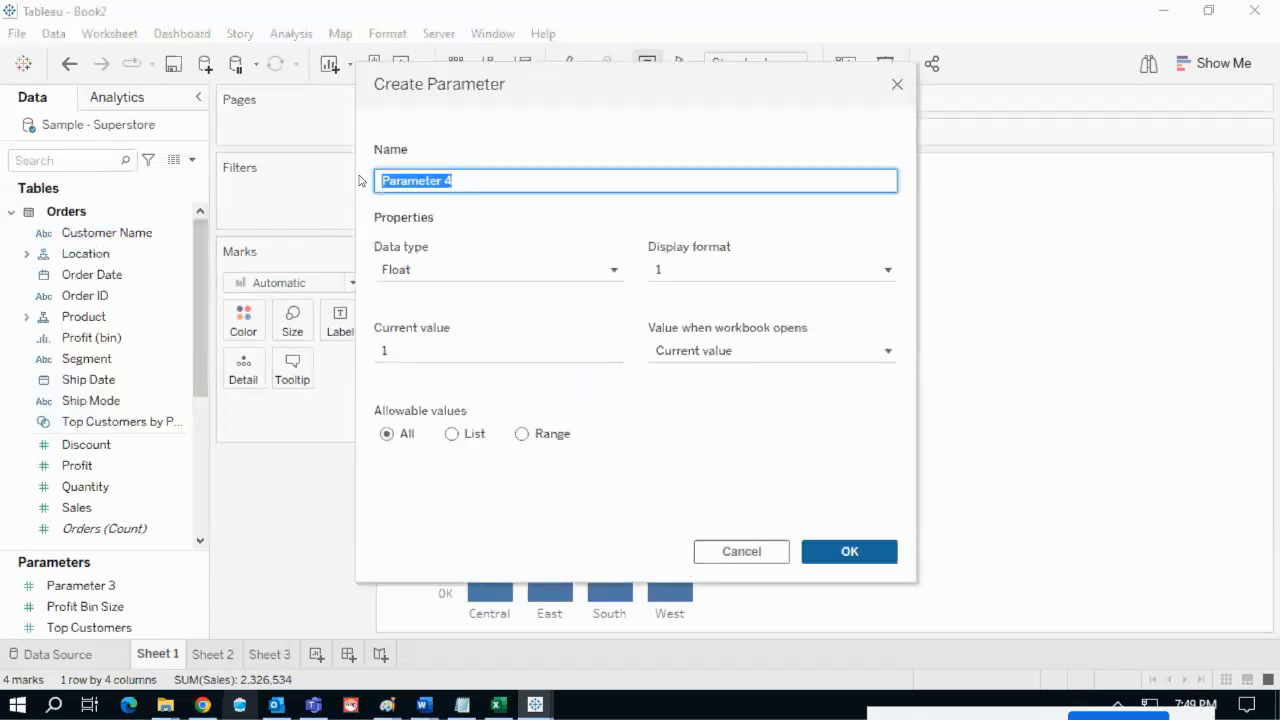
pyautogui.write('select dimension')
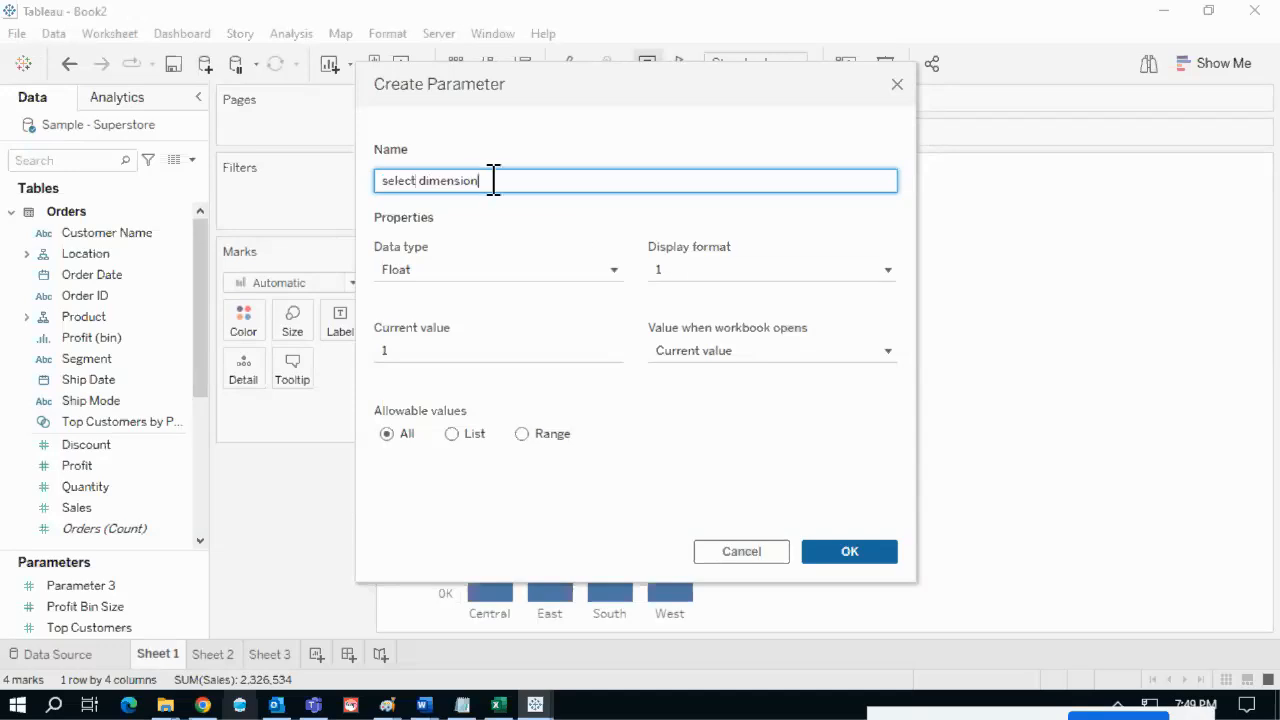
pyautogui.moveTo(494, 180); pyautogui.dragTo(358, 183)
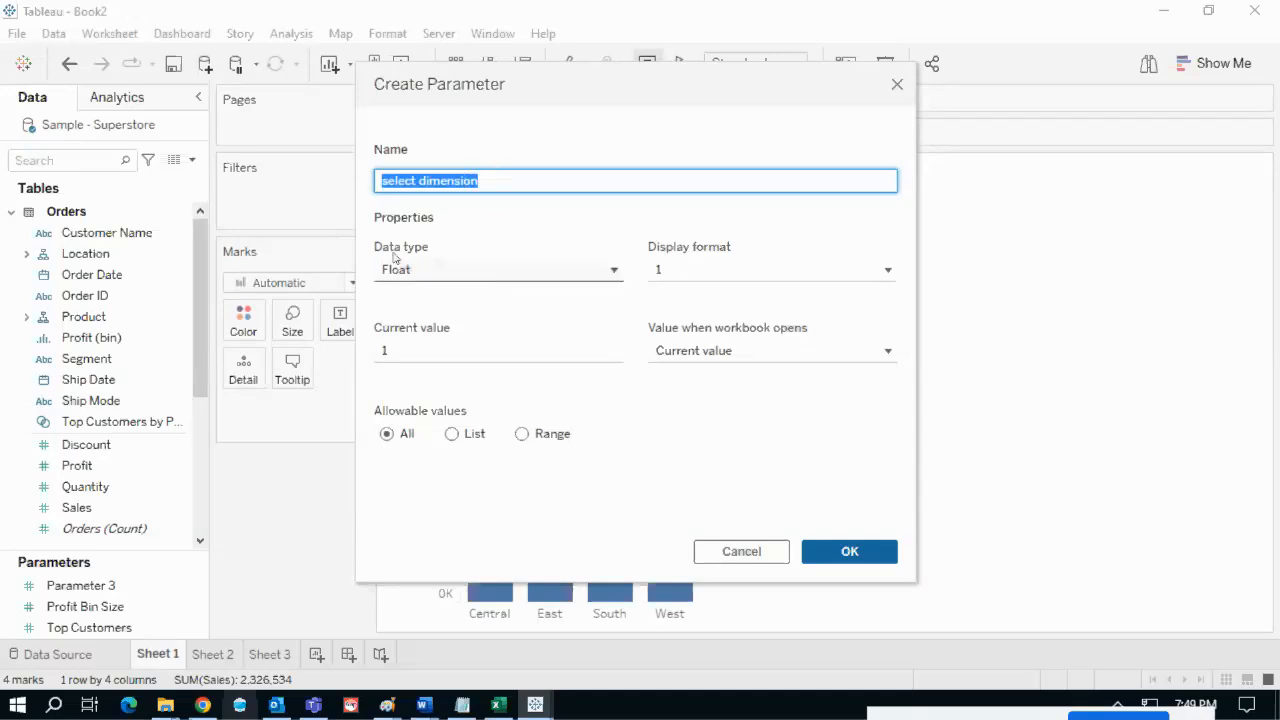
pyautogui.click(507, 276)
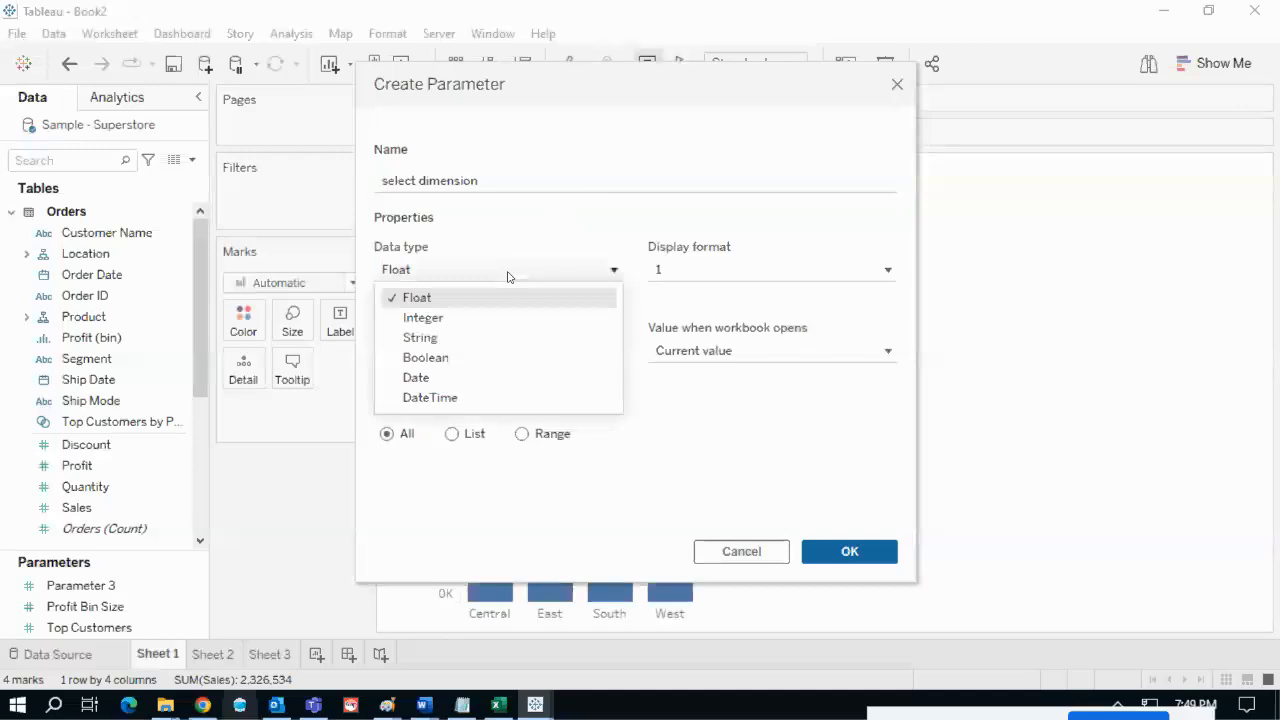
pyautogui.click(437, 343)
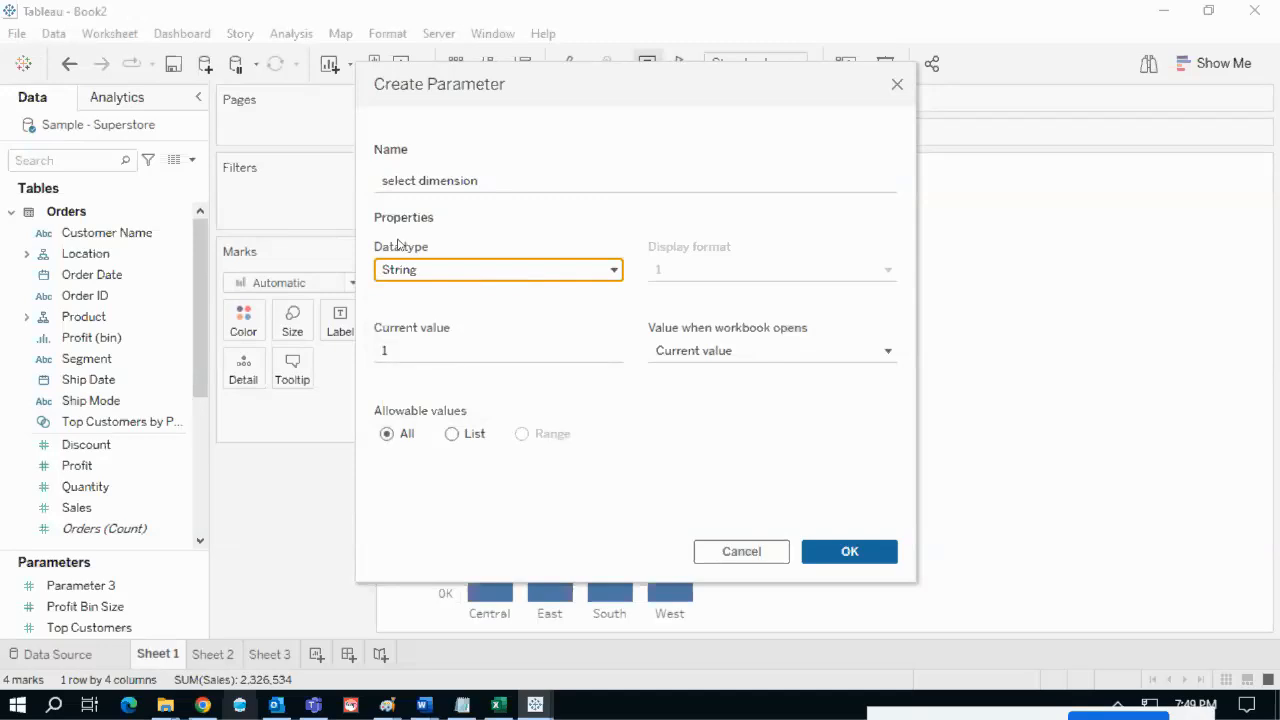
# - Restrict select dimension to a List of Region, Category and Sub-cat, and confirm it
pyautogui.click(452, 436)
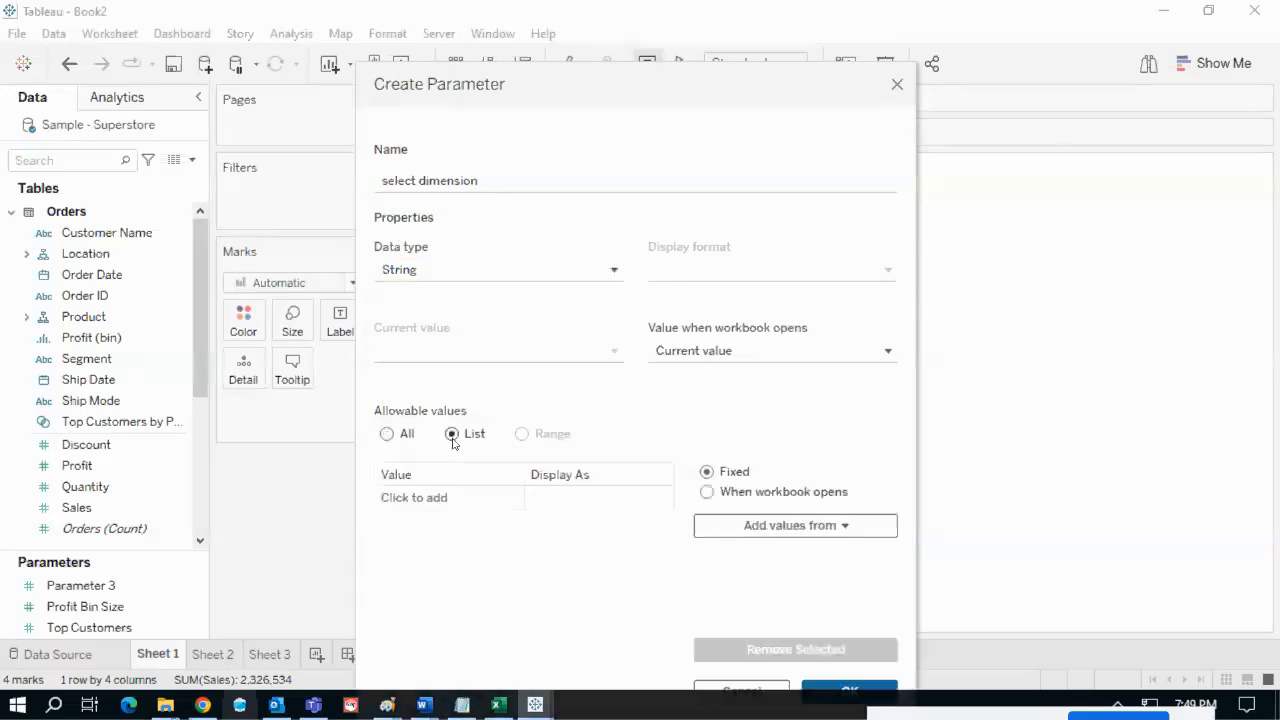
pyautogui.click(435, 496)
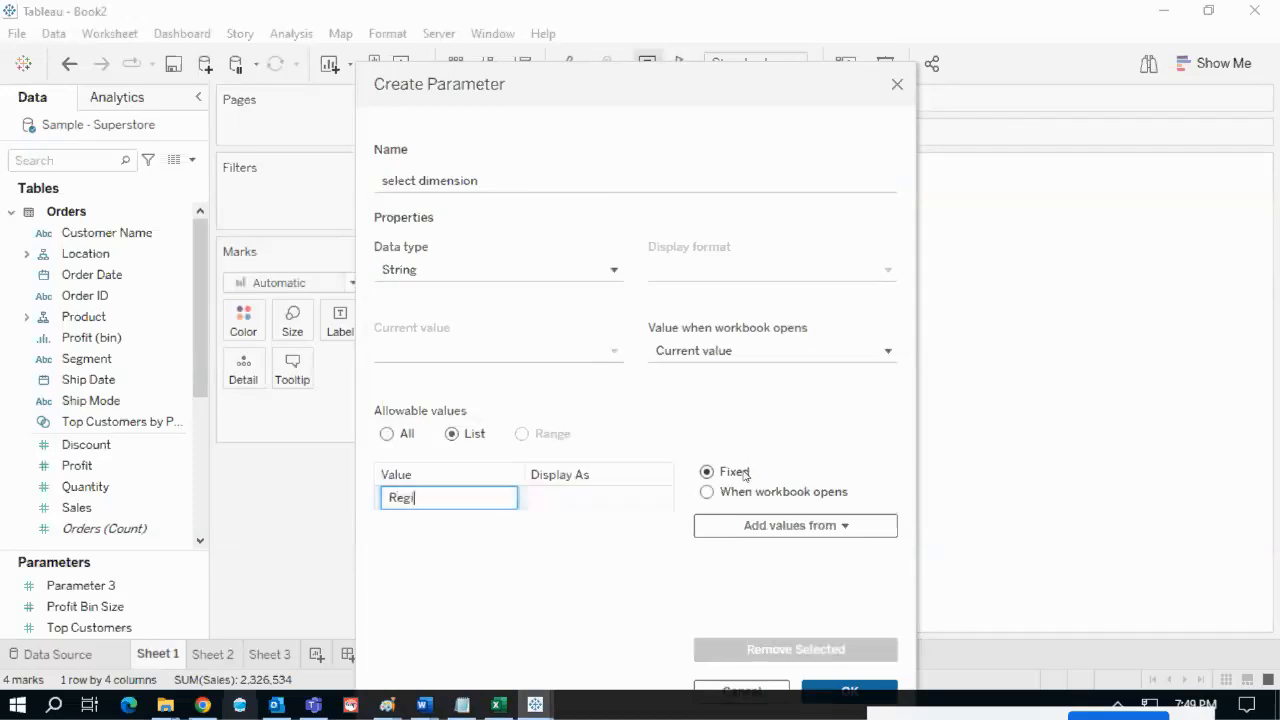
pyautogui.press('Return')
pyautogui.write('Category')
pyautogui.press('Return')
pyautogui.write('Sub-cat')
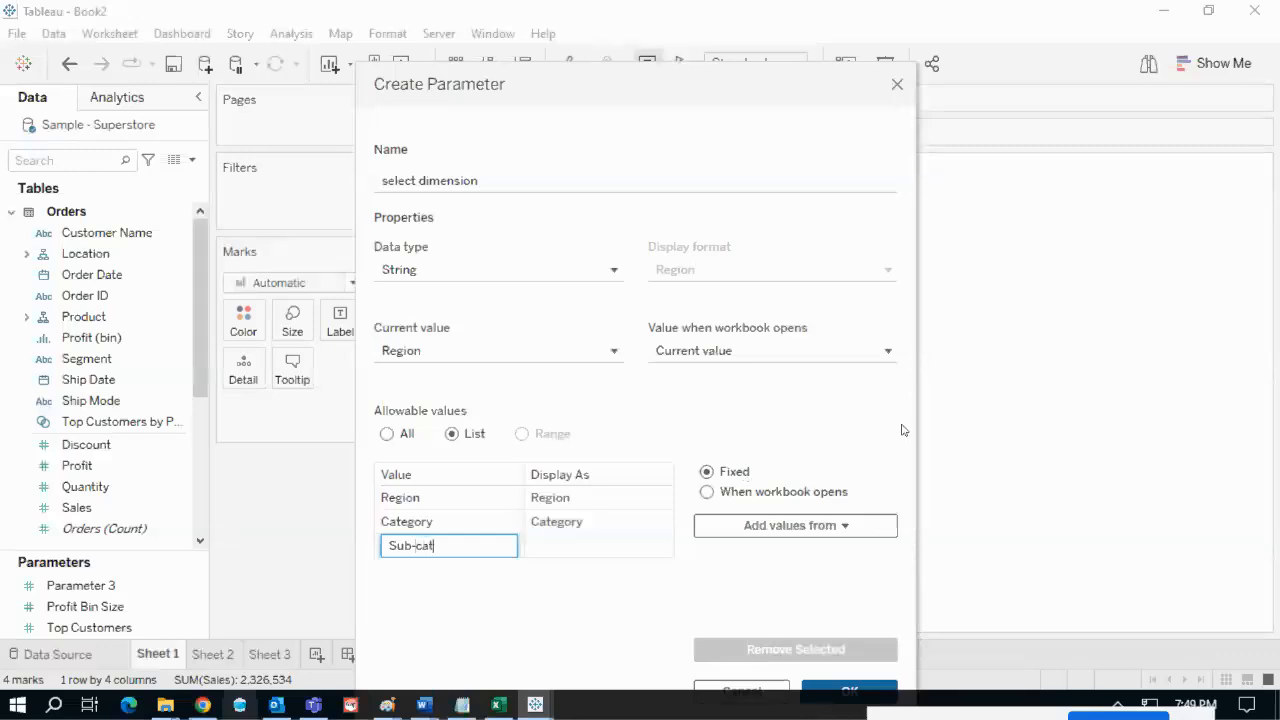
pyautogui.press('Return')
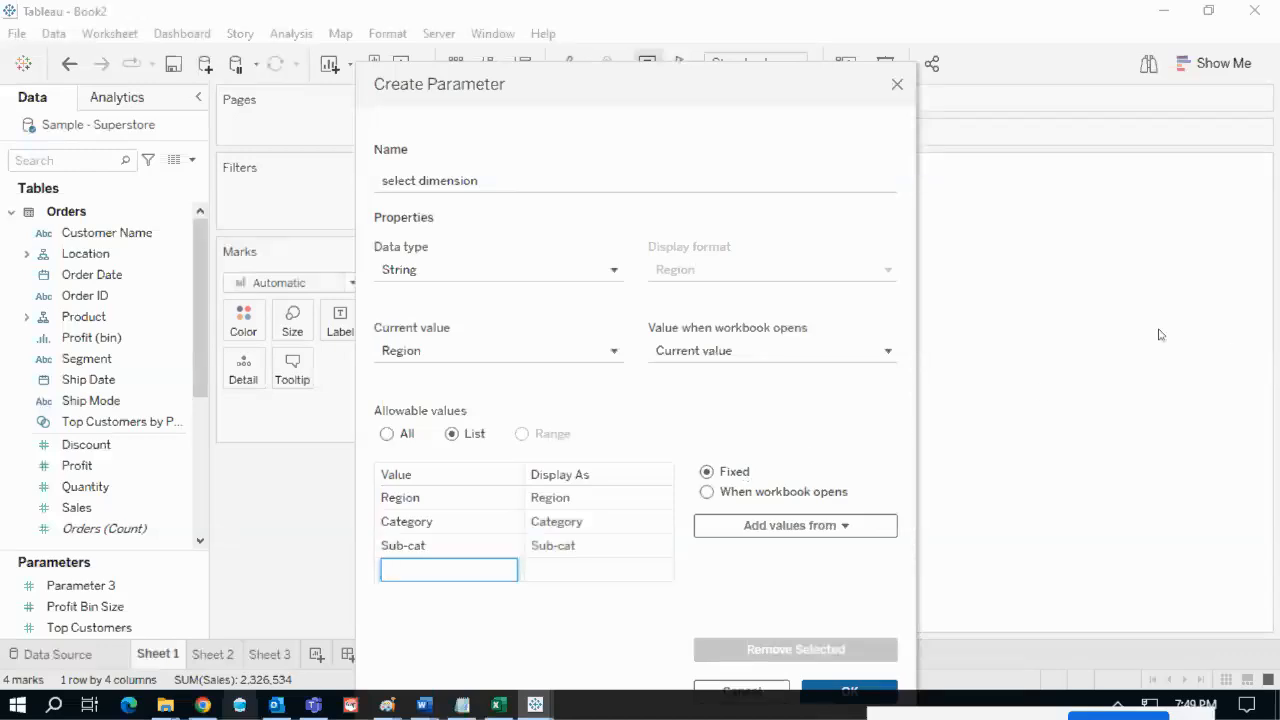
pyautogui.hotkey('ctrl', '2')
pyautogui.moveTo(418, 494)
pyautogui.mouseDown()
pyautogui.moveTo(449, 512)
pyautogui.moveTo(446, 539)
pyautogui.mouseUp()
pyautogui.moveTo(389, 257)
pyautogui.mouseDown()
pyautogui.moveTo(451, 303)
pyautogui.moveTo(401, 267)
pyautogui.mouseUp()
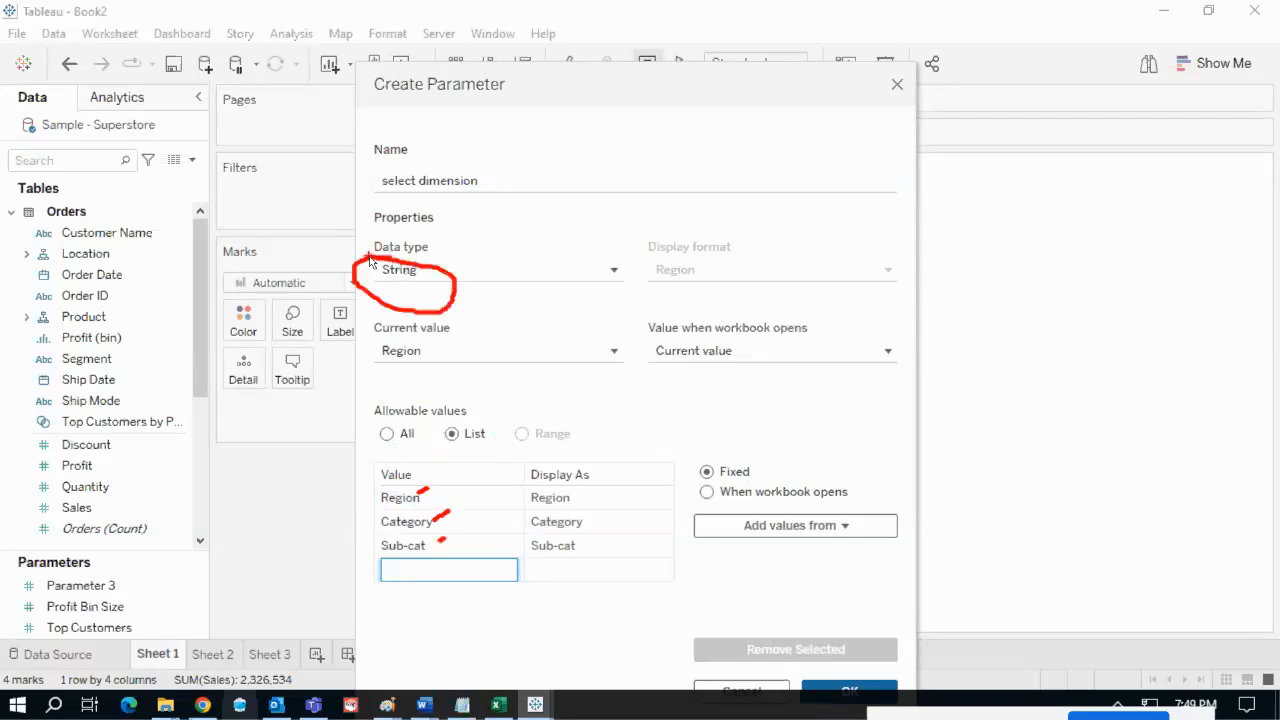
pyautogui.press('Escape')
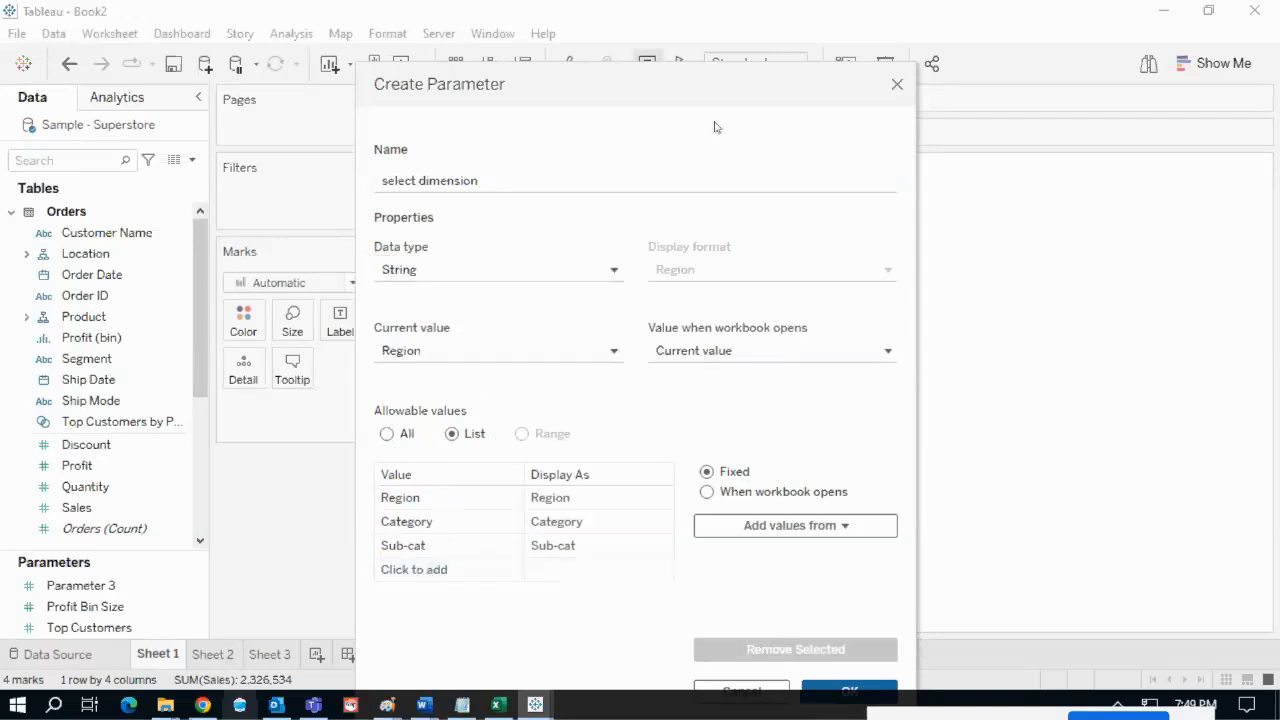
pyautogui.moveTo(700, 69); pyautogui.dragTo(700, 34)
pyautogui.click(866, 665)
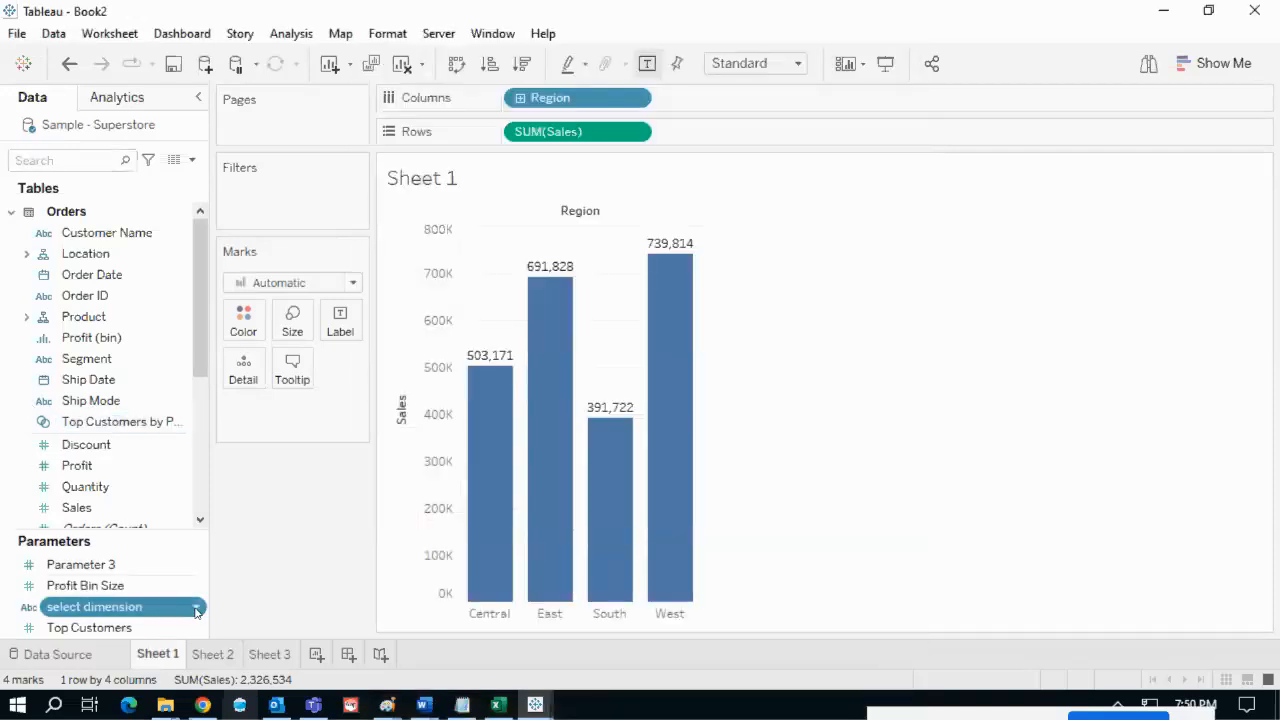
# - Show the select dimension control beside the chart and cycle it through Category, Sub-cat and Region
pyautogui.click(196, 610)
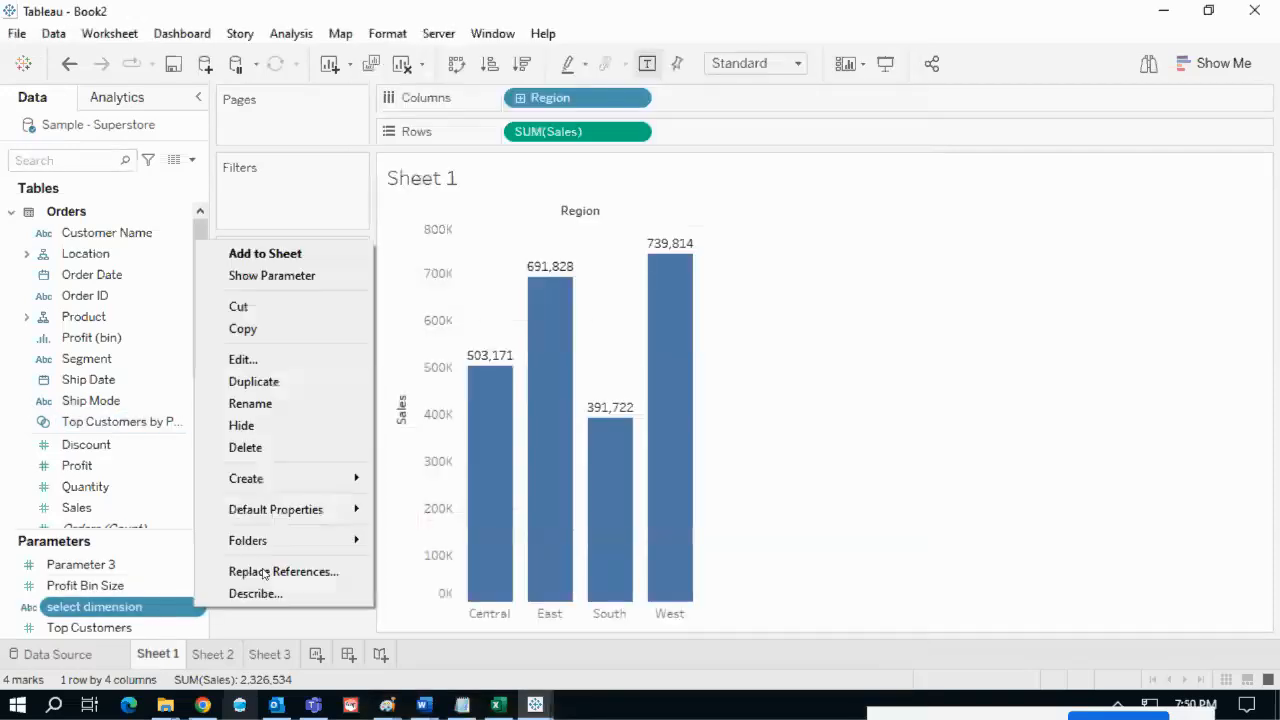
pyautogui.click(257, 278)
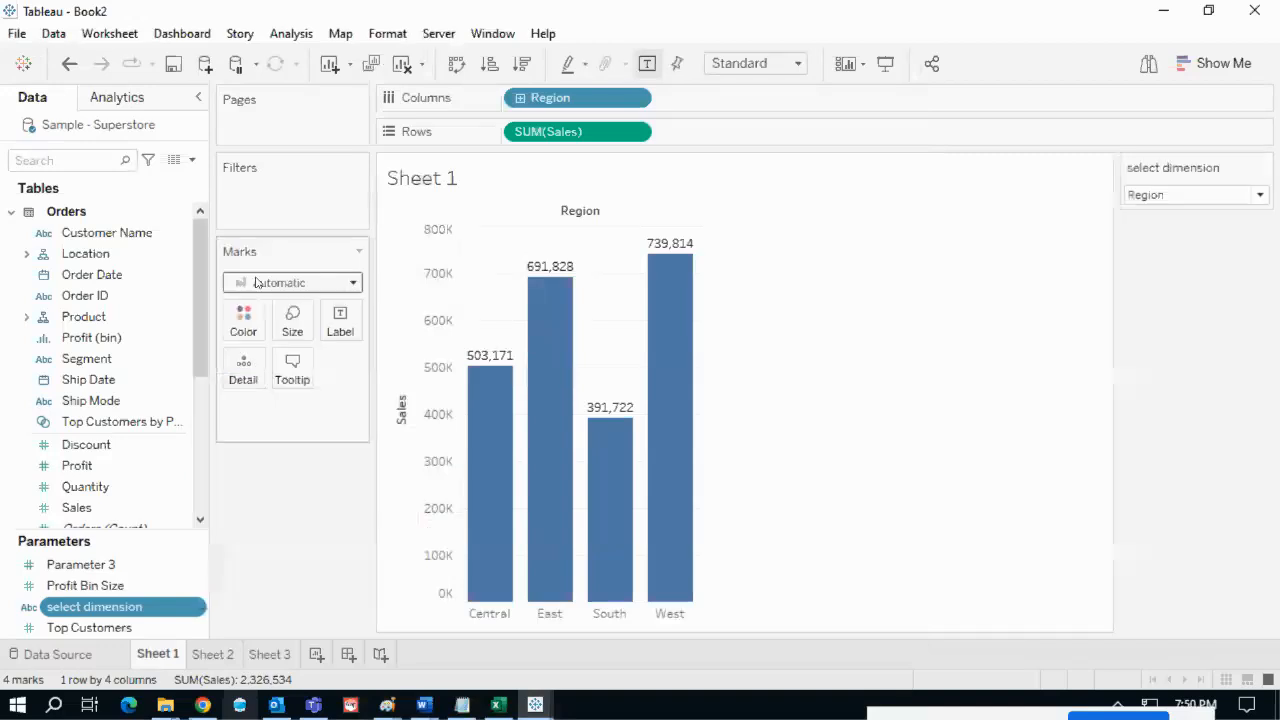
pyautogui.click(1220, 195)
pyautogui.click(1155, 230)
pyautogui.click(1168, 198)
pyautogui.click(1168, 248)
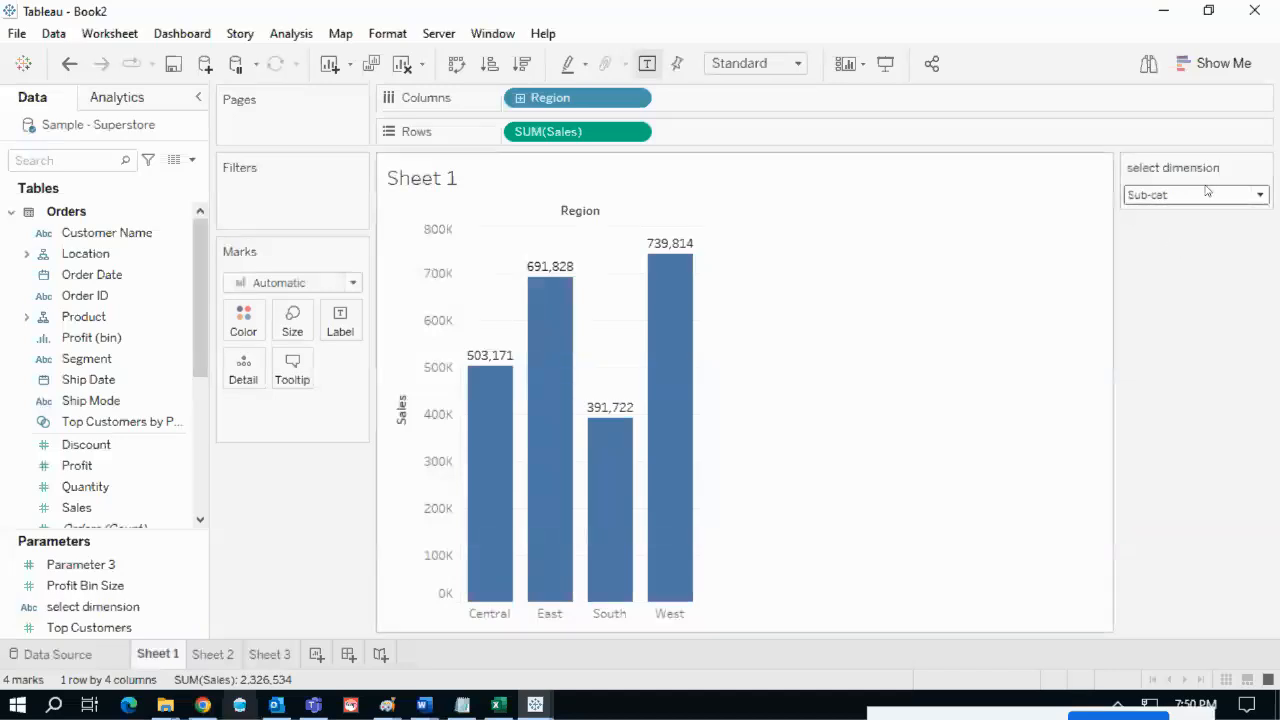
pyautogui.click(1172, 197)
pyautogui.click(1163, 215)
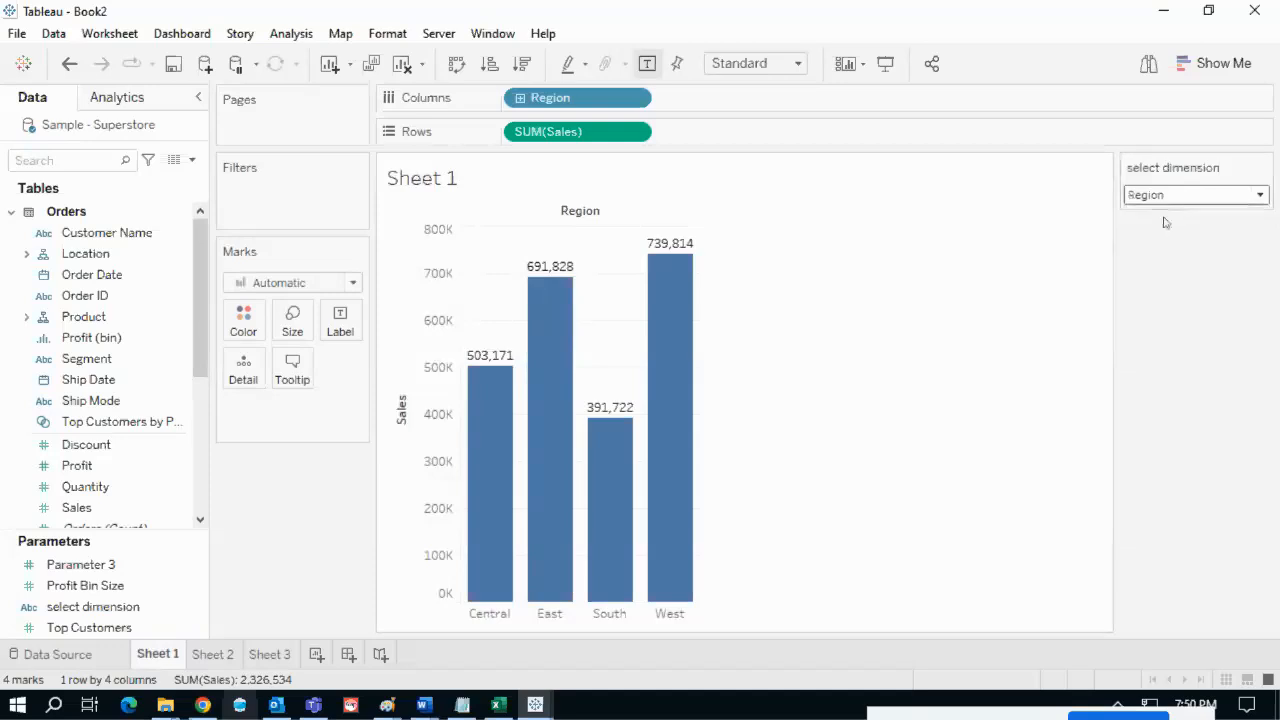
pyautogui.click(1176, 231)
pyautogui.moveTo(1120, 190)
pyautogui.mouseDown()
pyautogui.moveTo(1120, 237)
pyautogui.moveTo(1206, 200)
pyautogui.moveTo(1115, 182)
pyautogui.moveTo(1104, 197)
pyautogui.mouseUp()
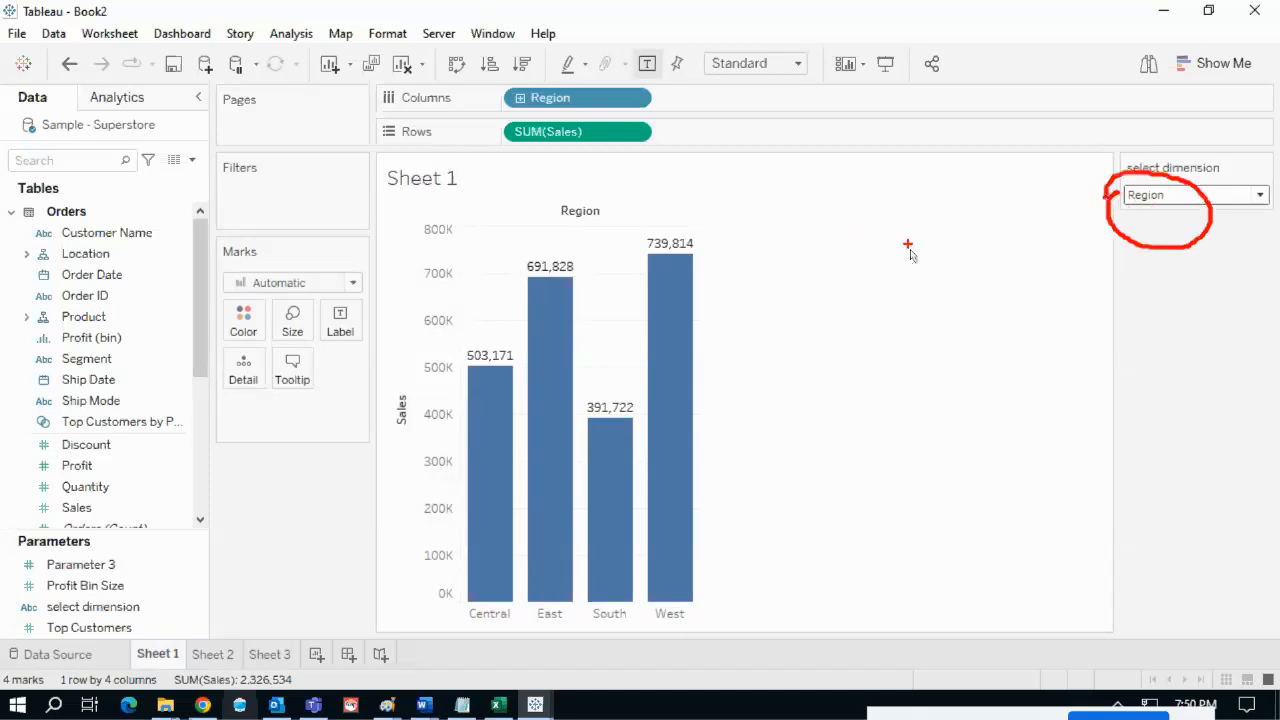
pyautogui.press('Escape')
# - Set select dimension to Category and bring up the parameter's options menu in the Data pane
pyautogui.click(1192, 202)
pyautogui.click(1160, 231)
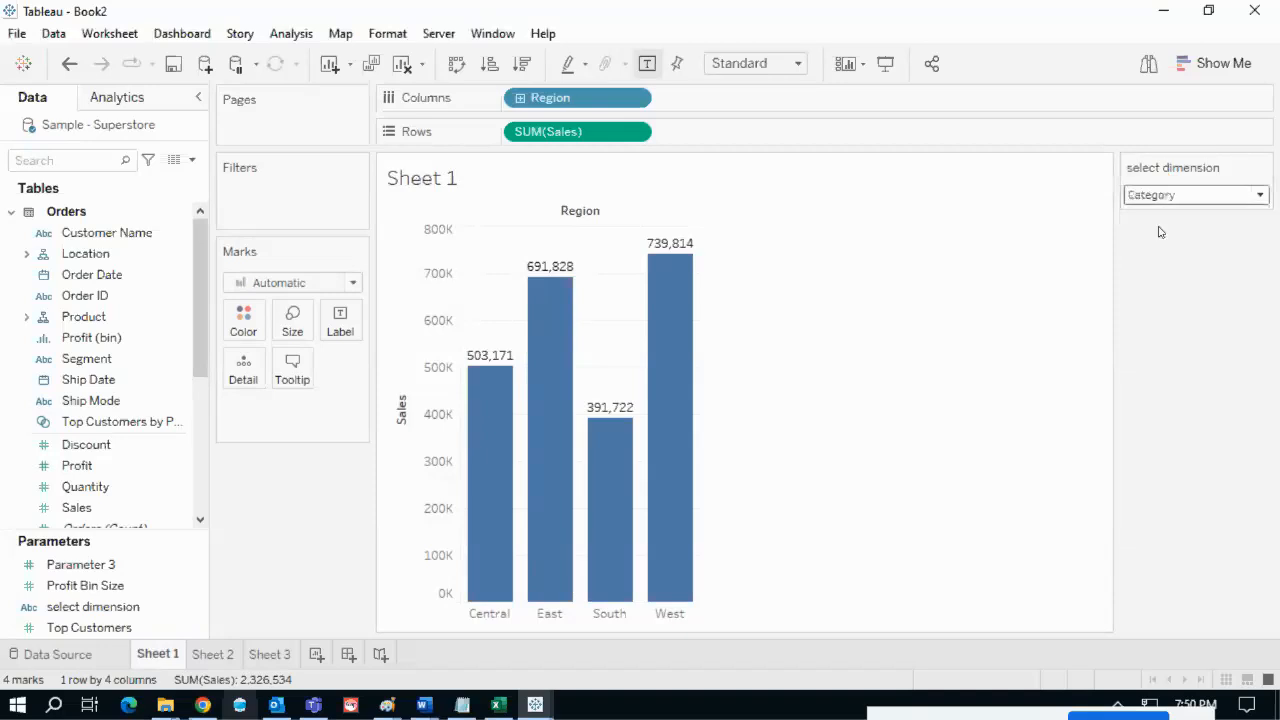
pyautogui.moveTo(1113, 218)
pyautogui.mouseDown()
pyautogui.moveTo(1165, 217)
pyautogui.moveTo(617, 111)
pyautogui.moveTo(662, 104)
pyautogui.mouseUp()
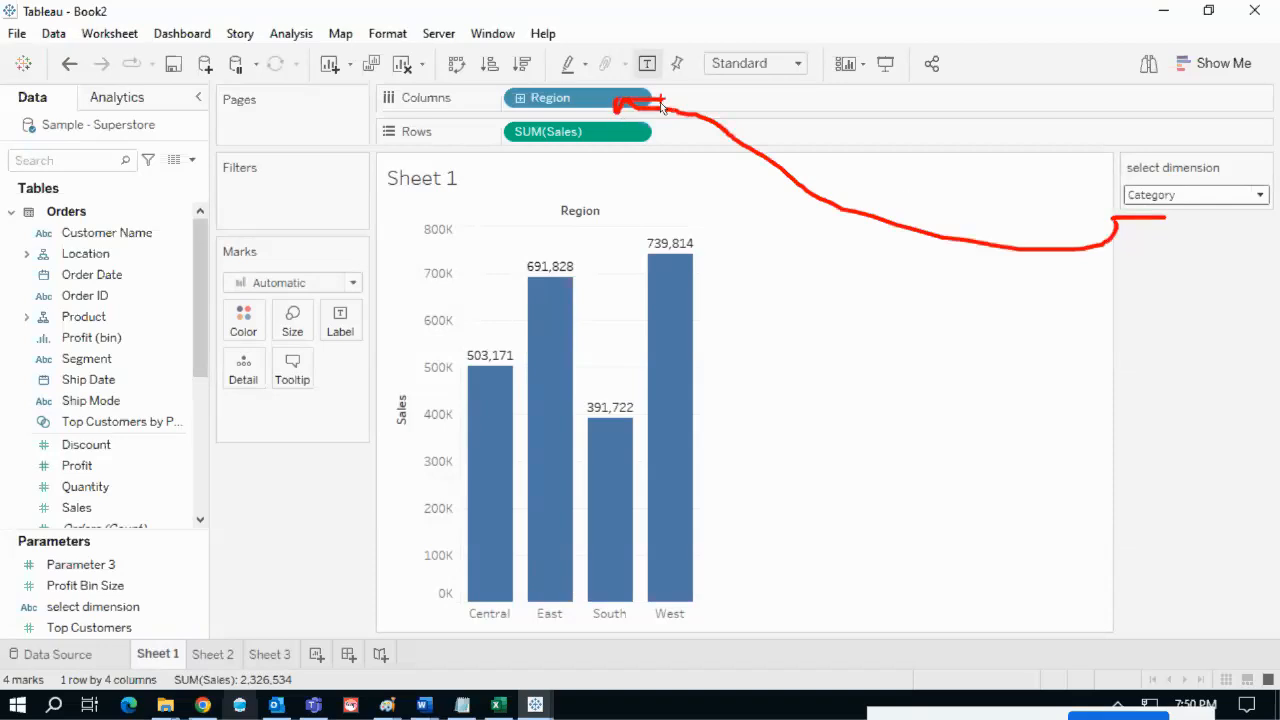
pyautogui.moveTo(1122, 160)
pyautogui.mouseDown()
pyautogui.moveTo(1190, 260)
pyautogui.moveTo(1232, 160)
pyautogui.moveTo(1098, 160)
pyautogui.moveTo(1097, 177)
pyautogui.mouseUp()
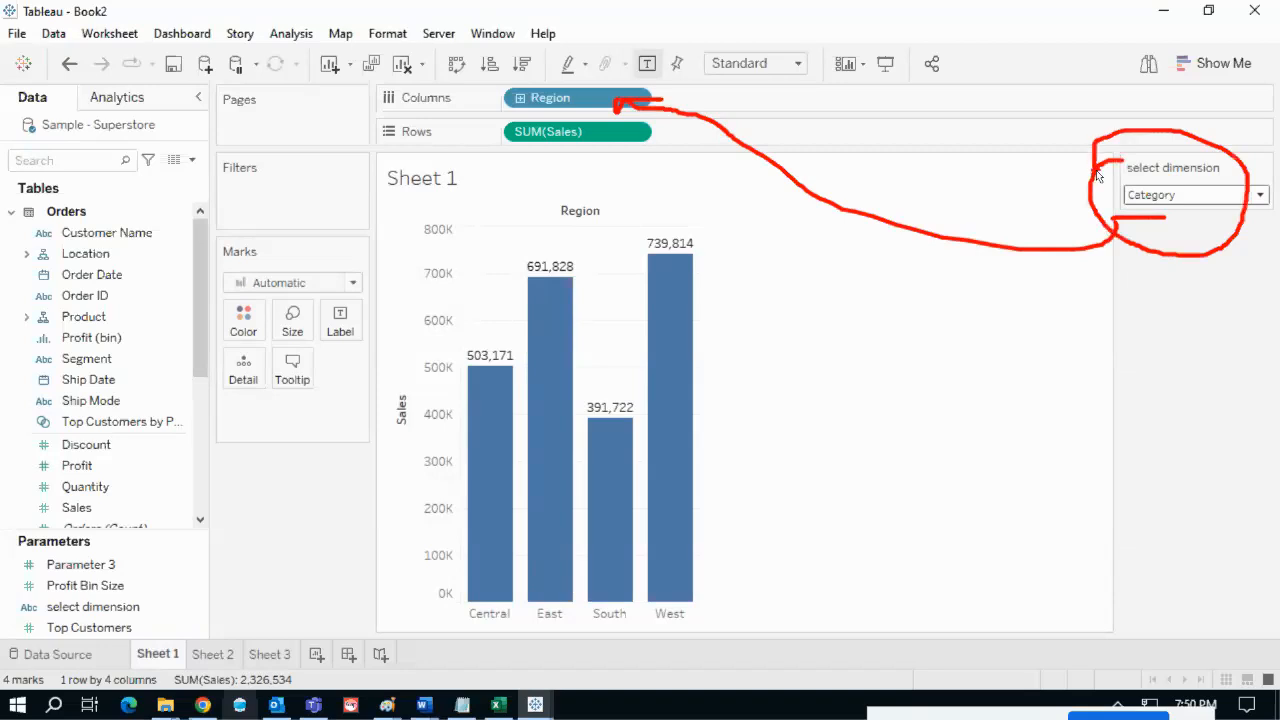
pyautogui.press('Escape')
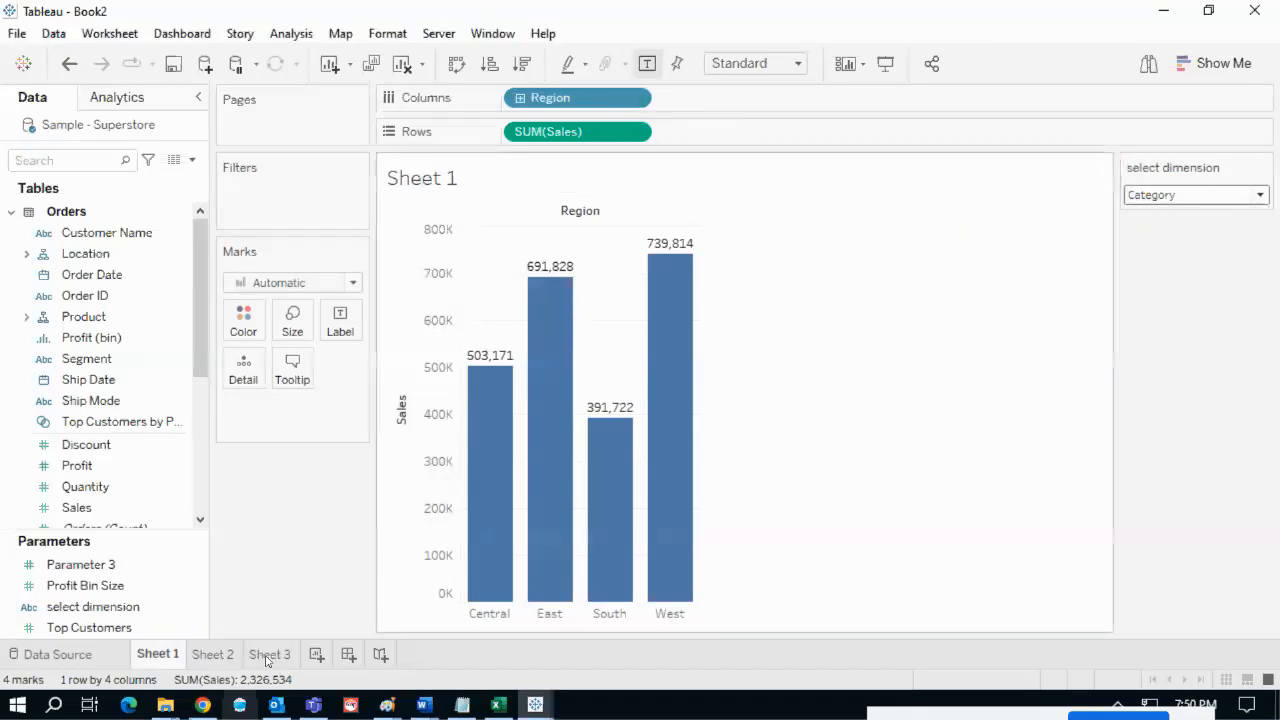
pyautogui.click(187, 608)
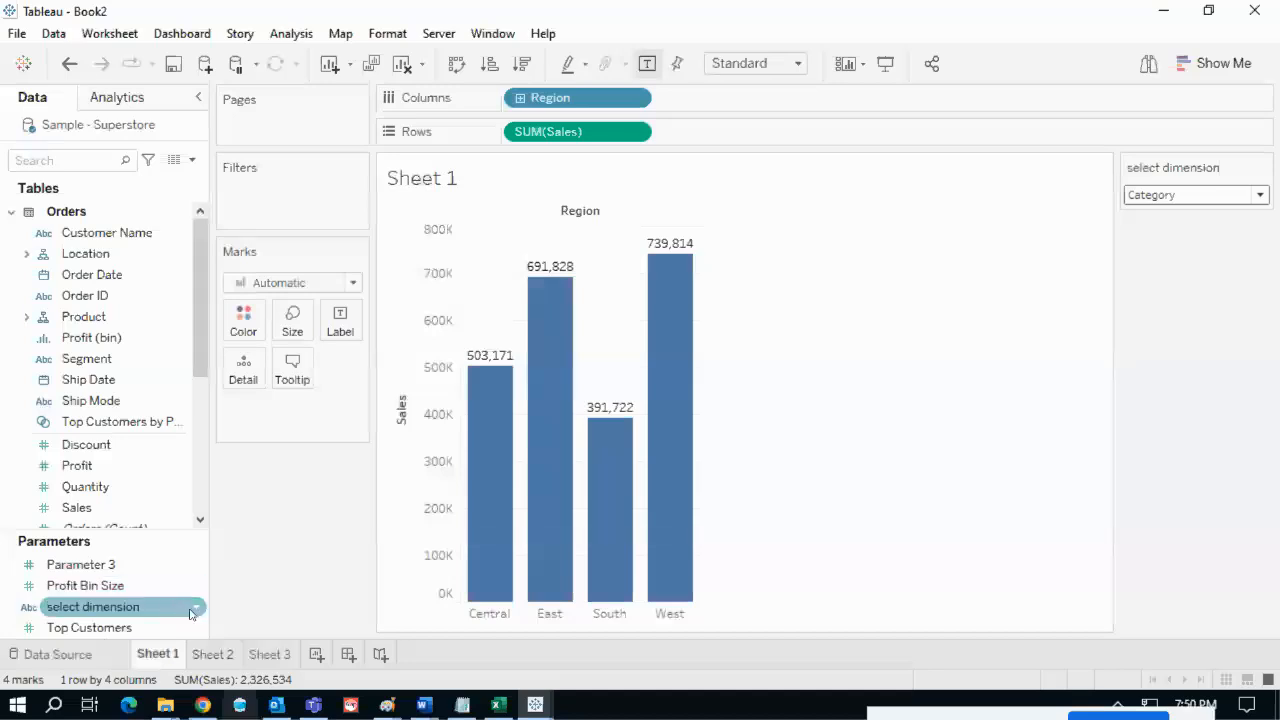
pyautogui.click(198, 610)
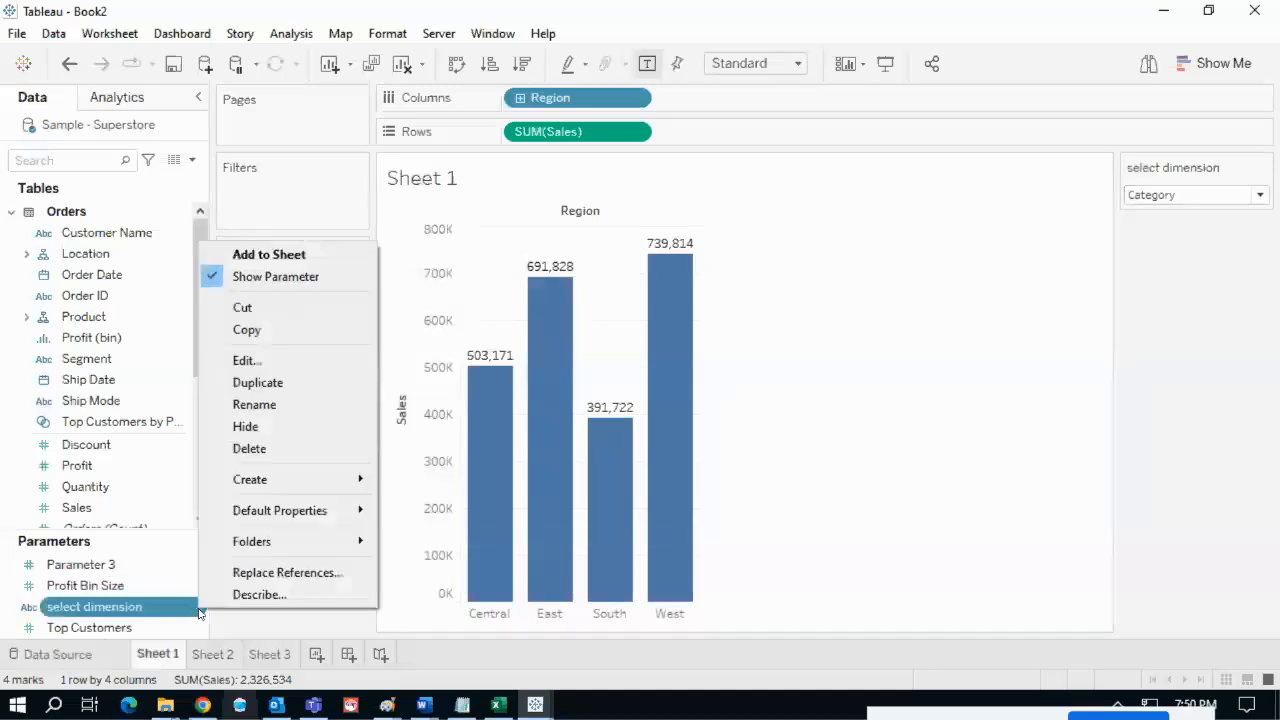
# - Create a new calculated field named 'select dimension cf' from the parameter
pyautogui.moveTo(275, 486)
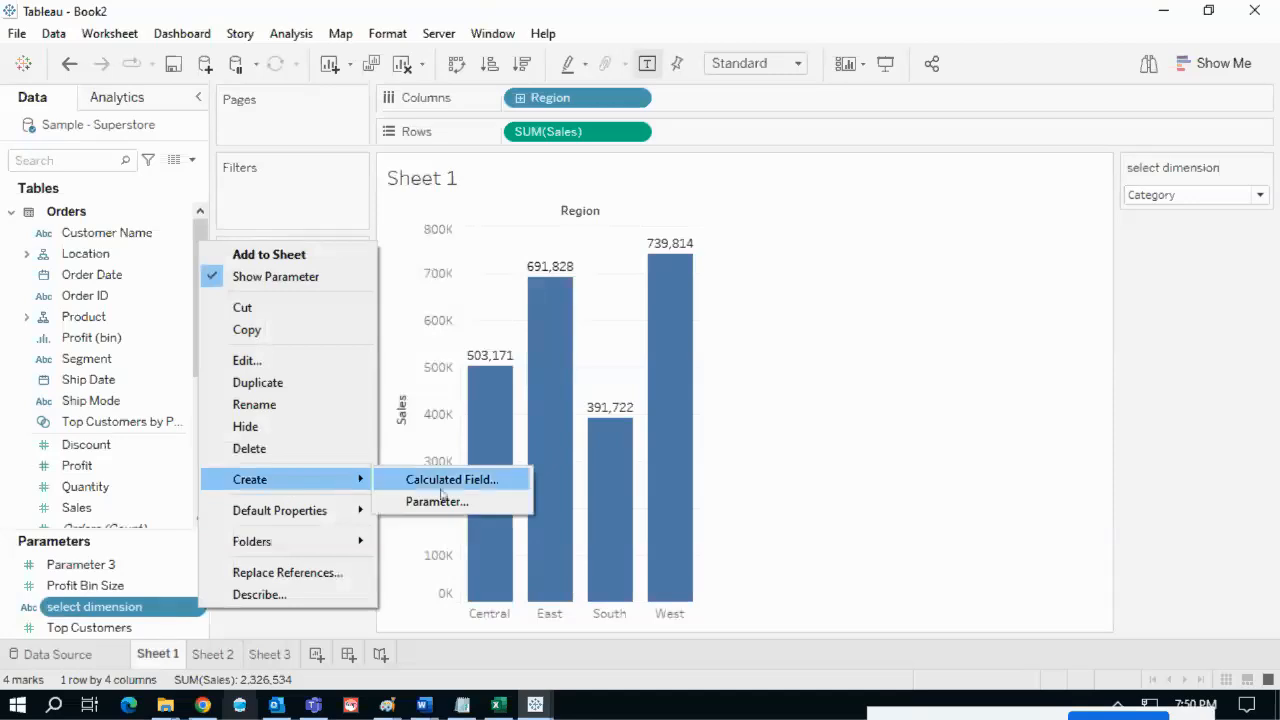
pyautogui.click(474, 486)
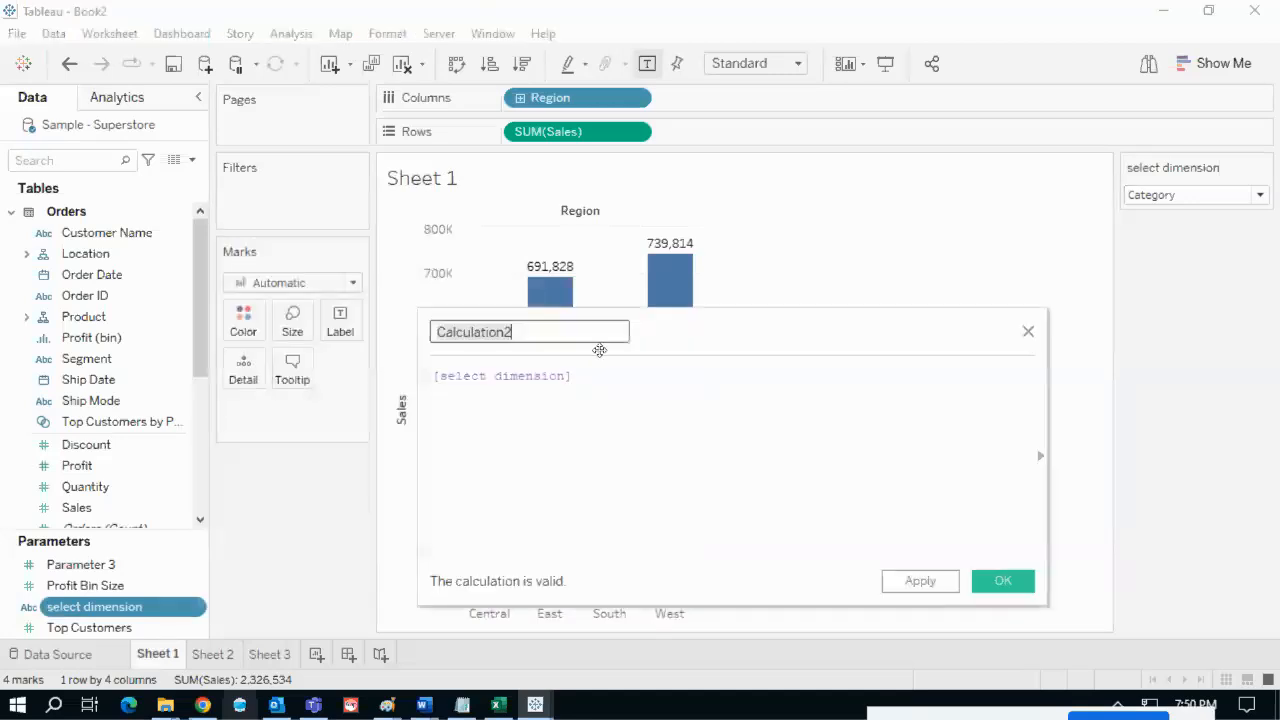
pyautogui.write('select dimensio')
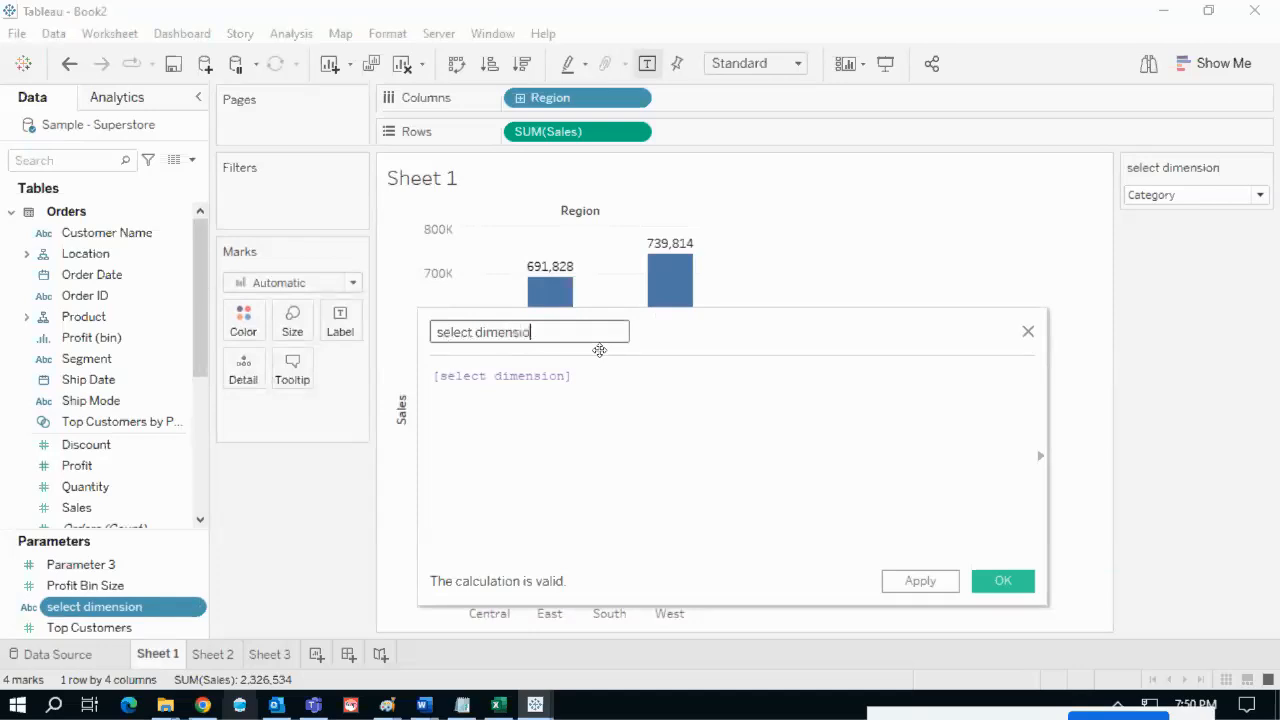
# - Write the formula skeleton CASE [select dimension] with a closing END line
pyautogui.click(437, 378)
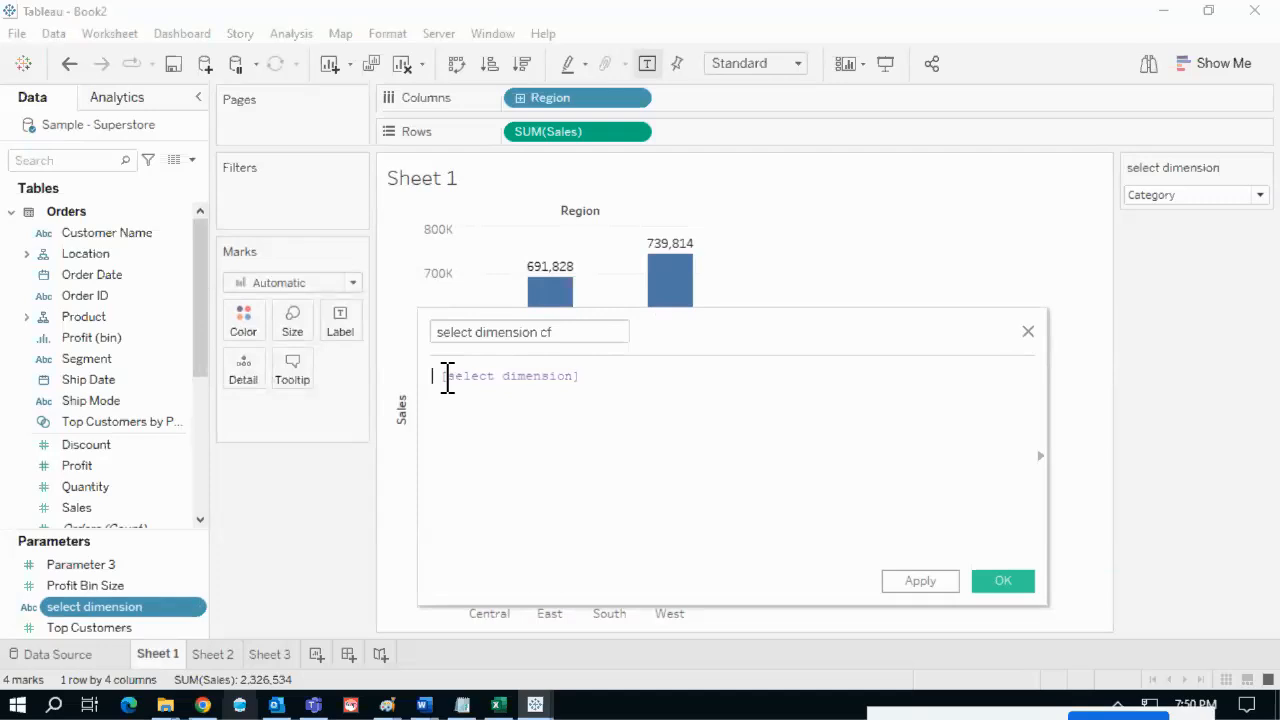
pyautogui.write('case')
pyautogui.press('Return')
pyautogui.press('BackSpace')
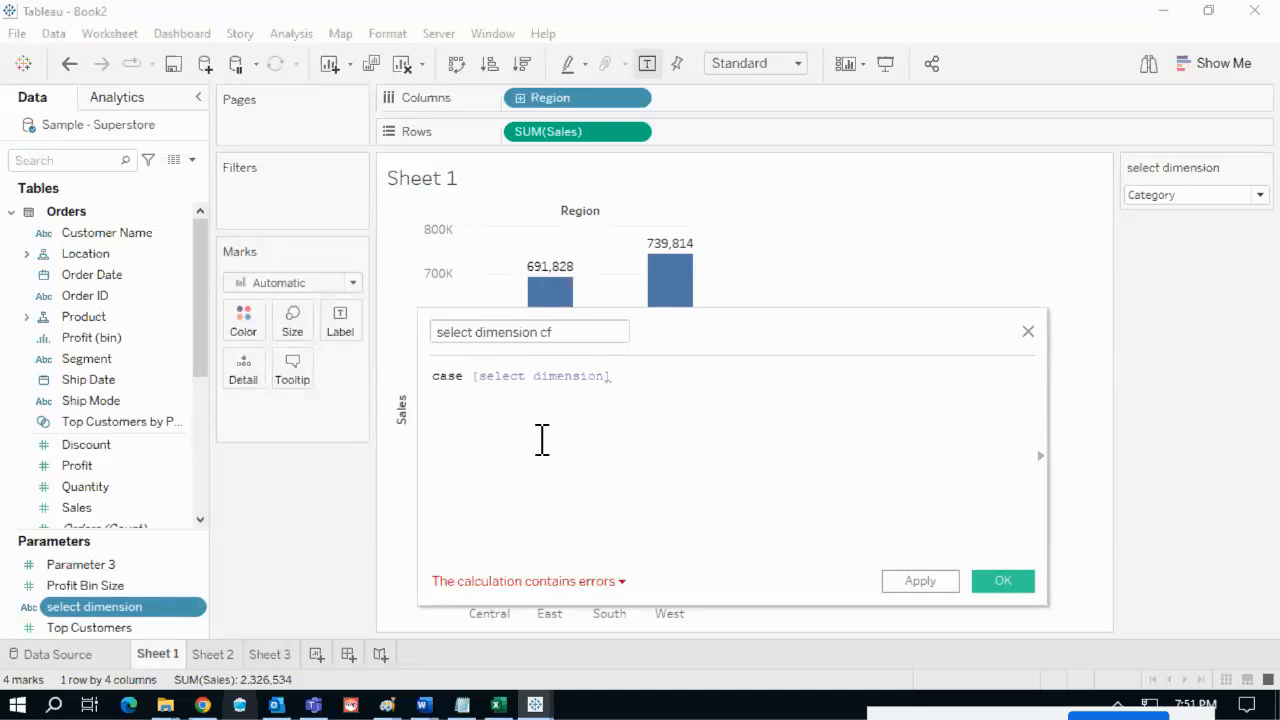
pyautogui.press('BackSpace')
pyautogui.press('Return')
pyautogui.click(720, 380)
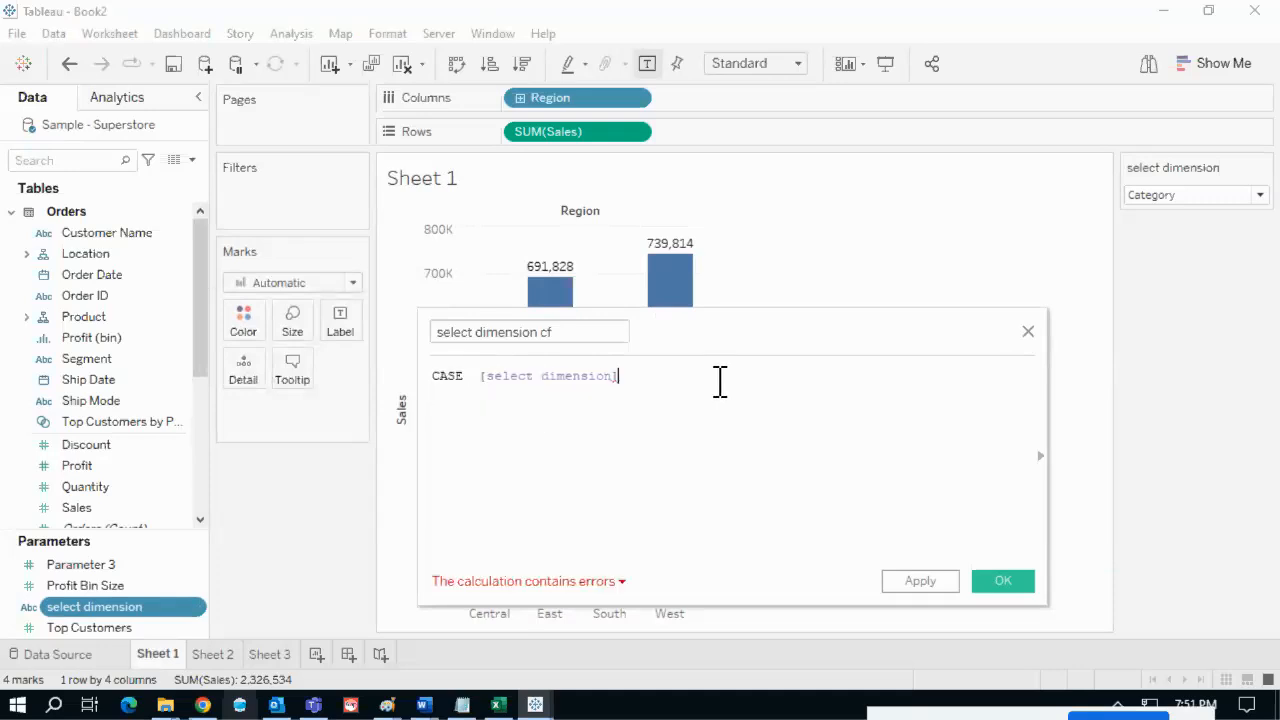
pyautogui.press('Return')
pyautogui.press('Return')
pyautogui.write('END')
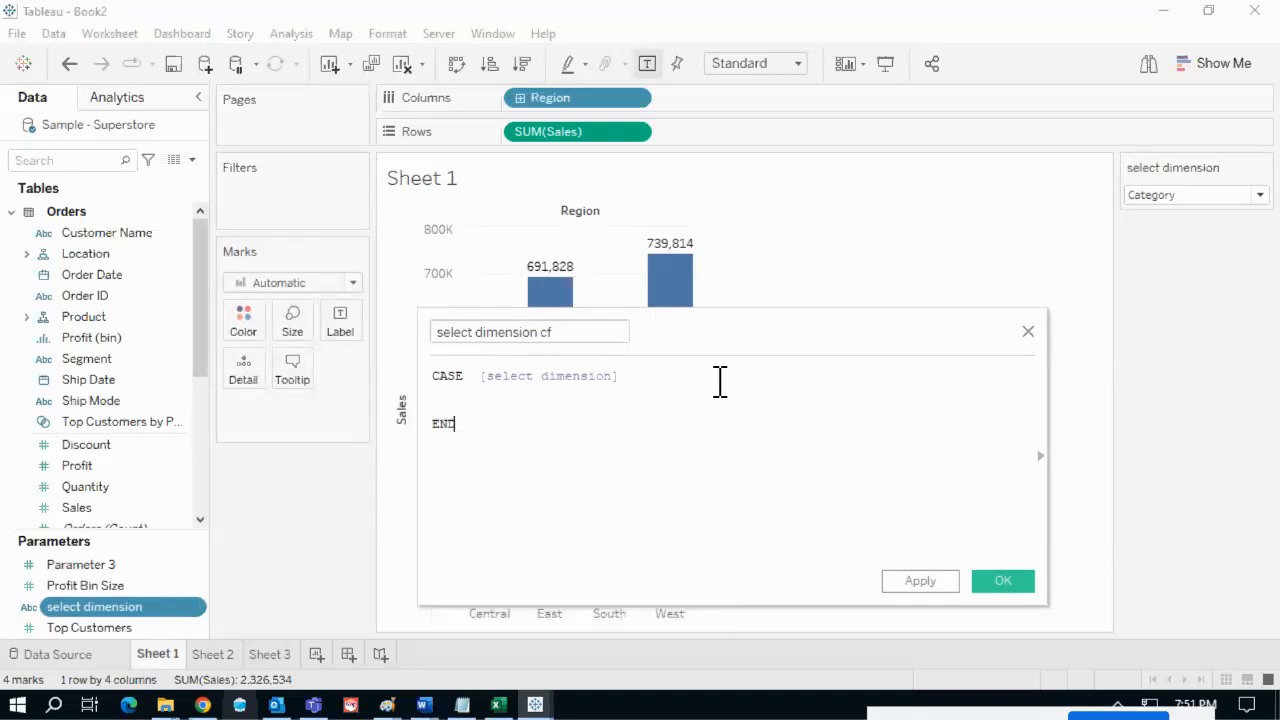
# - Point out the CASE and END keywords and the [select dimension] reference in the formula
pyautogui.moveTo(468, 377); pyautogui.dragTo(434, 423)
pyautogui.click(466, 432)
pyautogui.click(501, 431)
pyautogui.click(443, 398)
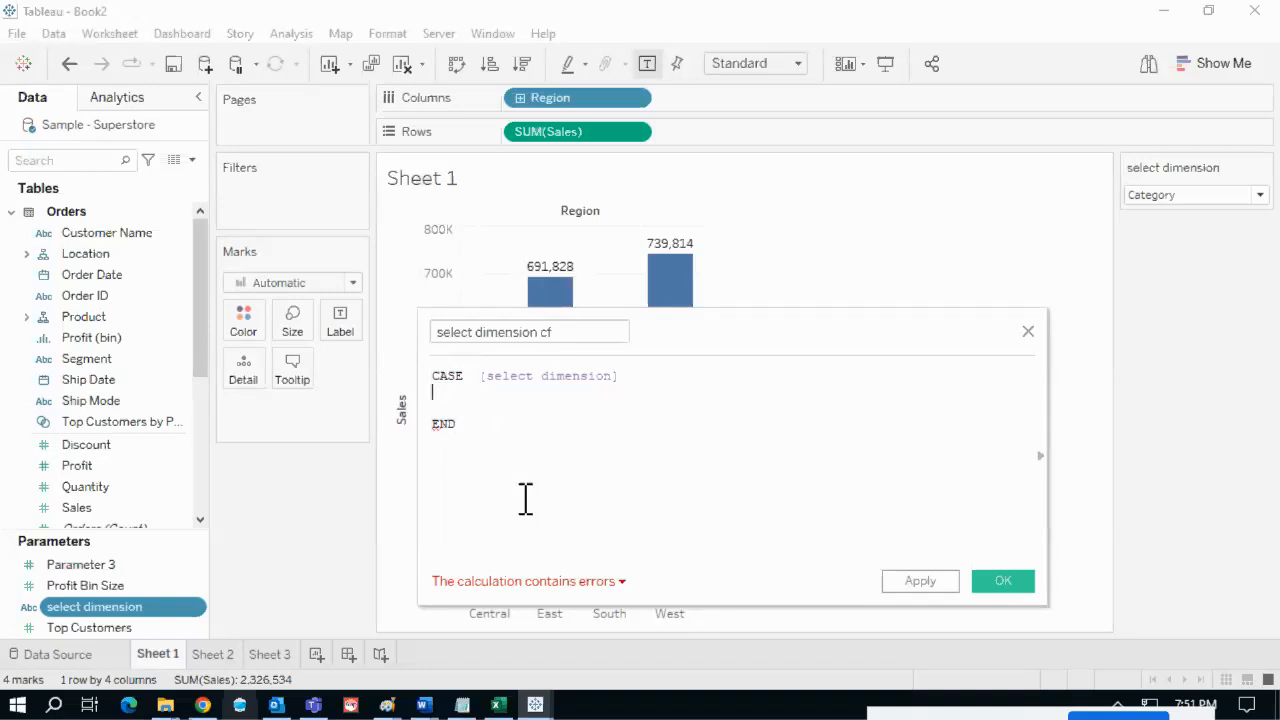
pyautogui.doubleClick(556, 377)
pyautogui.click(474, 398)
# - Add the branch WHEN 'Region' THEN [Region], dragging Region in from the data pane
pyautogui.write('WHEN ')
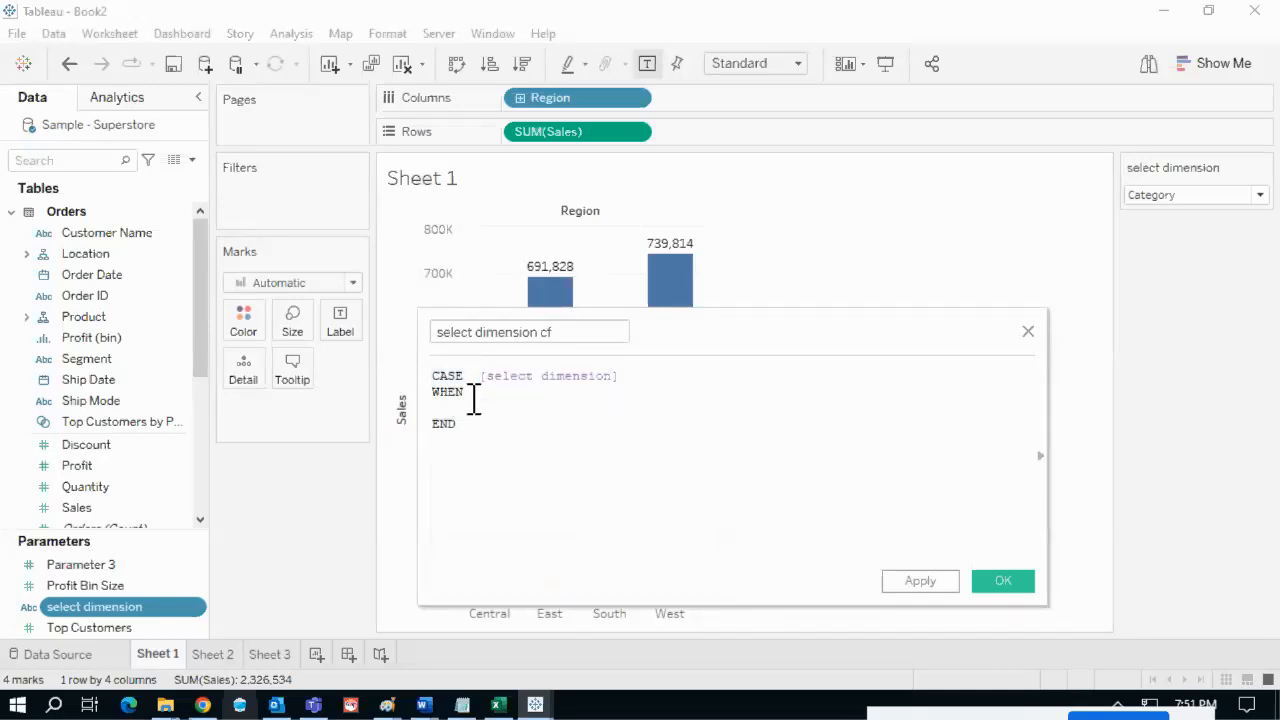
pyautogui.write("'Region' THEN regi")
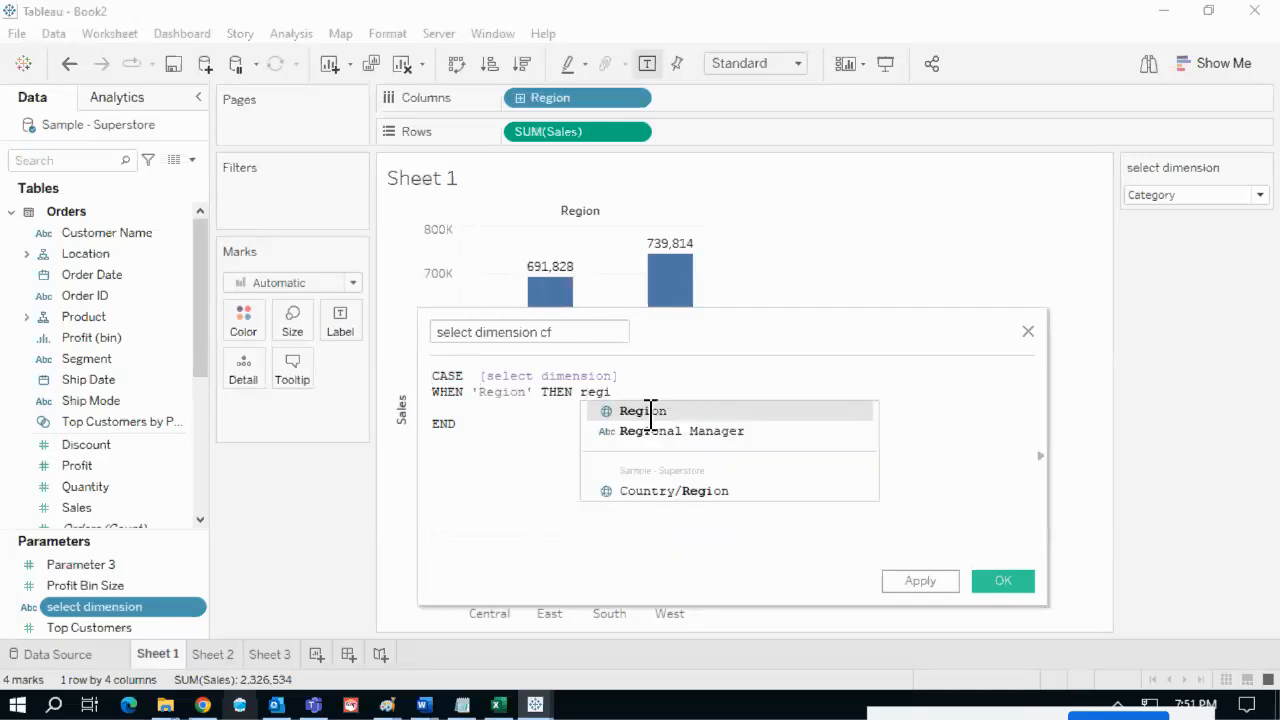
pyautogui.press('Return')
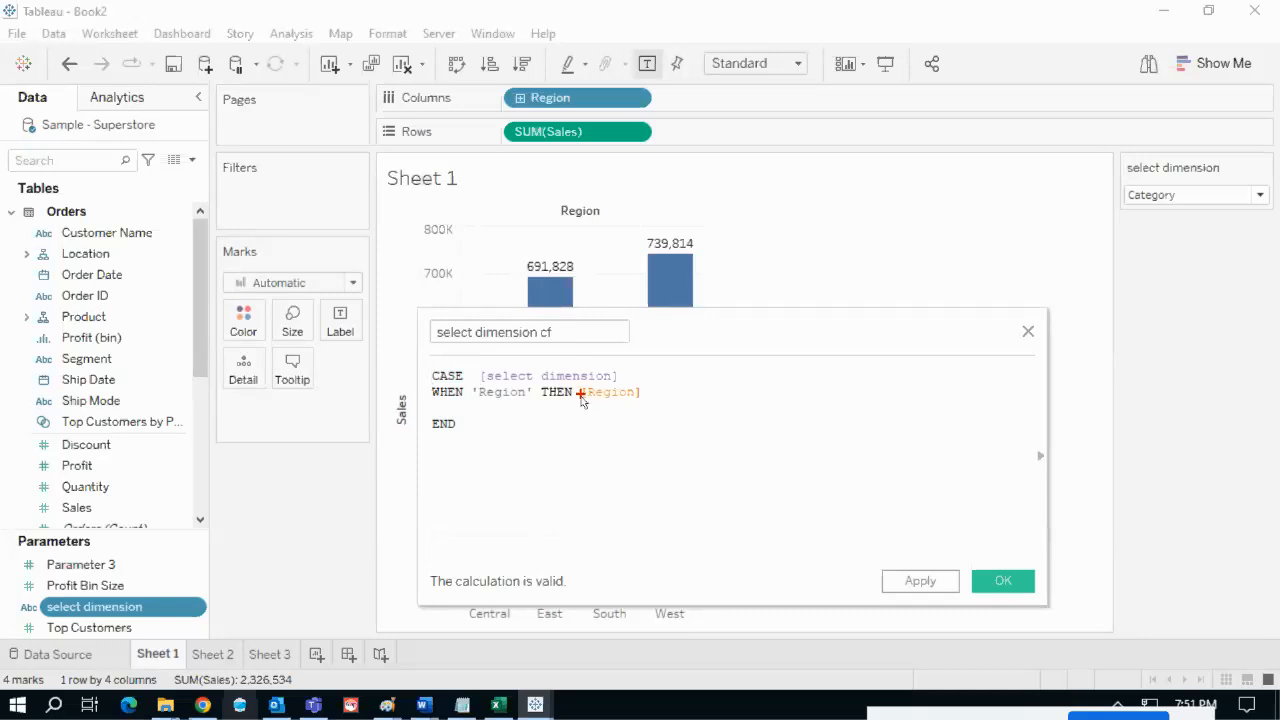
pyautogui.moveTo(582, 401)
pyautogui.mouseDown()
pyautogui.moveTo(677, 390)
pyautogui.moveTo(575, 378)
pyautogui.moveTo(585, 405)
pyautogui.moveTo(620, 396)
pyautogui.mouseUp()
pyautogui.press('Escape')
pyautogui.click(105, 167)
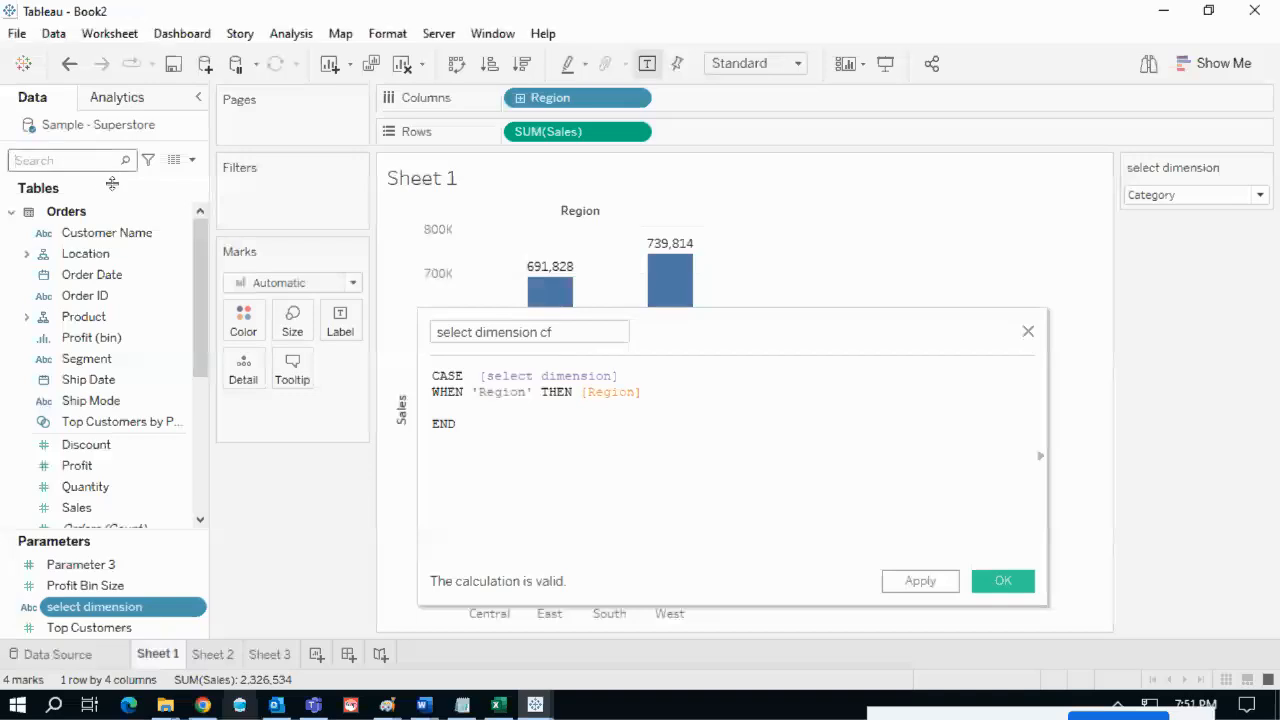
pyautogui.write('reg')
pyautogui.moveTo(100, 275); pyautogui.dragTo(615, 415)
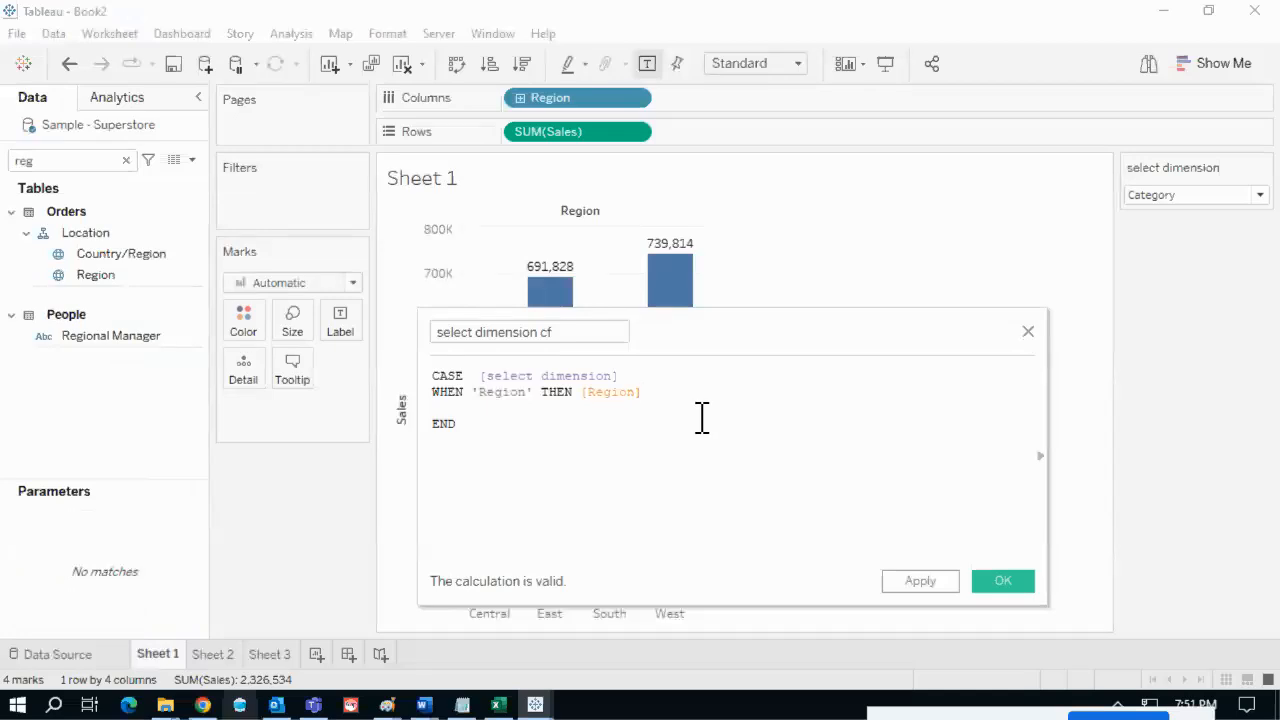
pyautogui.moveTo(654, 394); pyautogui.dragTo(583, 394)
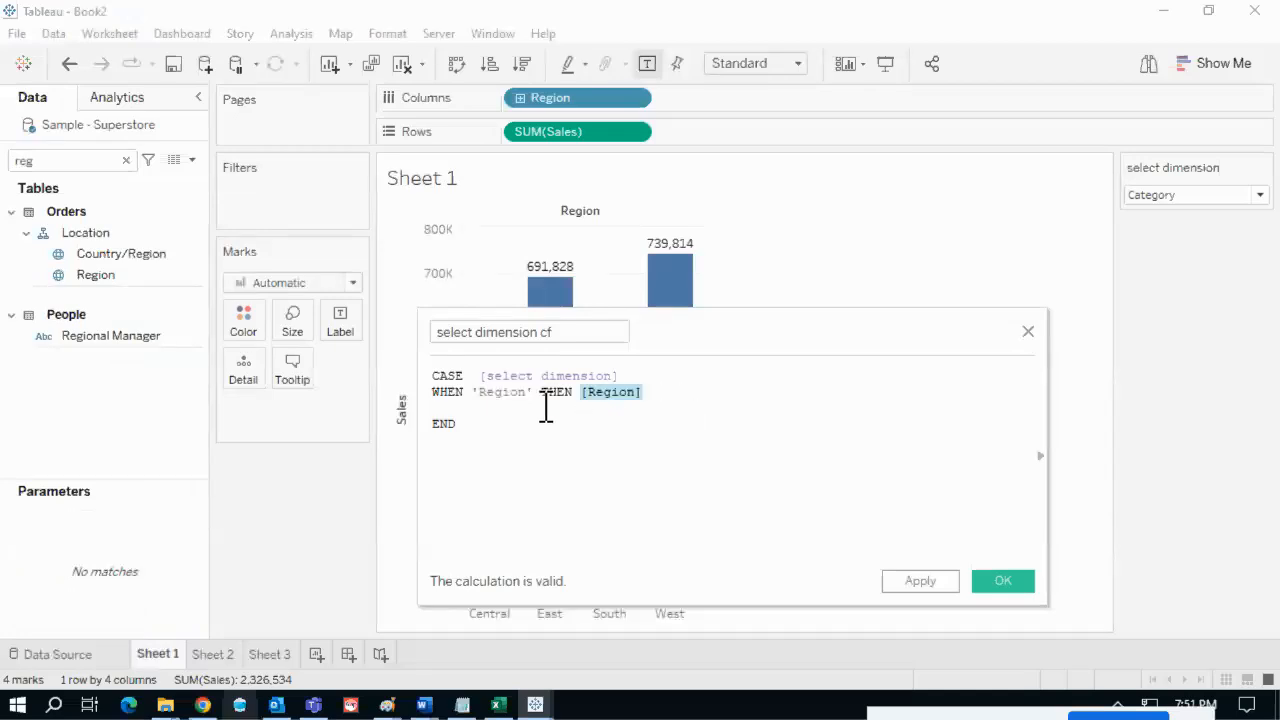
pyautogui.click(545, 407)
# - Add WHEN 'Category' THEN [Category] and start WHEN 'Sub-cat' THEN [Sub-Category] before END
pyautogui.write('WHEN ')
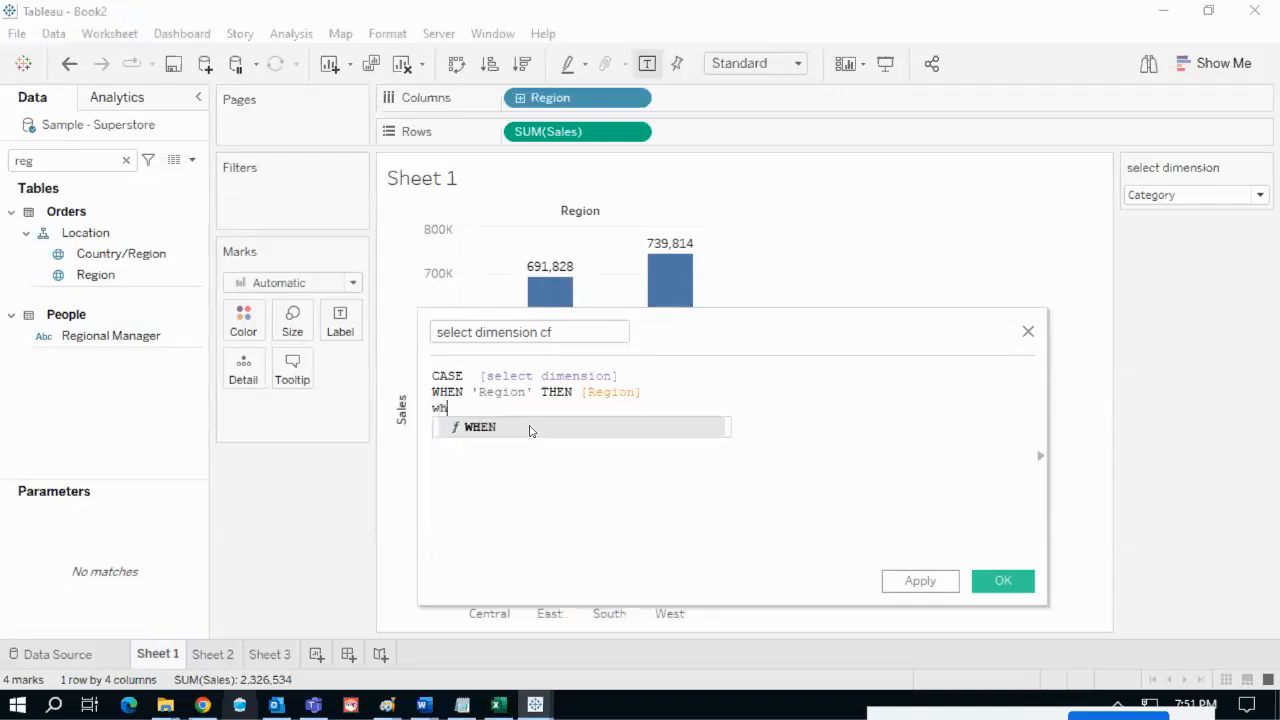
pyautogui.write("'")
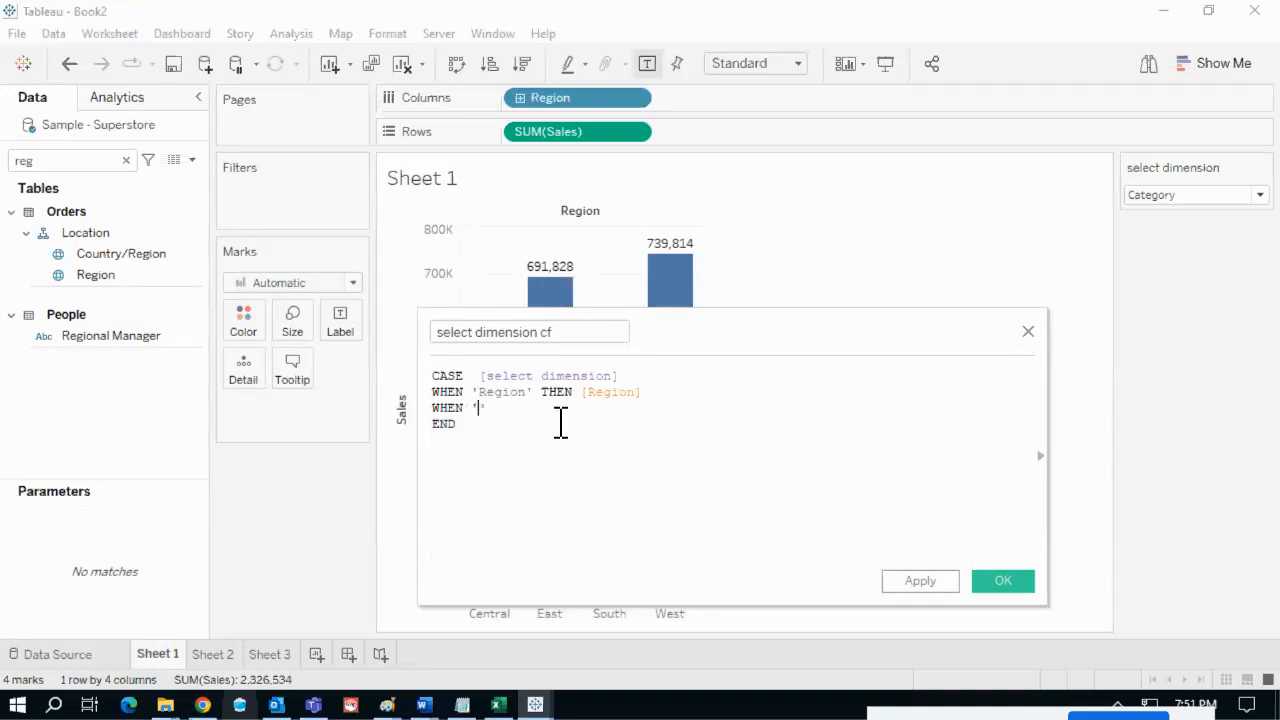
pyautogui.write("Category' th")
pyautogui.press('Return')
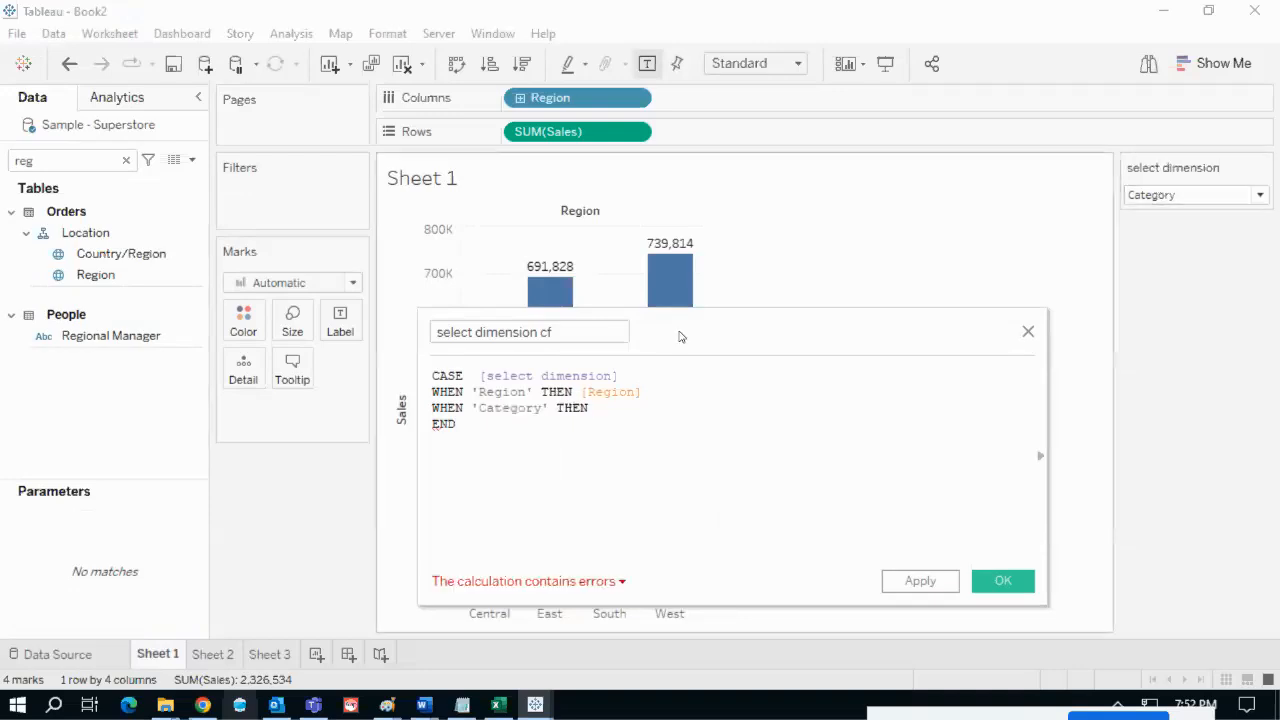
pyautogui.write('categ')
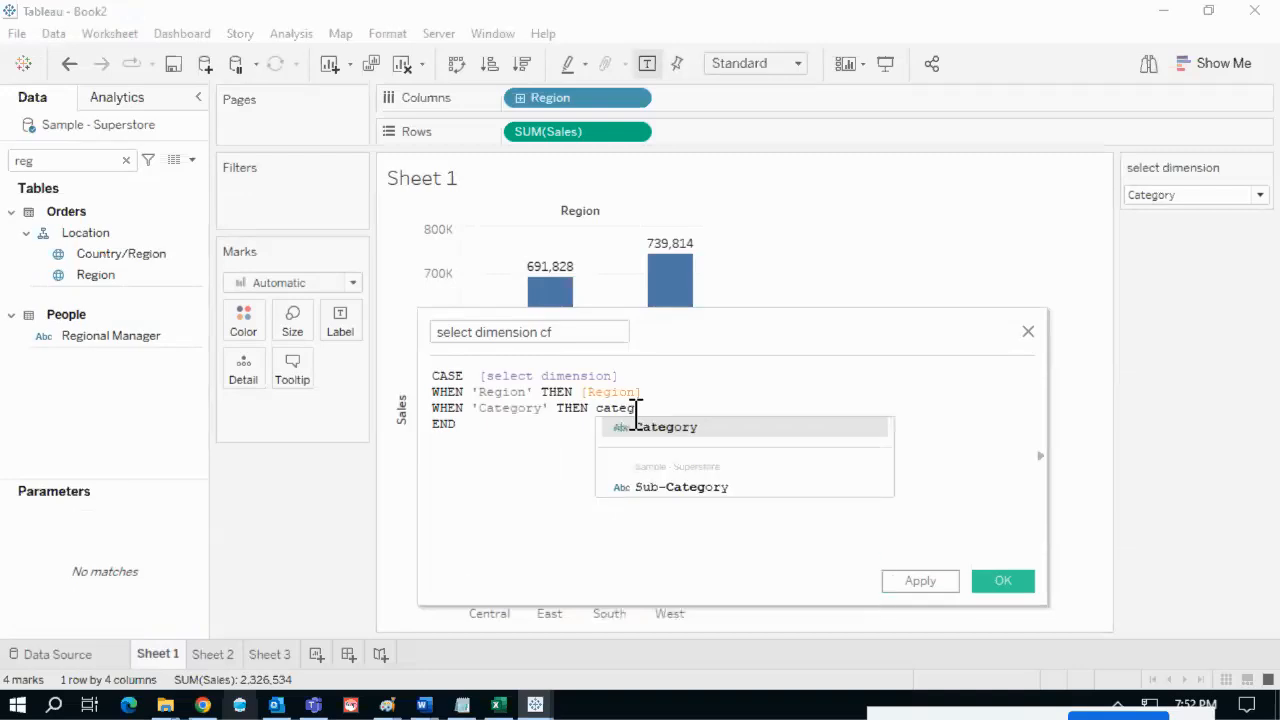
pyautogui.press('Return')
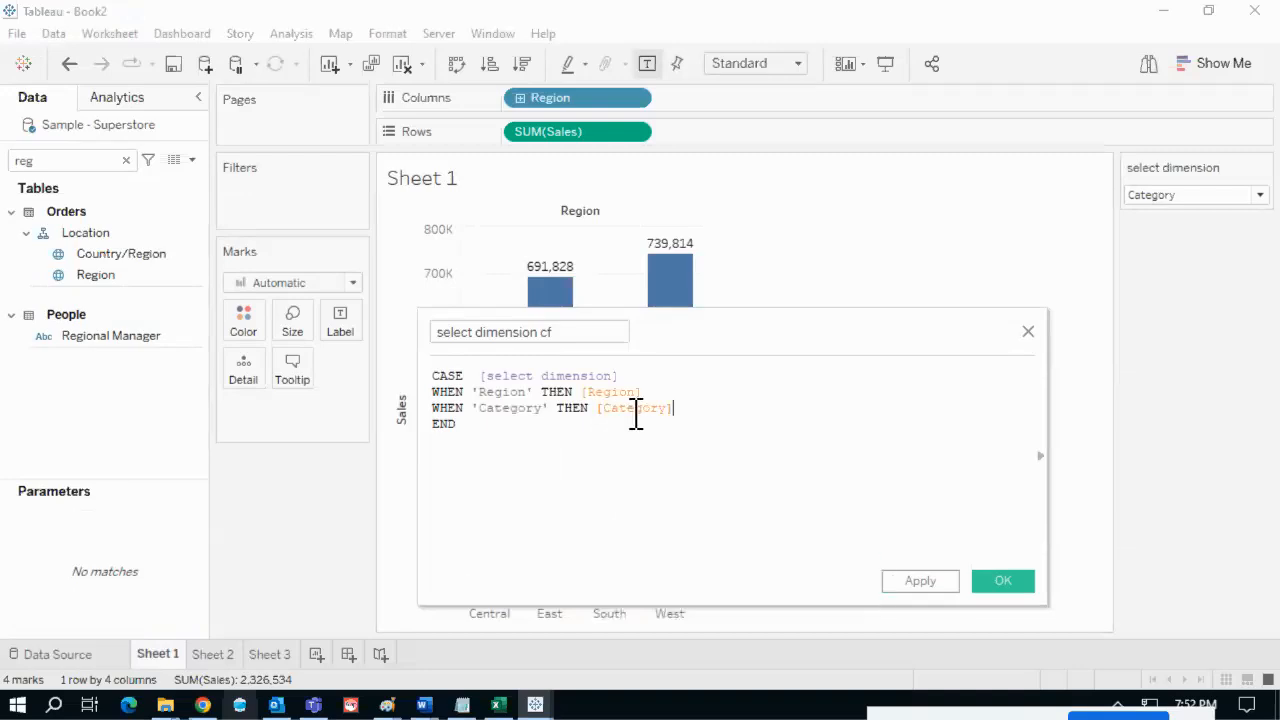
pyautogui.press('Return')
pyautogui.write("WHEN '")
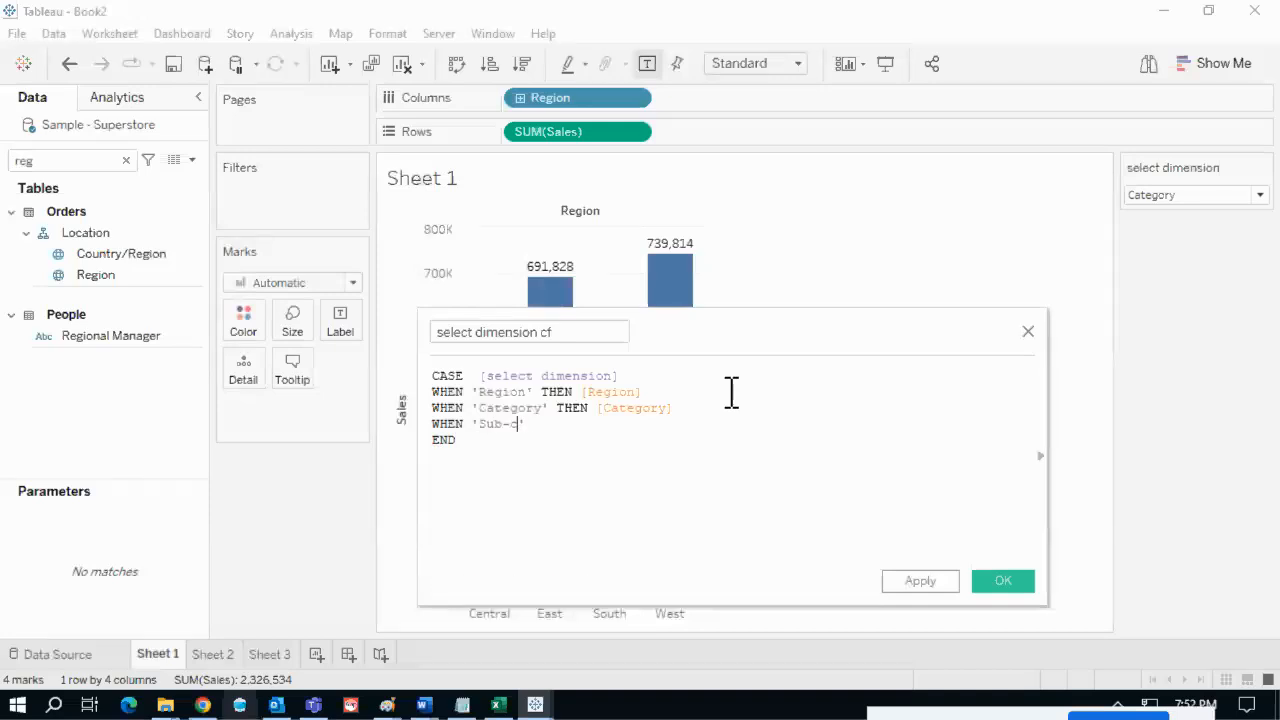
pyautogui.write("'Sub-cat THEN sub")
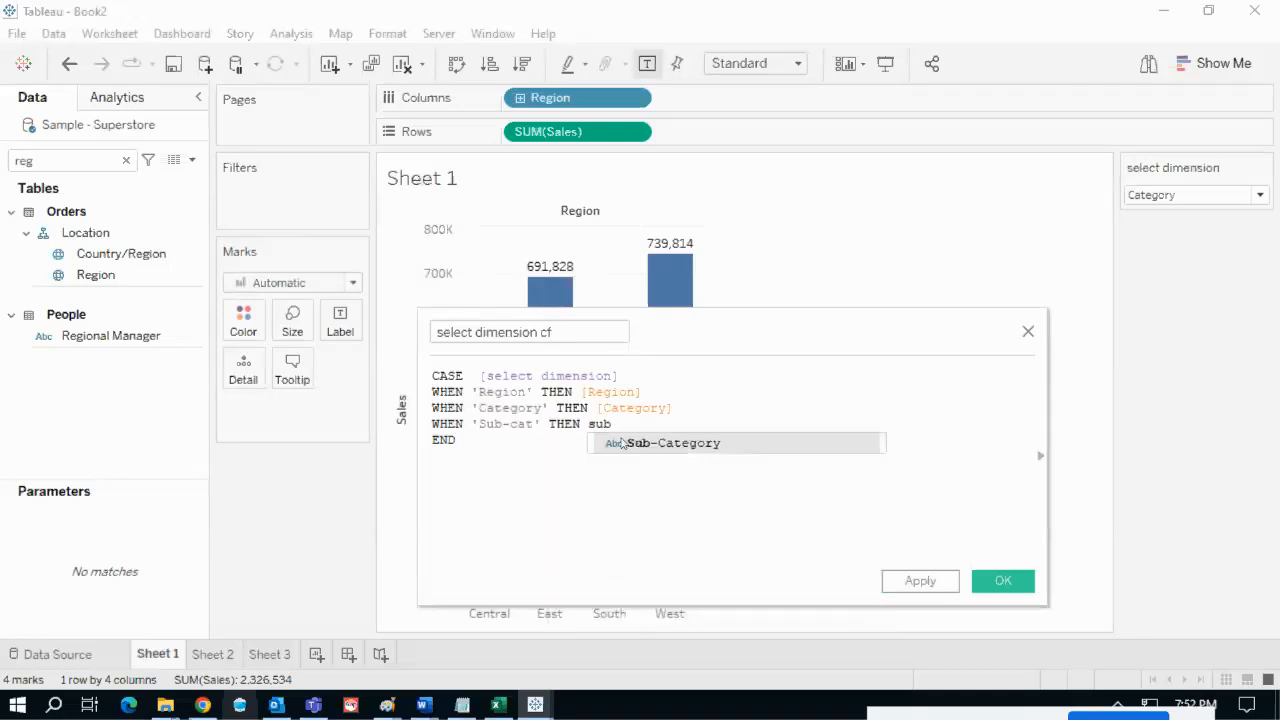
pyautogui.click(622, 442)
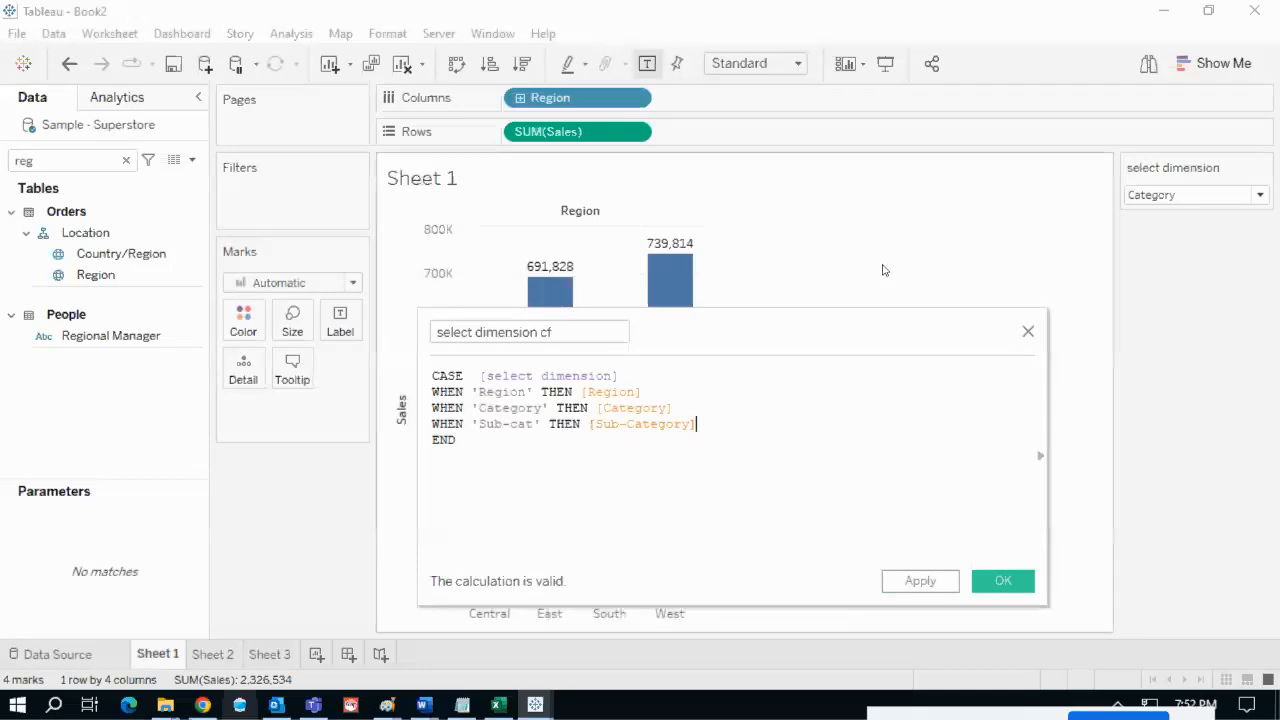
pyautogui.moveTo(1140, 201); pyautogui.dragTo(683, 411)
pyautogui.moveTo(474, 411)
pyautogui.mouseDown()
pyautogui.moveTo(528, 425)
pyautogui.moveTo(668, 420)
pyautogui.mouseUp()
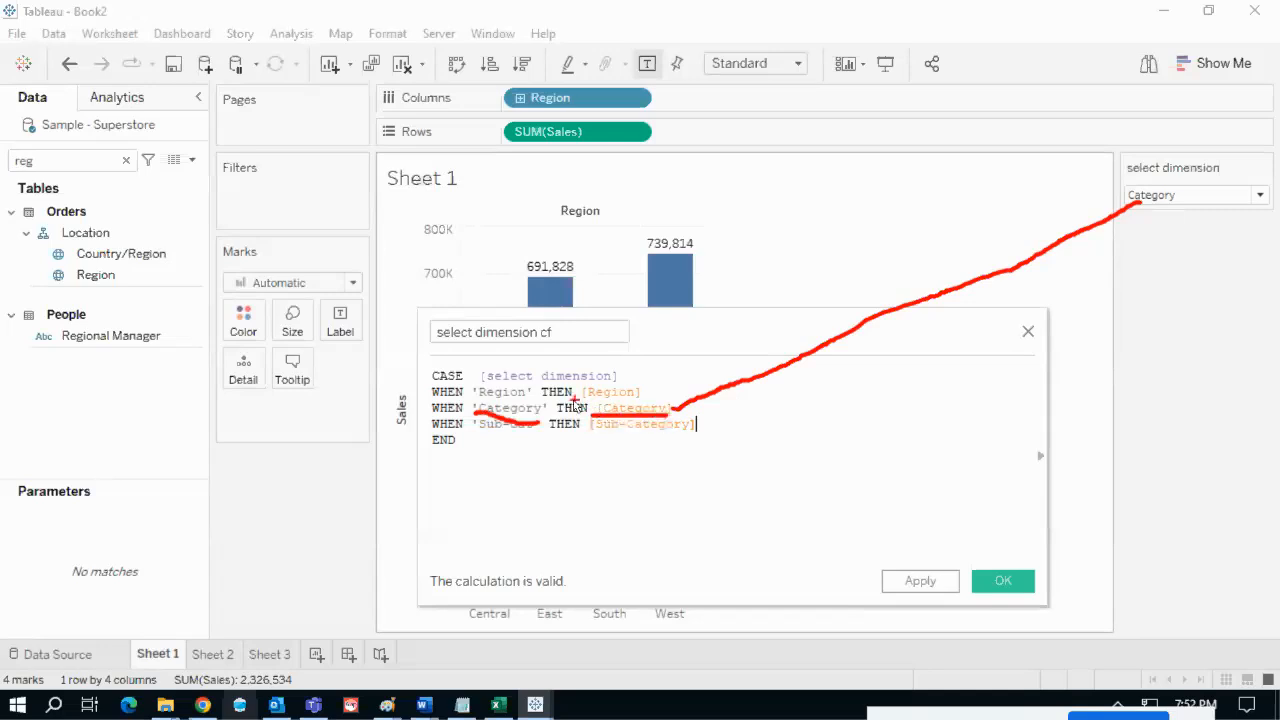
pyautogui.moveTo(570, 401); pyautogui.dragTo(593, 402)
pyautogui.press('e')
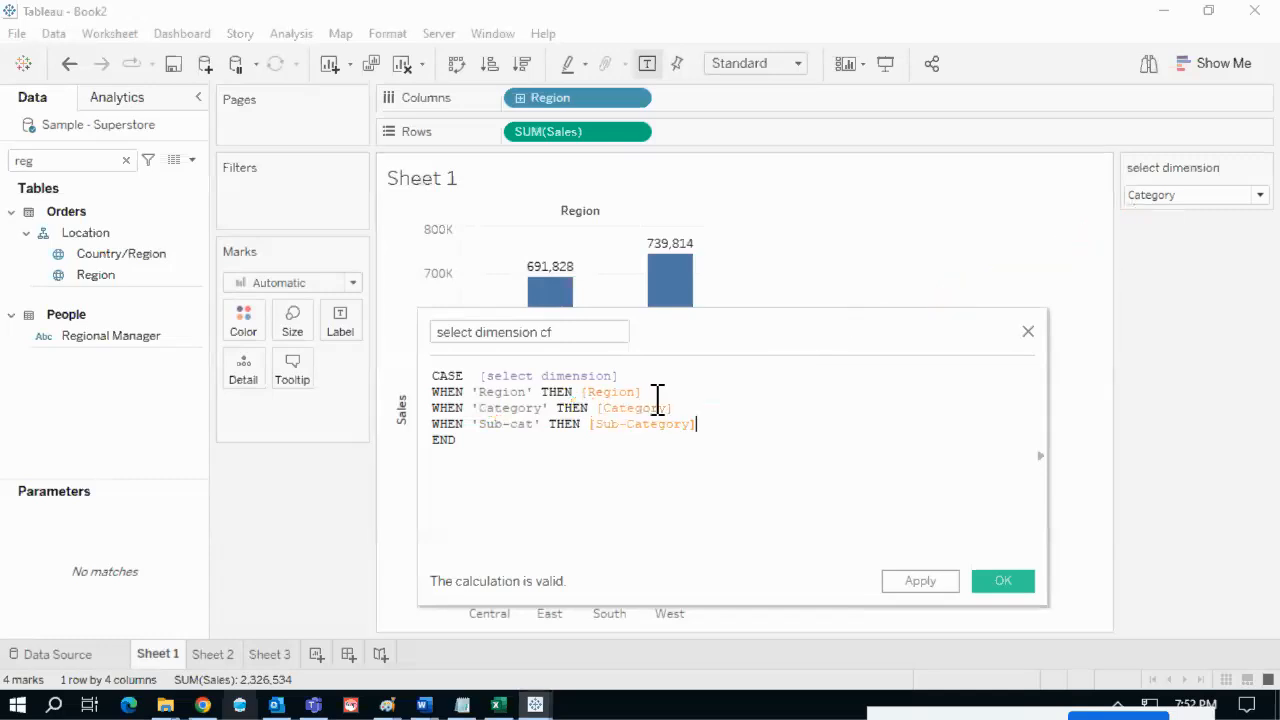
pyautogui.moveTo(488, 309)
pyautogui.mouseDown()
pyautogui.moveTo(412, 318)
pyautogui.moveTo(578, 360)
pyautogui.moveTo(507, 314)
pyautogui.moveTo(500, 98)
pyautogui.moveTo(487, 100)
pyautogui.mouseUp()
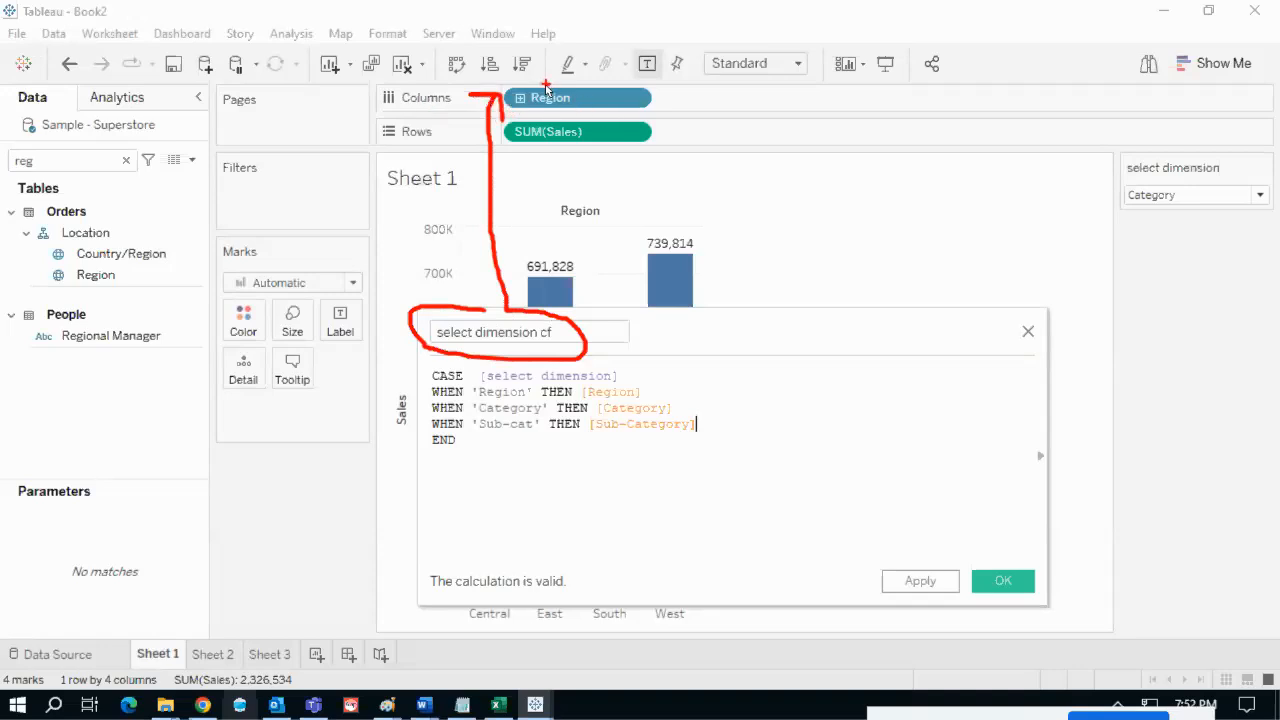
pyautogui.moveTo(546, 84)
pyautogui.mouseDown()
pyautogui.moveTo(512, 110)
pyautogui.moveTo(572, 83)
pyautogui.moveTo(546, 88)
pyautogui.mouseUp()
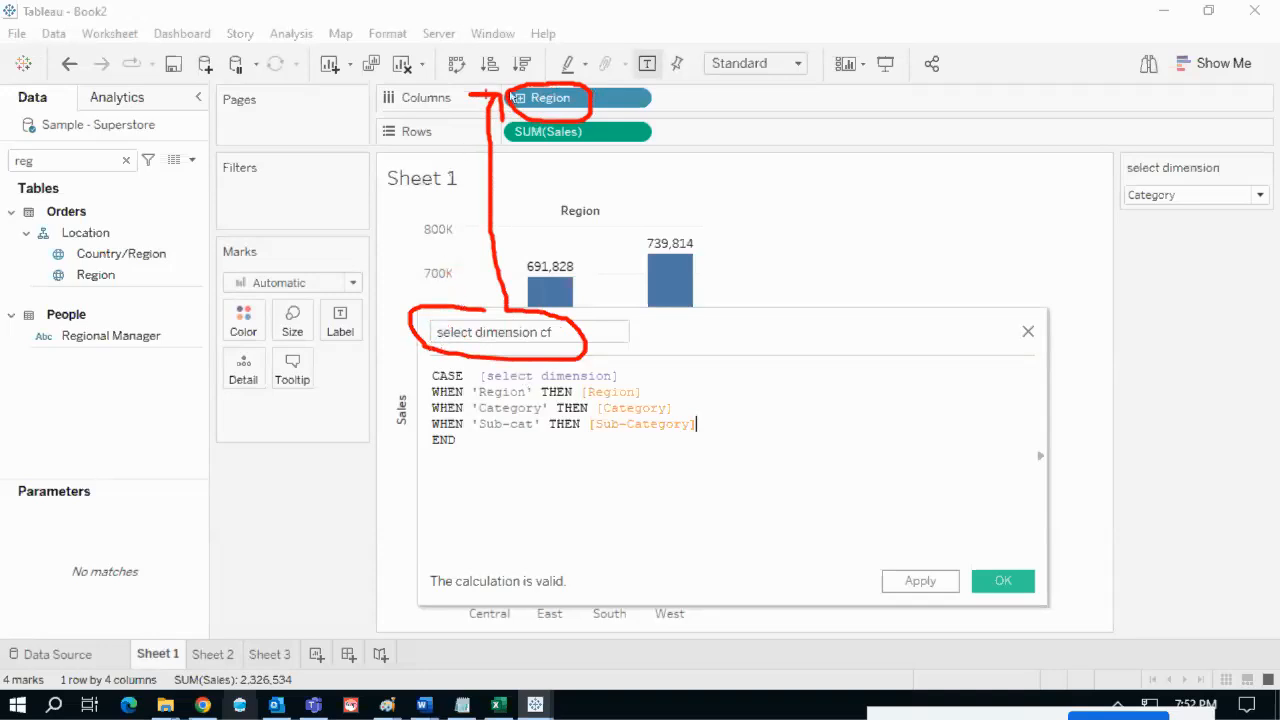
# - Save the select dimension cf CASE calculation for Region, Category and Sub-cat, then select the Data pane search text
pyautogui.moveTo(1137, 200)
pyautogui.mouseDown()
pyautogui.moveTo(922, 254)
pyautogui.moveTo(630, 366)
pyautogui.moveTo(650, 391)
pyautogui.moveTo(677, 366)
pyautogui.mouseUp()
pyautogui.moveTo(700, 420); pyautogui.dragTo(755, 414)
pyautogui.press('Escape')
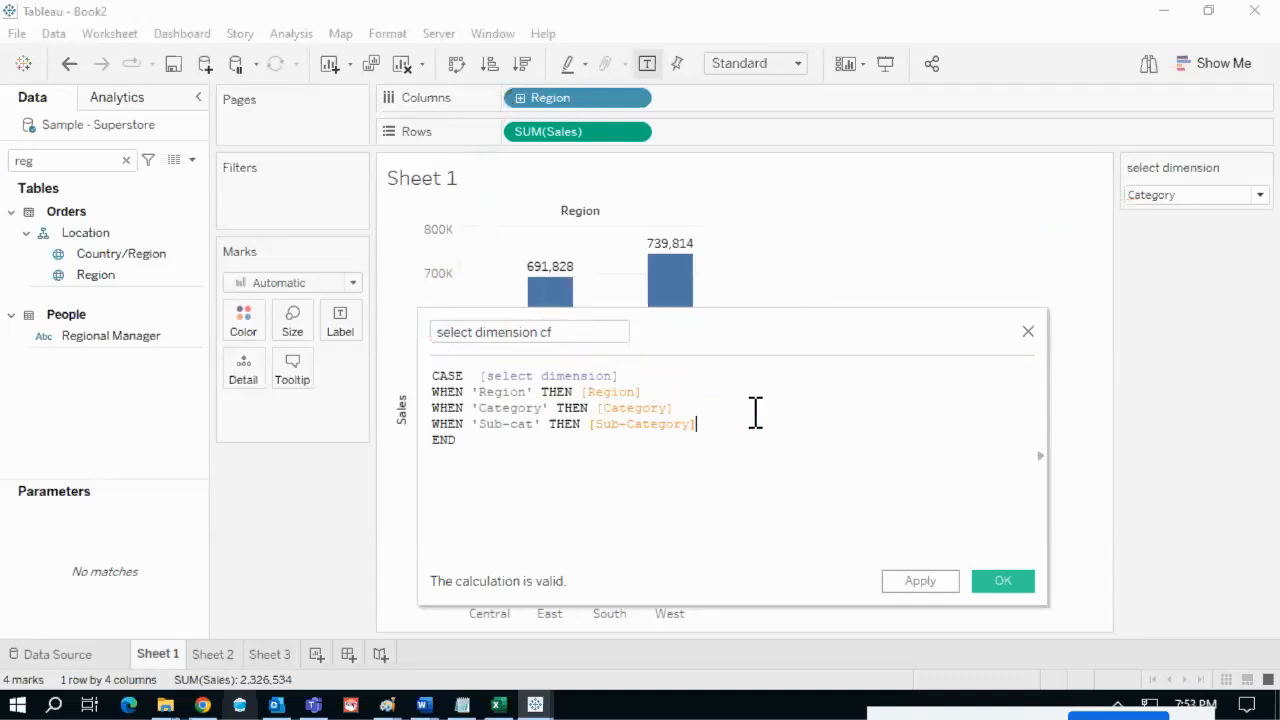
pyautogui.click(1001, 580)
pyautogui.click(80, 162)
# - Search 'cf', put select dimension cf on Columns in place of Region, and set the parameter to Sub-cat
pyautogui.write('cf')
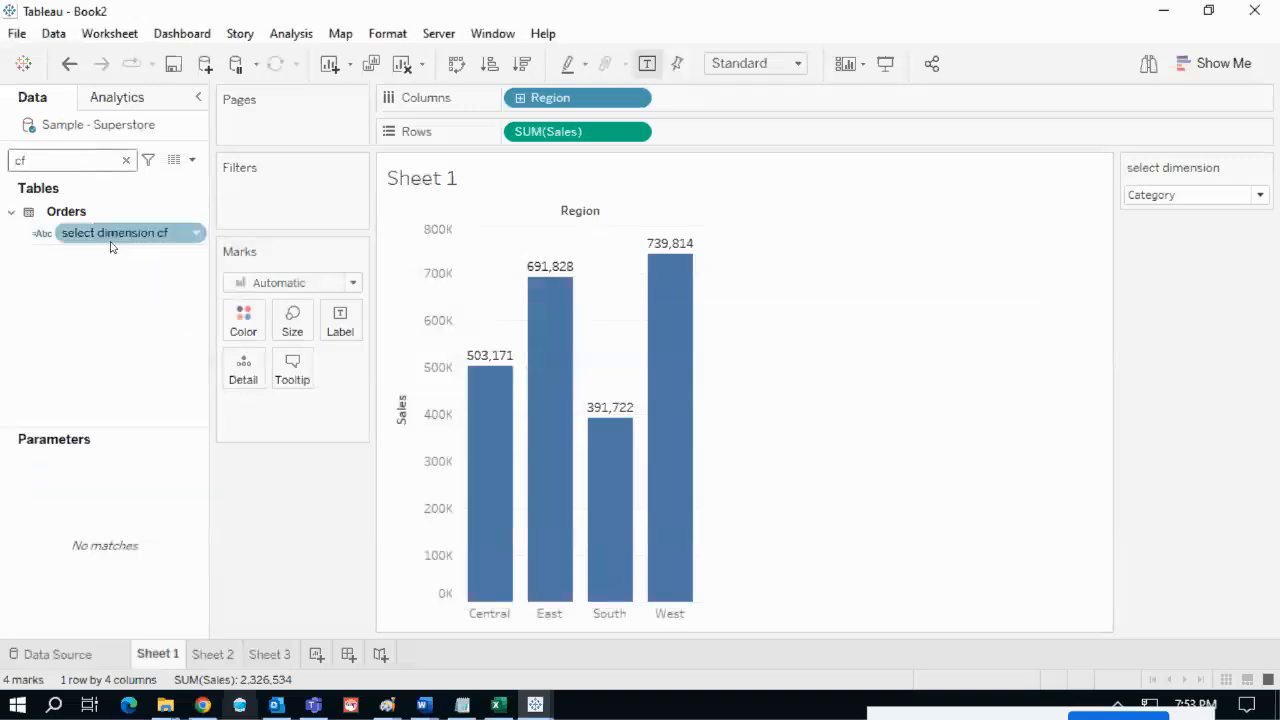
pyautogui.moveTo(102, 236); pyautogui.dragTo(563, 99)
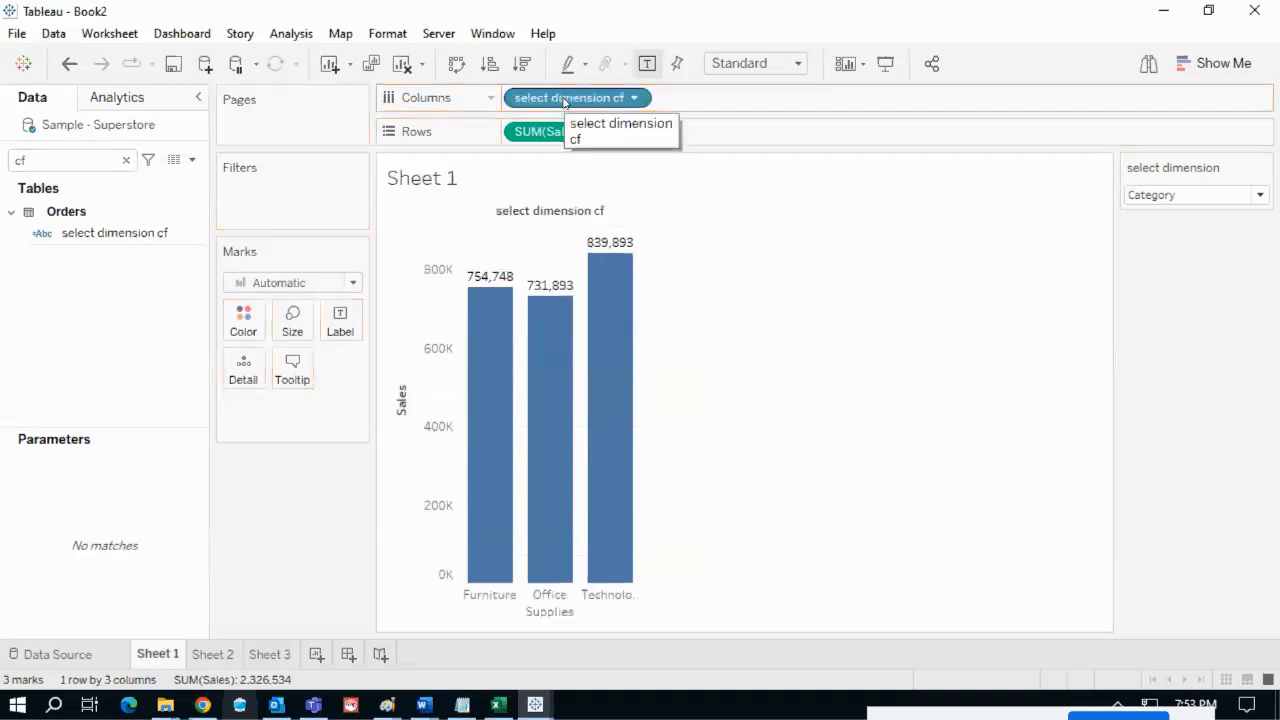
pyautogui.moveTo(581, 433)
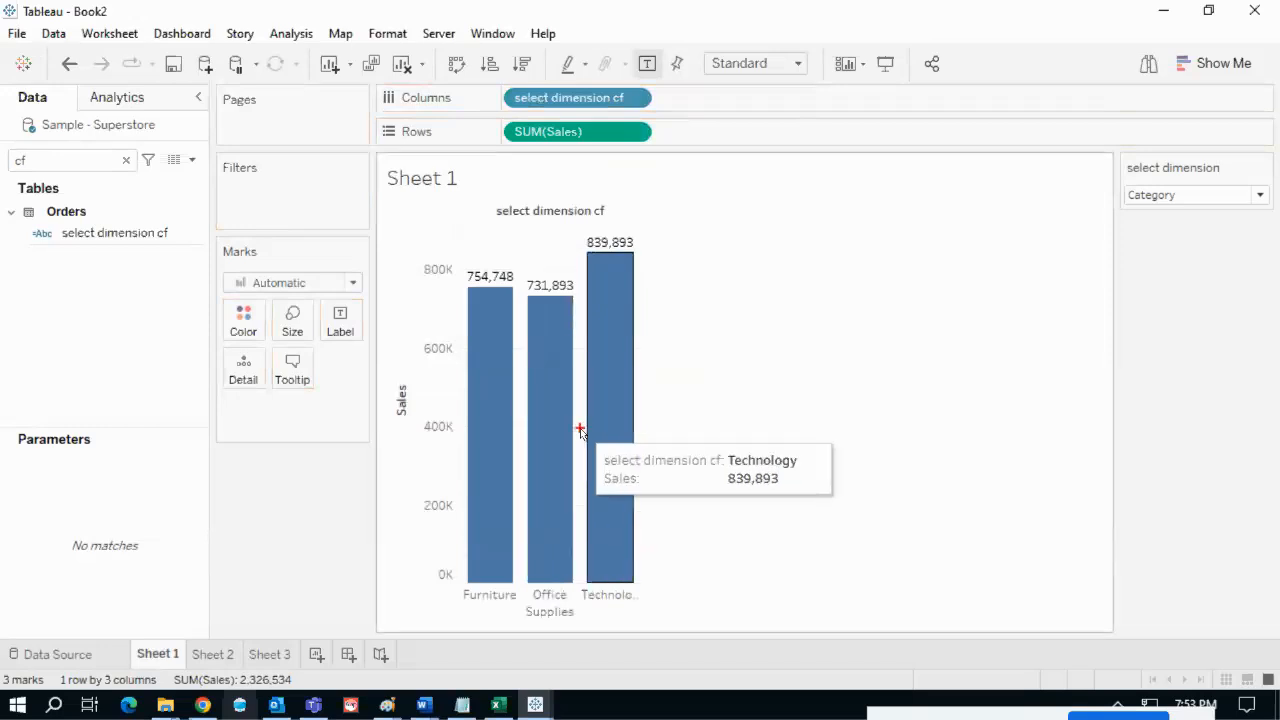
pyautogui.moveTo(1150, 211)
pyautogui.mouseDown()
pyautogui.moveTo(1014, 337)
pyautogui.moveTo(704, 577)
pyautogui.moveTo(540, 628)
pyautogui.moveTo(443, 578)
pyautogui.moveTo(600, 575)
pyautogui.moveTo(652, 610)
pyautogui.mouseUp()
pyautogui.press('Escape')
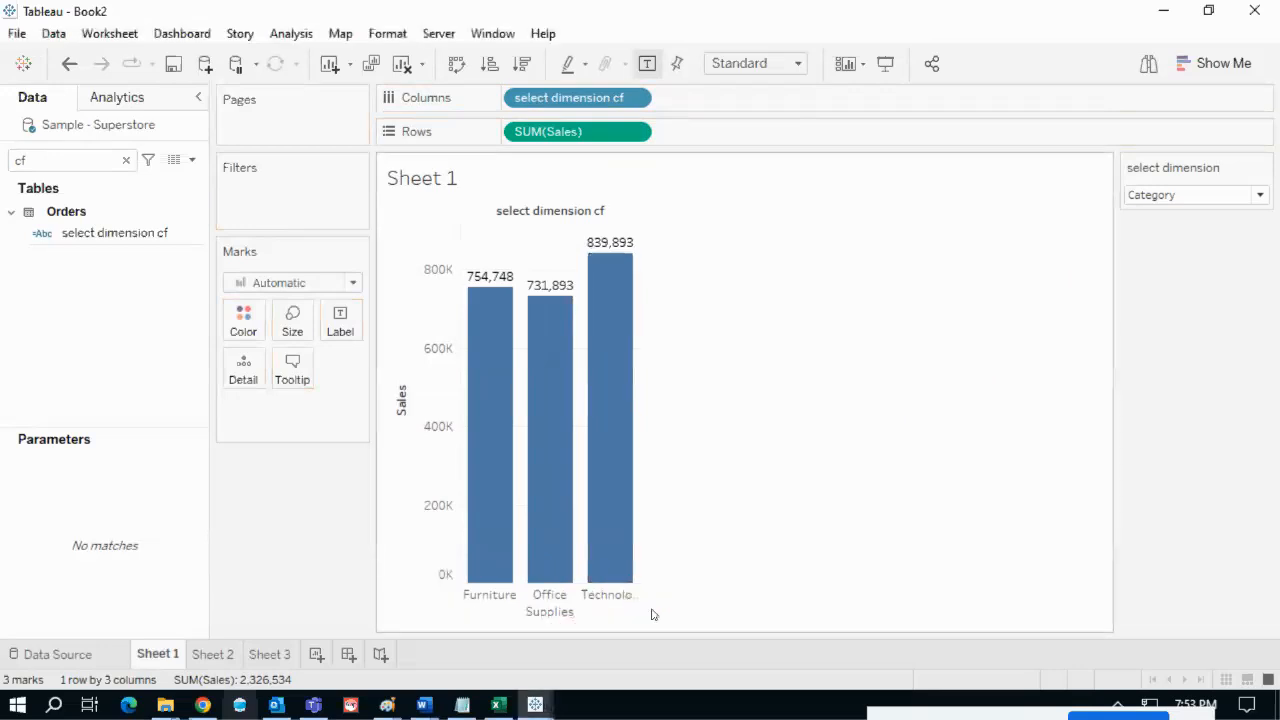
pyautogui.click(1155, 197)
pyautogui.click(1151, 248)
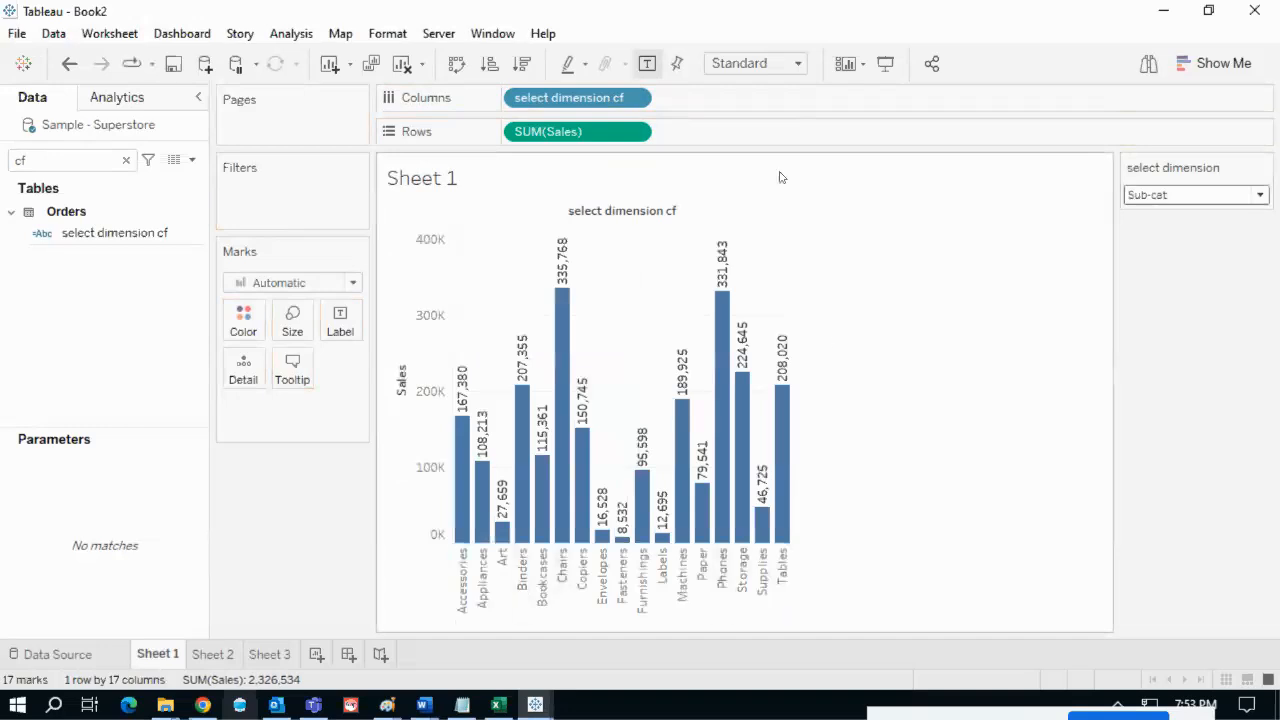
# - Fit Sheet 1's chart to Entire View and set select dimension back to Region
pyautogui.click(757, 63)
pyautogui.click(740, 134)
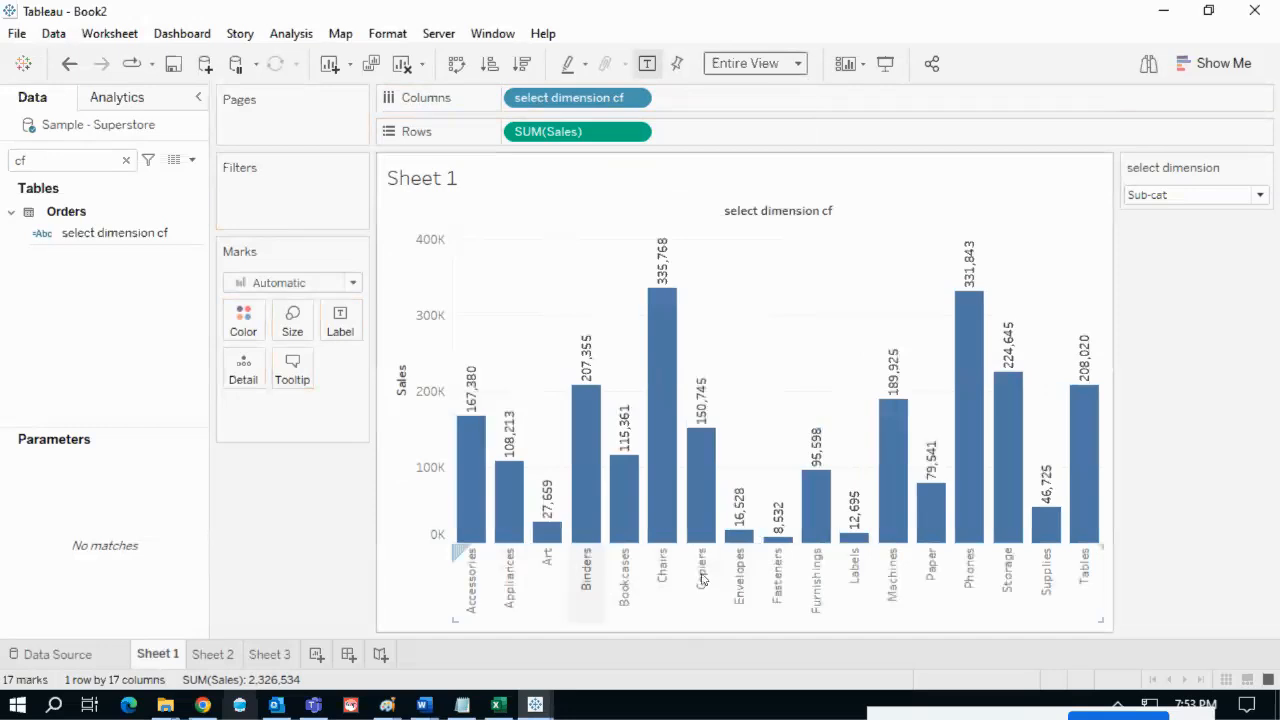
pyautogui.click(1220, 196)
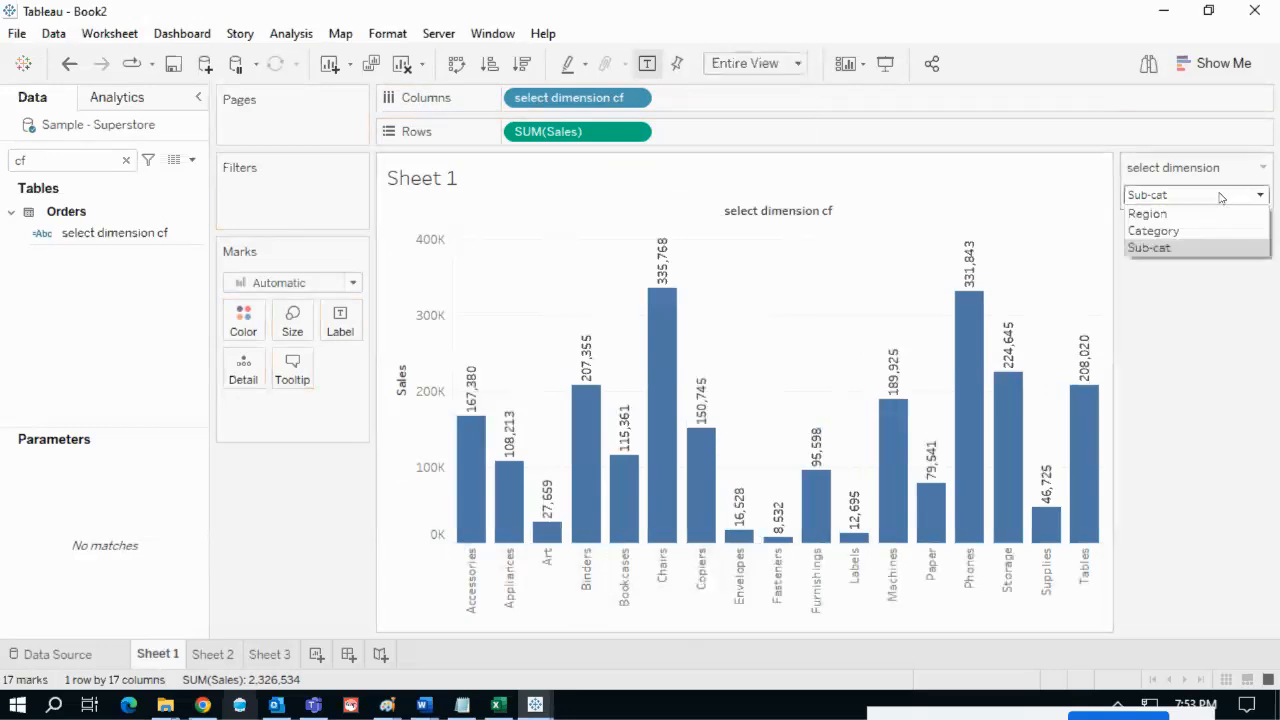
pyautogui.click(1194, 227)
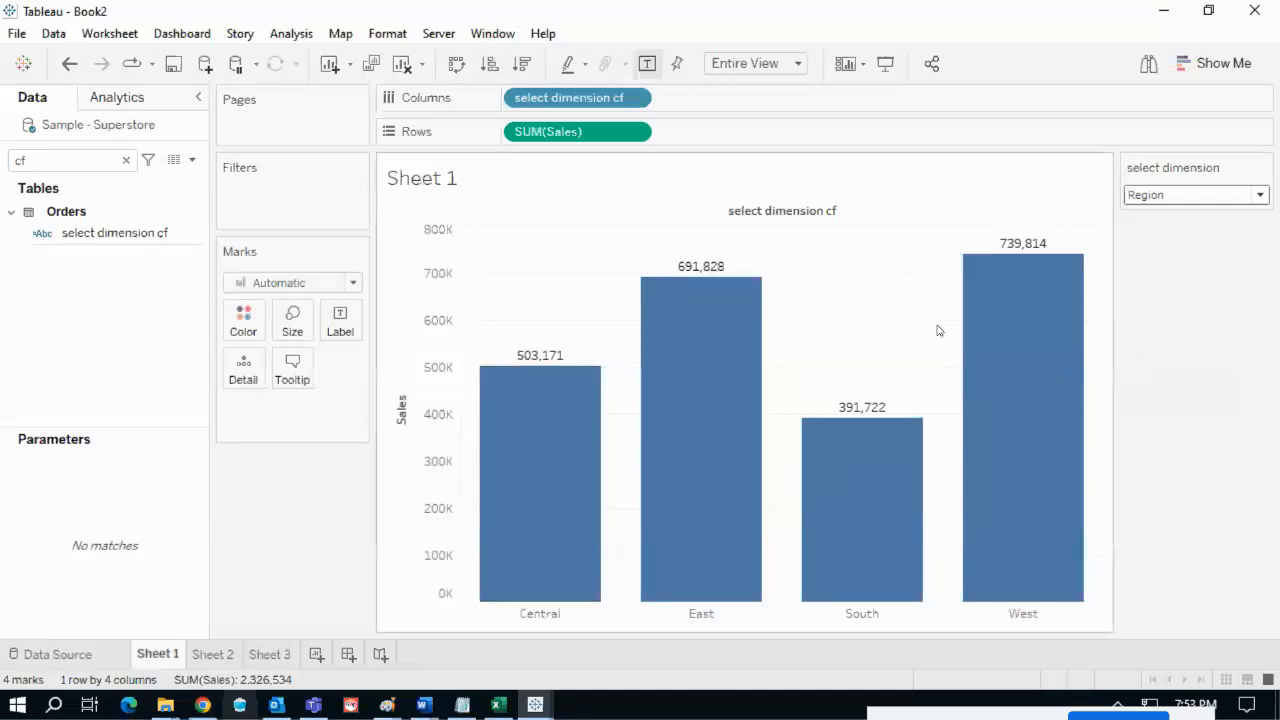
# - Review the Sheet 2 Category and Sheet 3 Sub-Category charts, then return to Sheet 1
pyautogui.click(214, 656)
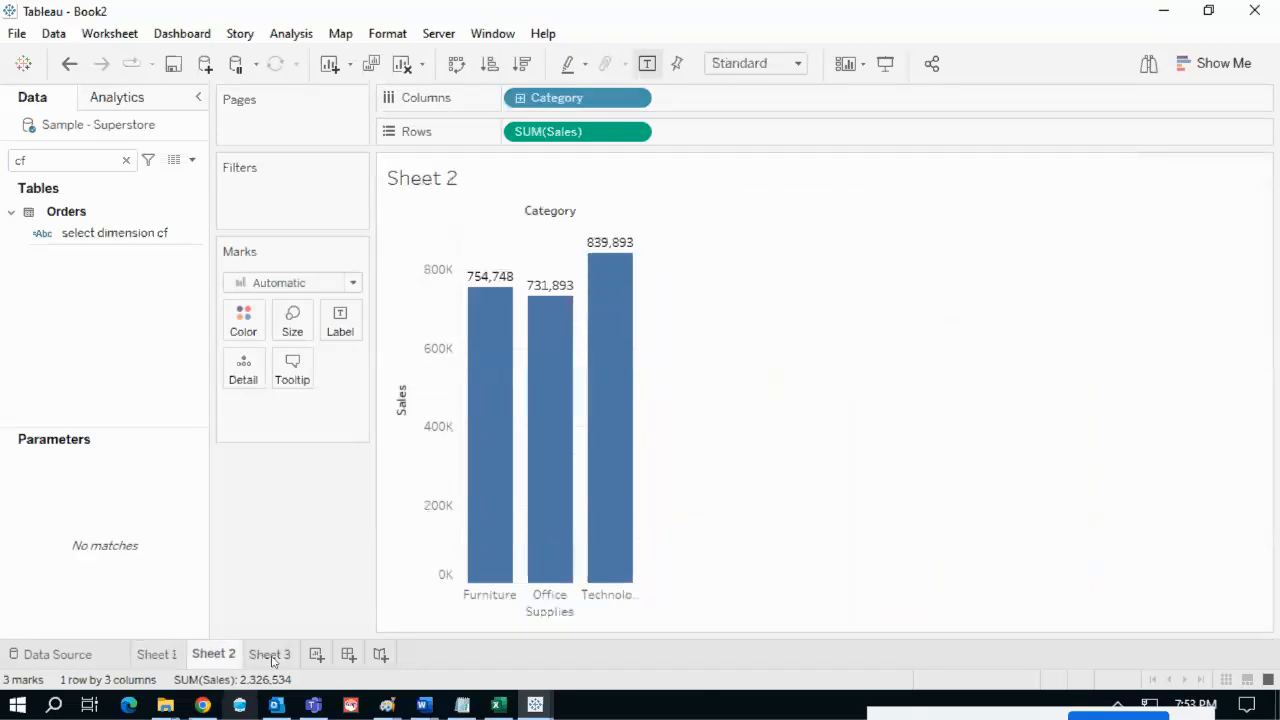
pyautogui.click(270, 656)
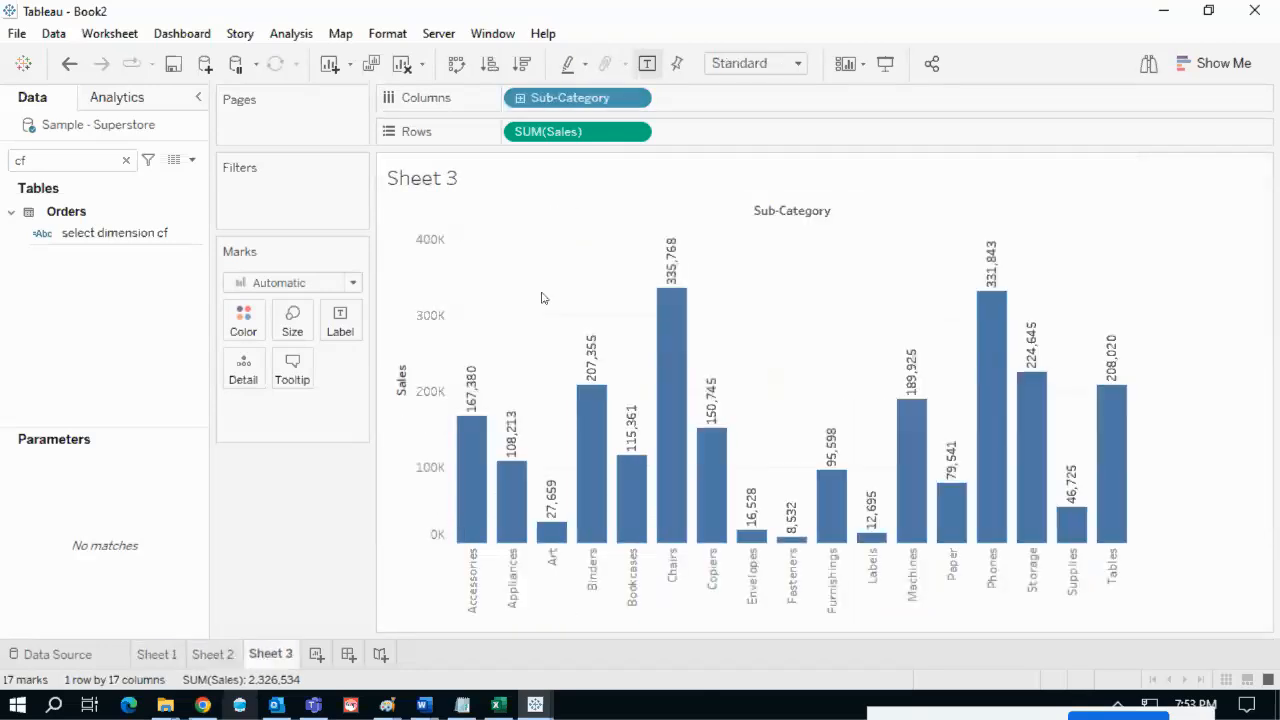
pyautogui.click(161, 655)
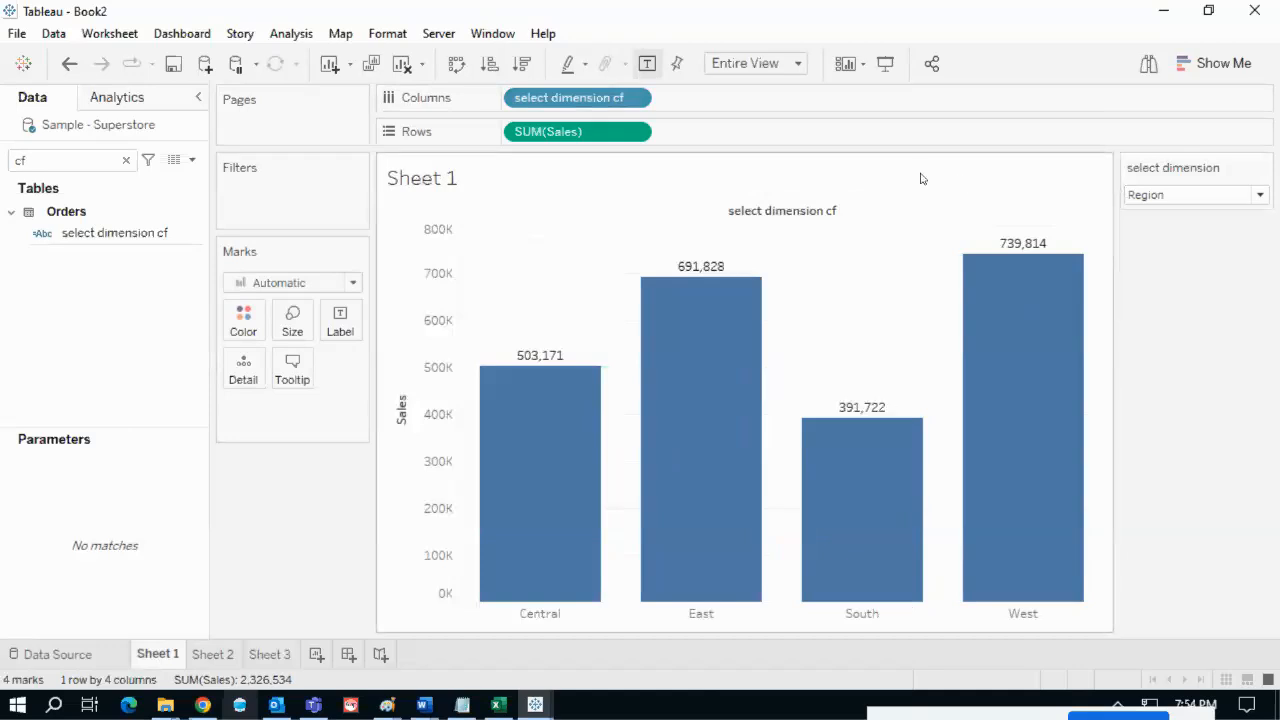
# - Clear the field search, duplicate the select dimension parameter, and open the copy's Edit Parameter dialog
pyautogui.click(126, 160)
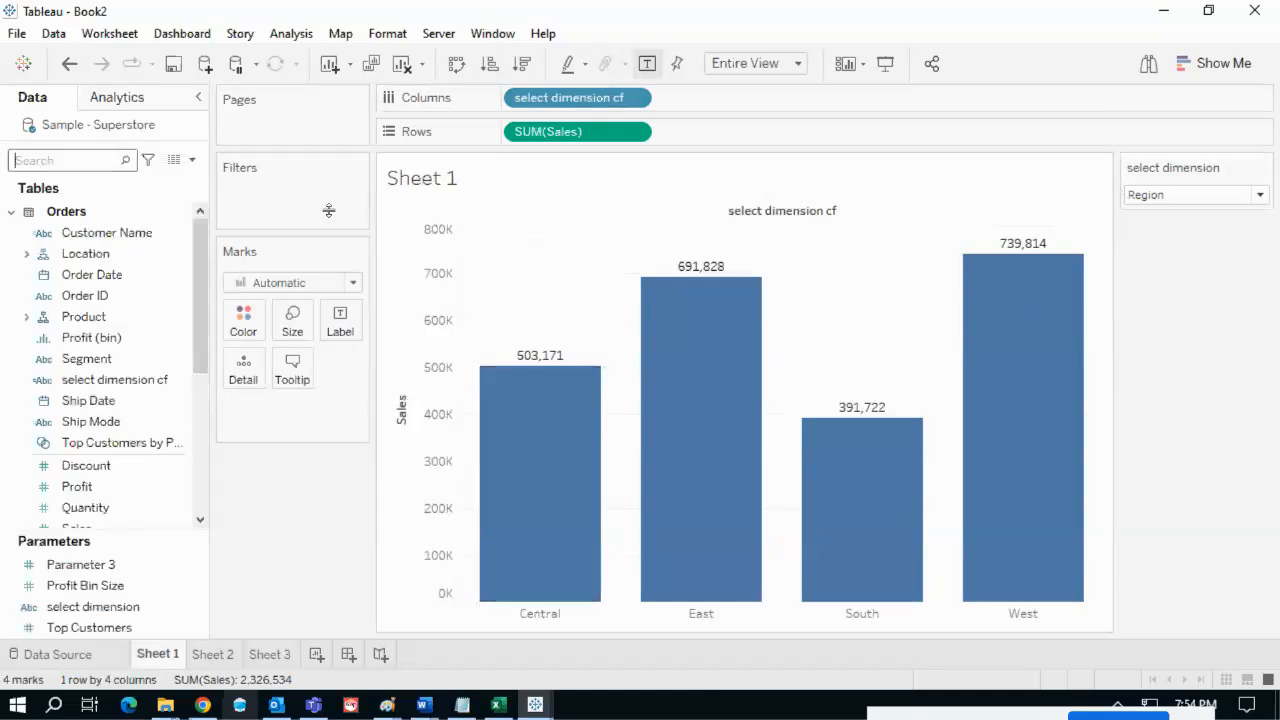
pyautogui.moveTo(503, 131)
pyautogui.mouseDown()
pyautogui.moveTo(576, 178)
pyautogui.moveTo(628, 134)
pyautogui.moveTo(481, 131)
pyautogui.mouseUp()
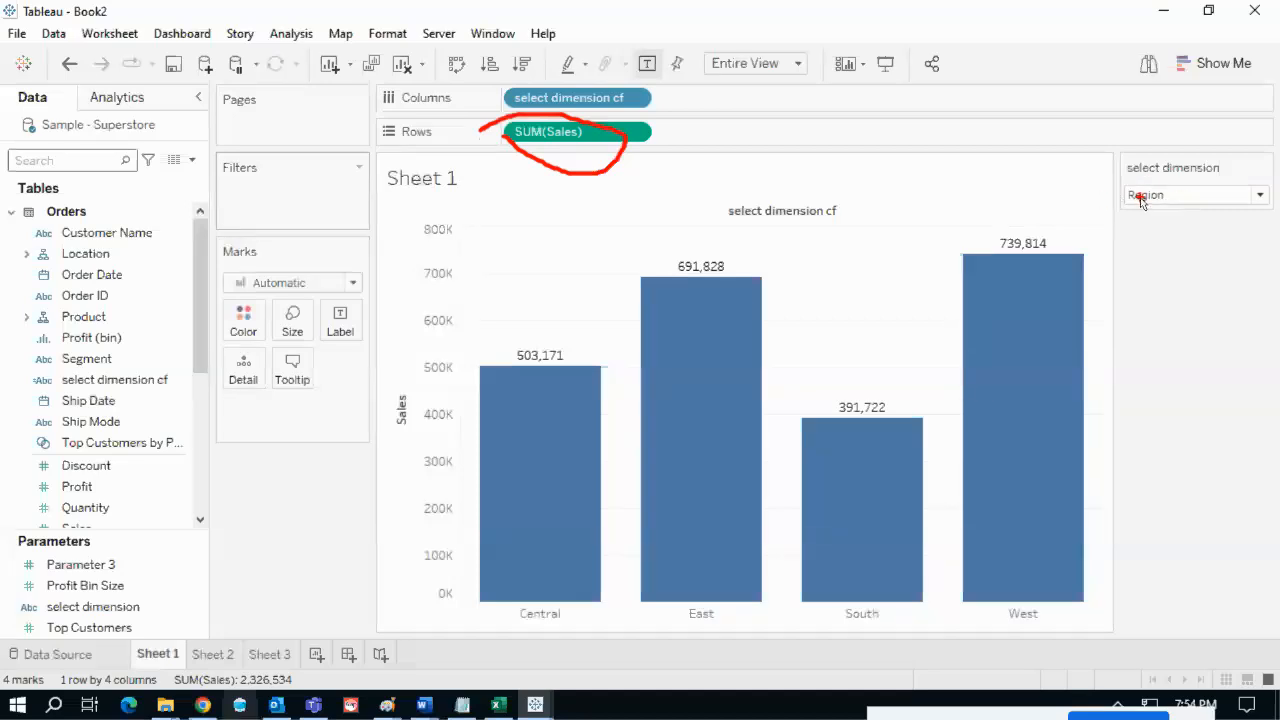
pyautogui.press('Escape')
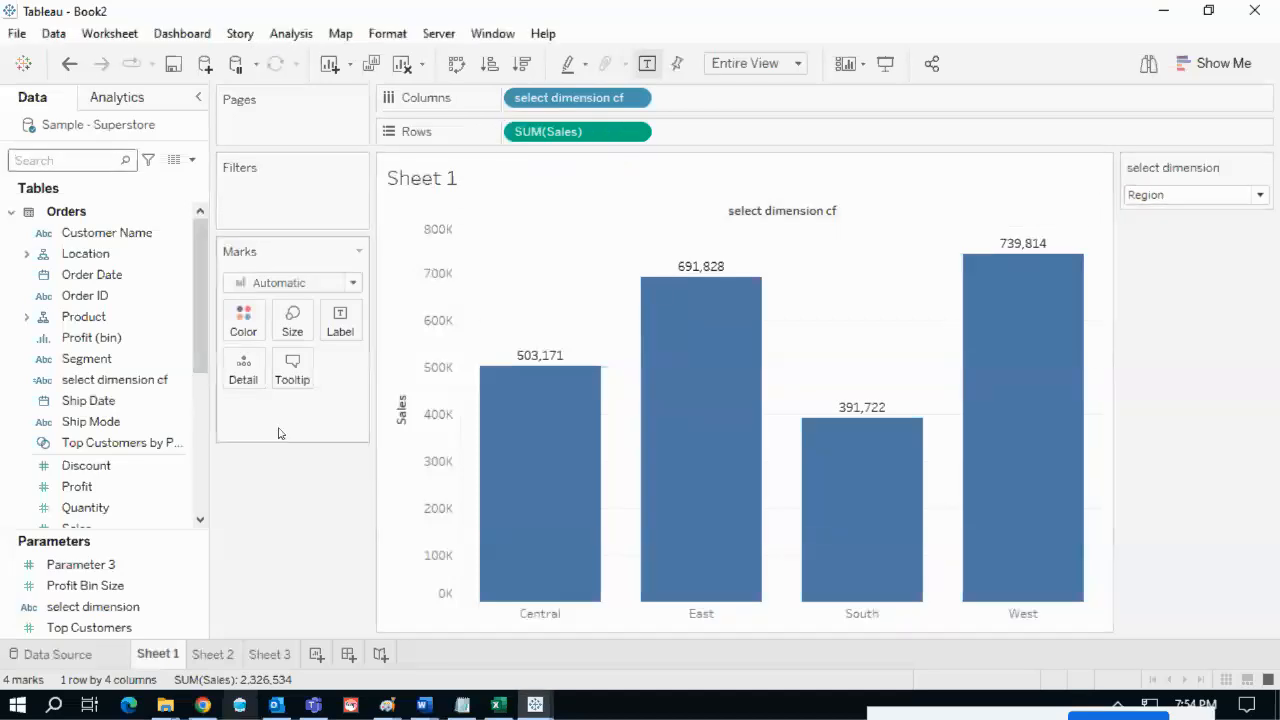
pyautogui.click(198, 608)
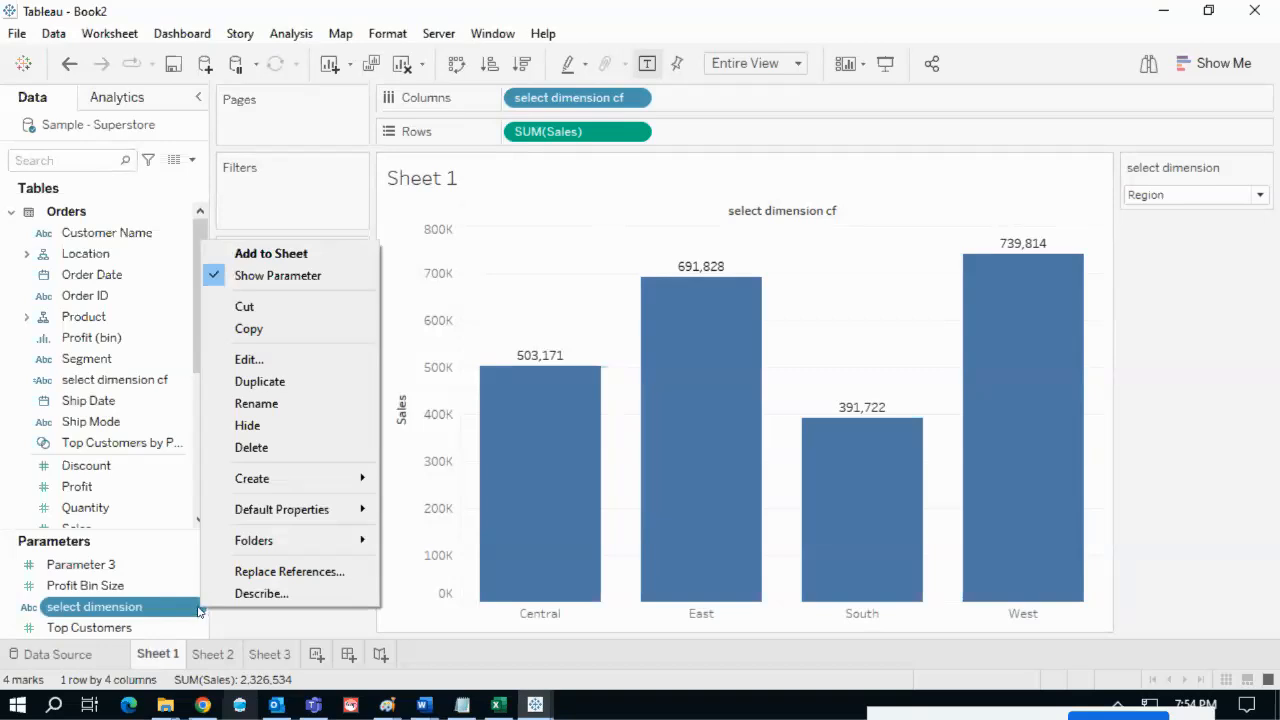
pyautogui.click(250, 381)
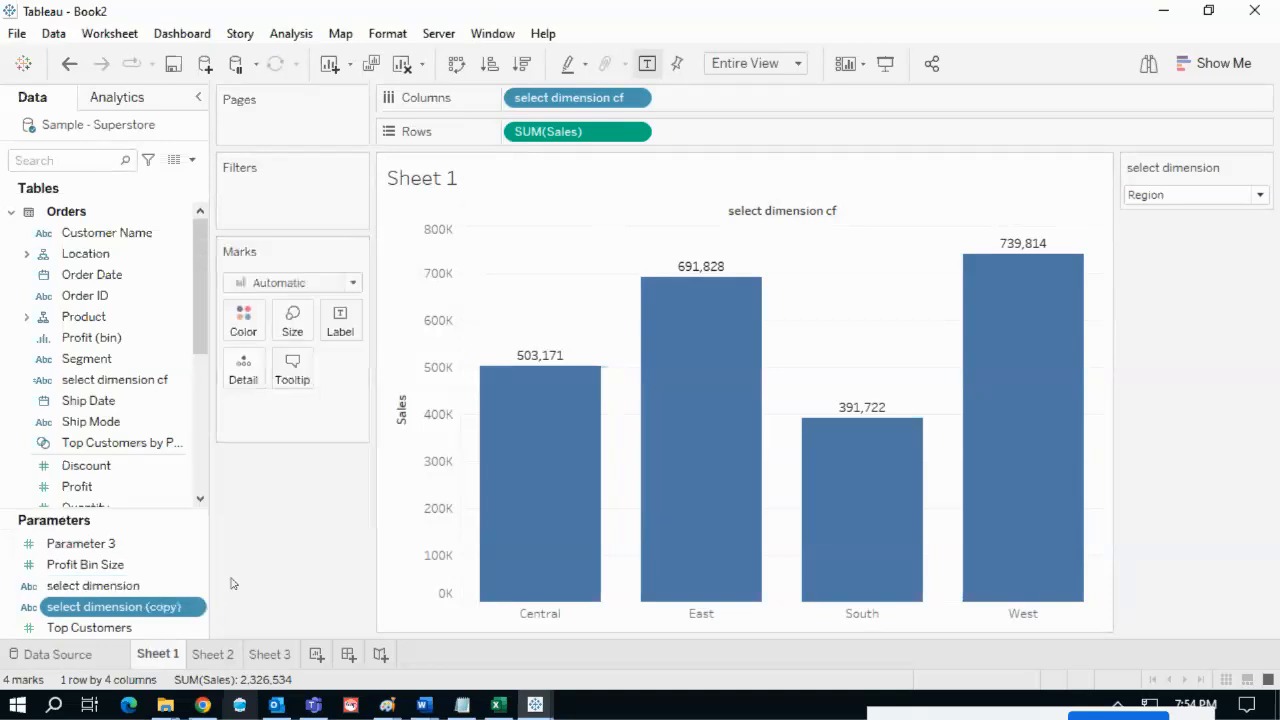
pyautogui.rightClick(197, 612)
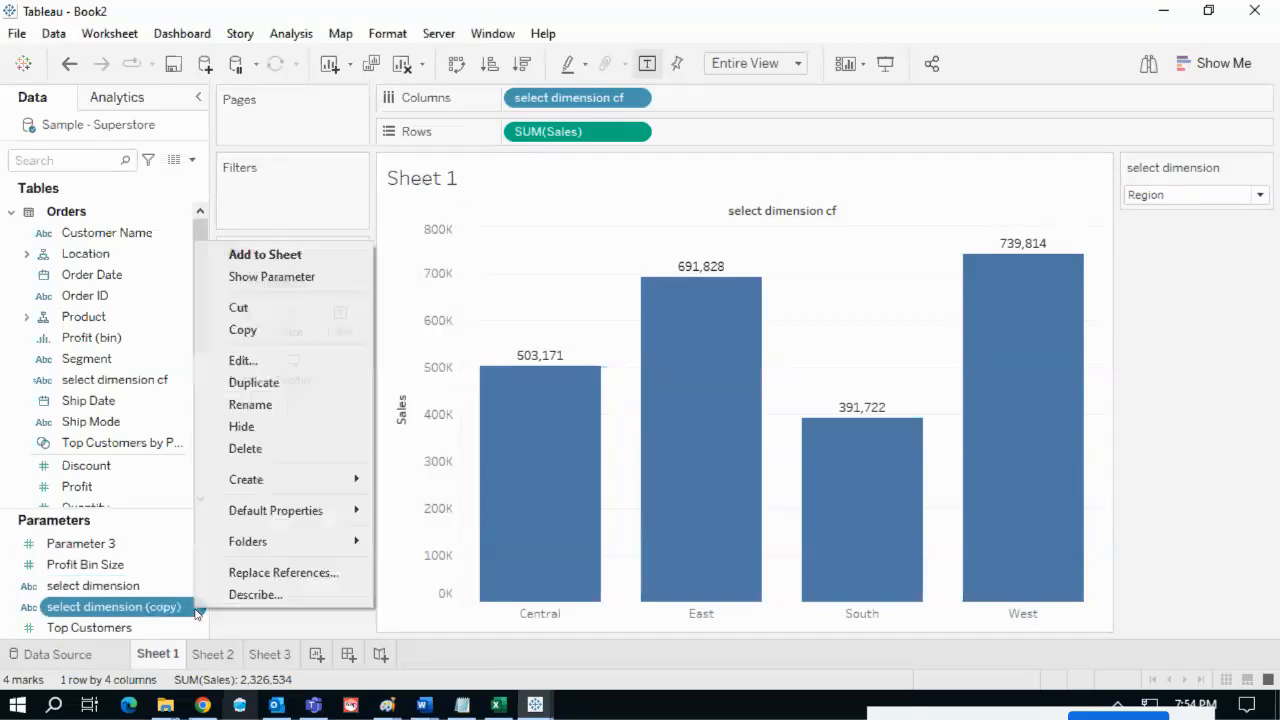
pyautogui.click(249, 362)
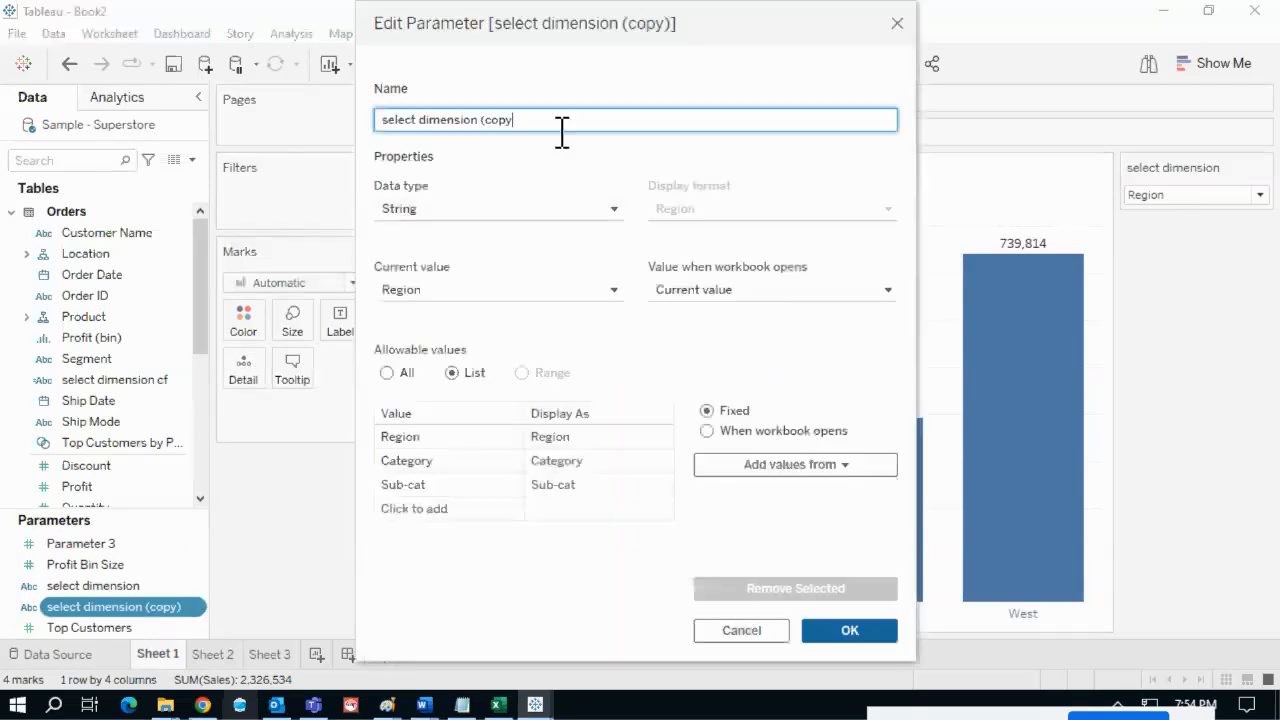
# - Rename the copied parameter to 'select measure/metric', keeping the String data type
pyautogui.press('BackSpace')
pyautogui.press('BackSpace')
pyautogui.press('BackSpace')
pyautogui.press('BackSpace')
pyautogui.moveTo(912, 12)
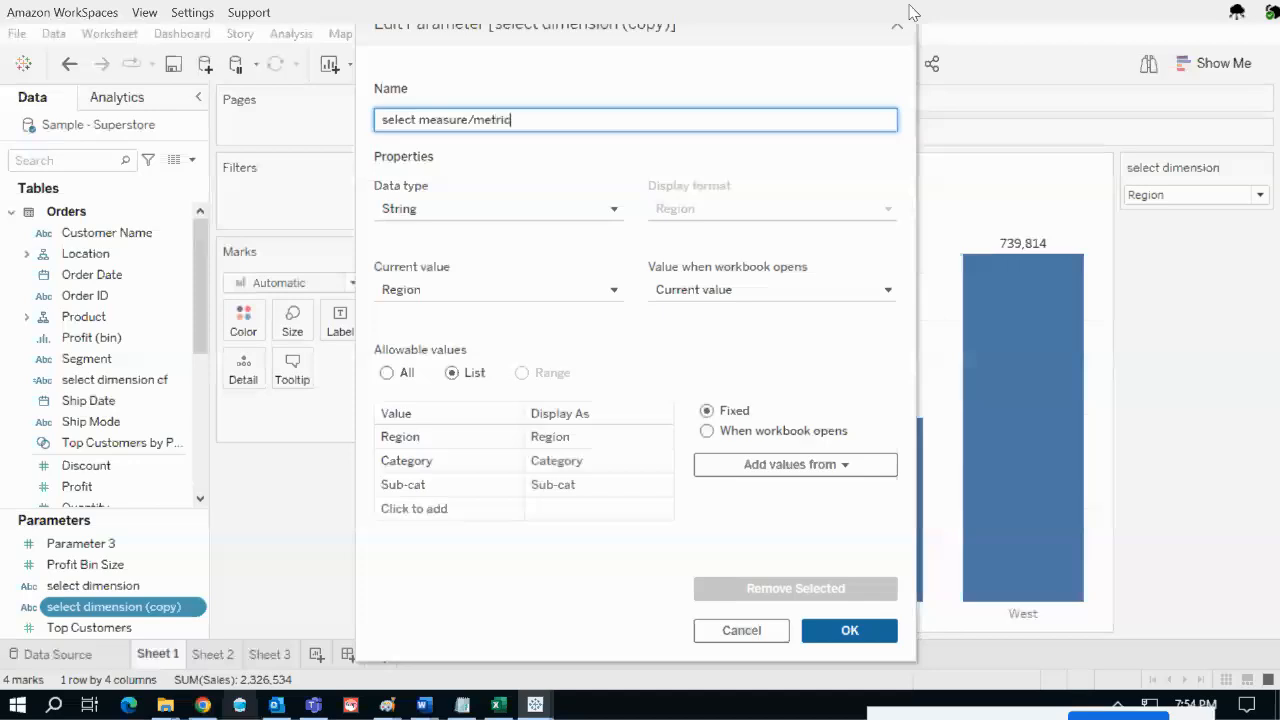
pyautogui.moveTo(529, 123); pyautogui.dragTo(435, 130)
pyautogui.click(424, 211)
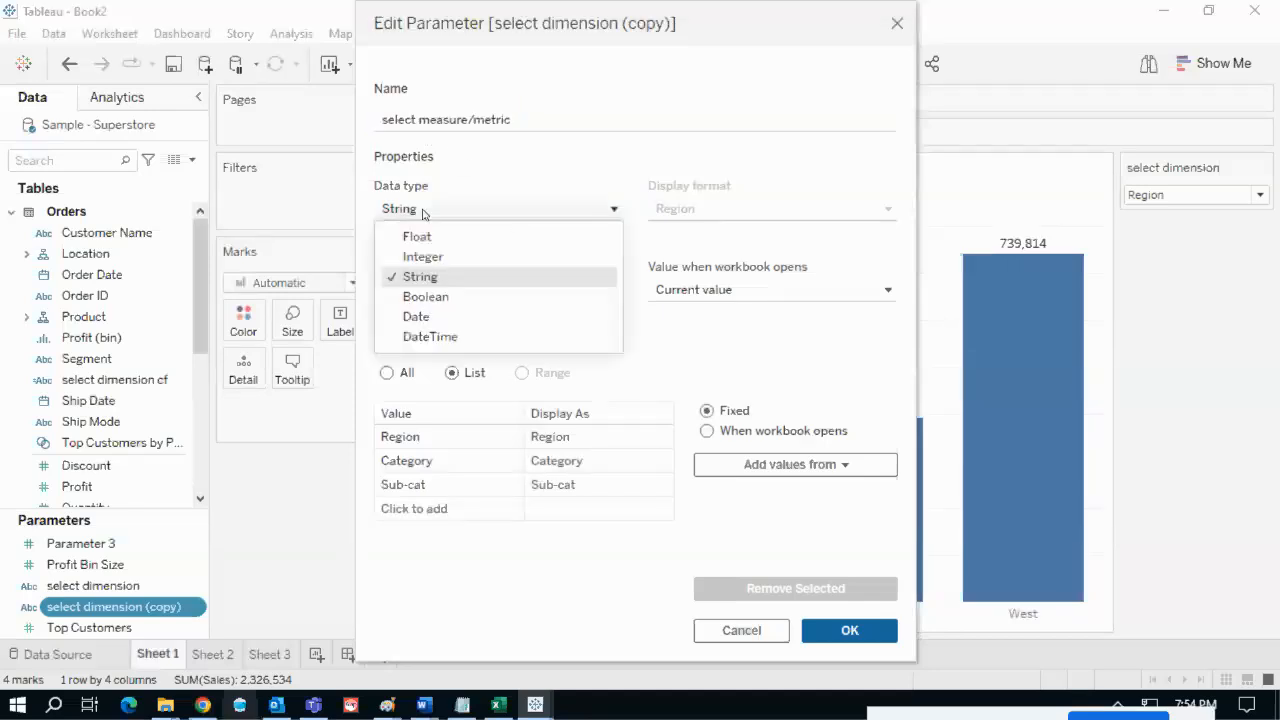
pyautogui.click(480, 206)
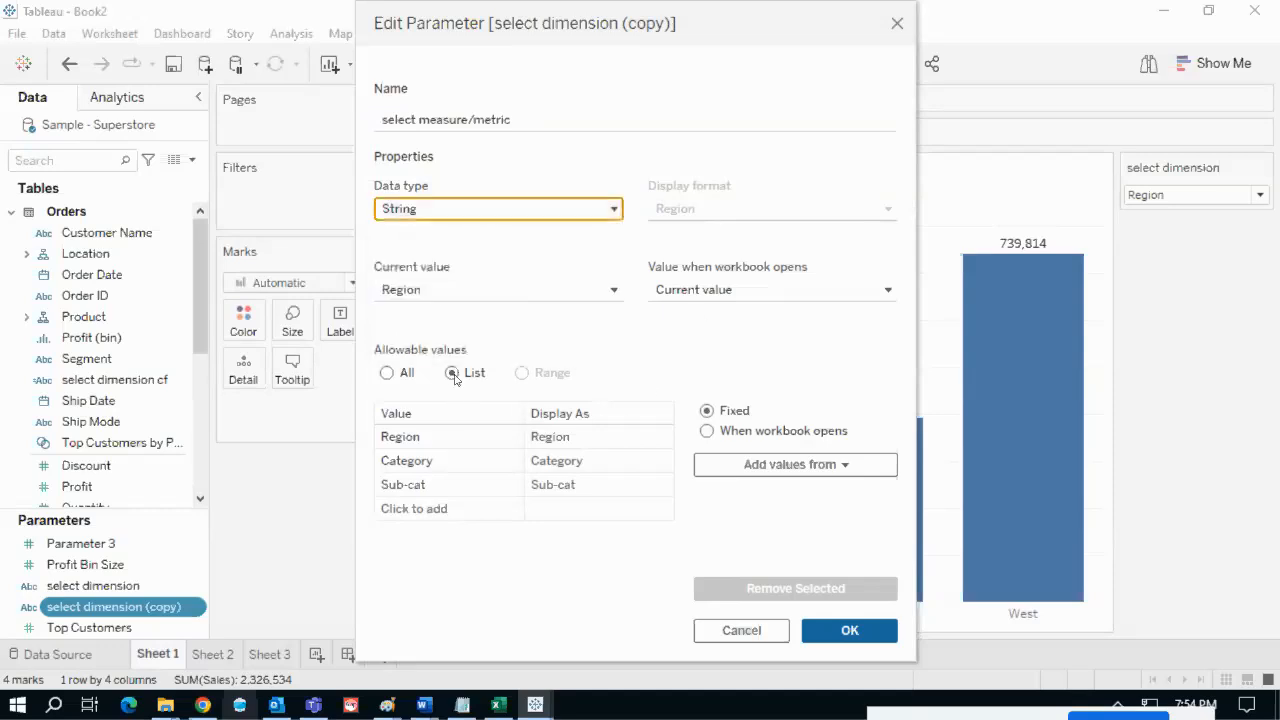
# - Remove Region, Category and Sub-cat from the parameter's list of values
pyautogui.click(659, 441)
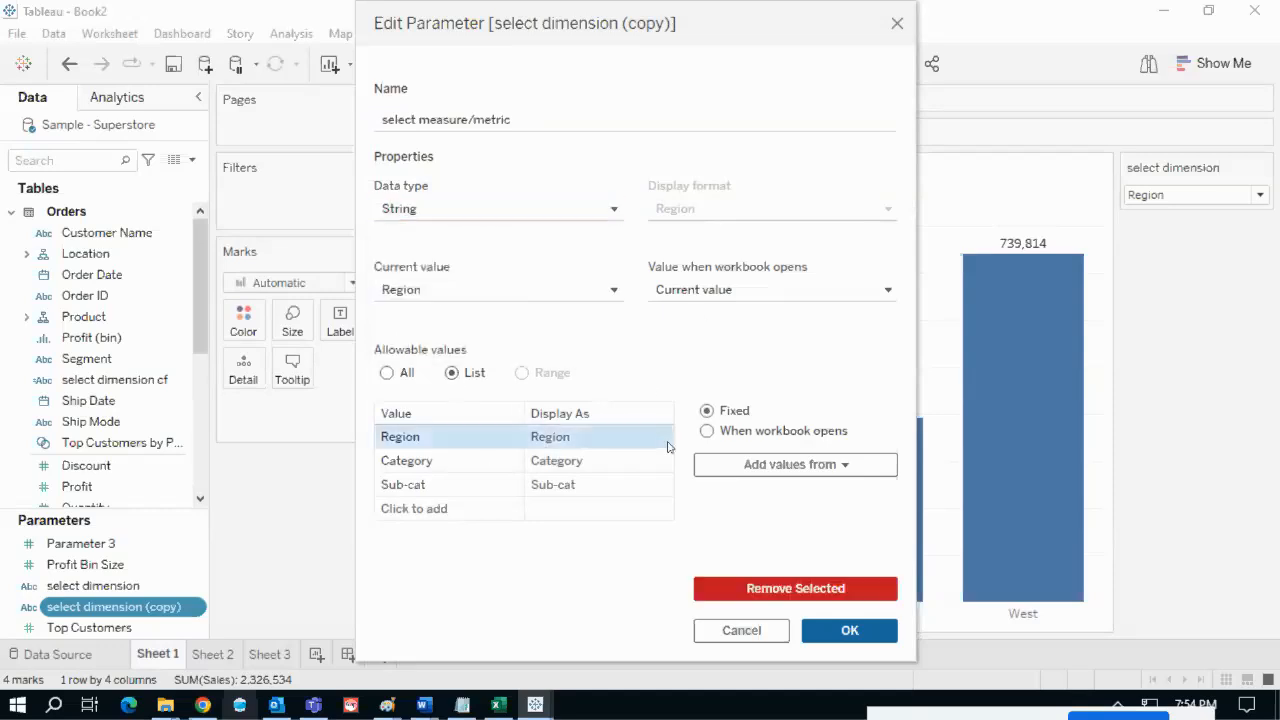
pyautogui.click(796, 589)
pyautogui.click(606, 445)
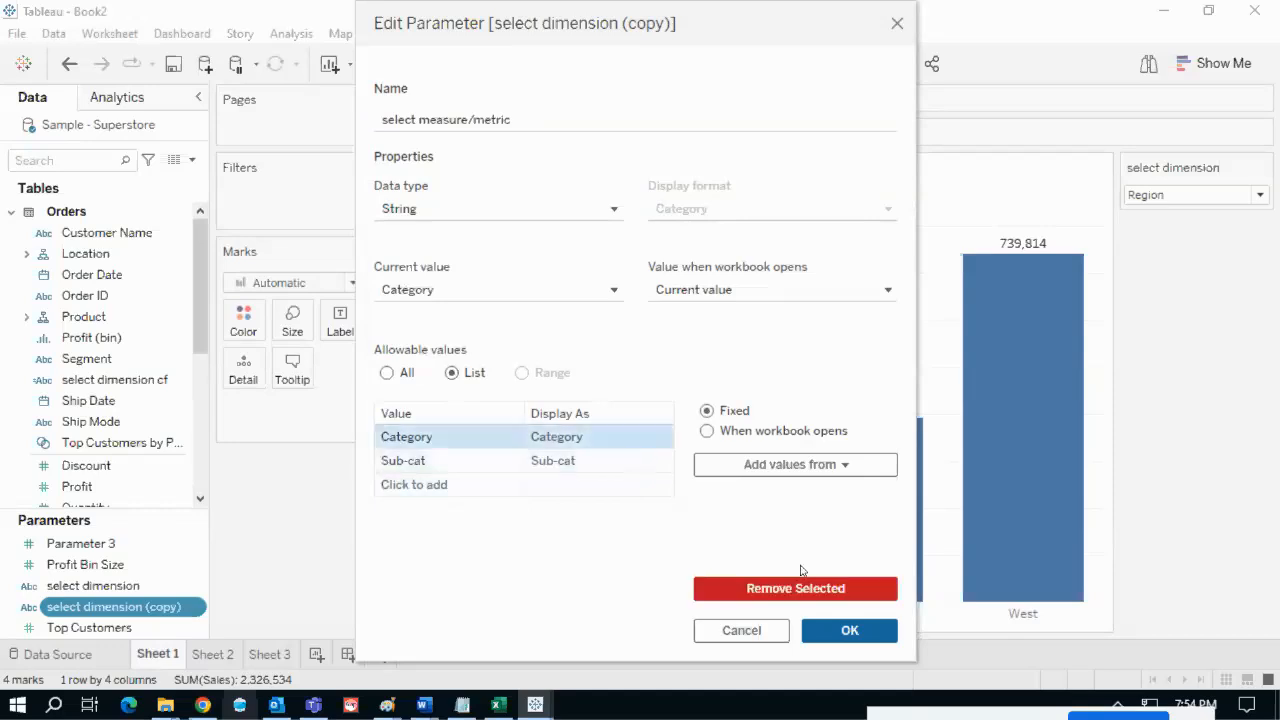
pyautogui.click(798, 588)
pyautogui.click(590, 440)
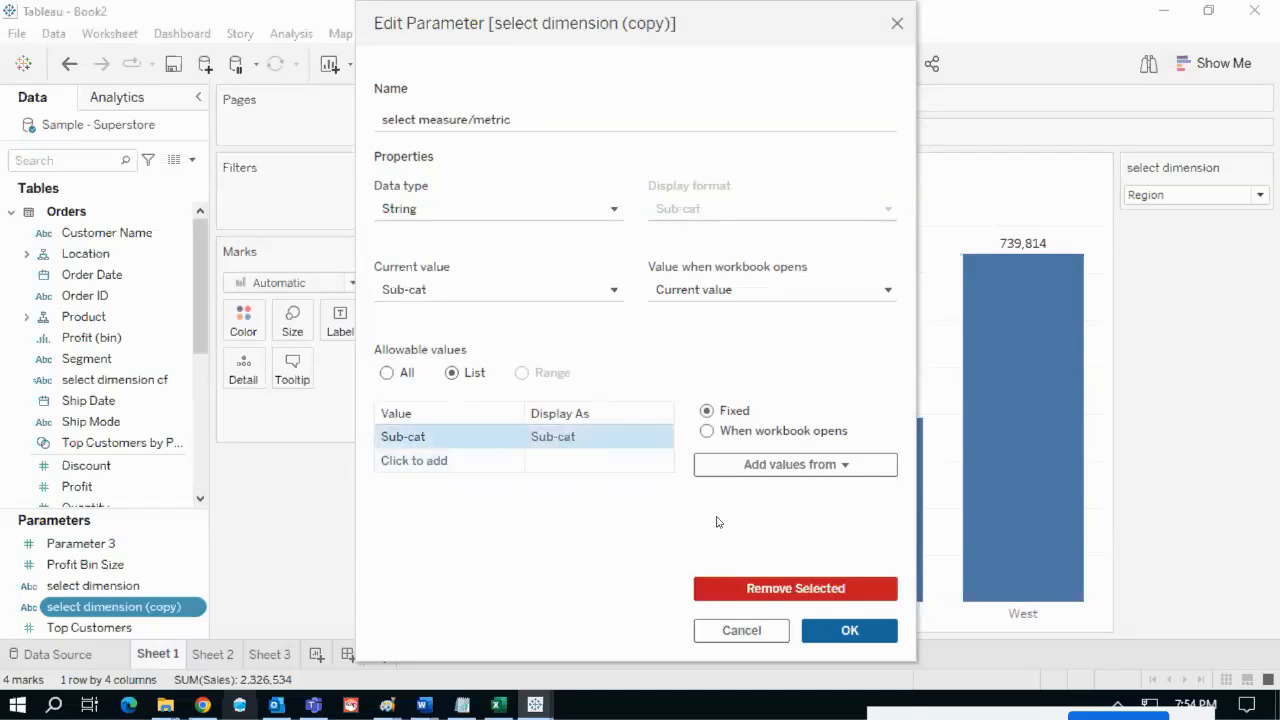
pyautogui.click(815, 588)
# - Add Sales, Profit and Profit % as list values and save the parameter
pyautogui.click(470, 442)
pyautogui.write('Sale')
pyautogui.press('Return')
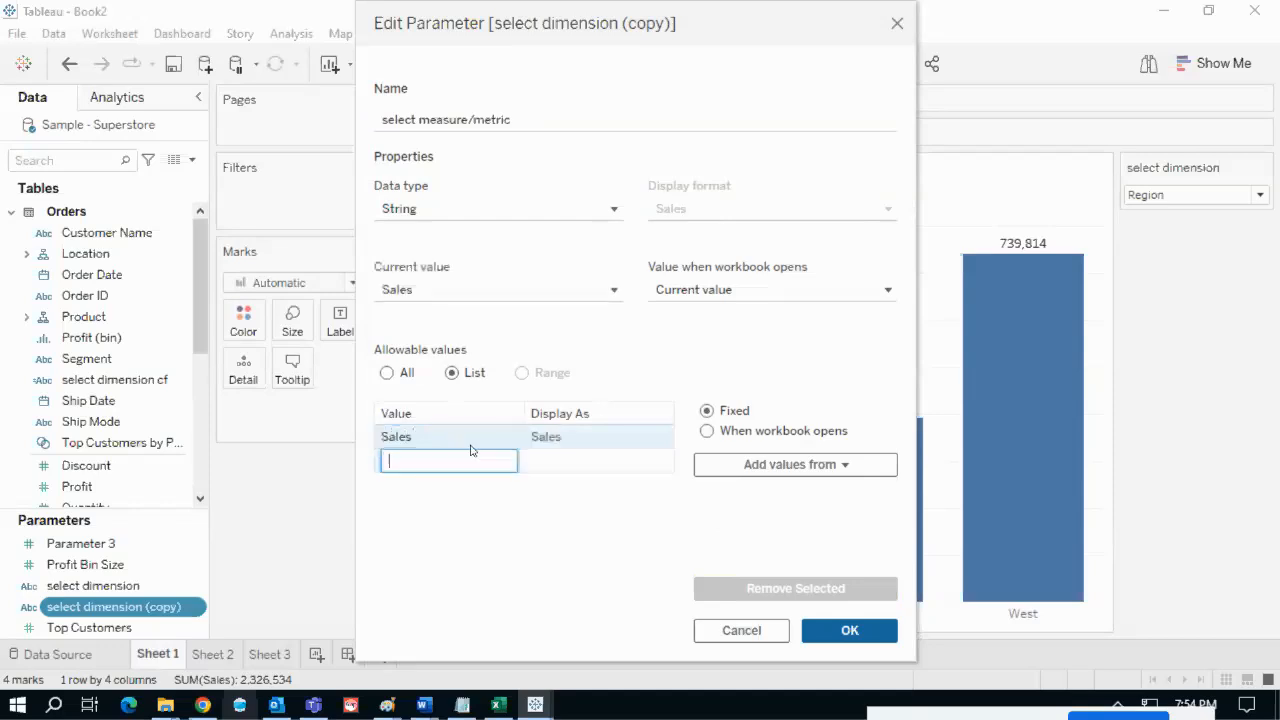
pyautogui.write('Pr')
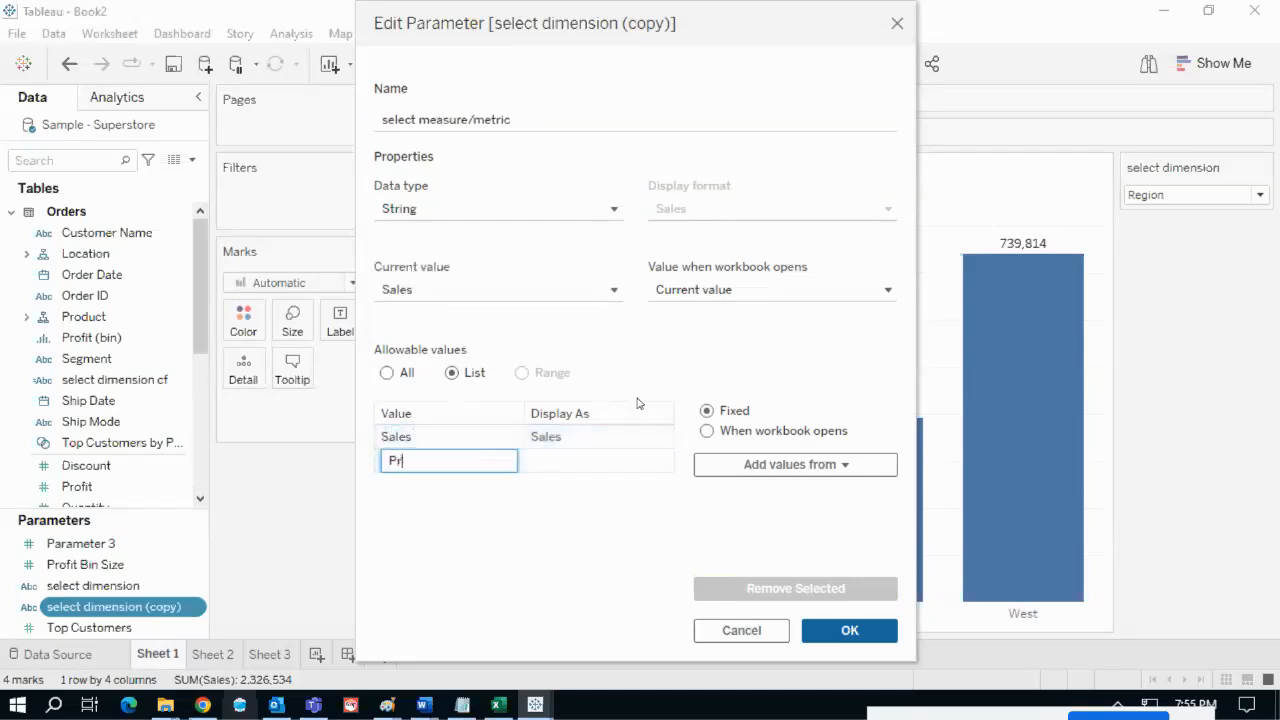
pyautogui.write('ofit')
pyautogui.press('Return')
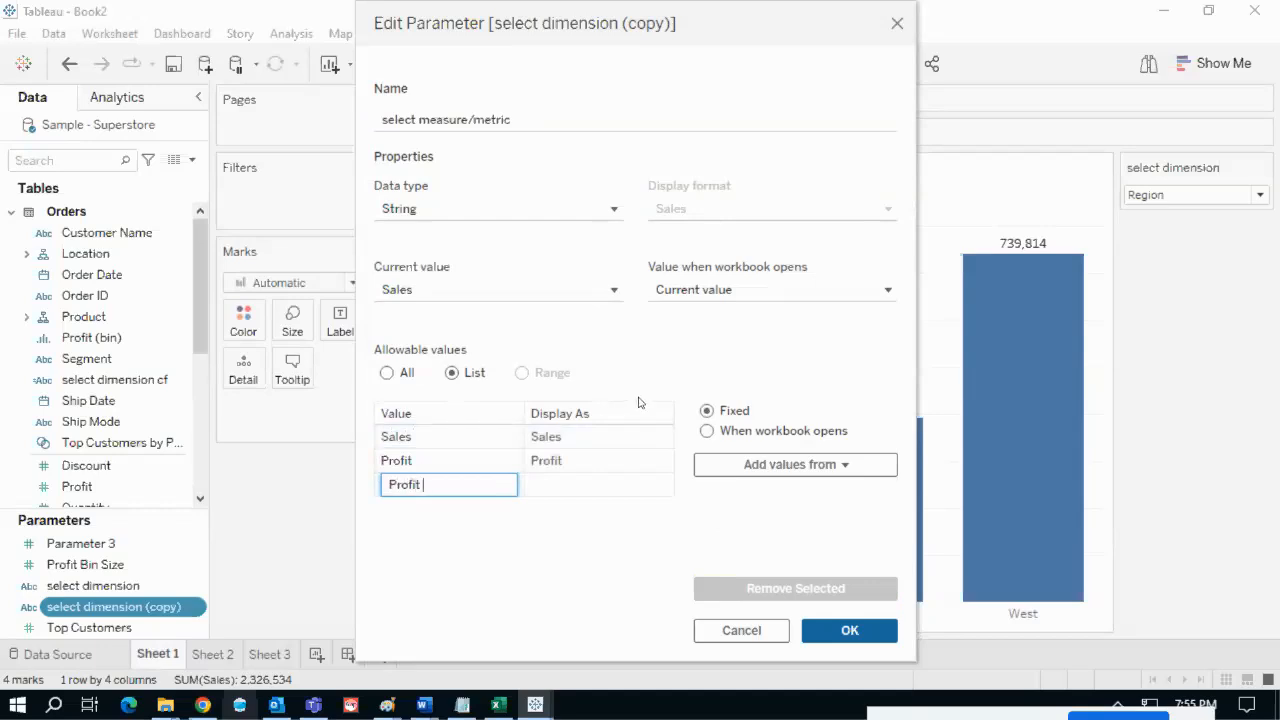
pyautogui.press('Return')
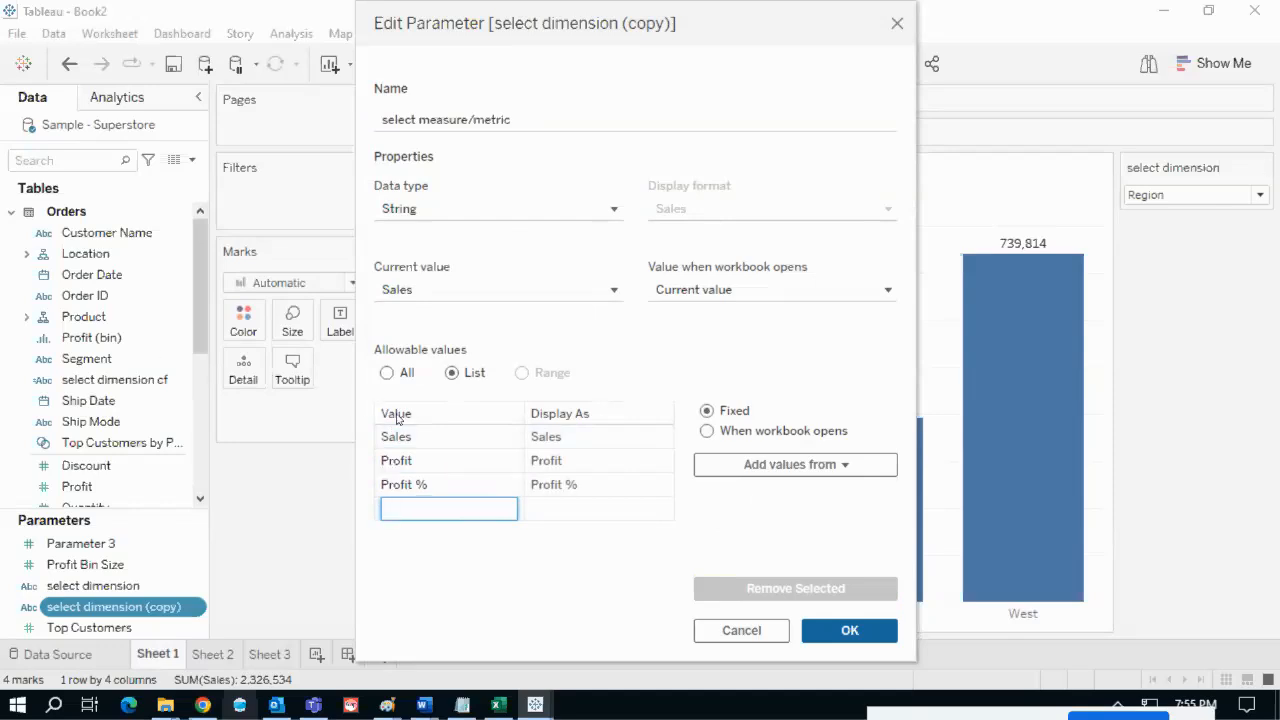
pyautogui.moveTo(383, 436)
pyautogui.mouseDown()
pyautogui.moveTo(355, 468)
pyautogui.moveTo(404, 567)
pyautogui.mouseUp()
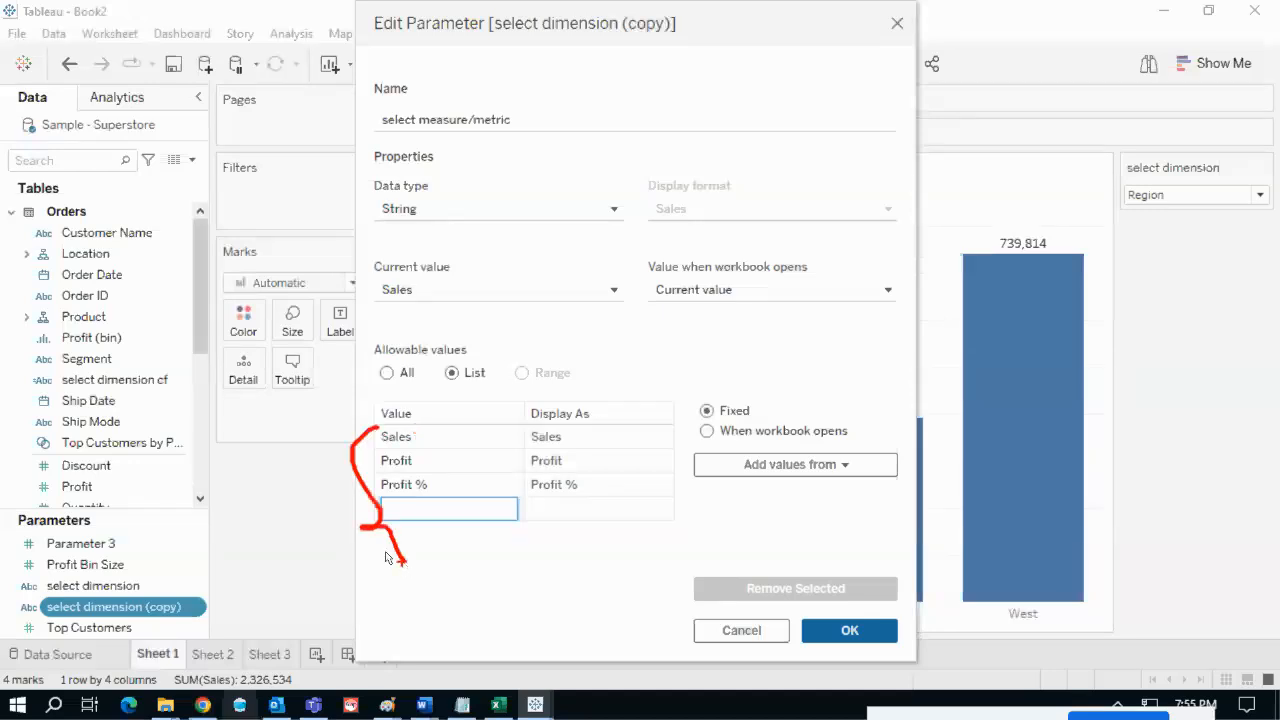
pyautogui.press('Escape')
pyautogui.click(849, 630)
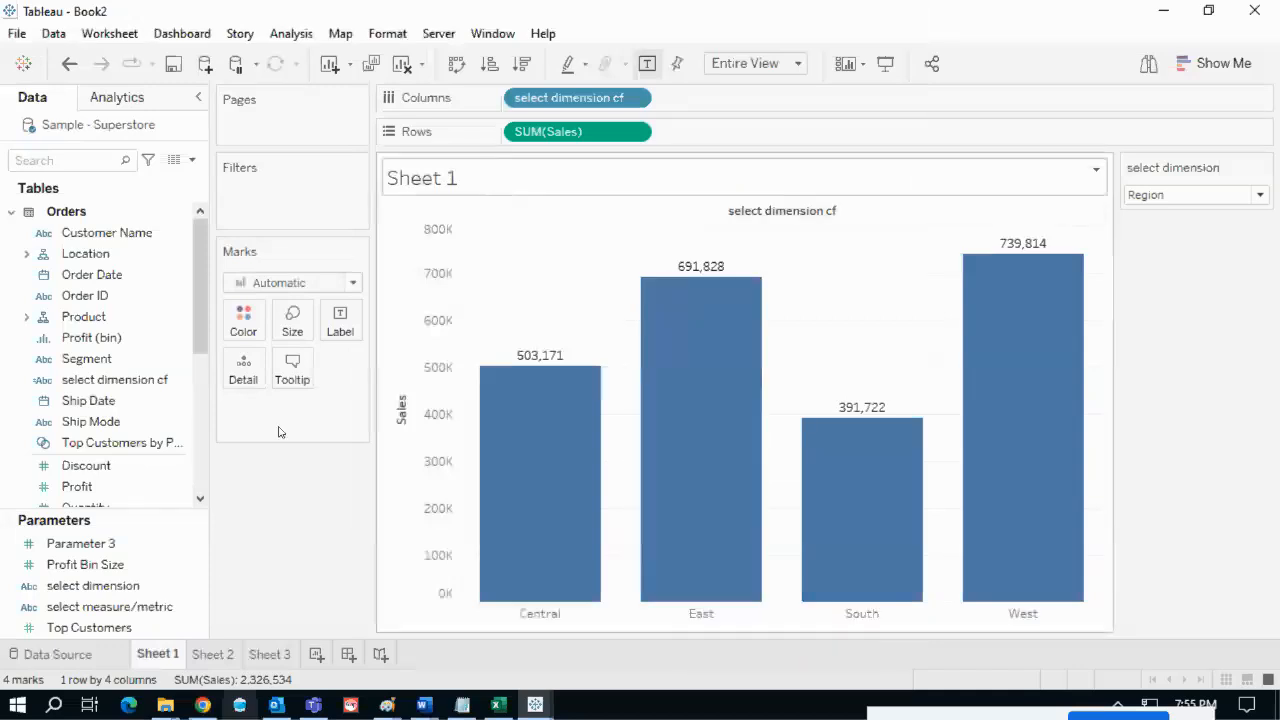
# - Create a calculated field from select measure/metric named 'select metric cf'
pyautogui.click(198, 612)
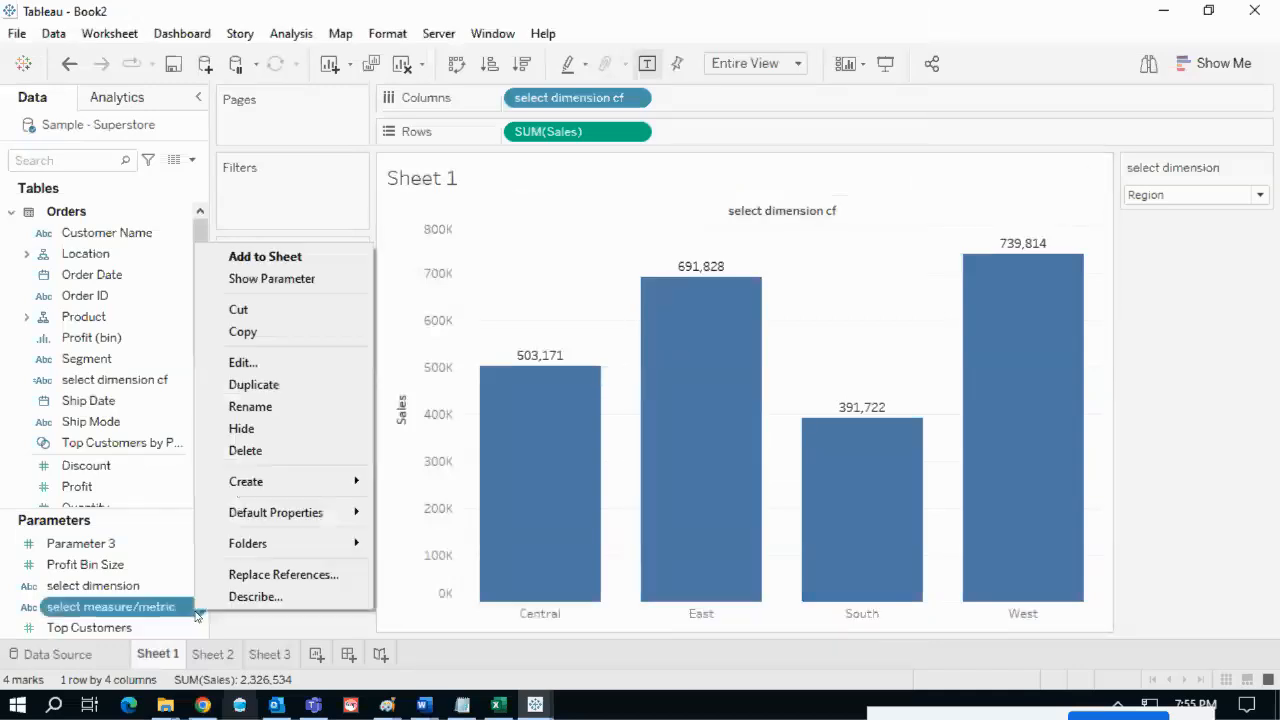
pyautogui.moveTo(260, 483)
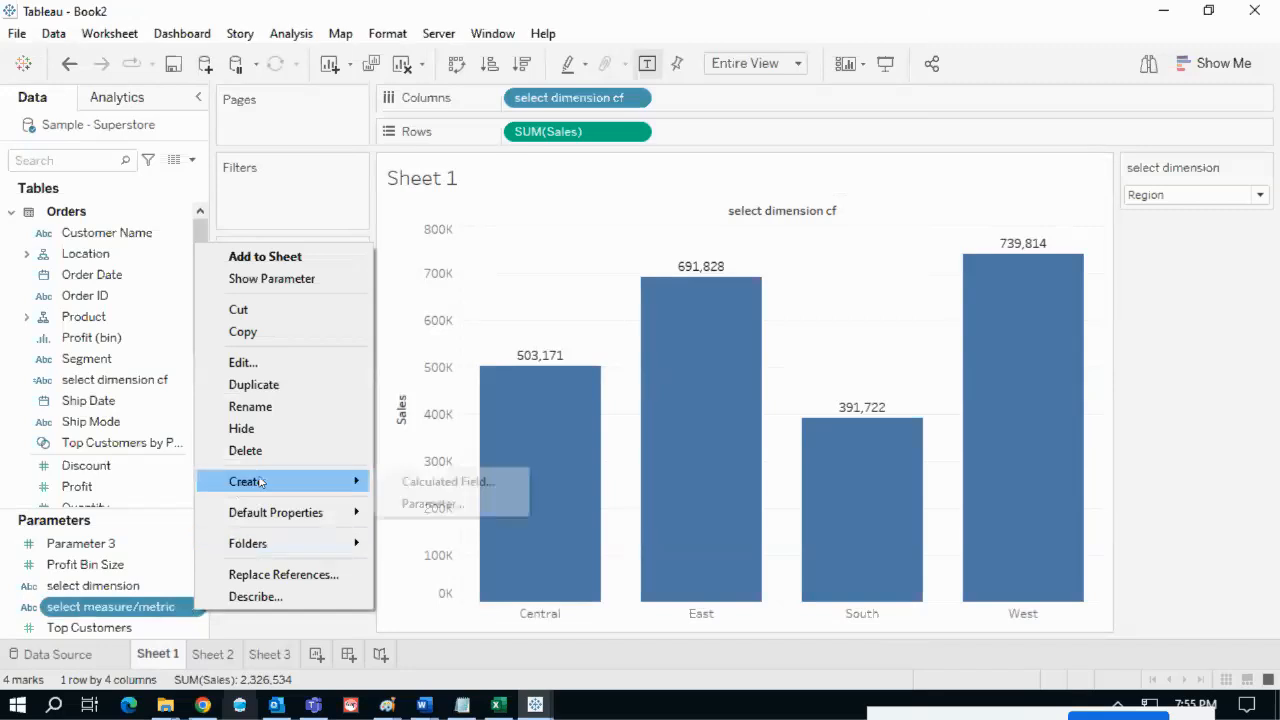
pyautogui.click(400, 484)
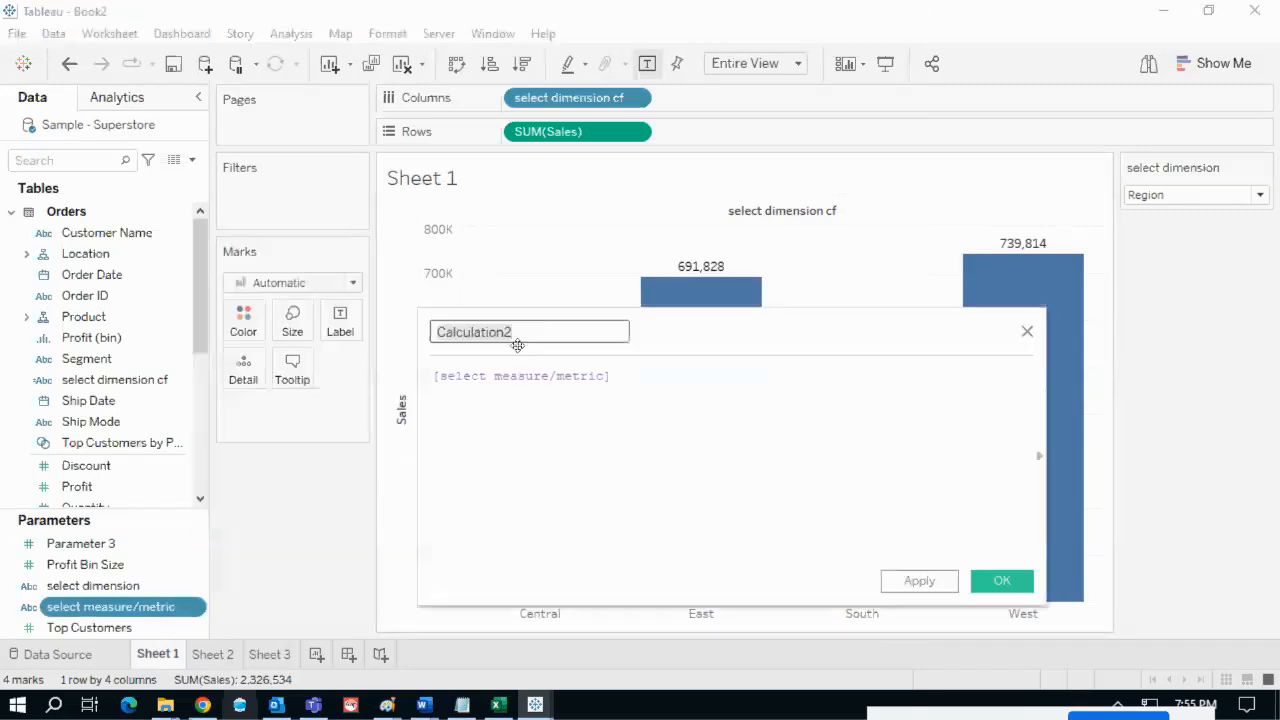
pyautogui.write('selec')
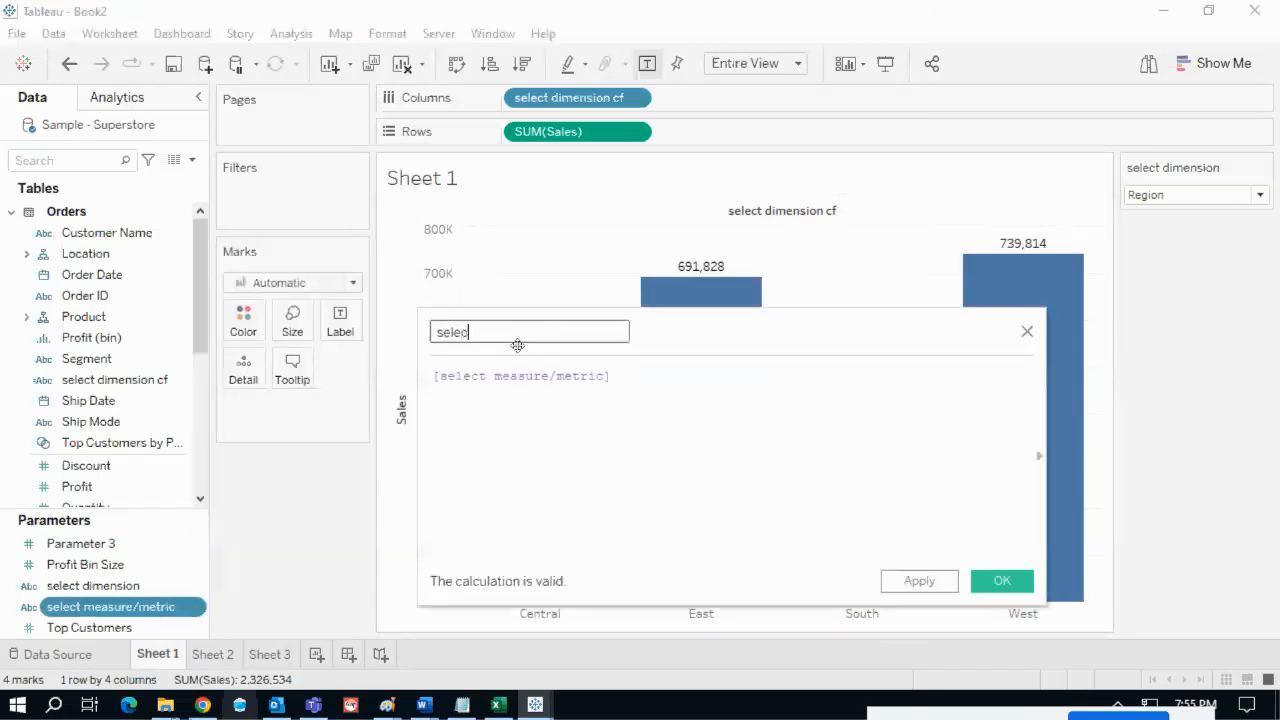
pyautogui.write('metric cf')
# - Write the CASE [select measure/metric] … END skeleton with a WHEN line
pyautogui.click(449, 376)
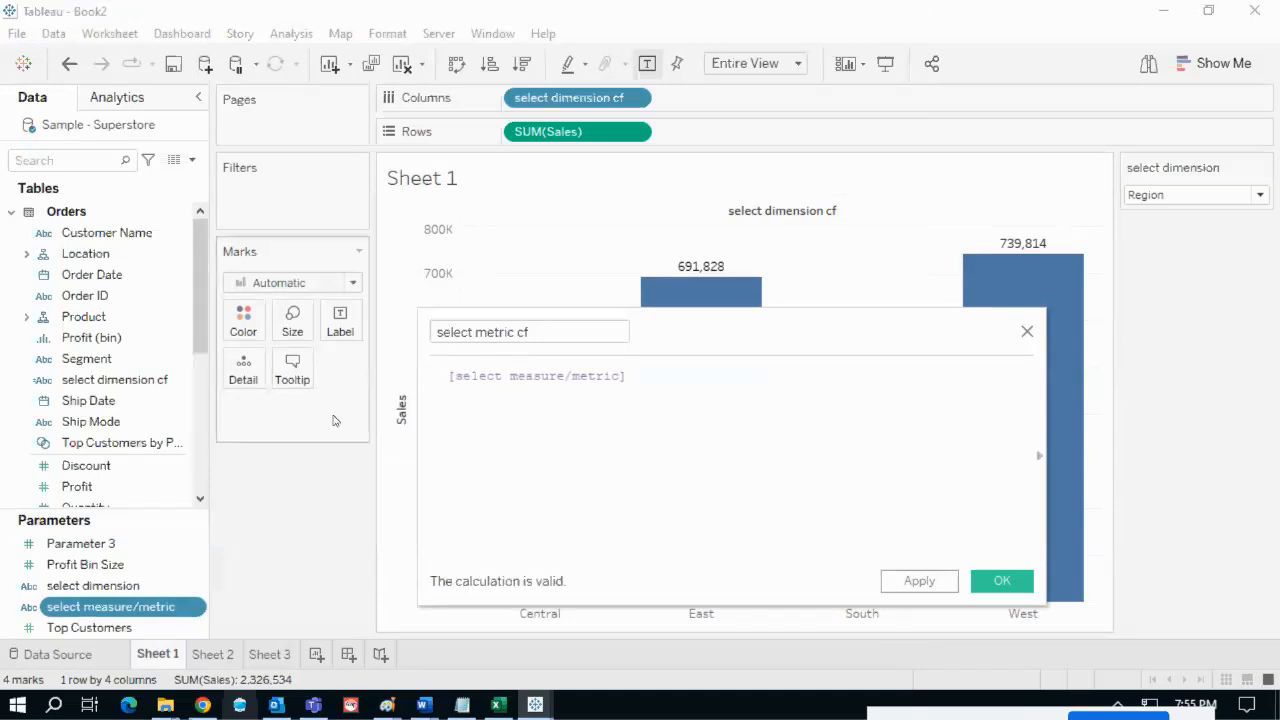
pyautogui.write('cas')
pyautogui.press('Return')
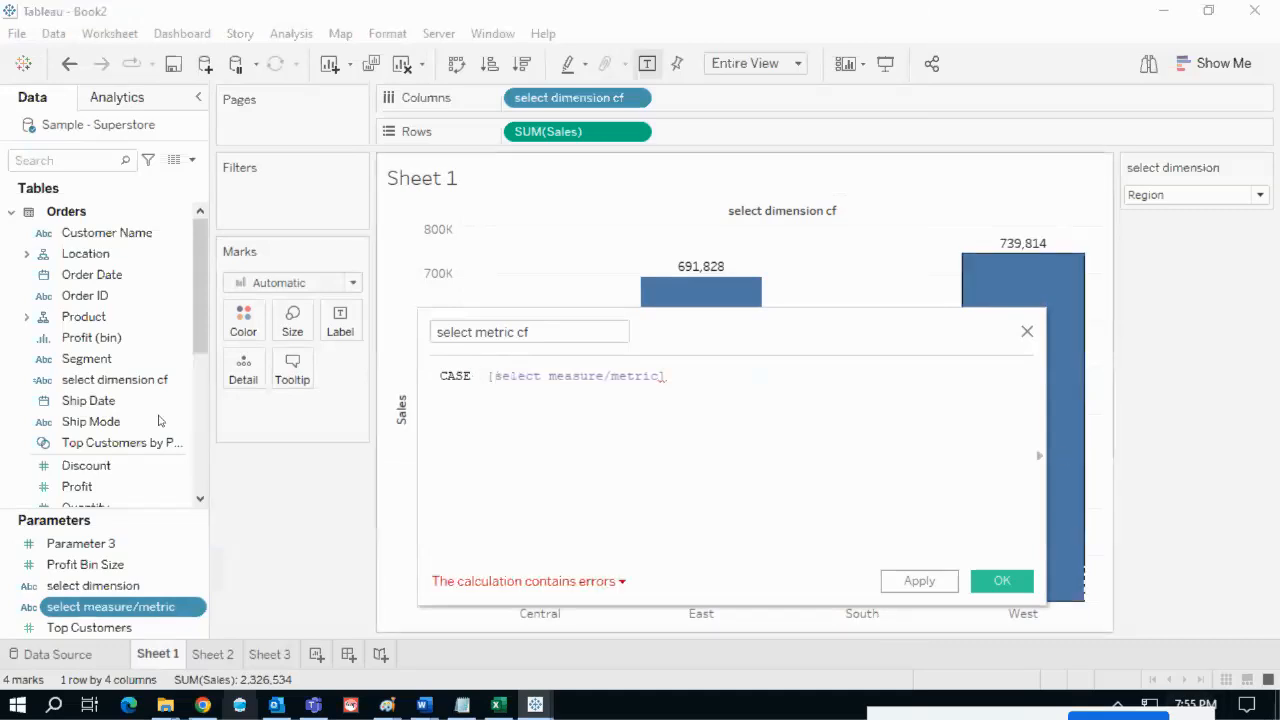
pyautogui.press('Return')
pyautogui.write('END')
pyautogui.click(453, 376)
pyautogui.press('BackSpace')
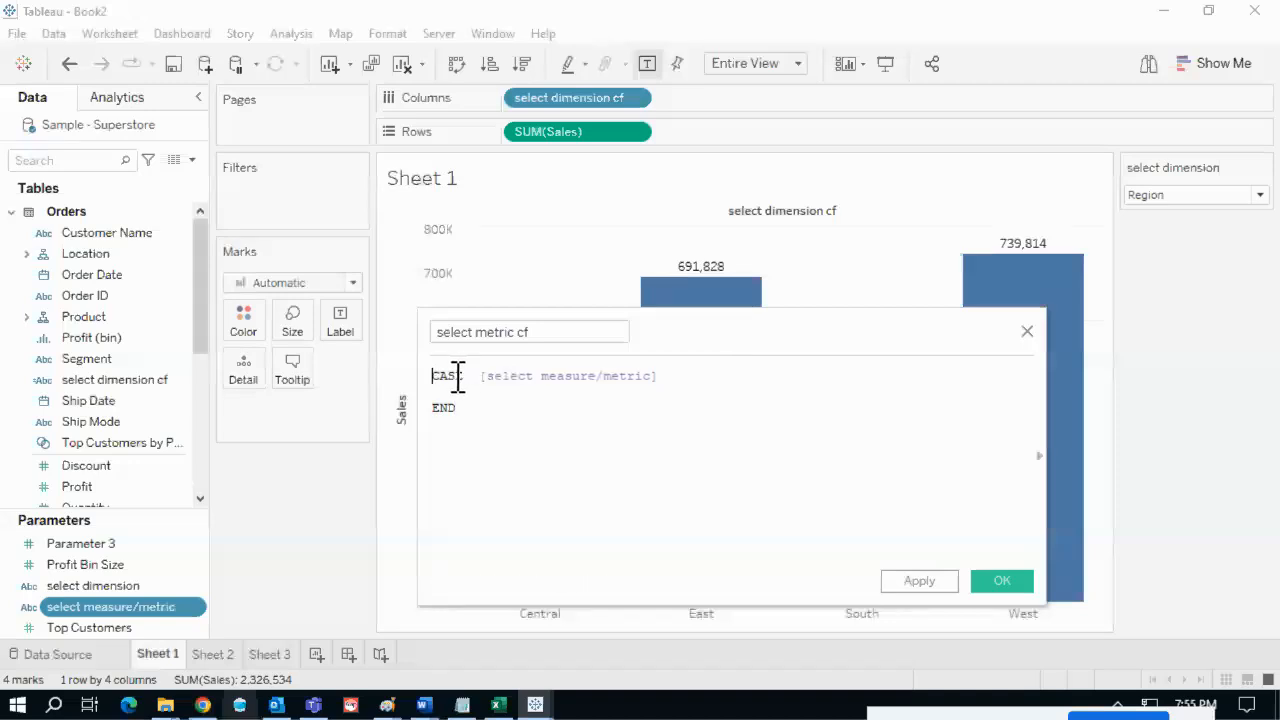
pyautogui.press('End')
pyautogui.press('Return')
pyautogui.write('WHEN')
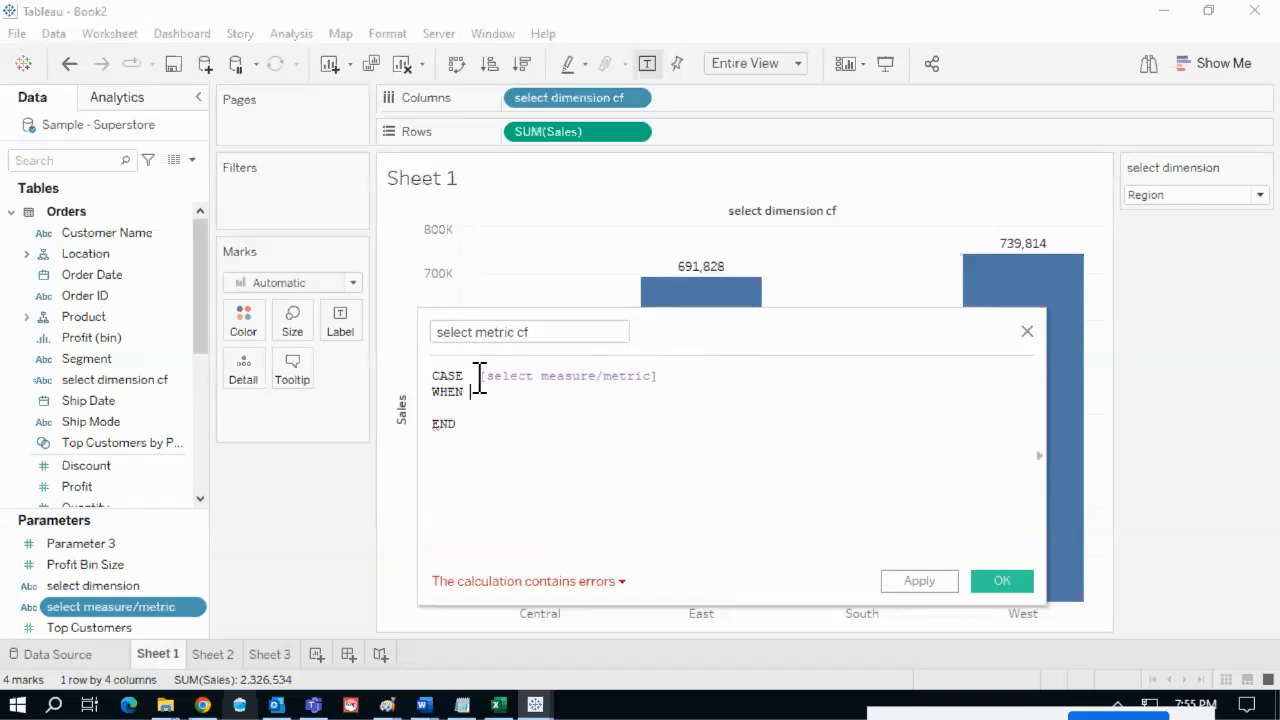
# - Add the branch WHEN 'Sales' THEN [Sales]
pyautogui.doubleClick(440, 376)
pyautogui.moveTo(662, 376); pyautogui.dragTo(486, 376)
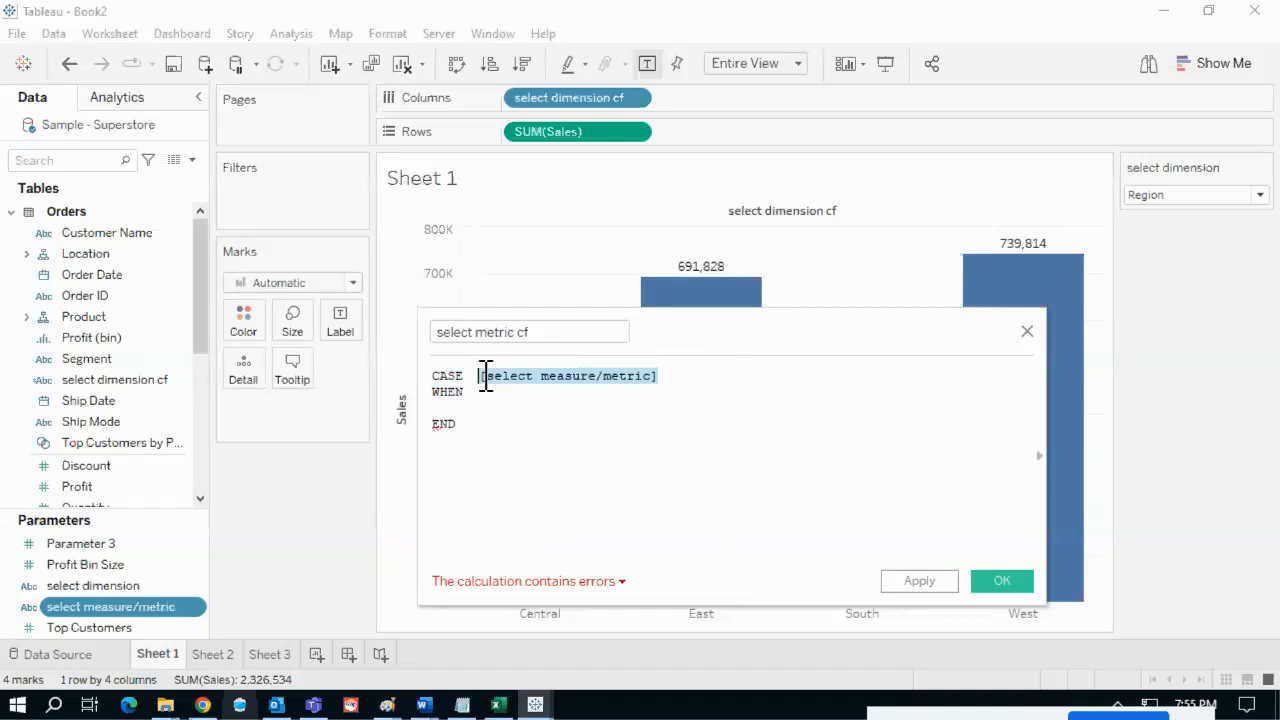
pyautogui.click(486, 393)
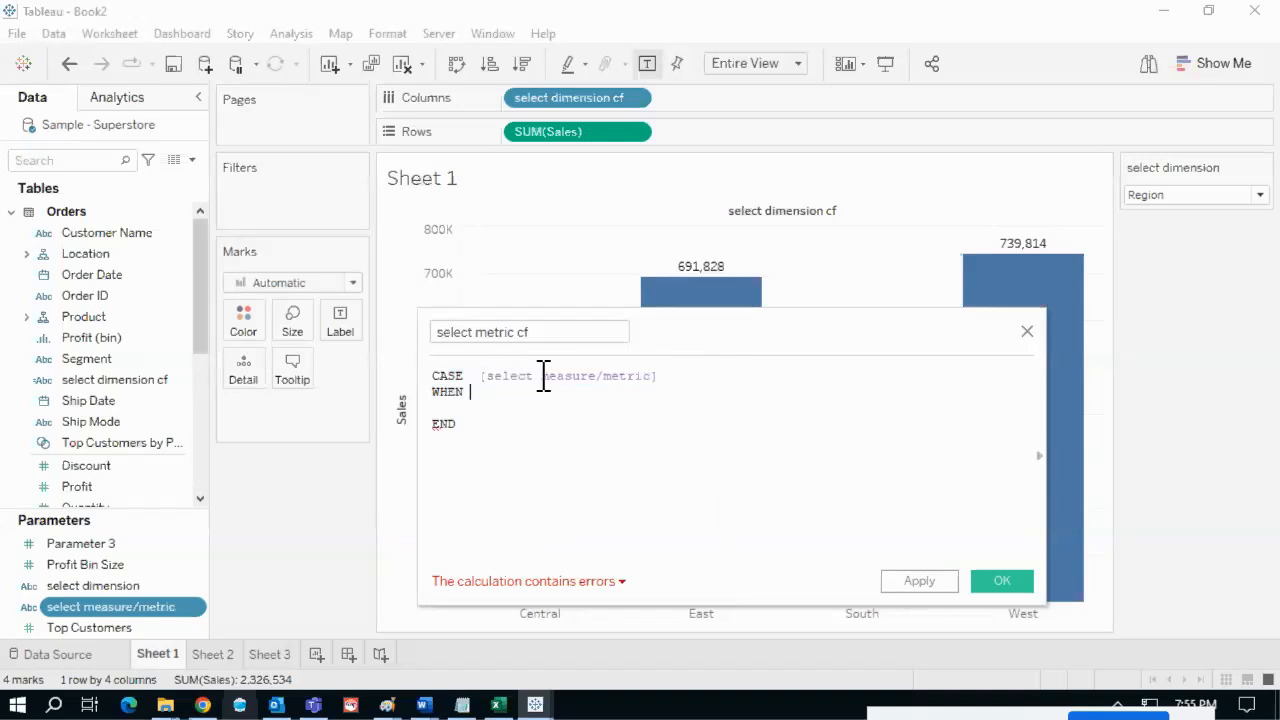
pyautogui.write("''Sales")
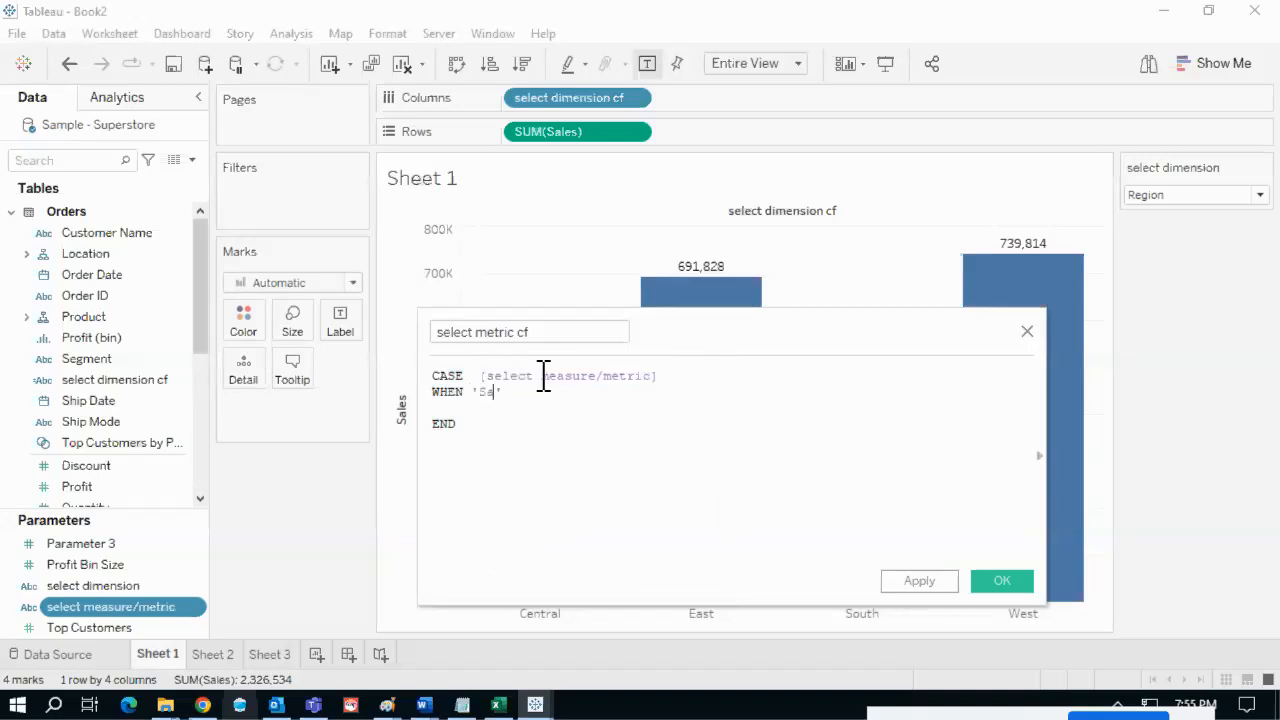
pyautogui.press('End')
pyautogui.write('th')
pyautogui.press('Return')
pyautogui.write('sal')
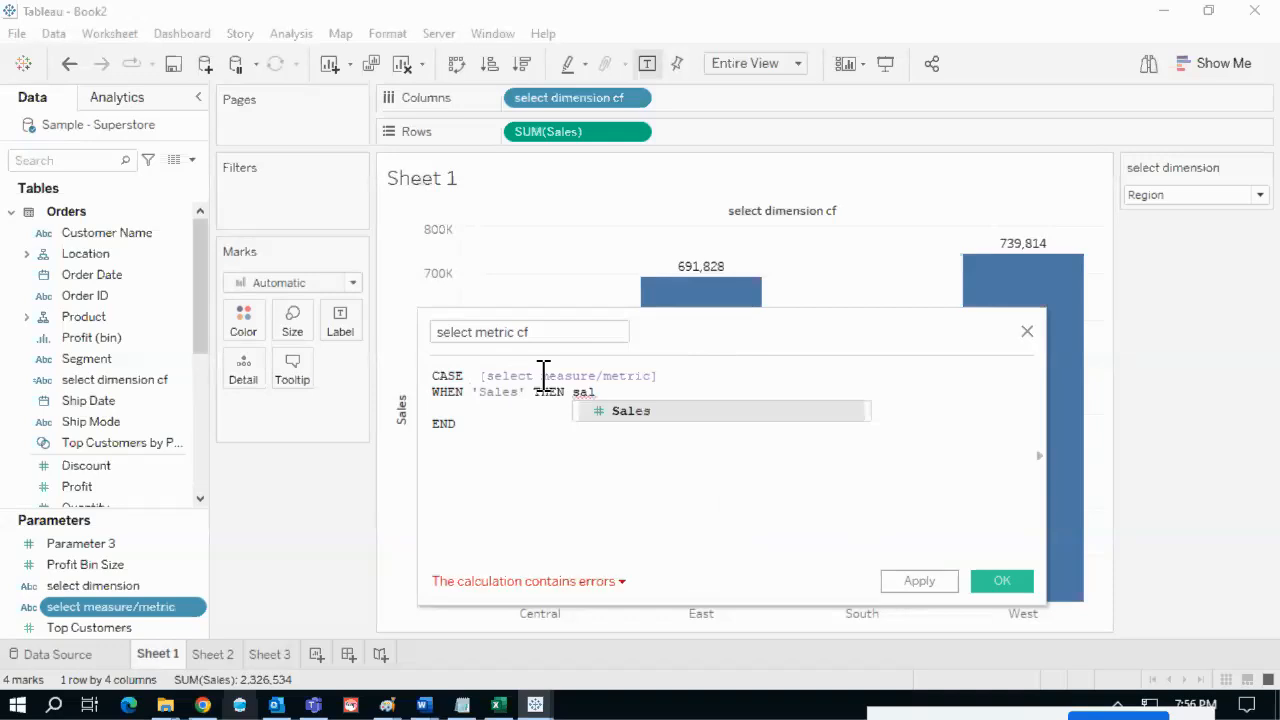
pyautogui.press('Return')
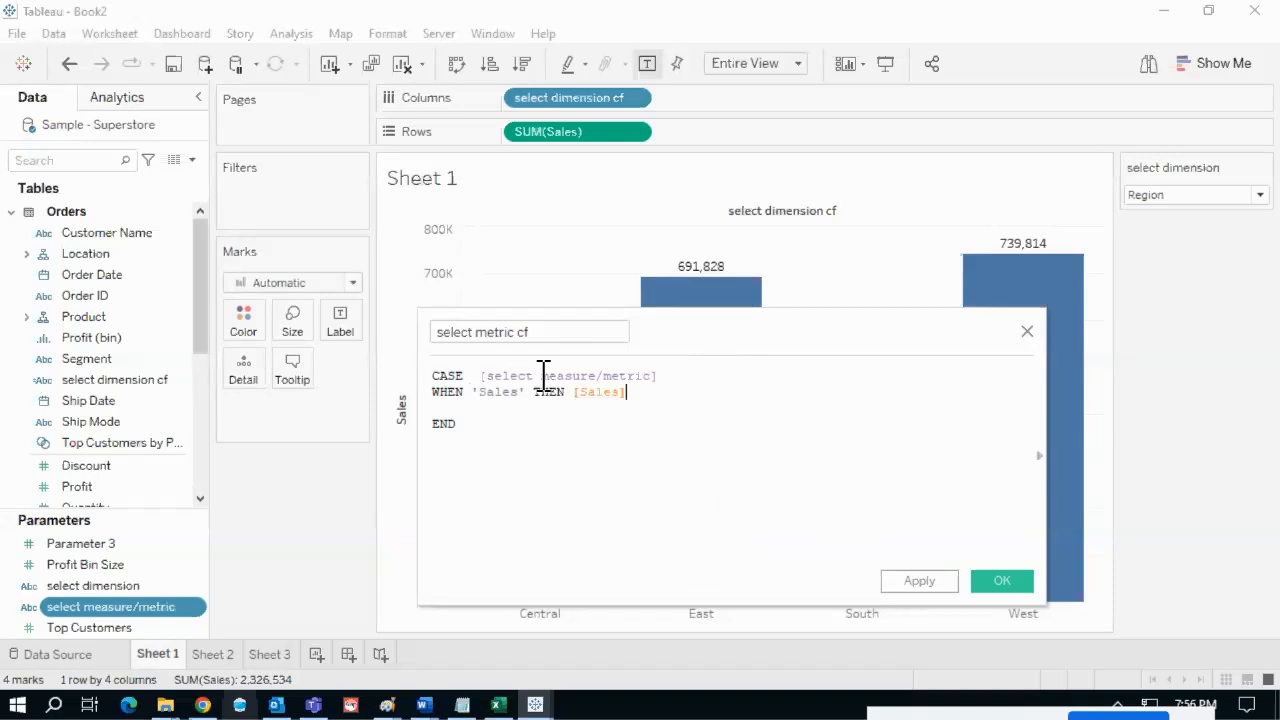
# - Add WHEN 'Profit' THEN [Profit] and WHEN 'Profit %' THEN [Profit Ratio]
pyautogui.press('Down')
pyautogui.write("WHEN 'Profit' THEN prof")
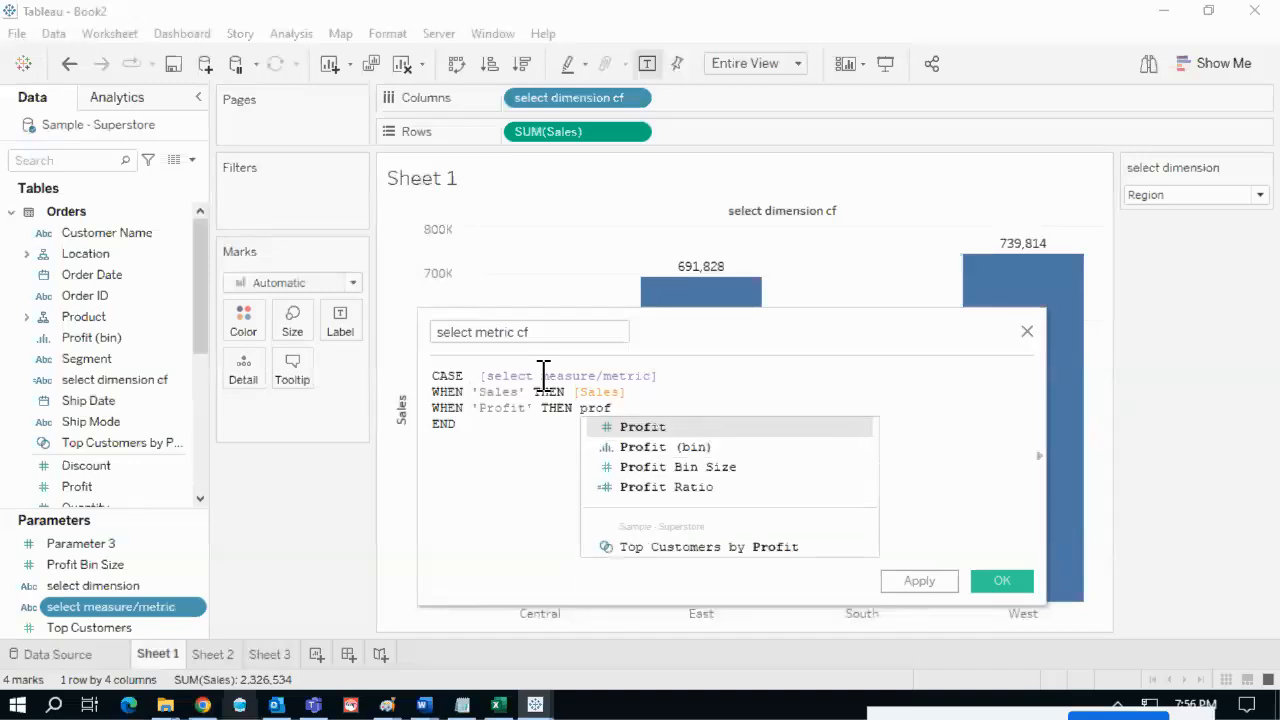
pyautogui.press('Return')
pyautogui.press('Return')
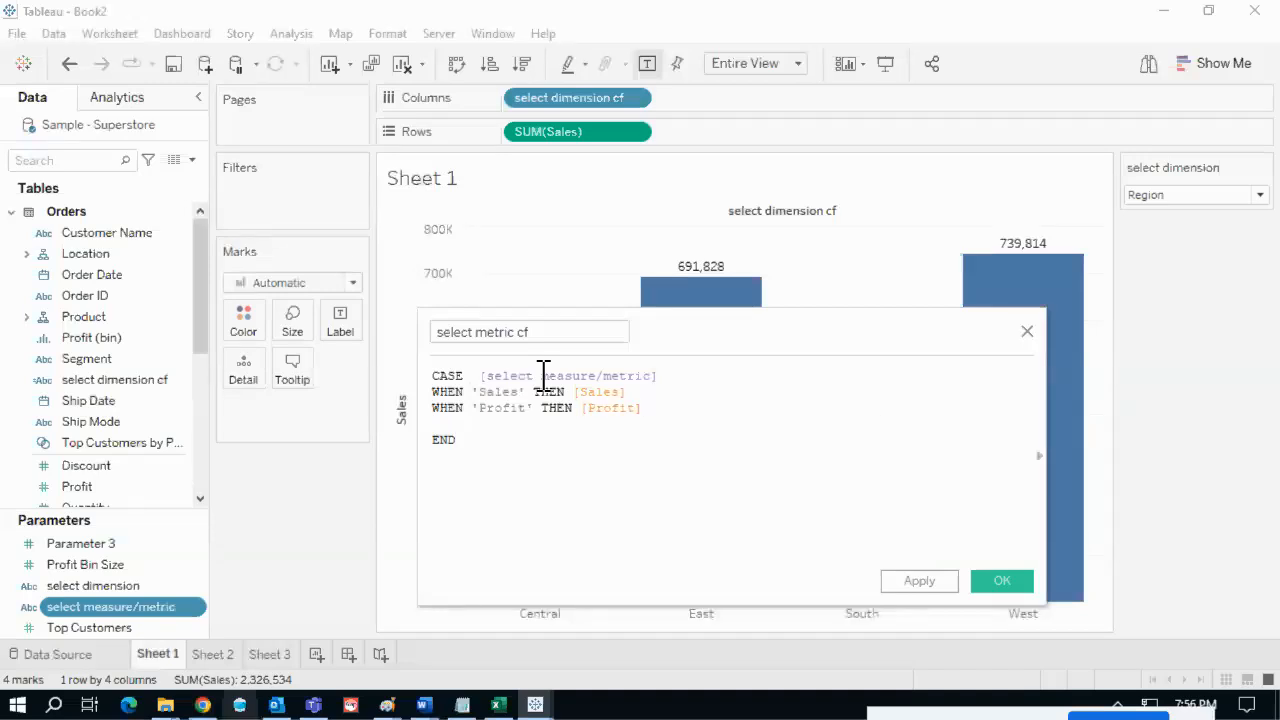
pyautogui.write('wh')
pyautogui.press('Return')
pyautogui.write("'Profit %' t")
pyautogui.press('Return')
pyautogui.write('pro')
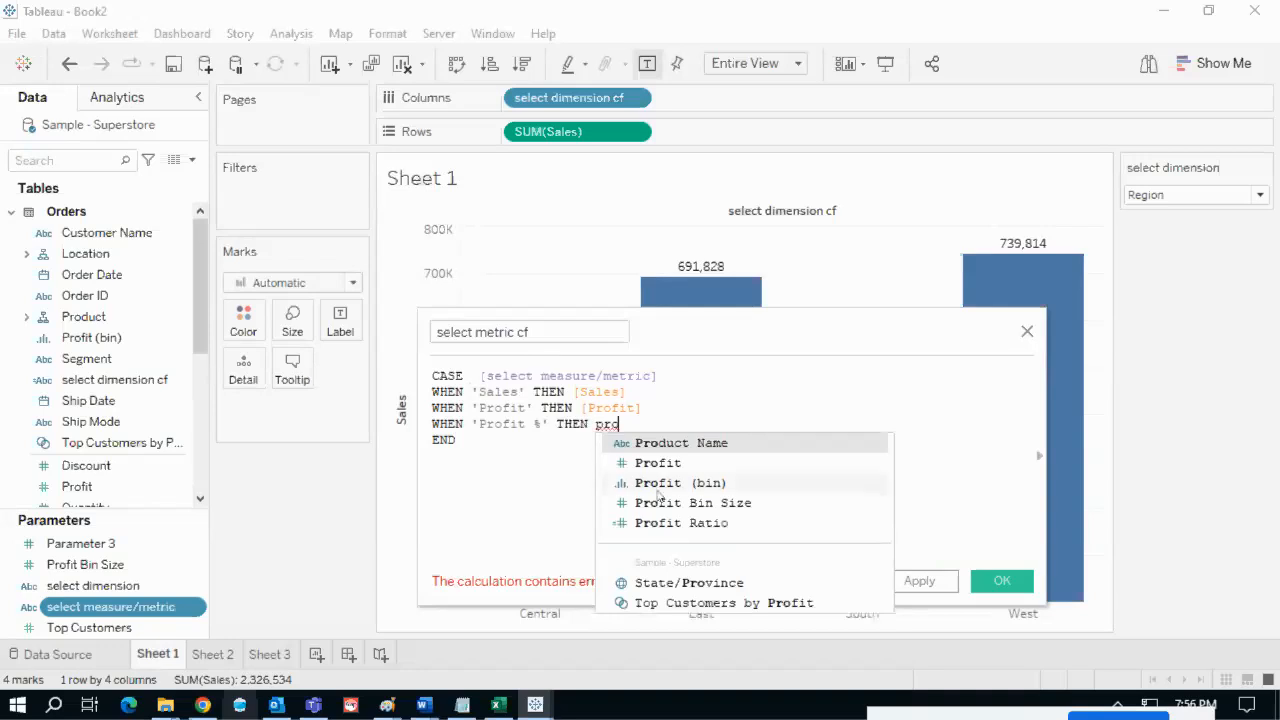
pyautogui.click(698, 525)
# - Point out the Profit Ratio and Profit references and reposition the calculation window
pyautogui.moveTo(706, 425); pyautogui.dragTo(601, 437)
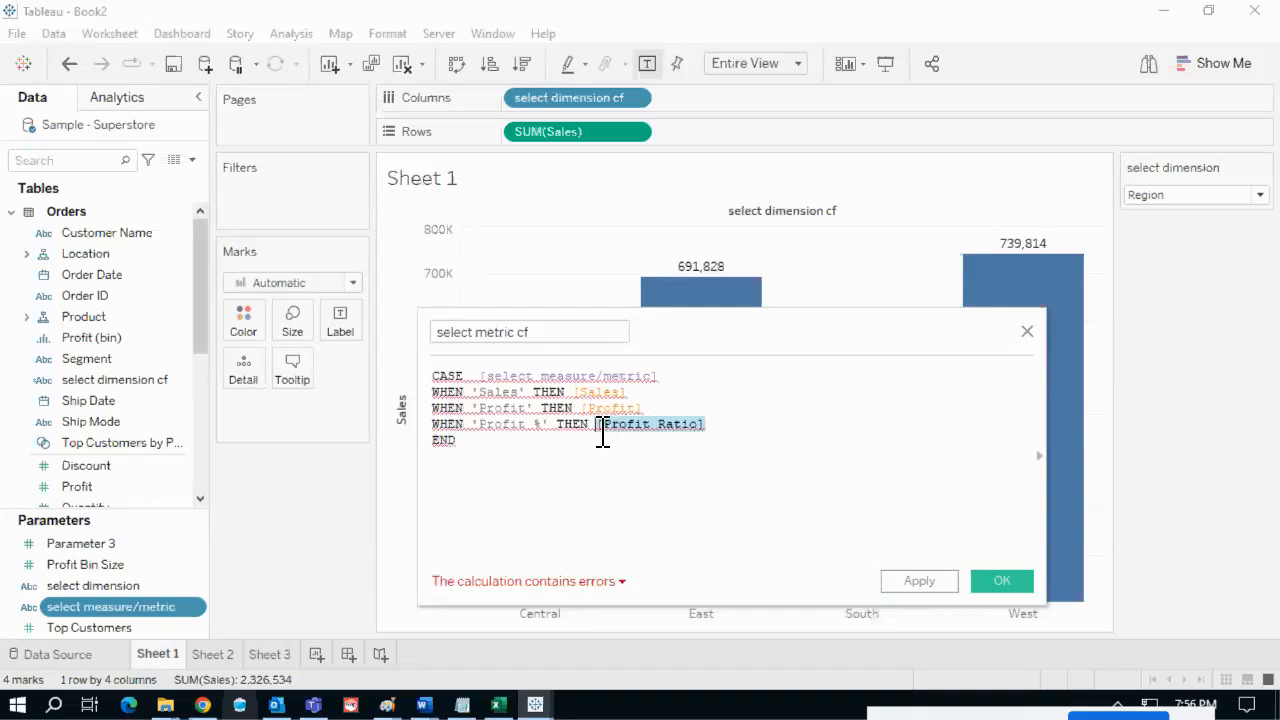
pyautogui.click(735, 437)
pyautogui.moveTo(717, 324); pyautogui.dragTo(703, 321)
pyautogui.moveTo(625, 406); pyautogui.dragTo(567, 408)
pyautogui.click(646, 395)
pyautogui.click(701, 432)
pyautogui.moveTo(717, 344); pyautogui.dragTo(717, 316)
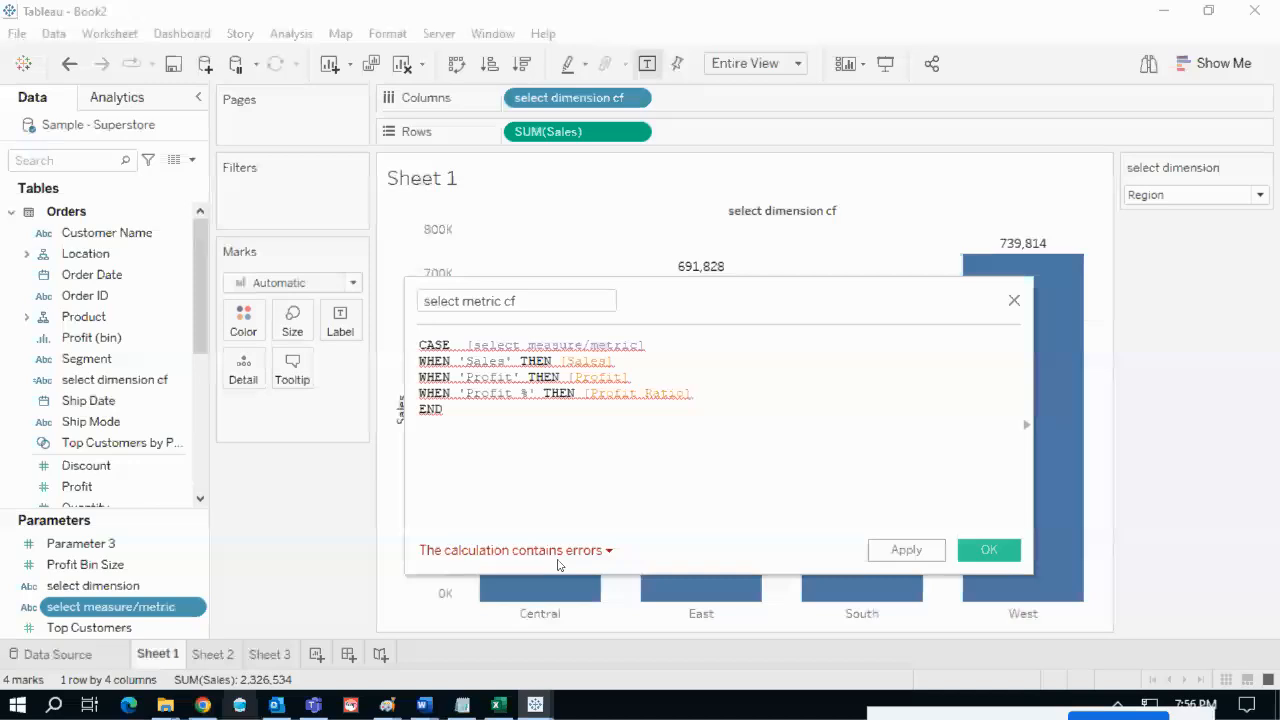
pyautogui.click(519, 553)
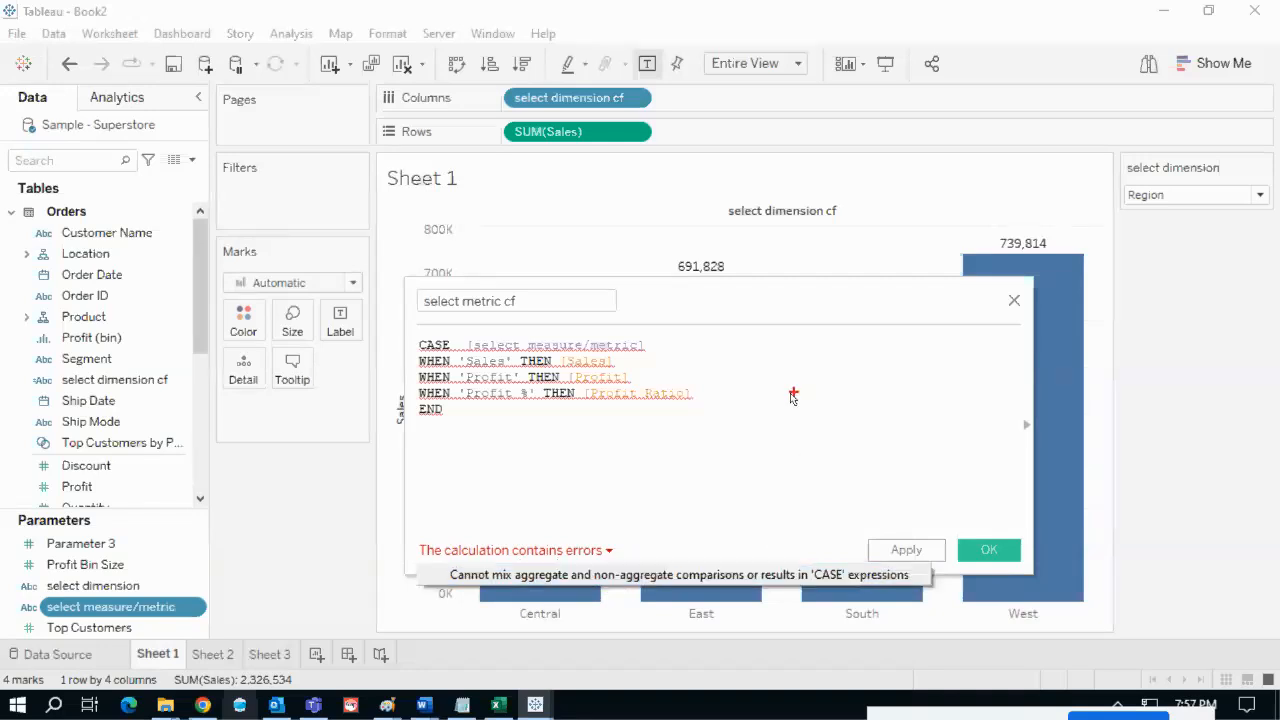
pyautogui.moveTo(628, 364); pyautogui.dragTo(724, 343)
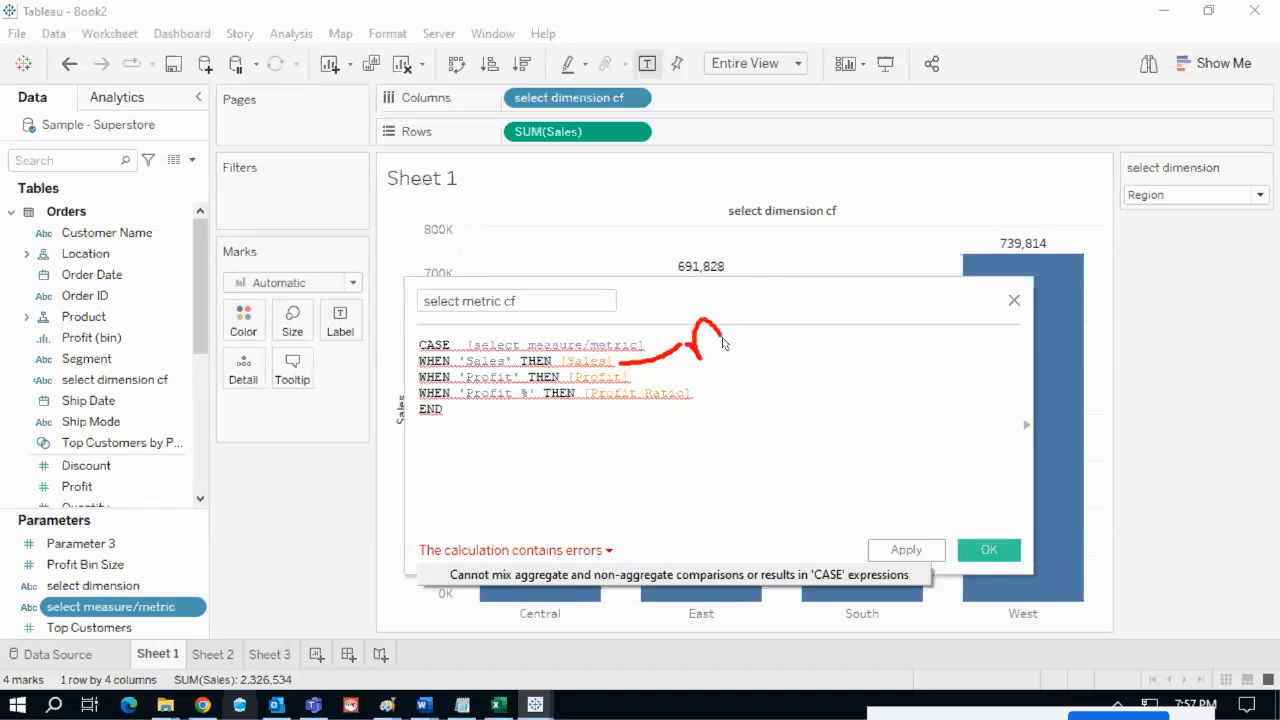
pyautogui.moveTo(636, 383)
pyautogui.mouseDown()
pyautogui.moveTo(714, 363)
pyautogui.moveTo(736, 371)
pyautogui.mouseUp()
pyautogui.moveTo(588, 386)
pyautogui.mouseDown()
pyautogui.moveTo(590, 402)
pyautogui.moveTo(696, 411)
pyautogui.moveTo(698, 392)
pyautogui.moveTo(592, 400)
pyautogui.mouseUp()
pyautogui.moveTo(696, 412)
pyautogui.mouseDown()
pyautogui.moveTo(727, 419)
pyautogui.moveTo(706, 426)
pyautogui.mouseUp()
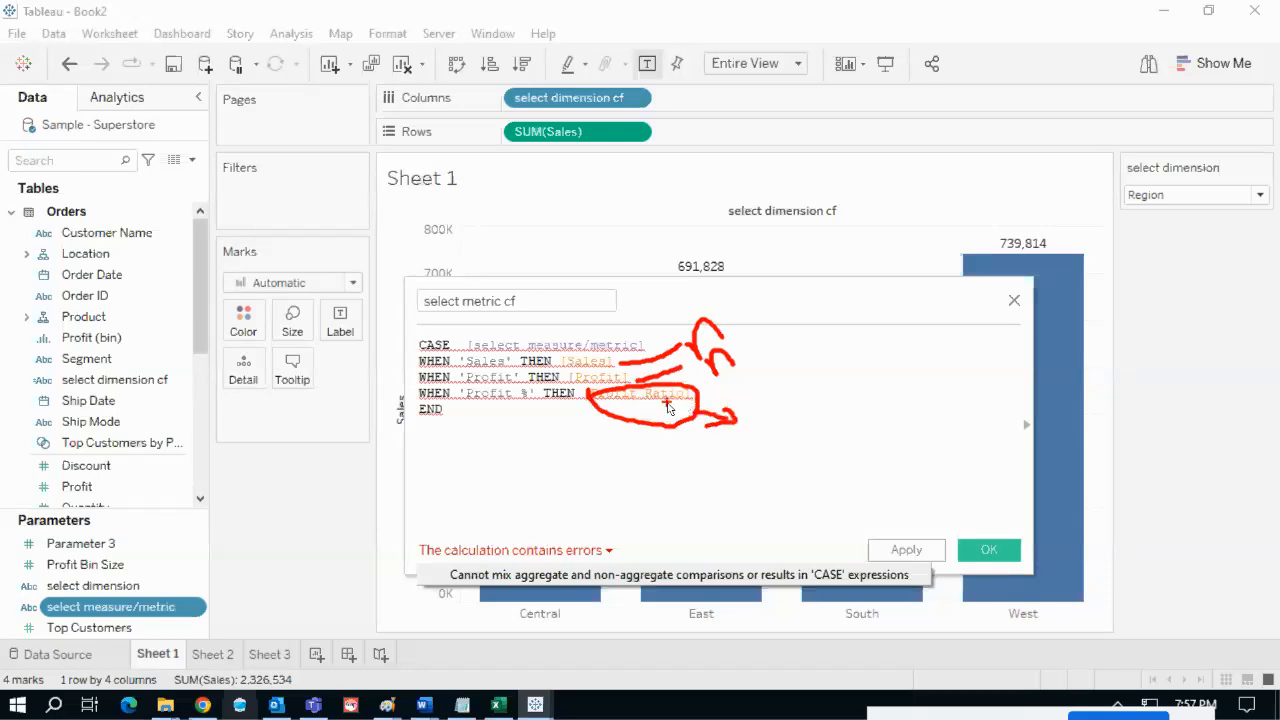
pyautogui.press('Escape')
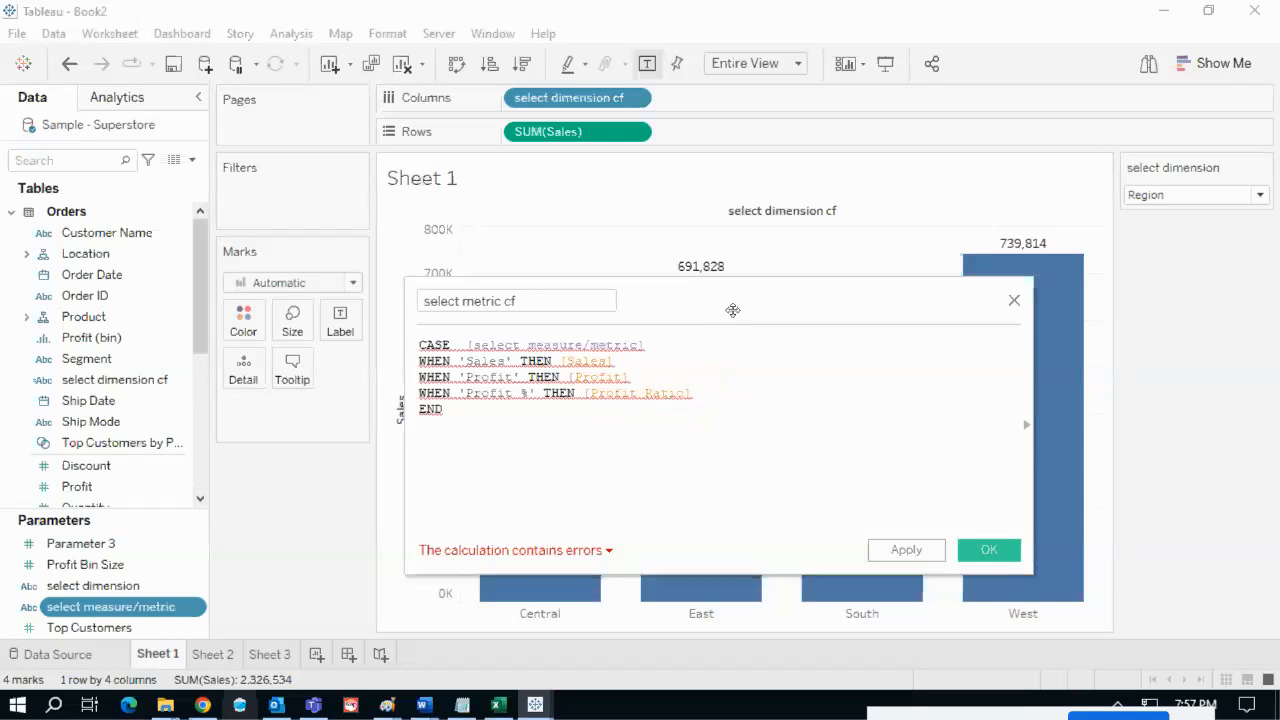
pyautogui.moveTo(553, 267); pyautogui.dragTo(306, 208)
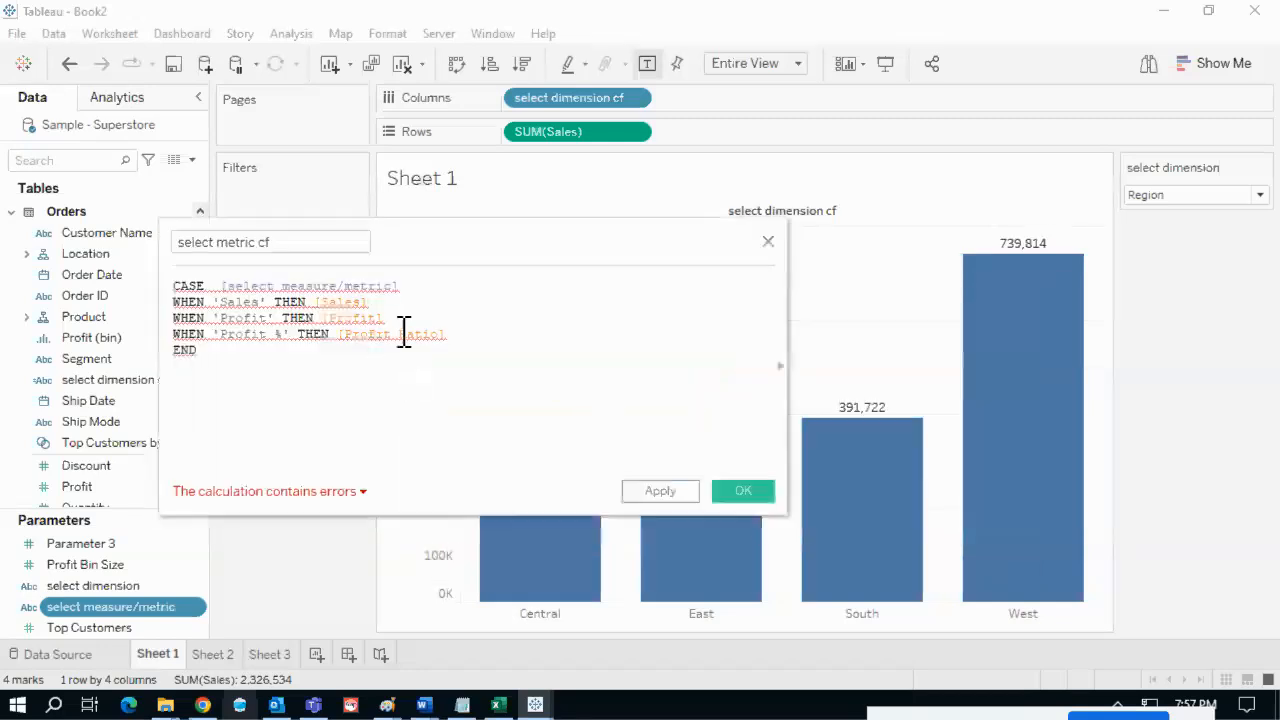
pyautogui.moveTo(407, 335)
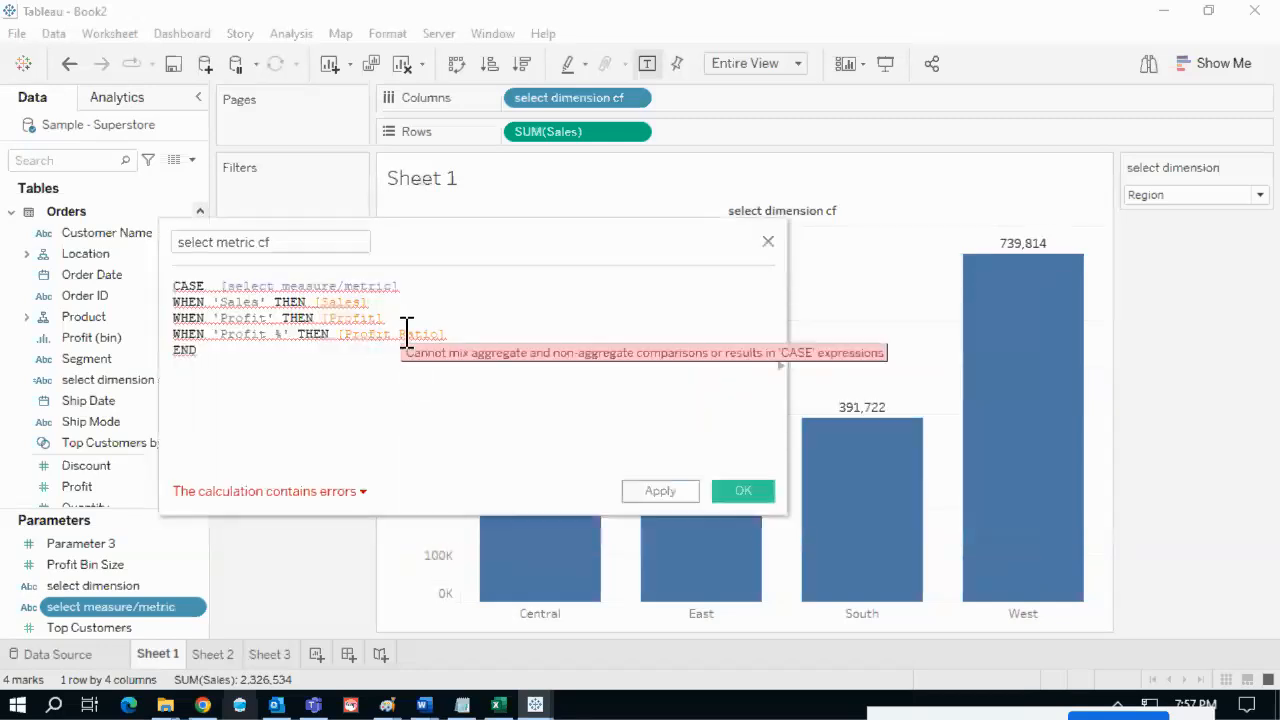
# - Expand the function reference panel to show Profit Ratio defined as SUM([Profit])/SUM([Sales])
pyautogui.click(779, 369)
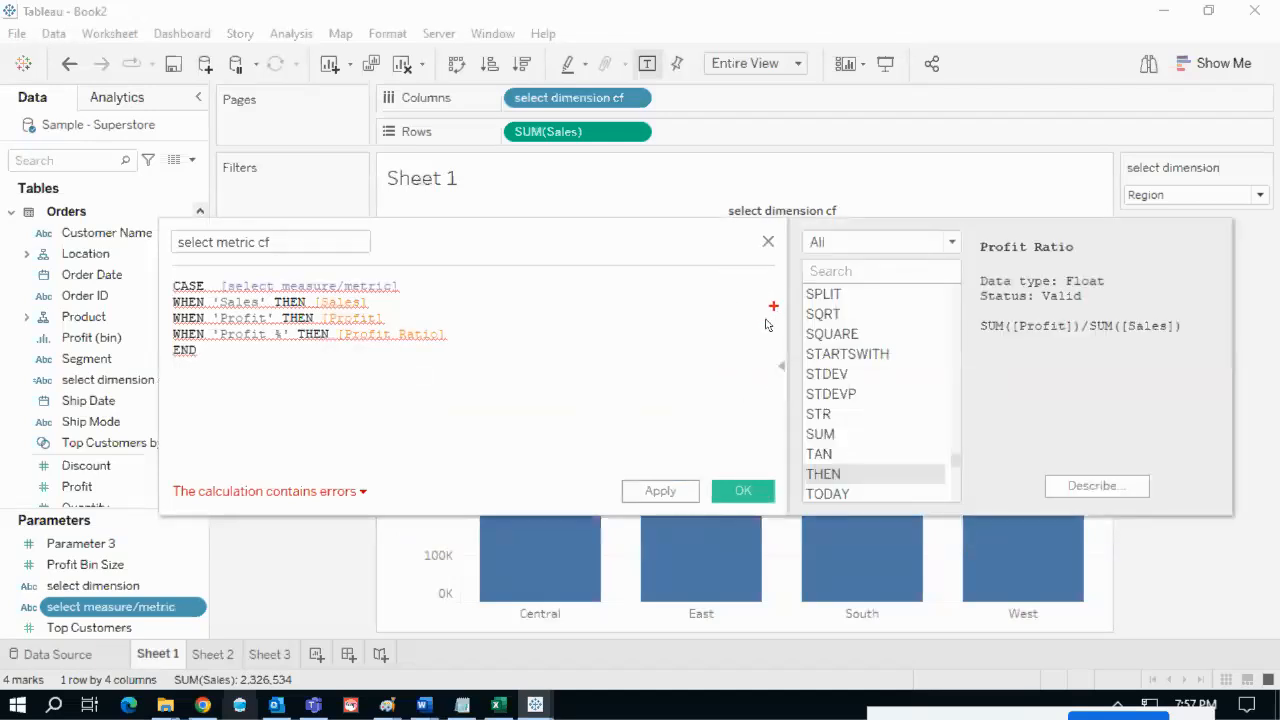
pyautogui.moveTo(763, 349)
pyautogui.mouseDown()
pyautogui.moveTo(790, 366)
pyautogui.moveTo(776, 350)
pyautogui.mouseUp()
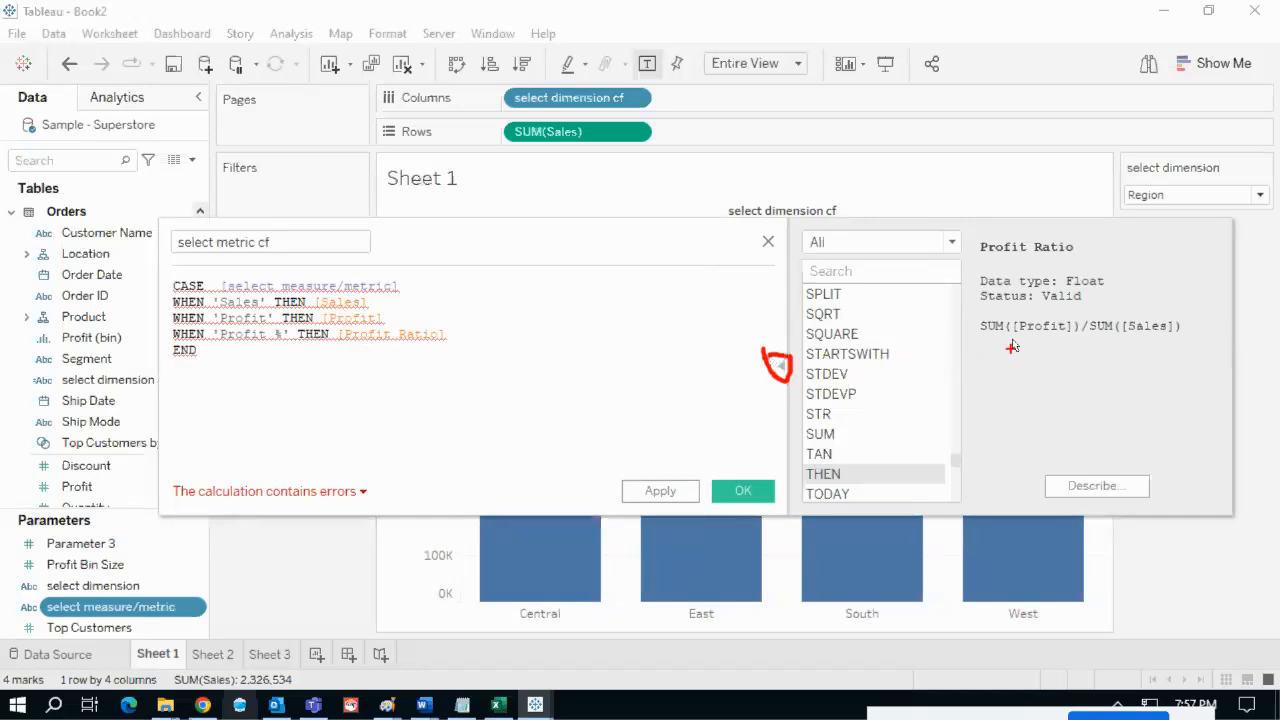
pyautogui.moveTo(981, 268); pyautogui.dragTo(1076, 256)
pyautogui.moveTo(983, 339); pyautogui.dragTo(1175, 345)
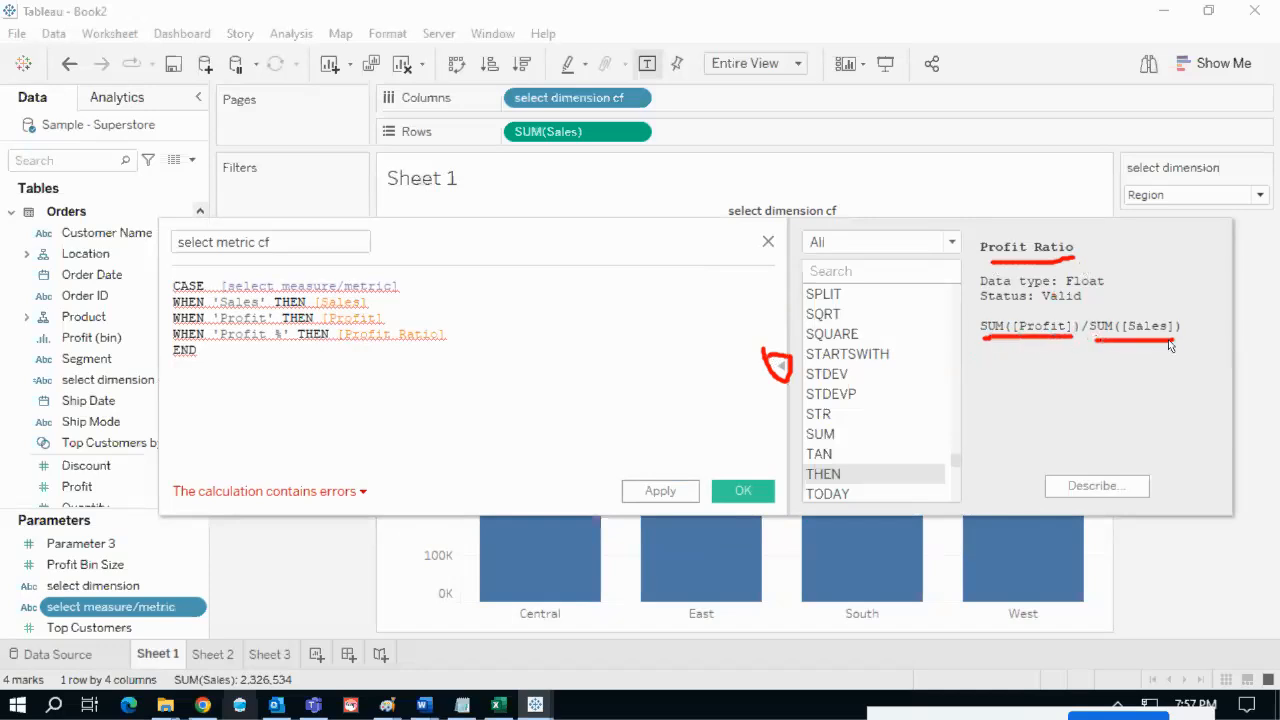
pyautogui.moveTo(983, 311); pyautogui.dragTo(969, 355)
pyautogui.moveTo(1056, 354)
pyautogui.mouseDown()
pyautogui.moveTo(1153, 362)
pyautogui.moveTo(975, 312)
pyautogui.mouseUp()
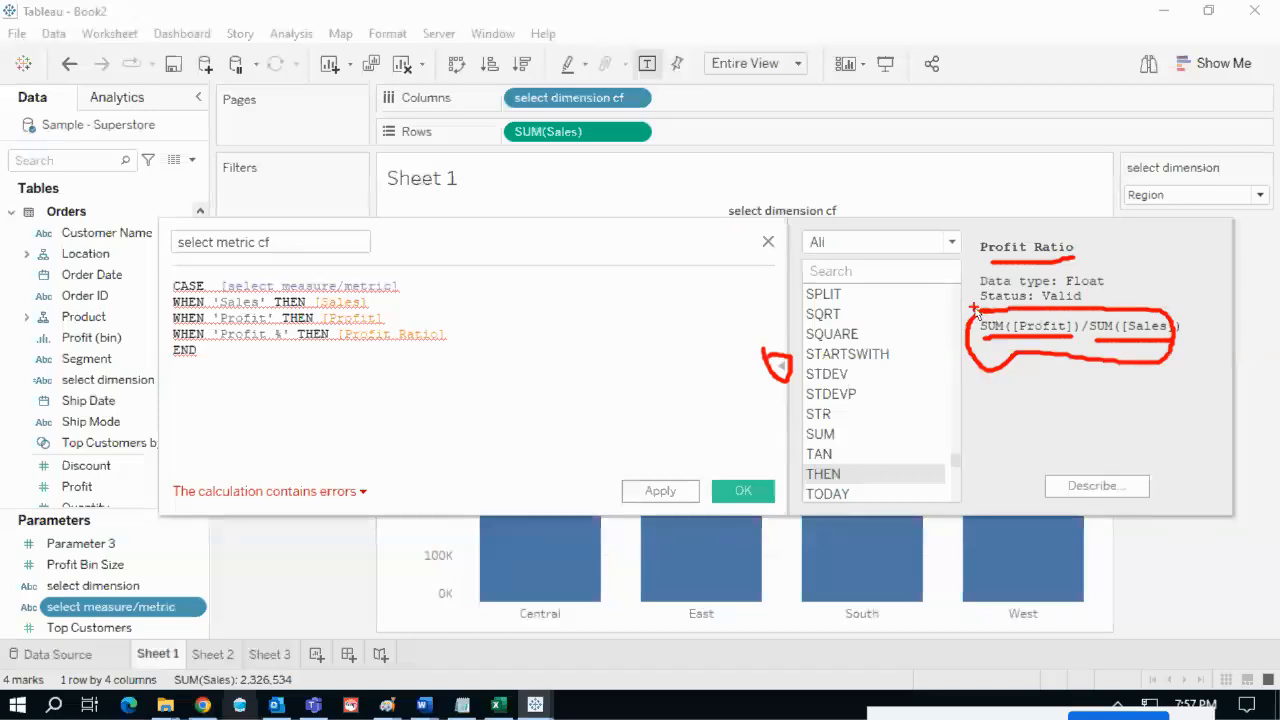
pyautogui.press('Escape')
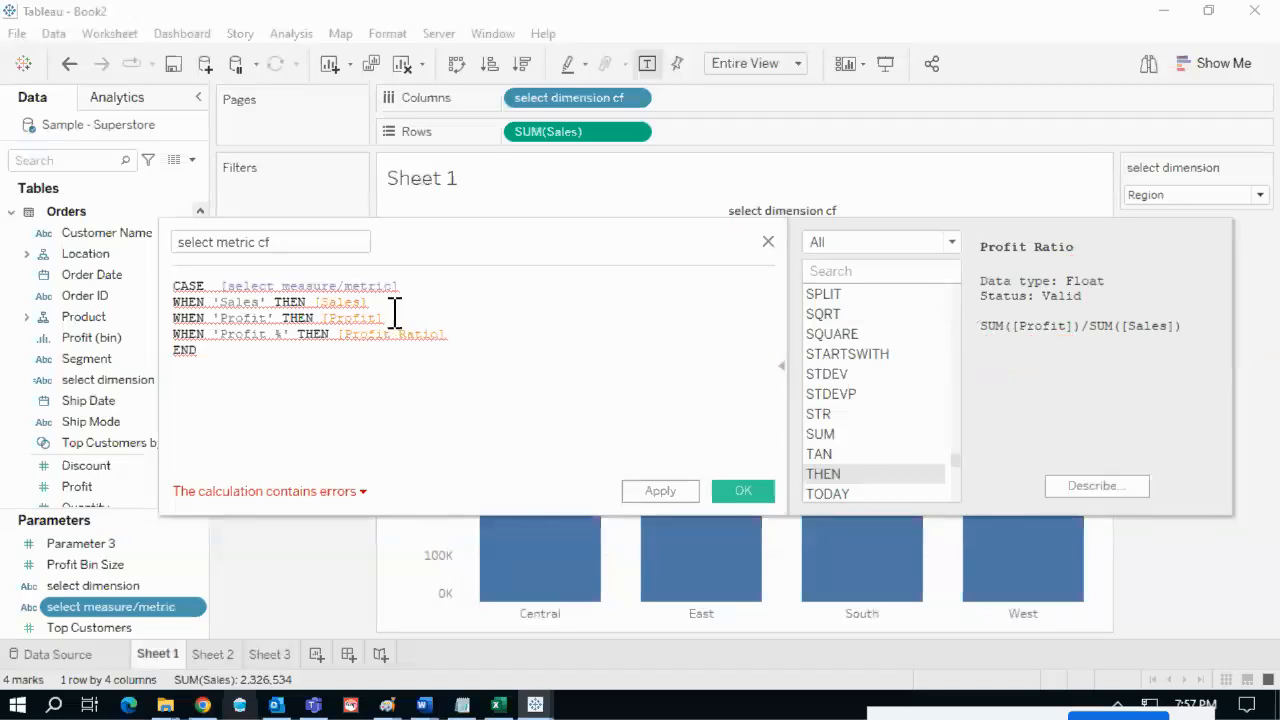
pyautogui.moveTo(370, 306)
pyautogui.mouseDown()
pyautogui.moveTo(426, 298)
pyautogui.moveTo(462, 317)
pyautogui.mouseUp()
pyautogui.press('Escape')
pyautogui.moveTo(313, 303); pyautogui.dragTo(292, 310)
pyautogui.click(377, 305)
# - Wrap [Sales] and [Profit] in SUM() so the select metric cf calculation validates
pyautogui.click(783, 372)
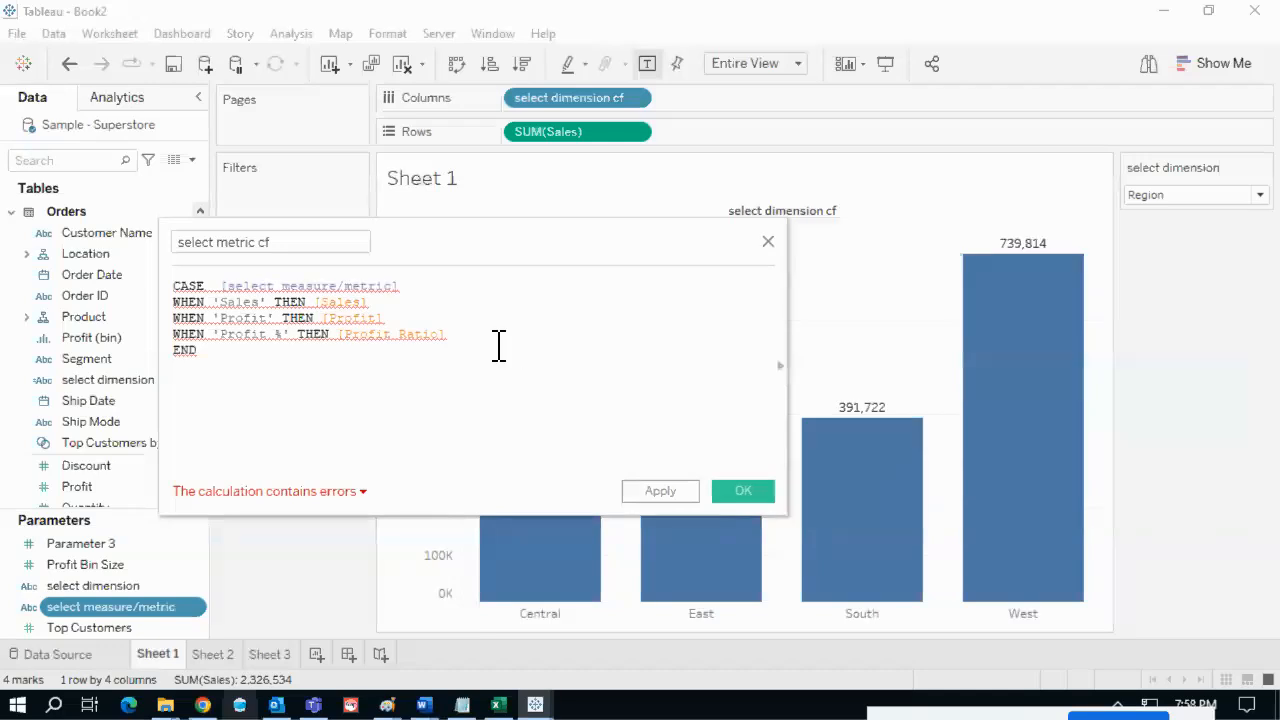
pyautogui.moveTo(460, 335); pyautogui.dragTo(331, 340)
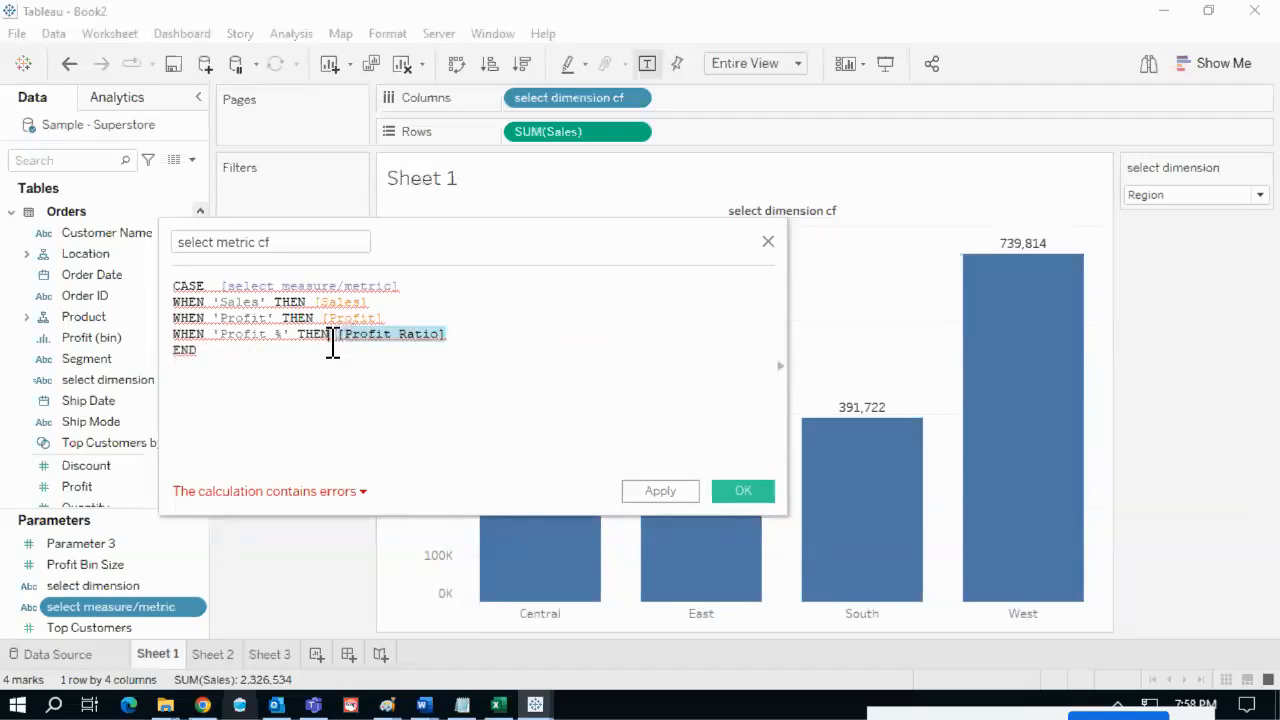
pyautogui.click(331, 340)
pyautogui.moveTo(388, 318); pyautogui.dragTo(337, 320)
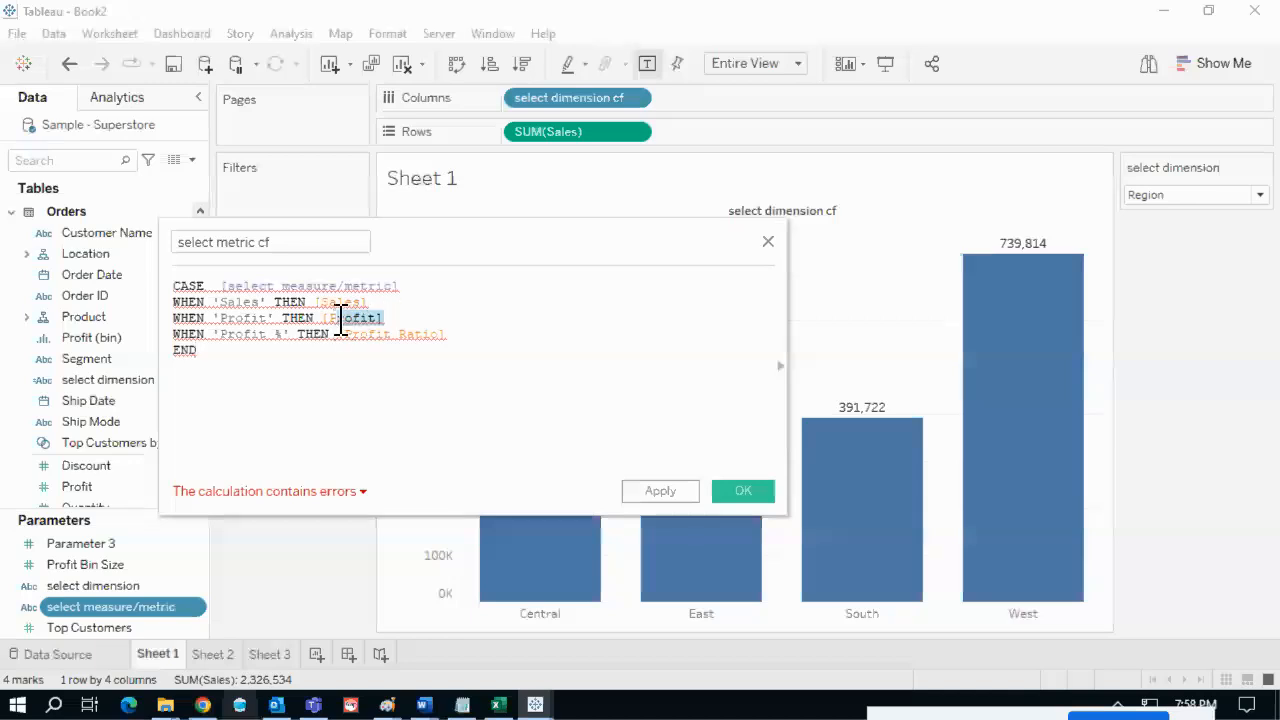
pyautogui.click(405, 302)
pyautogui.write(')')
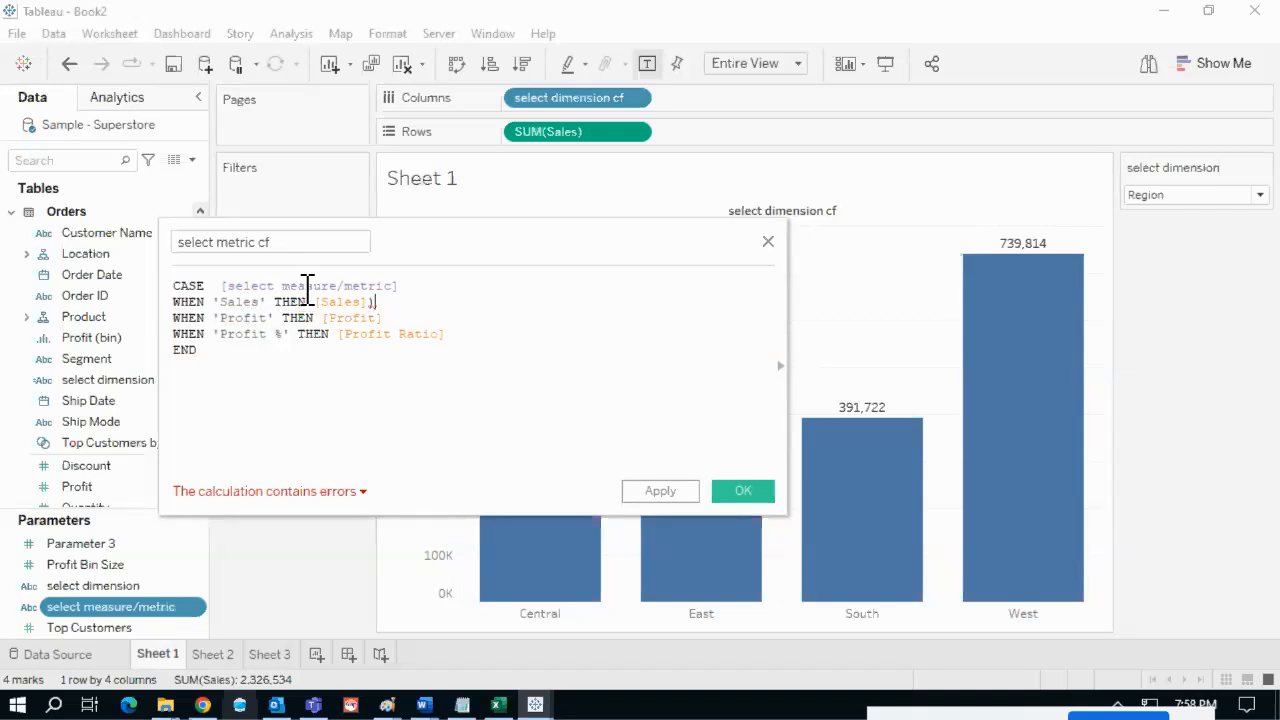
pyautogui.moveTo(575, 226); pyautogui.dragTo(688, 228)
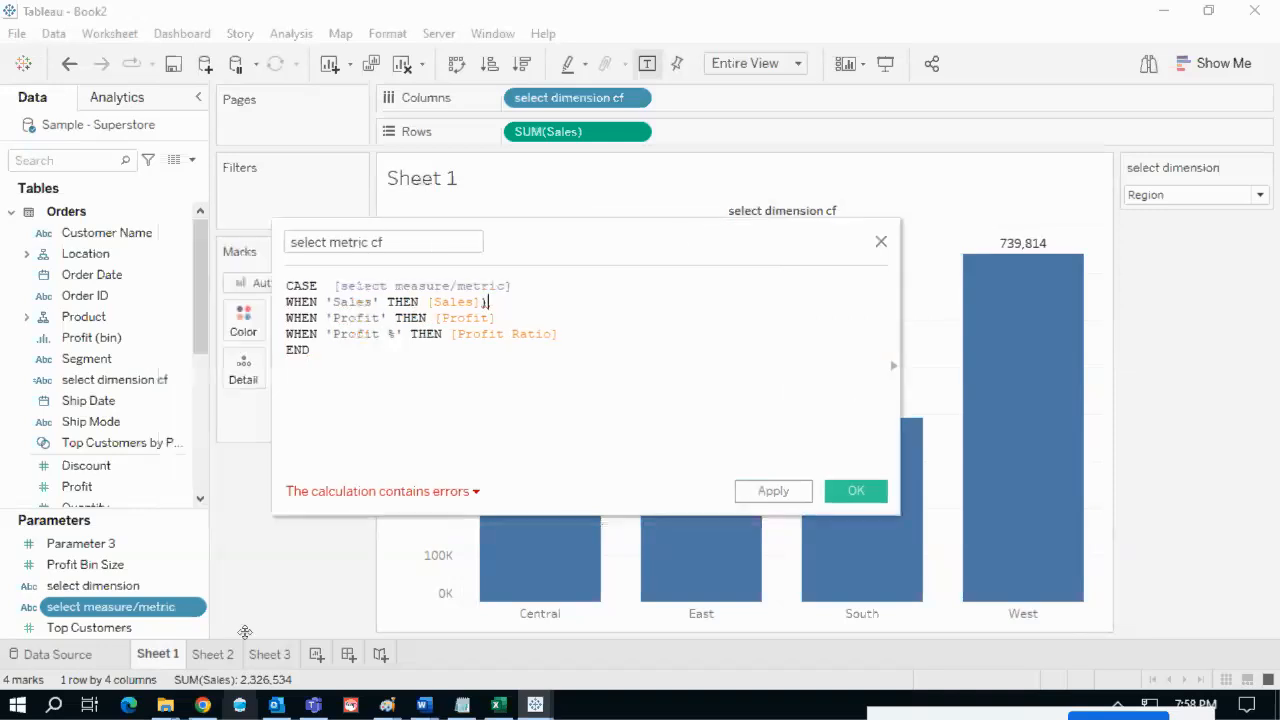
pyautogui.click(429, 302)
pyautogui.write('(')
pyautogui.write('SUM')
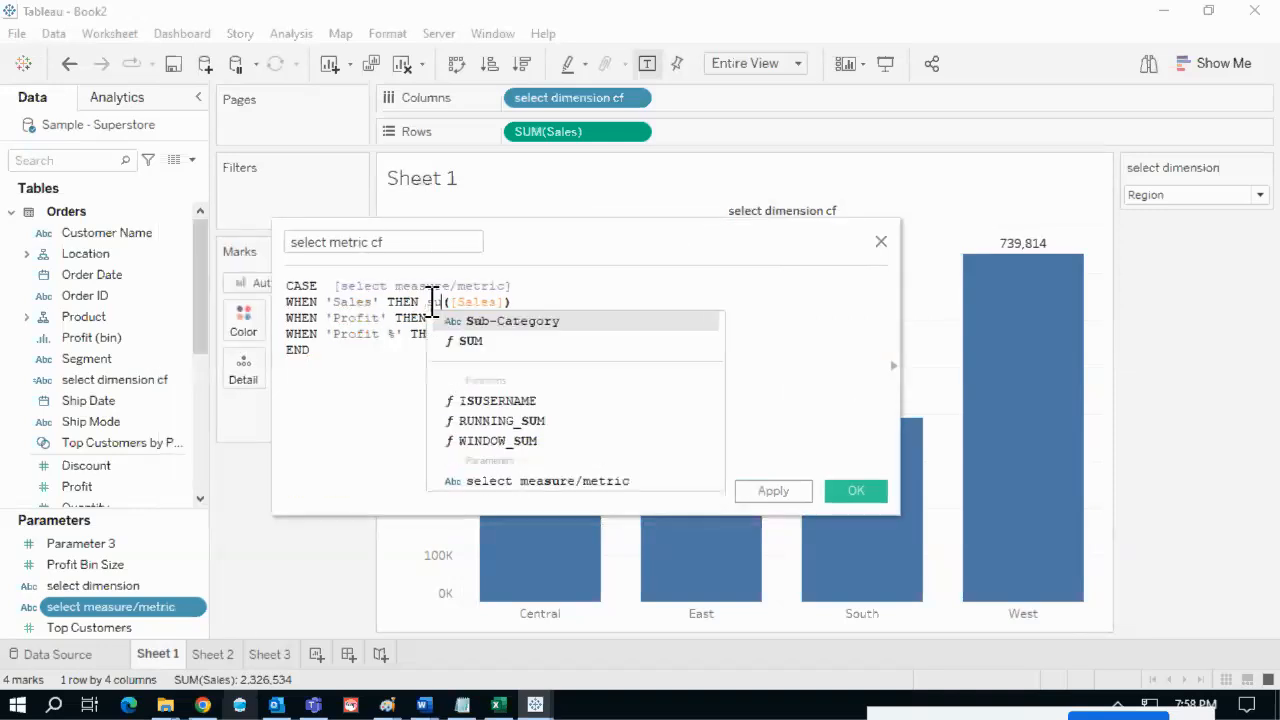
pyautogui.click(568, 304)
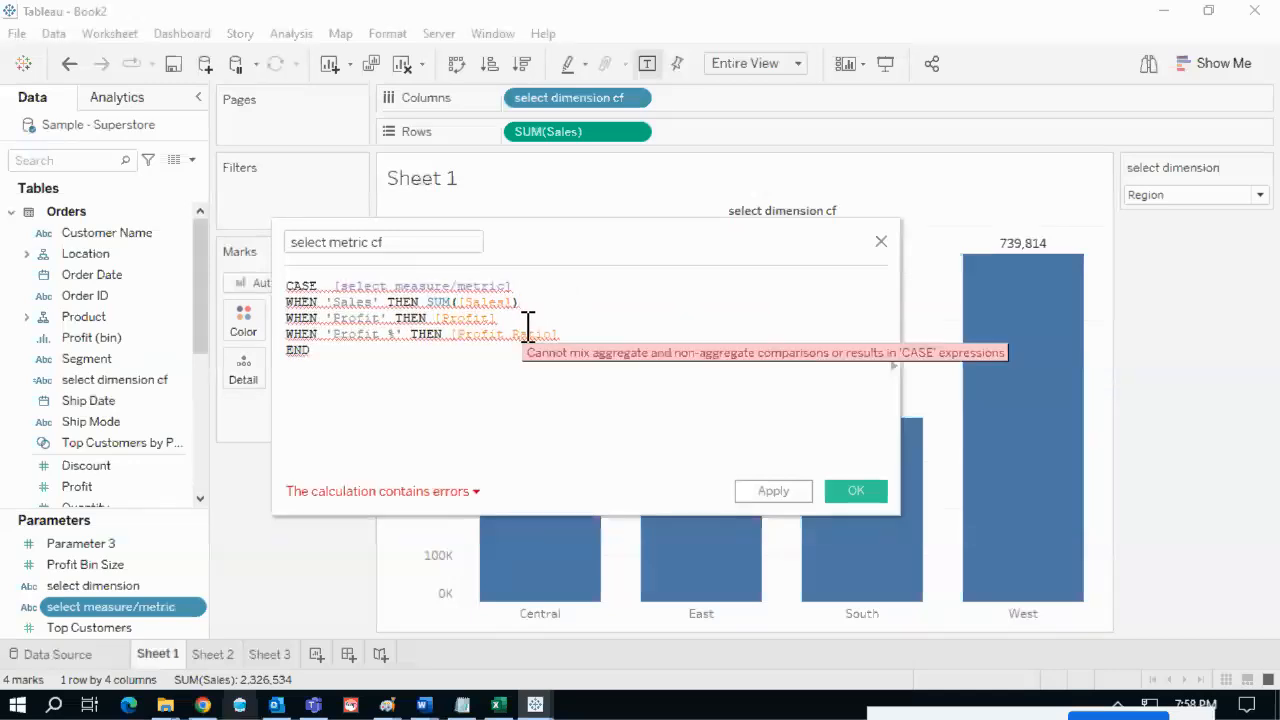
pyautogui.write(')')
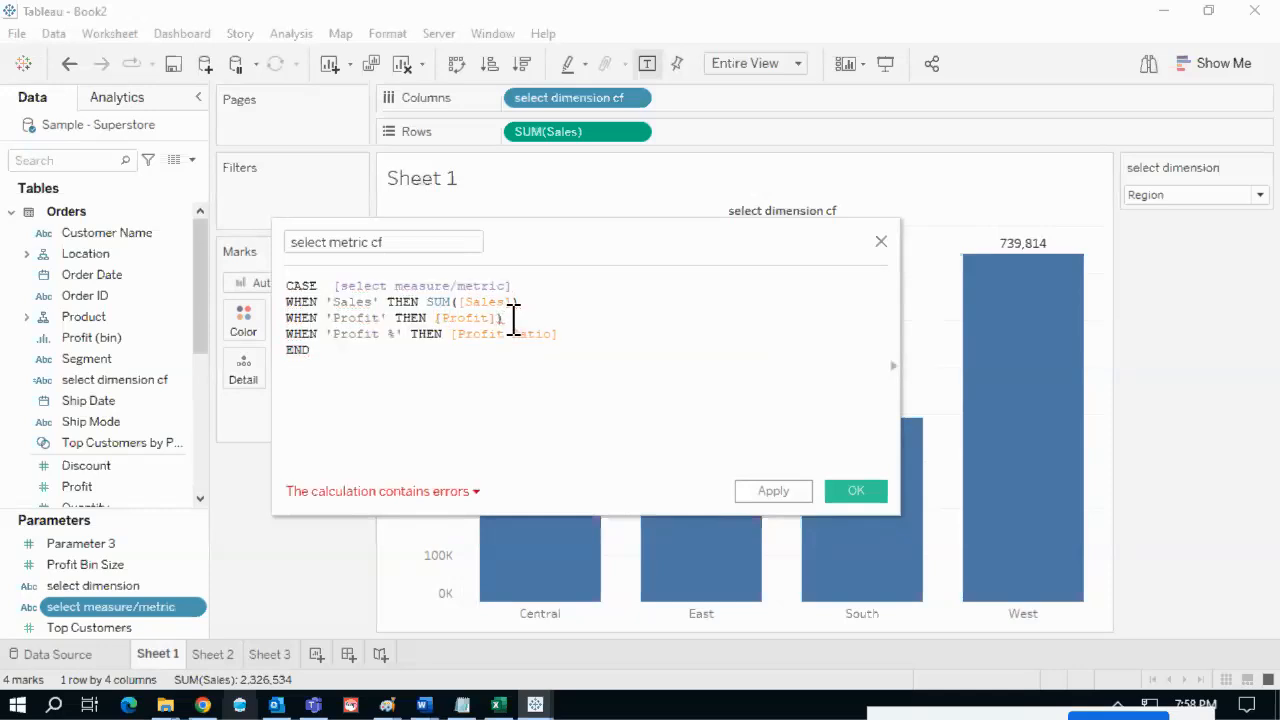
pyautogui.write('SUM(')
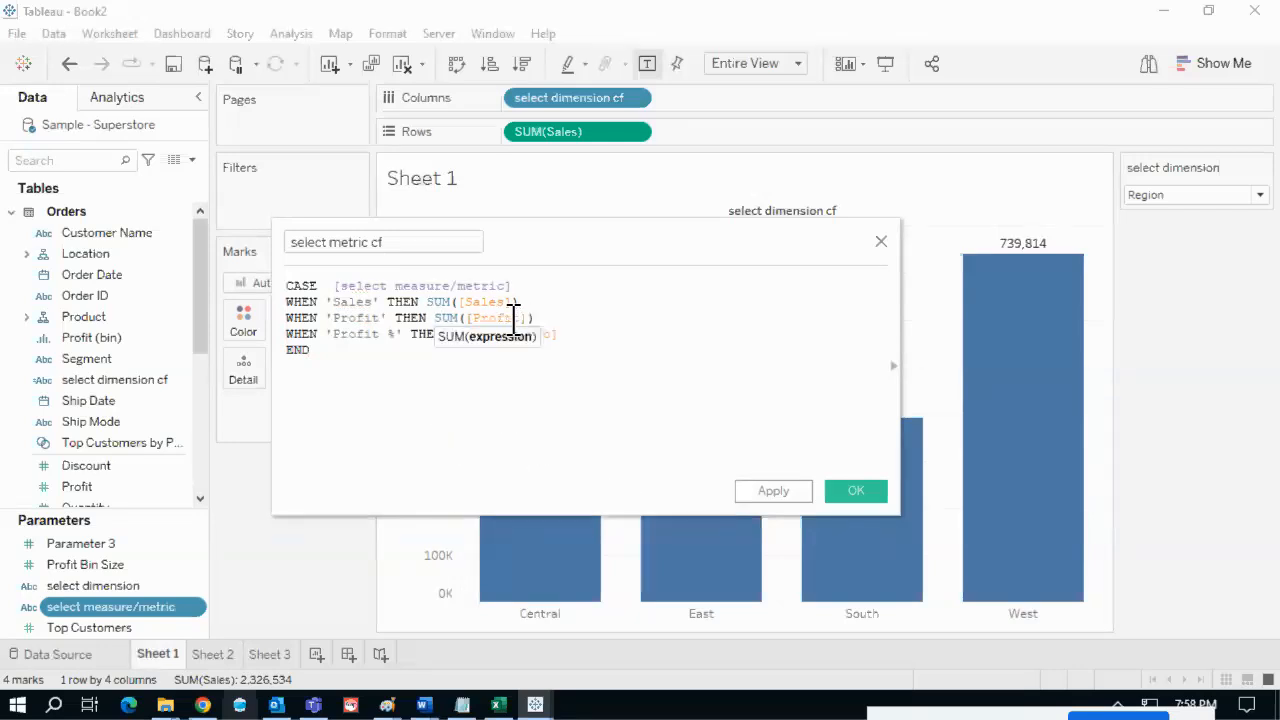
pyautogui.click(460, 390)
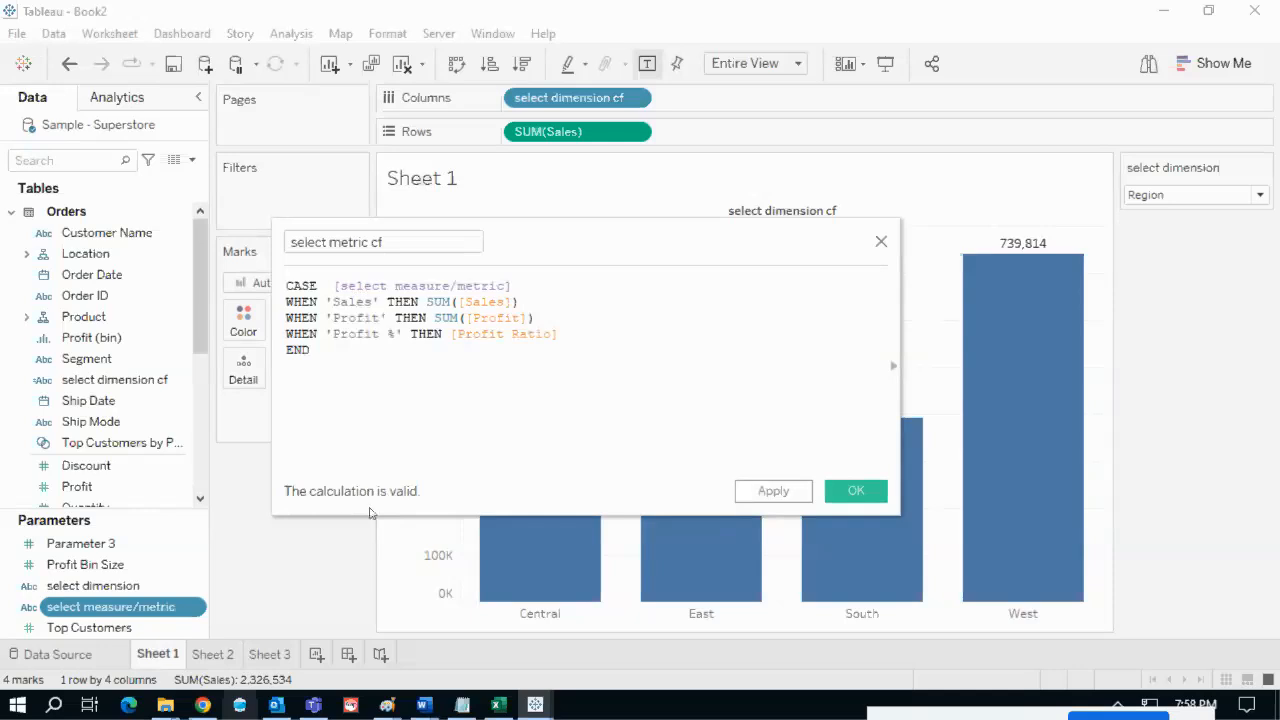
# - Annotate the SUM([Sales]) and [Profit Ratio] lines on screen
pyautogui.hotkey('ctrl', '2')
pyautogui.moveTo(527, 301); pyautogui.dragTo(562, 283)
pyautogui.moveTo(562, 337); pyautogui.dragTo(598, 323)
pyautogui.press('Escape')
# - On the Tableau Notes page, expand the Basic Calculations & Errors topic
pyautogui.click(202, 706)
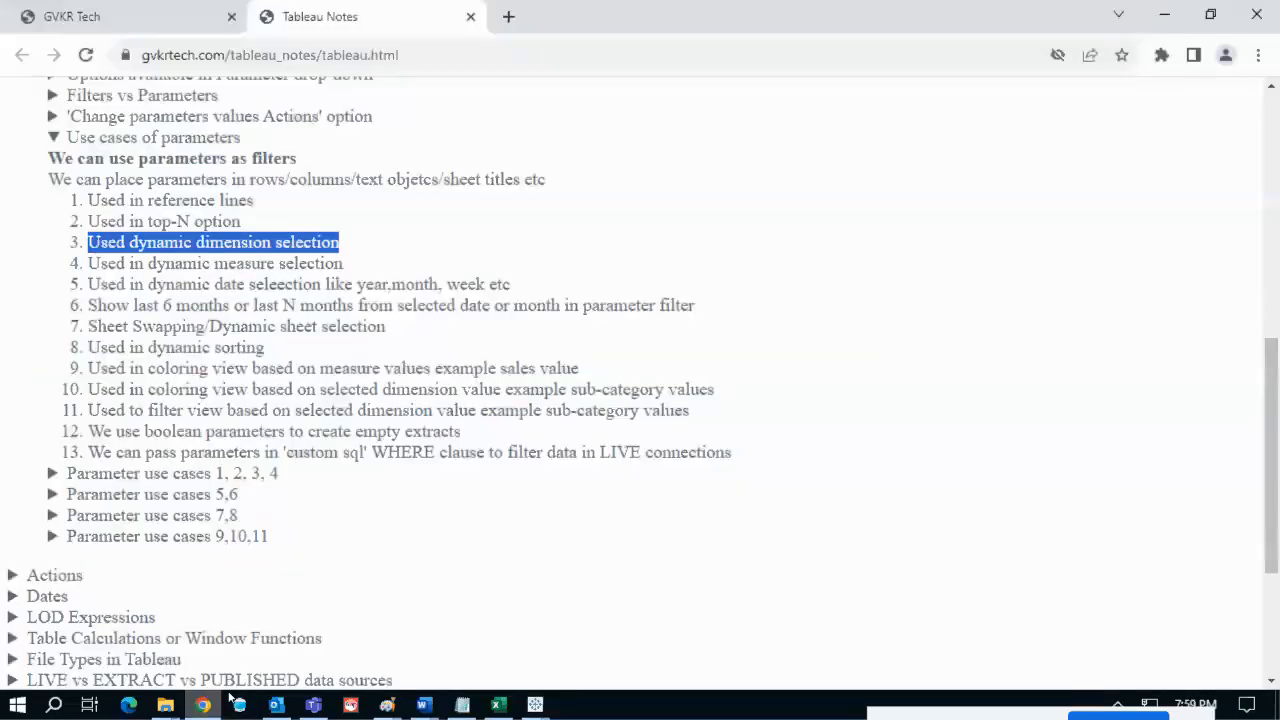
pyautogui.scroll(6, 186, 270)
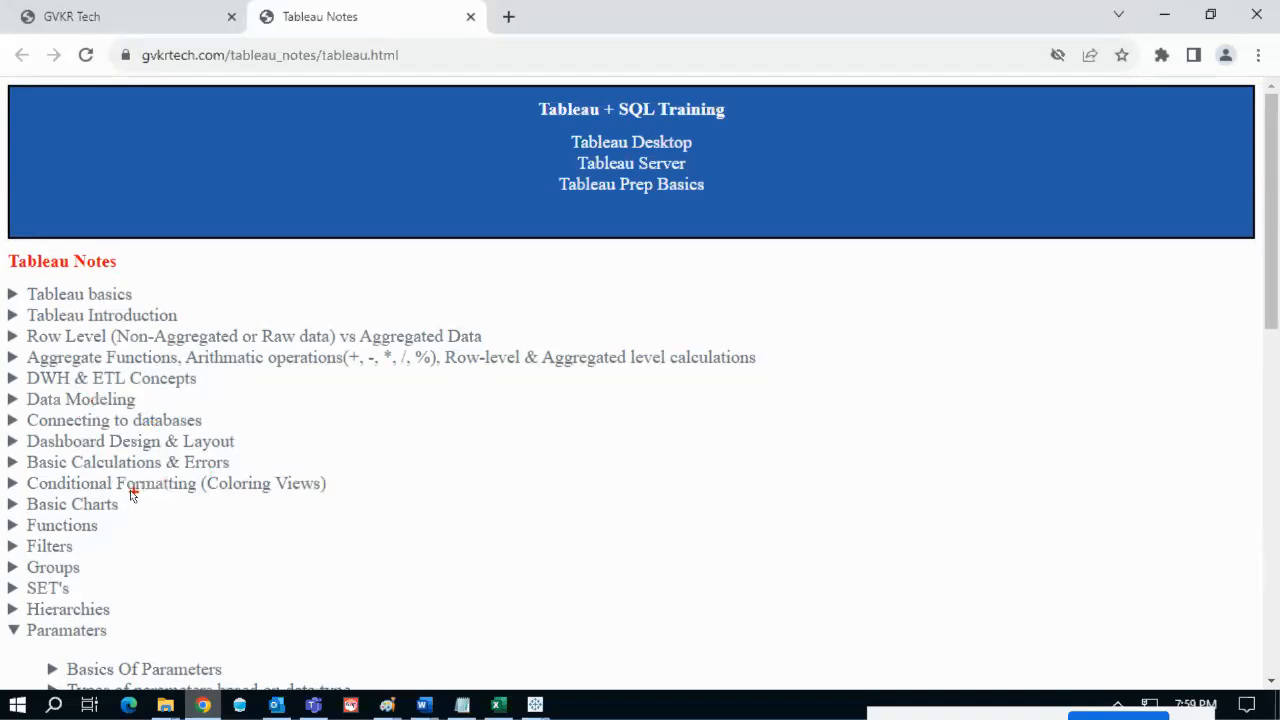
pyautogui.moveTo(40, 467)
pyautogui.mouseDown()
pyautogui.moveTo(174, 481)
pyautogui.moveTo(233, 459)
pyautogui.mouseUp()
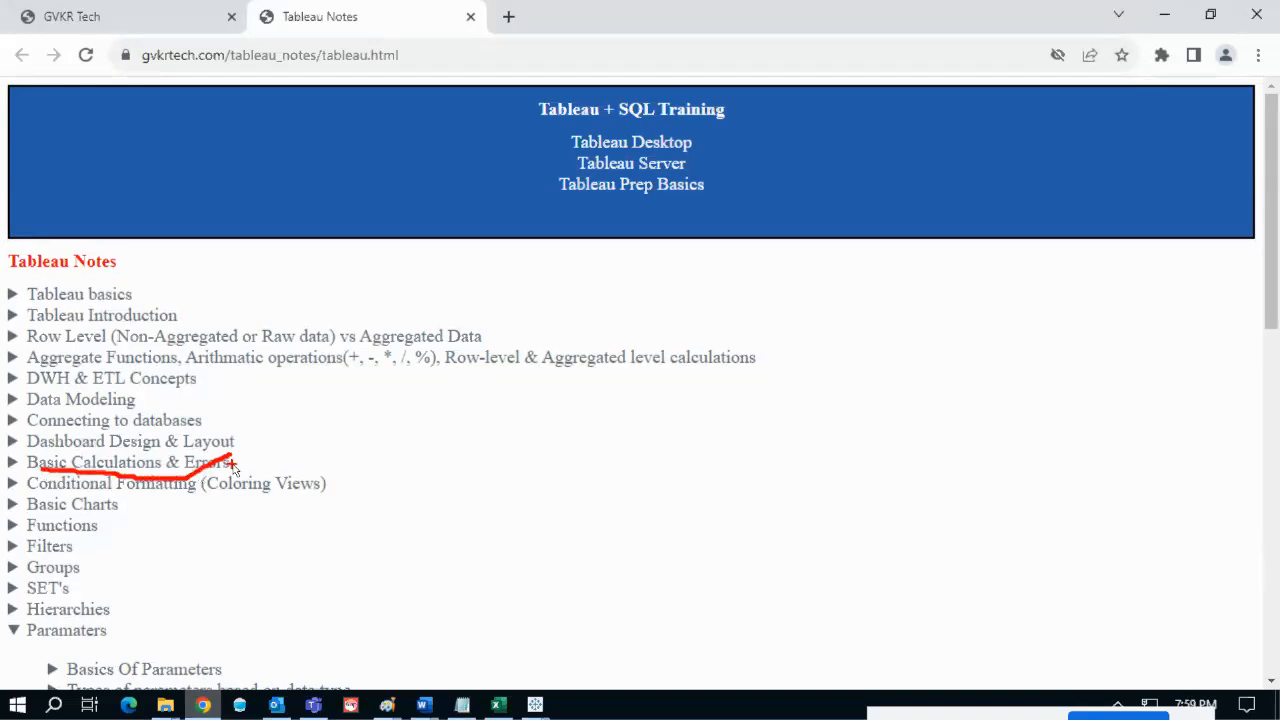
pyautogui.press('Escape')
pyautogui.click(191, 462)
pyautogui.scroll(-1, 196, 465)
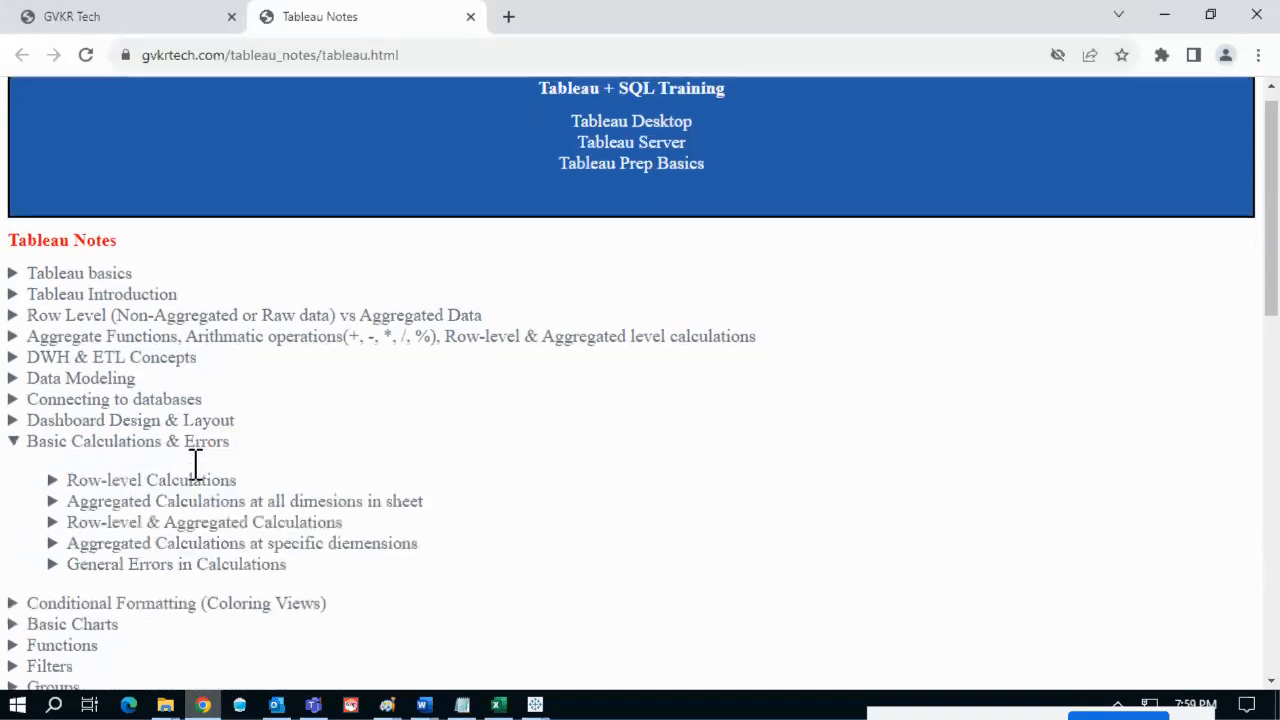
pyautogui.scroll(-3, 195, 462)
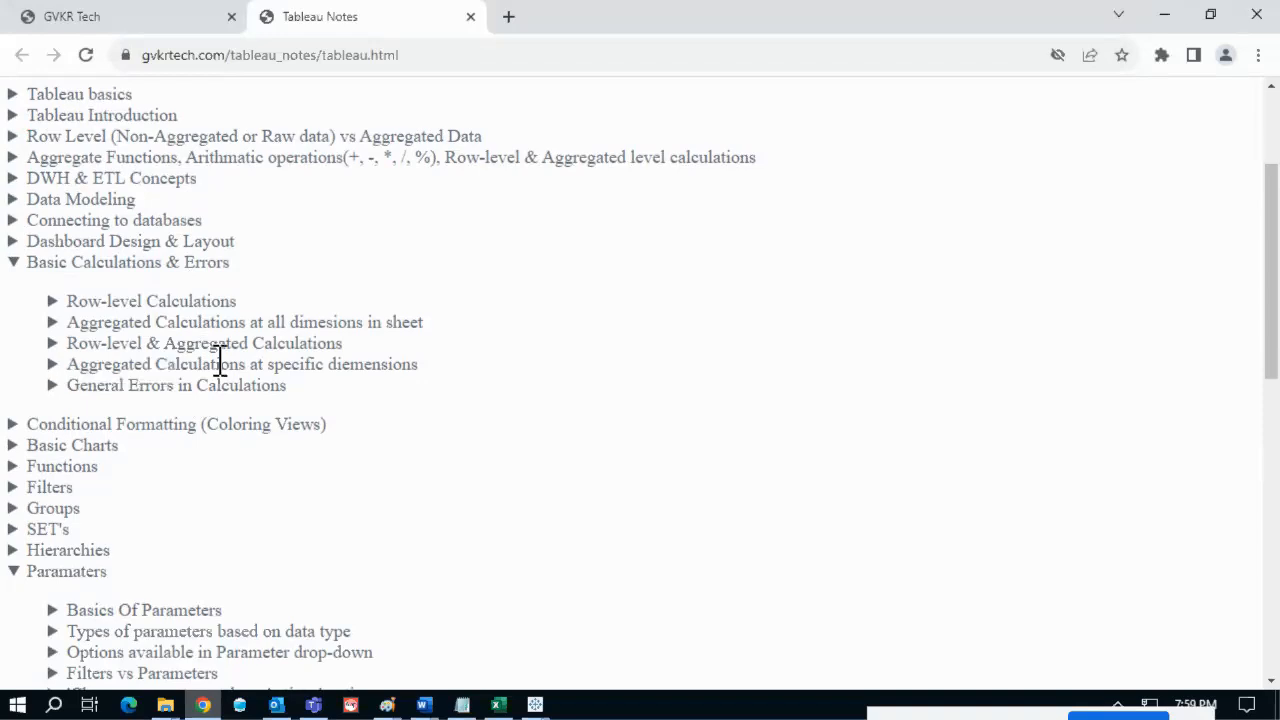
pyautogui.click(220, 364)
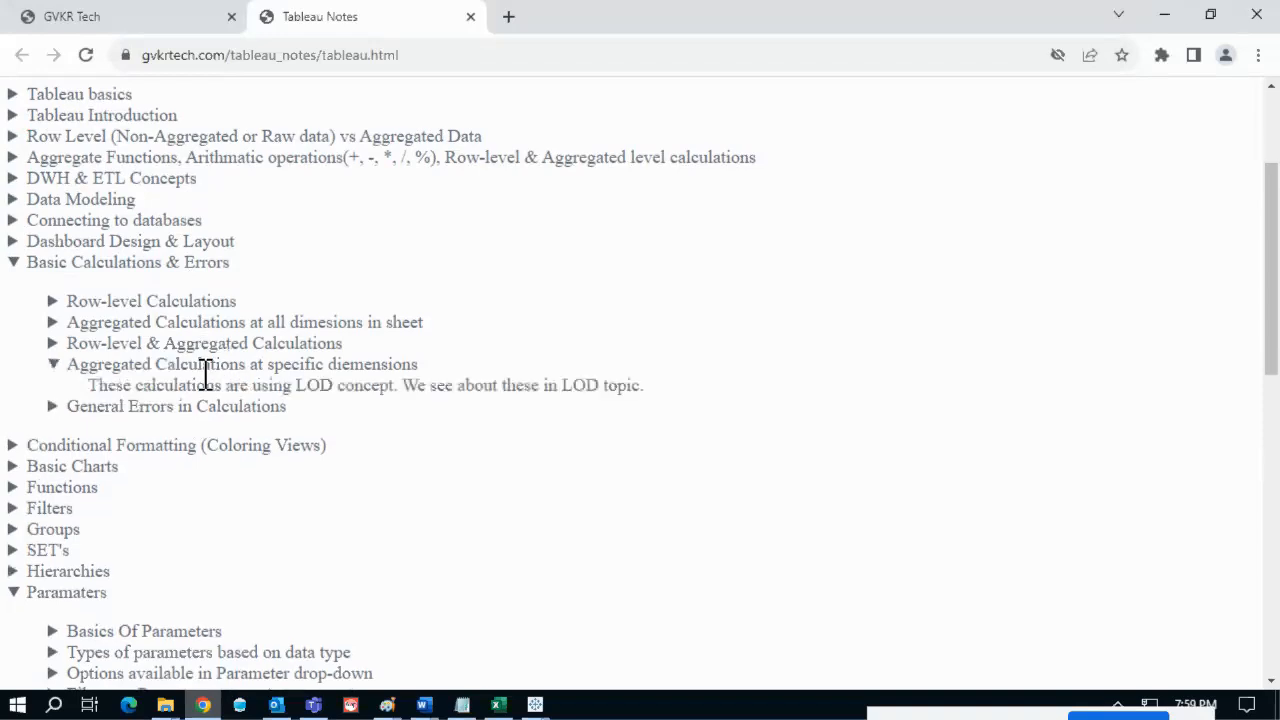
pyautogui.click(206, 364)
# - Expand General Errors in Calculations, highlight its SUM([Sales]) example, then collapse it
pyautogui.click(191, 387)
pyautogui.scroll(-3, 257, 380)
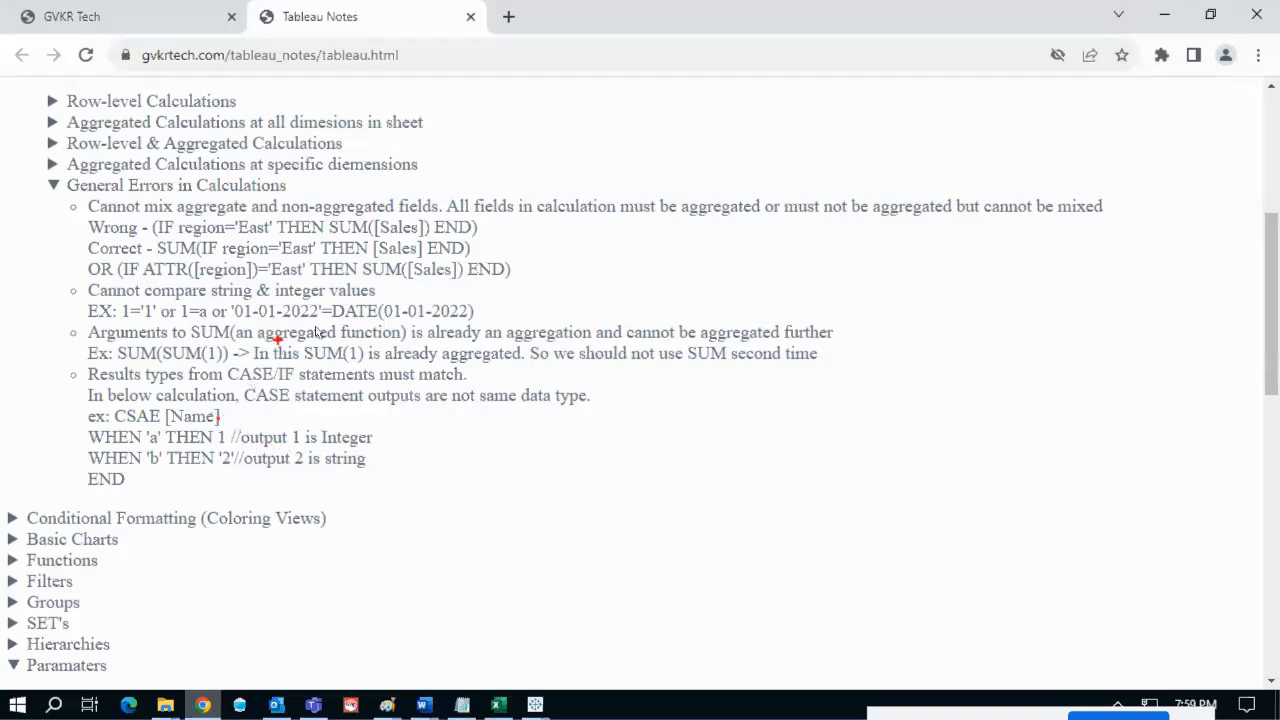
pyautogui.moveTo(341, 240)
pyautogui.mouseDown()
pyautogui.moveTo(406, 236)
pyautogui.moveTo(400, 258)
pyautogui.moveTo(417, 258)
pyautogui.moveTo(428, 282)
pyautogui.moveTo(523, 263)
pyautogui.moveTo(420, 199)
pyautogui.moveTo(435, 295)
pyautogui.mouseUp()
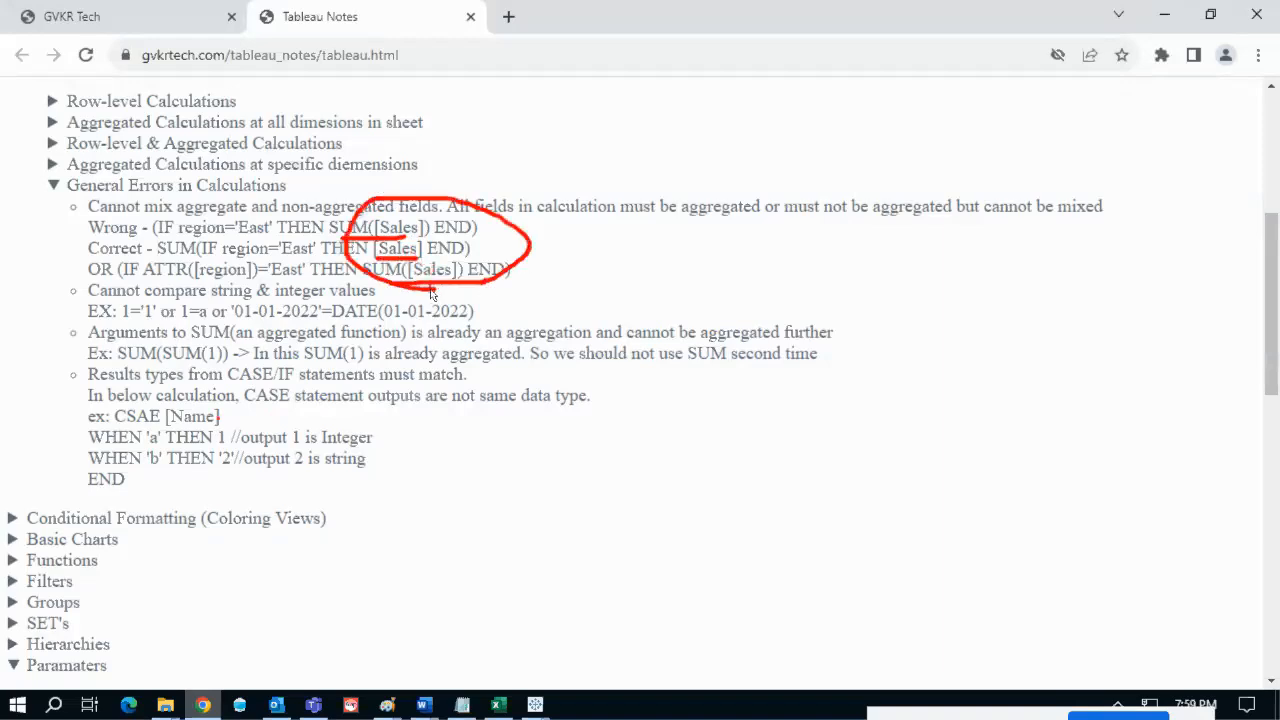
pyautogui.press('Escape')
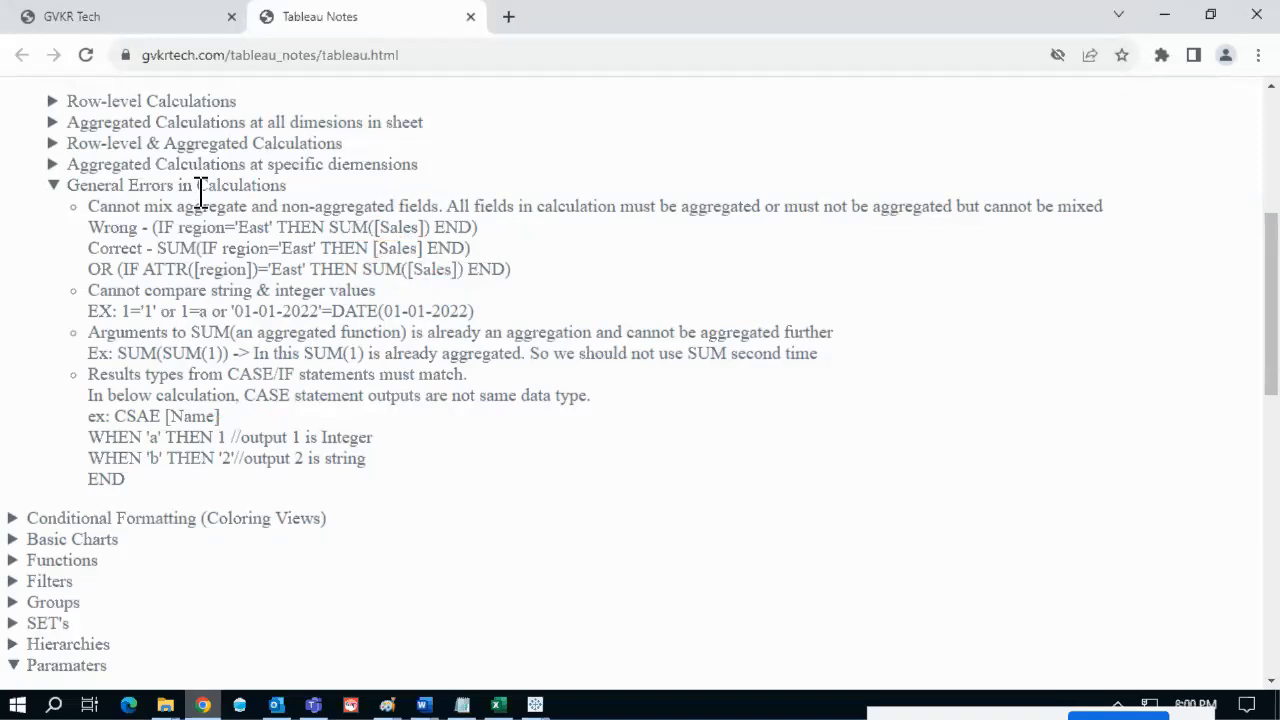
pyautogui.click(200, 189)
pyautogui.scroll(3, 271, 243)
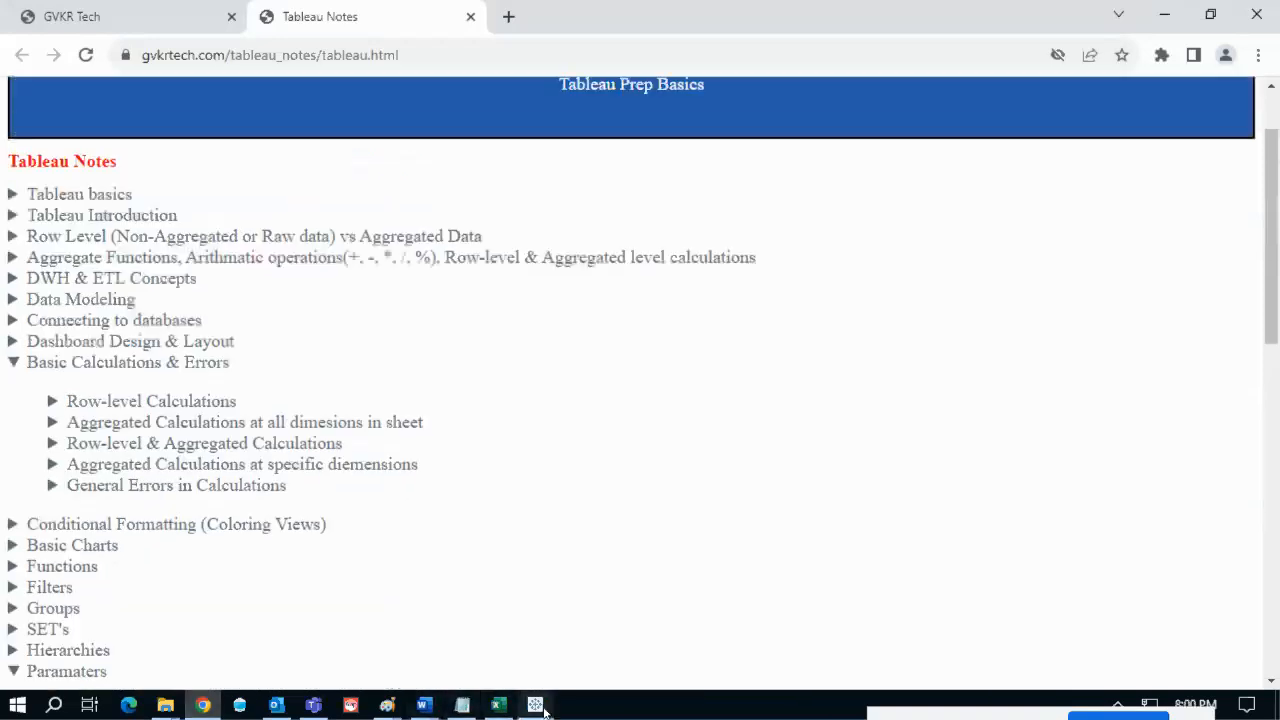
# - Save select metric cf in Book2 and put it on Rows in place of SUM(Sales)
pyautogui.moveTo(543, 708)
pyautogui.click(655, 617)
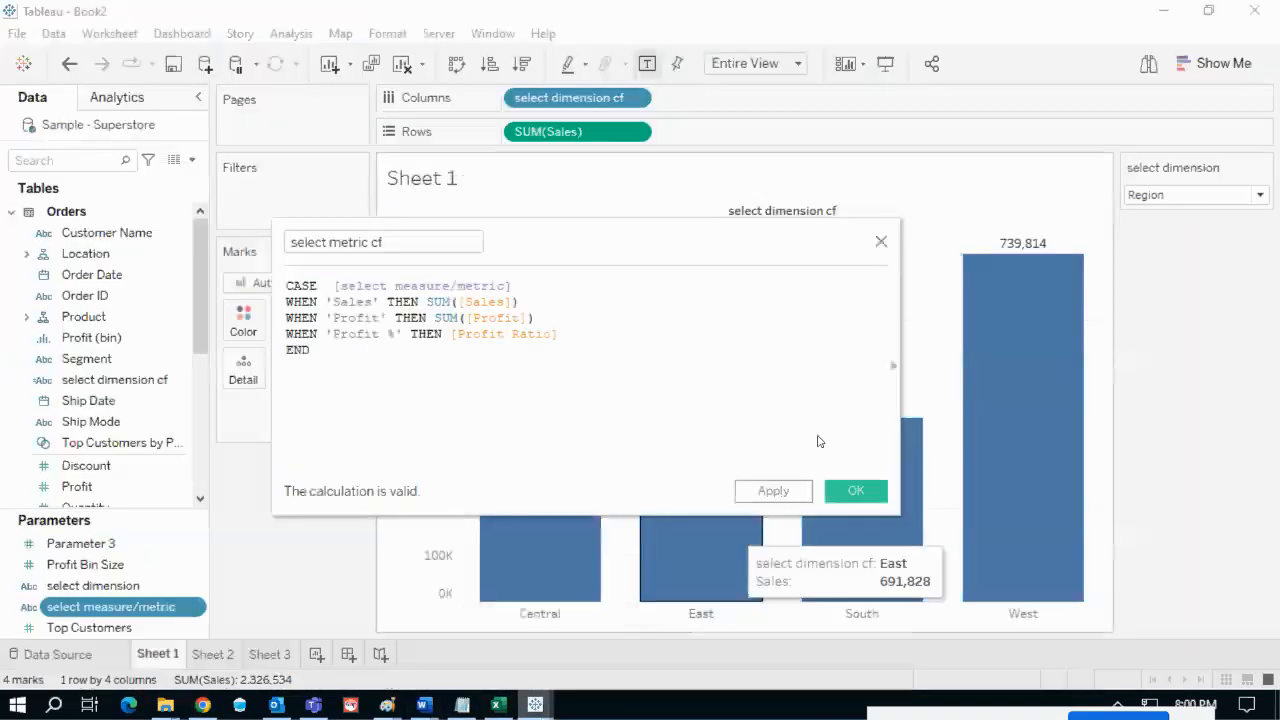
pyautogui.moveTo(288, 236)
pyautogui.mouseDown()
pyautogui.moveTo(364, 279)
pyautogui.moveTo(434, 248)
pyautogui.moveTo(286, 243)
pyautogui.moveTo(300, 250)
pyautogui.mouseUp()
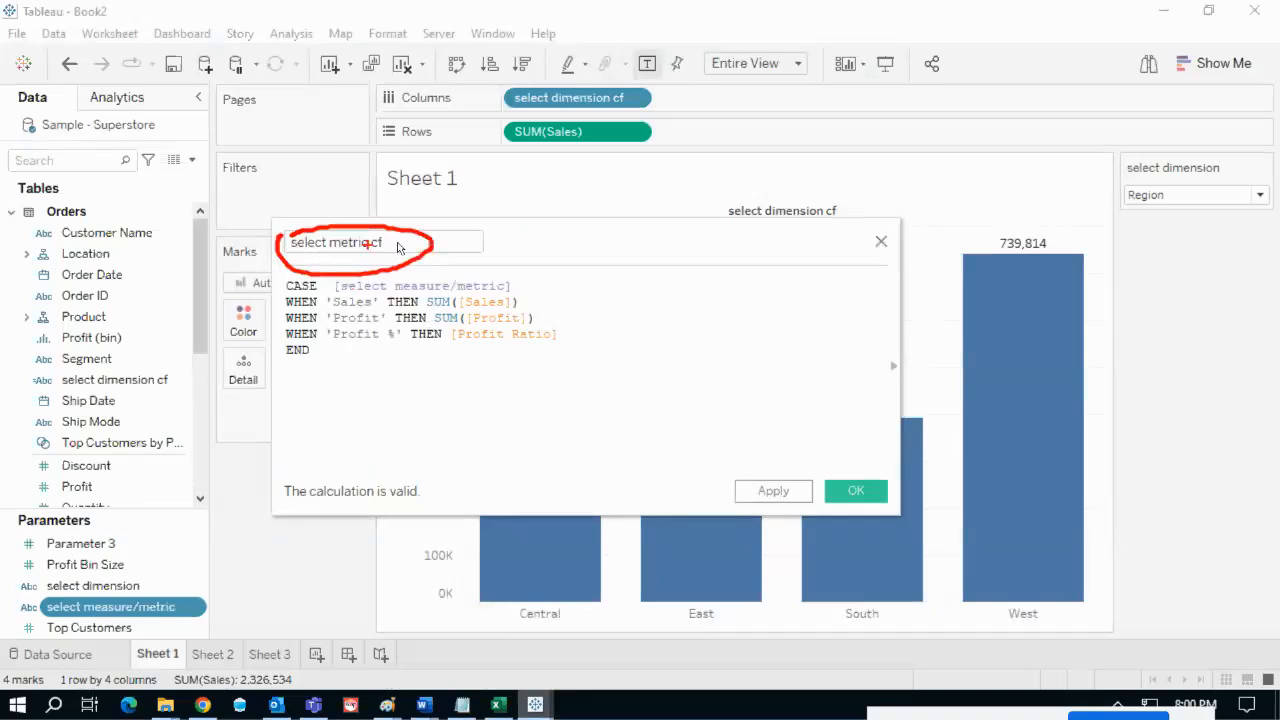
pyautogui.moveTo(411, 236)
pyautogui.mouseDown()
pyautogui.moveTo(518, 144)
pyautogui.moveTo(518, 172)
pyautogui.mouseUp()
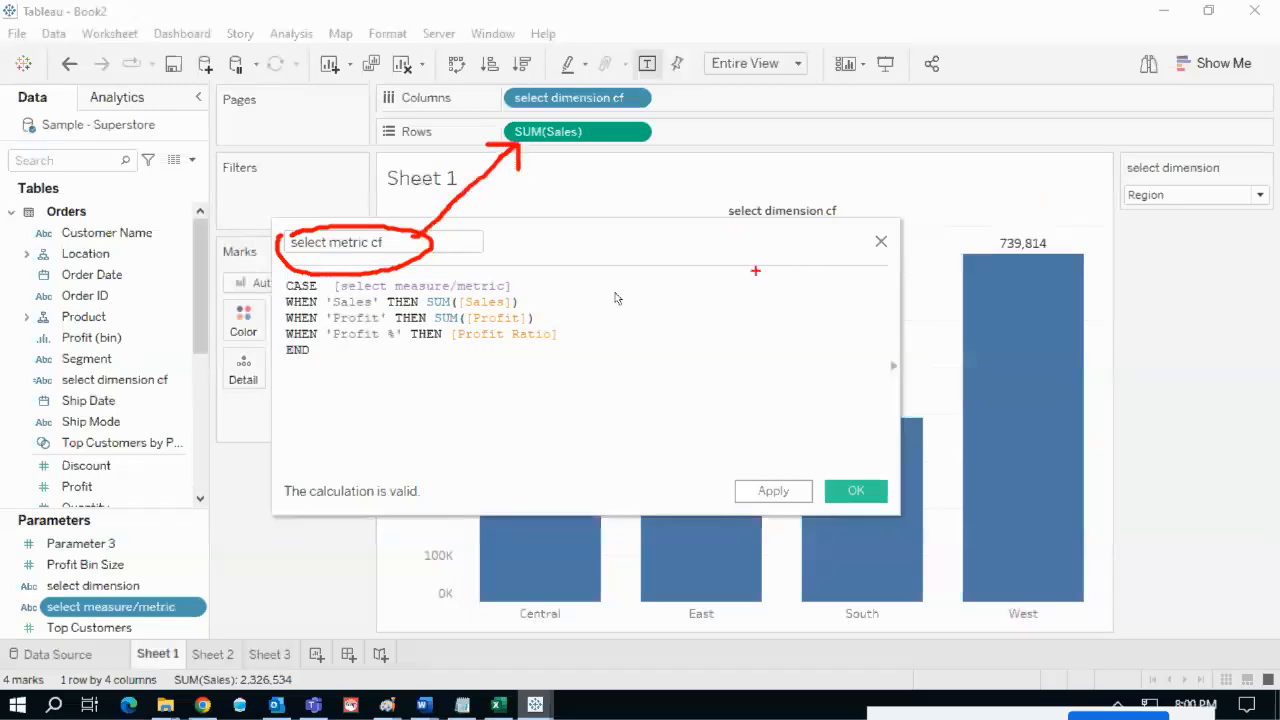
pyautogui.moveTo(499, 278); pyautogui.dragTo(519, 262)
pyautogui.press('Escape')
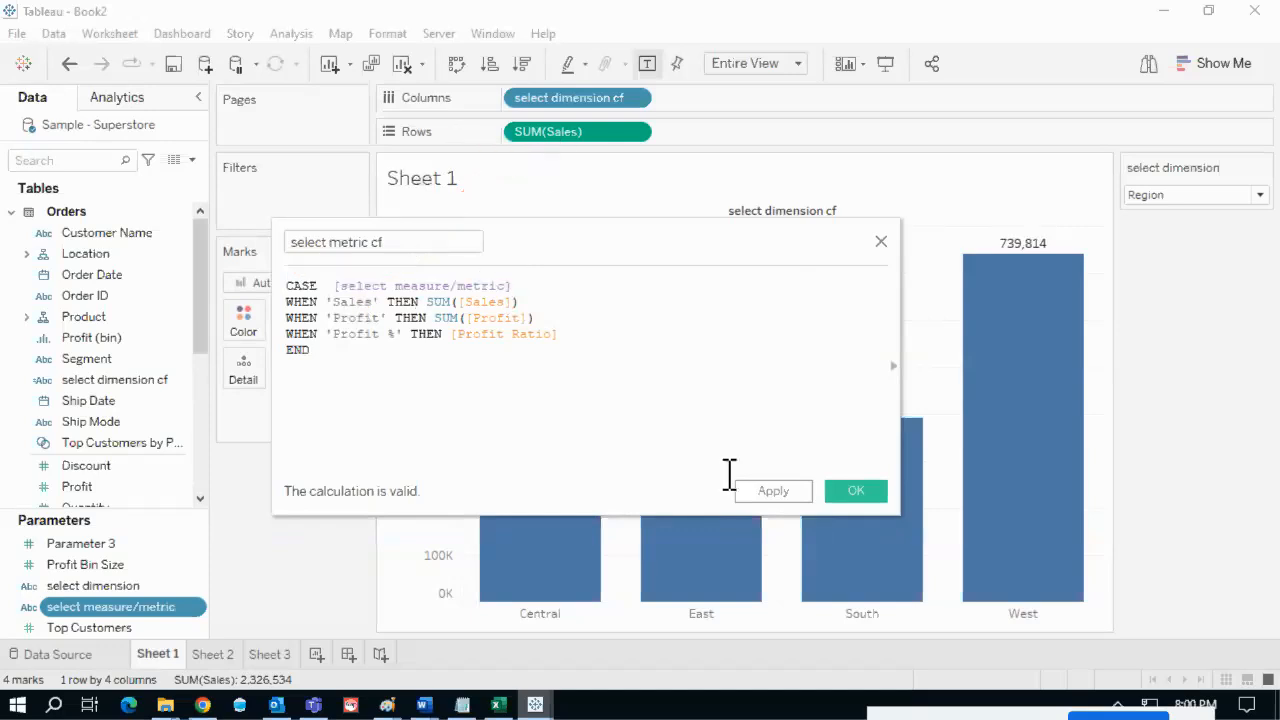
pyautogui.click(855, 492)
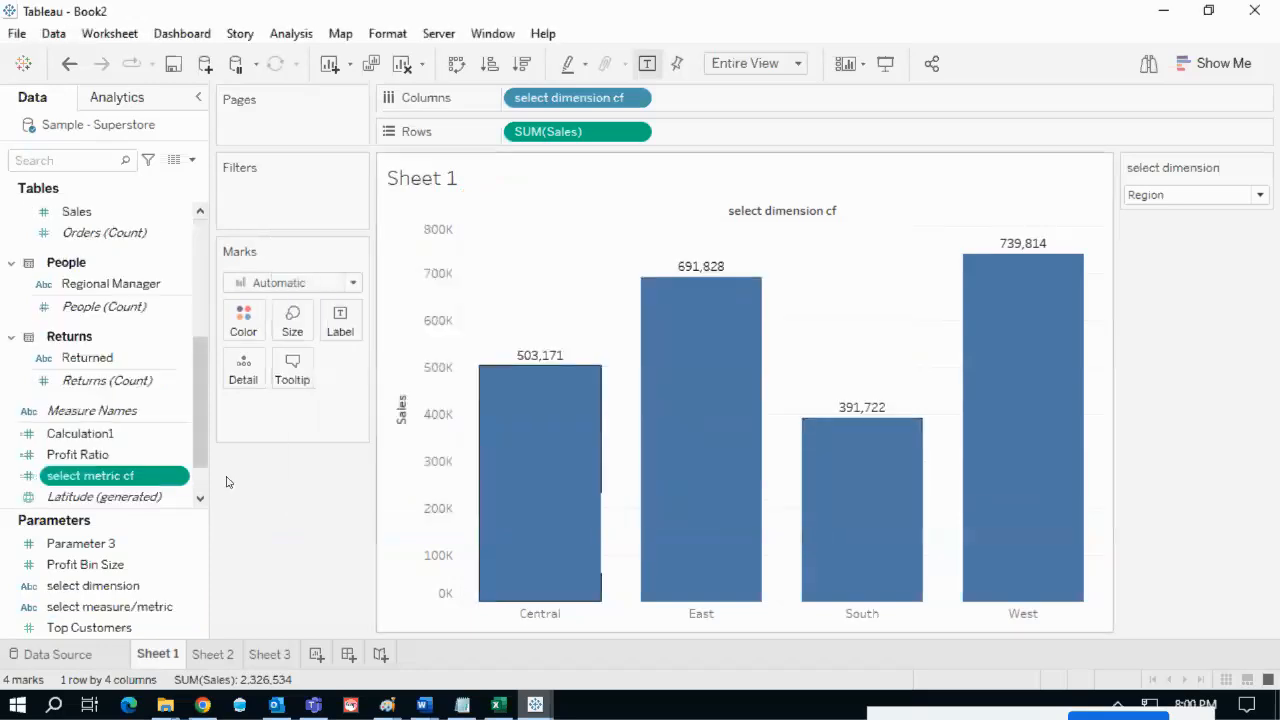
pyautogui.moveTo(90, 475); pyautogui.dragTo(577, 143)
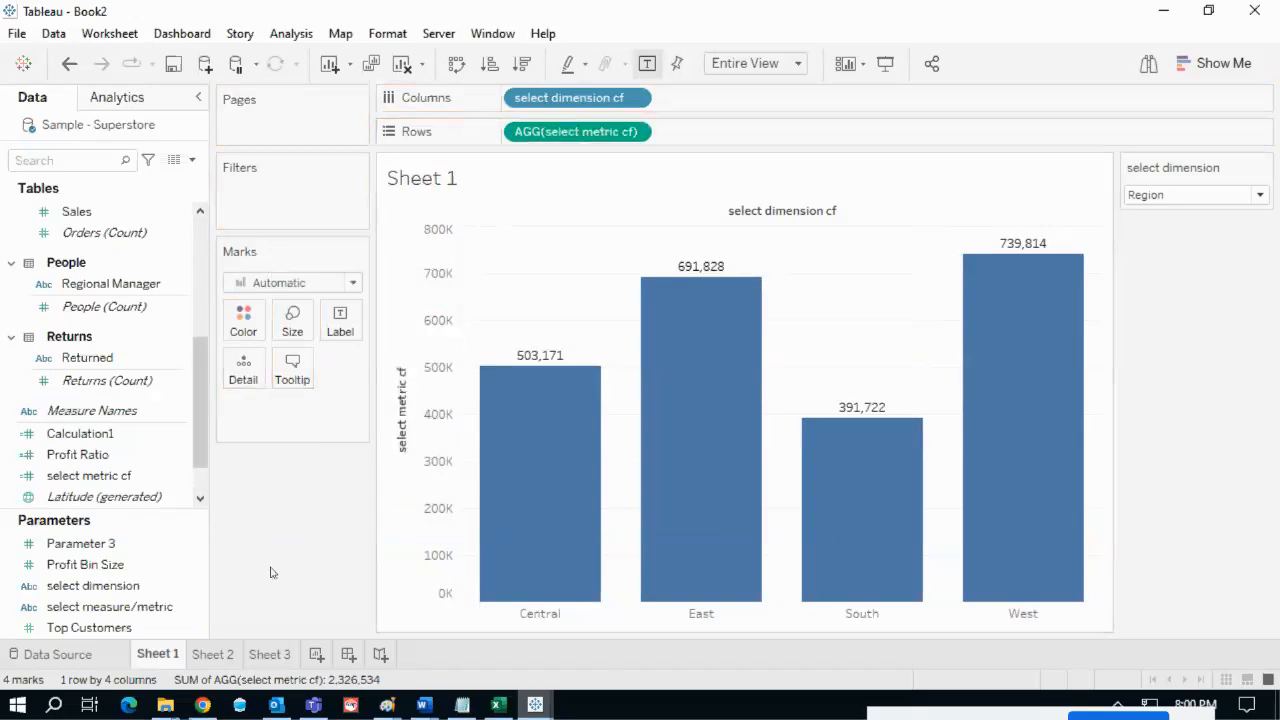
# - Show the select measure/metric control and switch the bars to Profit, then to Profit %
pyautogui.rightClick(198, 611)
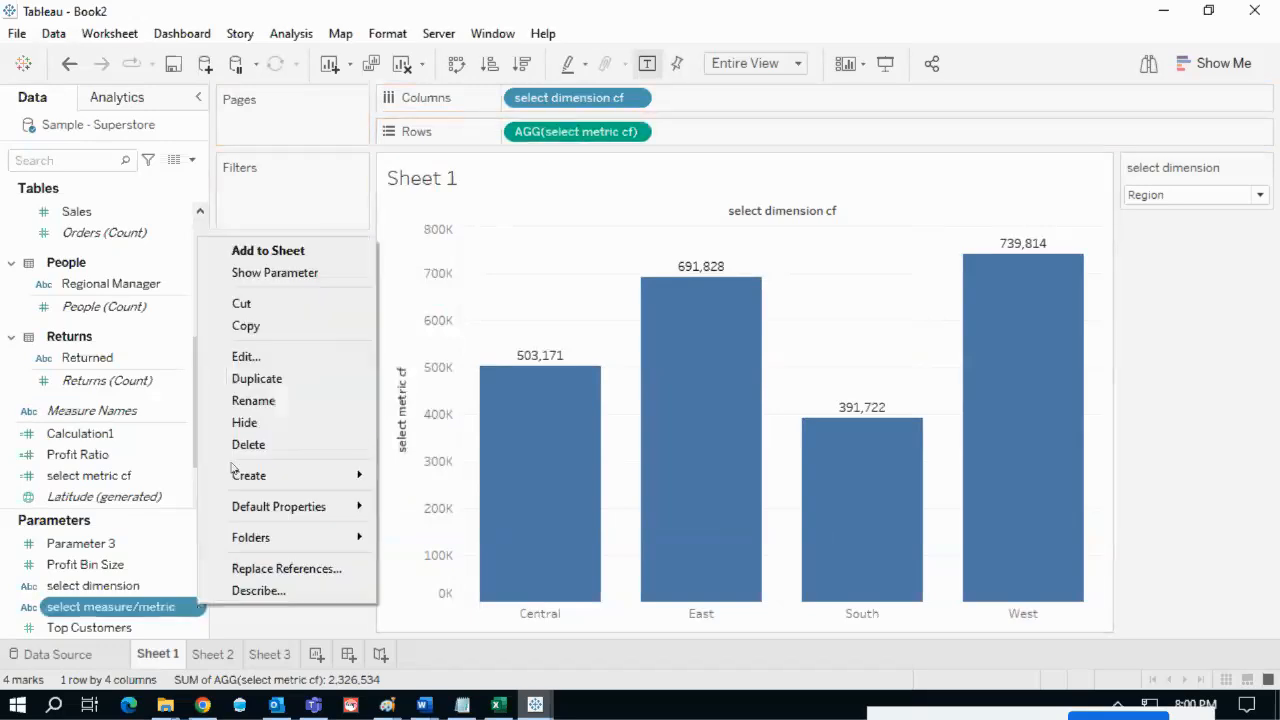
pyautogui.click(275, 272)
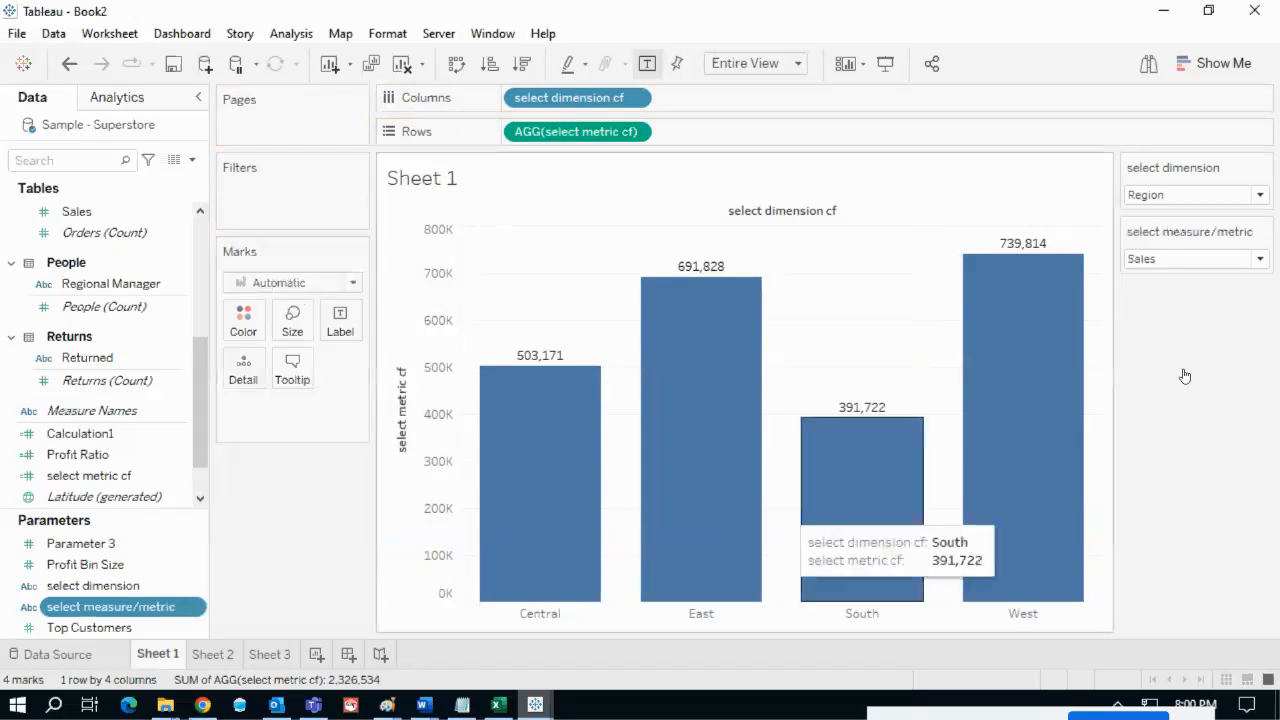
pyautogui.click(1149, 261)
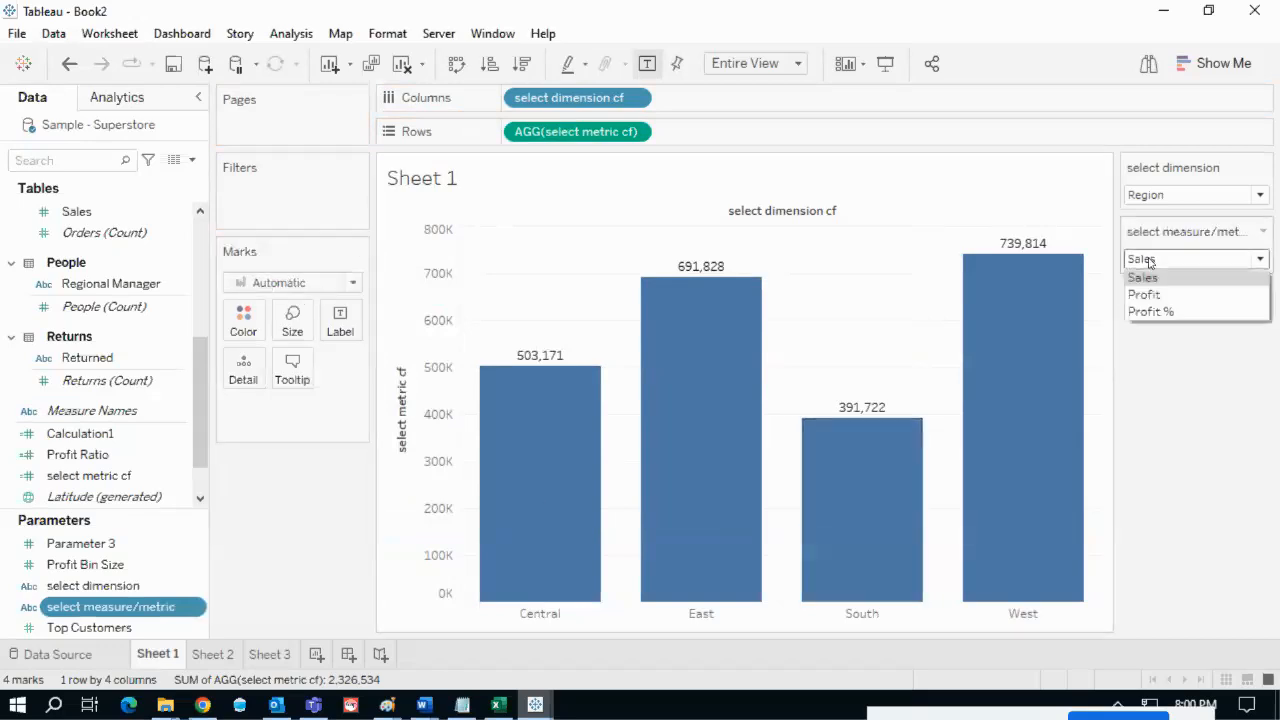
pyautogui.click(1146, 294)
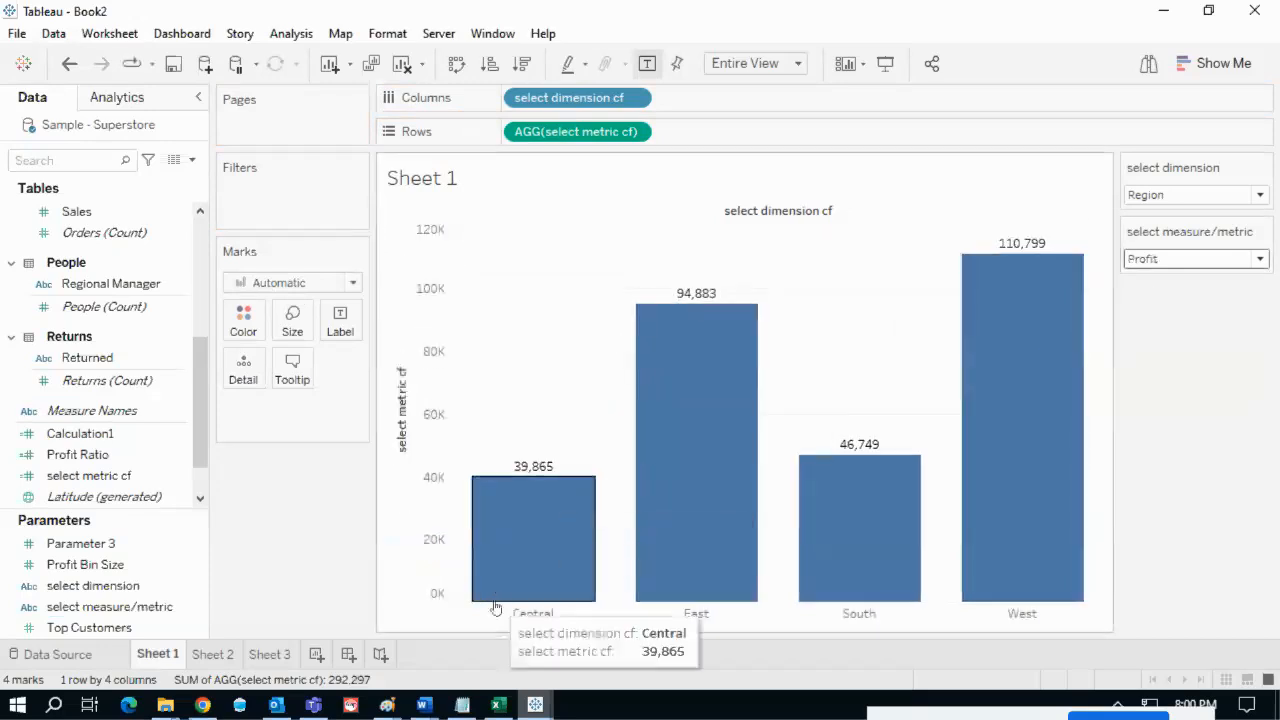
pyautogui.click(1203, 259)
pyautogui.click(1175, 312)
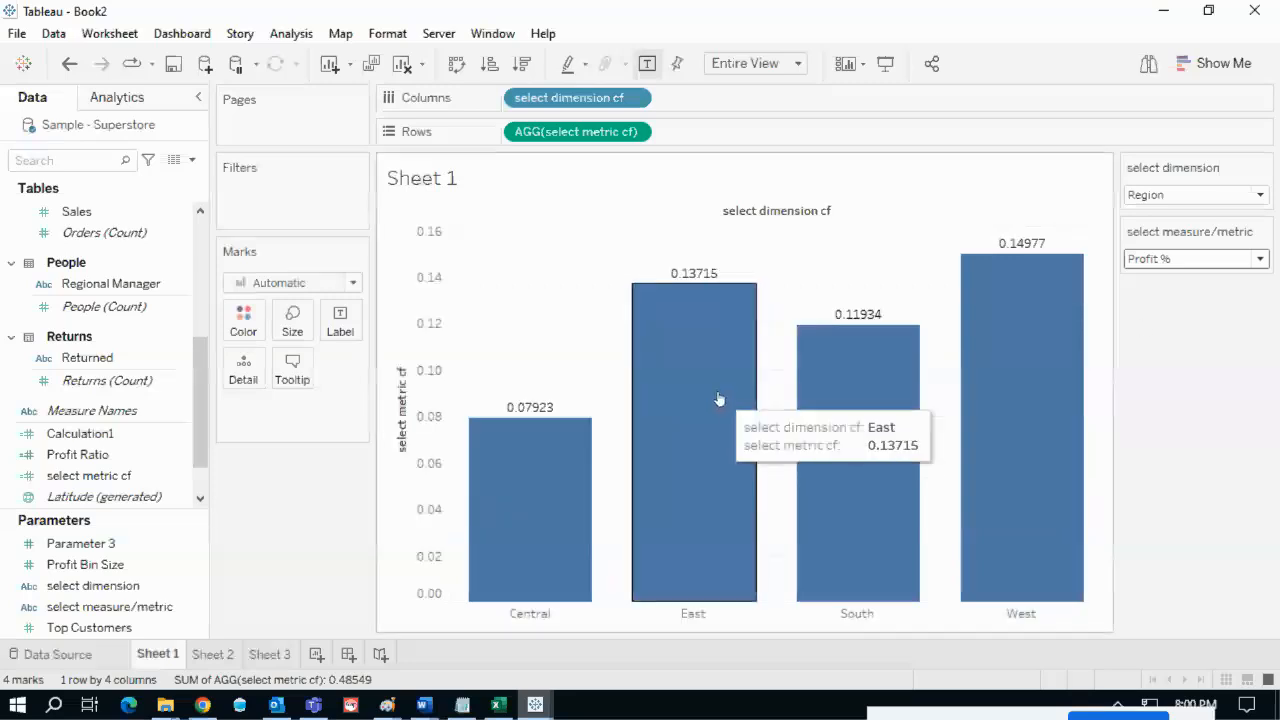
# - Circle the East bar's 0.13715 label, then bring up the dimension parameter's choices
pyautogui.moveTo(653, 270)
pyautogui.mouseDown()
pyautogui.moveTo(771, 263)
pyautogui.moveTo(655, 272)
pyautogui.mouseUp()
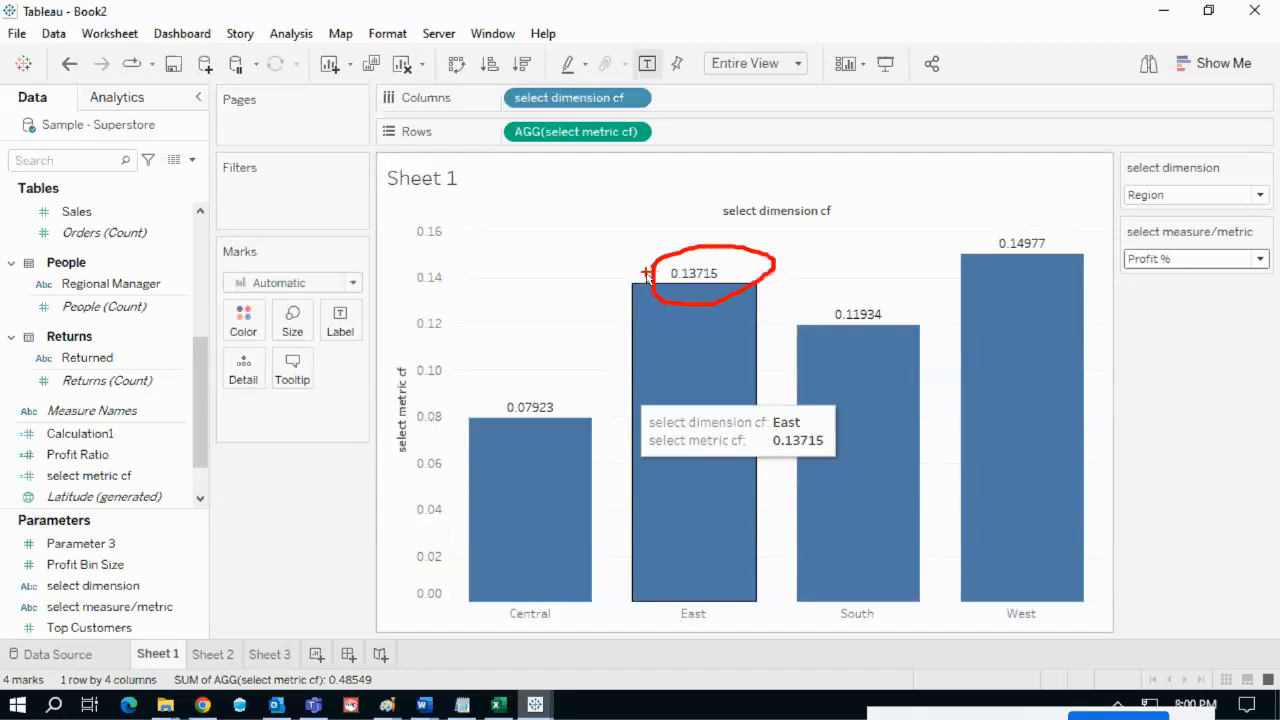
pyautogui.press('Escape')
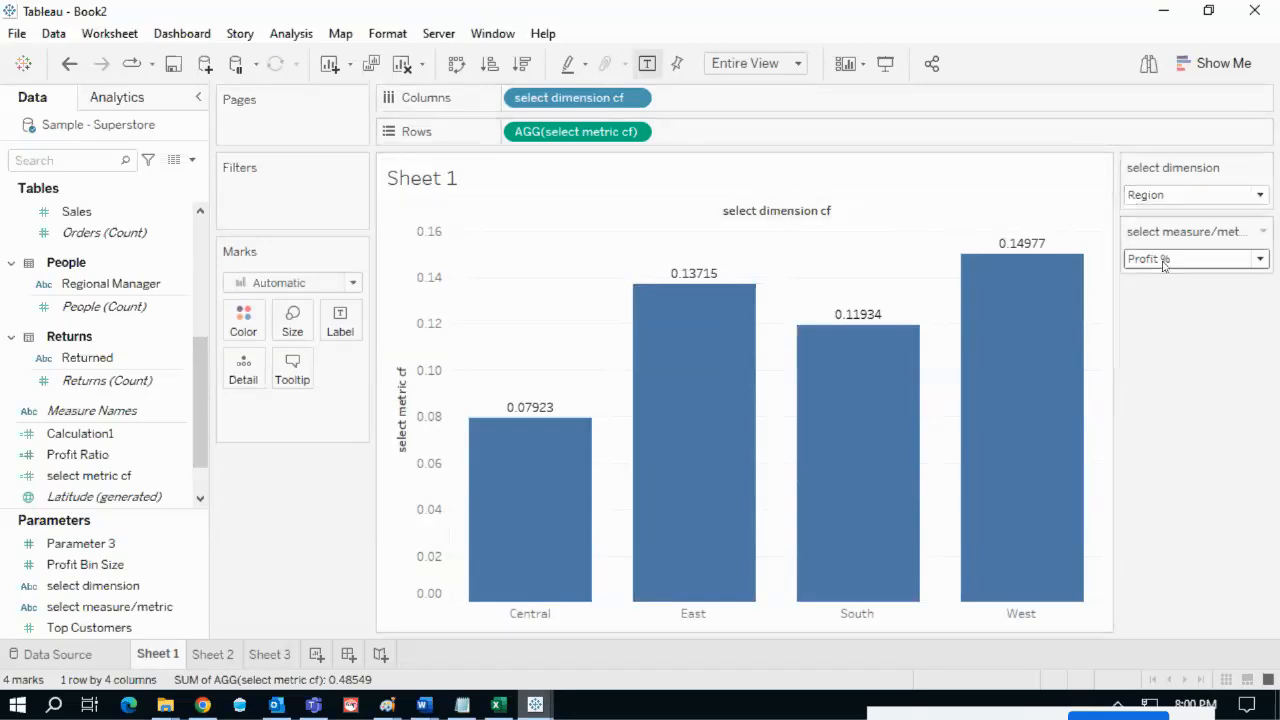
pyautogui.click(1185, 200)
pyautogui.click(1177, 231)
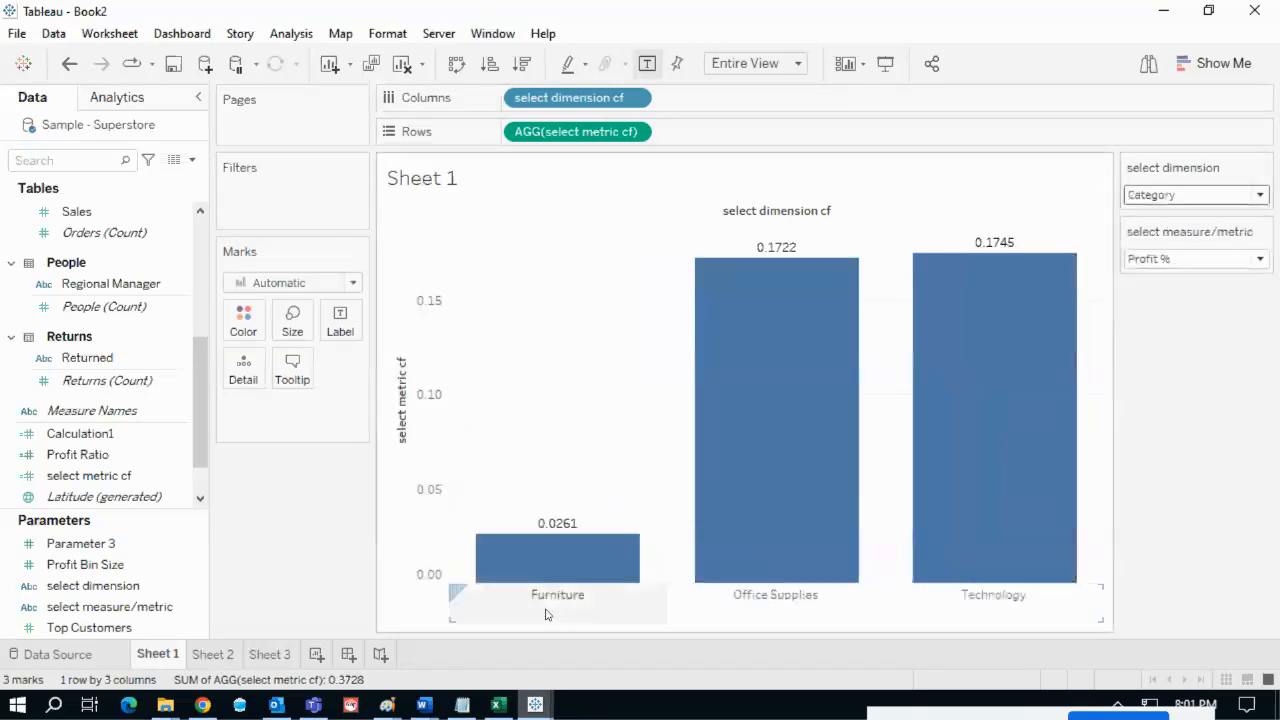
pyautogui.moveTo(497, 586)
pyautogui.mouseDown()
pyautogui.moveTo(511, 622)
pyautogui.moveTo(727, 574)
pyautogui.moveTo(558, 618)
pyautogui.mouseUp()
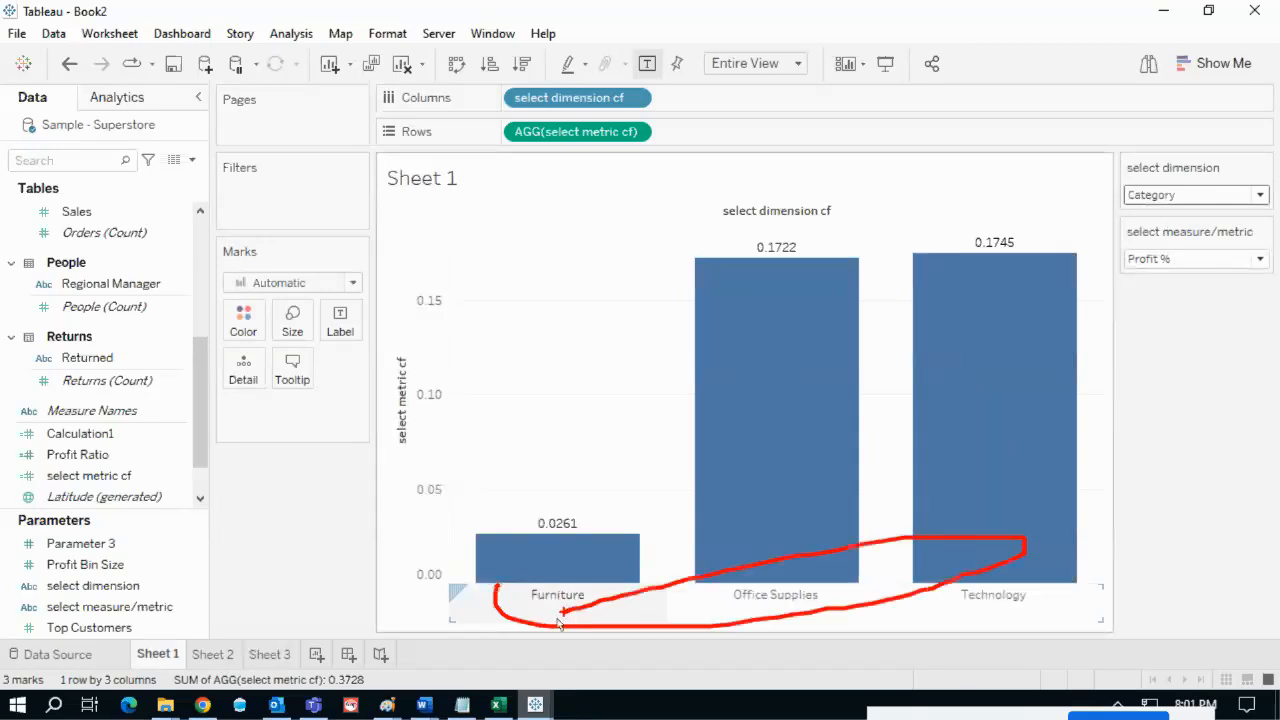
pyautogui.press('Escape')
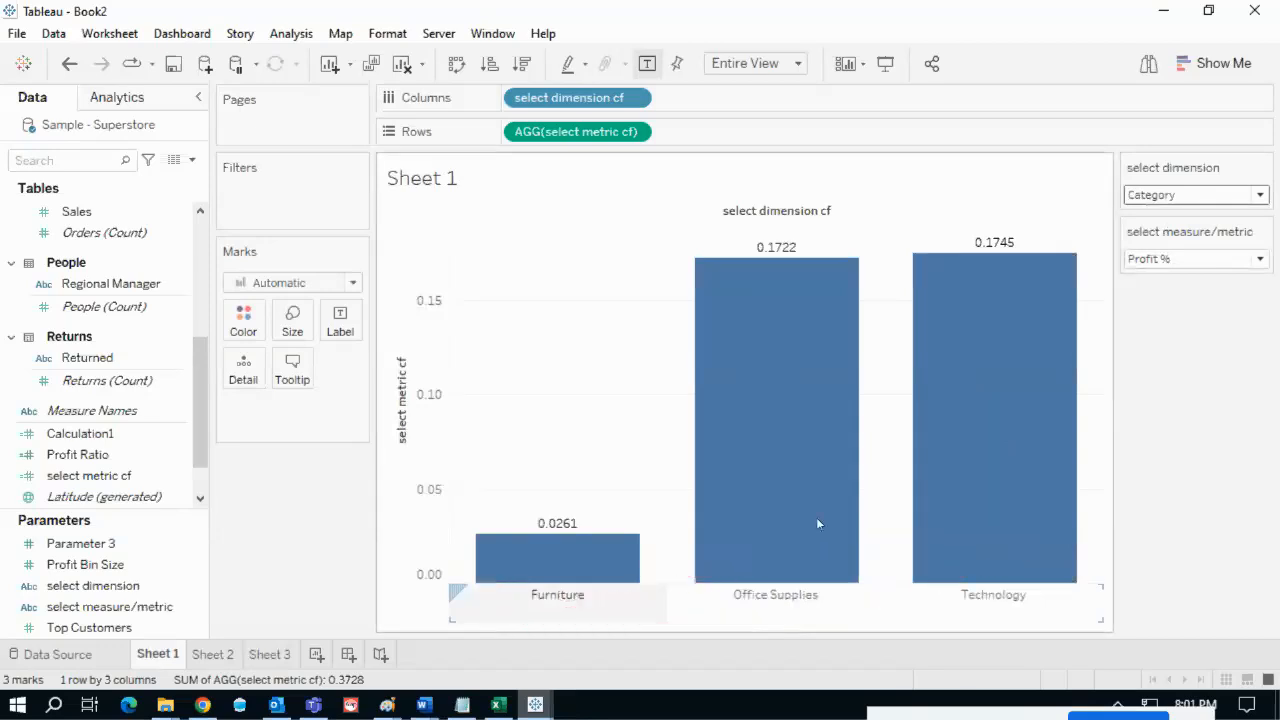
pyautogui.click(1165, 197)
pyautogui.click(1172, 198)
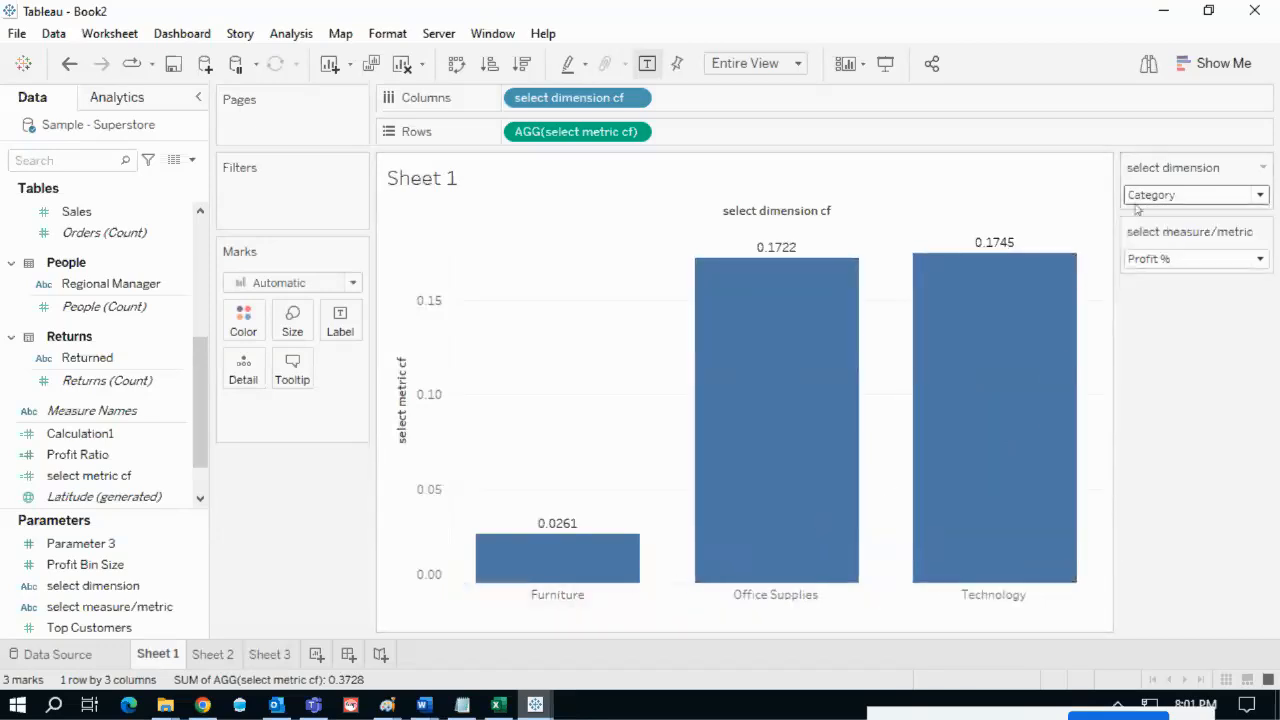
pyautogui.click(1185, 262)
pyautogui.click(1166, 278)
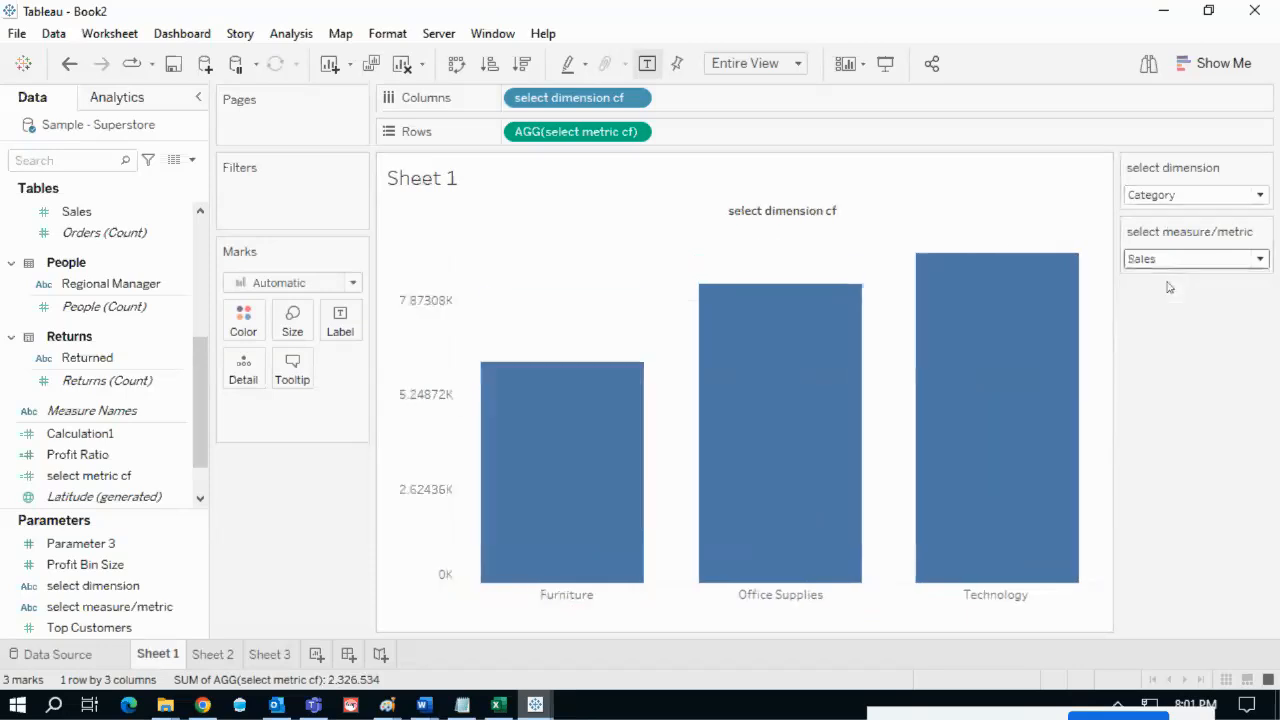
pyautogui.click(1166, 260)
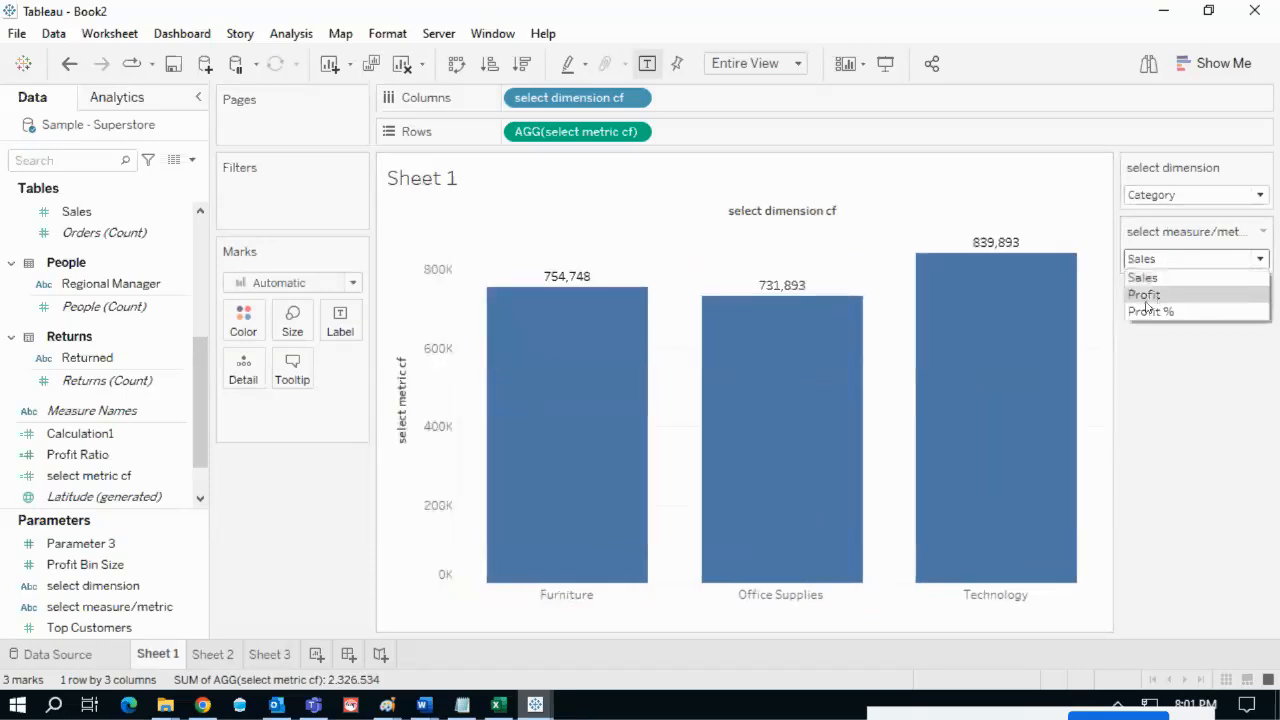
pyautogui.click(1148, 294)
pyautogui.click(1163, 262)
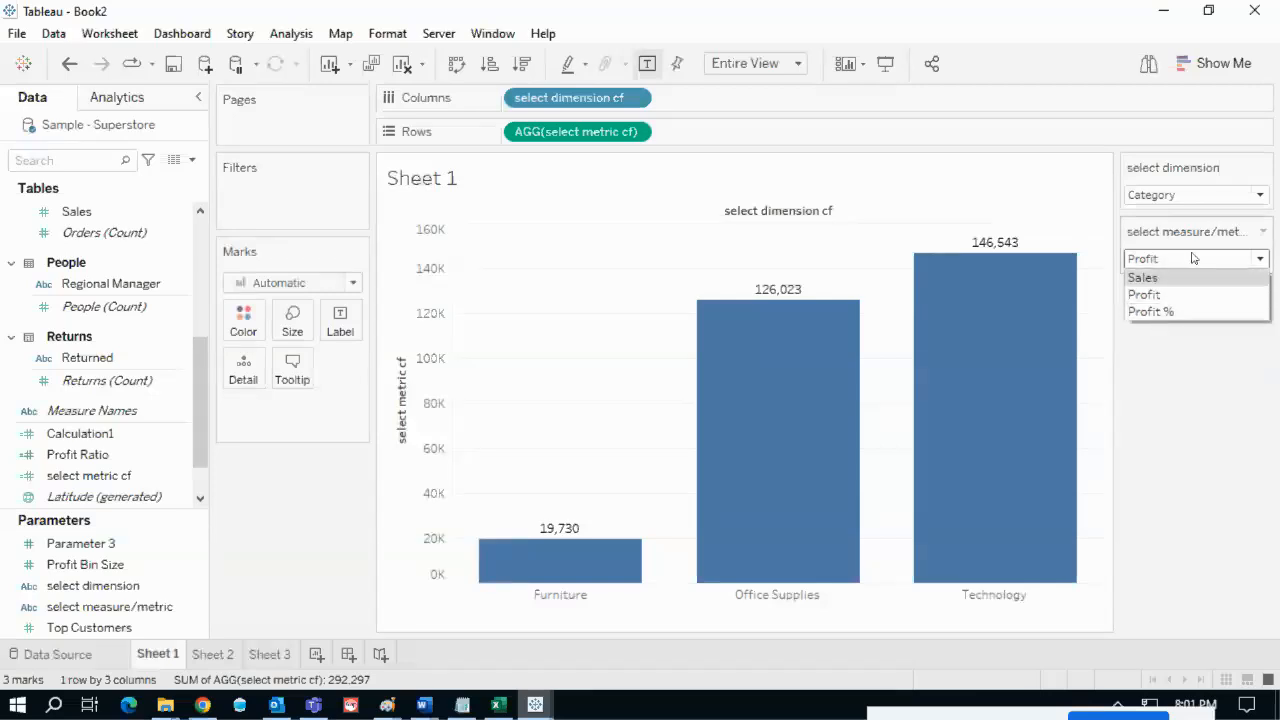
pyautogui.click(1159, 393)
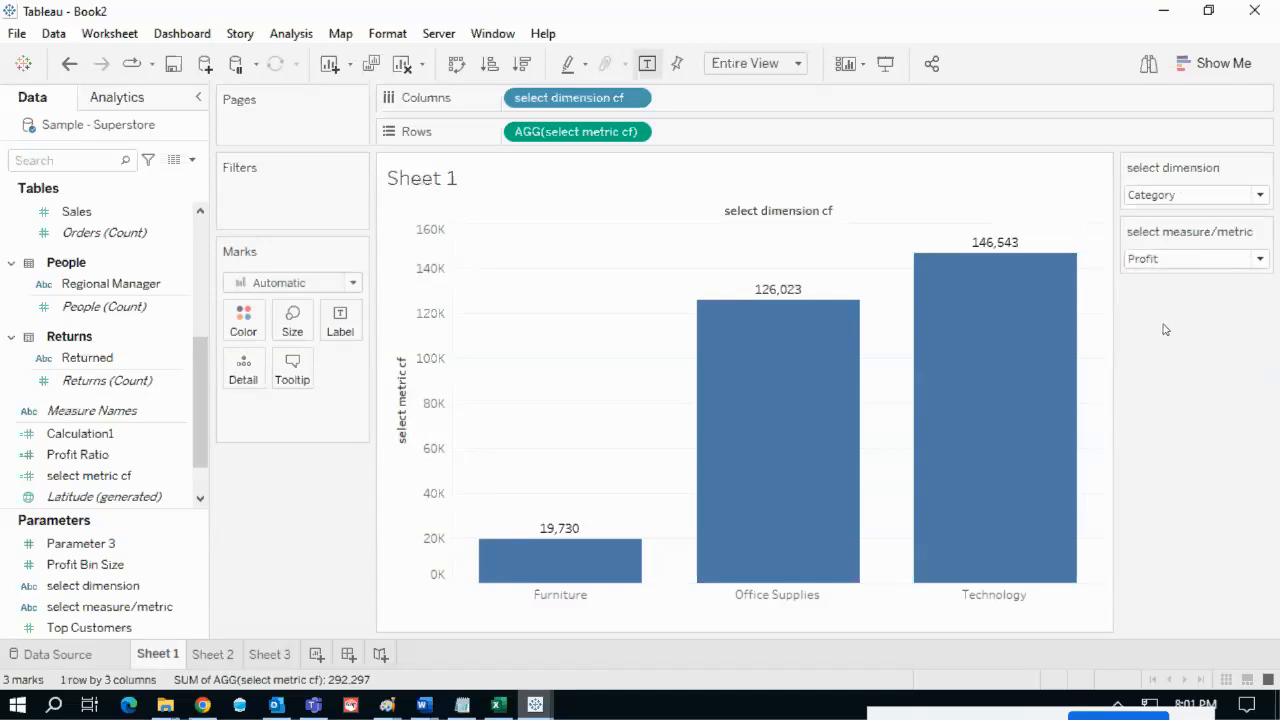
pyautogui.moveTo(1126, 253)
pyautogui.mouseDown()
pyautogui.moveTo(1178, 262)
pyautogui.moveTo(1121, 267)
pyautogui.mouseUp()
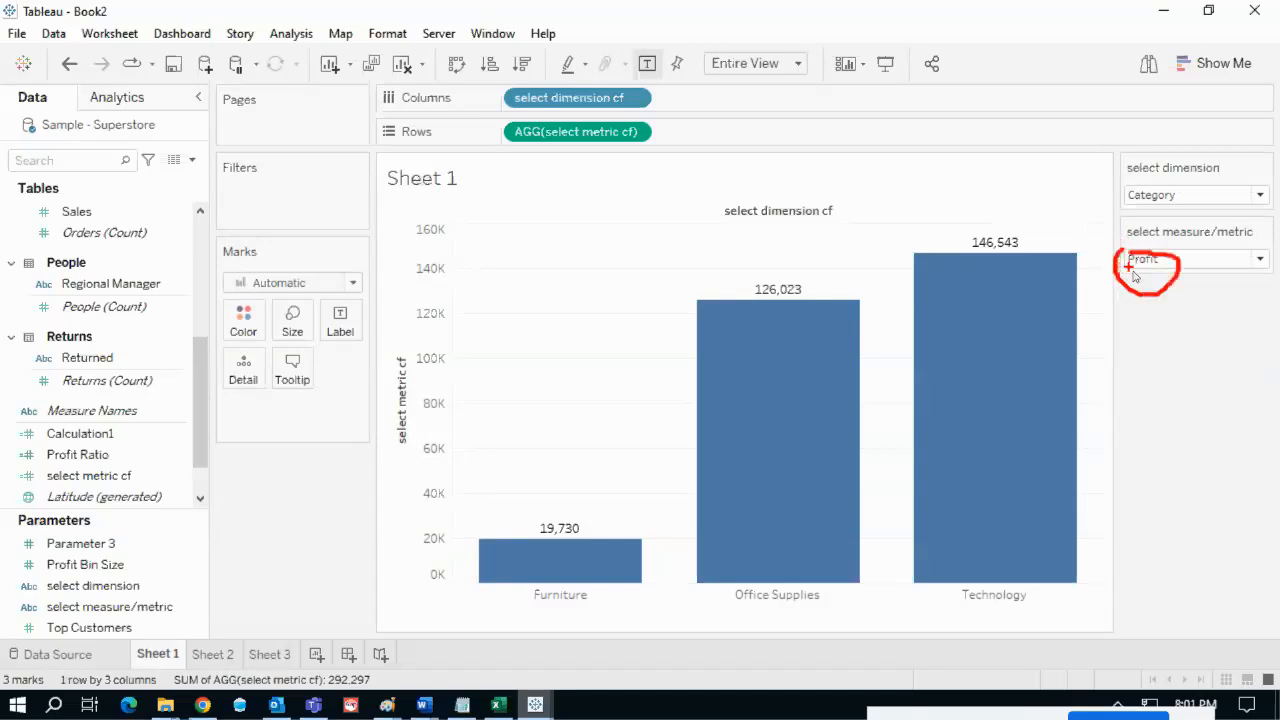
pyautogui.click(1145, 259)
pyautogui.click(1160, 277)
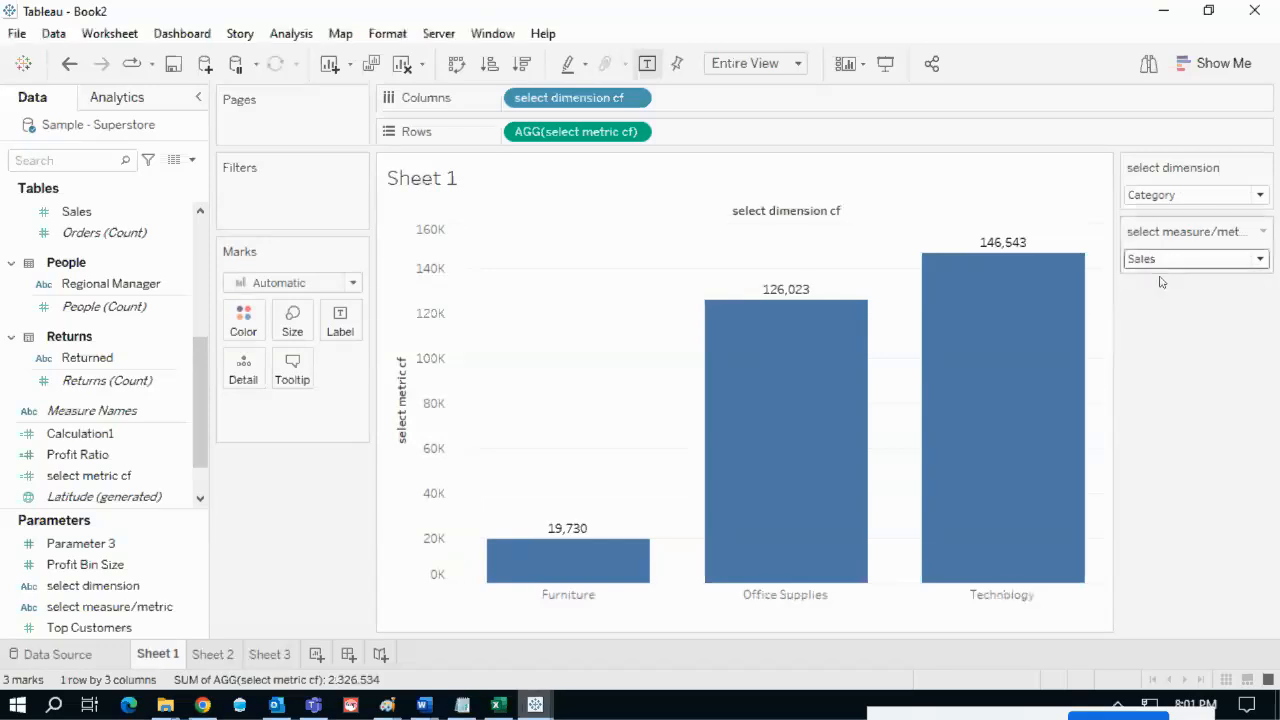
pyautogui.moveTo(1000, 271)
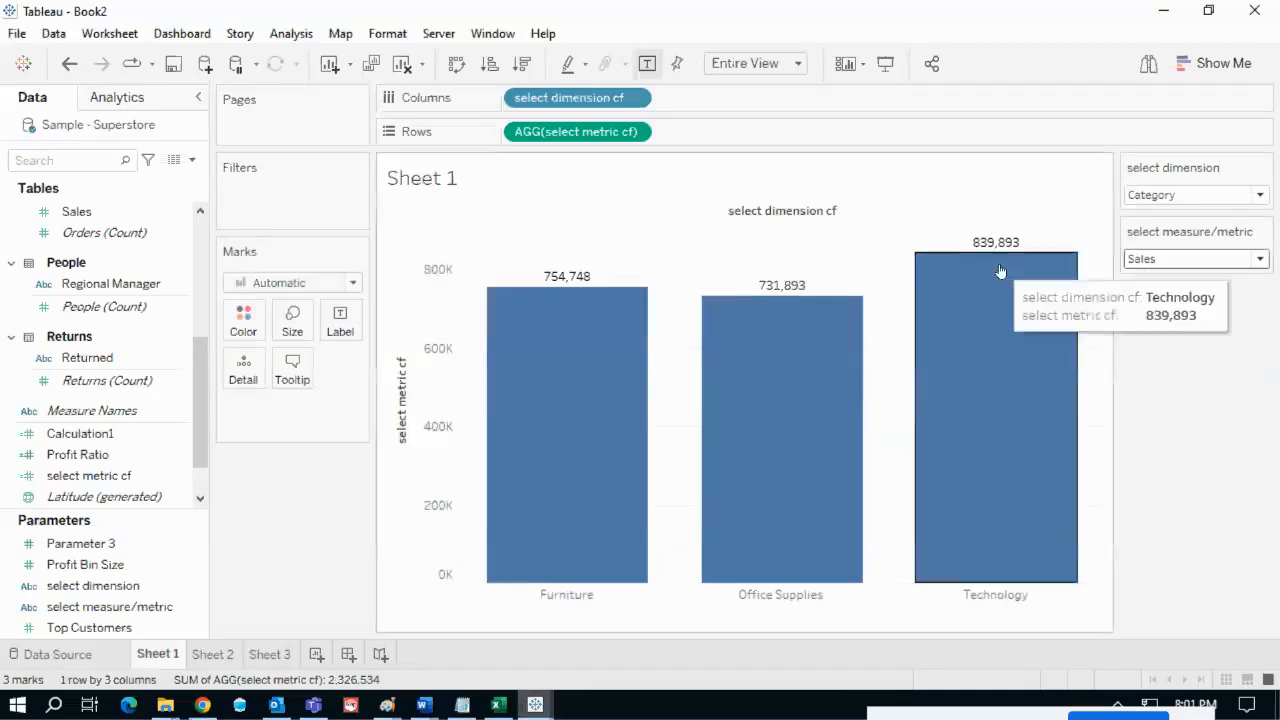
pyautogui.moveTo(965, 233)
pyautogui.mouseDown()
pyautogui.moveTo(1055, 228)
pyautogui.moveTo(969, 240)
pyautogui.mouseUp()
pyautogui.press('Escape')
pyautogui.click(1165, 259)
pyautogui.click(1165, 310)
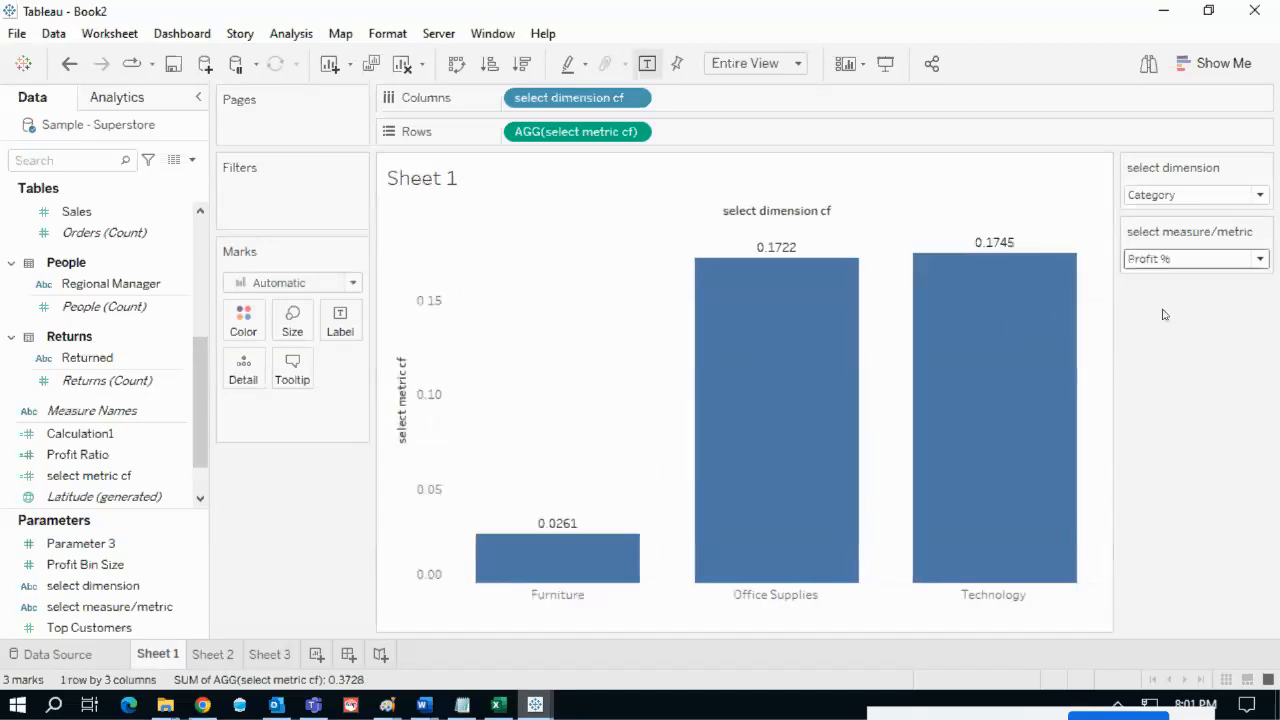
pyautogui.moveTo(972, 232)
pyautogui.mouseDown()
pyautogui.moveTo(962, 262)
pyautogui.moveTo(995, 228)
pyautogui.moveTo(955, 240)
pyautogui.mouseUp()
pyautogui.click(1006, 261)
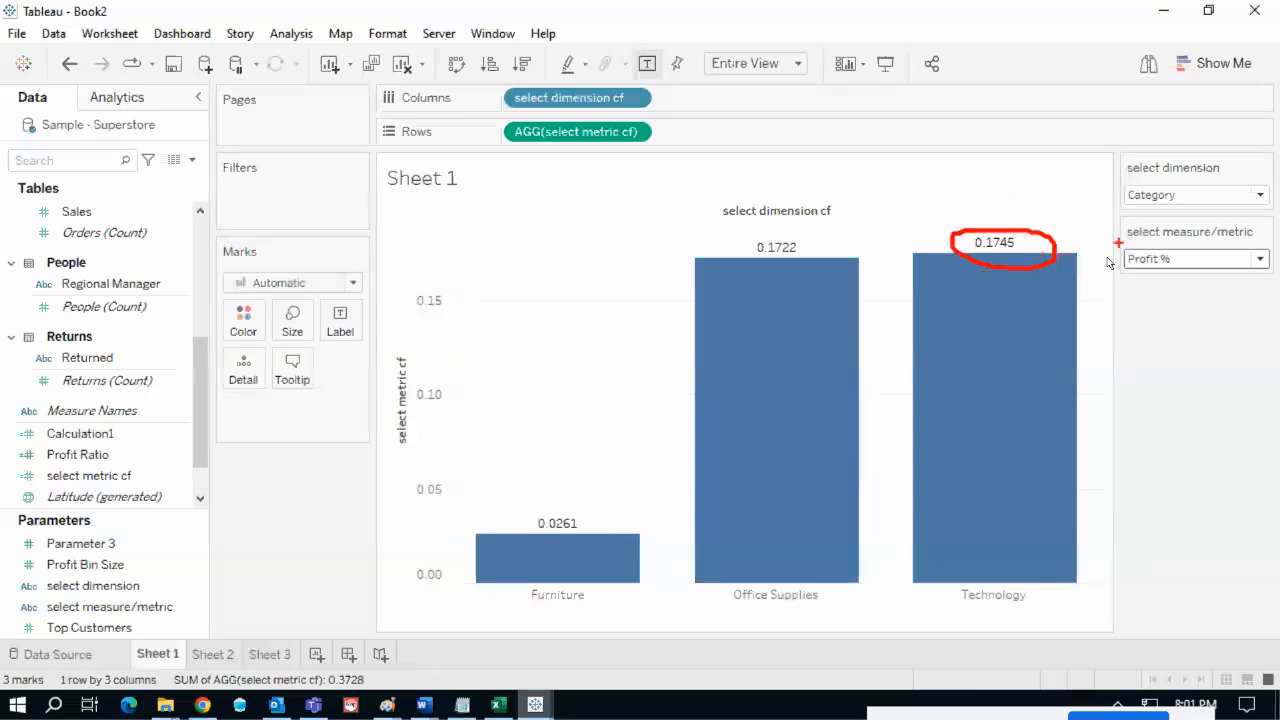
pyautogui.press('Escape')
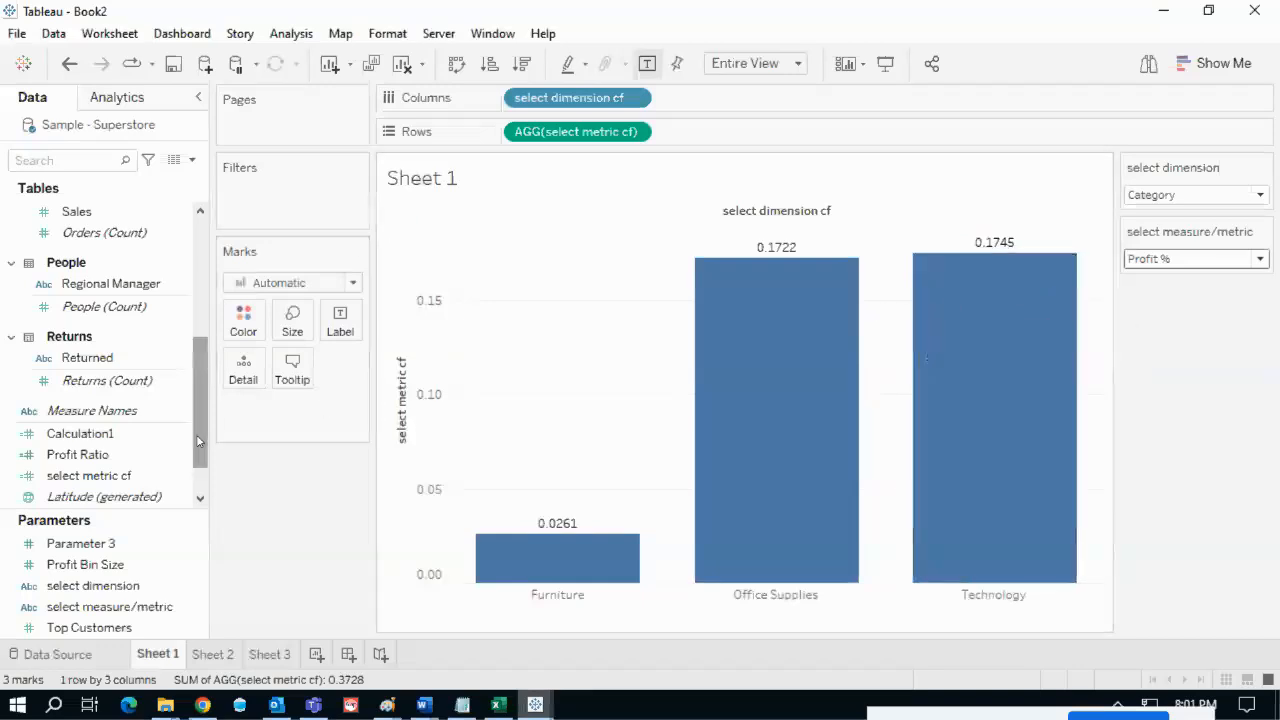
pyautogui.moveTo(197, 441); pyautogui.dragTo(201, 489)
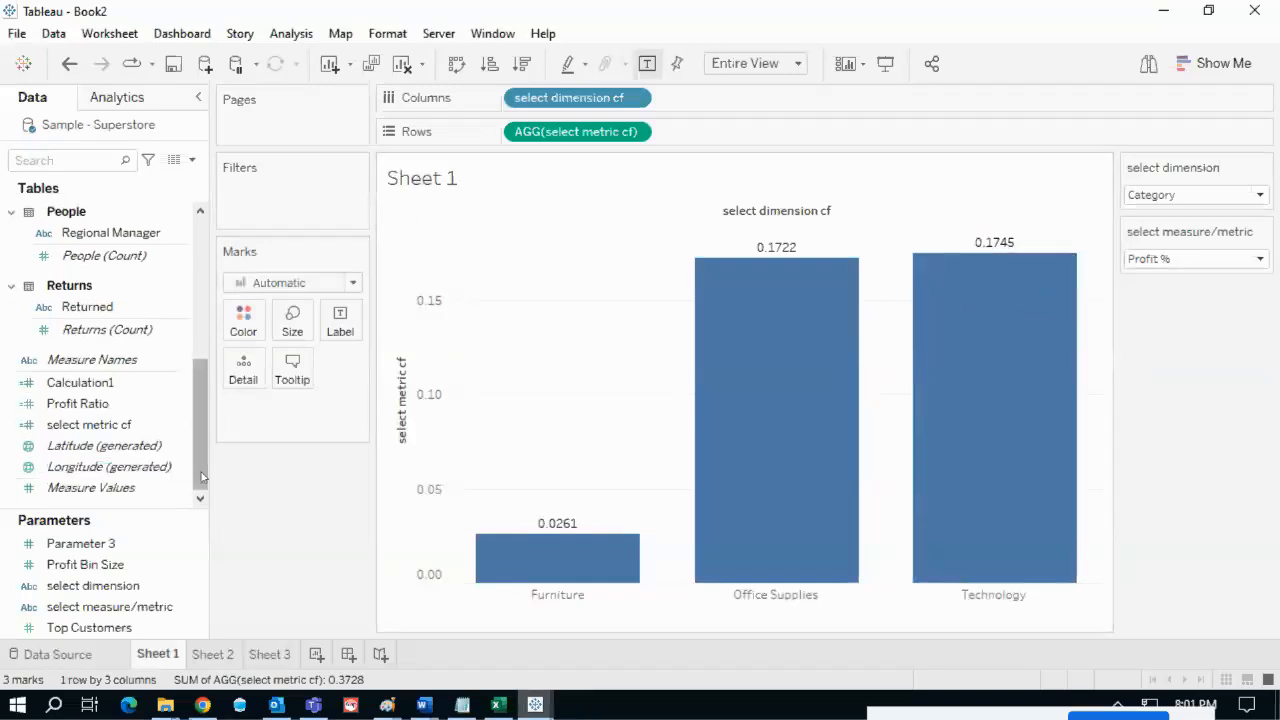
# - Search the Data pane for 'cf' and start editing the select metric cf calculation
pyautogui.click(91, 163)
pyautogui.write('cf')
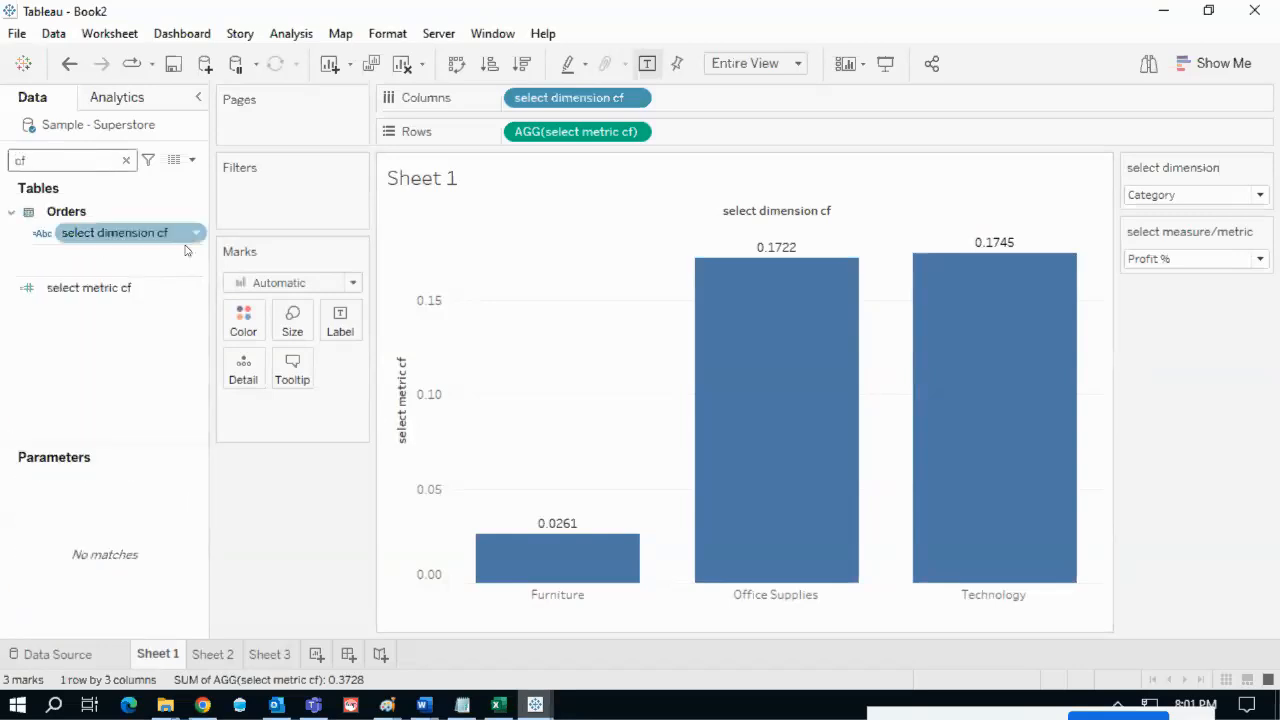
pyautogui.click(190, 290)
pyautogui.rightClick(190, 290)
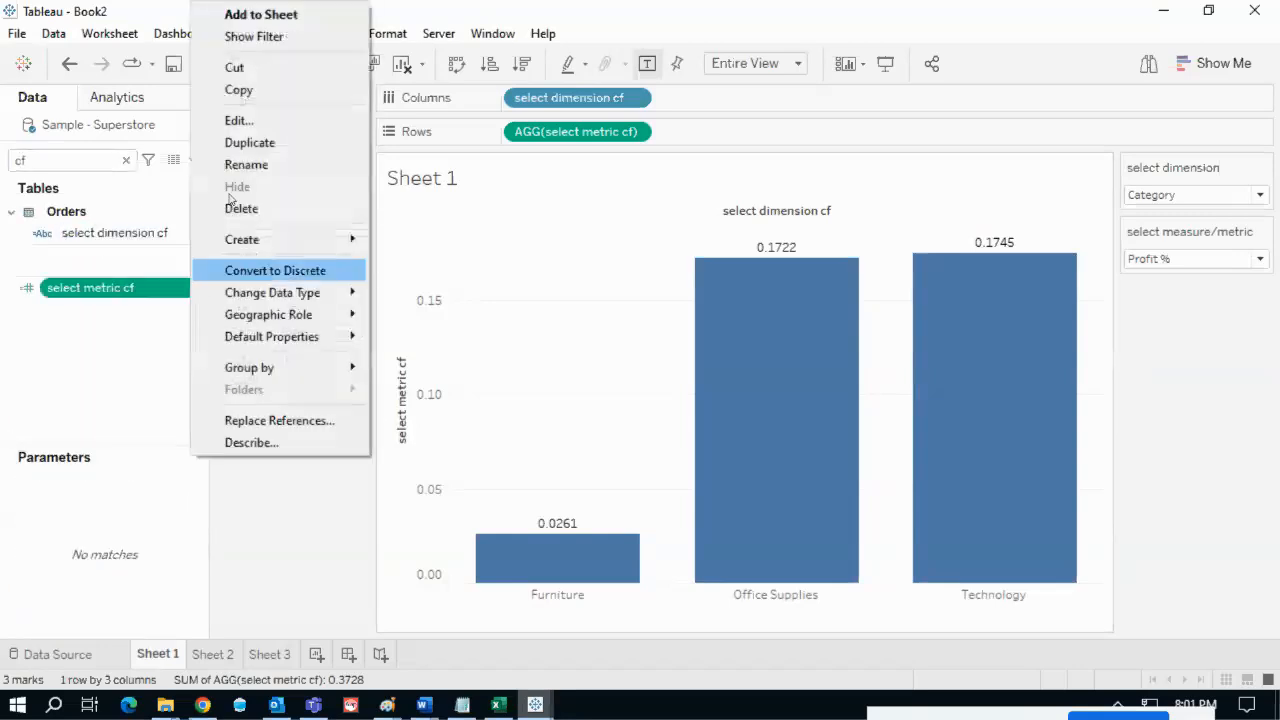
pyautogui.click(239, 121)
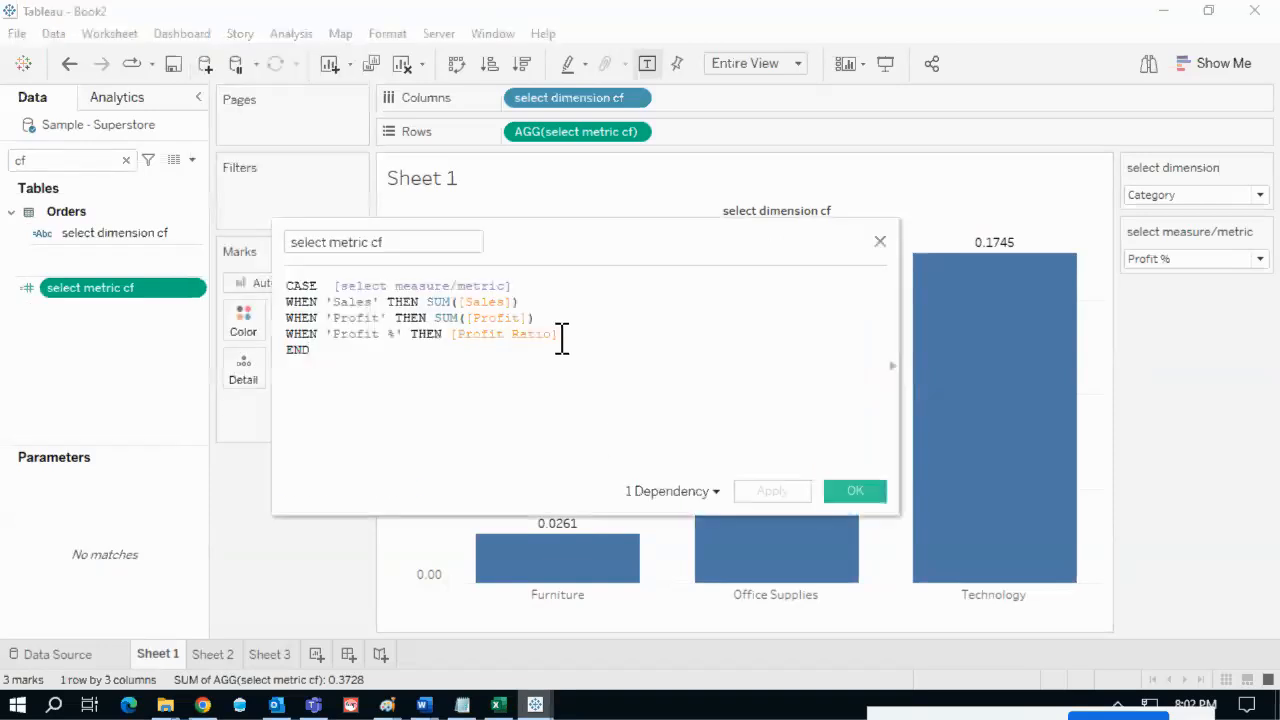
# - Multiply [Profit Ratio] by 100 so Profit % bars read 2.61, 17.22 and 17.45
pyautogui.click(562, 336)
pyautogui.write('*')
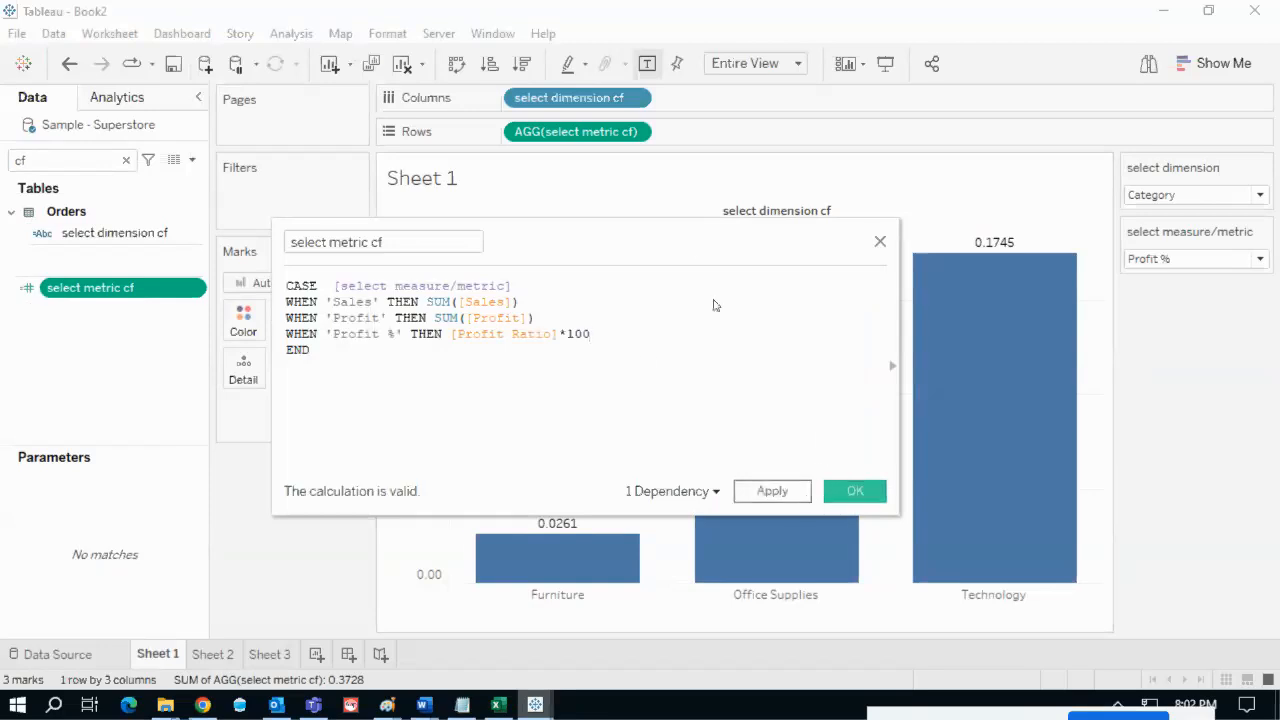
pyautogui.moveTo(686, 237); pyautogui.dragTo(493, 252)
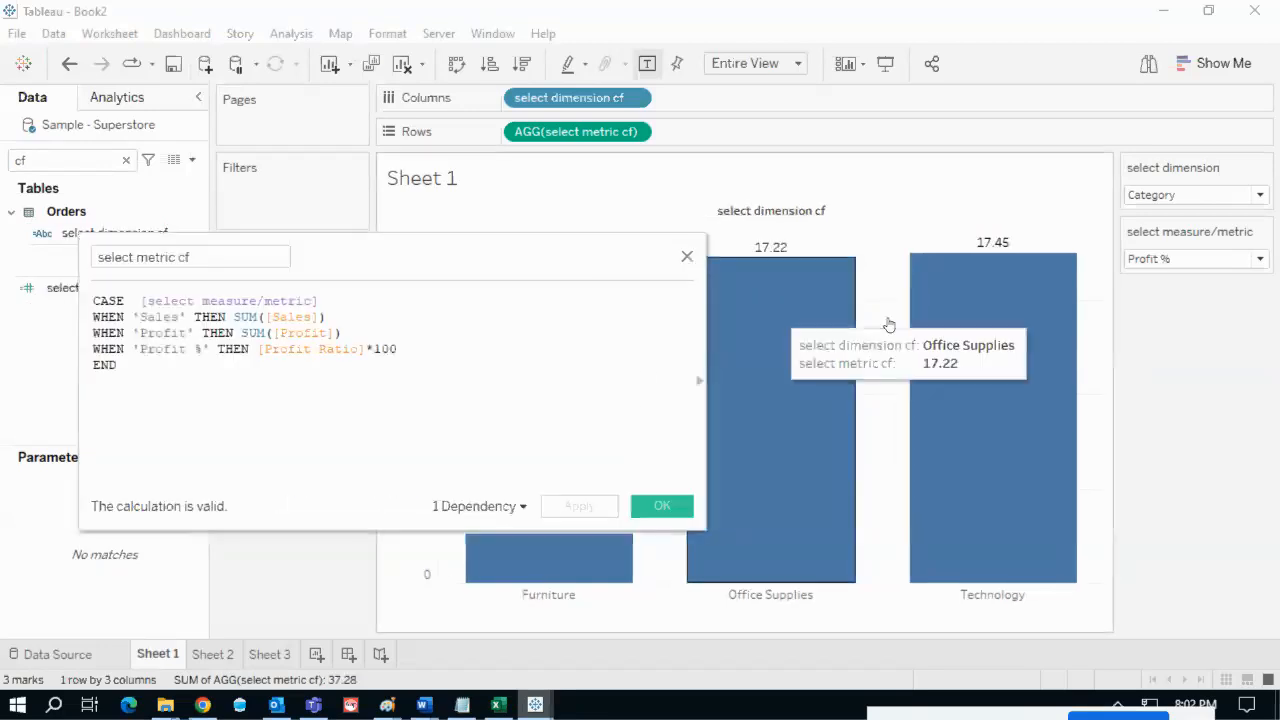
pyautogui.moveTo(1025, 240)
pyautogui.mouseDown()
pyautogui.moveTo(960, 234)
pyautogui.moveTo(1044, 228)
pyautogui.moveTo(1047, 275)
pyautogui.moveTo(1080, 262)
pyautogui.moveTo(1052, 242)
pyautogui.mouseUp()
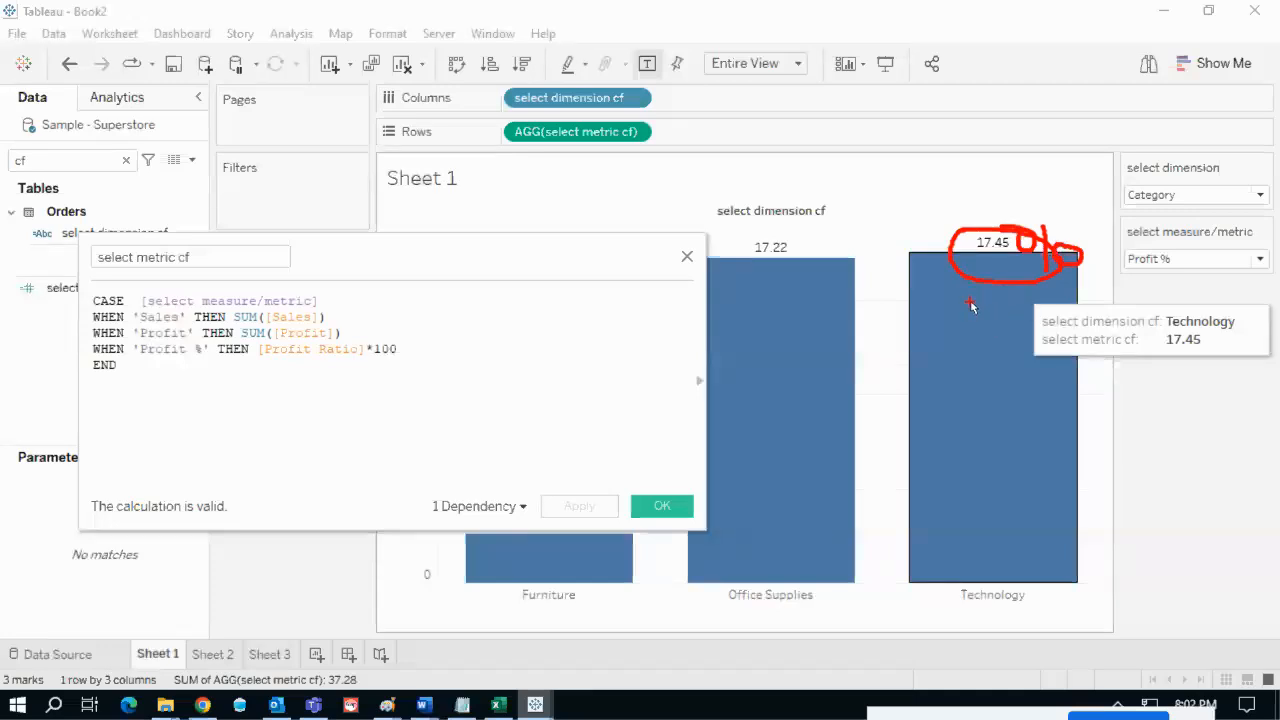
pyautogui.press('Escape')
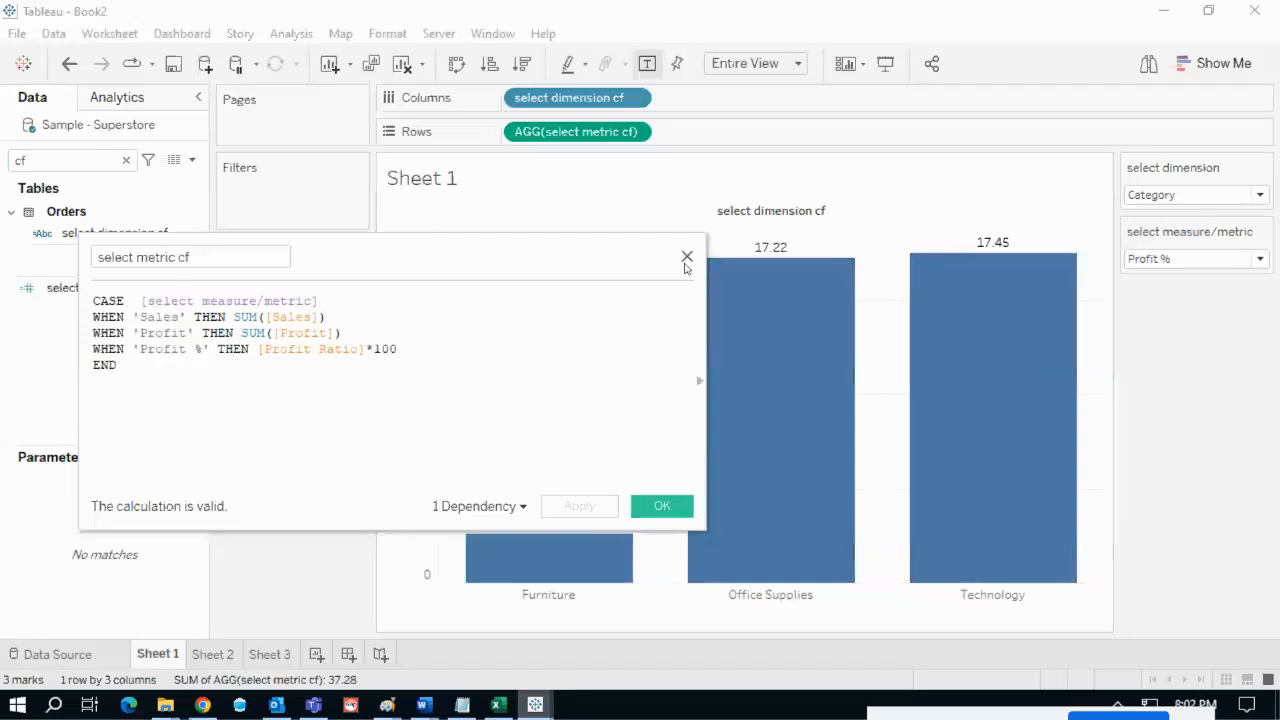
pyautogui.click(661, 506)
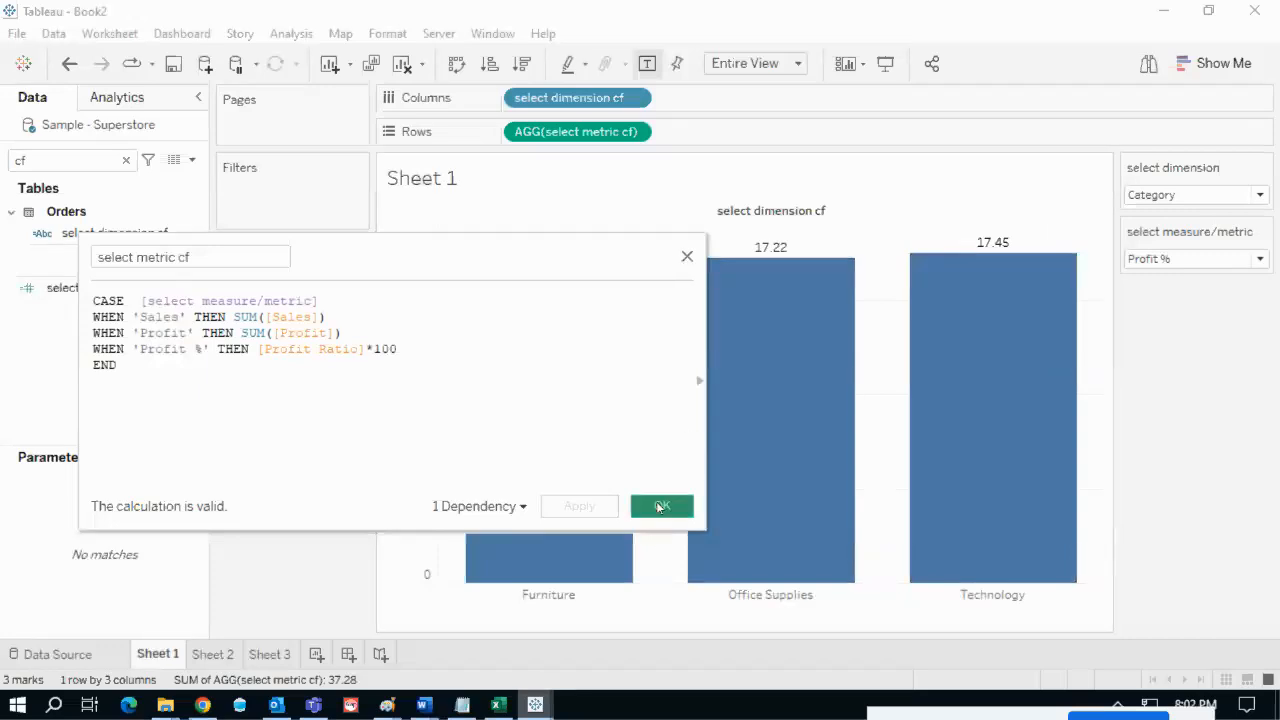
pyautogui.click(193, 287)
pyautogui.rightClick(193, 287)
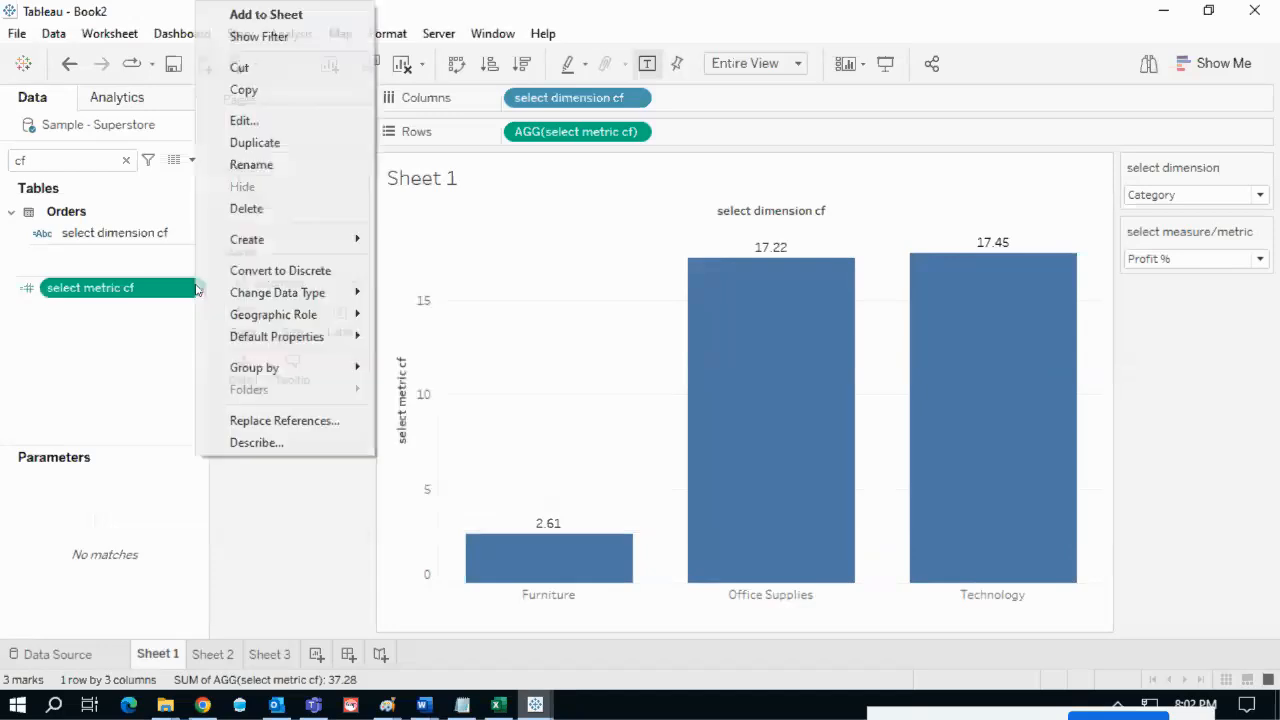
# - Duplicate select metric cf and change the copy's Sales and Profit results to ''
pyautogui.click(279, 143)
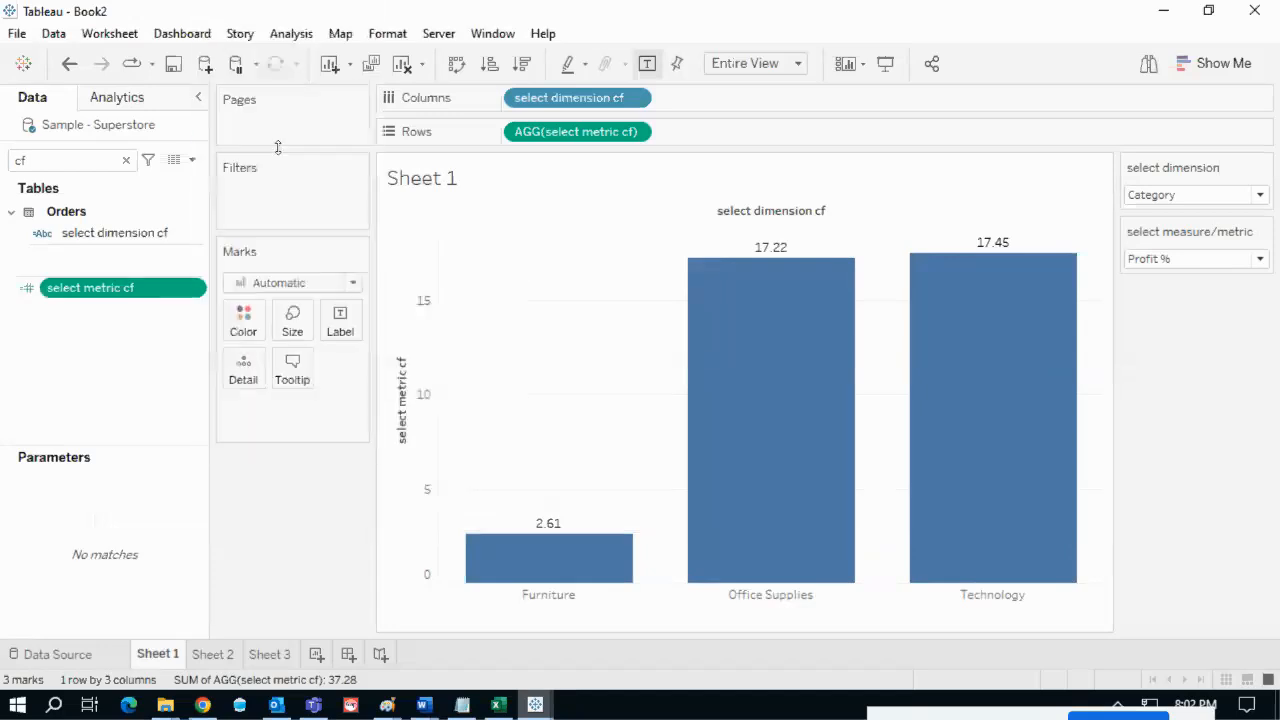
pyautogui.click(199, 312)
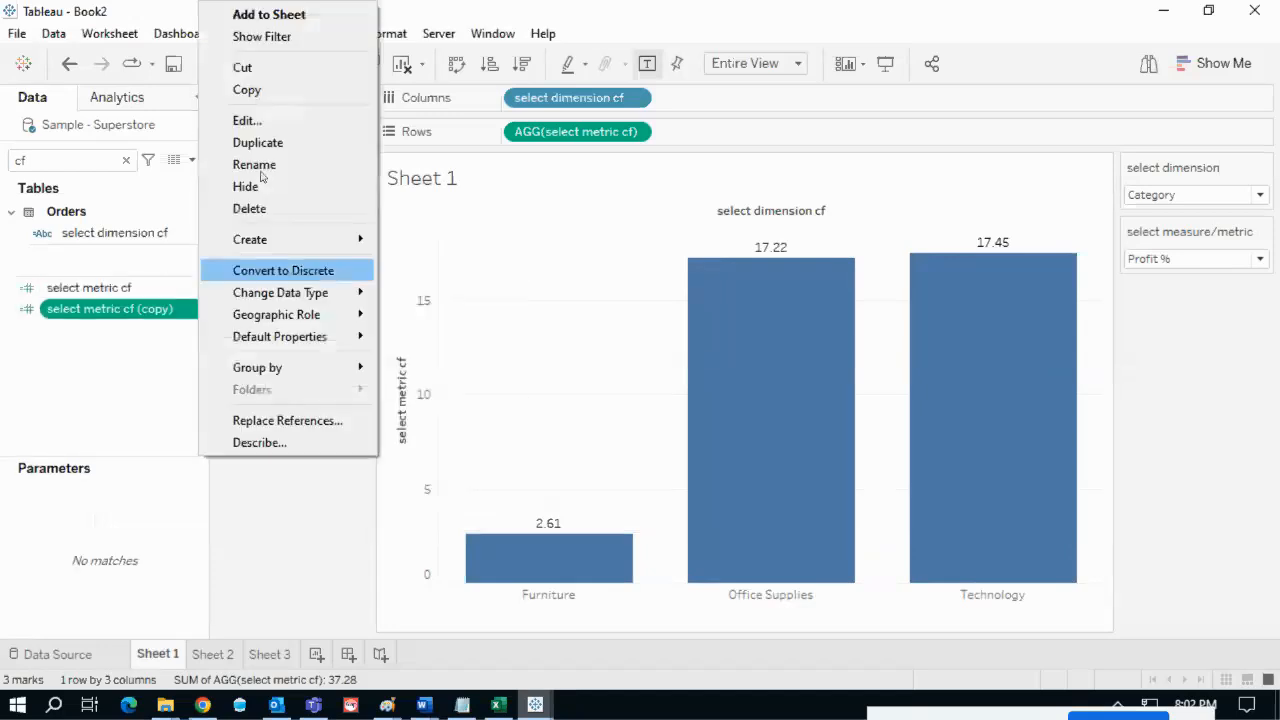
pyautogui.click(261, 118)
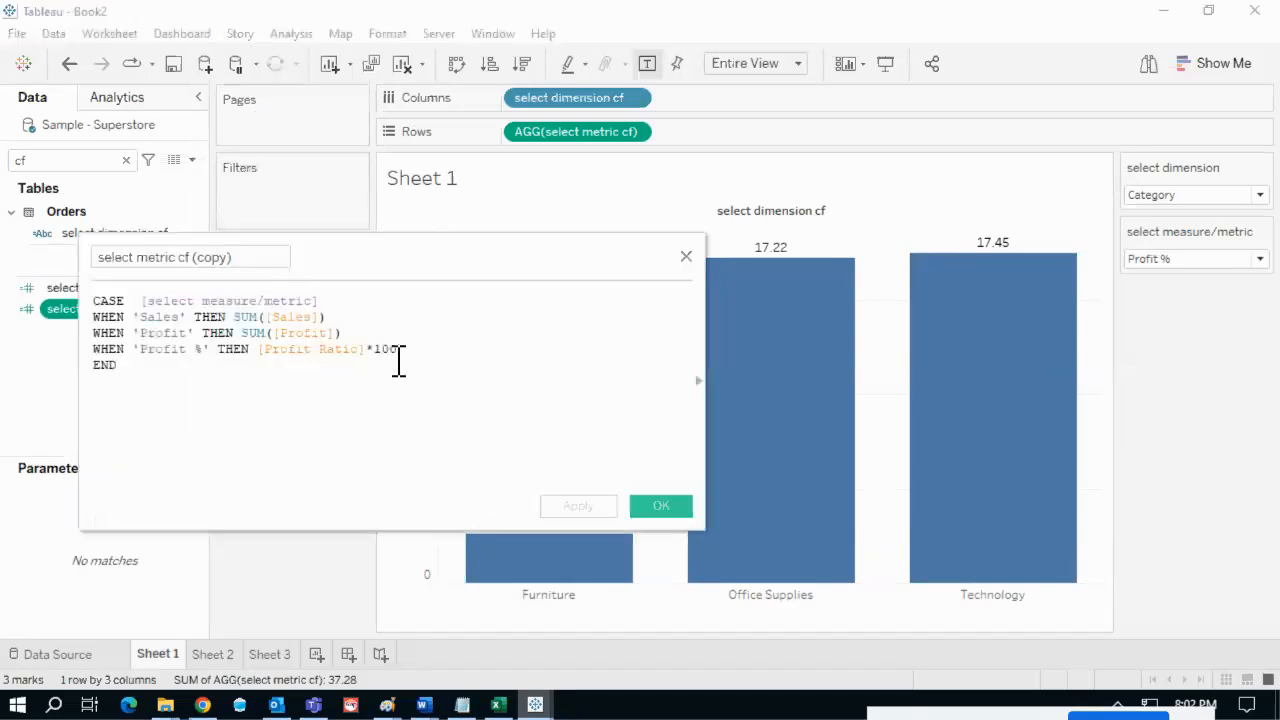
pyautogui.moveTo(338, 322); pyautogui.dragTo(237, 326)
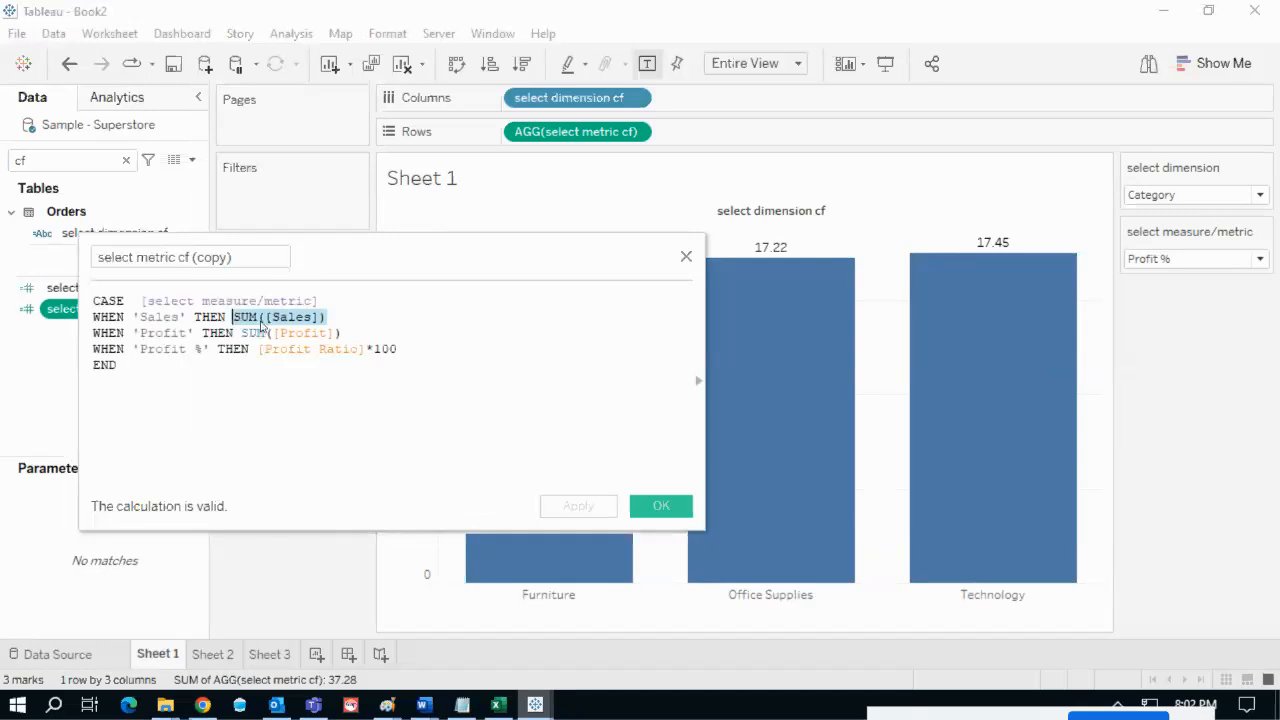
pyautogui.press('Delete')
pyautogui.write("''")
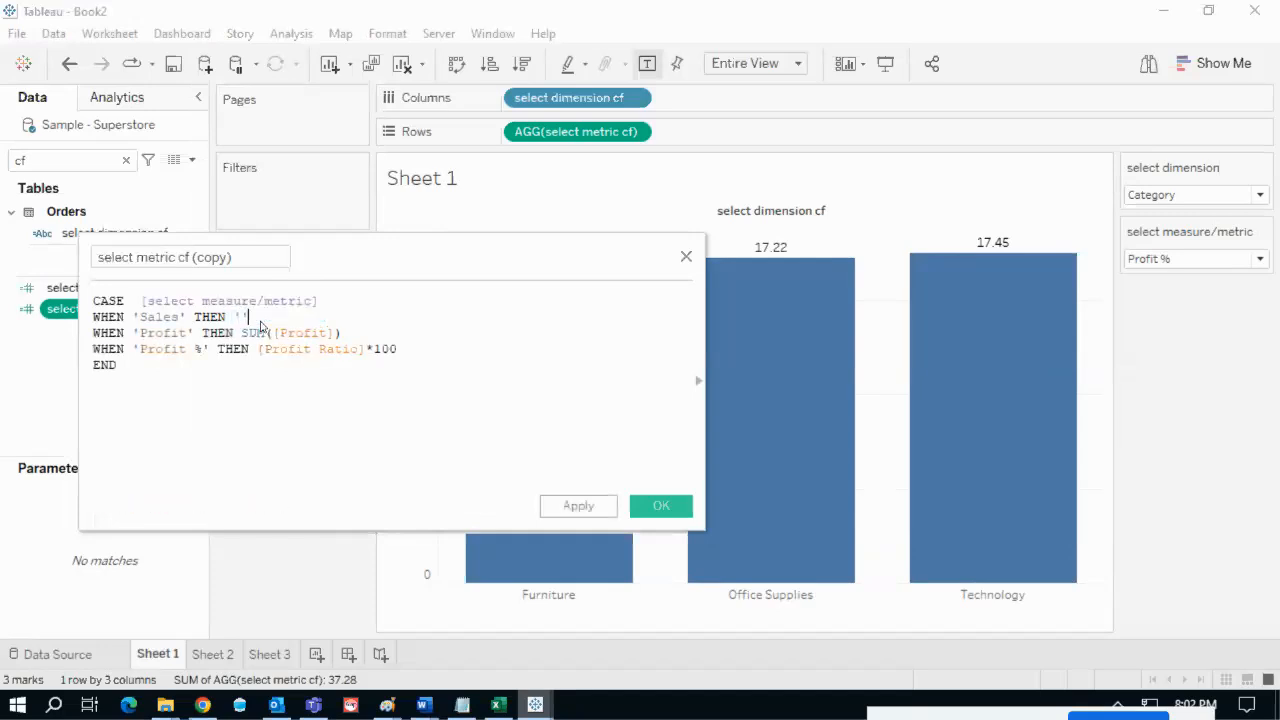
pyautogui.moveTo(359, 335); pyautogui.dragTo(248, 333)
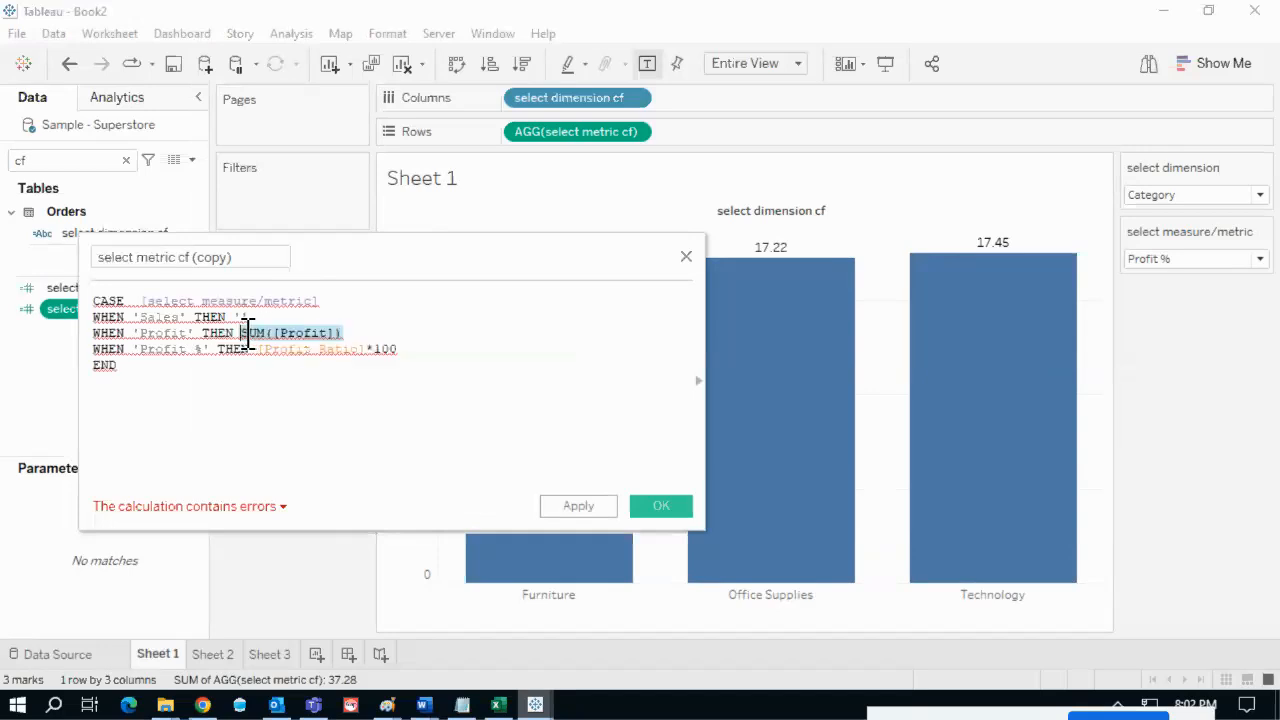
pyautogui.write("''")
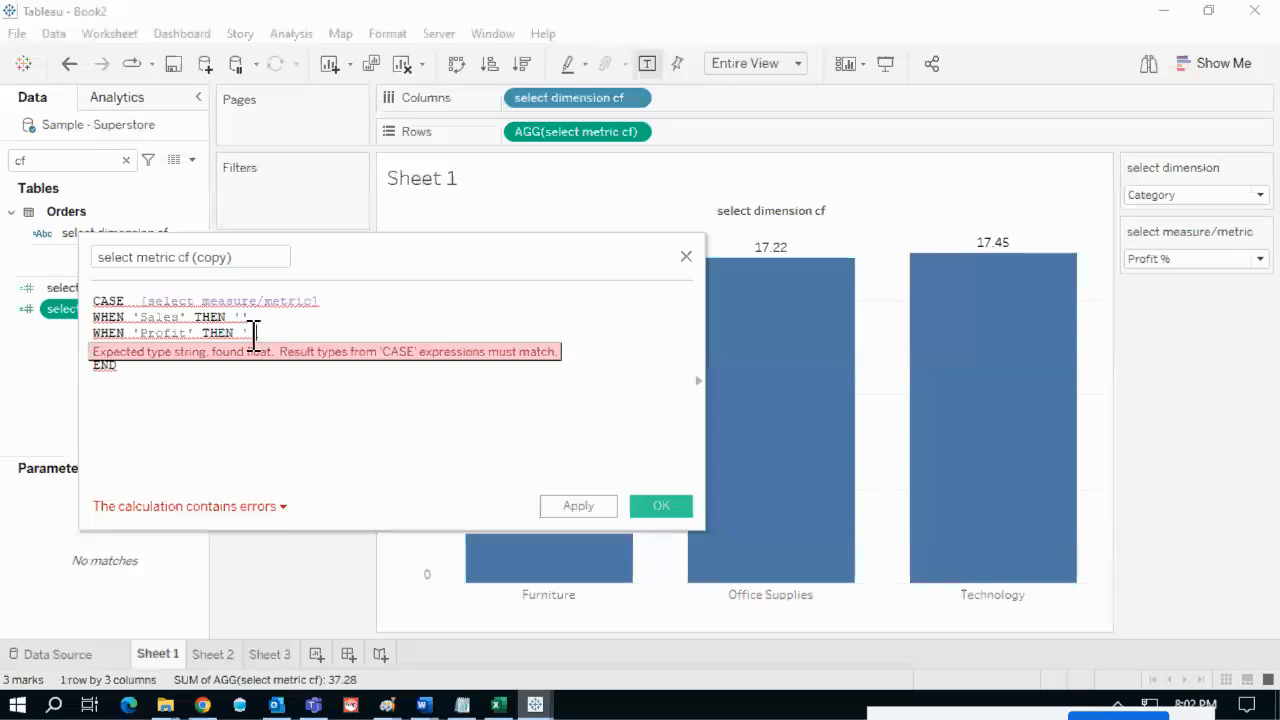
# - Replace the copy's Profit % result [Profit Ratio]*100 with '%'
pyautogui.moveTo(255, 337); pyautogui.dragTo(235, 338)
pyautogui.click(363, 400)
pyautogui.moveTo(398, 349); pyautogui.dragTo(258, 349)
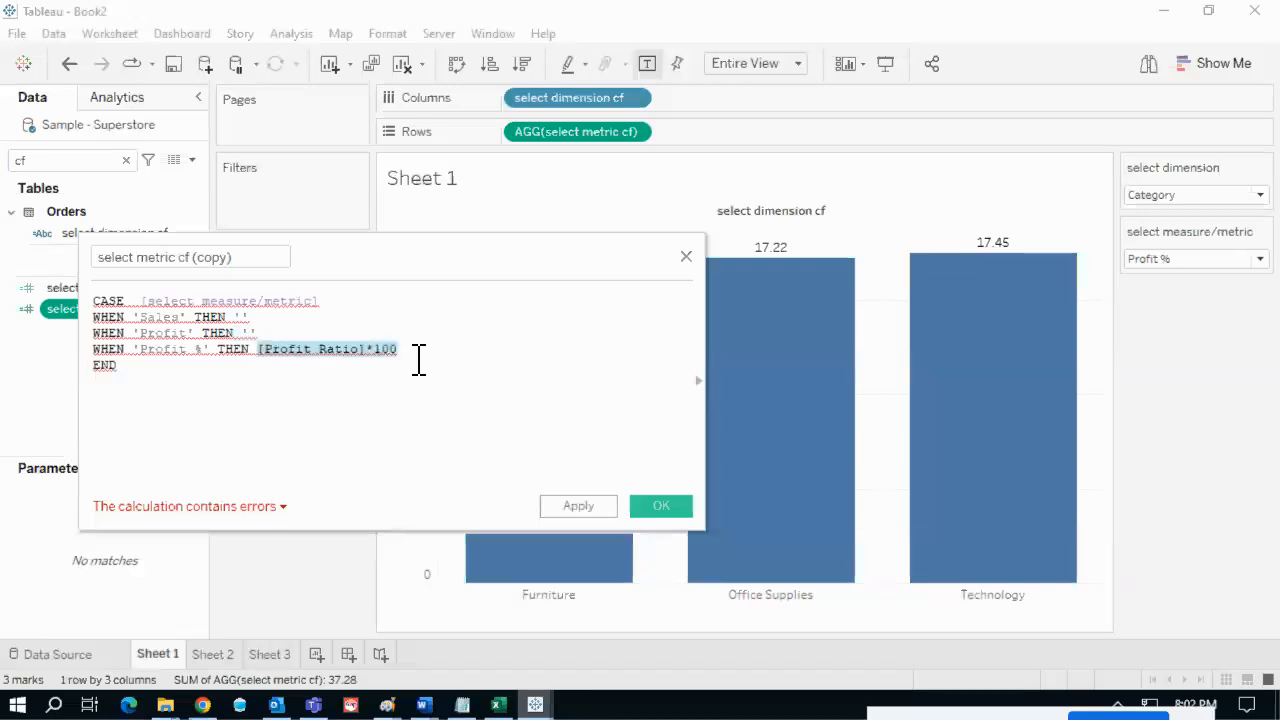
pyautogui.write("'")
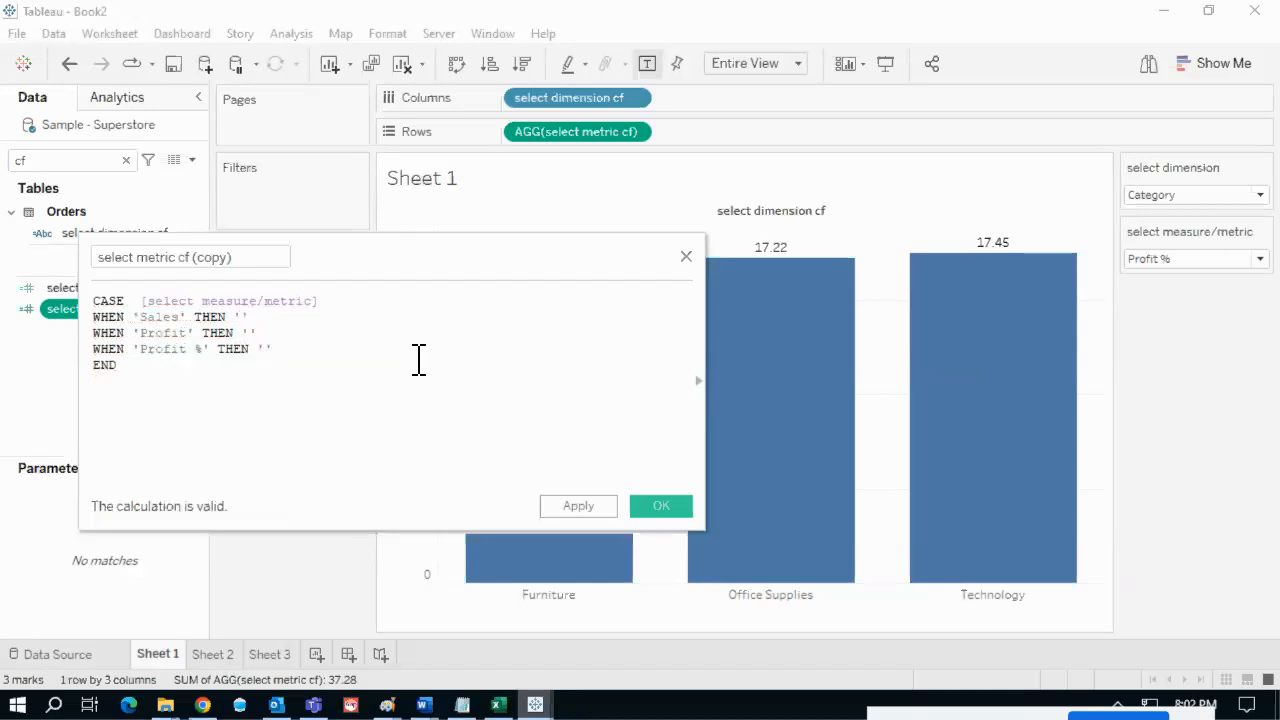
pyautogui.write('%')
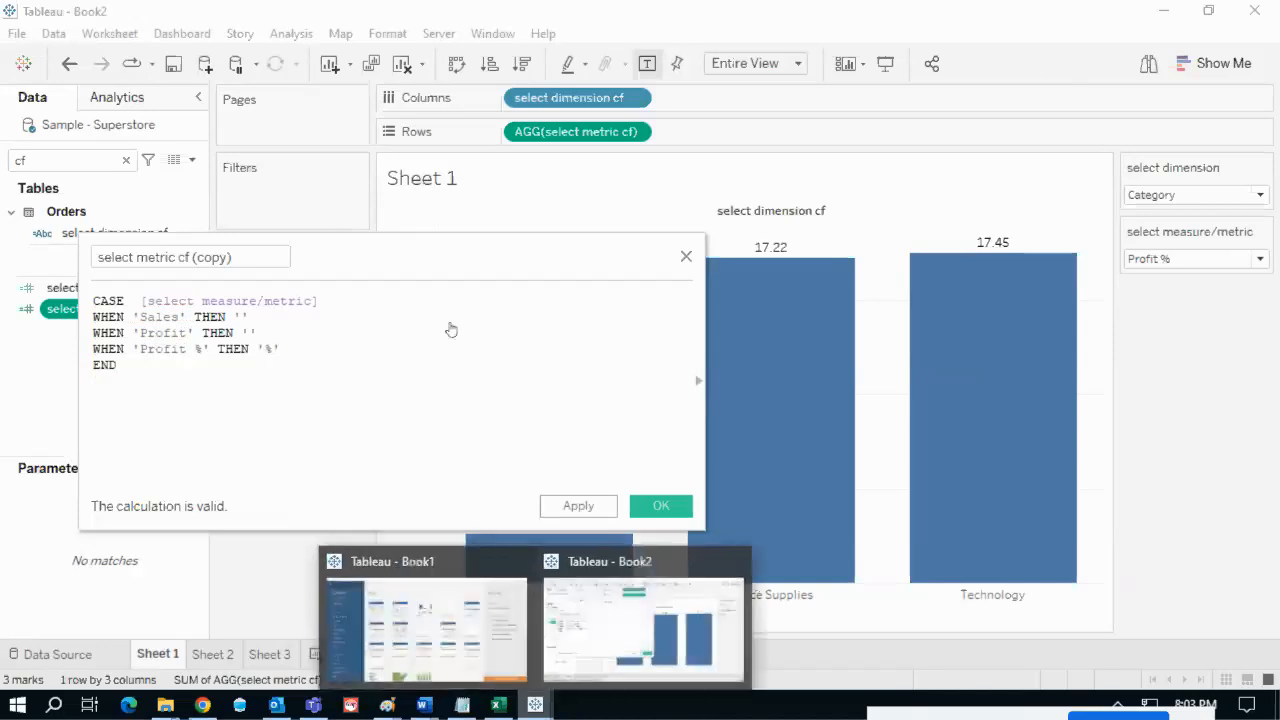
# - Review the copy's '', '' and '%' results against the chart and save the calculation
pyautogui.moveTo(441, 263); pyautogui.dragTo(642, 257)
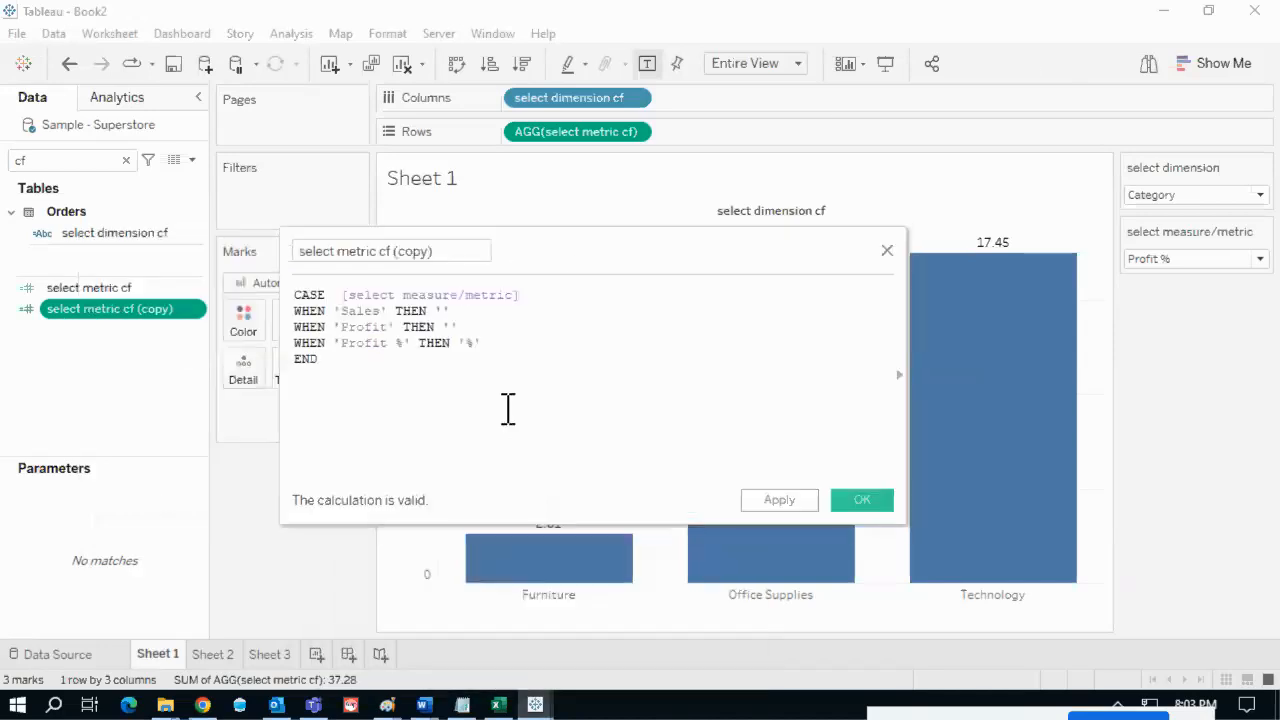
pyautogui.click(438, 312)
pyautogui.moveTo(438, 312)
pyautogui.mouseDown()
pyautogui.moveTo(455, 314)
pyautogui.moveTo(441, 327)
pyautogui.mouseUp()
pyautogui.moveTo(537, 262); pyautogui.dragTo(470, 250)
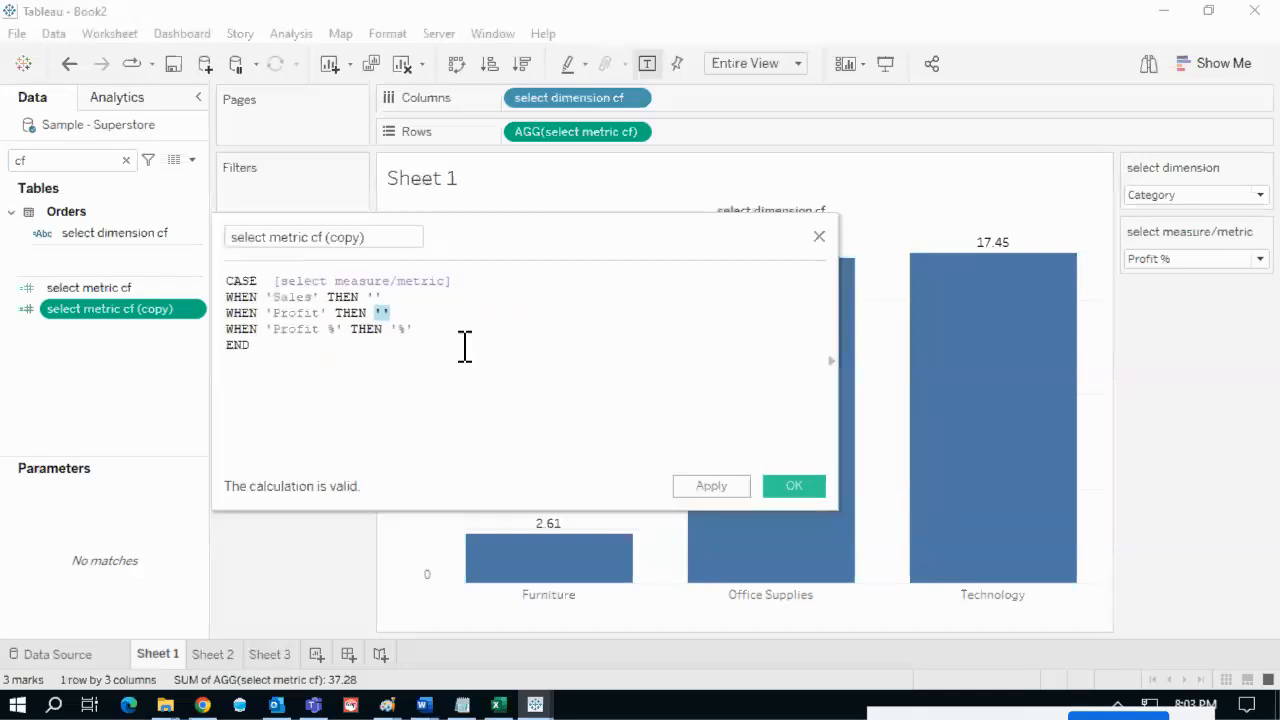
pyautogui.click(333, 329)
pyautogui.moveTo(318, 333); pyautogui.dragTo(267, 332)
pyautogui.click(391, 355)
pyautogui.moveTo(420, 331); pyautogui.dragTo(400, 335)
pyautogui.moveTo(536, 245); pyautogui.dragTo(367, 423)
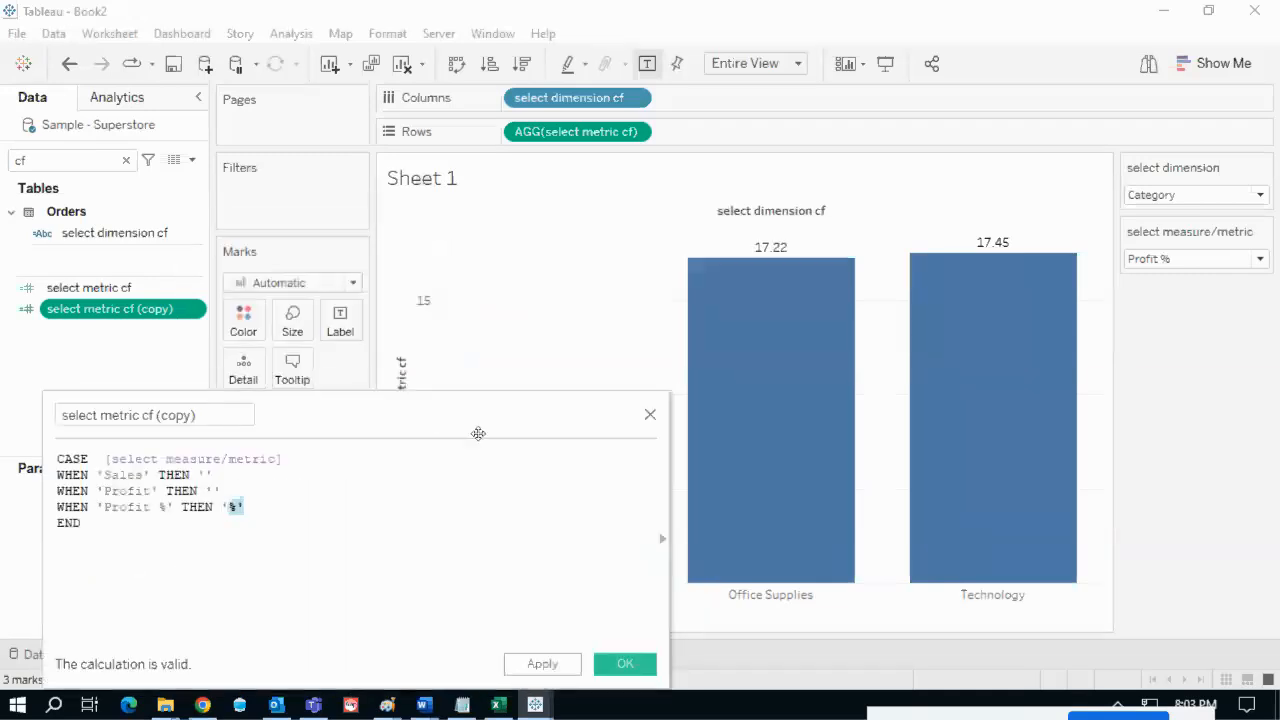
pyautogui.moveTo(150, 288)
pyautogui.mouseDown()
pyautogui.moveTo(331, 286)
pyautogui.moveTo(851, 230)
pyautogui.moveTo(948, 240)
pyautogui.moveTo(925, 253)
pyautogui.mouseUp()
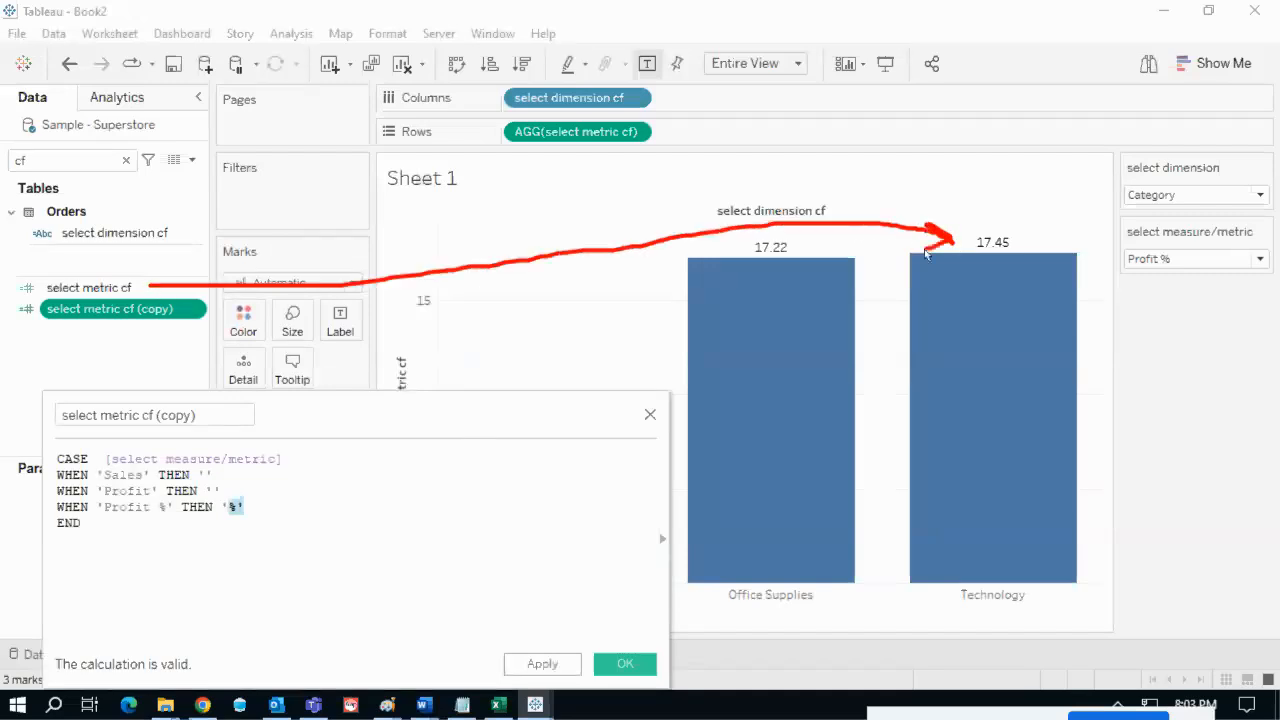
pyautogui.moveTo(110, 278); pyautogui.dragTo(156, 250)
pyautogui.moveTo(186, 307)
pyautogui.mouseDown()
pyautogui.moveTo(543, 299)
pyautogui.moveTo(232, 400)
pyautogui.moveTo(210, 420)
pyautogui.moveTo(262, 490)
pyautogui.moveTo(289, 490)
pyautogui.mouseUp()
pyautogui.press('Escape')
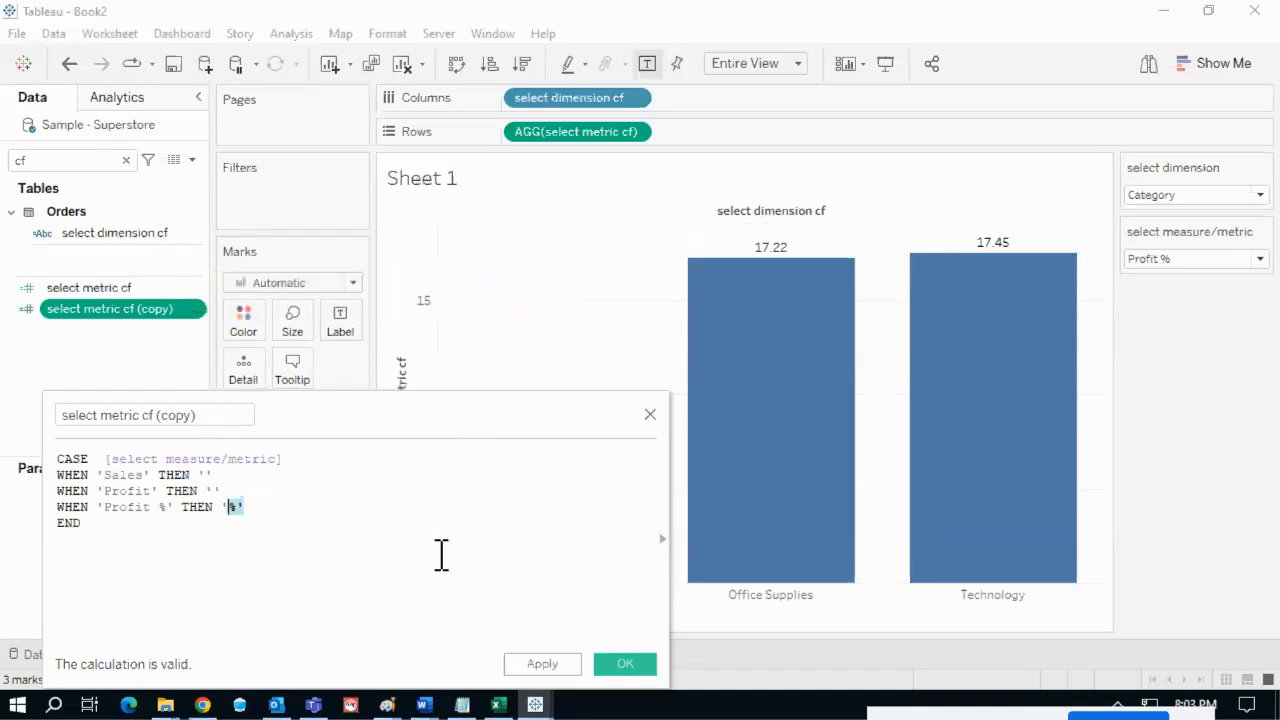
pyautogui.click(619, 664)
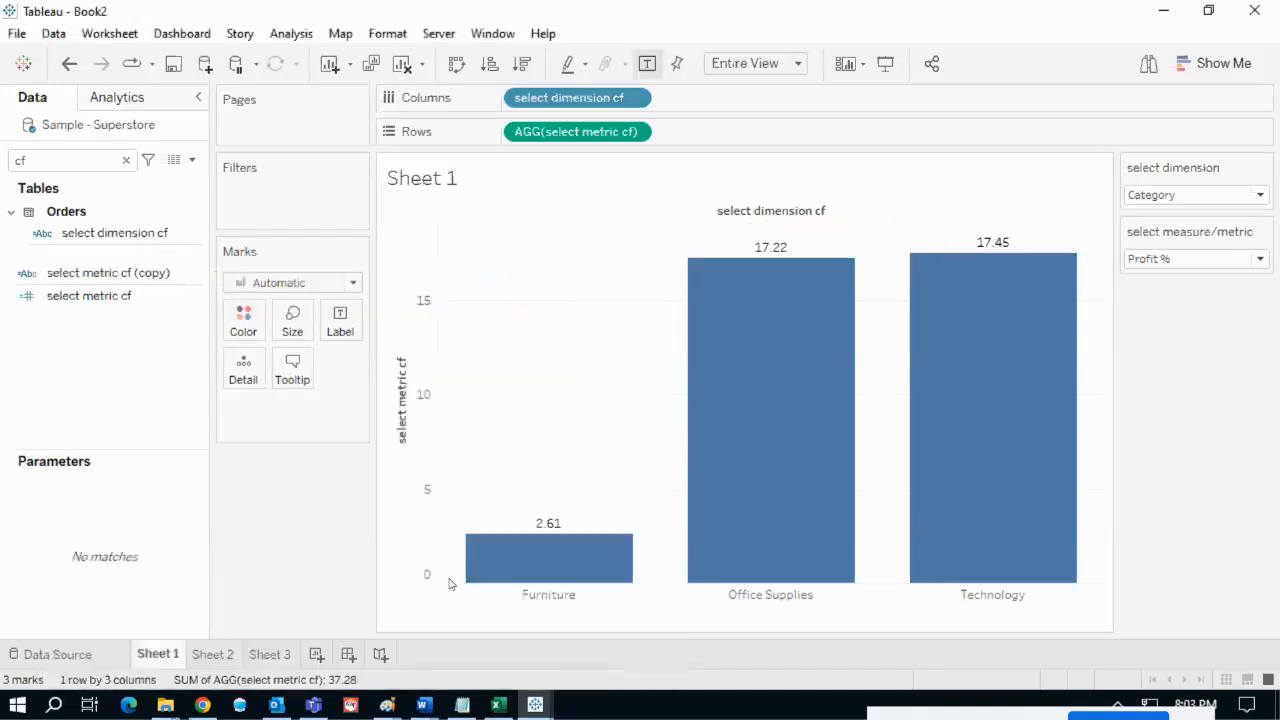
# - Drag select metric cf (copy) onto Label on the Marks card
pyautogui.click(111, 274)
pyautogui.click(109, 273)
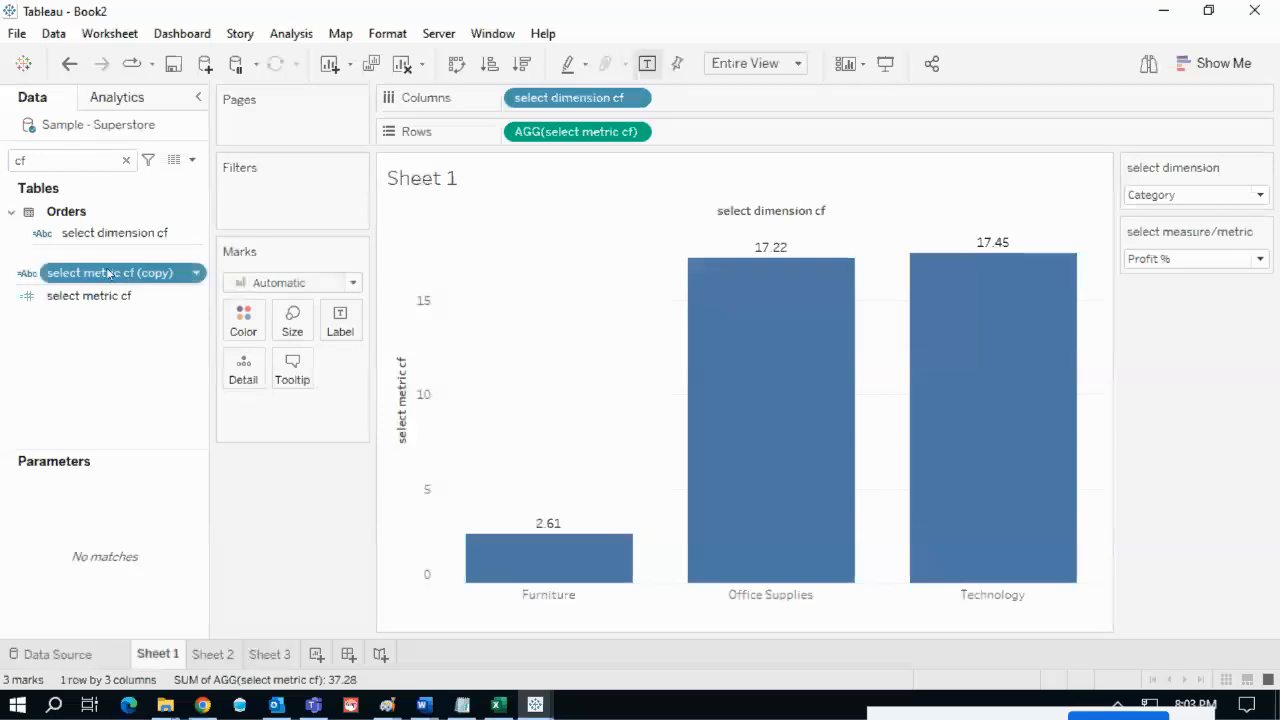
pyautogui.moveTo(146, 283); pyautogui.dragTo(338, 320)
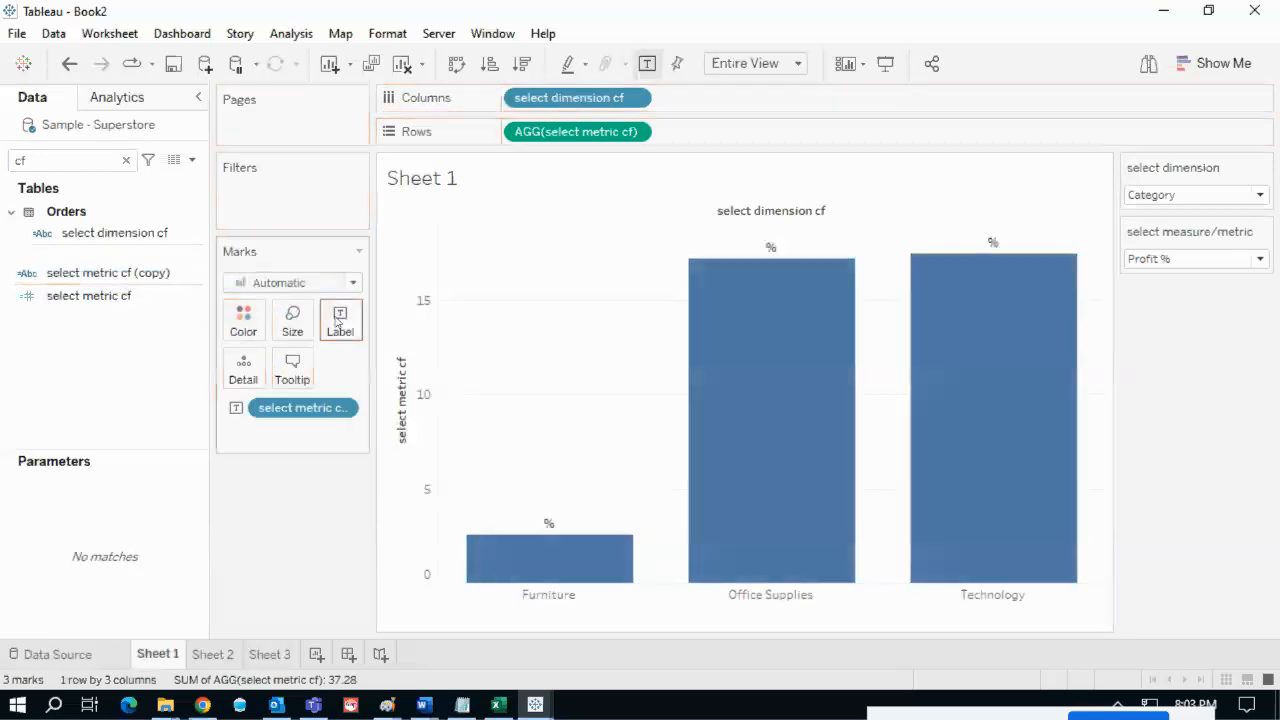
# - Add select metric cf to Label too, so bars show '%' above 2.61, 17.22, 17.45
pyautogui.click(105, 305)
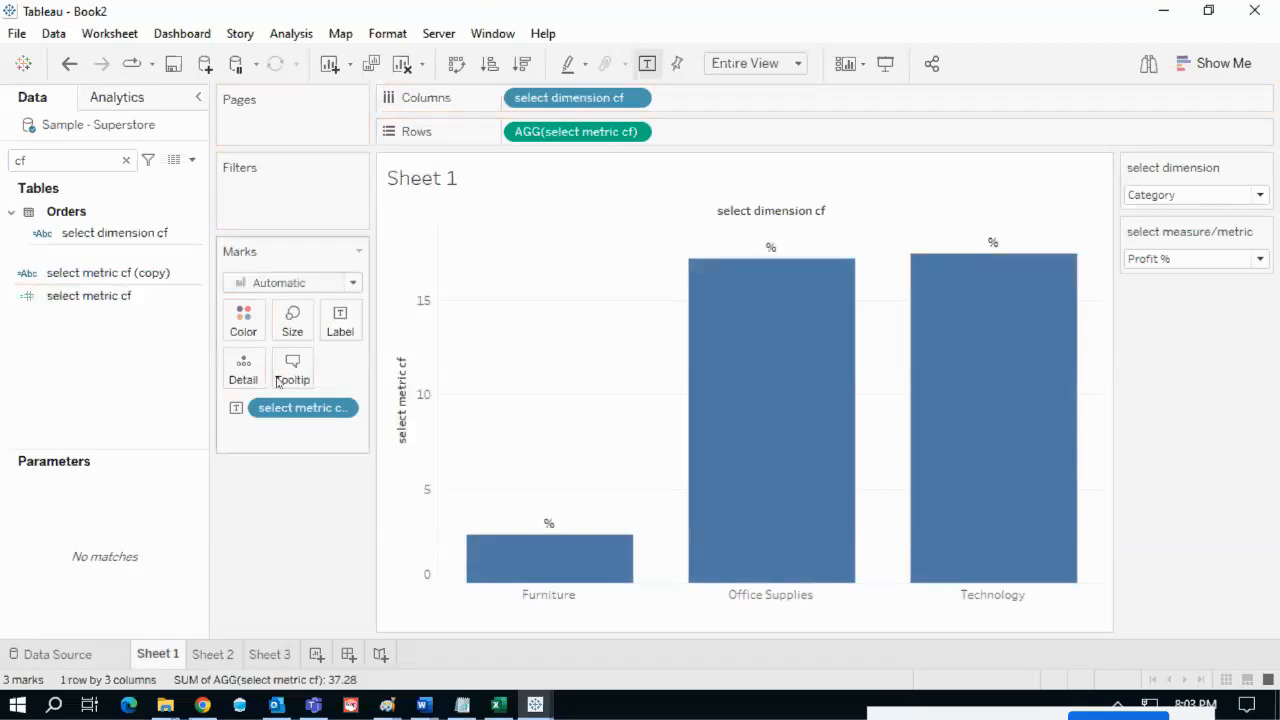
pyautogui.hotkey('ctrl', '2')
pyautogui.moveTo(104, 314)
pyautogui.mouseDown()
pyautogui.moveTo(143, 314)
pyautogui.moveTo(33, 293)
pyautogui.moveTo(73, 308)
pyautogui.mouseUp()
pyautogui.moveTo(146, 262); pyautogui.dragTo(176, 286)
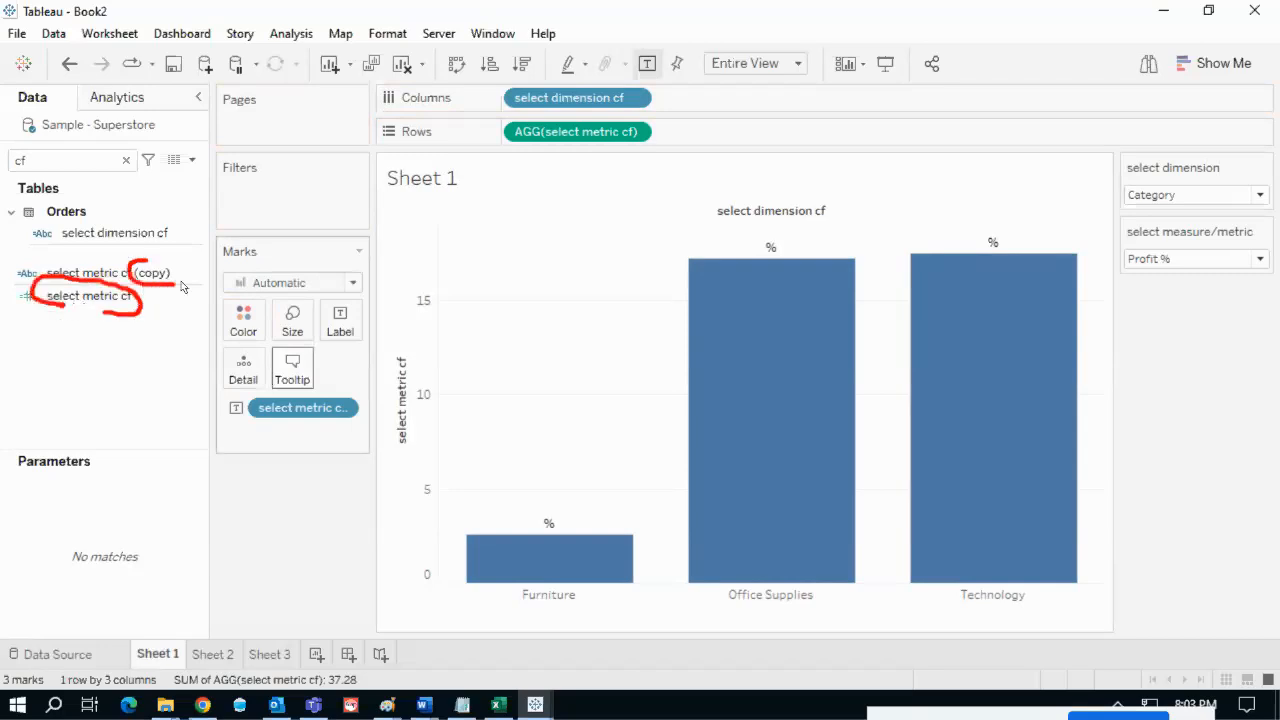
pyautogui.press('Escape')
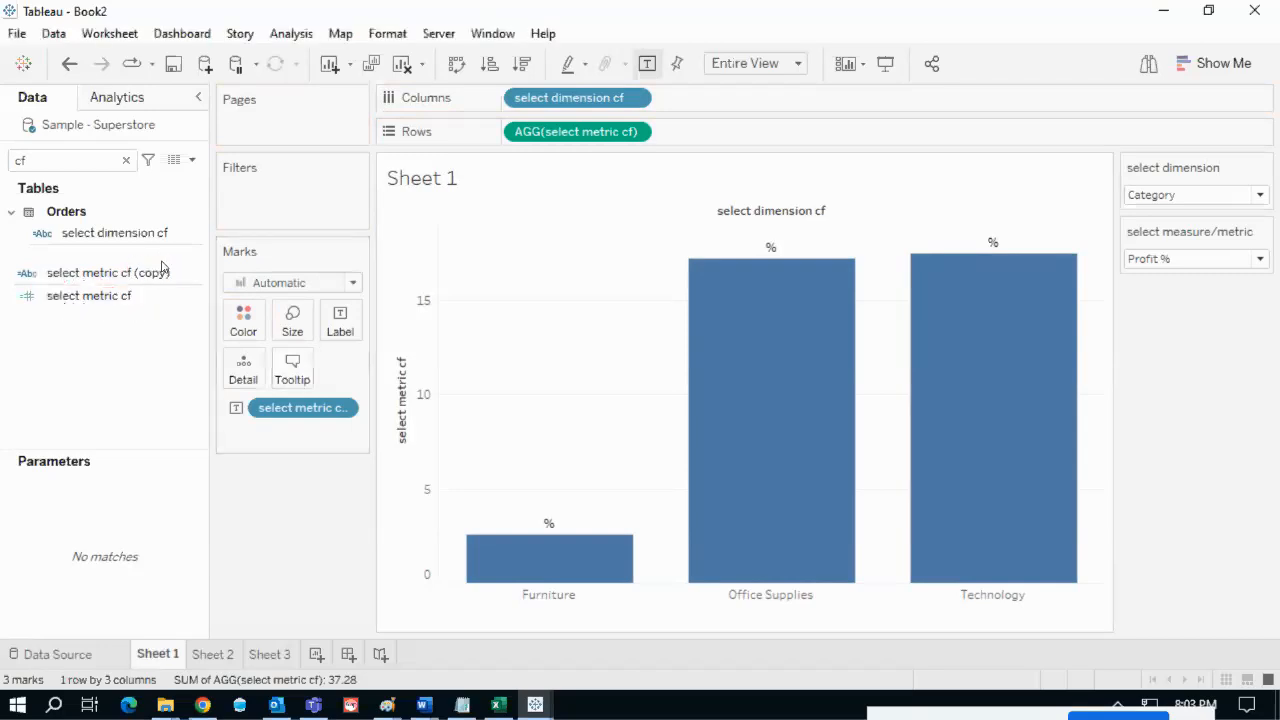
pyautogui.moveTo(89, 295); pyautogui.dragTo(342, 330)
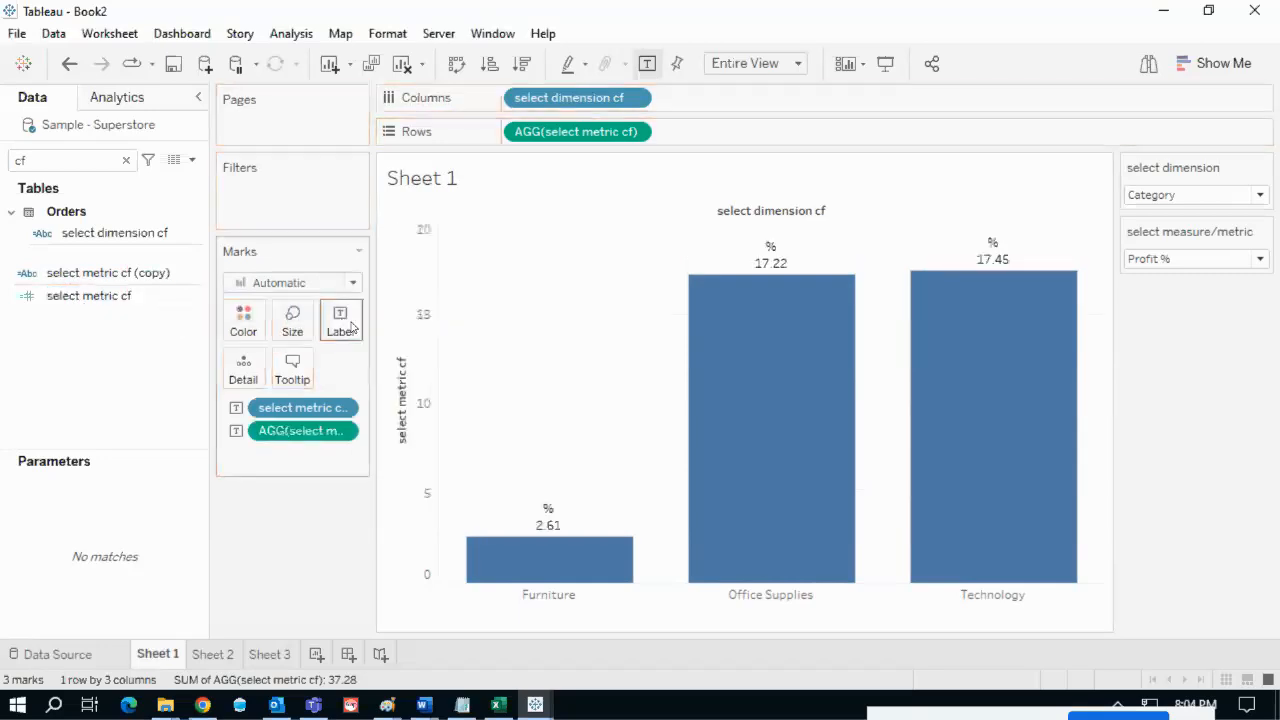
pyautogui.moveTo(995, 240); pyautogui.dragTo(1033, 194)
pyautogui.moveTo(1013, 260); pyautogui.dragTo(1038, 254)
pyautogui.press('Escape')
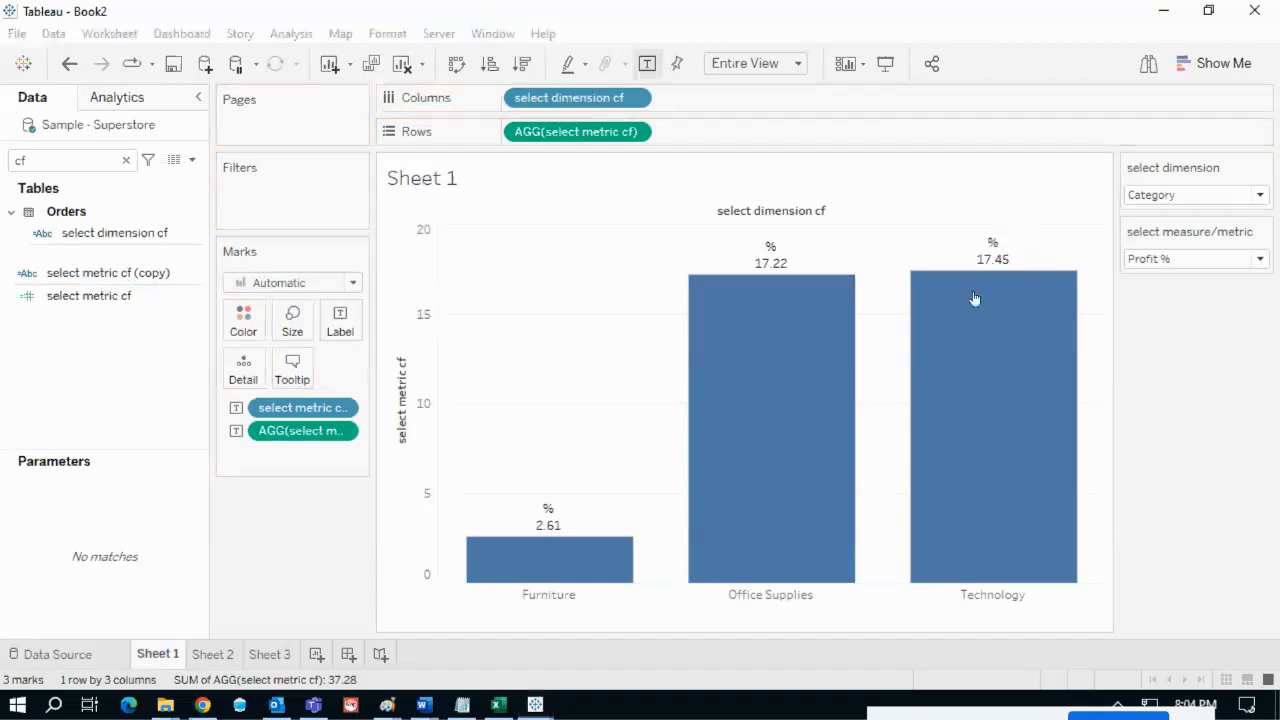
# - Move the metric value token before the '%' token and centre the label text
pyautogui.click(340, 323)
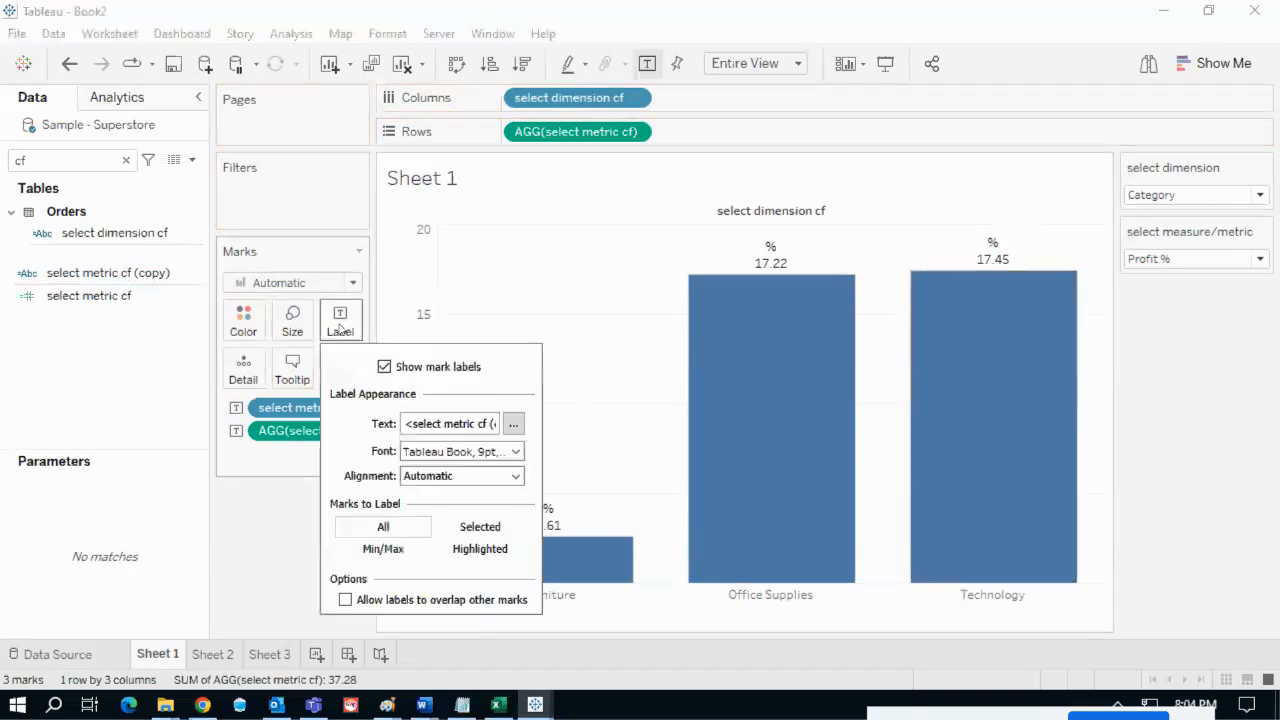
pyautogui.click(512, 425)
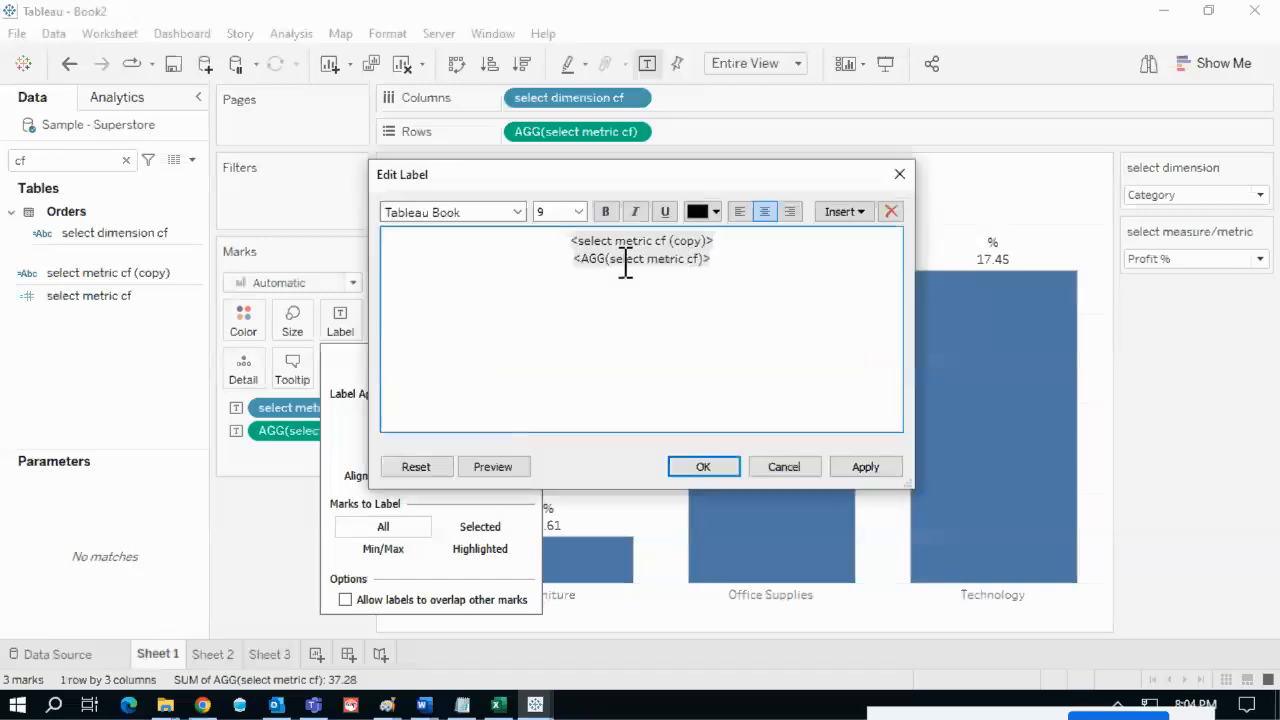
pyautogui.moveTo(680, 184); pyautogui.dragTo(581, 200)
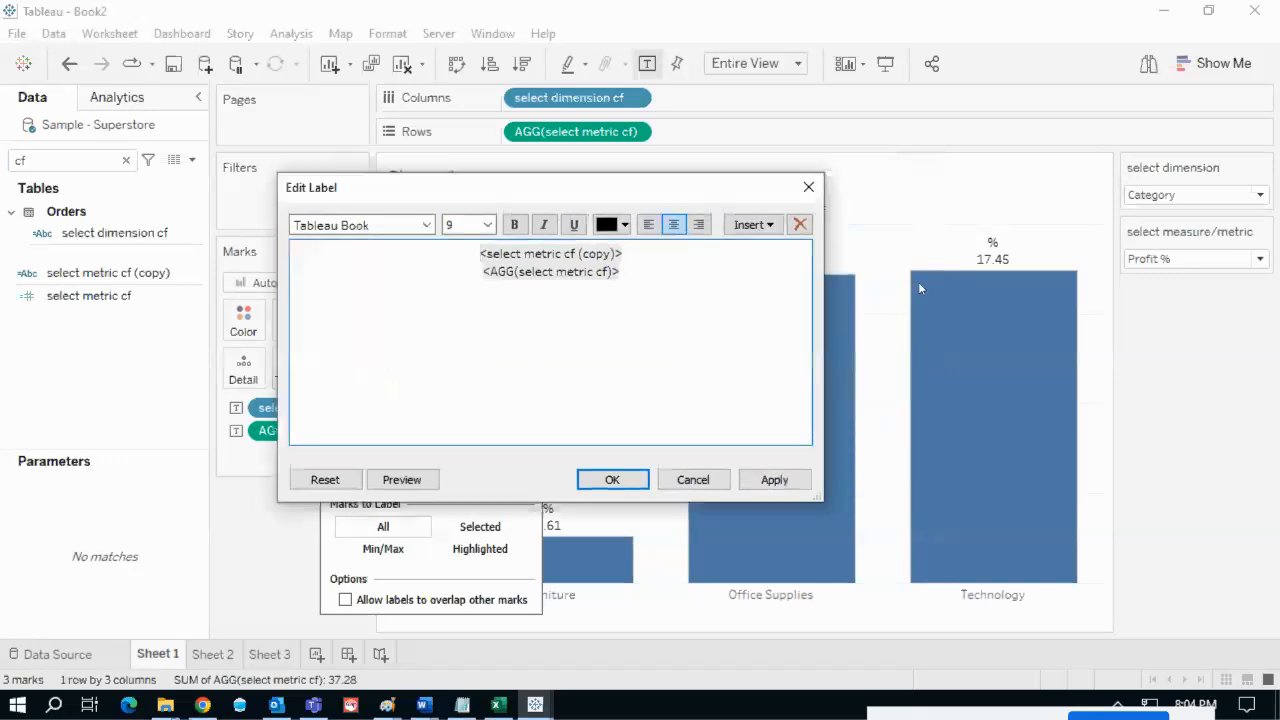
pyautogui.doubleClick(572, 272)
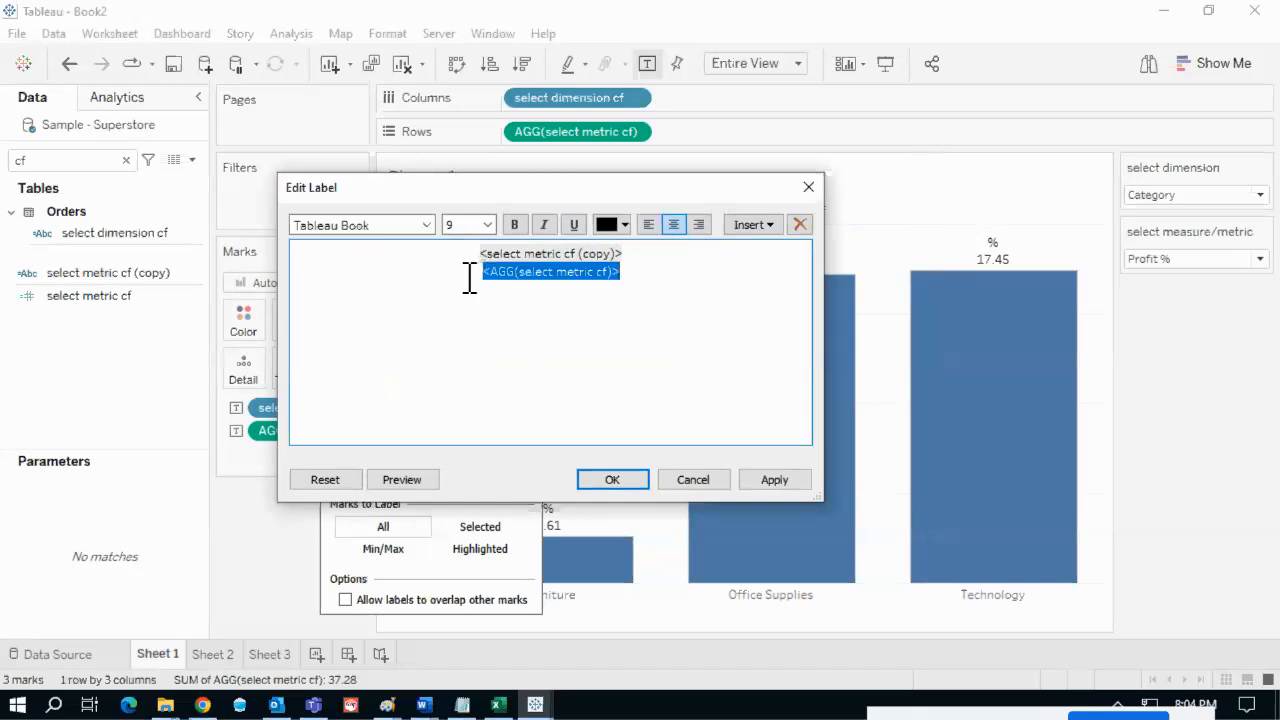
pyautogui.hotkey('ctrl', 'x')
pyautogui.click(481, 254)
pyautogui.hotkey('ctrl', 'v')
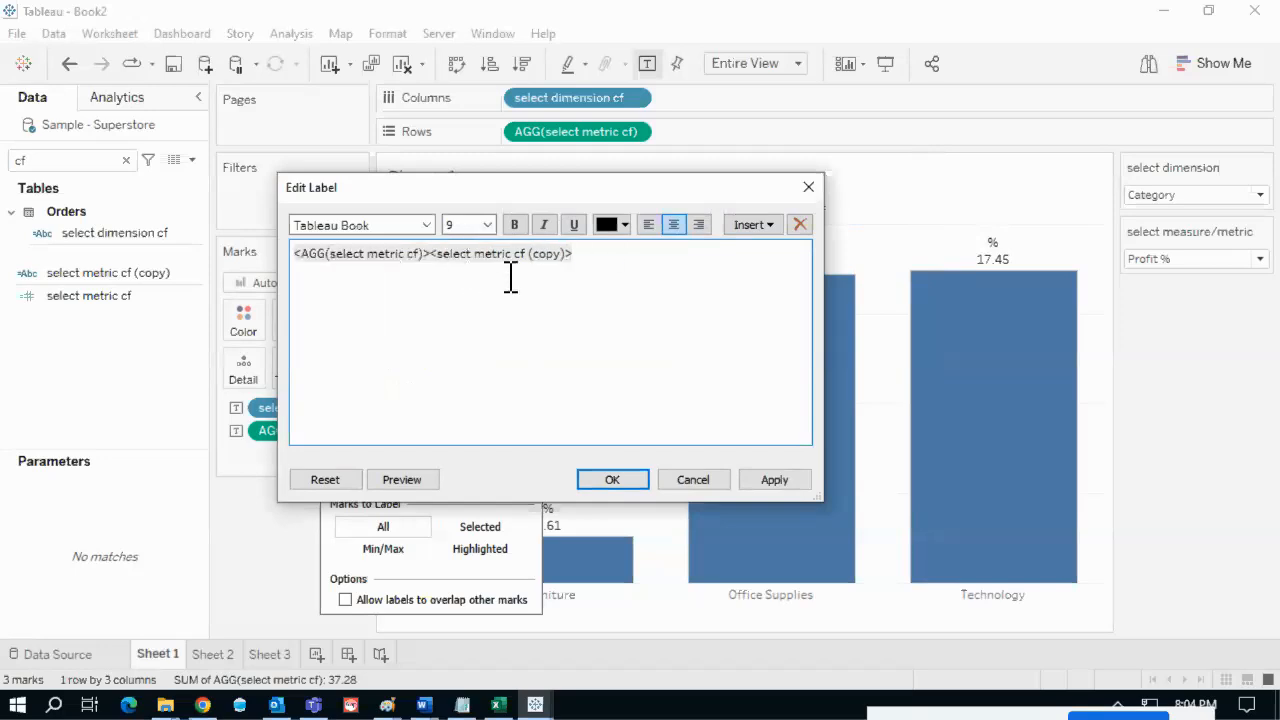
pyautogui.click(676, 225)
pyautogui.click(630, 480)
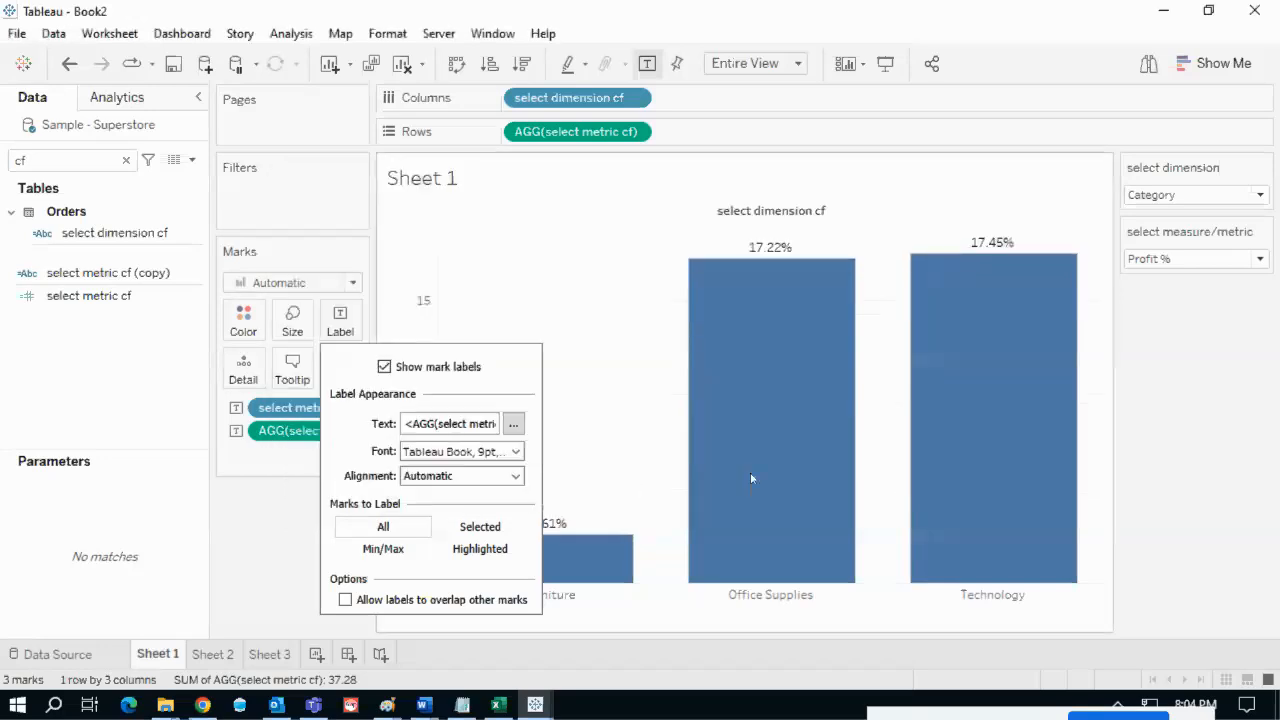
pyautogui.click(1151, 374)
# - Switch select measure/metric to Sales, recheck the label text, then bring up Tableau Notes
pyautogui.moveTo(988, 262)
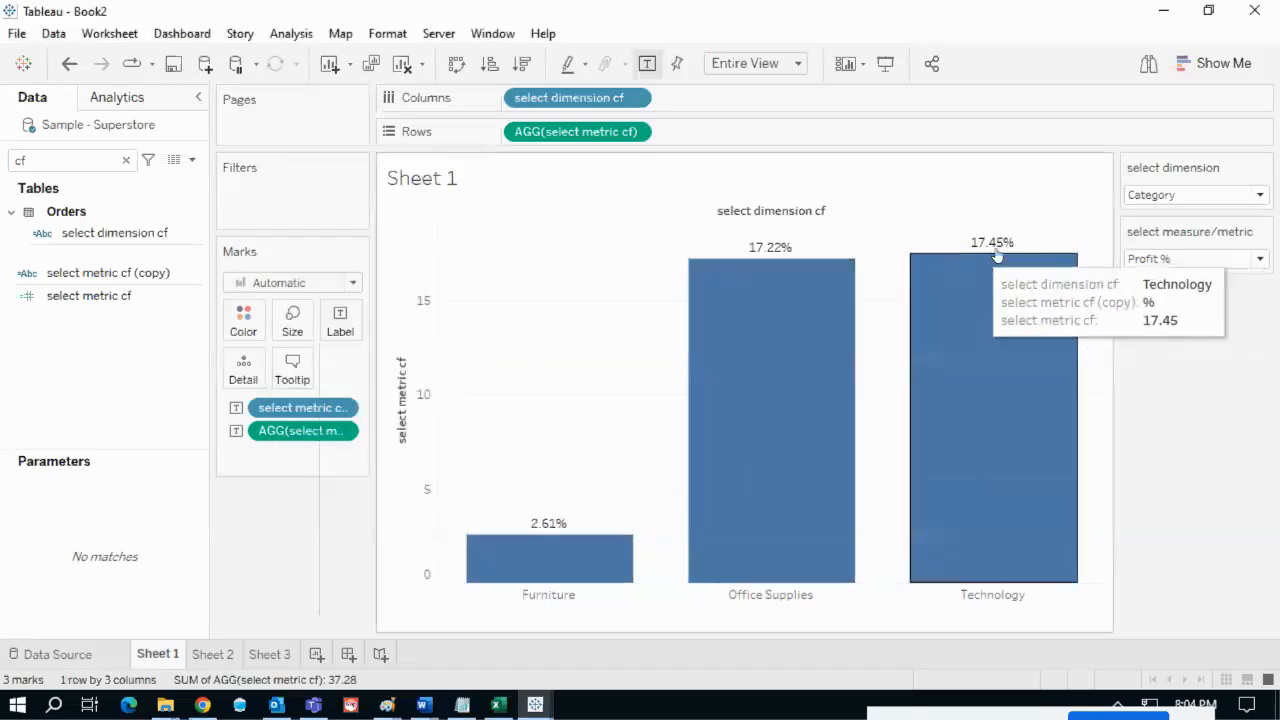
pyautogui.click(1160, 260)
pyautogui.click(1158, 282)
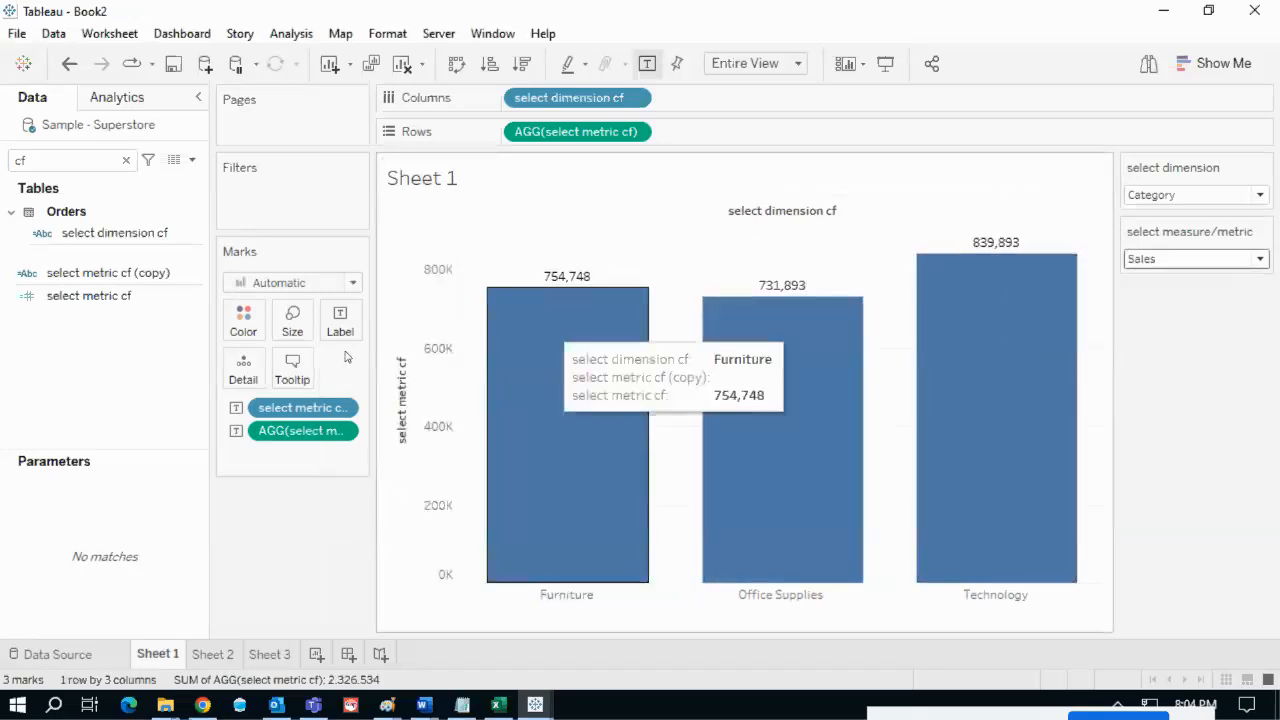
pyautogui.click(340, 320)
pyautogui.click(513, 427)
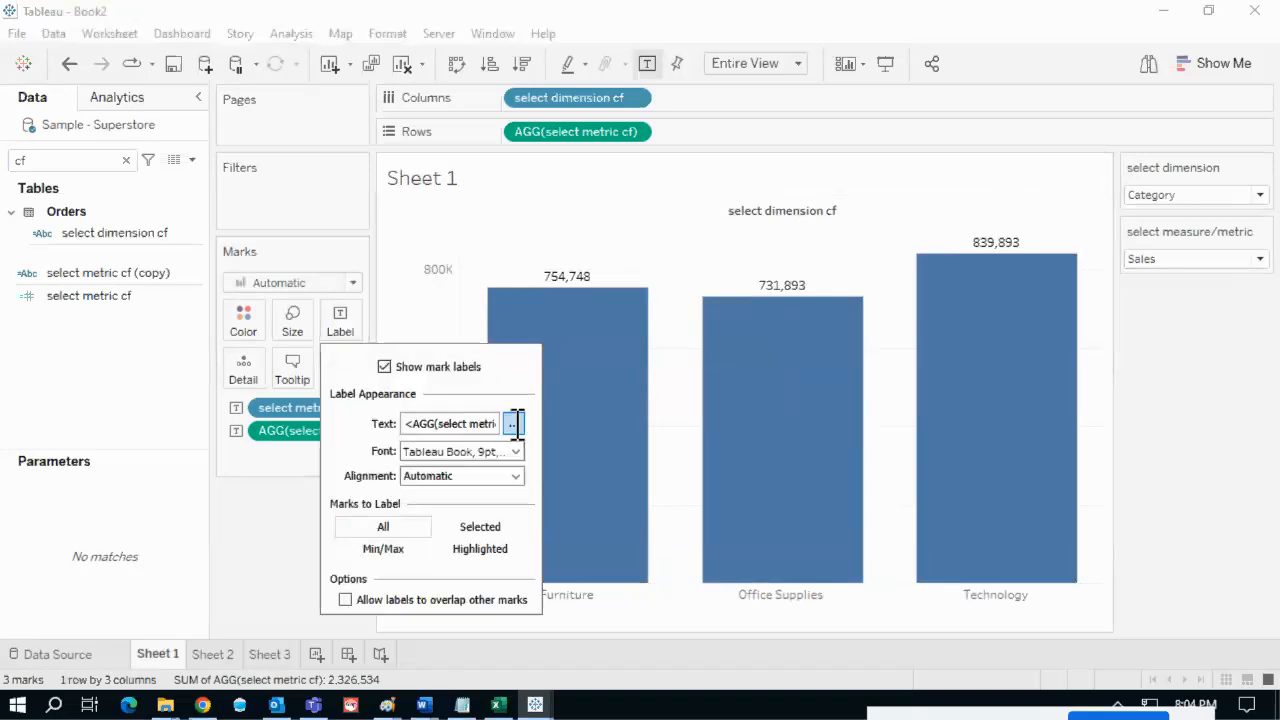
pyautogui.moveTo(690, 256); pyautogui.dragTo(549, 260)
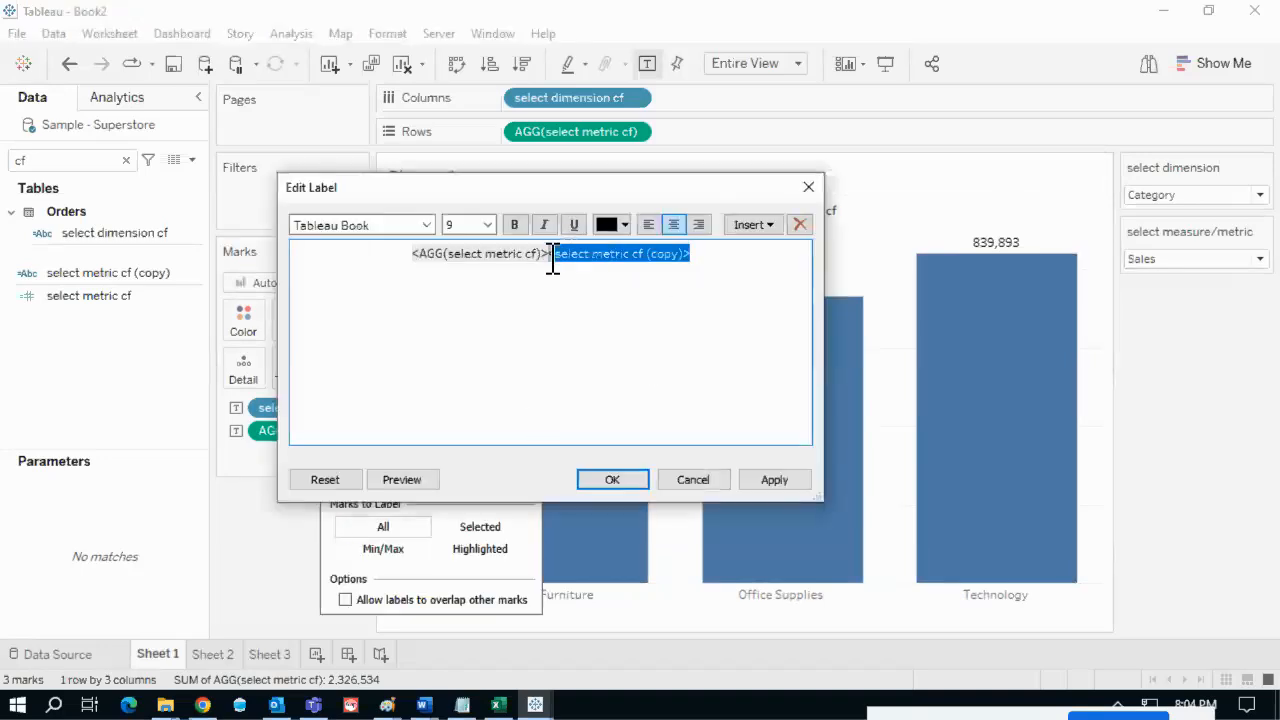
pyautogui.click(700, 266)
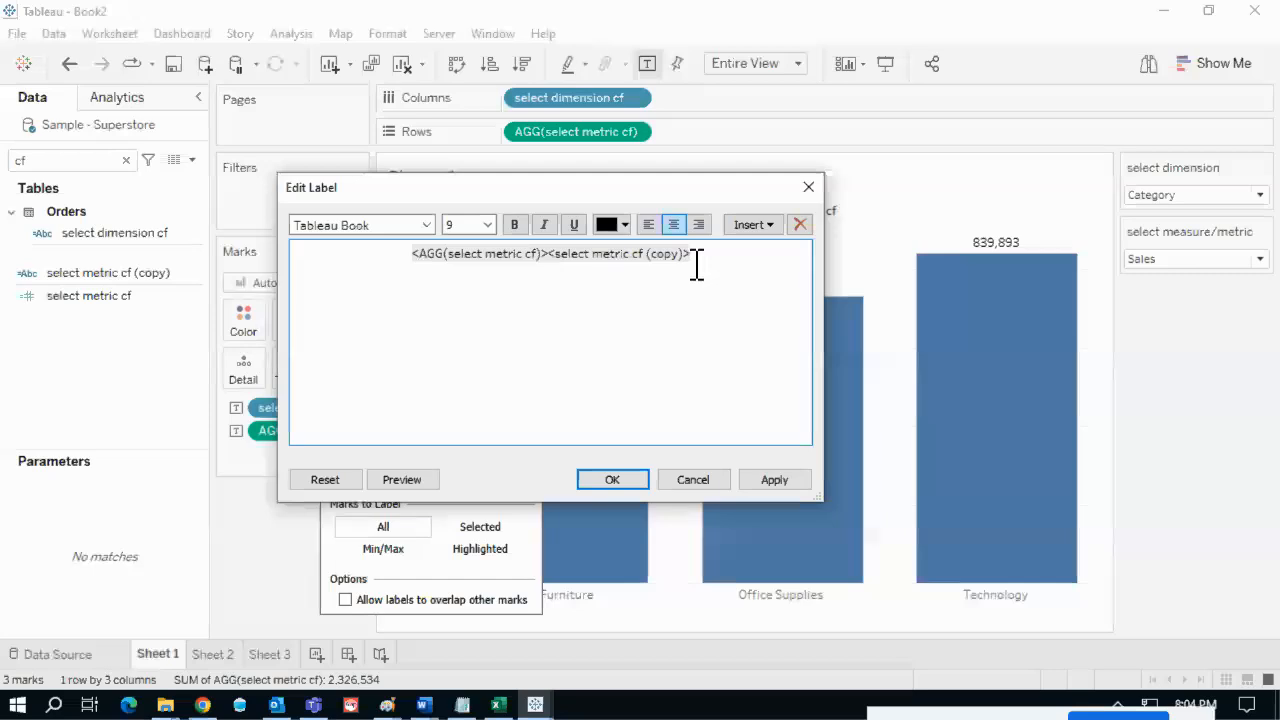
pyautogui.click(632, 480)
pyautogui.click(1222, 422)
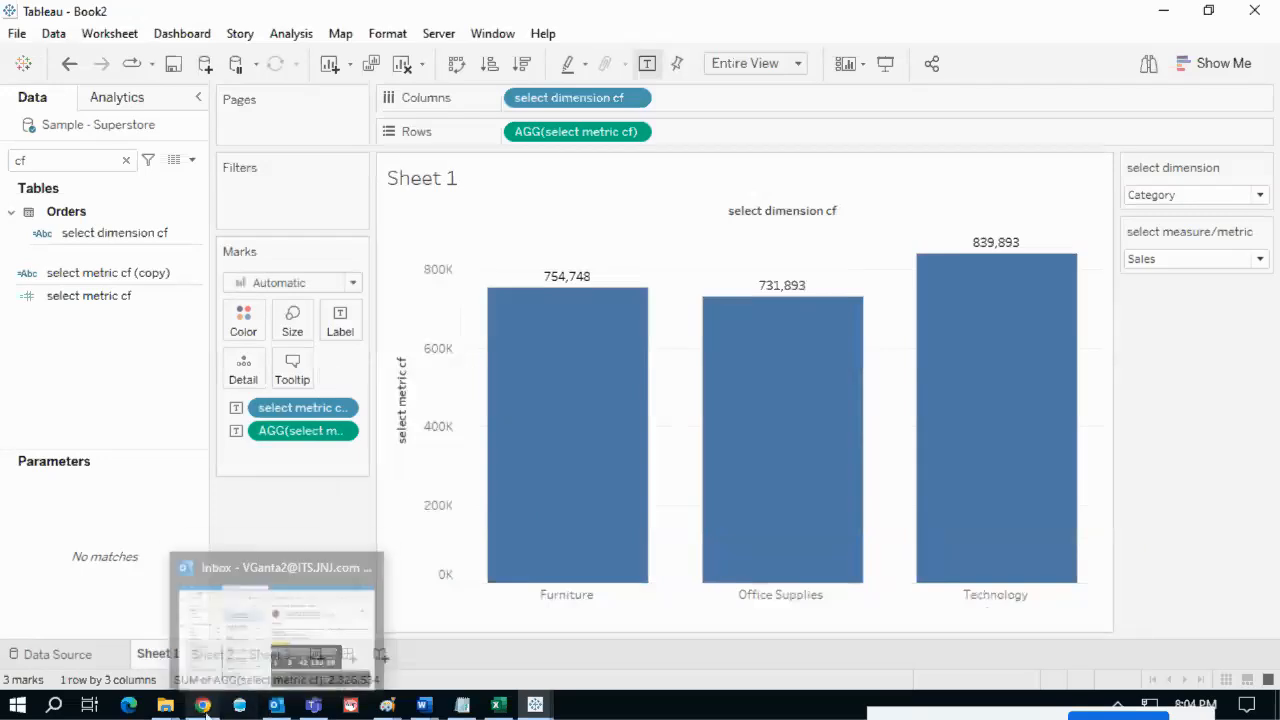
pyautogui.moveTo(202, 705)
pyautogui.click(190, 625)
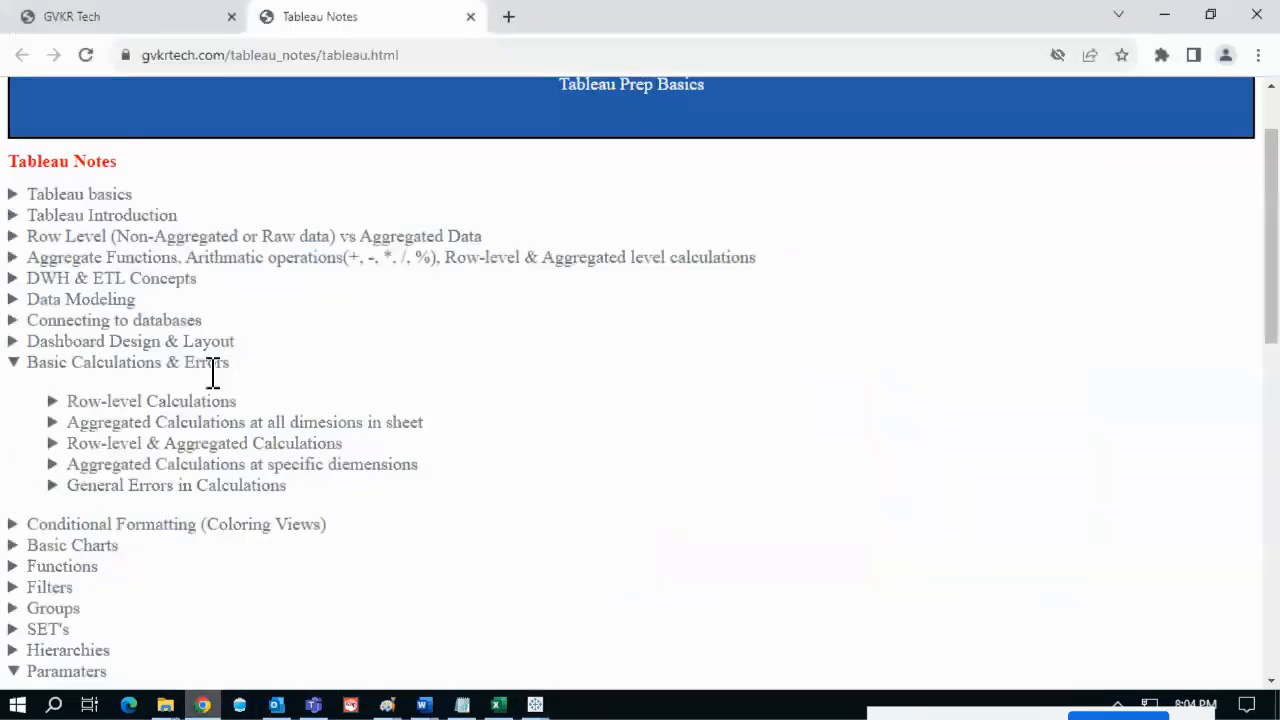
# - Expand the Paramaters topic and highlight items 1–11 of the Use cases of parameters list
pyautogui.click(222, 362)
pyautogui.scroll(-3, 222, 362)
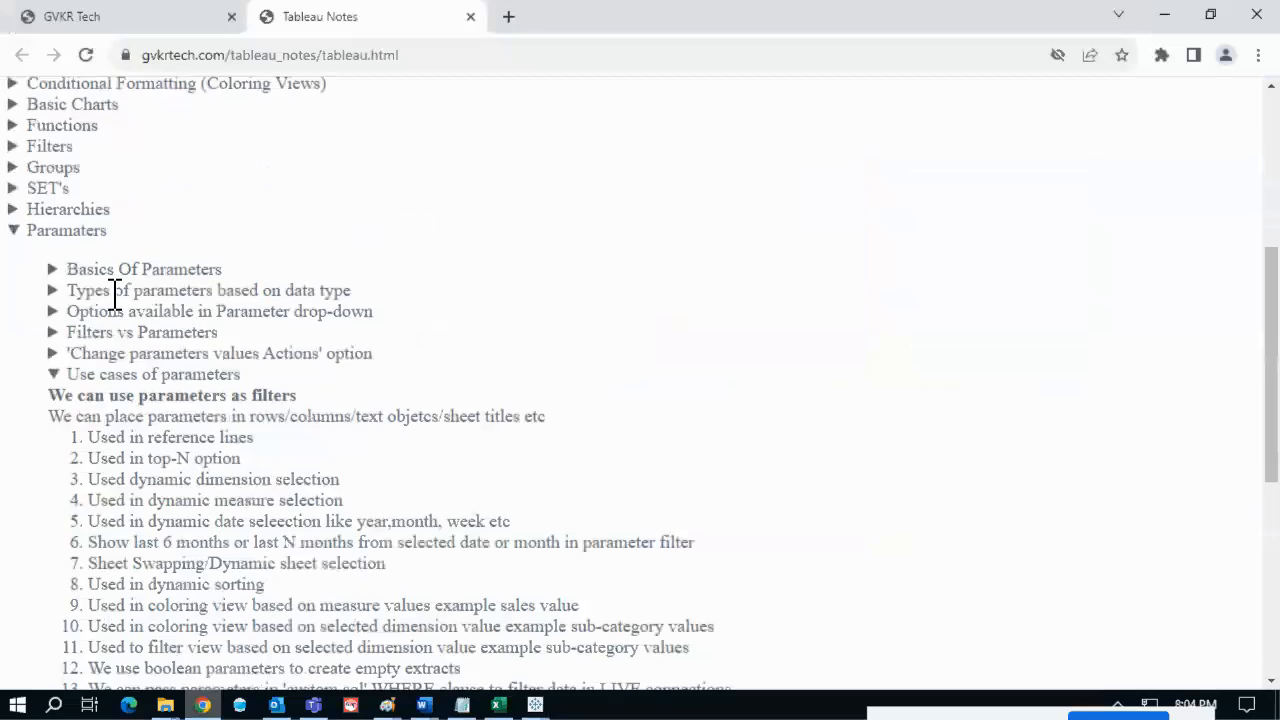
pyautogui.click(150, 226)
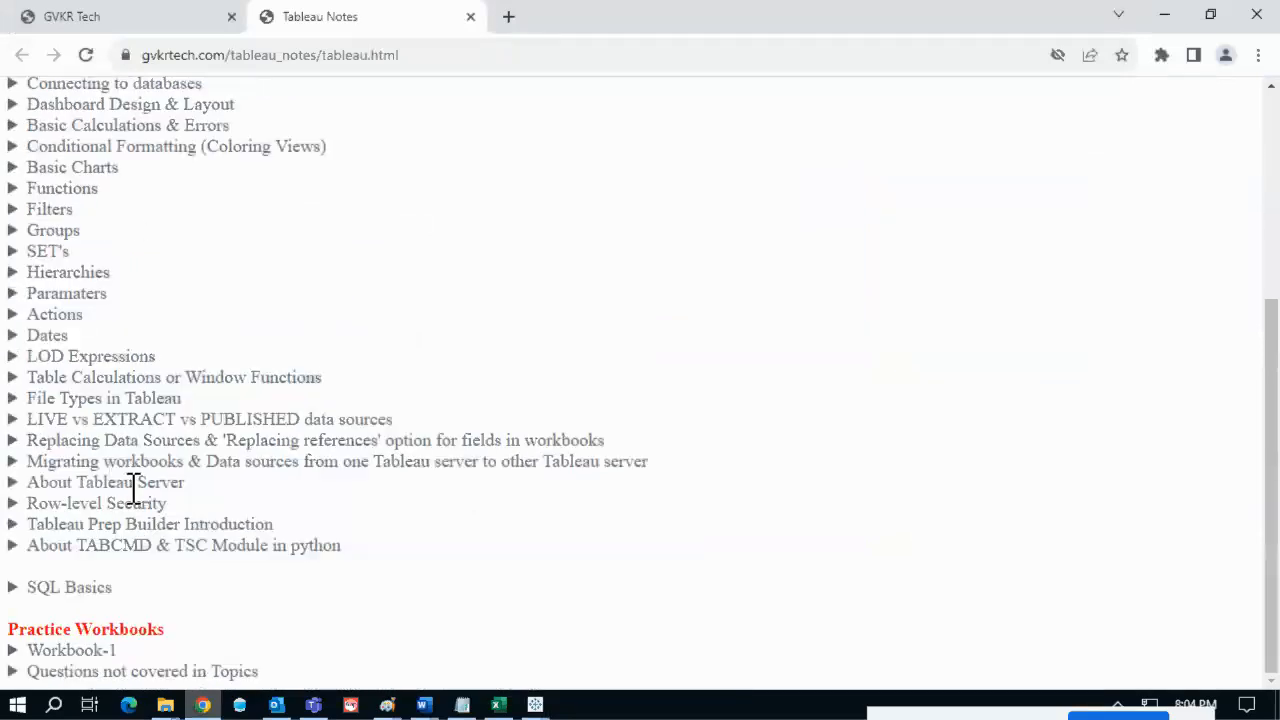
pyautogui.scroll(2, 133, 490)
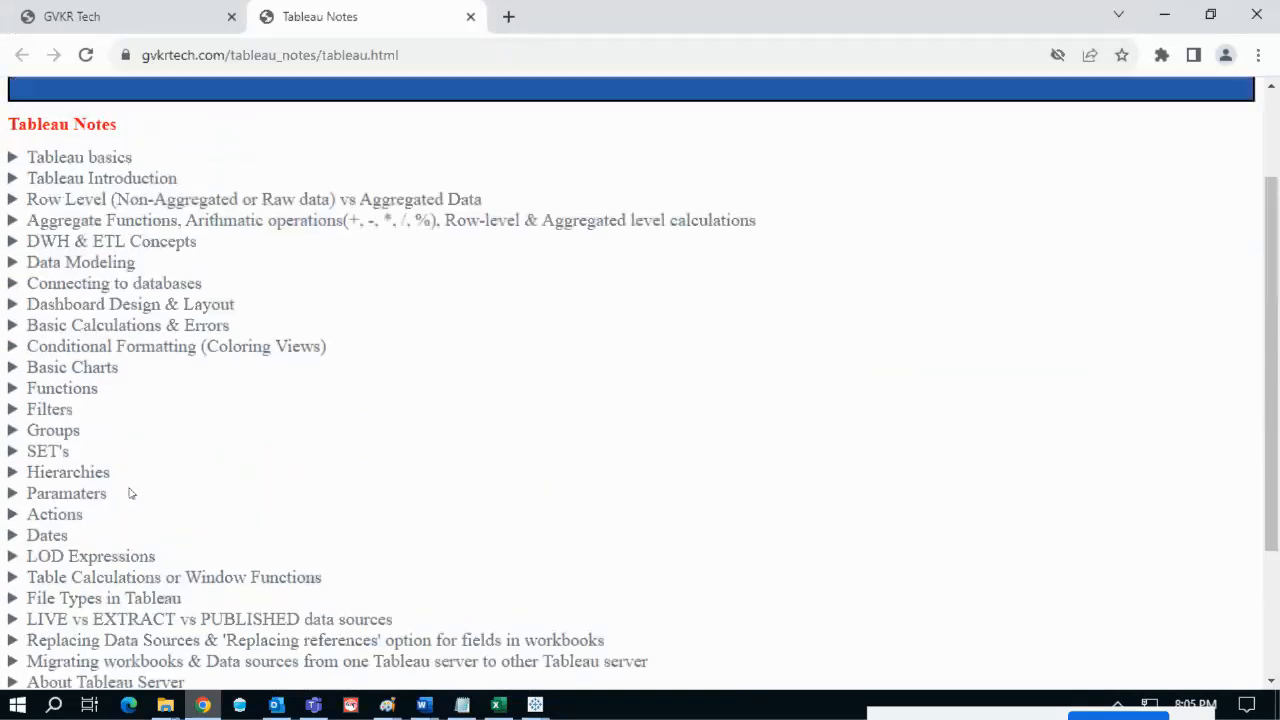
pyautogui.scroll(-2, 146, 510)
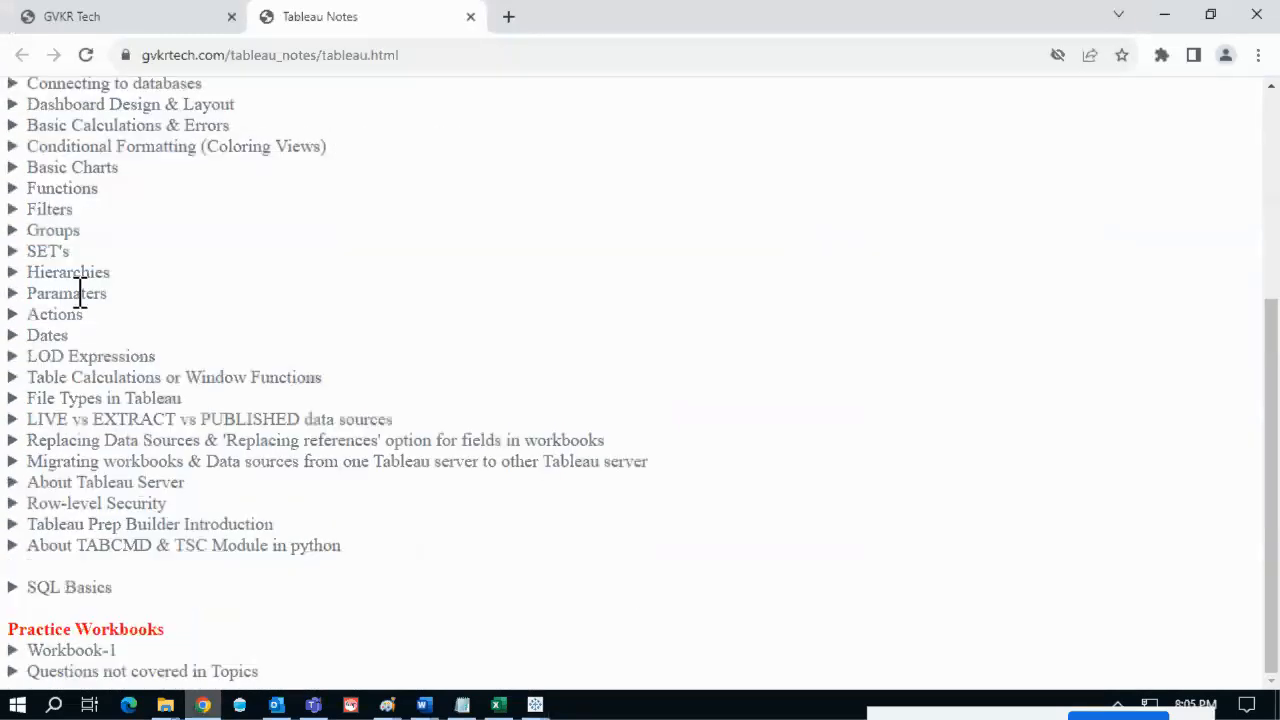
pyautogui.click(80, 293)
pyautogui.scroll(-2, 378, 372)
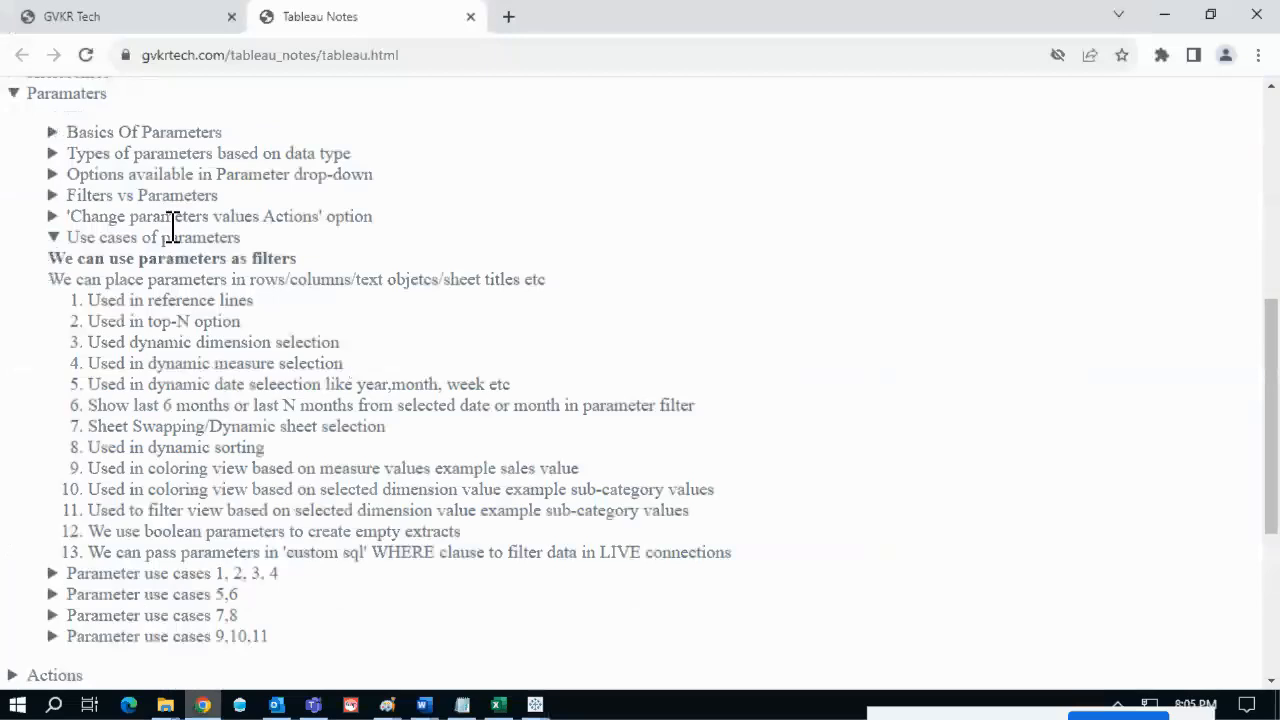
pyautogui.click(250, 240)
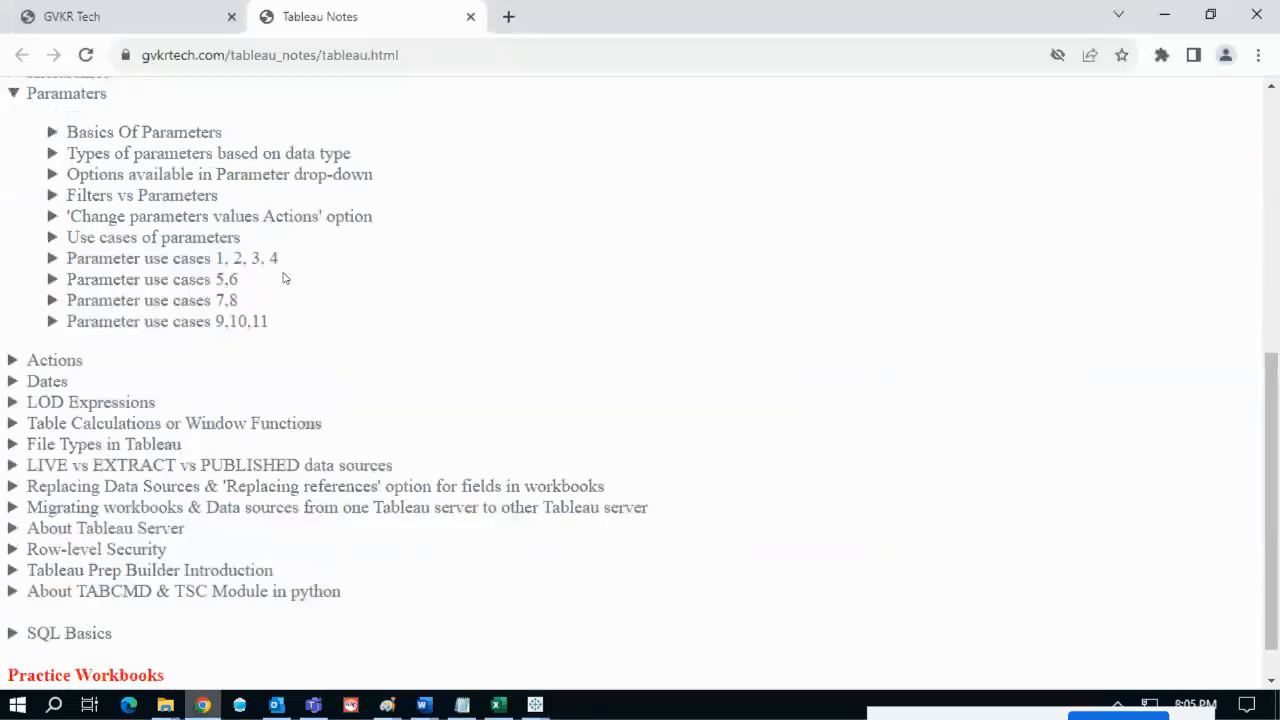
pyautogui.scroll(-1, 283, 278)
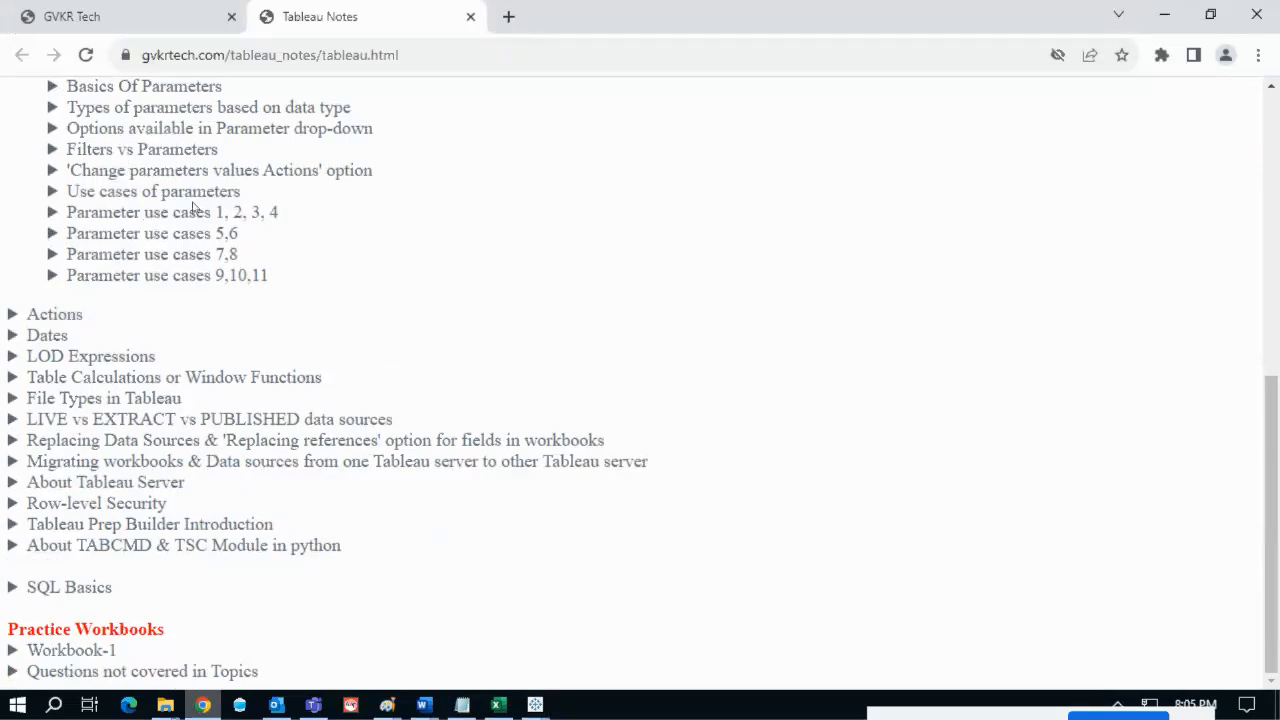
pyautogui.click(128, 192)
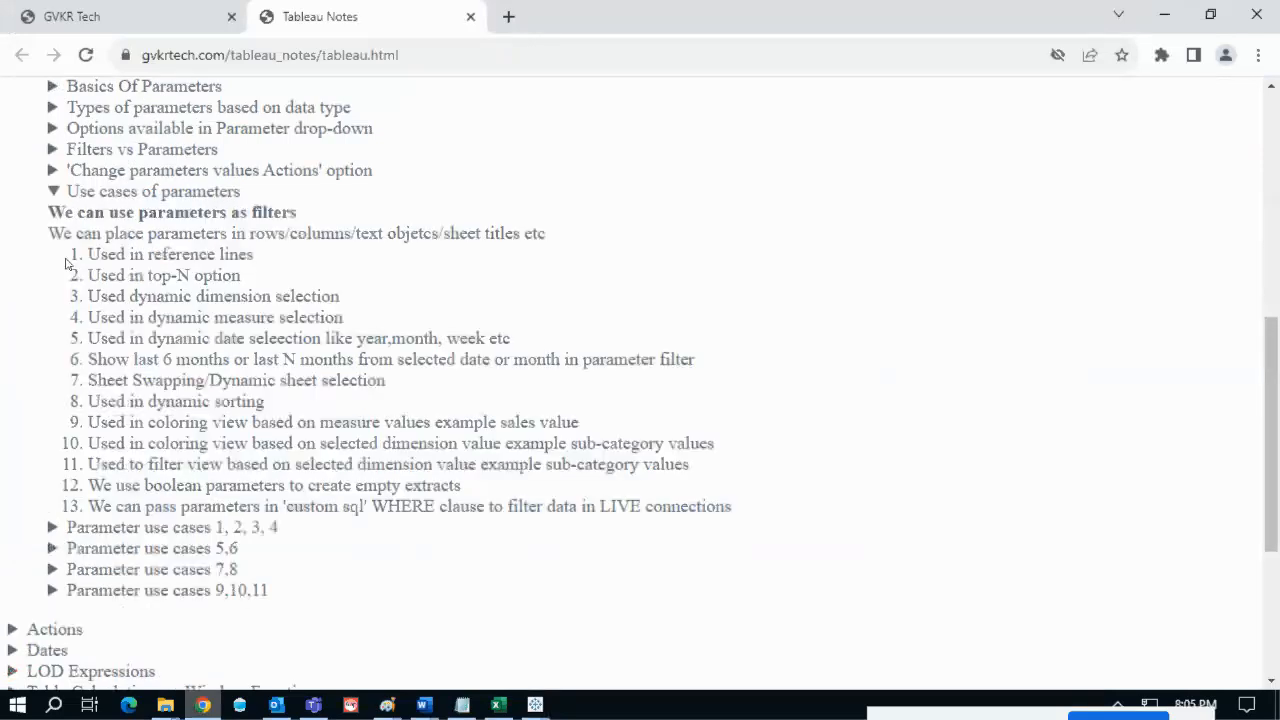
pyautogui.moveTo(72, 258); pyautogui.dragTo(103, 485)
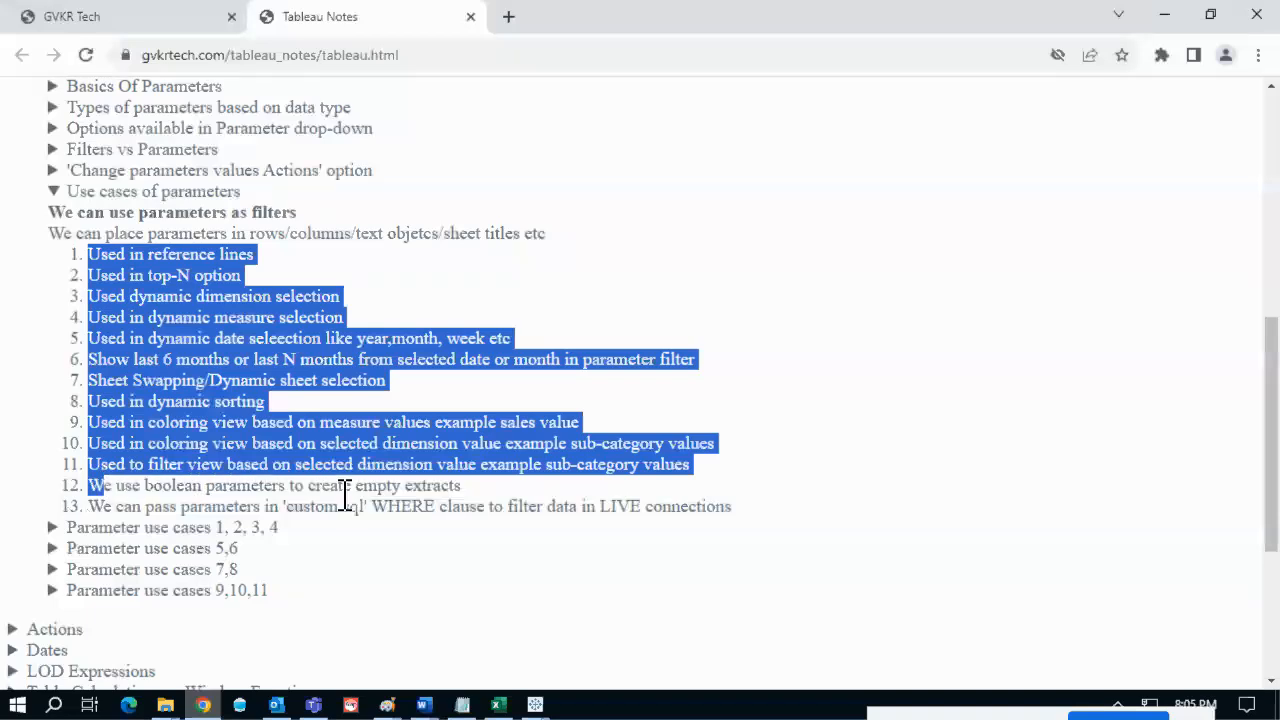
pyautogui.click(344, 492)
pyautogui.click(190, 192)
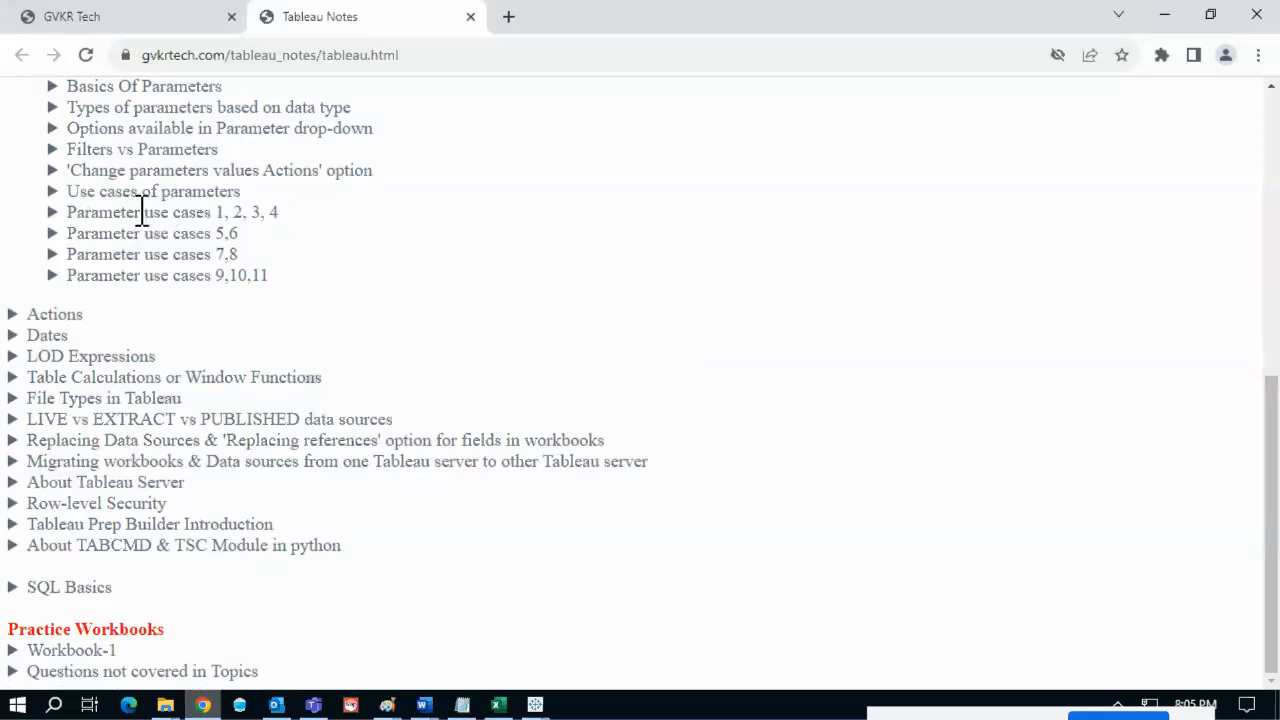
# - Preview the Parameter use cases 1–4, 5,6 and 7,8 example sections
pyautogui.click(144, 212)
pyautogui.moveTo(211, 213); pyautogui.dragTo(283, 217)
pyautogui.click(186, 214)
pyautogui.click(184, 214)
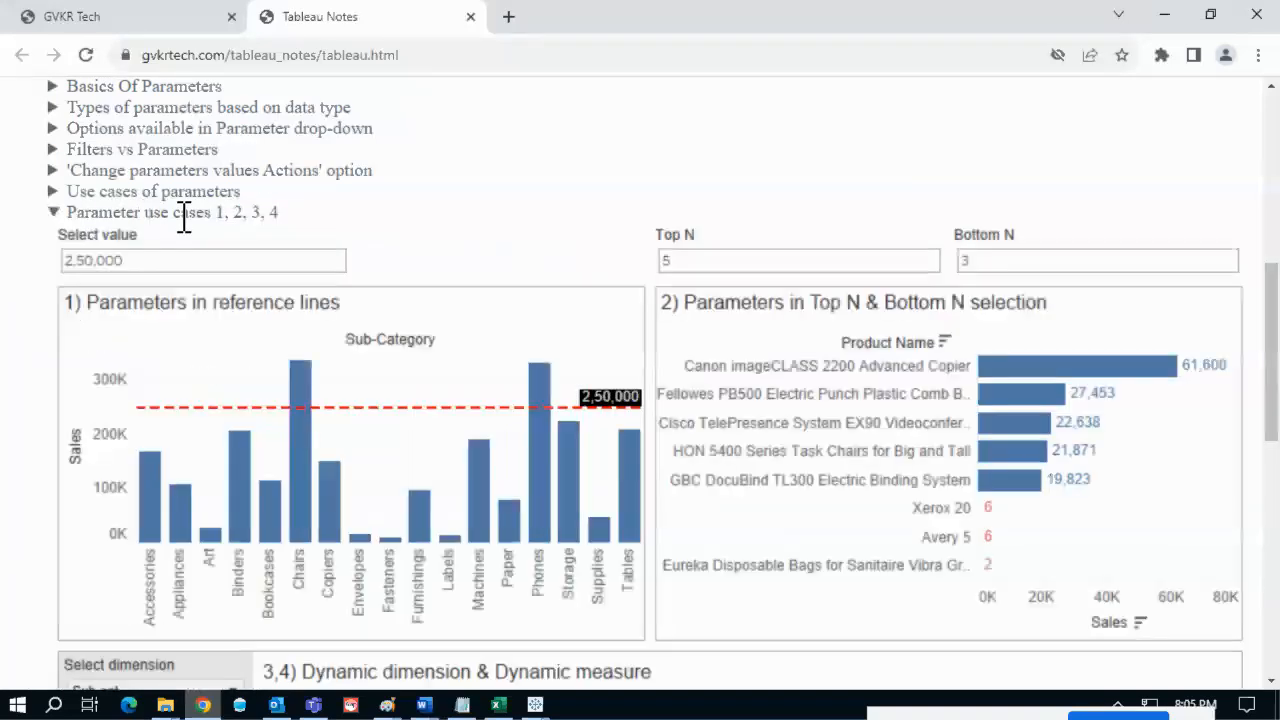
pyautogui.click(185, 214)
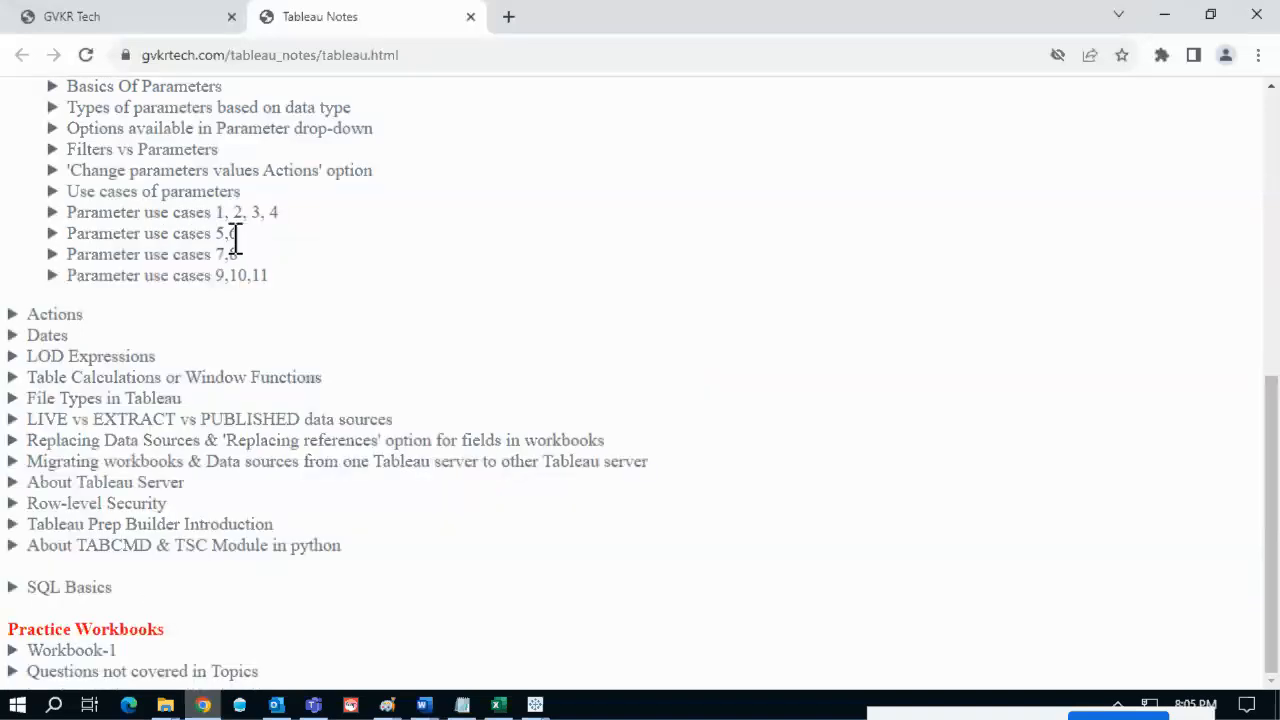
pyautogui.click(190, 234)
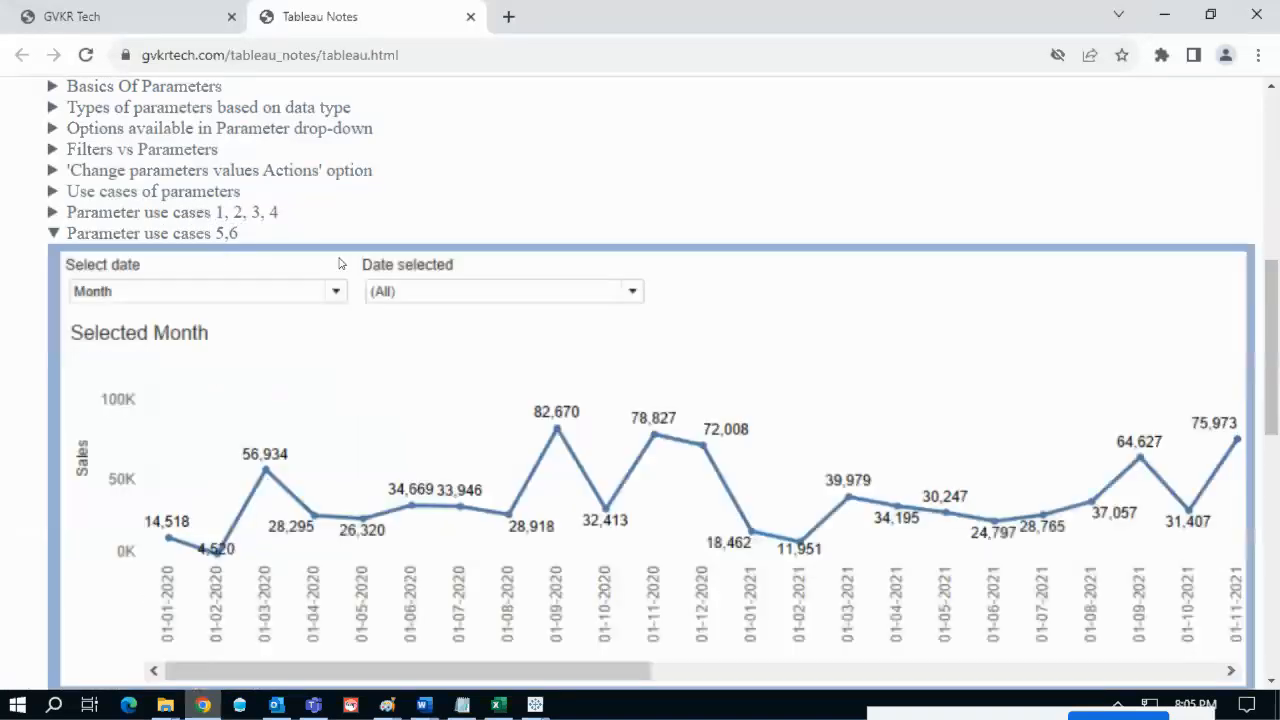
pyautogui.scroll(-2, 286, 268)
pyautogui.scroll(1, 190, 167)
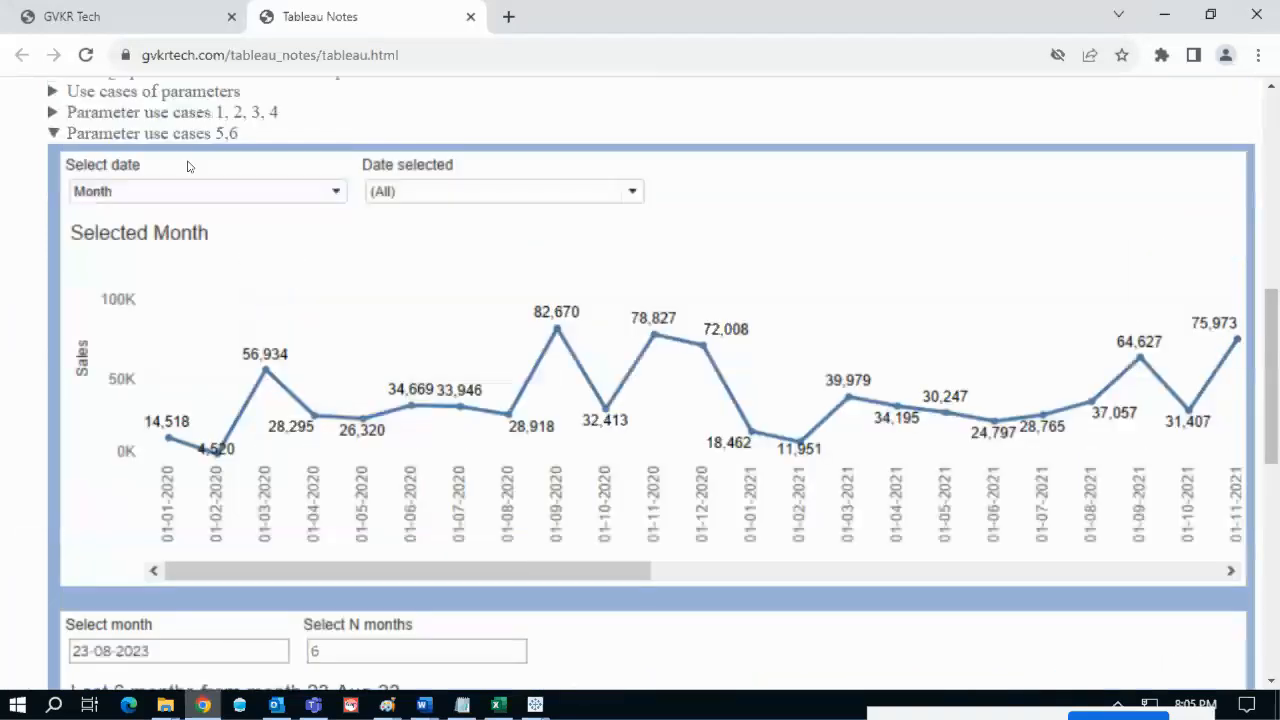
pyautogui.click(175, 133)
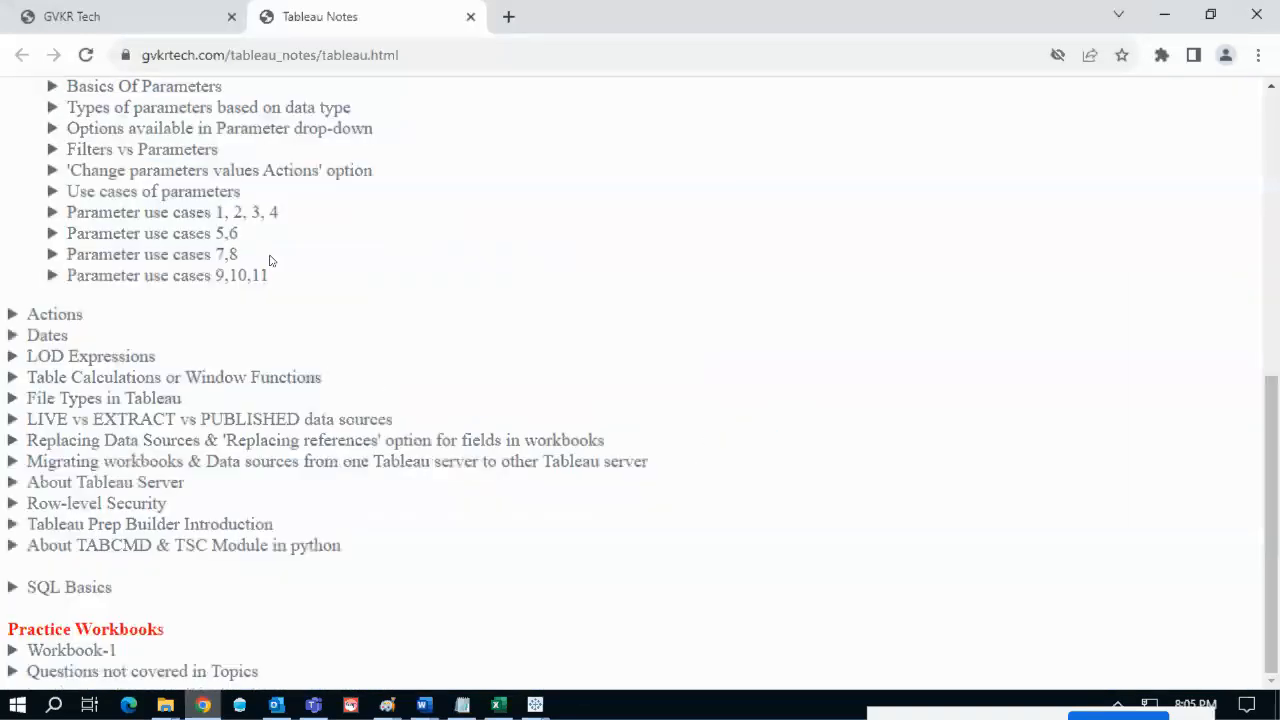
pyautogui.click(198, 254)
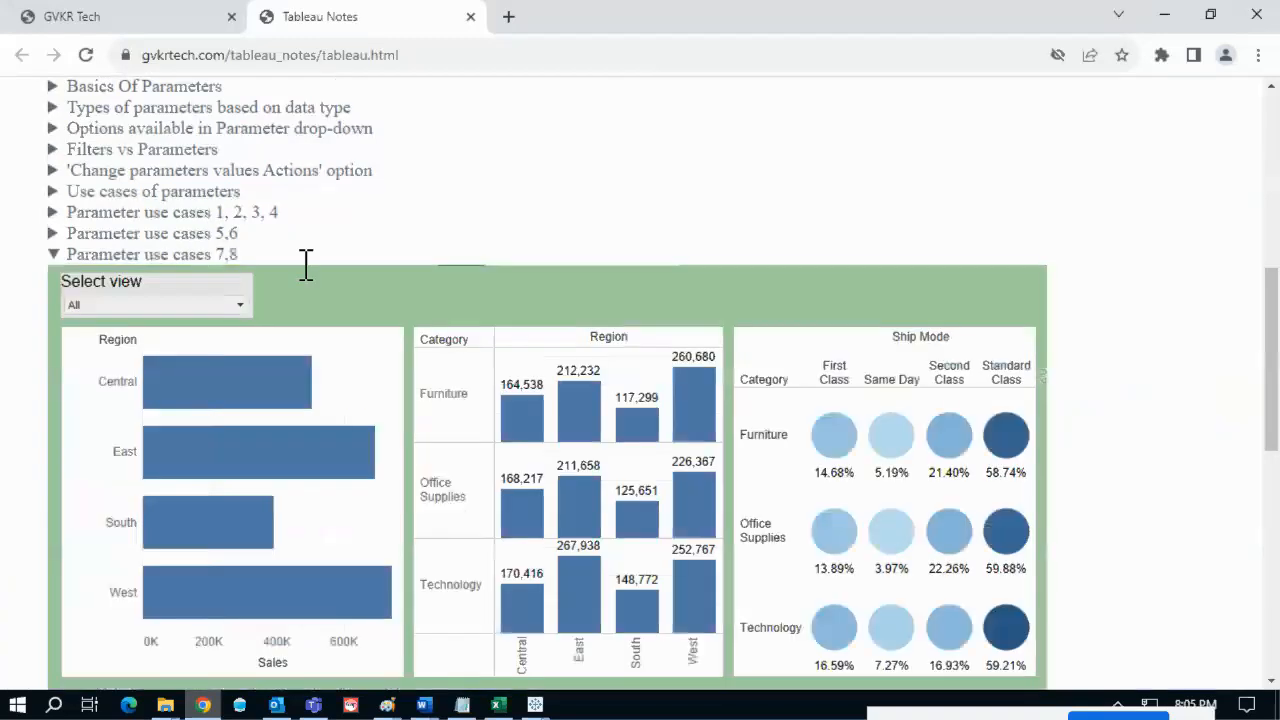
pyautogui.click(188, 254)
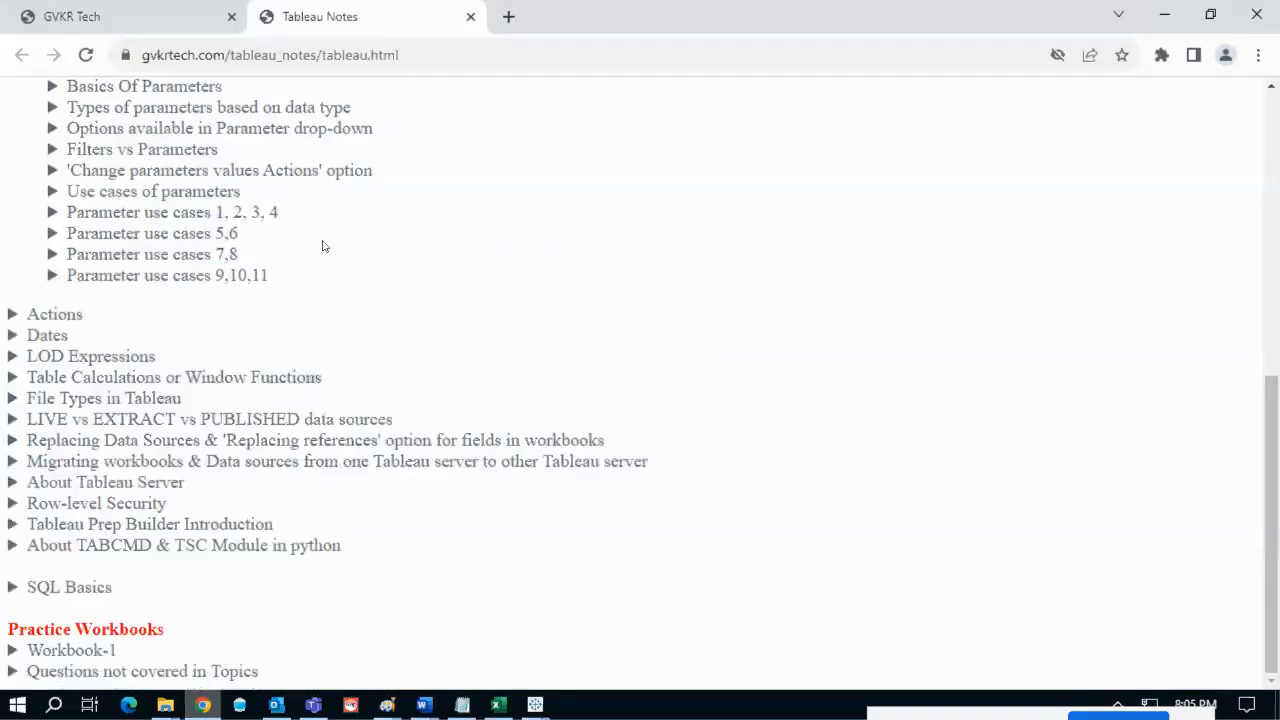
pyautogui.scroll(2, 322, 246)
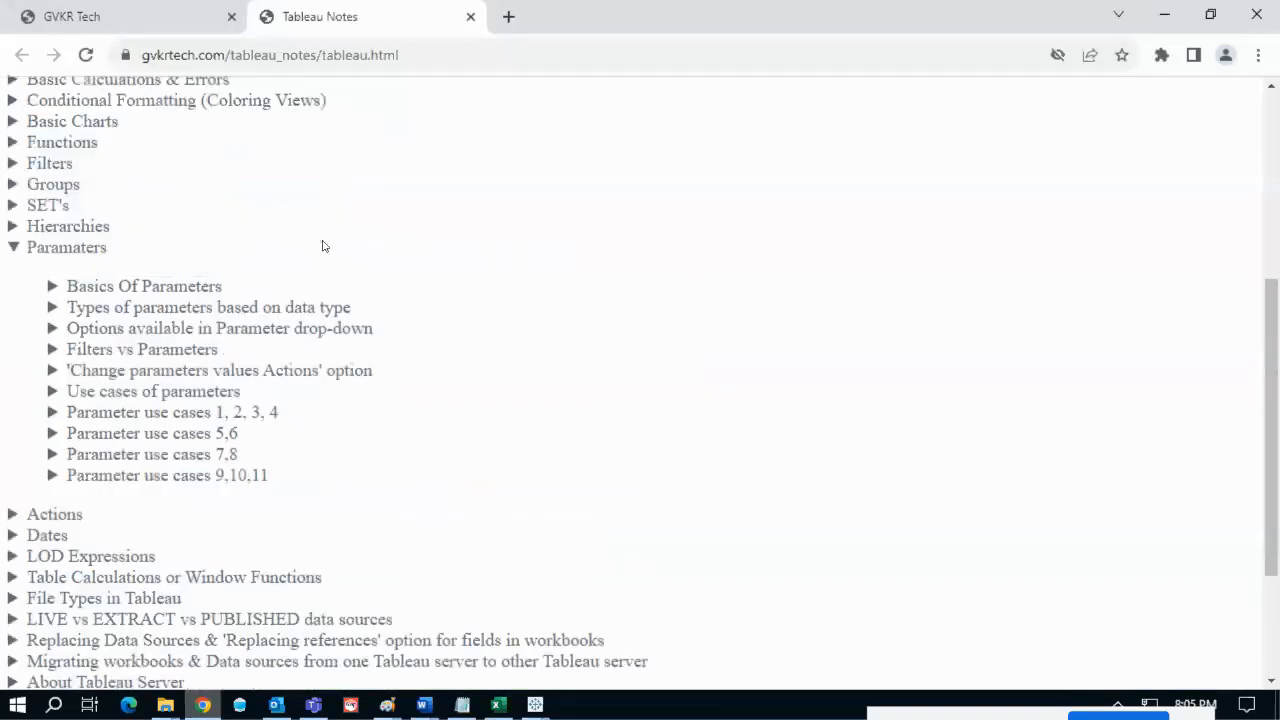
# - Re-expand the use-cases list and highlight the Sheet Swapping/Dynamic sheet selection item
pyautogui.click(155, 388)
pyautogui.scroll(-1, 251, 372)
pyautogui.scroll(-2, 251, 372)
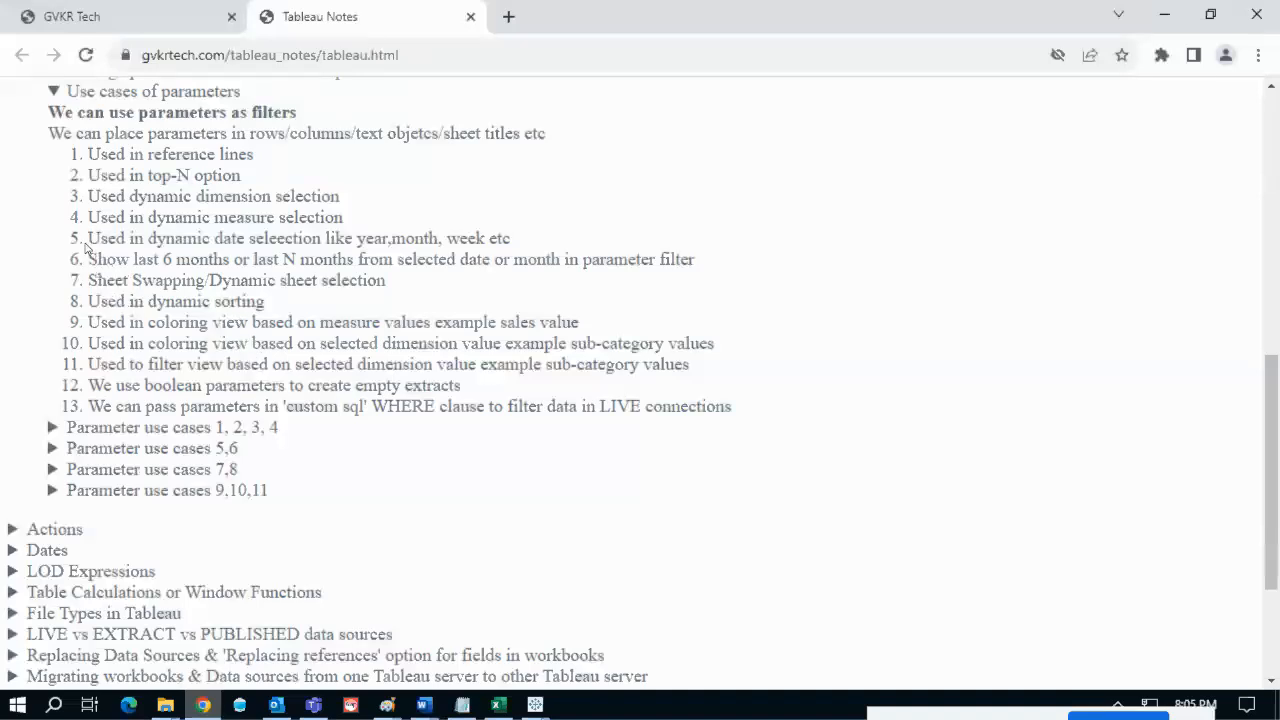
pyautogui.moveTo(90, 242); pyautogui.dragTo(210, 240)
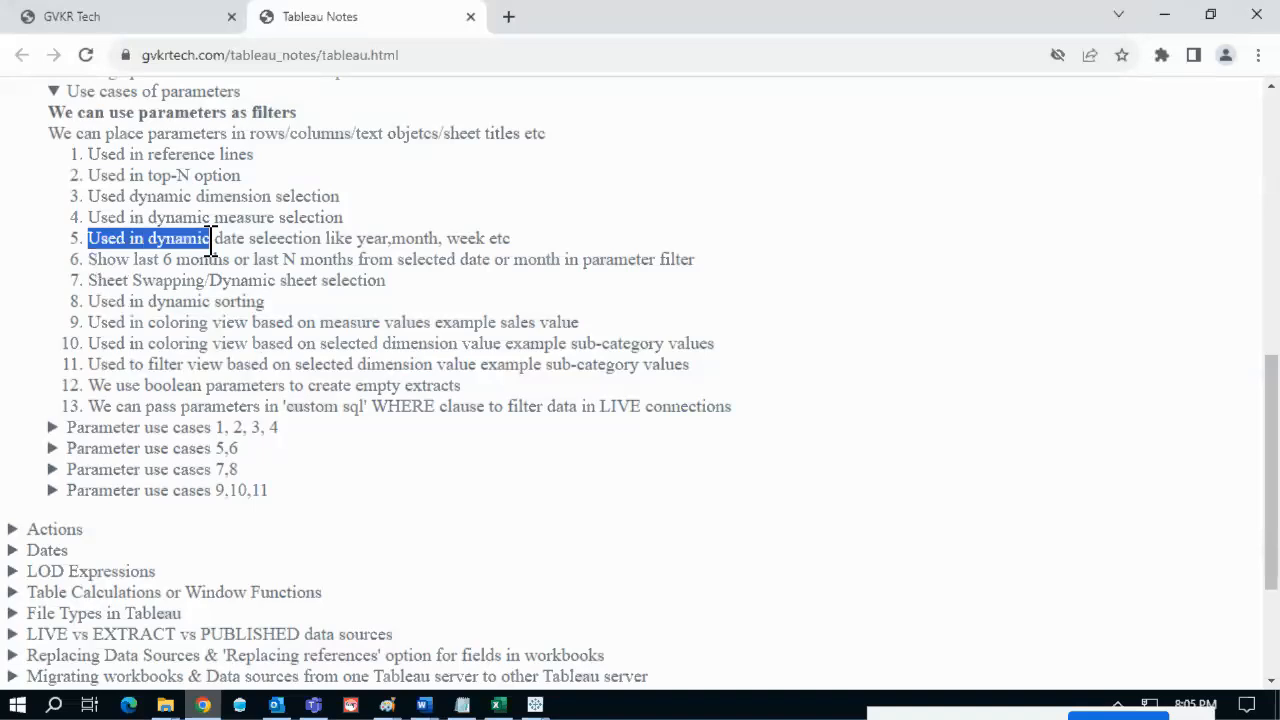
pyautogui.click(210, 241)
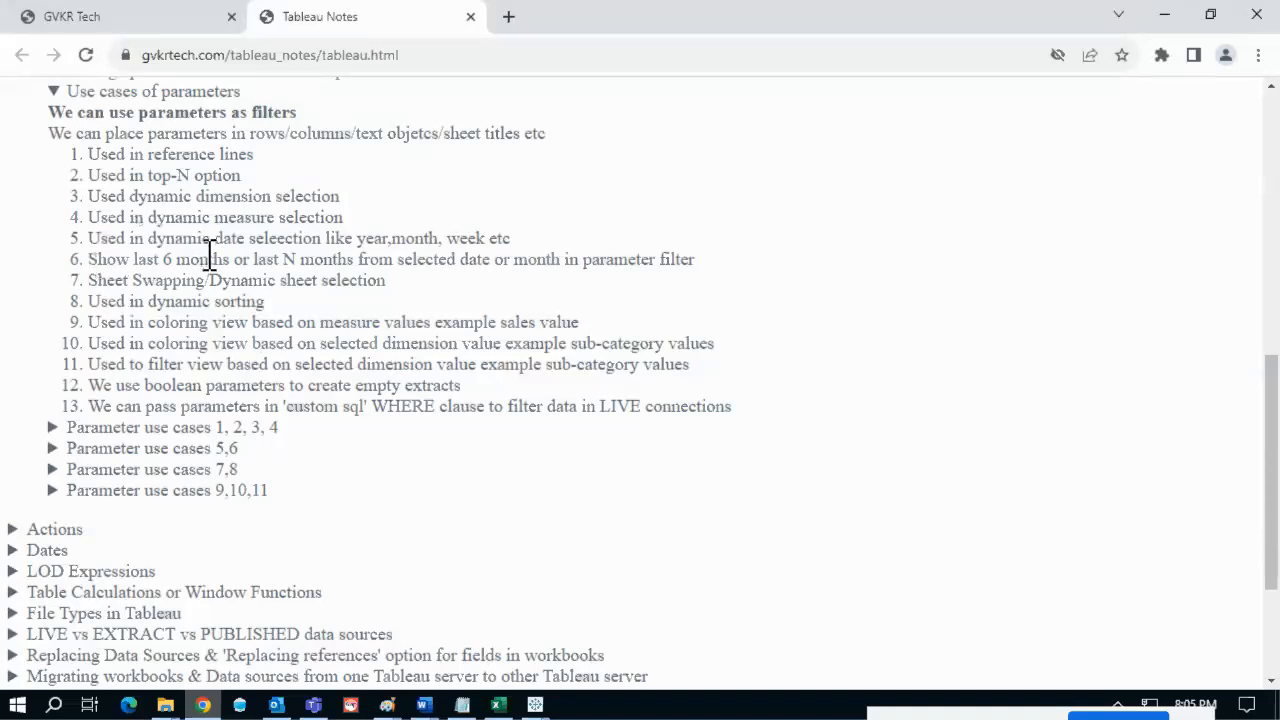
pyautogui.moveTo(90, 281); pyautogui.dragTo(392, 287)
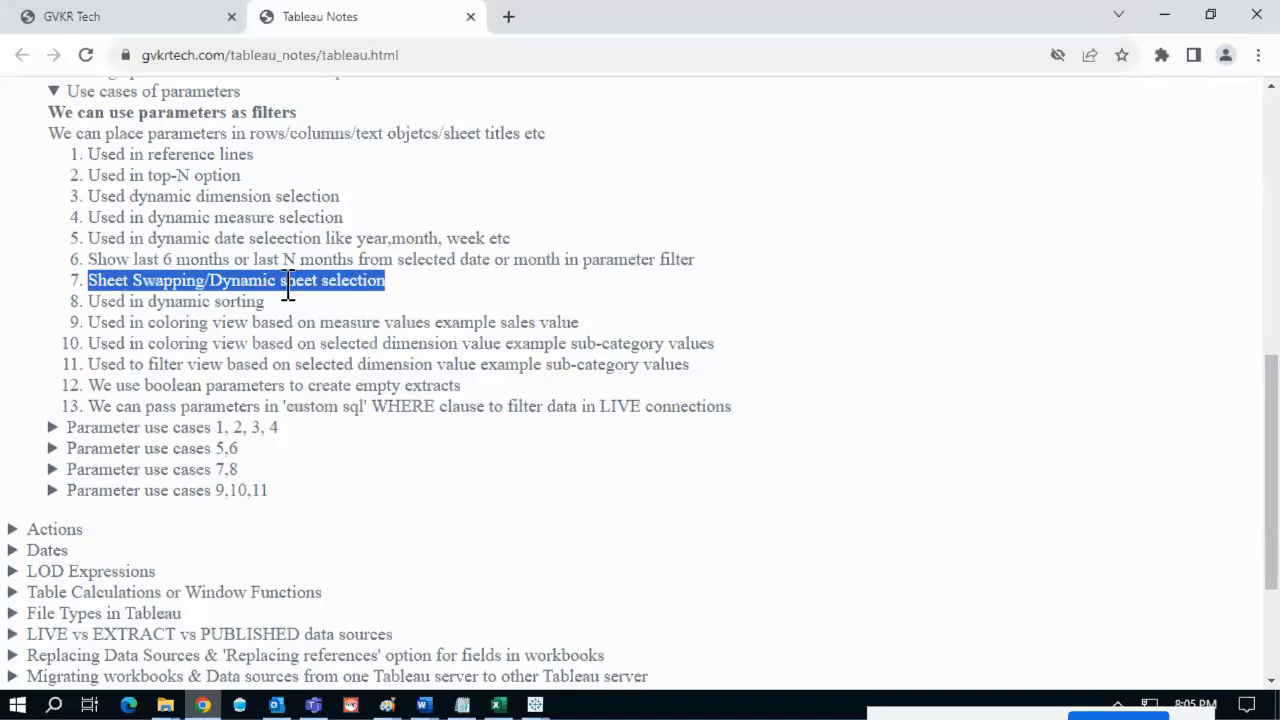
# - Return to Tableau and view Sheet 2, then Sheet 3's sub-category sales chart
pyautogui.hotkey('alt', 'Tab')
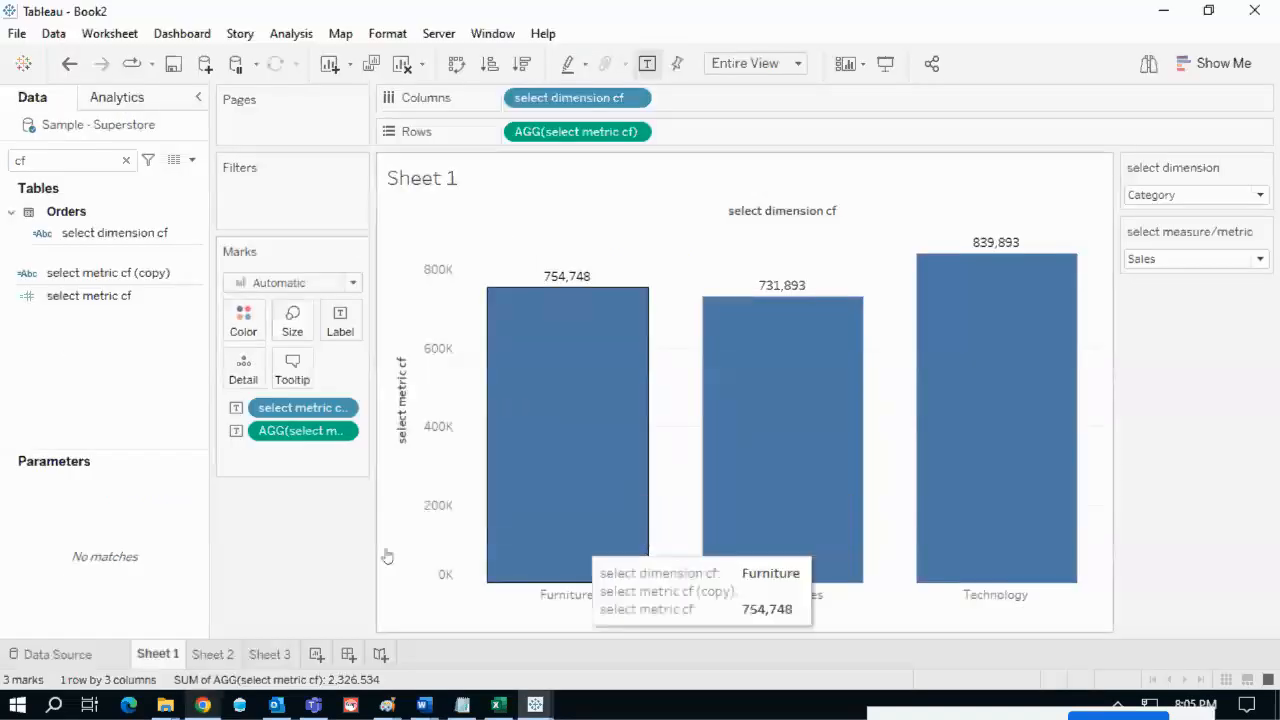
pyautogui.click(232, 660)
pyautogui.click(267, 656)
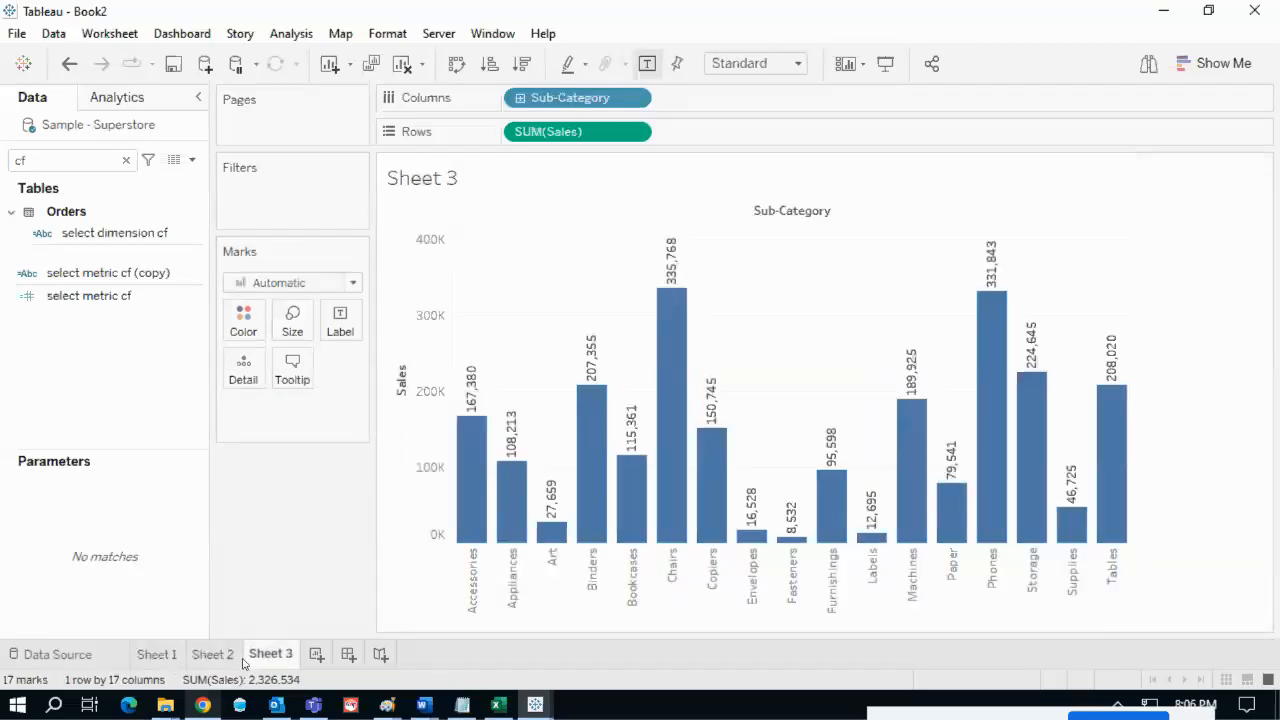
pyautogui.moveTo(242, 660)
# - Scroll through the Parameter use cases 7,8 region, category and ship-mode dashboard, then return to Tableau
pyautogui.click(203, 706)
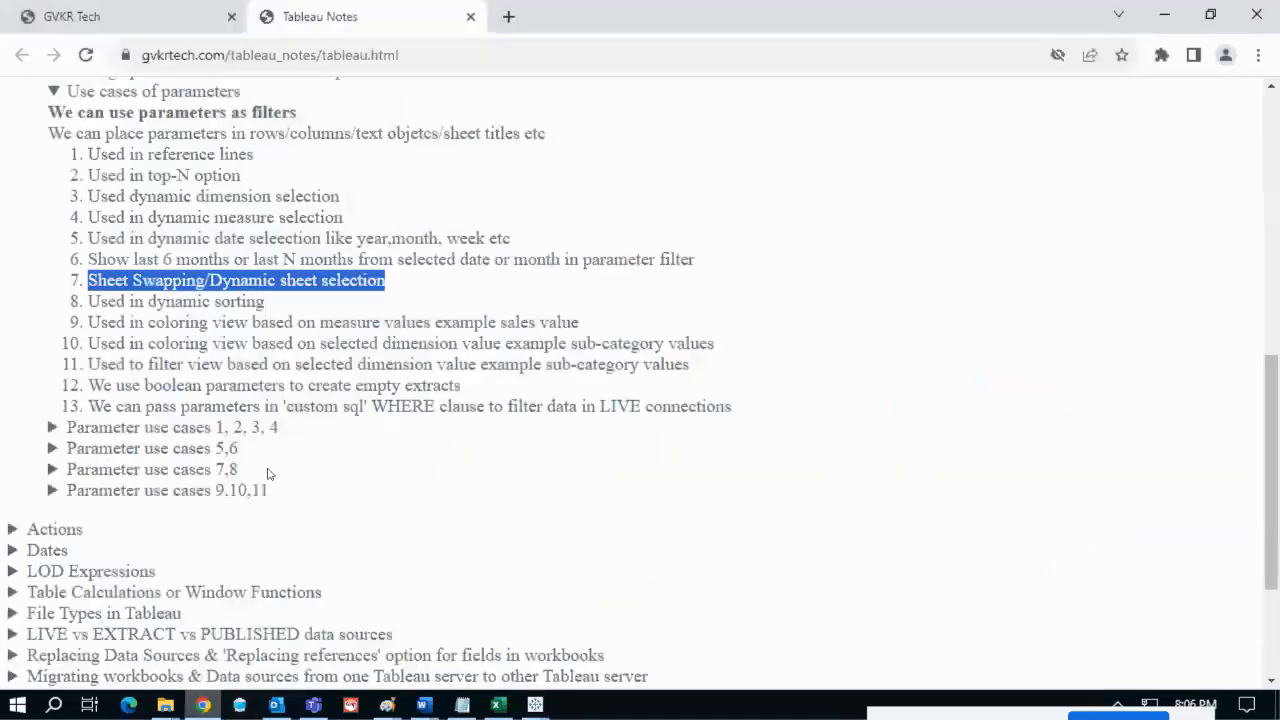
pyautogui.scroll(-1, 268, 456)
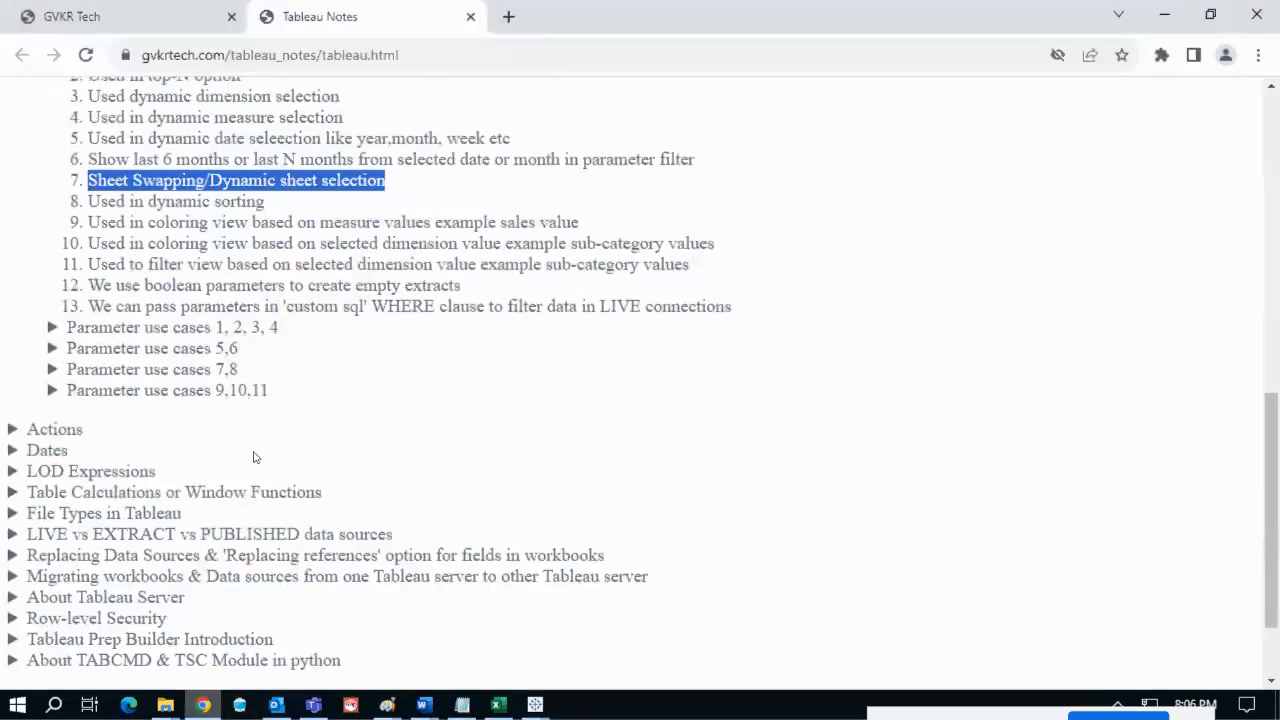
pyautogui.scroll(-1, 230, 447)
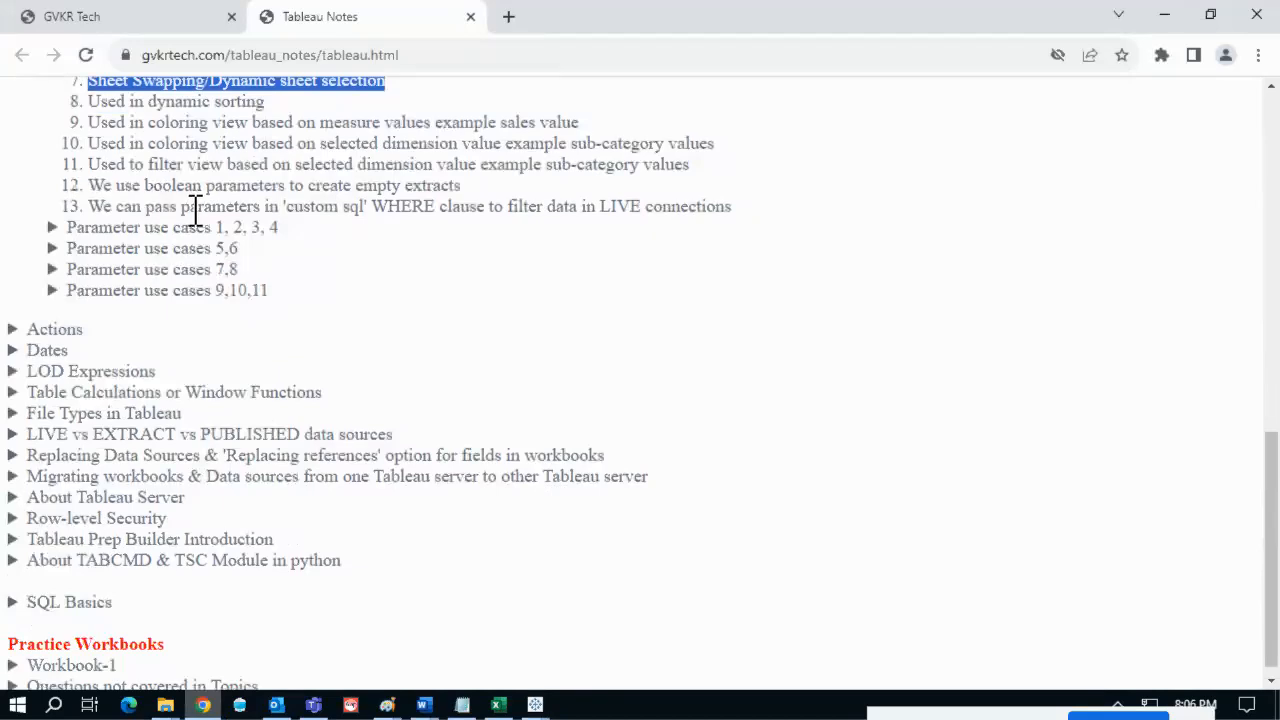
pyautogui.click(175, 270)
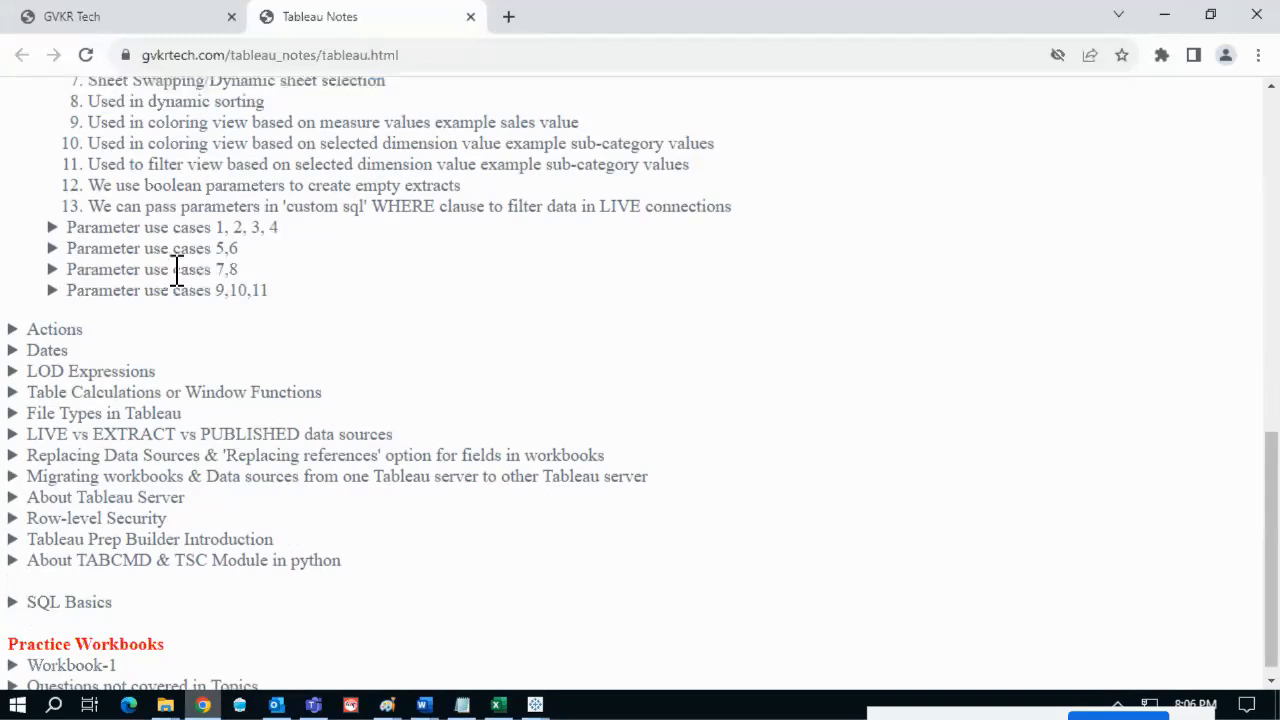
pyautogui.scroll(-2, 467, 324)
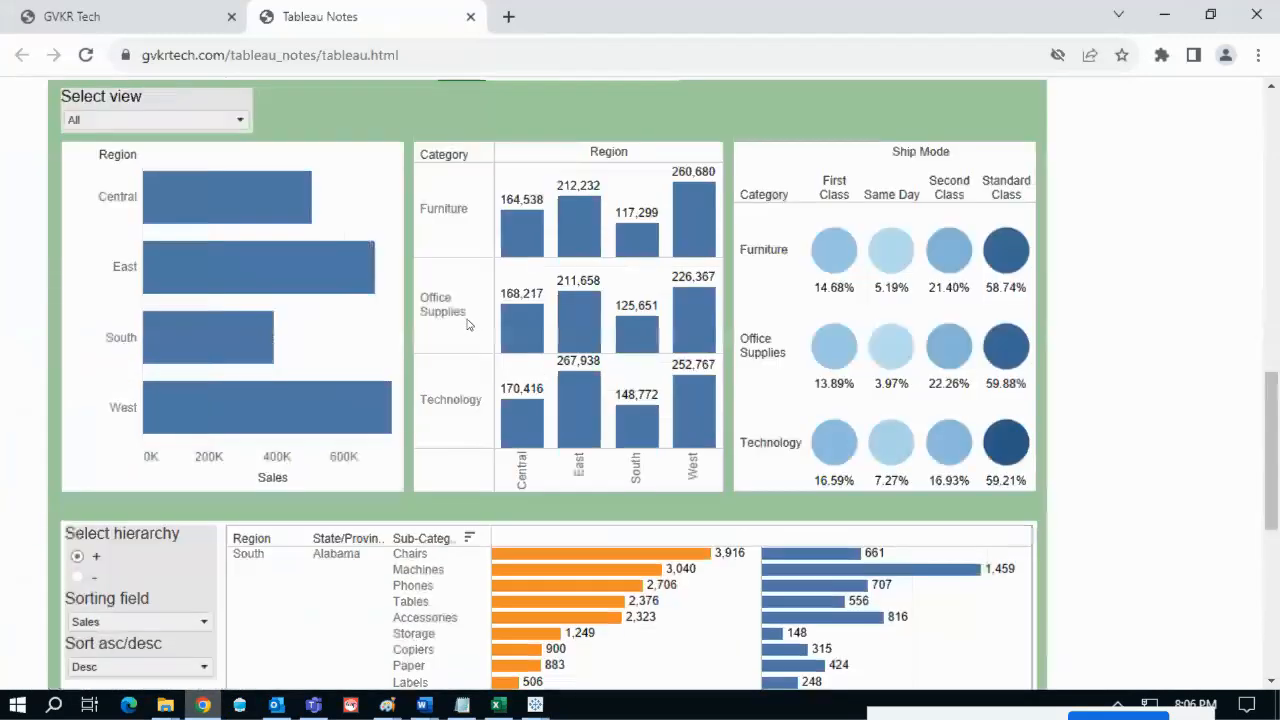
pyautogui.scroll(1, 467, 324)
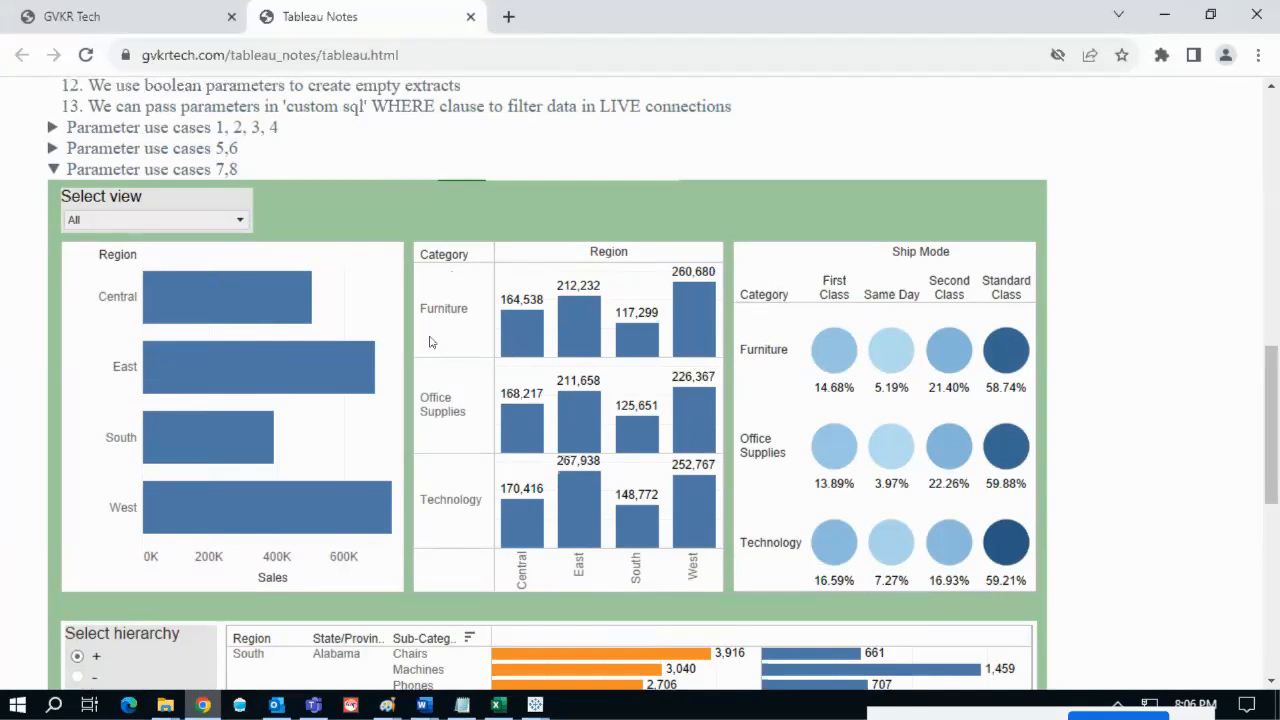
pyautogui.hotkey('alt', 'Tab')
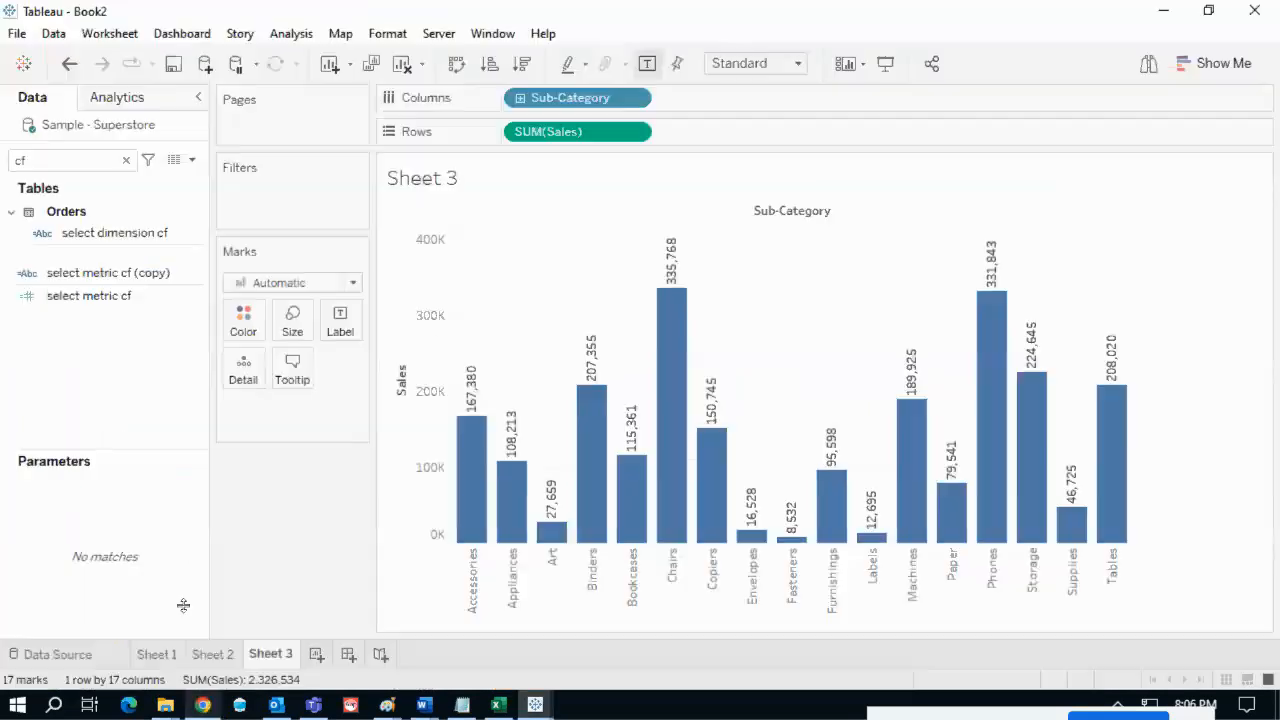
# - Clear Sheet 1 and put Region on Rows
pyautogui.click(157, 654)
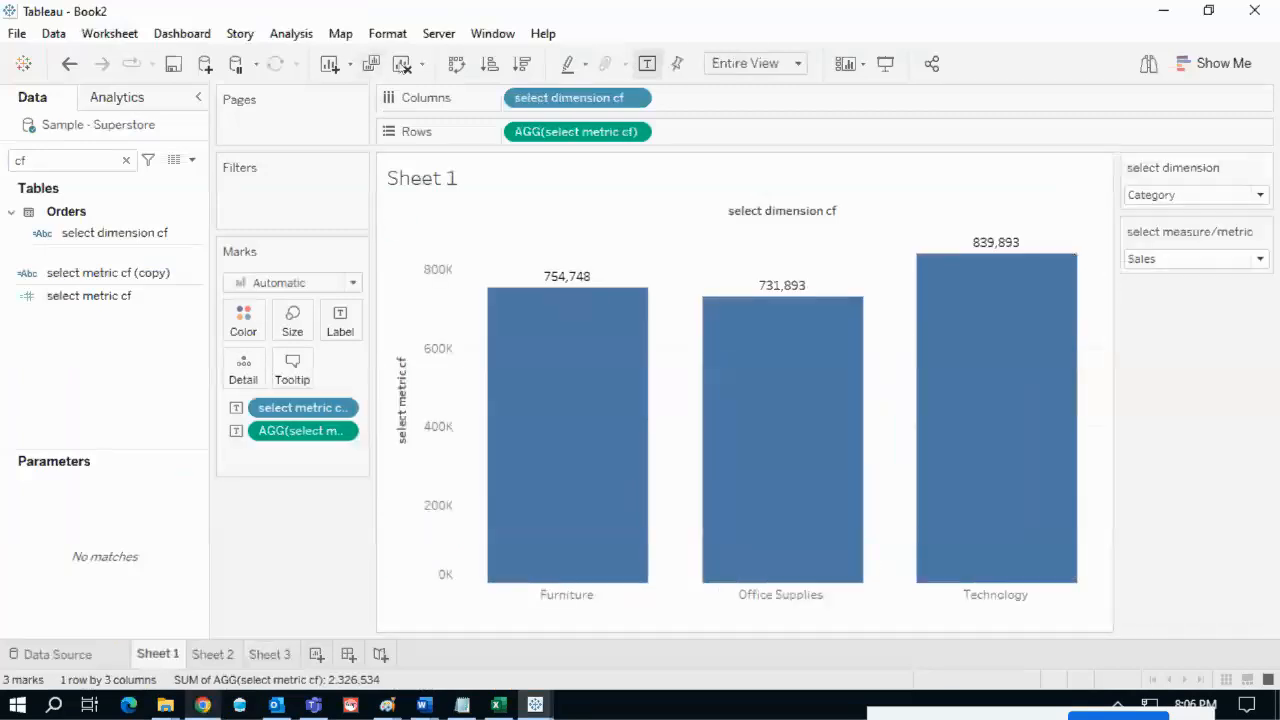
pyautogui.click(403, 64)
pyautogui.click(116, 165)
pyautogui.press('BackSpace')
pyautogui.press('BackSpace')
pyautogui.write('reg')
pyautogui.moveTo(115, 276); pyautogui.dragTo(530, 136)
# - Add SUM(Sales) to Columns with mark labels, then view Sheet 2 and the notes page
pyautogui.click(93, 163)
pyautogui.write('sa')
pyautogui.moveTo(140, 247); pyautogui.dragTo(549, 109)
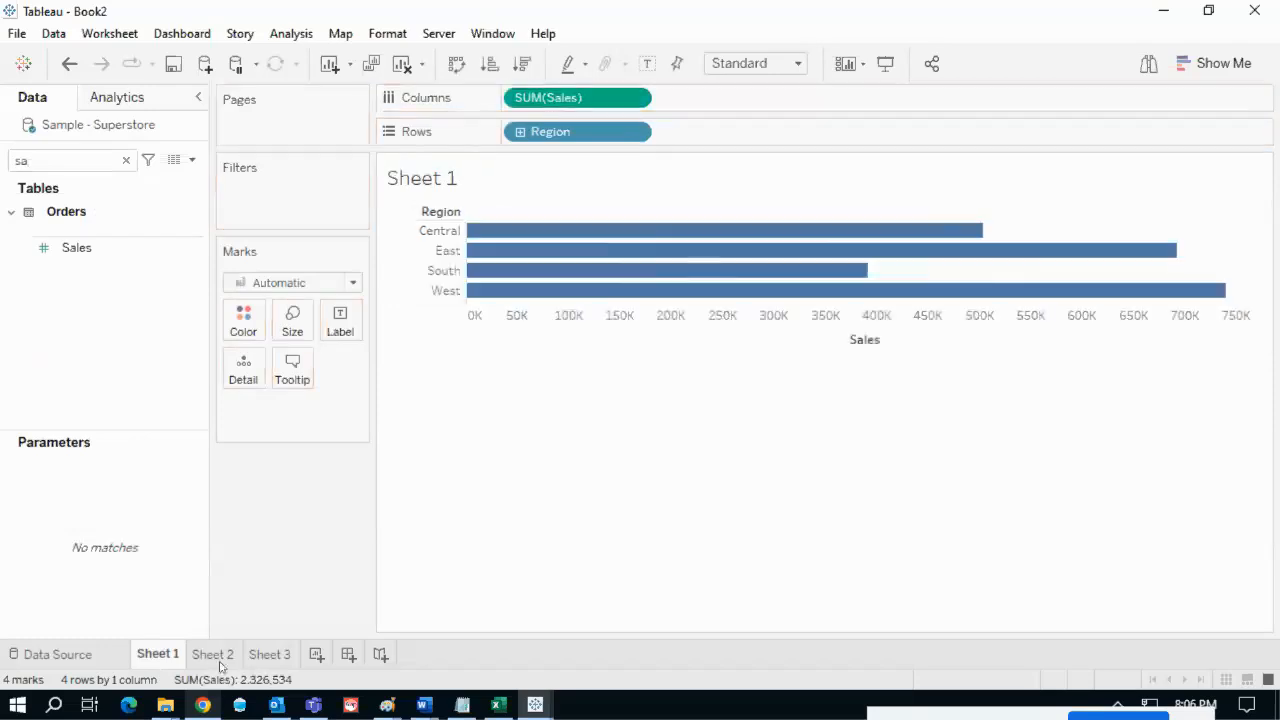
pyautogui.click(647, 63)
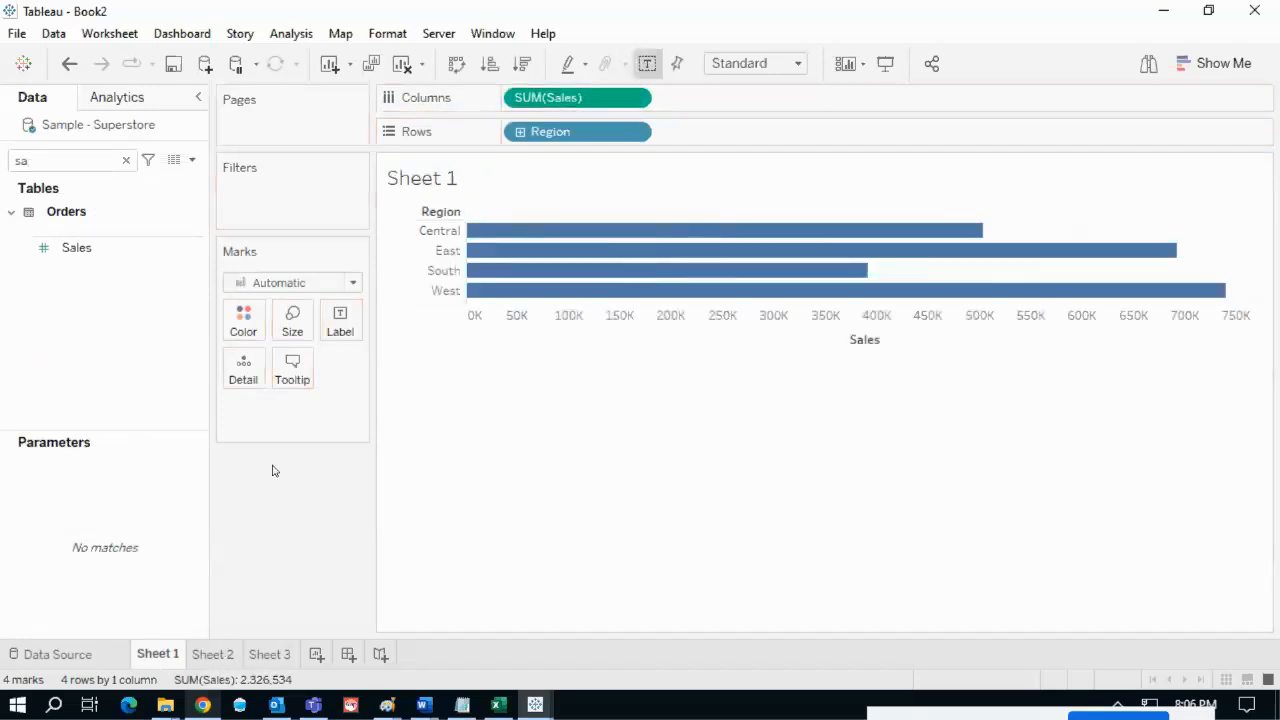
pyautogui.click(222, 653)
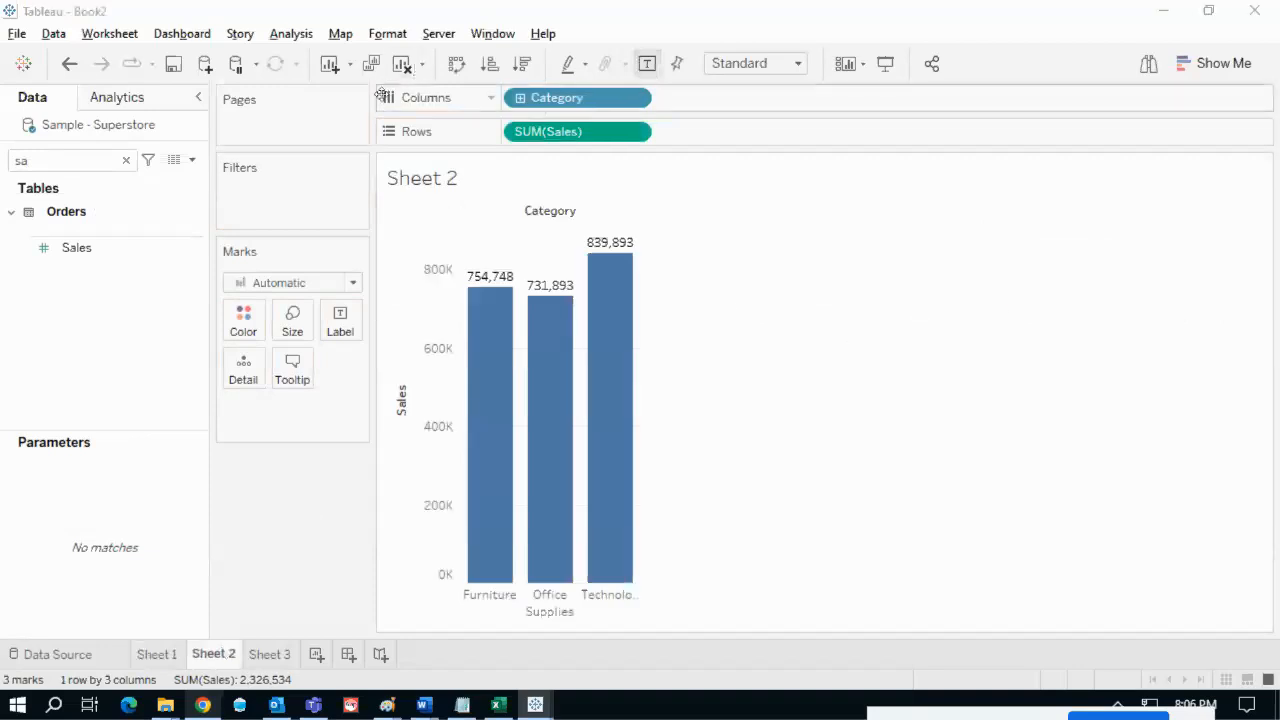
pyautogui.hotkey('alt', 'Tab')
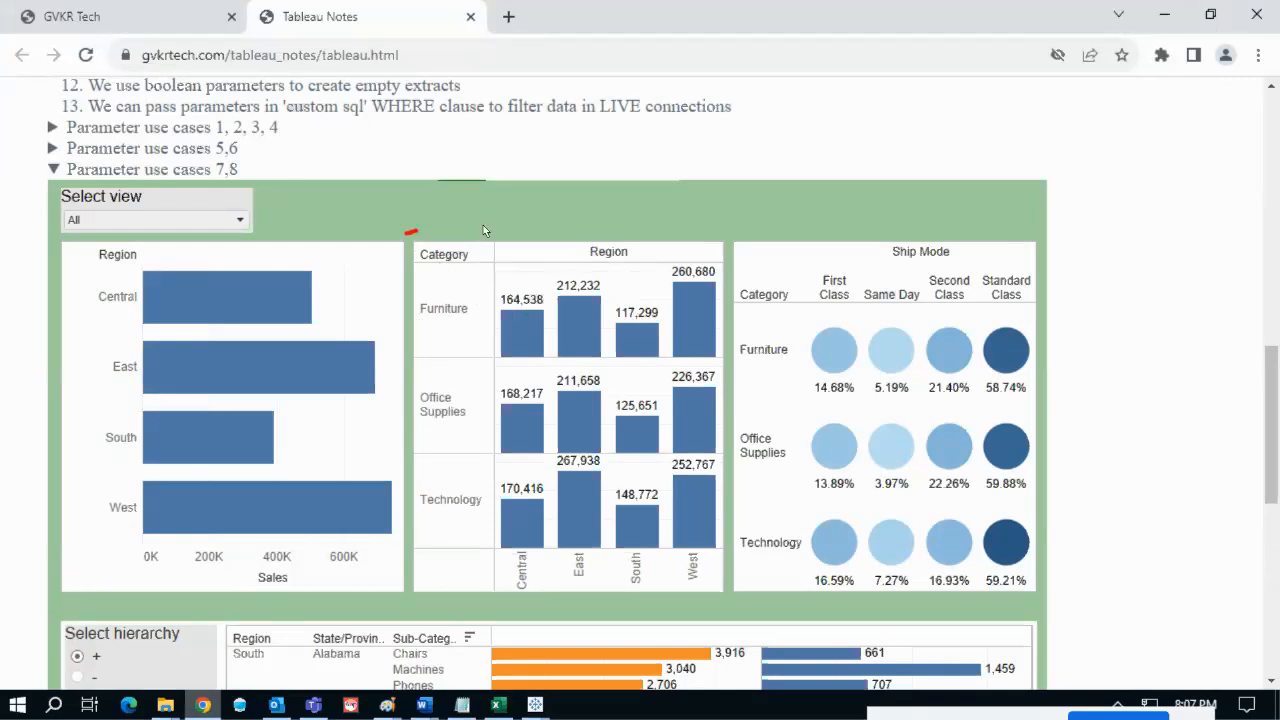
# - Circle the Category by Region reference chart and underline the Furniture, Office Supplies and Technology labels
pyautogui.moveTo(405, 233); pyautogui.dragTo(760, 455)
pyautogui.moveTo(703, 553)
pyautogui.mouseDown()
pyautogui.moveTo(420, 545)
pyautogui.moveTo(415, 241)
pyautogui.mouseUp()
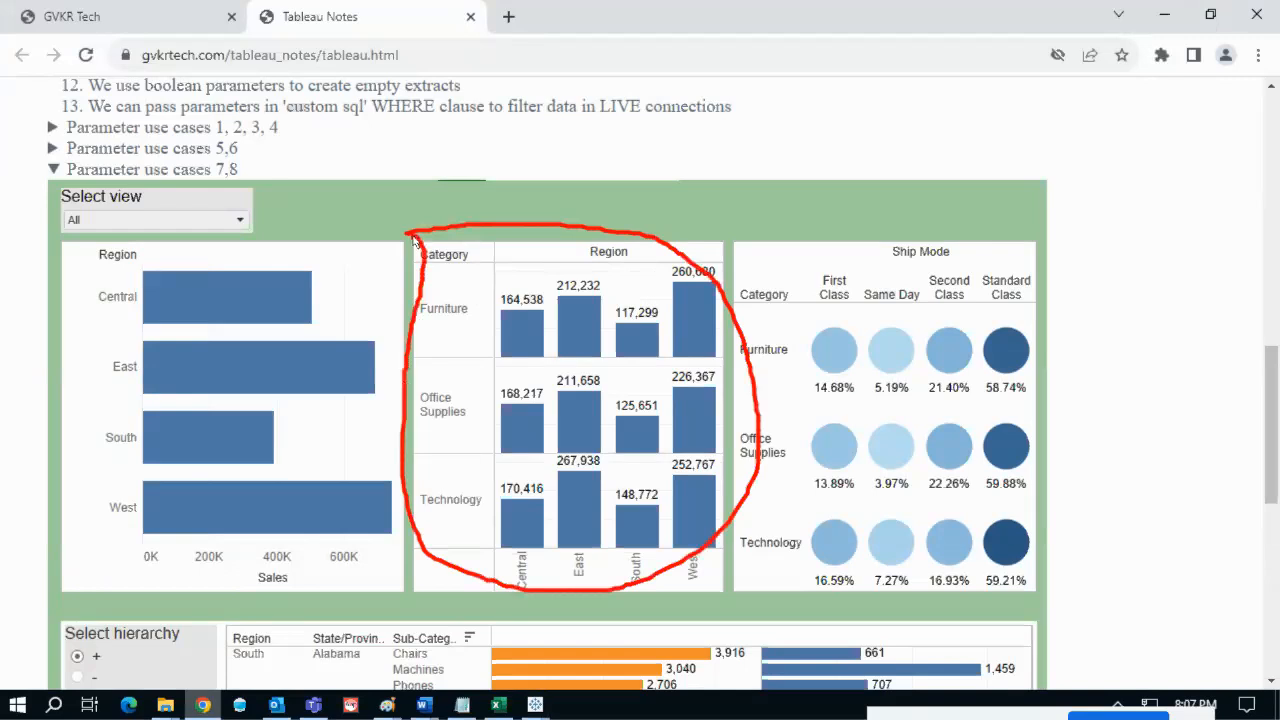
pyautogui.press('Escape')
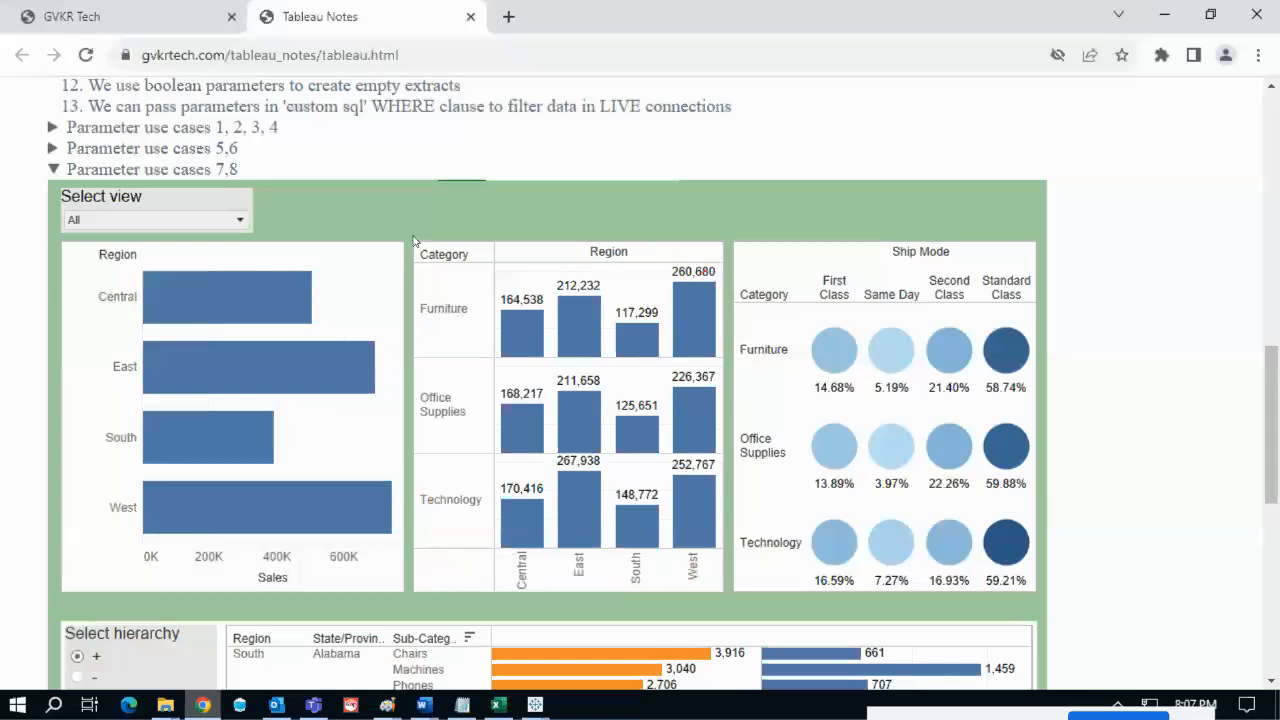
pyautogui.hotkey('ctrl', '2')
pyautogui.moveTo(421, 327); pyautogui.dragTo(459, 328)
pyautogui.moveTo(417, 428); pyautogui.dragTo(450, 429)
pyautogui.moveTo(421, 520); pyautogui.dragTo(463, 520)
pyautogui.press('Escape')
# - Mark the Central, East, South and West region labels and the Region header, then return to Tableau
pyautogui.hotkey('ctrl', '2')
pyautogui.moveTo(534, 562); pyautogui.dragTo(538, 605)
pyautogui.moveTo(588, 553); pyautogui.dragTo(589, 592)
pyautogui.moveTo(646, 555); pyautogui.dragTo(652, 592)
pyautogui.moveTo(702, 548); pyautogui.dragTo(700, 581)
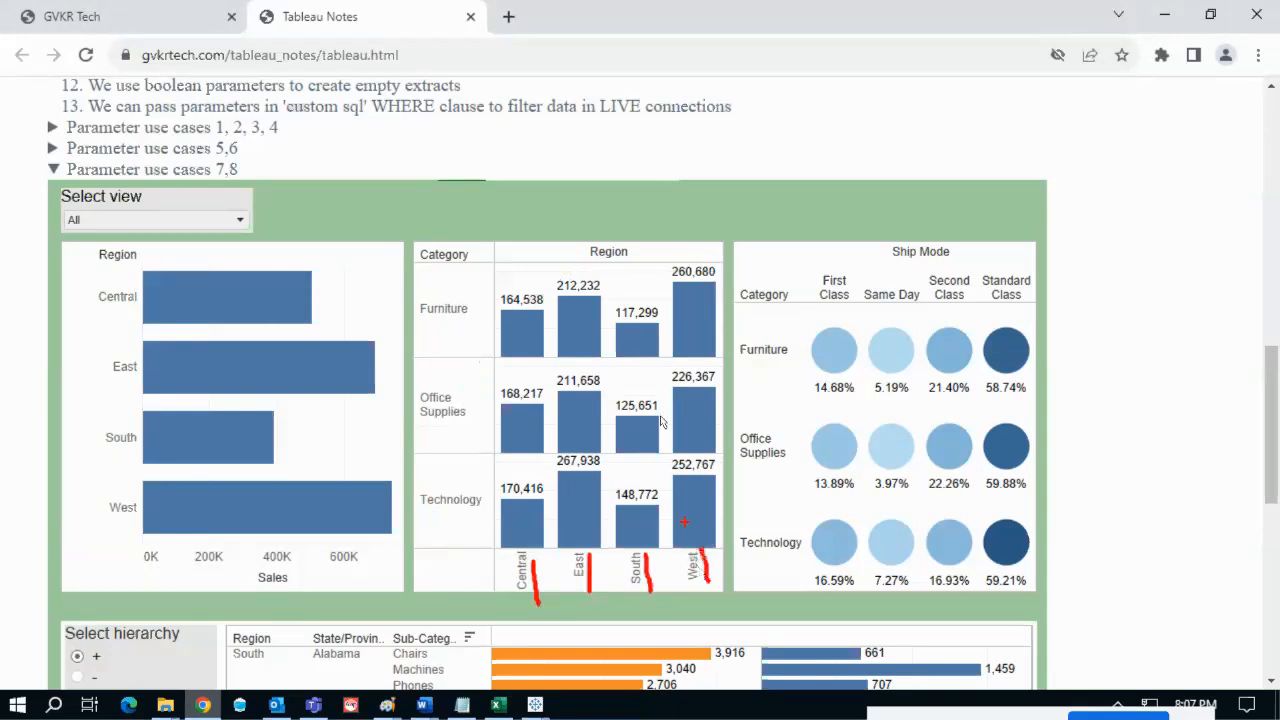
pyautogui.moveTo(582, 248)
pyautogui.mouseDown()
pyautogui.moveTo(624, 270)
pyautogui.moveTo(597, 240)
pyautogui.mouseUp()
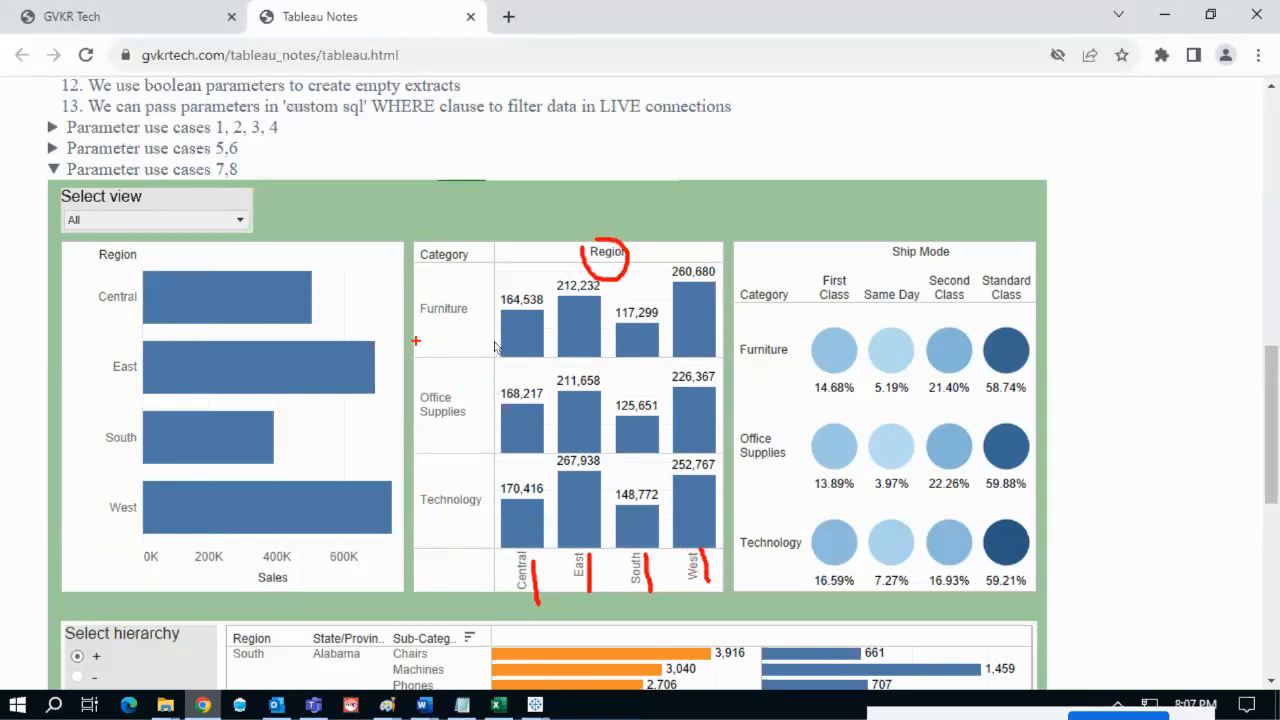
pyautogui.press('Escape')
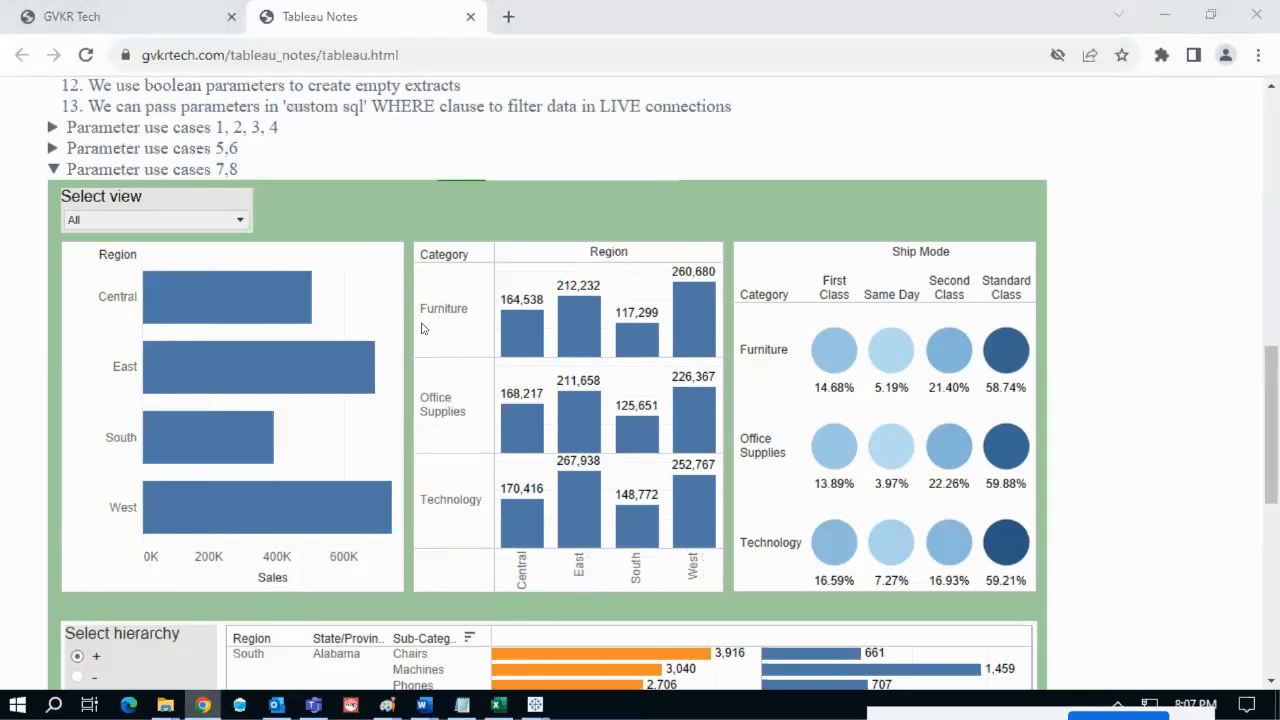
pyautogui.hotkey('alt', 'Tab')
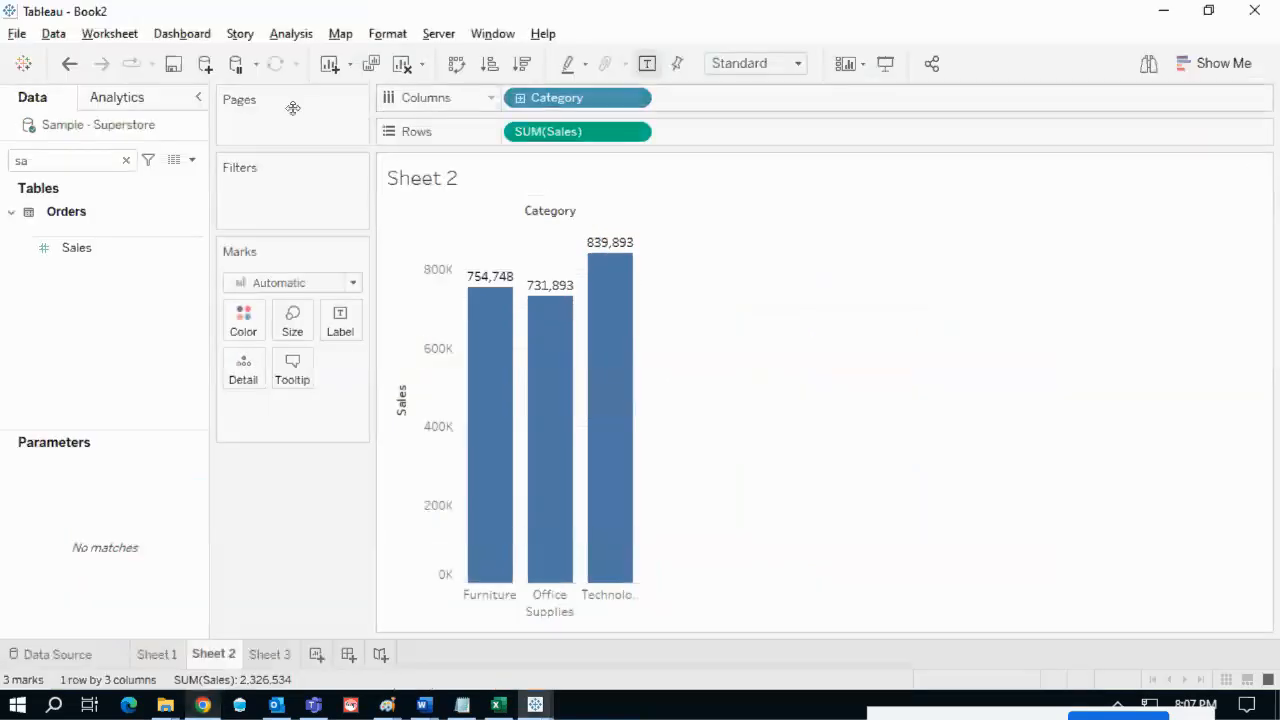
# - Put Category on Rows and Region on Columns of Sheet 2
pyautogui.click(124, 160)
pyautogui.moveTo(535, 122)
pyautogui.mouseDown()
pyautogui.moveTo(508, 150)
pyautogui.moveTo(519, 141)
pyautogui.mouseUp()
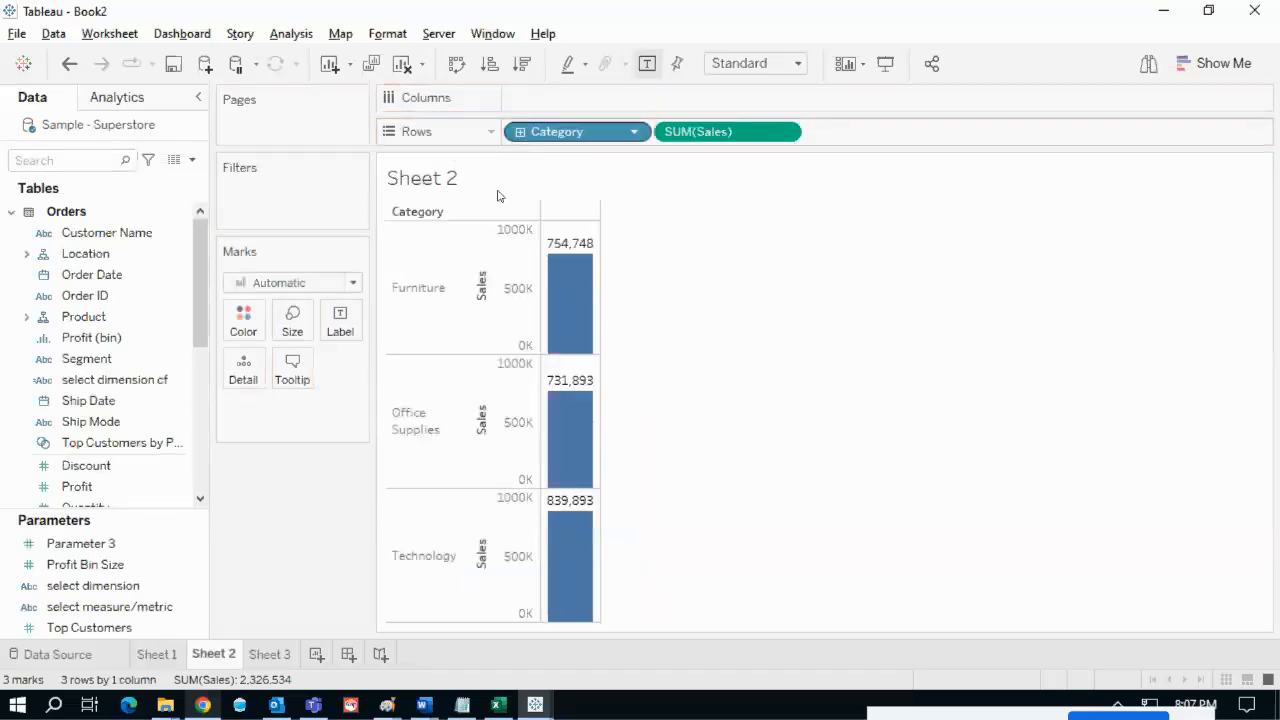
pyautogui.click(90, 160)
pyautogui.write('re')
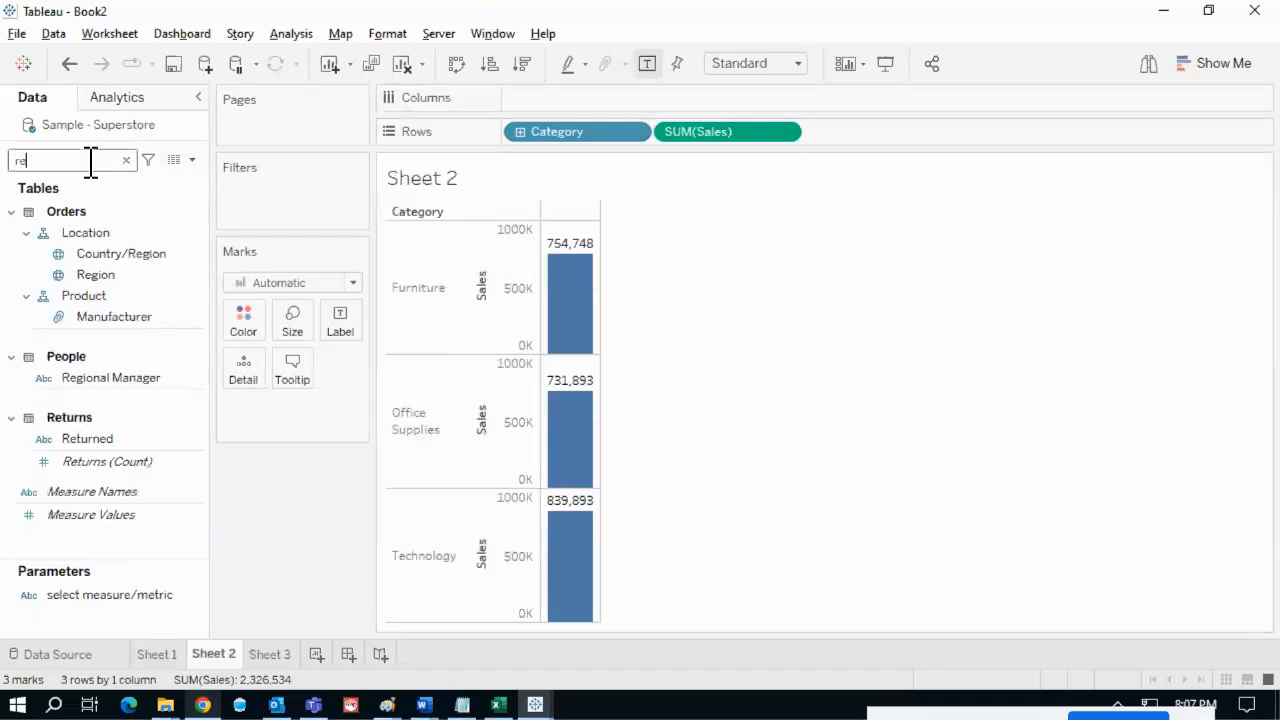
pyautogui.moveTo(100, 274); pyautogui.dragTo(538, 104)
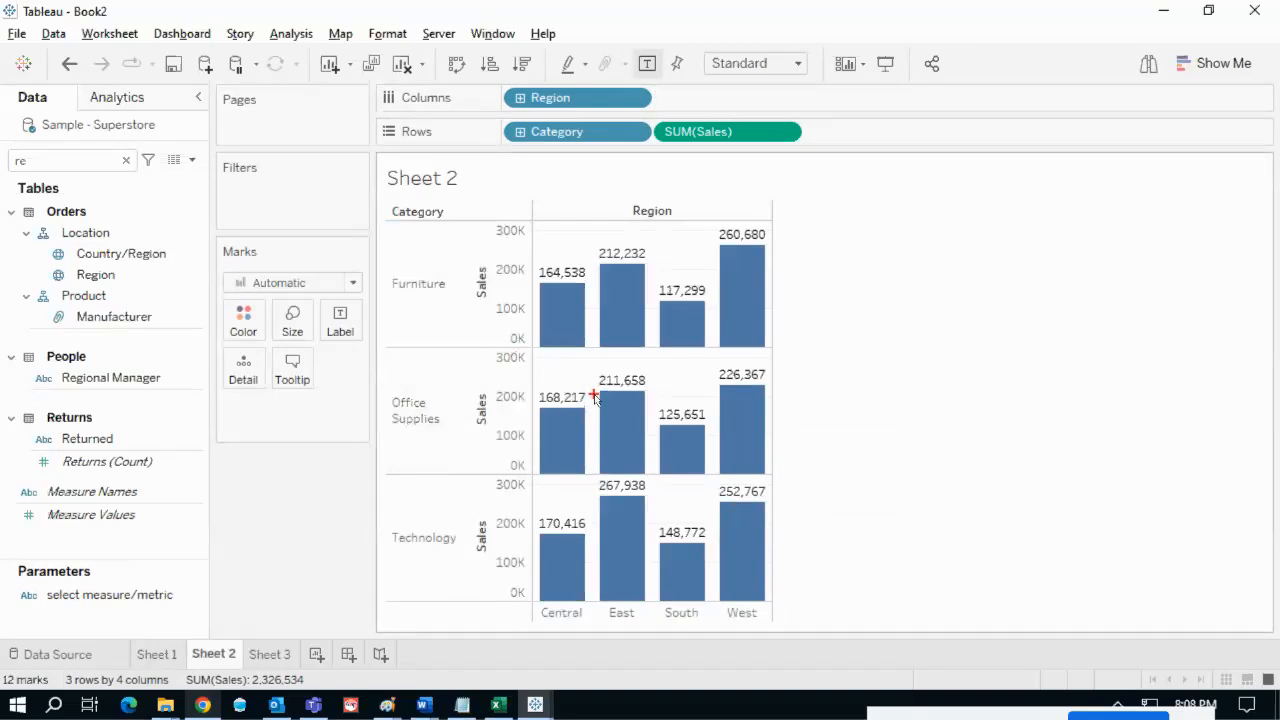
# - Compare the Furniture Central bar in the reference with the Furniture row's Sales axis in Tableau
pyautogui.moveTo(596, 401)
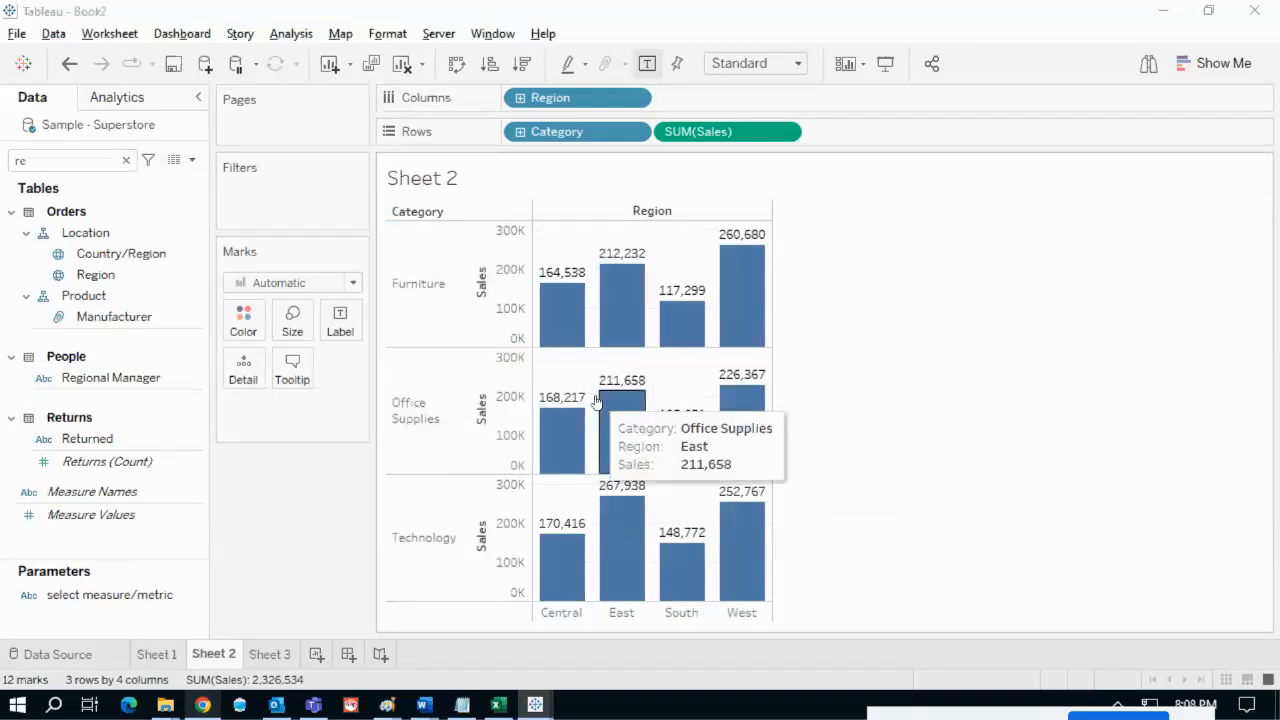
pyautogui.hotkey('alt', 'Tab')
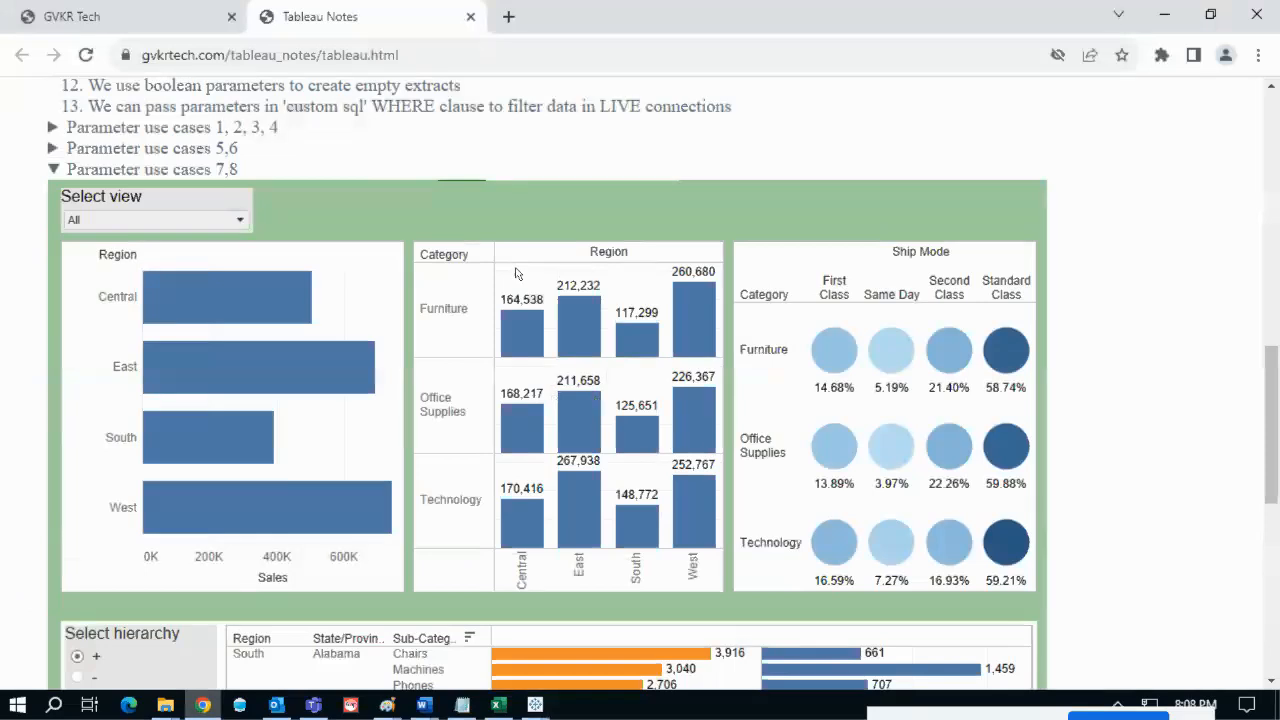
pyautogui.moveTo(478, 272)
pyautogui.mouseDown()
pyautogui.moveTo(468, 334)
pyautogui.moveTo(517, 333)
pyautogui.moveTo(471, 284)
pyautogui.mouseUp()
pyautogui.press('Escape')
pyautogui.hotkey('alt', 'Tab')
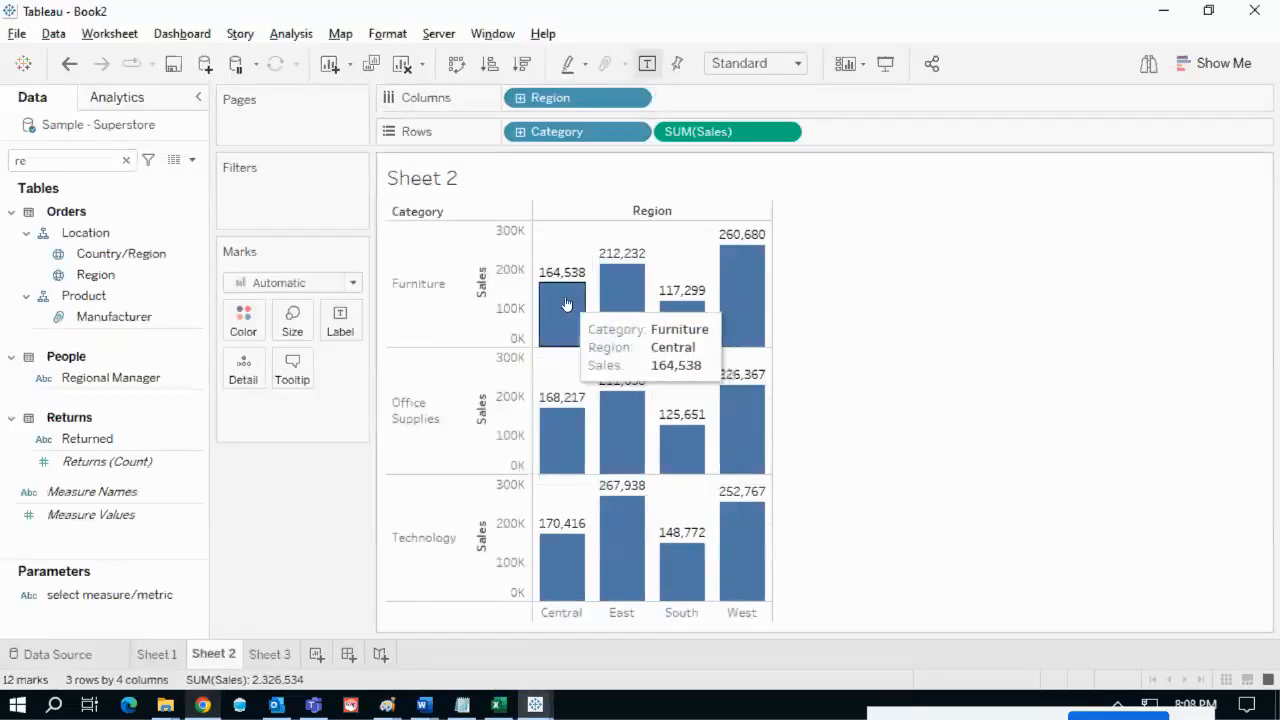
pyautogui.hotkey('ctrl', '2')
pyautogui.moveTo(478, 220)
pyautogui.mouseDown()
pyautogui.moveTo(505, 215)
pyautogui.moveTo(474, 229)
pyautogui.mouseUp()
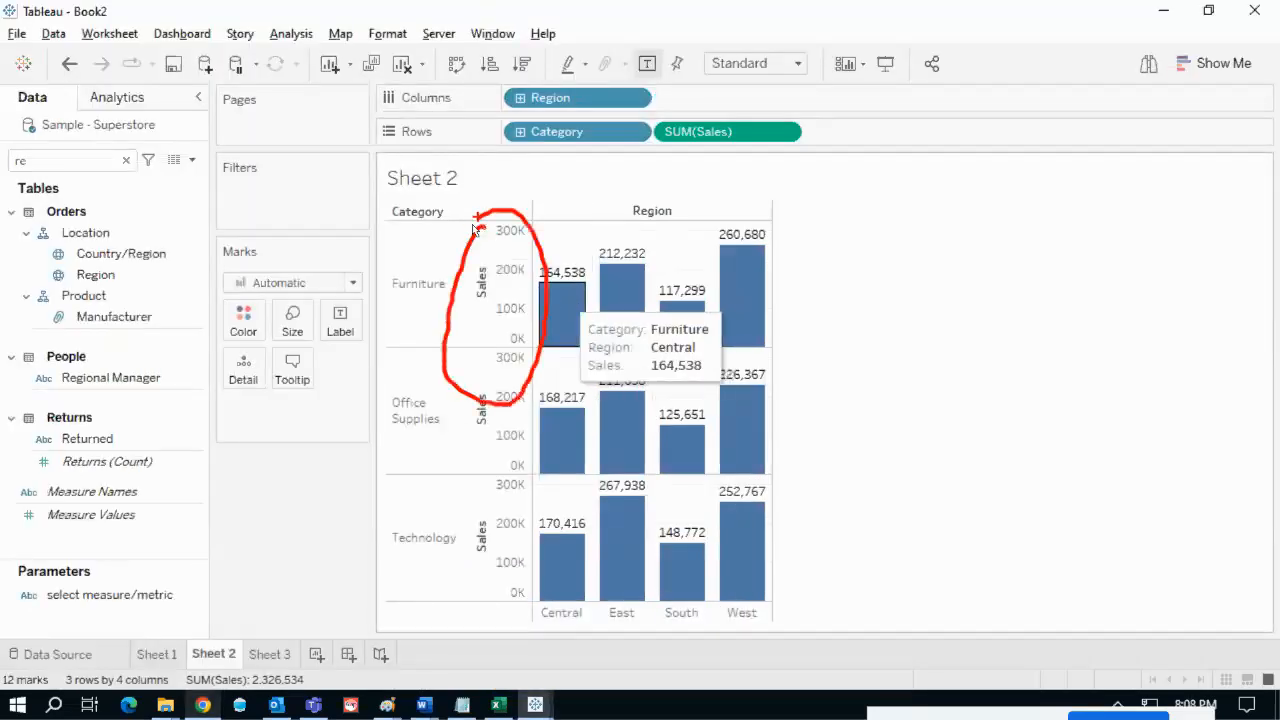
pyautogui.press('Escape')
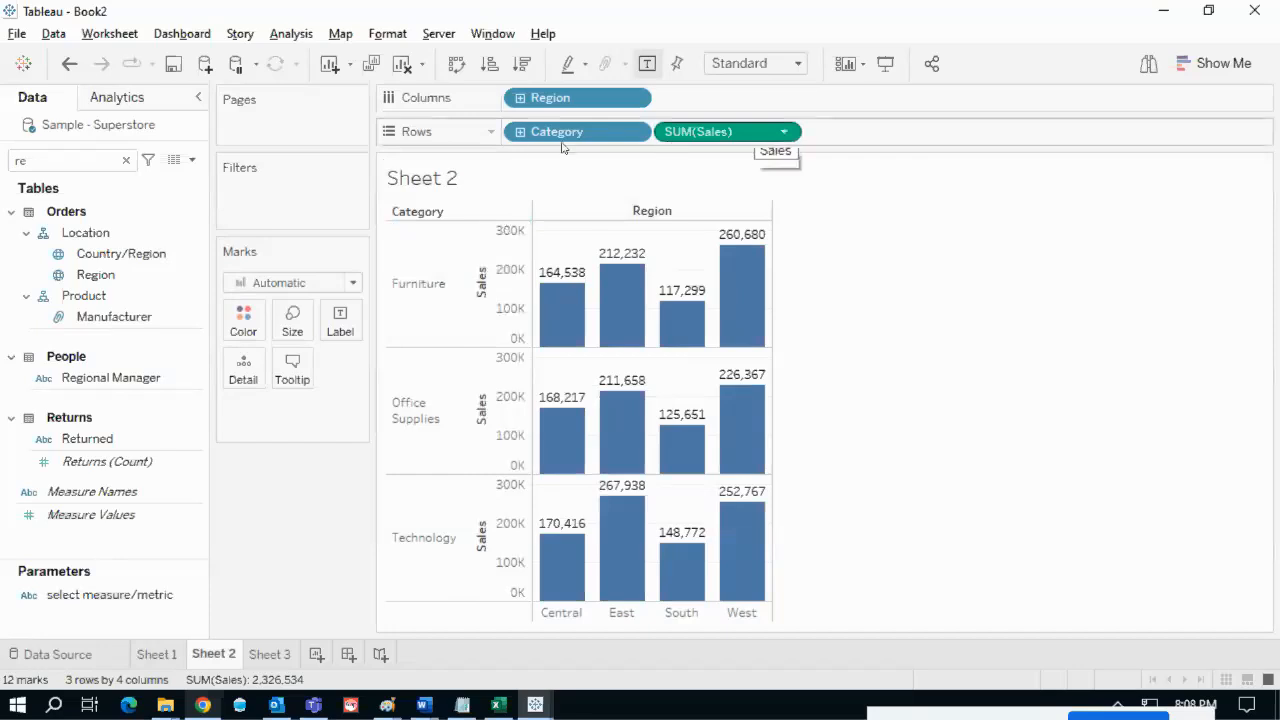
# - Toggle Show Header for the Sales axis from the SUM(Sales) field and axis menus
pyautogui.click(785, 133)
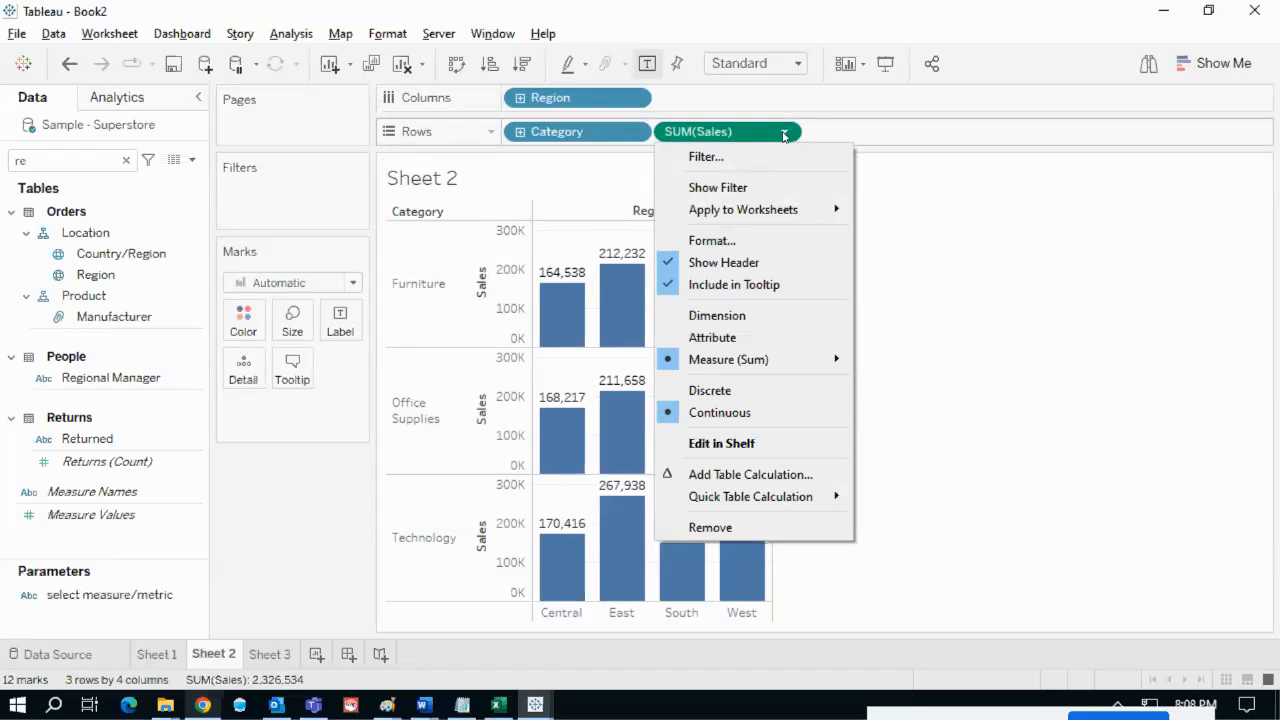
pyautogui.click(715, 263)
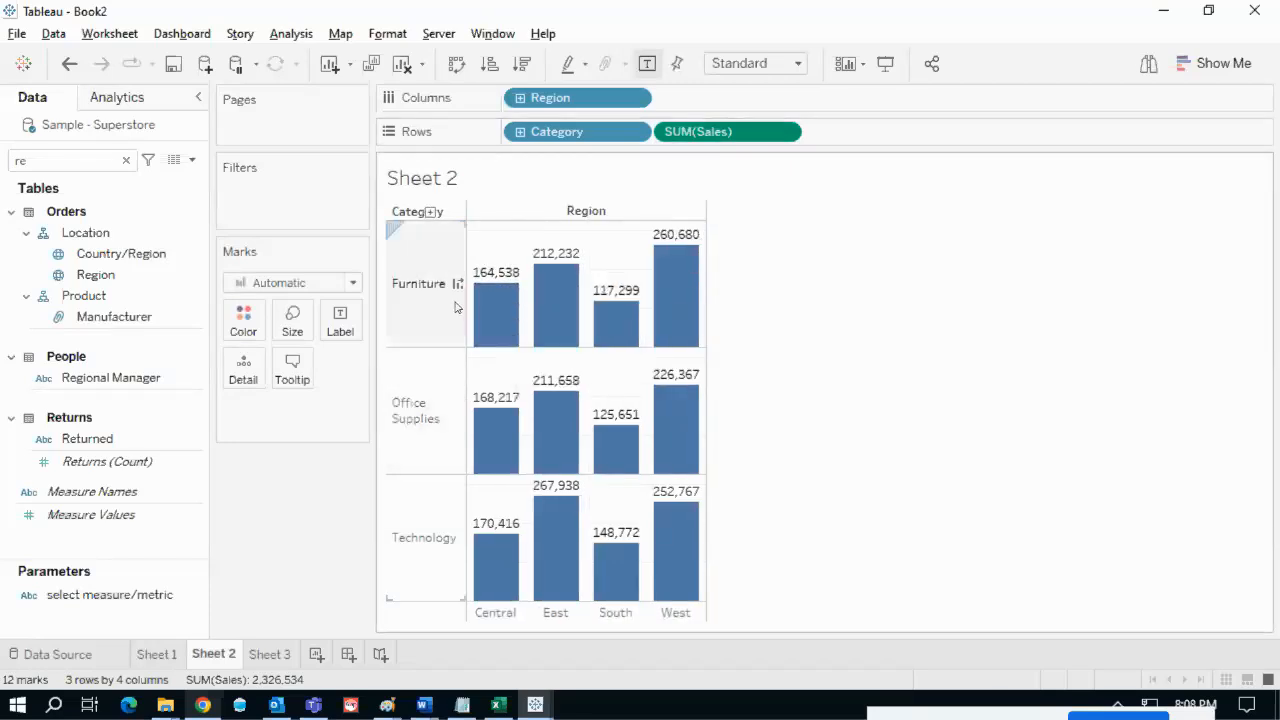
pyautogui.hotkey('ctrl', 'z')
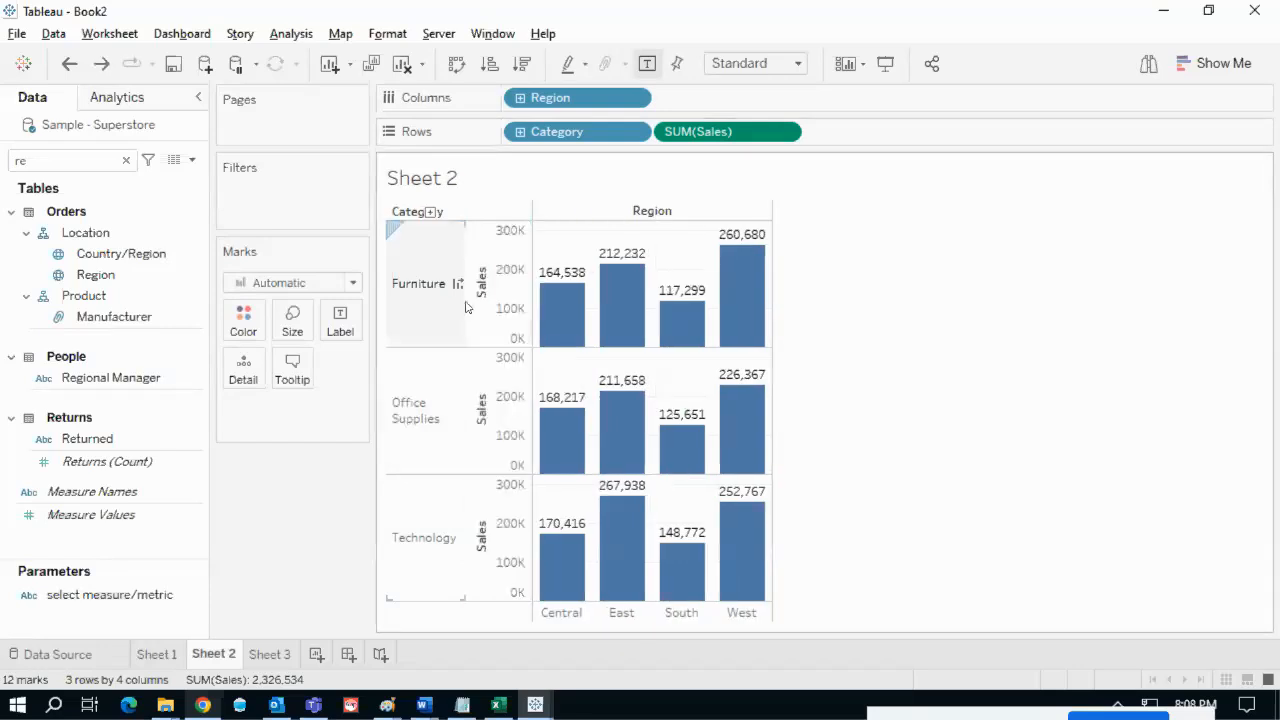
pyautogui.rightClick(502, 251)
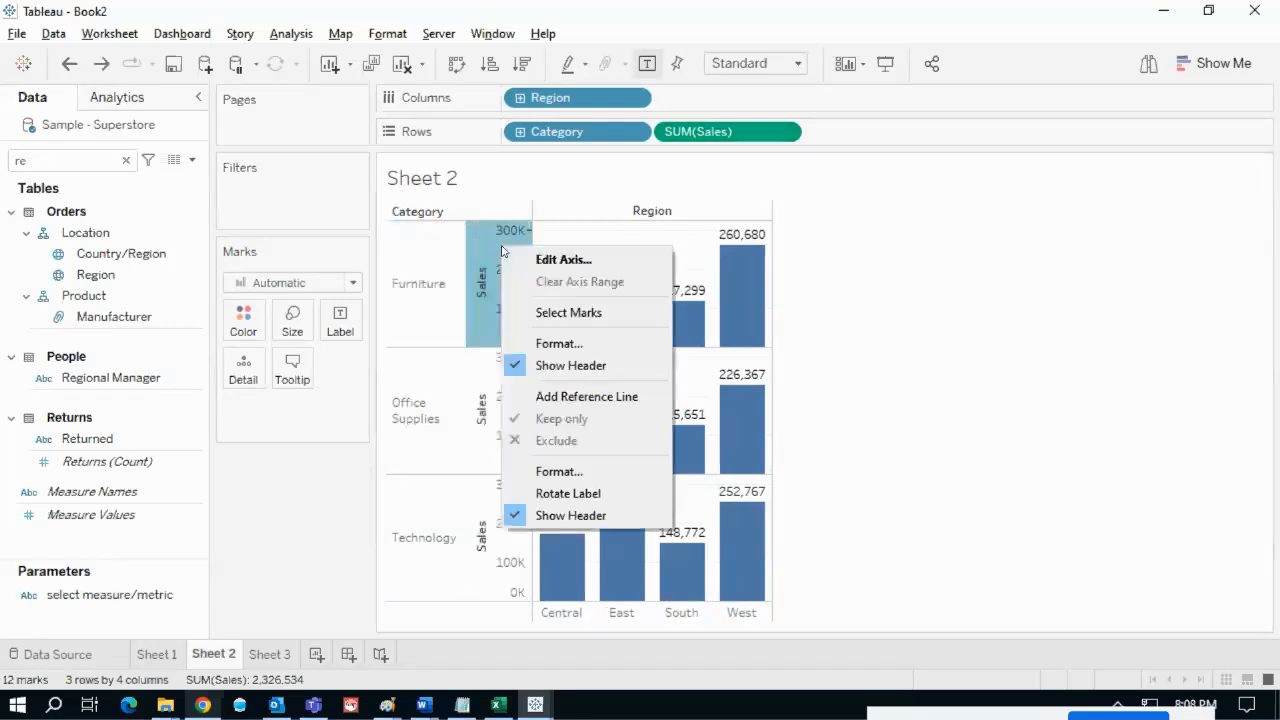
pyautogui.click(557, 370)
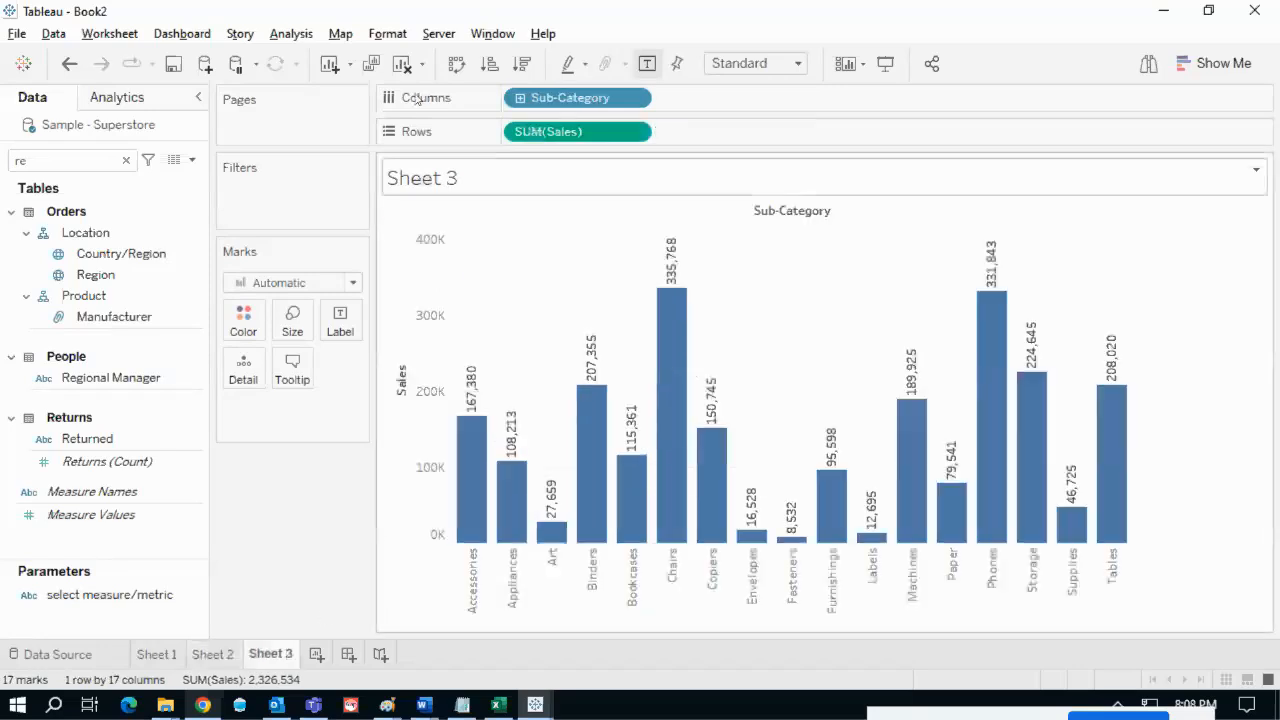
# - Check the reference dashboard, then add Category to Sheet 3's Rows
pyautogui.hotkey('alt', 'Tab')
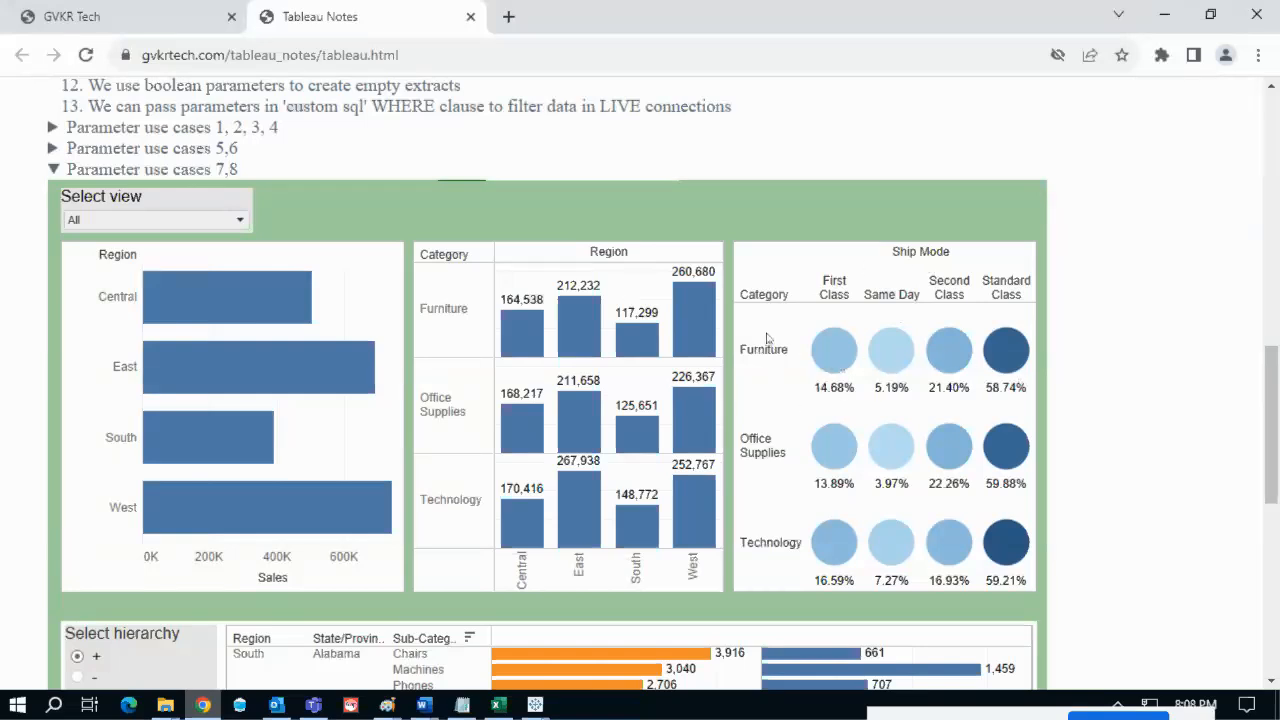
pyautogui.hotkey('alt', 'Tab')
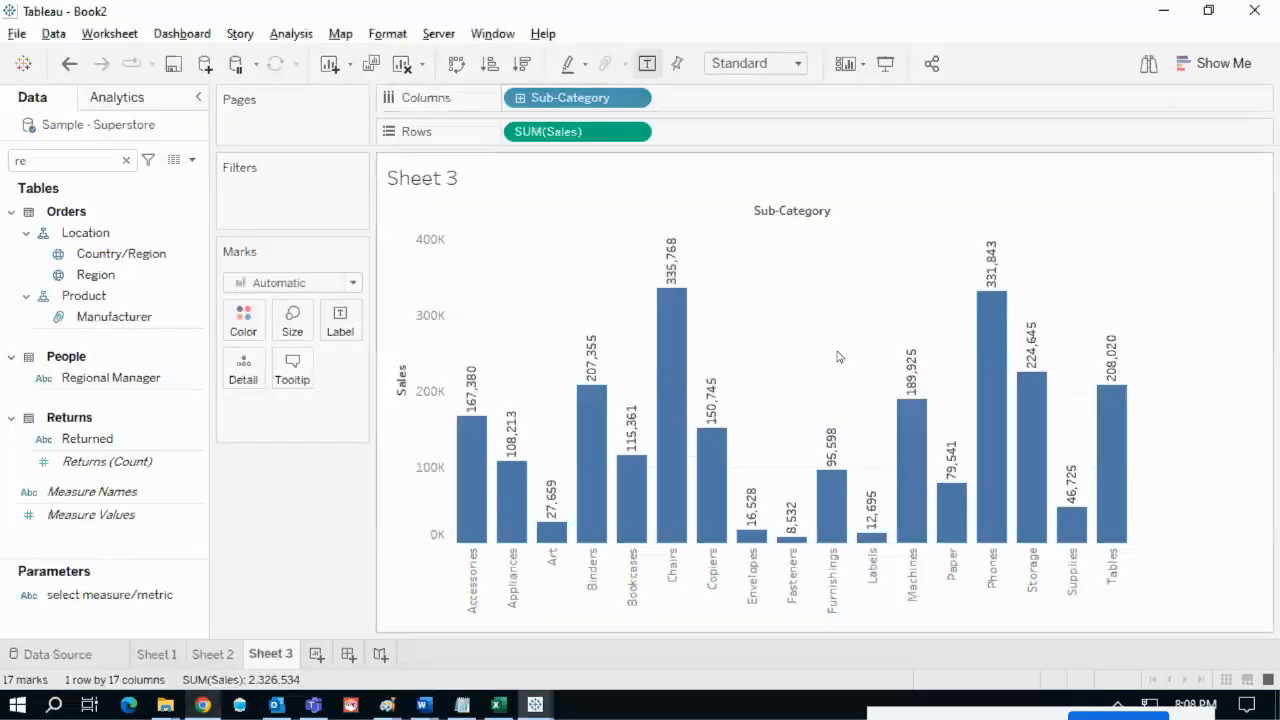
pyautogui.click(117, 162)
pyautogui.write('ca')
pyautogui.moveTo(101, 274)
pyautogui.mouseDown()
pyautogui.moveTo(351, 220)
pyautogui.moveTo(527, 146)
pyautogui.mouseUp()
# - Replace Sub-Category with Ship Mode on Columns and bring the reference dashboard back up
pyautogui.doubleClick(106, 163)
pyautogui.write('shi')
pyautogui.moveTo(183, 250); pyautogui.dragTo(597, 108)
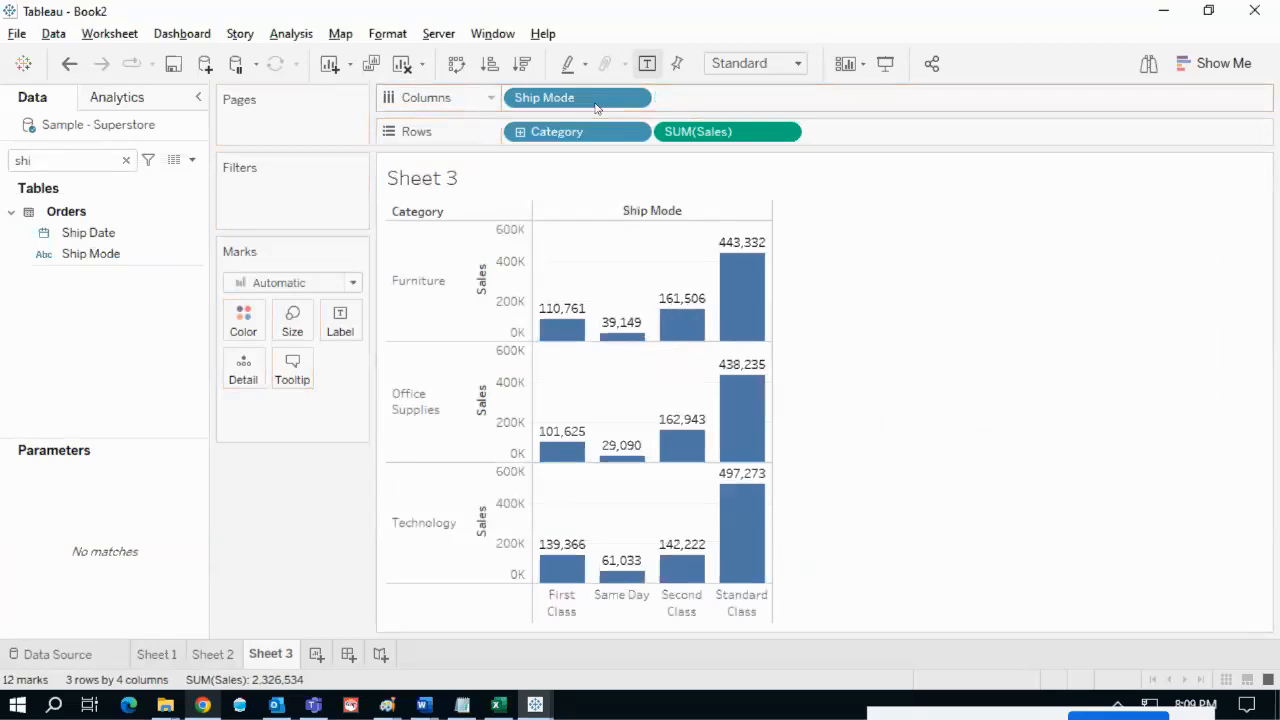
pyautogui.hotkey('alt', 'Tab')
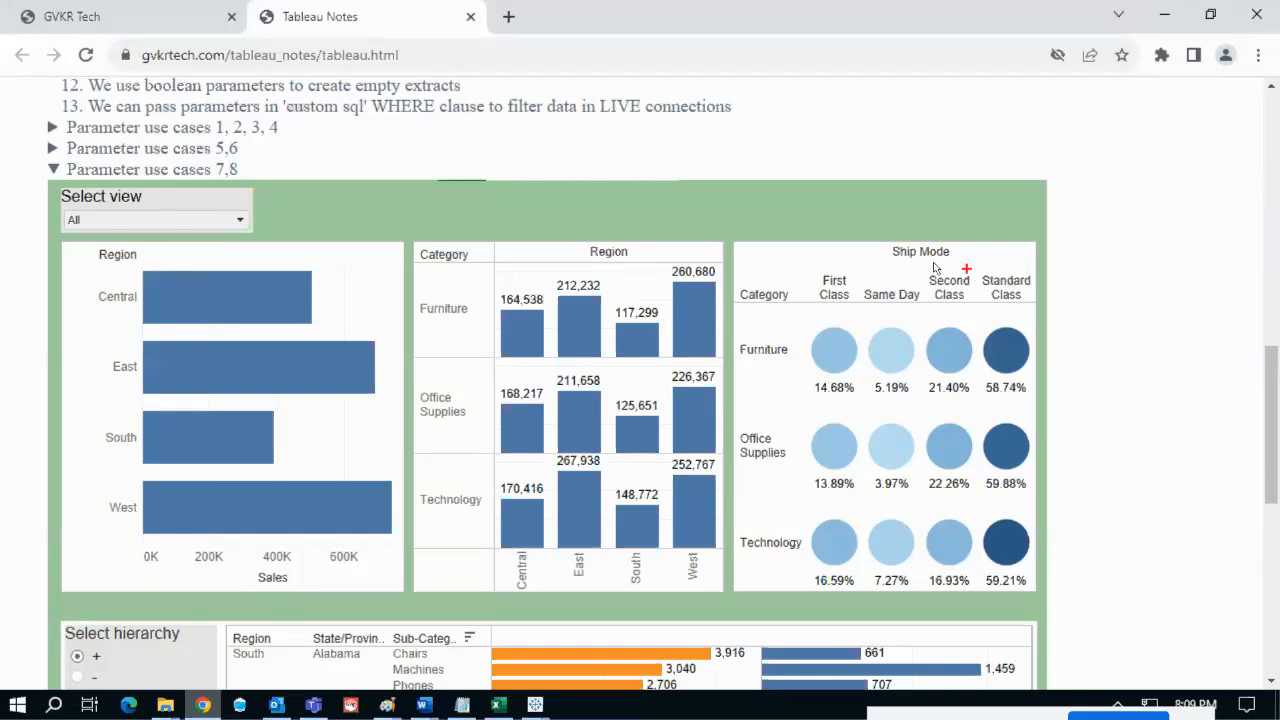
# - Circle the Ship Mode and Category headers on the reference dashboard, then return to Sheet 3
pyautogui.moveTo(890, 249)
pyautogui.mouseDown()
pyautogui.moveTo(866, 272)
pyautogui.moveTo(986, 284)
pyautogui.moveTo(955, 238)
pyautogui.moveTo(883, 252)
pyautogui.mouseUp()
pyautogui.moveTo(760, 271)
pyautogui.mouseDown()
pyautogui.moveTo(771, 320)
pyautogui.moveTo(758, 281)
pyautogui.mouseUp()
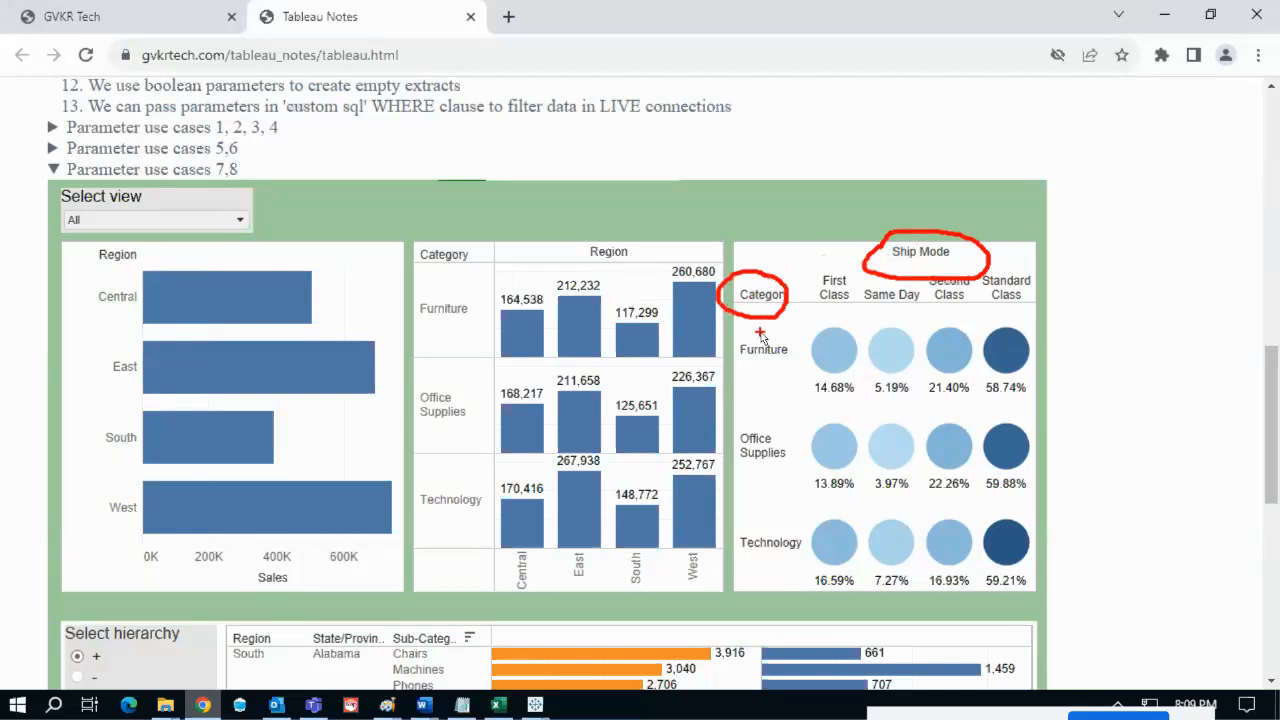
pyautogui.press('Escape')
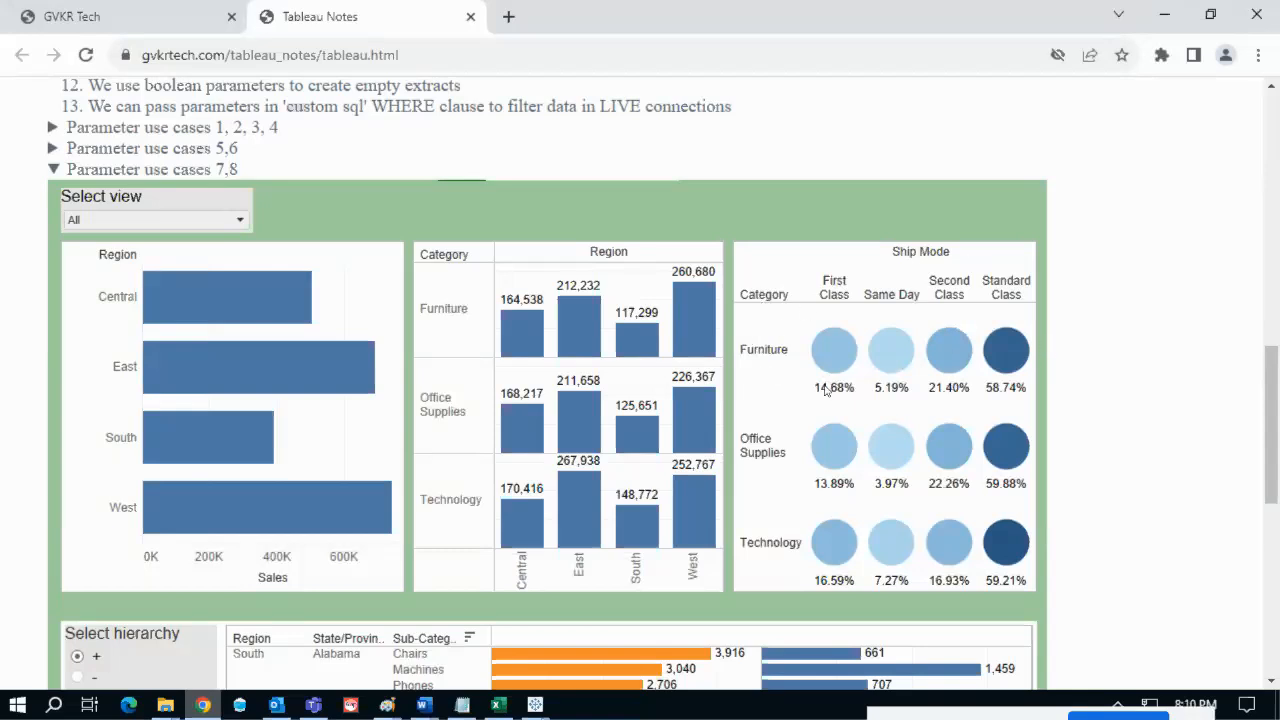
pyautogui.hotkey('alt', 'Tab')
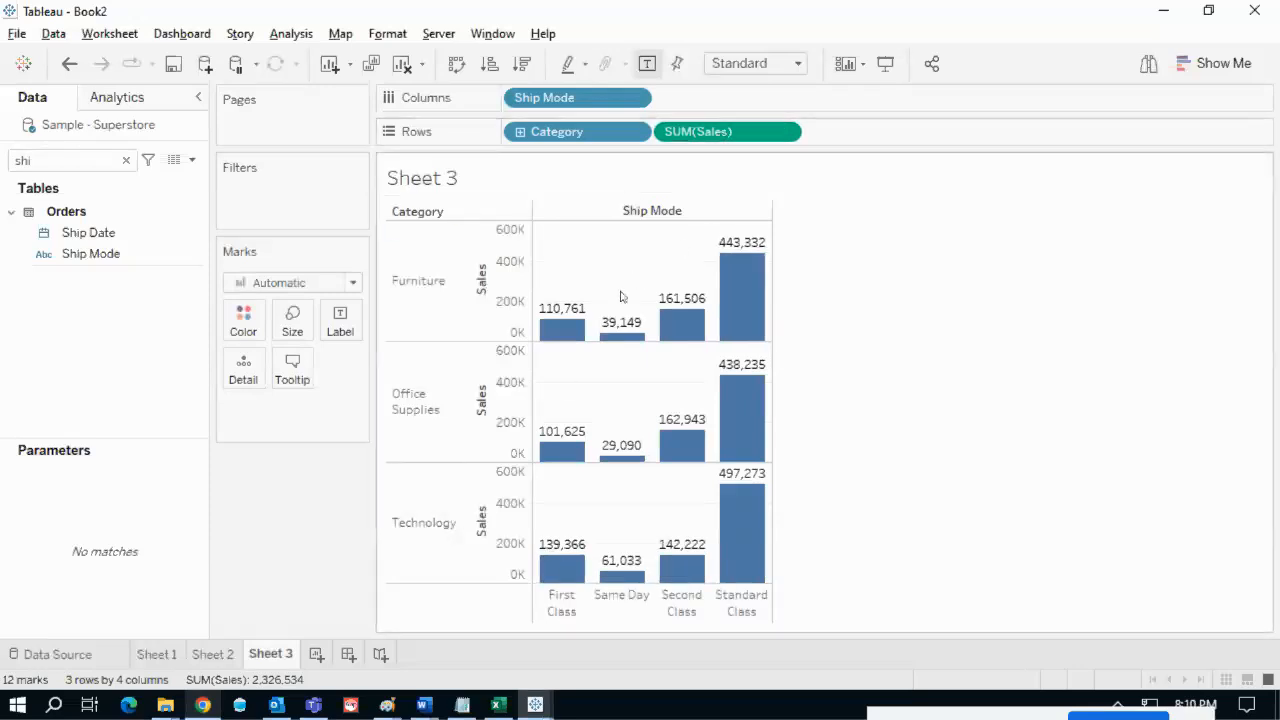
pyautogui.hotkey('alt', 'Tab')
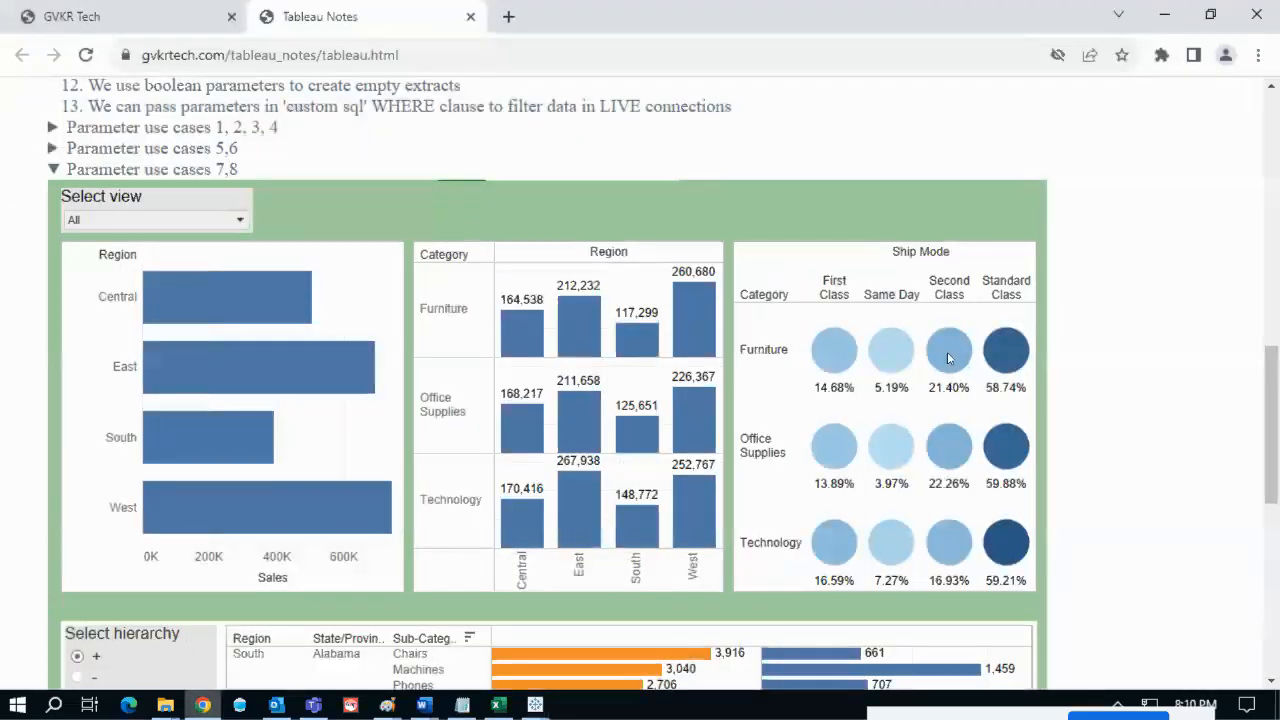
pyautogui.hotkey('alt', 'Tab')
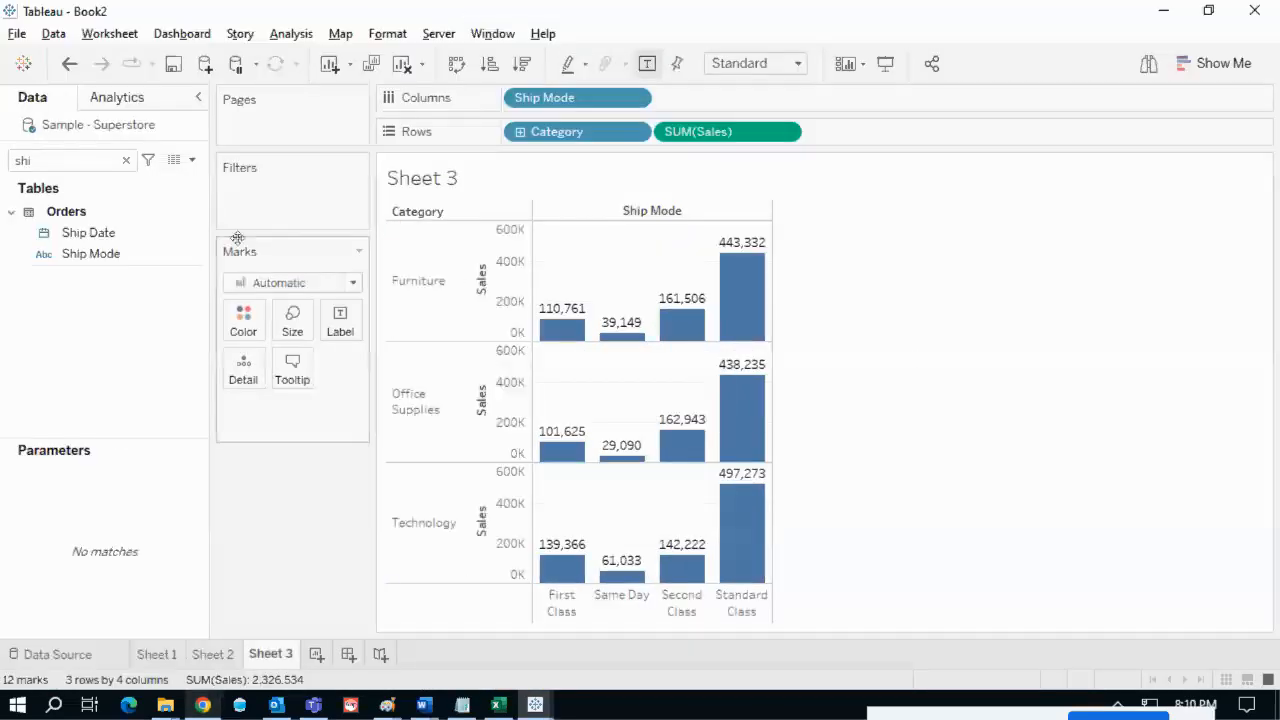
# - Change the marks to circles labelled with SUM(Sales) and fit the chart to Entire View
pyautogui.click(351, 285)
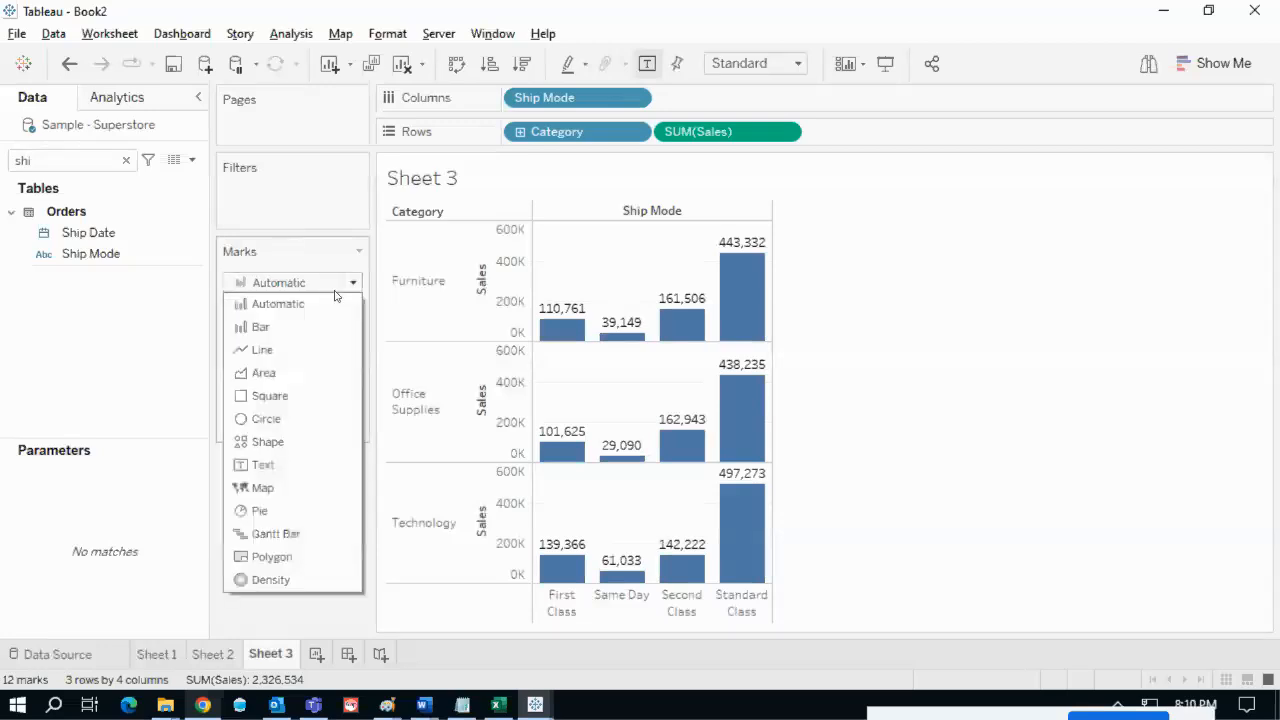
pyautogui.click(287, 424)
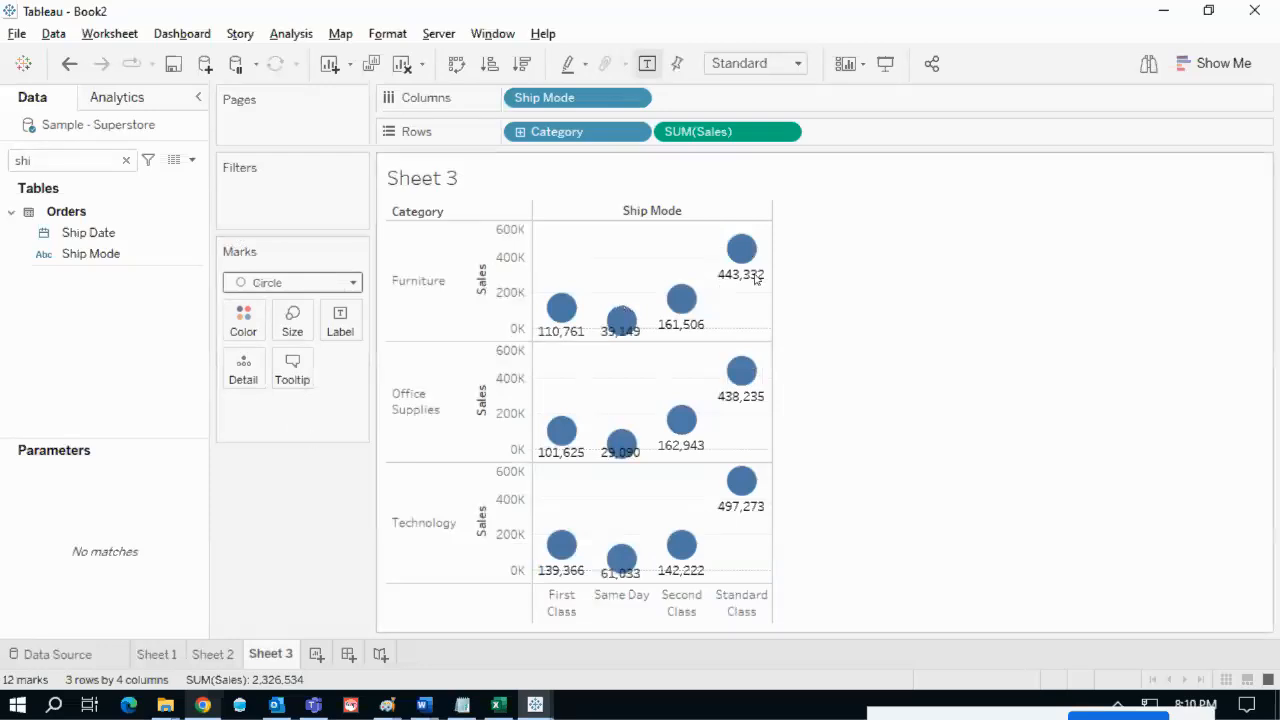
pyautogui.moveTo(677, 318)
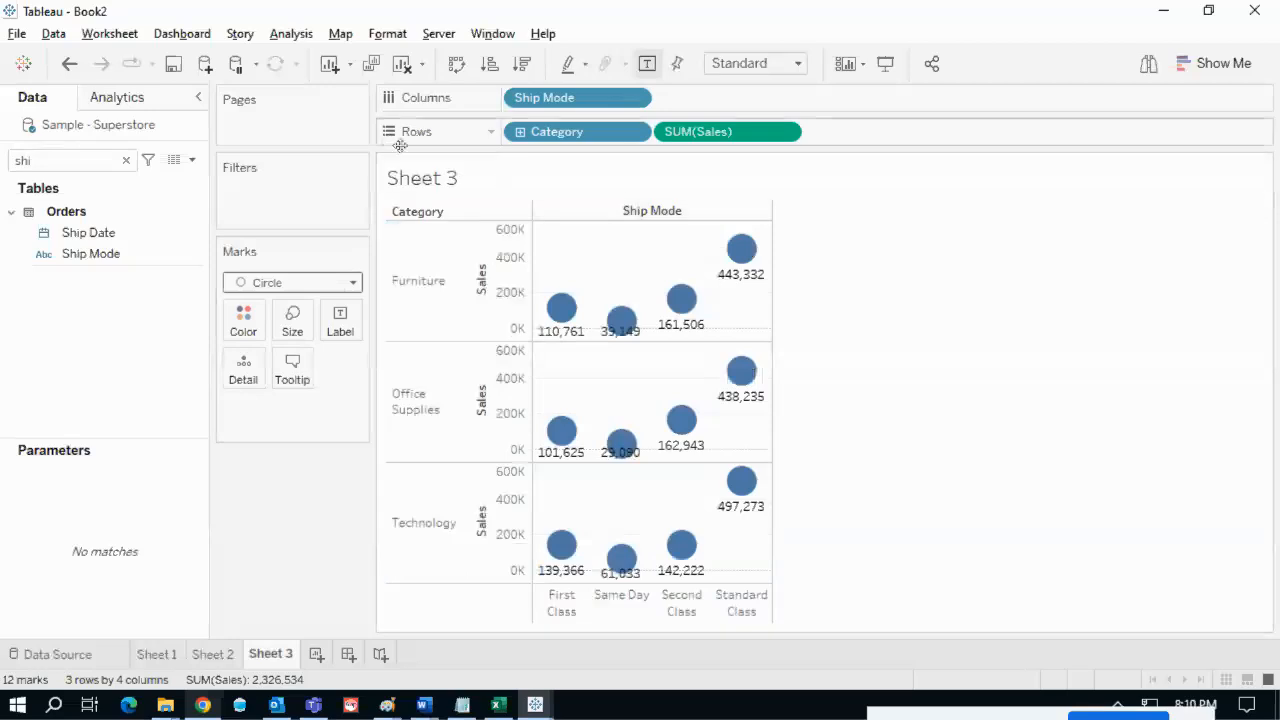
pyautogui.moveTo(729, 137); pyautogui.dragTo(345, 320)
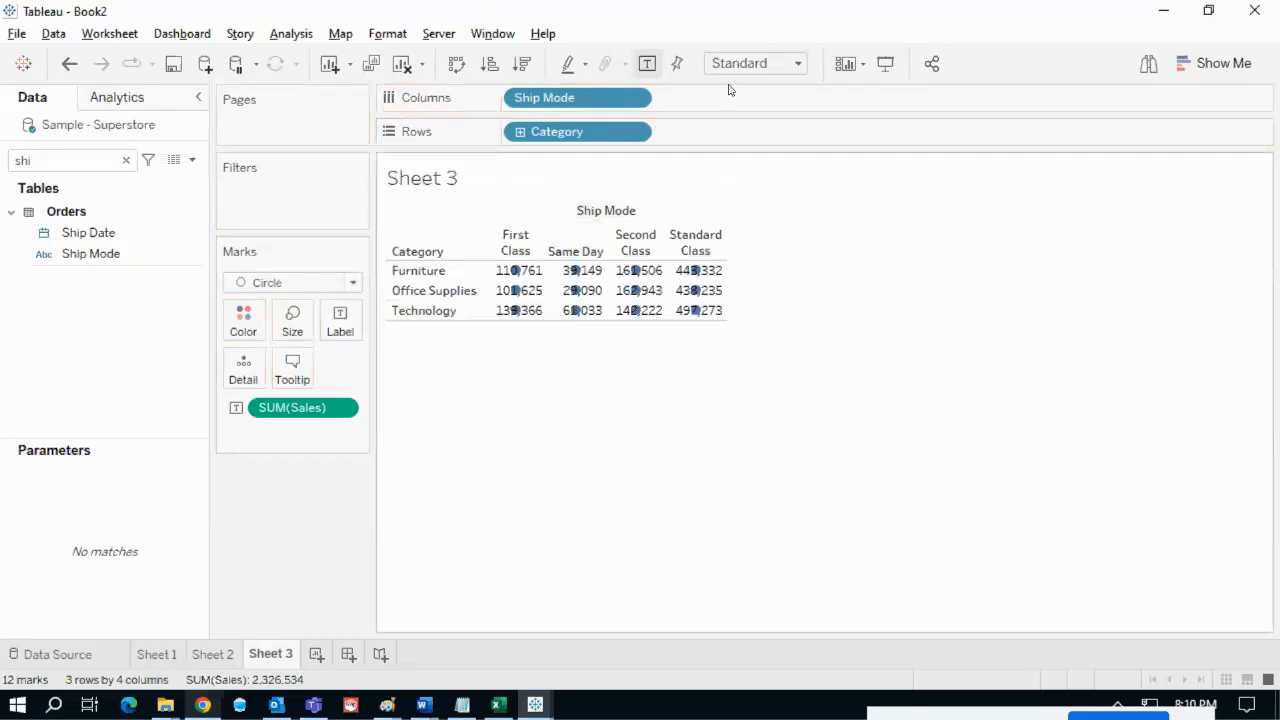
pyautogui.click(752, 63)
pyautogui.click(741, 134)
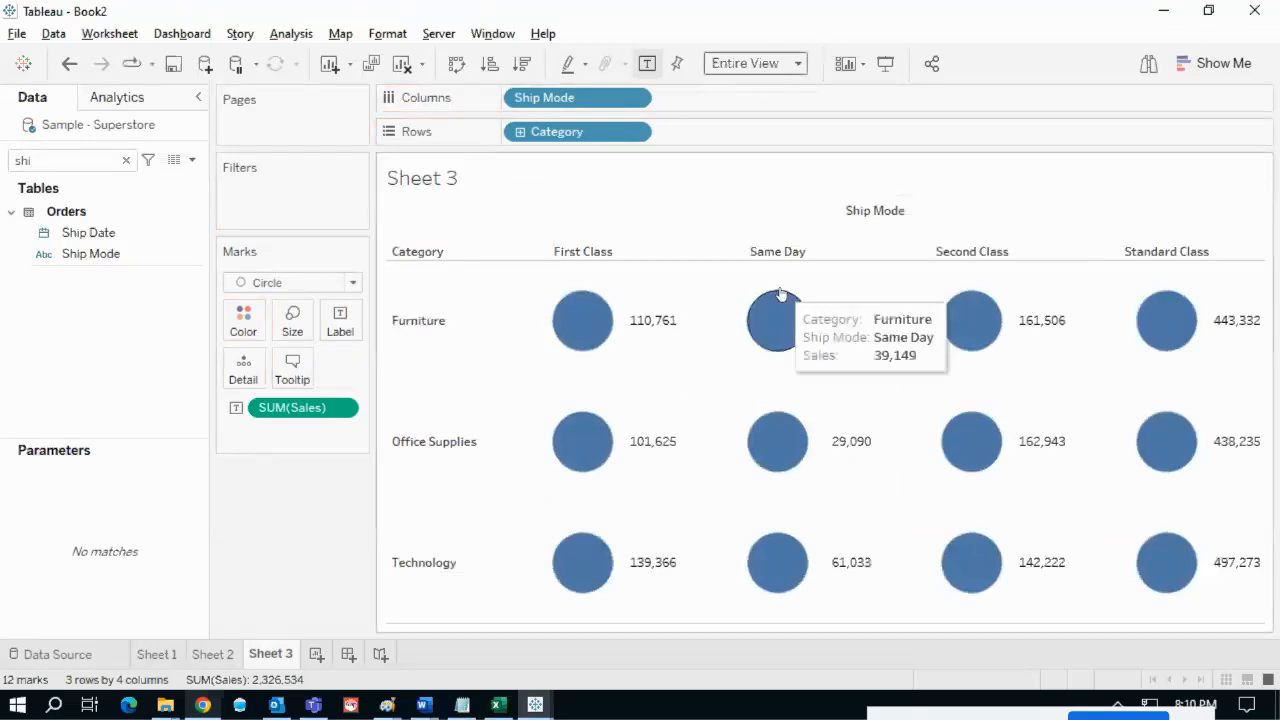
# - Mark the Furniture Same Day circle and compare with the reference's Furniture ship-mode percentages
pyautogui.click(780, 291)
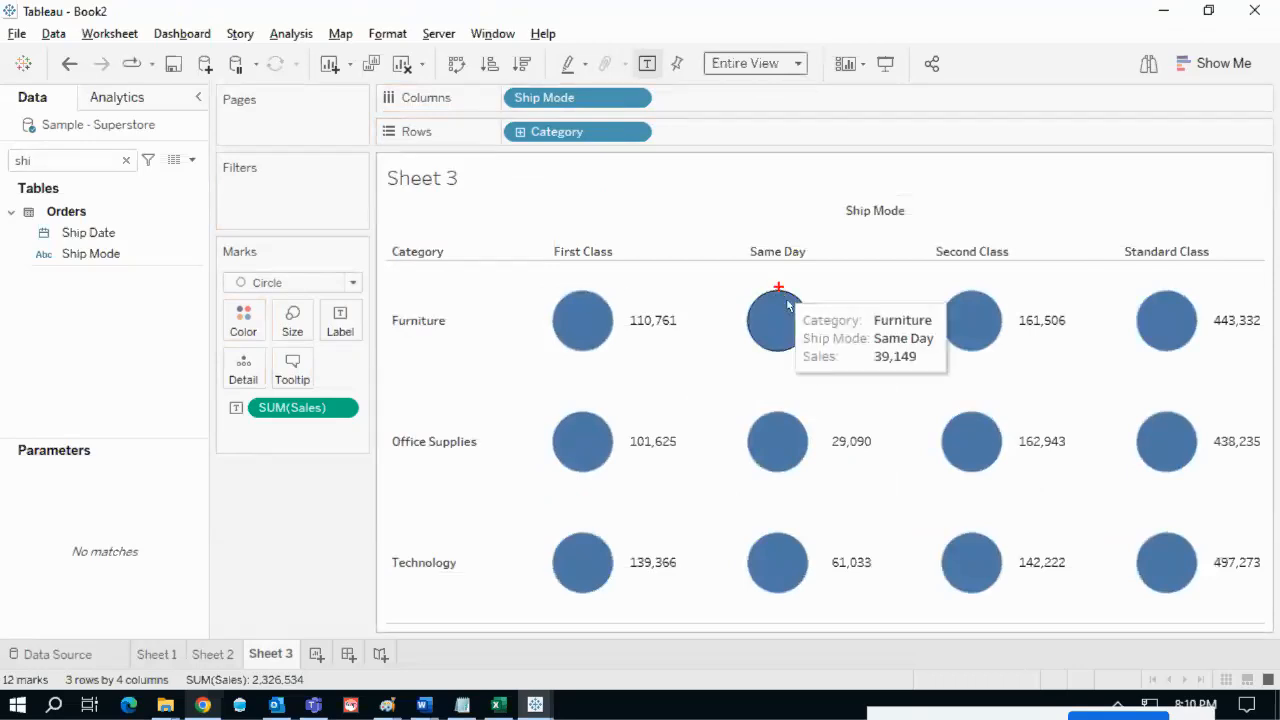
pyautogui.press('Escape')
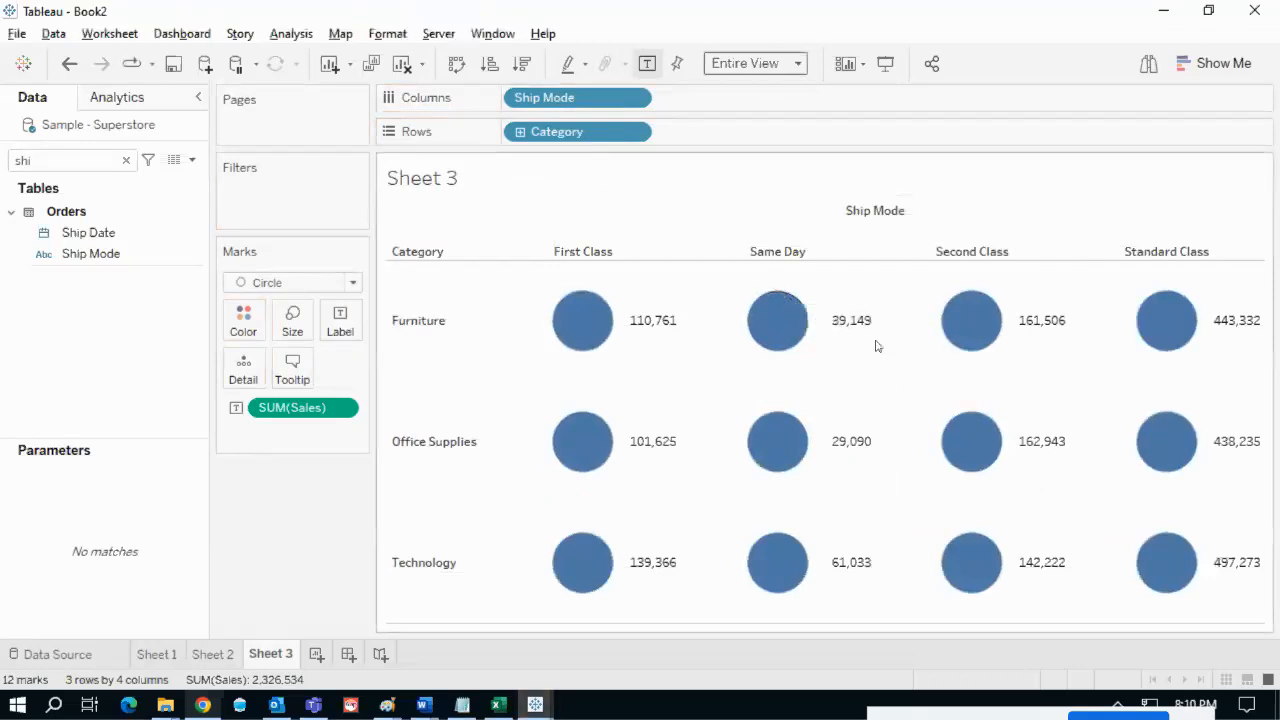
pyautogui.hotkey('alt', 'Tab')
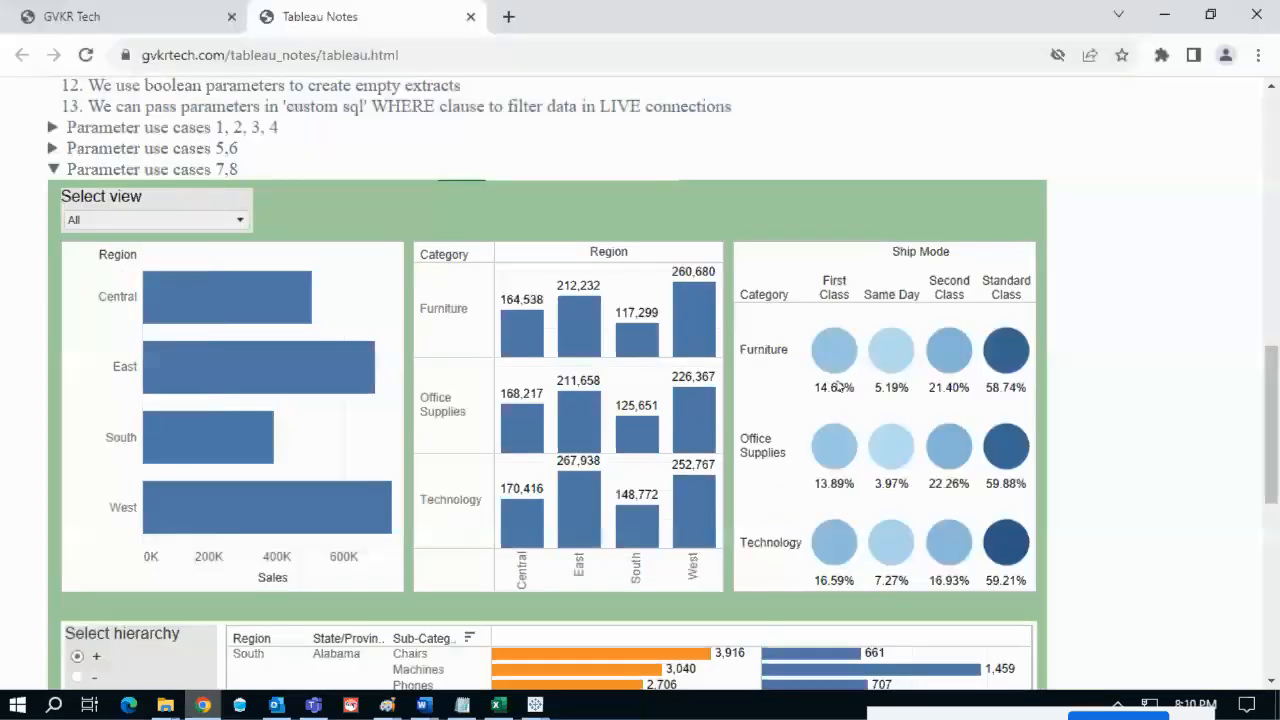
pyautogui.moveTo(836, 382)
pyautogui.mouseDown()
pyautogui.moveTo(805, 402)
pyautogui.moveTo(1038, 408)
pyautogui.moveTo(885, 366)
pyautogui.moveTo(820, 378)
pyautogui.mouseUp()
pyautogui.press('Escape')
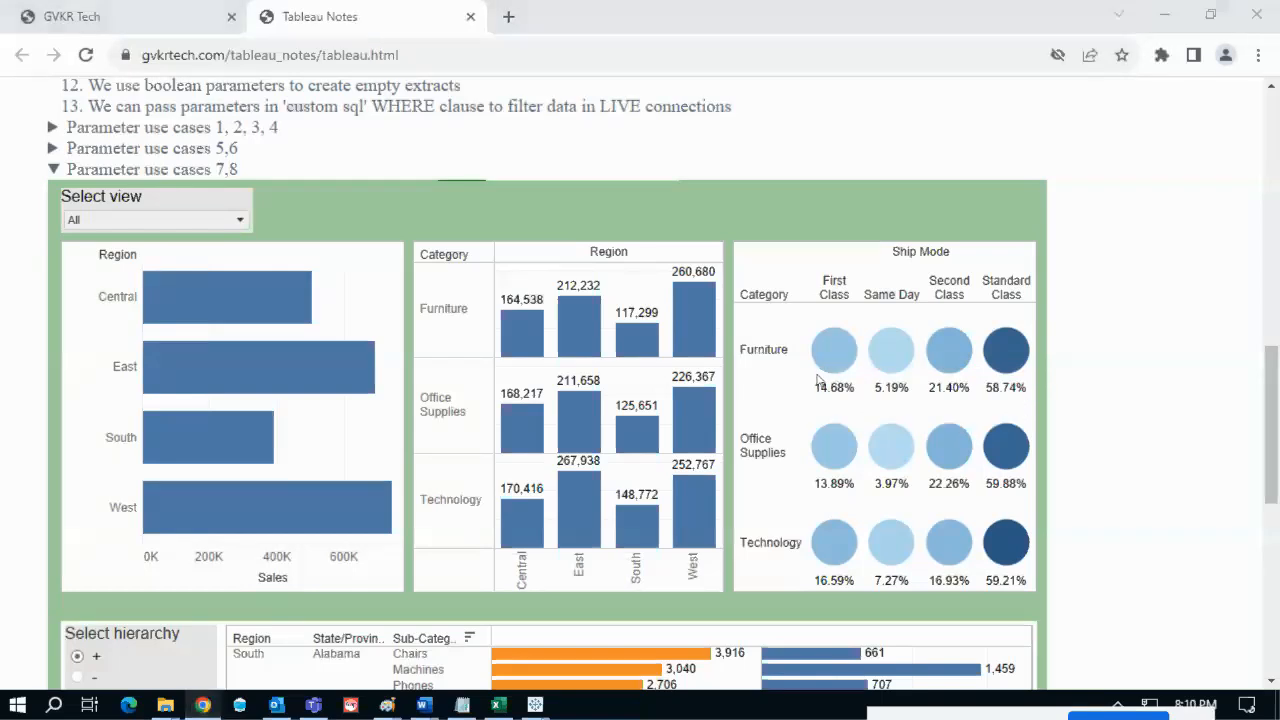
pyautogui.hotkey('alt', 'Tab')
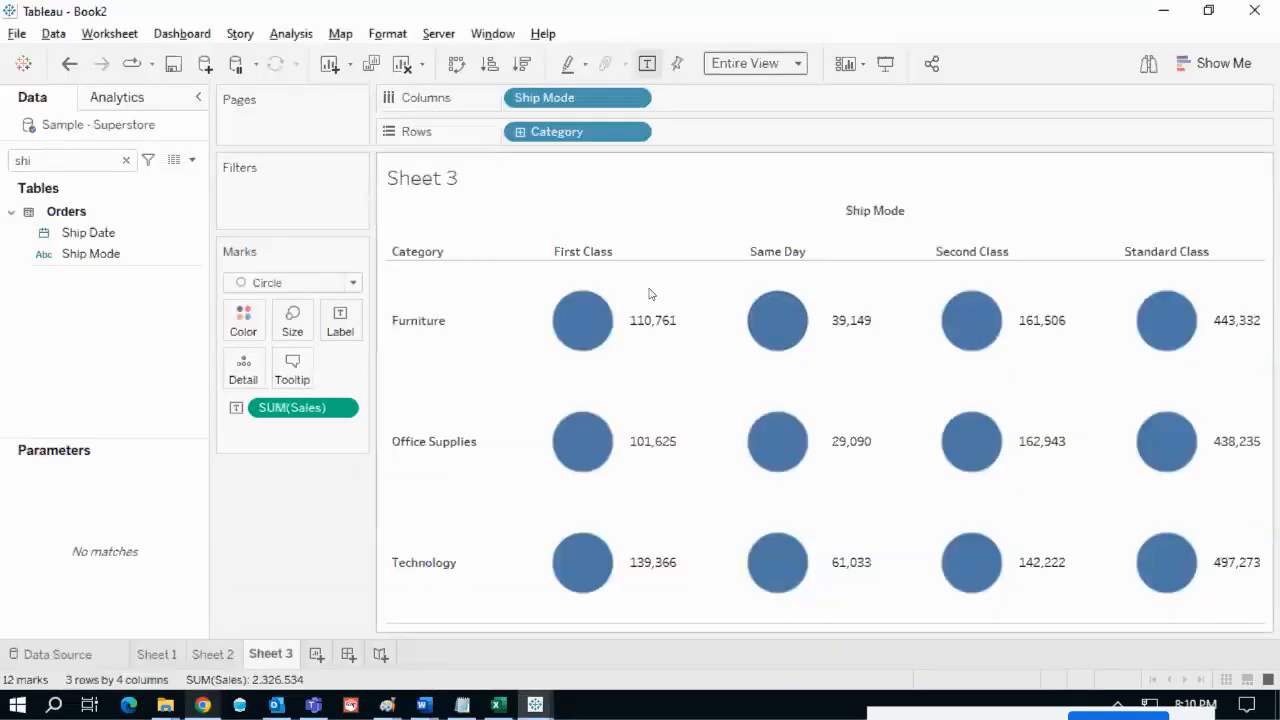
pyautogui.moveTo(585, 342)
# - Try centred alignment for the Sales labels and point out the 110,761 label
pyautogui.click(341, 318)
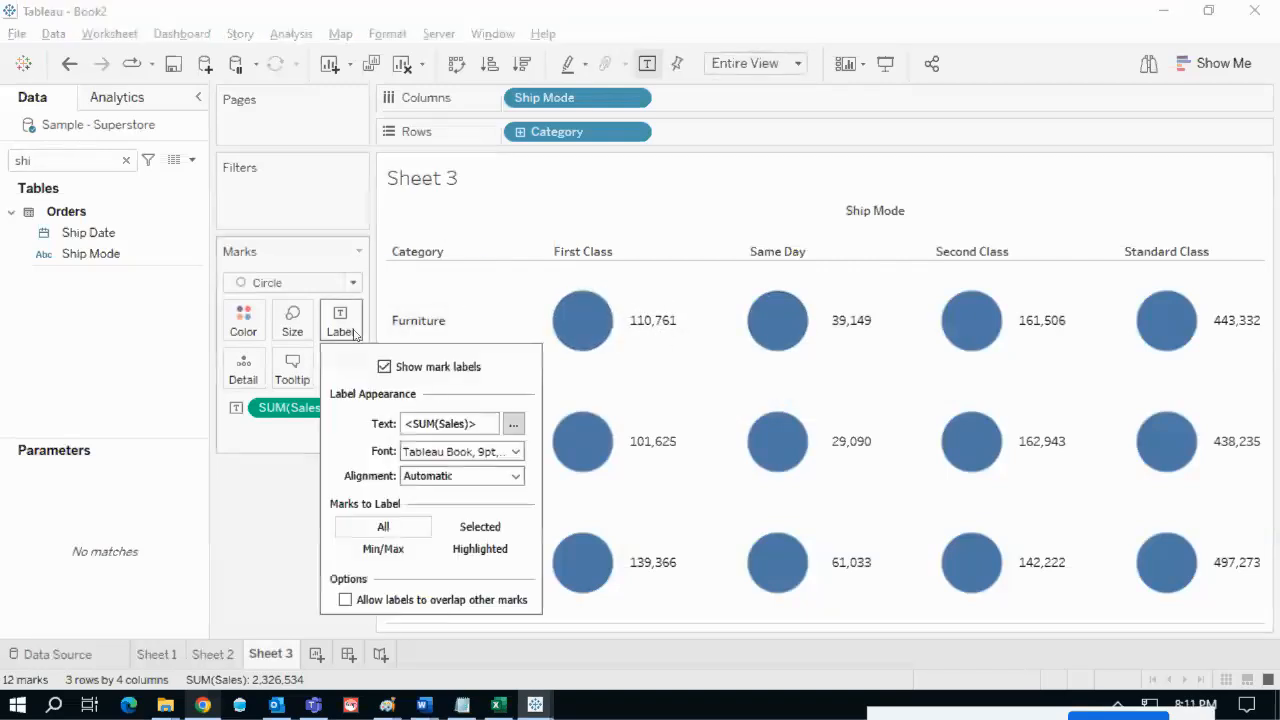
pyautogui.click(515, 477)
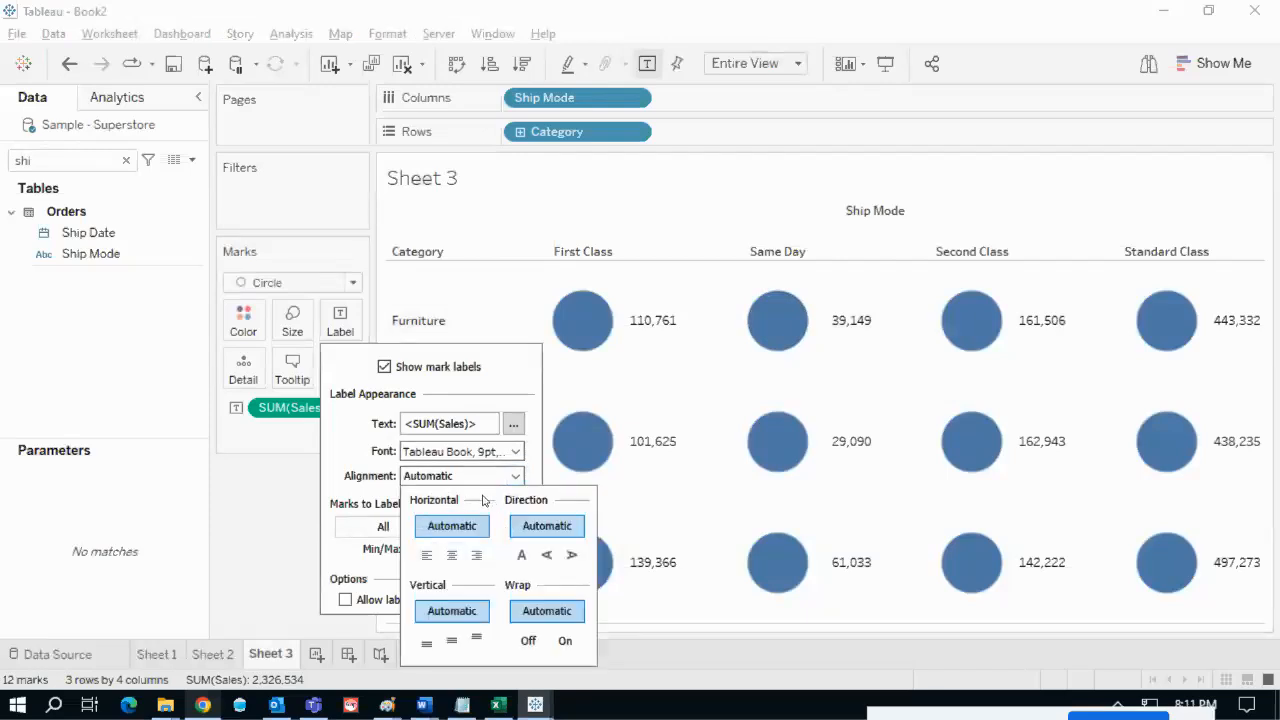
pyautogui.click(450, 558)
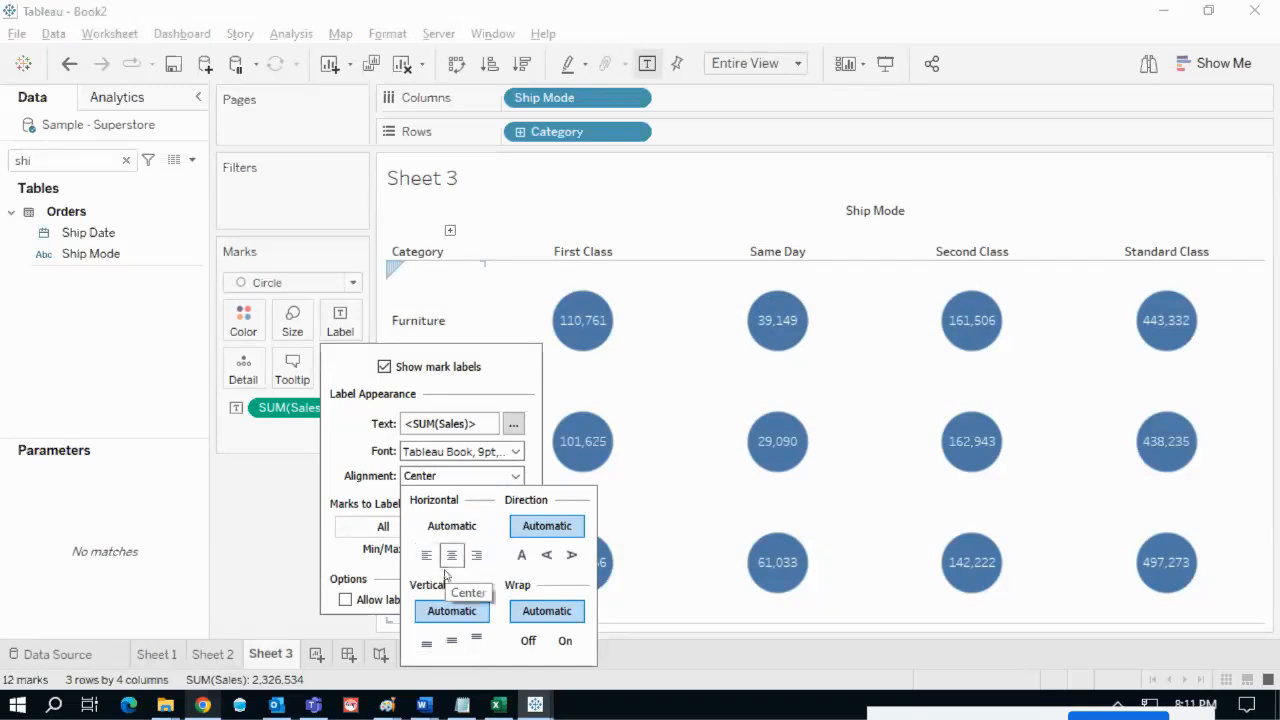
pyautogui.moveTo(568, 300)
pyautogui.mouseDown()
pyautogui.moveTo(627, 340)
pyautogui.moveTo(575, 303)
pyautogui.moveTo(592, 401)
pyautogui.moveTo(598, 383)
pyautogui.mouseUp()
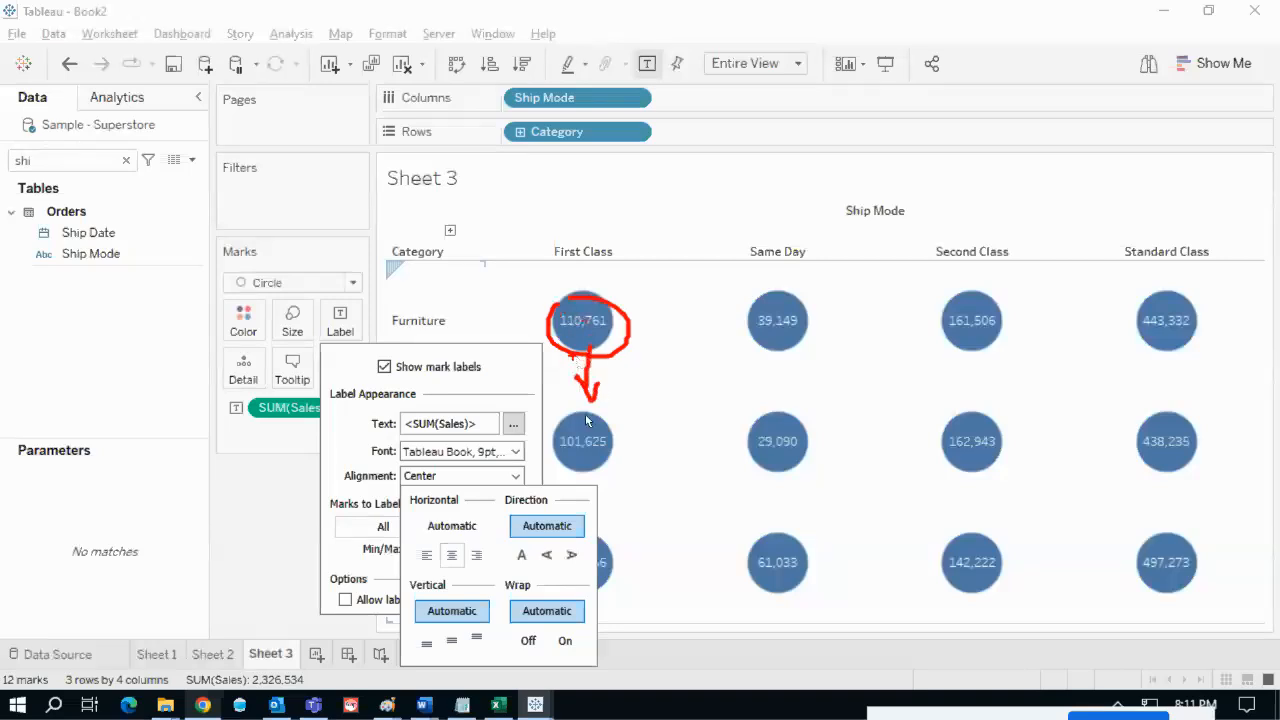
pyautogui.press('Escape')
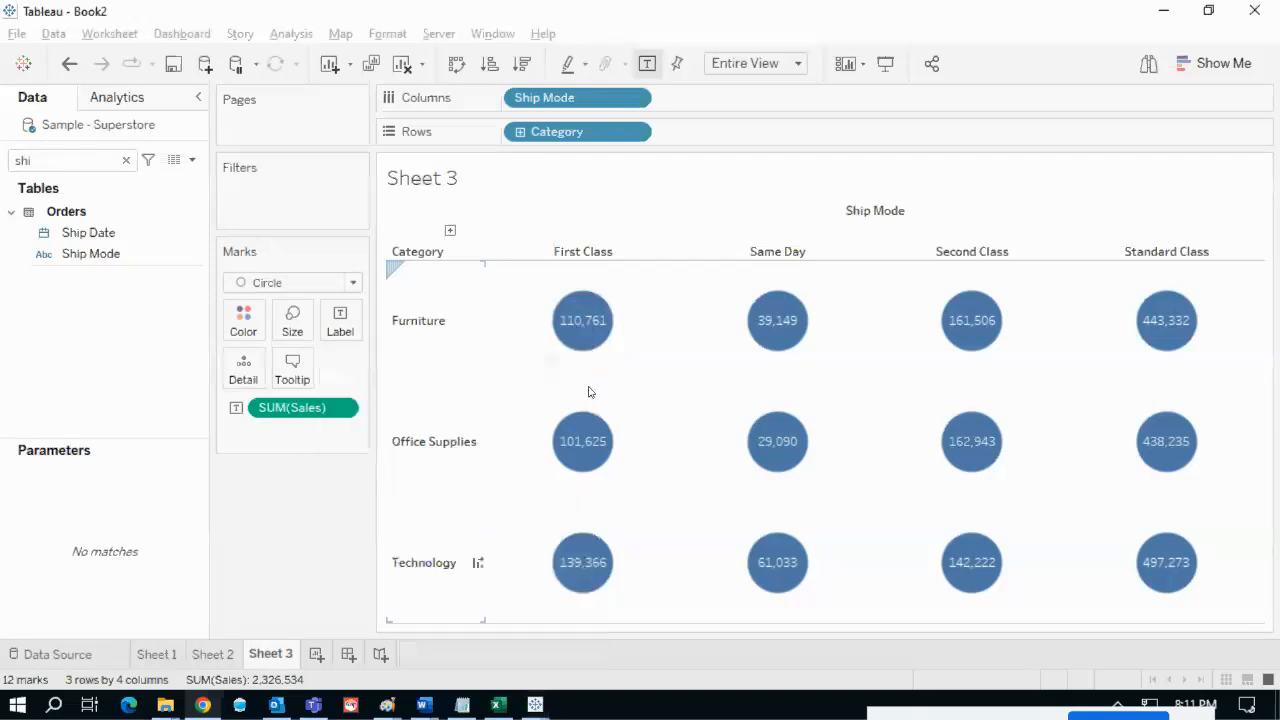
# - Align the Sales labels Bottom Center so they sit beneath each circle
pyautogui.click(341, 321)
pyautogui.click(490, 476)
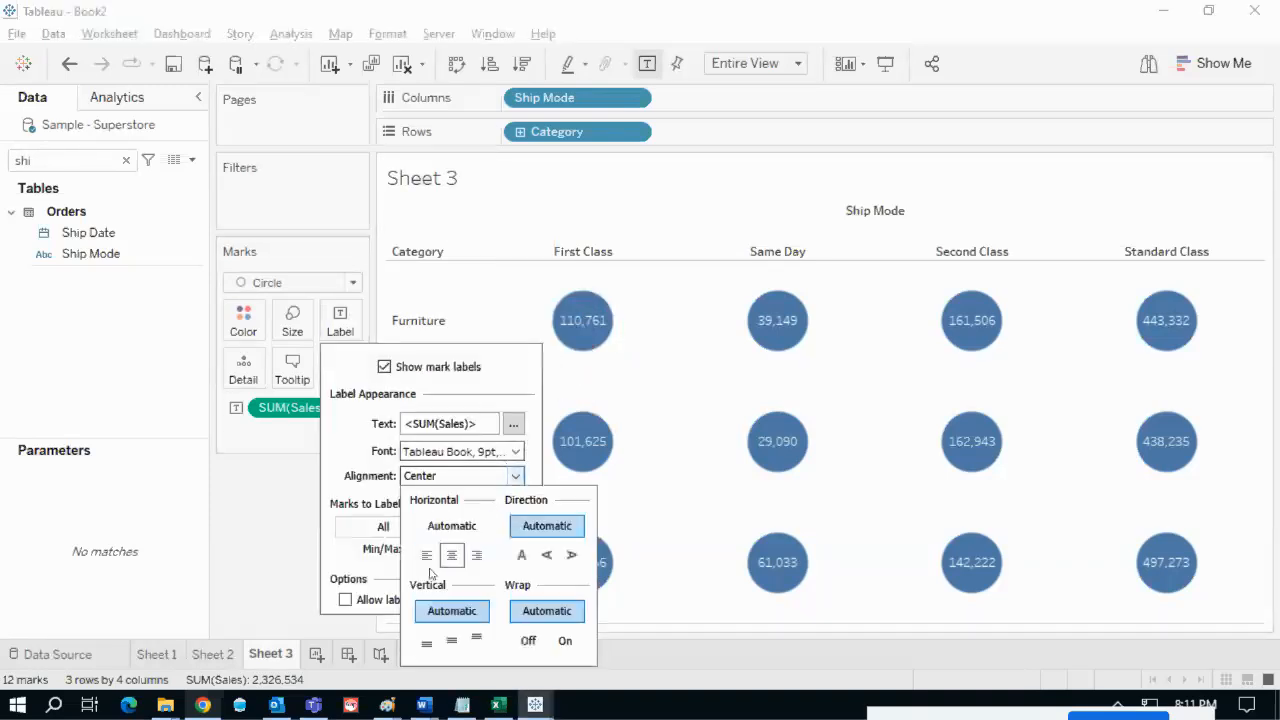
pyautogui.click(426, 646)
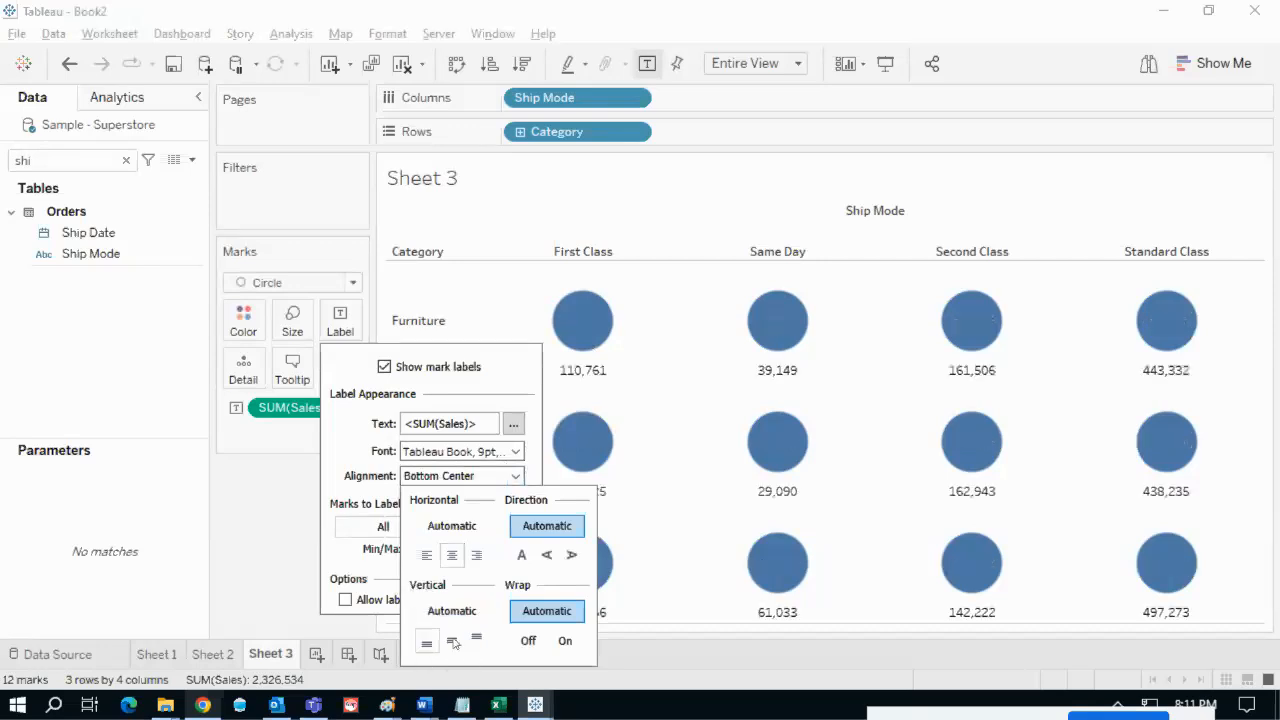
pyautogui.click(638, 286)
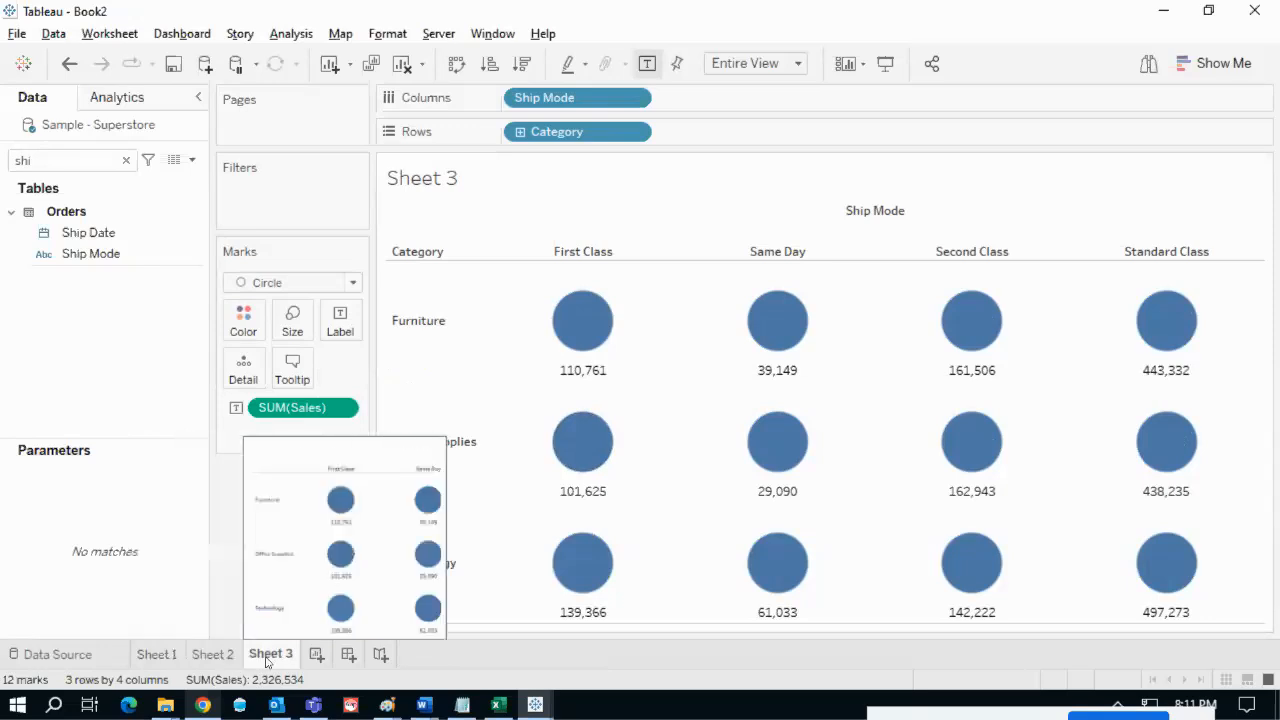
# - Build a new dashboard with its title shown, holding Sheet 1 and Sheet 2 in a horizontal container
pyautogui.click(348, 654)
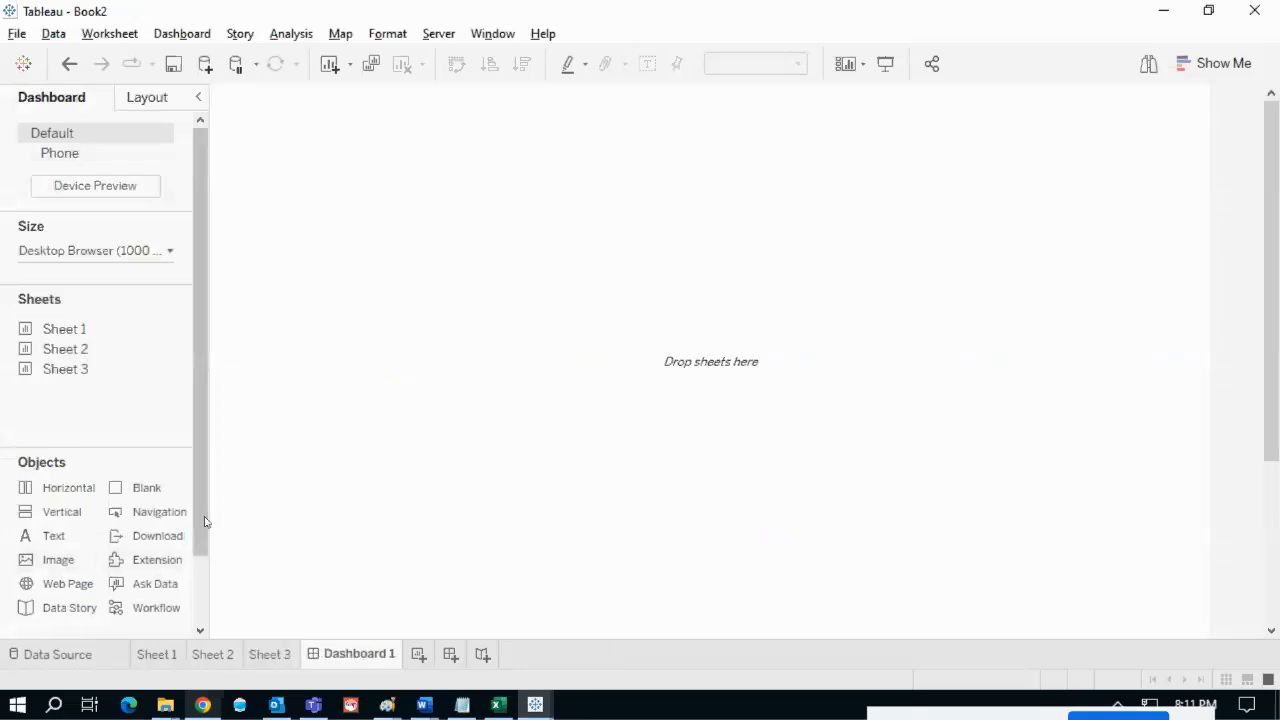
pyautogui.moveTo(203, 522); pyautogui.dragTo(198, 614)
pyautogui.click(26, 610)
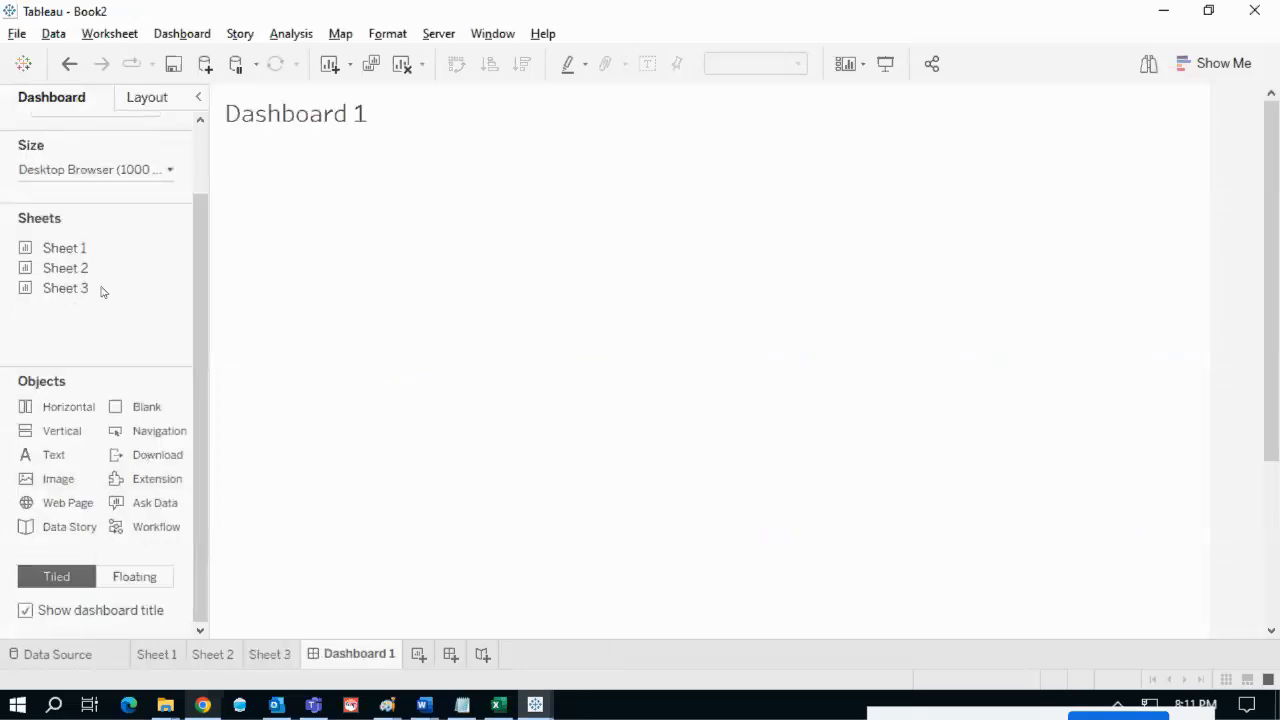
pyautogui.moveTo(56, 407); pyautogui.dragTo(531, 156)
pyautogui.moveTo(102, 248); pyautogui.dragTo(321, 259)
pyautogui.moveTo(100, 267); pyautogui.dragTo(1080, 289)
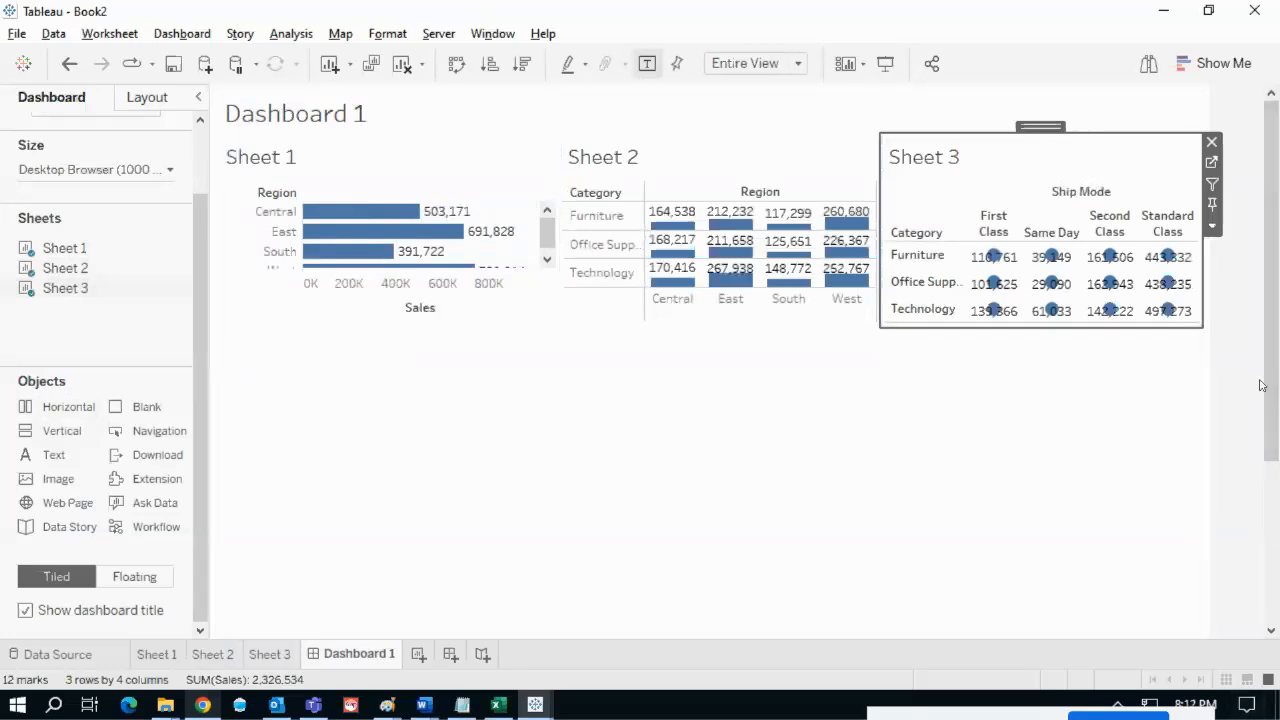
# - Raise the speaker volume to 100
pyautogui.moveTo(982, 713); pyautogui.dragTo(788, 717)
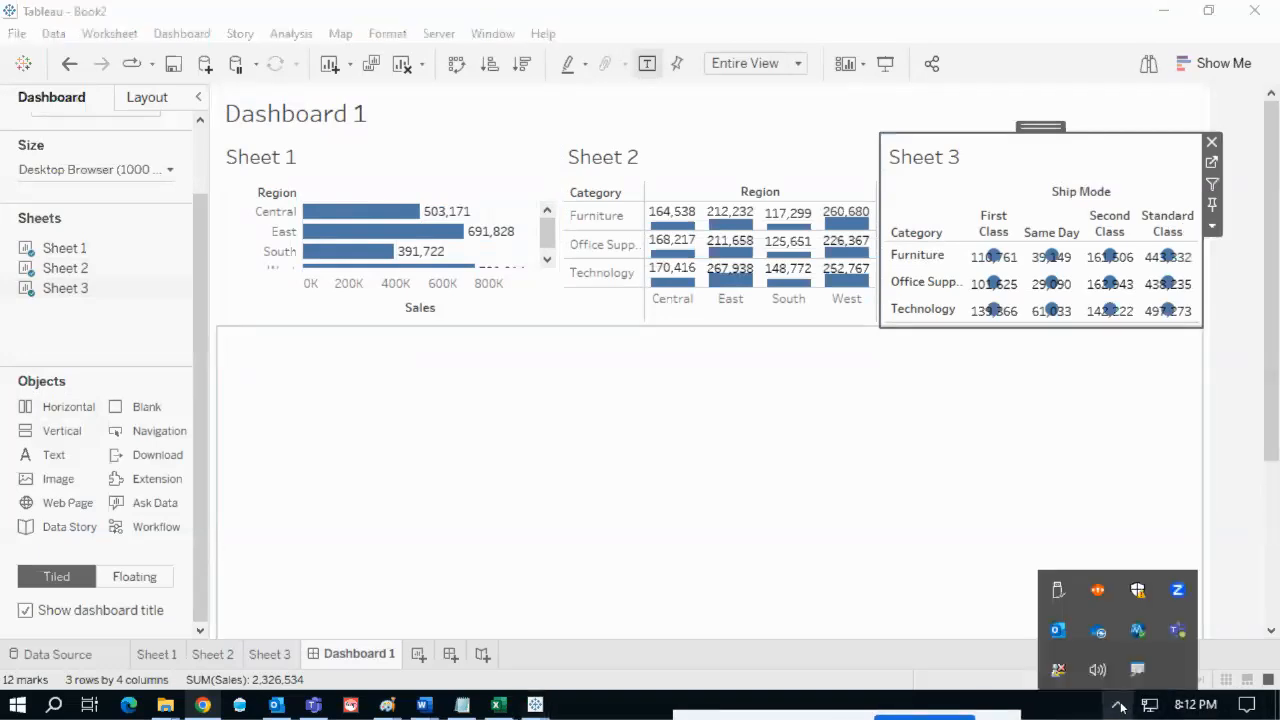
pyautogui.click(1097, 670)
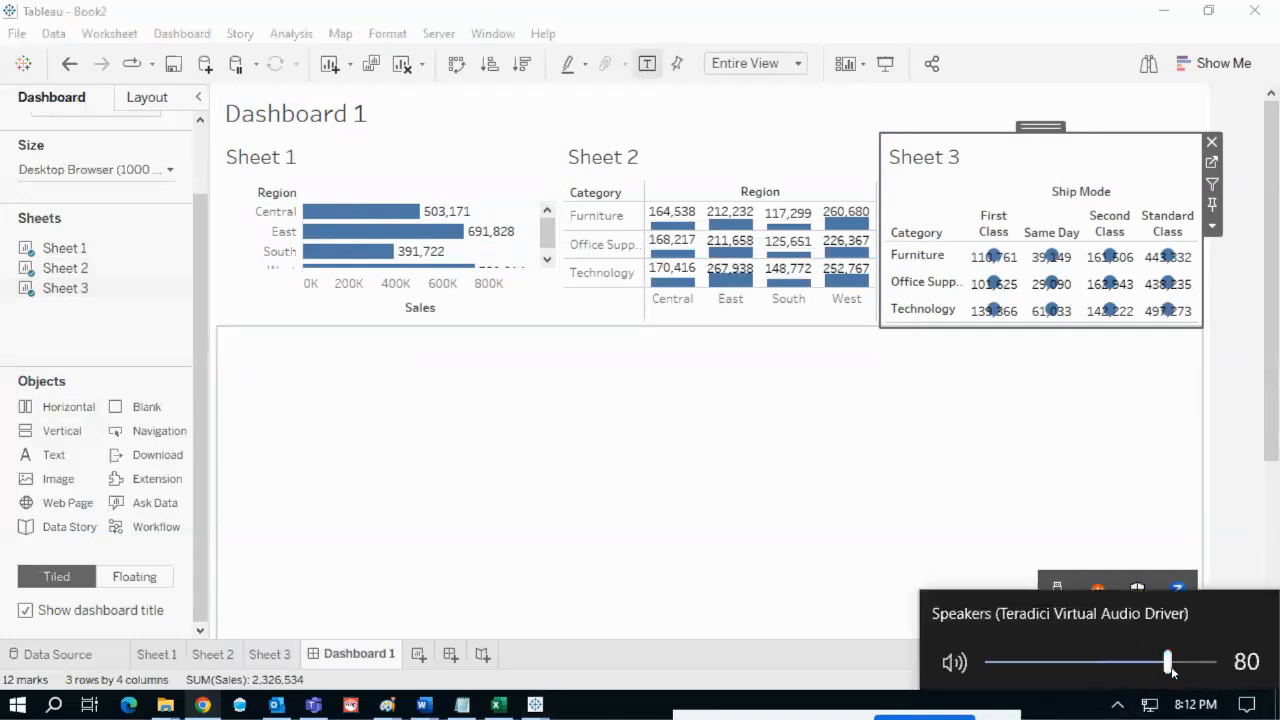
pyautogui.moveTo(1173, 672); pyautogui.dragTo(1233, 668)
pyautogui.click(1090, 546)
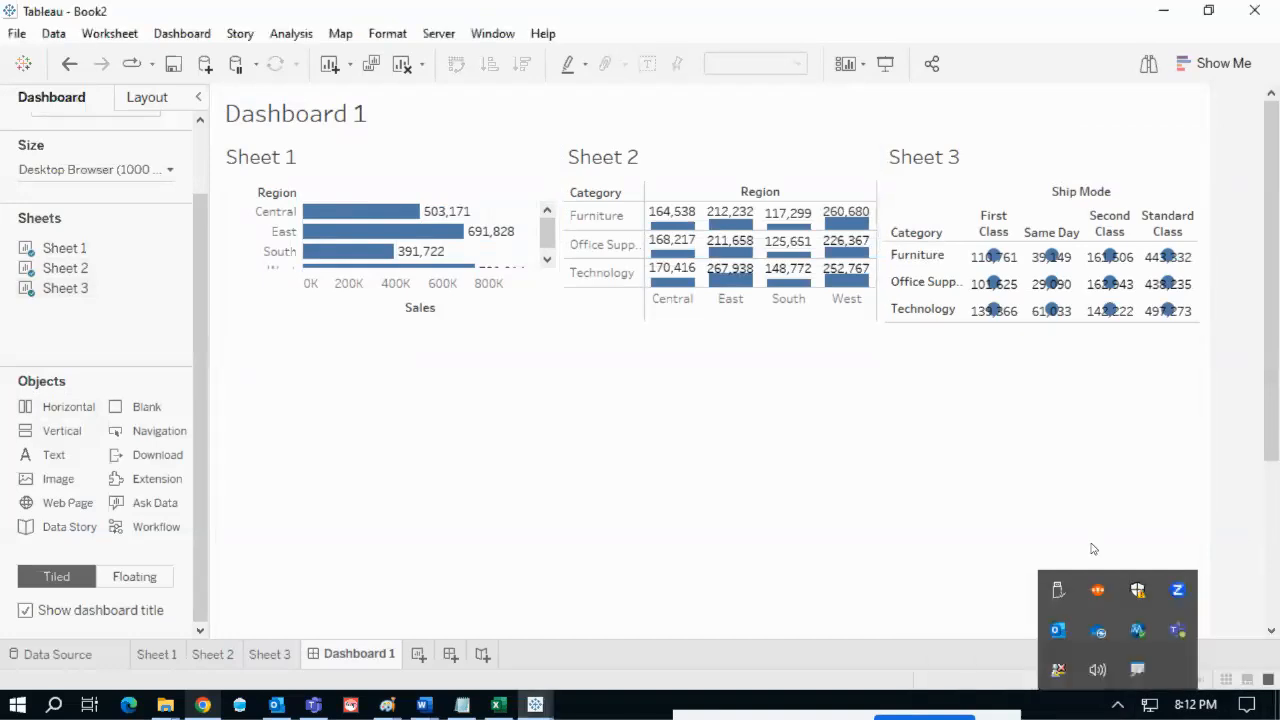
# - Give the container holding the three sheets a fixed height of 500 pixels
pyautogui.click(988, 537)
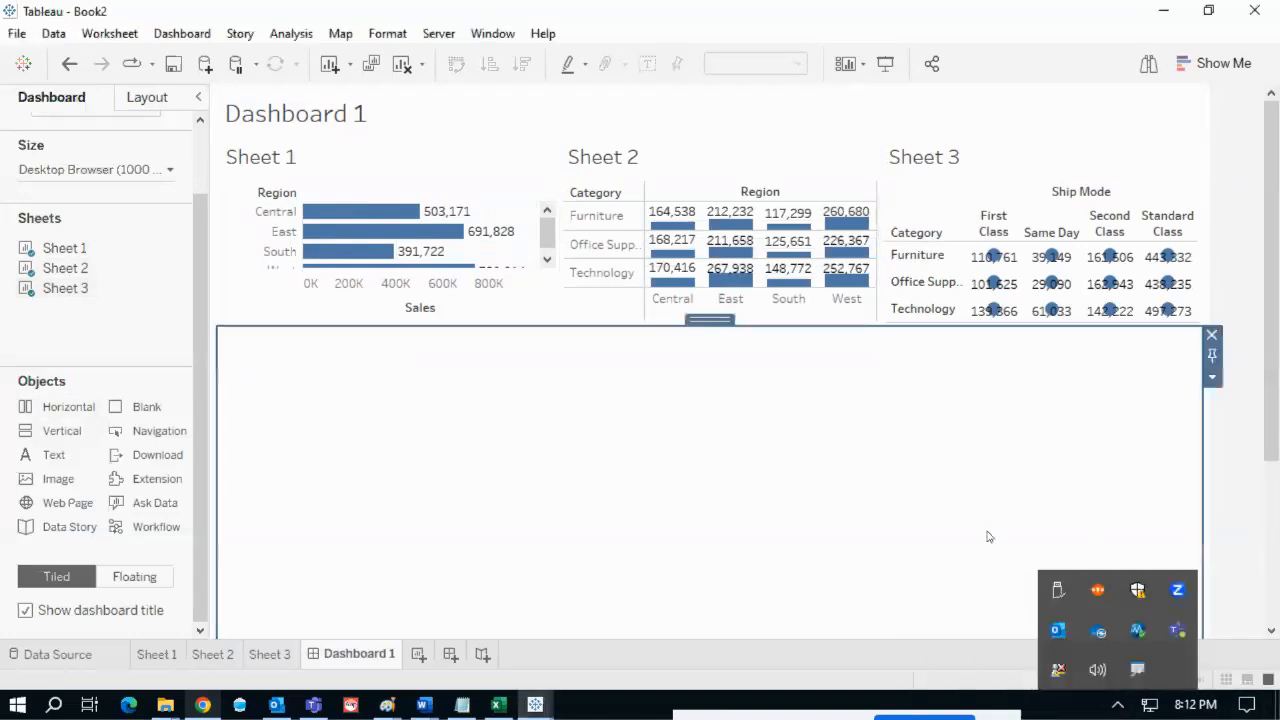
pyautogui.click(1137, 183)
pyautogui.click(1212, 226)
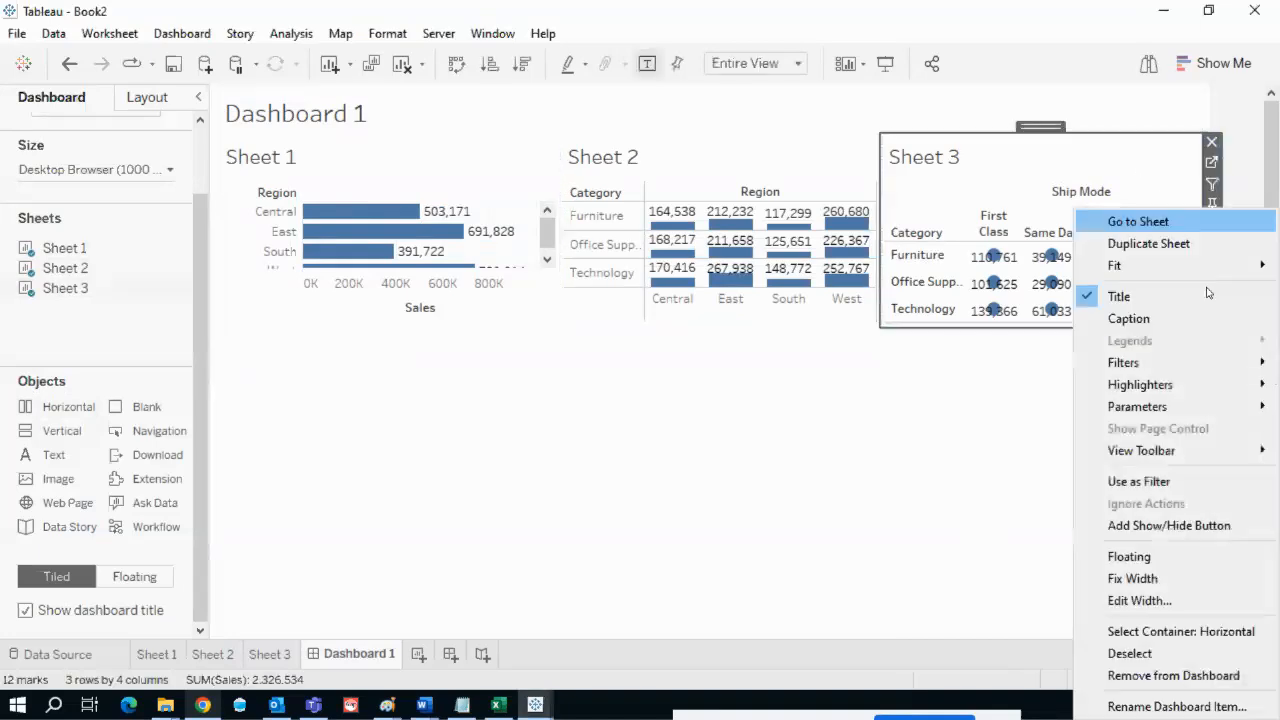
pyautogui.click(1183, 625)
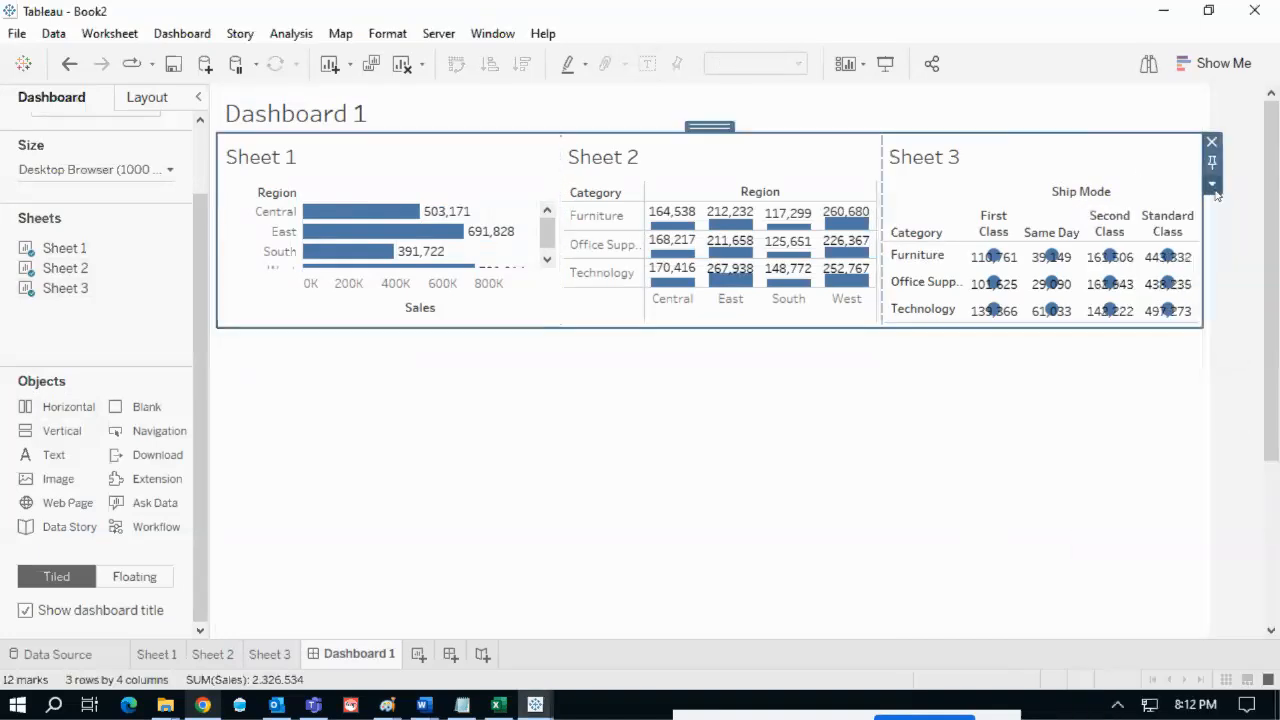
pyautogui.click(1212, 184)
pyautogui.click(1137, 329)
pyautogui.write('500')
pyautogui.press('Return')
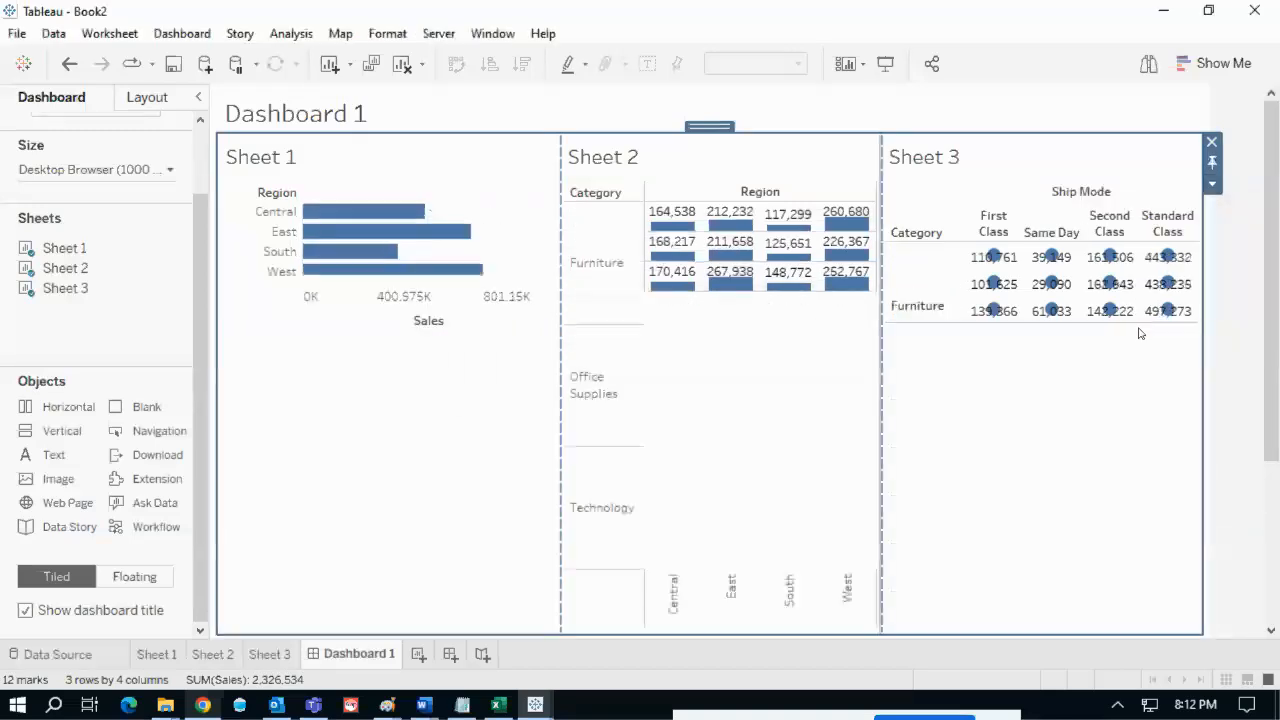
pyautogui.click(1234, 308)
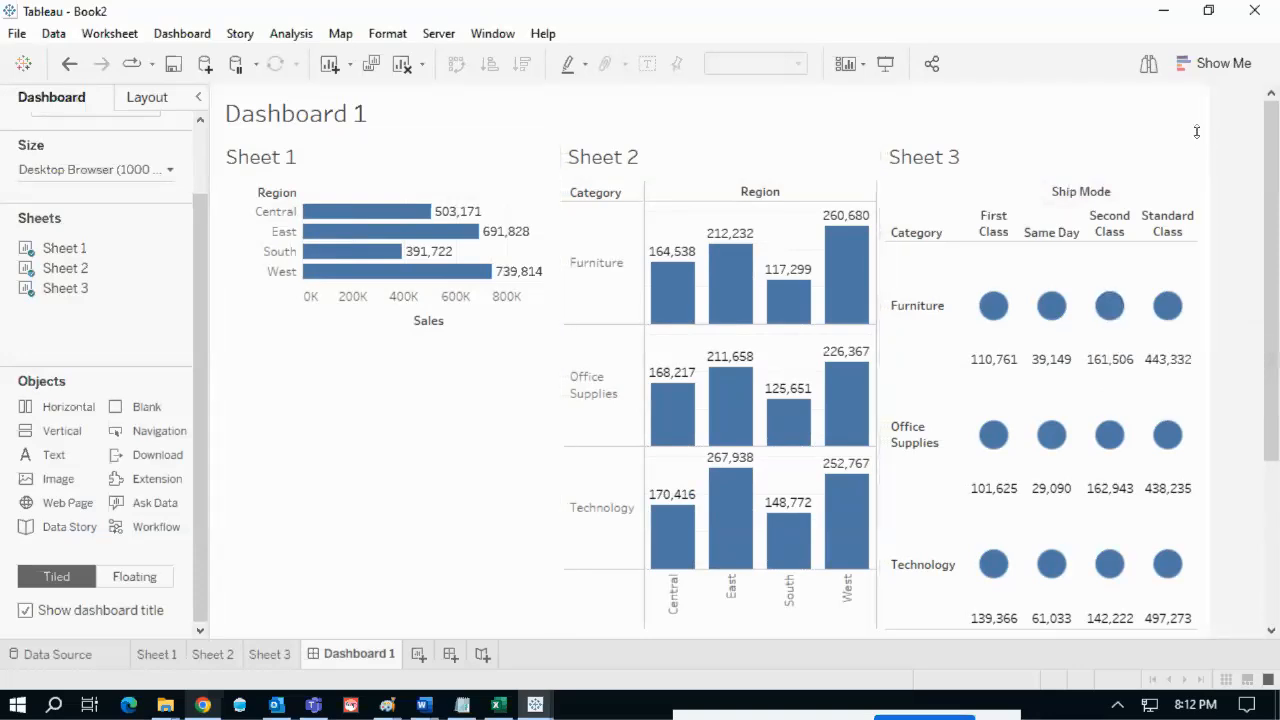
pyautogui.click(165, 655)
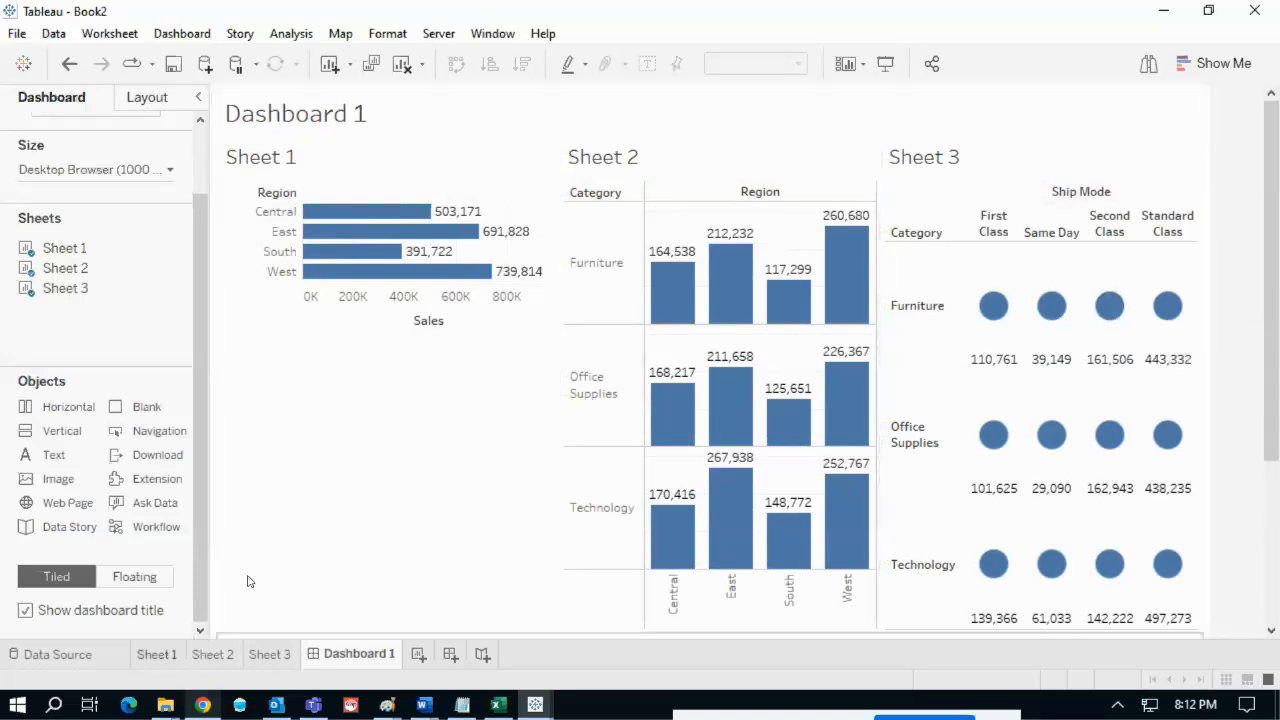
# - Start a new parameter named 'sheet selection' with String data type
pyautogui.click(127, 161)
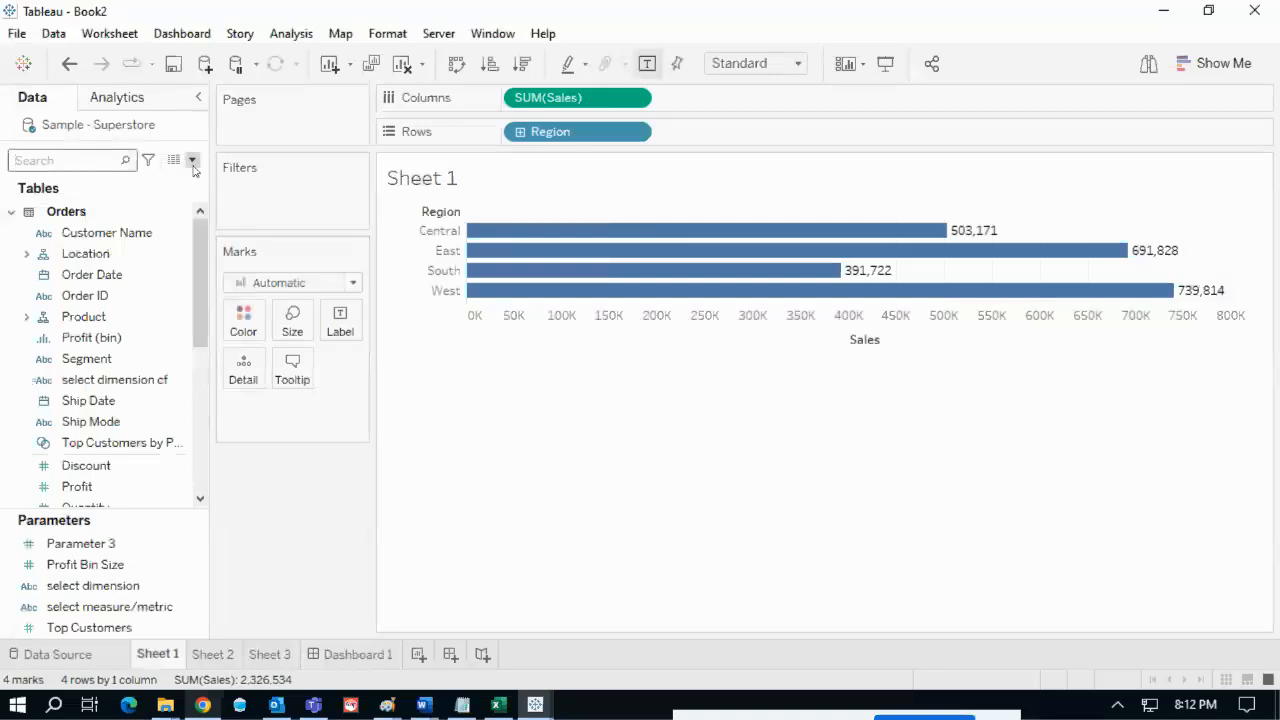
pyautogui.click(191, 160)
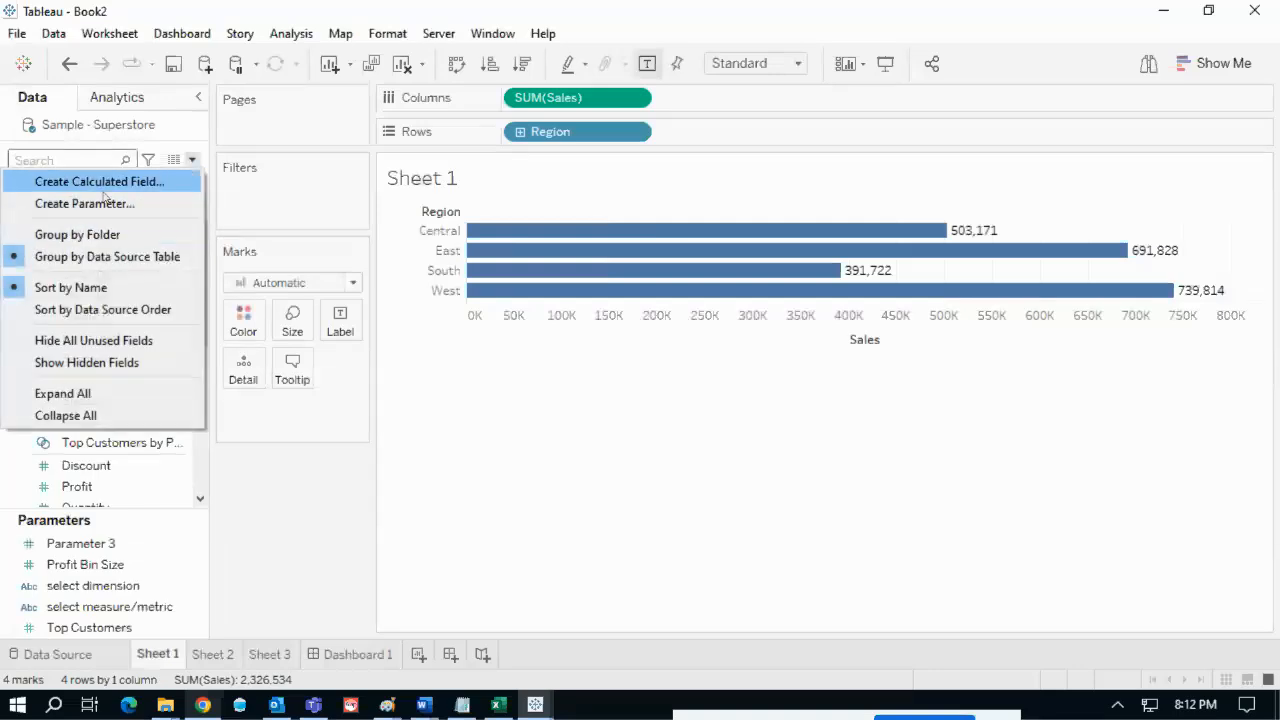
pyautogui.click(106, 204)
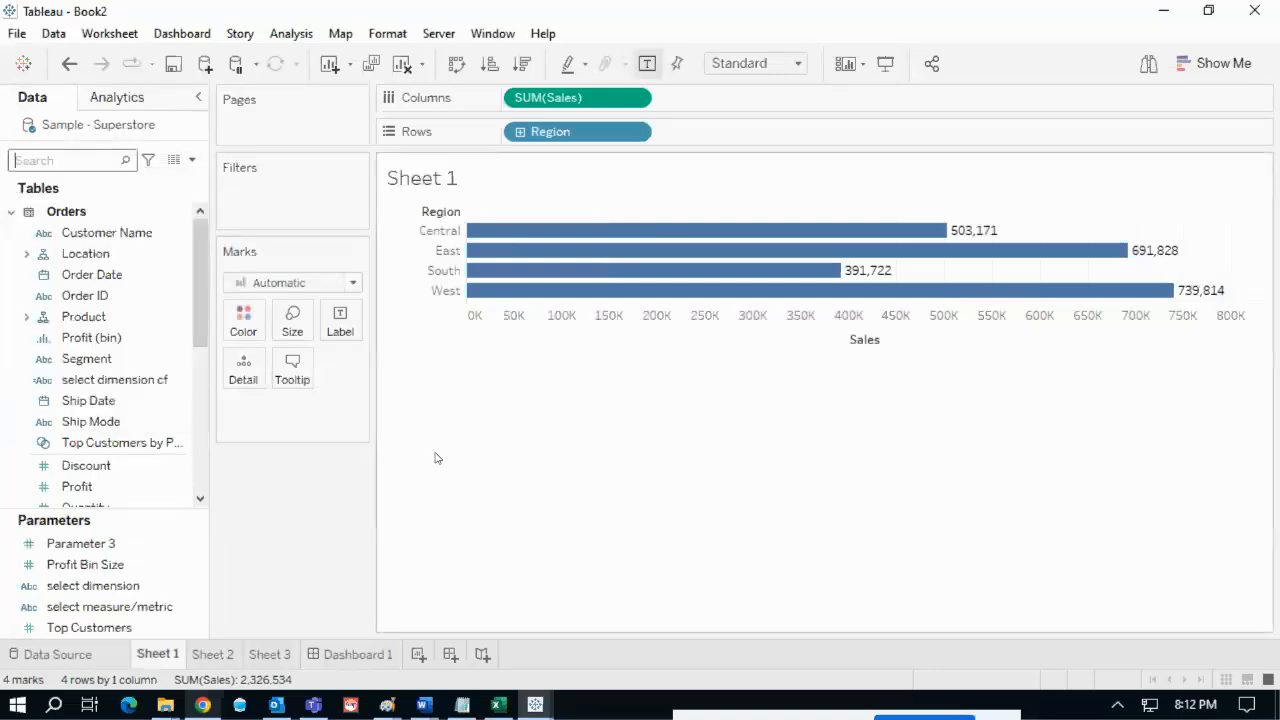
pyautogui.moveTo(452, 181); pyautogui.dragTo(368, 172)
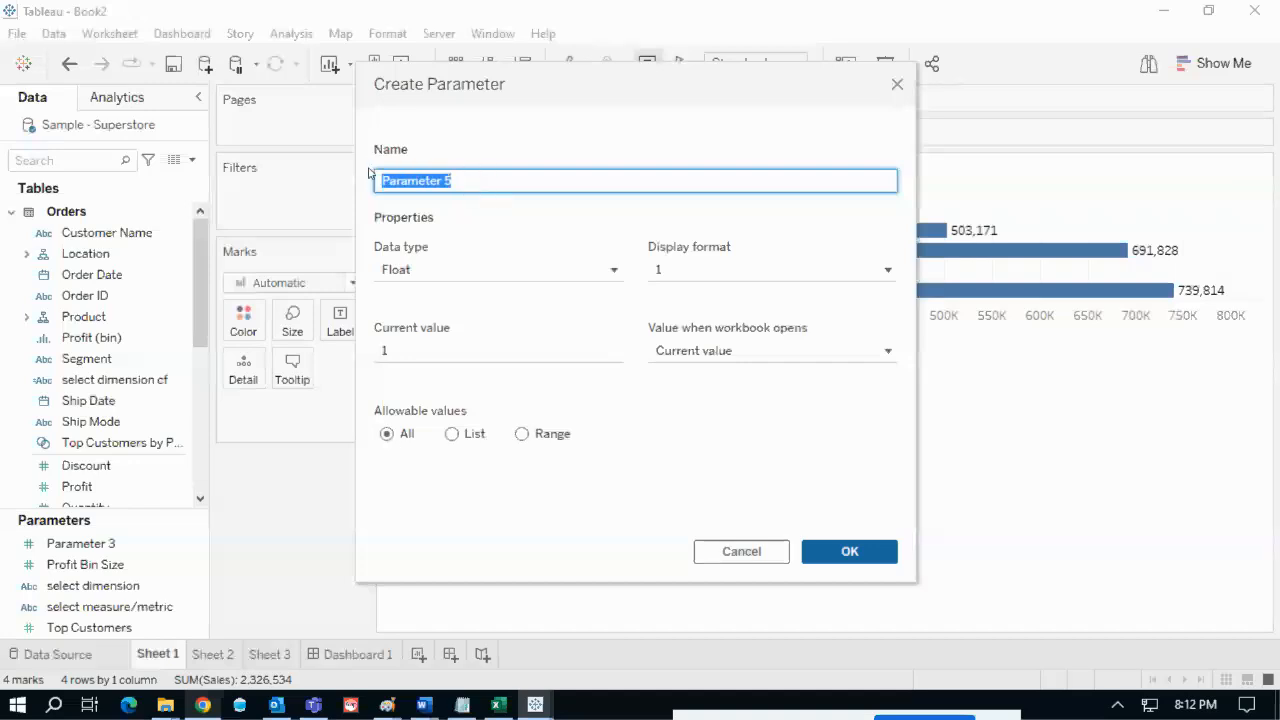
pyautogui.write('shee')
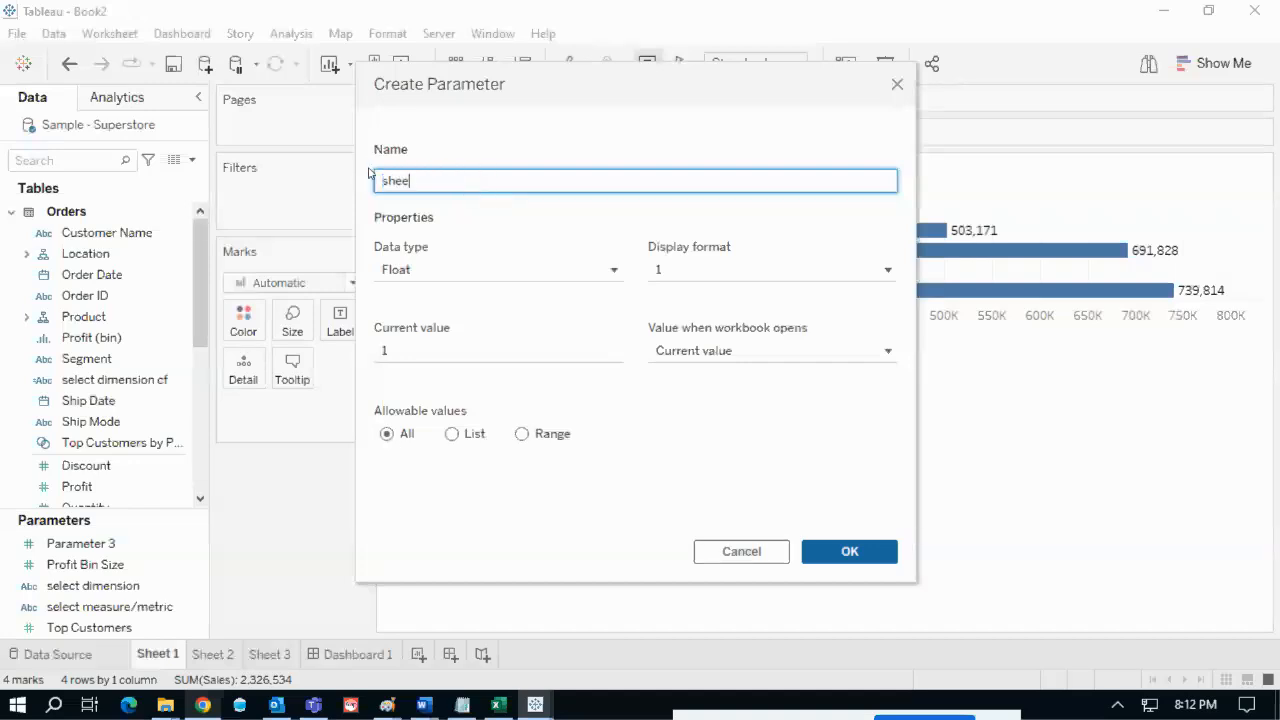
pyautogui.write('t selection')
pyautogui.moveTo(471, 182); pyautogui.dragTo(364, 177)
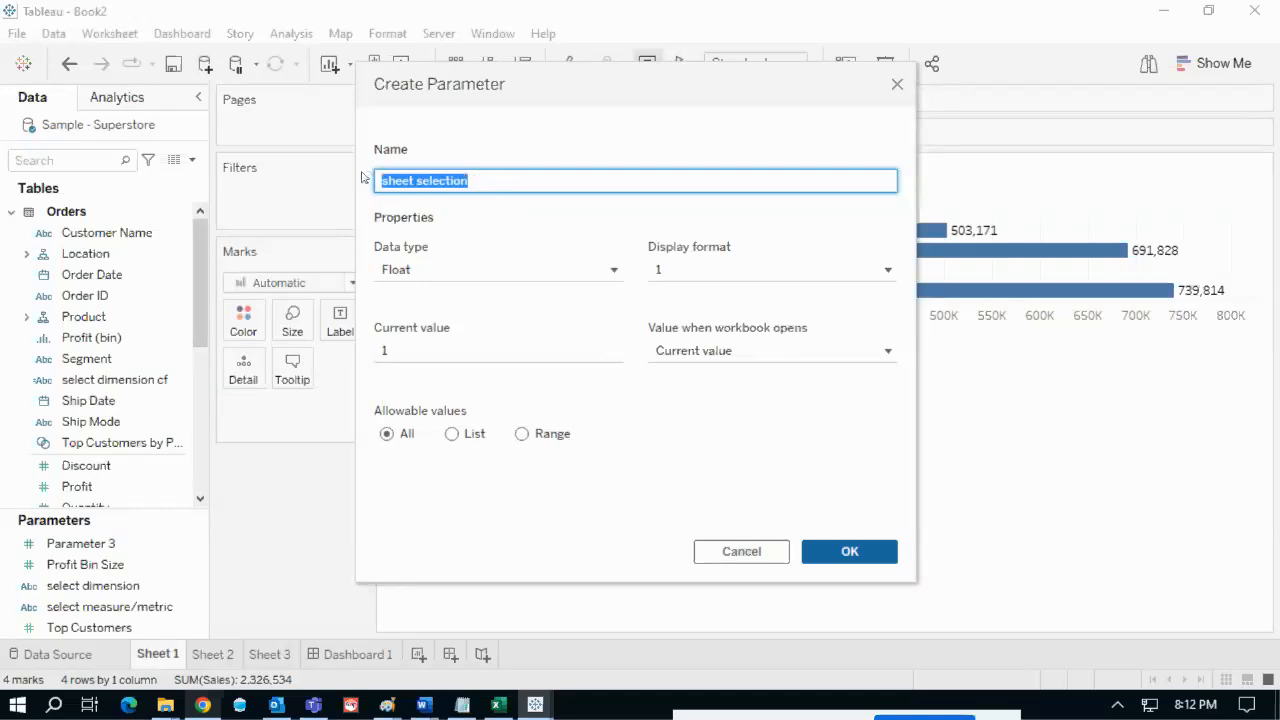
pyautogui.click(476, 188)
pyautogui.moveTo(478, 182); pyautogui.dragTo(354, 180)
pyautogui.click(572, 283)
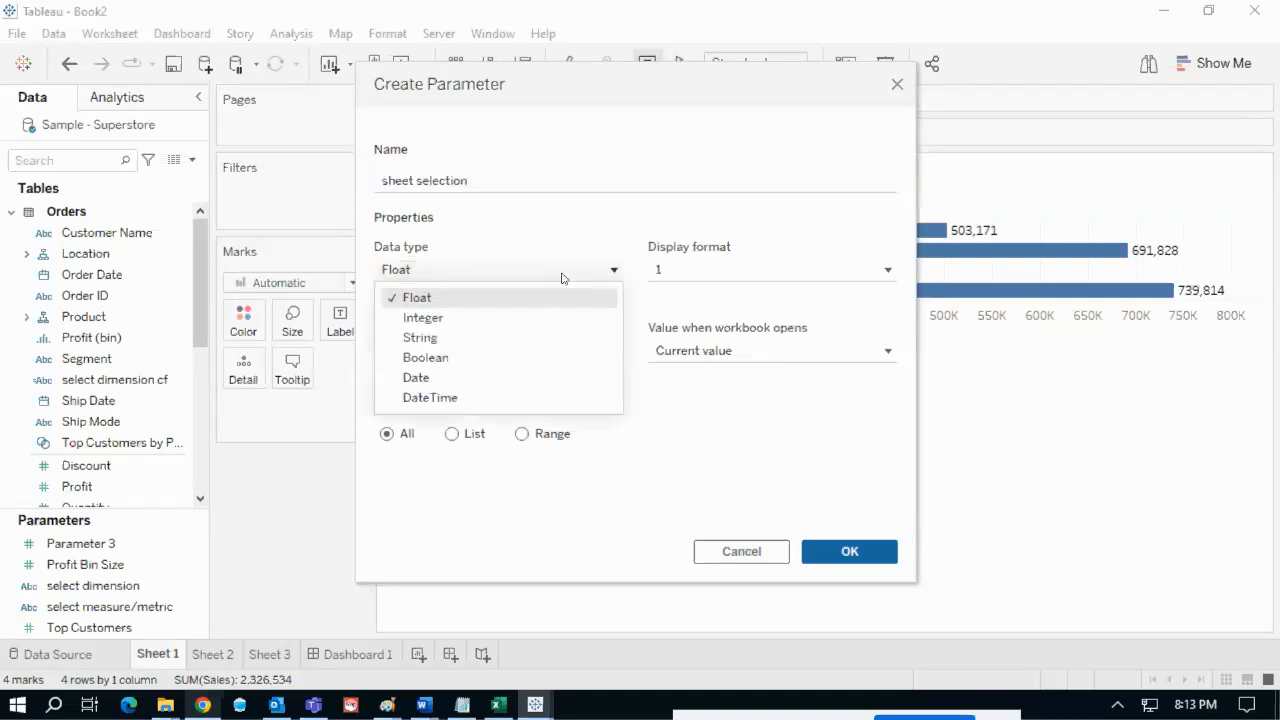
pyautogui.click(449, 340)
# - Restrict it to a list of values 1, 2, 3 and All, with All moved to the top
pyautogui.click(453, 434)
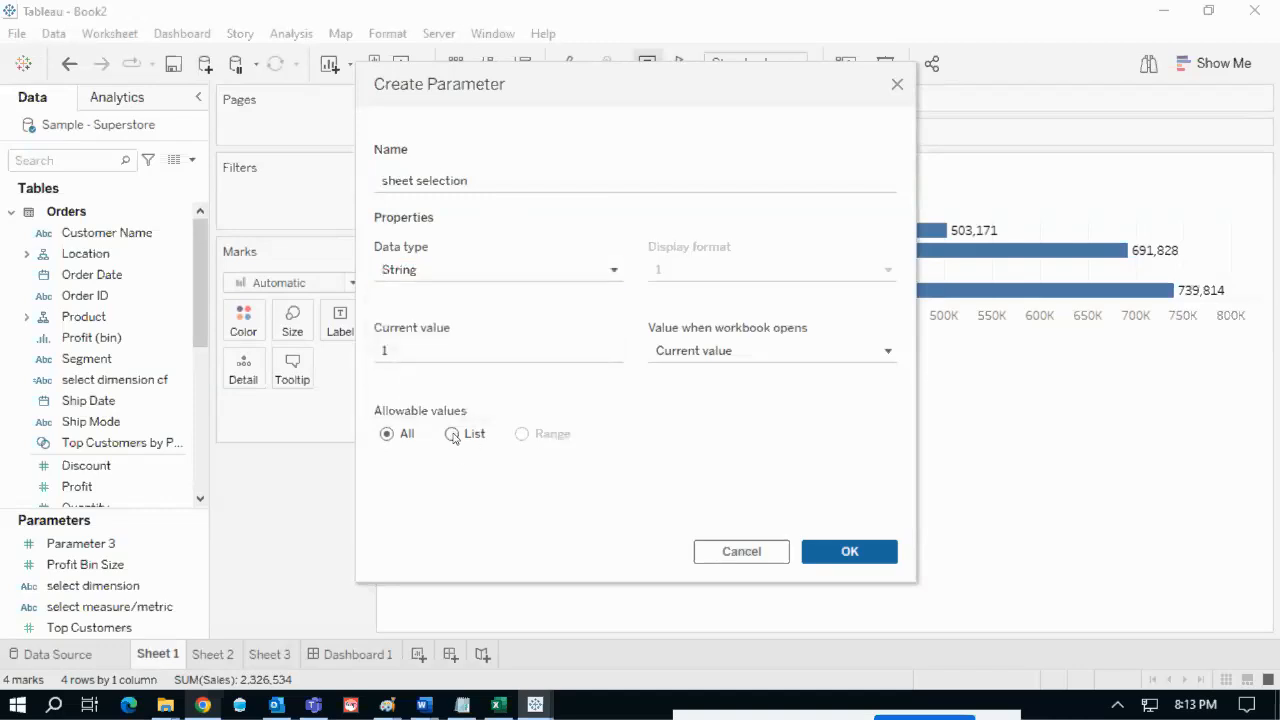
pyautogui.click(469, 500)
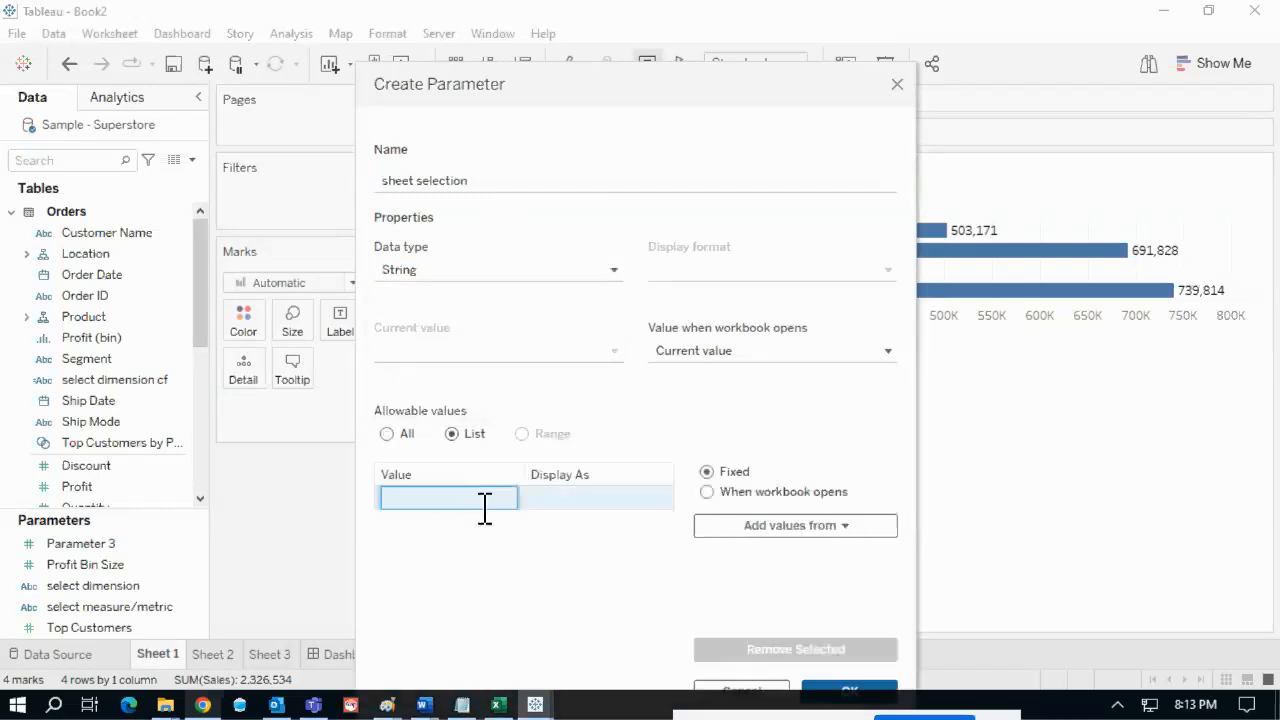
pyautogui.write('1')
pyautogui.press('Return')
pyautogui.write('2')
pyautogui.press('Return')
pyautogui.write('3')
pyautogui.press('Return')
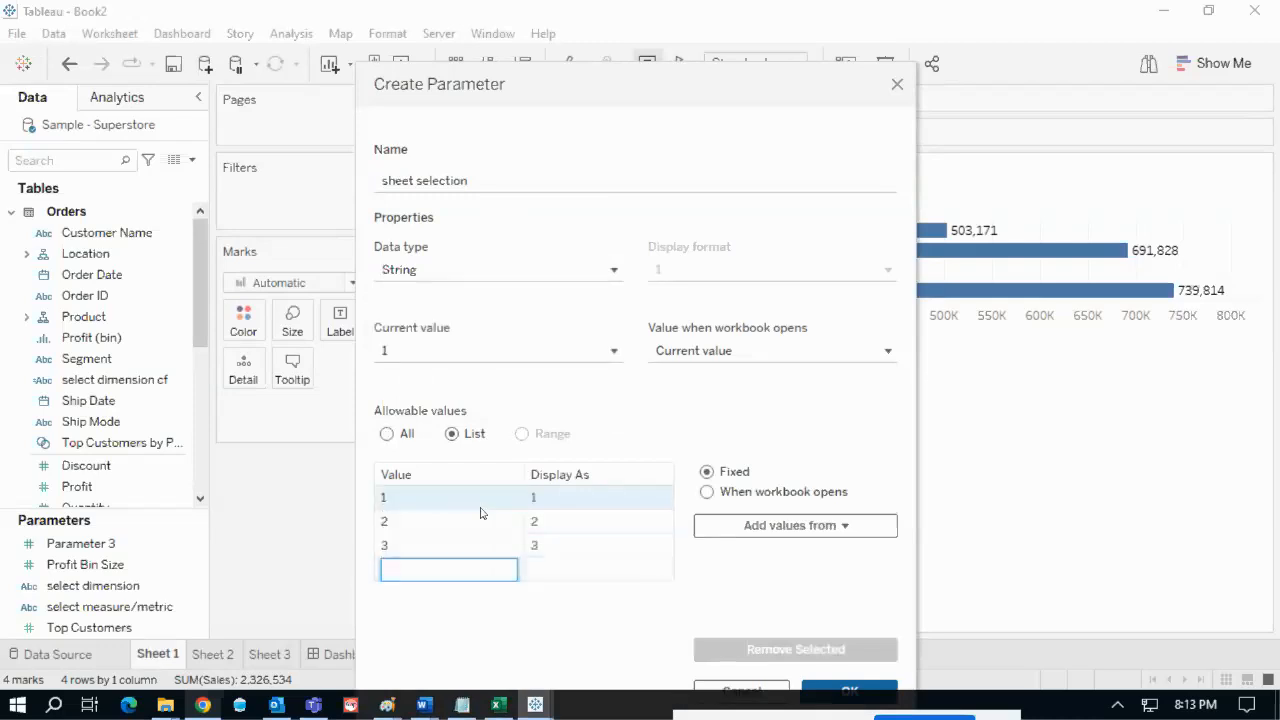
pyautogui.write('All')
pyautogui.press('Return')
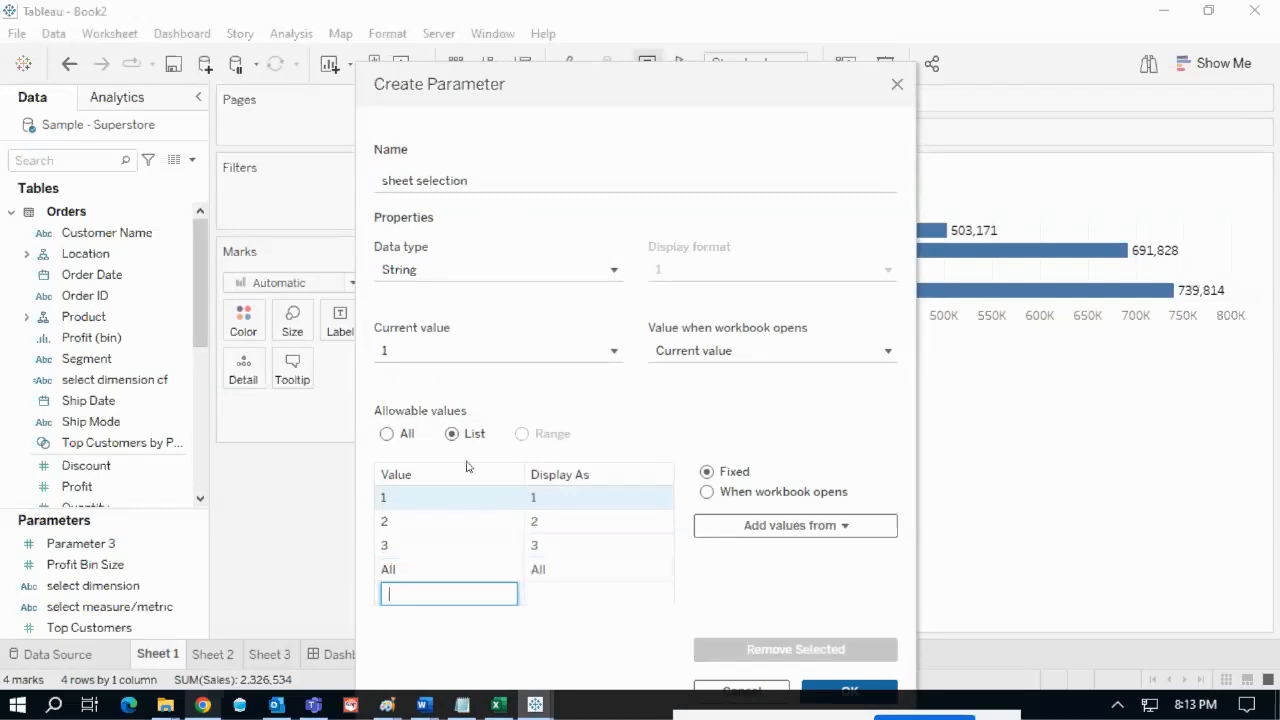
pyautogui.click(451, 570)
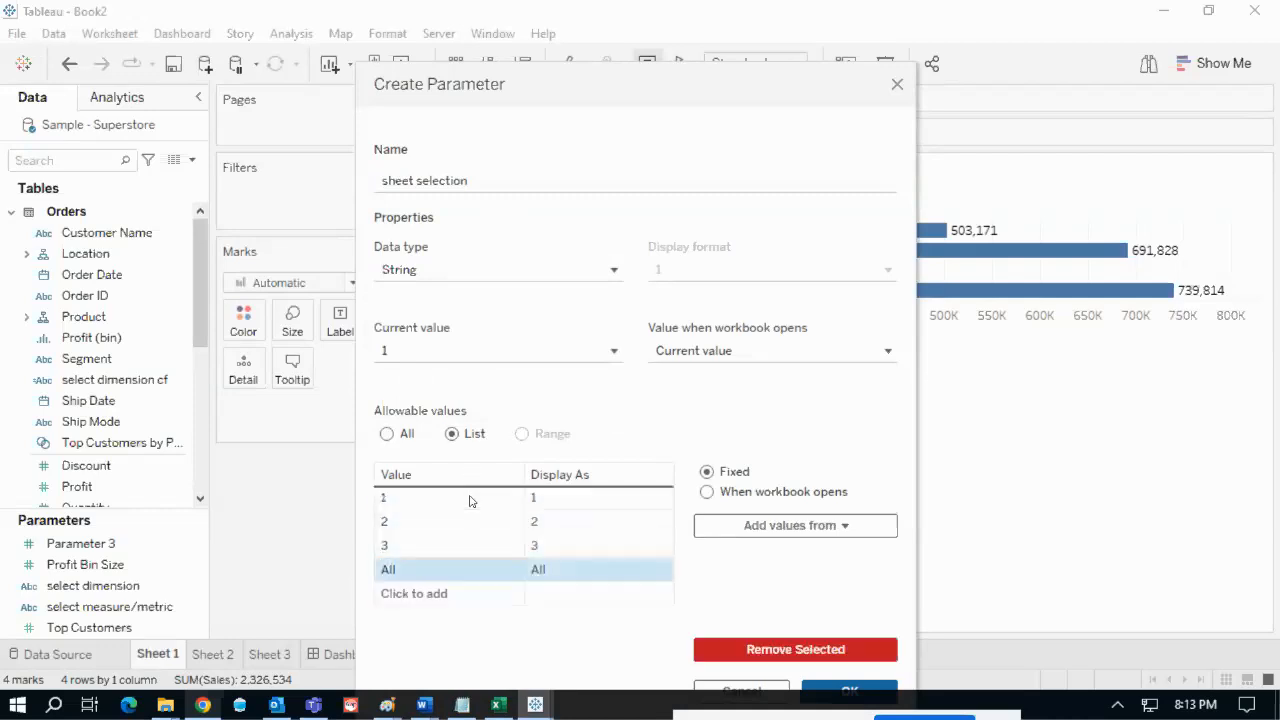
pyautogui.moveTo(472, 501); pyautogui.dragTo(474, 498)
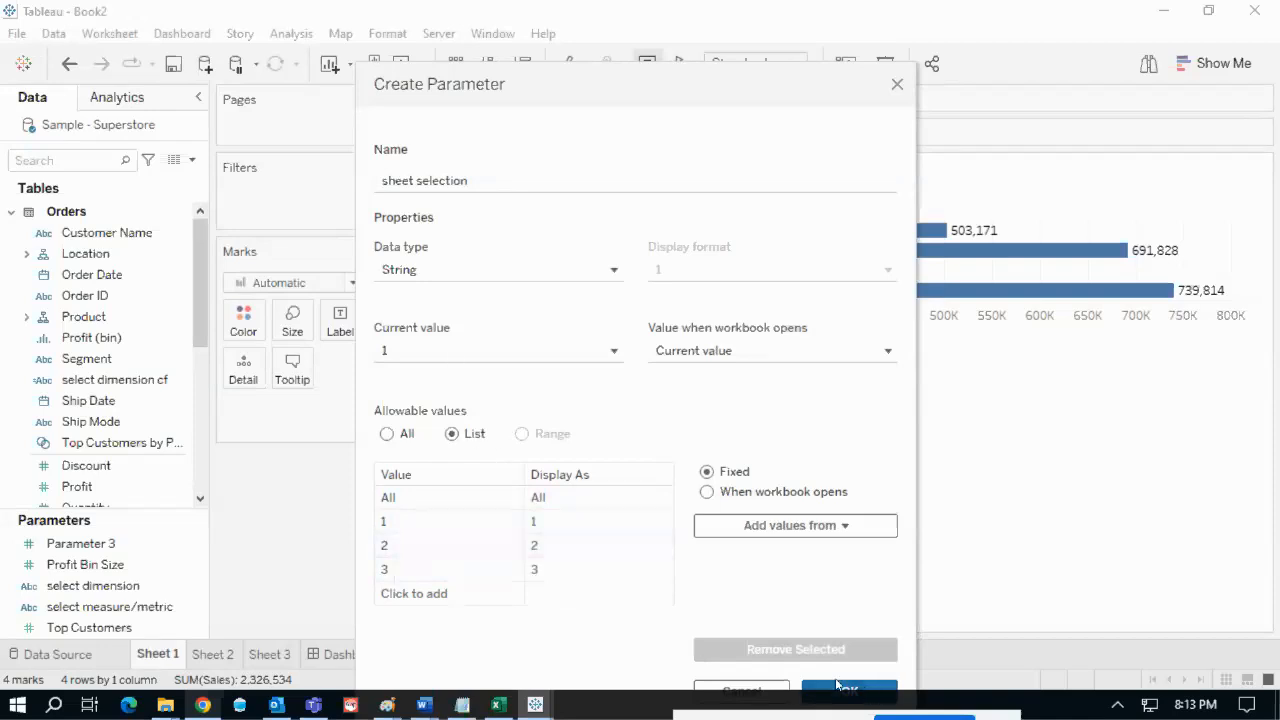
pyautogui.moveTo(634, 89); pyautogui.dragTo(567, 34)
pyautogui.click(775, 636)
pyautogui.rightClick(190, 605)
# - Show the sheet selection parameter control on the sheet, keeping its value at 1
pyautogui.click(275, 278)
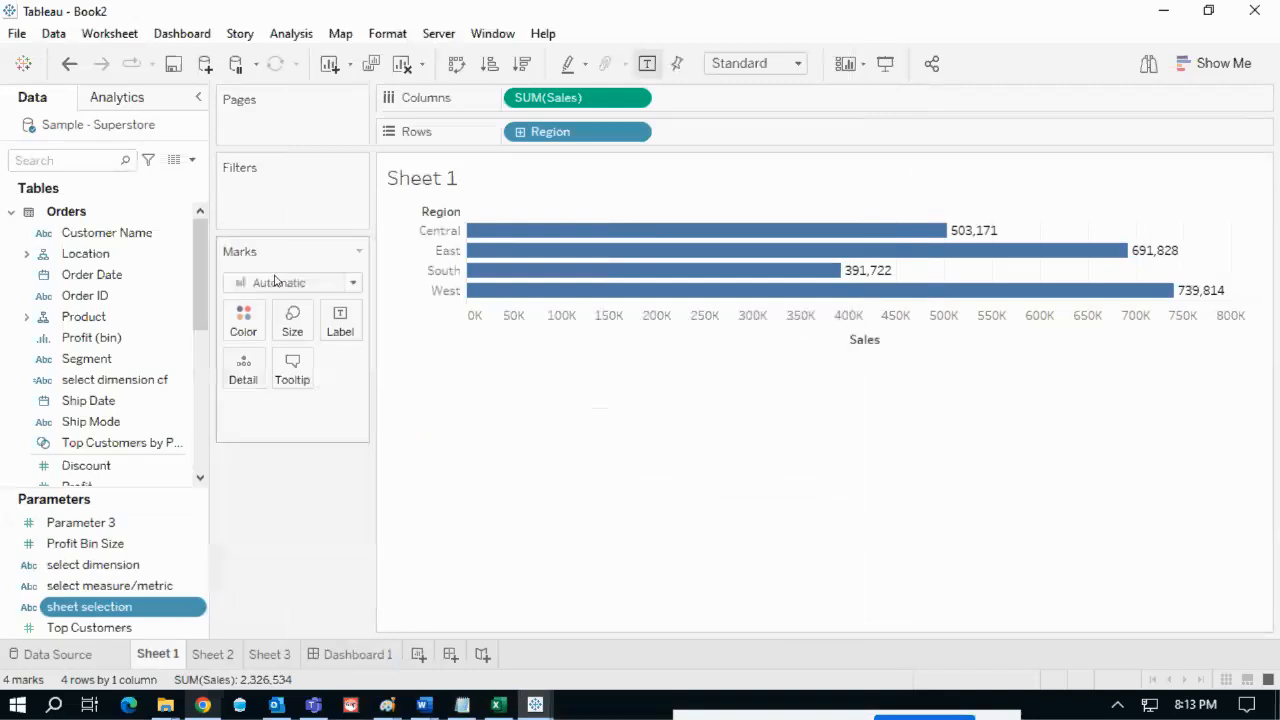
pyautogui.click(1156, 197)
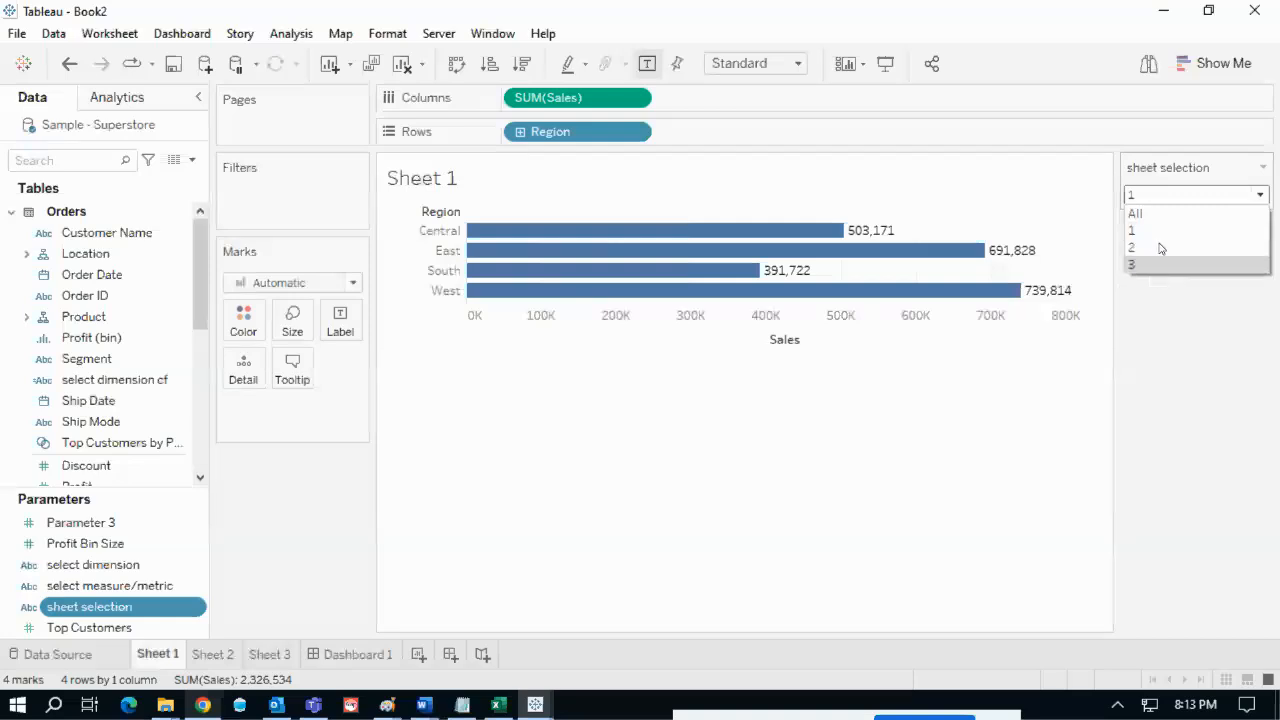
pyautogui.click(1168, 366)
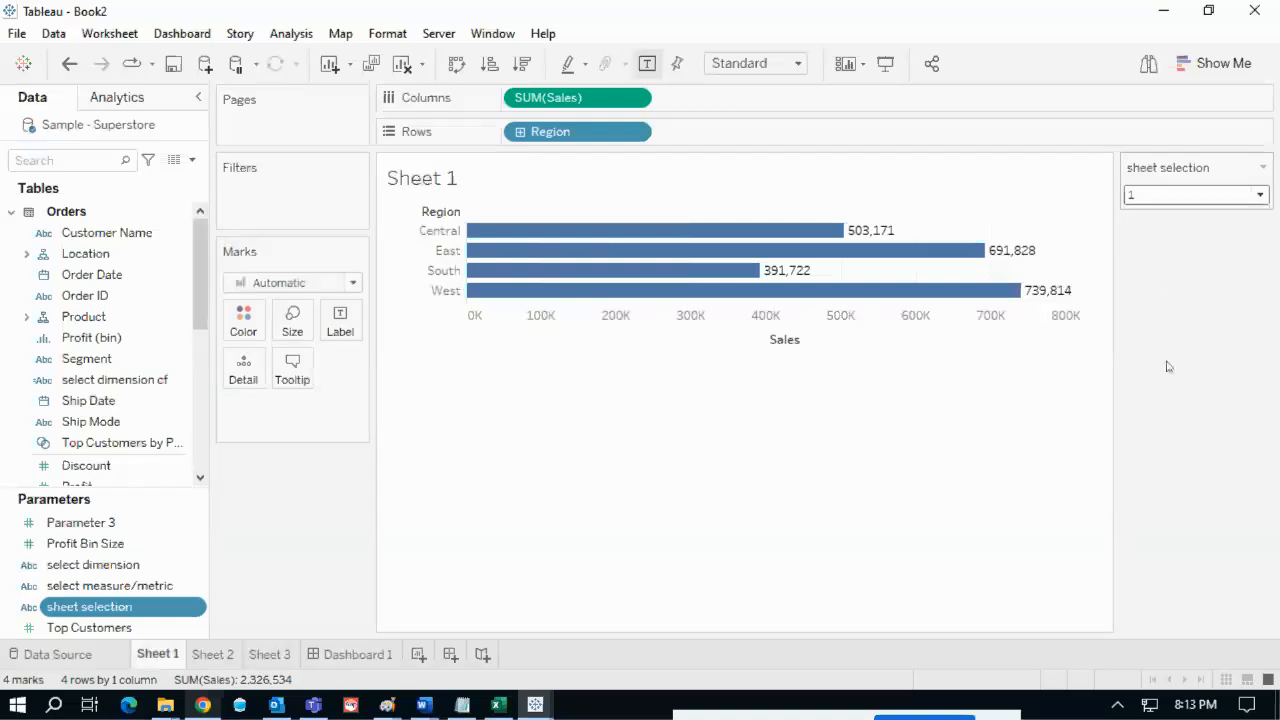
pyautogui.click(1260, 170)
pyautogui.press('Escape')
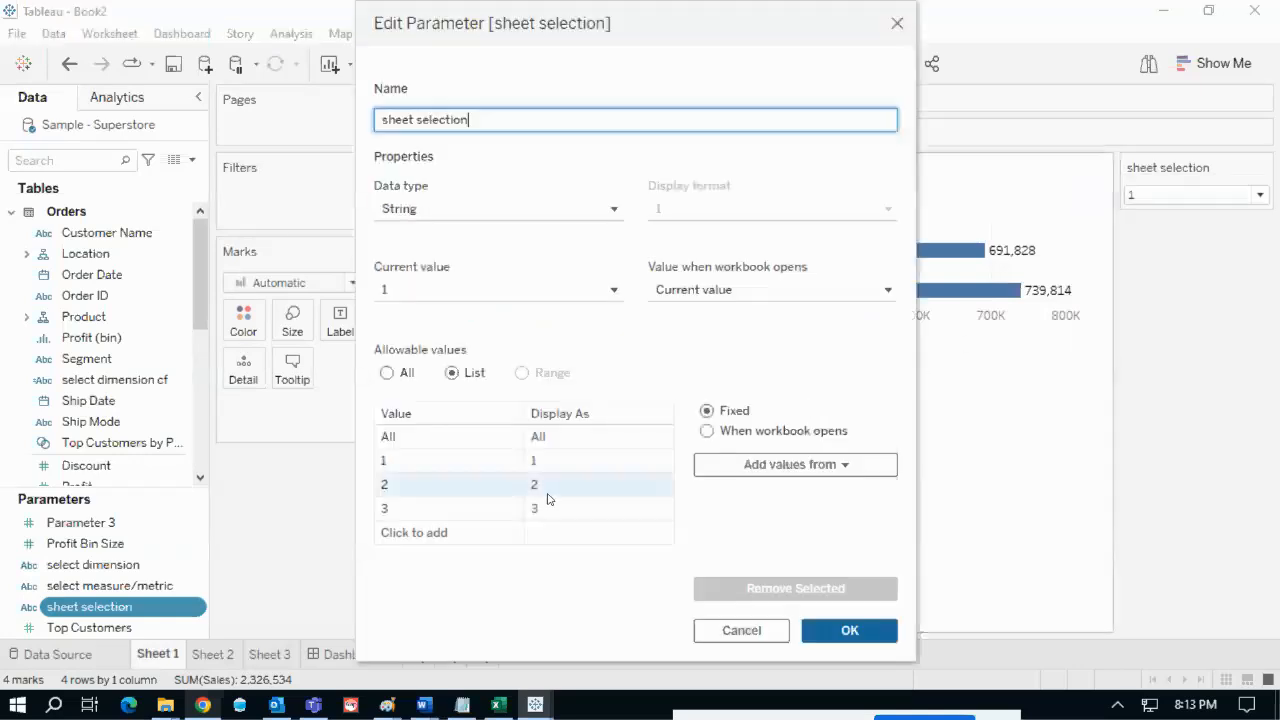
# - Set the display label of parameter value 1 to 'Region sales'
pyautogui.moveTo(374, 393)
pyautogui.mouseDown()
pyautogui.moveTo(408, 425)
pyautogui.moveTo(432, 400)
pyautogui.moveTo(362, 392)
pyautogui.mouseUp()
pyautogui.moveTo(508, 393)
pyautogui.mouseDown()
pyautogui.moveTo(506, 410)
pyautogui.moveTo(595, 432)
pyautogui.moveTo(508, 390)
pyautogui.mouseUp()
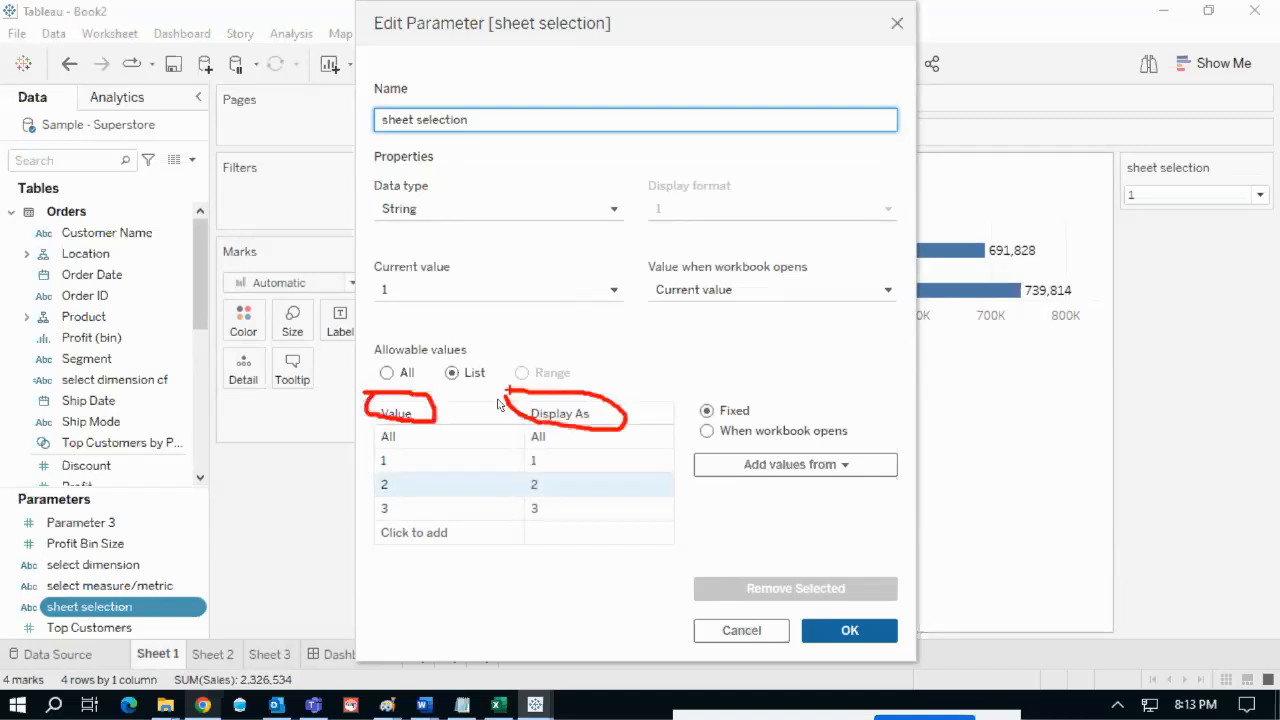
pyautogui.moveTo(400, 461); pyautogui.dragTo(436, 443)
pyautogui.moveTo(550, 465); pyautogui.dragTo(592, 455)
pyautogui.press('Escape')
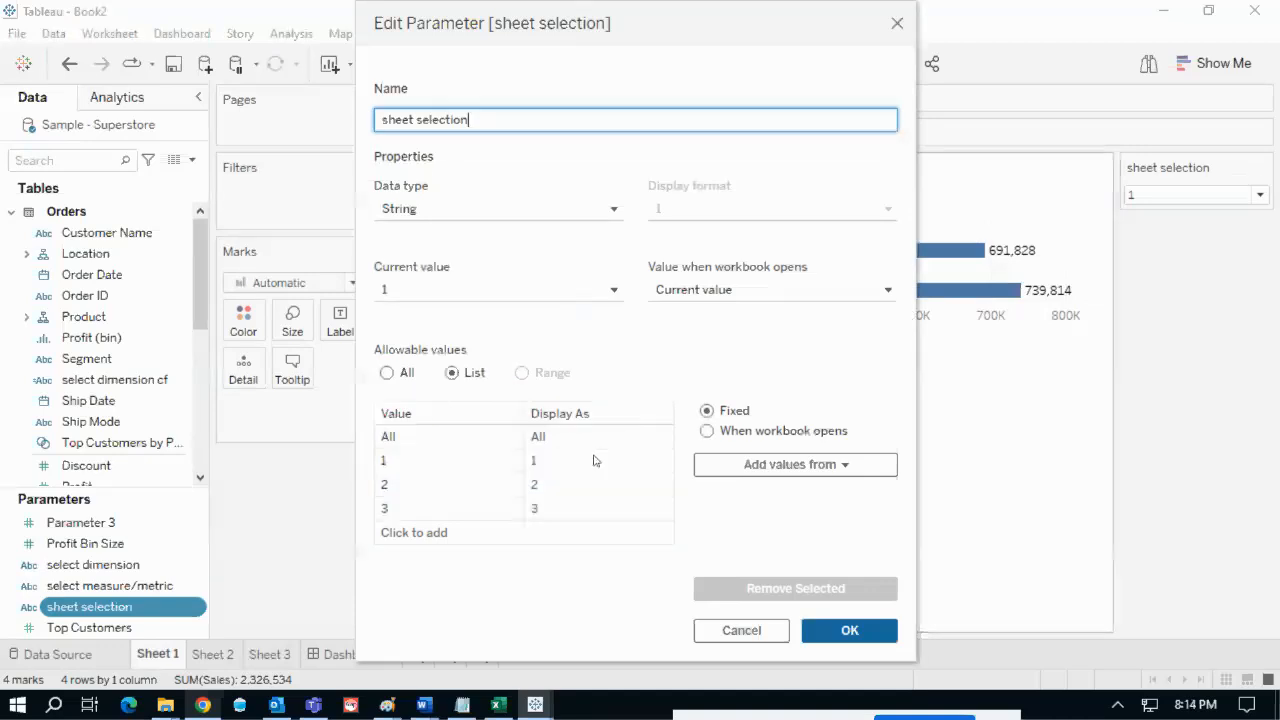
pyautogui.click(570, 463)
pyautogui.click(571, 463)
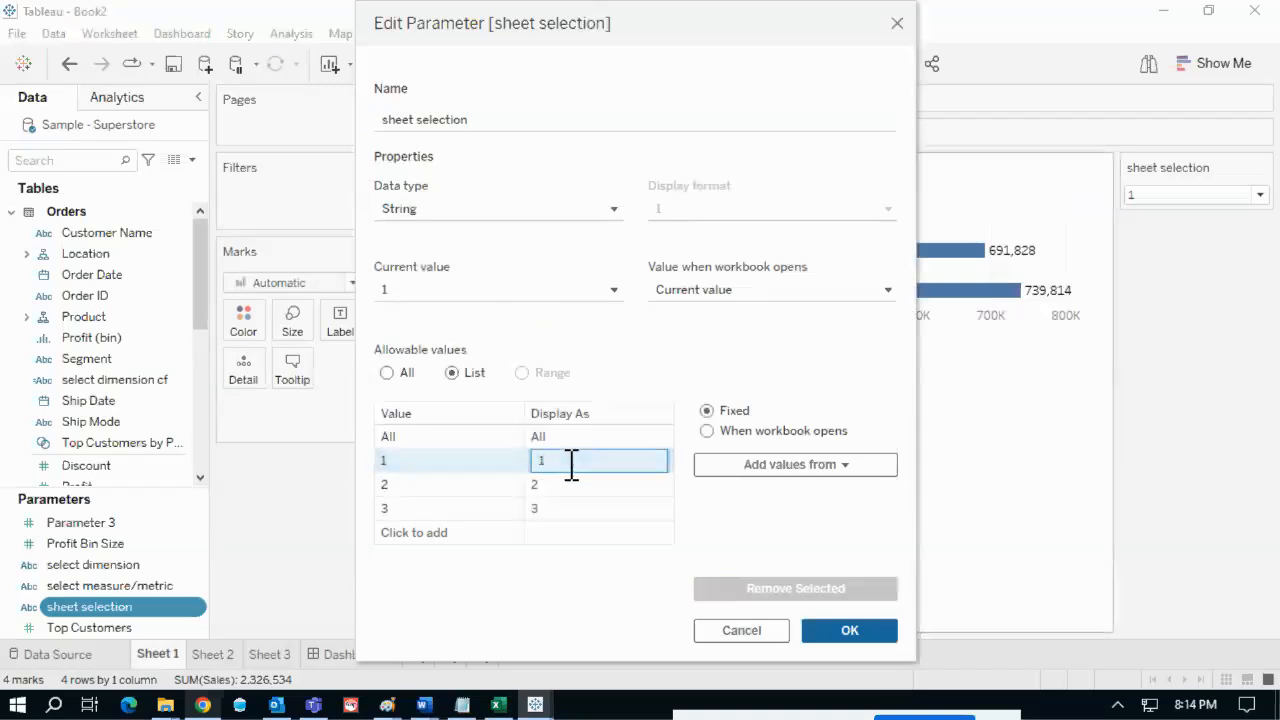
pyautogui.write('Region sales')
pyautogui.press('Return')
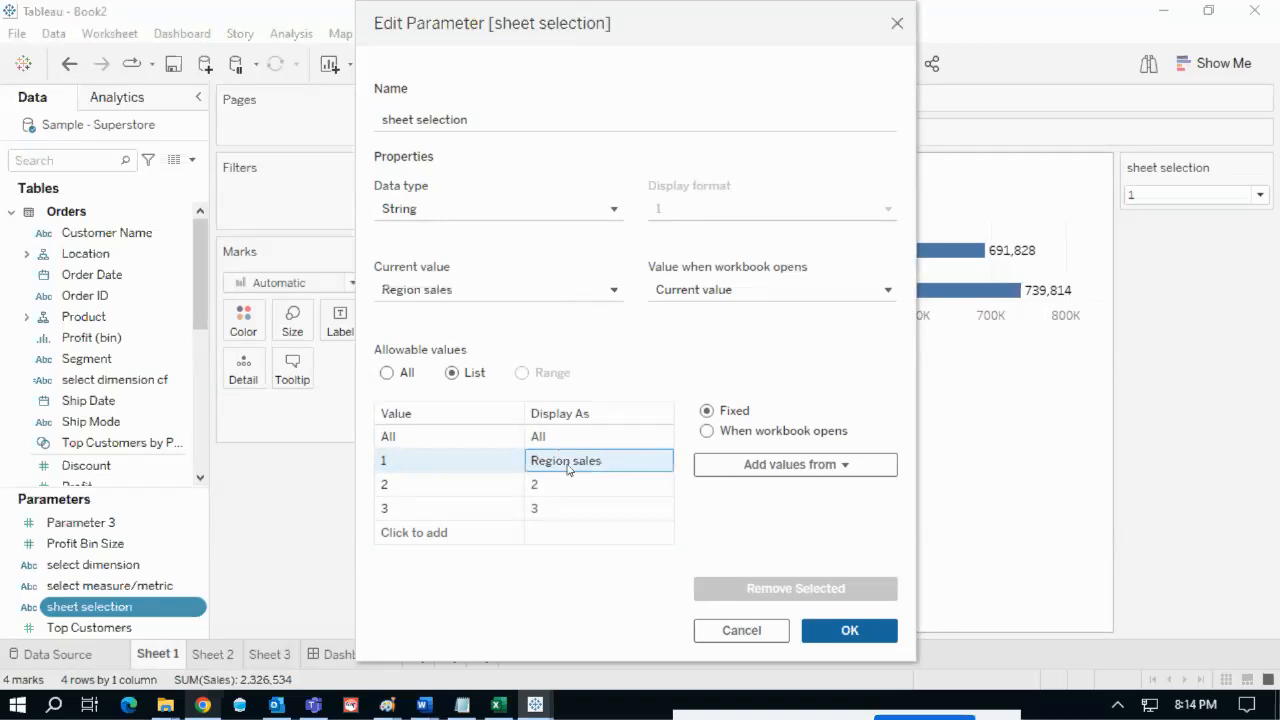
# - Label values 2 and 3 as 'R - c - sales' and 'S - C - Saels', and save
pyautogui.click(571, 485)
pyautogui.click(576, 485)
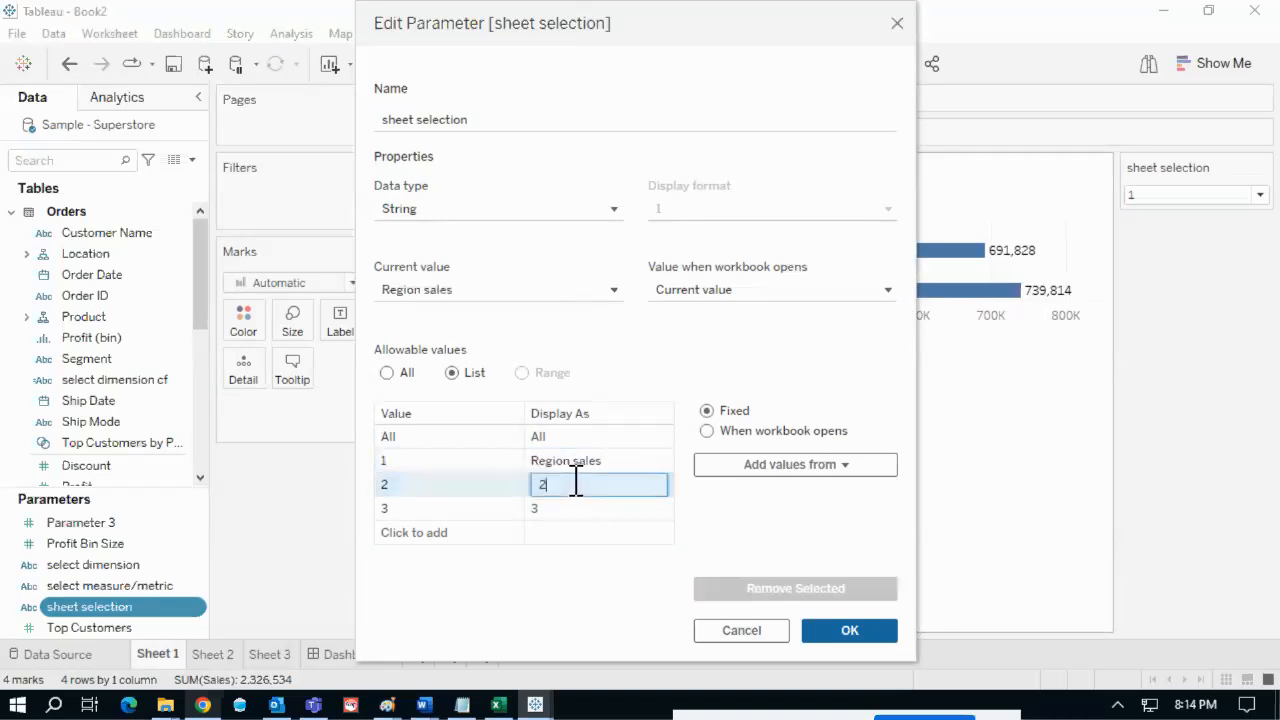
pyautogui.write('R -')
pyautogui.press('Return')
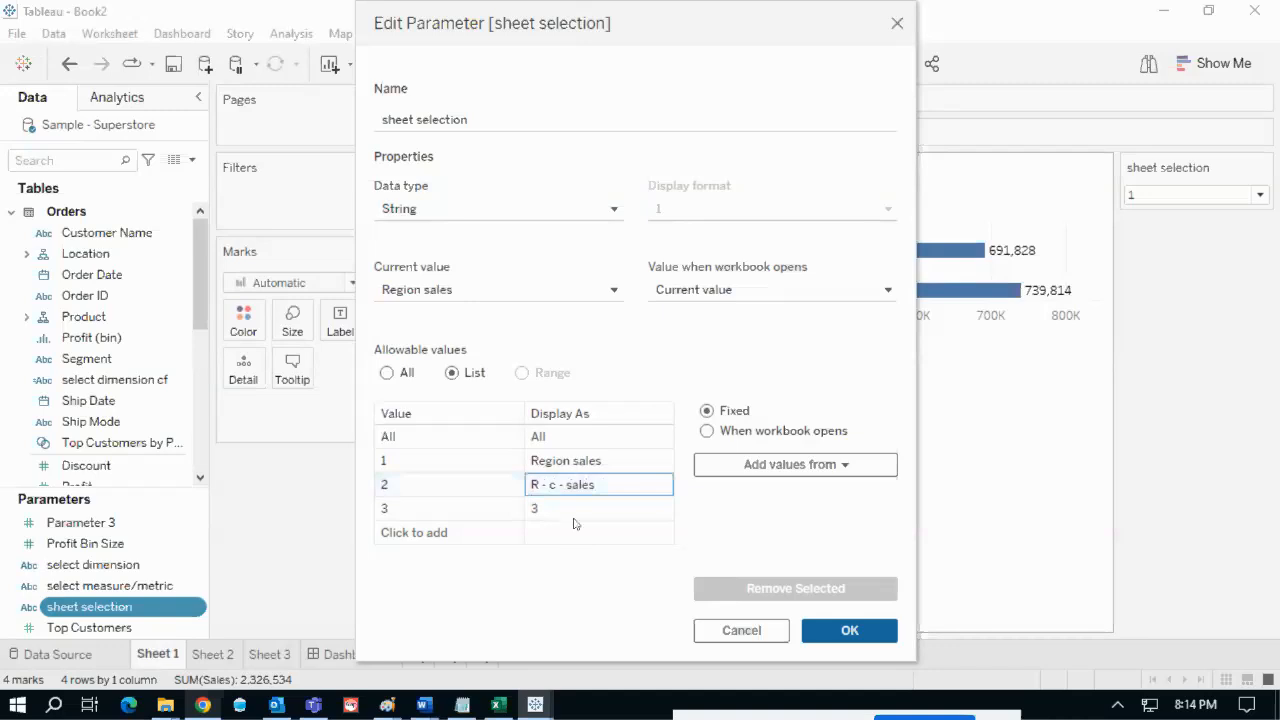
pyautogui.click(573, 510)
pyautogui.click(571, 508)
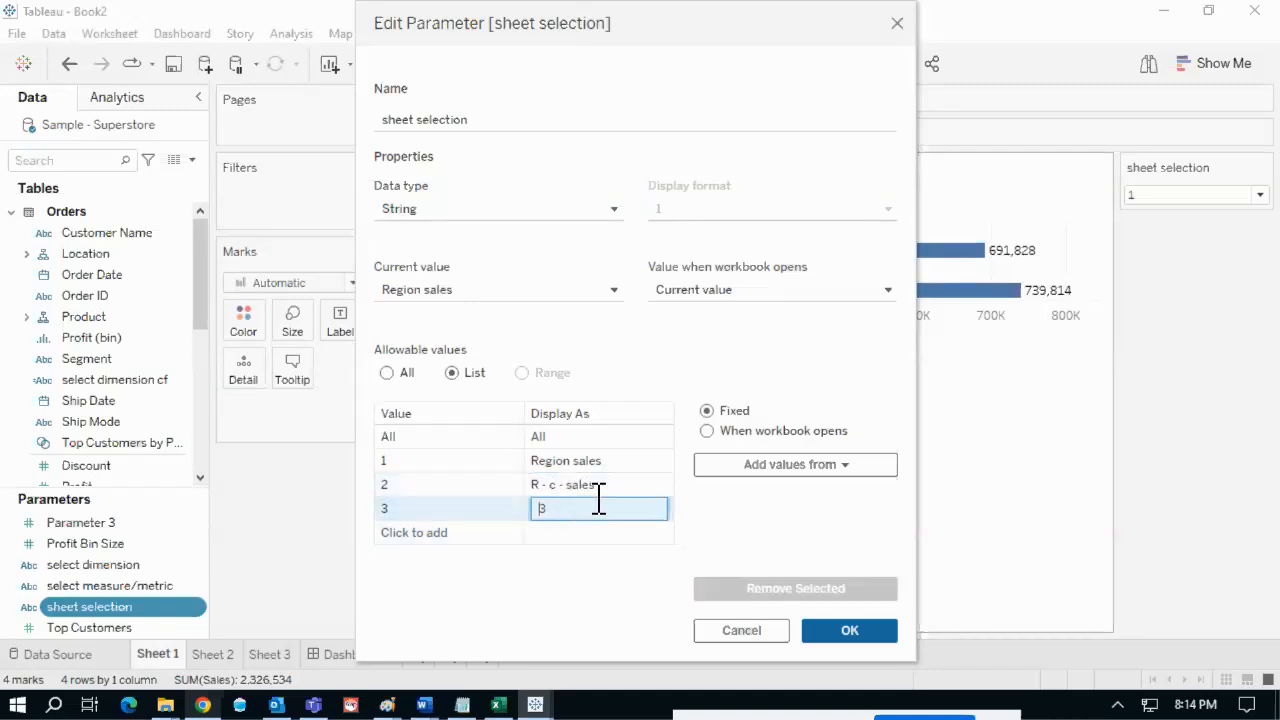
pyautogui.write('S')
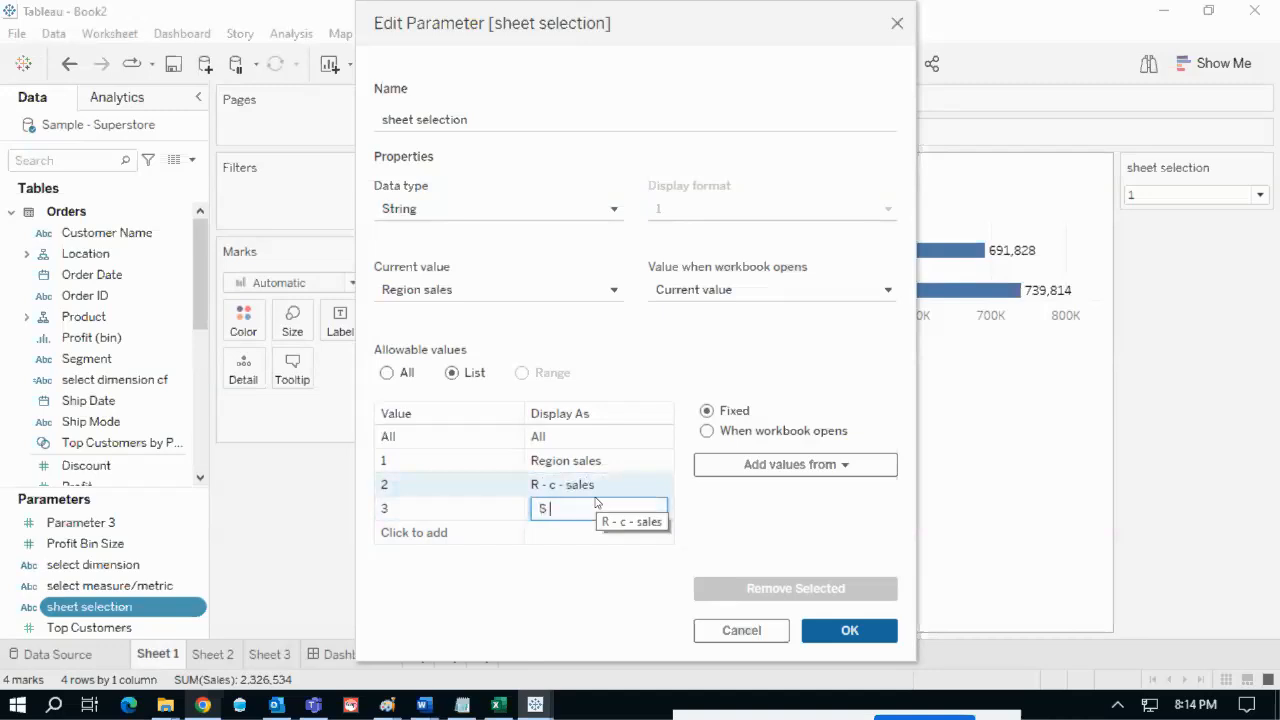
pyautogui.write(' - C - Saels')
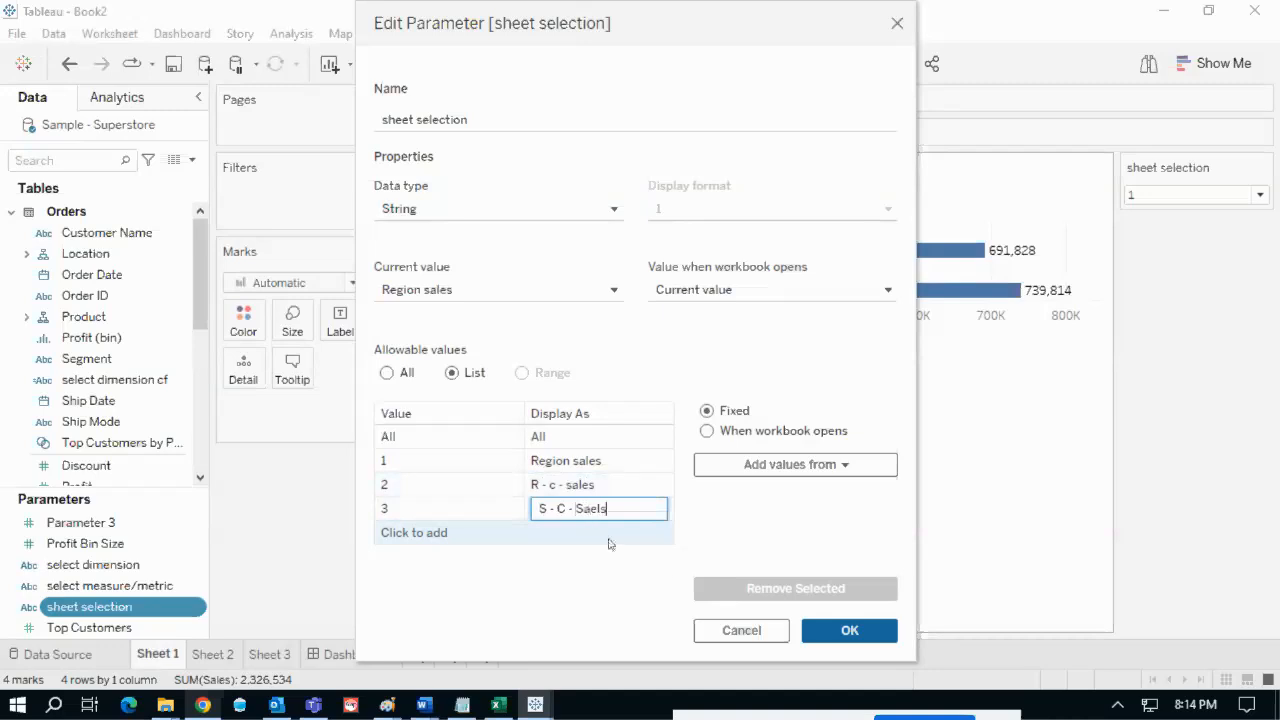
pyautogui.click(830, 634)
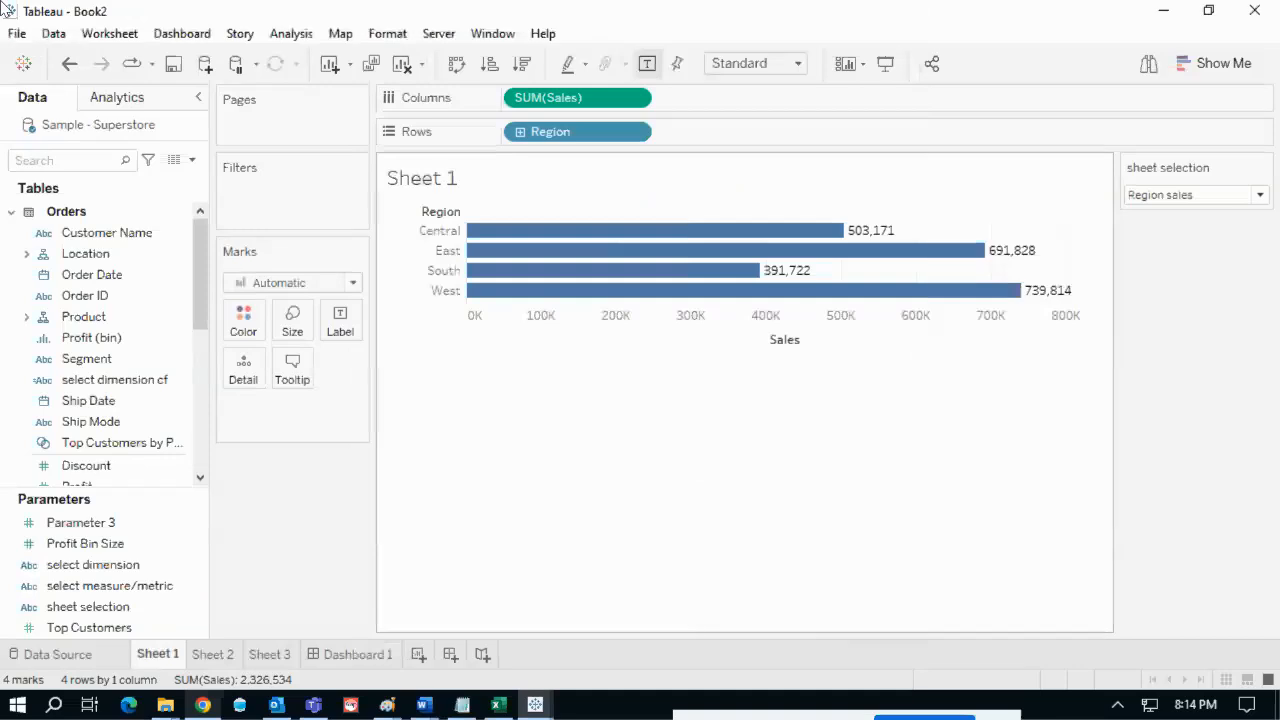
# - Keep sheet selection at Region sales and create Calculation2 from the parameter as [sheet selection]
pyautogui.click(1177, 196)
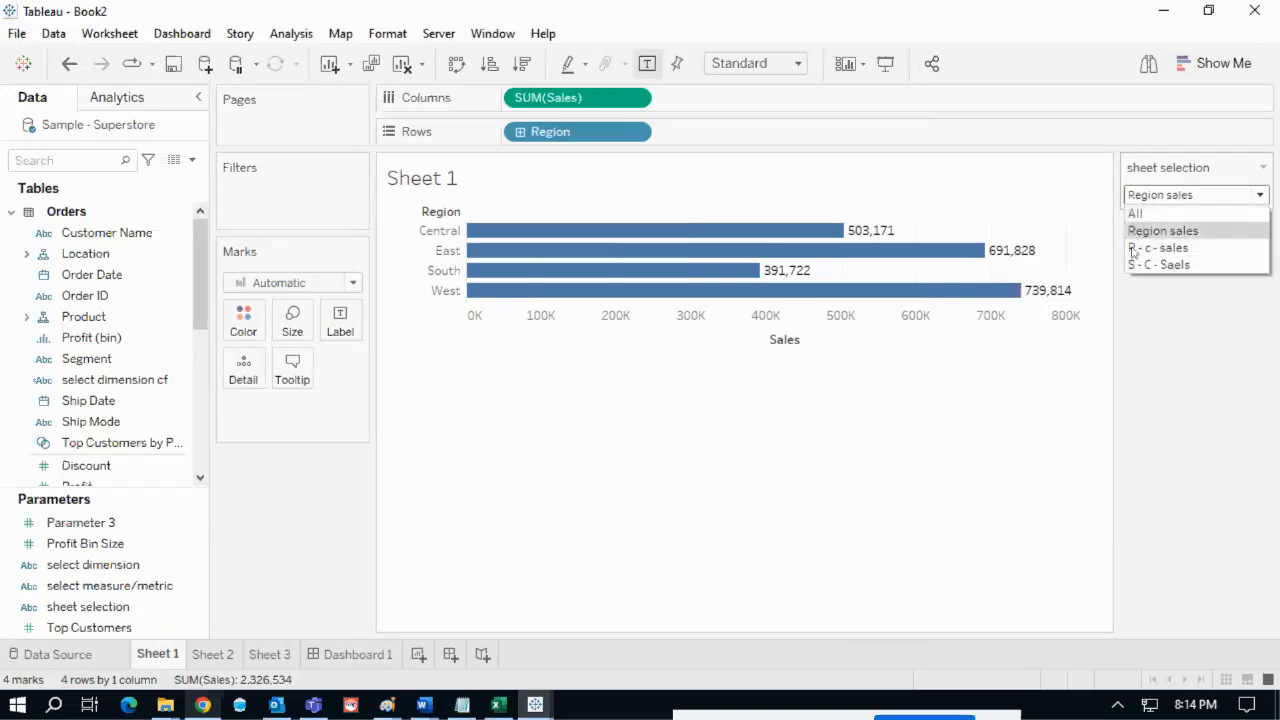
pyautogui.click(1148, 310)
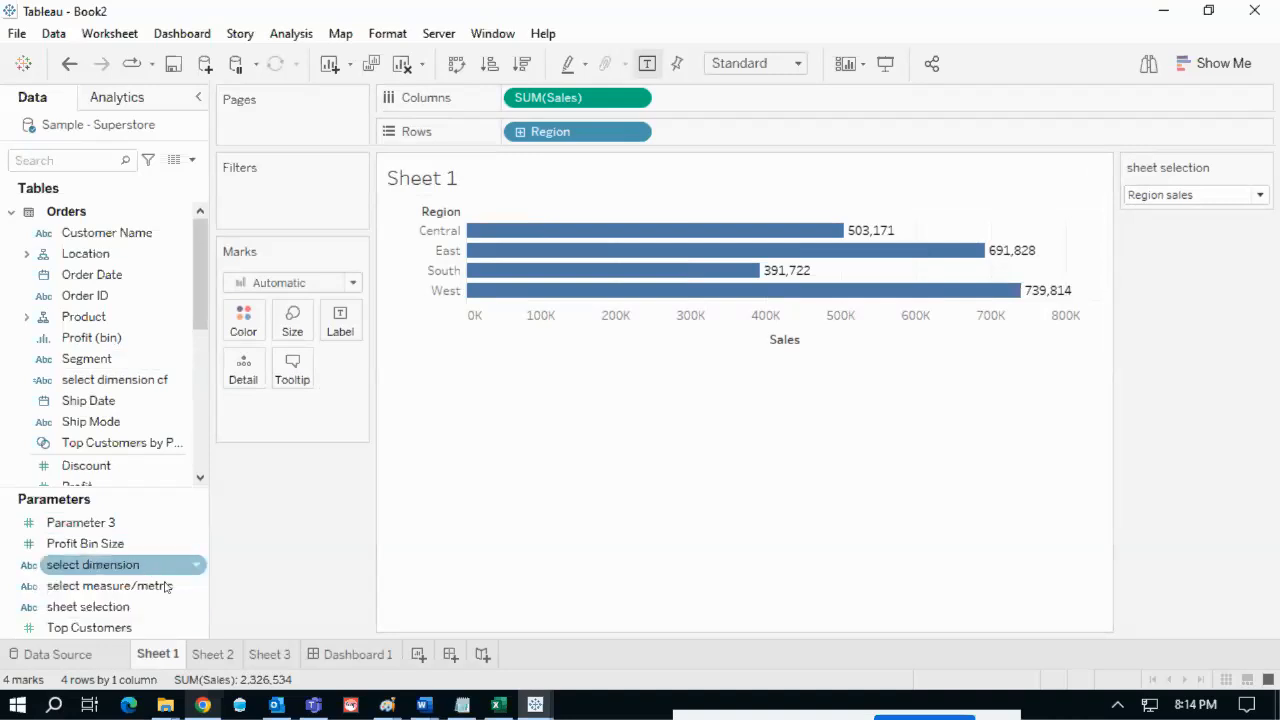
pyautogui.rightClick(194, 609)
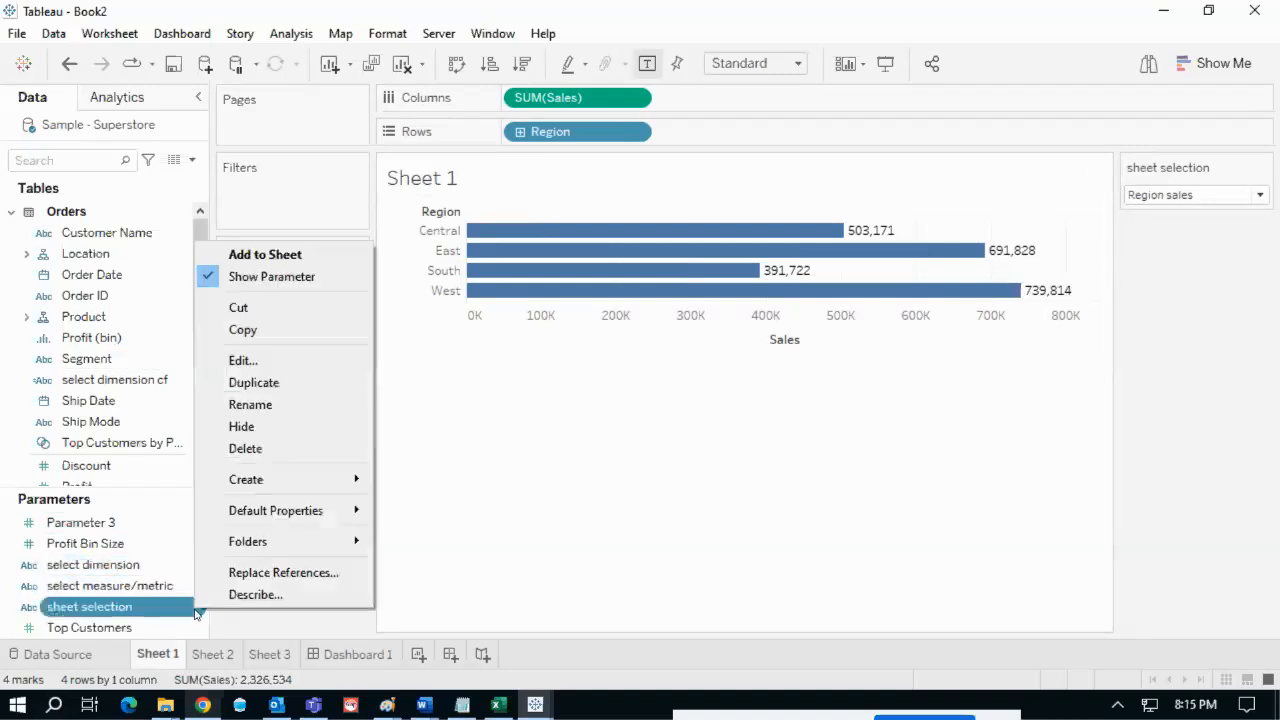
pyautogui.moveTo(277, 480)
pyautogui.click(430, 482)
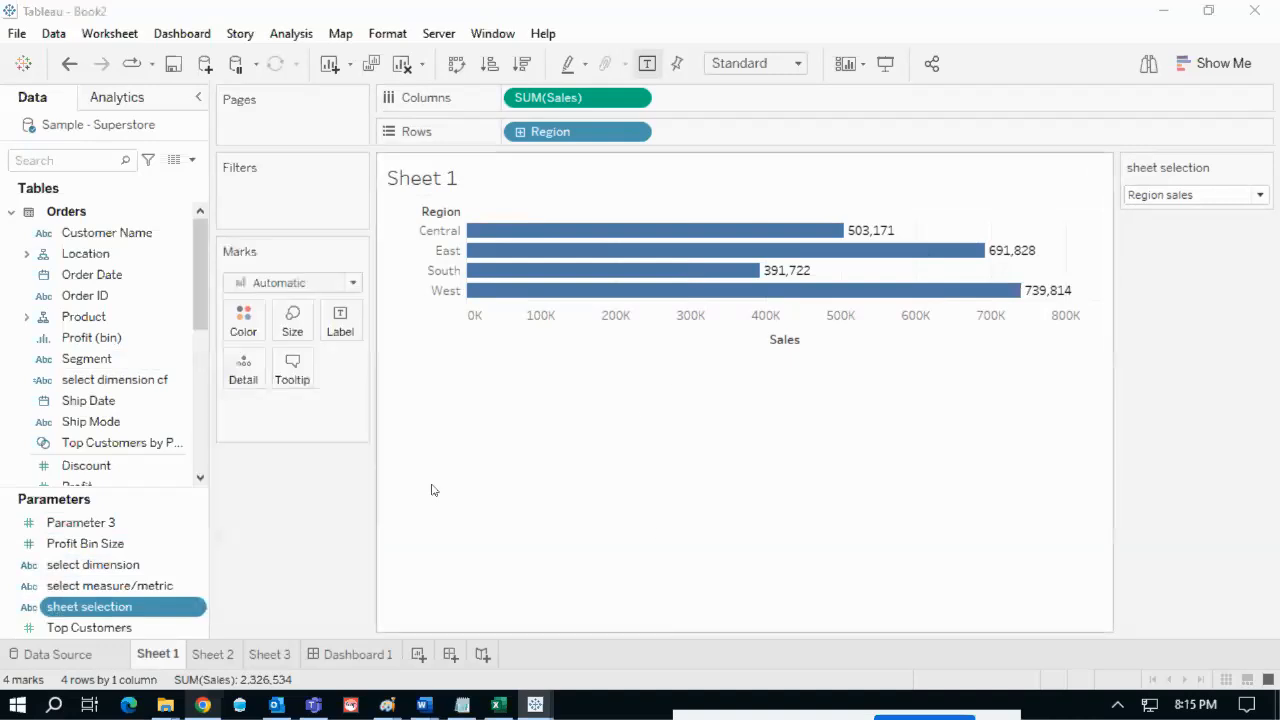
pyautogui.moveTo(363, 409); pyautogui.dragTo(616, 364)
pyautogui.moveTo(460, 406); pyautogui.dragTo(321, 404)
# - Save Calculation2 unchanged with the formula [sheet selection]
pyautogui.click(476, 406)
pyautogui.moveTo(476, 406); pyautogui.dragTo(303, 403)
pyautogui.click(477, 408)
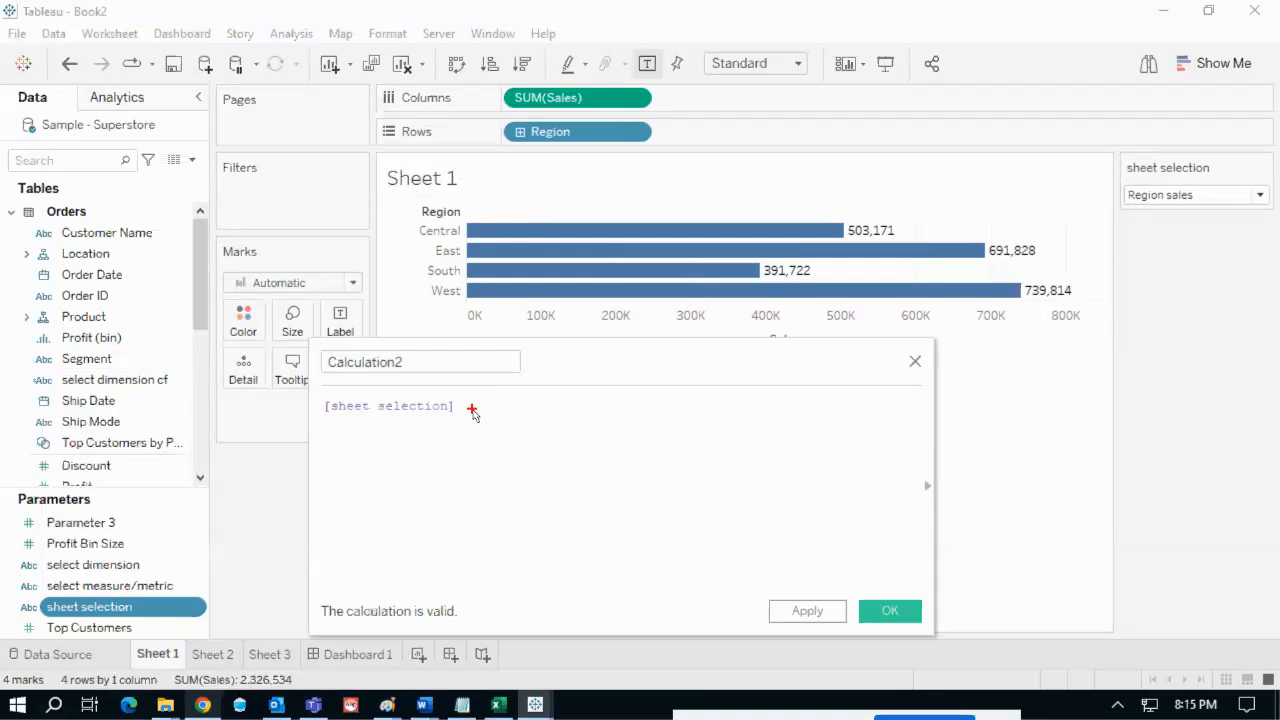
pyautogui.moveTo(1124, 208)
pyautogui.mouseDown()
pyautogui.moveTo(515, 417)
pyautogui.moveTo(481, 421)
pyautogui.moveTo(471, 405)
pyautogui.mouseUp()
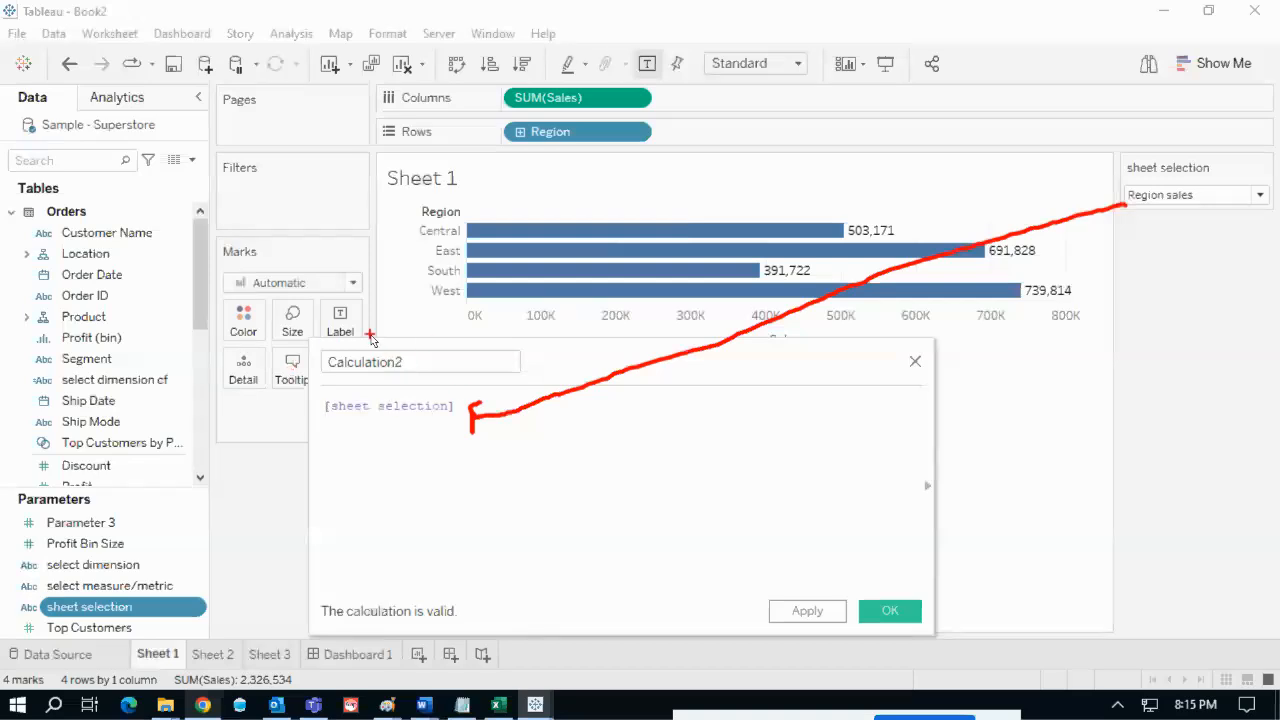
pyautogui.press('Escape')
pyautogui.click(414, 362)
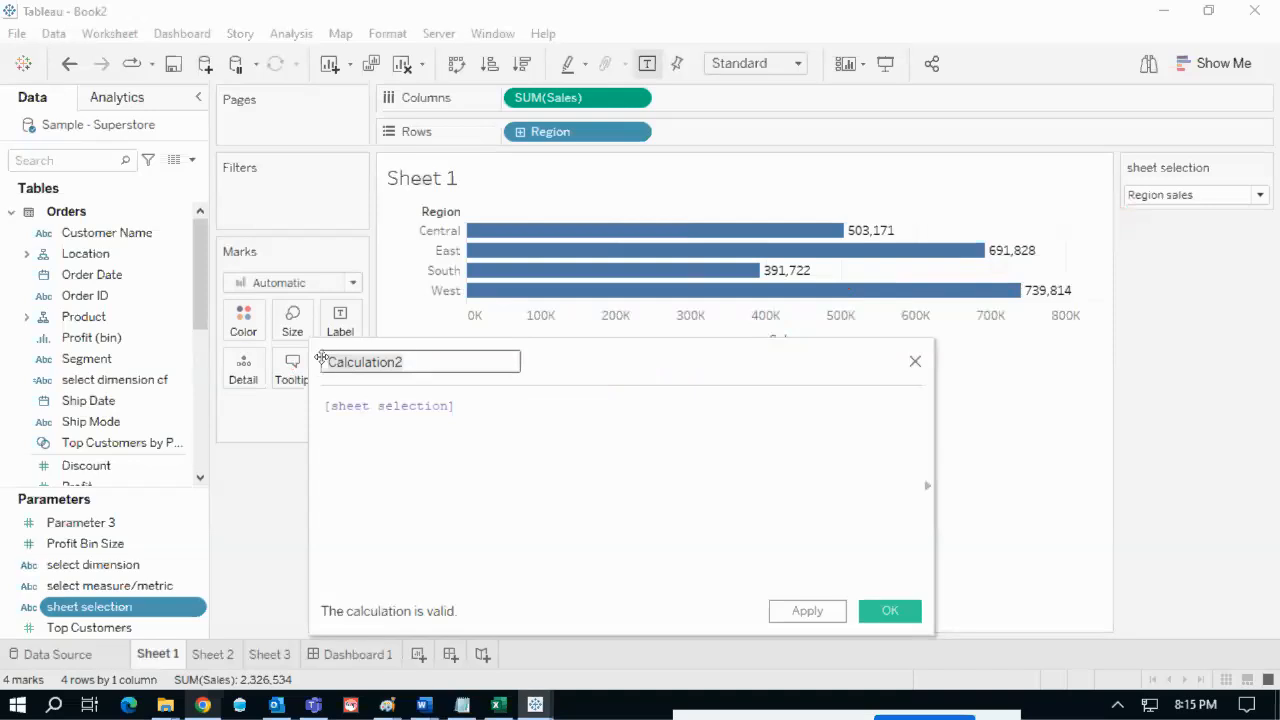
pyautogui.click(430, 366)
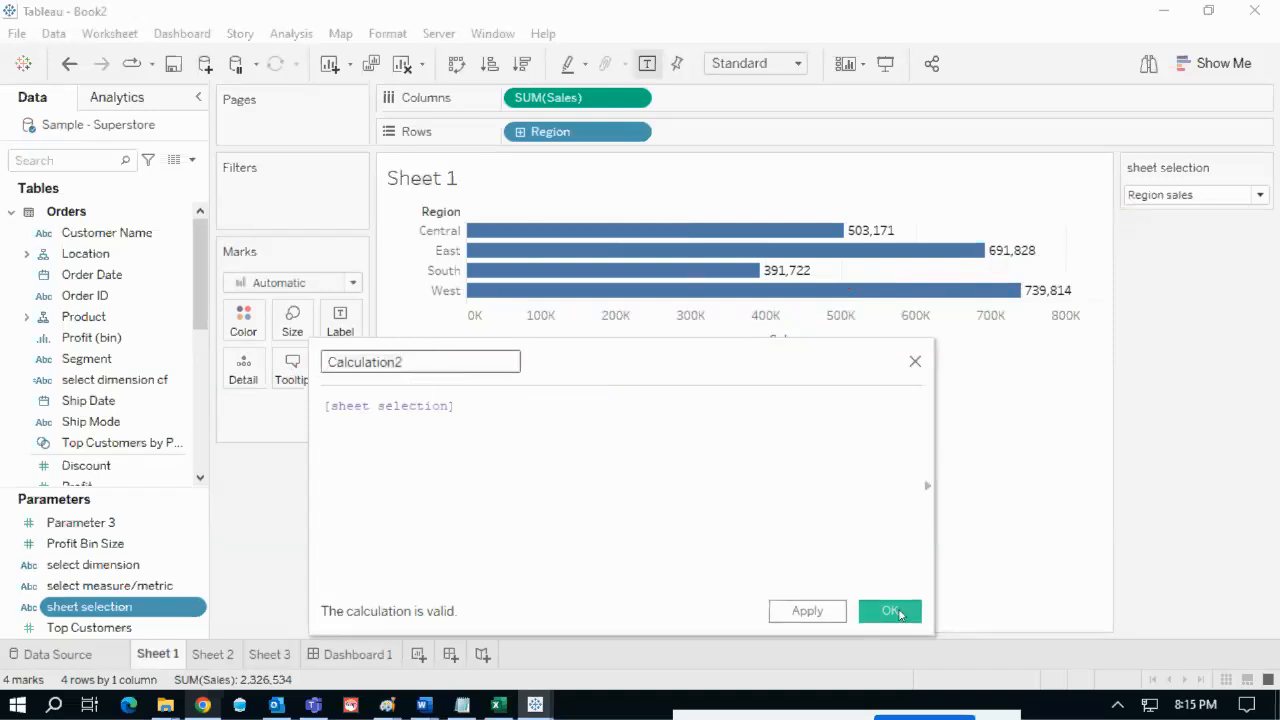
pyautogui.click(893, 611)
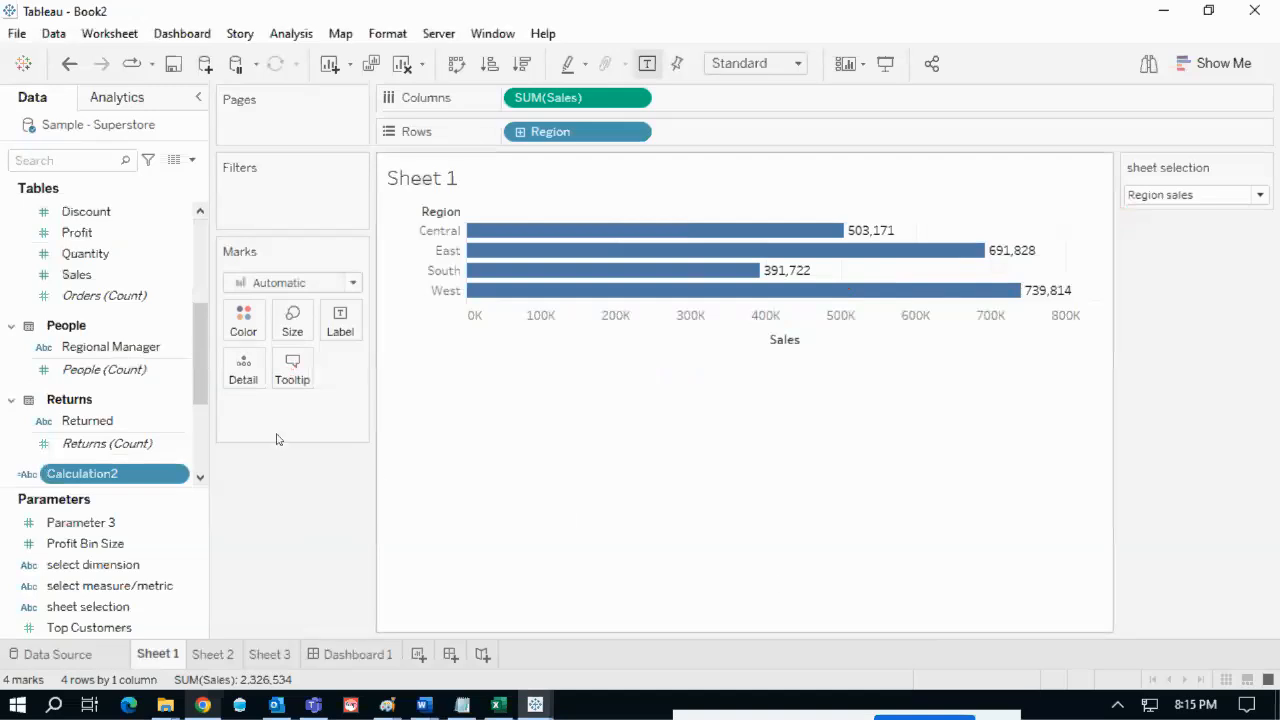
# - Filter Sheet 1 on Calculation2 using a custom value list of 1 and All
pyautogui.moveTo(118, 474); pyautogui.dragTo(275, 218)
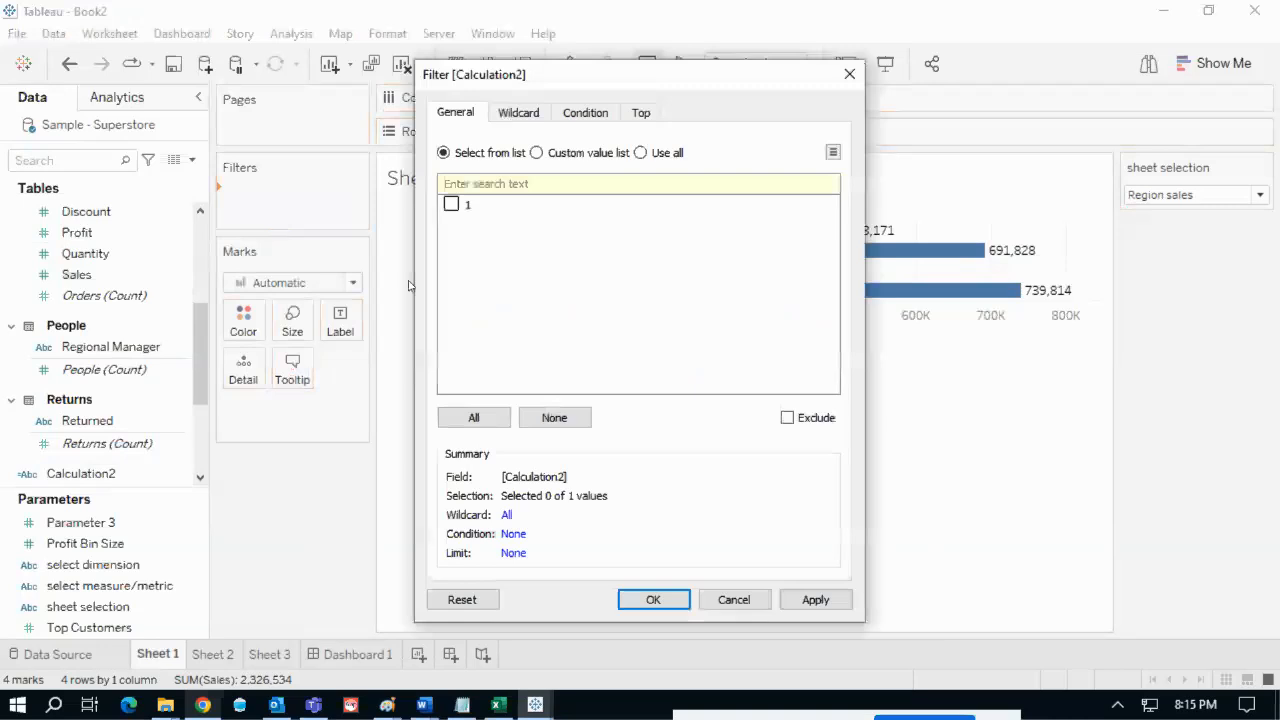
pyautogui.click(563, 156)
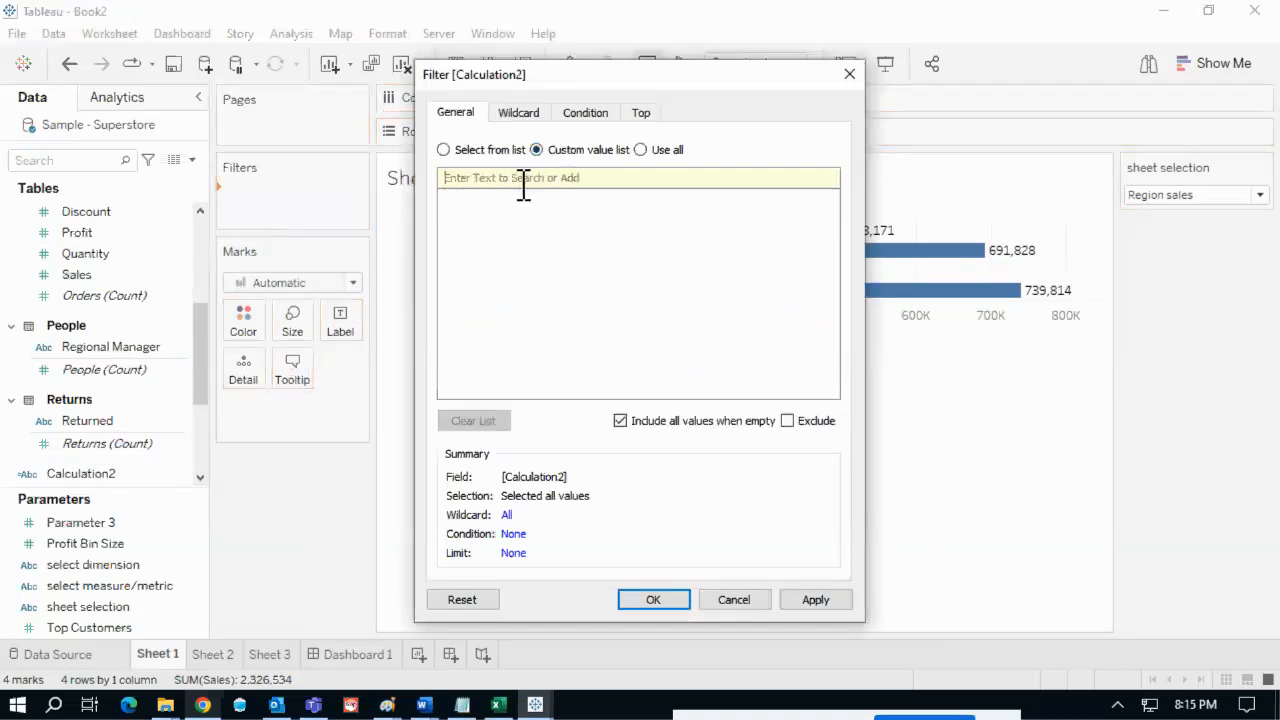
pyautogui.write('1')
pyautogui.click(814, 180)
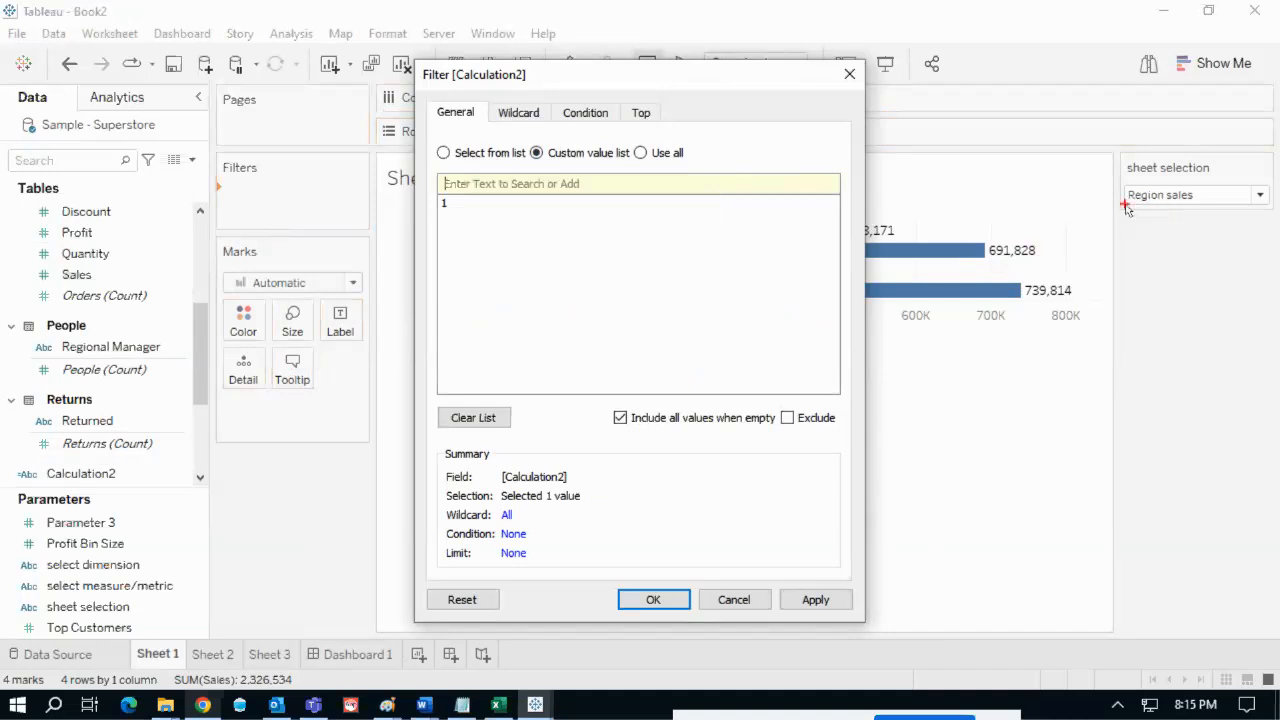
pyautogui.moveTo(1130, 205)
pyautogui.mouseDown()
pyautogui.moveTo(612, 264)
pyautogui.moveTo(457, 217)
pyautogui.mouseUp()
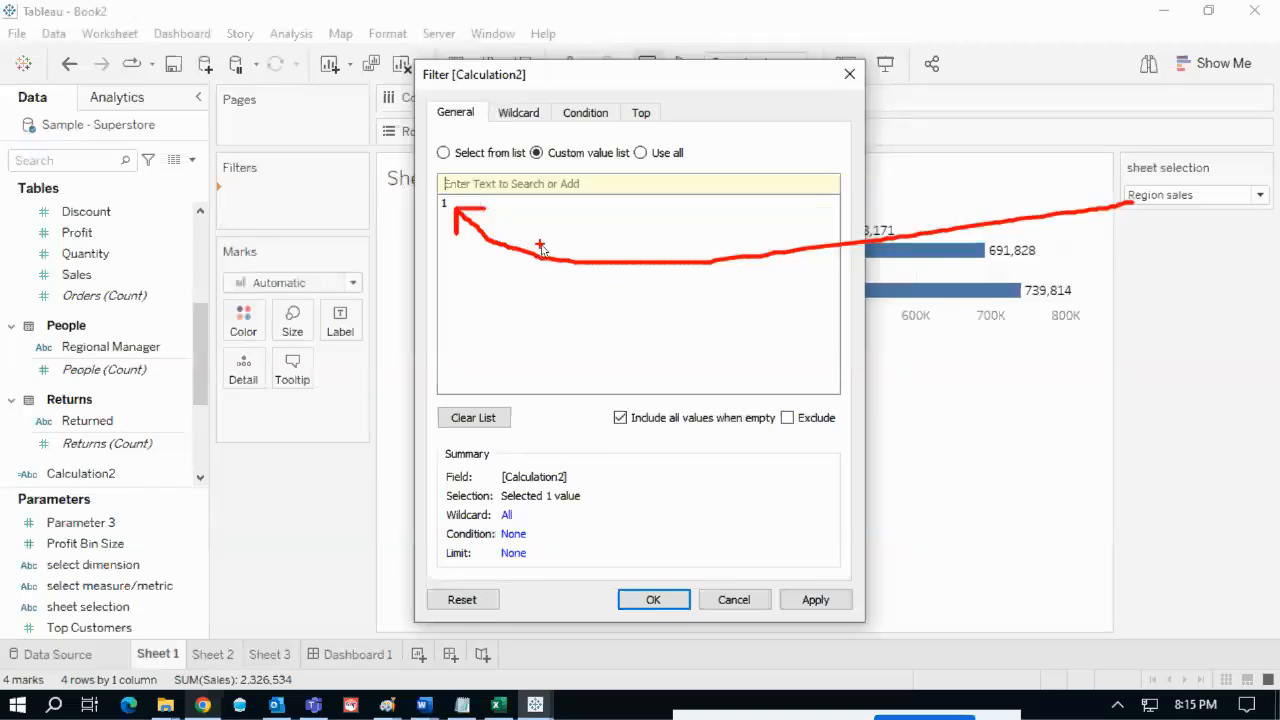
pyautogui.press('Escape')
pyautogui.write('All')
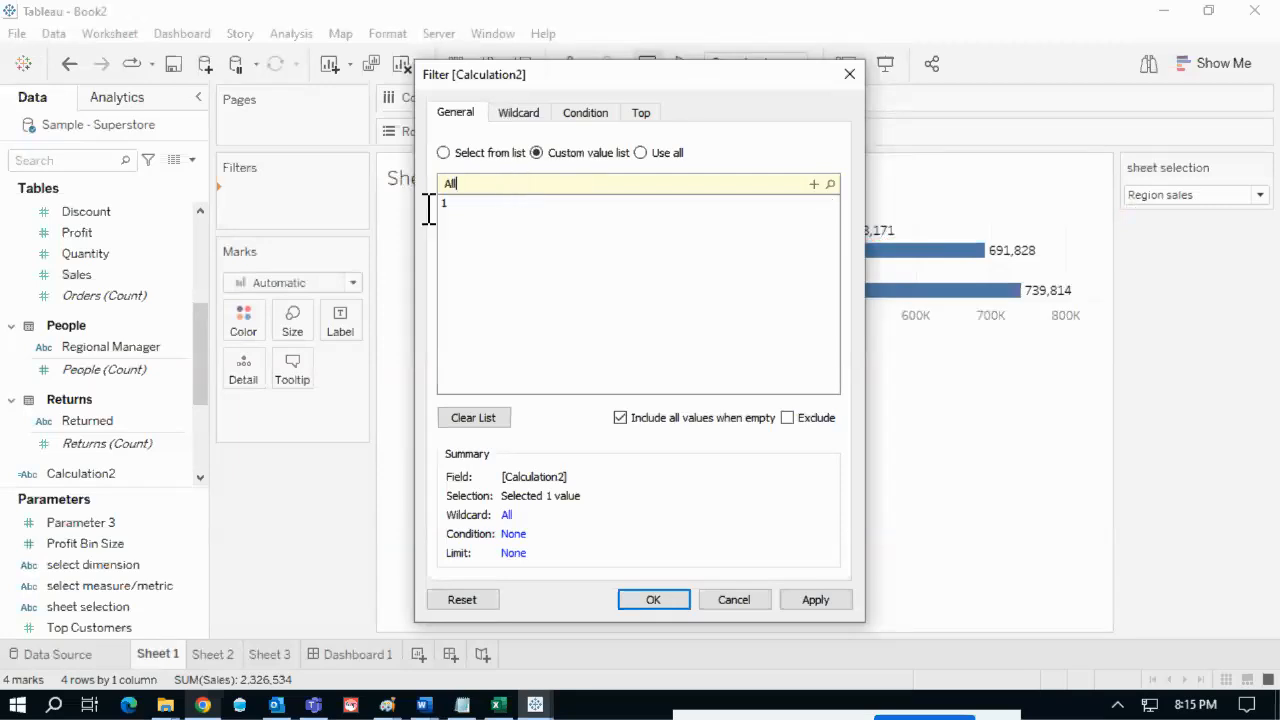
pyautogui.click(815, 184)
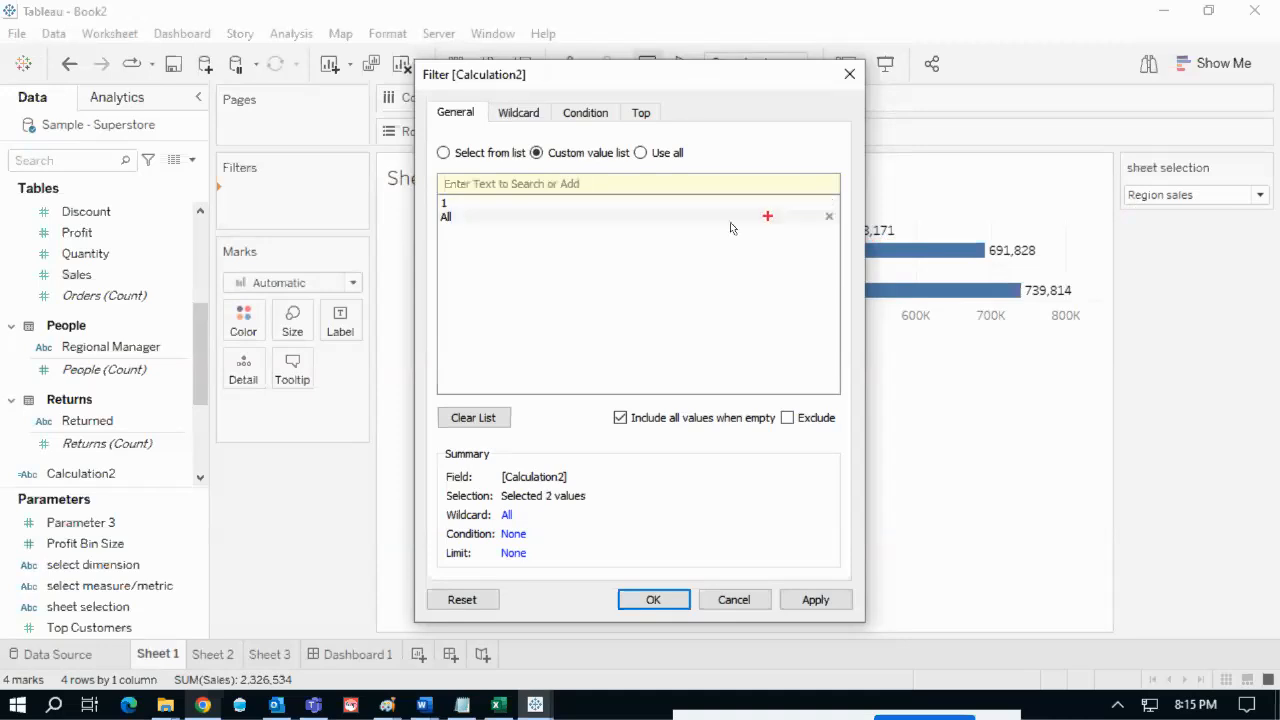
pyautogui.moveTo(1128, 190)
pyautogui.mouseDown()
pyautogui.moveTo(1110, 222)
pyautogui.moveTo(1135, 188)
pyautogui.moveTo(470, 203)
pyautogui.moveTo(539, 210)
pyautogui.mouseUp()
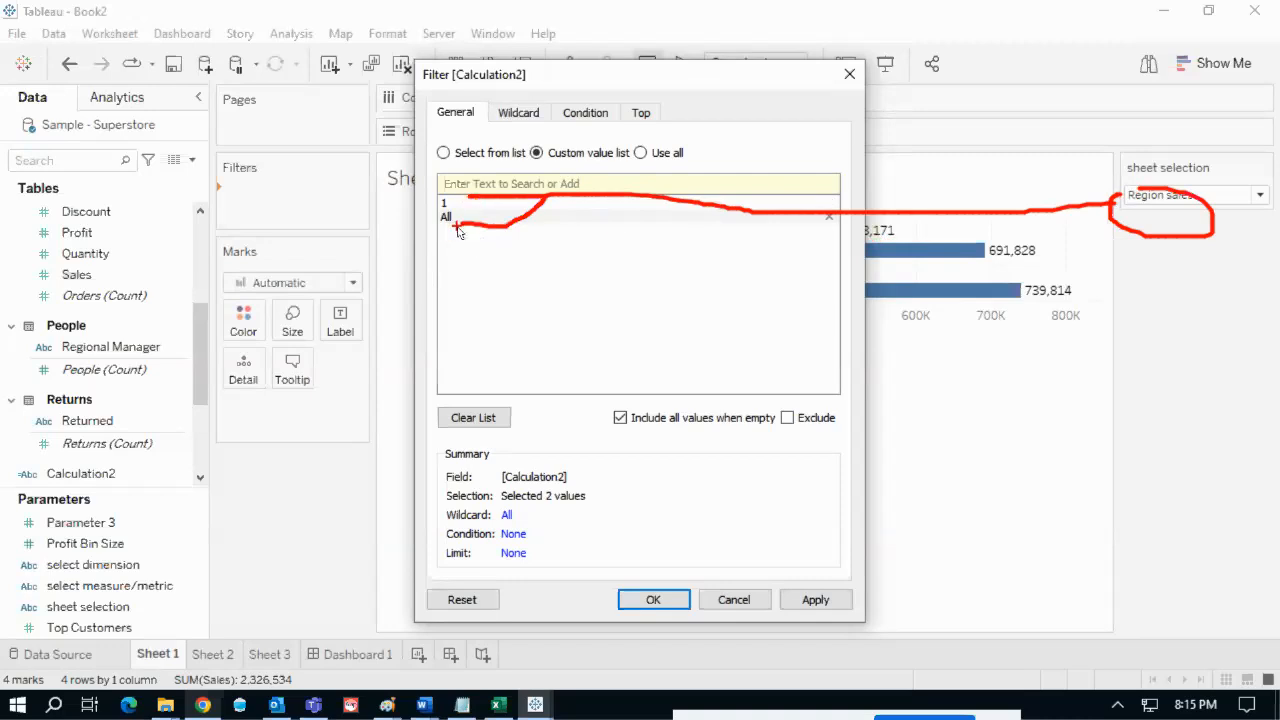
pyautogui.press('Escape')
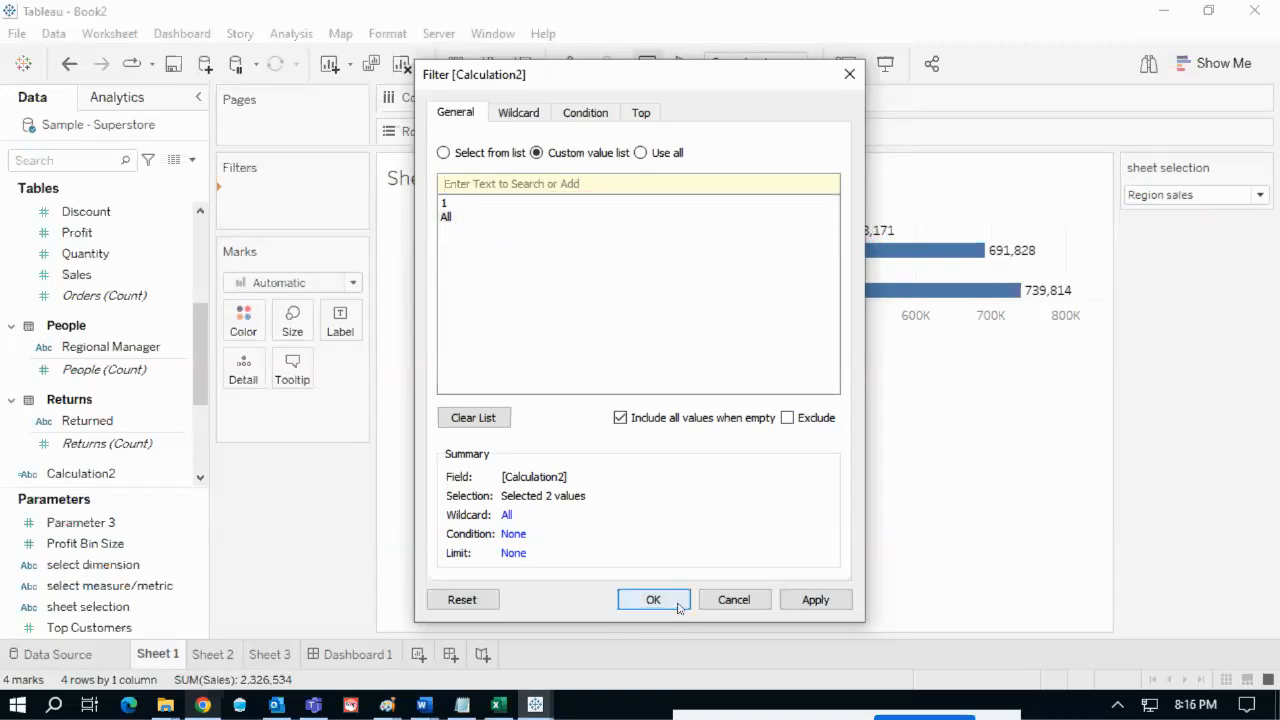
pyautogui.click(676, 603)
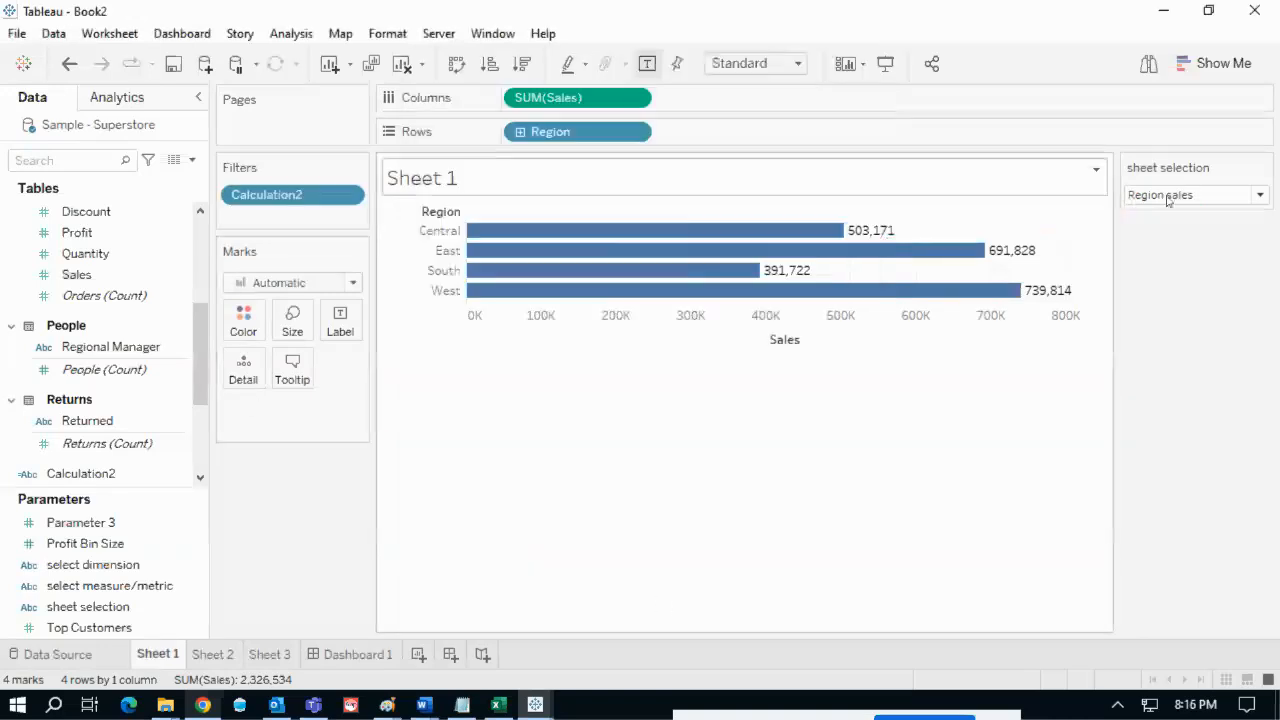
# - Switch sheet selection to R - c - sales so Sheet 1 shows no marks
pyautogui.click(1200, 196)
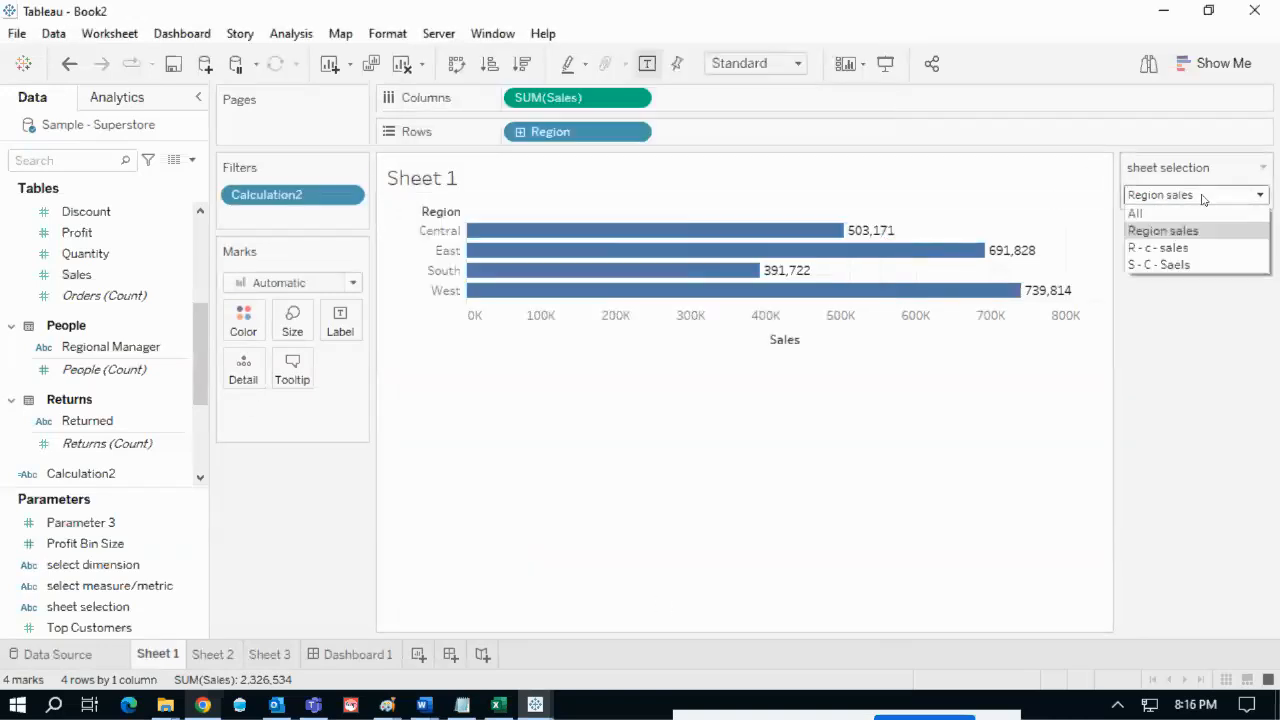
pyautogui.click(1163, 250)
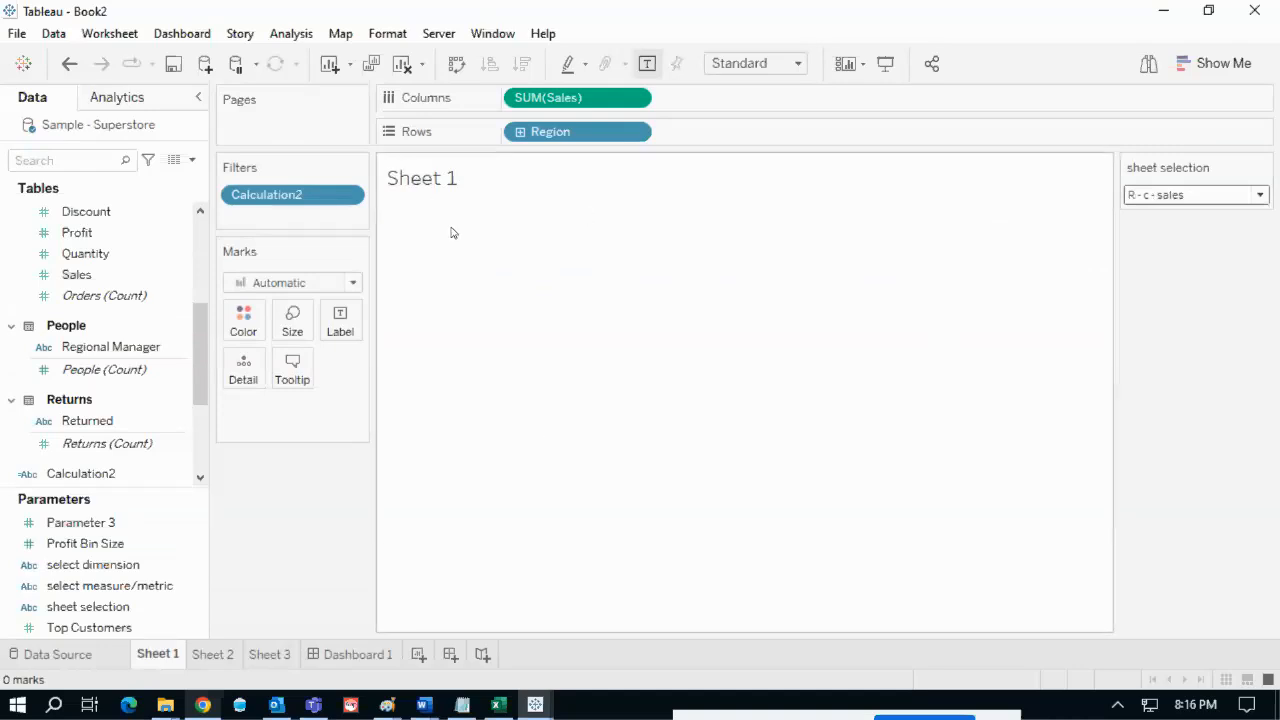
pyautogui.click(1220, 197)
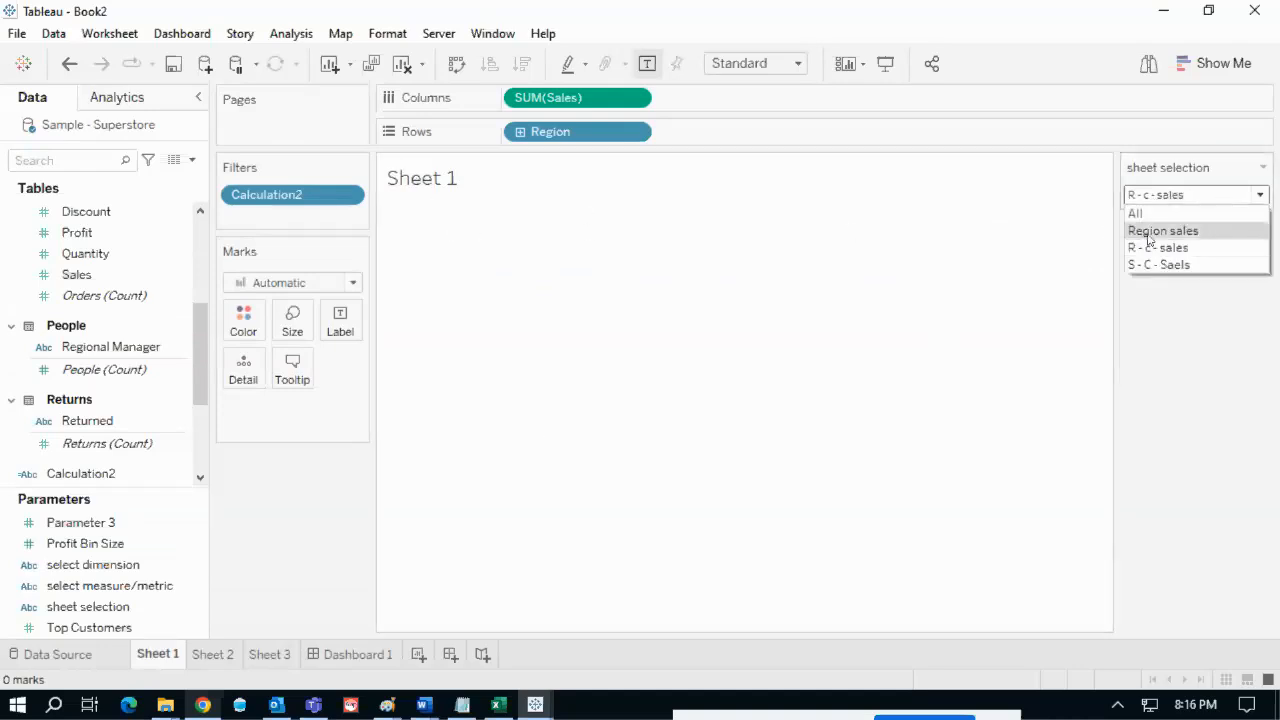
# - Set the dashboard's sheet selection parameter back to All
pyautogui.click(1160, 231)
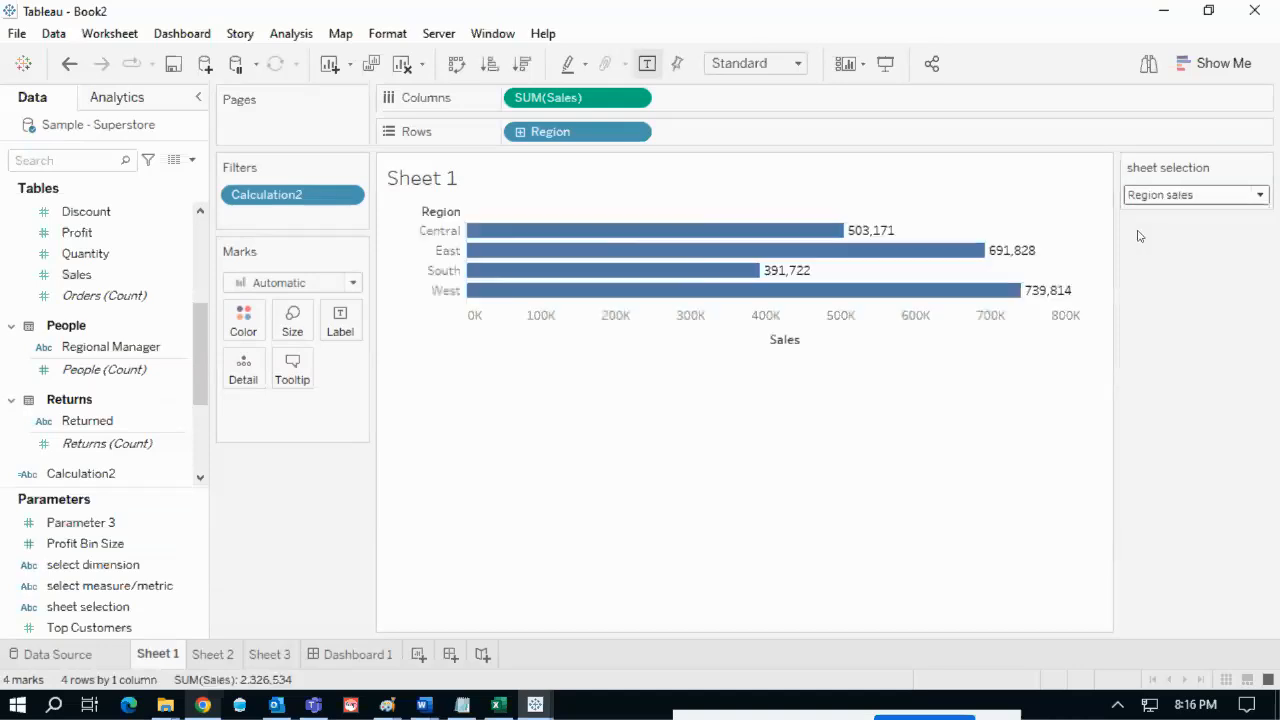
pyautogui.click(1188, 200)
pyautogui.click(1138, 213)
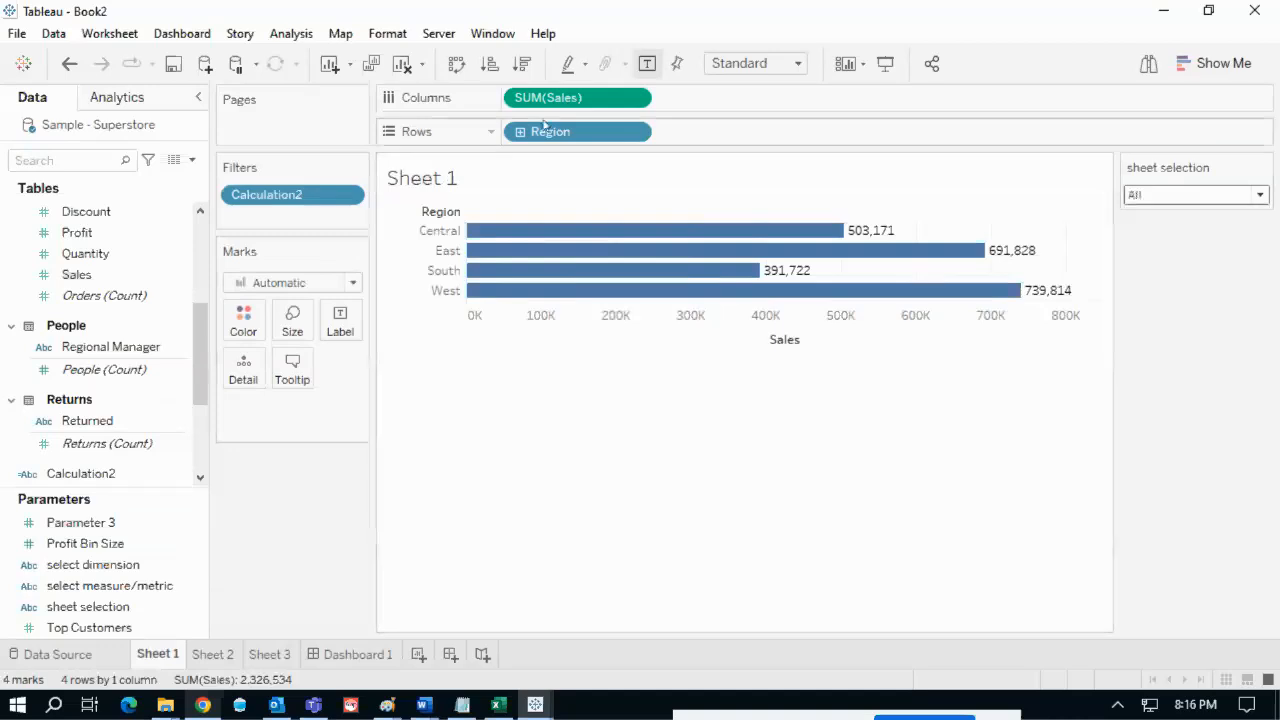
# - Filter Sheet 2 on Calculation2 with a custom value list of 2 and All
pyautogui.click(213, 654)
pyautogui.moveTo(80, 473); pyautogui.dragTo(266, 203)
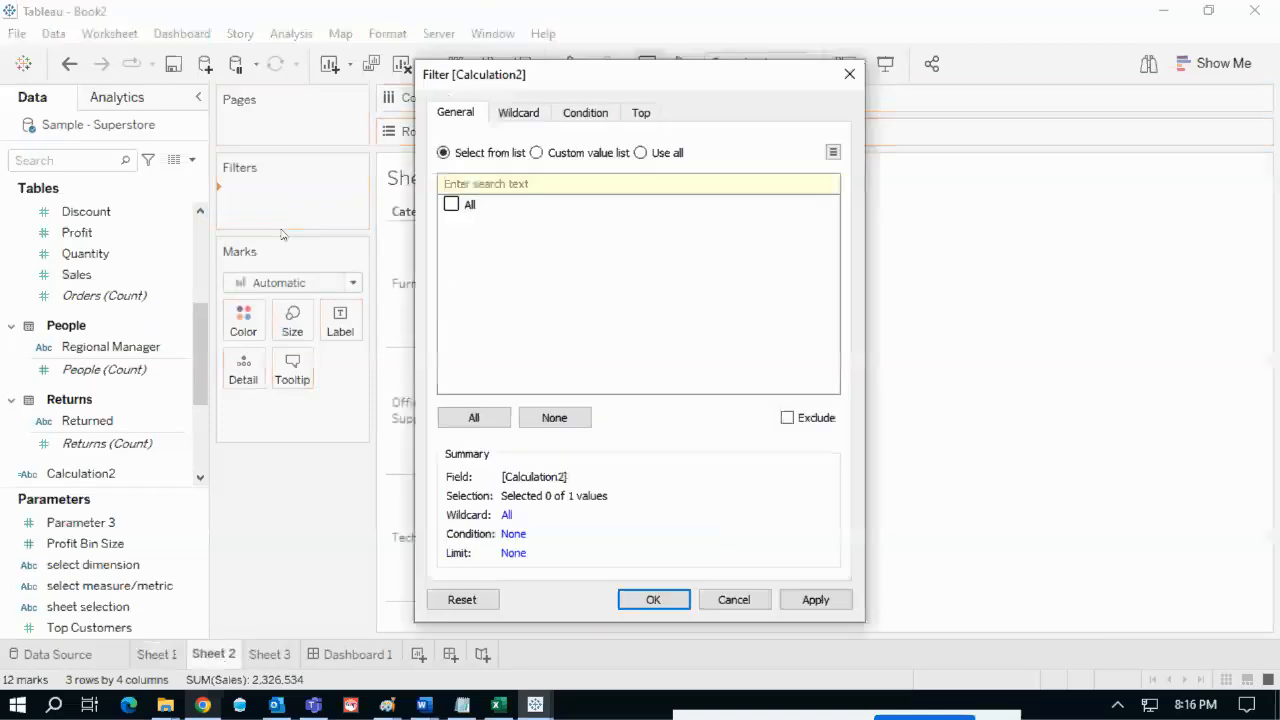
pyautogui.click(536, 153)
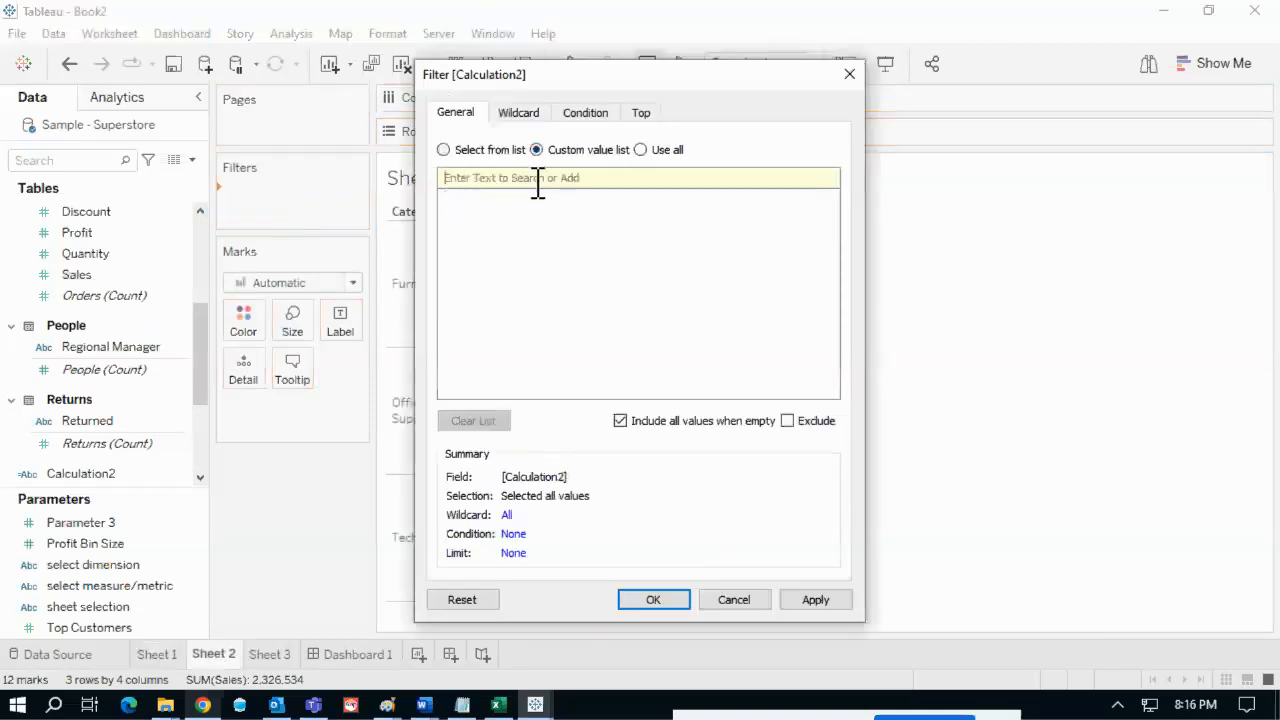
pyautogui.moveTo(656, 84); pyautogui.dragTo(875, 116)
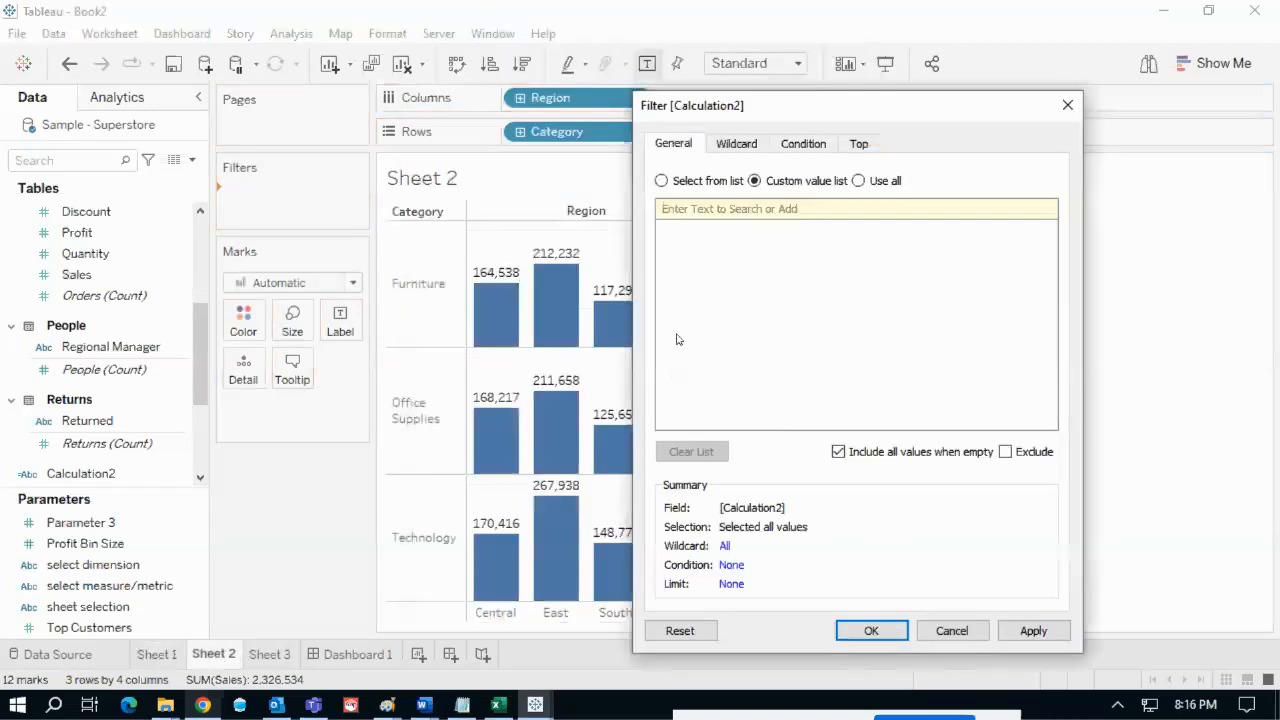
pyautogui.write('2')
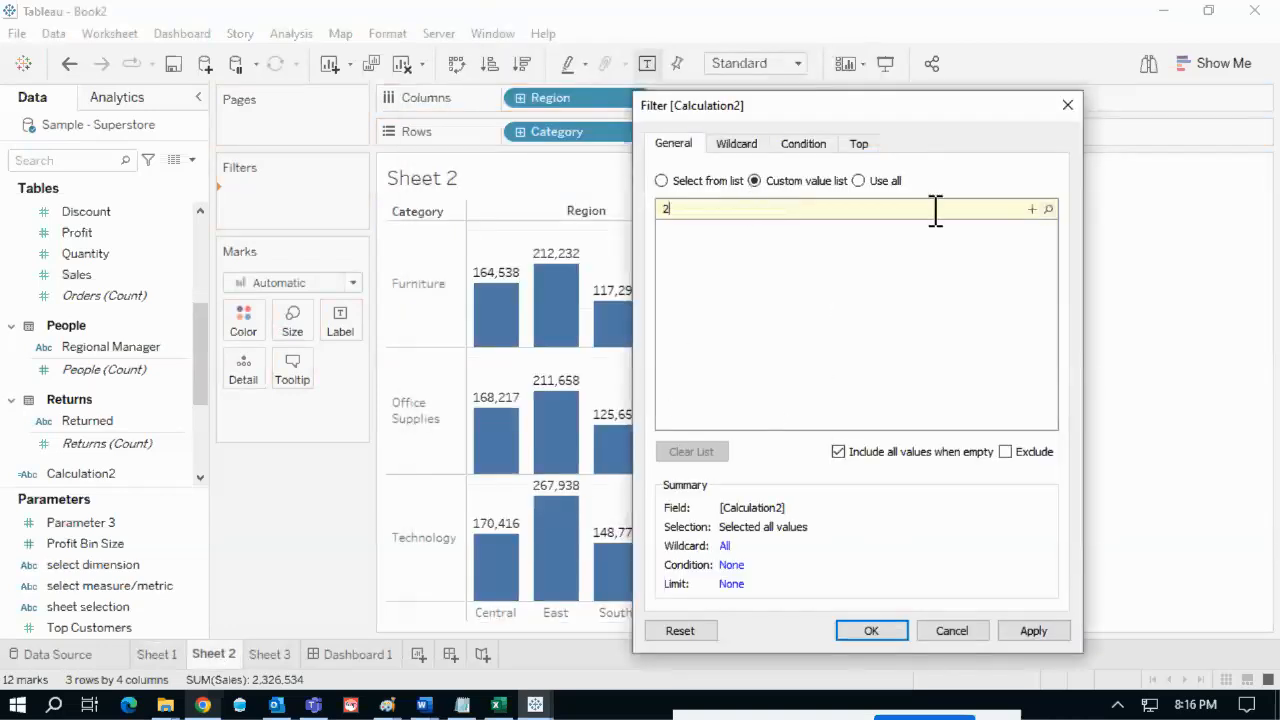
pyautogui.click(1031, 210)
pyautogui.write('All')
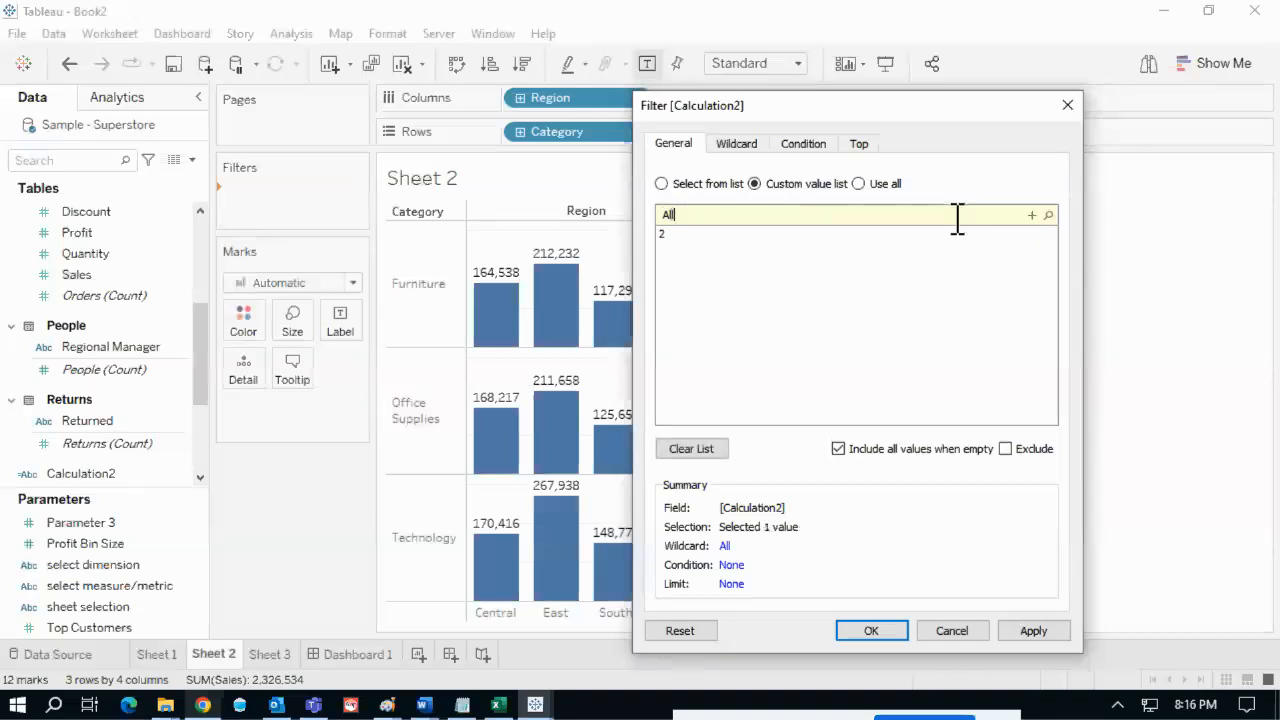
pyautogui.click(1031, 215)
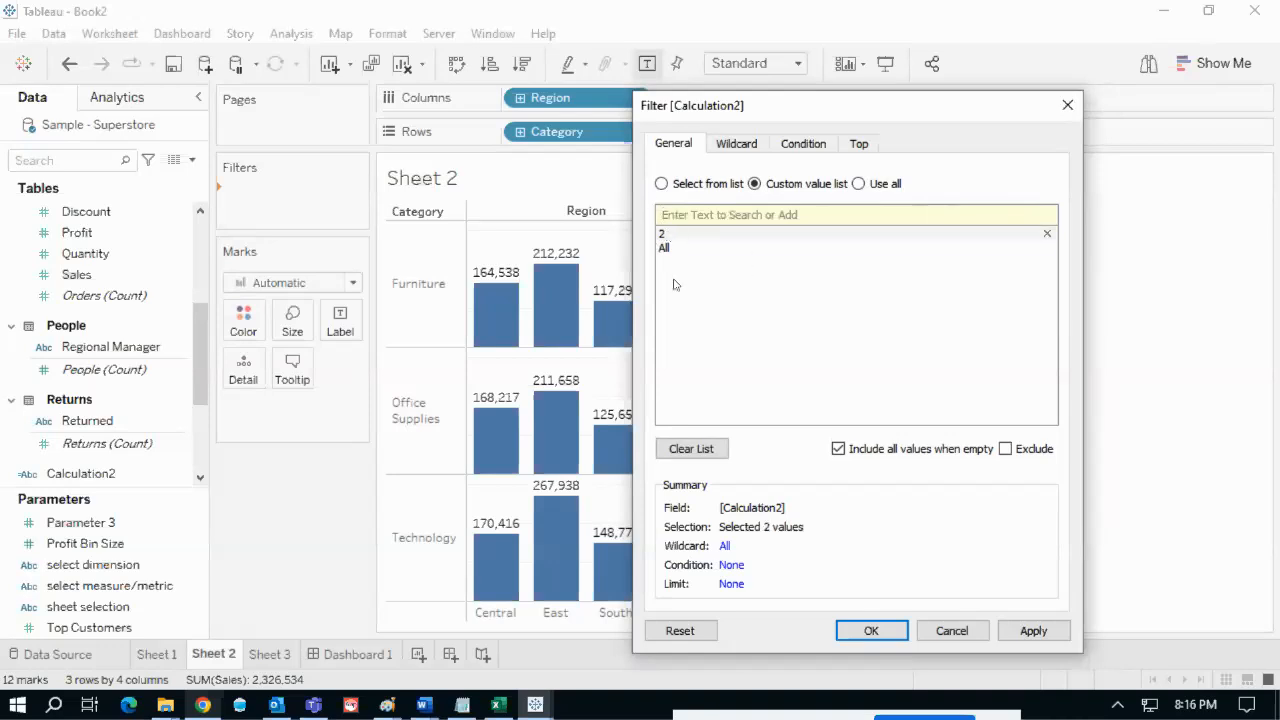
pyautogui.click(871, 630)
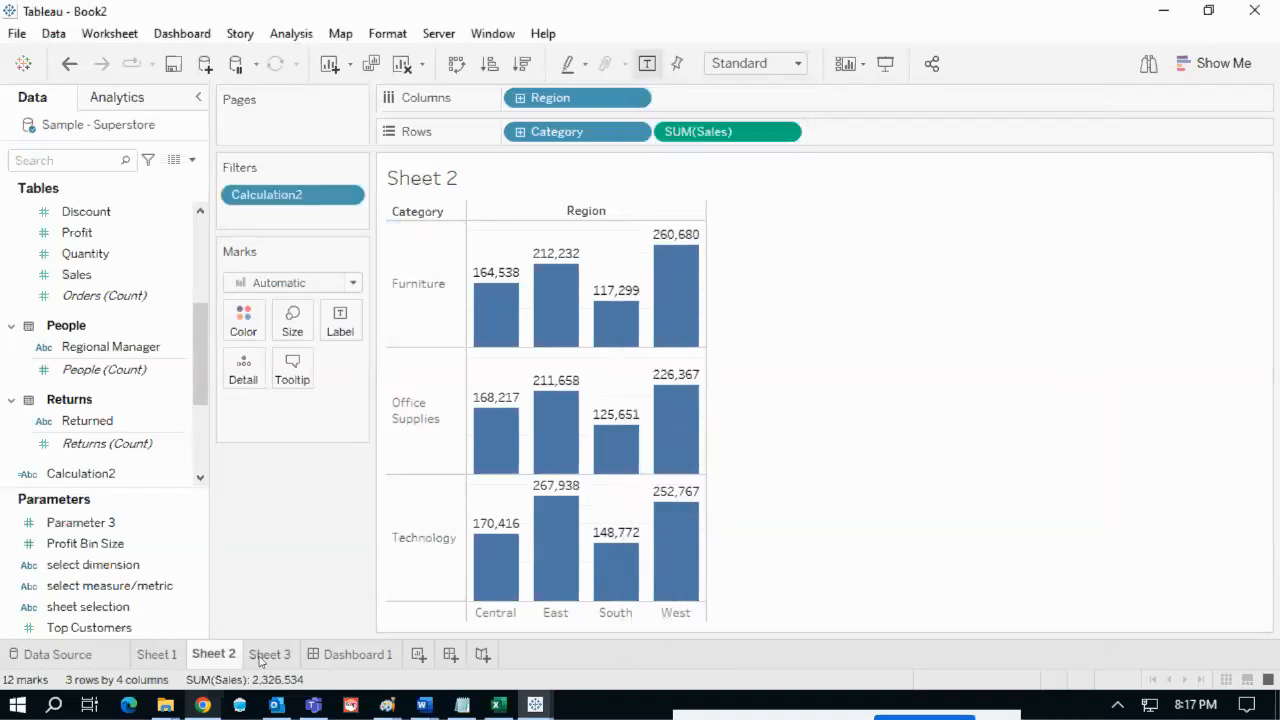
# - Filter Sheet 3 on Calculation2 with custom values 3 and All, then return to Dashboard 1
pyautogui.click(268, 654)
pyautogui.moveTo(94, 474); pyautogui.dragTo(282, 226)
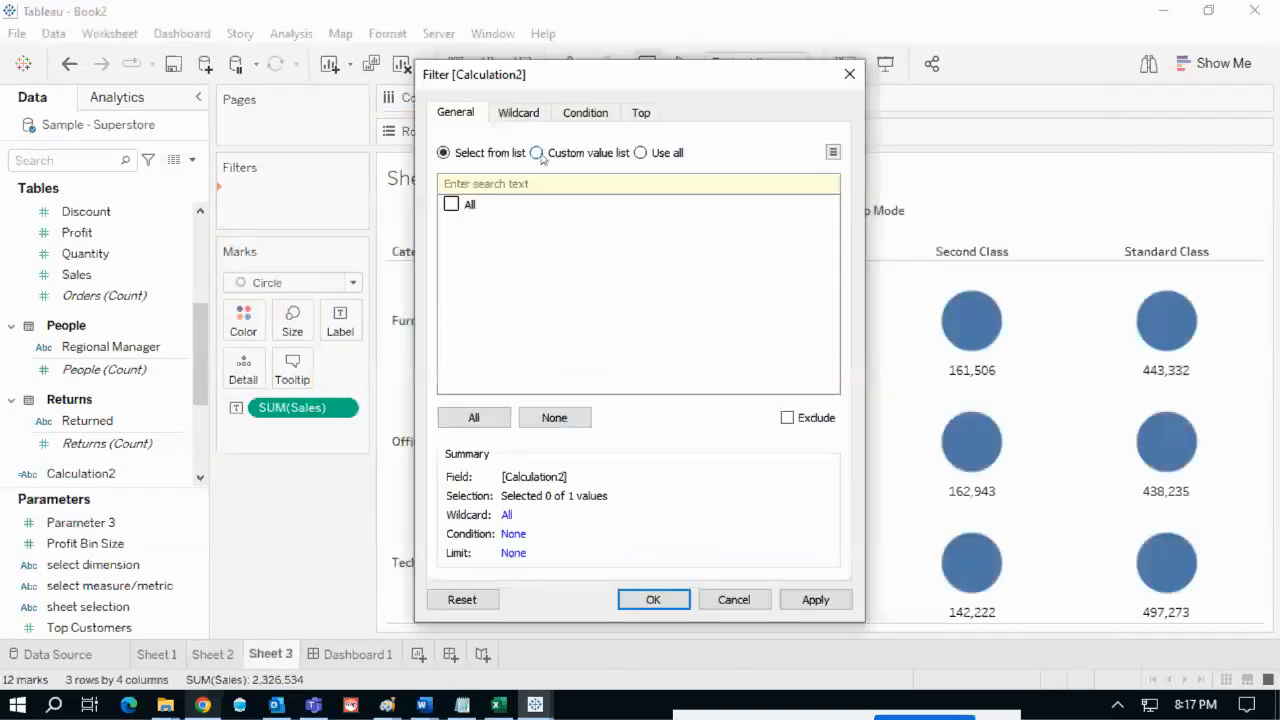
pyautogui.click(537, 153)
pyautogui.write('3')
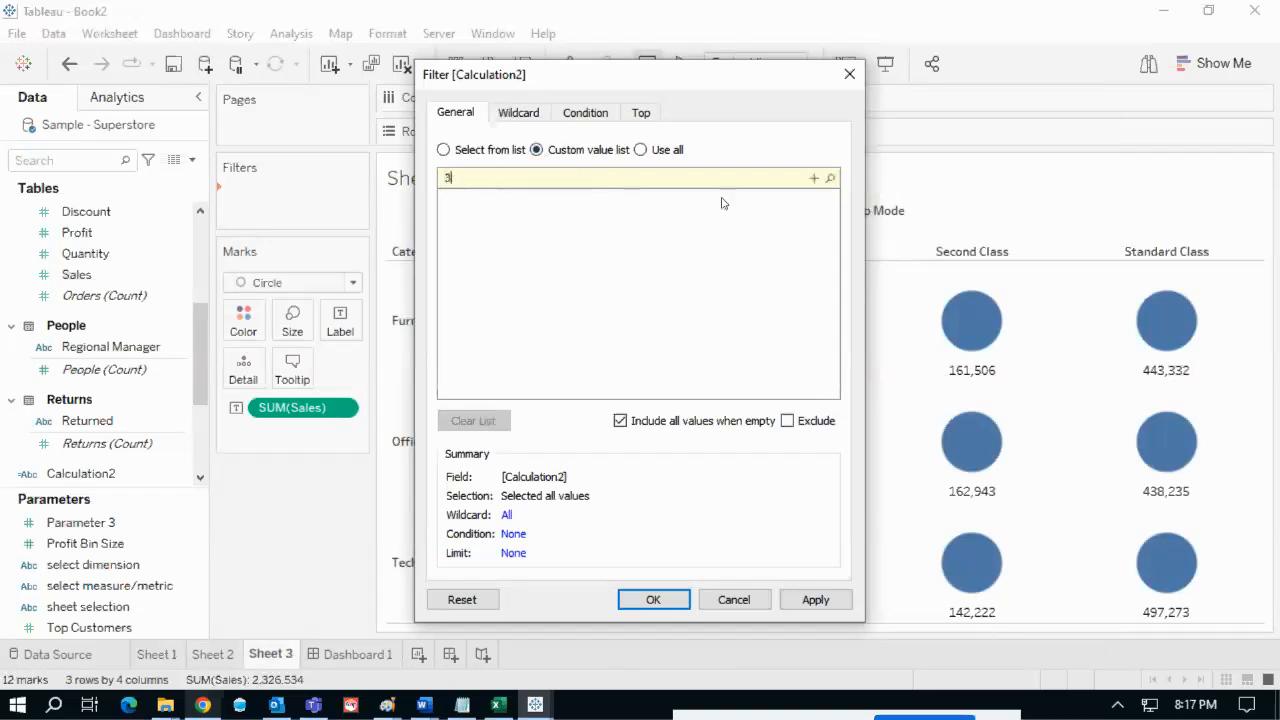
pyautogui.click(815, 178)
pyautogui.write('A')
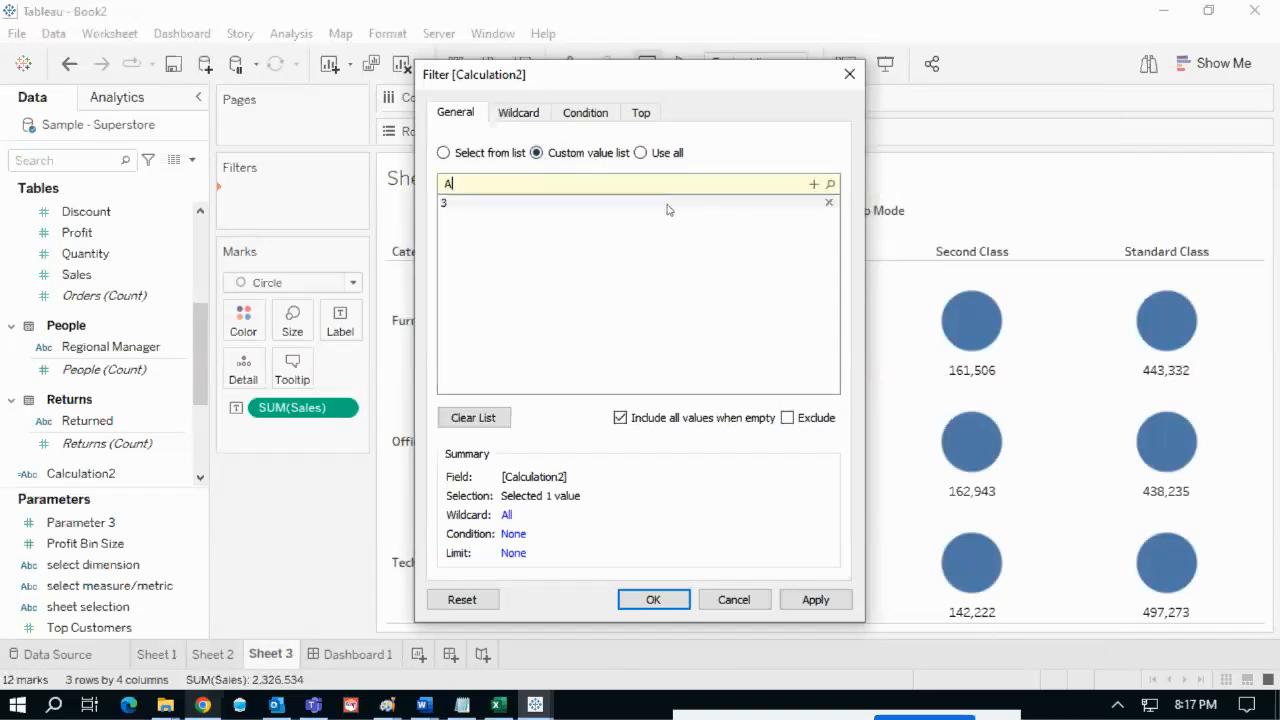
pyautogui.write('ll')
pyautogui.click(814, 184)
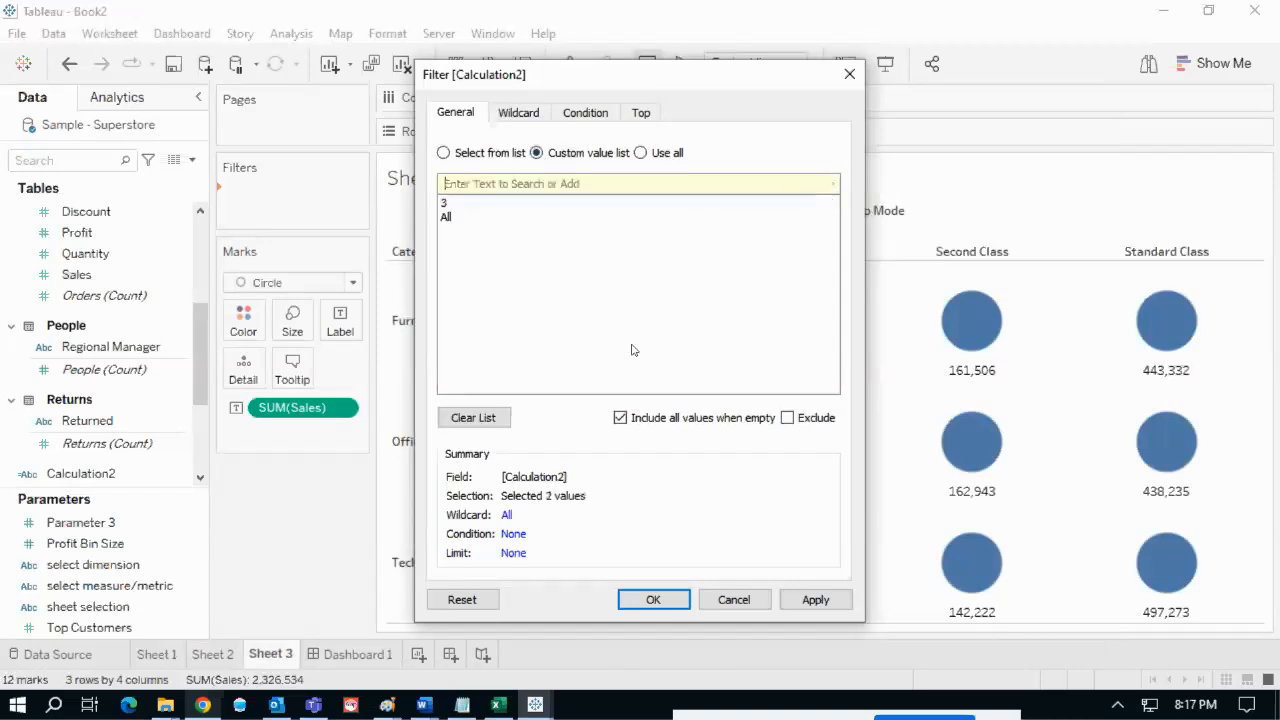
pyautogui.click(653, 600)
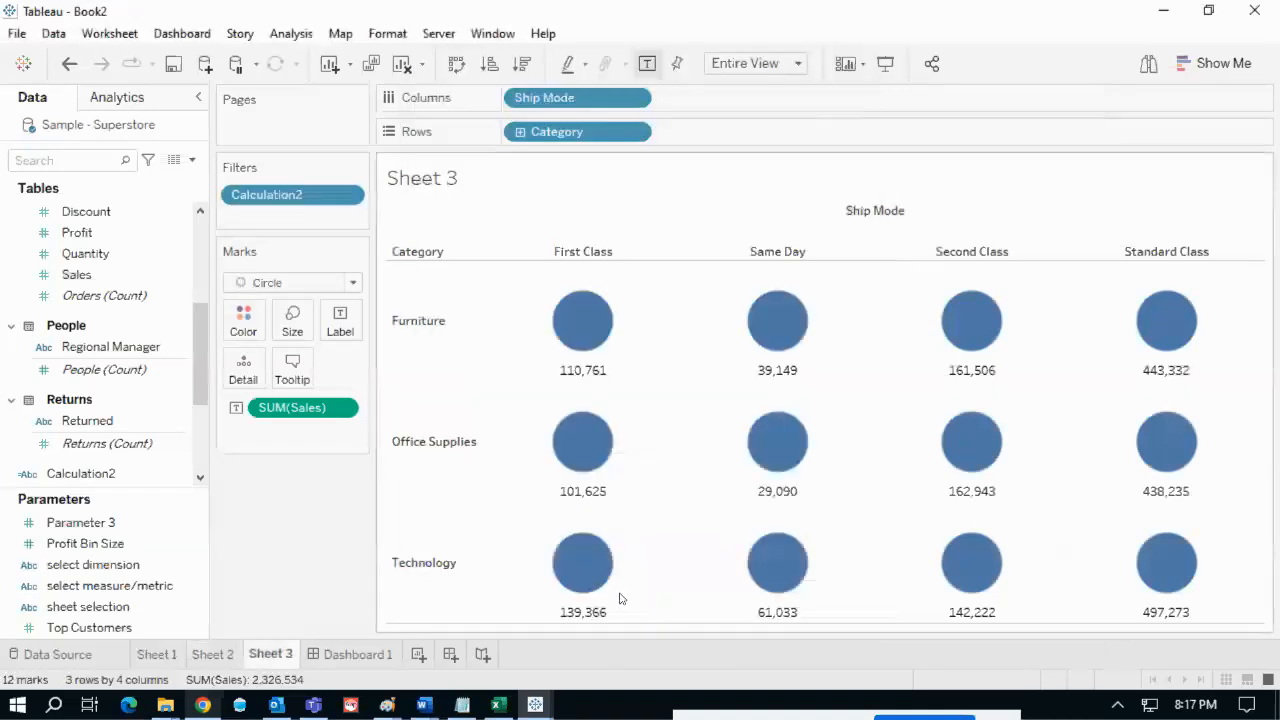
pyautogui.click(350, 655)
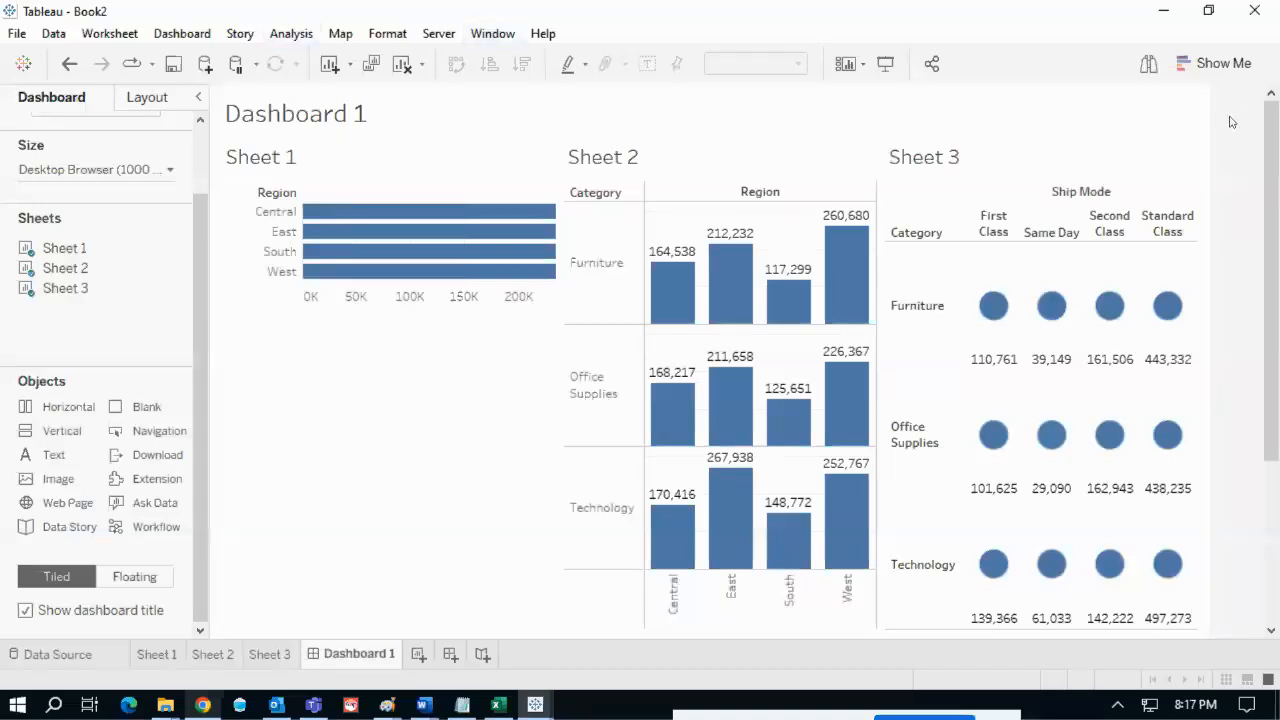
# - Show the sheet selection parameter control as a floating control beside the Dashboard 1 title
pyautogui.click(290, 33)
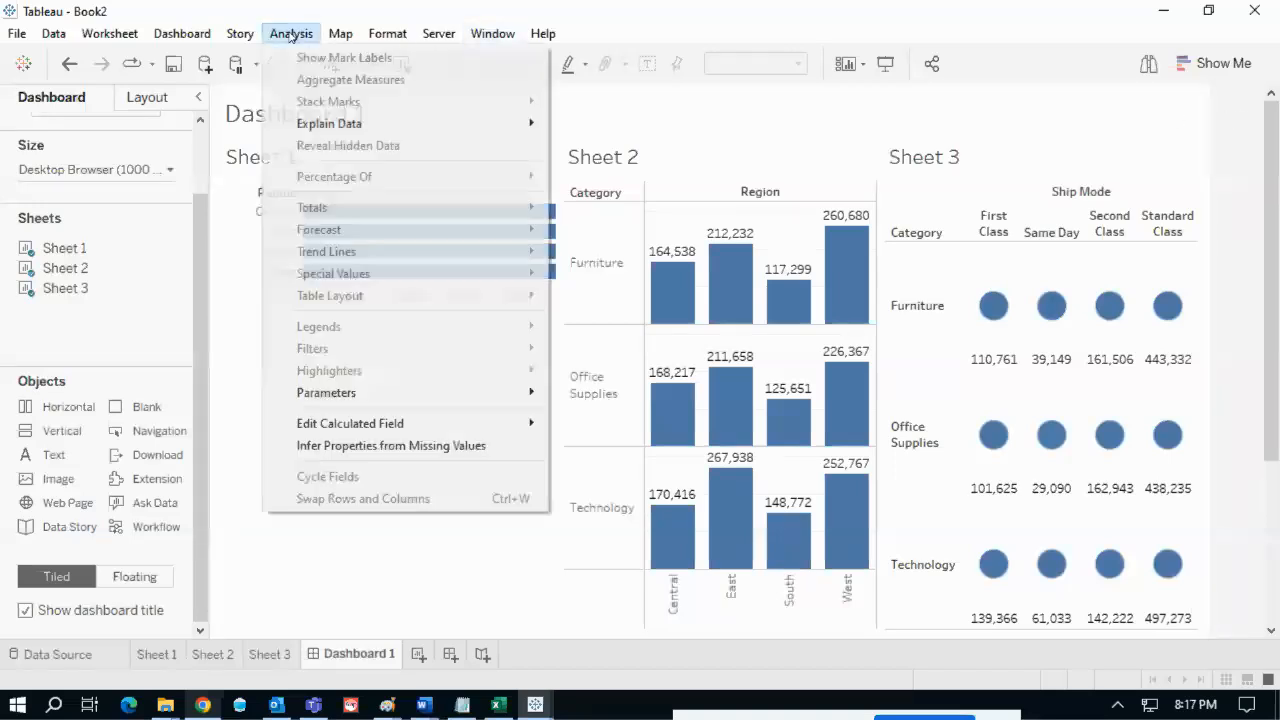
pyautogui.moveTo(357, 392)
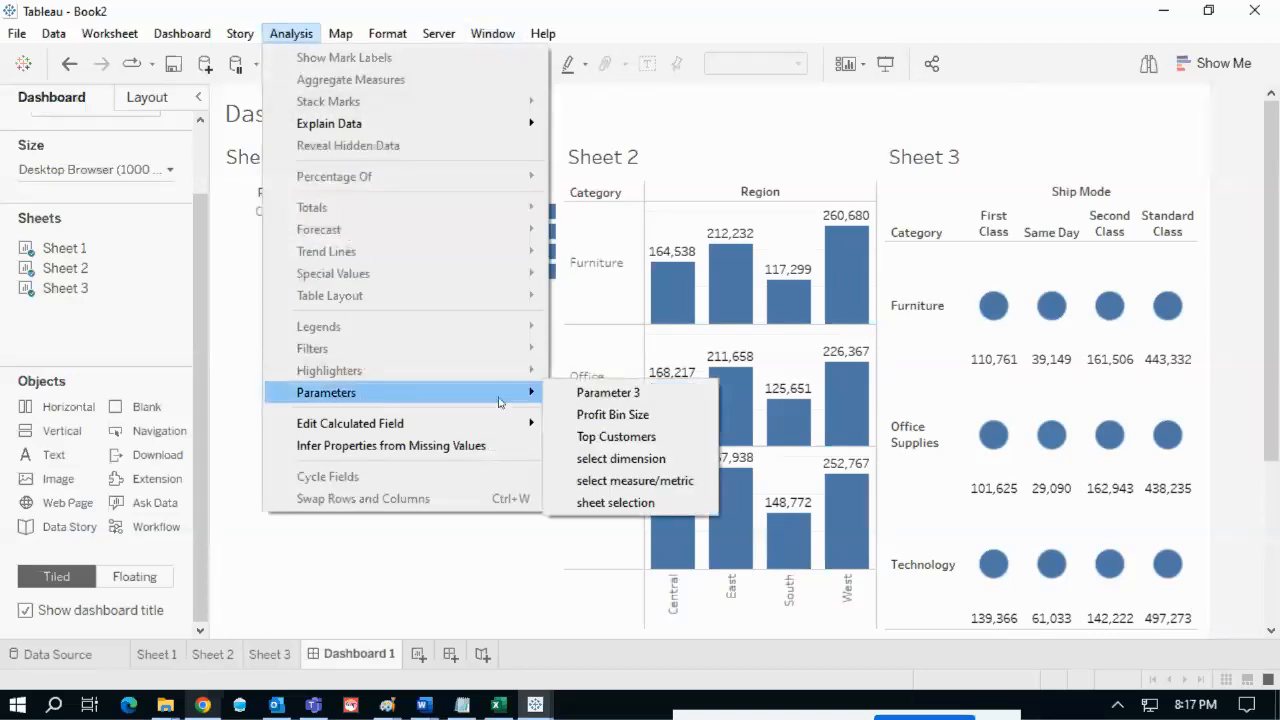
pyautogui.click(592, 506)
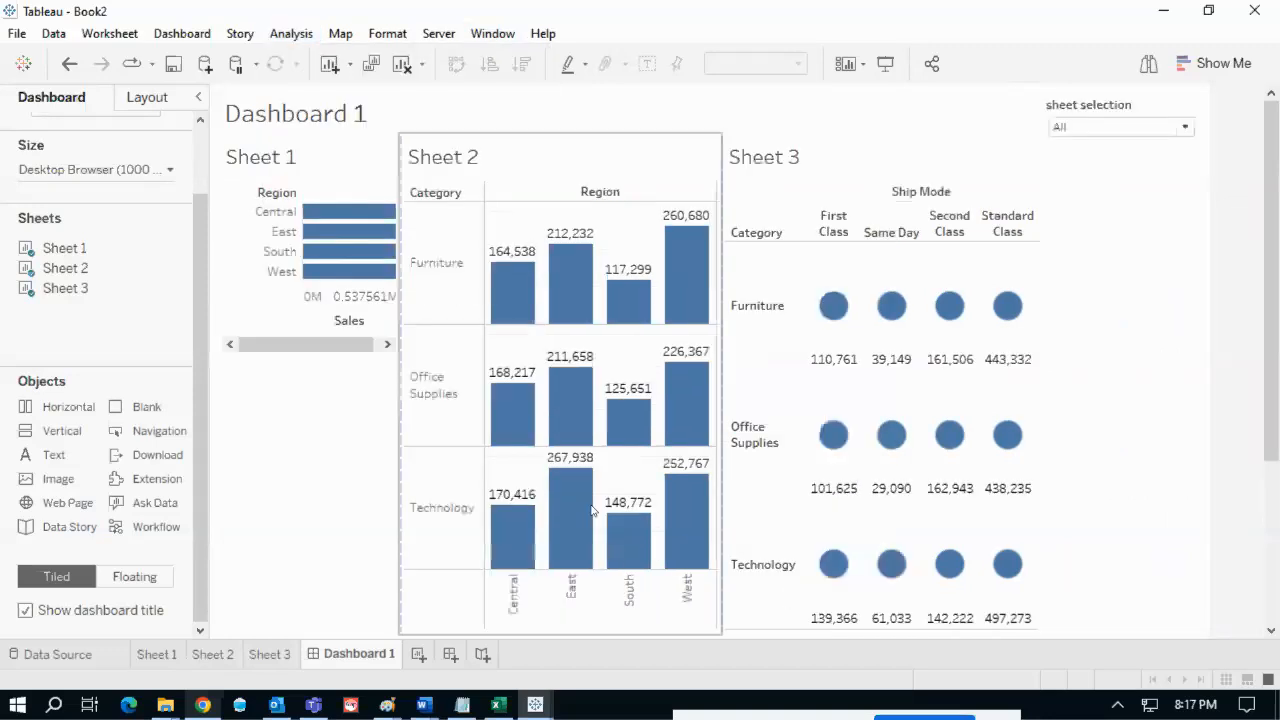
pyautogui.click(1127, 113)
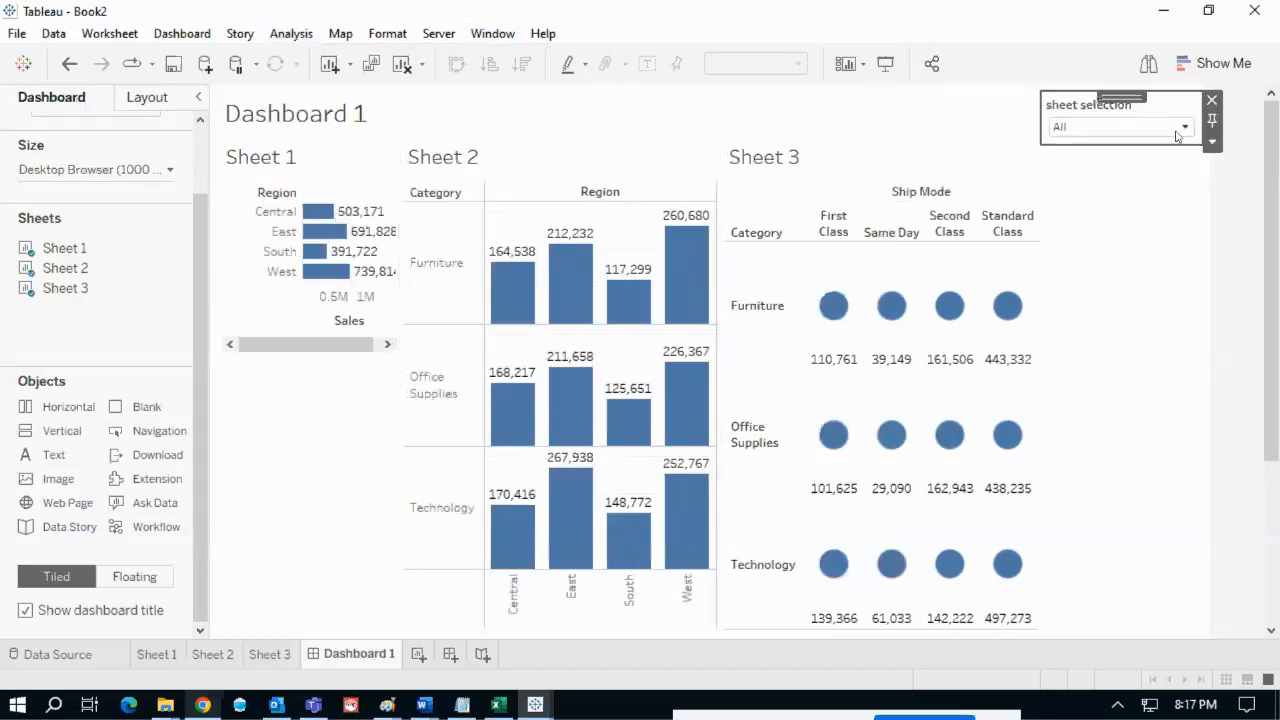
pyautogui.click(1213, 142)
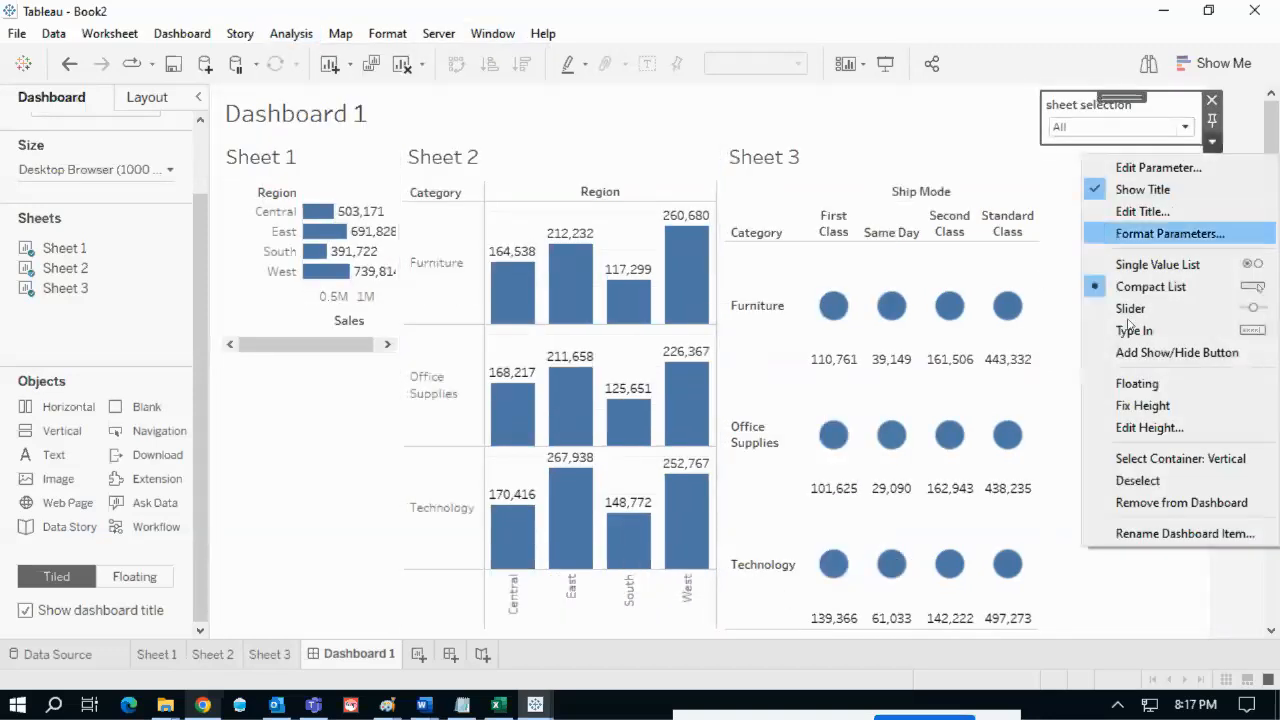
pyautogui.click(1137, 383)
pyautogui.moveTo(1096, 110); pyautogui.dragTo(483, 88)
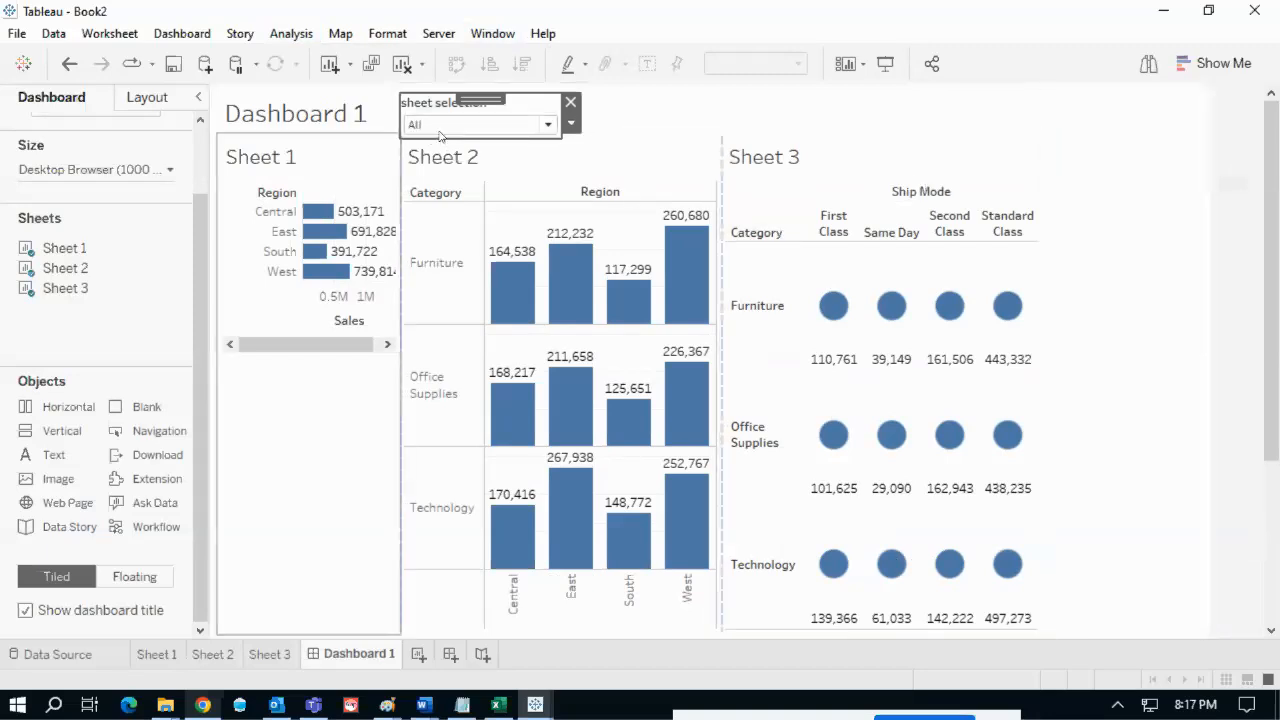
pyautogui.moveTo(570, 368)
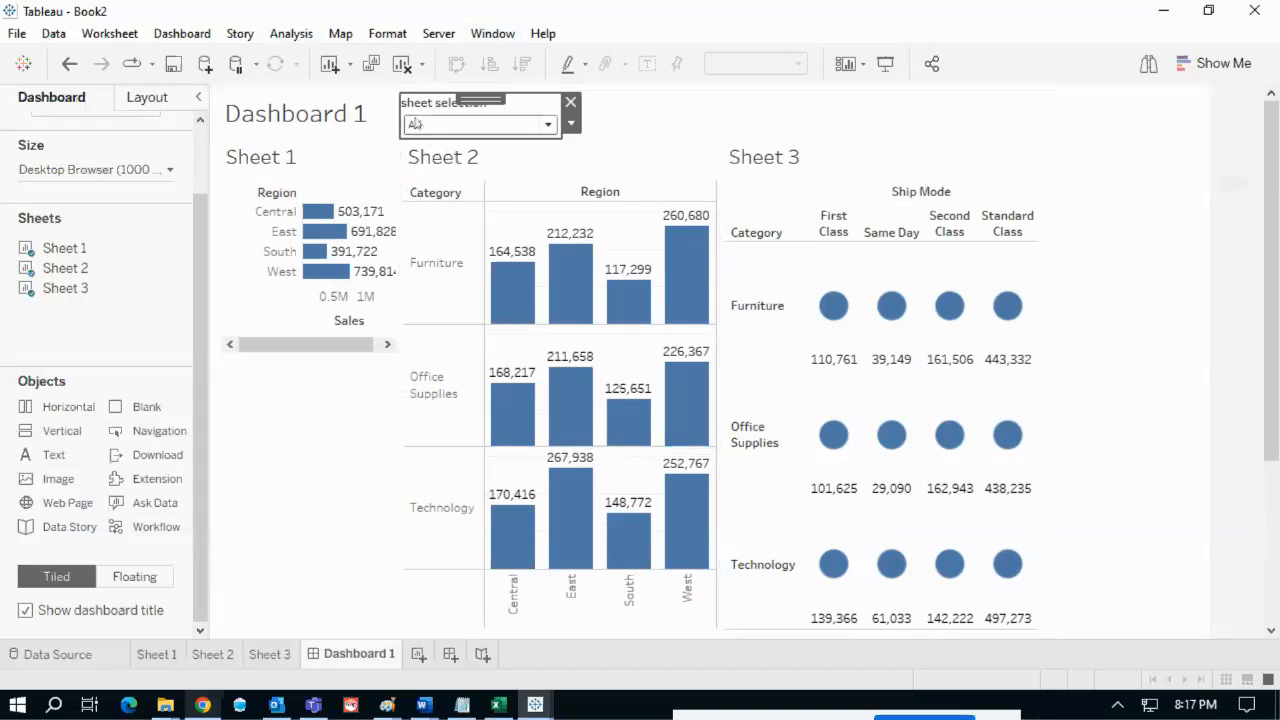
pyautogui.click(438, 124)
# - Cycle the sheet selection through Region sales, R - c - sales, and finally S - C - Saels
pyautogui.click(443, 162)
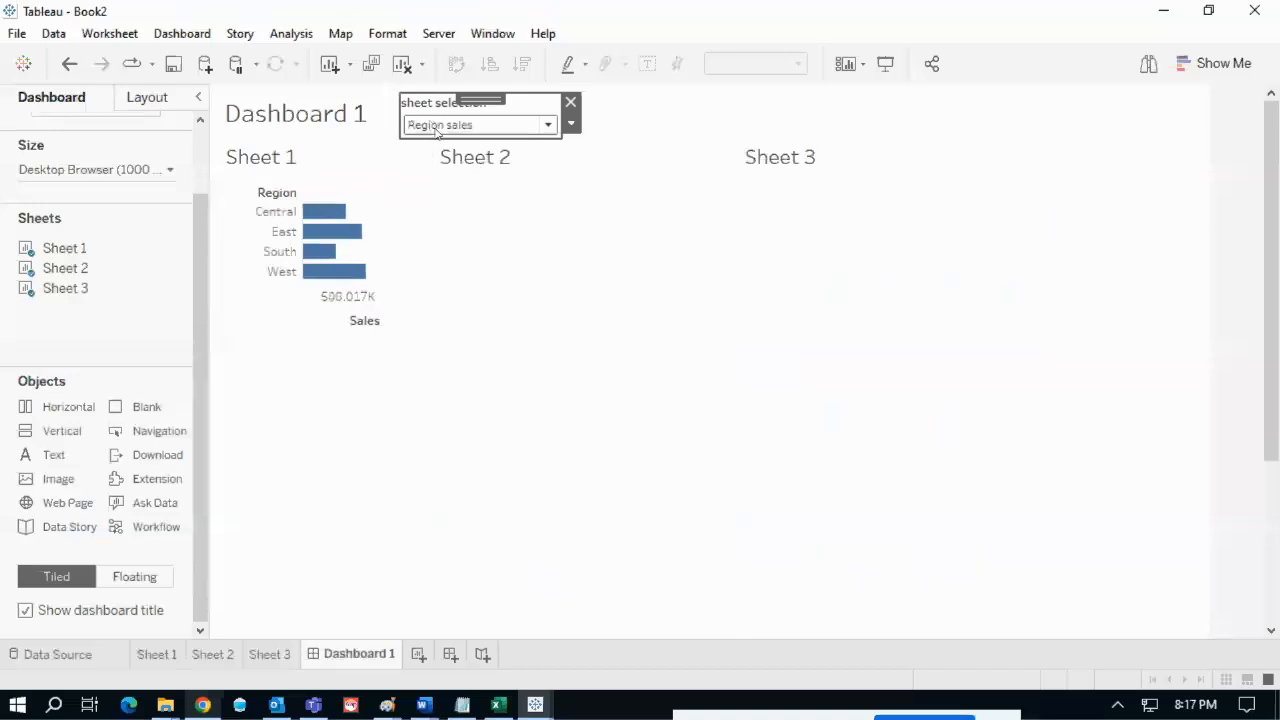
pyautogui.click(476, 125)
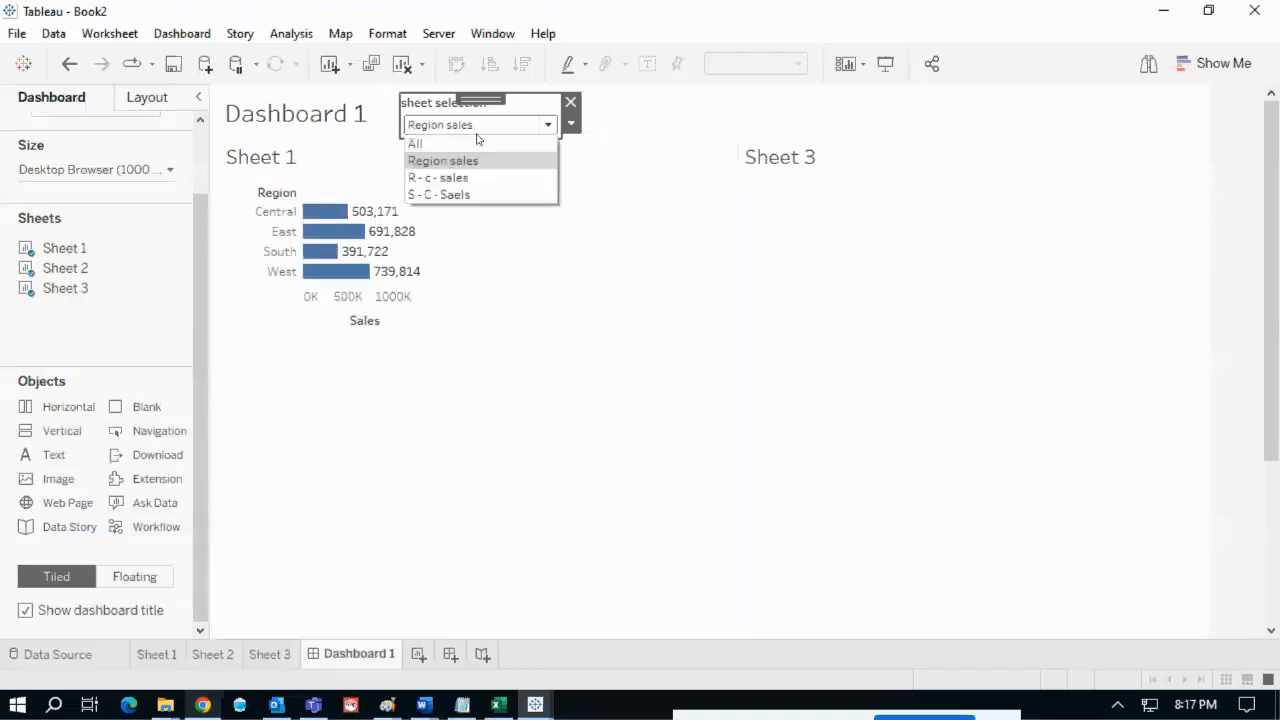
pyautogui.click(449, 178)
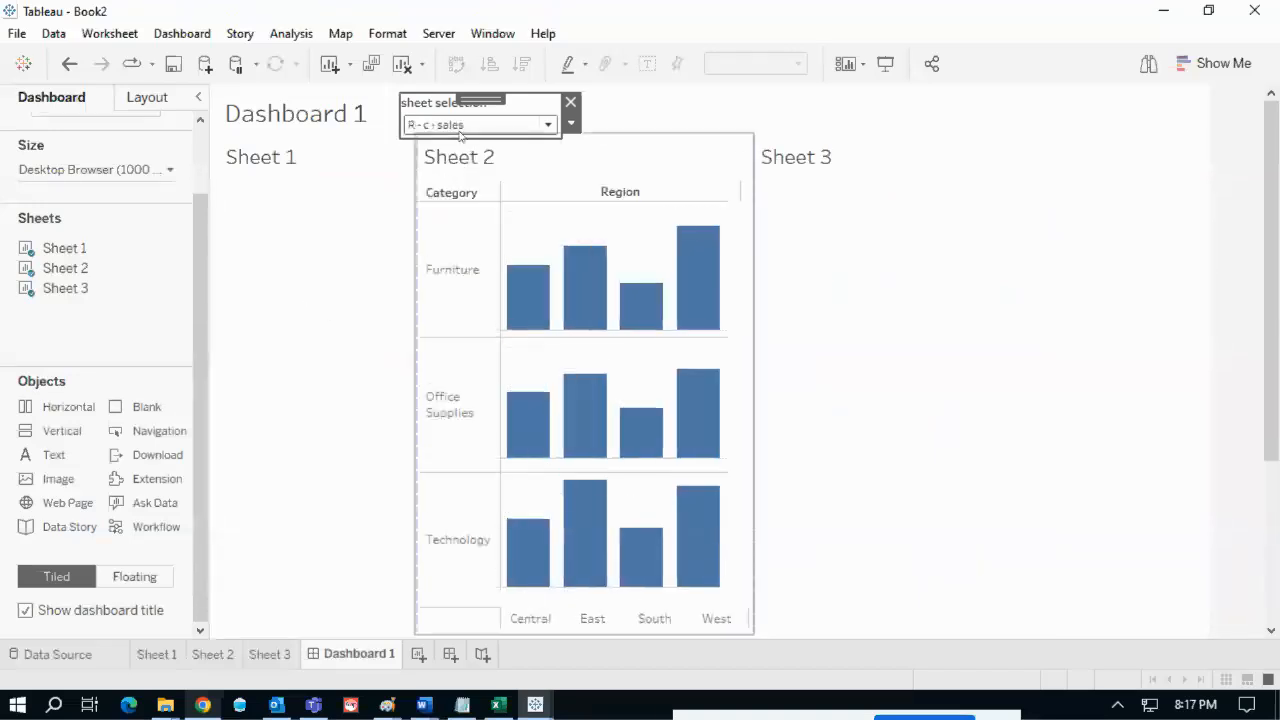
pyautogui.click(494, 126)
pyautogui.click(482, 196)
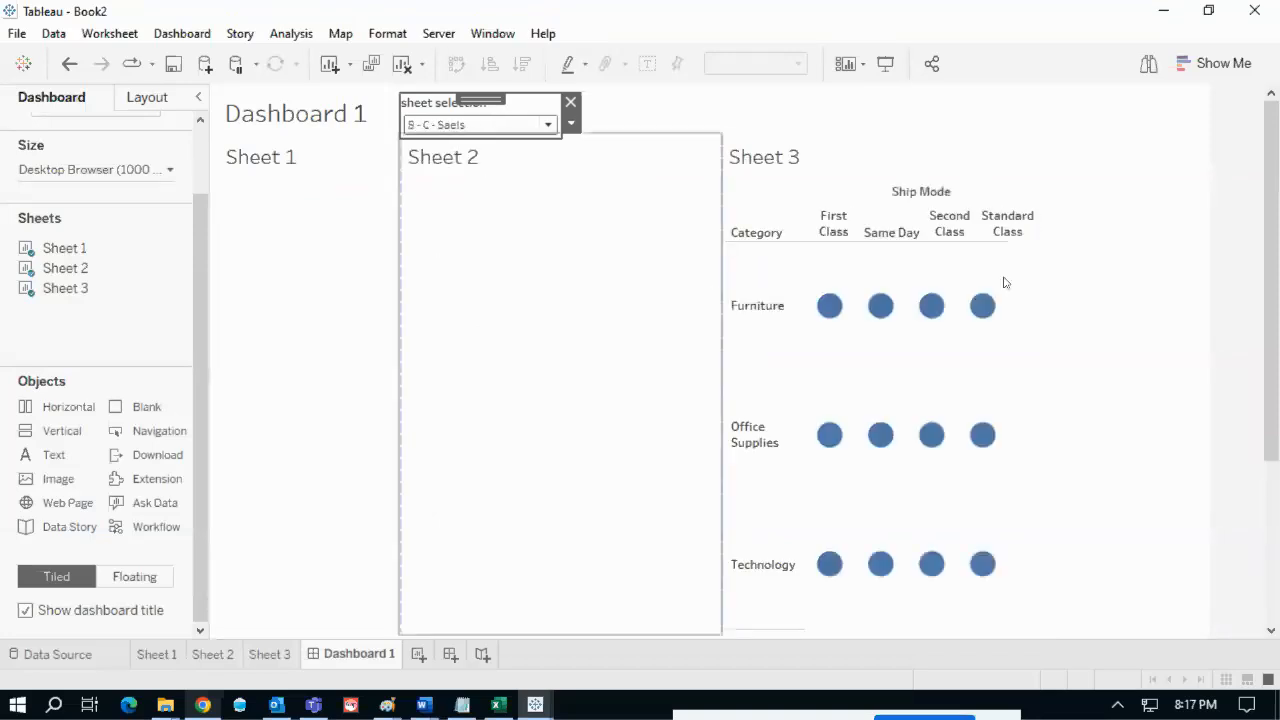
pyautogui.click(285, 182)
# - Hide the titles of Sheet 1 and Sheet 2 so they collapse when unselected
pyautogui.click(410, 226)
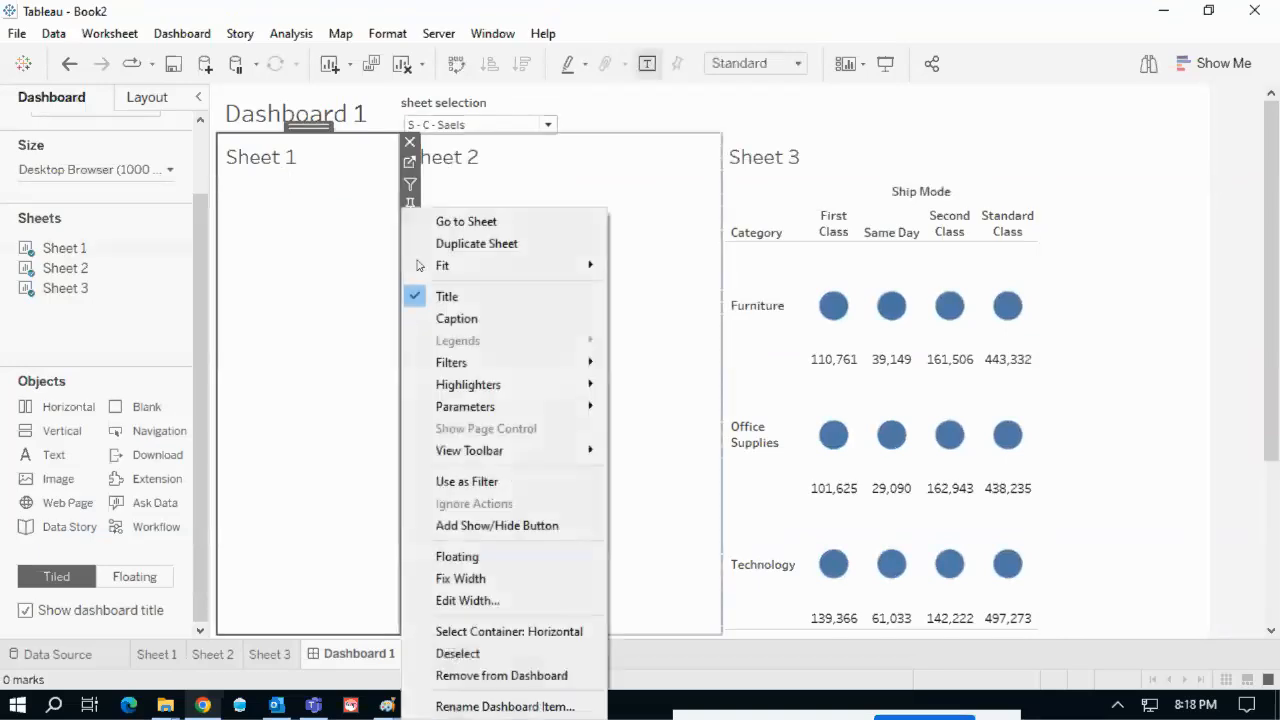
pyautogui.click(440, 296)
pyautogui.click(410, 142)
pyautogui.click(374, 160)
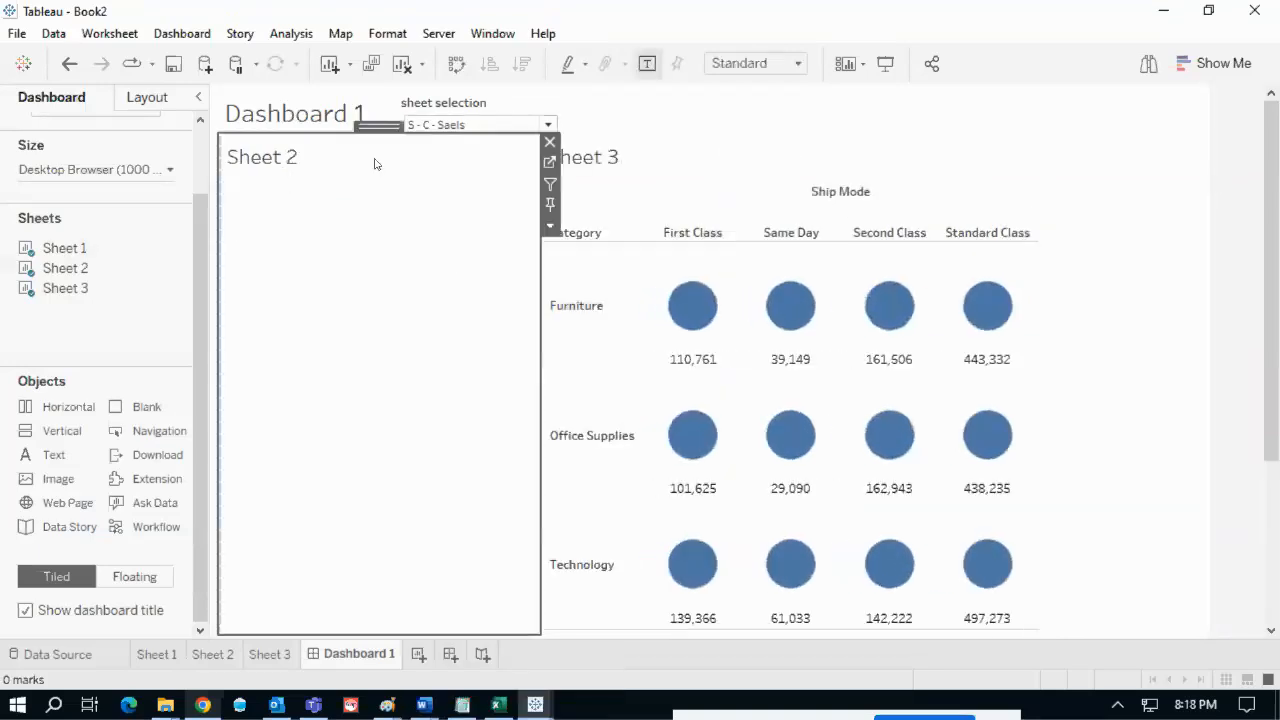
pyautogui.click(550, 232)
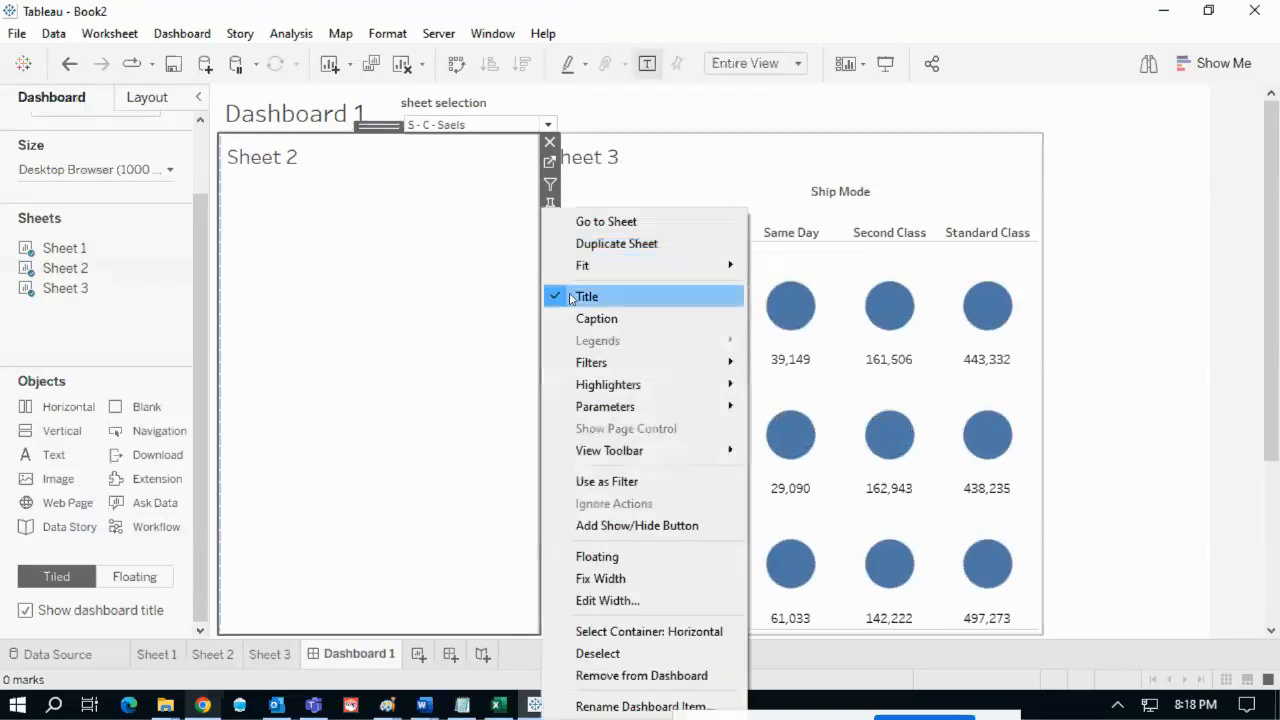
pyautogui.click(574, 298)
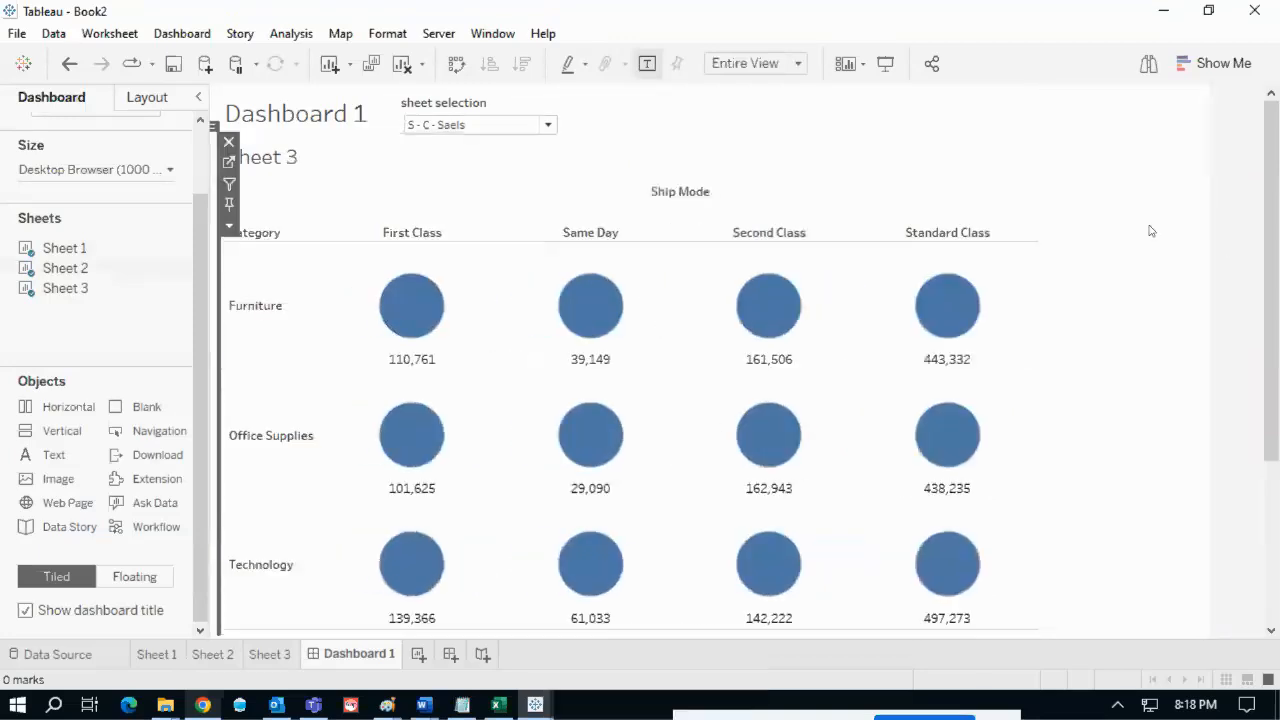
# - Remove the leftover blank container and hide Sheet 3's title
pyautogui.click(1151, 231)
pyautogui.click(1211, 100)
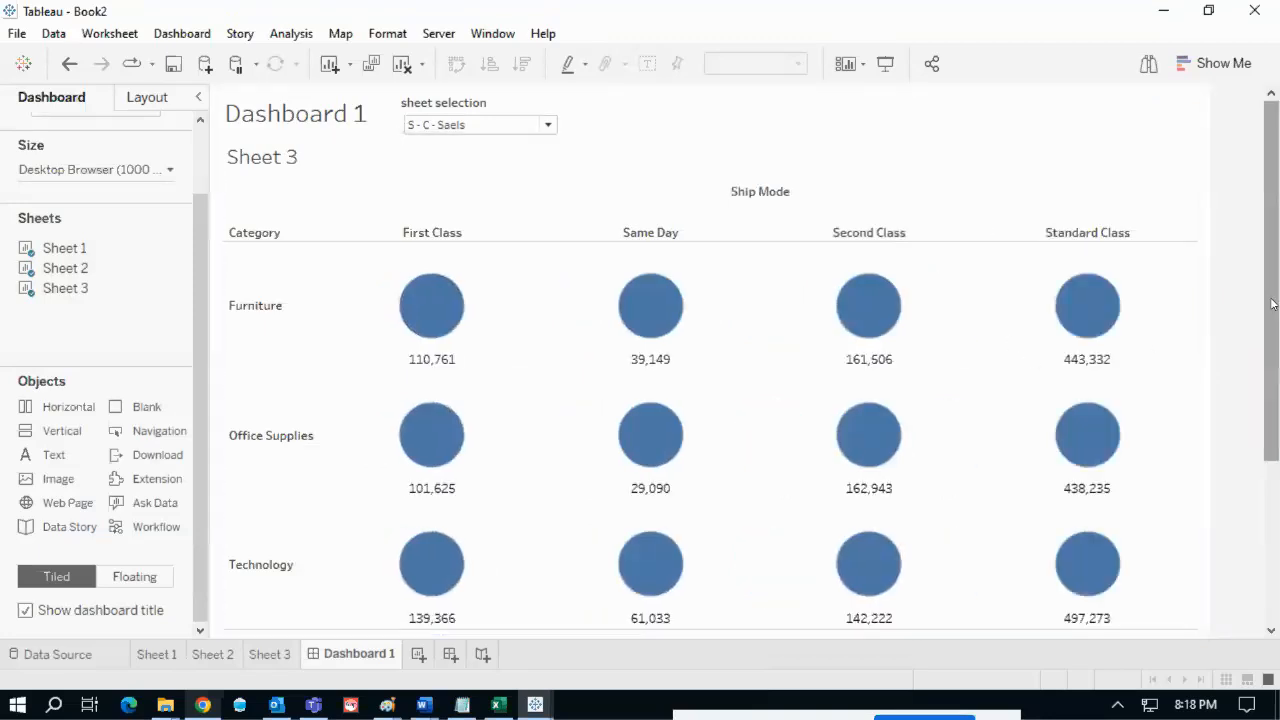
pyautogui.scroll(-3, 1260, 312)
pyautogui.scroll(1, 1260, 312)
pyautogui.scroll(2, 1276, 316)
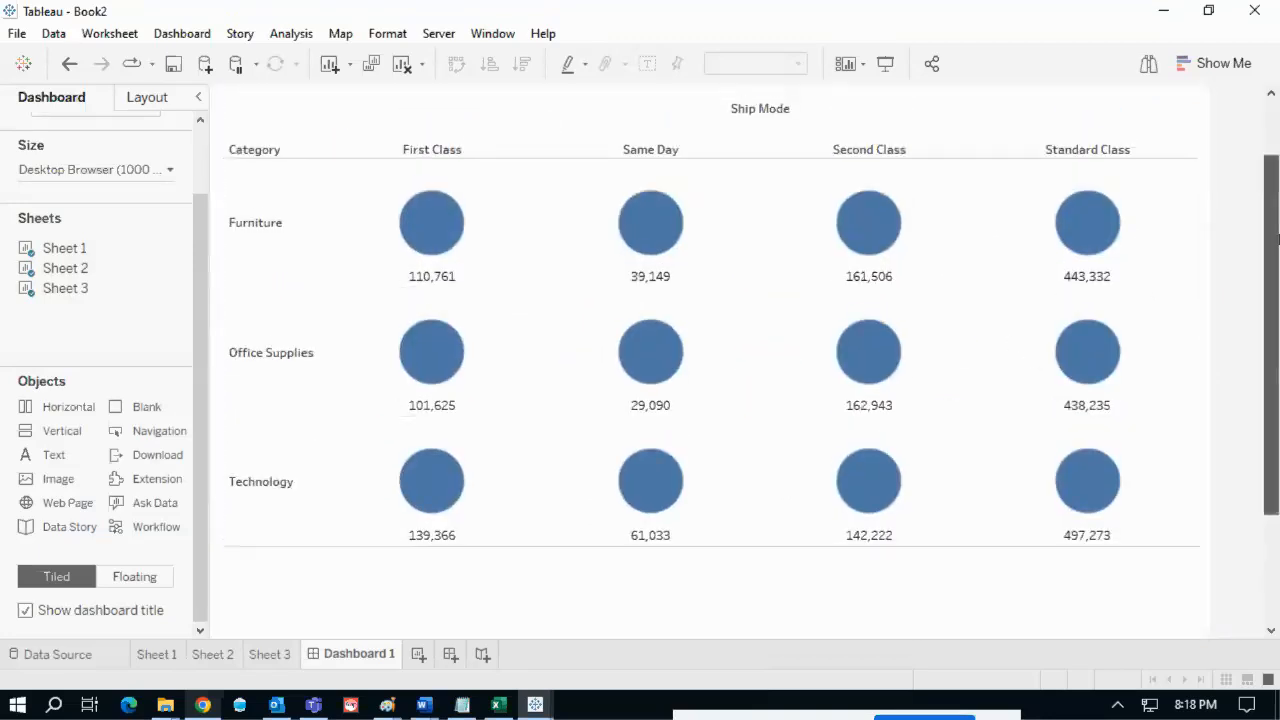
pyautogui.click(337, 171)
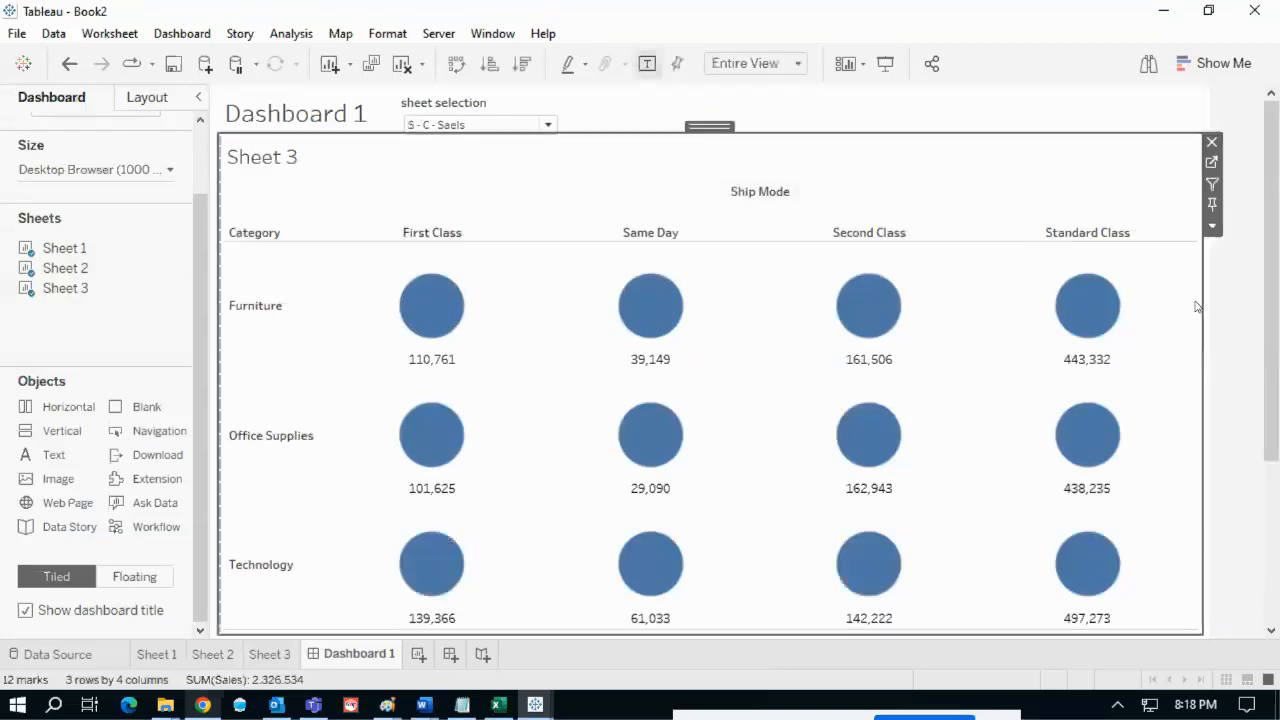
pyautogui.click(1212, 226)
pyautogui.click(1120, 296)
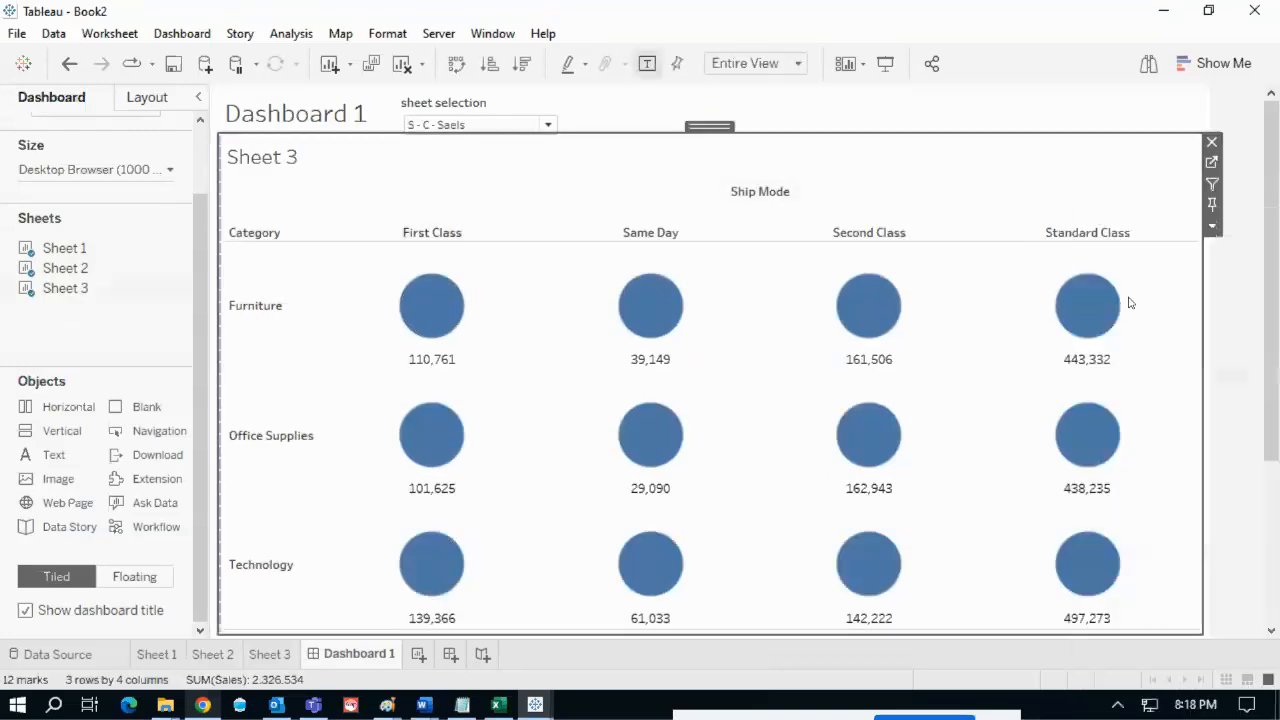
# - Set the sheet selection back to All, showing all three charts
pyautogui.click(481, 141)
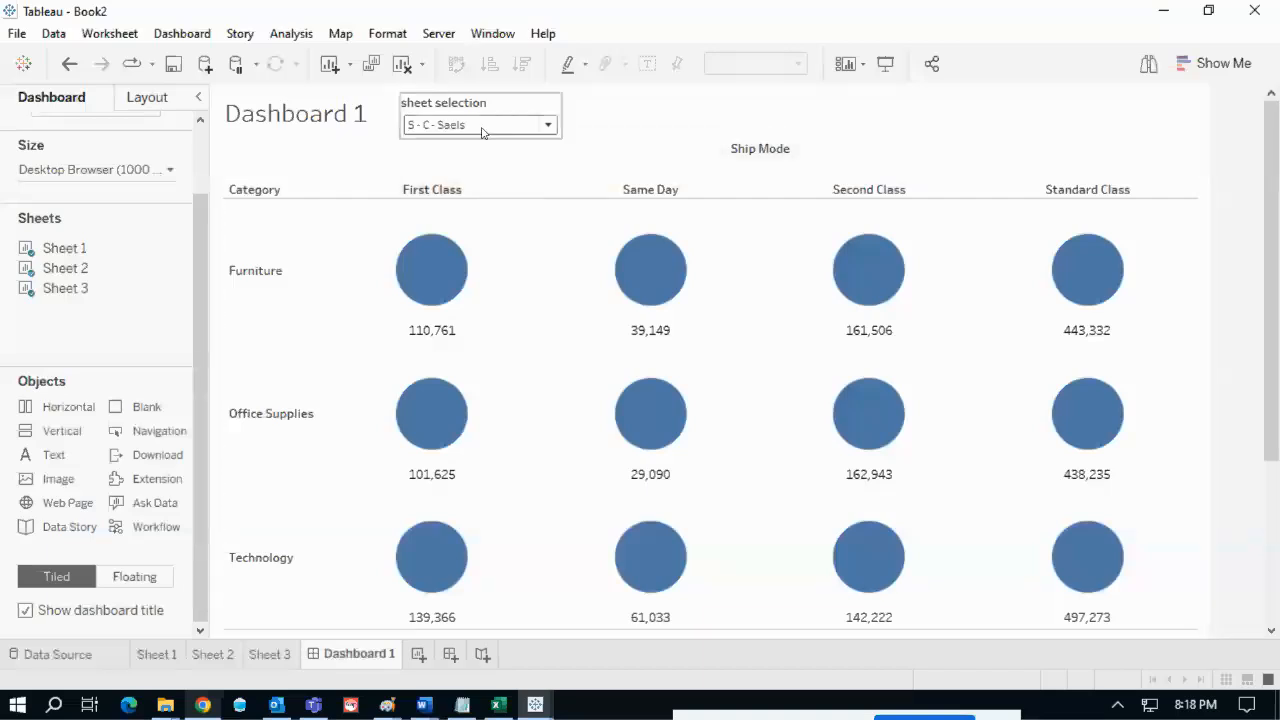
pyautogui.click(480, 127)
pyautogui.click(478, 139)
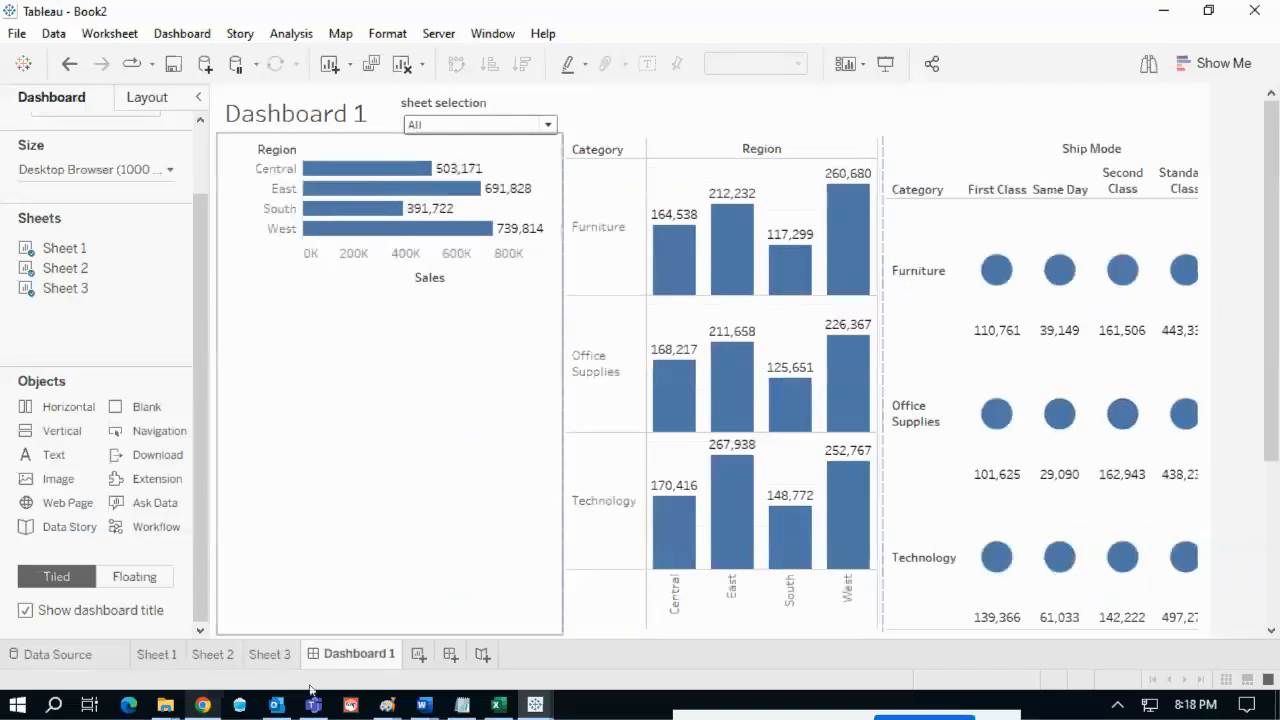
pyautogui.click(202, 705)
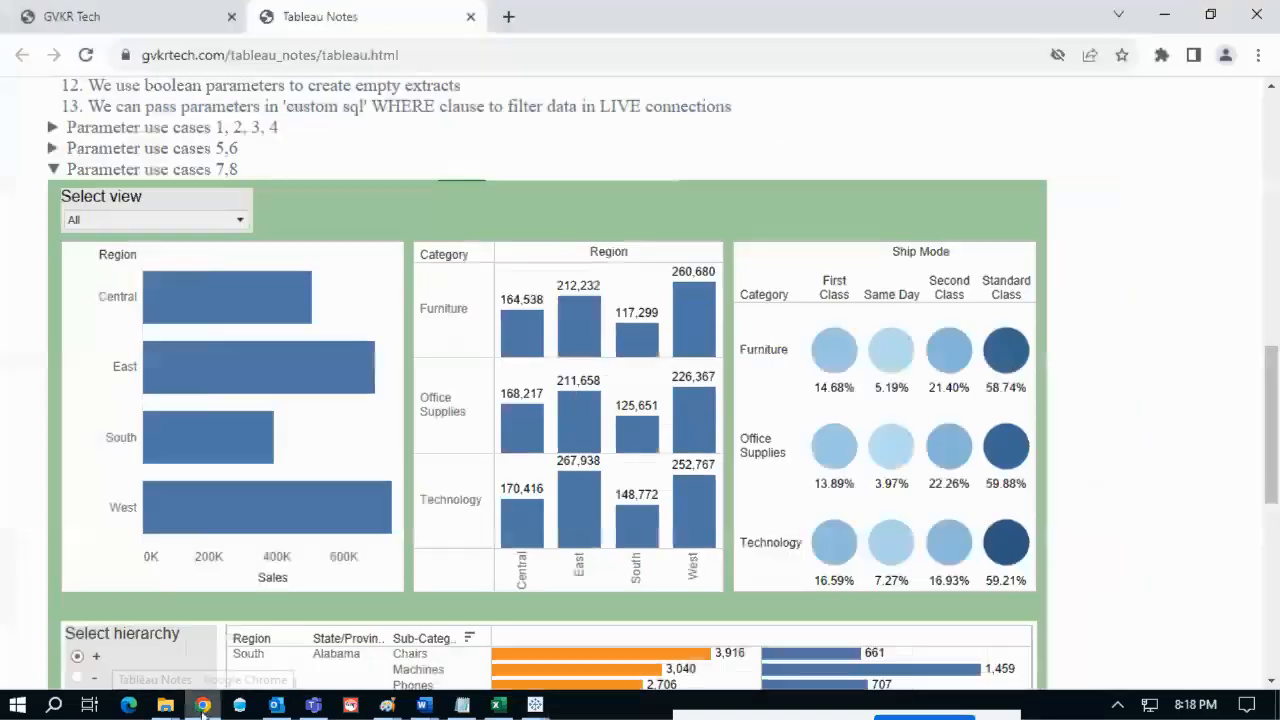
pyautogui.click(202, 705)
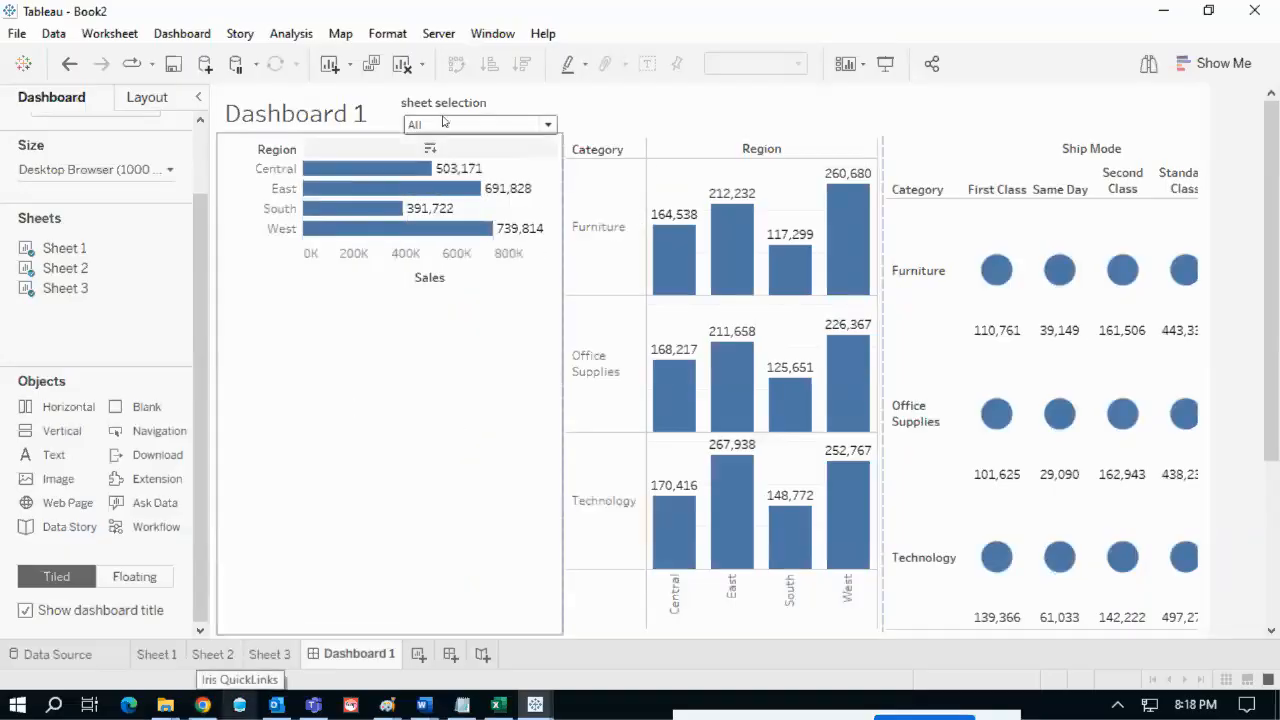
# - Switch the dashboard to Region sales, test selecting its bars, and place a Text object above
pyautogui.click(444, 126)
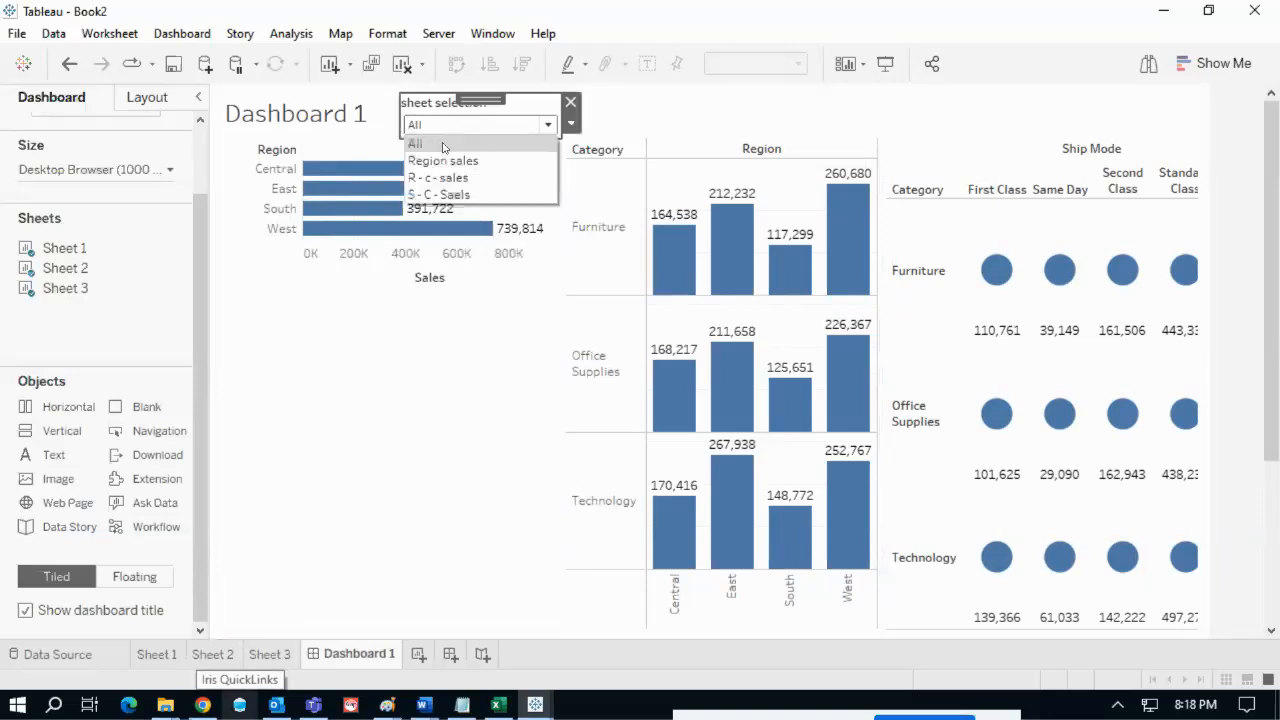
pyautogui.click(470, 164)
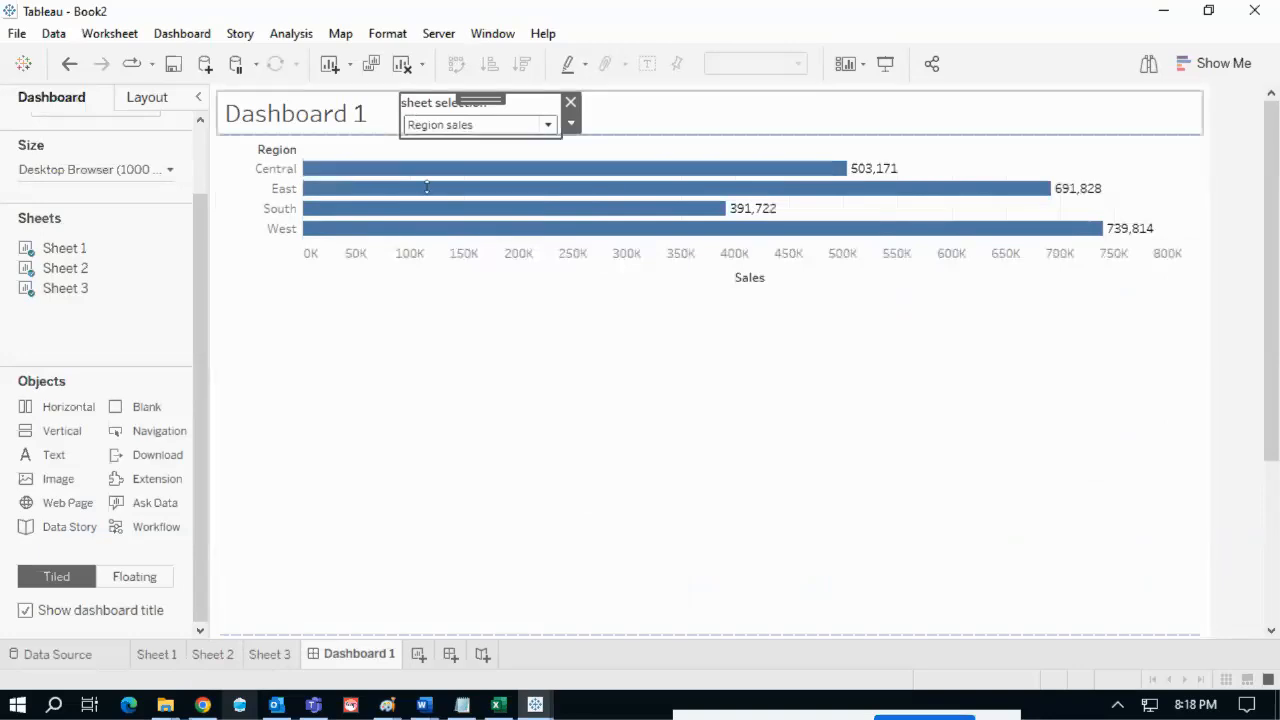
pyautogui.moveTo(428, 188); pyautogui.dragTo(468, 157)
pyautogui.click(1225, 291)
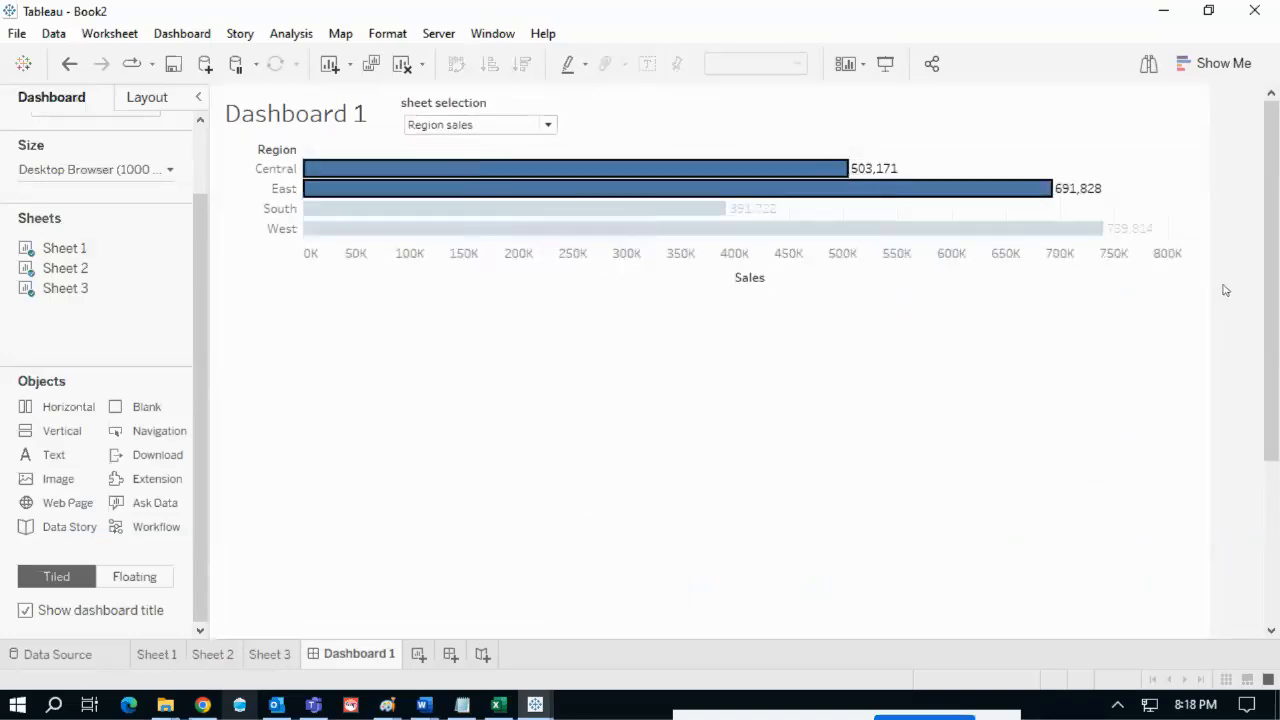
pyautogui.click(688, 186)
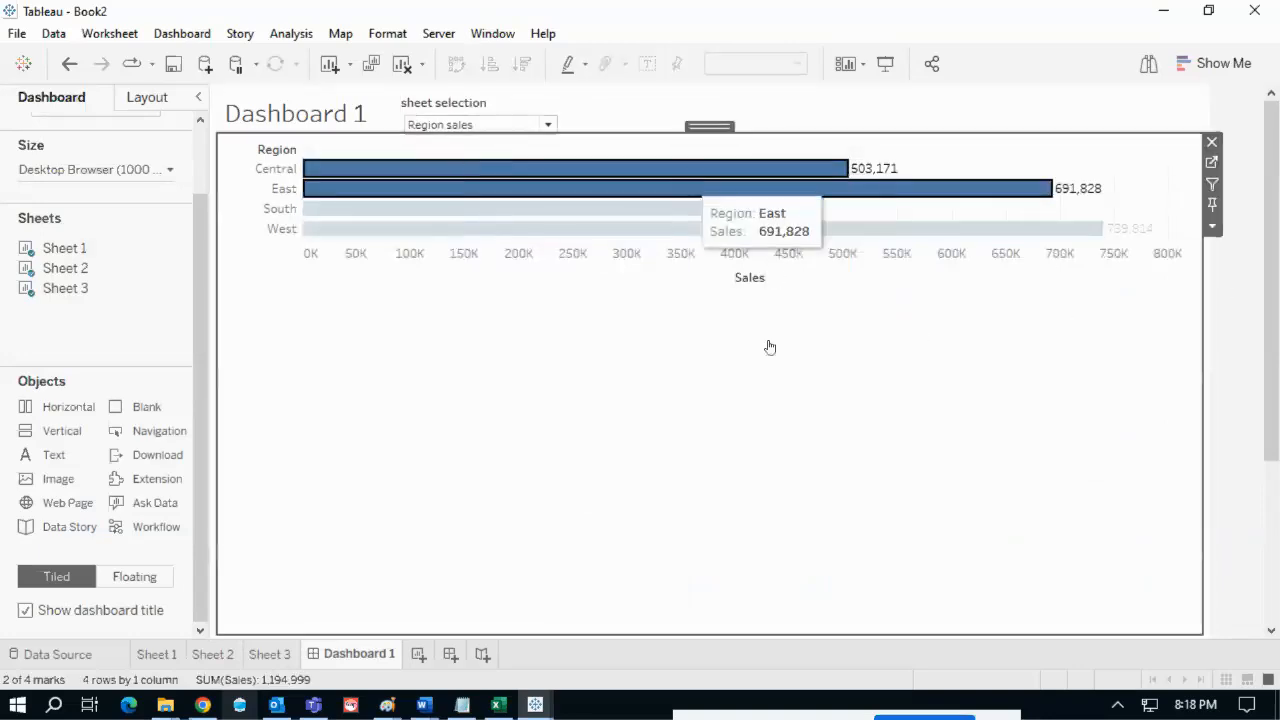
pyautogui.click(1251, 289)
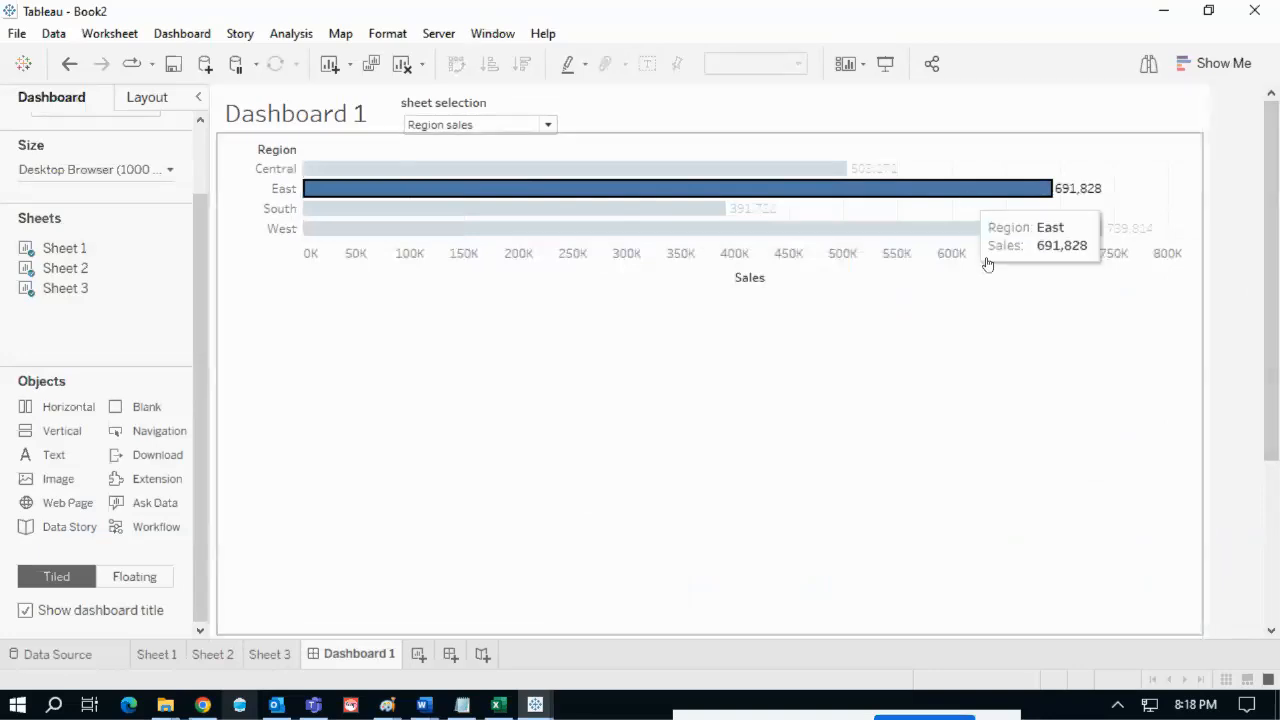
pyautogui.click(1004, 316)
pyautogui.click(1237, 354)
pyautogui.moveTo(63, 454); pyautogui.dragTo(445, 147)
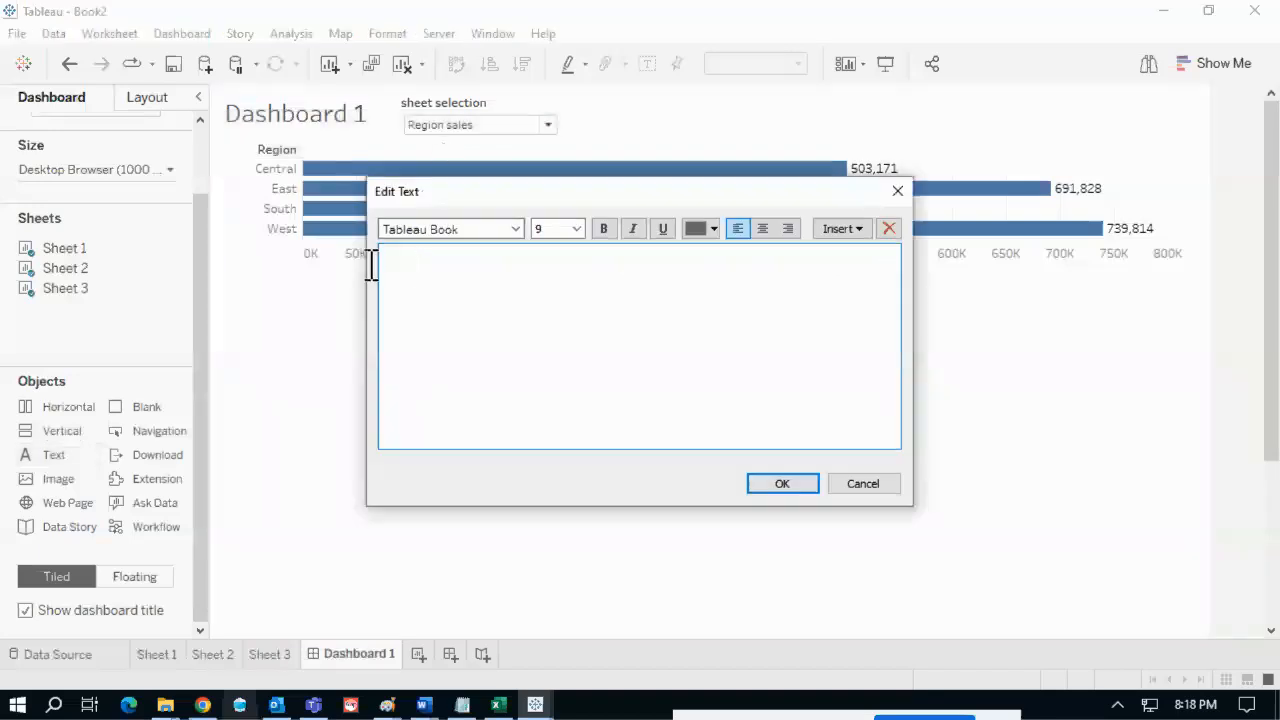
# - Fill the text object with the sheet selection parameter, formatted bold and red
pyautogui.click(855, 234)
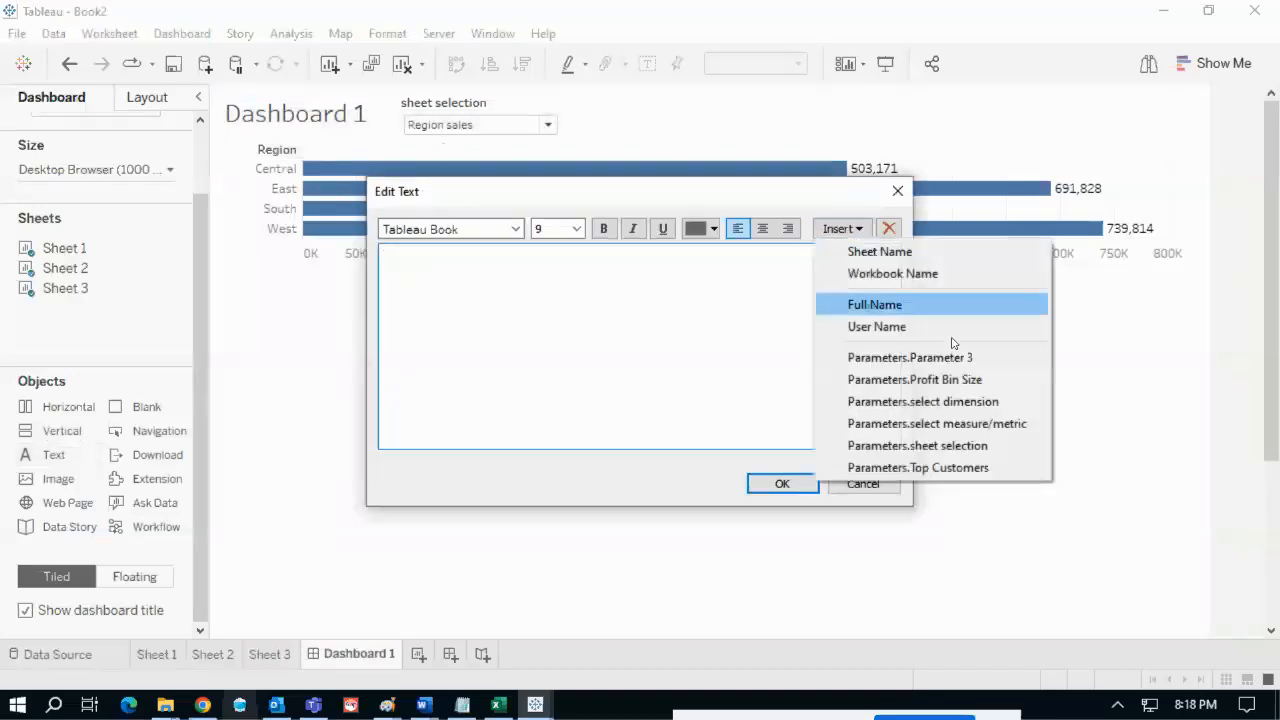
pyautogui.click(960, 451)
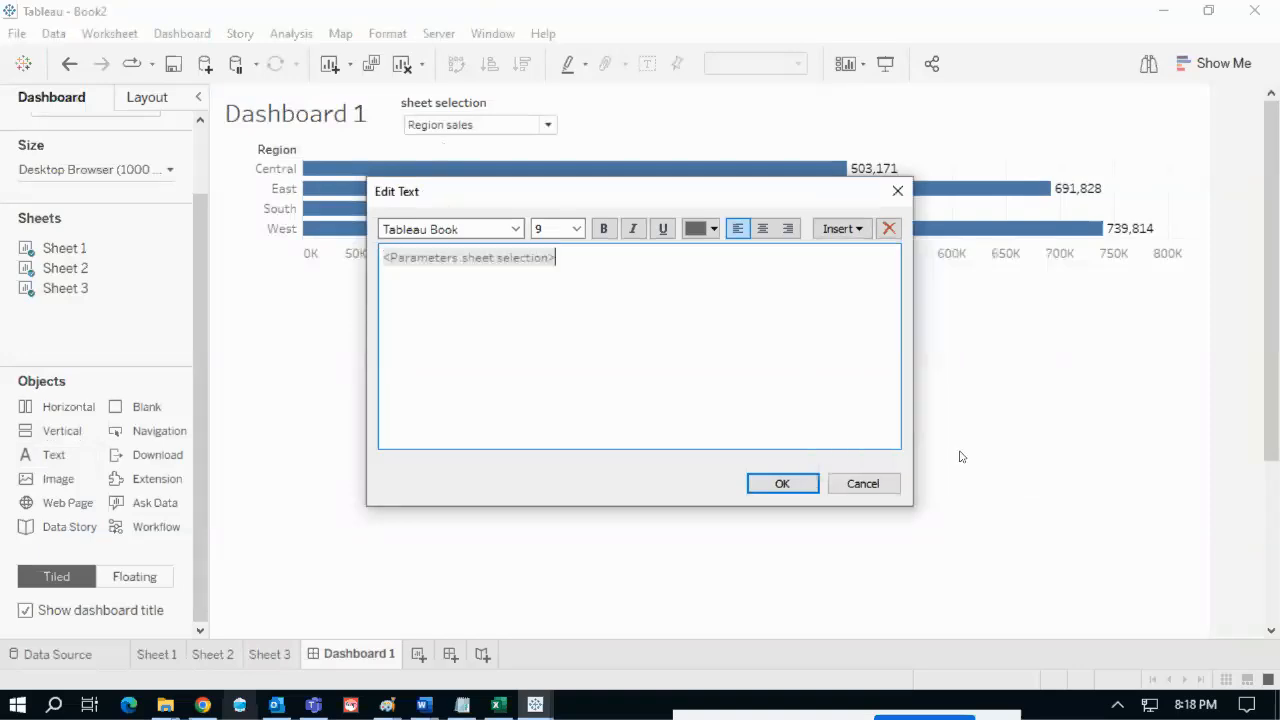
pyautogui.hotkey('ctrl', 'a')
pyautogui.click(603, 228)
pyautogui.click(711, 229)
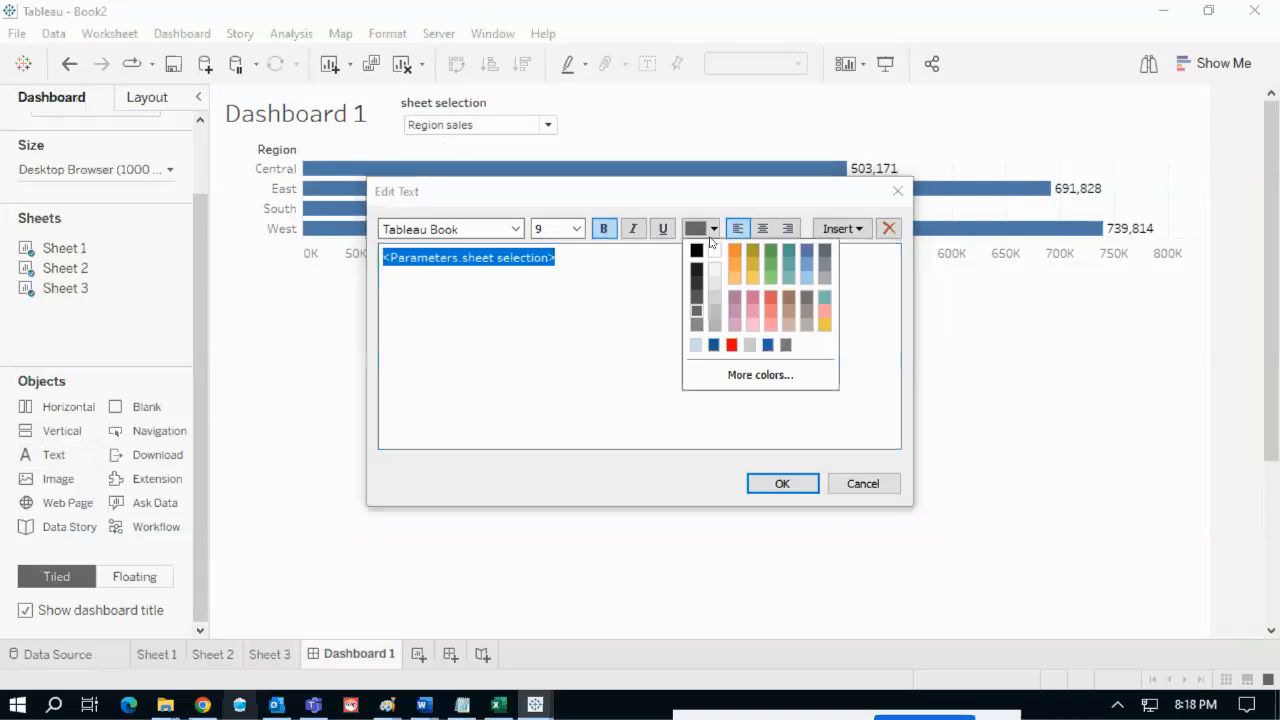
pyautogui.click(731, 344)
pyautogui.click(782, 483)
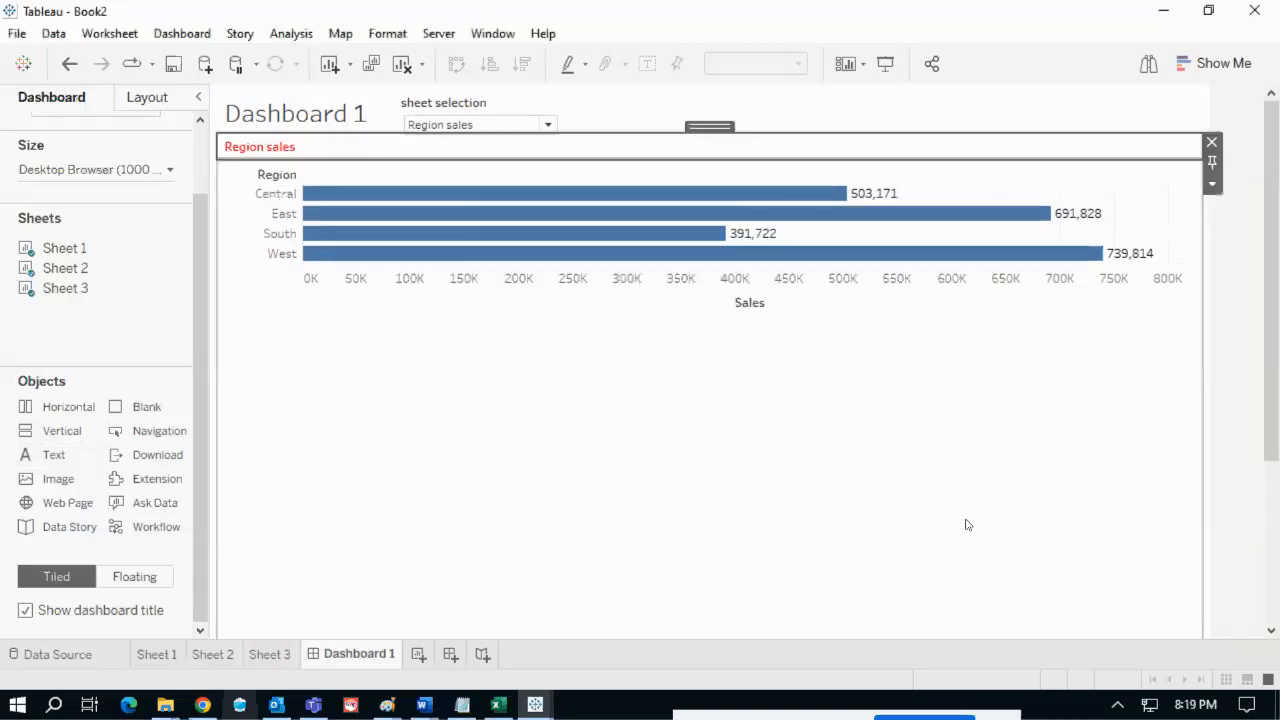
# - Test the title by switching to S - C - Saels and back to Region sales
pyautogui.click(1237, 349)
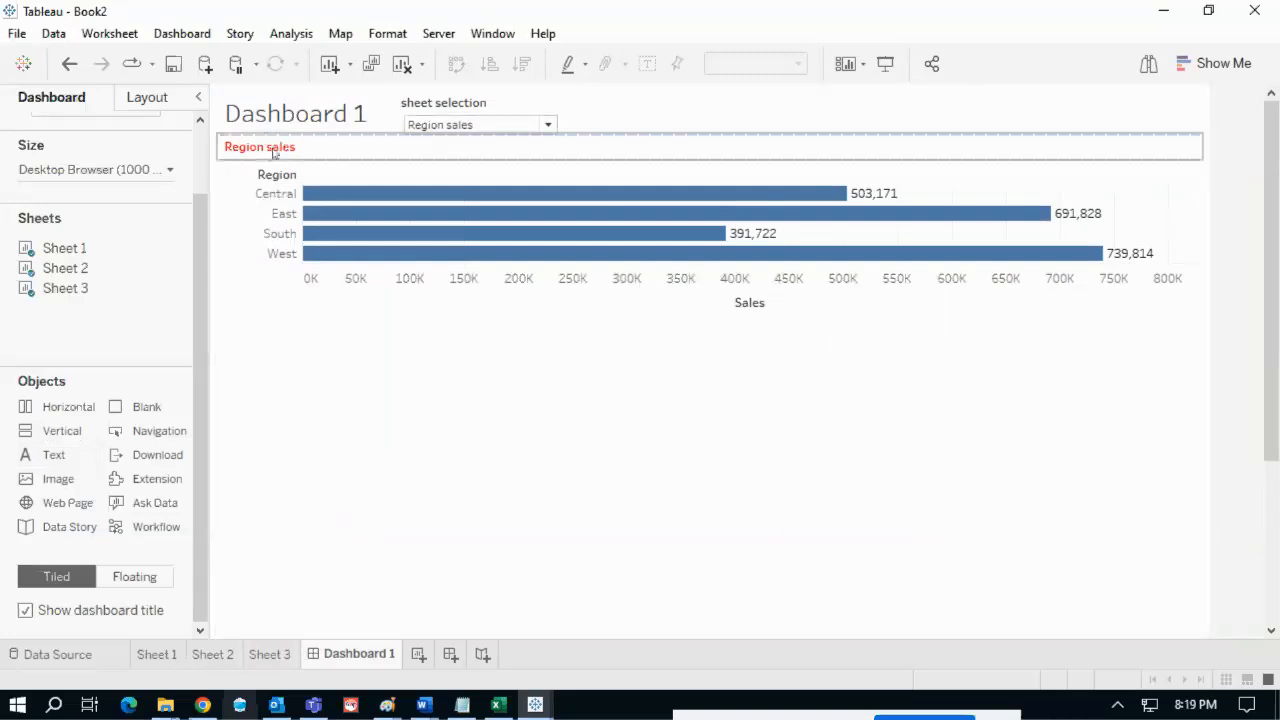
pyautogui.click(430, 126)
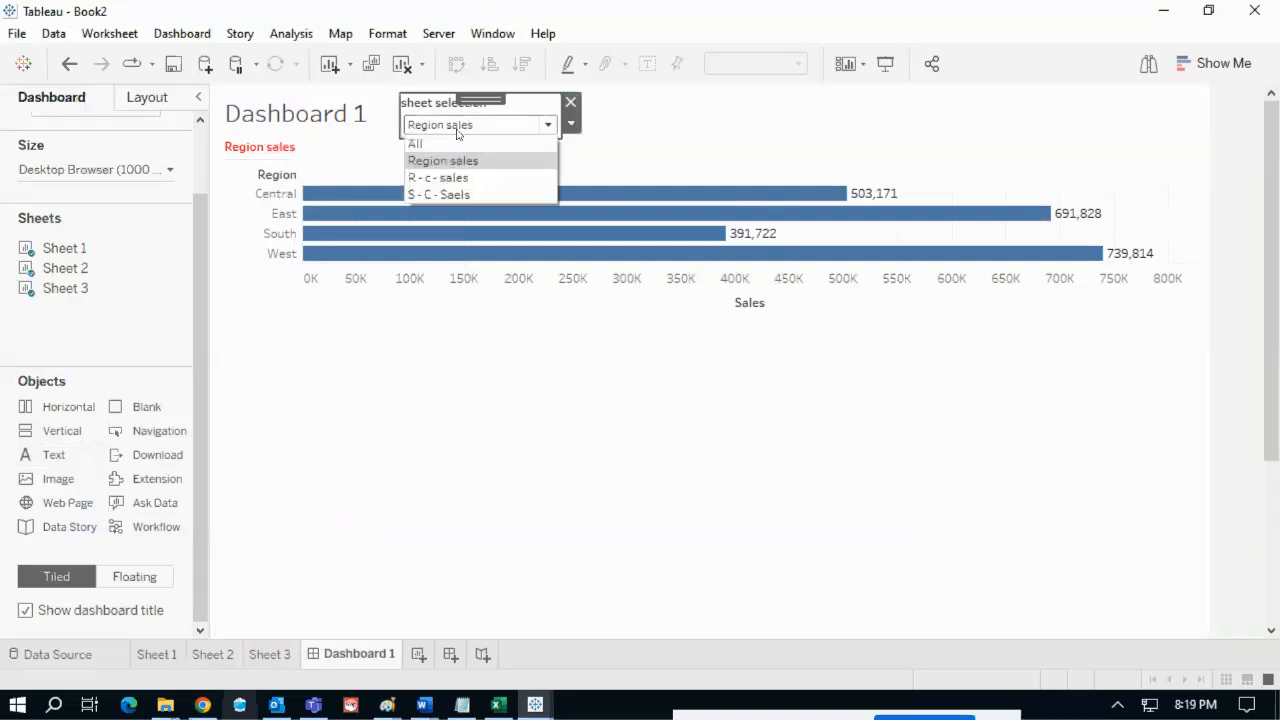
pyautogui.click(444, 195)
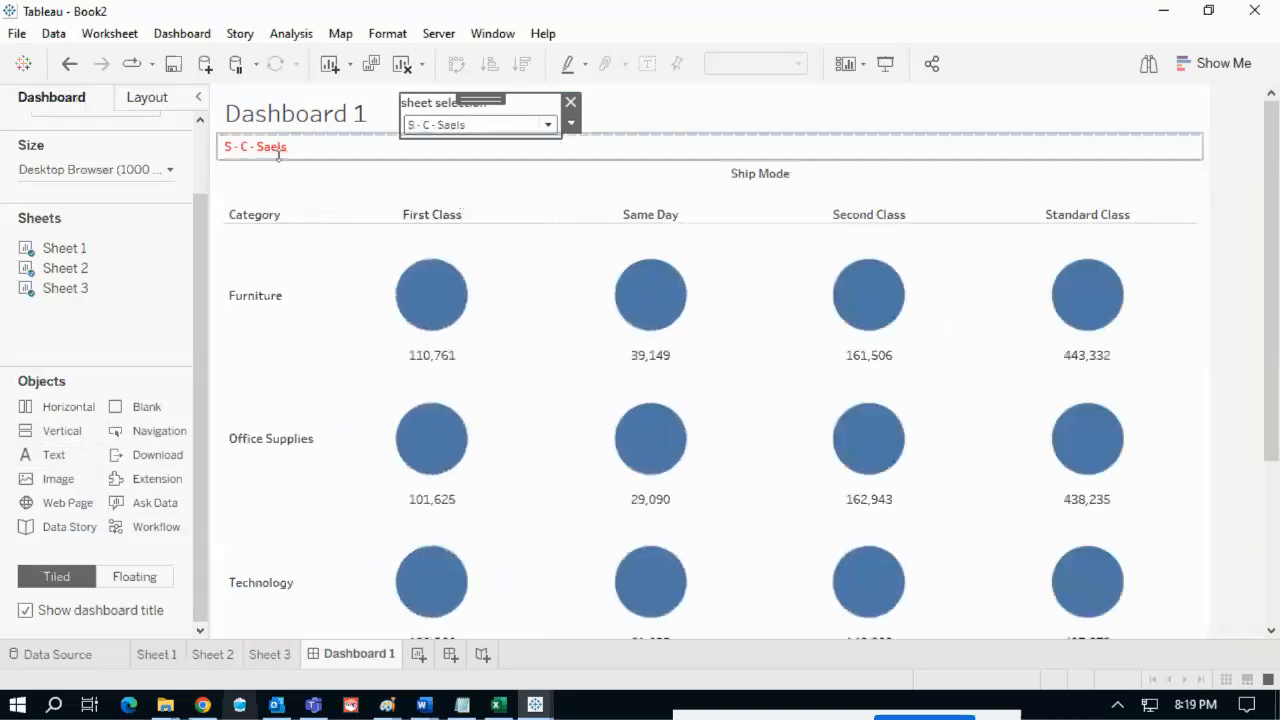
pyautogui.click(489, 126)
pyautogui.click(455, 157)
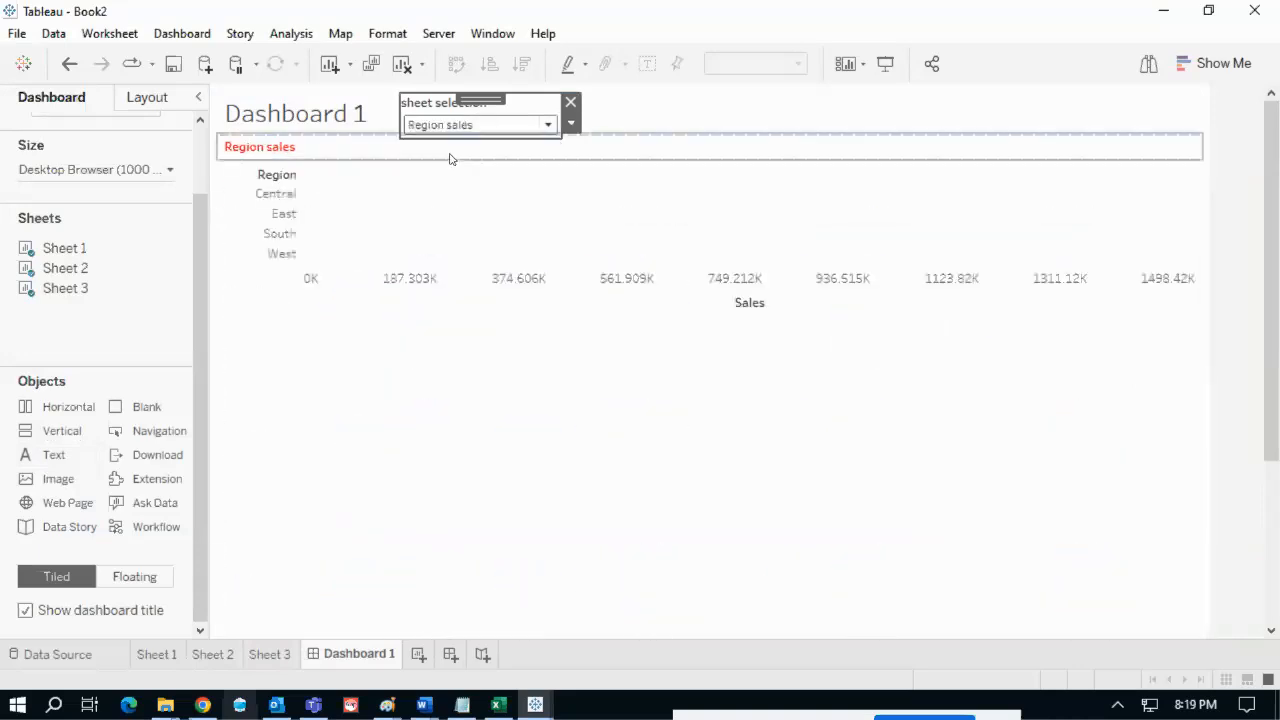
pyautogui.click(1232, 223)
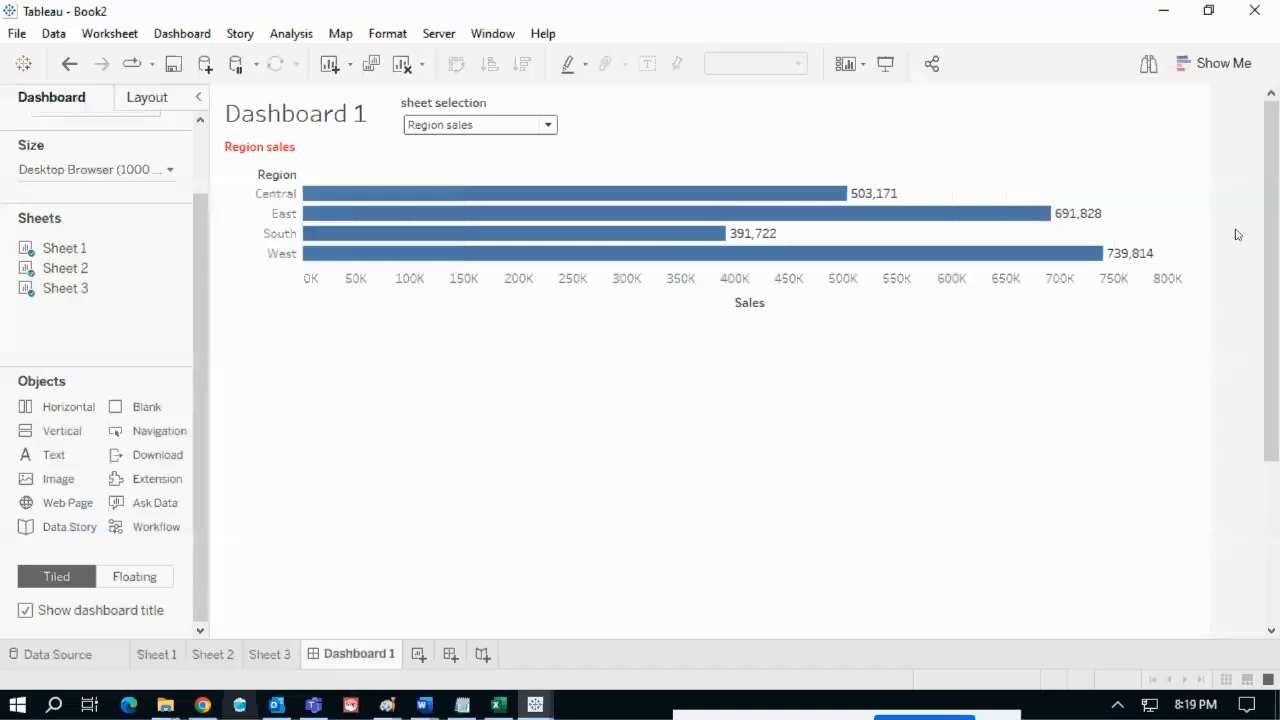
pyautogui.click(157, 655)
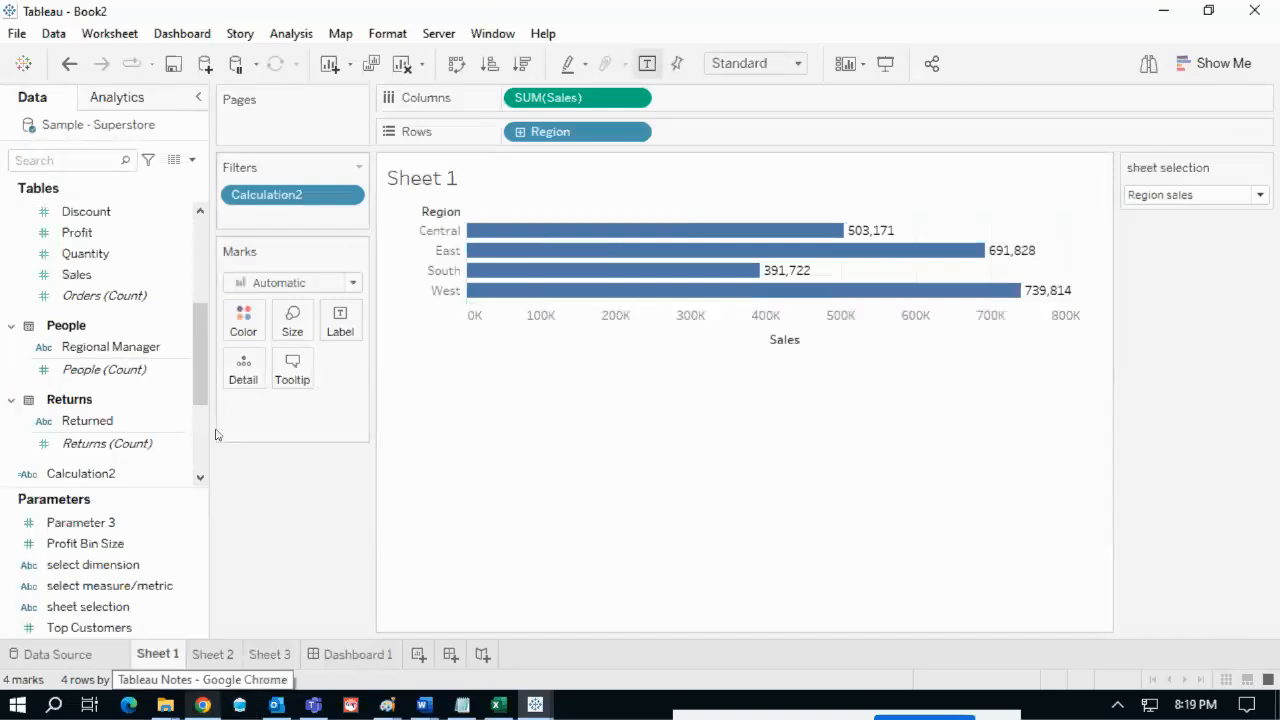
pyautogui.click(203, 705)
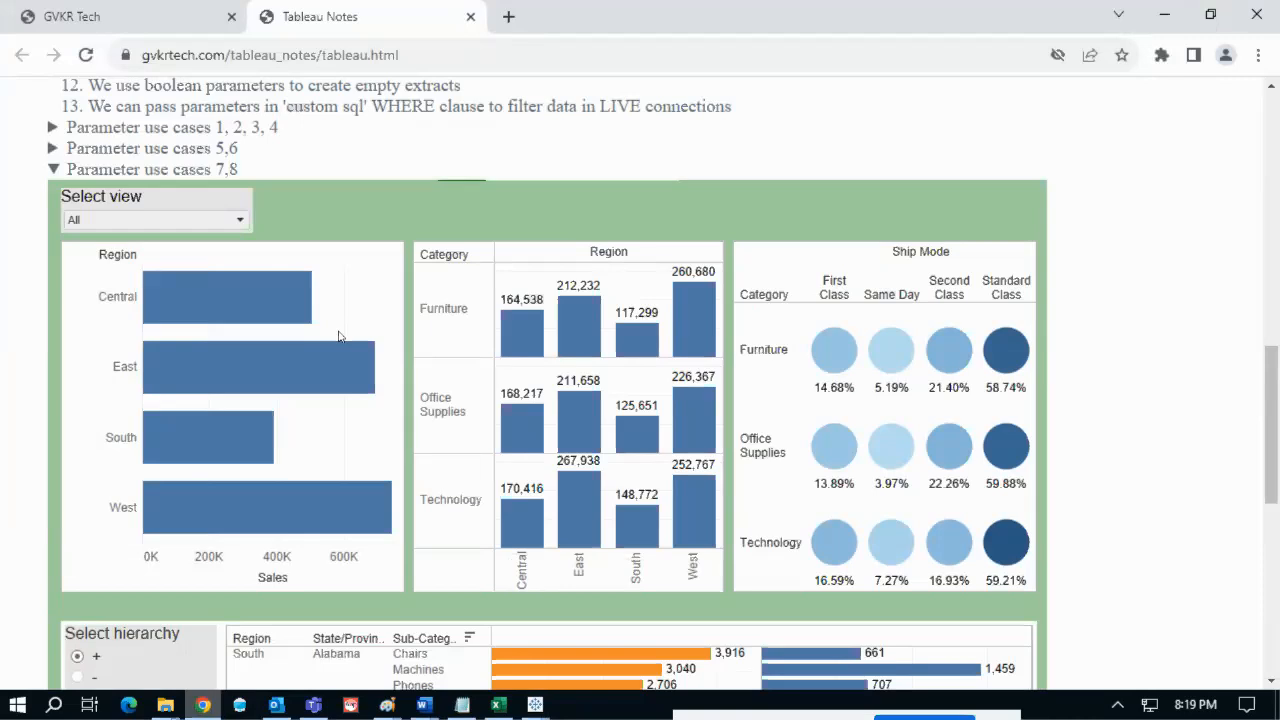
pyautogui.hotkey('alt', 'Tab')
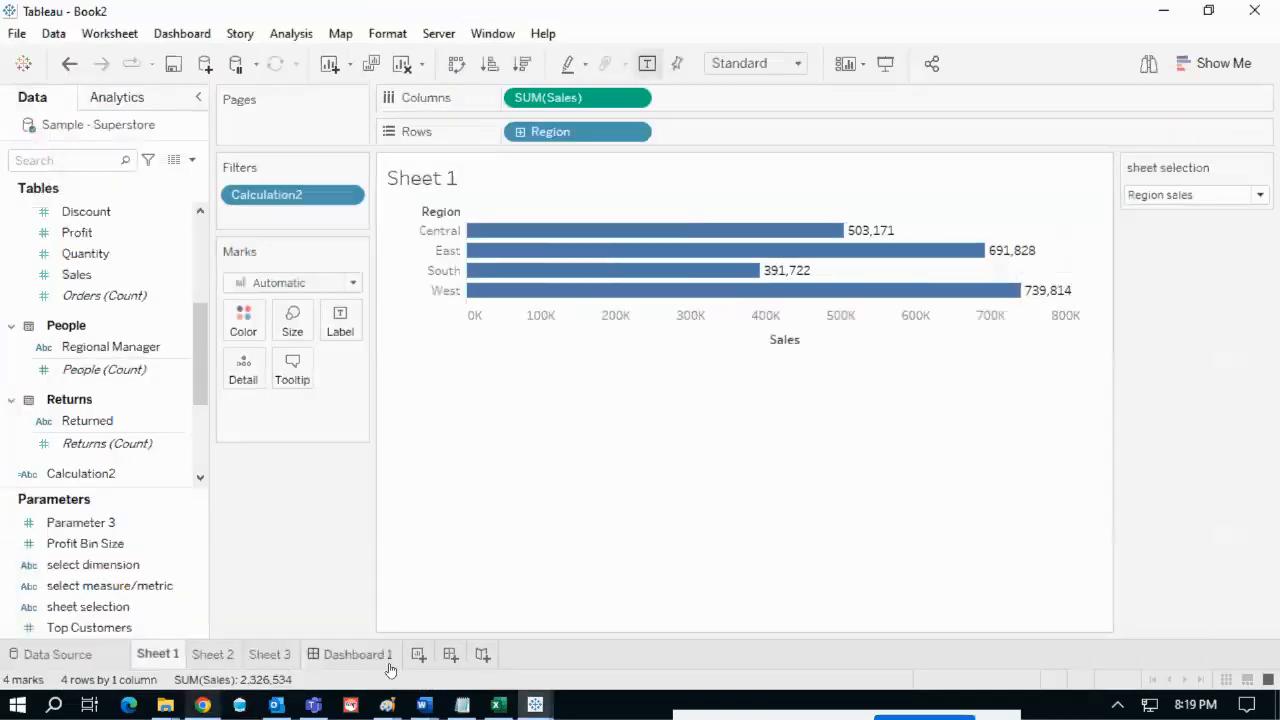
pyautogui.click(390, 662)
pyautogui.click(300, 148)
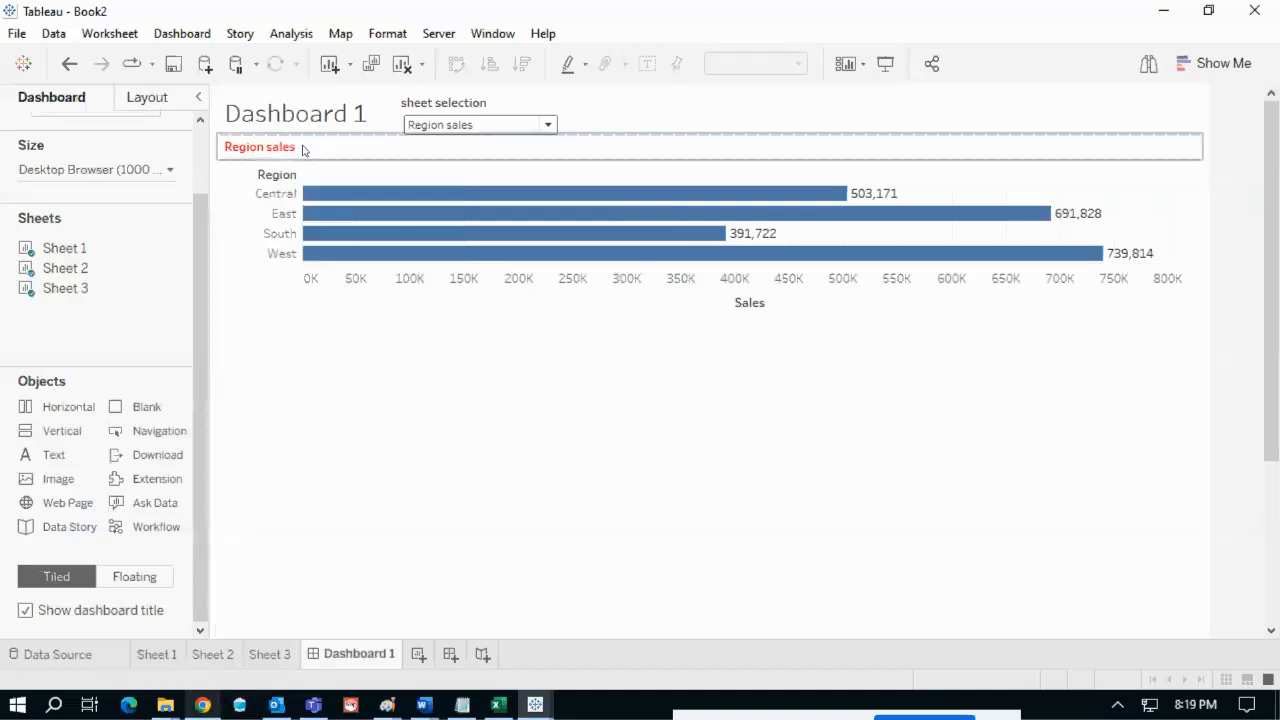
# - Make the Region sales title floating and move it below the Sales axis label
pyautogui.click(1212, 187)
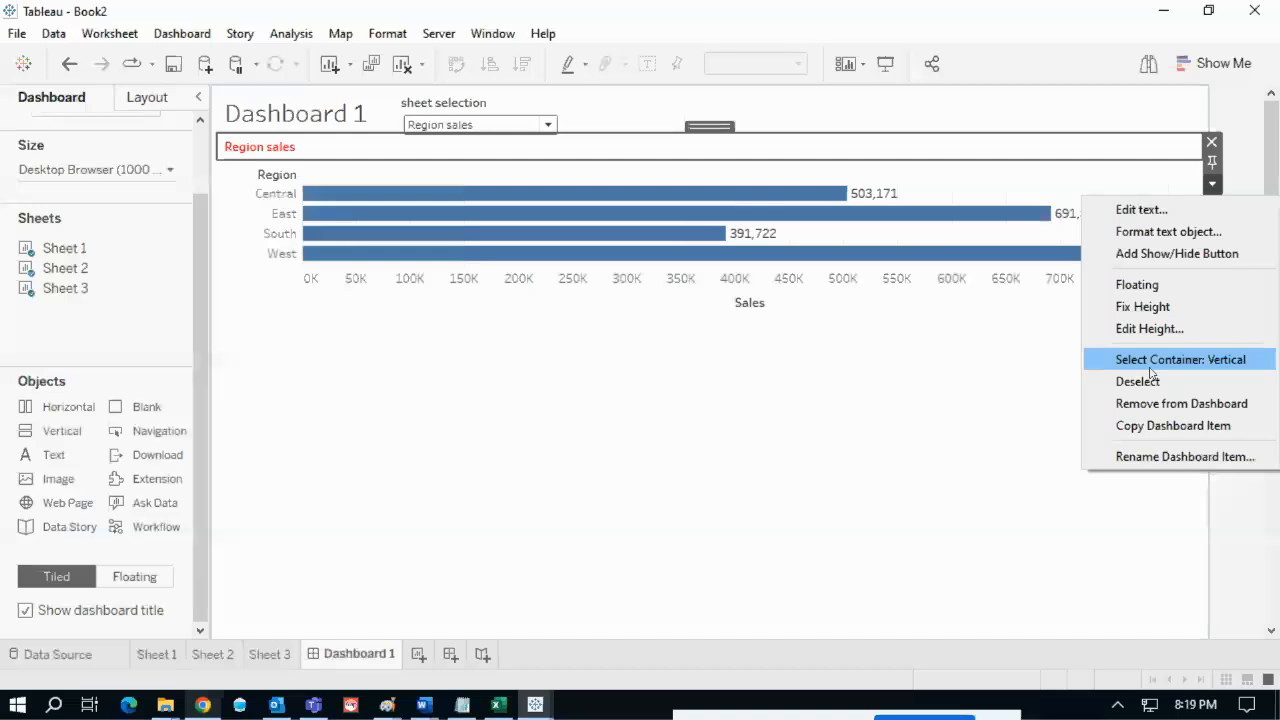
pyautogui.click(1141, 287)
pyautogui.moveTo(330, 150); pyautogui.dragTo(810, 256)
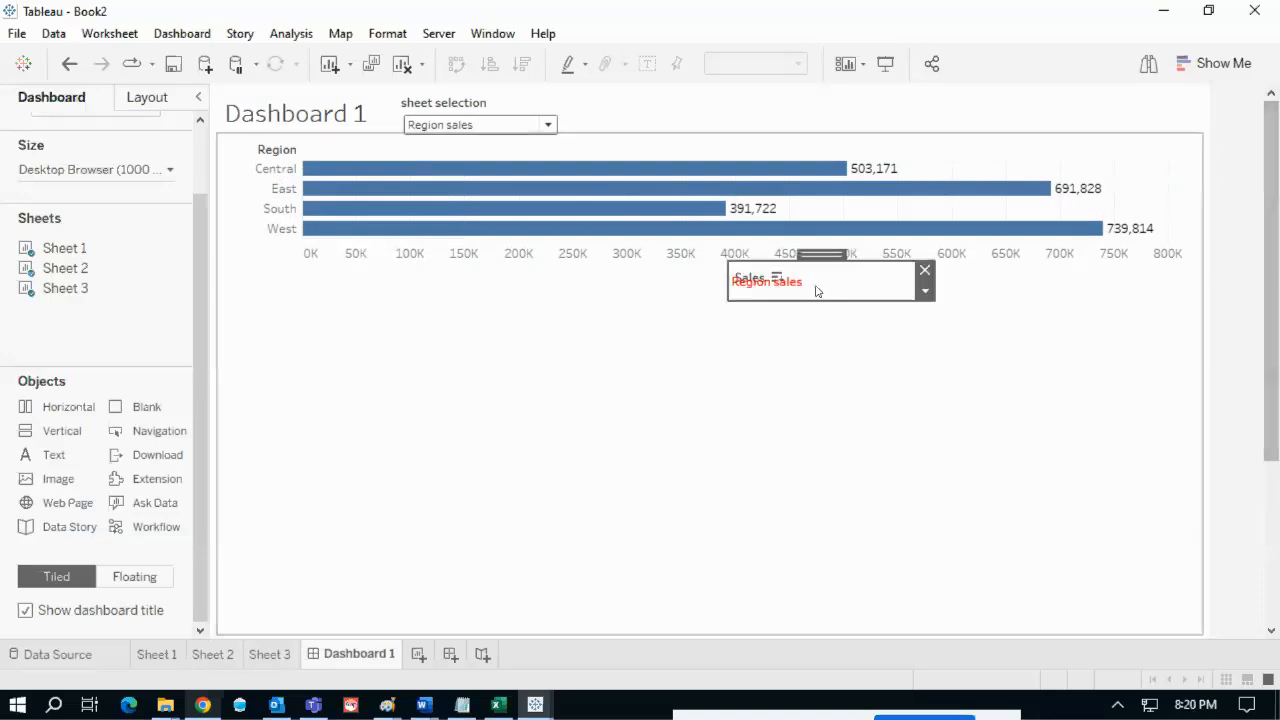
pyautogui.moveTo(816, 354); pyautogui.dragTo(796, 258)
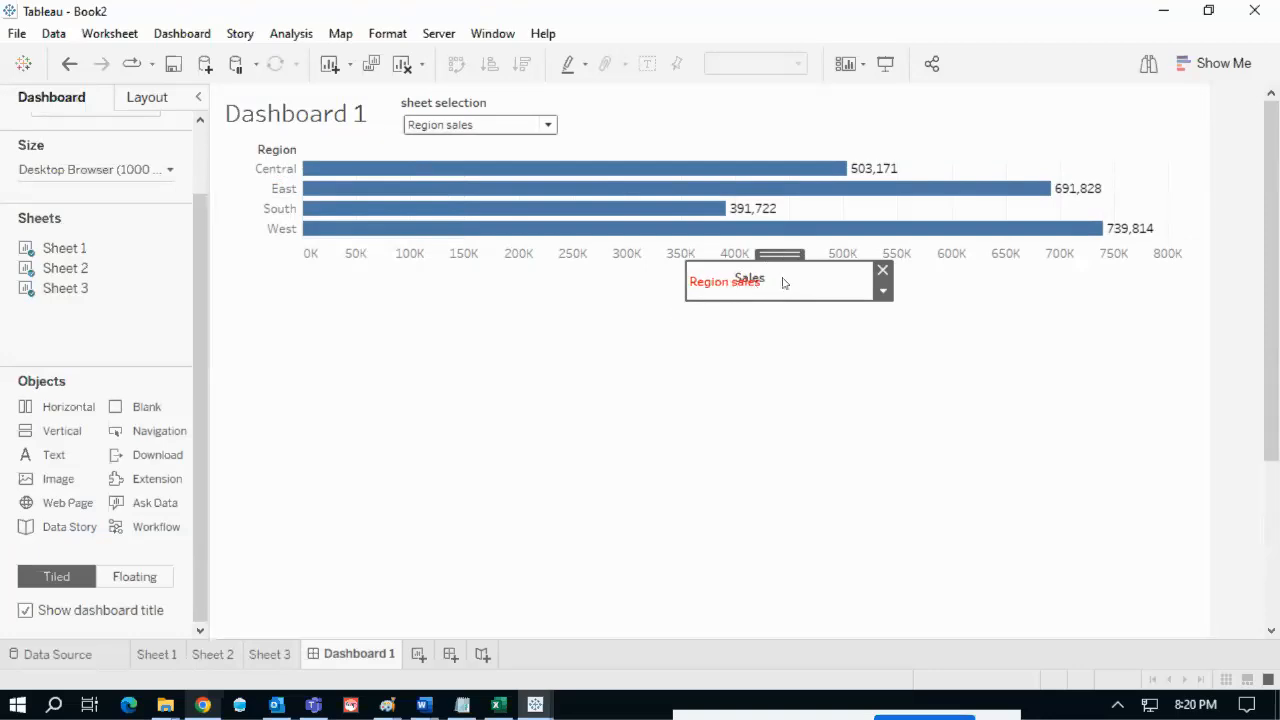
# - Give the floating Region sales title a white background
pyautogui.click(155, 98)
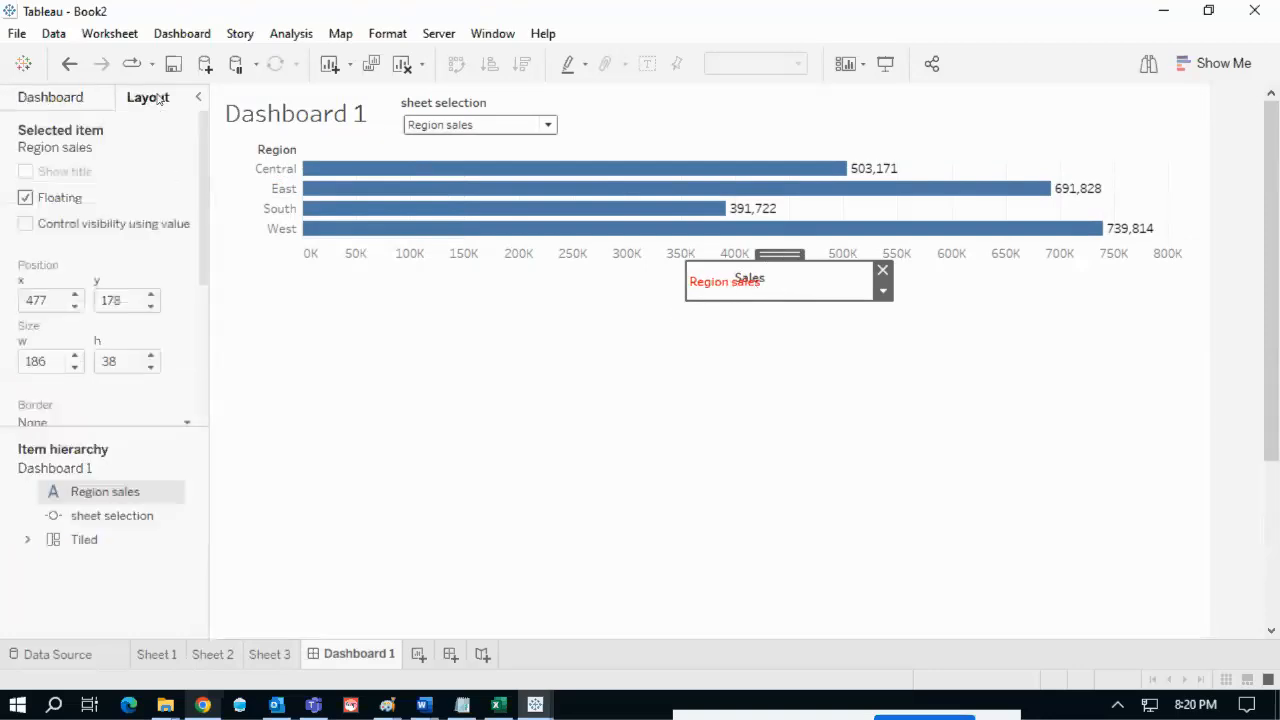
pyautogui.scroll(-3, 142, 385)
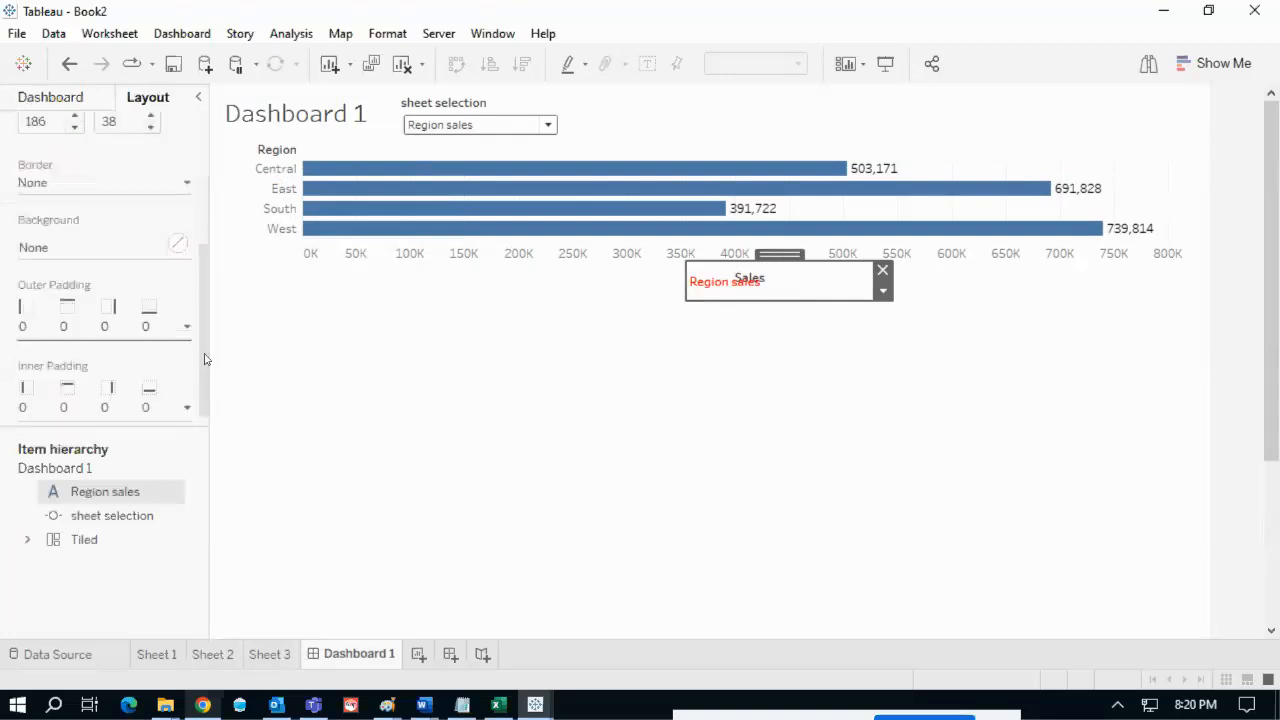
pyautogui.click(177, 243)
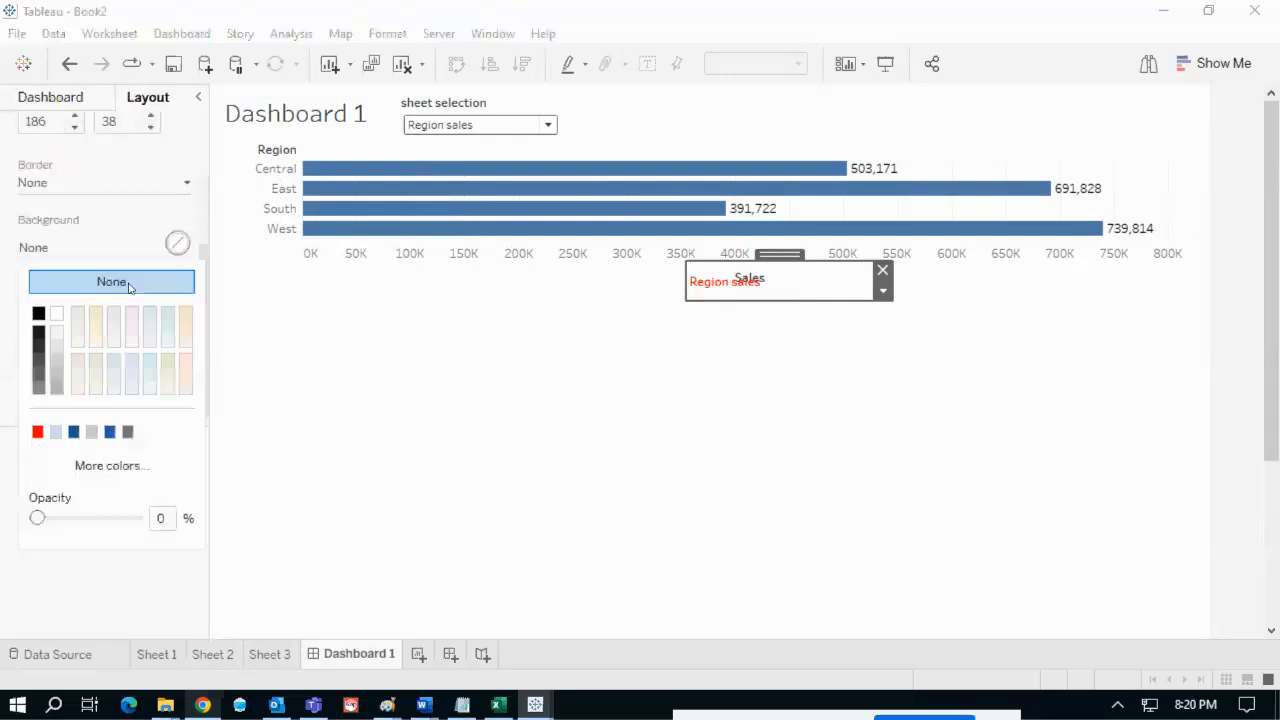
pyautogui.click(57, 314)
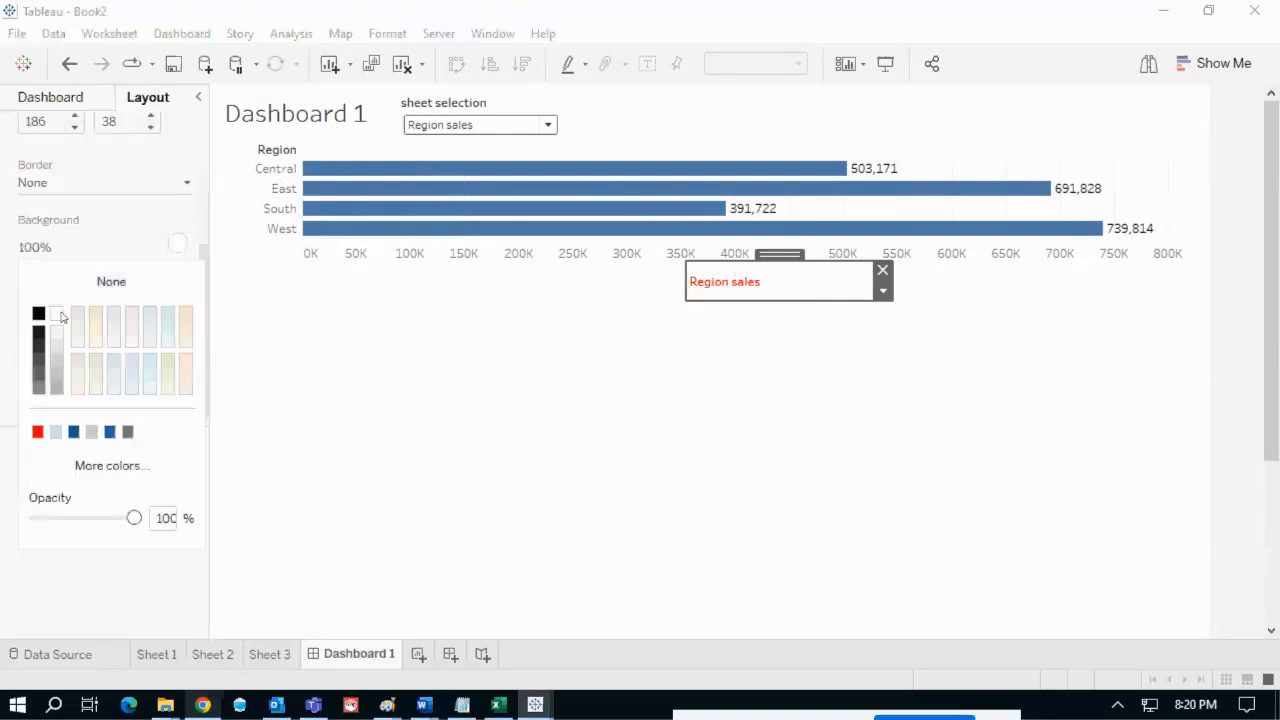
pyautogui.click(1222, 282)
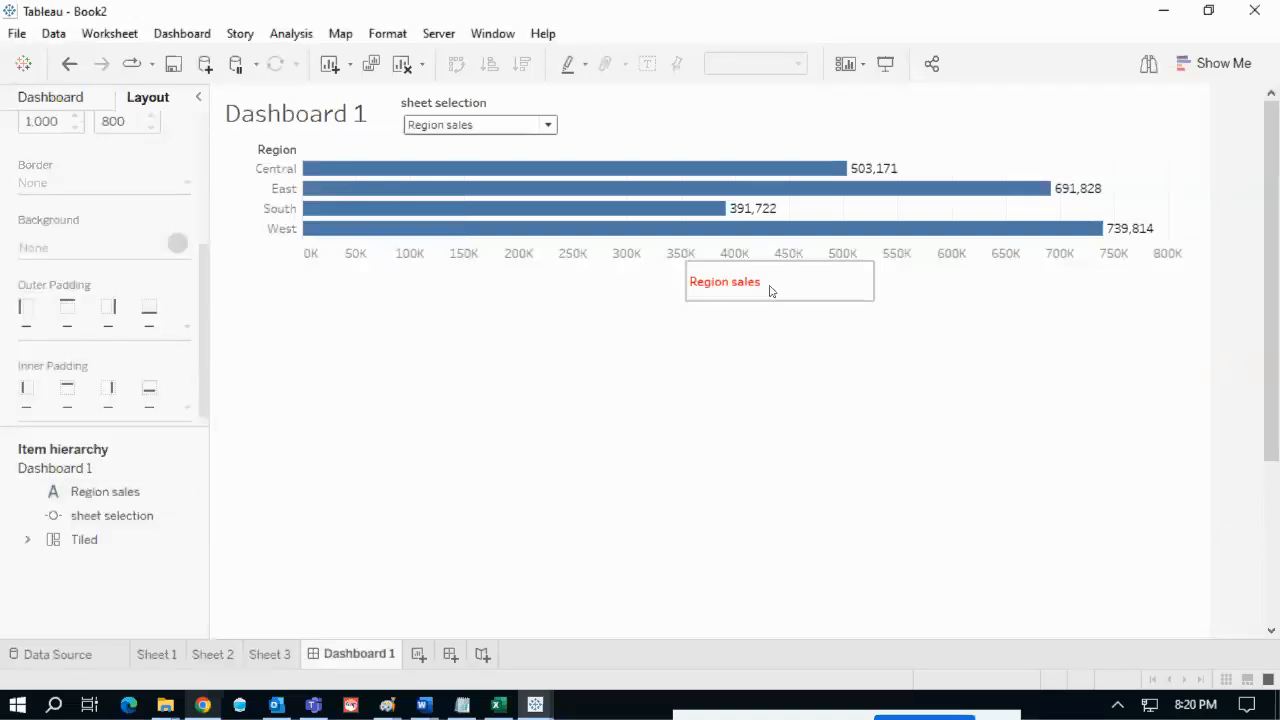
# - Nudge the Region sales title slightly lower and left under the axis
pyautogui.click(770, 290)
pyautogui.click(1224, 300)
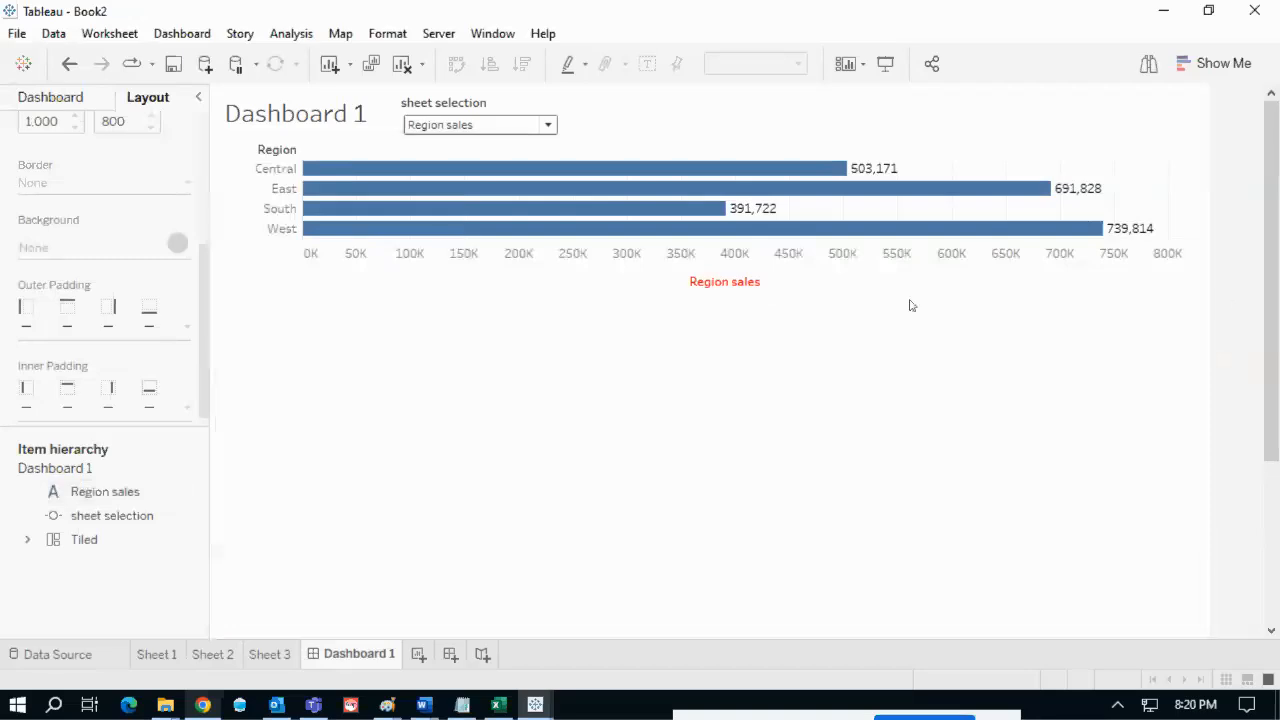
pyautogui.click(762, 282)
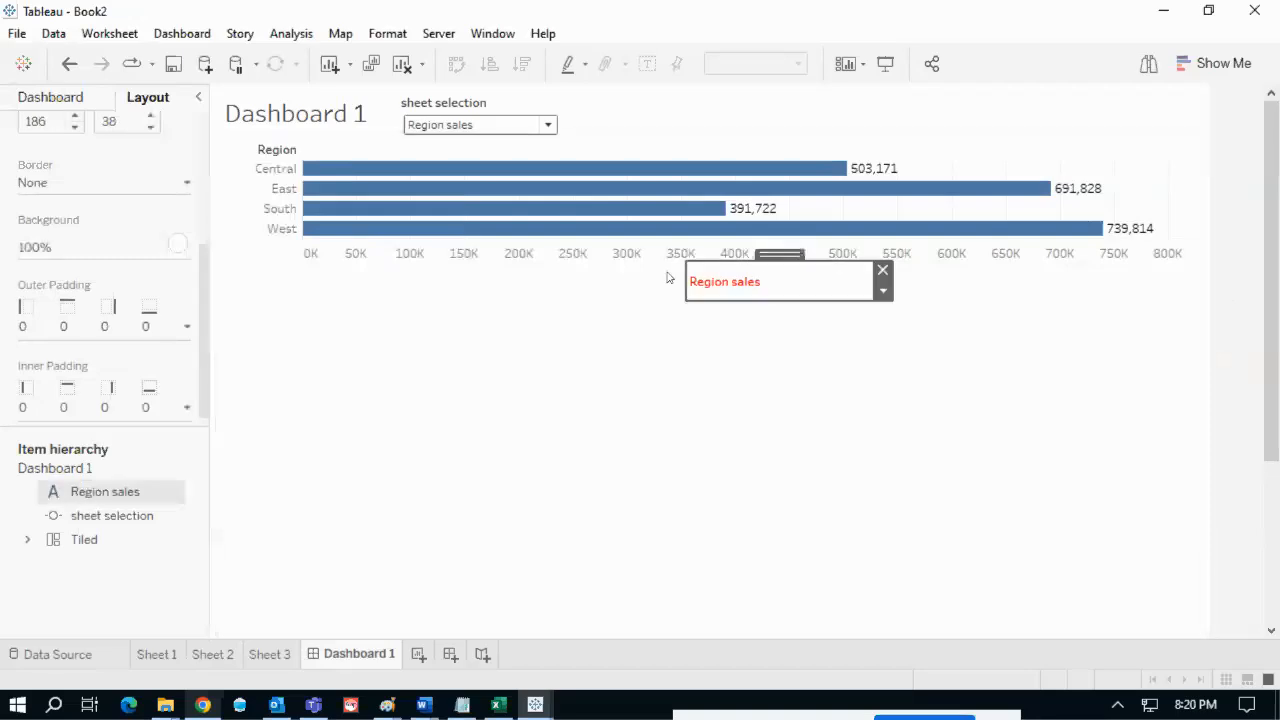
pyautogui.click(1230, 294)
pyautogui.click(78, 92)
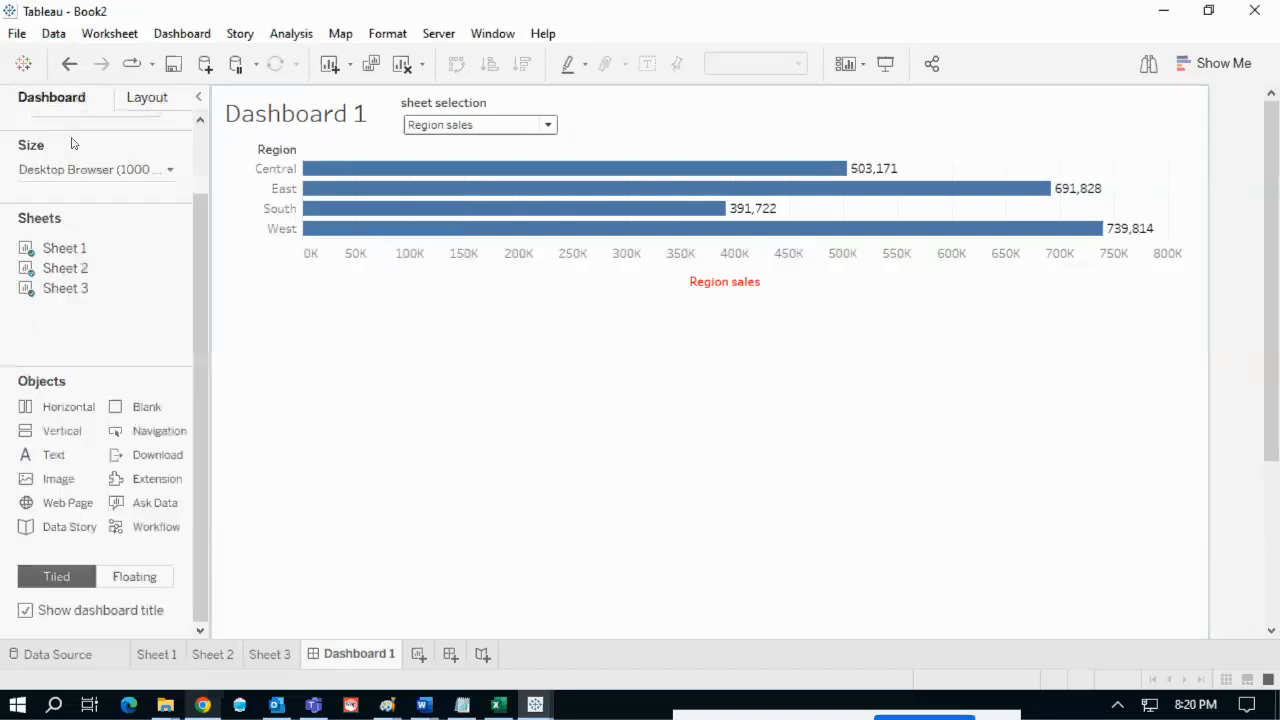
pyautogui.click(740, 282)
pyautogui.moveTo(779, 258); pyautogui.dragTo(691, 326)
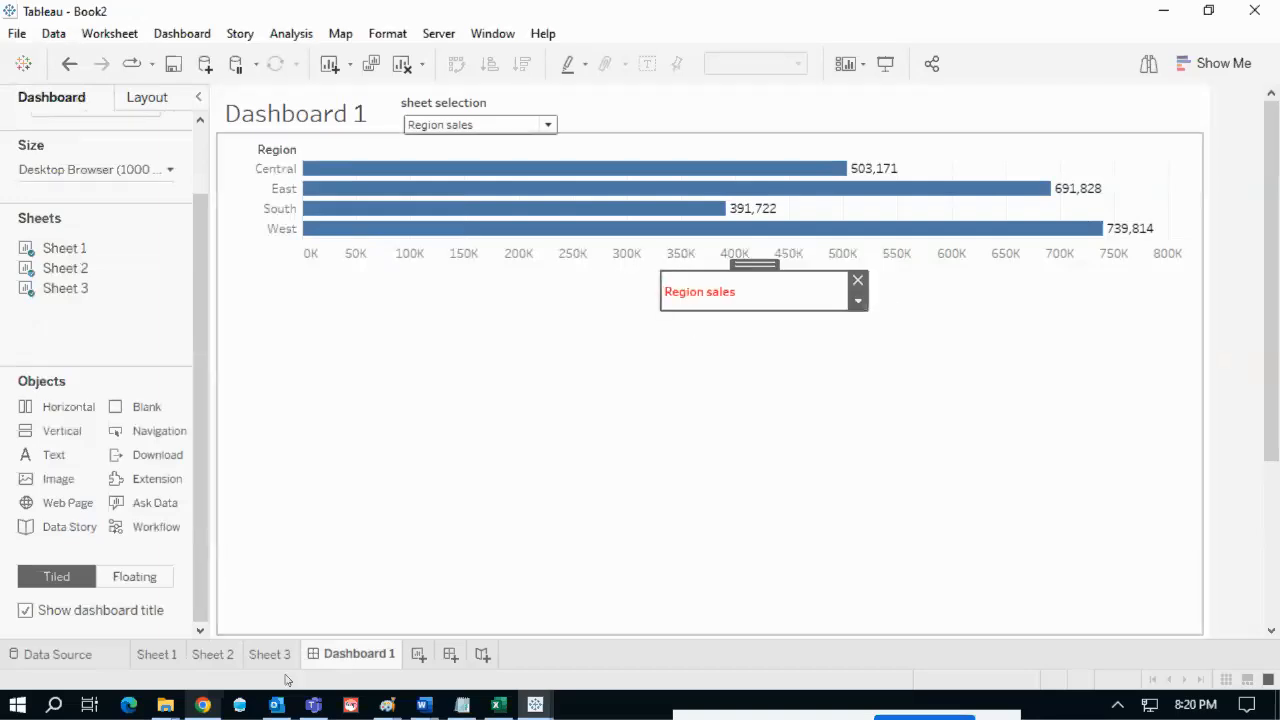
pyautogui.click(202, 705)
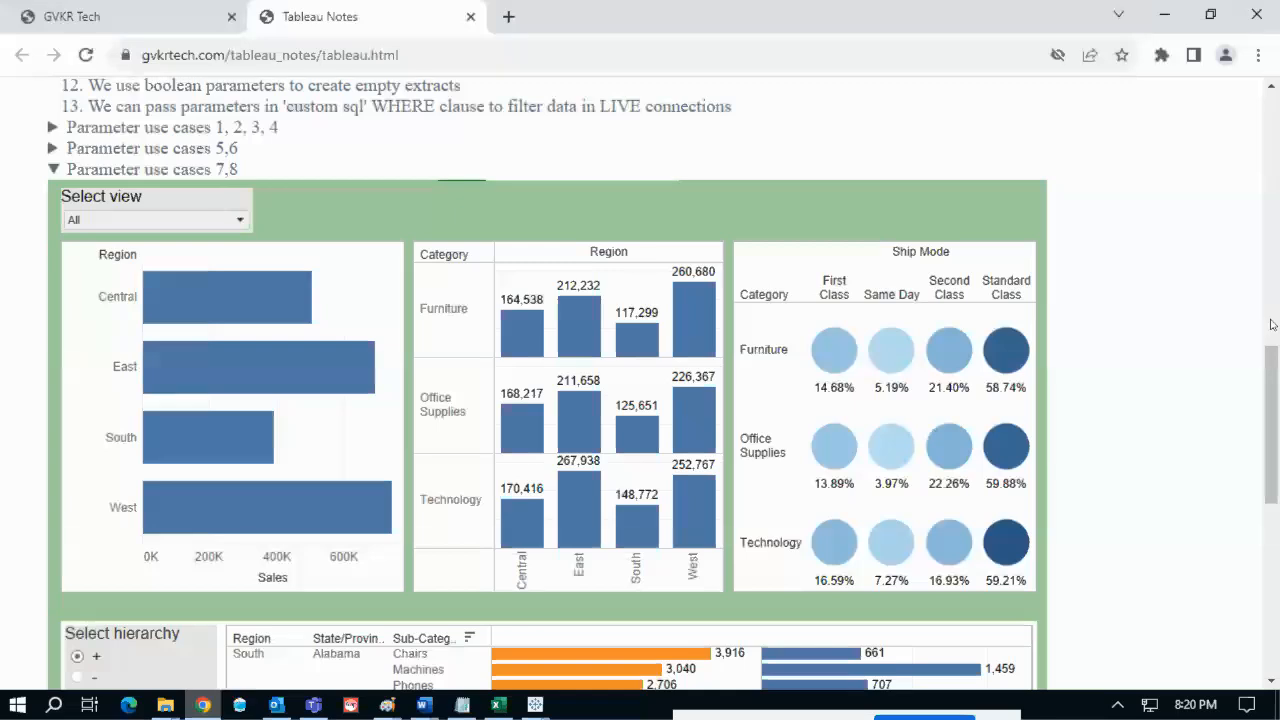
pyautogui.moveTo(1273, 435); pyautogui.dragTo(1270, 539)
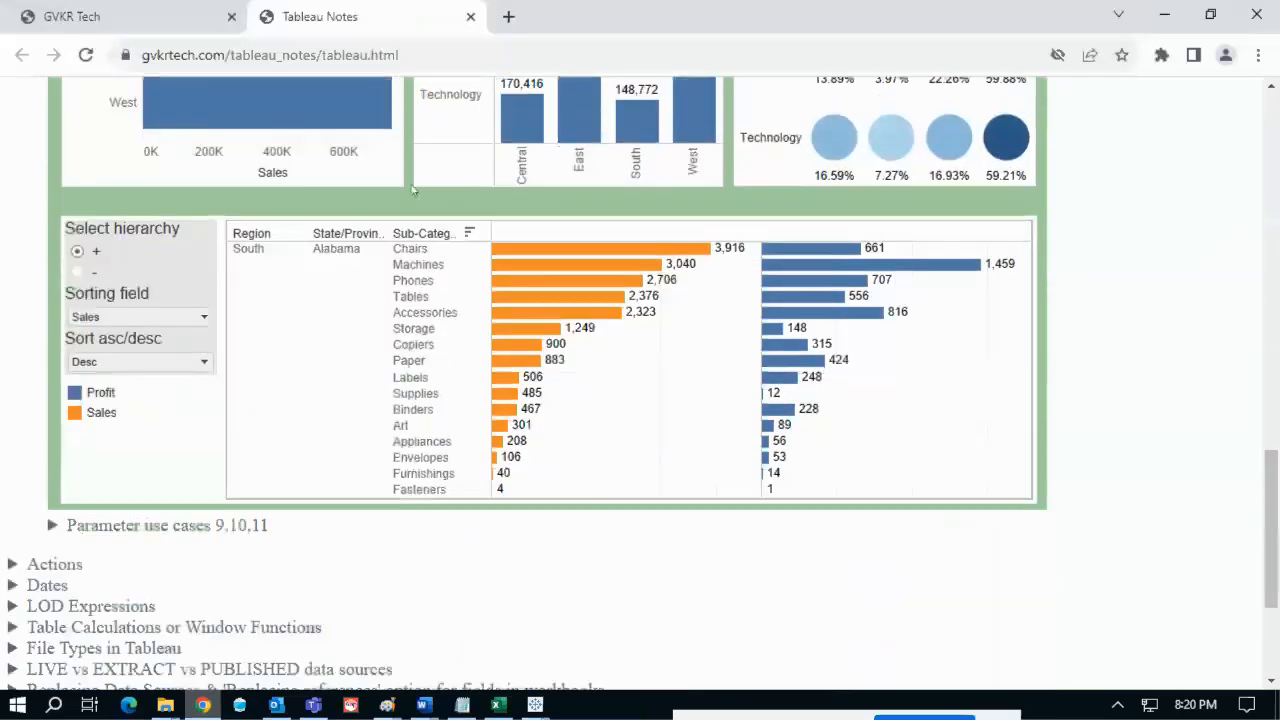
pyautogui.moveTo(1275, 483); pyautogui.dragTo(1272, 320)
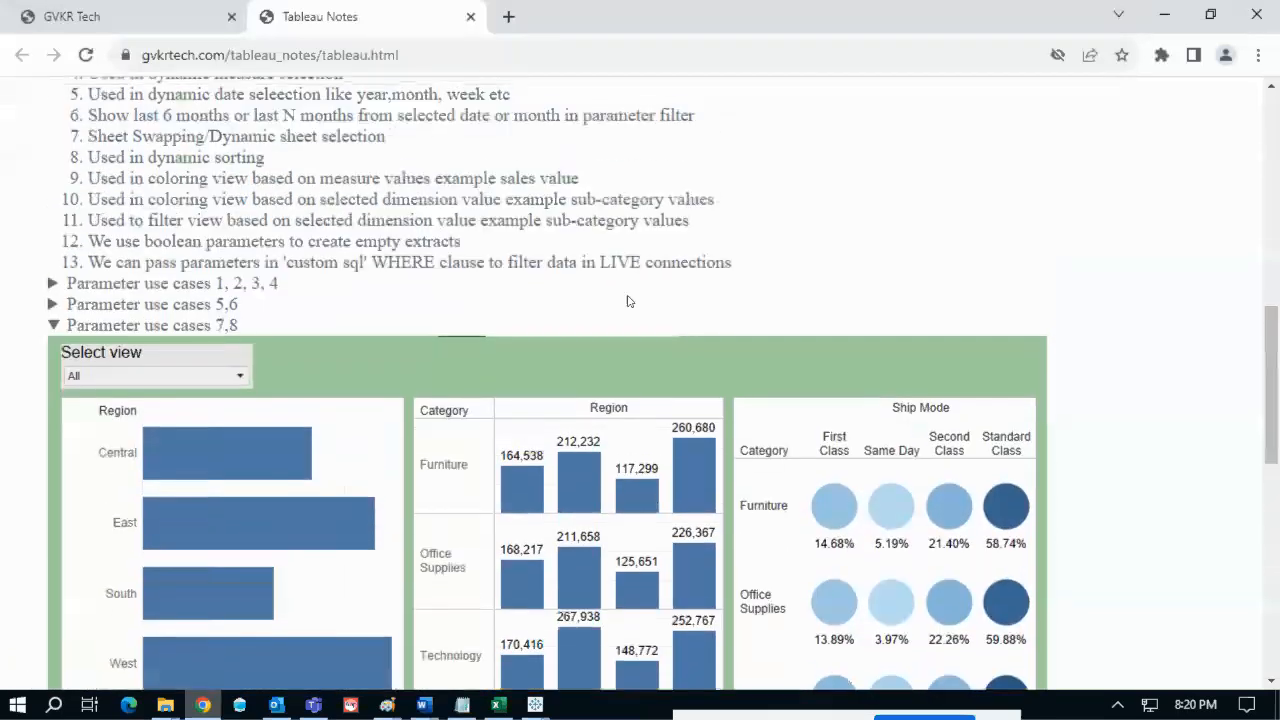
pyautogui.click(229, 327)
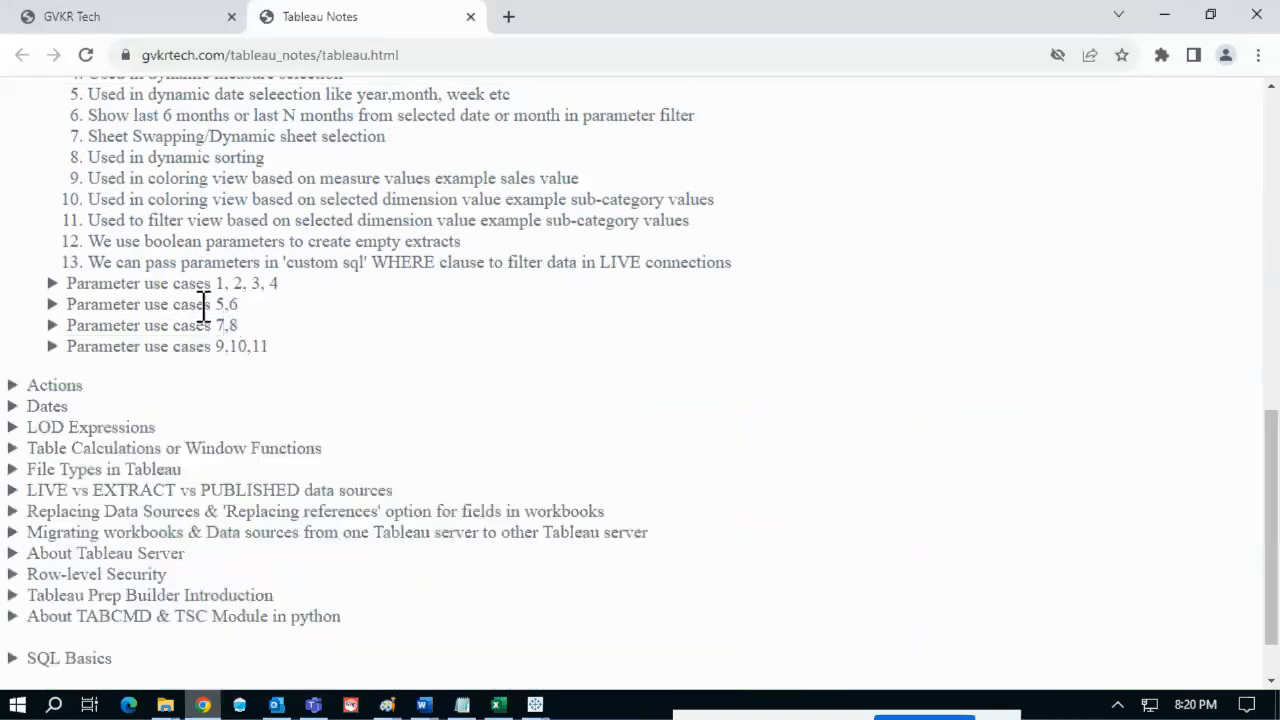
pyautogui.click(203, 306)
pyautogui.click(203, 306)
pyautogui.click(203, 325)
pyautogui.scroll(-3, 323, 434)
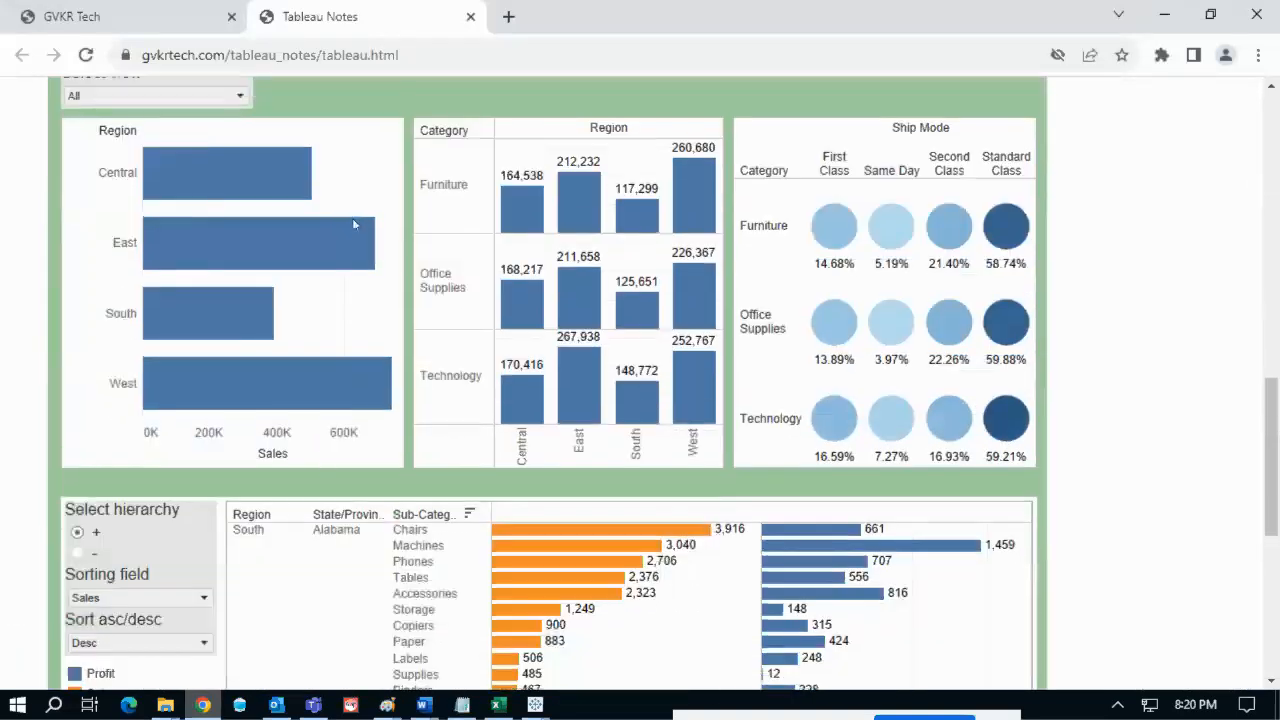
pyautogui.scroll(6, 353, 224)
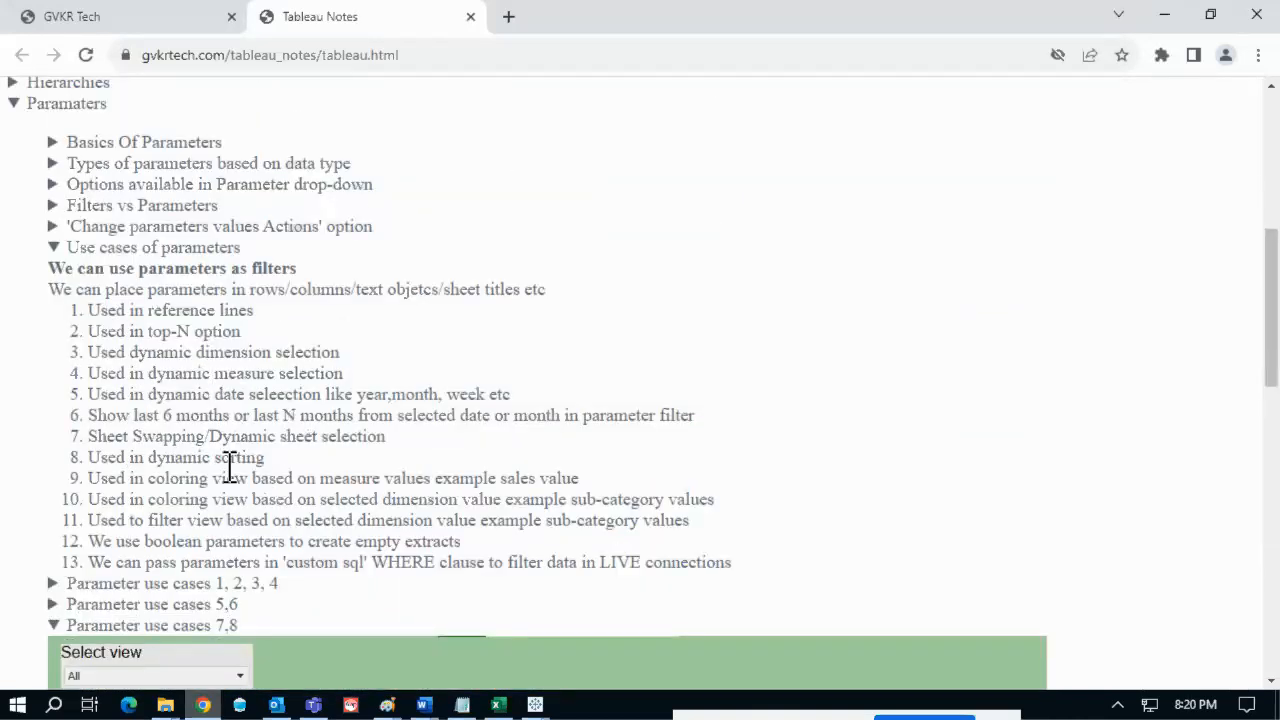
pyautogui.moveTo(90, 436); pyautogui.dragTo(397, 446)
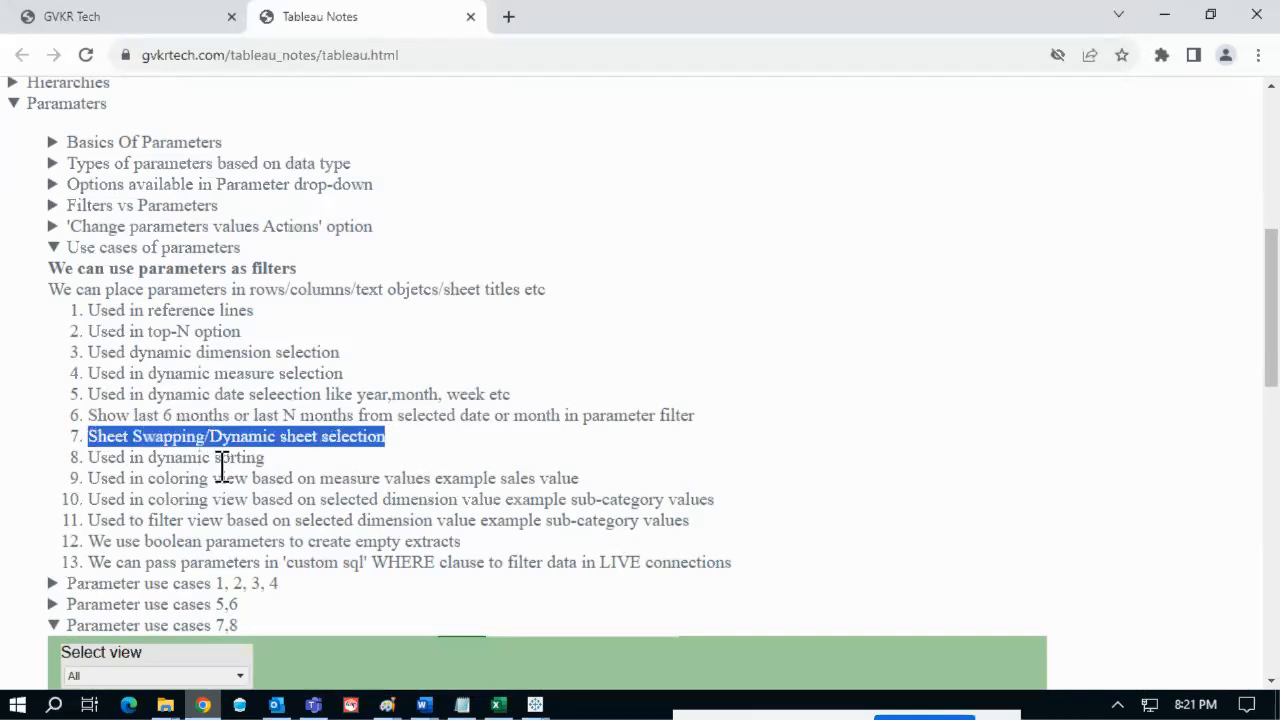
pyautogui.click(222, 465)
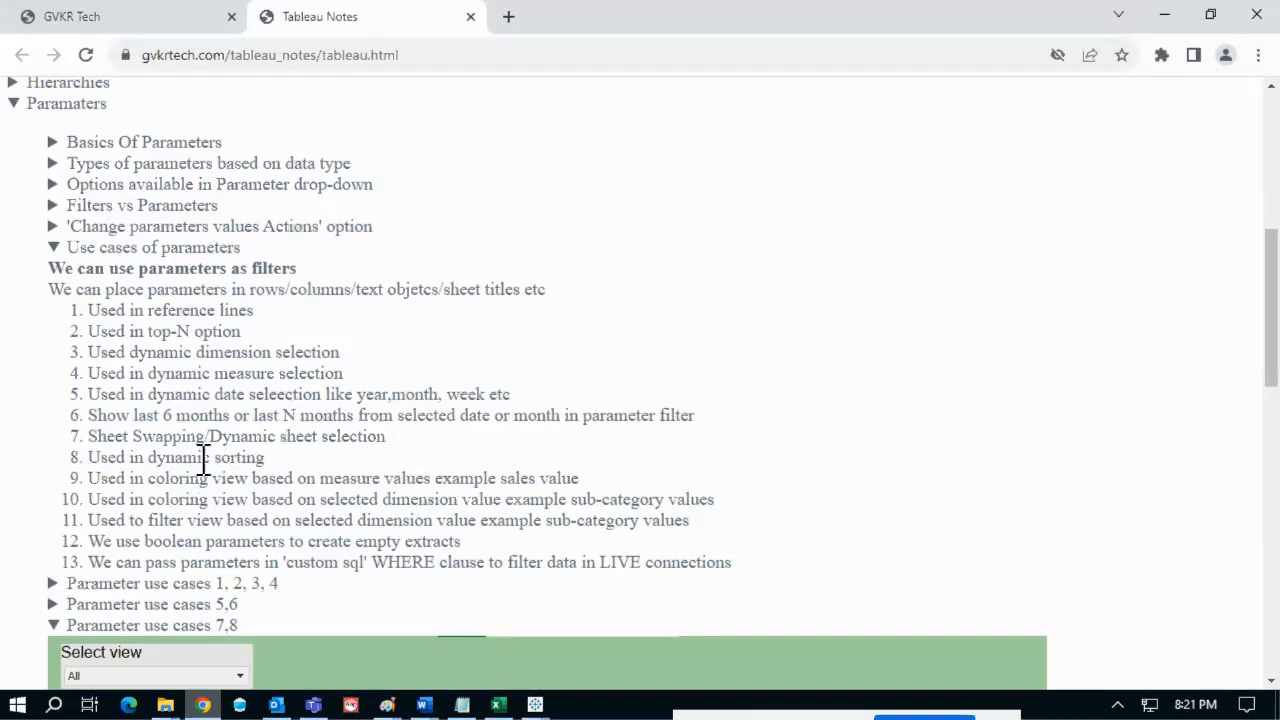
pyautogui.scroll(-2, 422, 416)
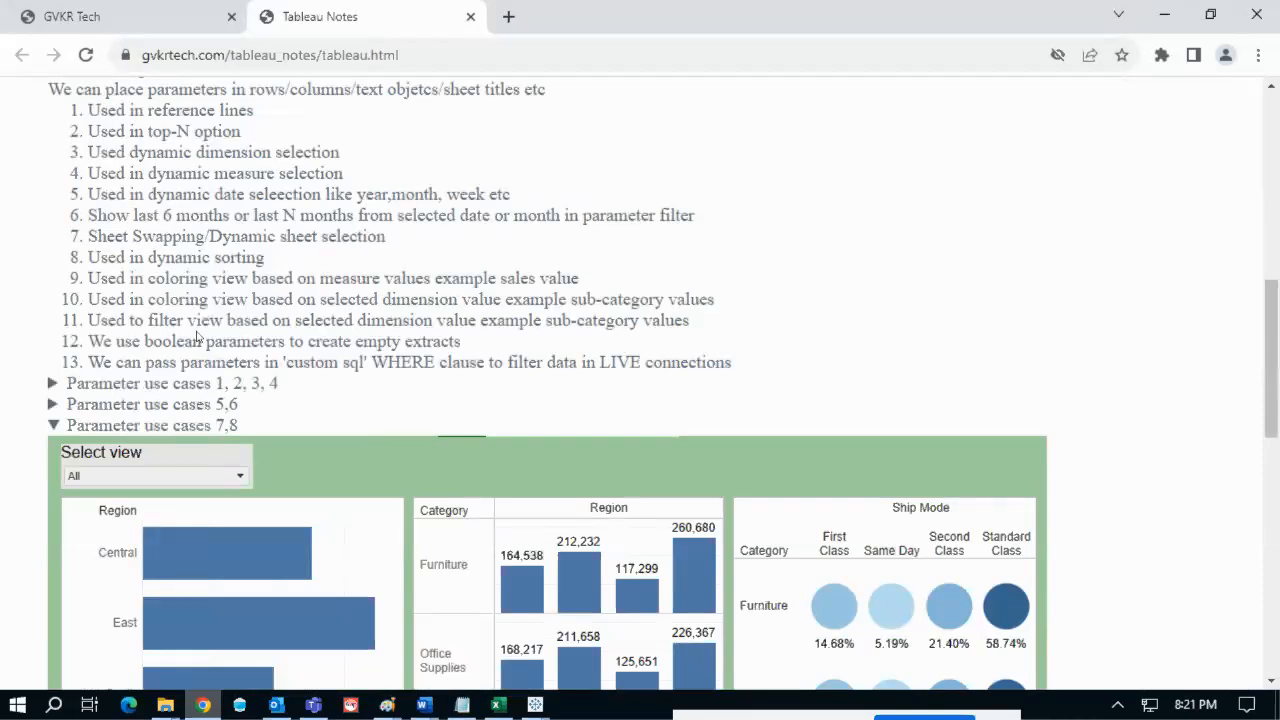
pyautogui.scroll(-6, 1137, 370)
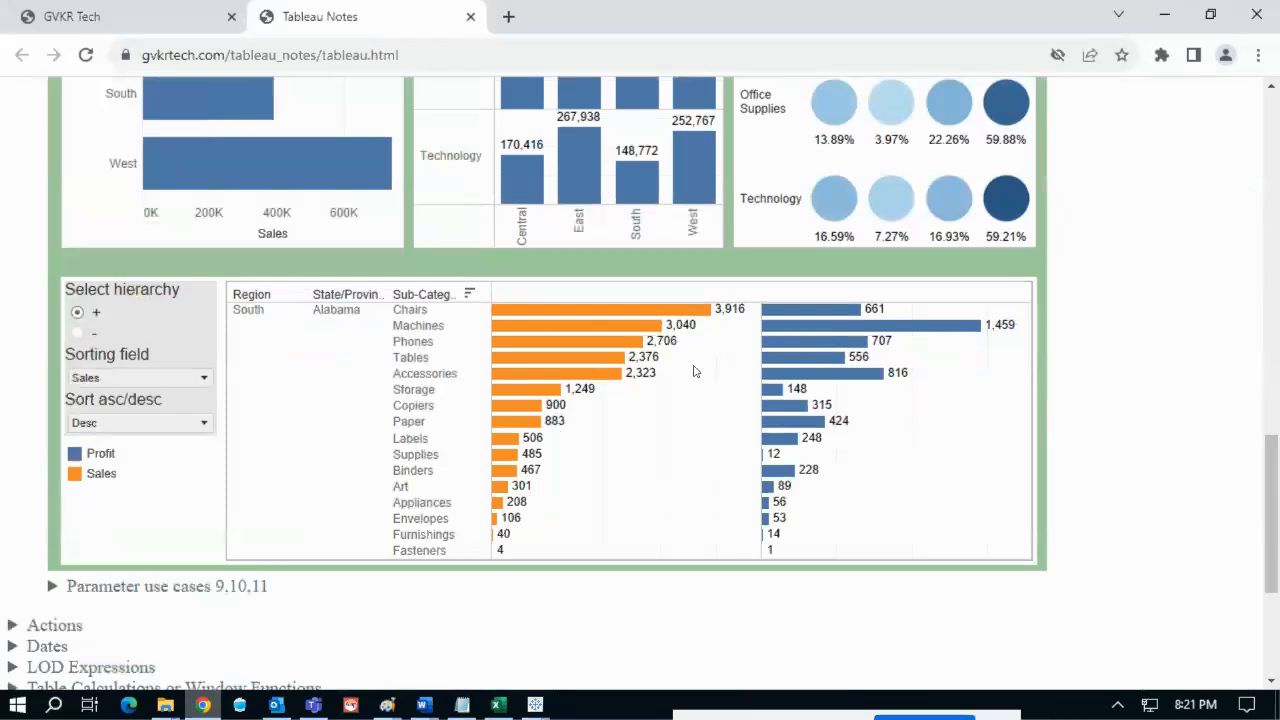
pyautogui.scroll(8, 695, 371)
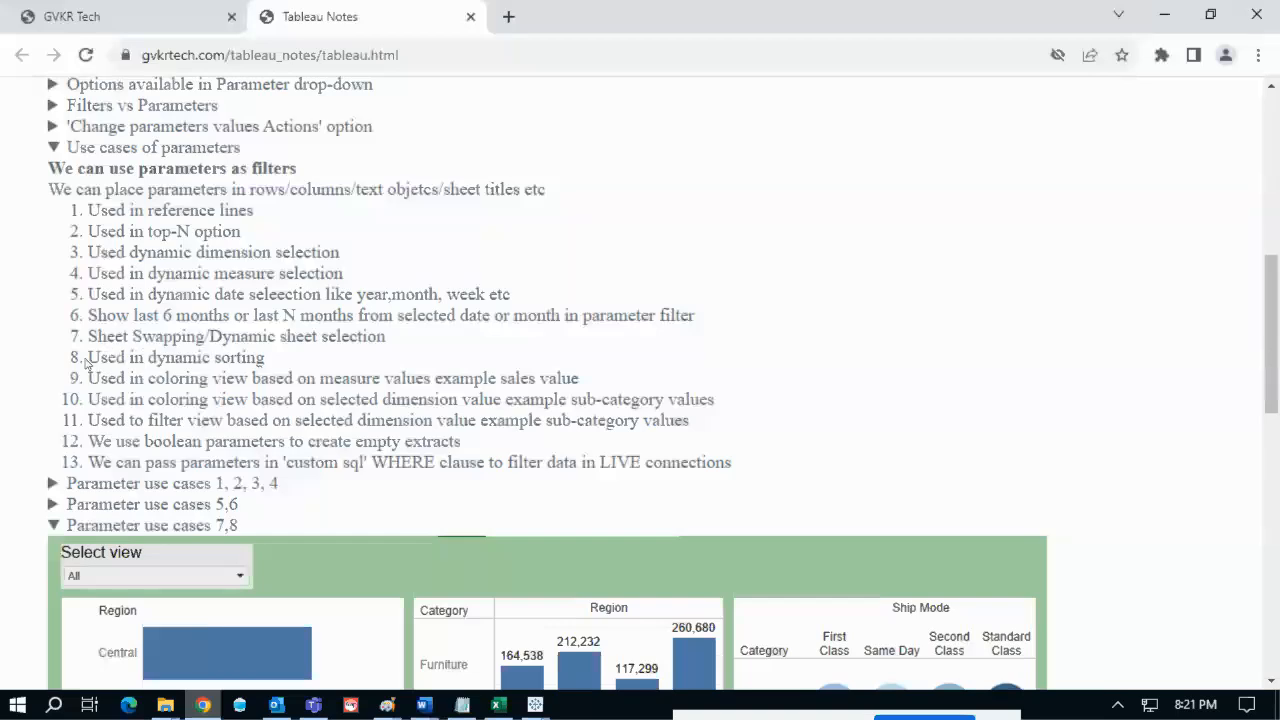
pyautogui.moveTo(92, 357); pyautogui.dragTo(266, 363)
pyautogui.click(246, 364)
pyautogui.moveTo(264, 357); pyautogui.dragTo(100, 345)
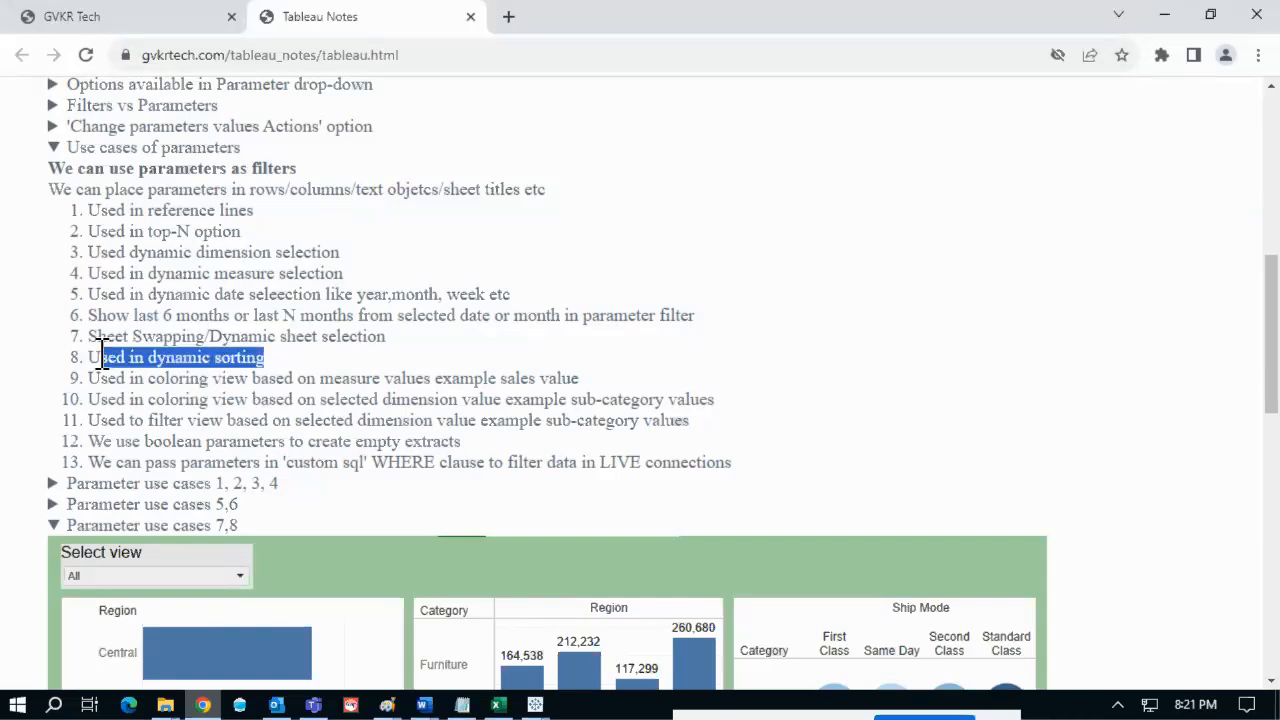
pyautogui.click(536, 705)
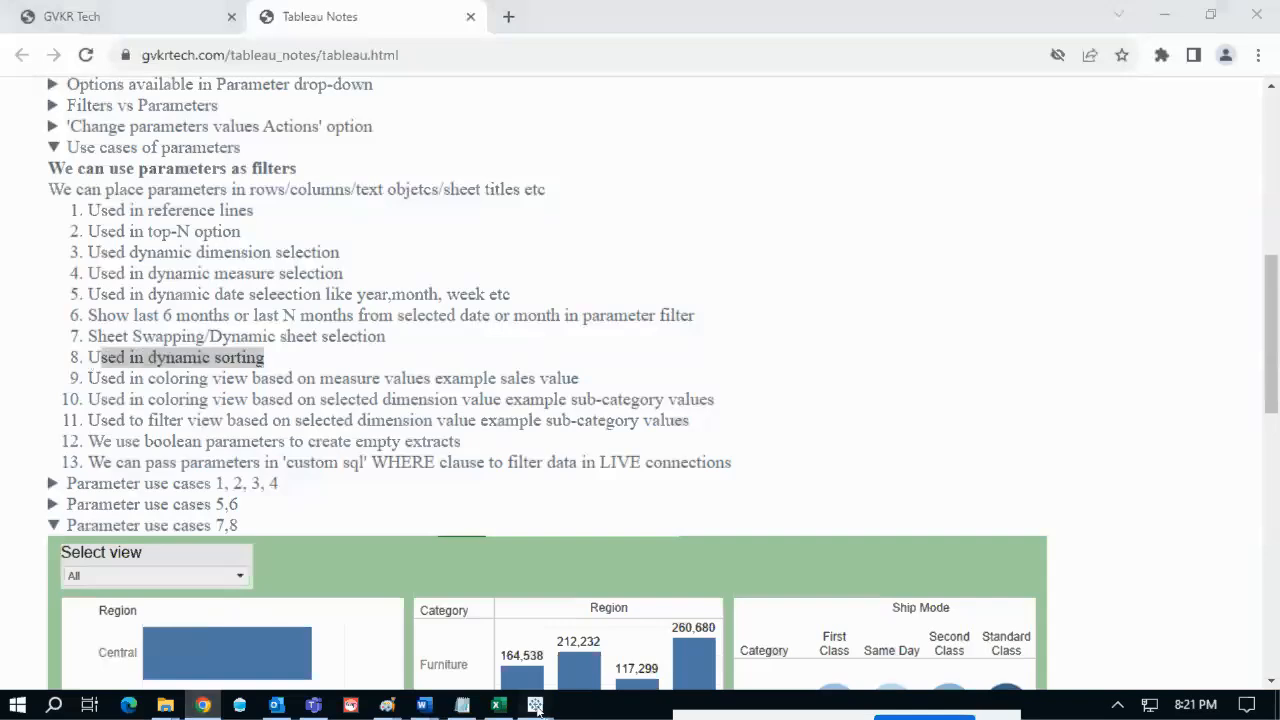
pyautogui.click(665, 642)
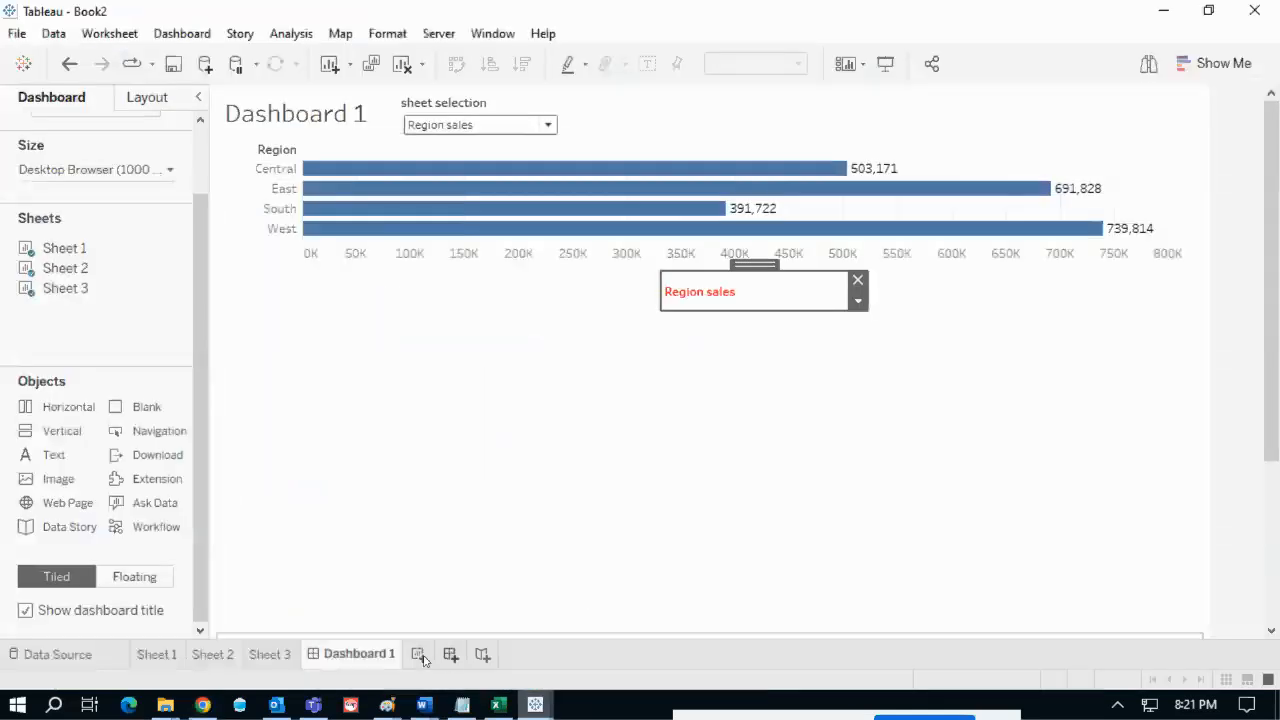
# - Create a new worksheet, Sheet 4, and search the data fields for 'cate'
pyautogui.click(163, 654)
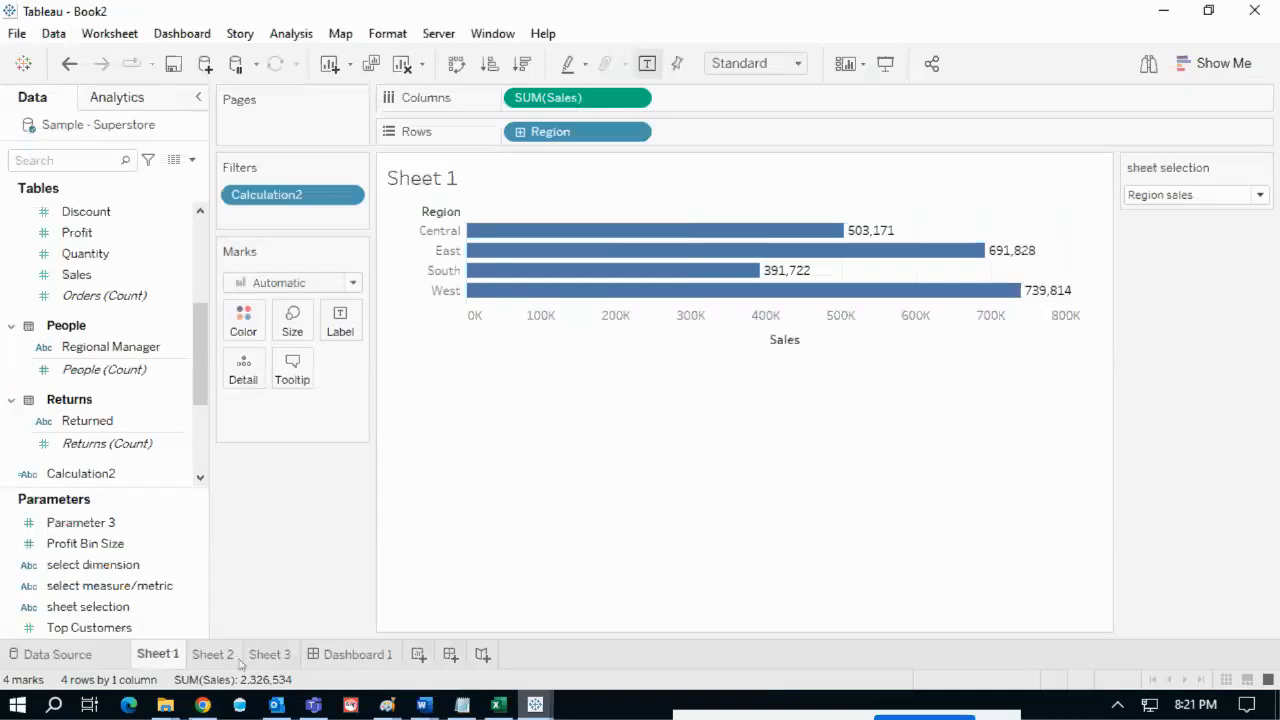
pyautogui.click(418, 655)
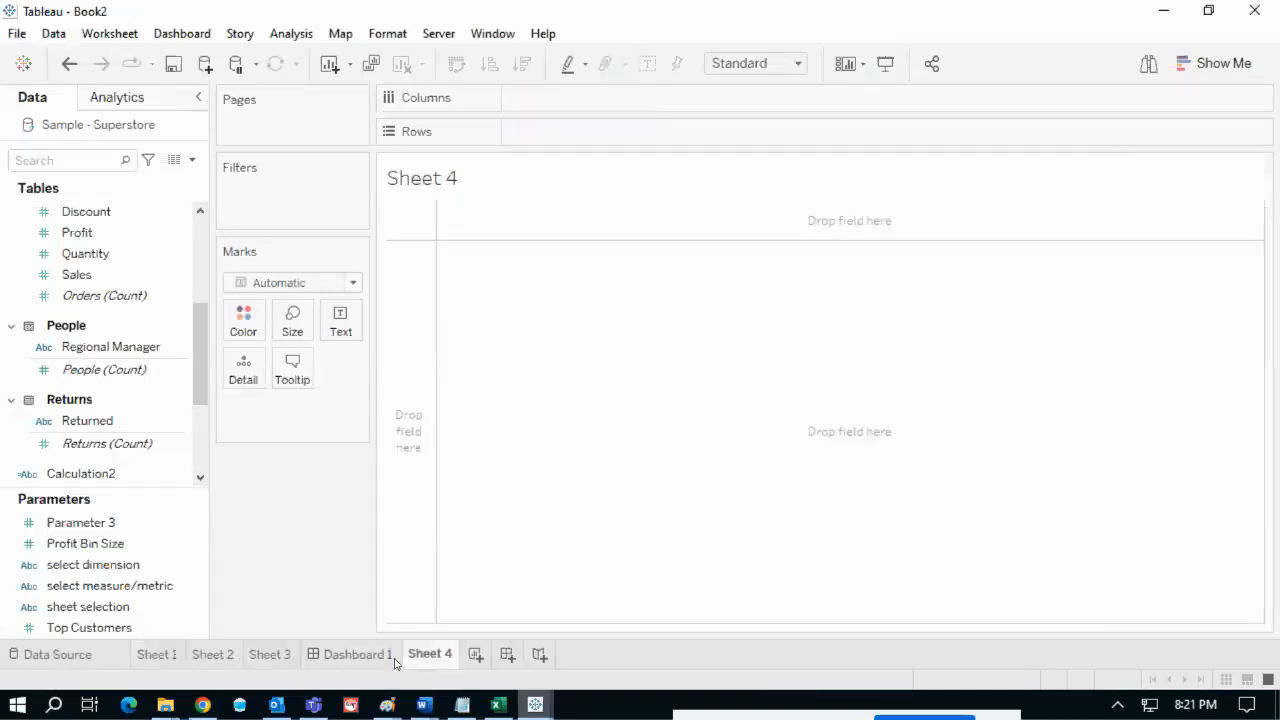
pyautogui.click(94, 208)
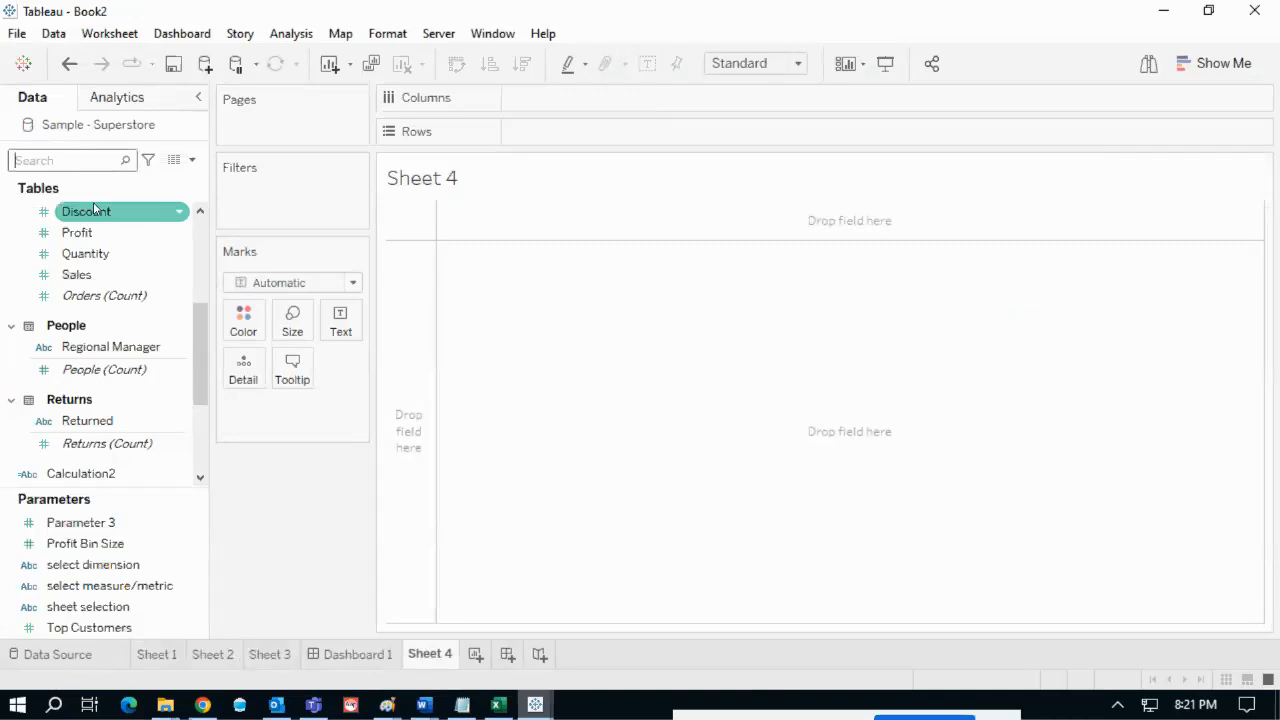
pyautogui.write('cate')
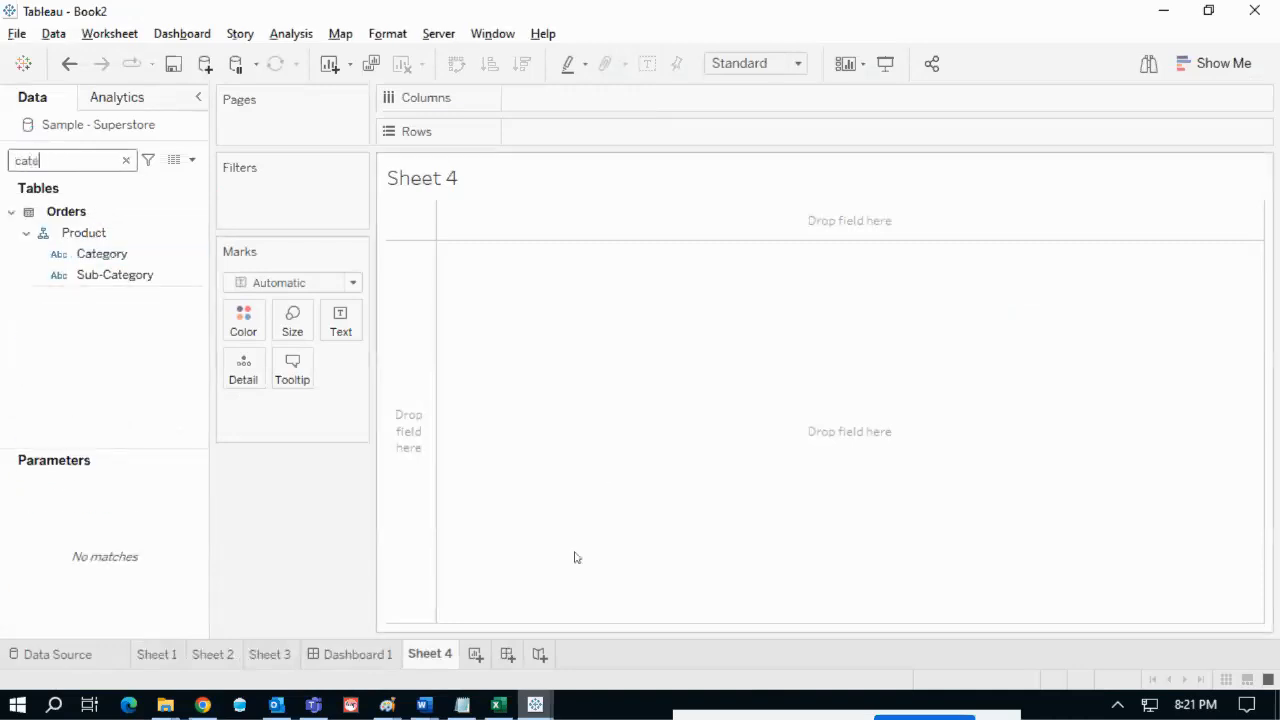
# - Check the reference notes, then put Sub-Category on Rows
pyautogui.hotkey('alt', 'Tab')
pyautogui.scroll(-2, 1004, 498)
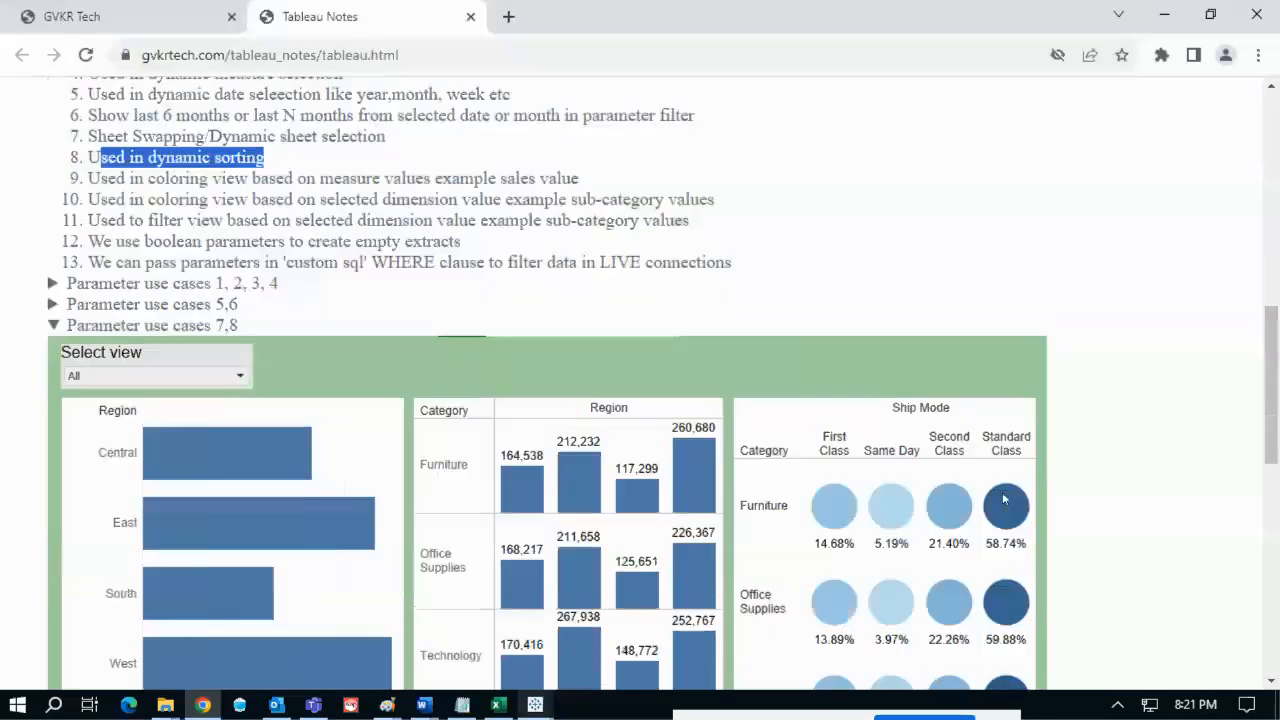
pyautogui.scroll(-6, 1004, 498)
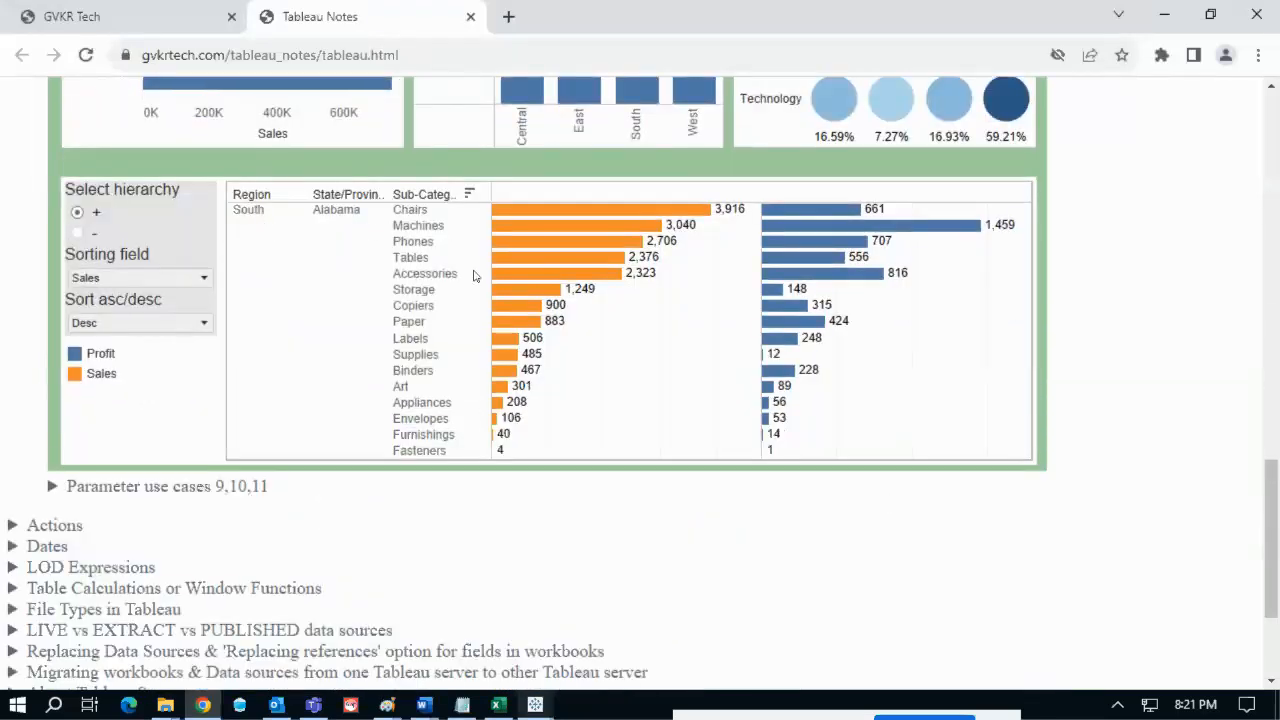
pyautogui.hotkey('alt', 'Tab')
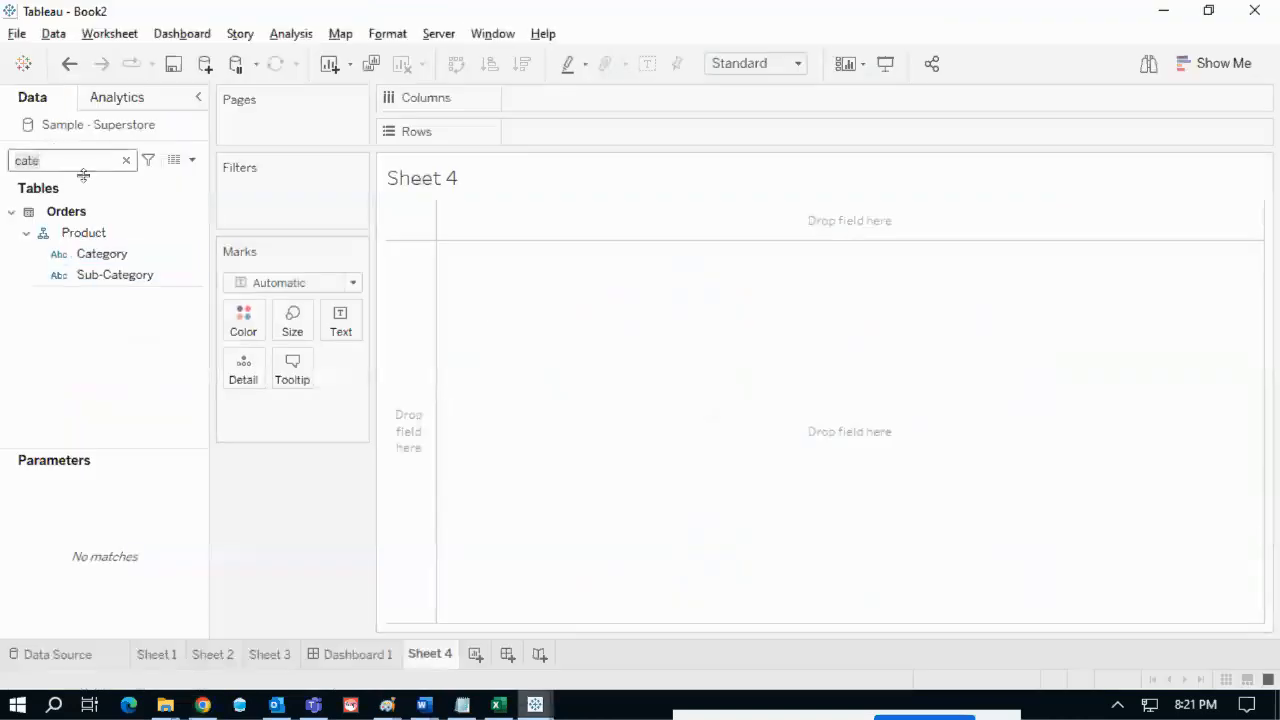
pyautogui.moveTo(115, 274); pyautogui.dragTo(645, 133)
# - Add Region and State/Province to Rows ahead of Sub-Category
pyautogui.doubleClick(75, 160)
pyautogui.write('re')
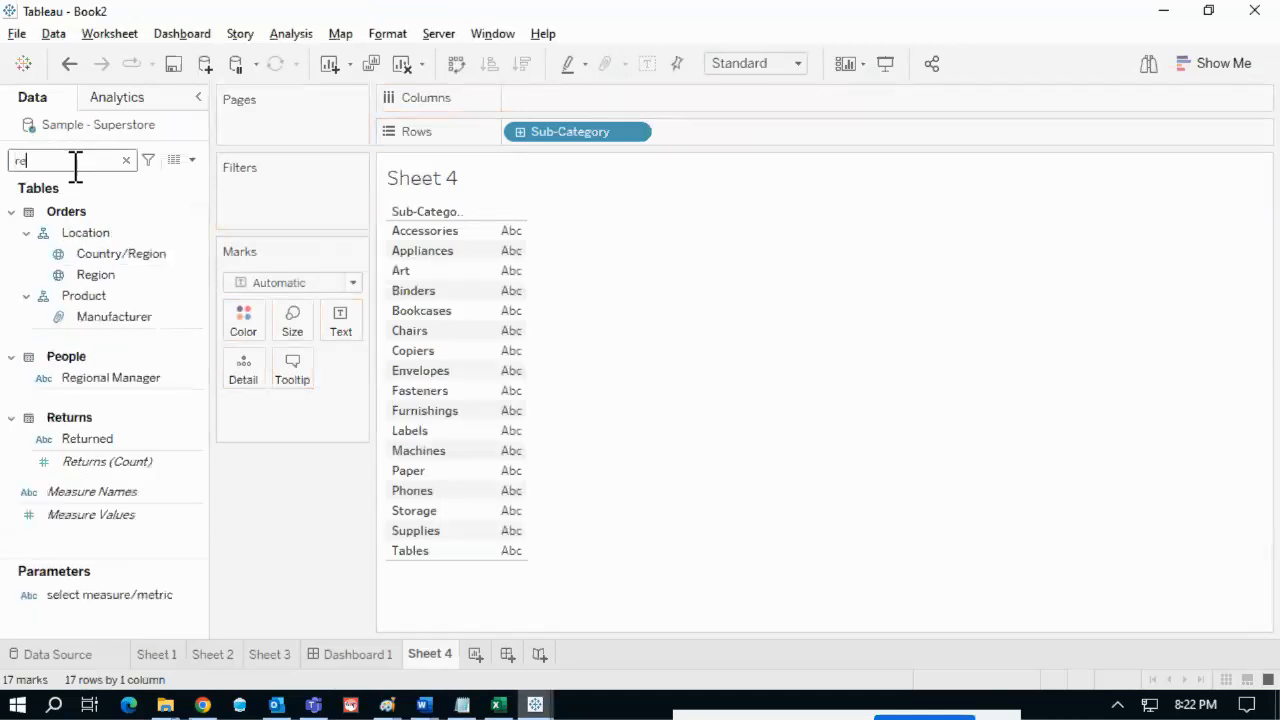
pyautogui.write('g')
pyautogui.moveTo(106, 276); pyautogui.dragTo(519, 146)
pyautogui.doubleClick(94, 165)
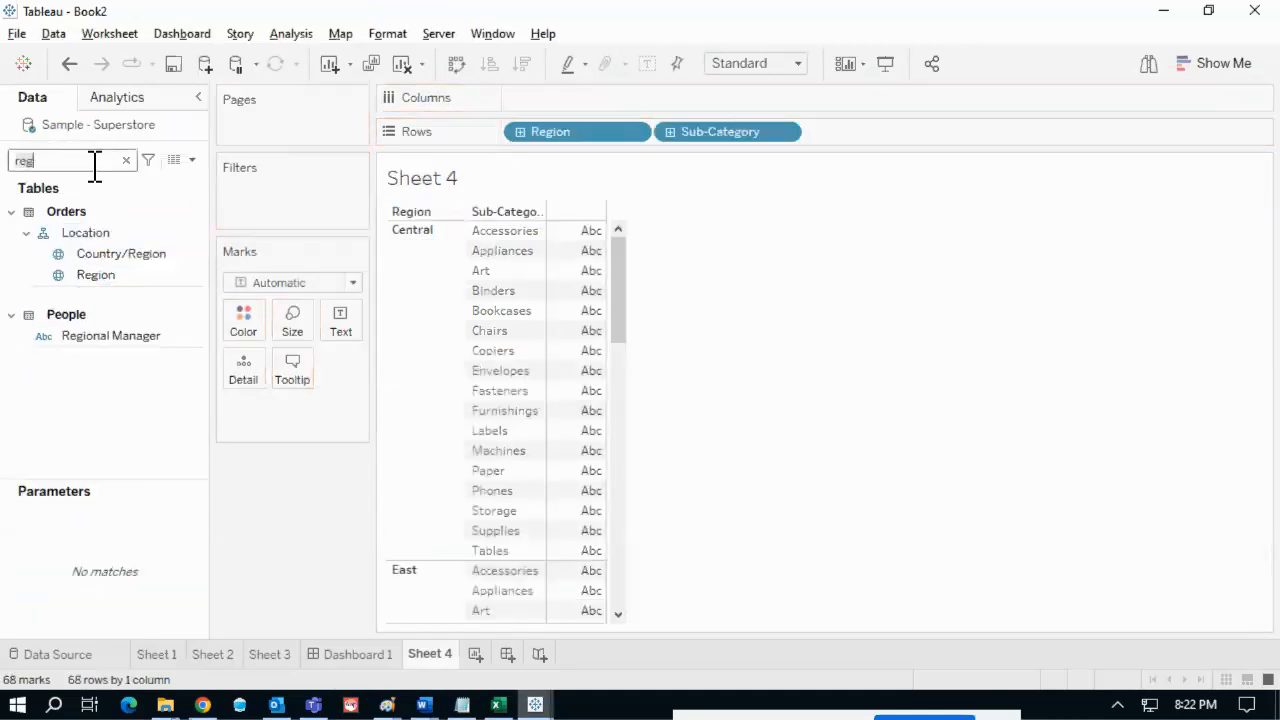
pyautogui.write('sa')
pyautogui.click(97, 253)
pyautogui.press('BackSpace')
pyautogui.write('ta')
pyautogui.moveTo(162, 257); pyautogui.dragTo(658, 150)
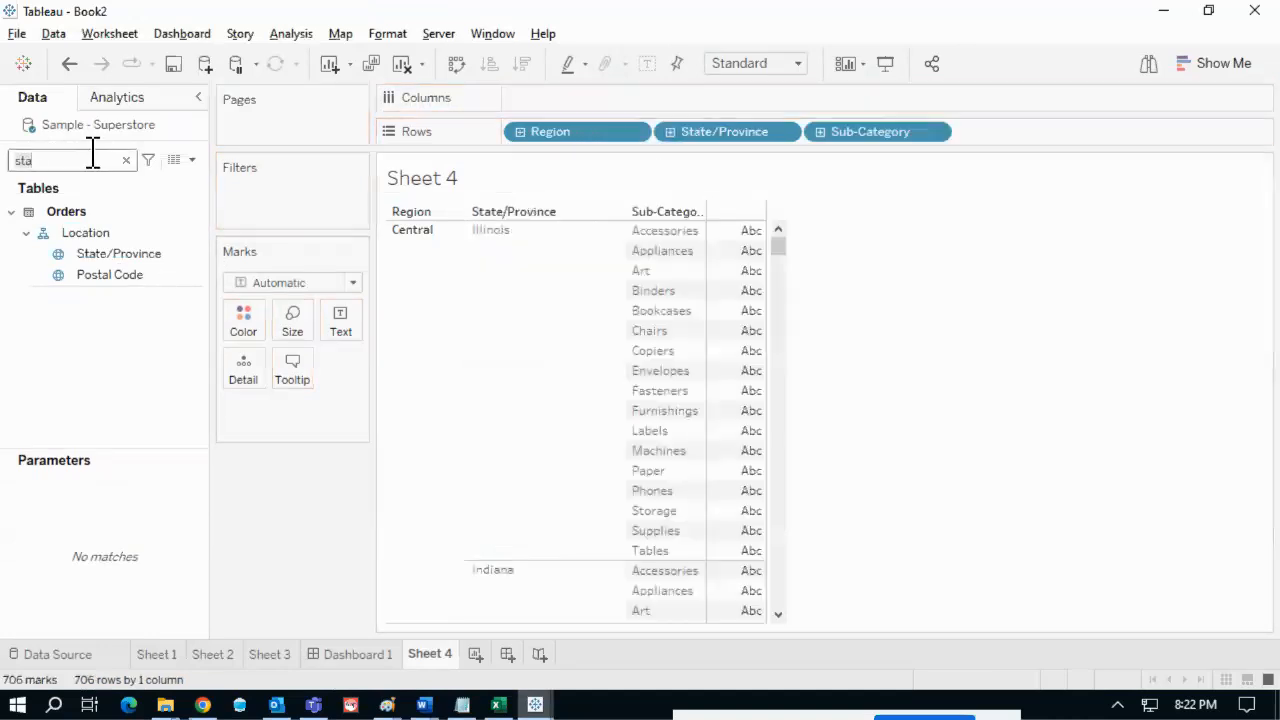
# - Put Sales and Profit on Columns as side-by-side bar charts
pyautogui.press('BackSpace')
pyautogui.press('BackSpace')
pyautogui.write('a')
pyautogui.moveTo(166, 246); pyautogui.dragTo(613, 97)
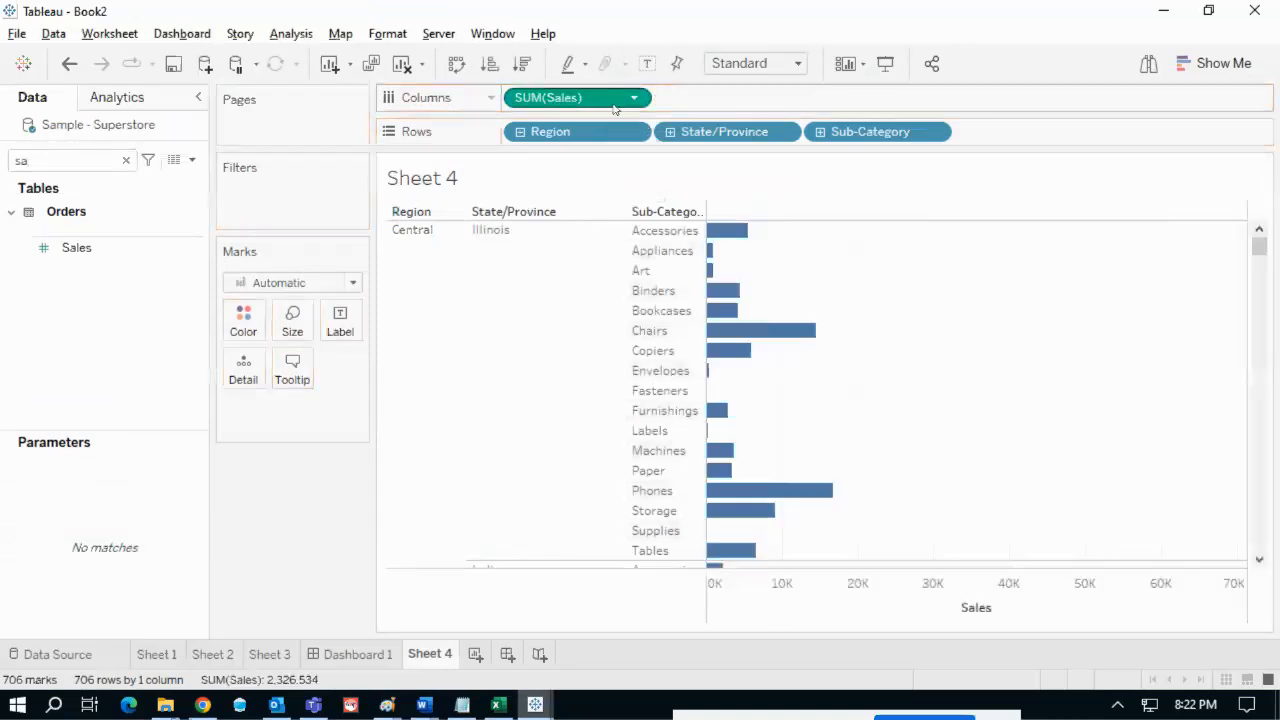
pyautogui.click(94, 158)
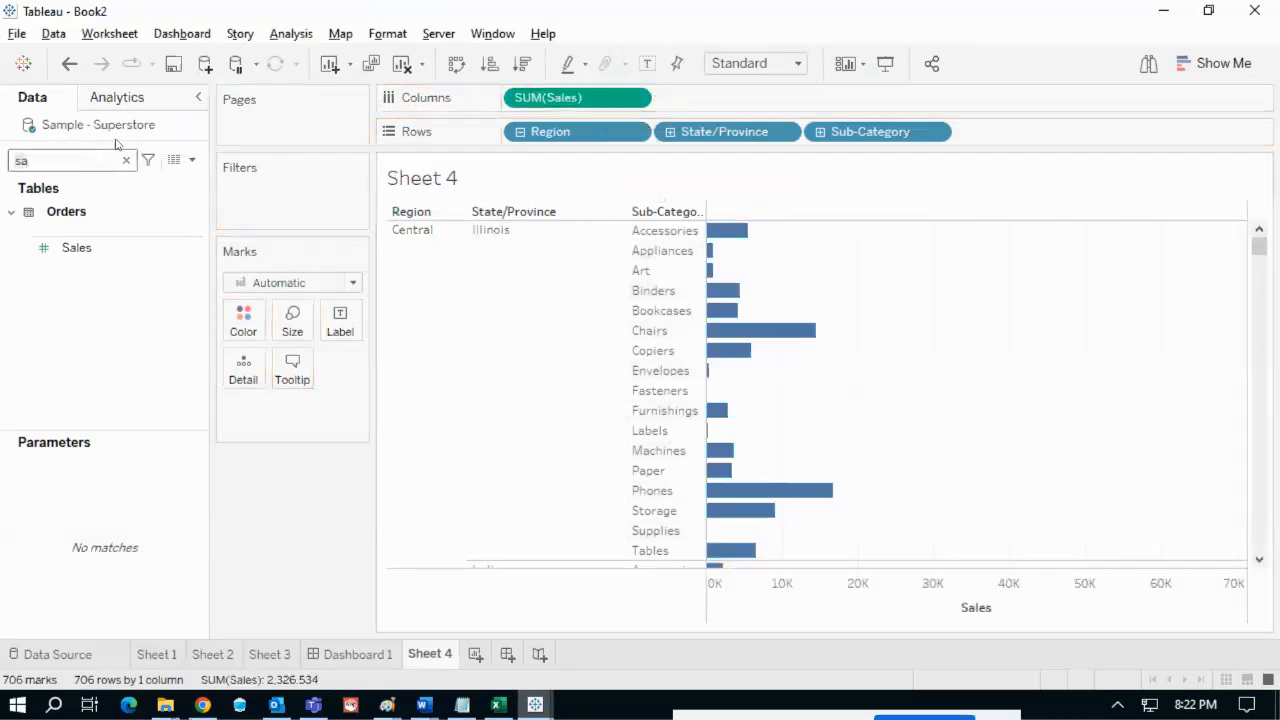
pyautogui.write('pro')
pyautogui.moveTo(100, 360); pyautogui.dragTo(700, 97)
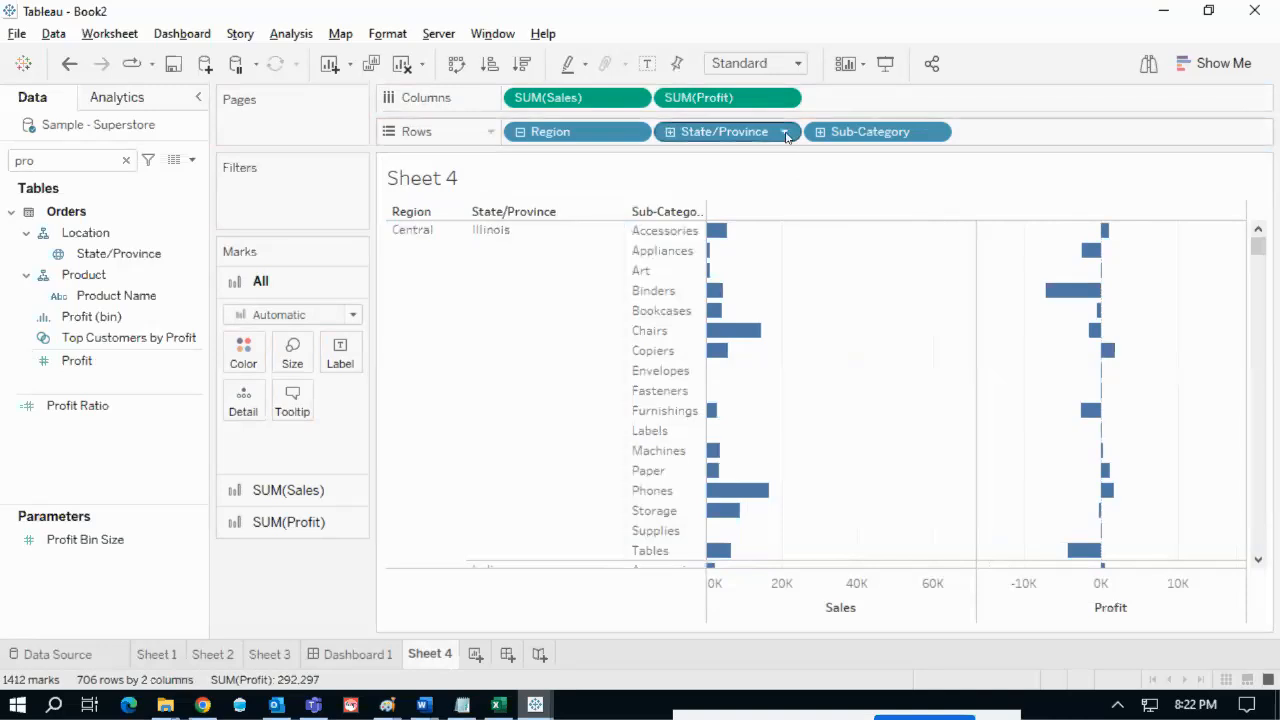
pyautogui.click(784, 131)
# - Filter the State/Province field to Alabama only
pyautogui.click(750, 187)
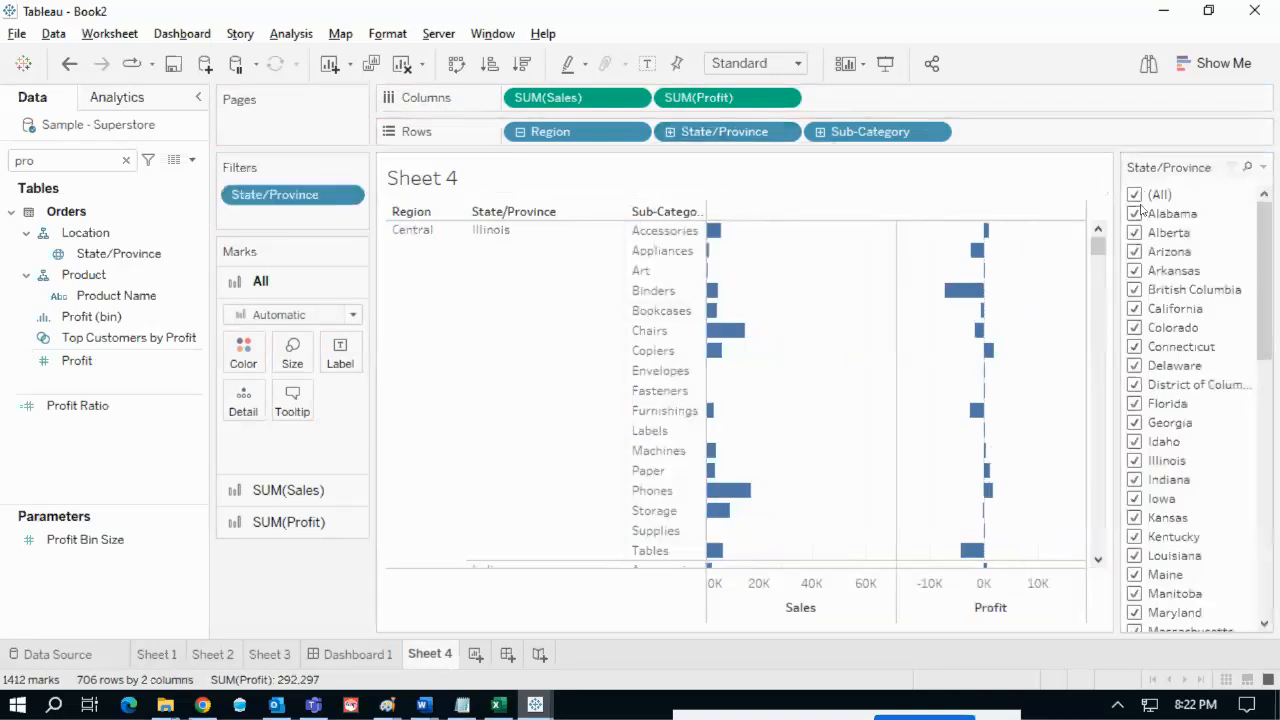
pyautogui.click(1135, 196)
pyautogui.click(1135, 213)
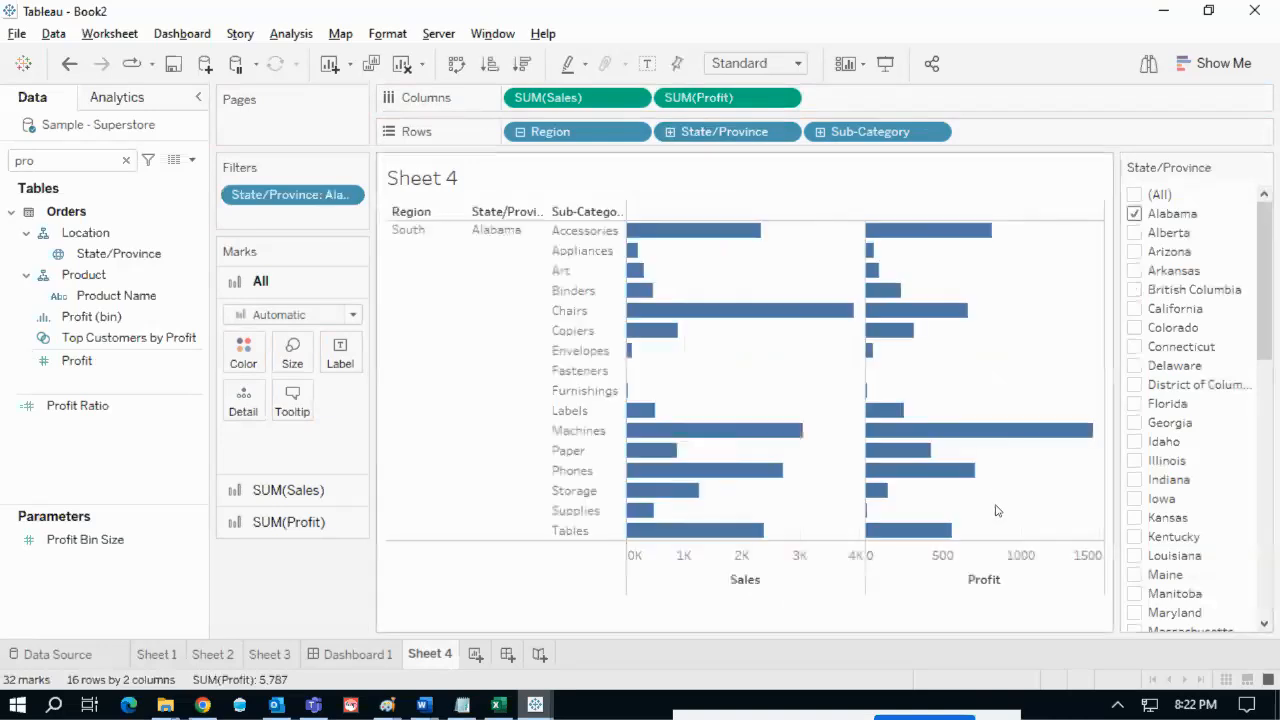
# - Compare against the reference chart's Sales and Profit legend, then return to Sheet 4
pyautogui.hotkey('alt', 'Tab')
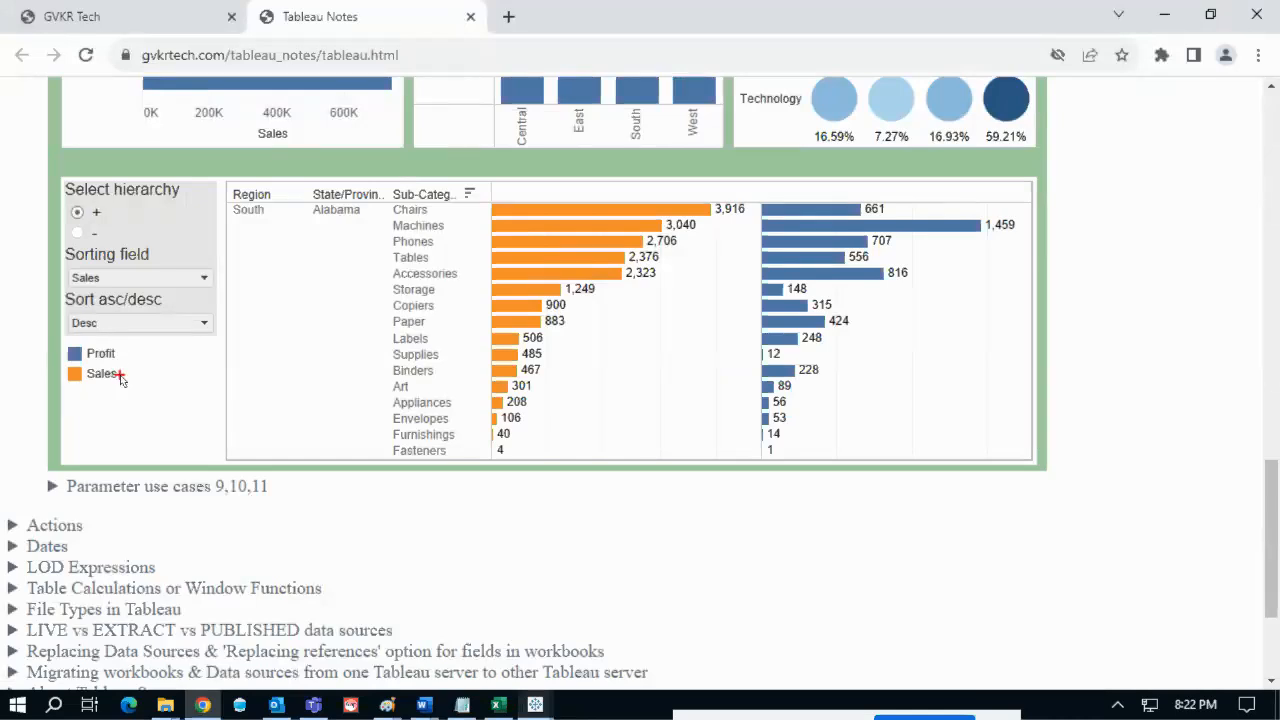
pyautogui.moveTo(72, 382)
pyautogui.mouseDown()
pyautogui.moveTo(98, 390)
pyautogui.moveTo(125, 367)
pyautogui.mouseUp()
pyautogui.press('Escape')
pyautogui.press('alt')
pyautogui.hotkey('alt', 'Tab')
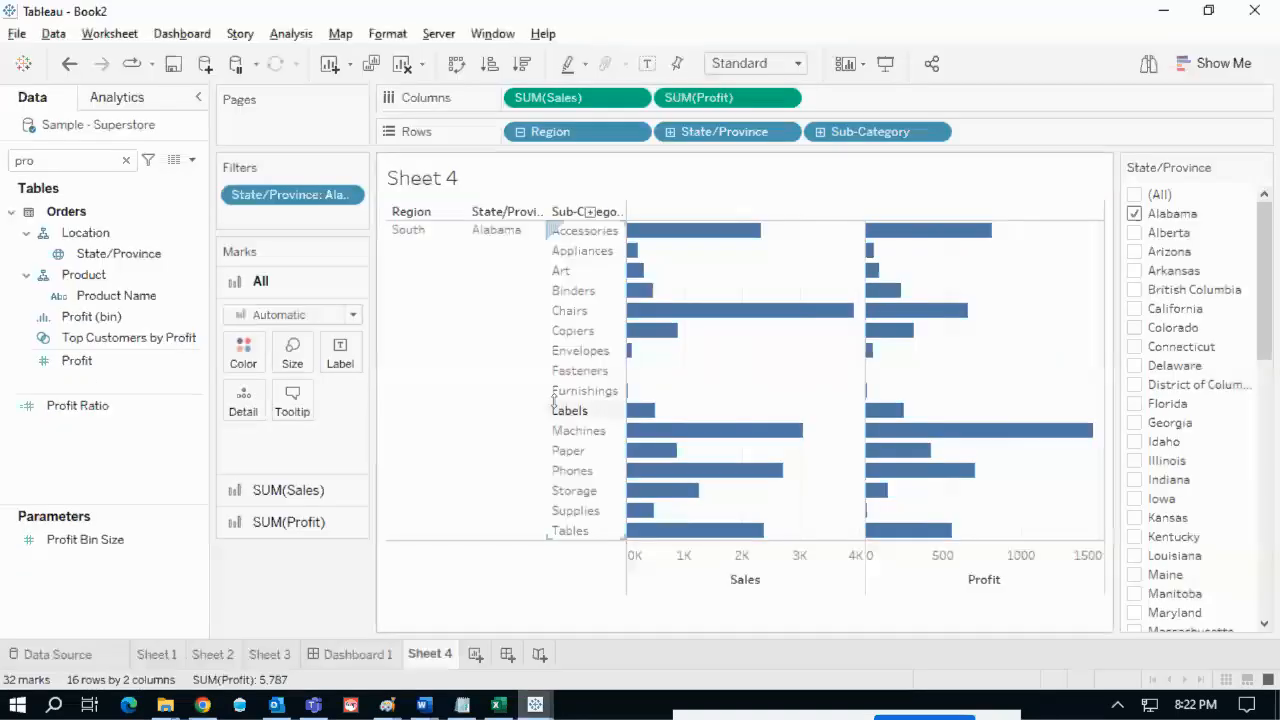
pyautogui.moveTo(645, 254)
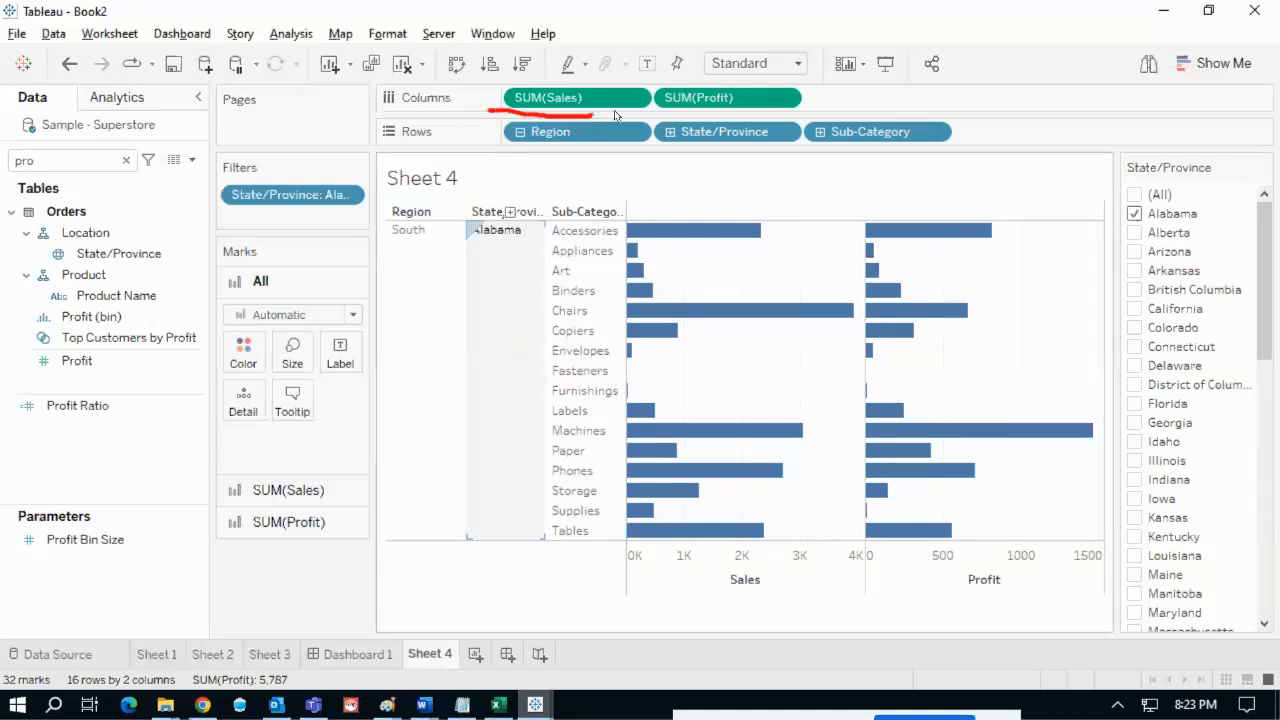
pyautogui.moveTo(648, 113); pyautogui.dragTo(726, 112)
pyautogui.moveTo(246, 232)
pyautogui.mouseDown()
pyautogui.moveTo(214, 240)
pyautogui.moveTo(277, 249)
pyautogui.moveTo(250, 233)
pyautogui.mouseUp()
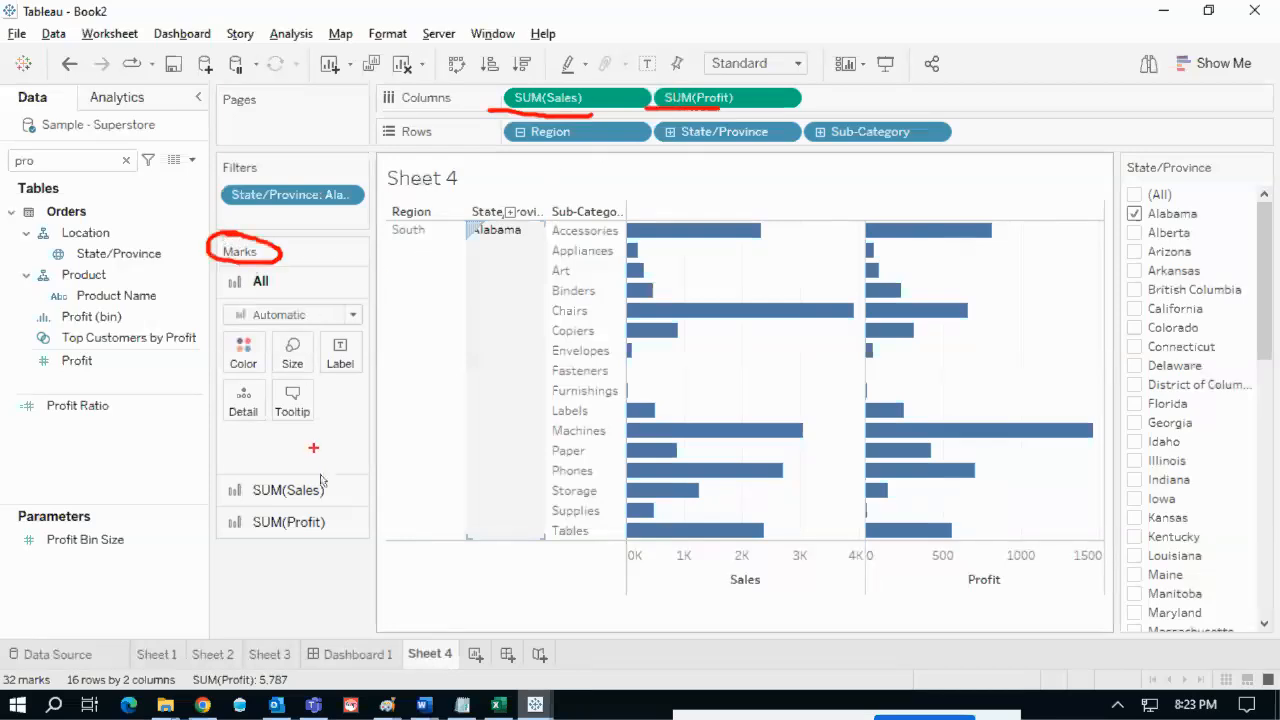
pyautogui.moveTo(328, 489); pyautogui.dragTo(367, 462)
pyautogui.moveTo(328, 523); pyautogui.dragTo(418, 497)
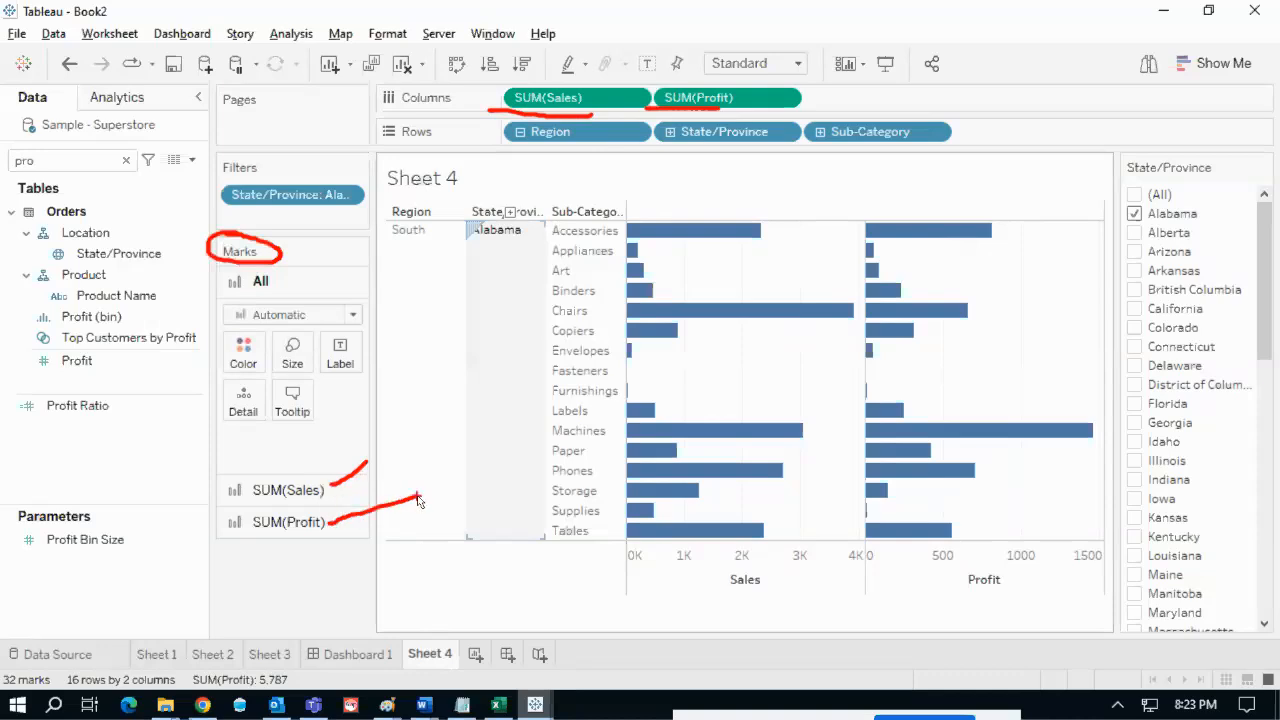
pyautogui.press('Escape')
pyautogui.click(300, 490)
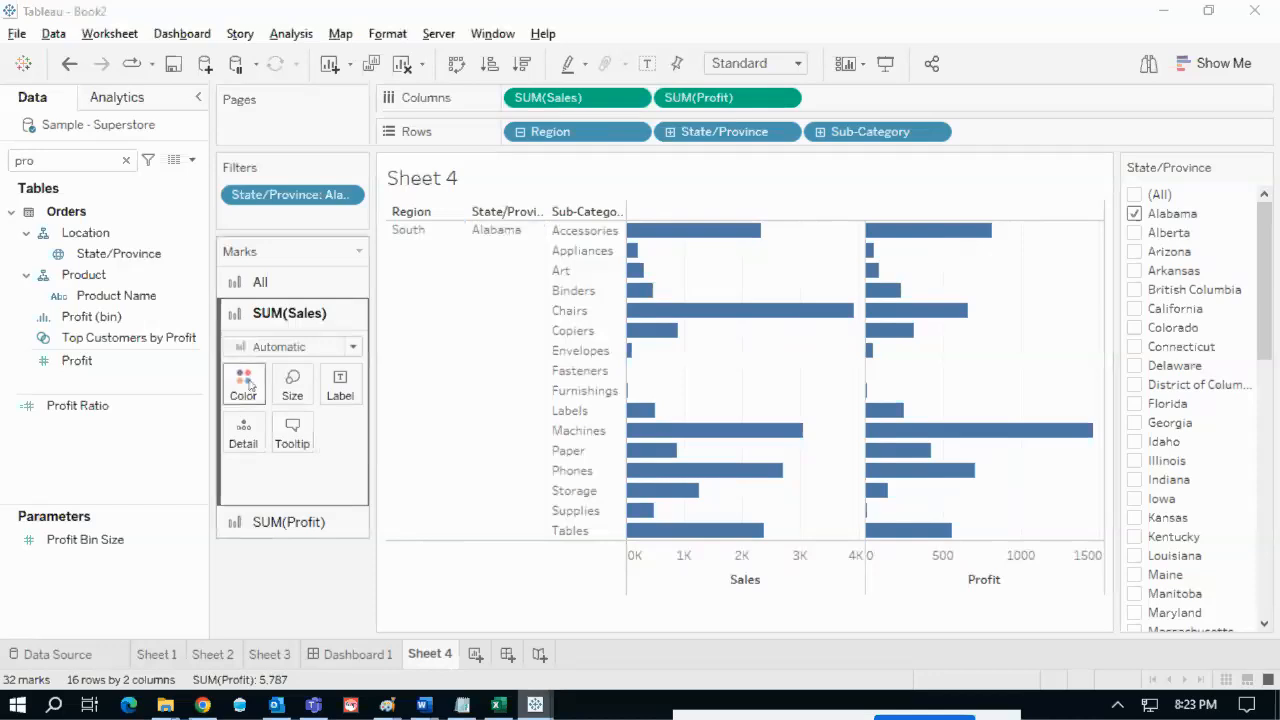
pyautogui.click(243, 383)
pyautogui.click(294, 96)
pyautogui.click(300, 522)
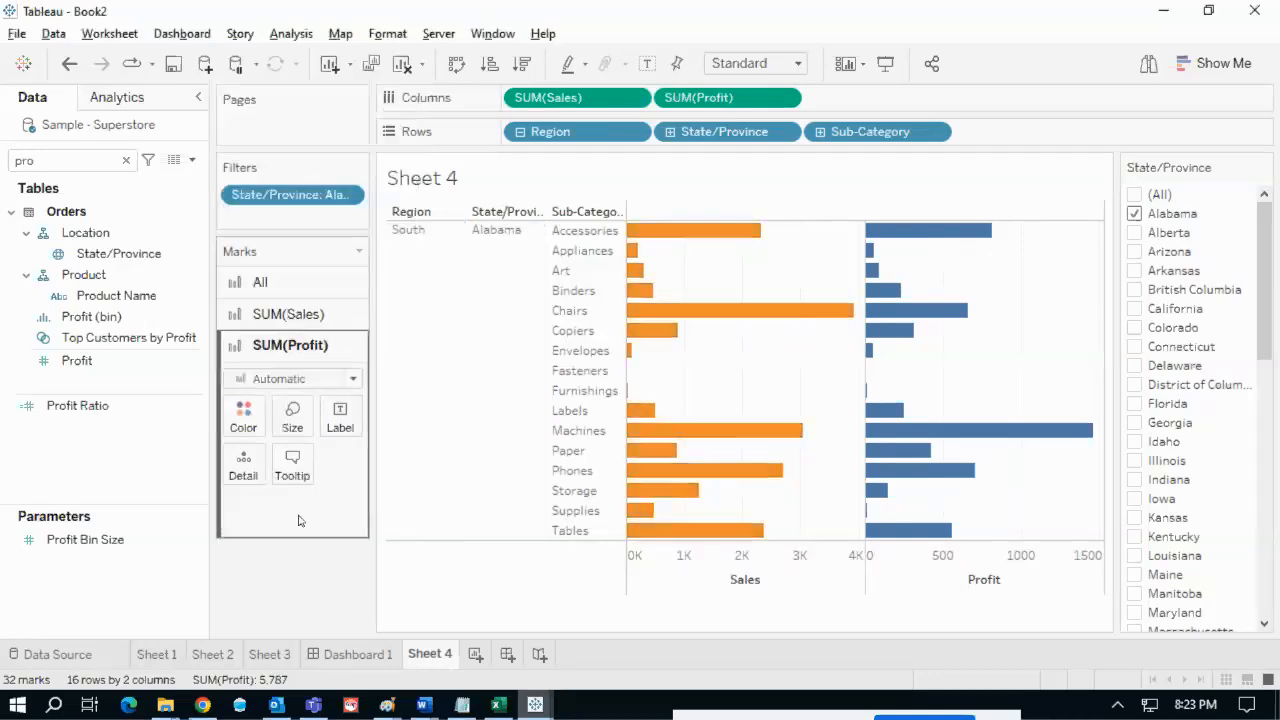
pyautogui.click(243, 415)
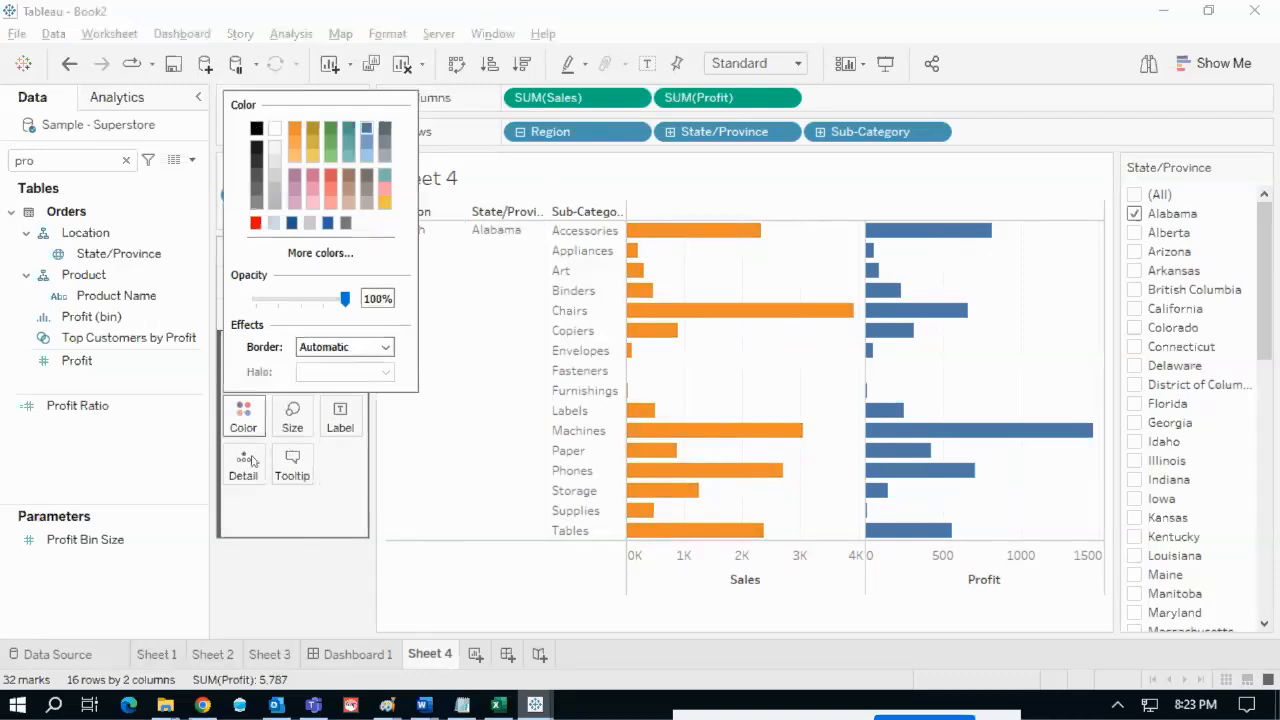
pyautogui.click(292, 222)
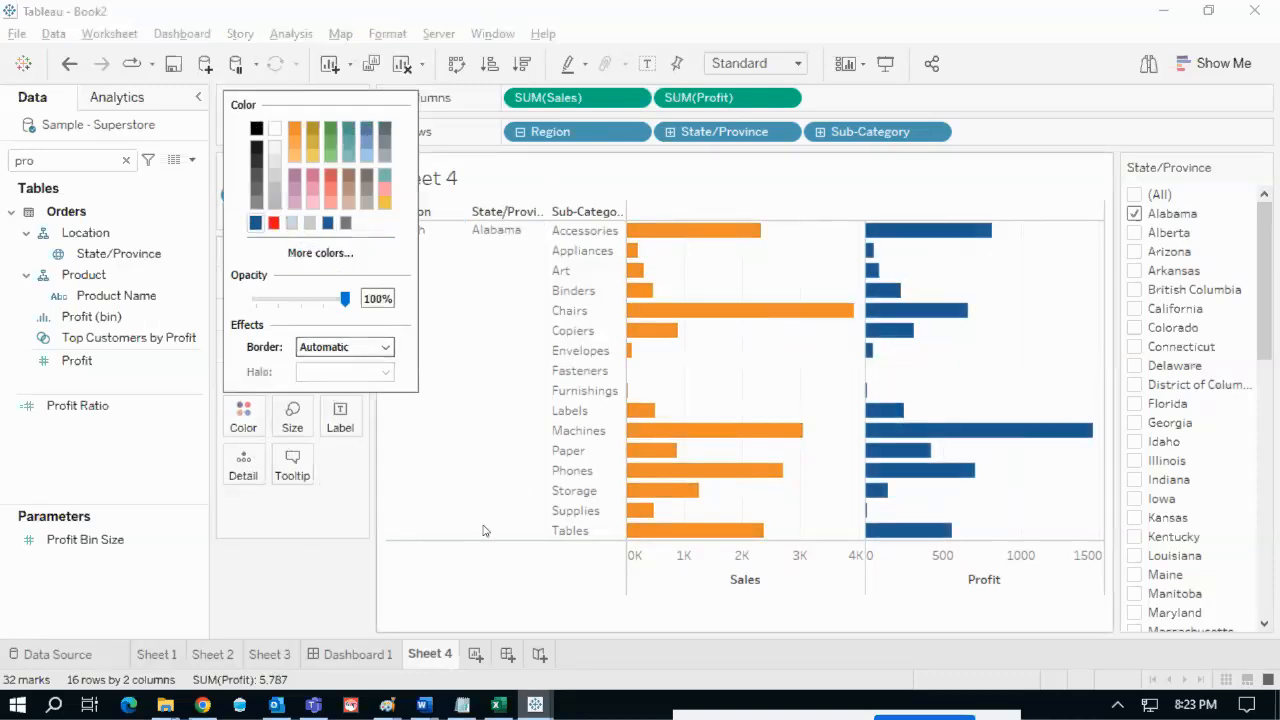
pyautogui.click(297, 595)
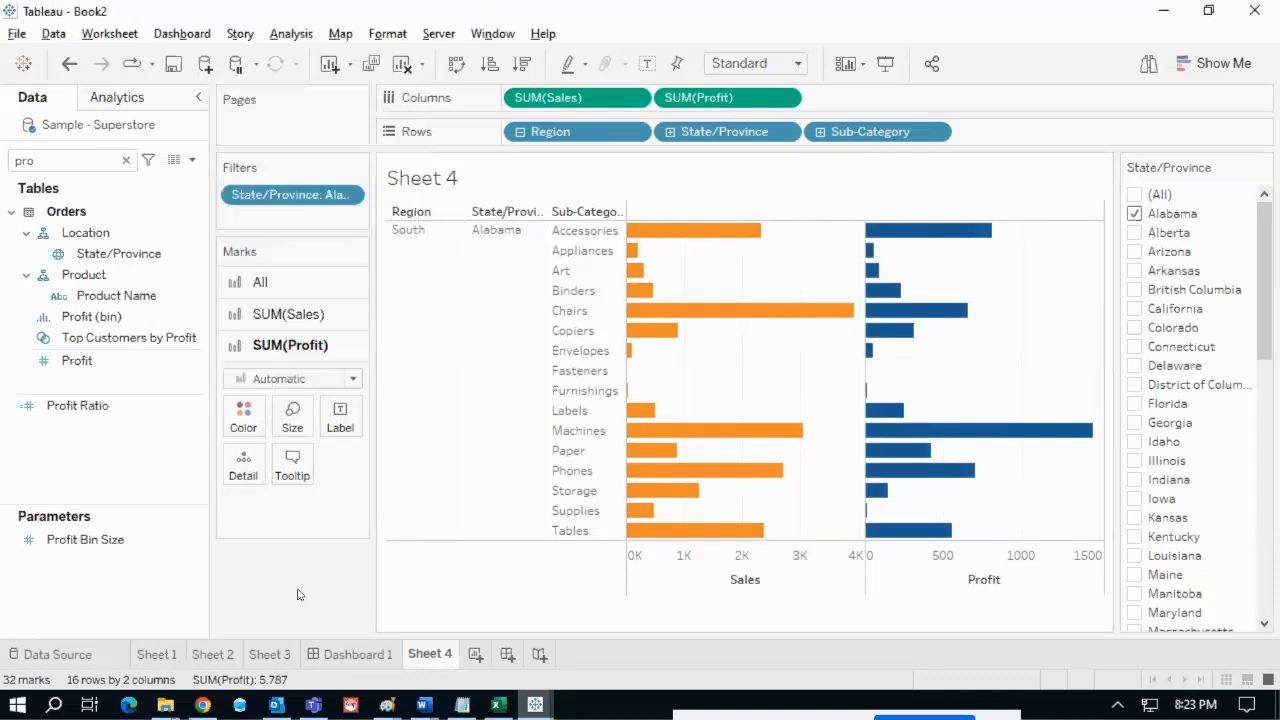
pyautogui.hotkey('ctrl', 'z')
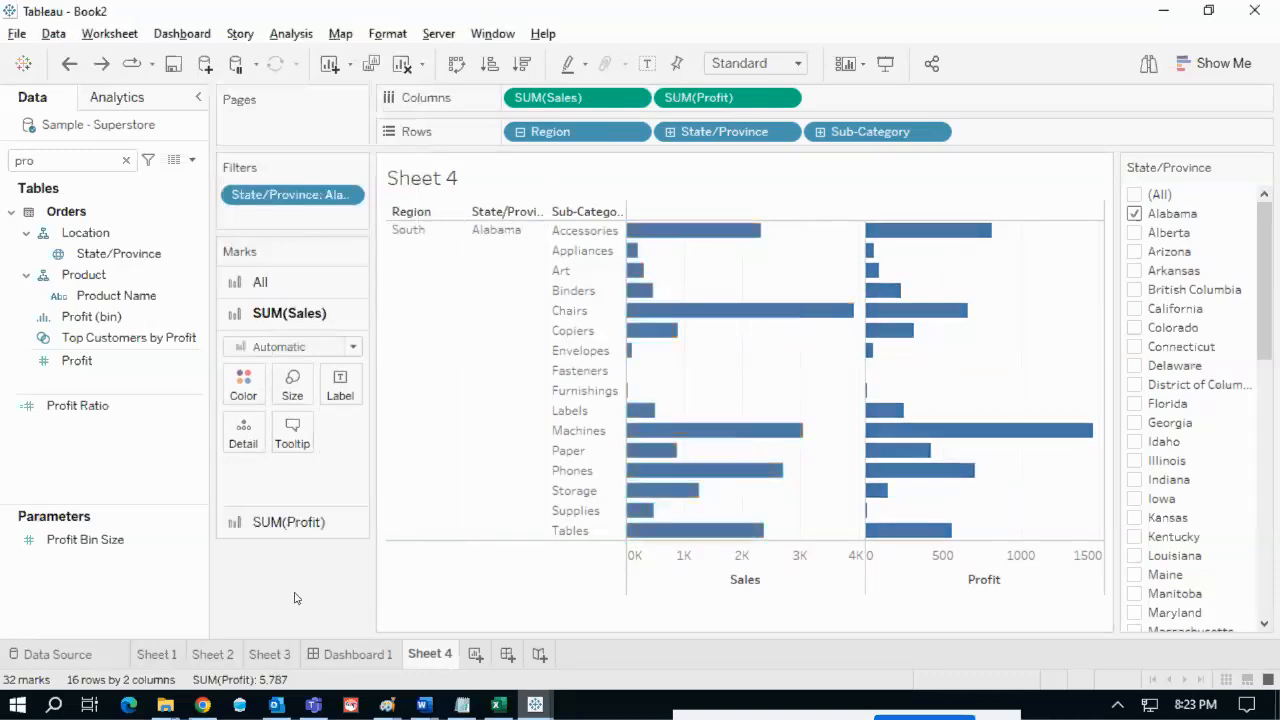
pyautogui.moveTo(948, 311)
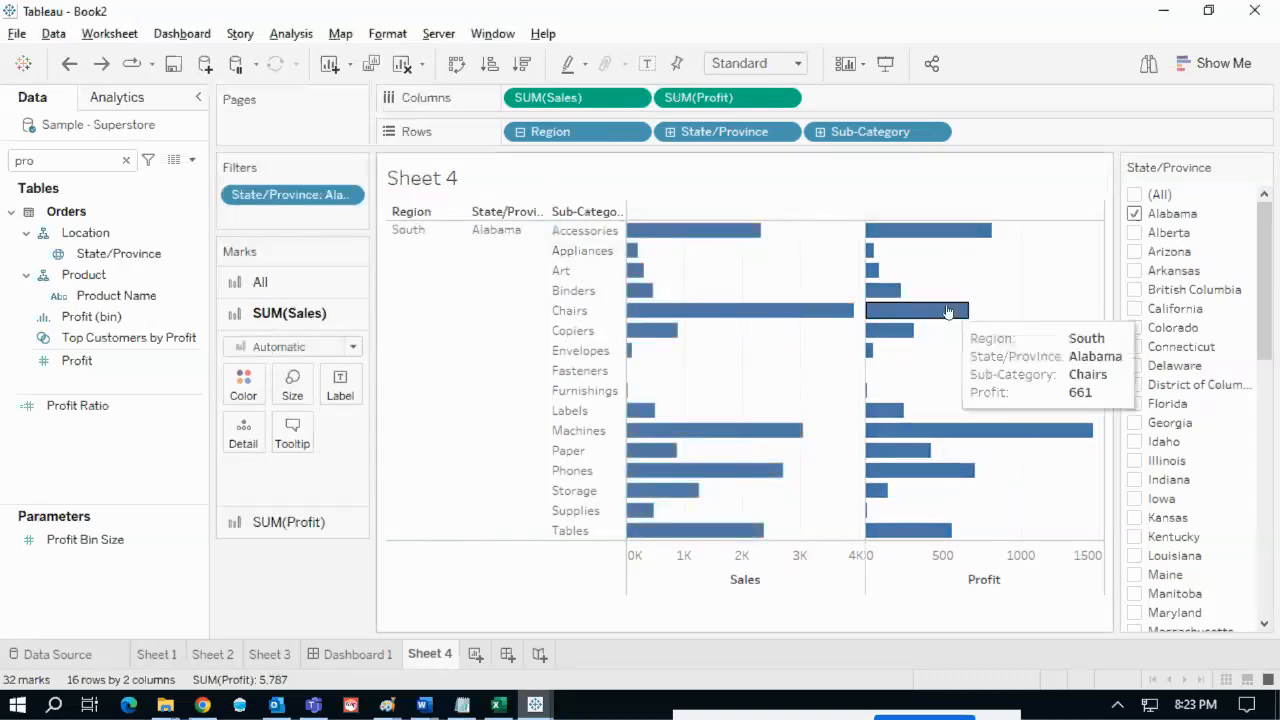
pyautogui.hotkey('ctrl', '2')
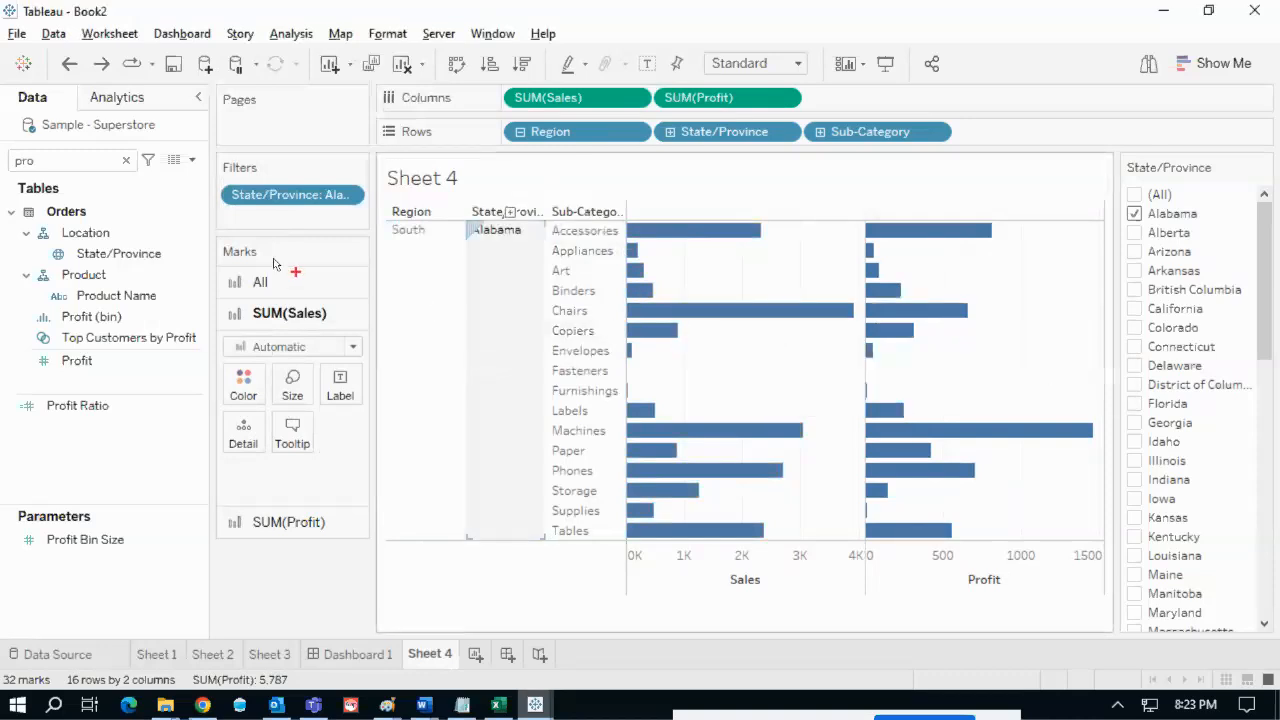
pyautogui.moveTo(234, 262)
pyautogui.mouseDown()
pyautogui.moveTo(220, 288)
pyautogui.moveTo(230, 263)
pyautogui.mouseUp()
pyautogui.press('Escape')
pyautogui.click(268, 285)
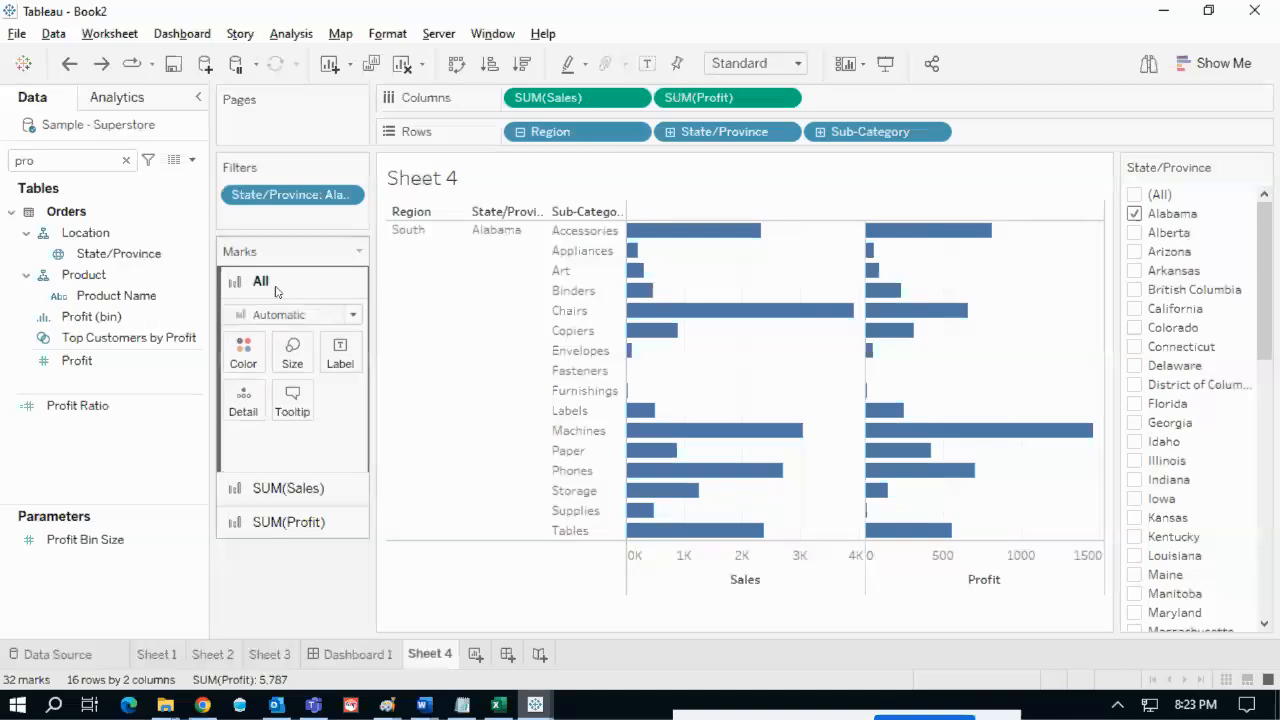
# - Find Measure Names by searching 'nam' and put it on Color, making Sales orange and Profit blue
pyautogui.click(72, 162)
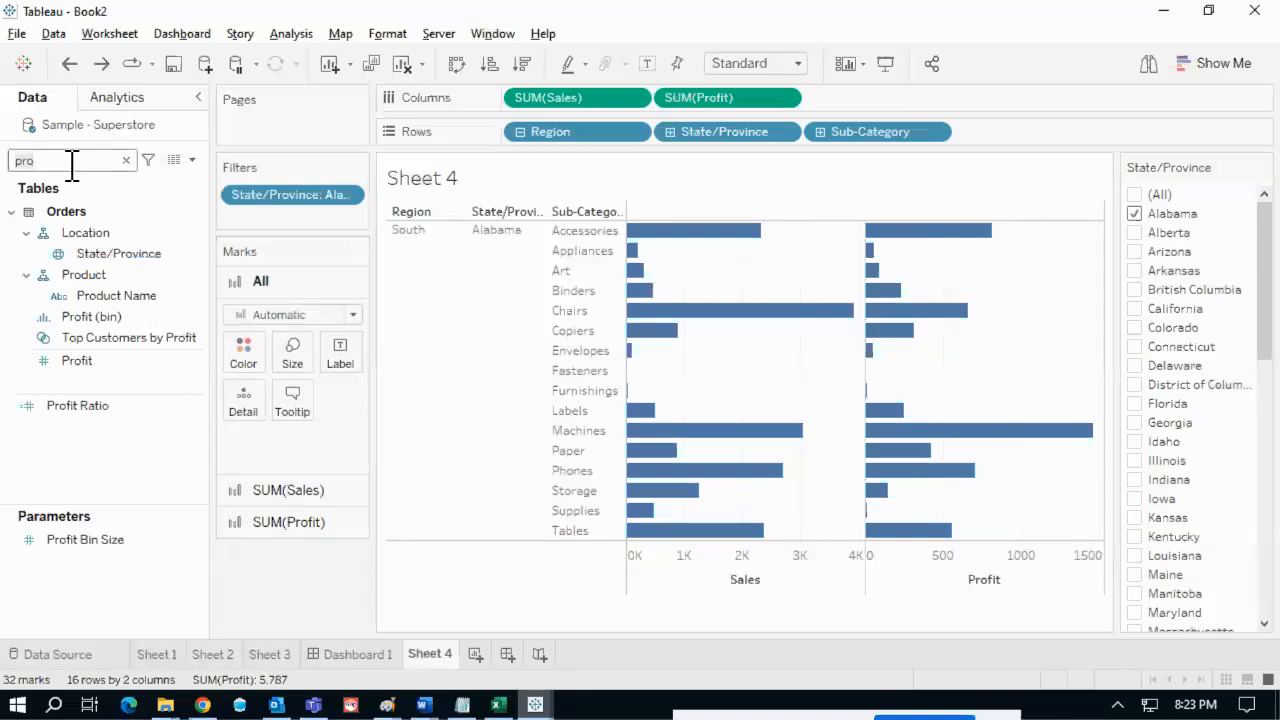
pyautogui.press('BackSpace')
pyautogui.press('BackSpace')
pyautogui.press('BackSpace')
pyautogui.write('nam')
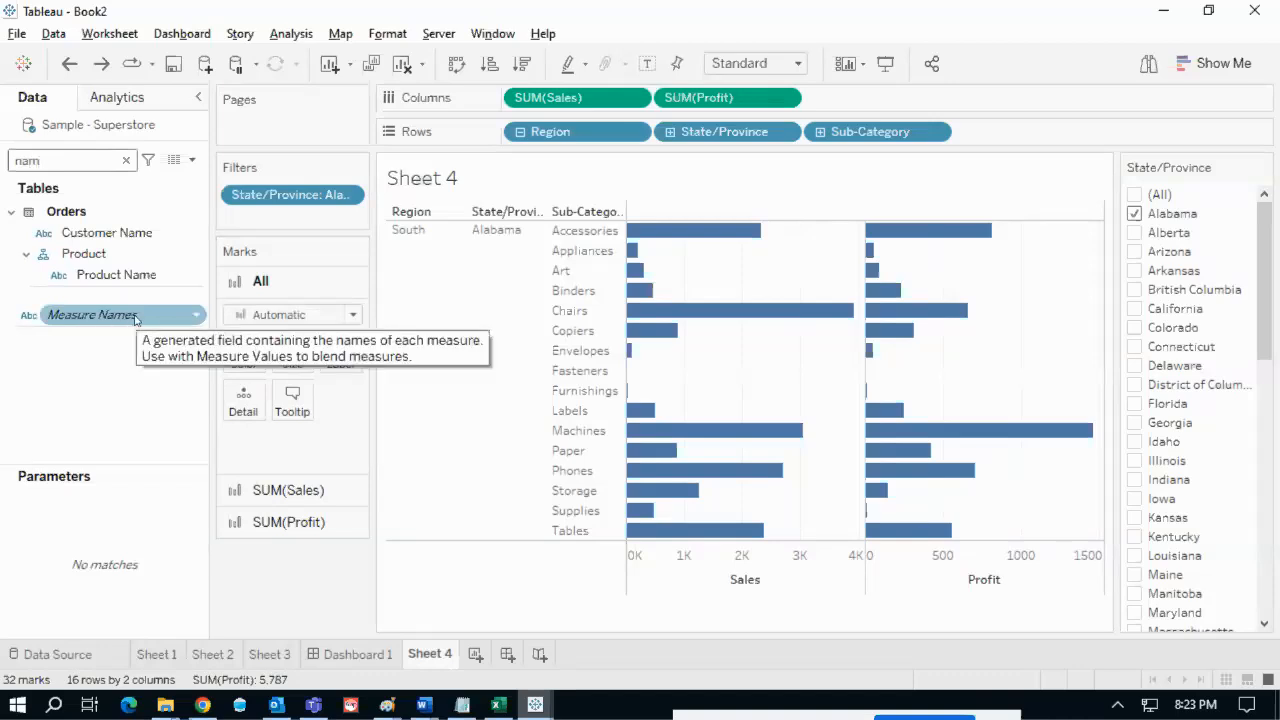
pyautogui.moveTo(101, 313); pyautogui.dragTo(243, 358)
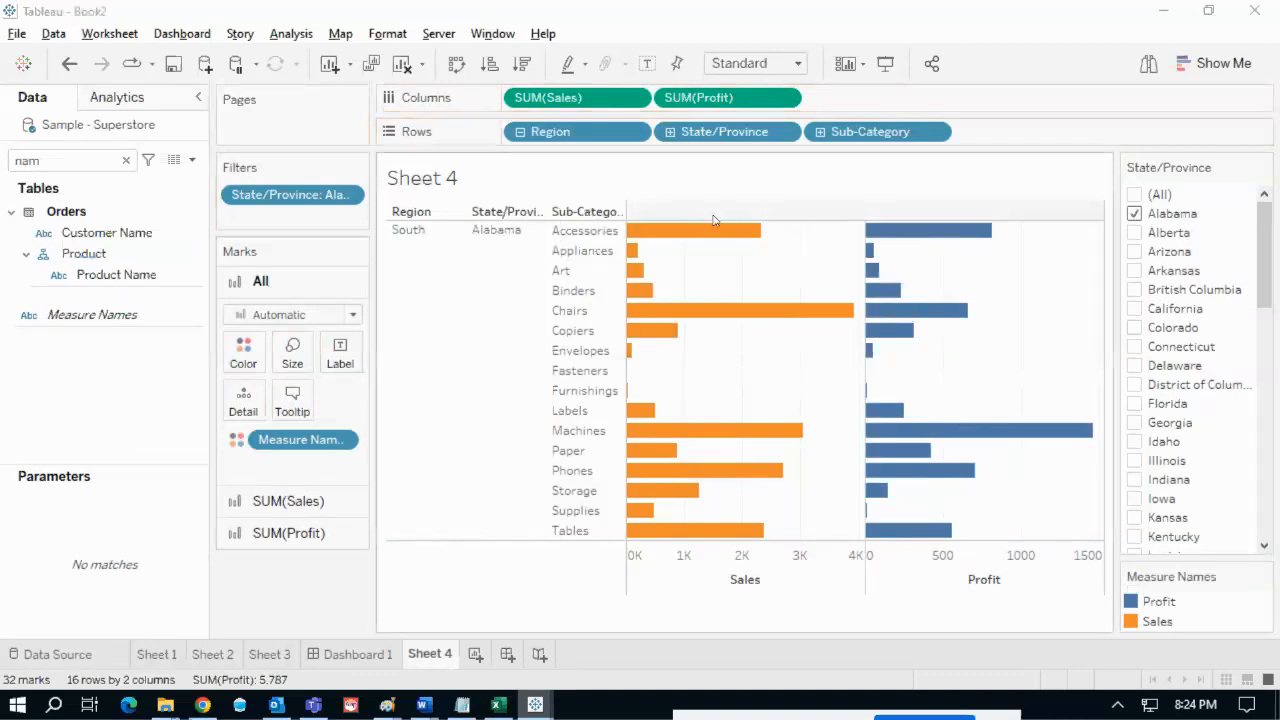
# - Check the Tableau Notes reference page, then mark up the Sales axis with screen annotation in text mode
pyautogui.hotkey('alt', 'Tab')
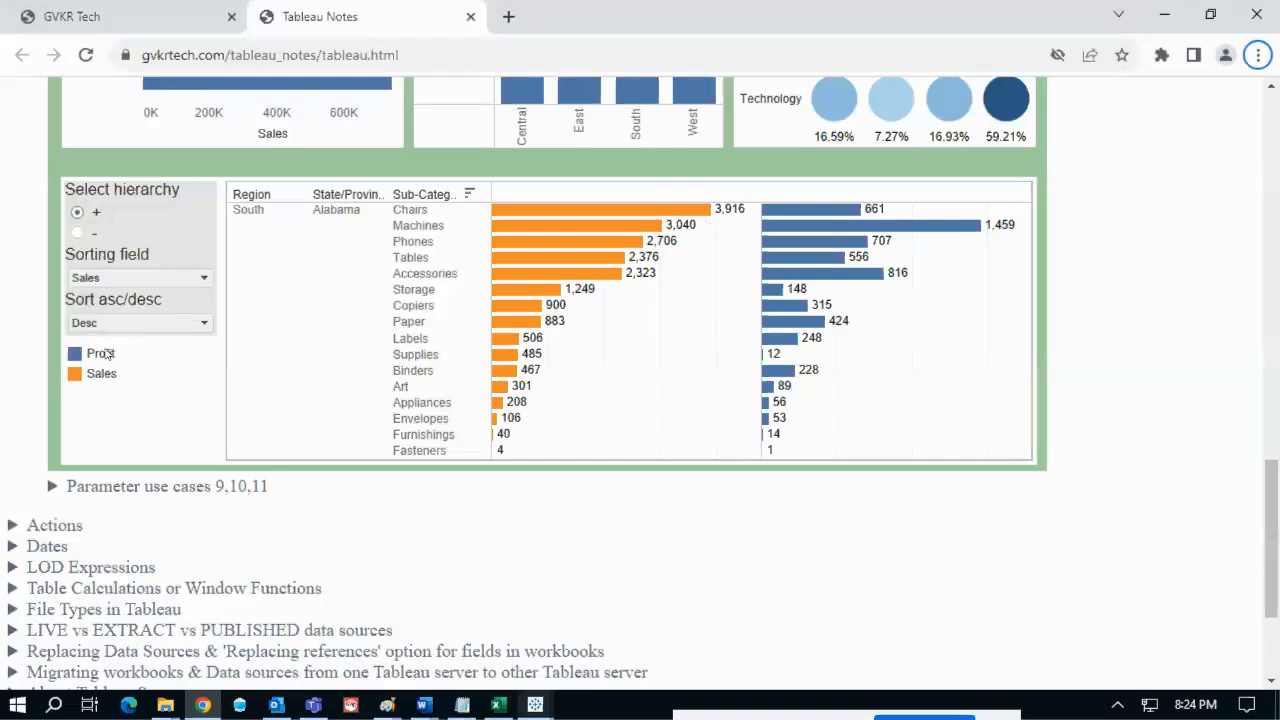
pyautogui.hotkey('alt', 'Tab')
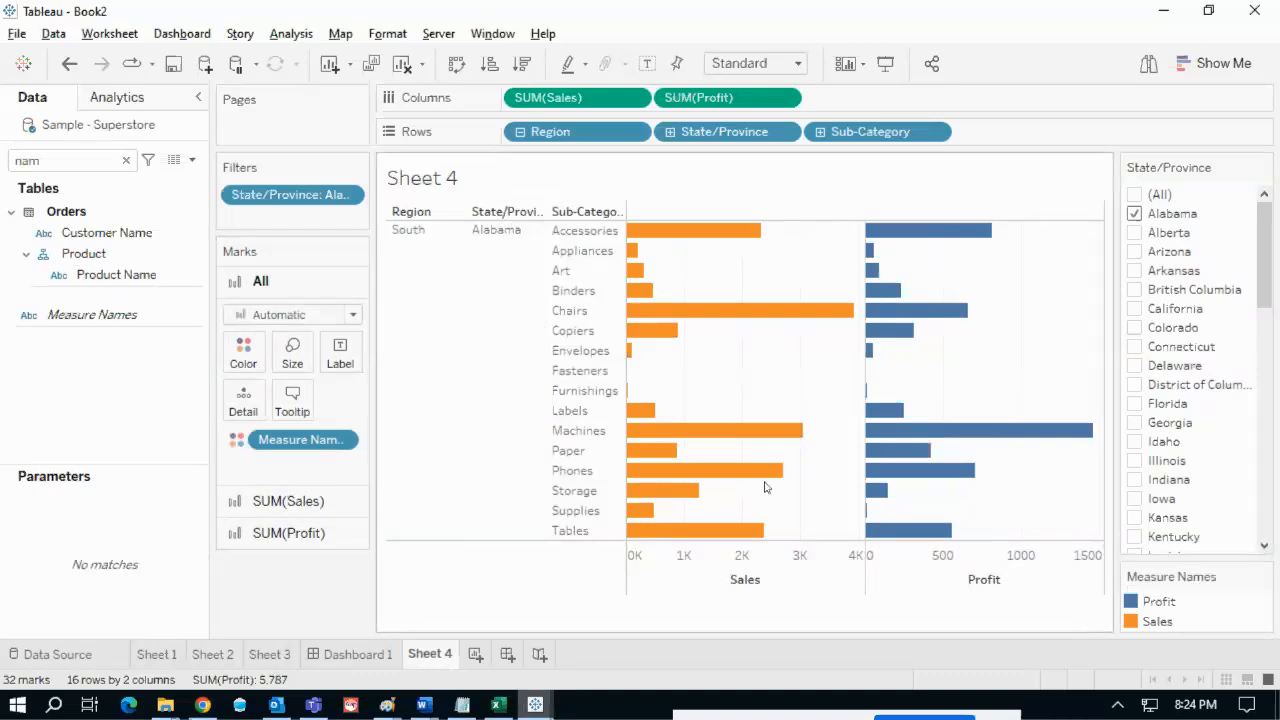
pyautogui.moveTo(750, 188)
pyautogui.mouseDown()
pyautogui.moveTo(697, 200)
pyautogui.moveTo(740, 216)
pyautogui.mouseUp()
pyautogui.press('Escape')
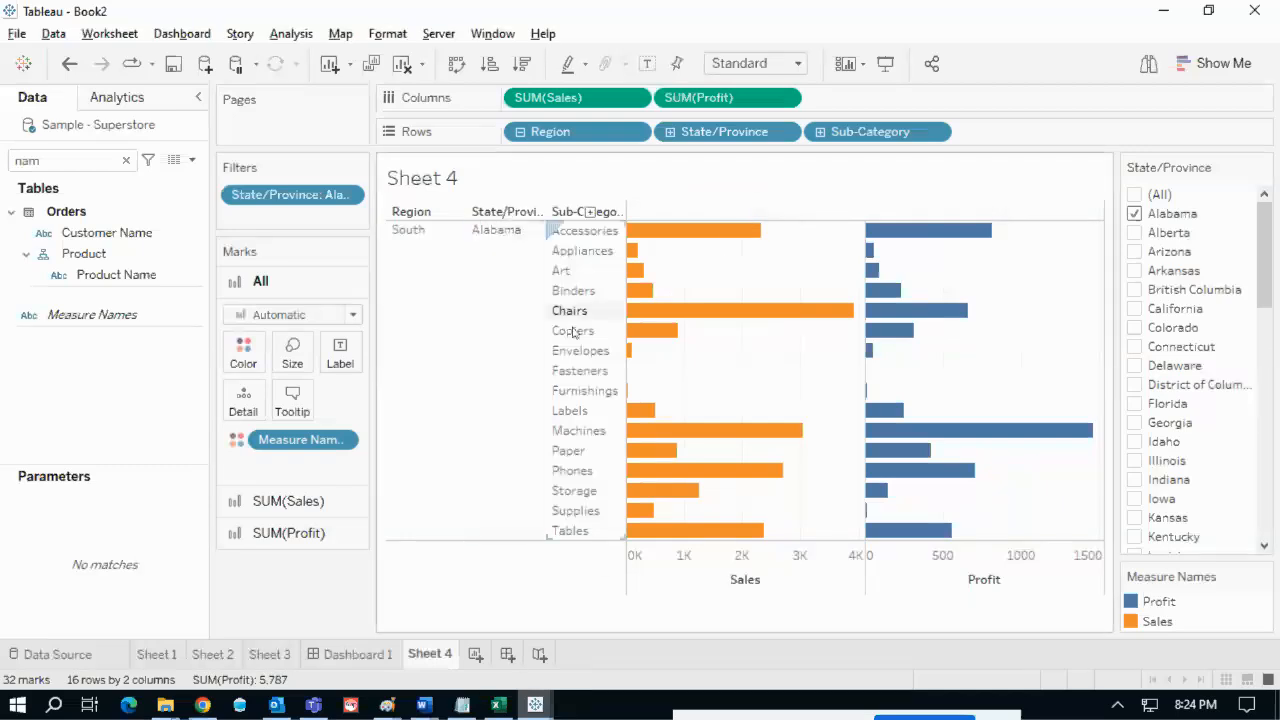
pyautogui.hotkey('ctrl', '2')
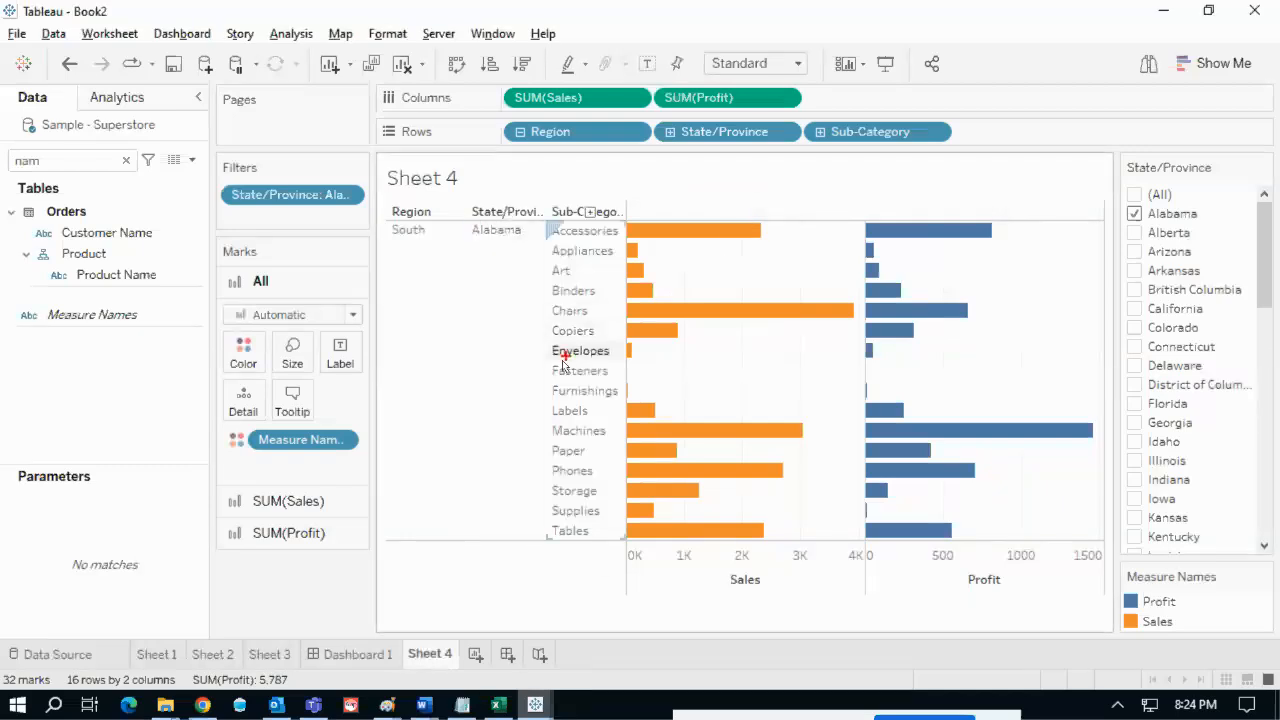
pyautogui.press('t')
pyautogui.write('sort ')
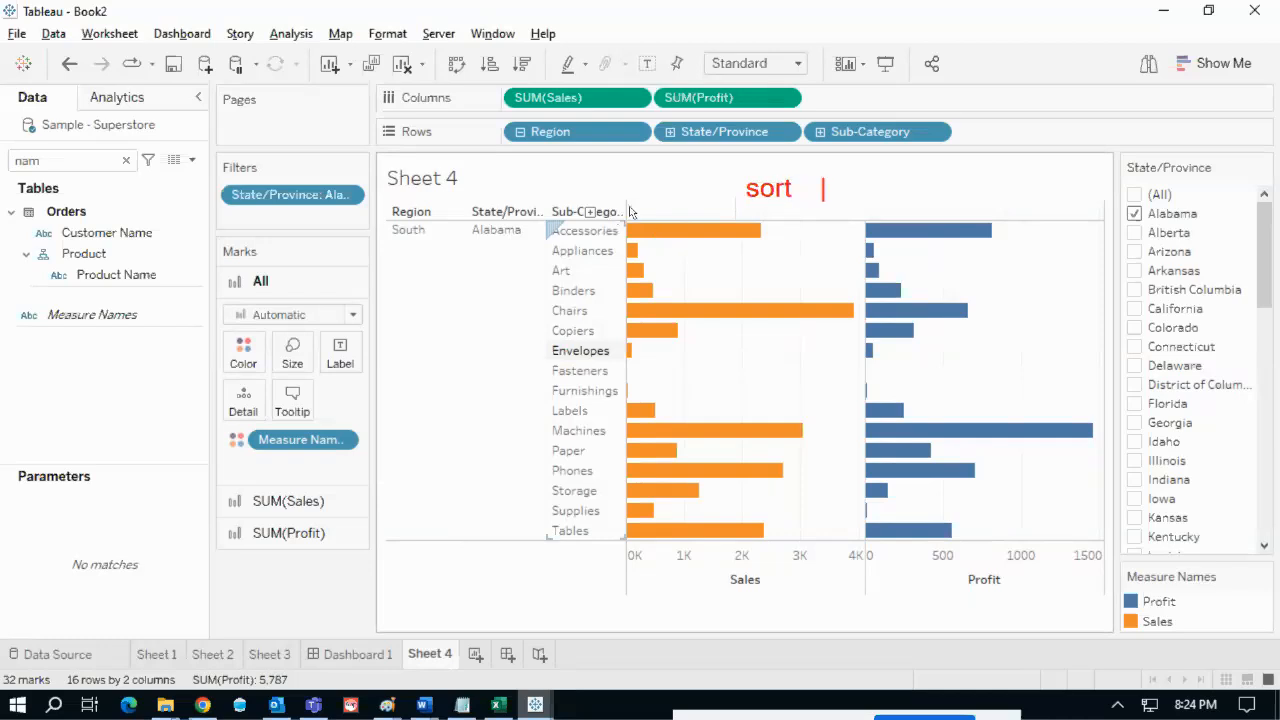
pyautogui.write('   ascending')
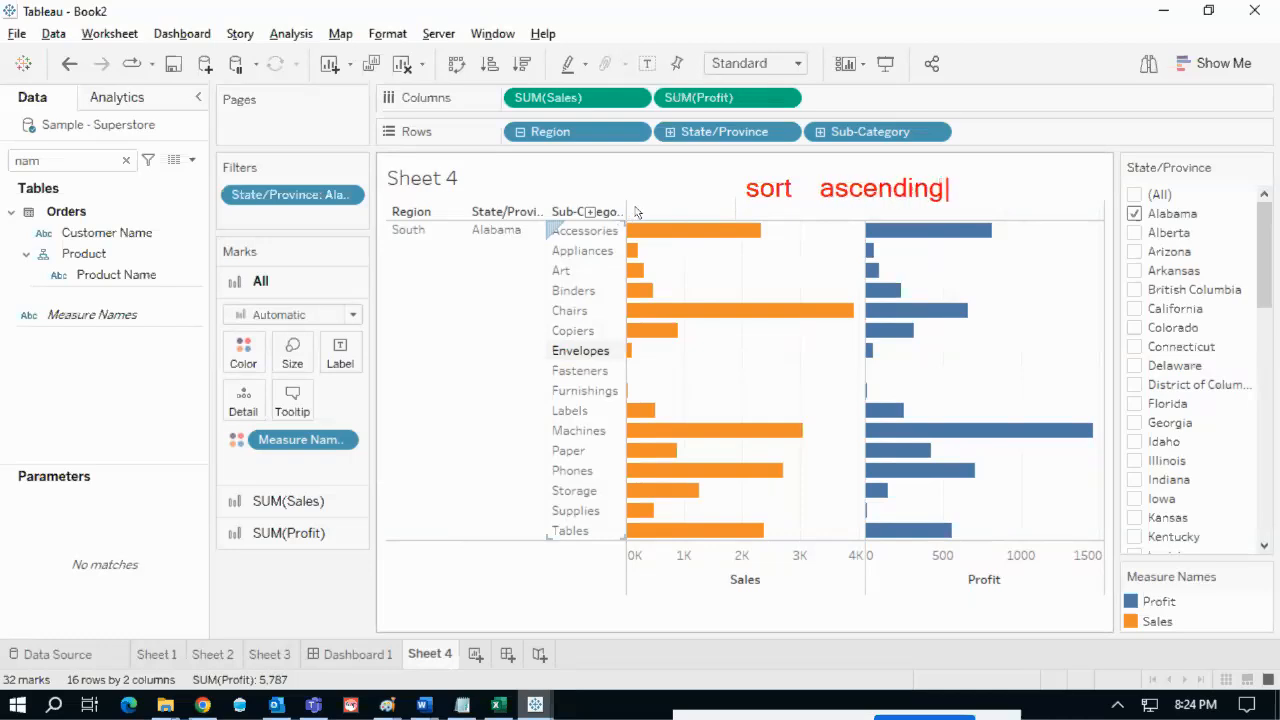
pyautogui.write(' or de')
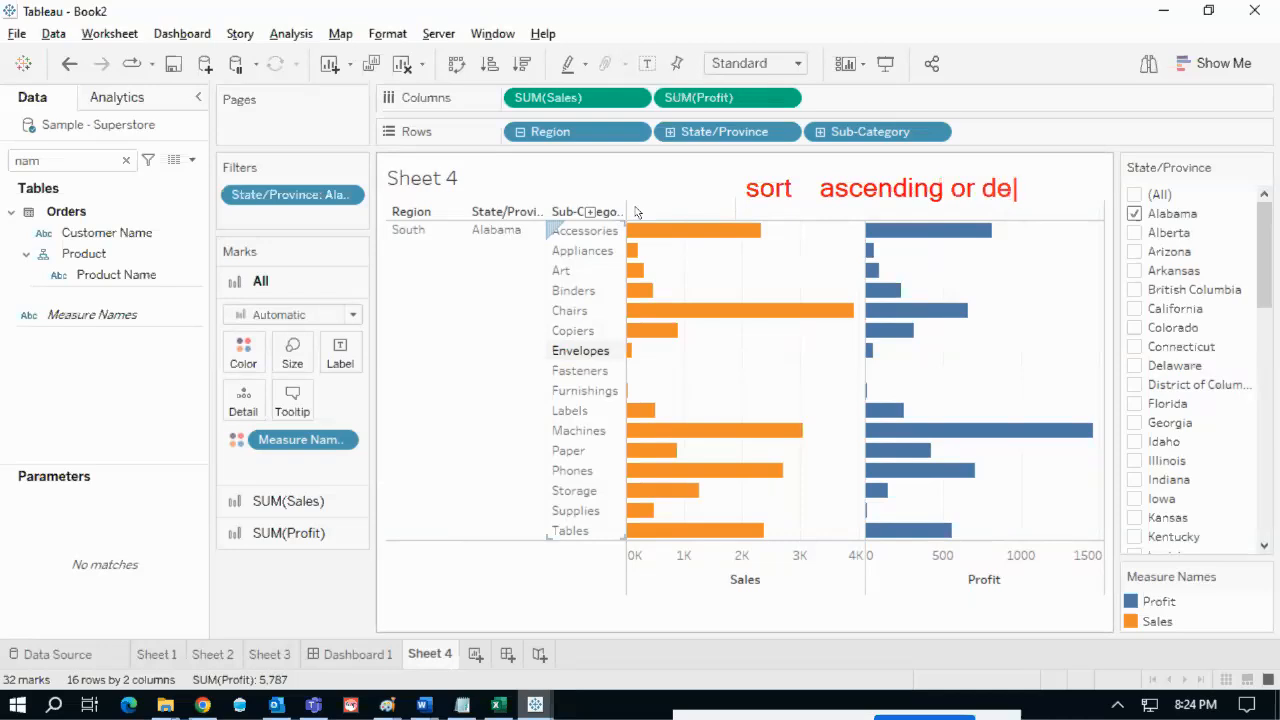
pyautogui.write('scendin')
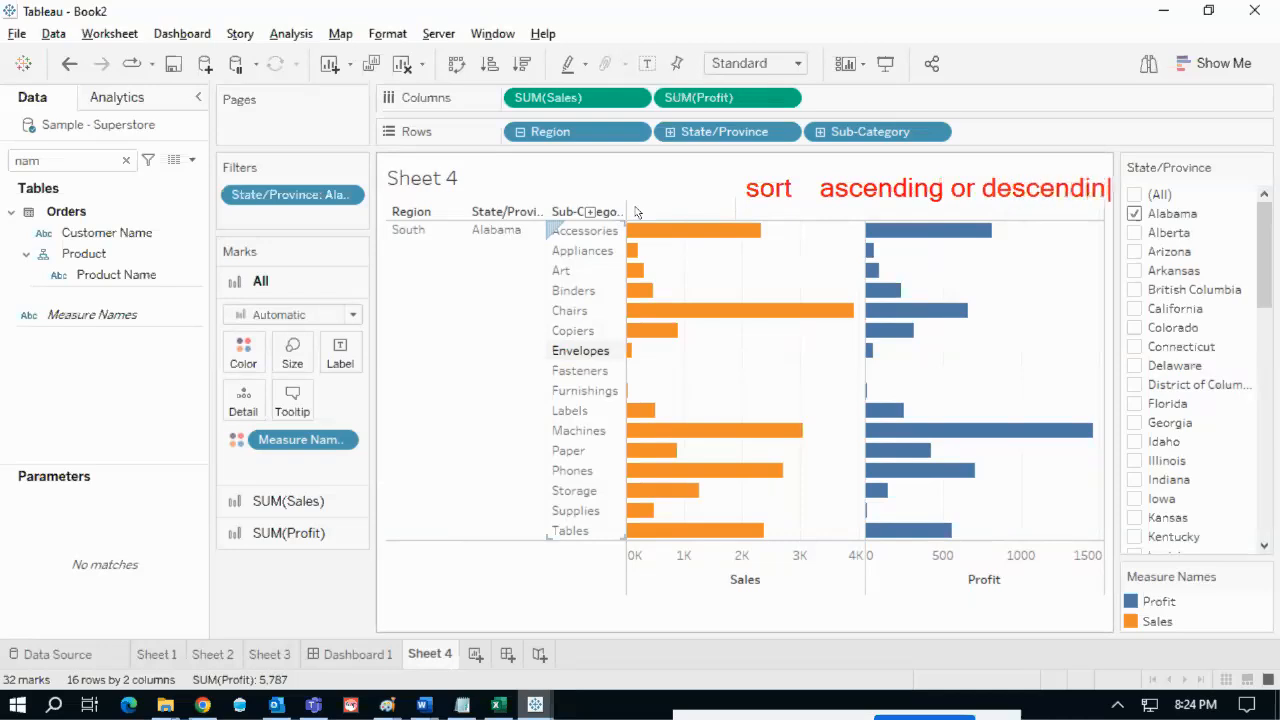
pyautogui.write('g ')
pyautogui.write('z')
pyautogui.press('Return')
pyautogui.write('base')
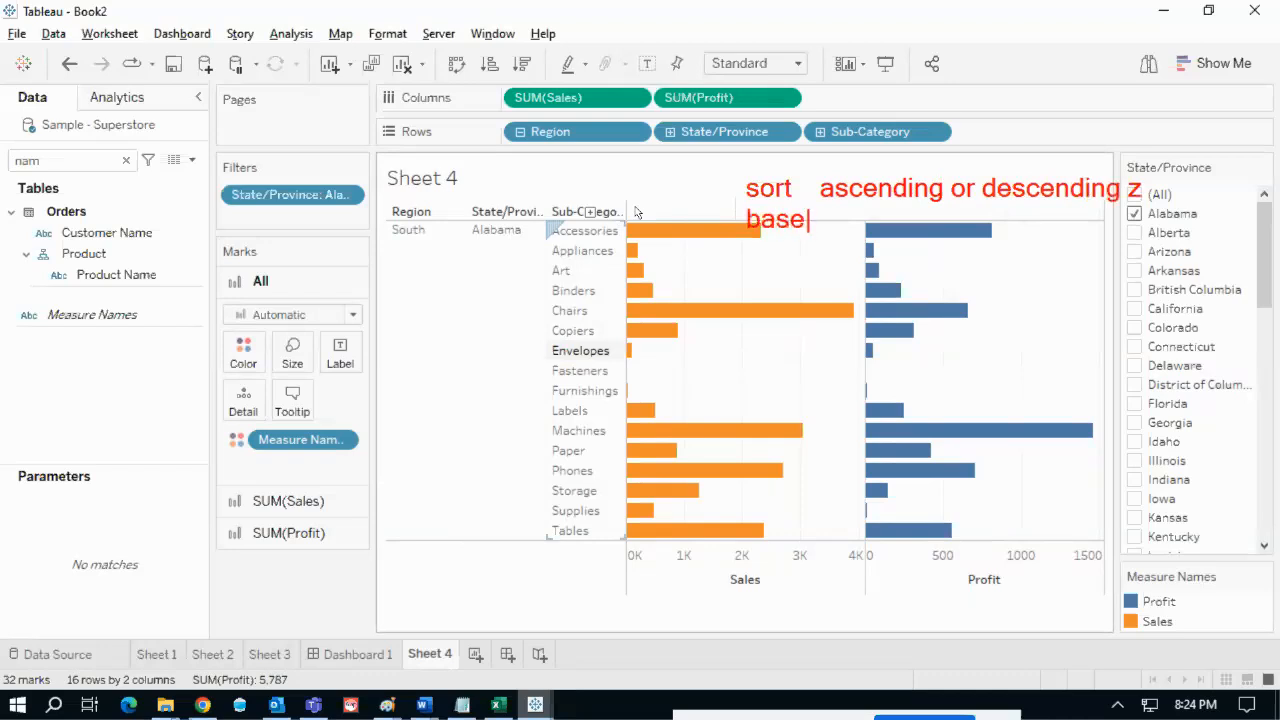
pyautogui.write('d on sales o')
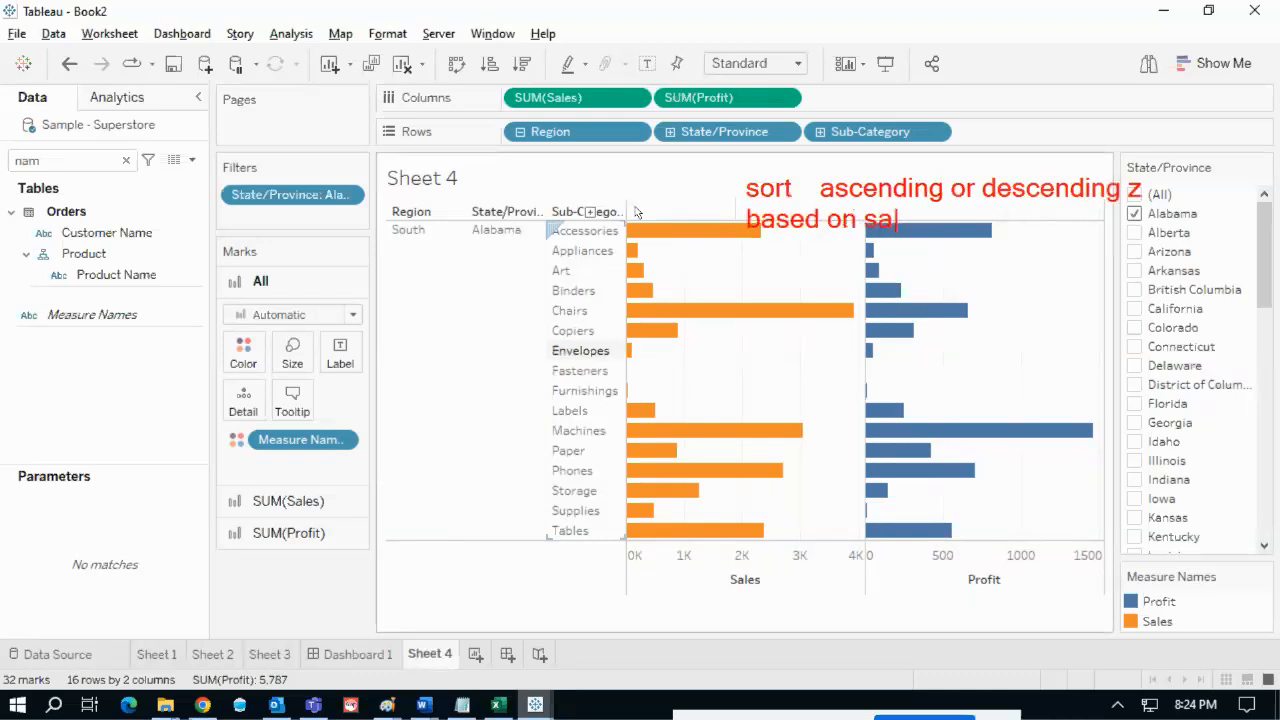
pyautogui.write('r pr')
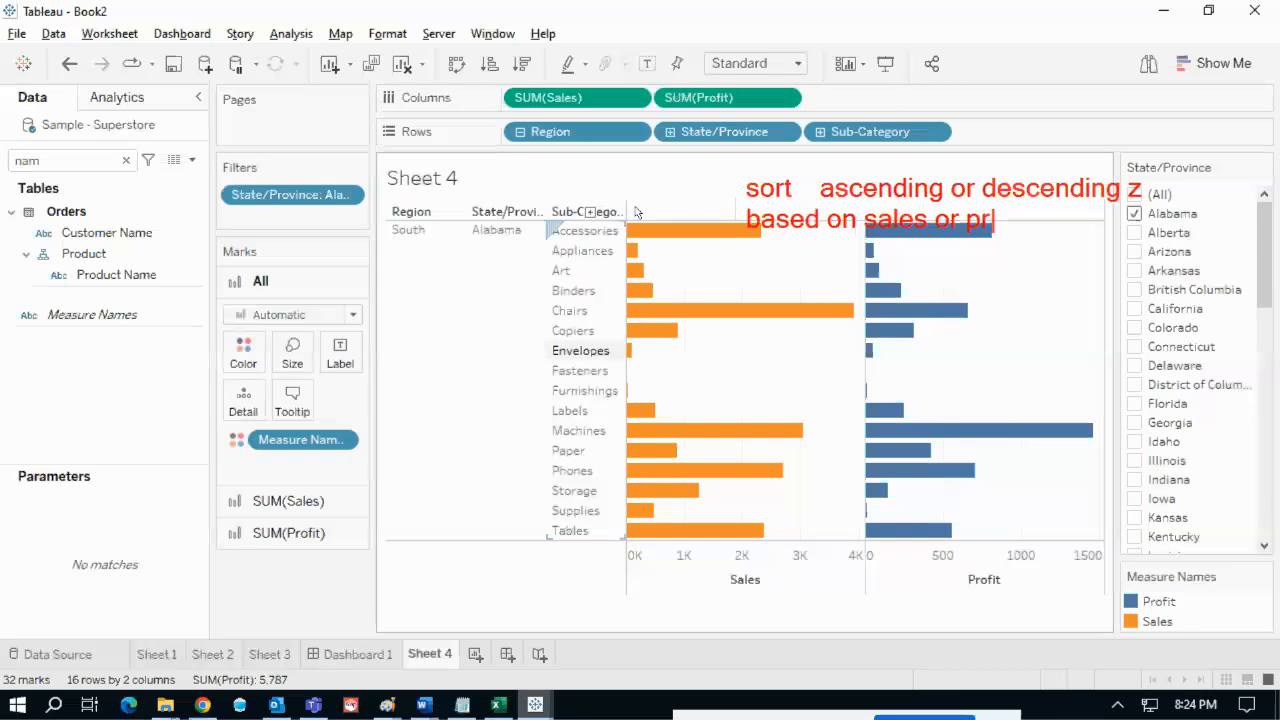
pyautogui.write('oit')
pyautogui.press('Escape')
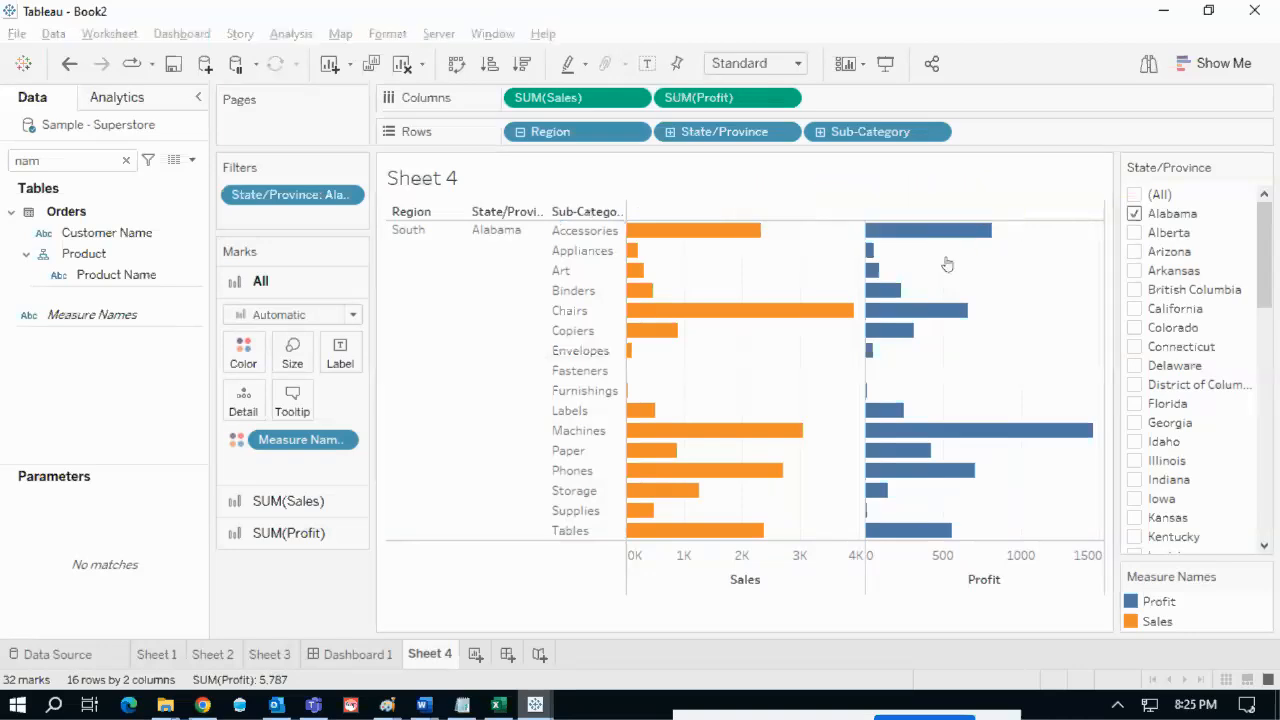
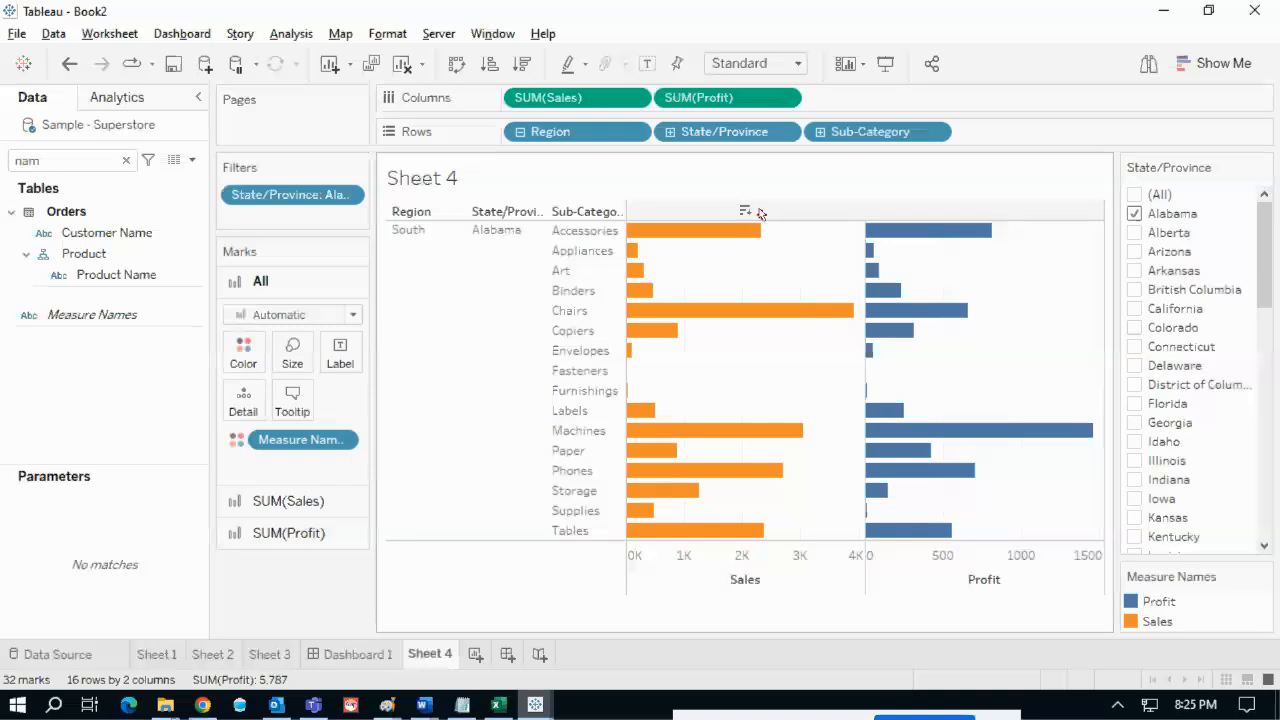
# - Sort the sub-category bars by Sales descending and mark the still-unsorted Profit bars
pyautogui.moveTo(748, 204)
pyautogui.mouseDown()
pyautogui.moveTo(776, 234)
pyautogui.moveTo(728, 203)
pyautogui.mouseUp()
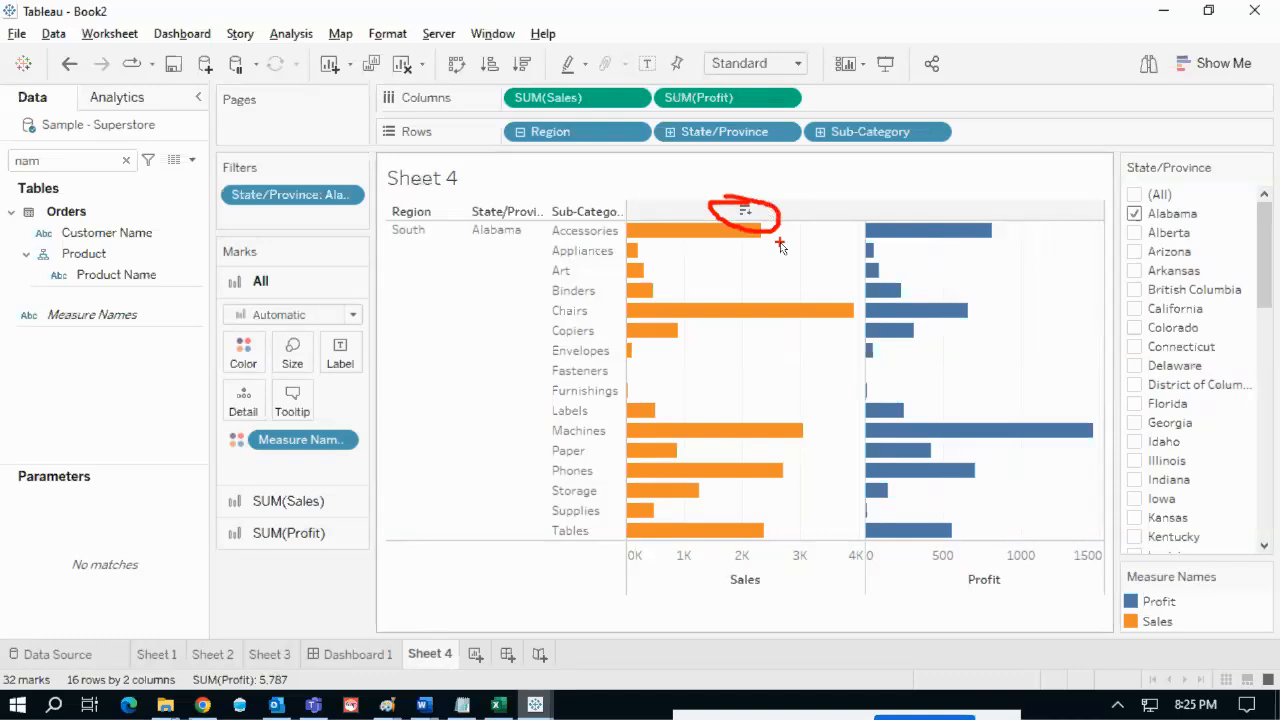
pyautogui.click(744, 210)
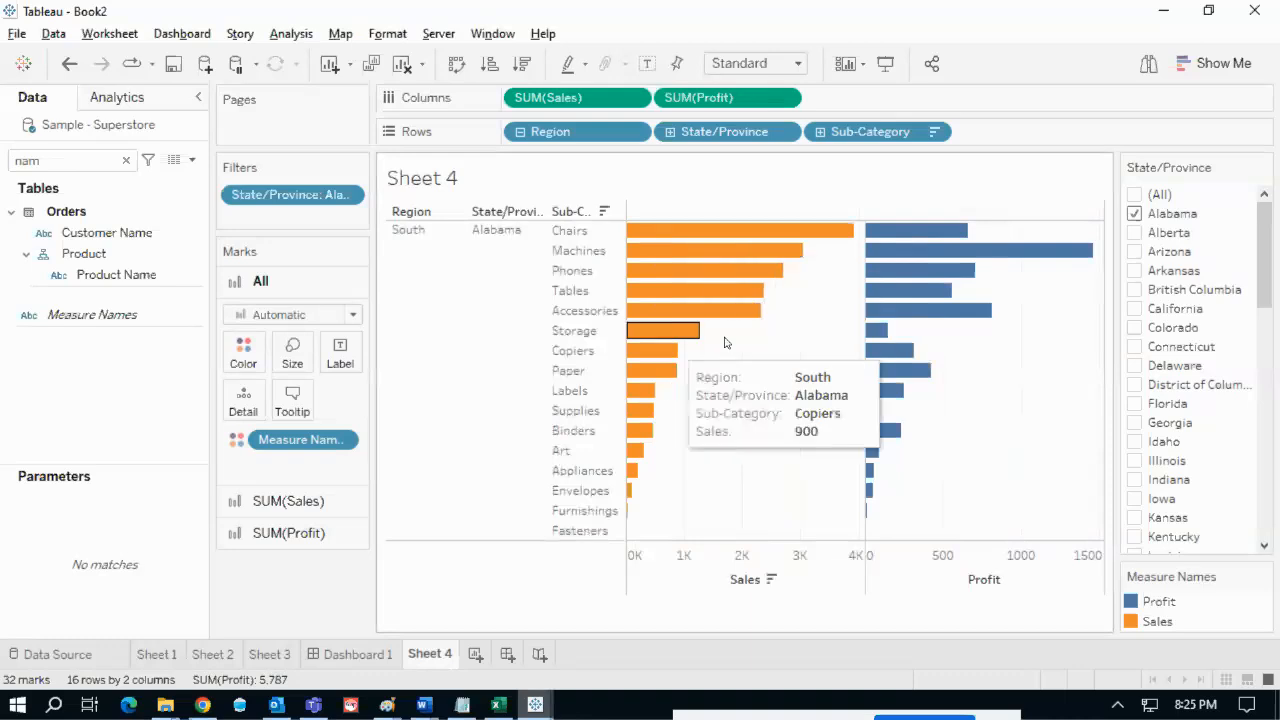
pyautogui.moveTo(833, 256)
pyautogui.mouseDown()
pyautogui.moveTo(726, 380)
pyautogui.moveTo(675, 470)
pyautogui.moveTo(669, 512)
pyautogui.mouseUp()
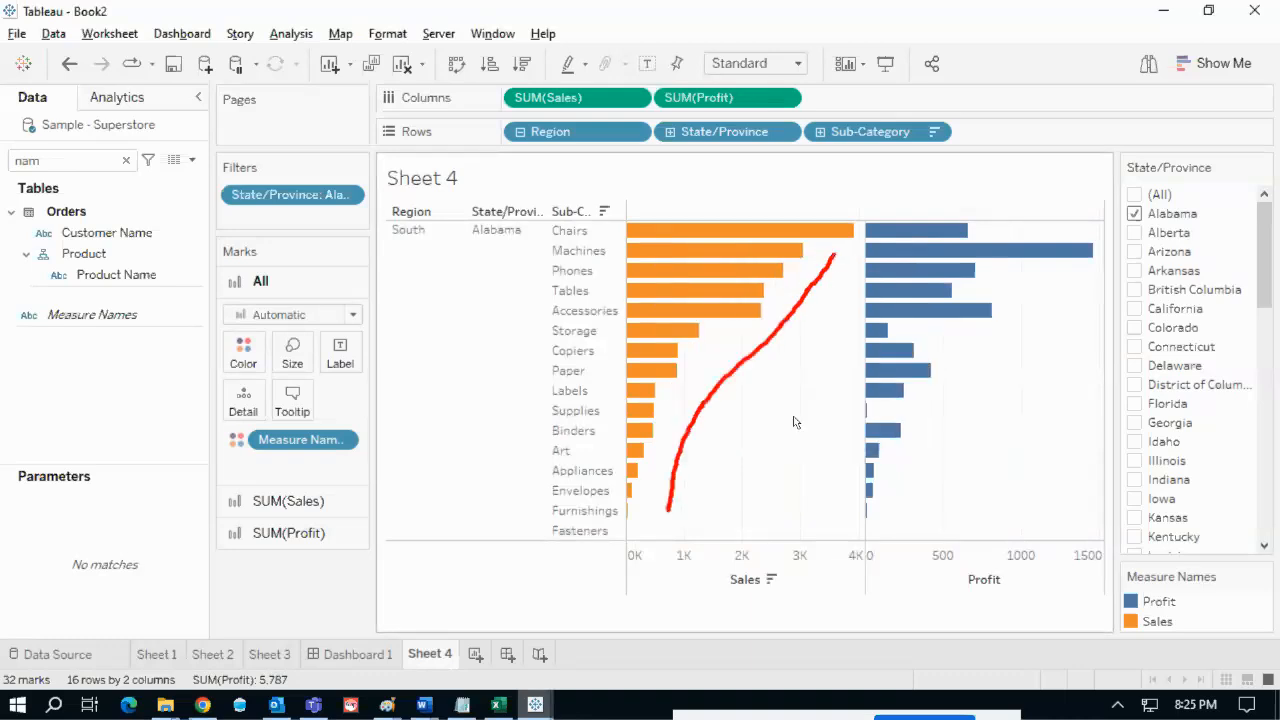
pyautogui.moveTo(958, 213)
pyautogui.mouseDown()
pyautogui.moveTo(1080, 346)
pyautogui.moveTo(1045, 470)
pyautogui.moveTo(938, 512)
pyautogui.mouseUp()
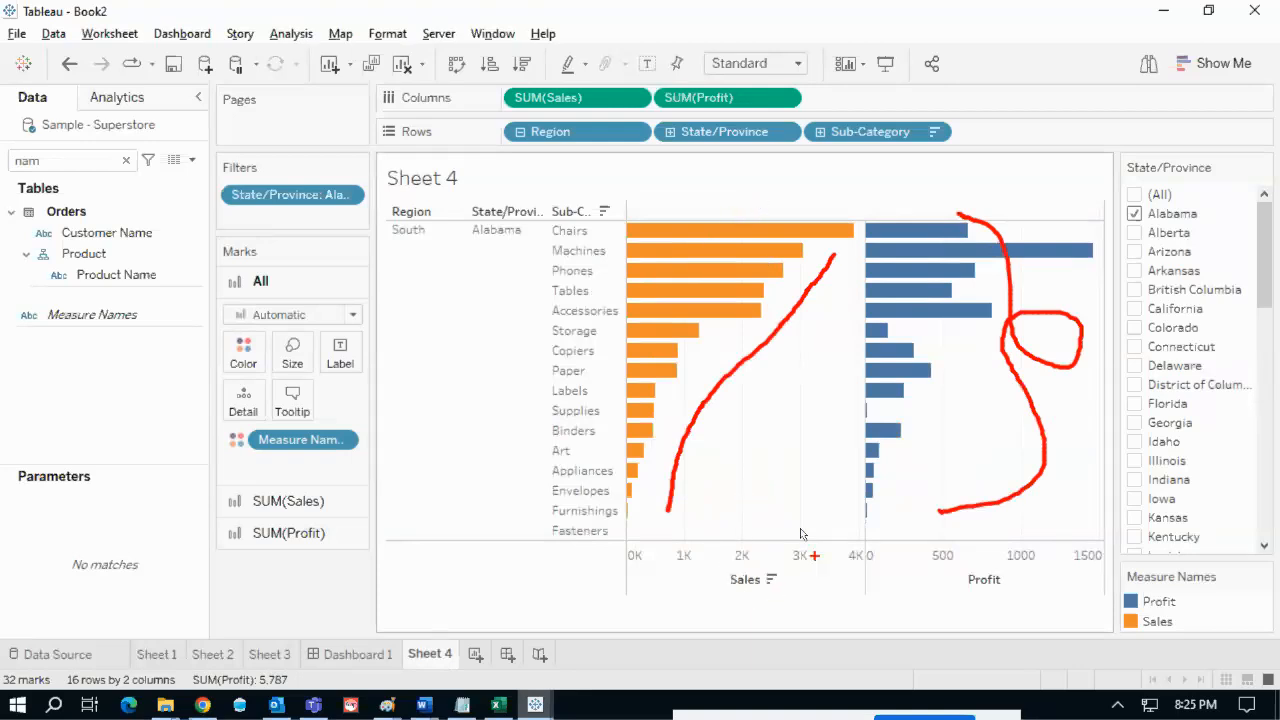
pyautogui.press('Escape')
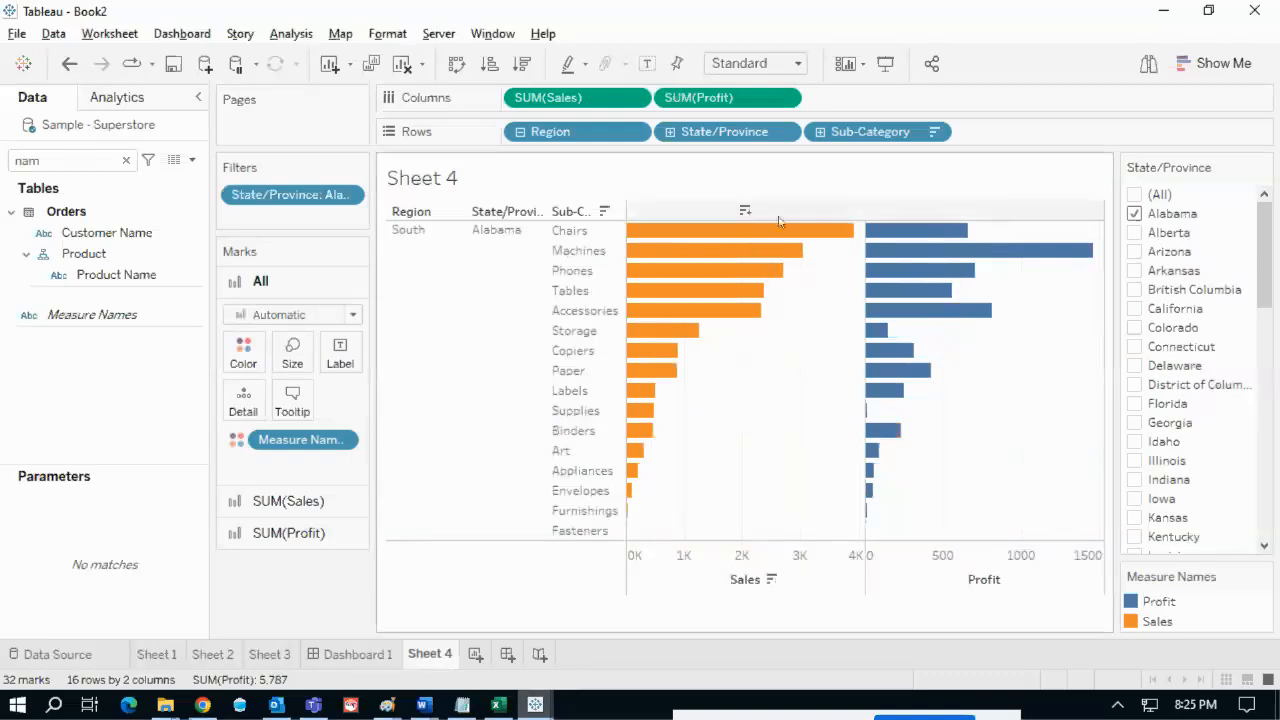
# - Flip to ascending Sales, then sort descending by Profit so Machines comes first
pyautogui.click(744, 212)
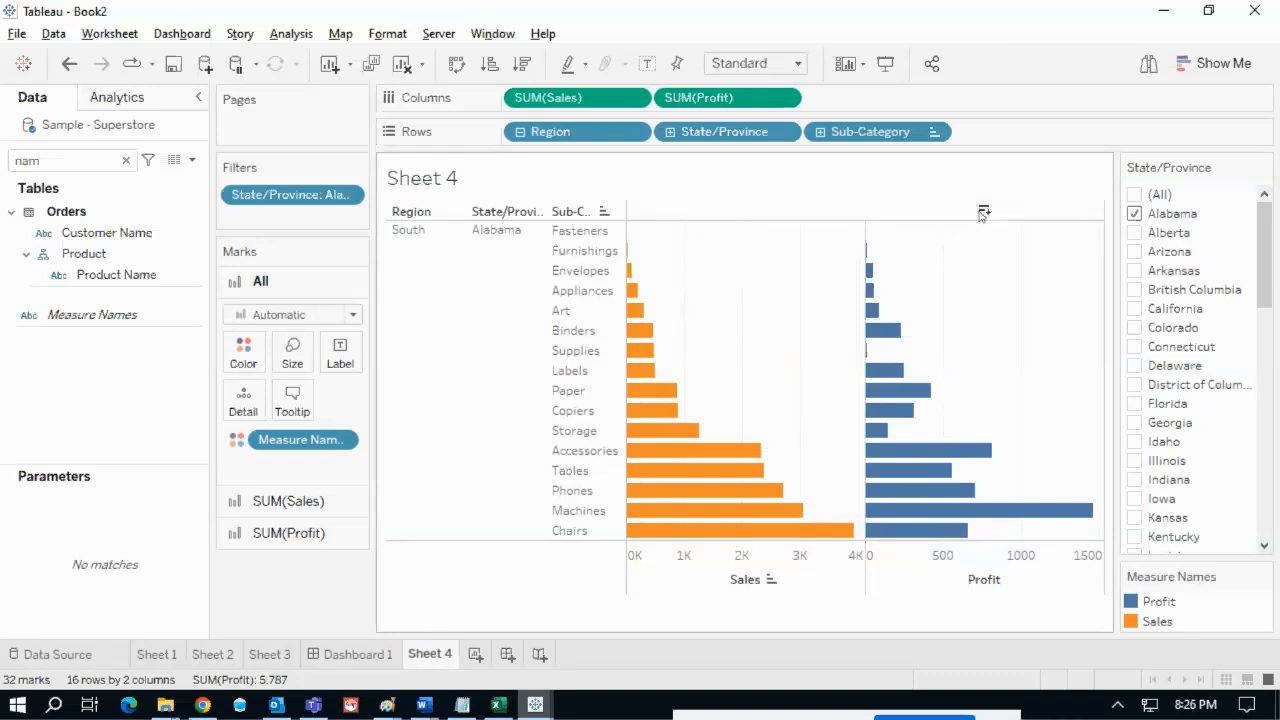
pyautogui.click(983, 212)
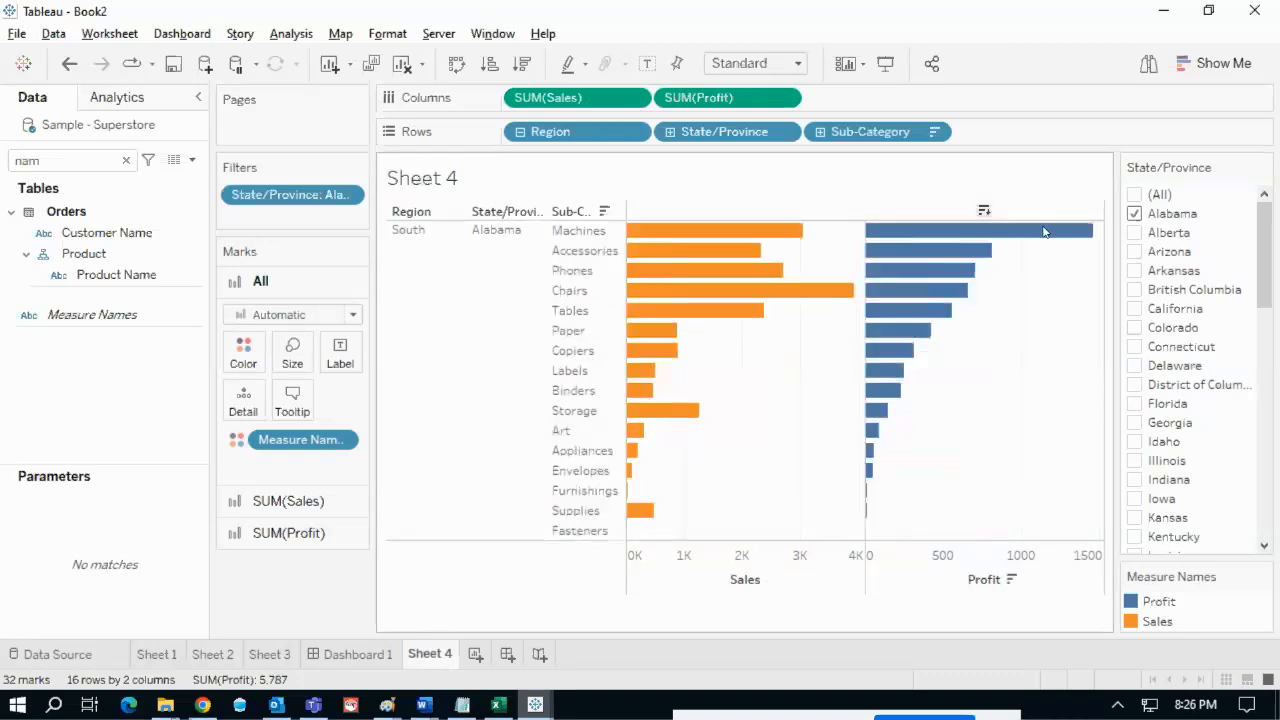
pyautogui.moveTo(1075, 257)
pyautogui.mouseDown()
pyautogui.moveTo(893, 515)
pyautogui.moveTo(930, 503)
pyautogui.mouseUp()
pyautogui.press('Escape')
pyautogui.click(203, 706)
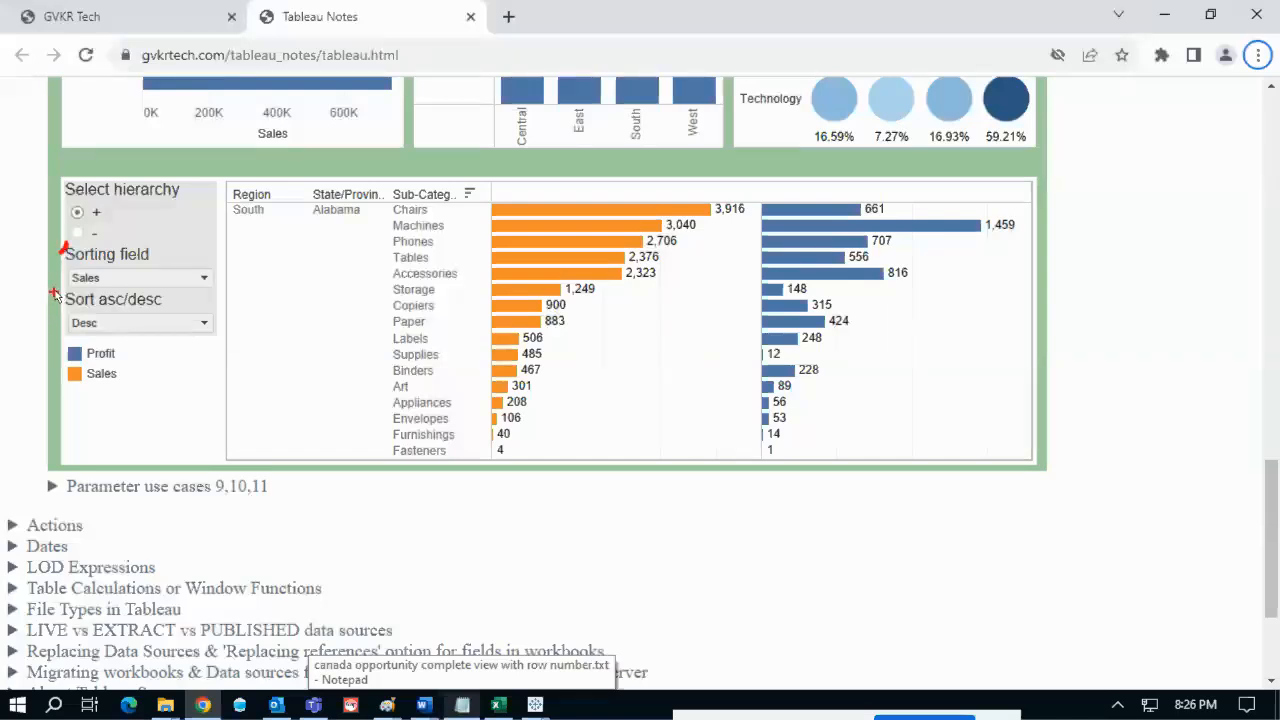
pyautogui.moveTo(55, 303)
pyautogui.mouseDown()
pyautogui.moveTo(130, 362)
pyautogui.moveTo(178, 325)
pyautogui.moveTo(50, 295)
pyautogui.moveTo(97, 312)
pyautogui.moveTo(195, 298)
pyautogui.mouseUp()
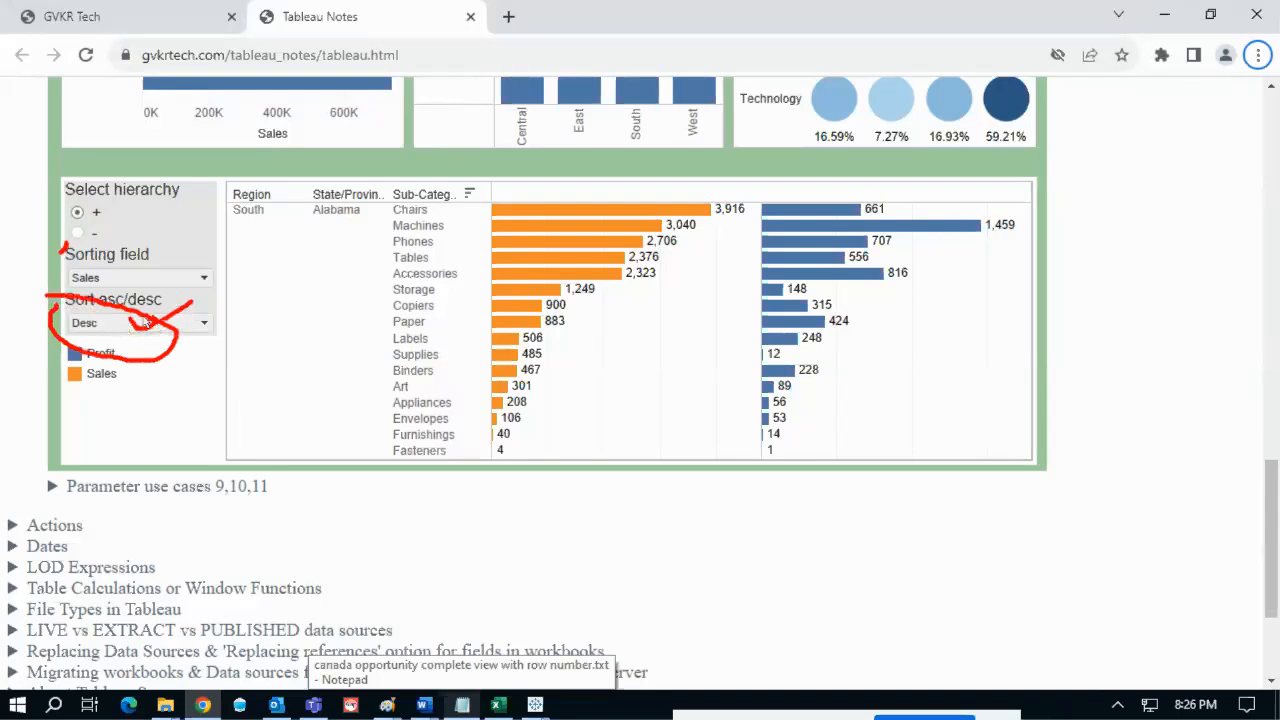
pyautogui.moveTo(148, 322); pyautogui.dragTo(190, 328)
pyautogui.press('Escape')
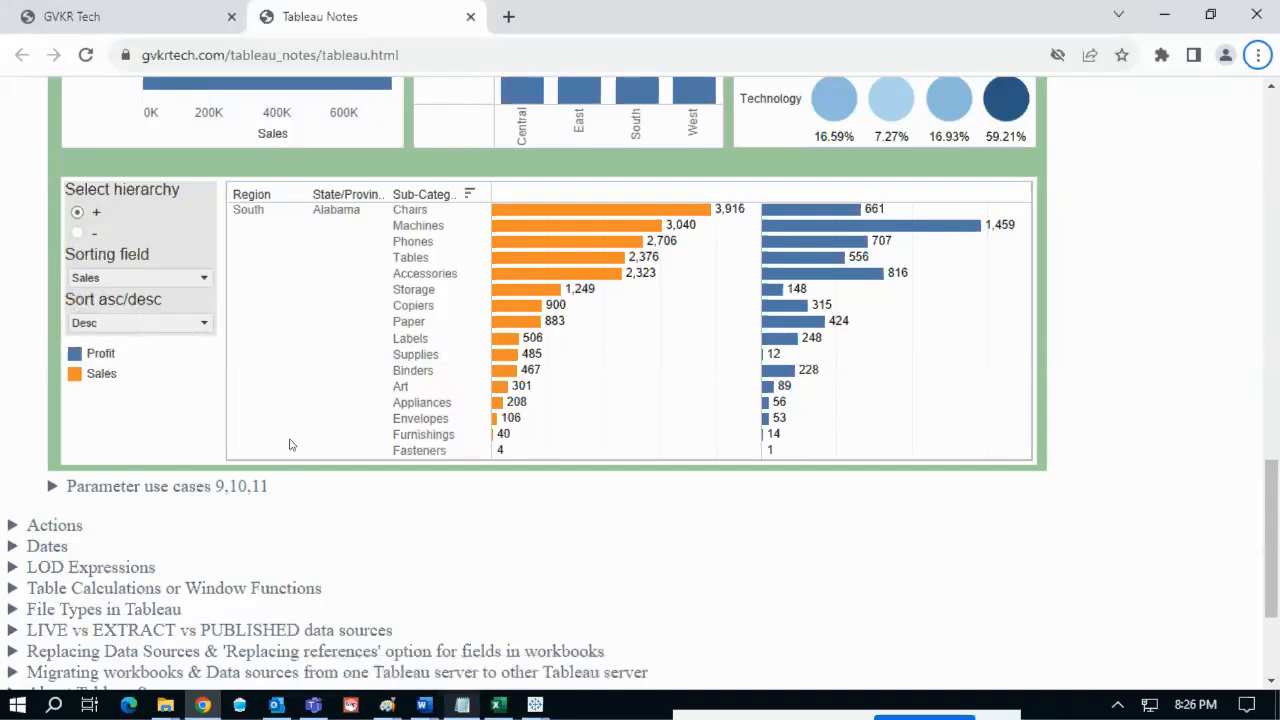
pyautogui.hotkey('alt', 'Tab')
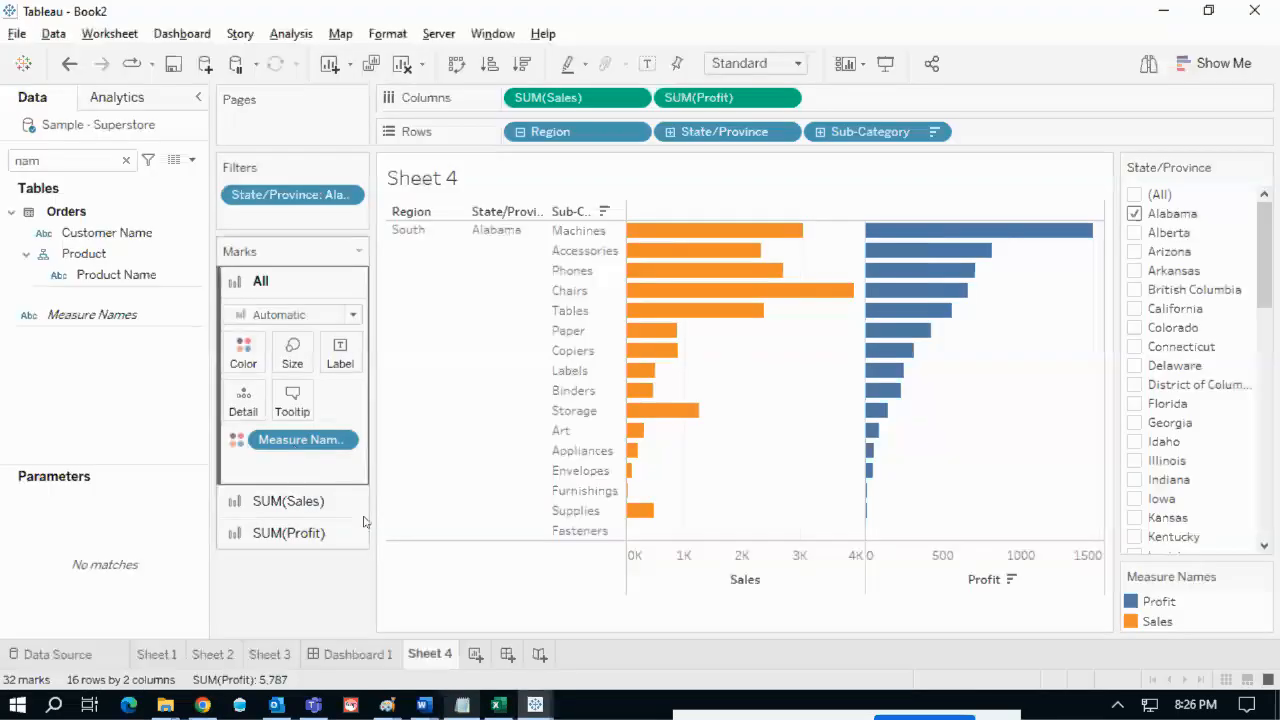
# - Clear the Sub-Category sort so the bars return to alphabetical order
pyautogui.moveTo(690, 342)
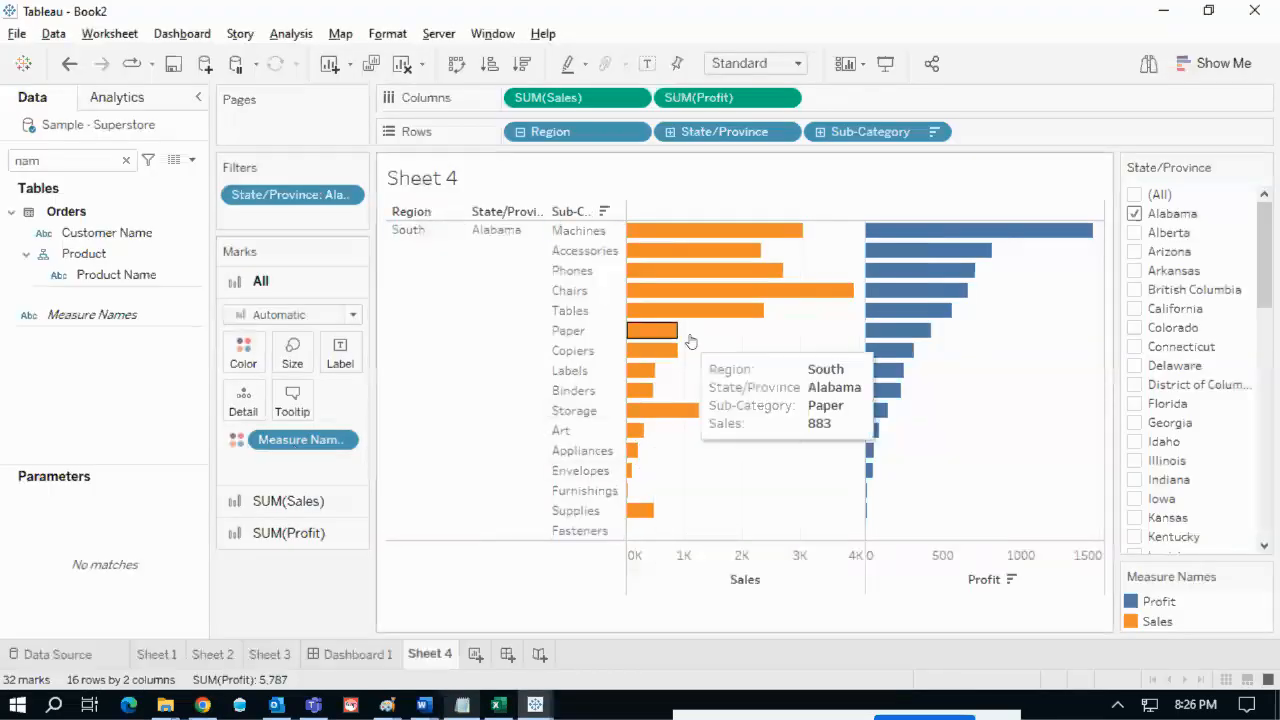
pyautogui.moveTo(729, 211)
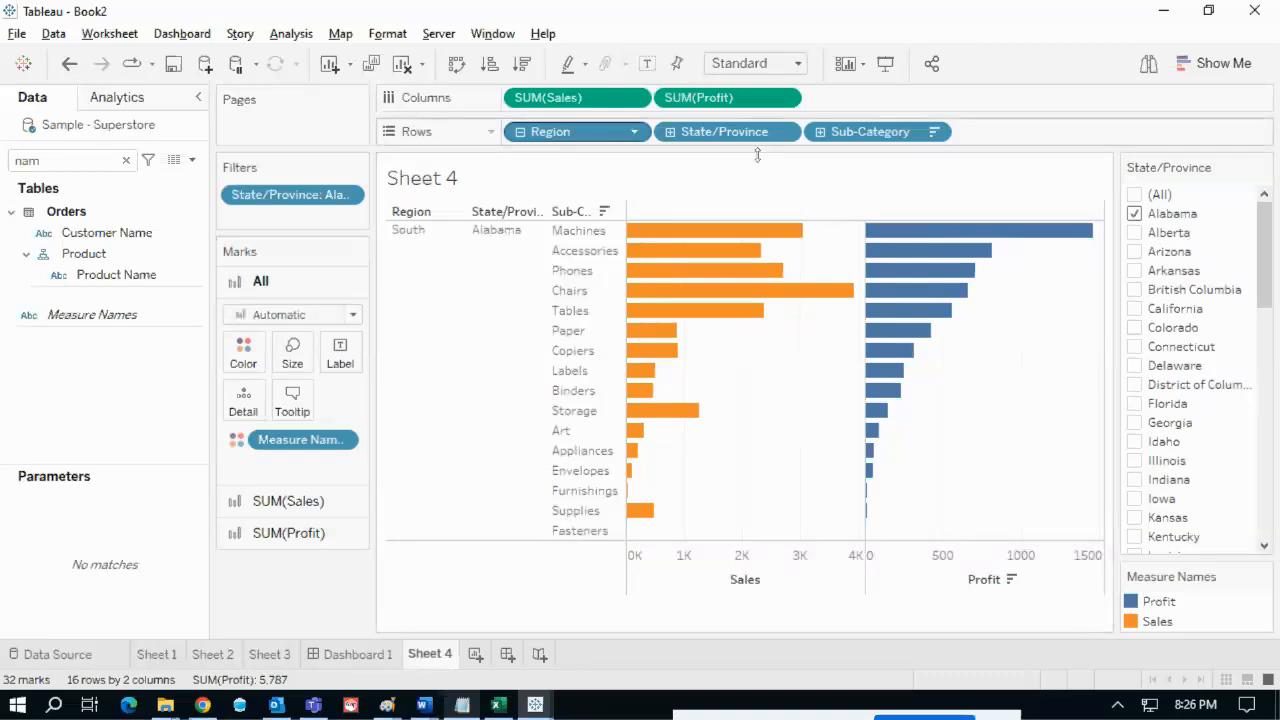
pyautogui.click(934, 133)
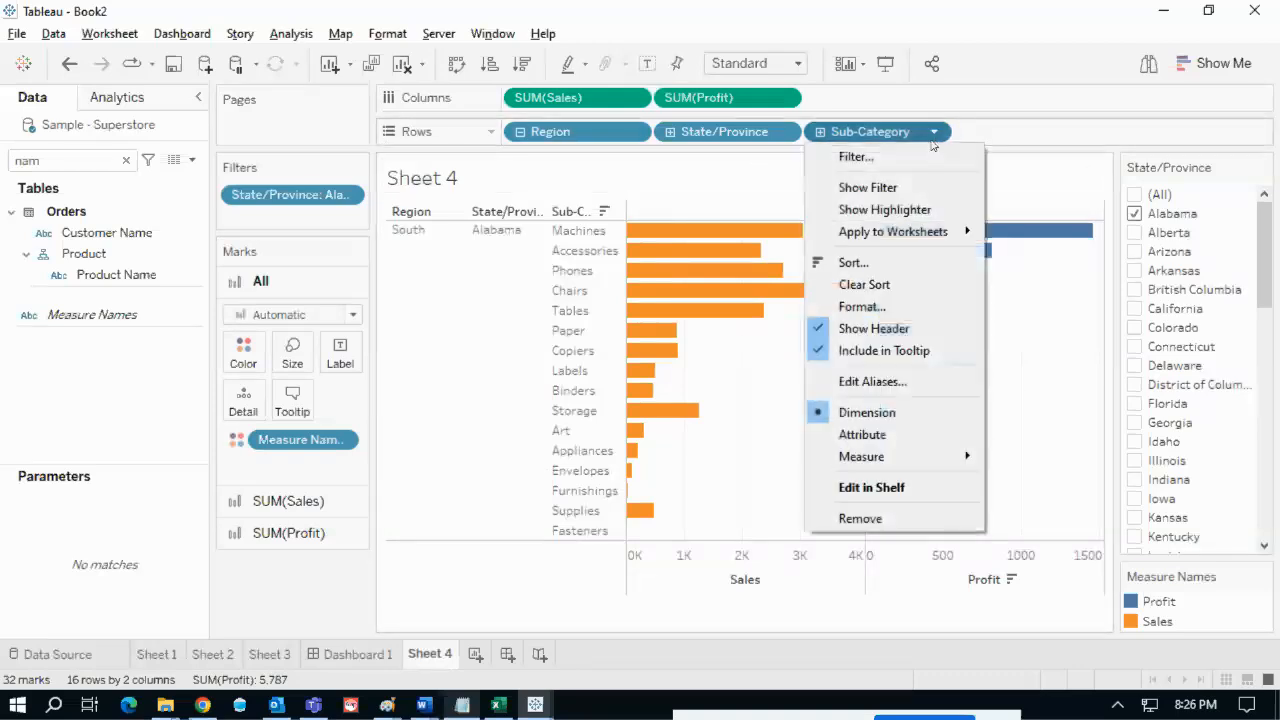
pyautogui.click(876, 287)
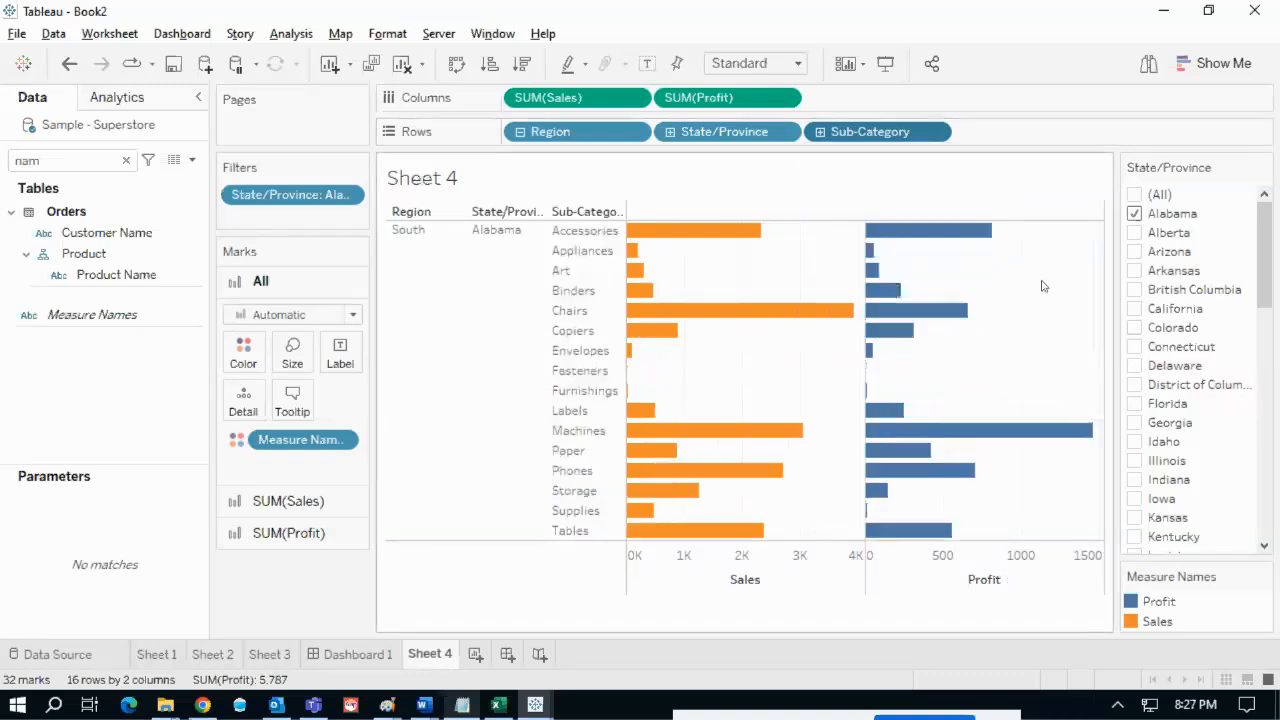
pyautogui.moveTo(917, 123)
pyautogui.mouseDown()
pyautogui.moveTo(972, 166)
pyautogui.moveTo(943, 122)
pyautogui.moveTo(895, 135)
pyautogui.mouseUp()
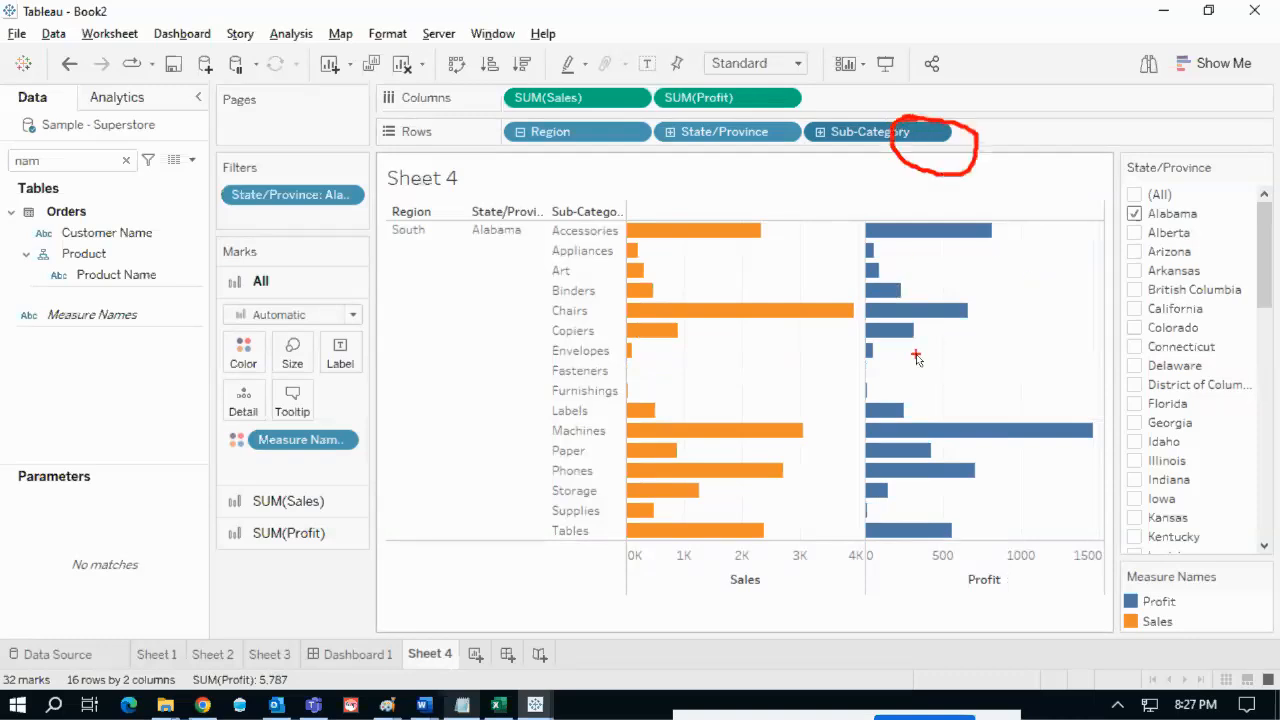
pyautogui.press('Escape')
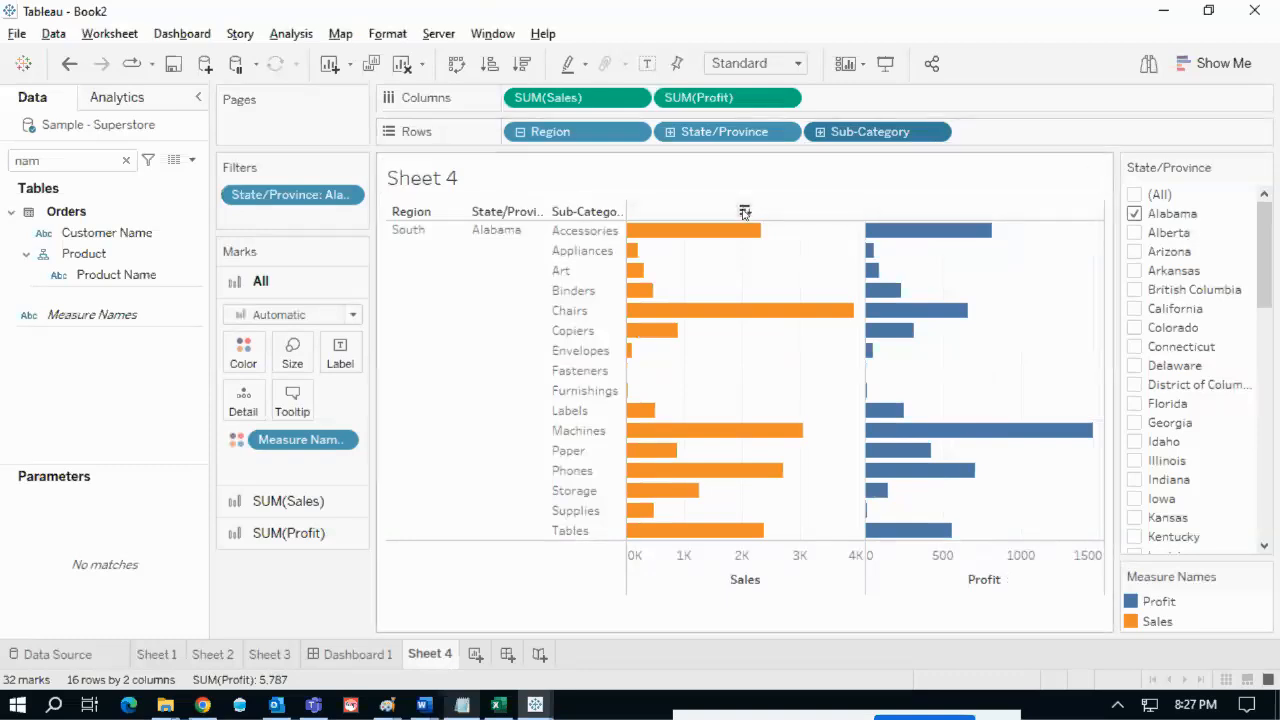
# - Sort descending by Sales with Chairs on top, marking the sorted pill and measures
pyautogui.click(744, 212)
pyautogui.moveTo(926, 116)
pyautogui.mouseDown()
pyautogui.moveTo(925, 170)
pyautogui.moveTo(975, 120)
pyautogui.moveTo(921, 143)
pyautogui.mouseUp()
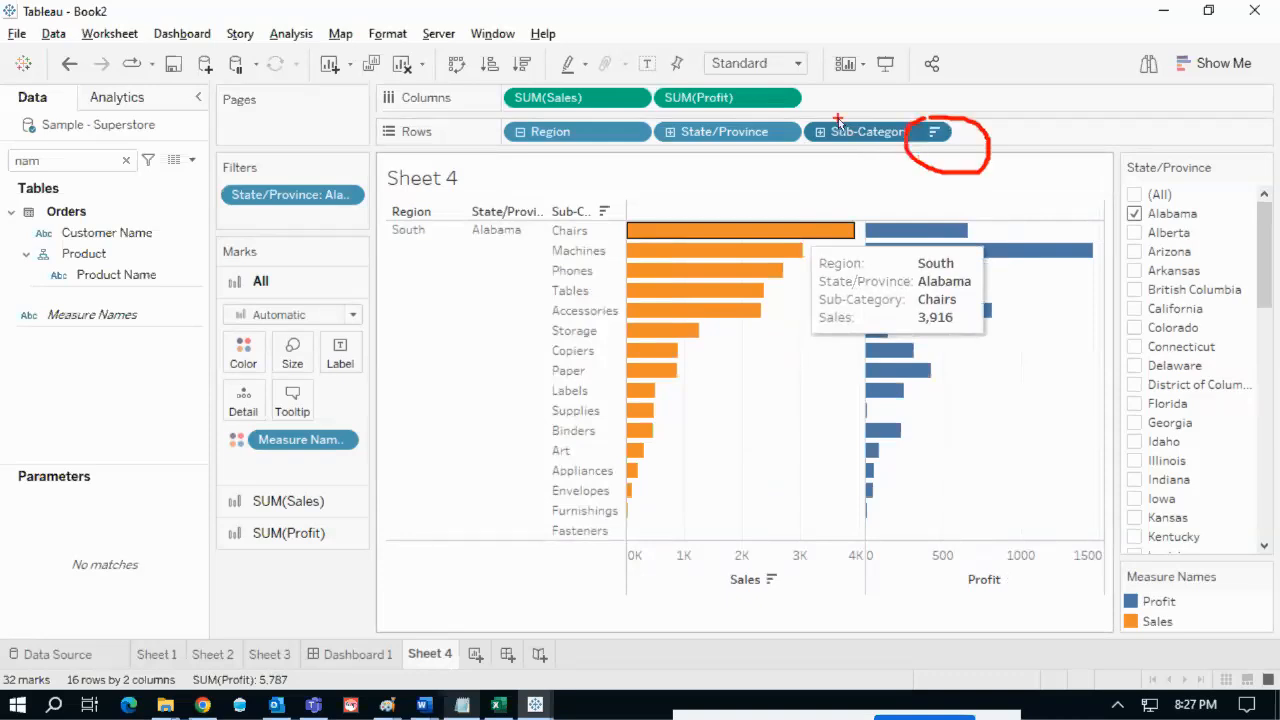
pyautogui.moveTo(838, 119); pyautogui.dragTo(895, 92)
pyautogui.moveTo(712, 114)
pyautogui.mouseDown()
pyautogui.moveTo(688, 115)
pyautogui.moveTo(748, 176)
pyautogui.moveTo(776, 168)
pyautogui.moveTo(804, 130)
pyautogui.moveTo(712, 116)
pyautogui.mouseUp()
pyautogui.moveTo(537, 118)
pyautogui.mouseDown()
pyautogui.moveTo(650, 140)
pyautogui.moveTo(535, 114)
pyautogui.mouseUp()
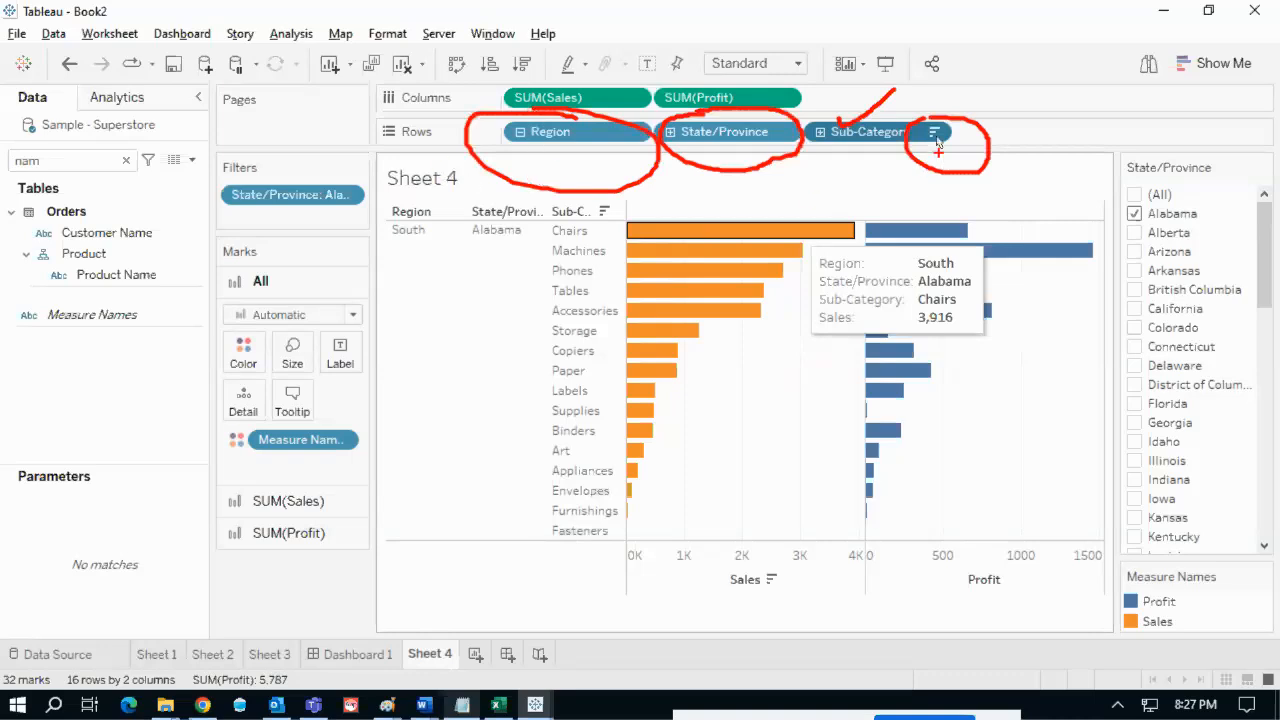
pyautogui.moveTo(946, 123); pyautogui.dragTo(971, 104)
pyautogui.moveTo(855, 125)
pyautogui.mouseDown()
pyautogui.moveTo(822, 146)
pyautogui.moveTo(880, 170)
pyautogui.moveTo(870, 116)
pyautogui.moveTo(842, 118)
pyautogui.mouseUp()
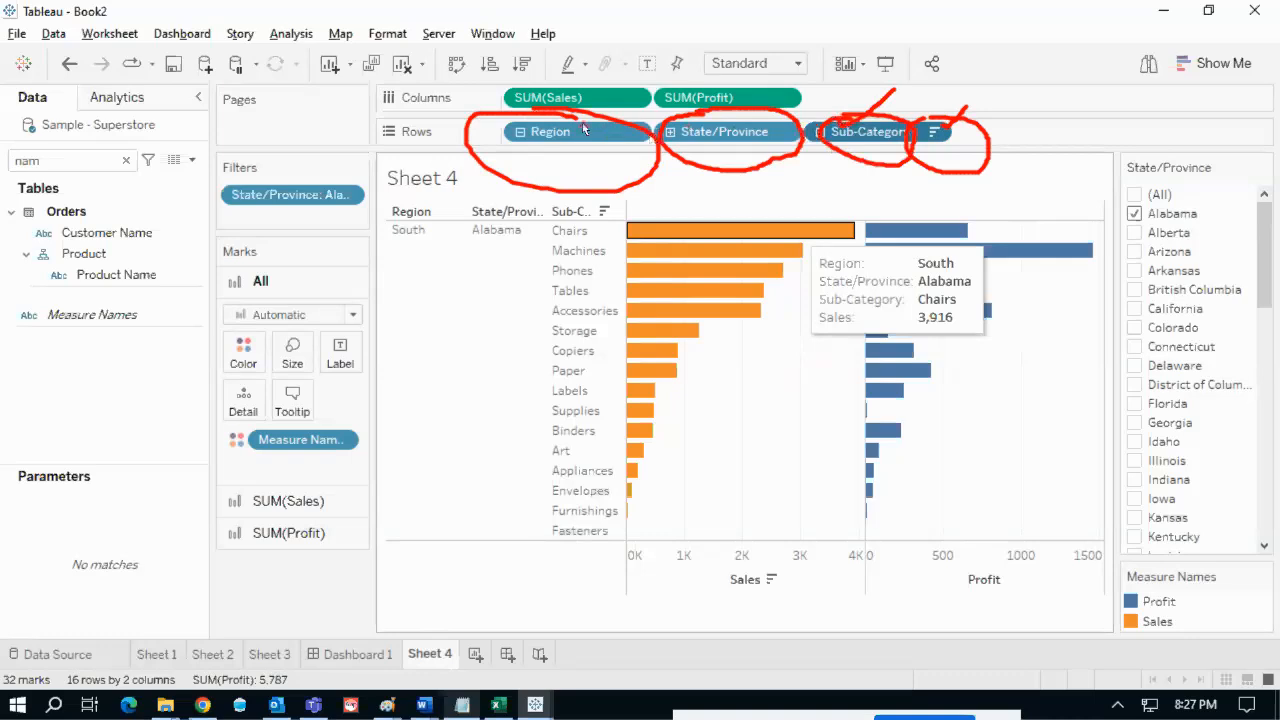
# - Clear the Sales sort and set Sub-Category to sort by the Sales field
pyautogui.click(934, 131)
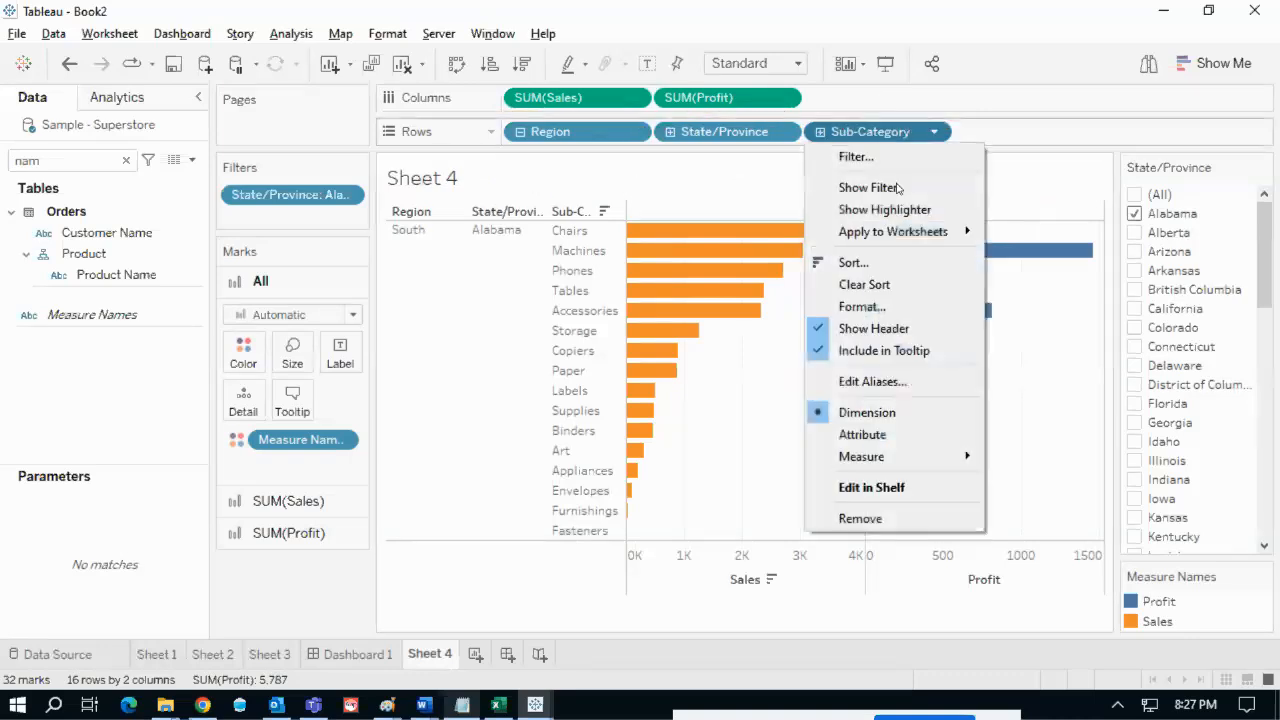
pyautogui.click(866, 286)
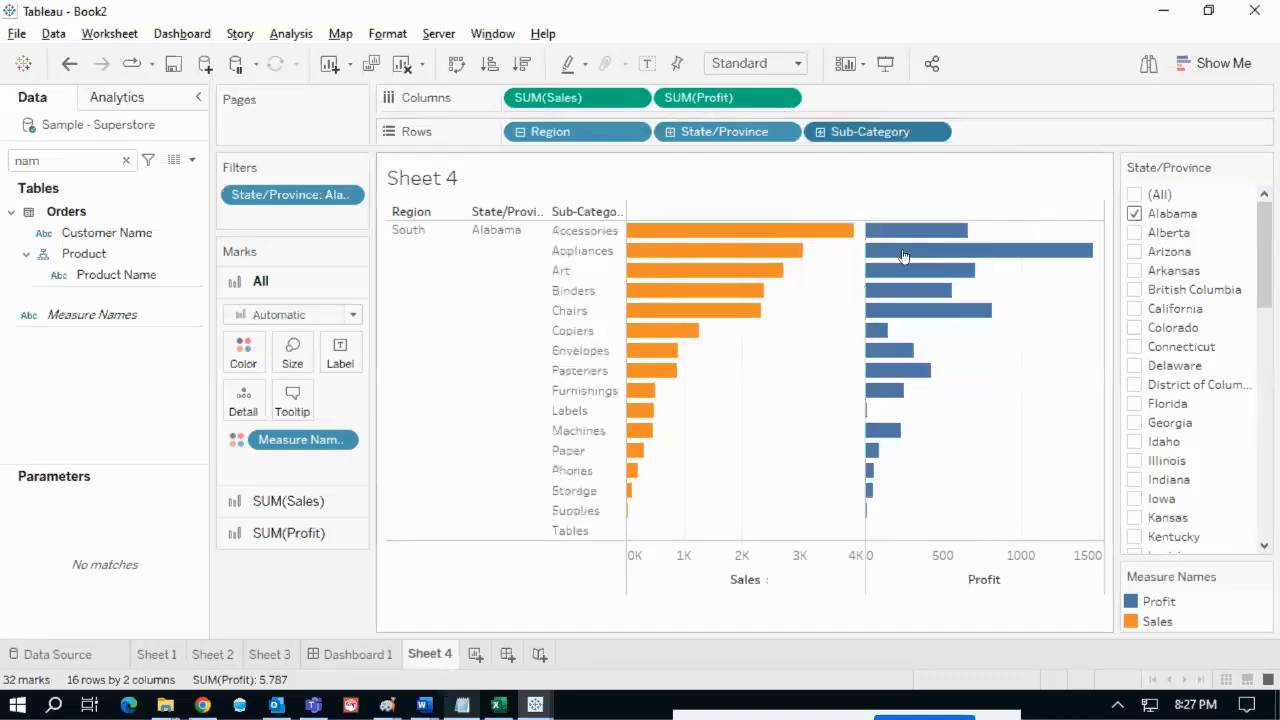
pyautogui.click(935, 134)
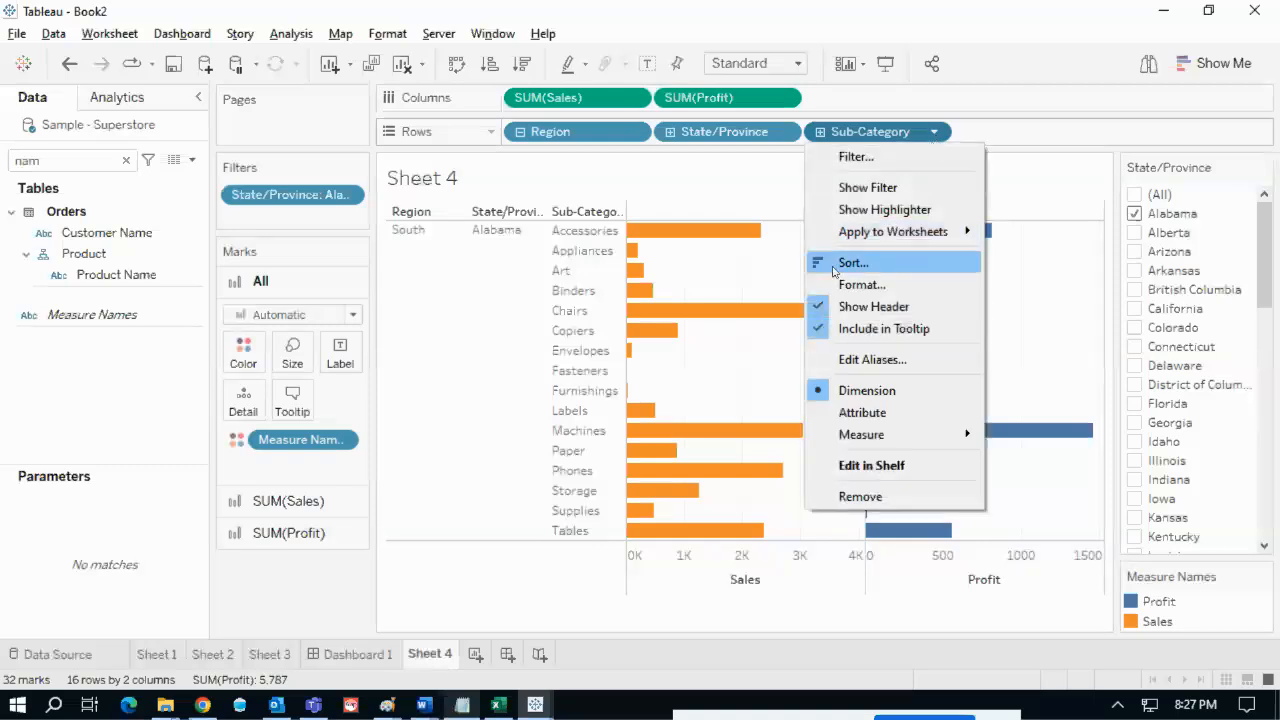
pyautogui.click(868, 264)
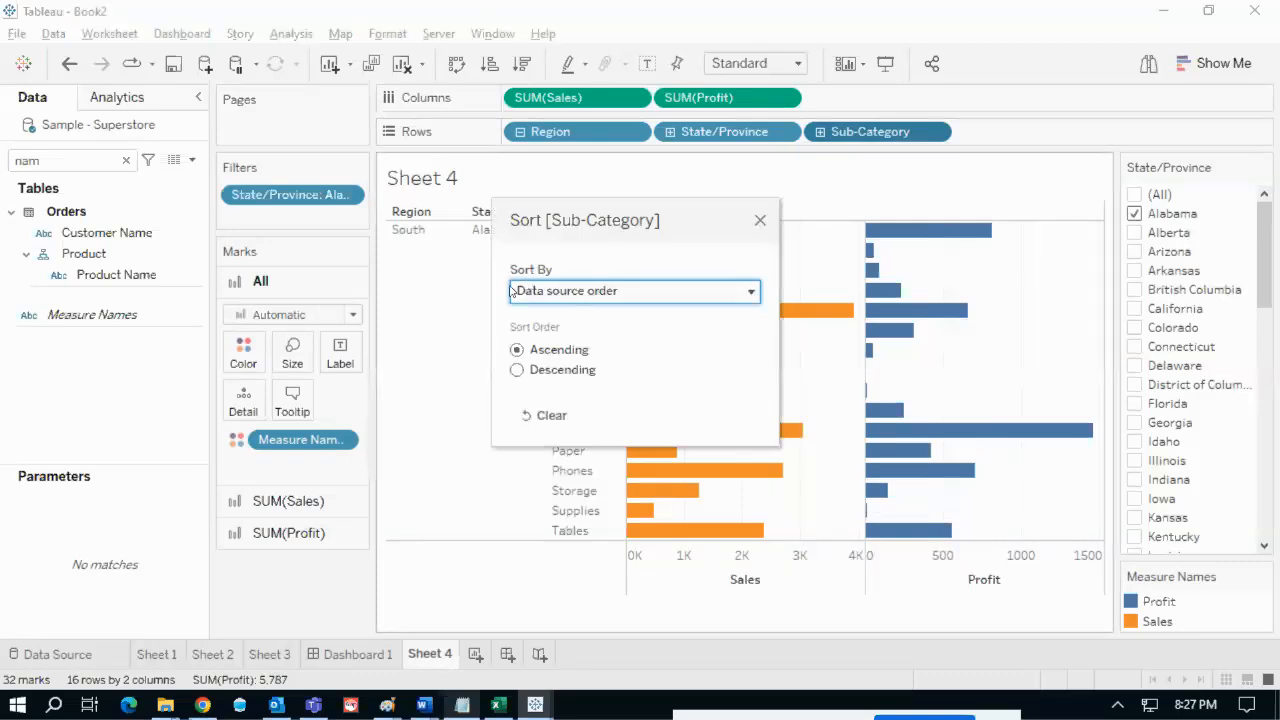
pyautogui.click(651, 297)
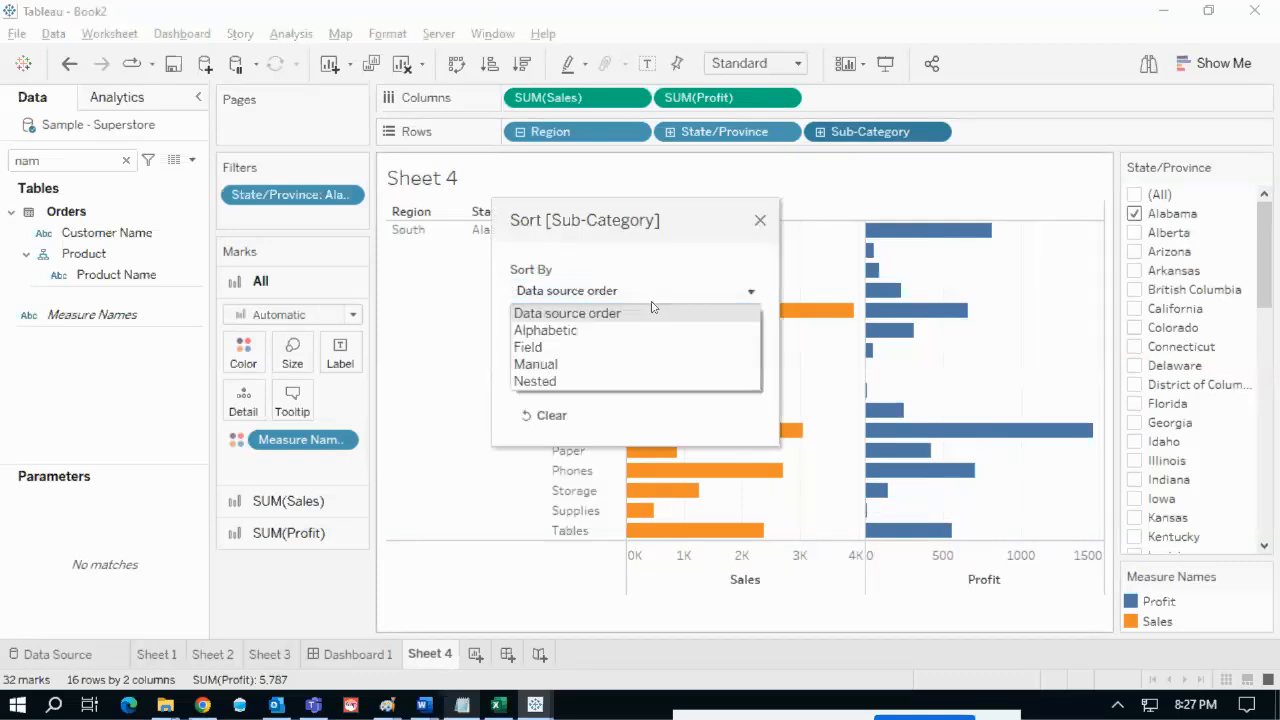
pyautogui.click(564, 347)
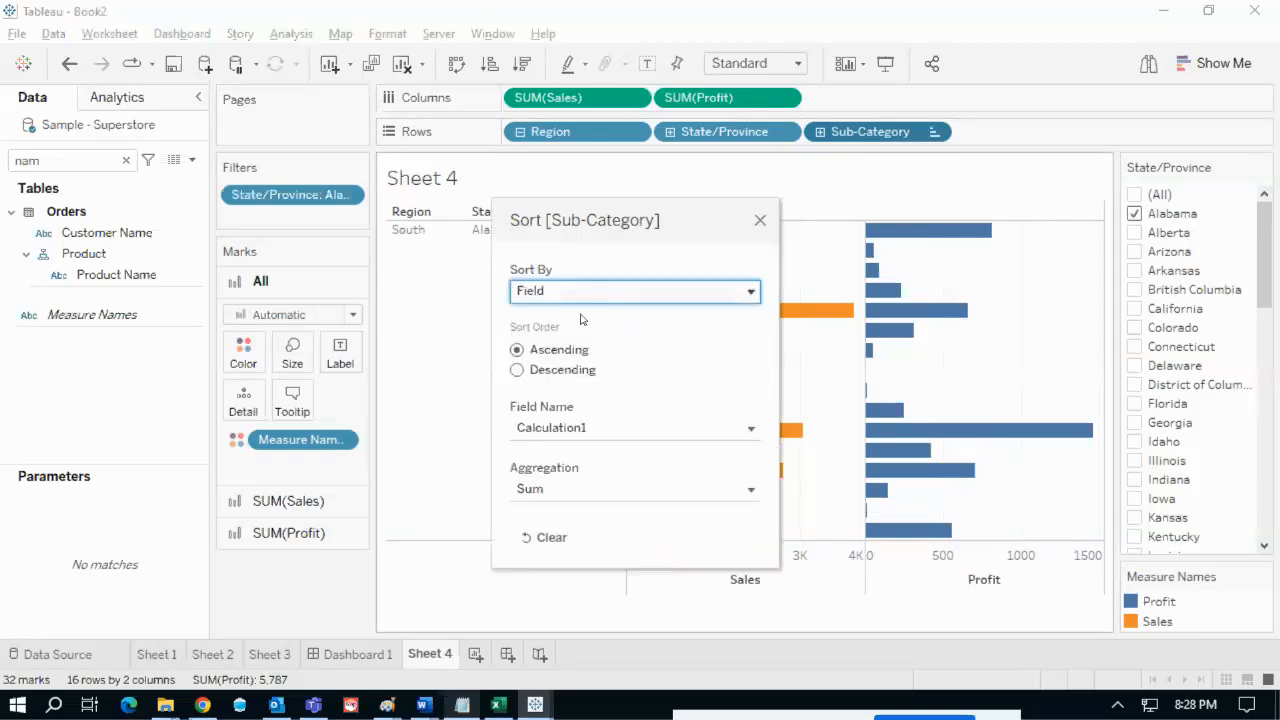
pyautogui.click(620, 428)
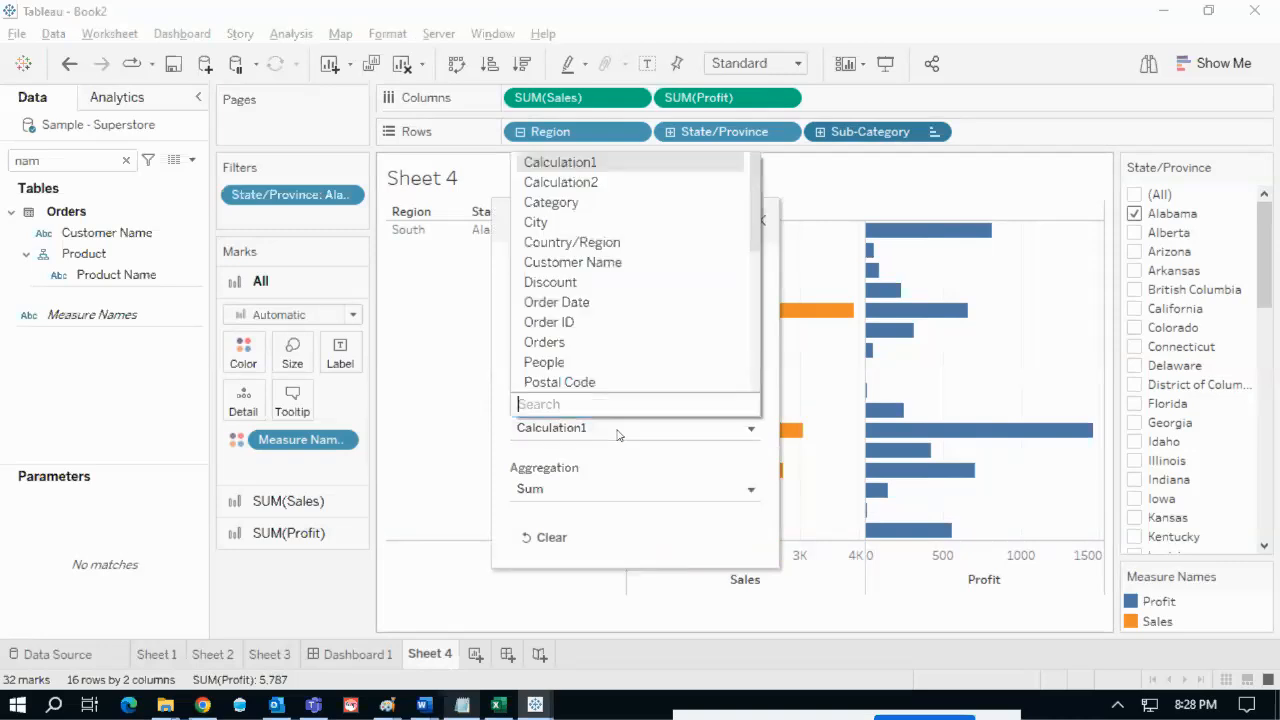
pyautogui.write('sa')
pyautogui.click(561, 381)
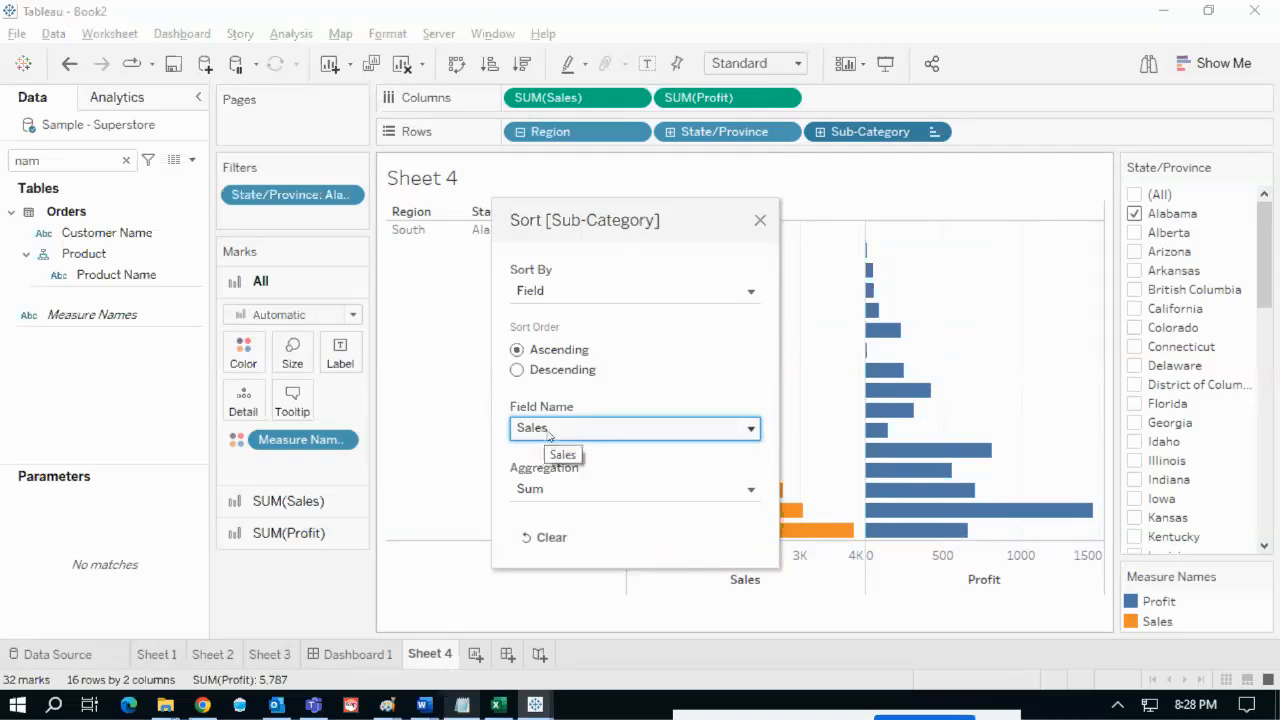
# - Move the Sort dialog aside and choose Descending order for the Sales field
pyautogui.moveTo(640, 206); pyautogui.dragTo(341, 144)
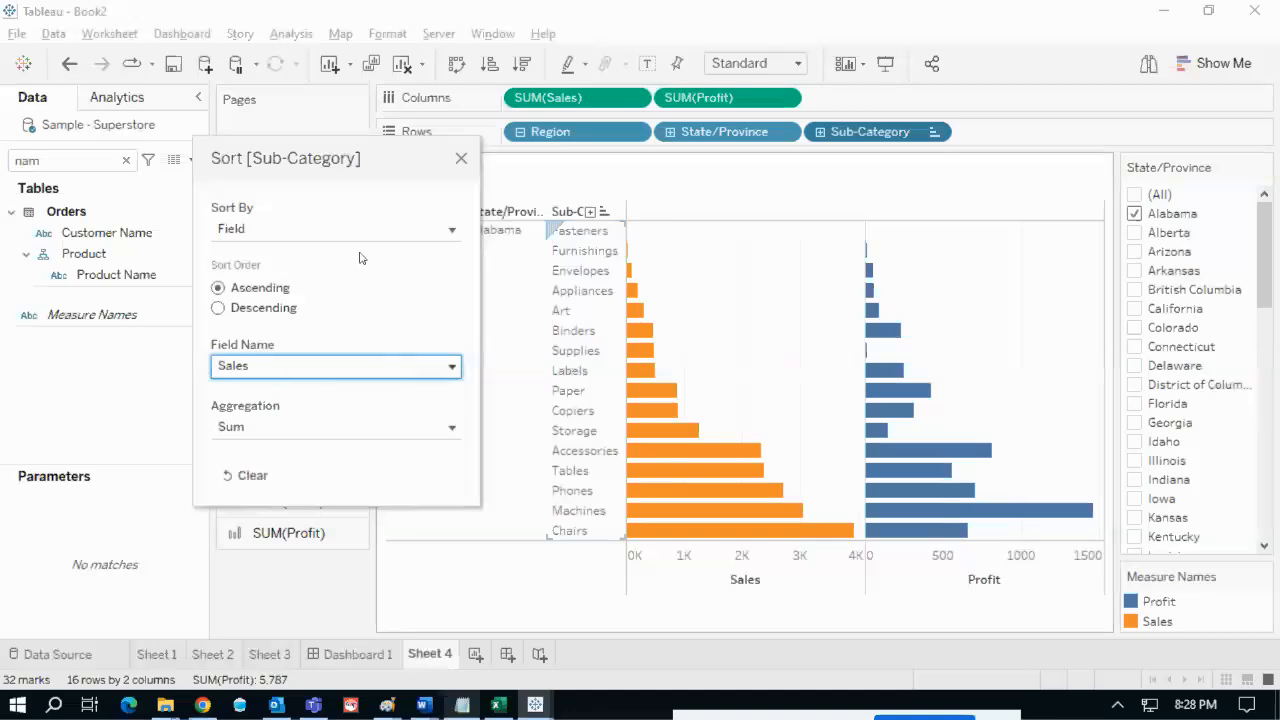
pyautogui.moveTo(357, 157); pyautogui.dragTo(457, 161)
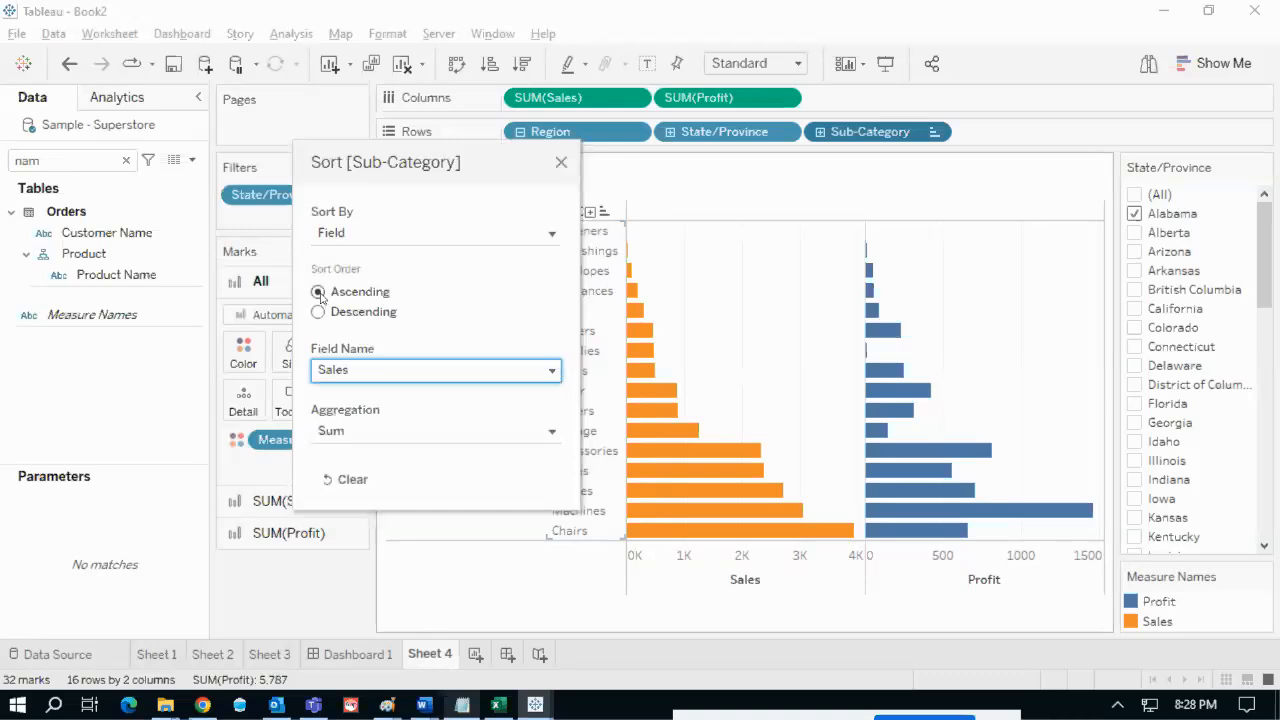
pyautogui.click(319, 312)
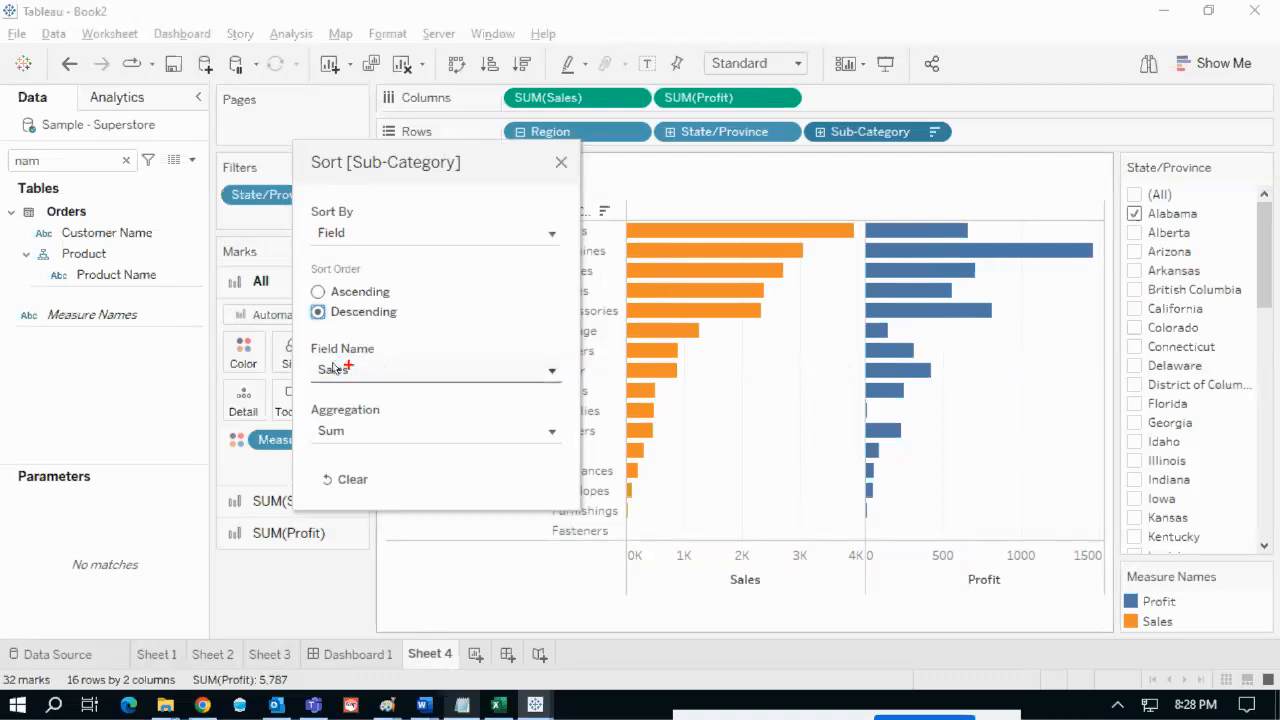
pyautogui.moveTo(330, 360)
pyautogui.mouseDown()
pyautogui.moveTo(312, 362)
pyautogui.moveTo(348, 406)
pyautogui.moveTo(364, 367)
pyautogui.moveTo(322, 356)
pyautogui.mouseUp()
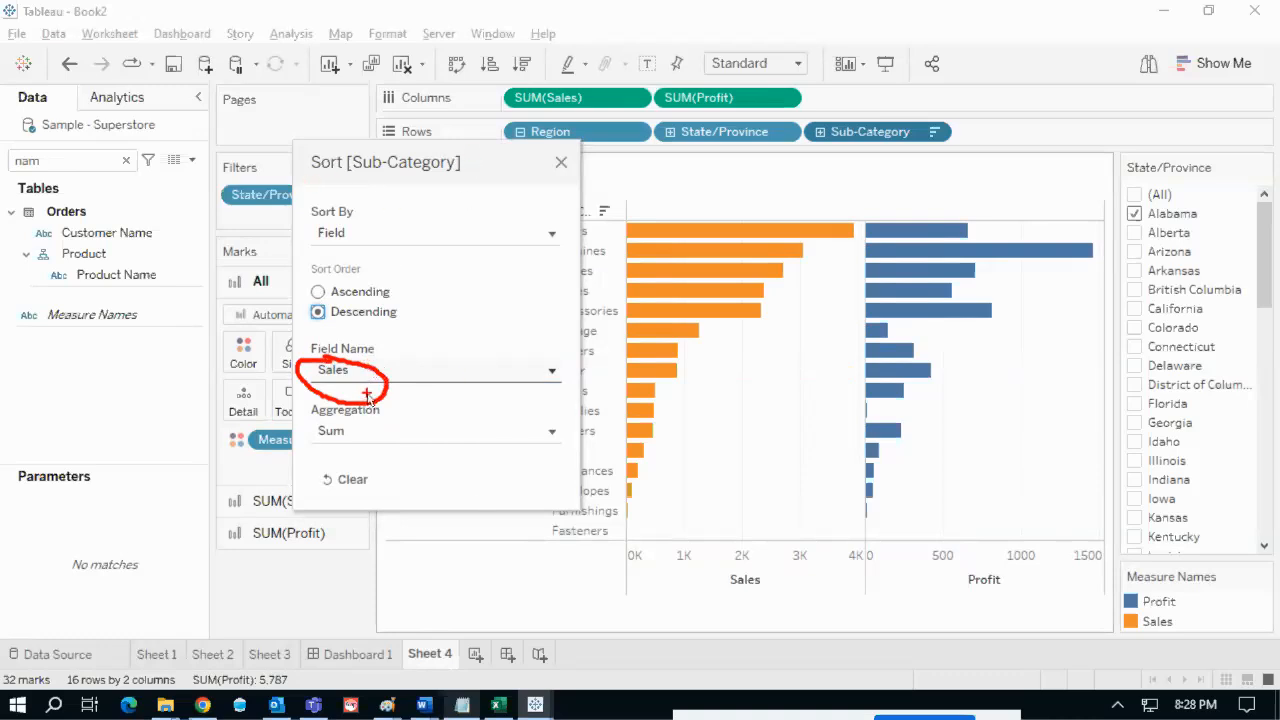
pyautogui.press('Escape')
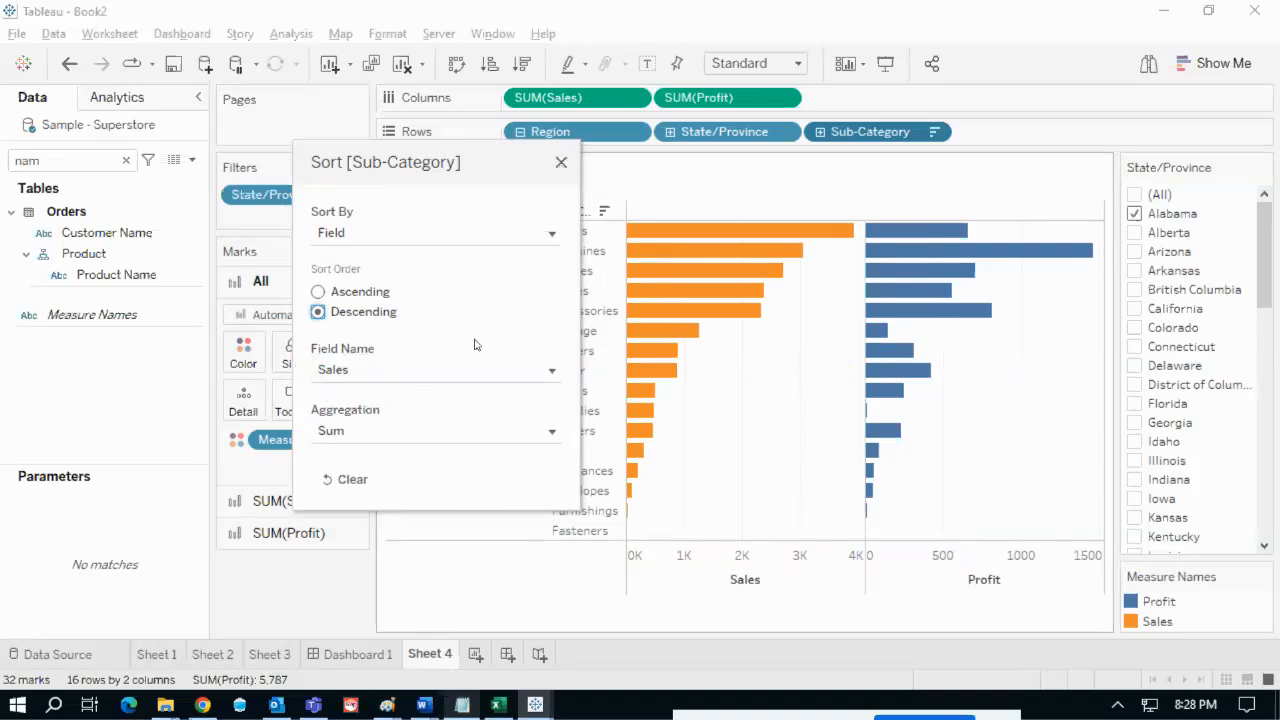
# - Change the sort field from Sales to 'select metric cf' and close the Sort dialog
pyautogui.click(377, 371)
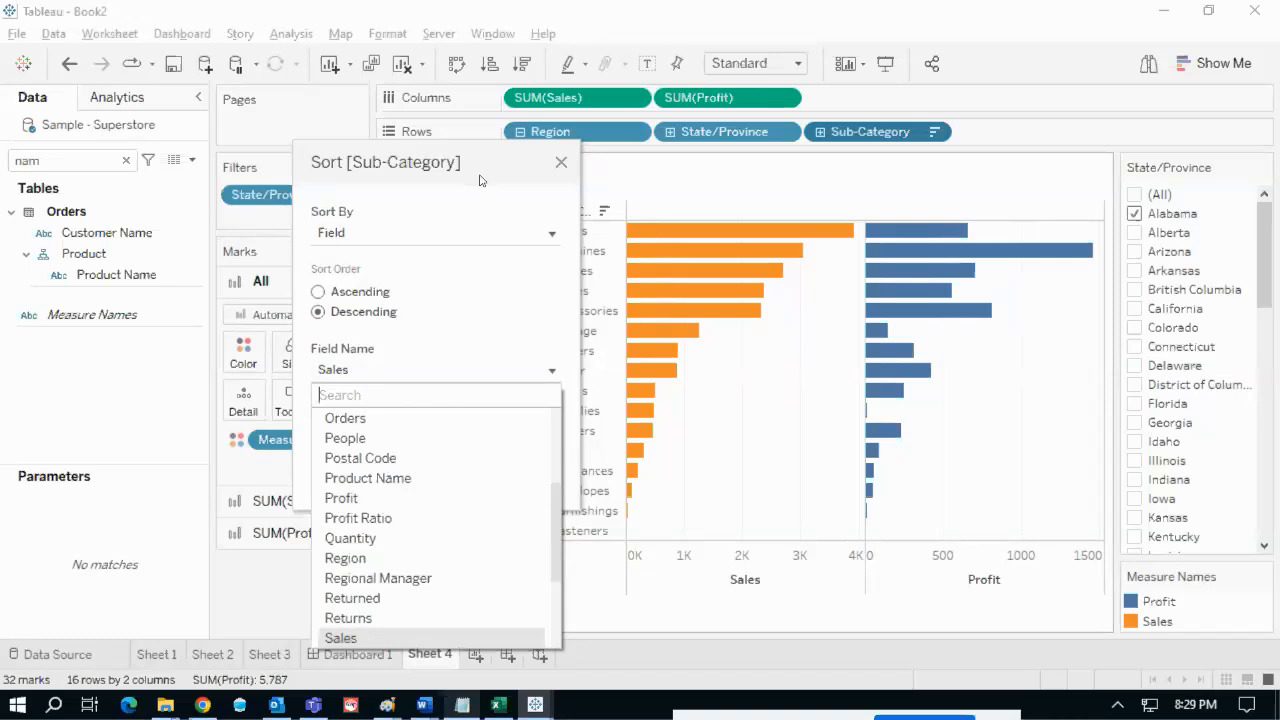
pyautogui.write('cf')
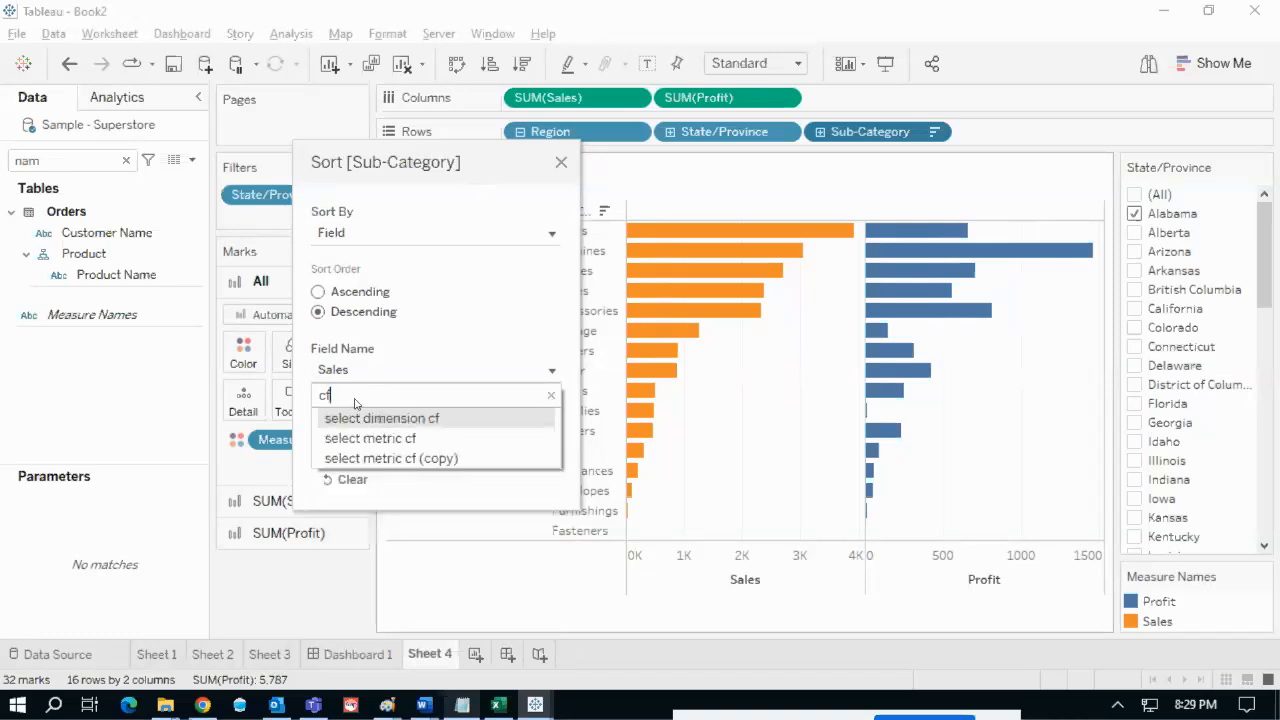
pyautogui.click(408, 441)
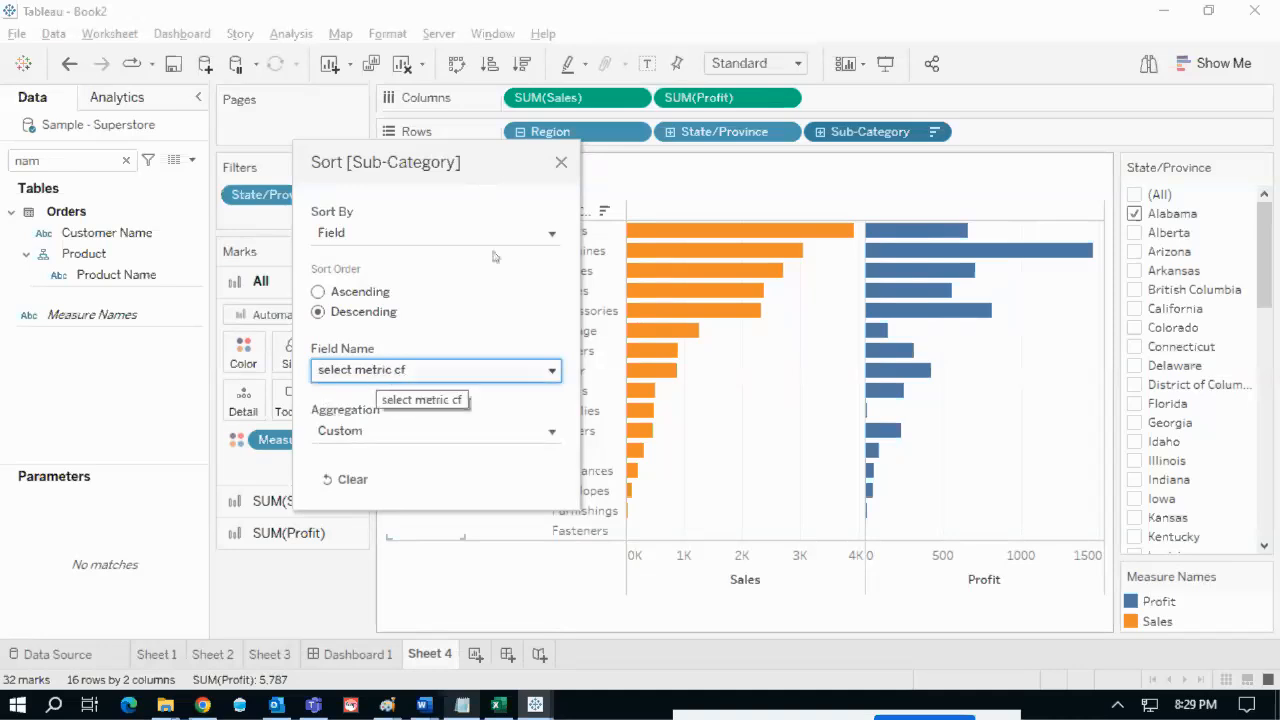
pyautogui.click(560, 162)
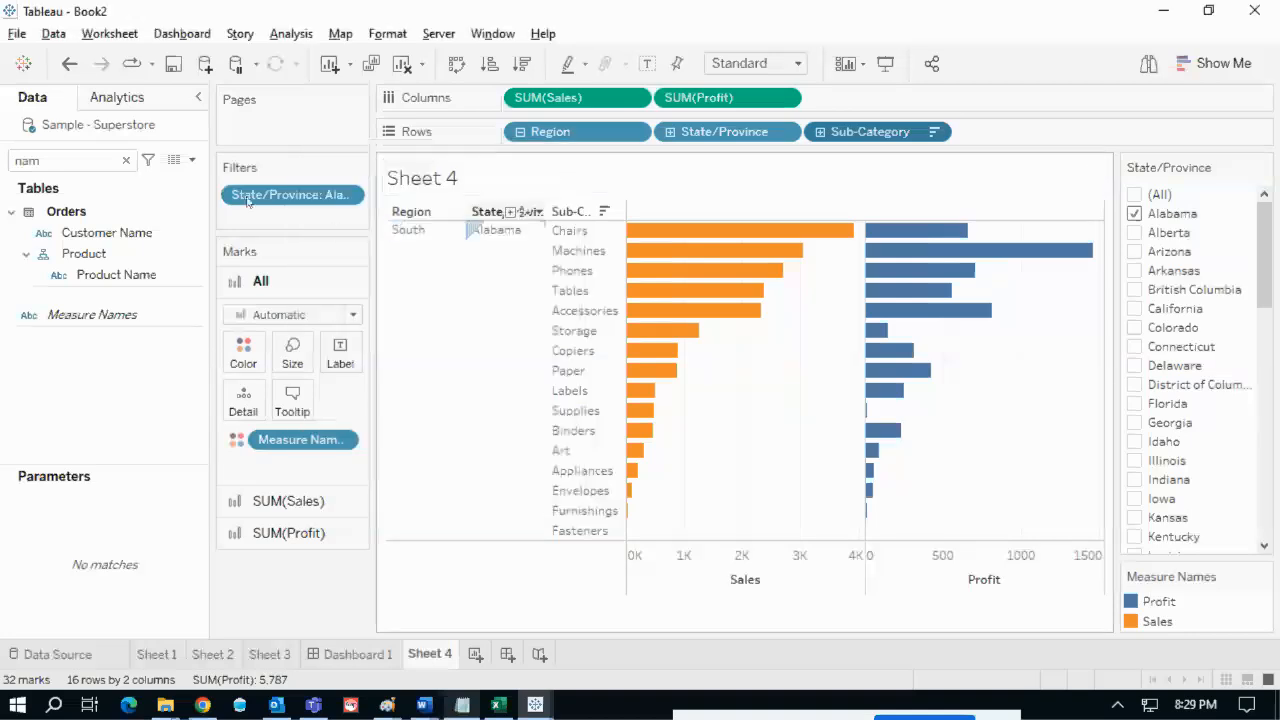
# - Display the select measure/metric parameter control on Sheet 4
pyautogui.click(126, 160)
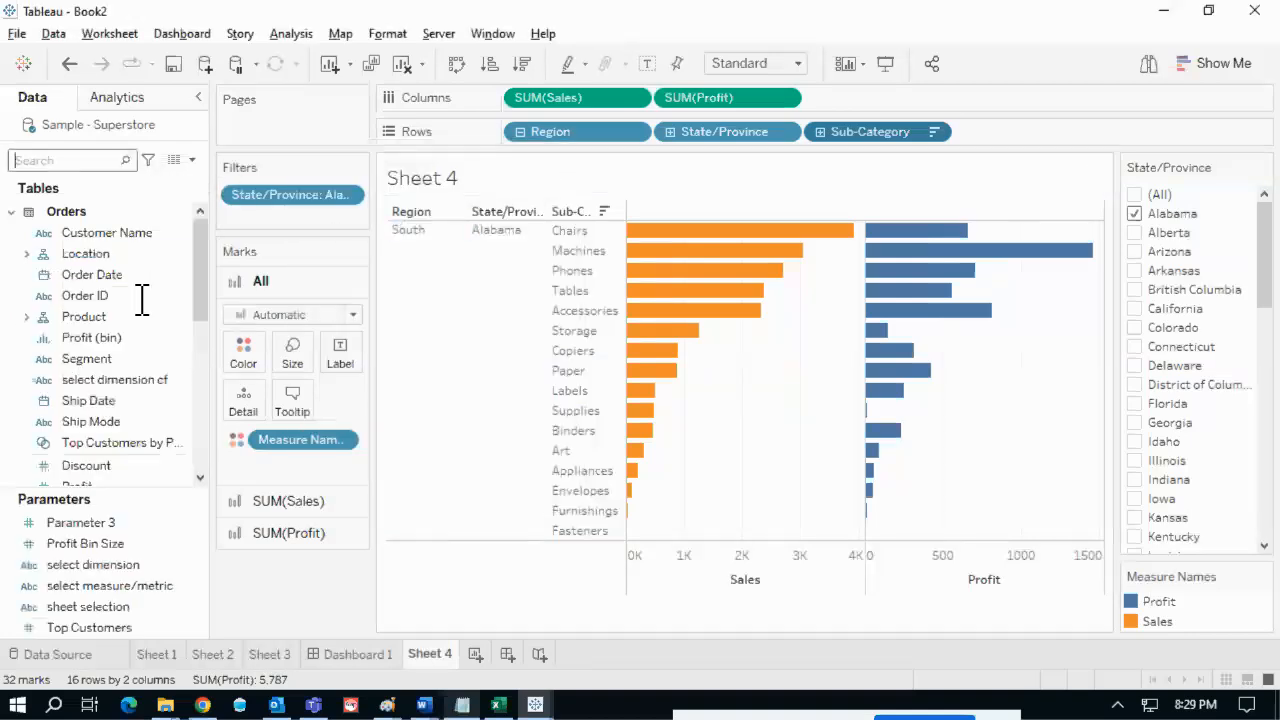
pyautogui.click(175, 528)
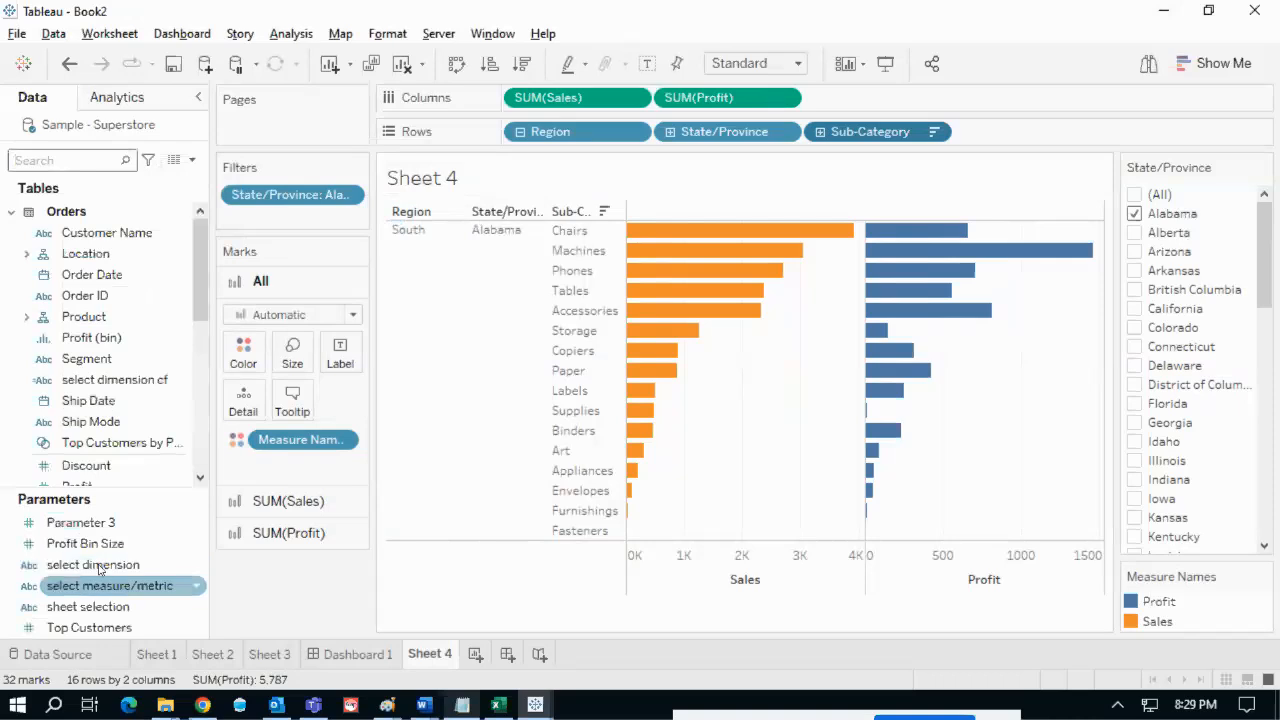
pyautogui.click(139, 604)
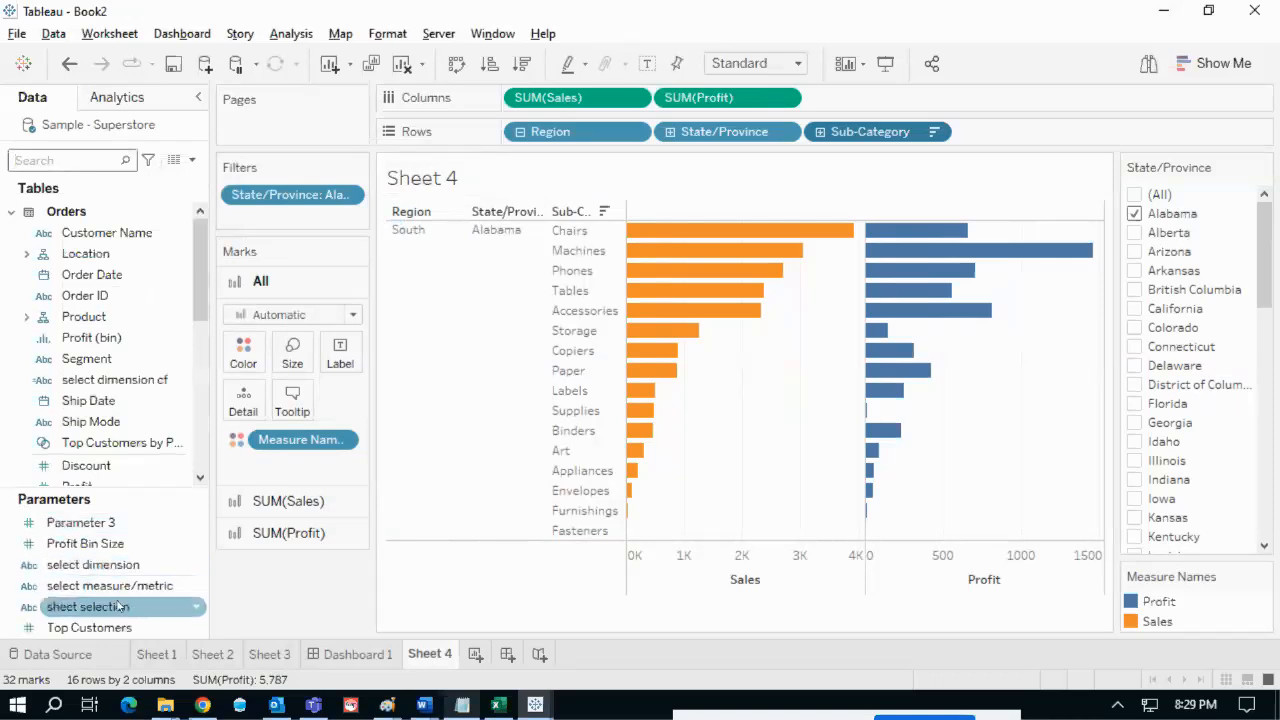
pyautogui.click(108, 595)
pyautogui.click(117, 609)
pyautogui.click(85, 592)
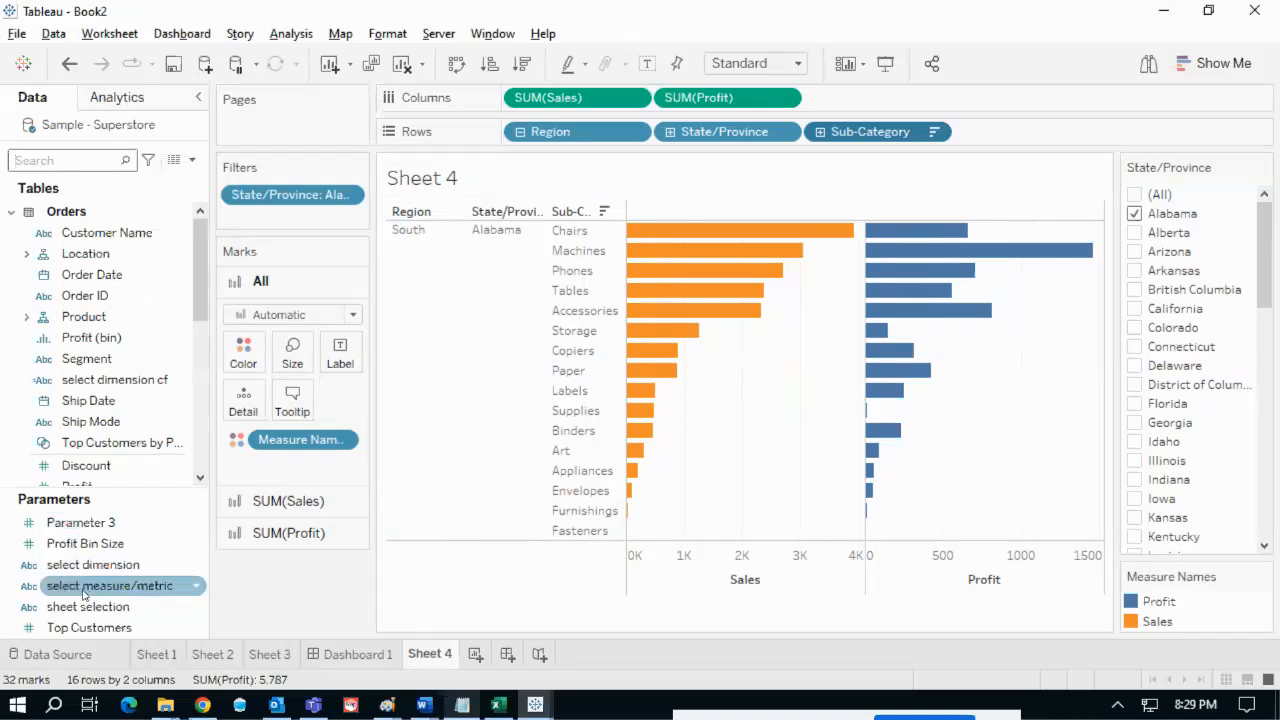
pyautogui.click(194, 590)
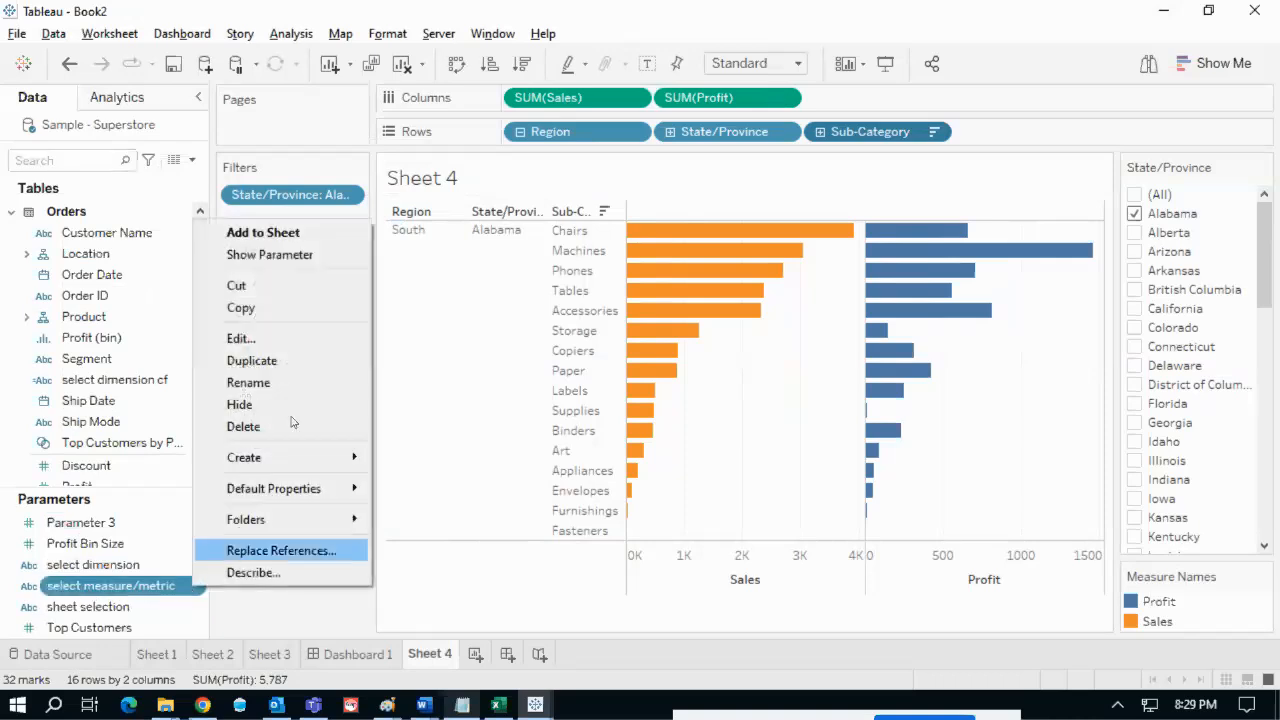
pyautogui.click(265, 256)
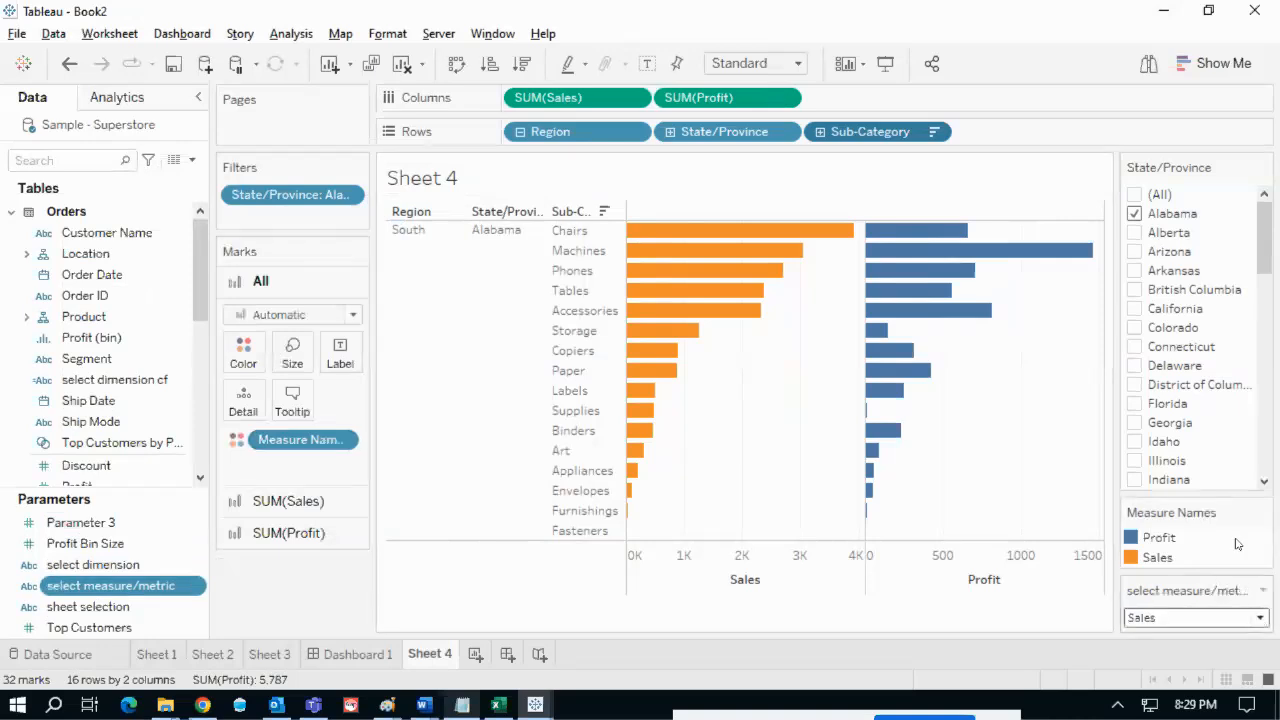
# - Hide the State/Province filter card and keep the metric parameter on Sales
pyautogui.click(1264, 167)
pyautogui.click(1092, 652)
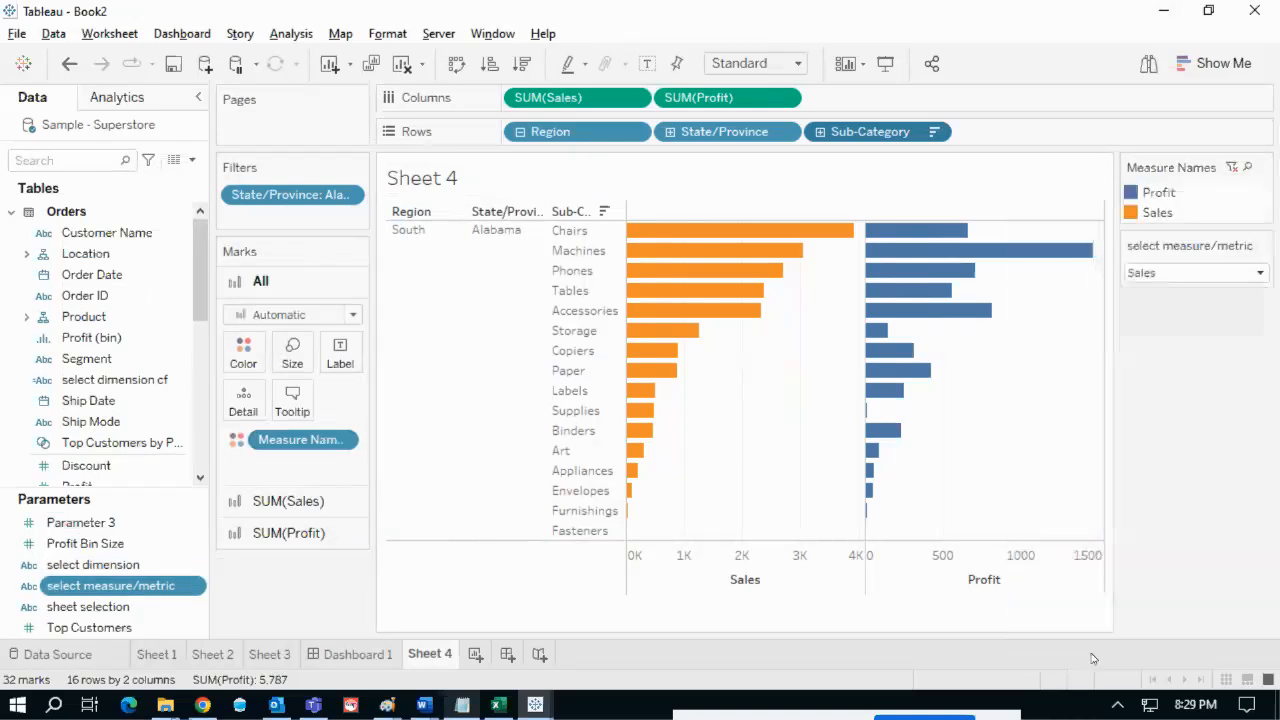
pyautogui.click(1260, 273)
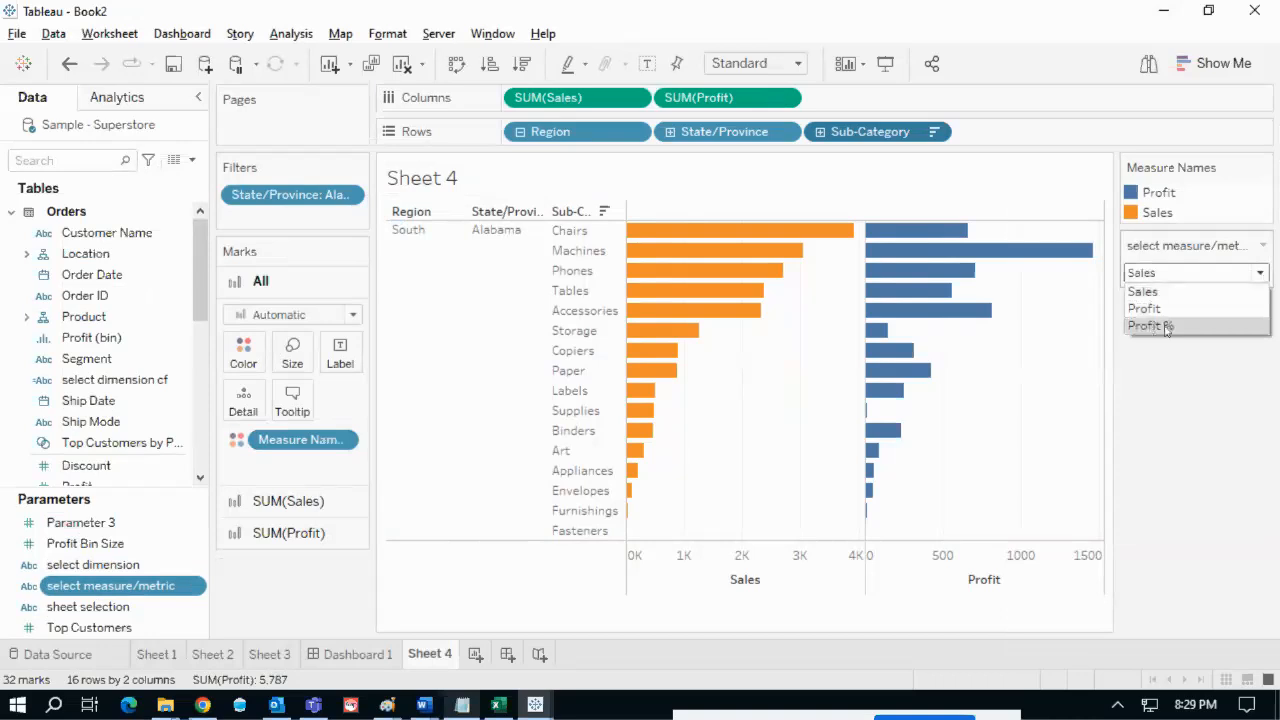
pyautogui.click(1173, 362)
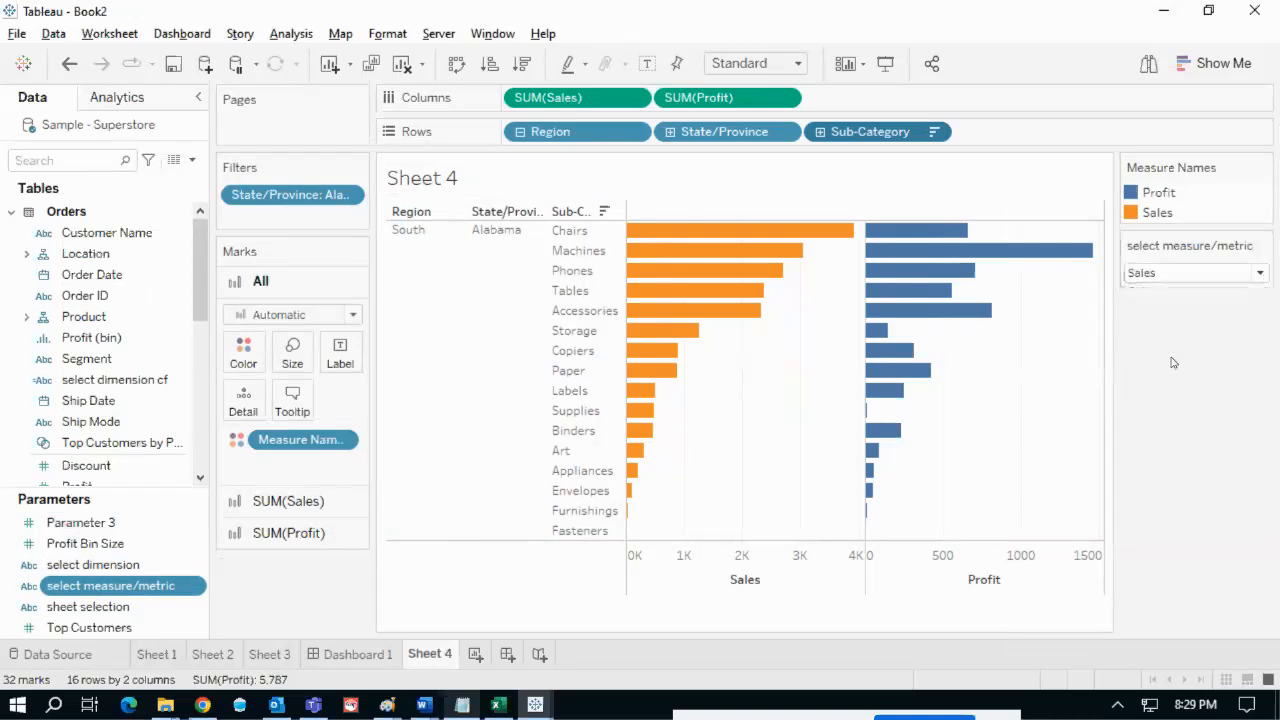
pyautogui.click(190, 590)
# - Start a calculated field whose formula is the select measure/metric parameter, linking it to Sales
pyautogui.moveTo(290, 468)
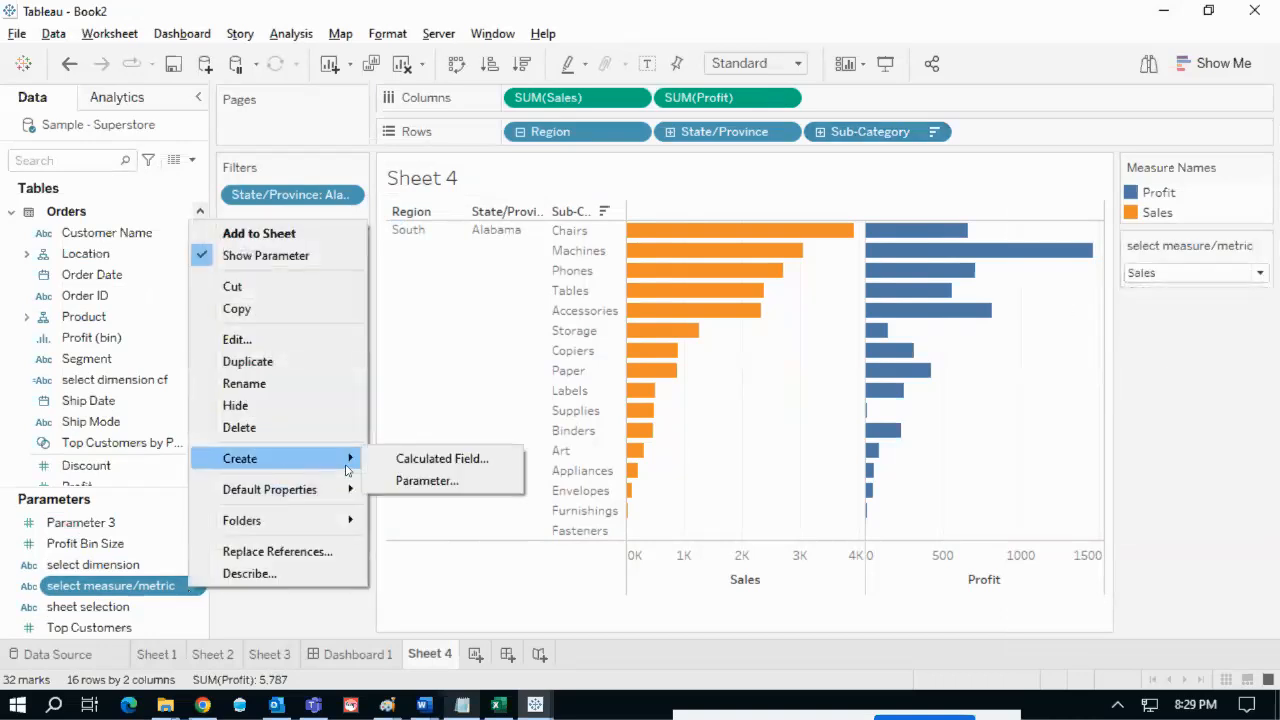
pyautogui.click(416, 461)
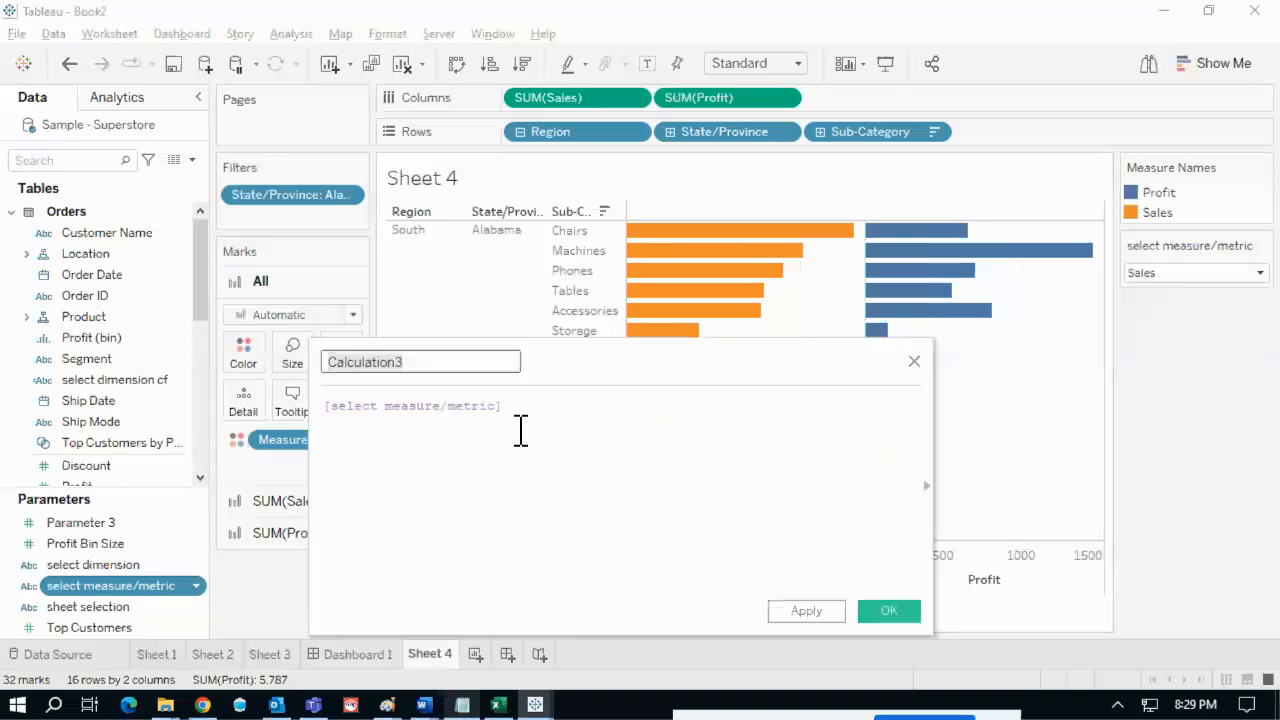
pyautogui.moveTo(522, 416); pyautogui.dragTo(323, 403)
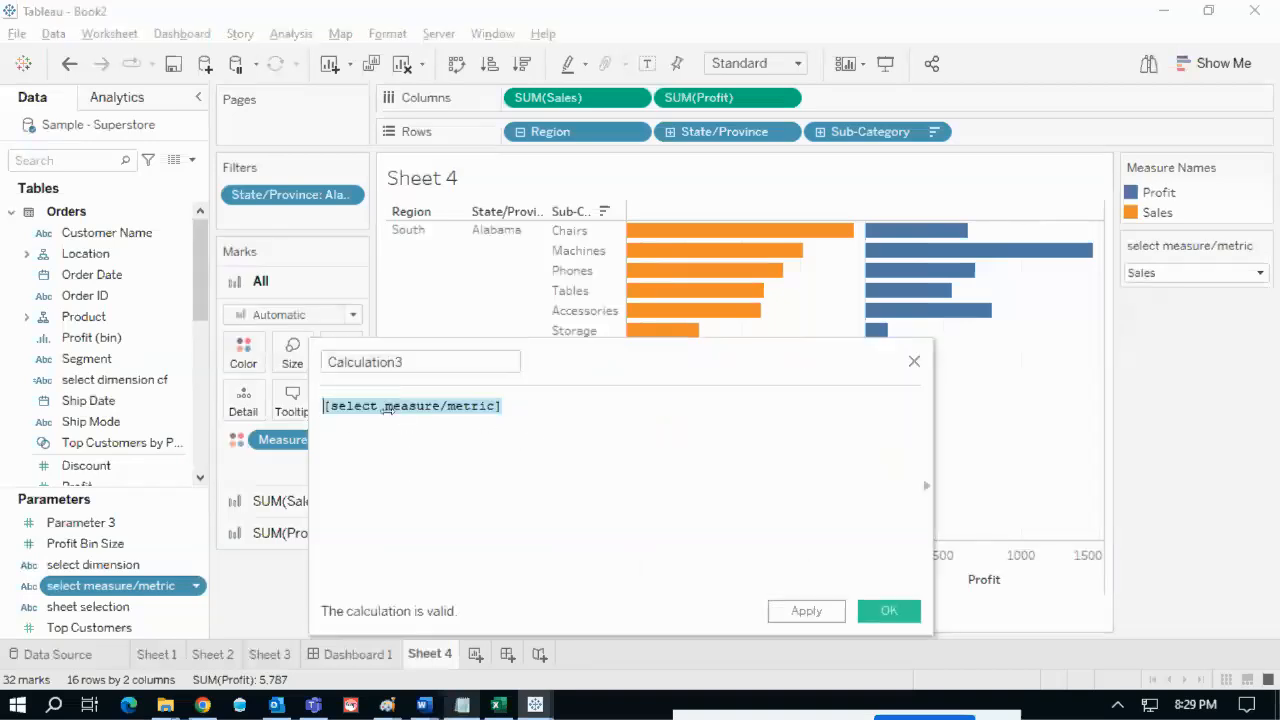
pyautogui.click(542, 425)
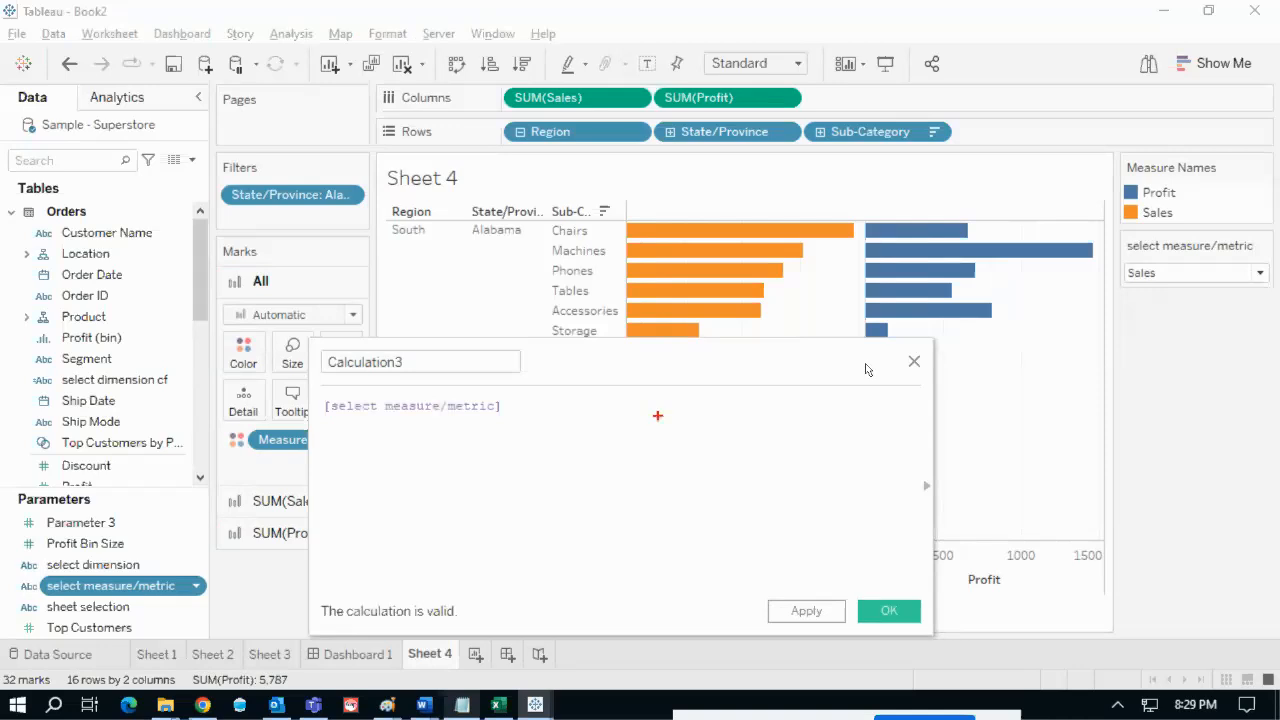
pyautogui.moveTo(1138, 279)
pyautogui.mouseDown()
pyautogui.moveTo(602, 410)
pyautogui.moveTo(523, 406)
pyautogui.moveTo(521, 433)
pyautogui.mouseUp()
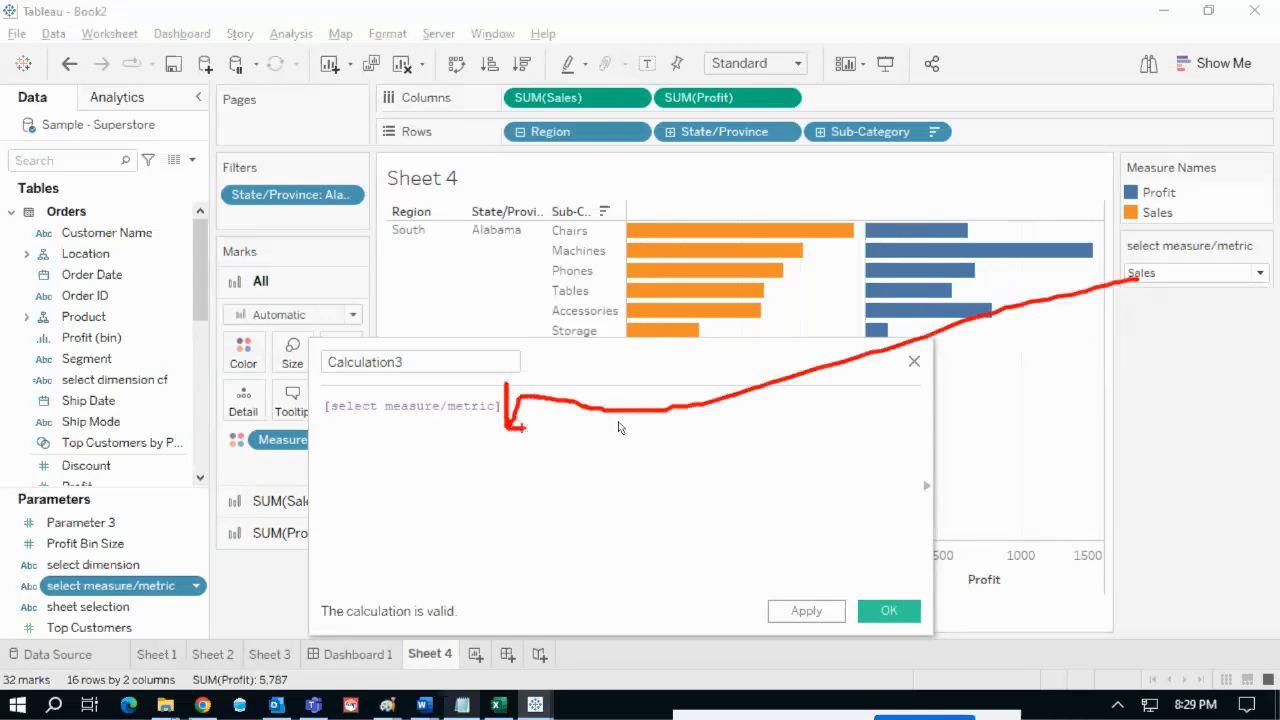
pyautogui.moveTo(1138, 266)
pyautogui.mouseDown()
pyautogui.moveTo(1150, 314)
pyautogui.moveTo(1136, 282)
pyautogui.mouseUp()
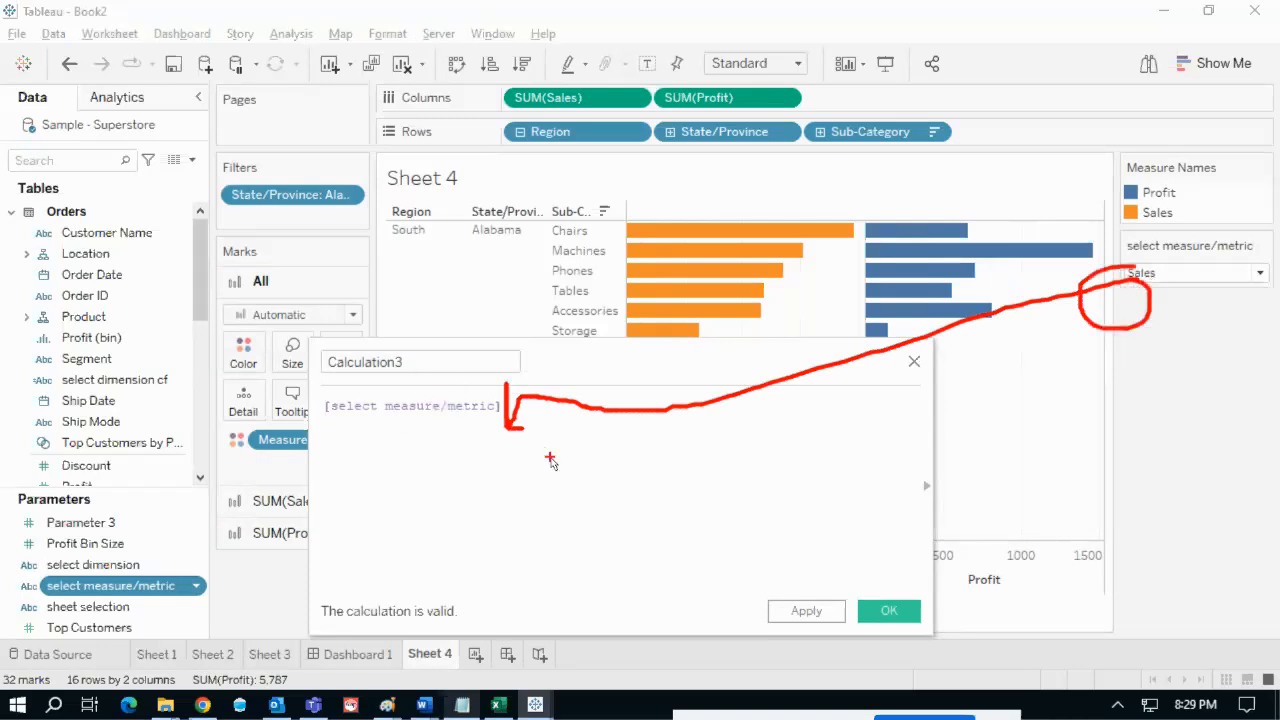
pyautogui.press('Escape')
# - Rename the calculation from Calculation3 to 'sort' and save it
pyautogui.click(431, 366)
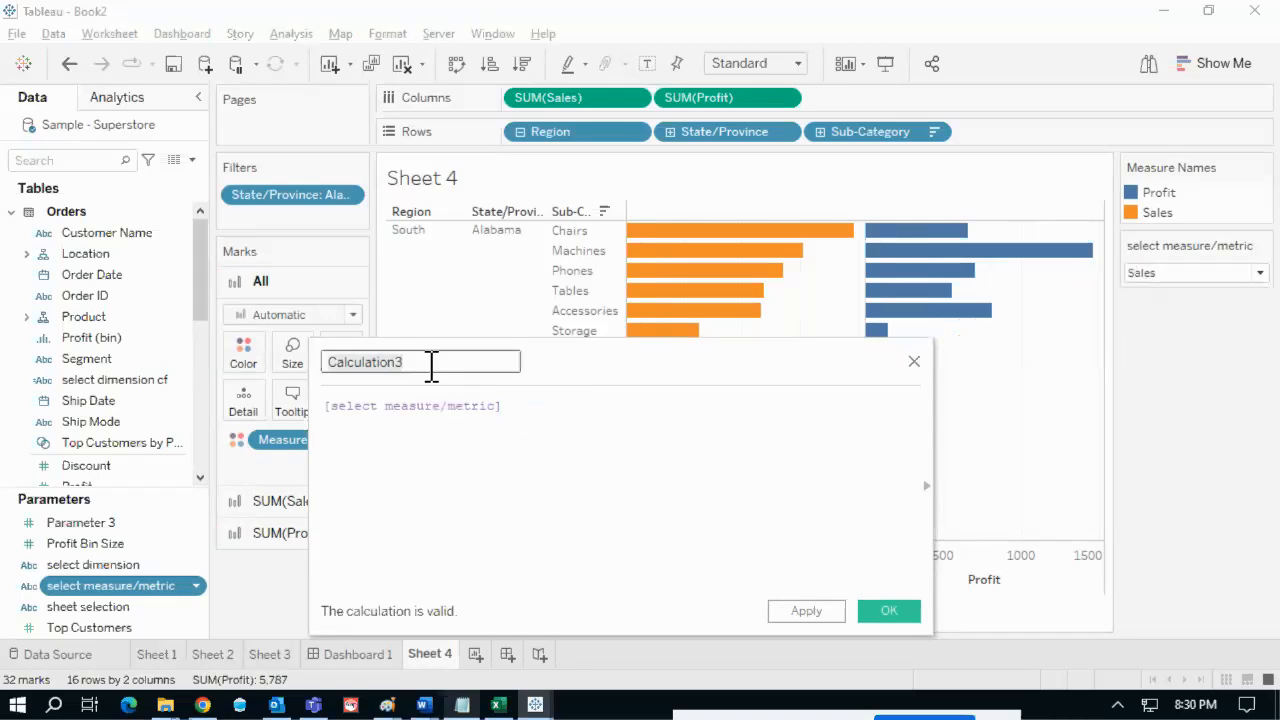
pyautogui.hotkey('ctrl', 'a')
pyautogui.write('sor')
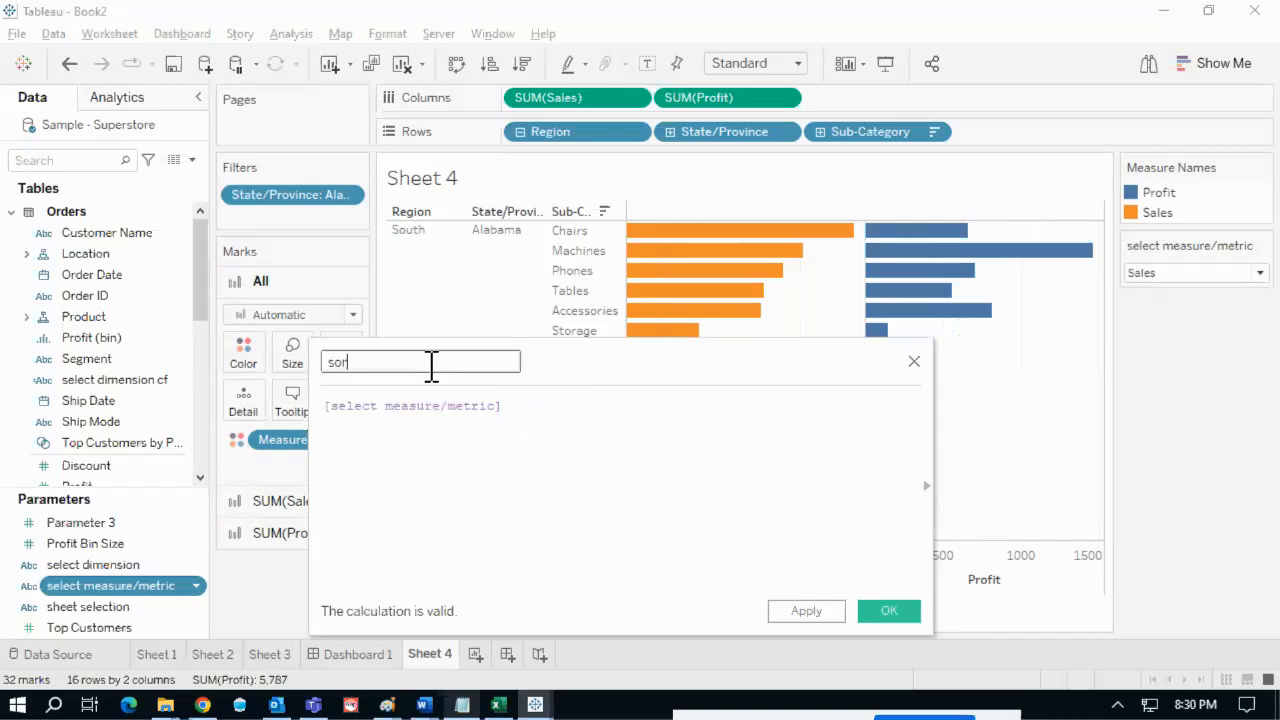
pyautogui.write('t')
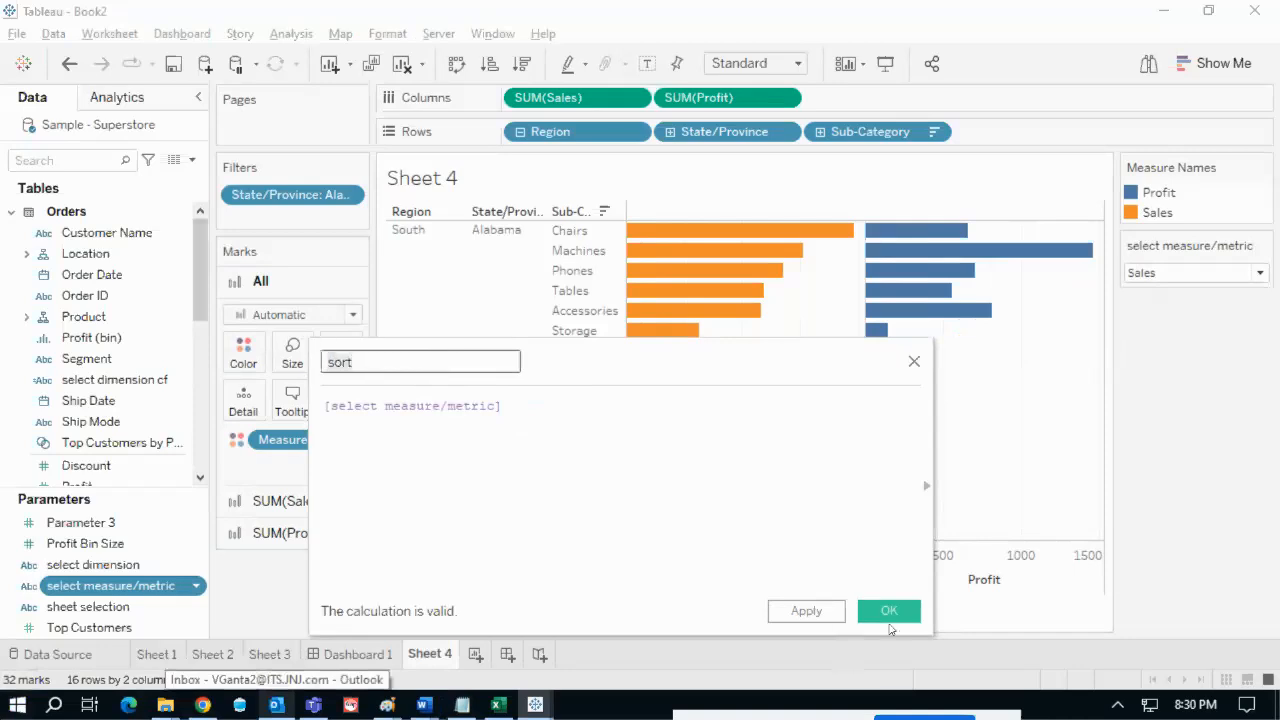
pyautogui.click(888, 611)
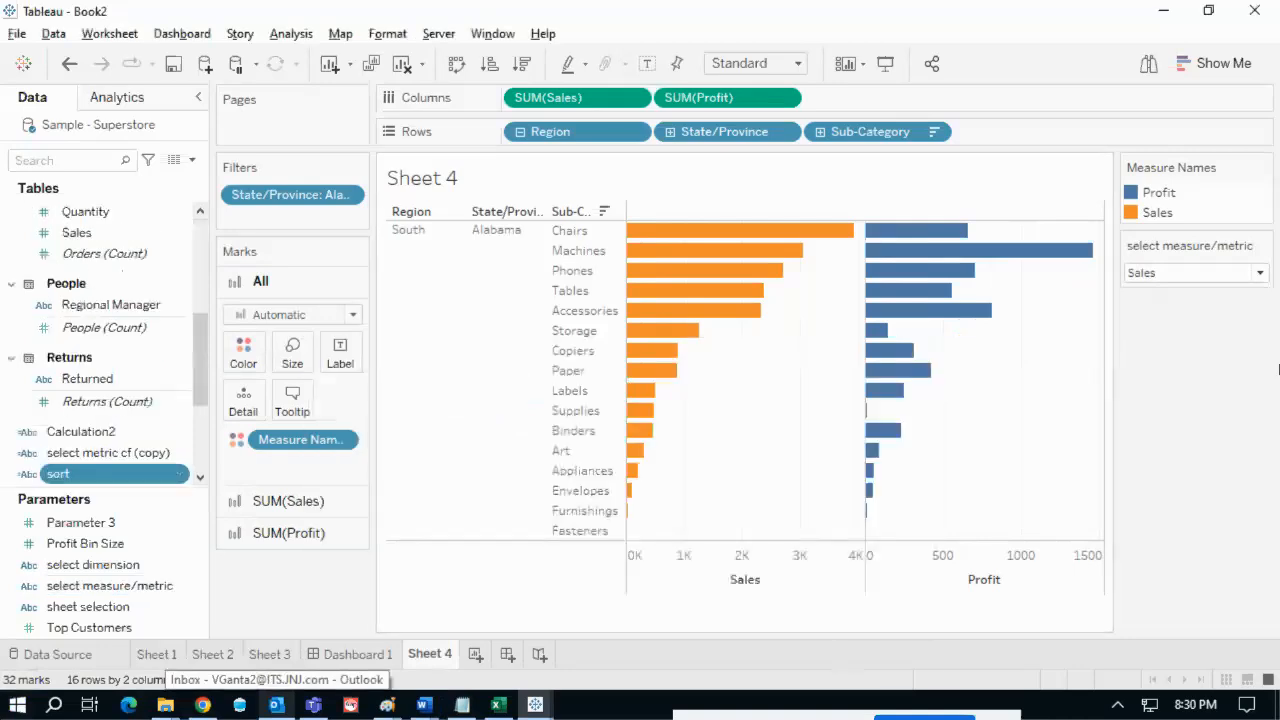
# - Set the Sub-Category sort field to the new 'sort' calculation and close the dialog
pyautogui.click(934, 131)
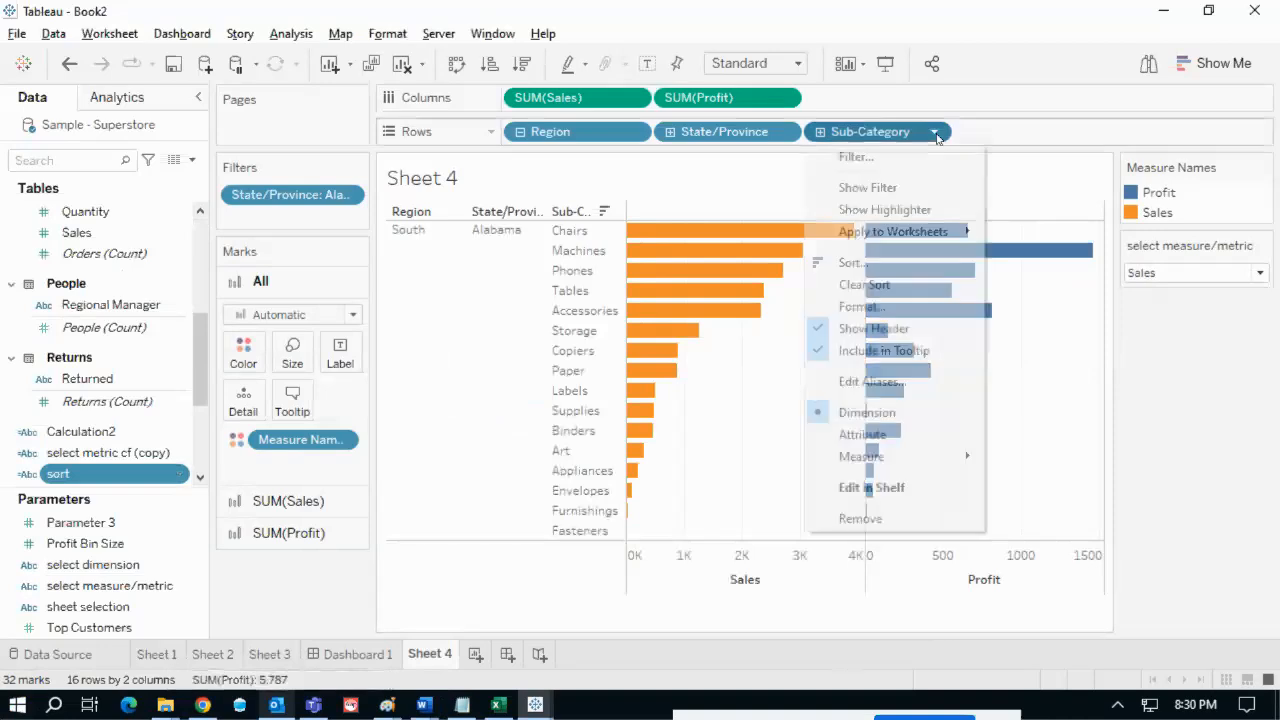
pyautogui.click(872, 264)
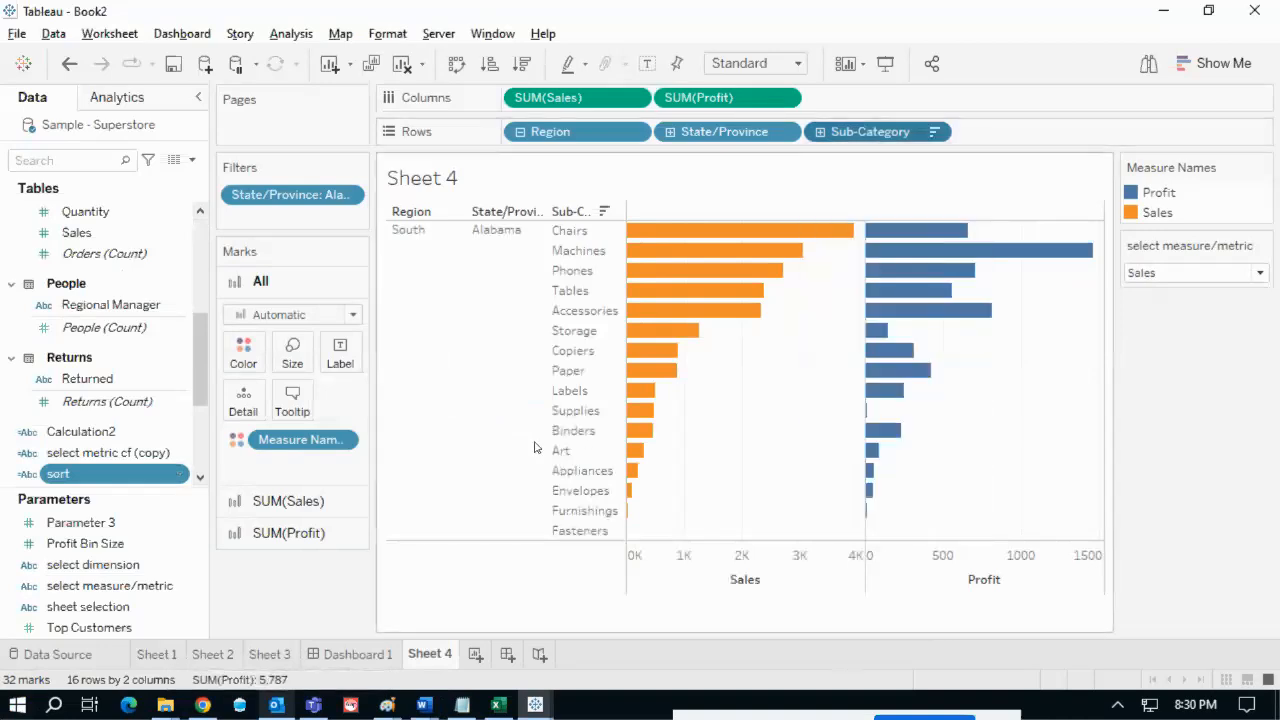
pyautogui.click(620, 368)
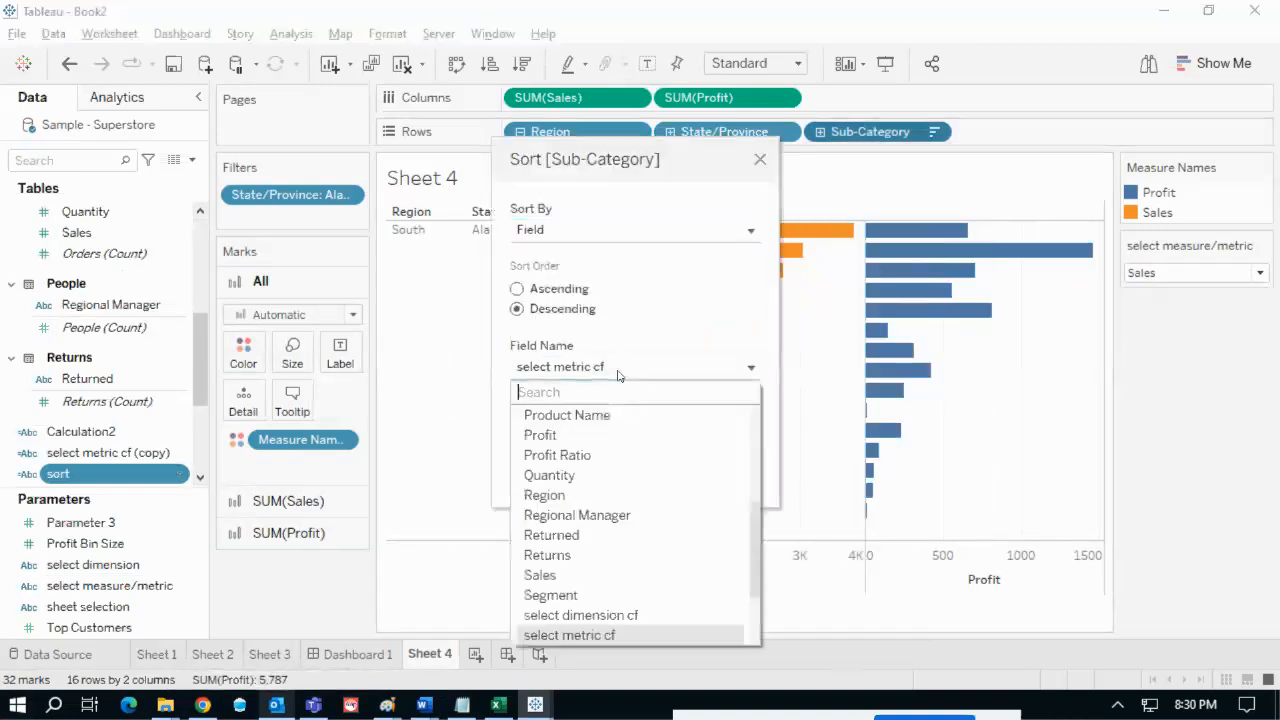
pyautogui.write('sor')
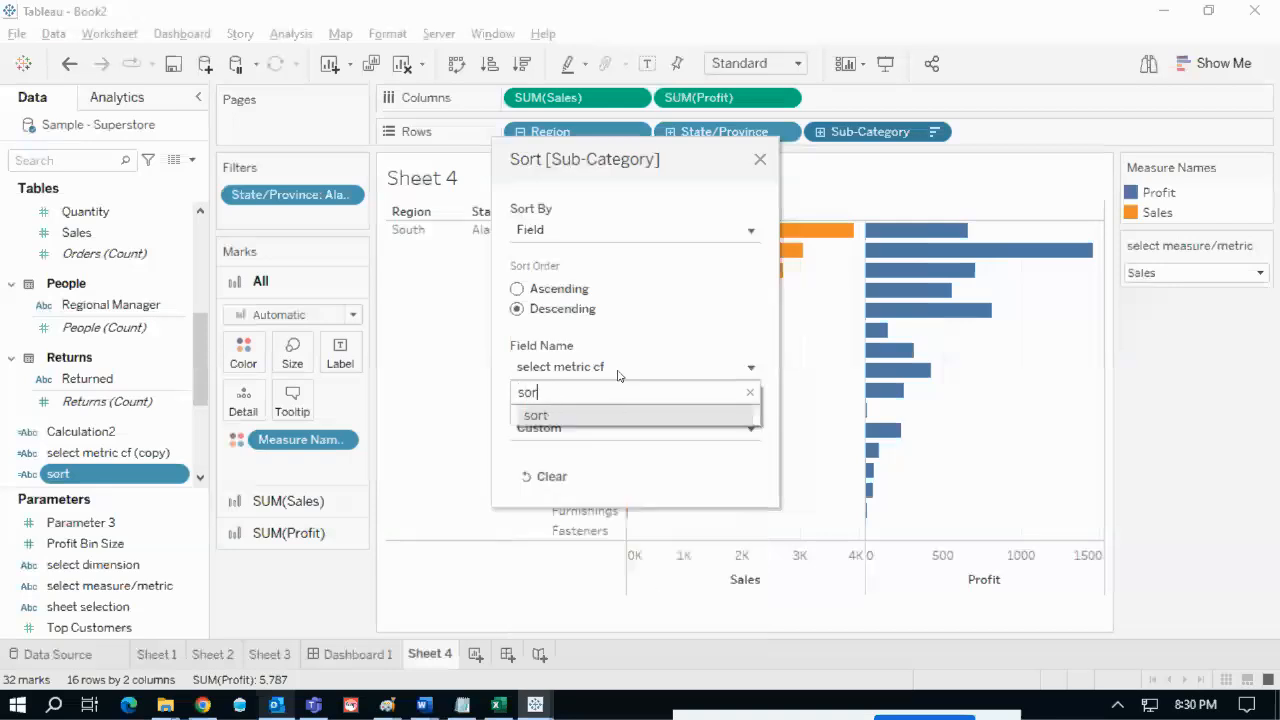
pyautogui.click(600, 415)
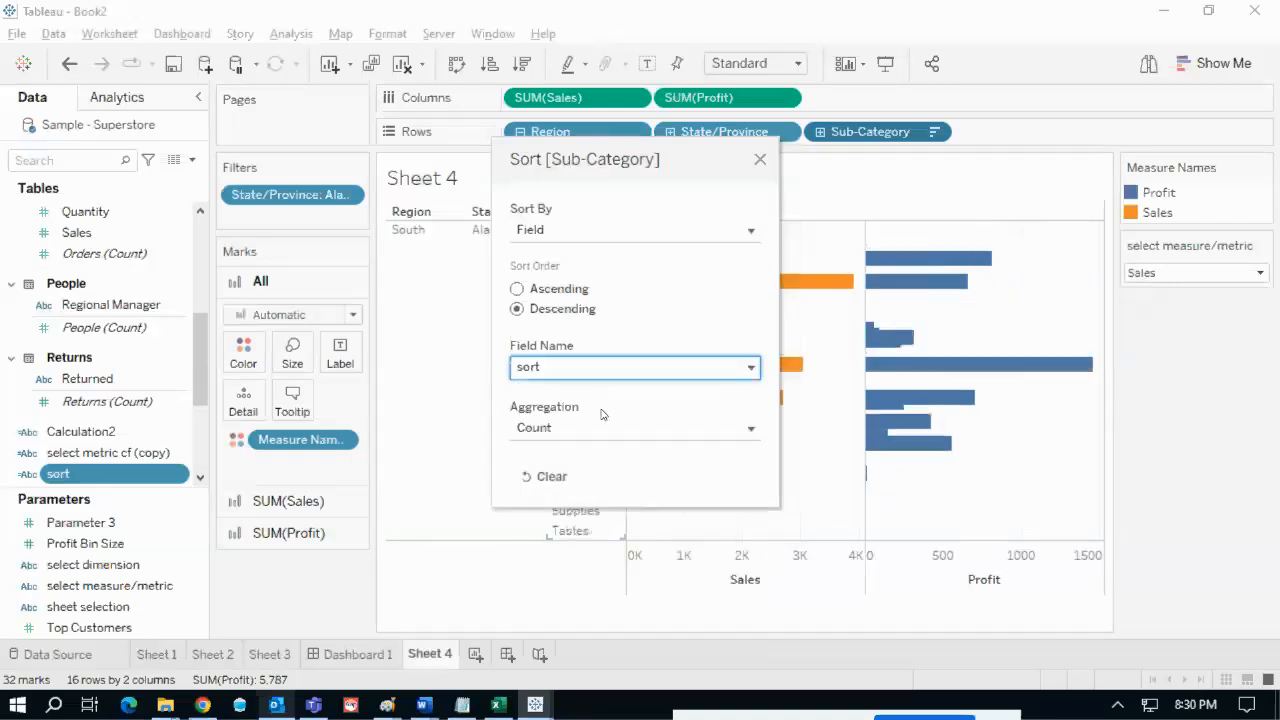
pyautogui.hotkey('ctrl', '2')
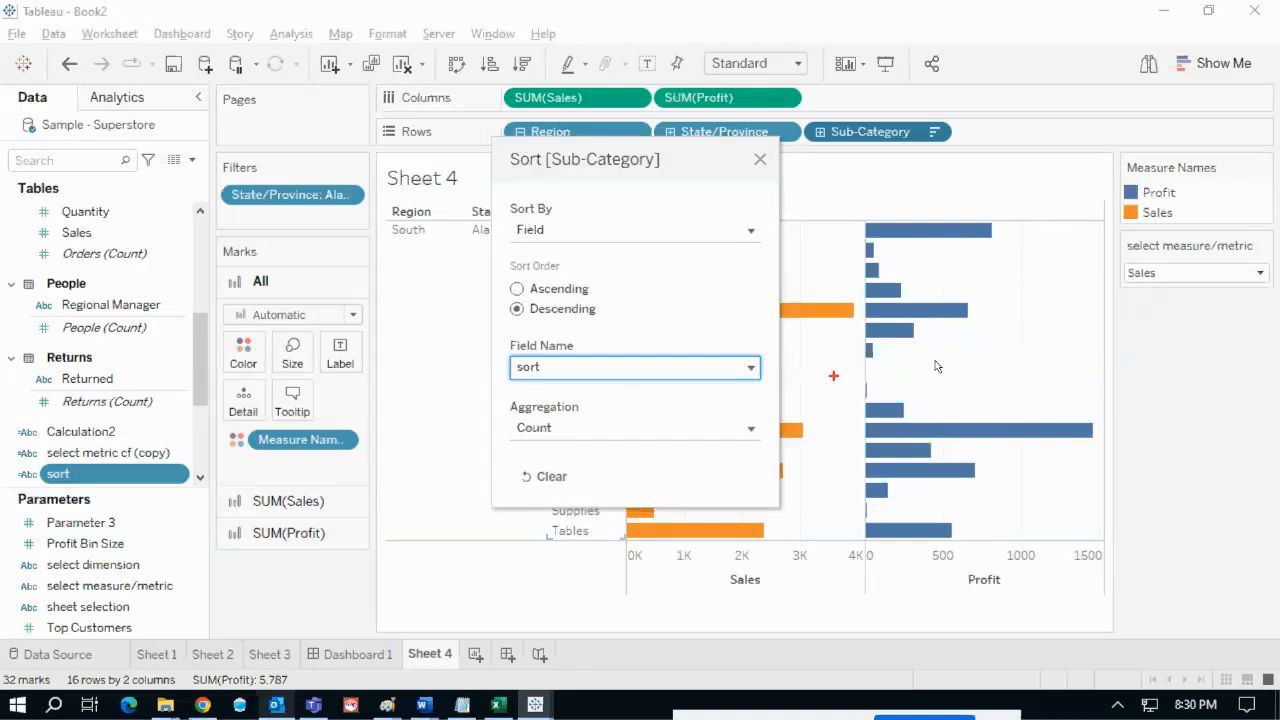
pyautogui.moveTo(1140, 262)
pyautogui.mouseDown()
pyautogui.moveTo(1100, 285)
pyautogui.moveTo(1150, 272)
pyautogui.moveTo(585, 593)
pyautogui.moveTo(224, 505)
pyautogui.moveTo(130, 500)
pyautogui.moveTo(140, 472)
pyautogui.moveTo(515, 408)
pyautogui.moveTo(565, 360)
pyautogui.moveTo(558, 396)
pyautogui.mouseUp()
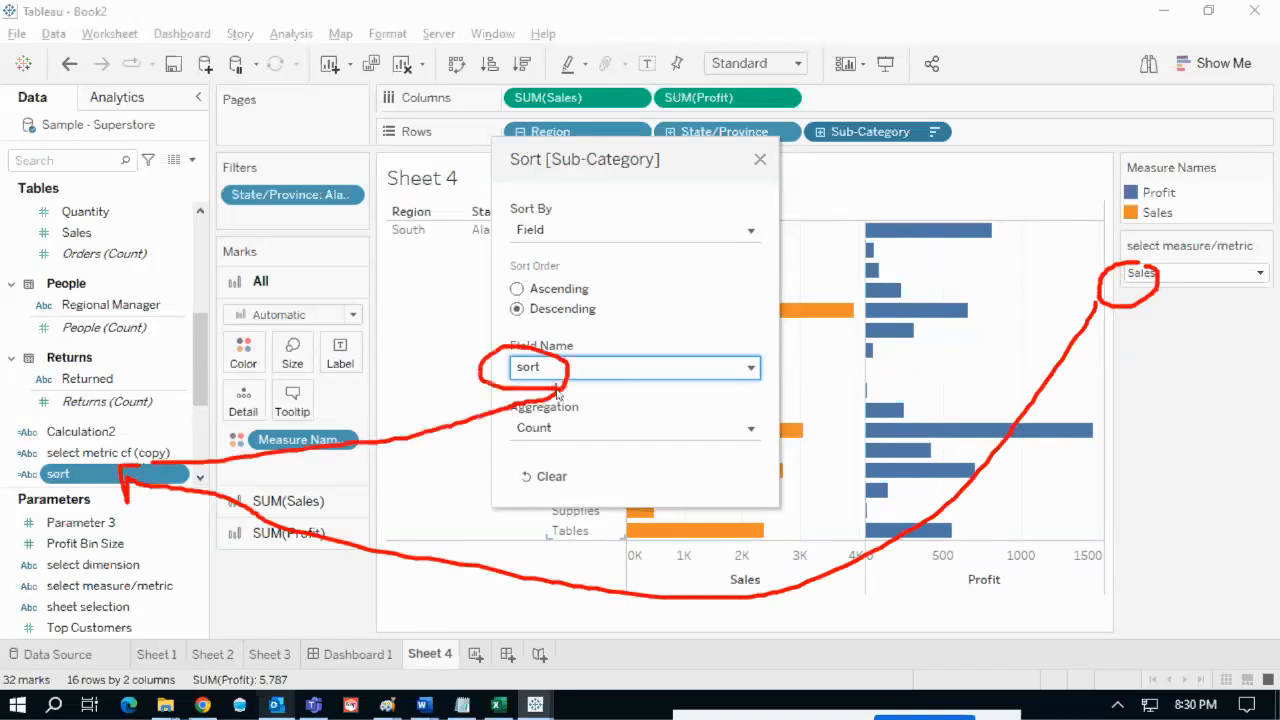
pyautogui.press('Escape')
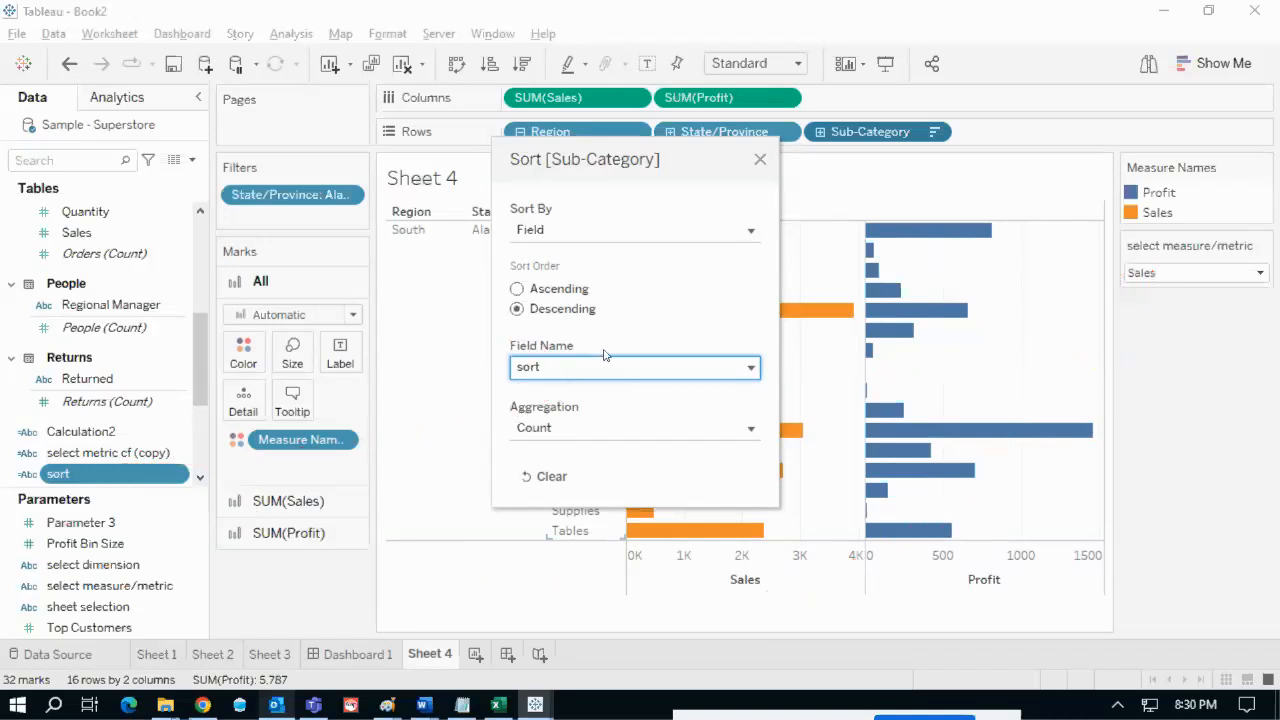
pyautogui.click(760, 161)
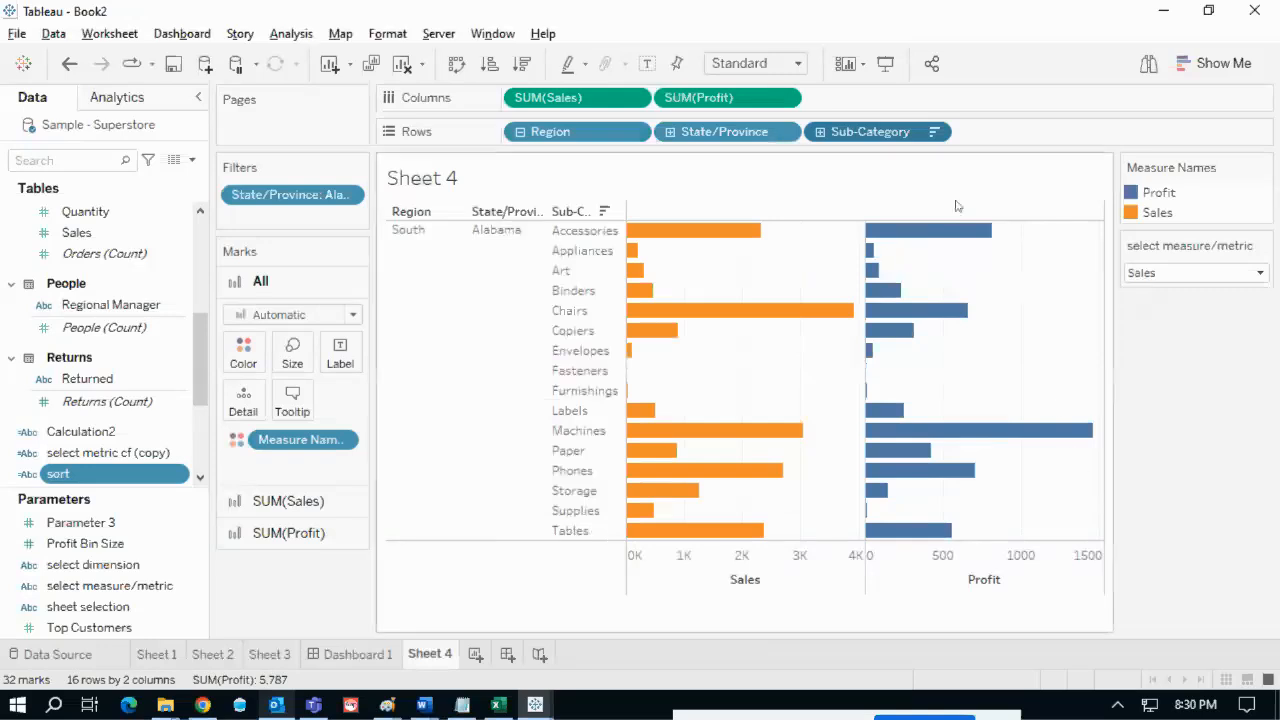
# - Switch the metric parameter to Profit and then back to Sales
pyautogui.click(936, 132)
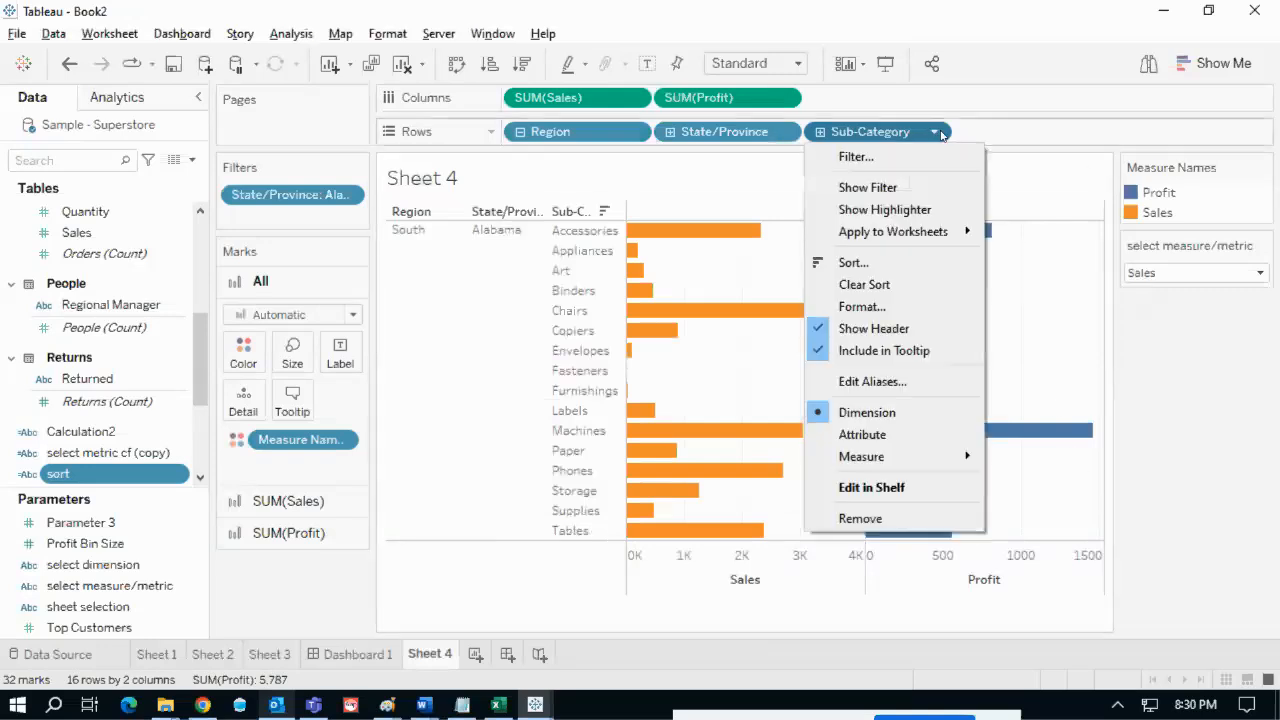
pyautogui.click(1222, 430)
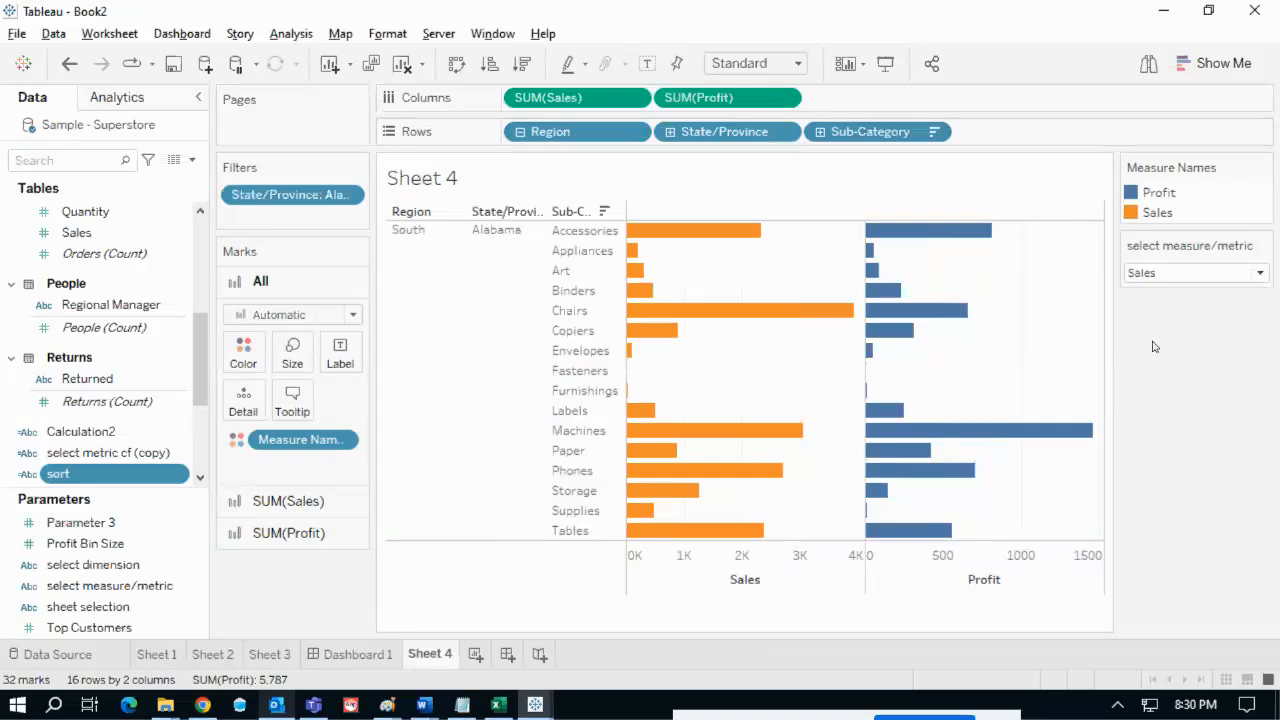
pyautogui.click(1170, 278)
pyautogui.click(1157, 309)
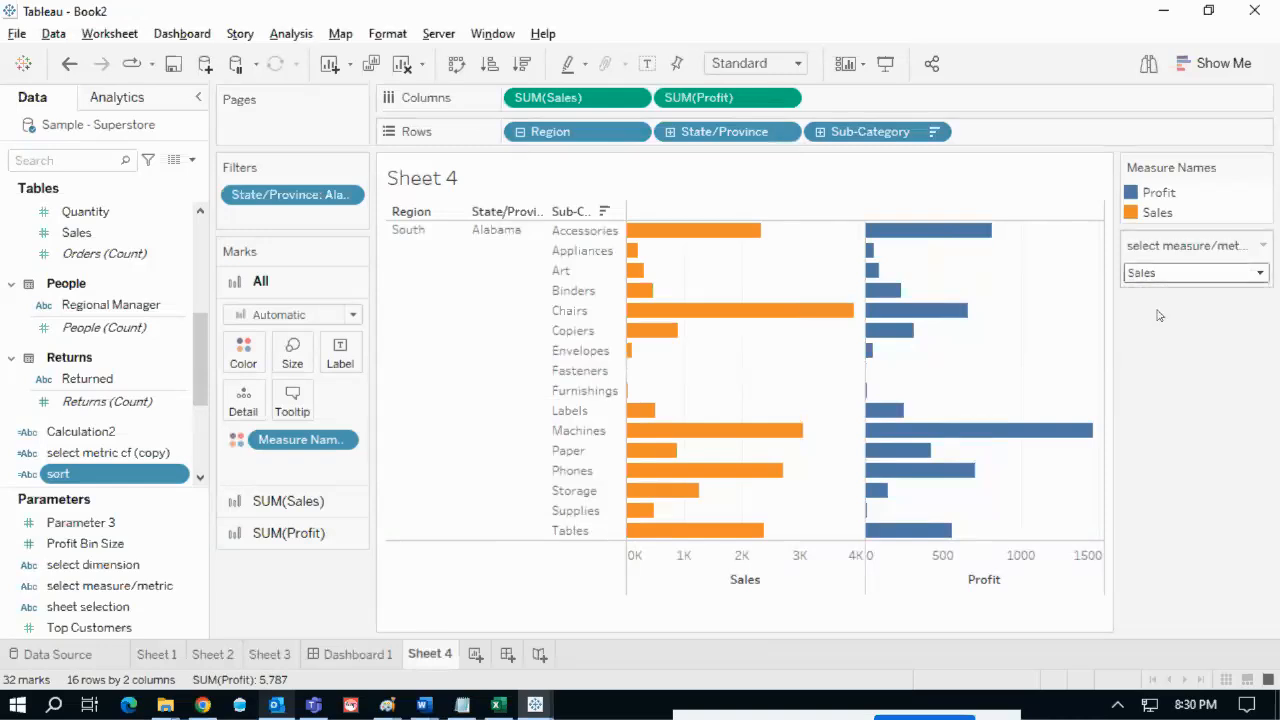
pyautogui.click(1164, 279)
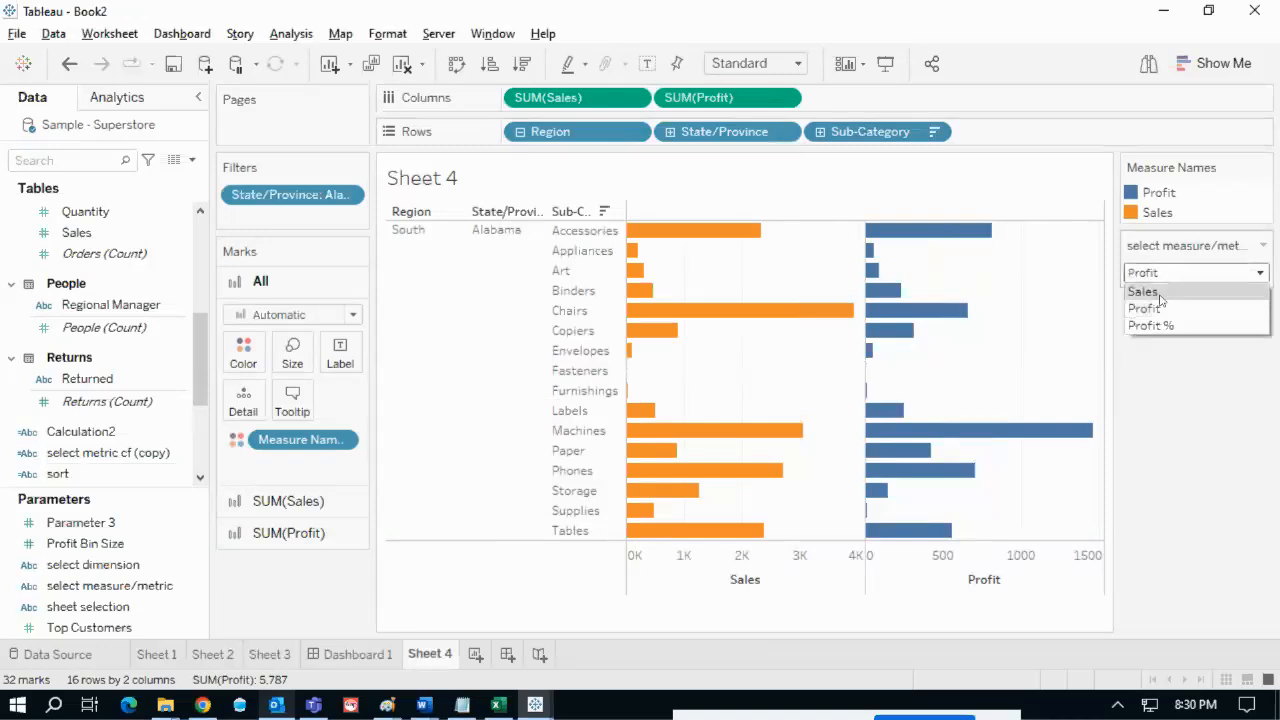
pyautogui.click(1160, 300)
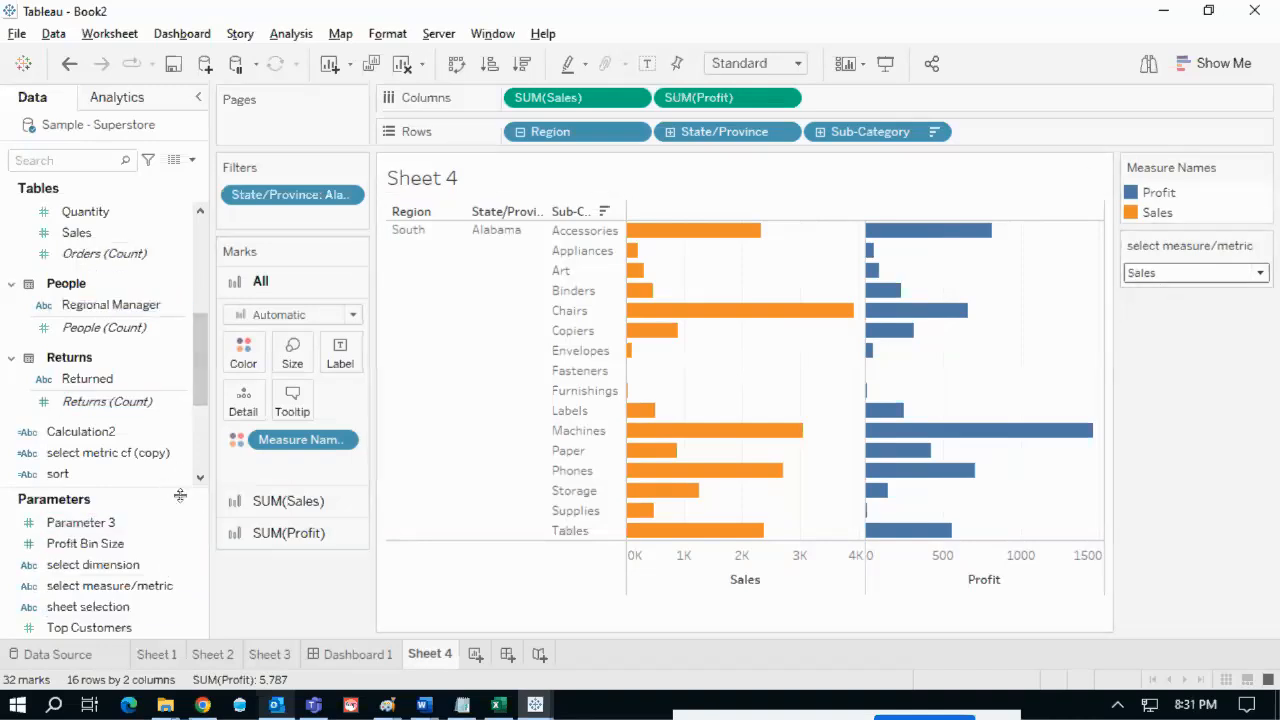
# - Search the Data pane for 'cf' and select the select metric cf fields
pyautogui.click(184, 531)
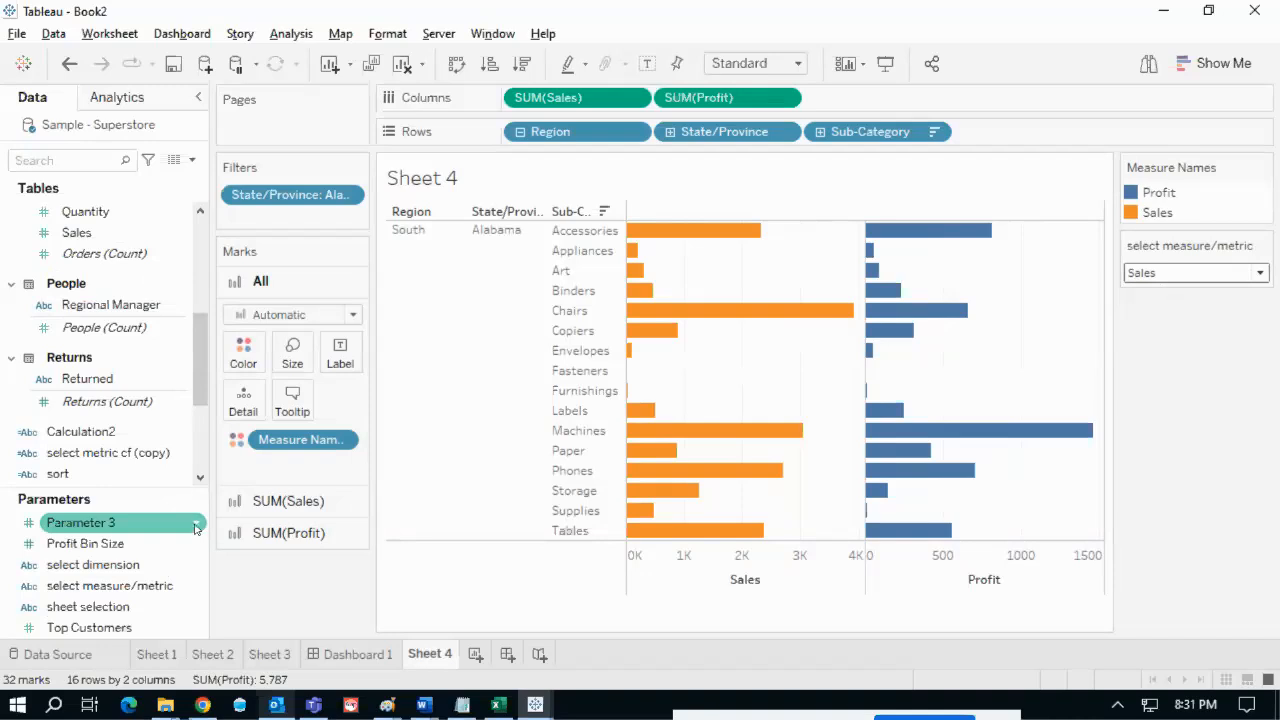
pyautogui.click(155, 460)
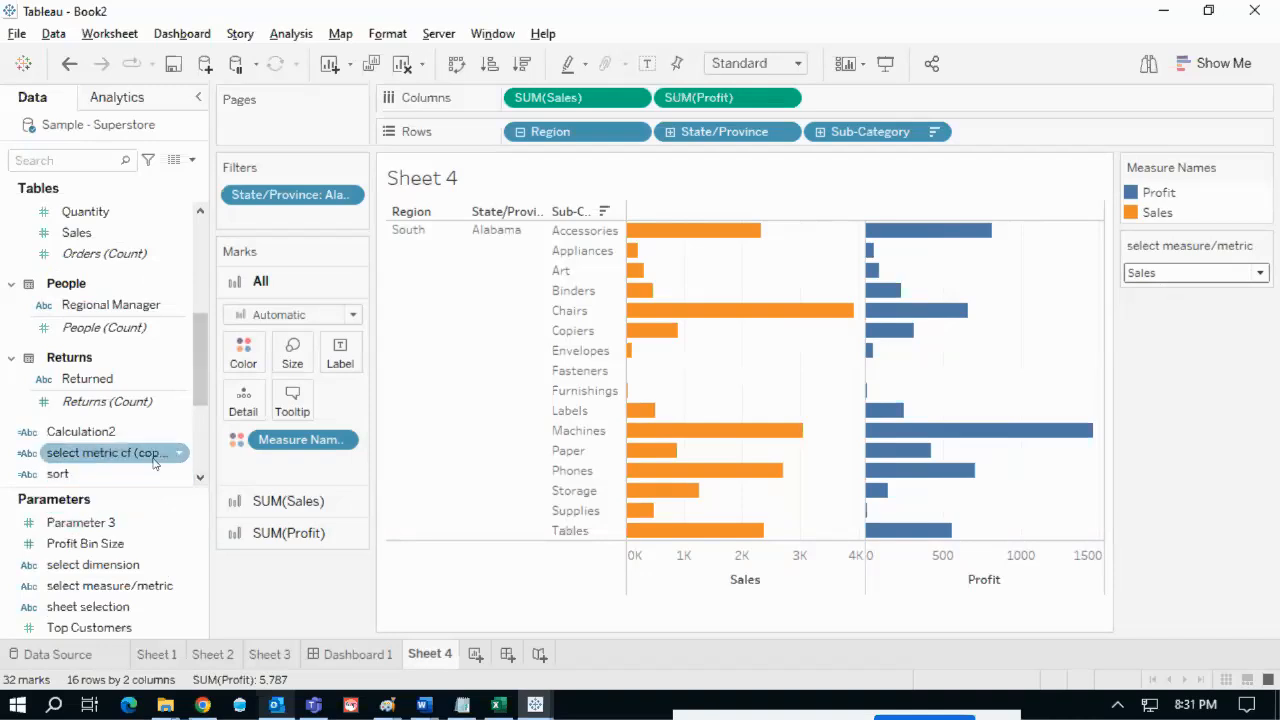
pyautogui.click(66, 160)
pyautogui.write('cf')
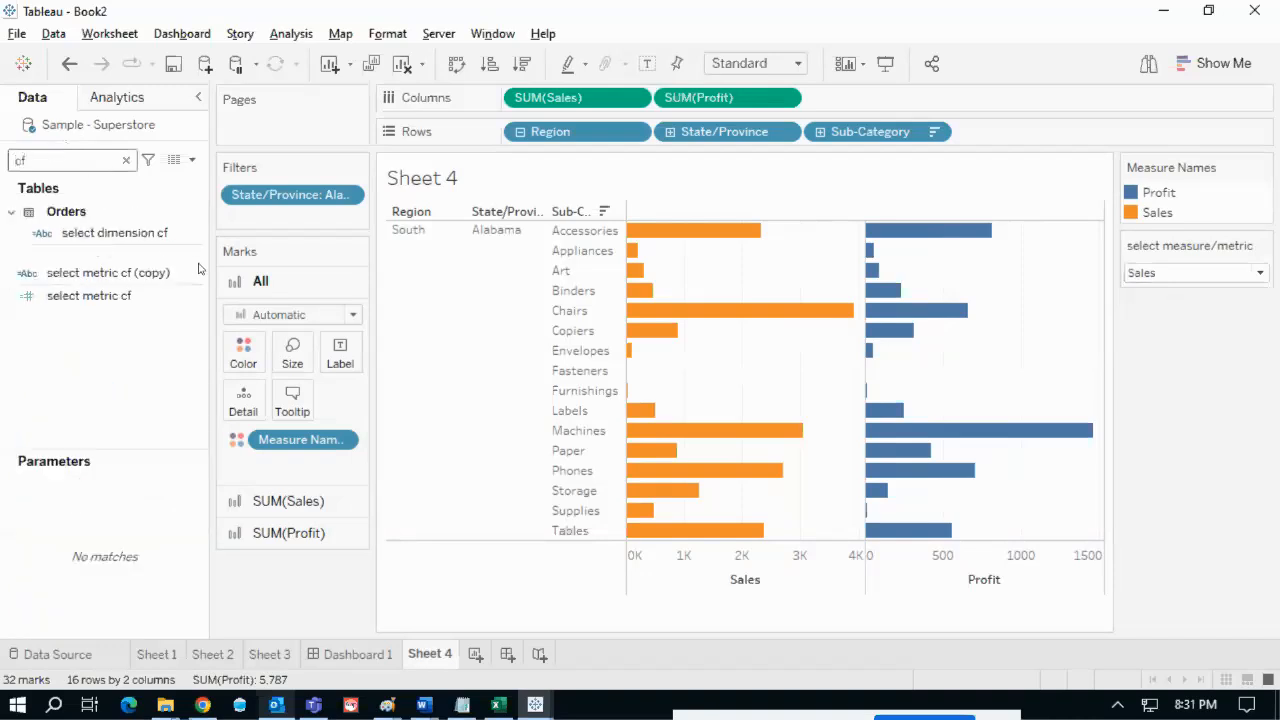
pyautogui.click(200, 270)
pyautogui.click(198, 233)
pyautogui.click(198, 233)
pyautogui.click(163, 296)
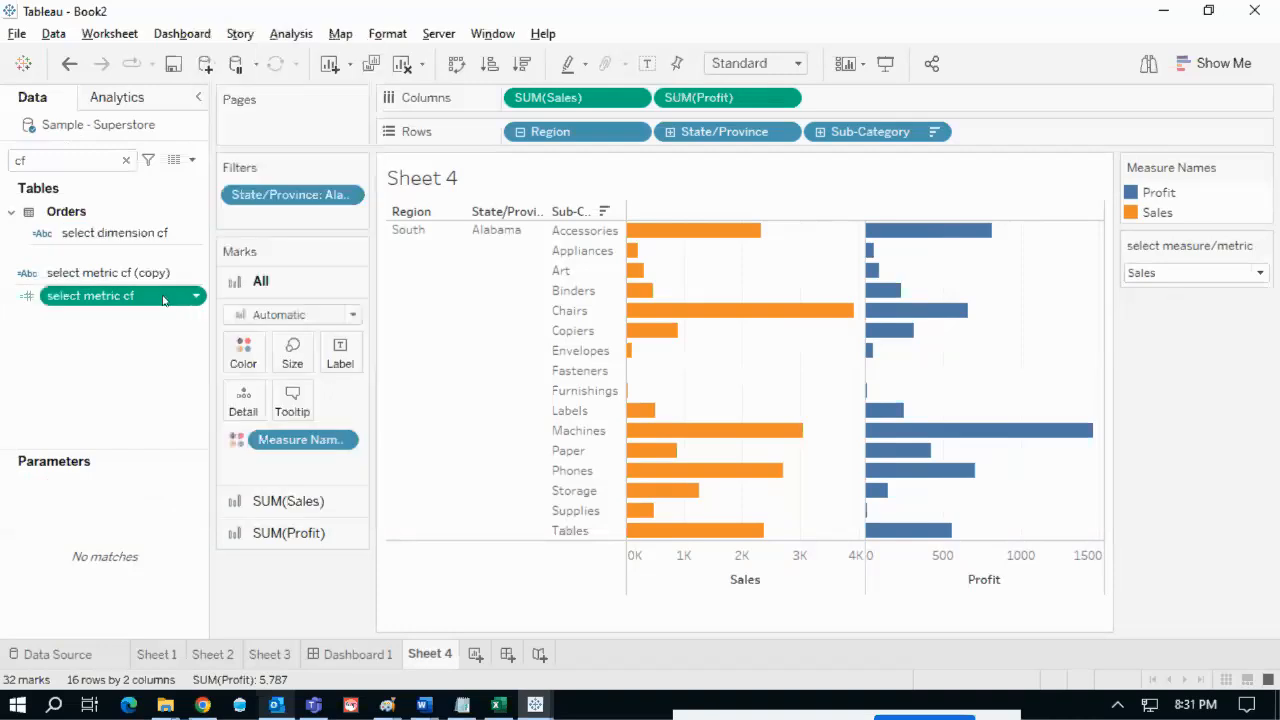
# - Open the select metric cf calculation and highlight its SUM([Sales]) expression
pyautogui.click(197, 300)
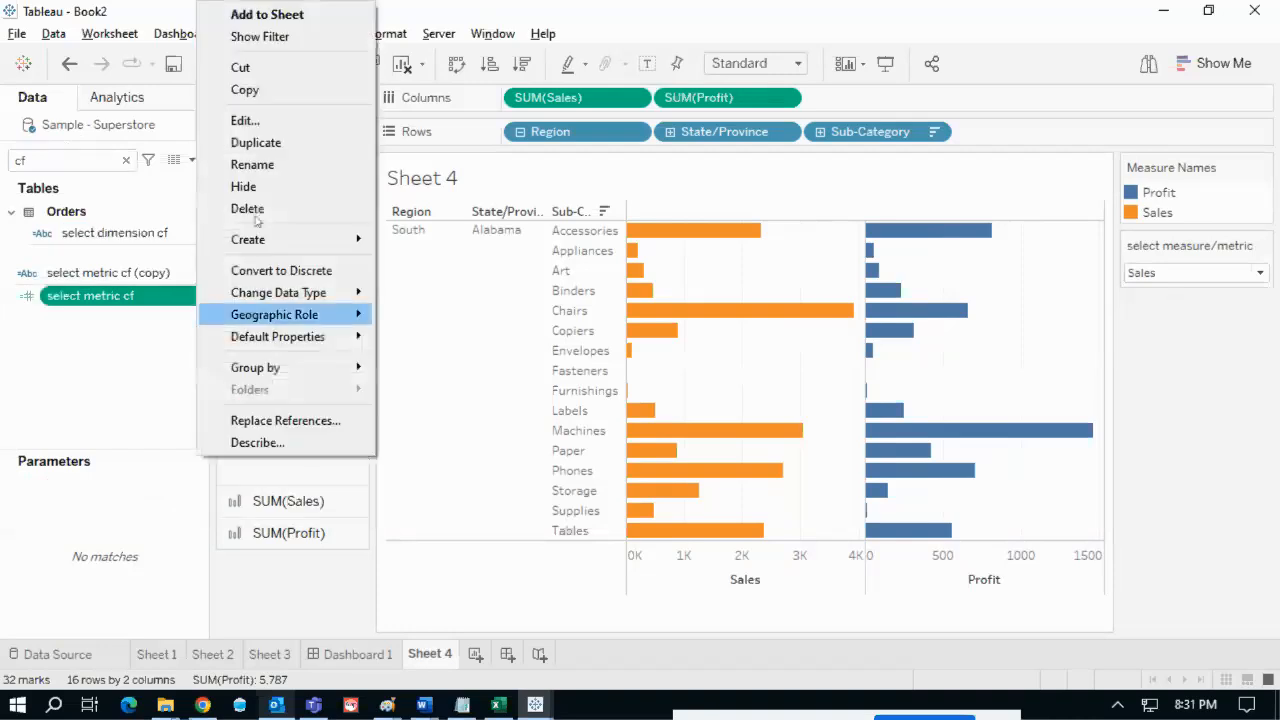
pyautogui.click(246, 140)
pyautogui.moveTo(656, 364); pyautogui.dragTo(782, 428)
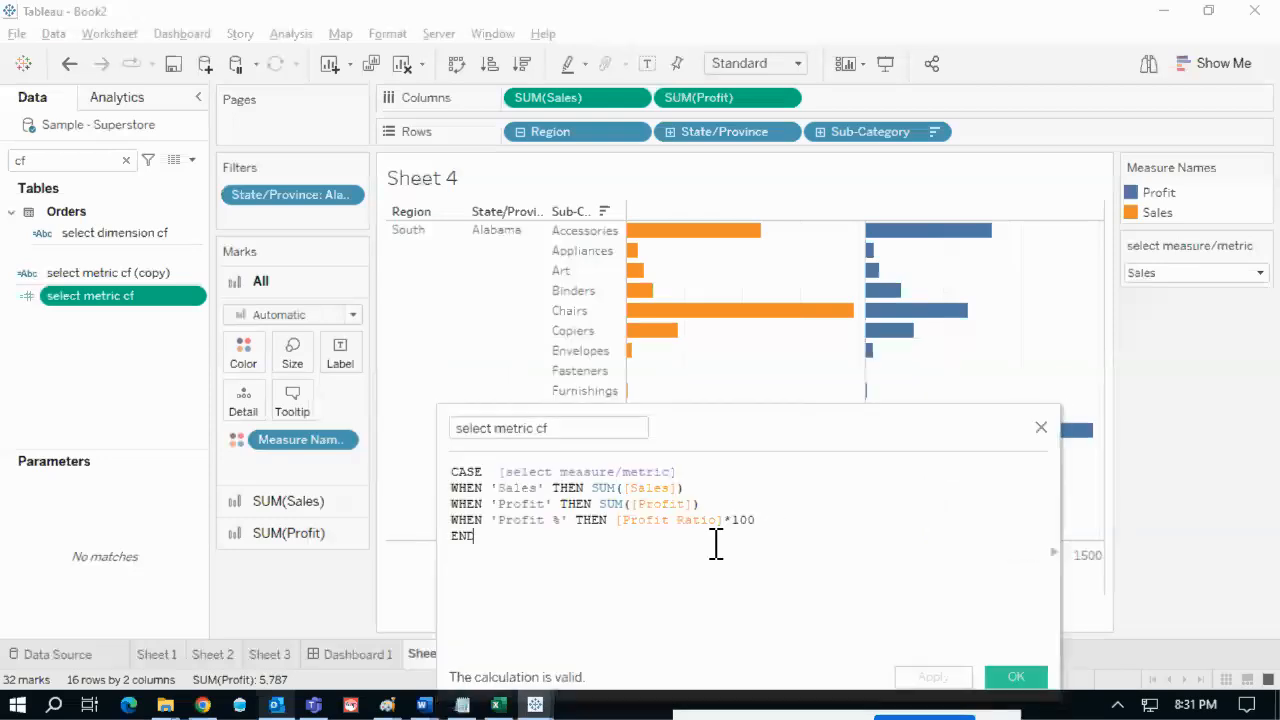
pyautogui.moveTo(703, 491); pyautogui.dragTo(602, 490)
pyautogui.click(721, 490)
# - Mark up the CASE formula, close it unchanged, and bring up the Sub-Category pill menu
pyautogui.moveTo(1118, 274)
pyautogui.mouseDown()
pyautogui.moveTo(758, 338)
pyautogui.moveTo(516, 479)
pyautogui.mouseUp()
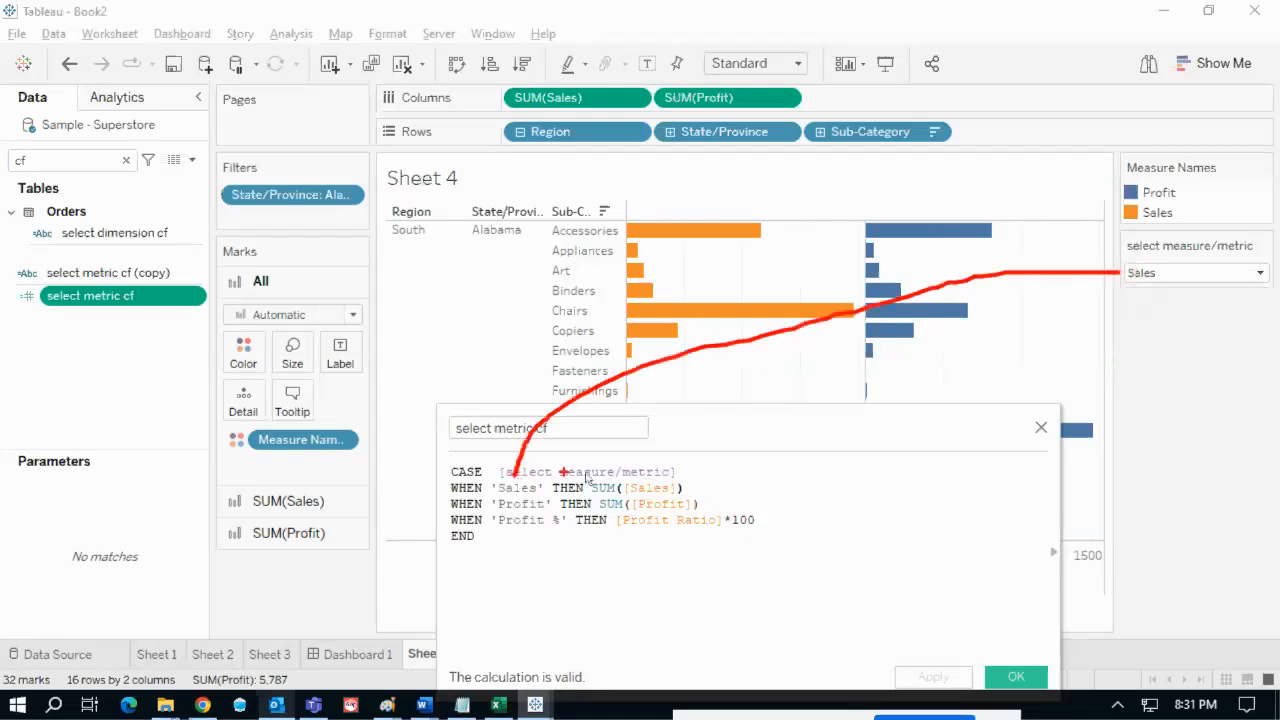
pyautogui.moveTo(688, 485)
pyautogui.mouseDown()
pyautogui.moveTo(700, 490)
pyautogui.moveTo(718, 465)
pyautogui.mouseUp()
pyautogui.moveTo(537, 497); pyautogui.dragTo(550, 490)
pyautogui.moveTo(698, 507); pyautogui.dragTo(735, 487)
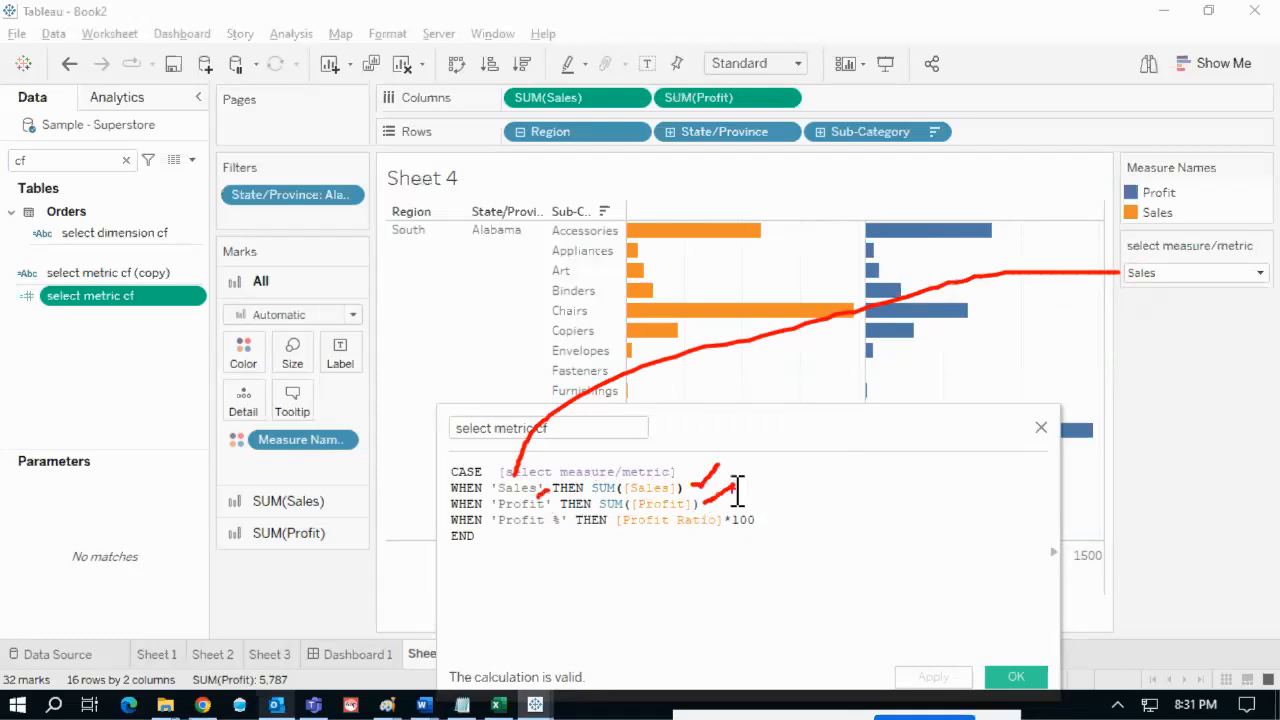
pyautogui.press('Escape')
pyautogui.click(1016, 677)
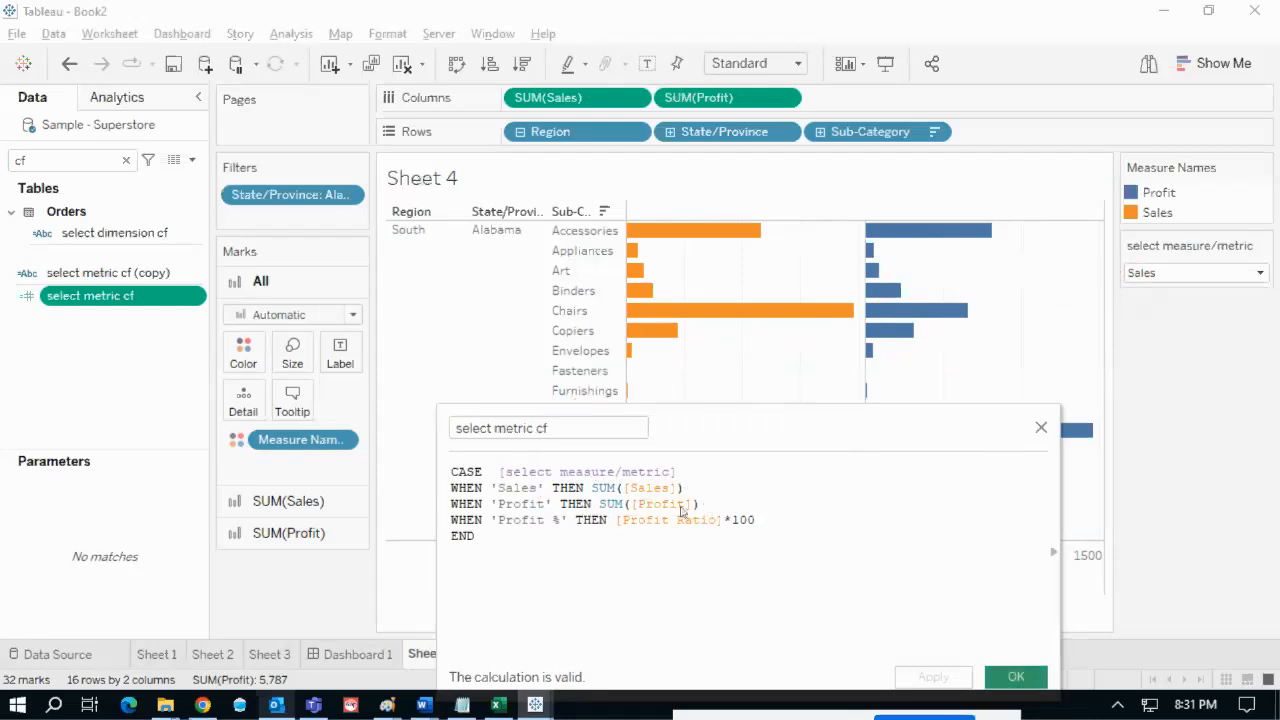
pyautogui.click(935, 132)
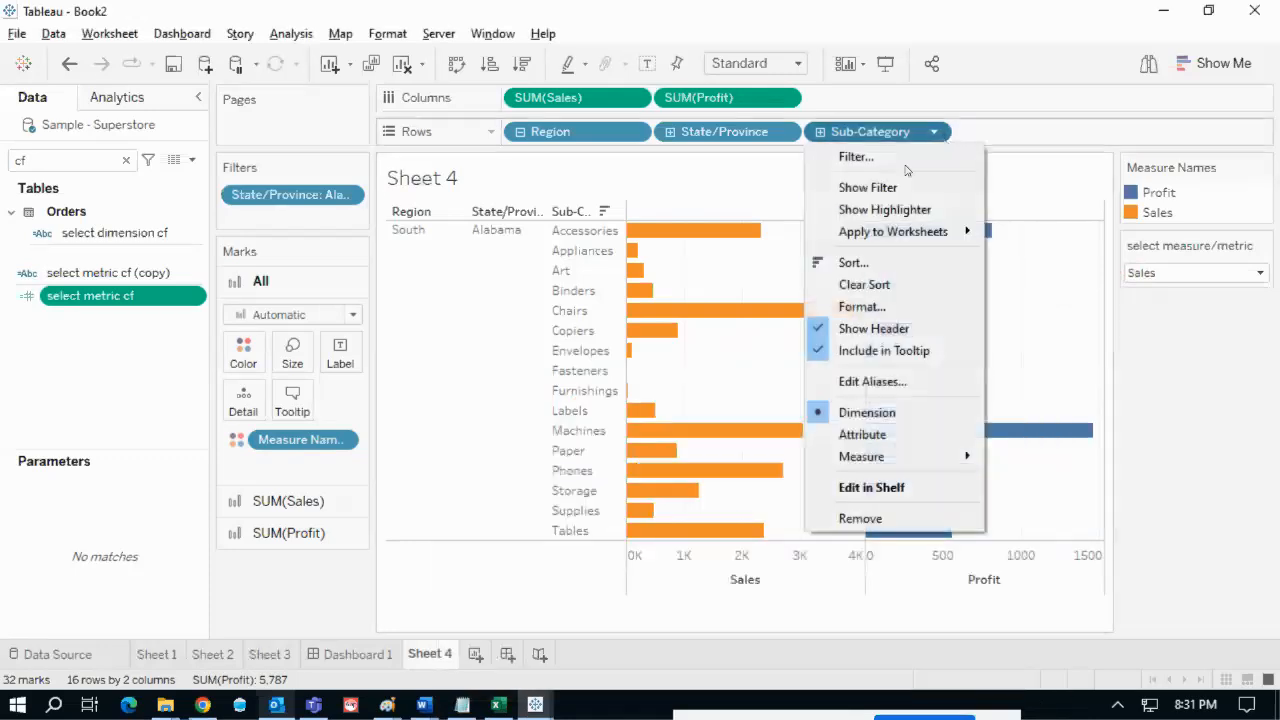
# - Sort Sub-Category by the select metric cf field and close the Sort dialog
pyautogui.click(854, 265)
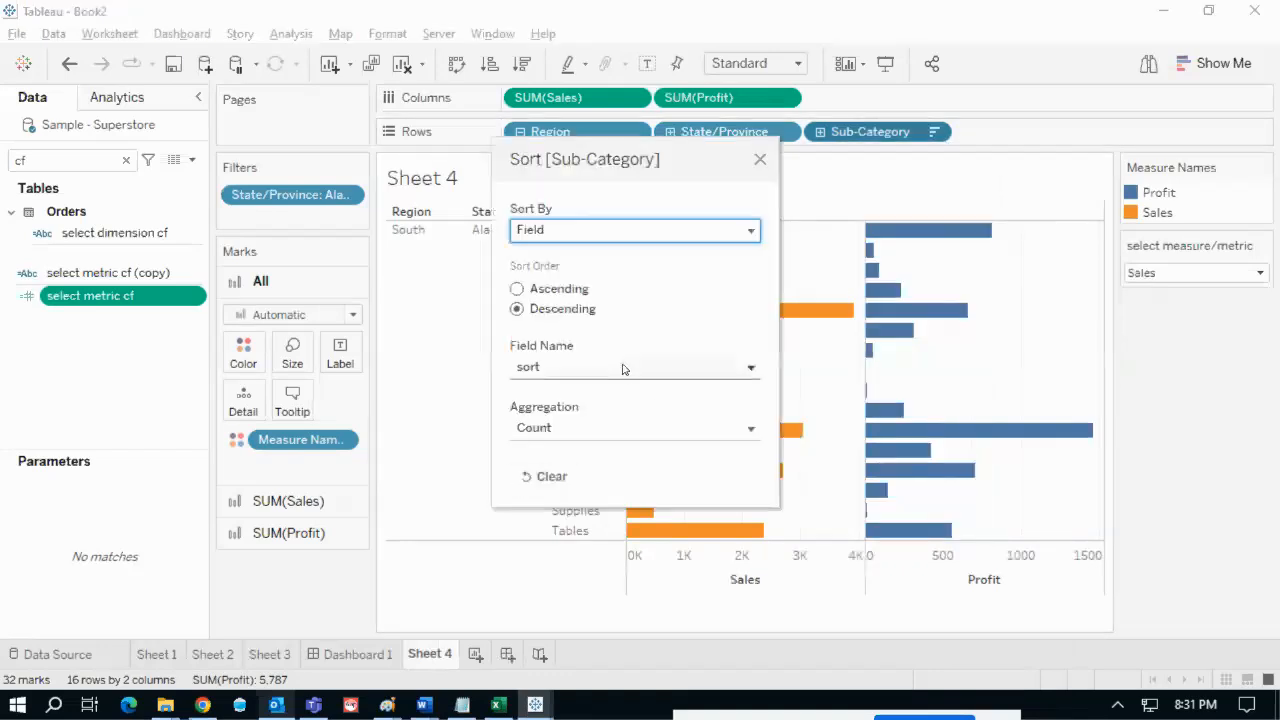
pyautogui.click(623, 368)
pyautogui.write('cf')
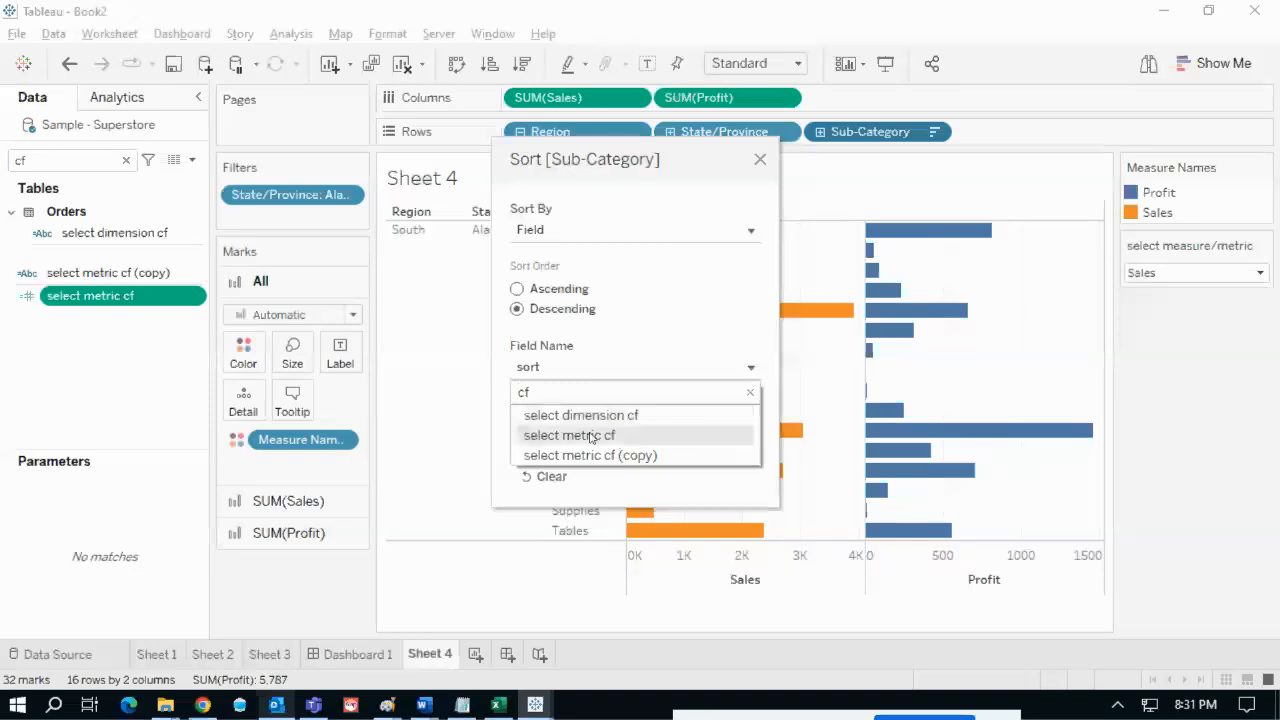
pyautogui.click(577, 436)
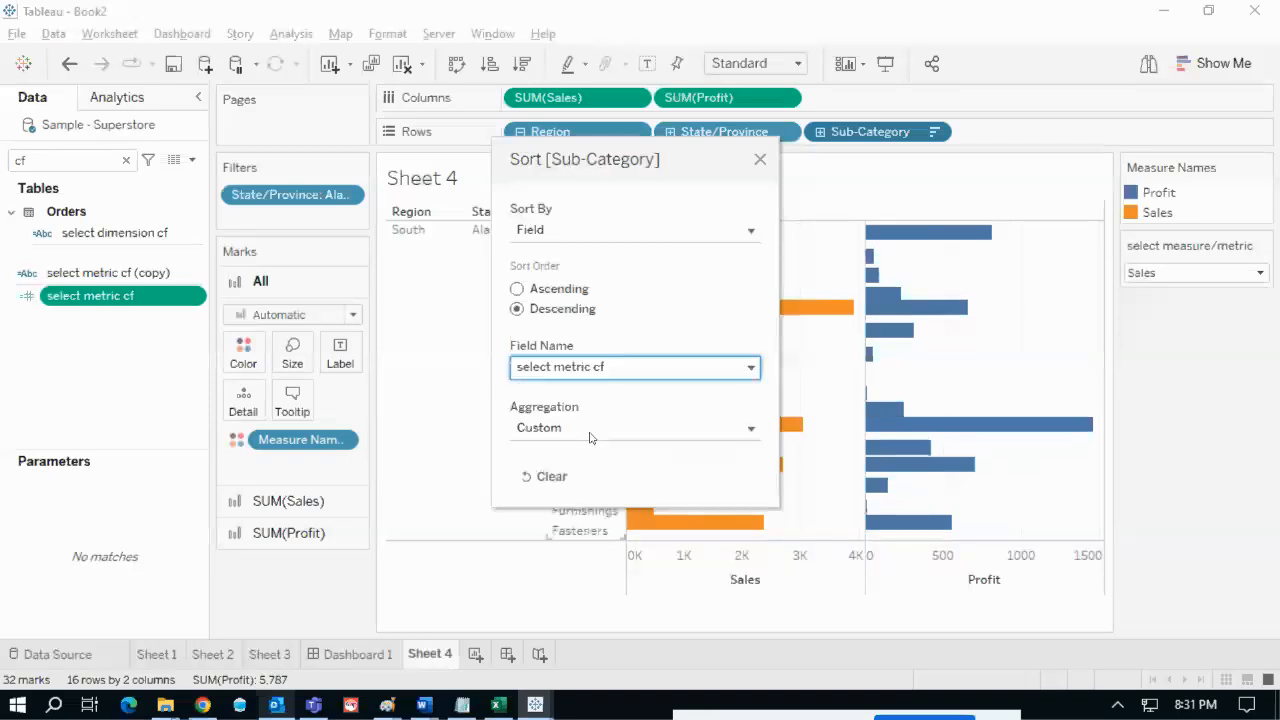
pyautogui.click(760, 160)
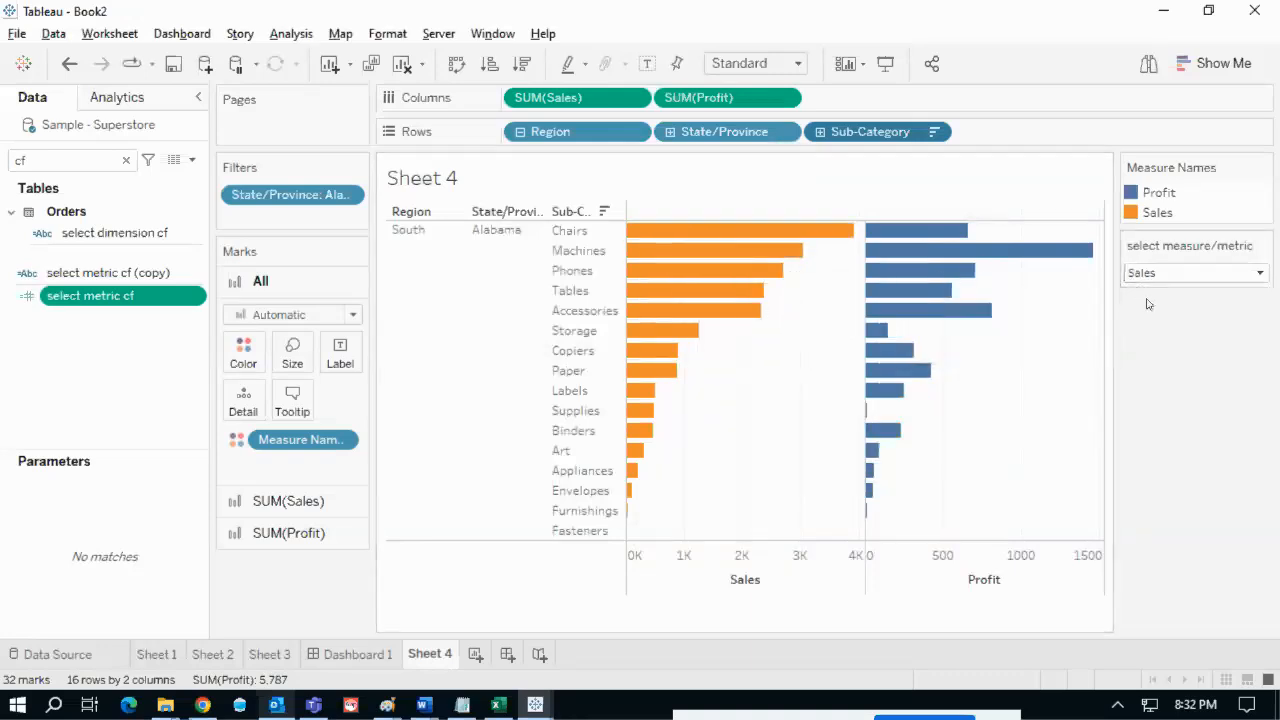
pyautogui.moveTo(1148, 287); pyautogui.dragTo(1209, 275)
pyautogui.moveTo(824, 281); pyautogui.dragTo(845, 266)
pyautogui.moveTo(800, 305)
pyautogui.mouseDown()
pyautogui.moveTo(666, 525)
pyautogui.moveTo(642, 538)
pyautogui.mouseUp()
# - Set the metric parameter to Profit and mark the re-sorted Profit bars
pyautogui.click(1178, 275)
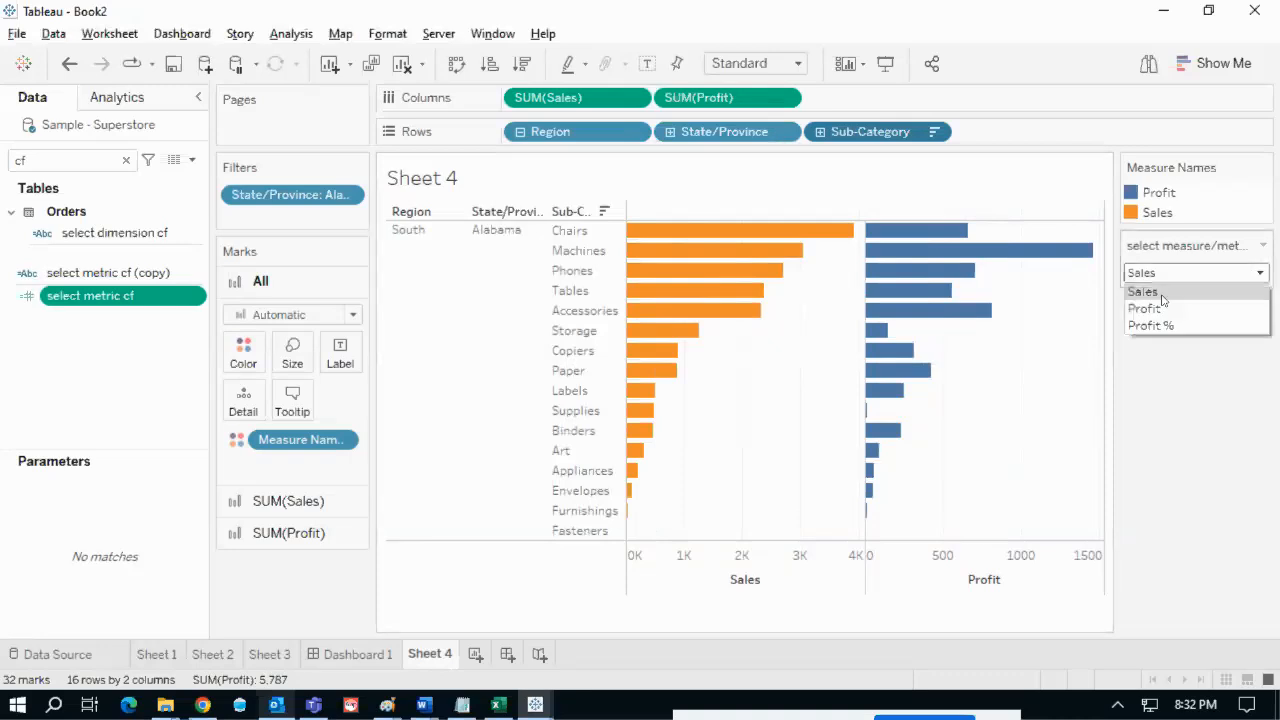
pyautogui.click(1155, 305)
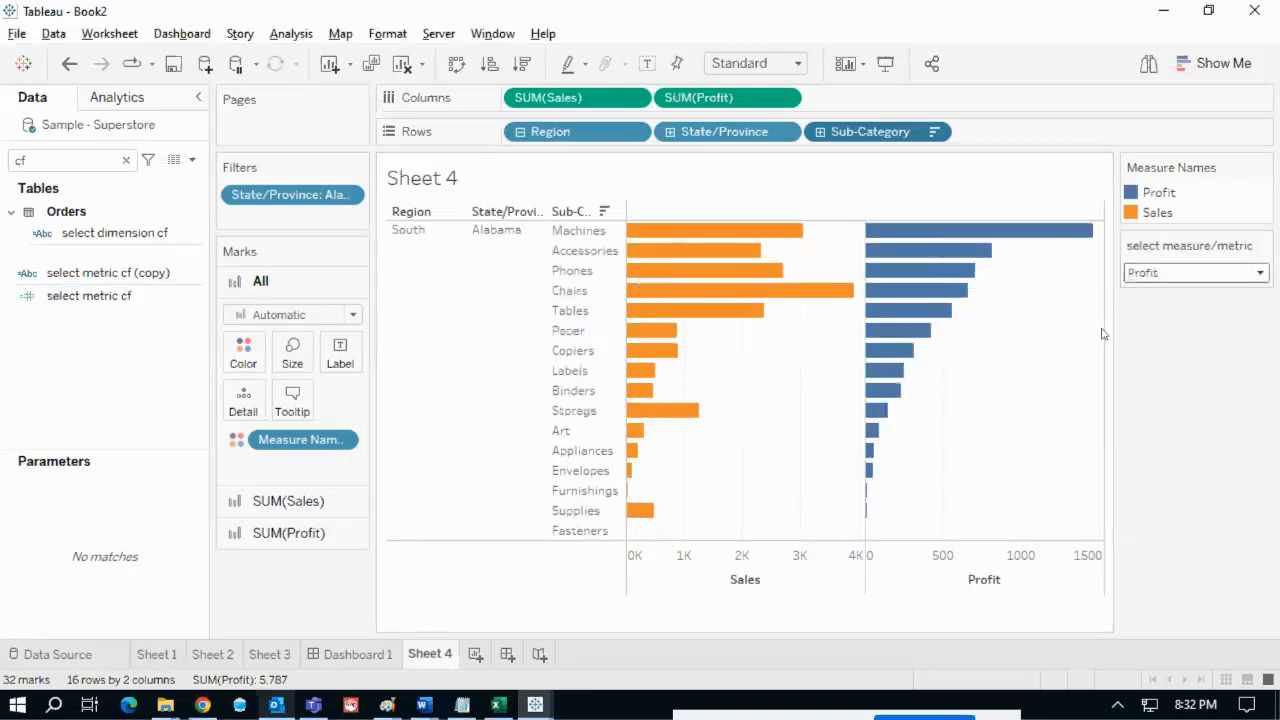
pyautogui.moveTo(1066, 258); pyautogui.dragTo(986, 350)
pyautogui.moveTo(927, 452)
pyautogui.mouseDown()
pyautogui.moveTo(890, 522)
pyautogui.moveTo(882, 474)
pyautogui.moveTo(938, 505)
pyautogui.mouseUp()
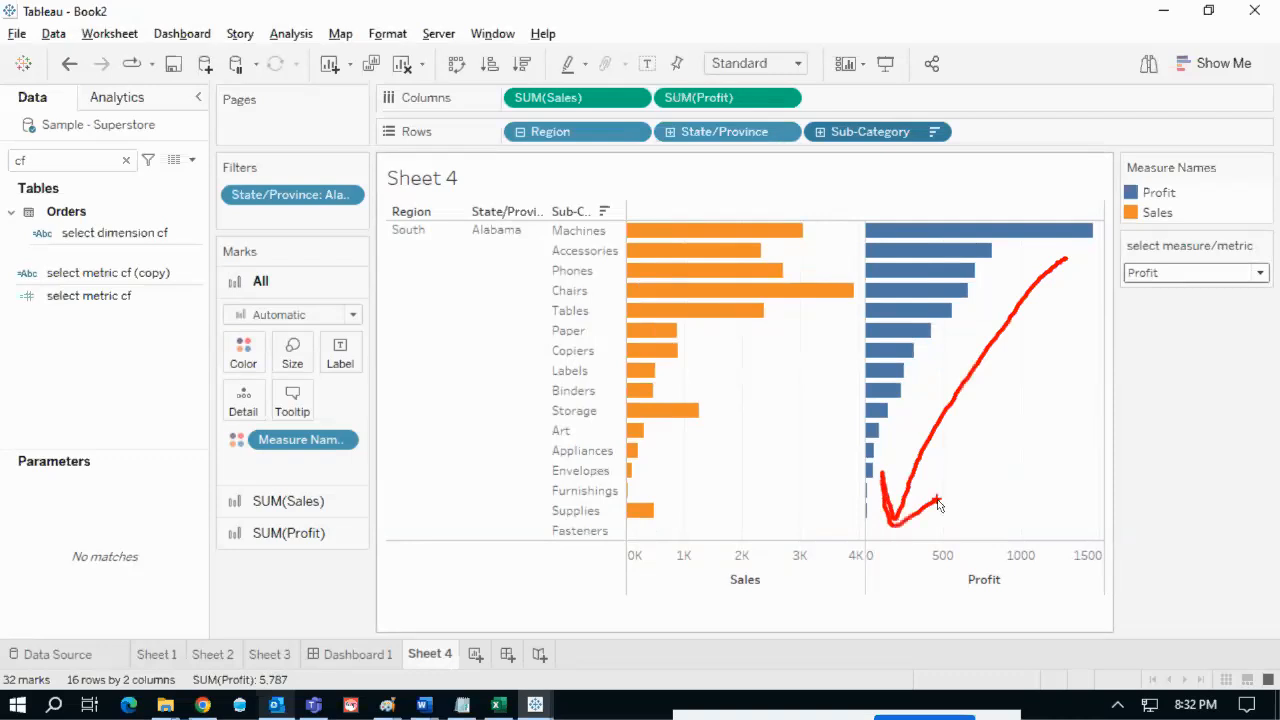
pyautogui.press('Escape')
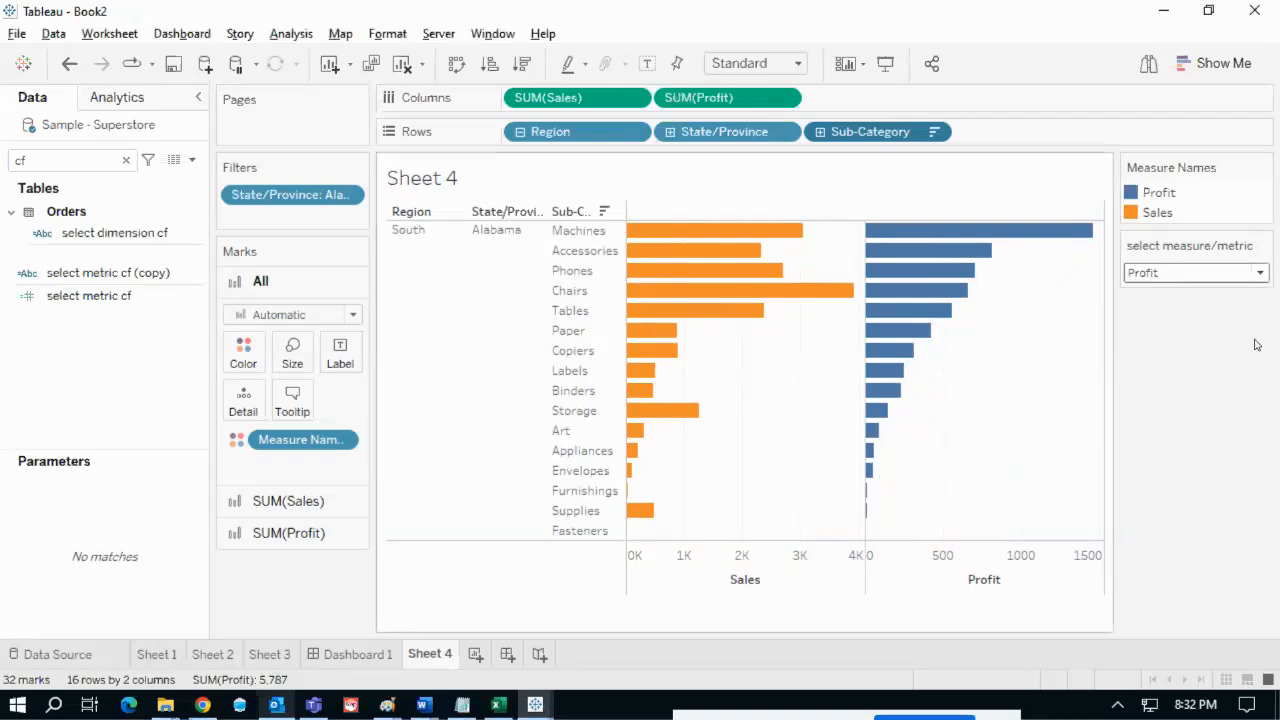
# - Cycle the metric parameter between Sales and Profit, finishing on Sales with Chairs first
pyautogui.click(1197, 273)
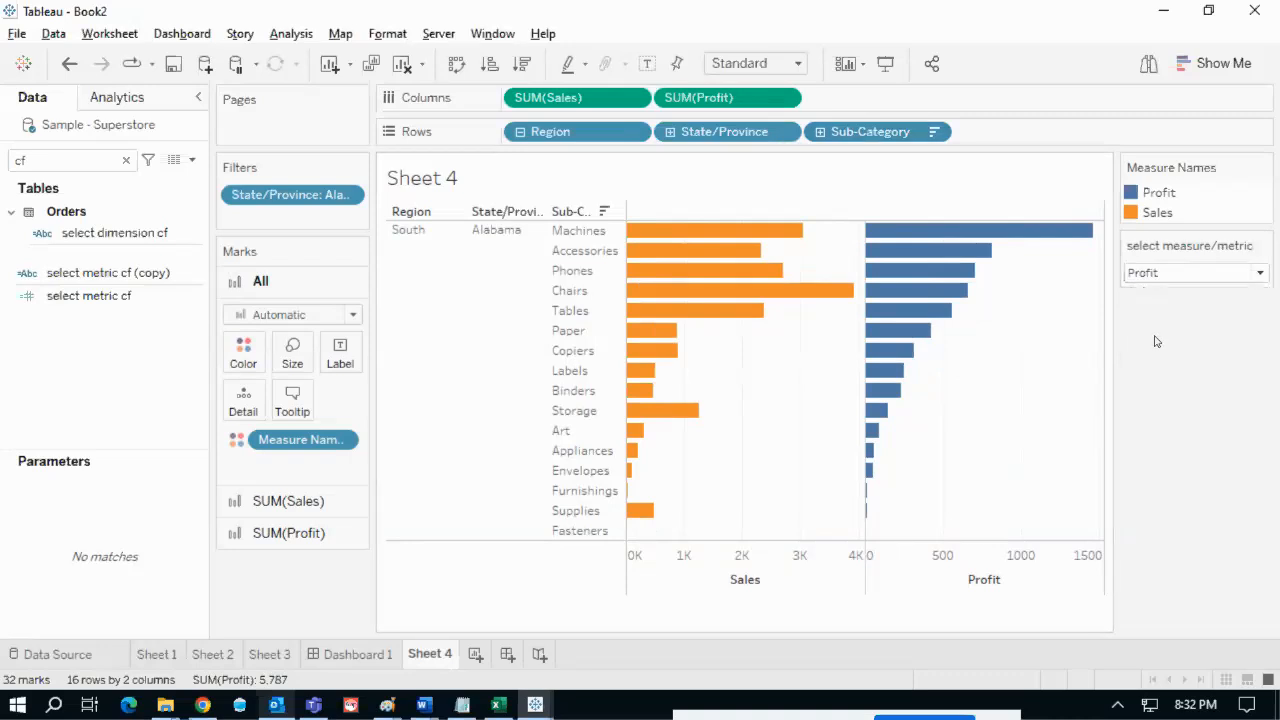
pyautogui.click(1177, 274)
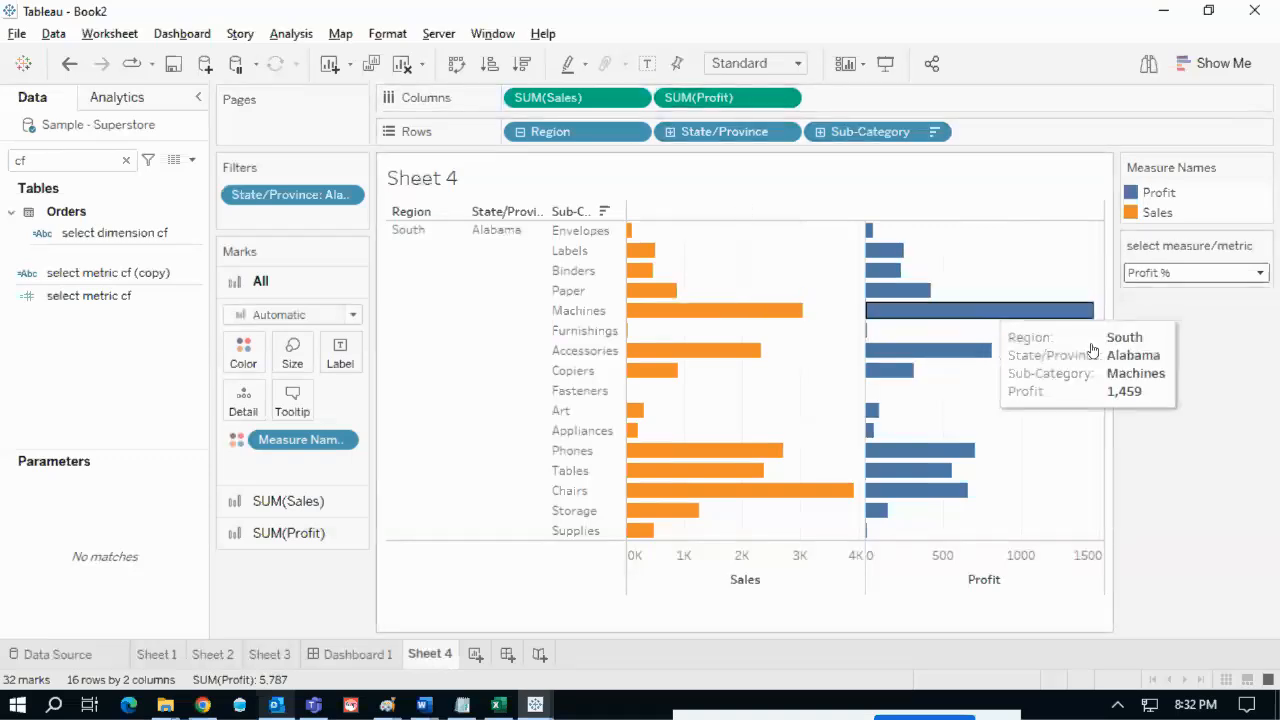
pyautogui.click(1172, 274)
pyautogui.click(1176, 300)
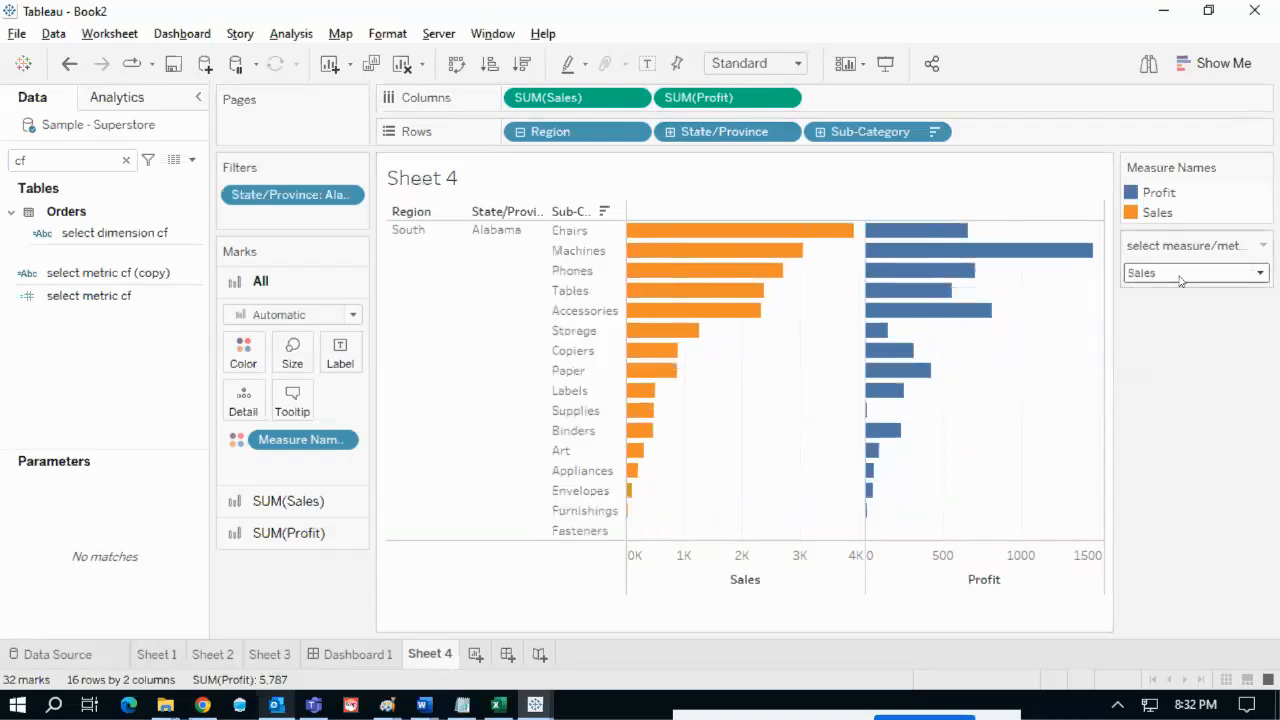
pyautogui.click(1165, 277)
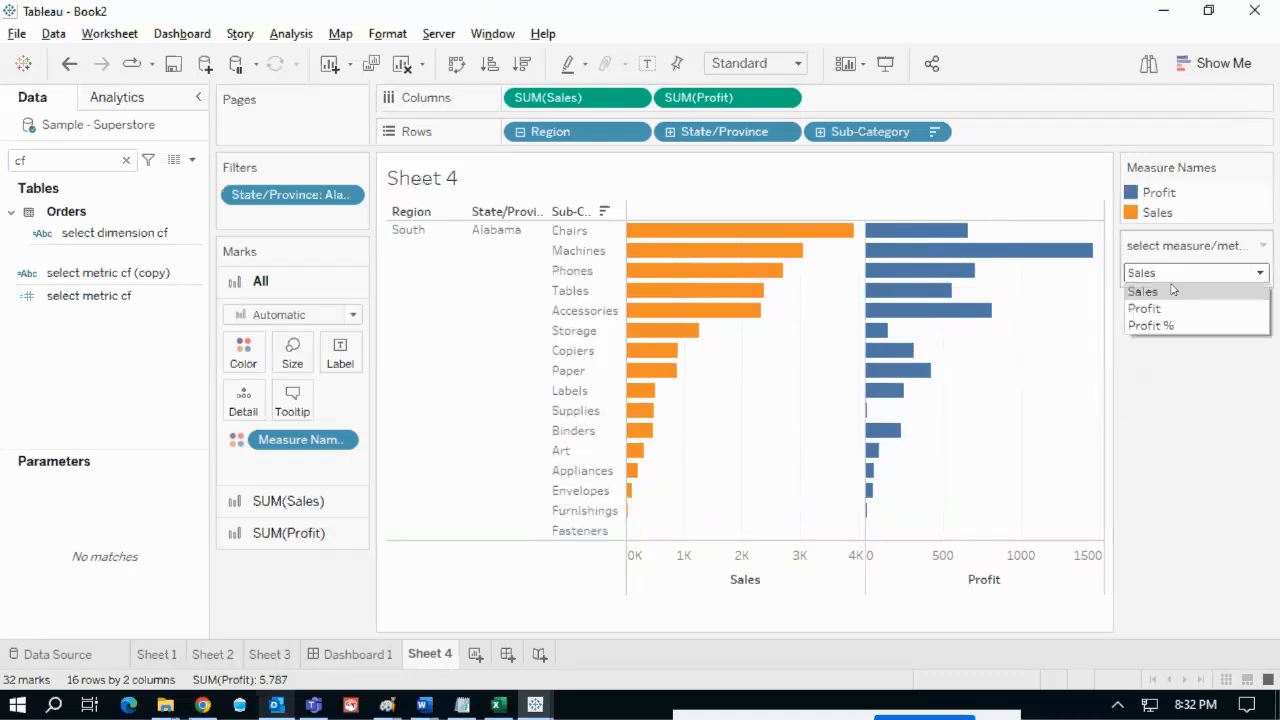
pyautogui.click(1165, 310)
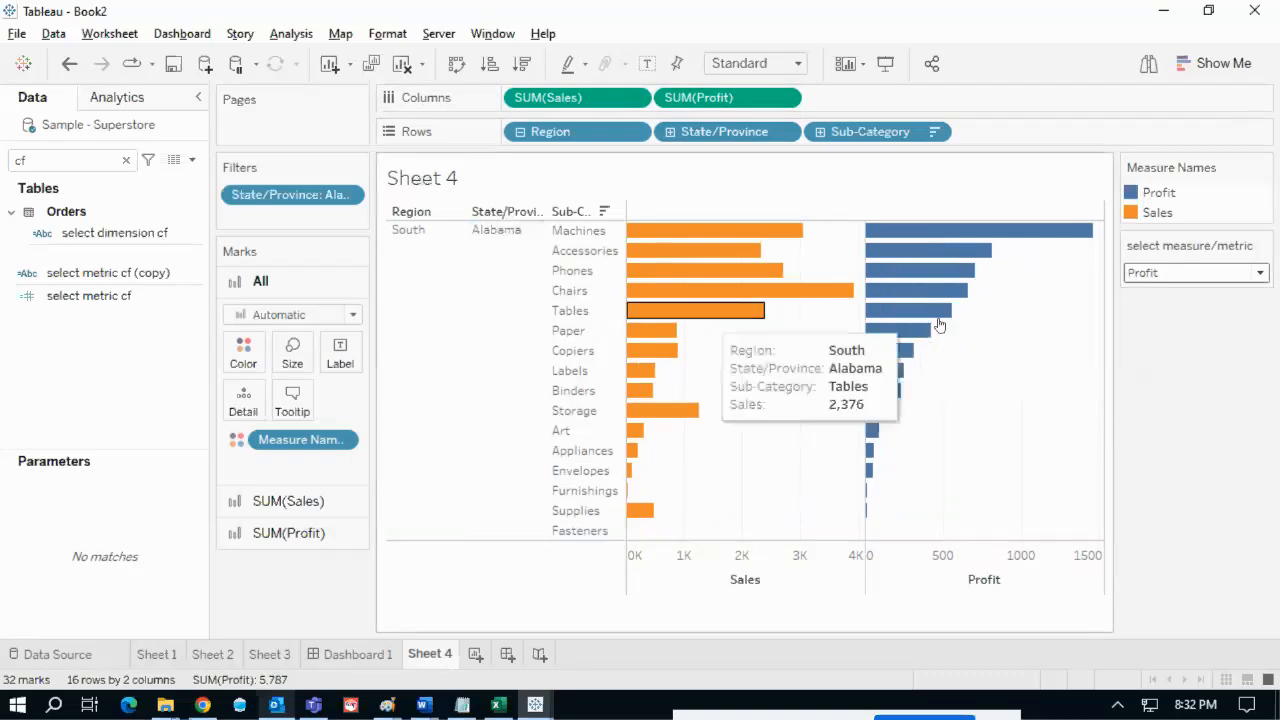
pyautogui.click(1158, 277)
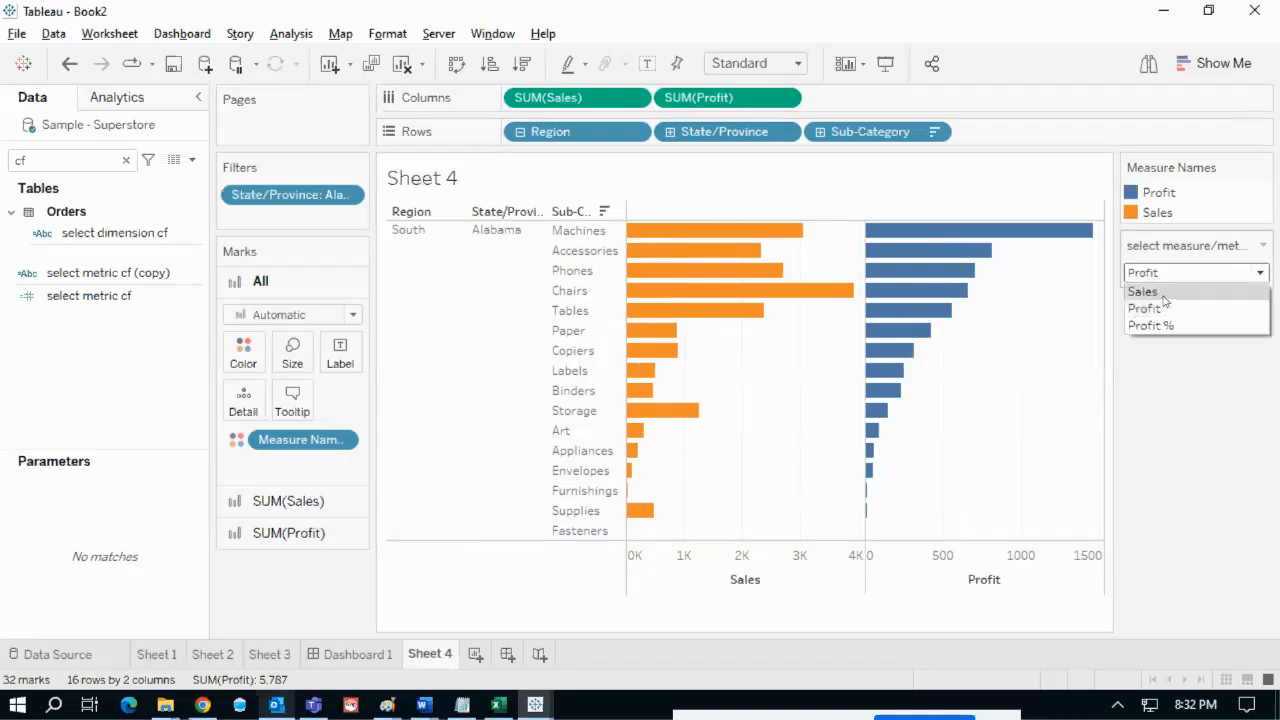
pyautogui.click(1186, 292)
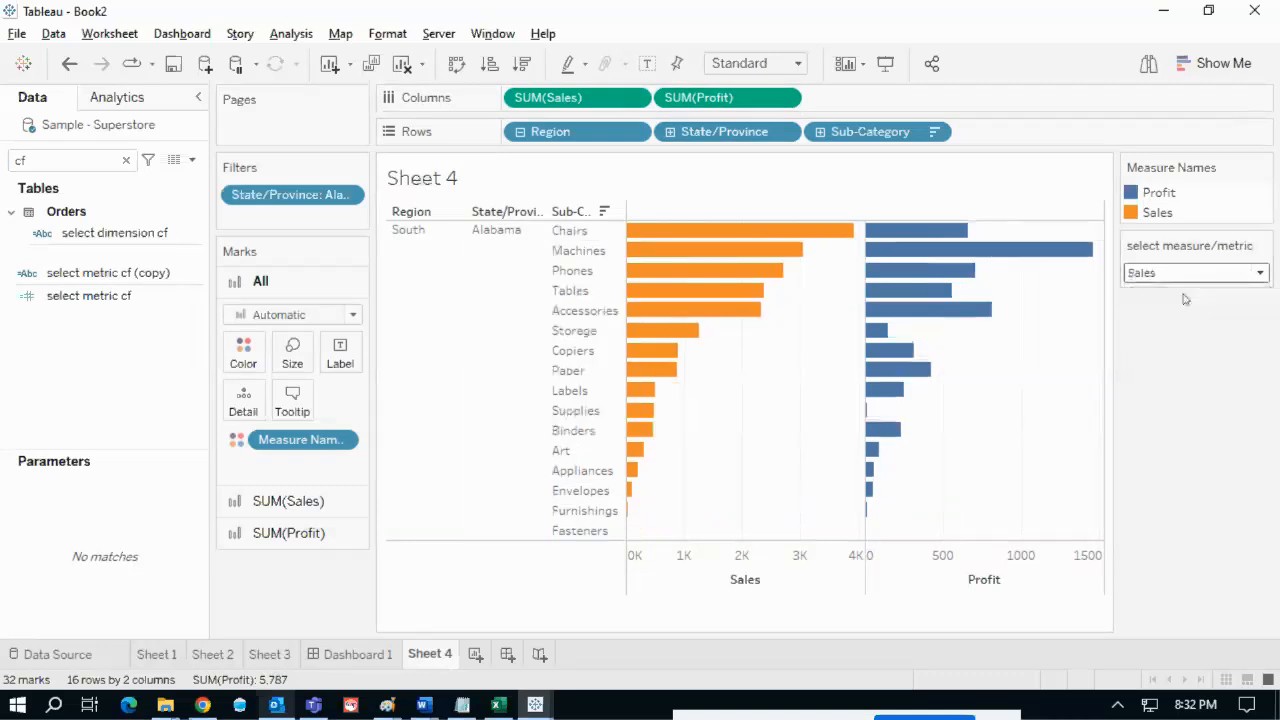
pyautogui.click(204, 705)
# - Mark up the reference chart's Sorting field, Sort asc/desc control and Desc setting, then return to Tableau
pyautogui.scroll(-1, 501, 478)
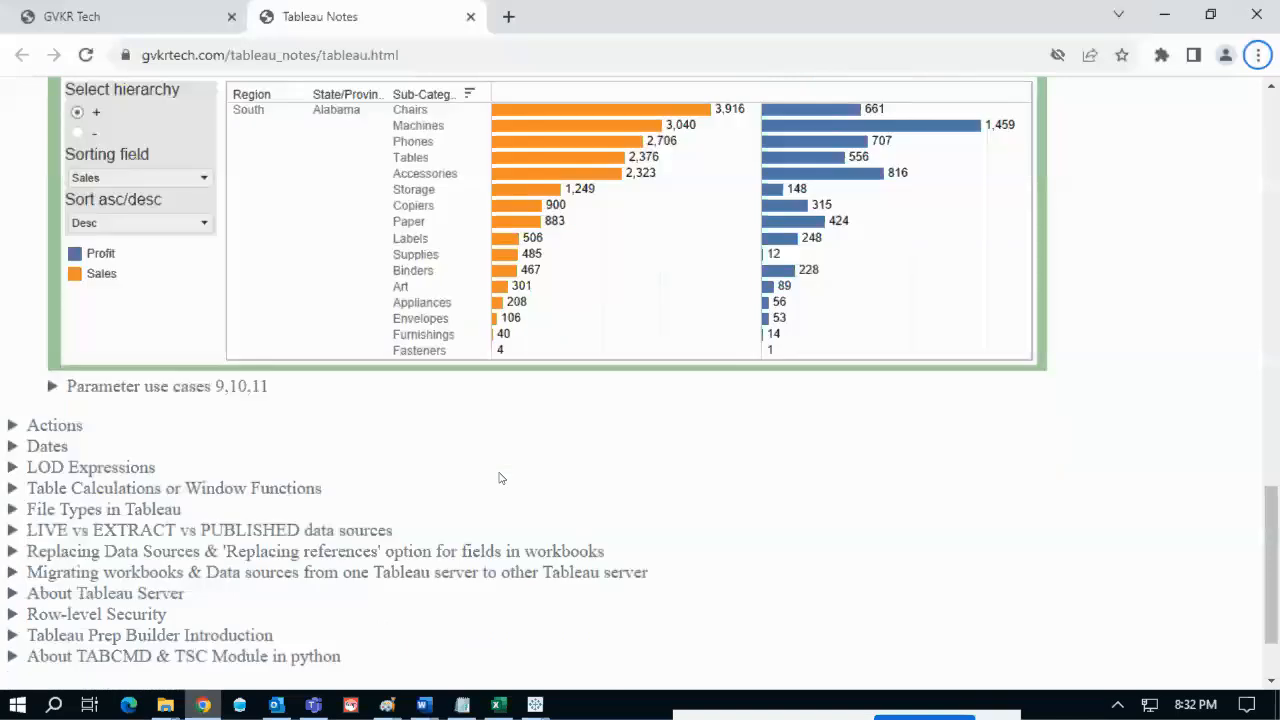
pyautogui.scroll(2, 494, 479)
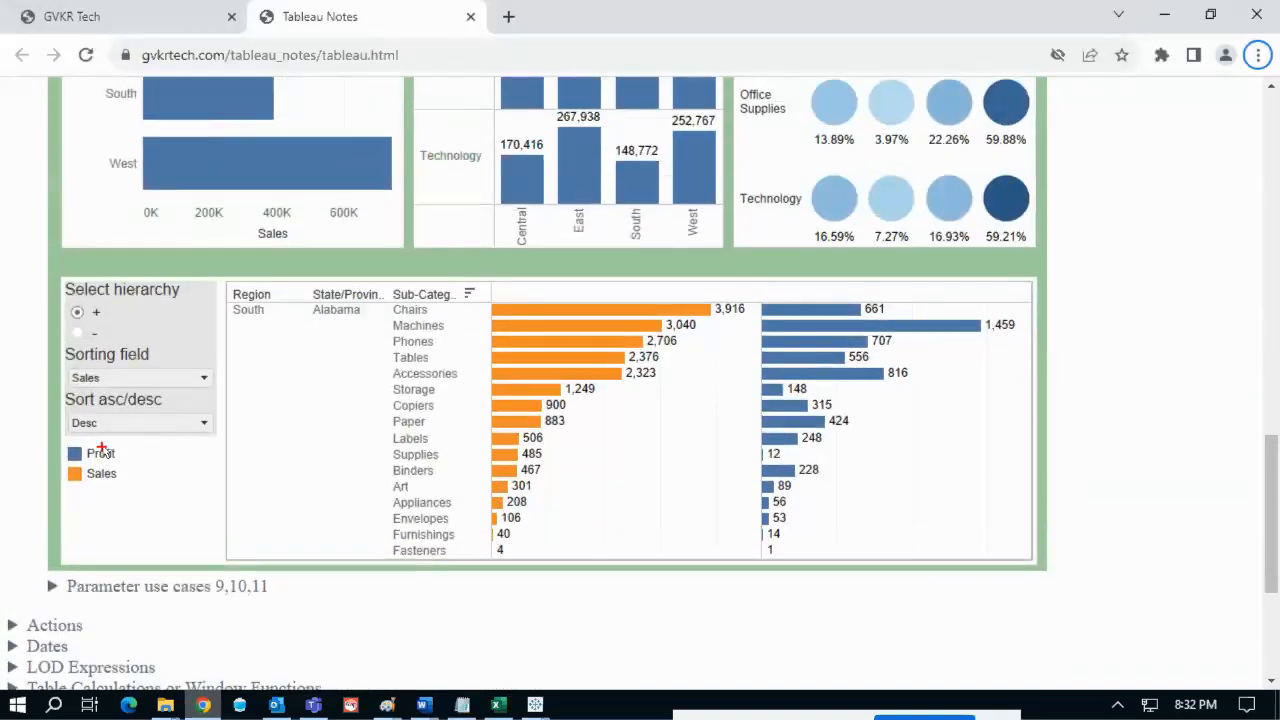
pyautogui.moveTo(76, 392)
pyautogui.mouseDown()
pyautogui.moveTo(52, 412)
pyautogui.moveTo(180, 410)
pyautogui.moveTo(70, 396)
pyautogui.moveTo(166, 334)
pyautogui.mouseUp()
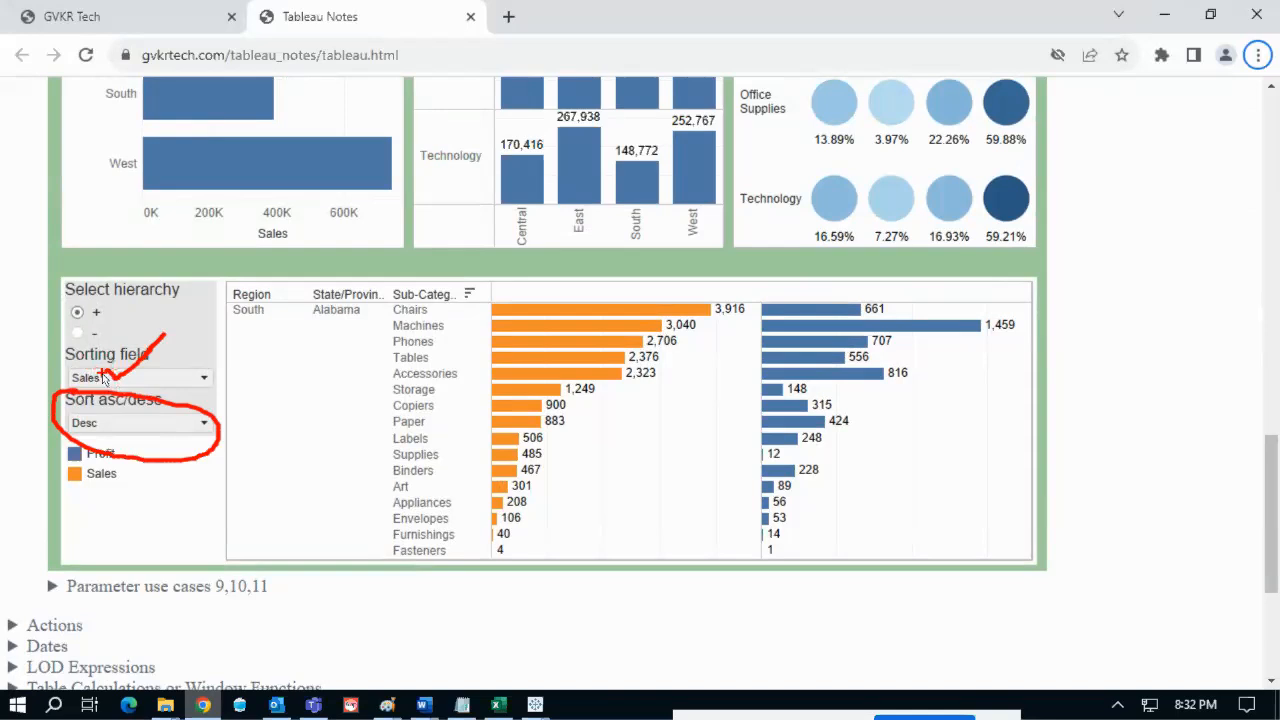
pyautogui.moveTo(107, 371); pyautogui.dragTo(137, 372)
pyautogui.moveTo(85, 415)
pyautogui.mouseDown()
pyautogui.moveTo(52, 422)
pyautogui.moveTo(121, 452)
pyautogui.mouseUp()
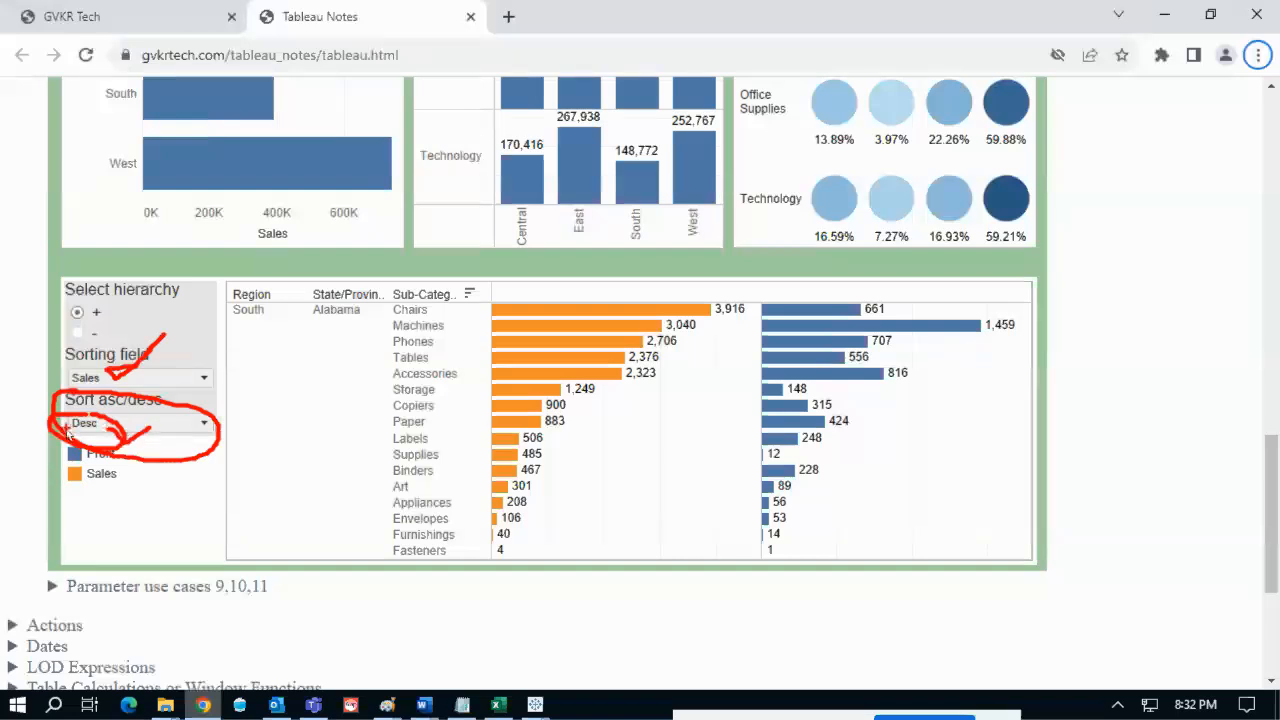
pyautogui.press('Escape')
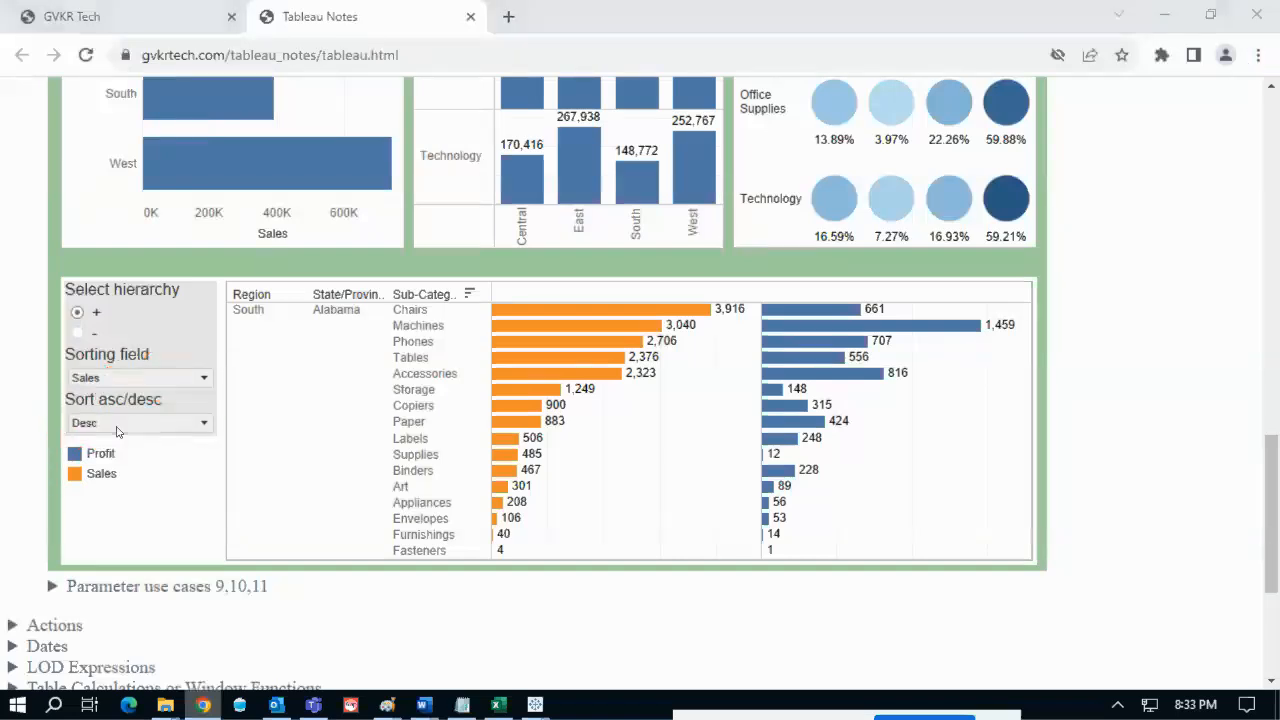
pyautogui.hotkey('alt', 'Tab')
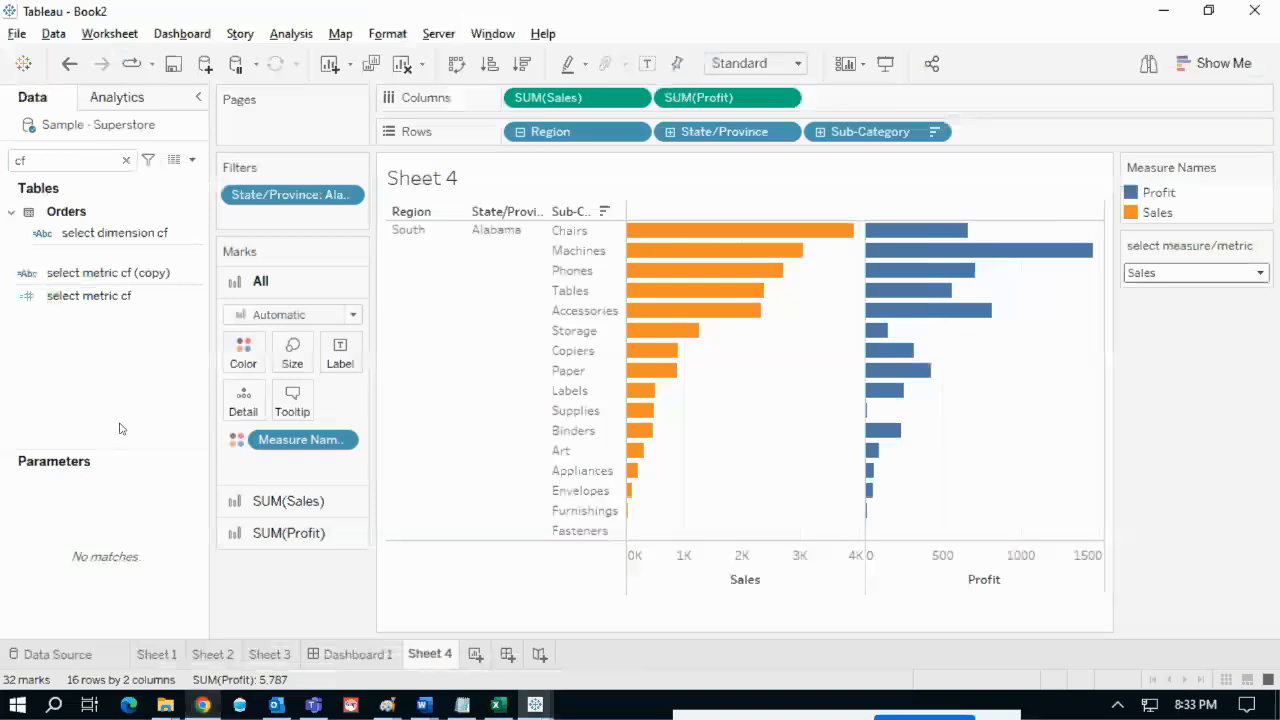
# - Sort Sub-Category ascending by select metric cf, so Fasteners comes first and Chairs last
pyautogui.click(934, 133)
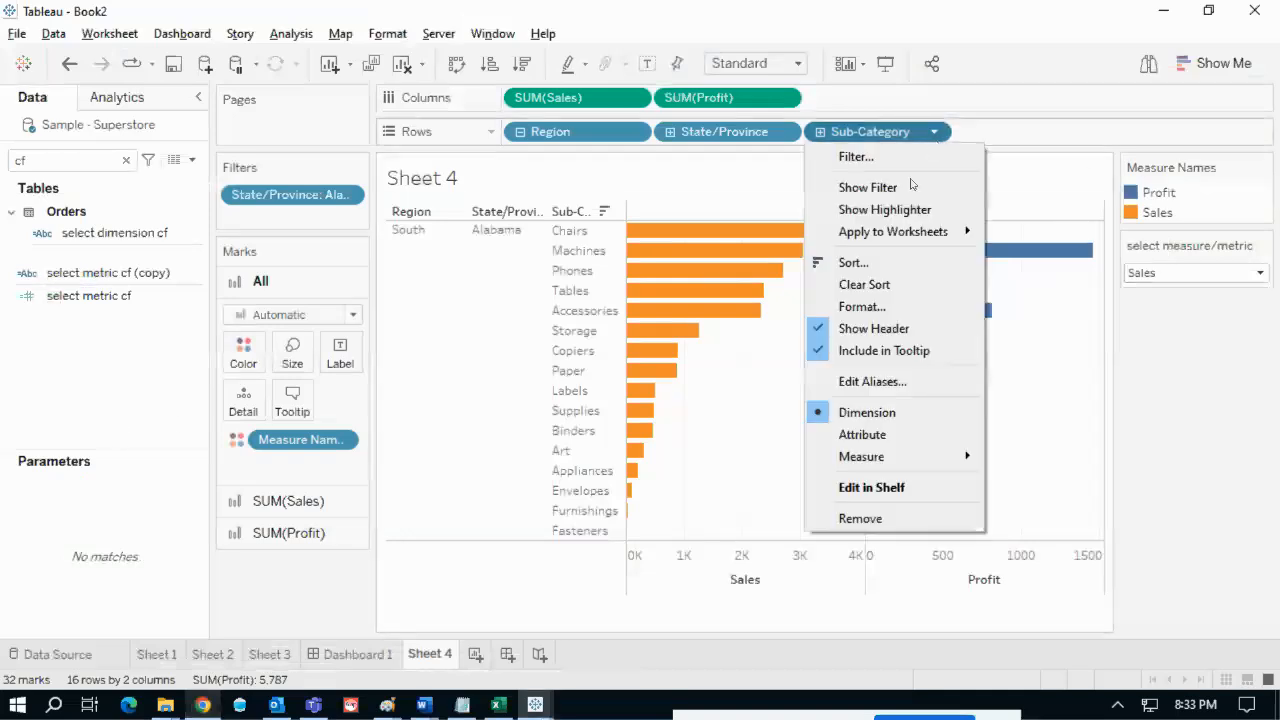
pyautogui.click(873, 263)
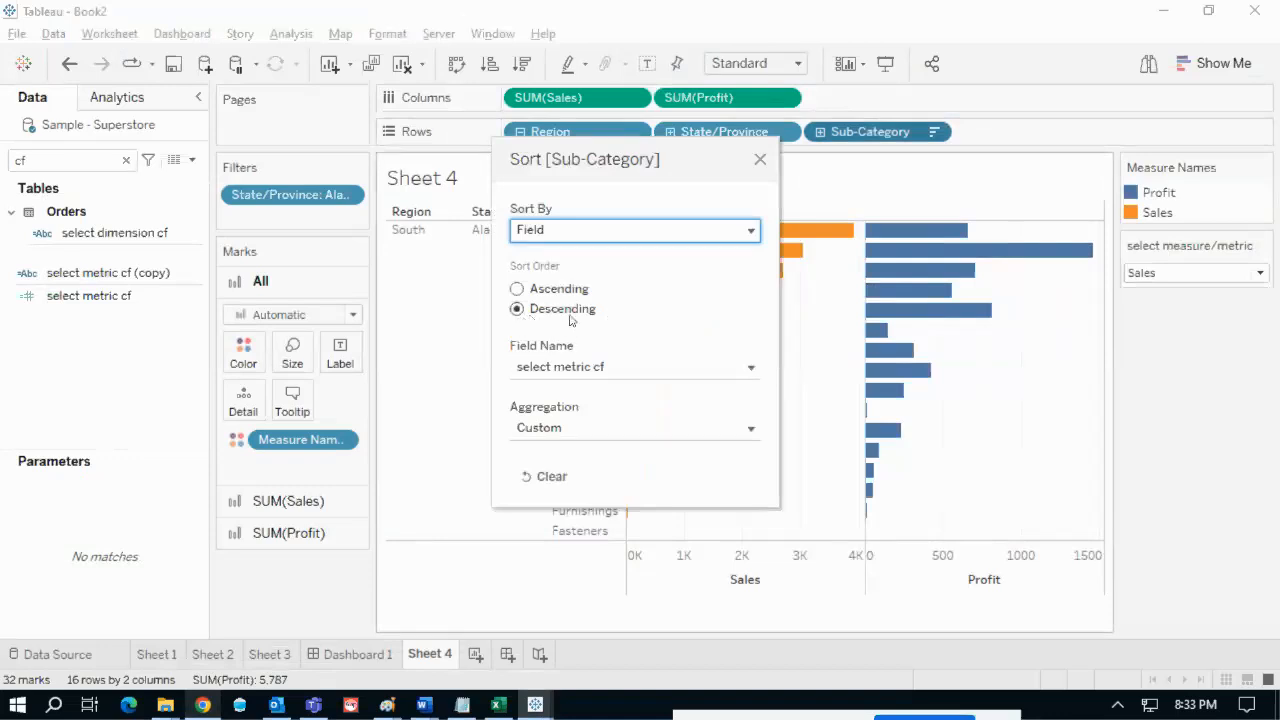
pyautogui.click(517, 288)
pyautogui.moveTo(648, 156); pyautogui.dragTo(565, 185)
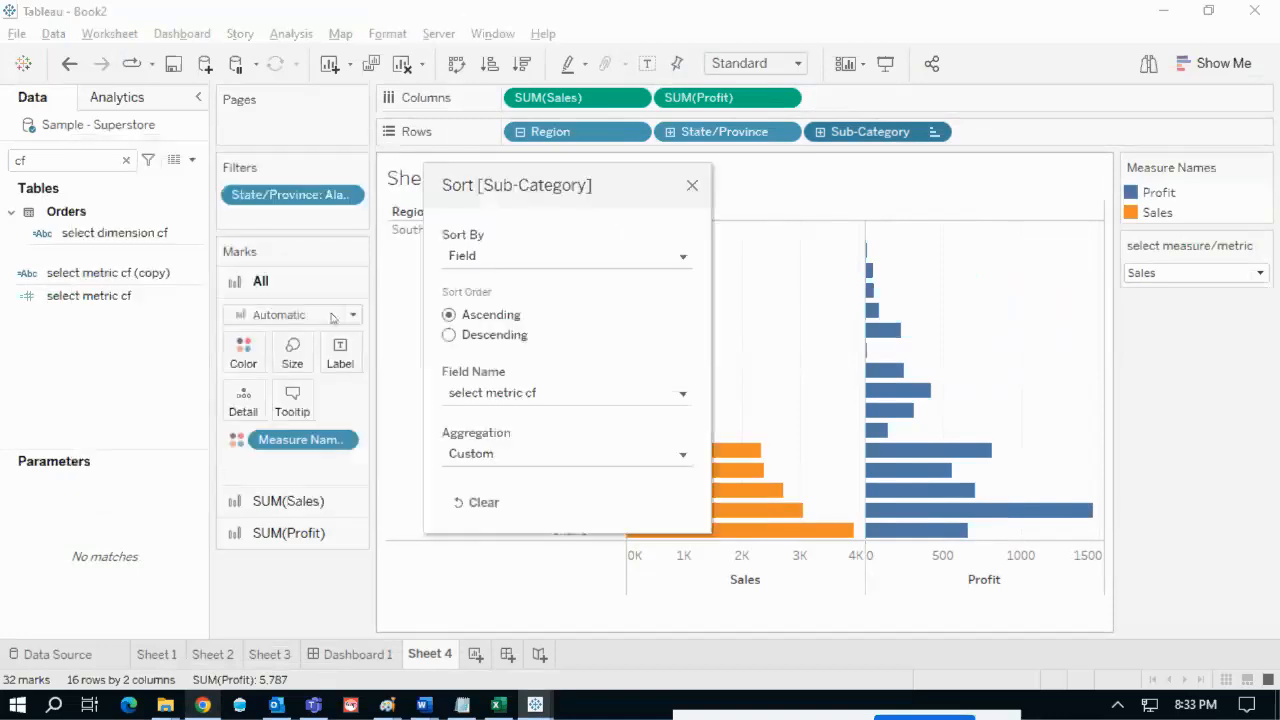
pyautogui.moveTo(426, 176)
pyautogui.mouseDown()
pyautogui.moveTo(404, 246)
pyautogui.moveTo(712, 437)
pyautogui.moveTo(472, 176)
pyautogui.moveTo(372, 178)
pyautogui.mouseUp()
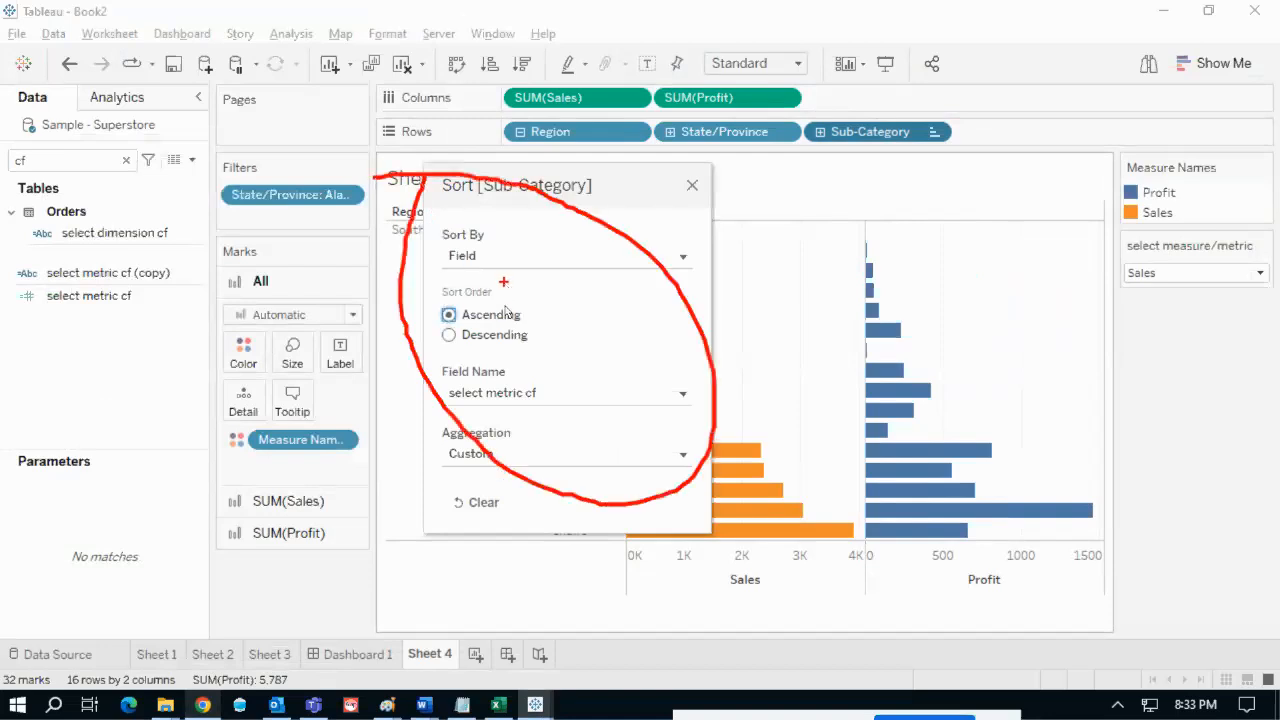
pyautogui.moveTo(524, 316); pyautogui.dragTo(556, 312)
pyautogui.press('Escape')
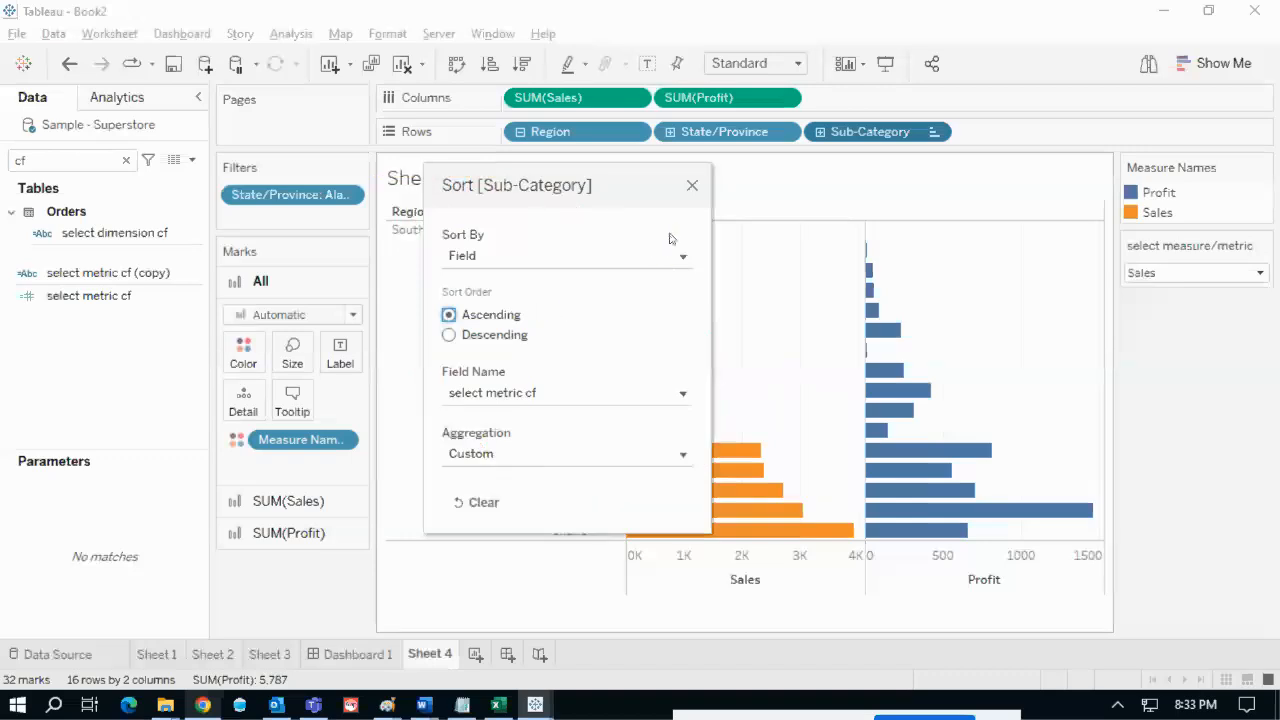
pyautogui.click(690, 187)
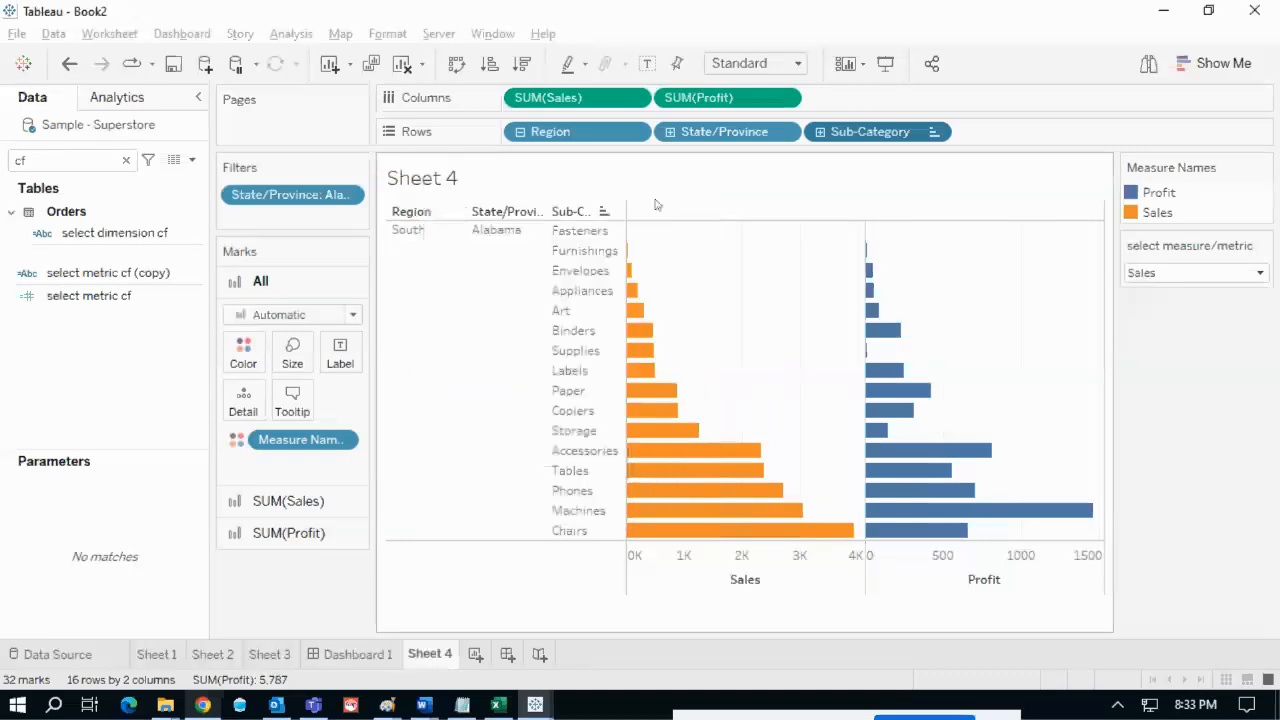
pyautogui.click(192, 160)
# - Start a new integer parameter named 'sort asc/desc'
pyautogui.press('Escape')
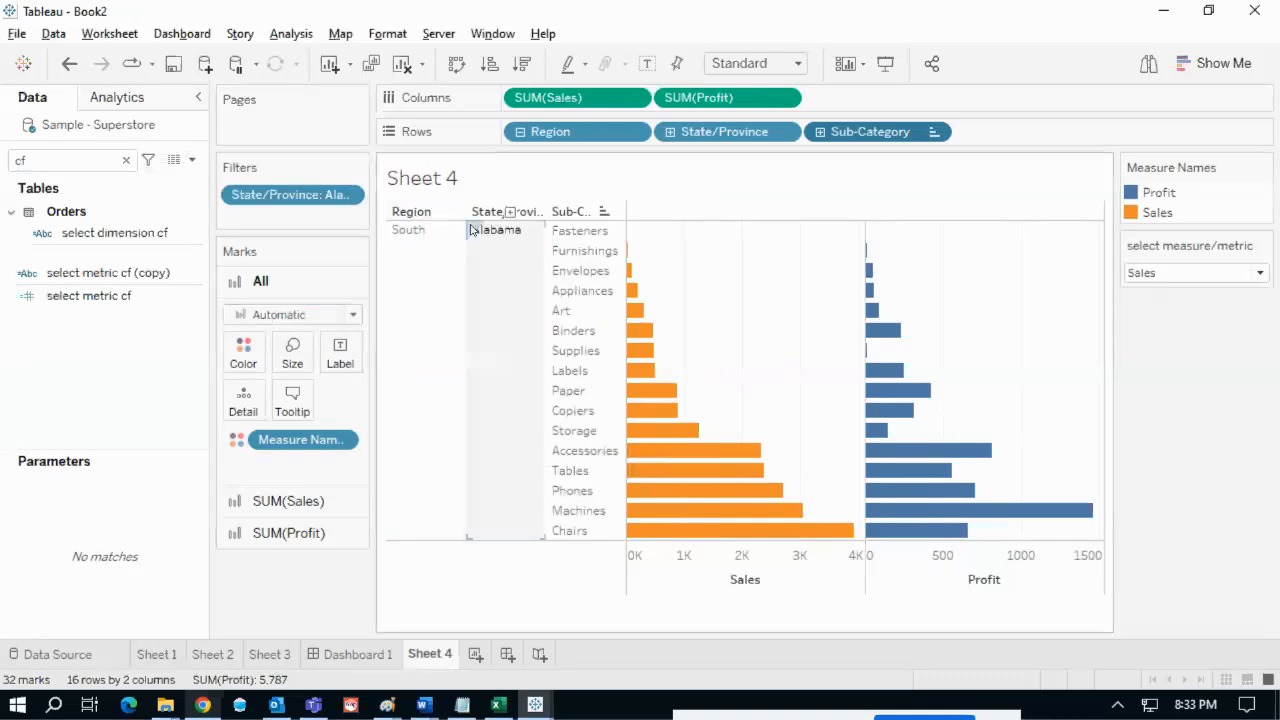
pyautogui.moveTo(392, 181); pyautogui.dragTo(371, 187)
pyautogui.write('sort')
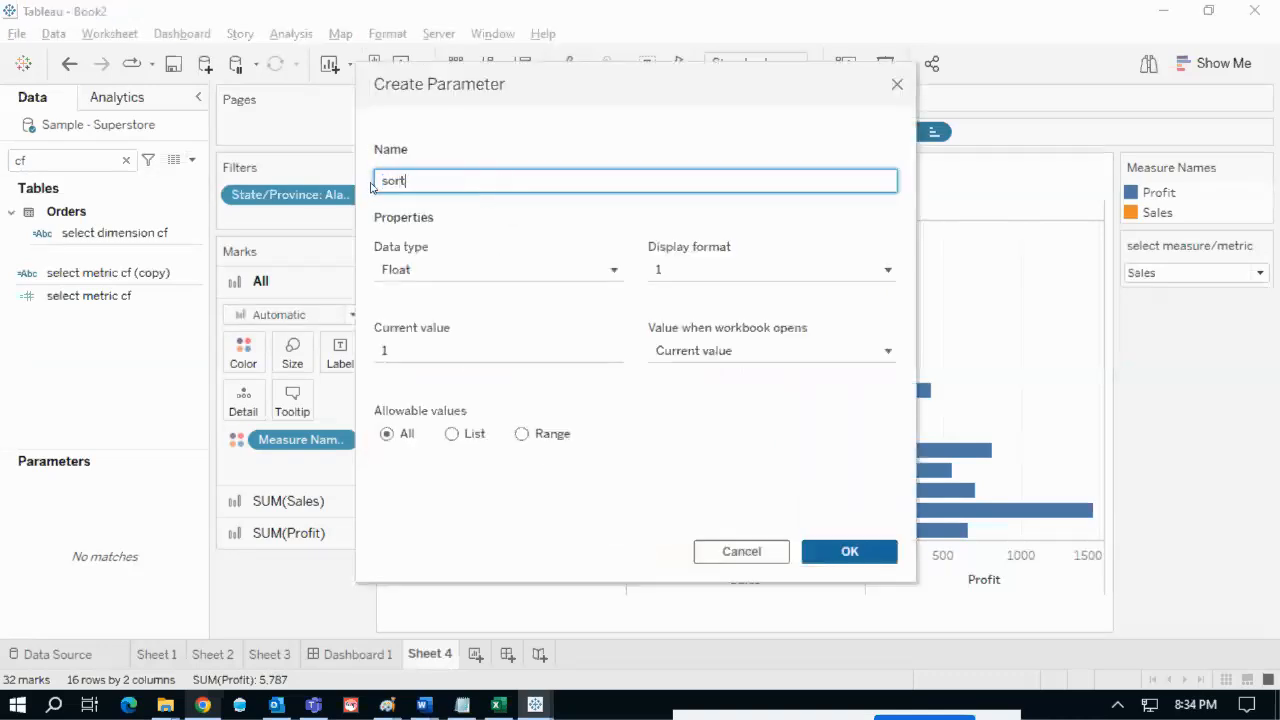
pyautogui.write(' asc/desc')
pyautogui.click(485, 273)
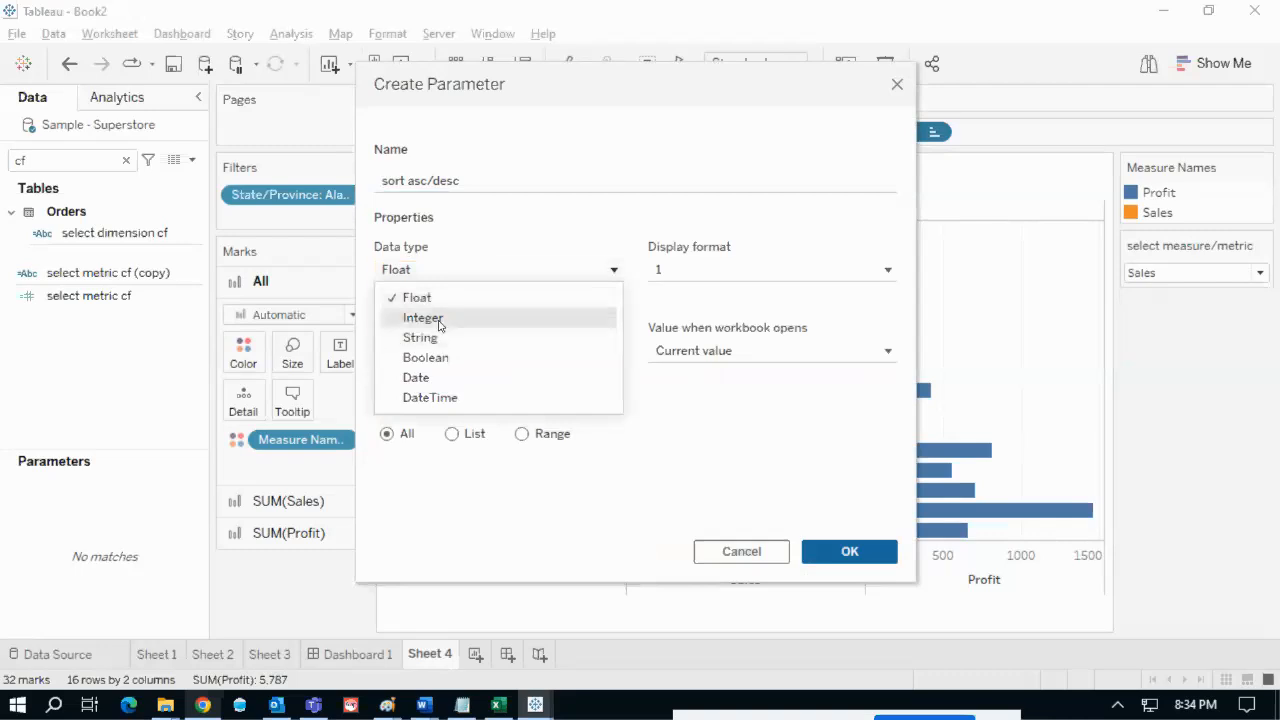
pyautogui.click(439, 320)
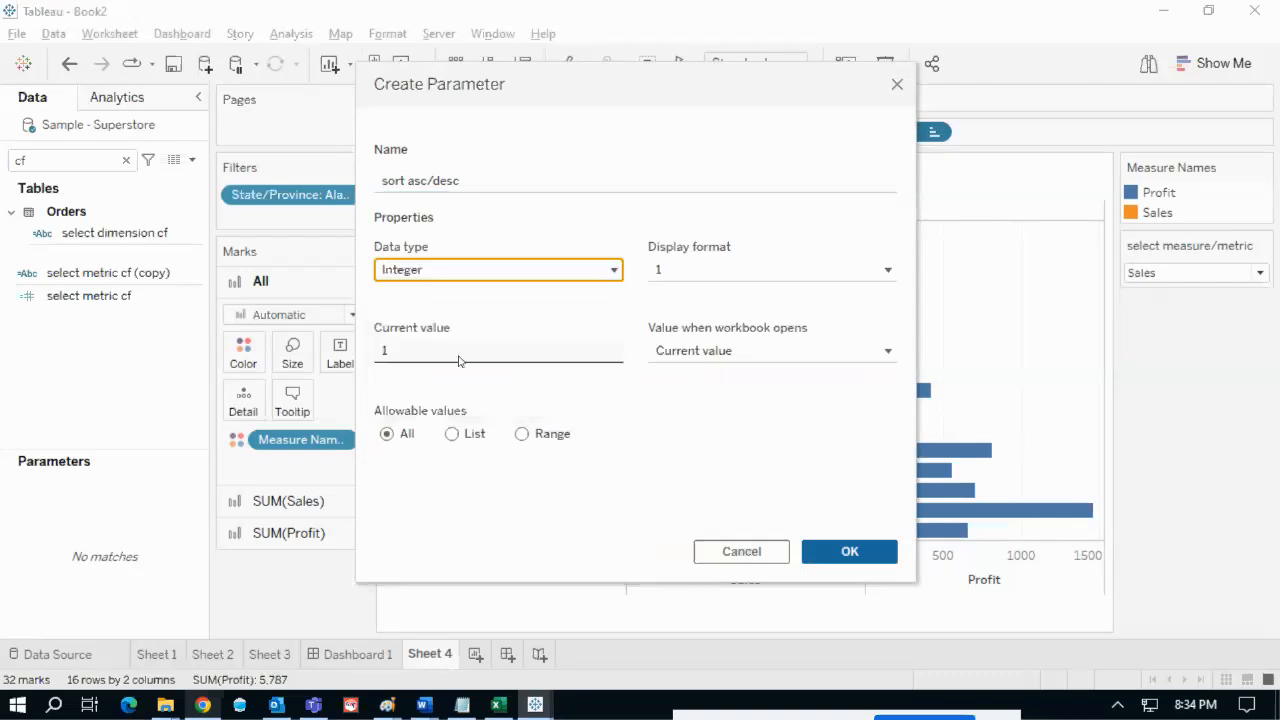
# - Give the parameter a list of values, 1 shown as Asc and -1 as Desc, and confirm it
pyautogui.click(452, 433)
pyautogui.click(476, 500)
pyautogui.press('Return')
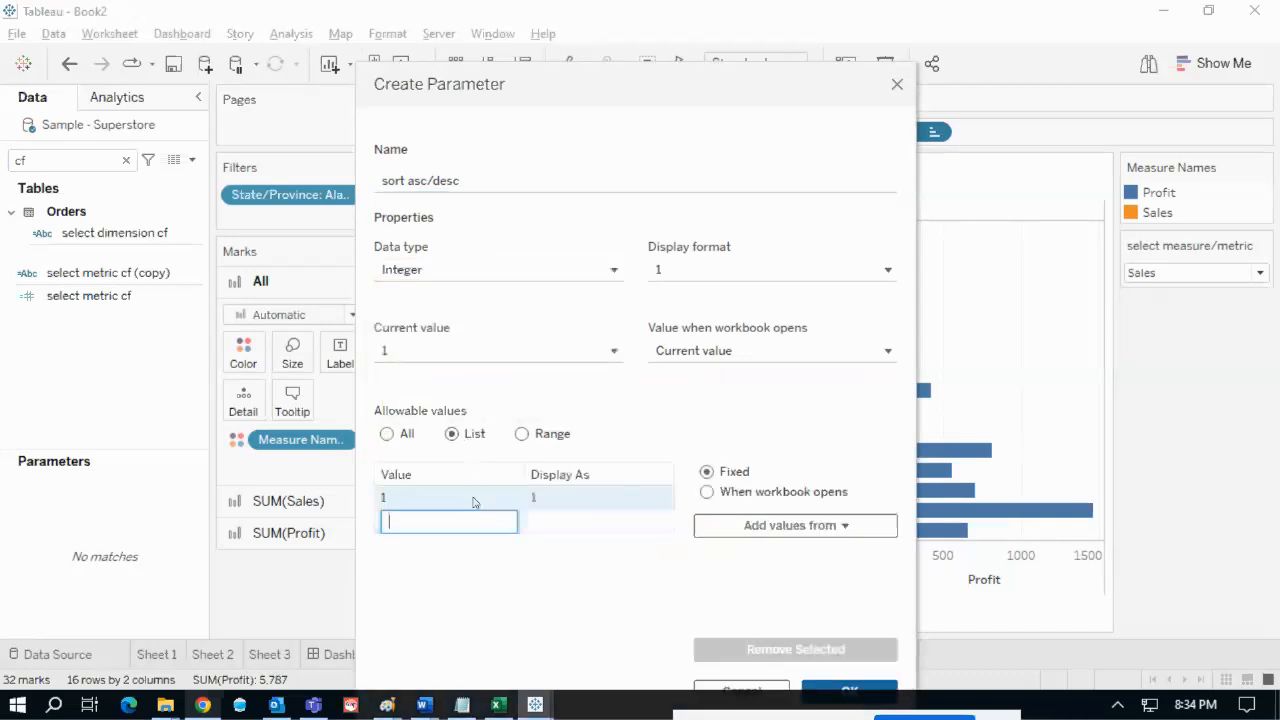
pyautogui.press('Return')
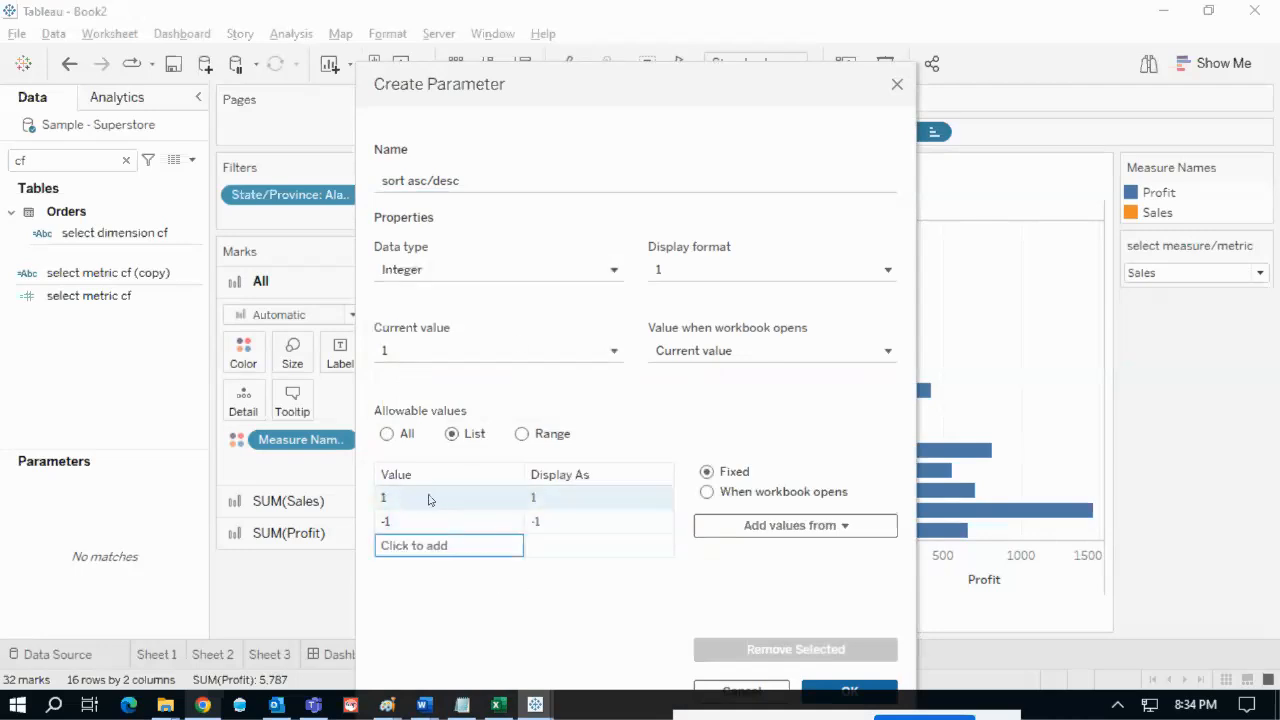
pyautogui.click(551, 500)
pyautogui.click(555, 499)
pyautogui.write('Asc')
pyautogui.click(563, 524)
pyautogui.click(567, 522)
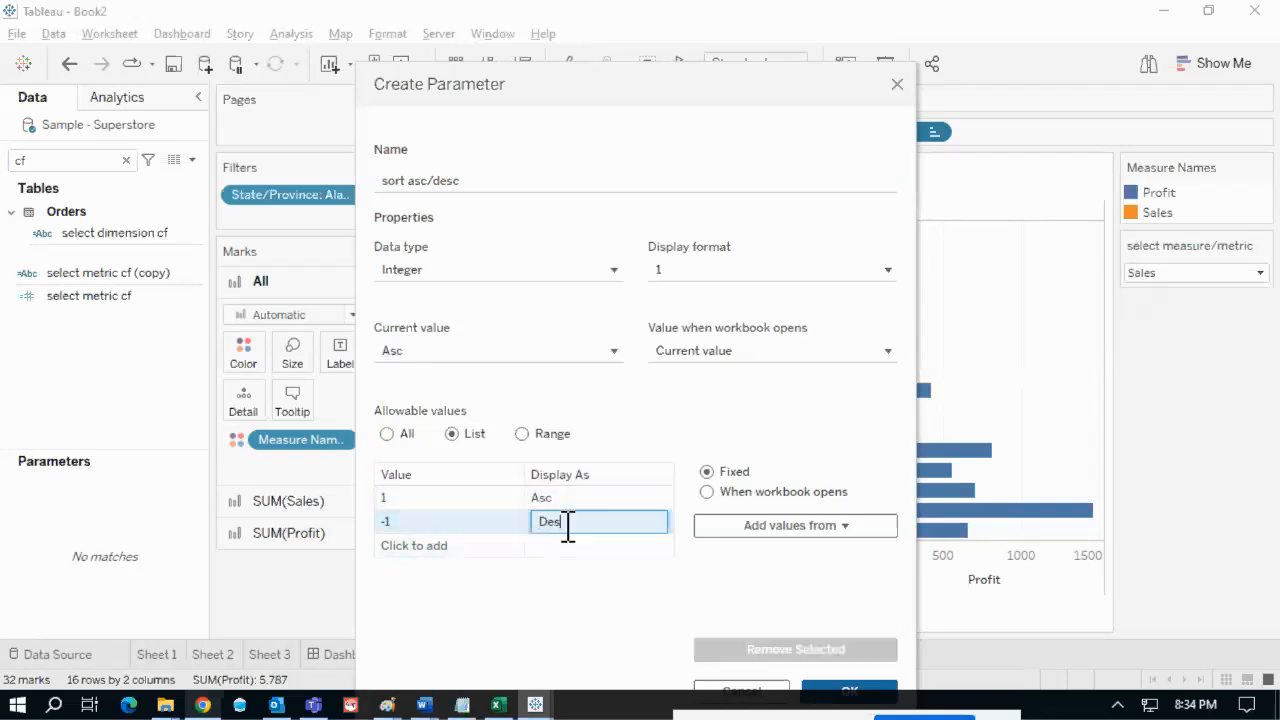
pyautogui.click(855, 690)
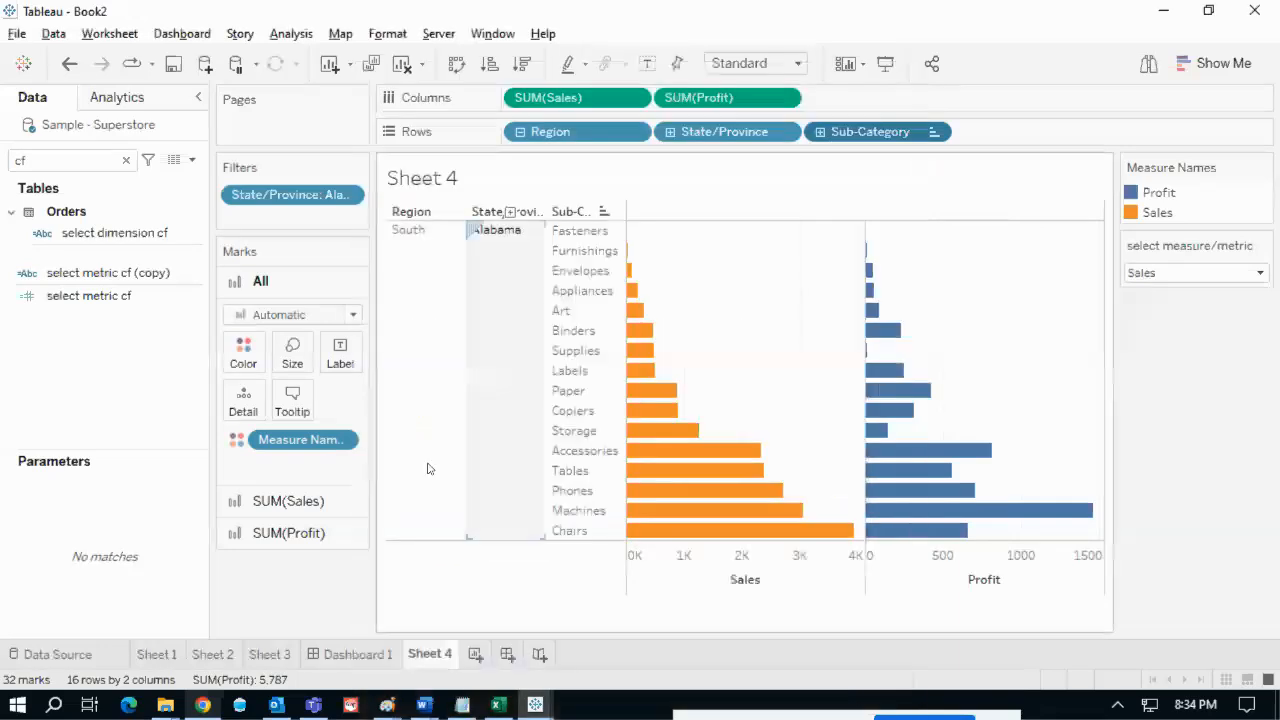
# - Show the sort asc/desc parameter as a single value list control set to Desc
pyautogui.click(126, 160)
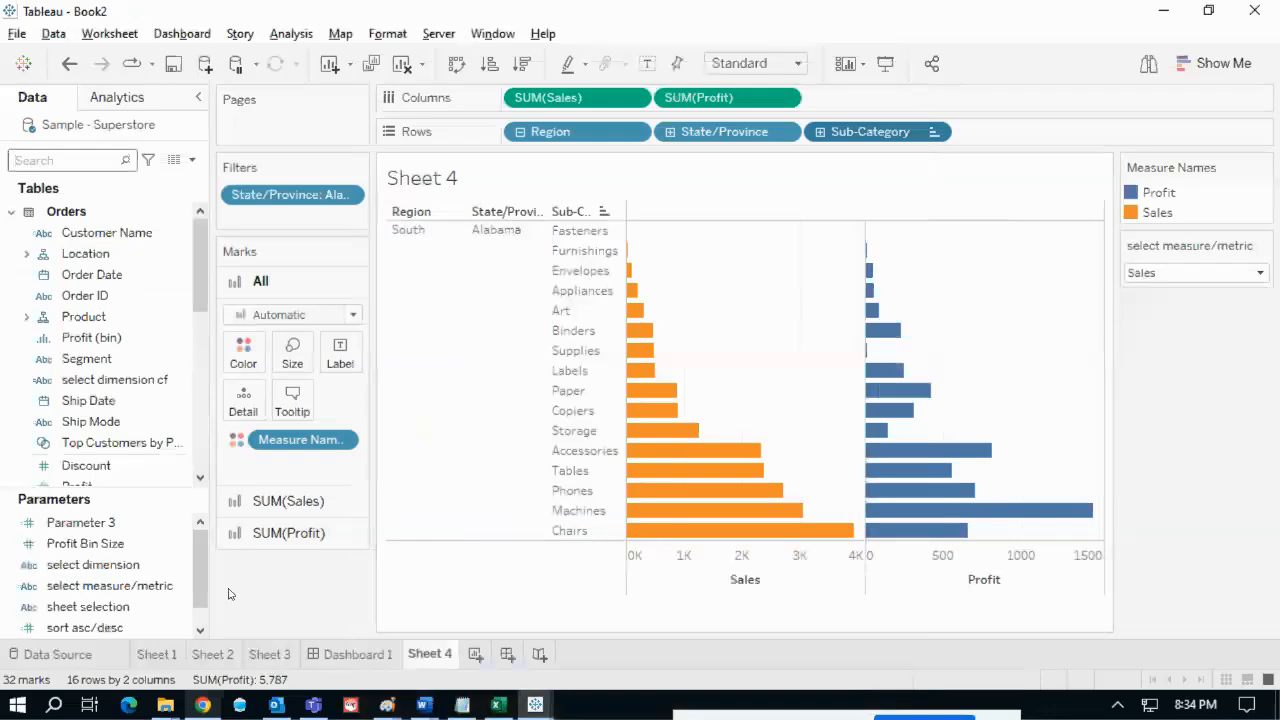
pyautogui.click(170, 627)
pyautogui.rightClick(181, 627)
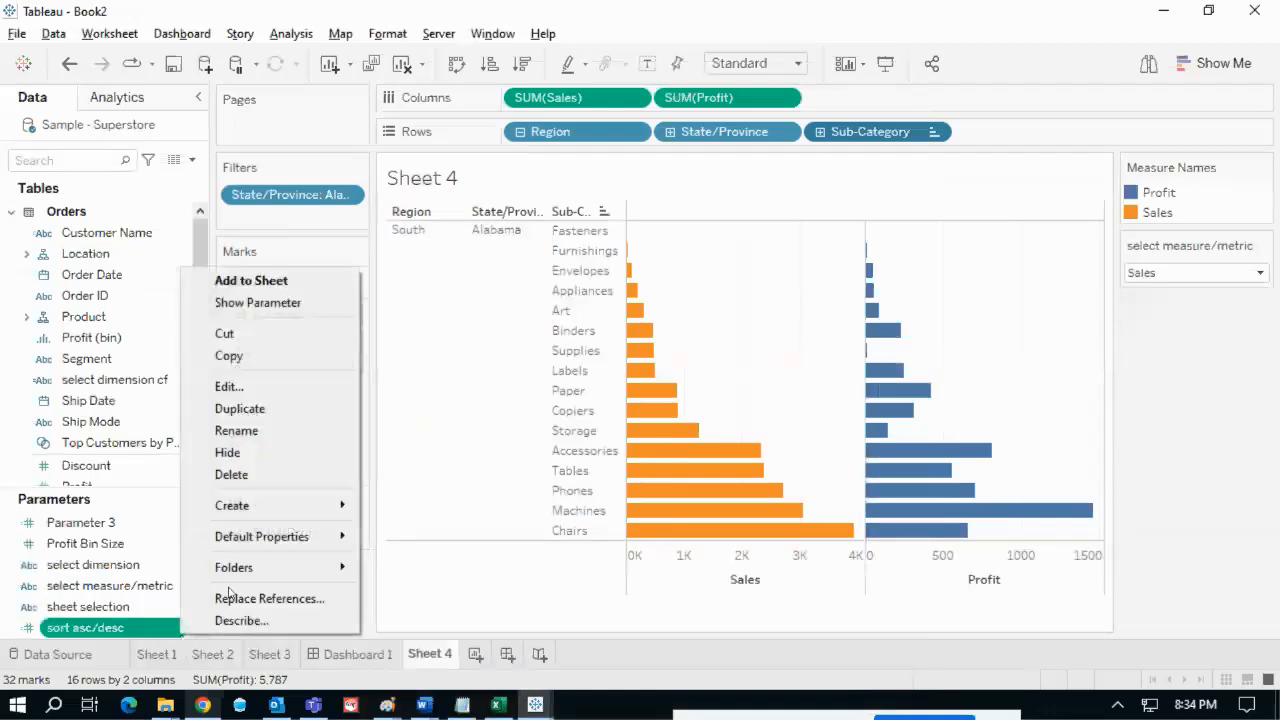
pyautogui.click(258, 303)
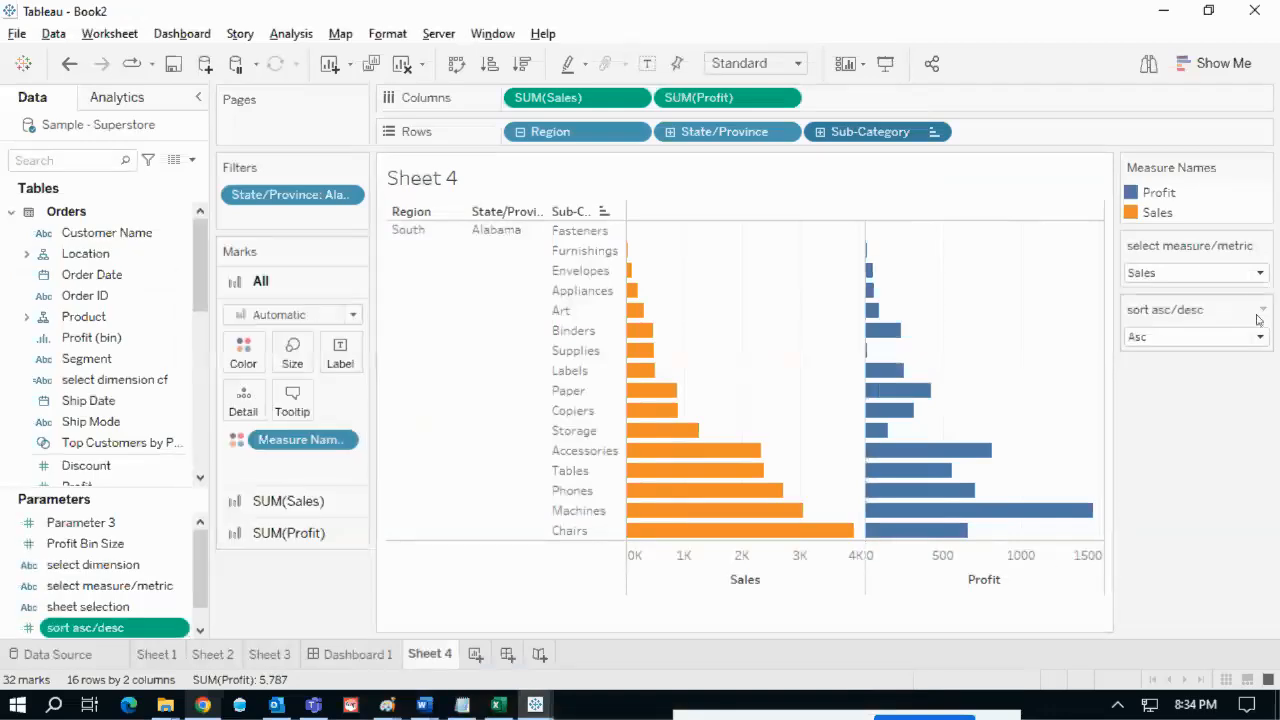
pyautogui.click(1262, 310)
pyautogui.click(1199, 431)
pyautogui.click(1133, 354)
pyautogui.click(1133, 338)
pyautogui.click(1136, 354)
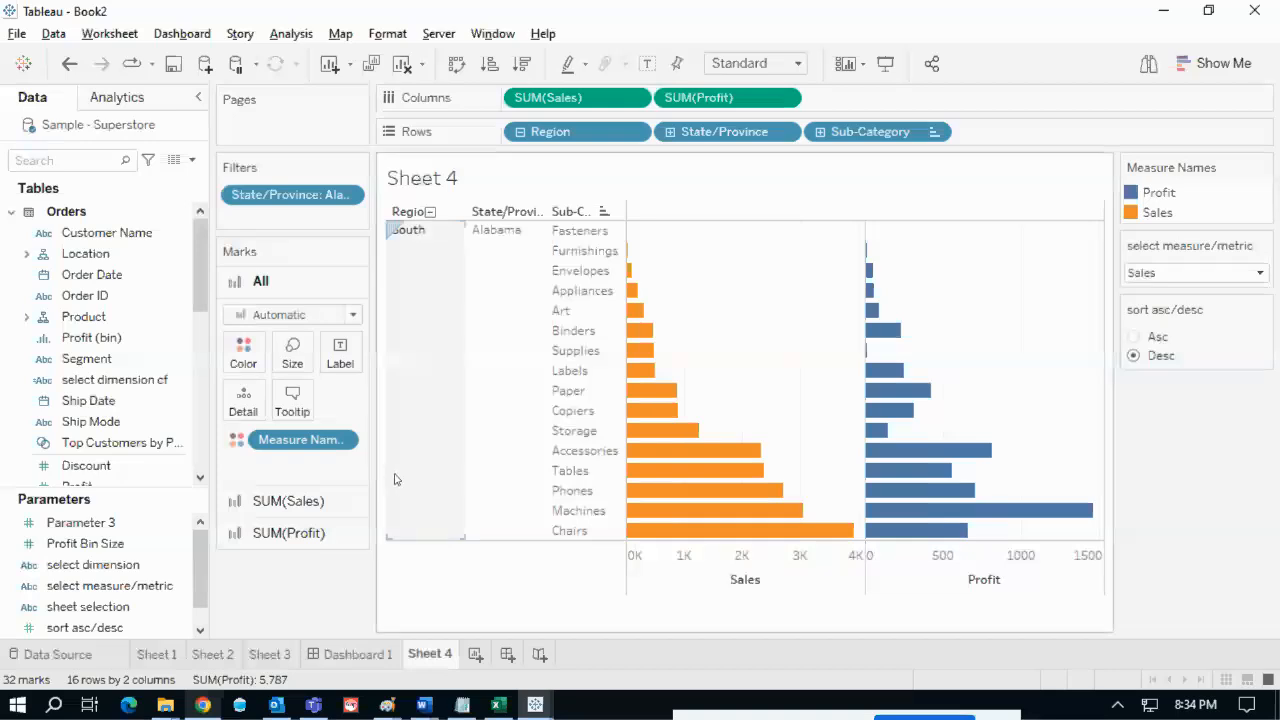
# - Filter the Data pane by 'cf' to find the select metric cf field
pyautogui.click(79, 160)
pyautogui.write('c')
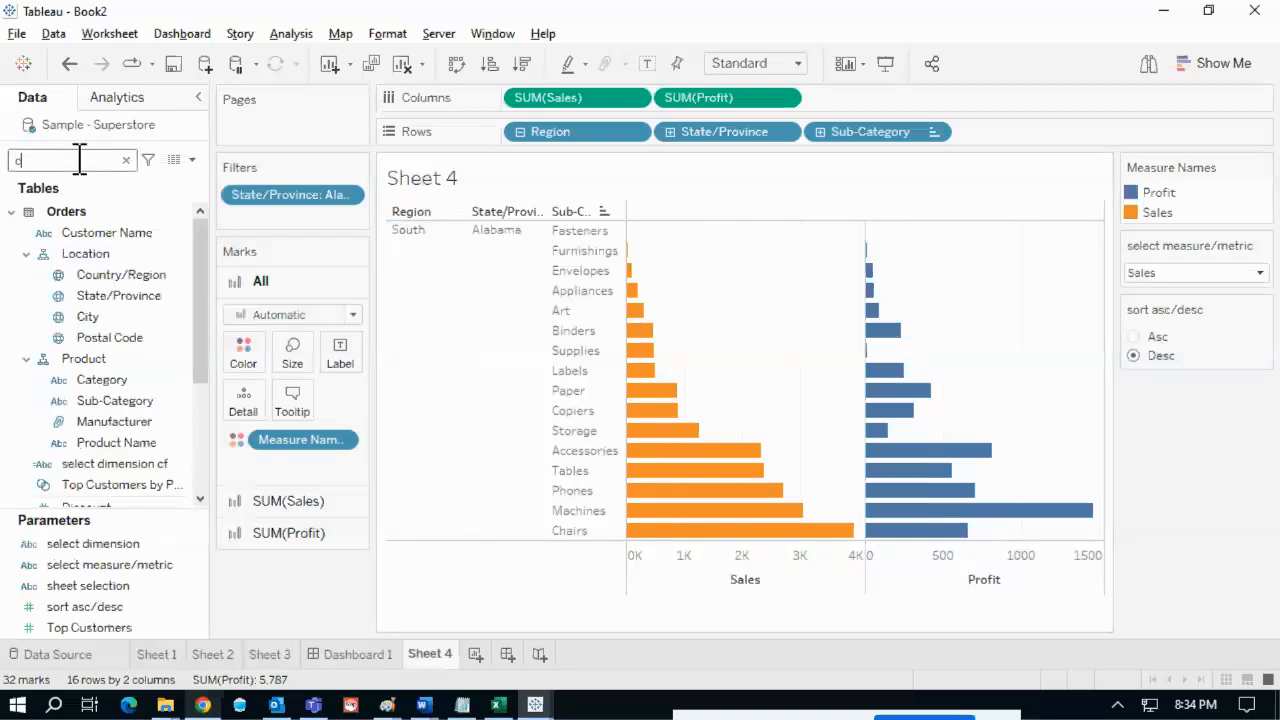
pyautogui.write('f')
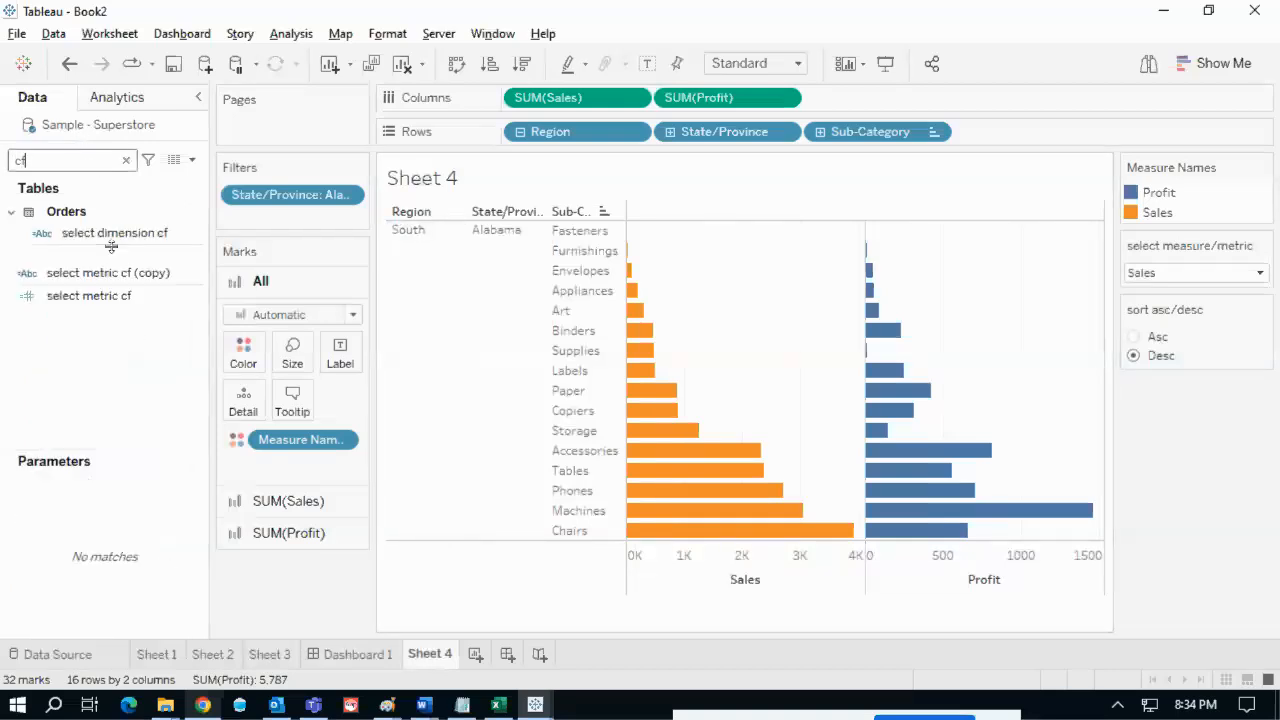
pyautogui.click(197, 304)
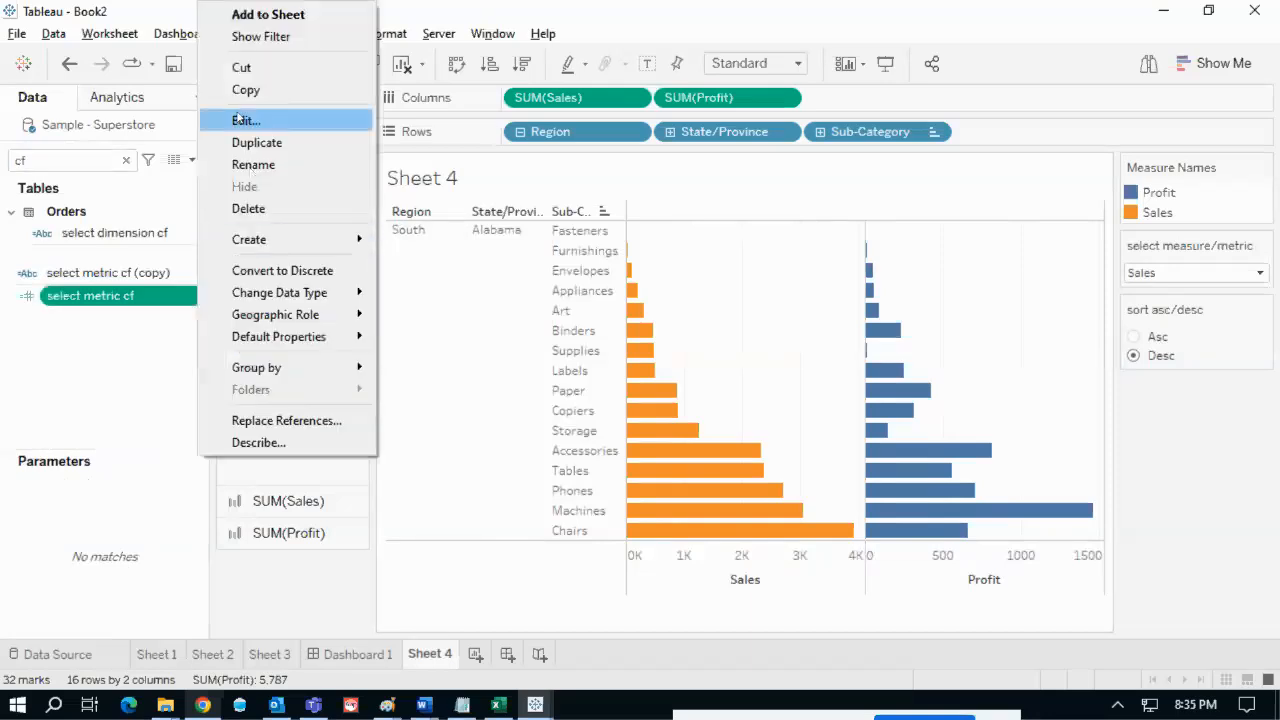
# - Edit select metric cf so the Sales branch is multiplied by [sort asc/desc]
pyautogui.click(244, 120)
pyautogui.moveTo(646, 400); pyautogui.dragTo(373, 295)
pyautogui.click(395, 365)
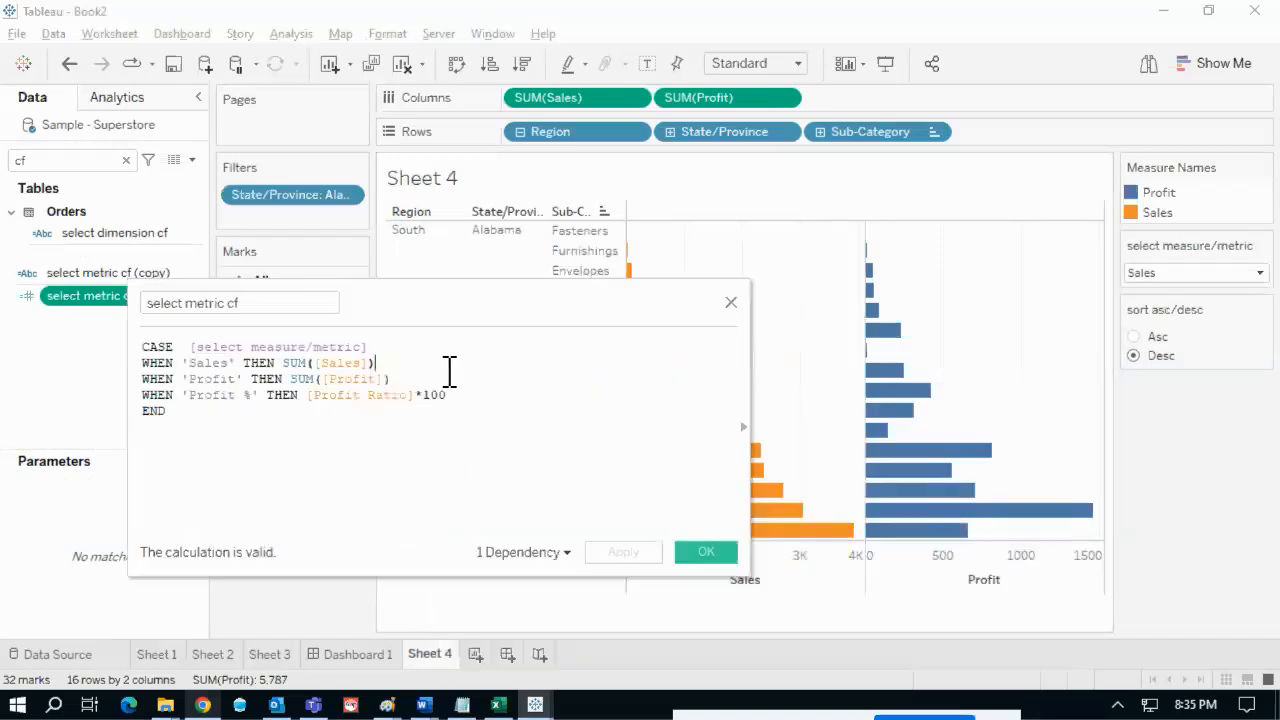
pyautogui.write('*')
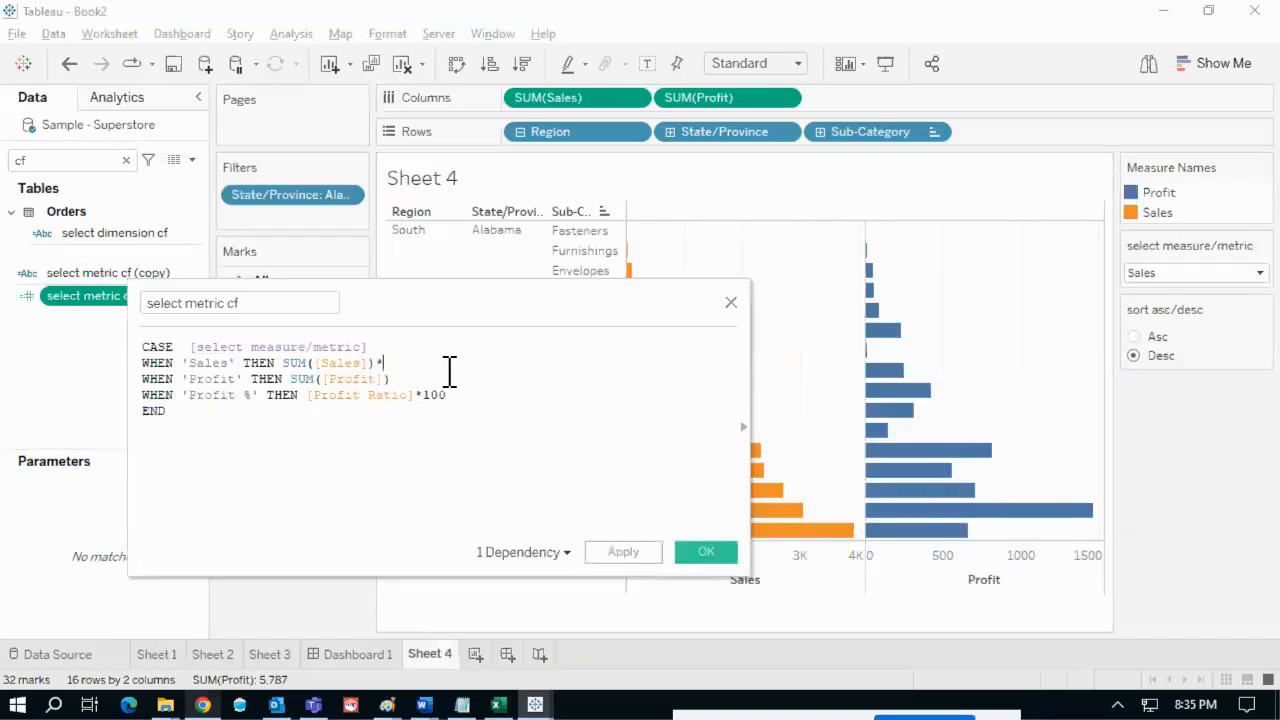
pyautogui.moveTo(385, 363); pyautogui.dragTo(276, 363)
pyautogui.click(436, 362)
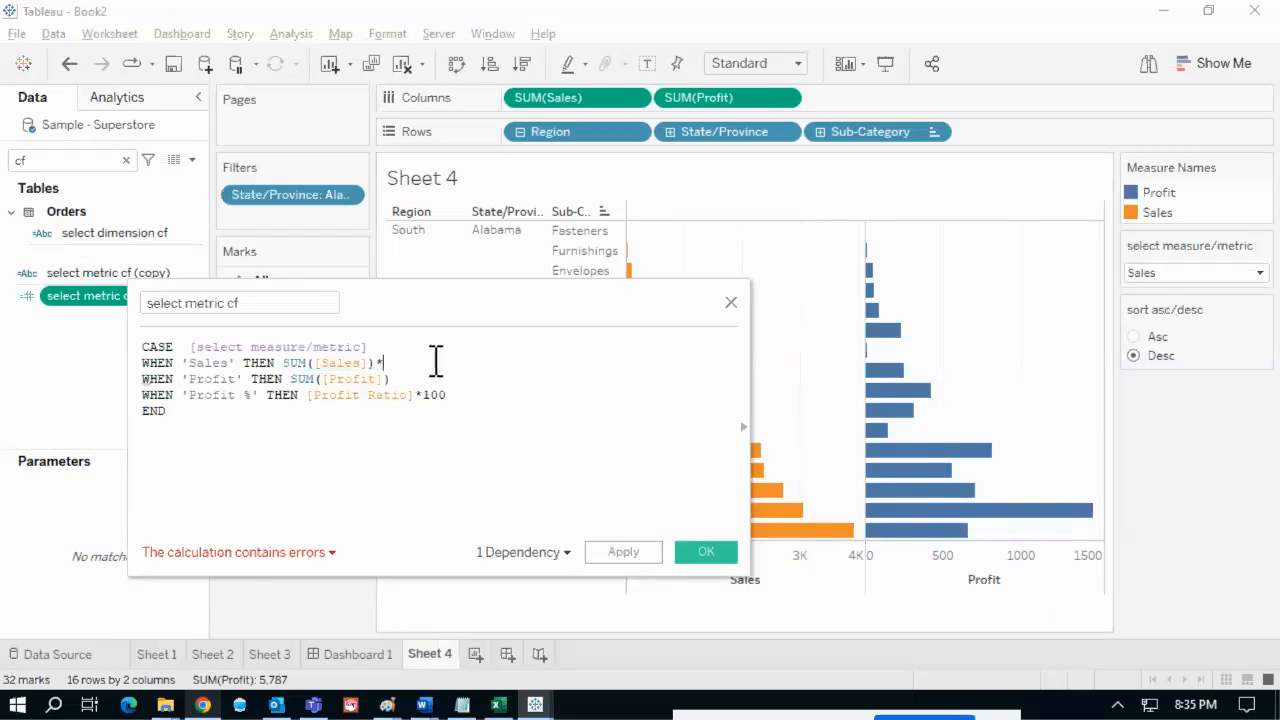
pyautogui.write('sor')
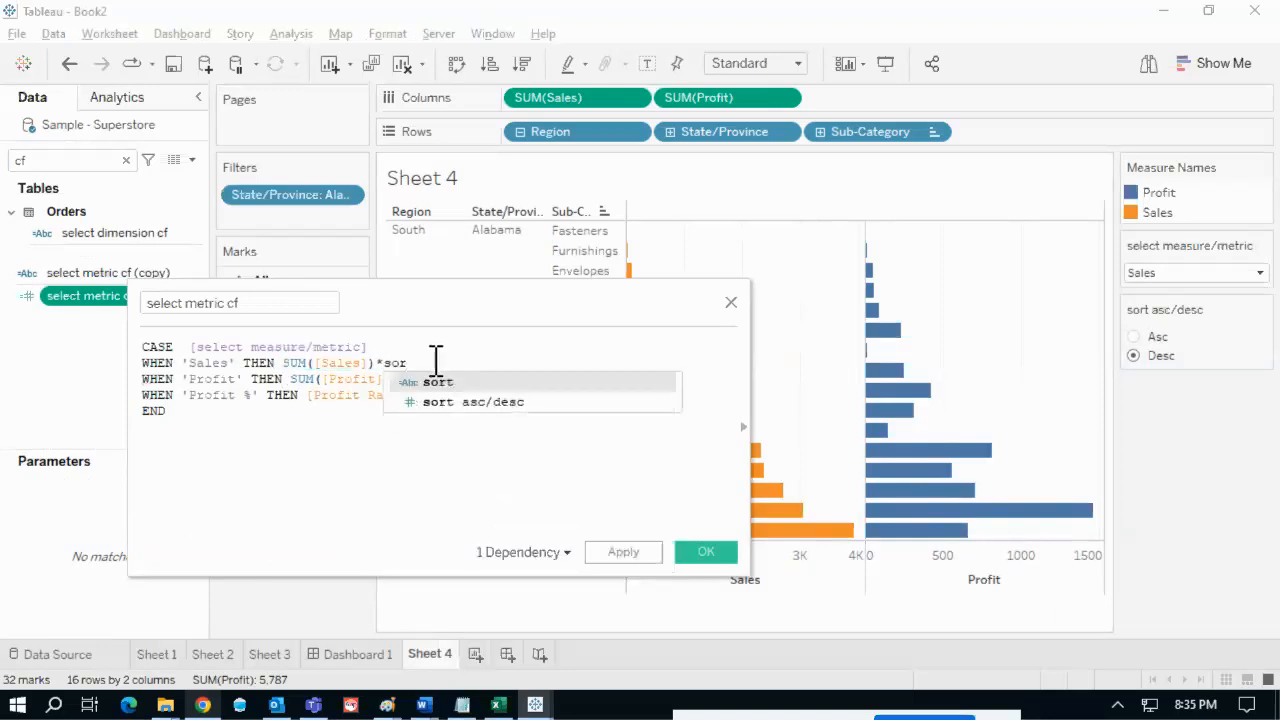
pyautogui.click(457, 402)
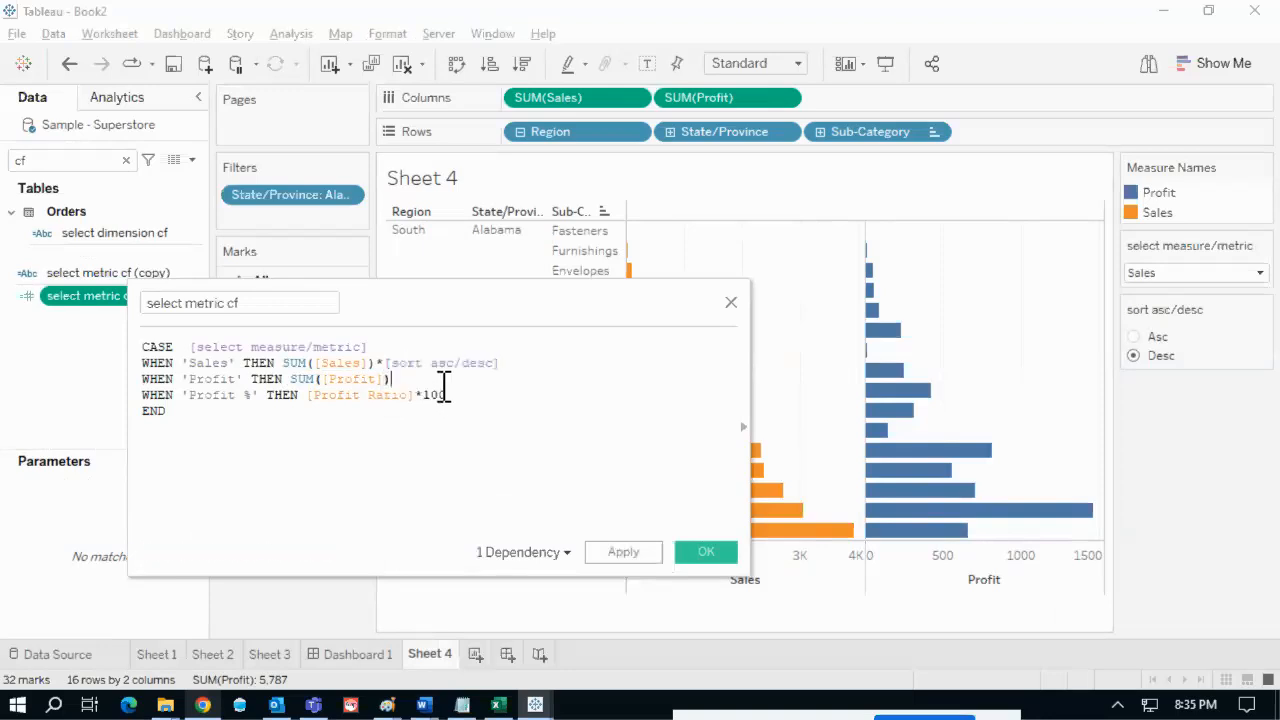
# - Multiply the Profit branch by [sort asc/desc]
pyautogui.click(444, 382)
pyautogui.write('*pa')
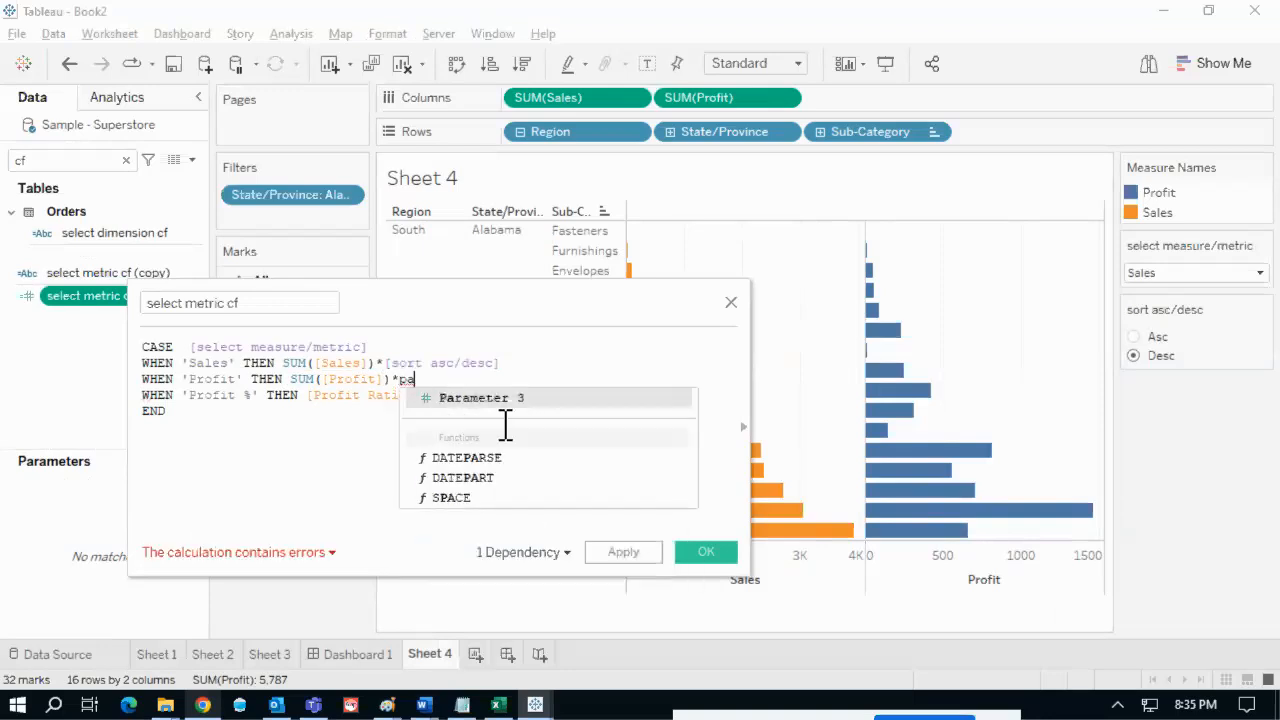
pyautogui.press('BackSpace')
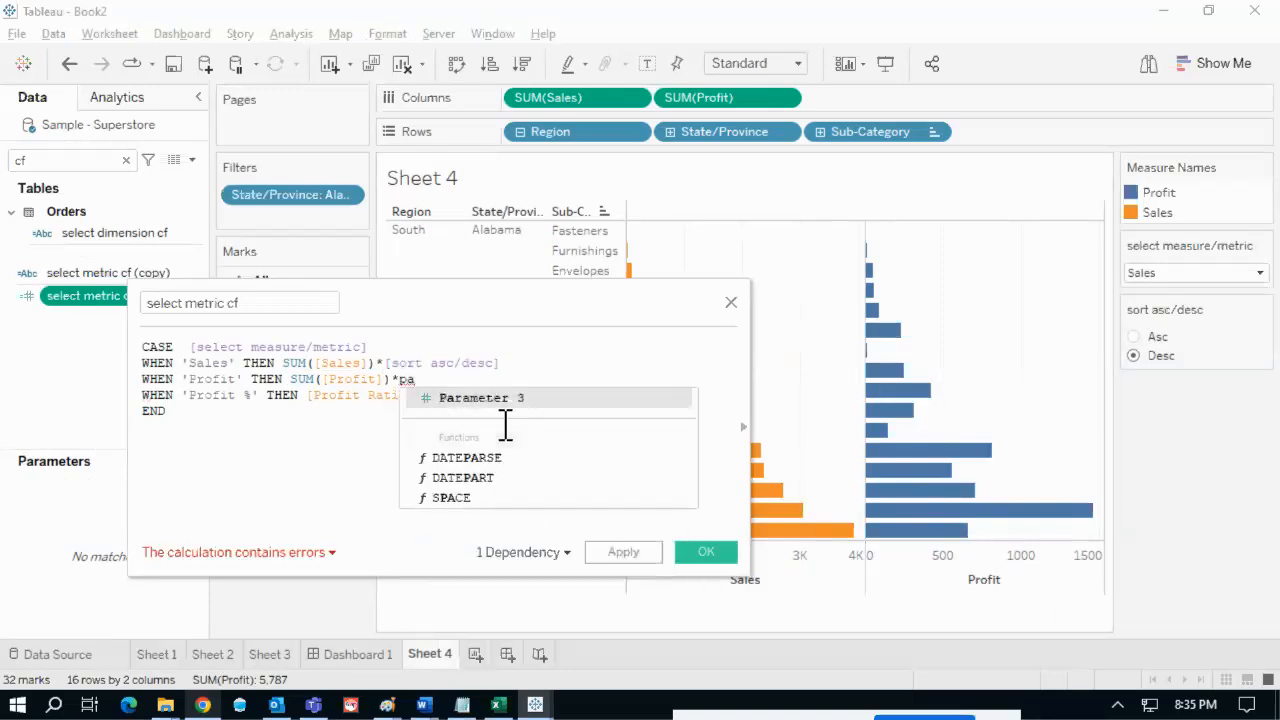
pyautogui.press('BackSpace')
pyautogui.write('so')
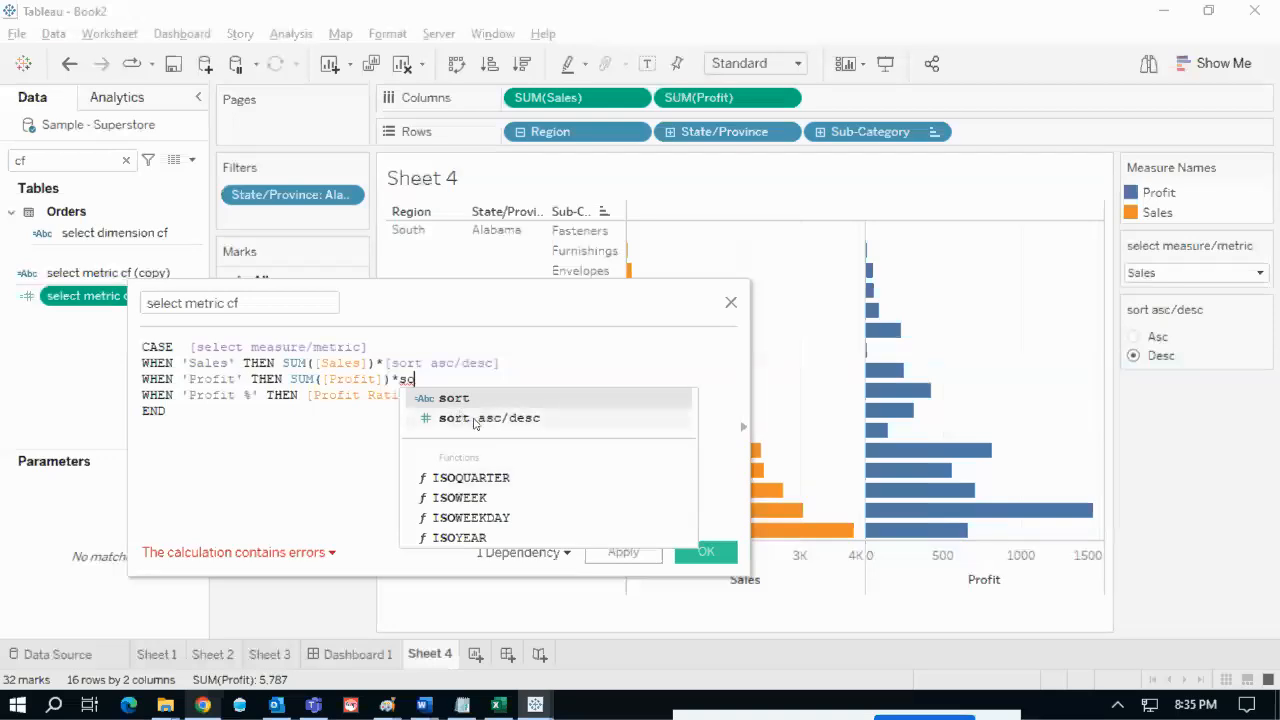
pyautogui.click(476, 418)
# - Wrap the Profit % branch in parentheses and multiply it by [sort asc/desc]
pyautogui.click(483, 398)
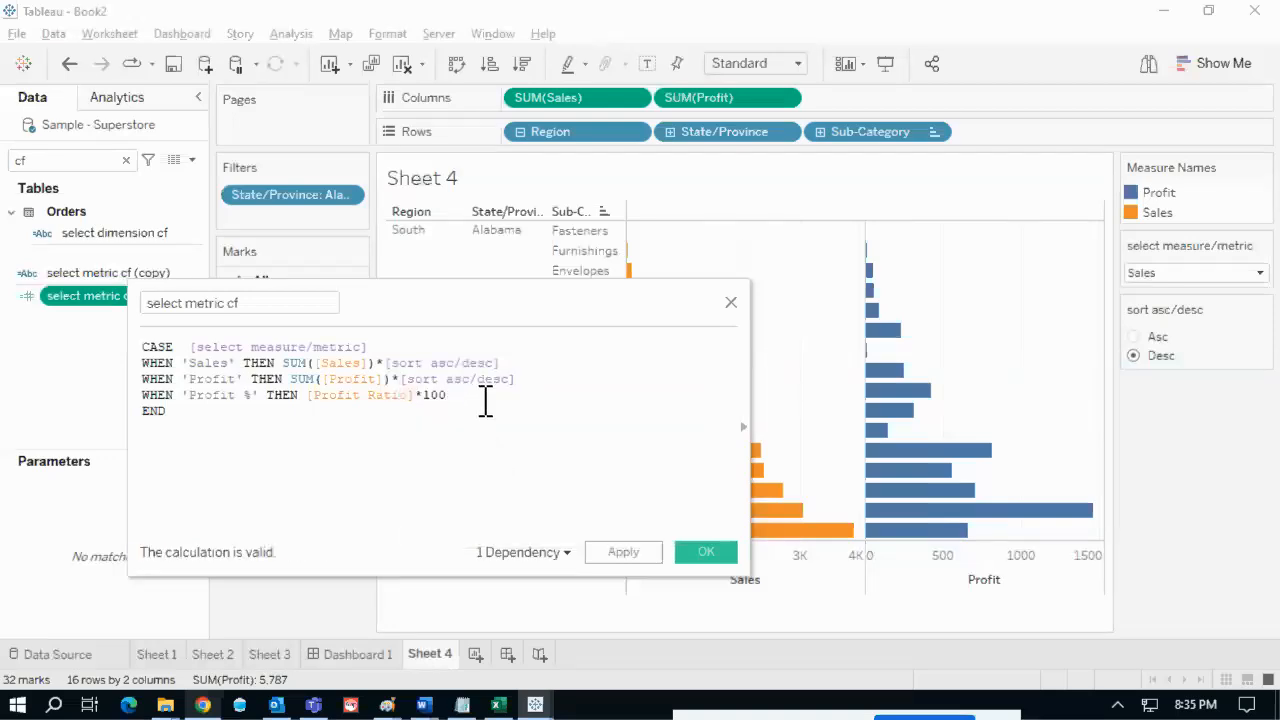
pyautogui.write(')')
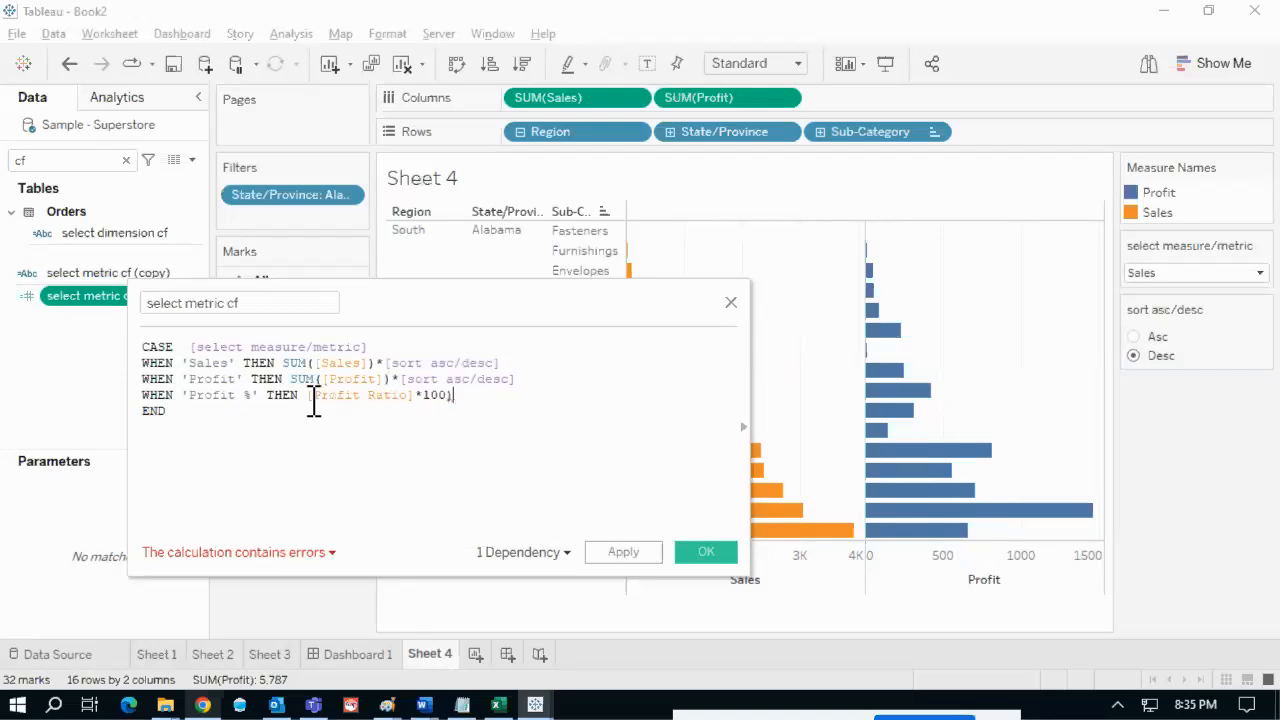
pyautogui.write('(')
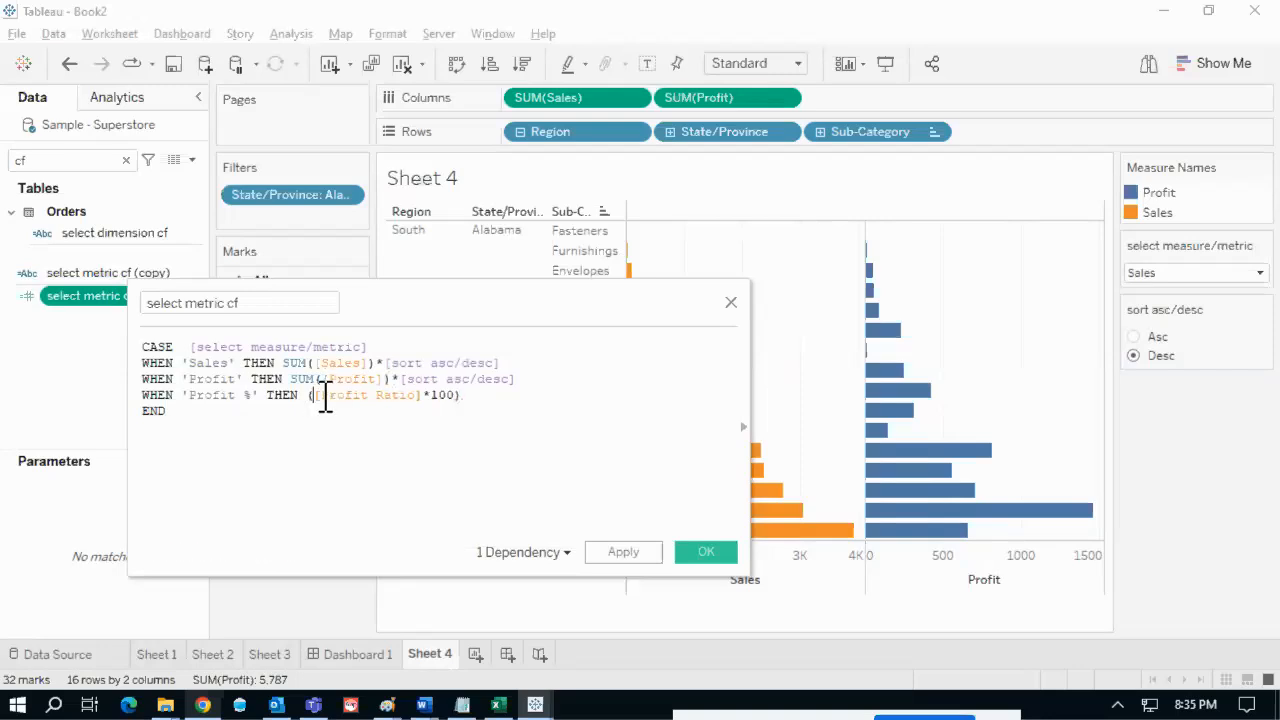
pyautogui.click(483, 395)
pyautogui.write('*')
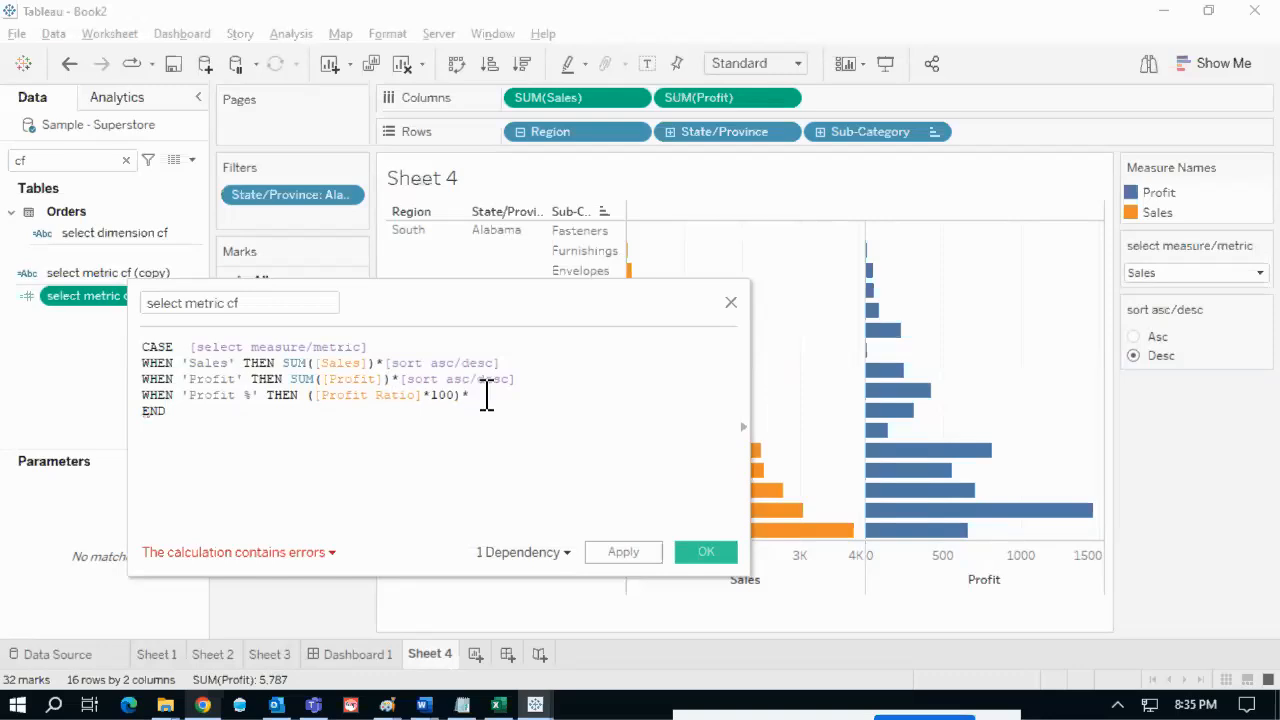
pyautogui.write('sor')
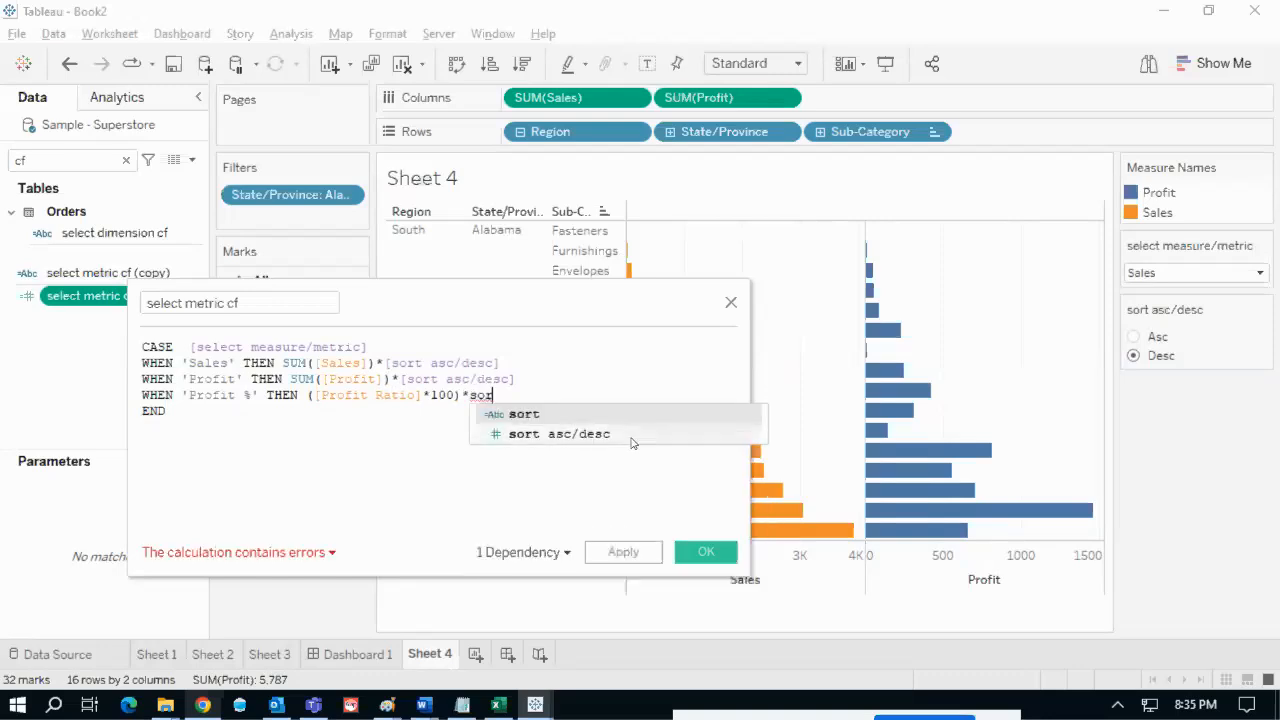
pyautogui.click(632, 434)
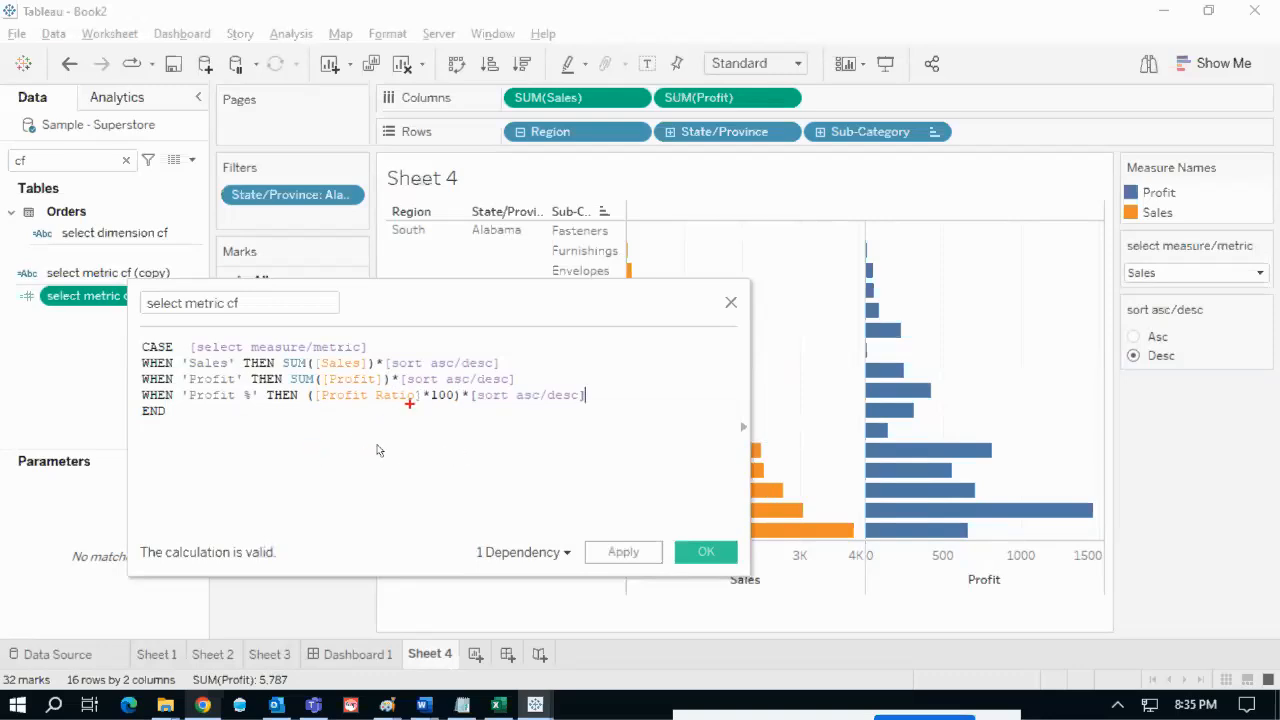
pyautogui.moveTo(344, 460)
pyautogui.mouseDown()
pyautogui.moveTo(342, 500)
pyautogui.moveTo(375, 490)
pyautogui.moveTo(352, 472)
pyautogui.mouseUp()
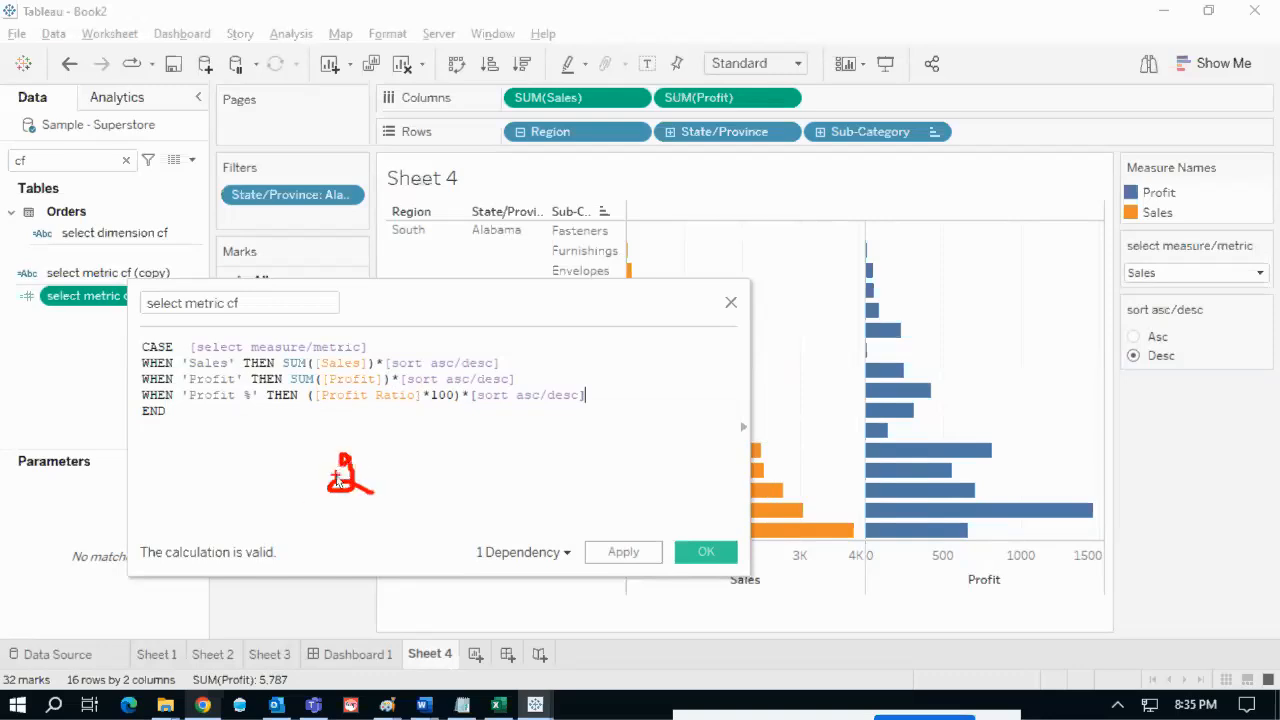
pyautogui.moveTo(295, 484)
pyautogui.mouseDown()
pyautogui.moveTo(313, 480)
pyautogui.moveTo(305, 466)
pyautogui.mouseUp()
pyautogui.moveTo(299, 460)
pyautogui.mouseDown()
pyautogui.moveTo(299, 472)
pyautogui.moveTo(401, 476)
pyautogui.moveTo(277, 473)
pyautogui.mouseUp()
pyautogui.moveTo(494, 451); pyautogui.dragTo(512, 497)
pyautogui.moveTo(598, 448); pyautogui.dragTo(692, 452)
pyautogui.moveTo(474, 424); pyautogui.dragTo(488, 408)
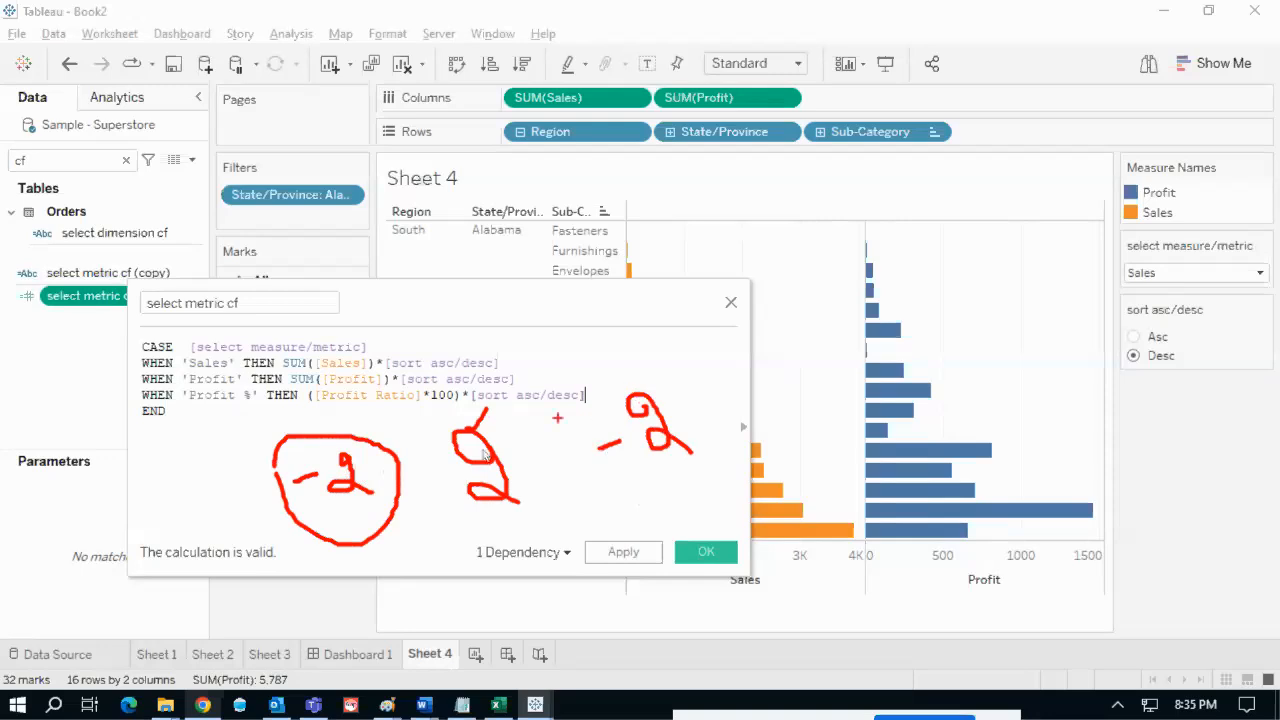
pyautogui.moveTo(433, 487); pyautogui.dragTo(466, 478)
pyautogui.moveTo(613, 431); pyautogui.dragTo(626, 463)
pyautogui.moveTo(484, 432); pyautogui.dragTo(493, 399)
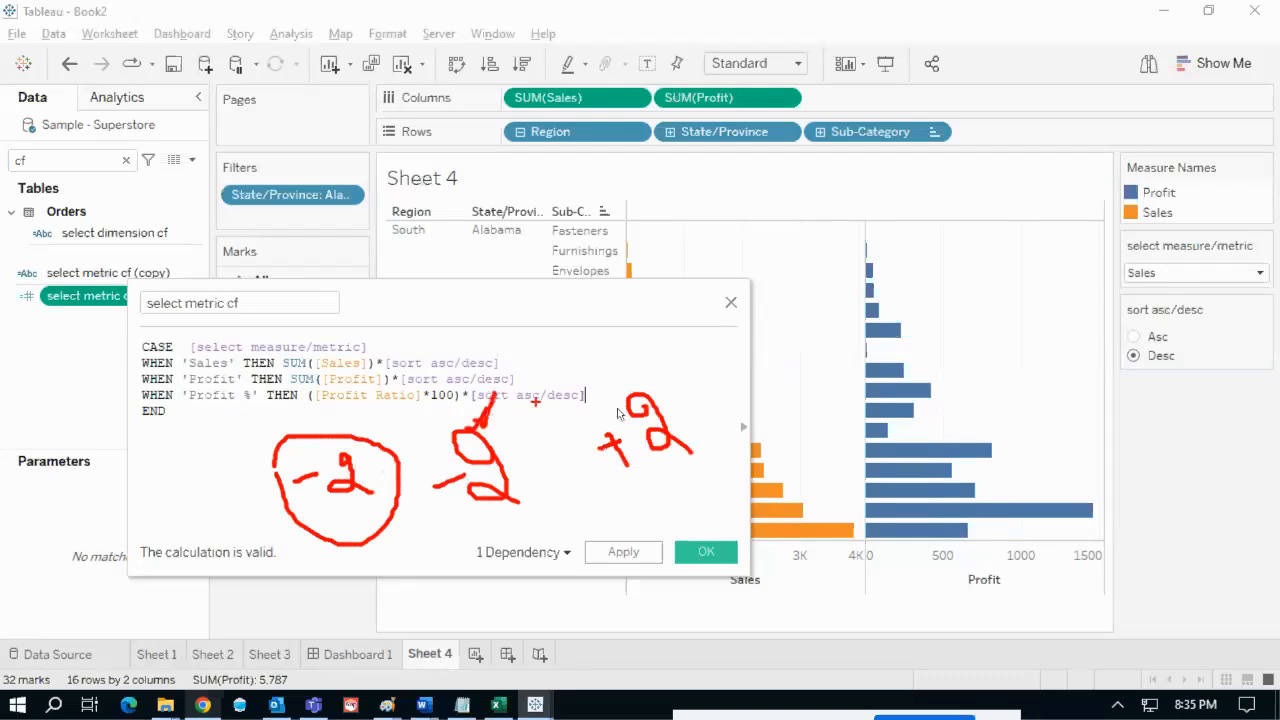
pyautogui.moveTo(648, 404); pyautogui.dragTo(673, 366)
pyautogui.moveTo(511, 364)
pyautogui.mouseDown()
pyautogui.moveTo(552, 350)
pyautogui.moveTo(560, 364)
pyautogui.moveTo(620, 340)
pyautogui.moveTo(611, 360)
pyautogui.mouseUp()
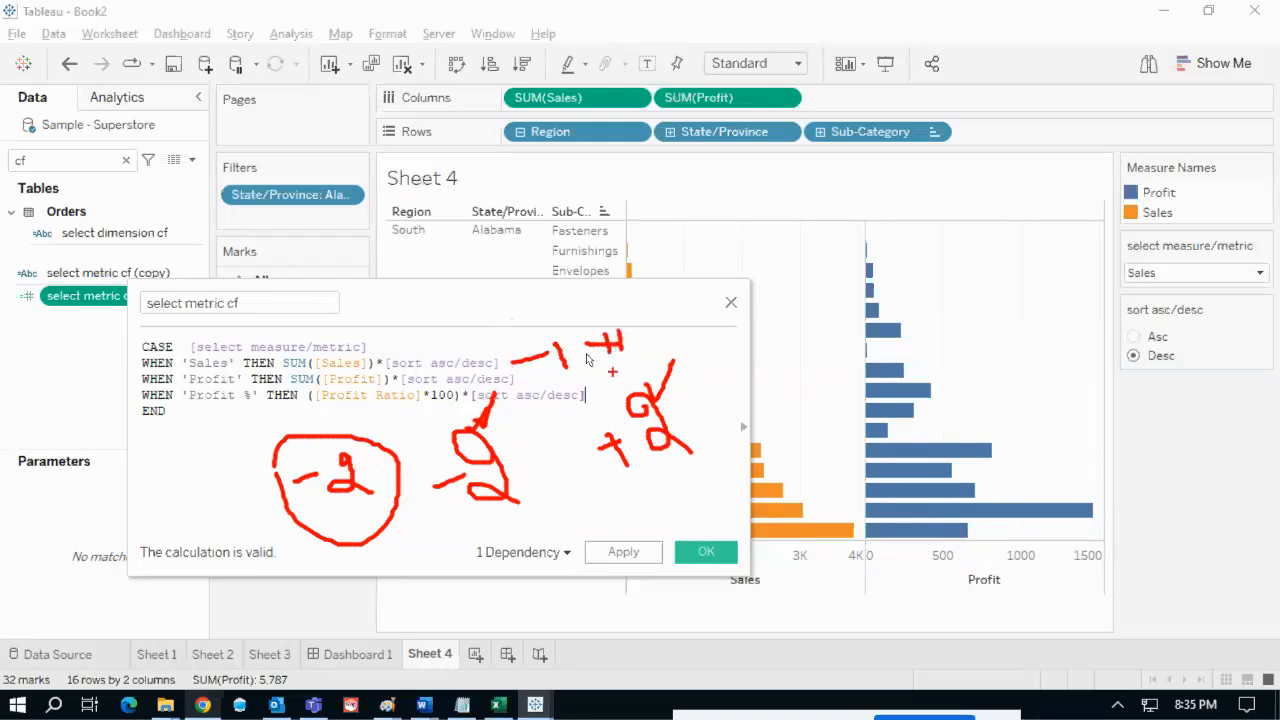
pyautogui.press('Escape')
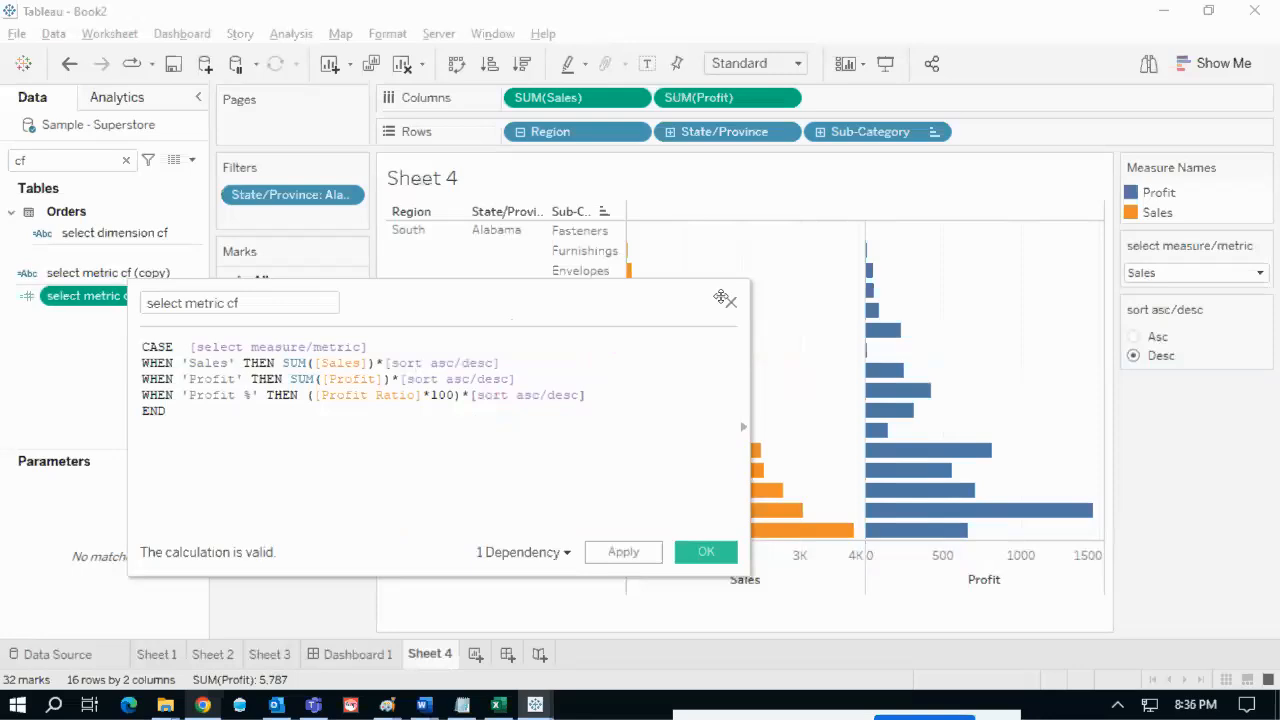
# - Apply the edited calculation and set the sort control to ascending
pyautogui.click(705, 552)
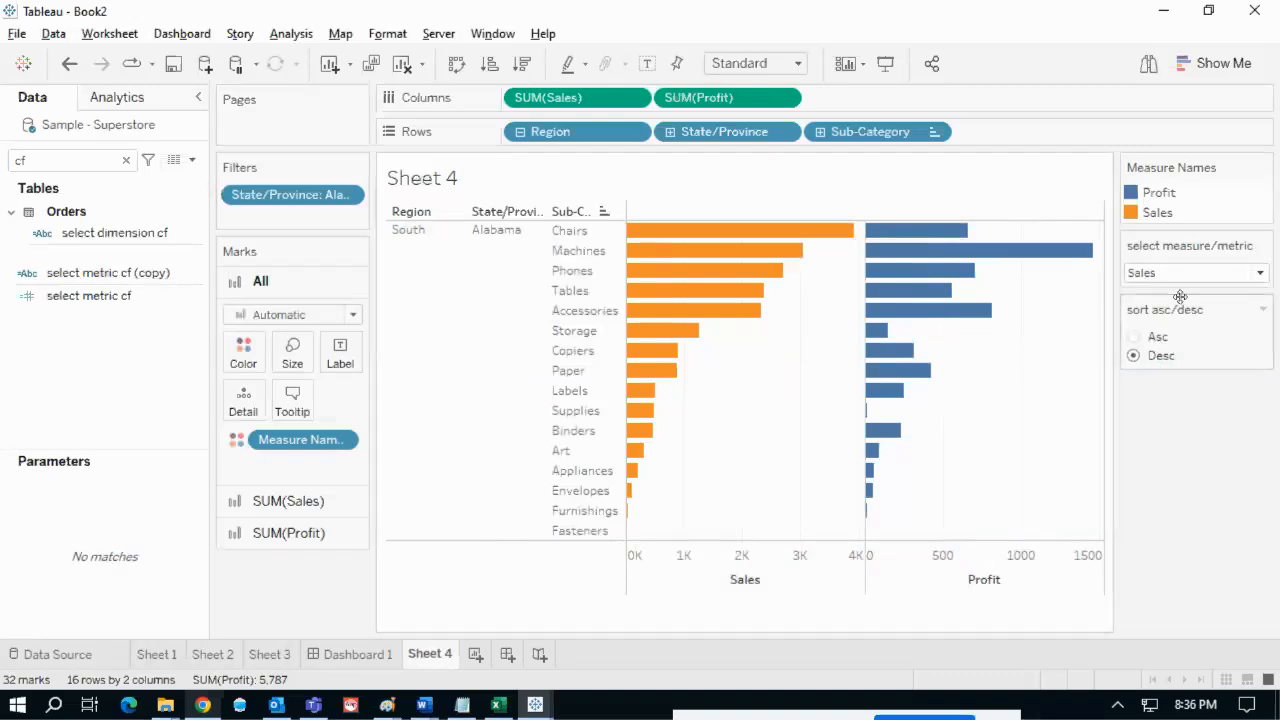
pyautogui.moveTo(1128, 272)
pyautogui.mouseDown()
pyautogui.moveTo(1150, 306)
pyautogui.moveTo(1180, 290)
pyautogui.moveTo(1160, 264)
pyautogui.mouseUp()
pyautogui.moveTo(829, 268)
pyautogui.mouseDown()
pyautogui.moveTo(688, 412)
pyautogui.moveTo(658, 500)
pyautogui.mouseUp()
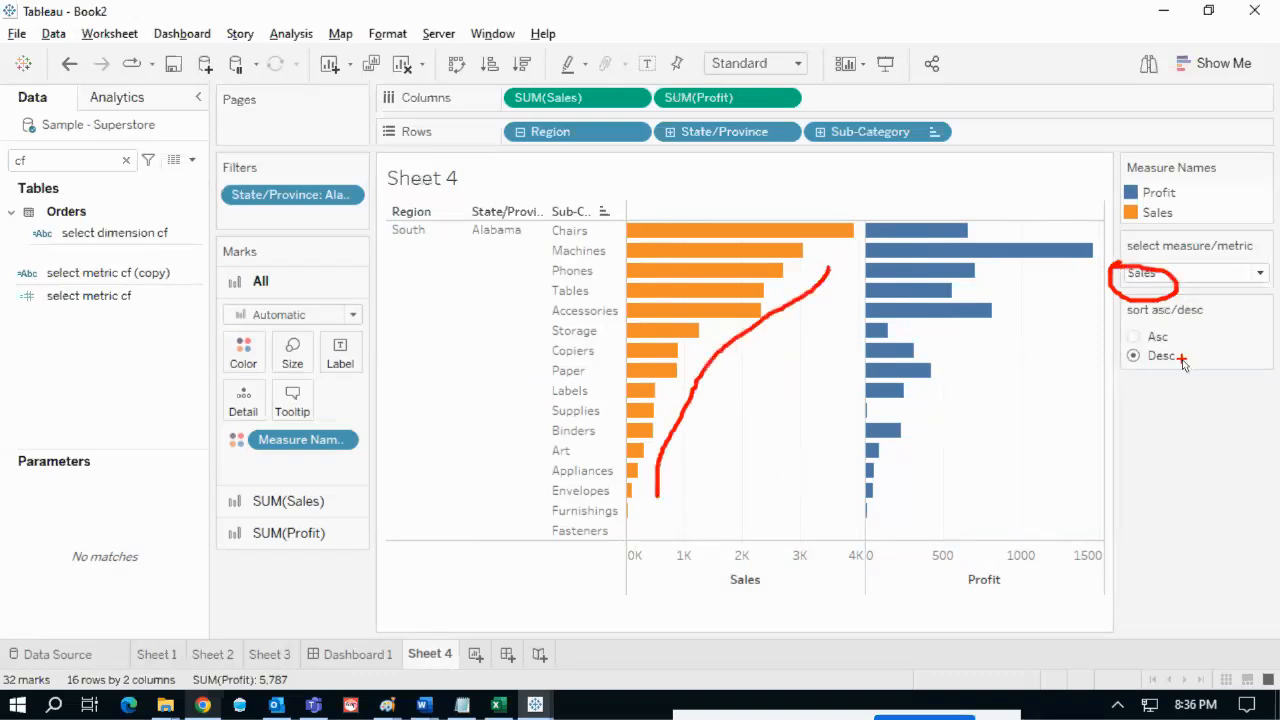
pyautogui.moveTo(1182, 360); pyautogui.dragTo(1215, 352)
pyautogui.press('Escape')
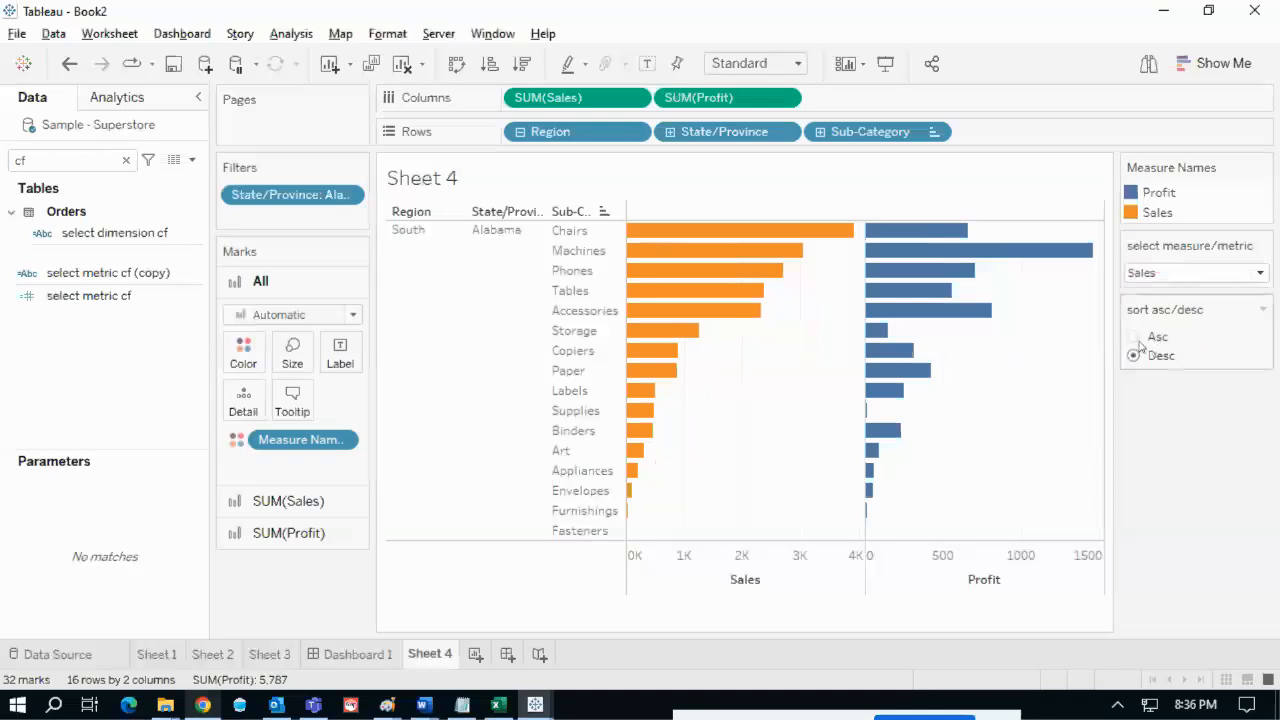
pyautogui.click(1140, 340)
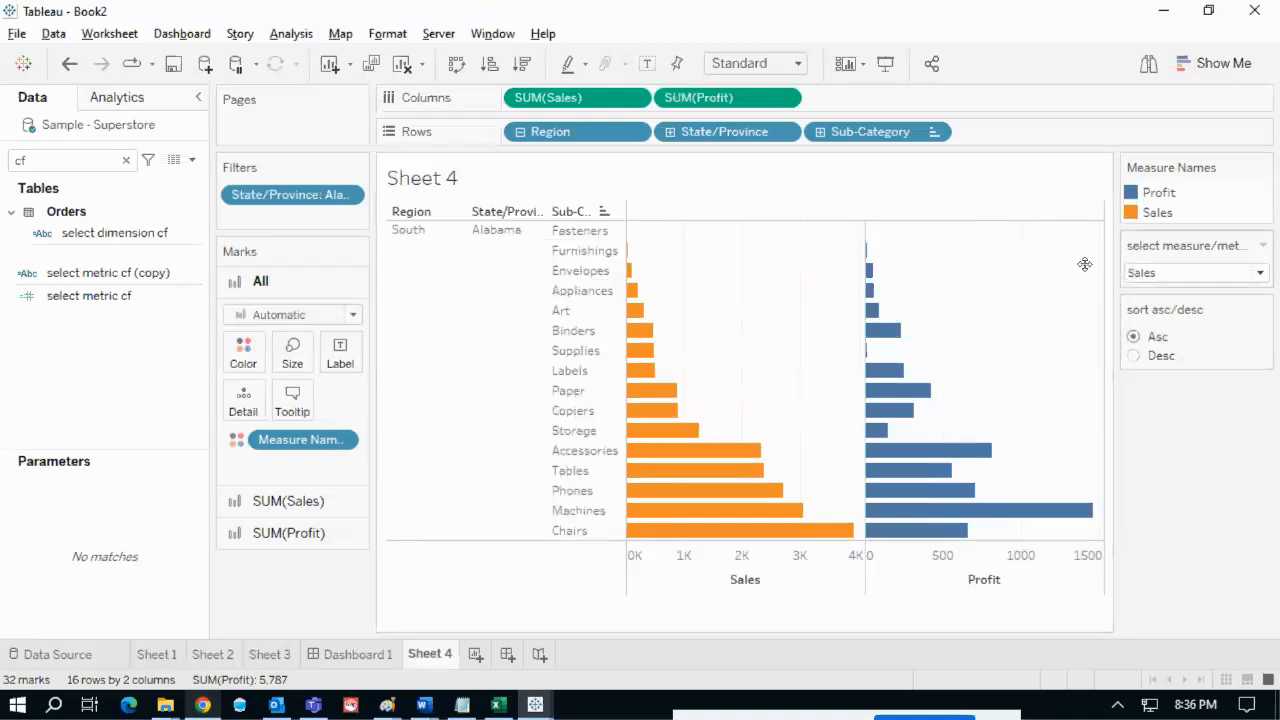
# - Sort the bars by Profit in descending order, putting Machines at the top
pyautogui.moveTo(668, 252); pyautogui.dragTo(847, 482)
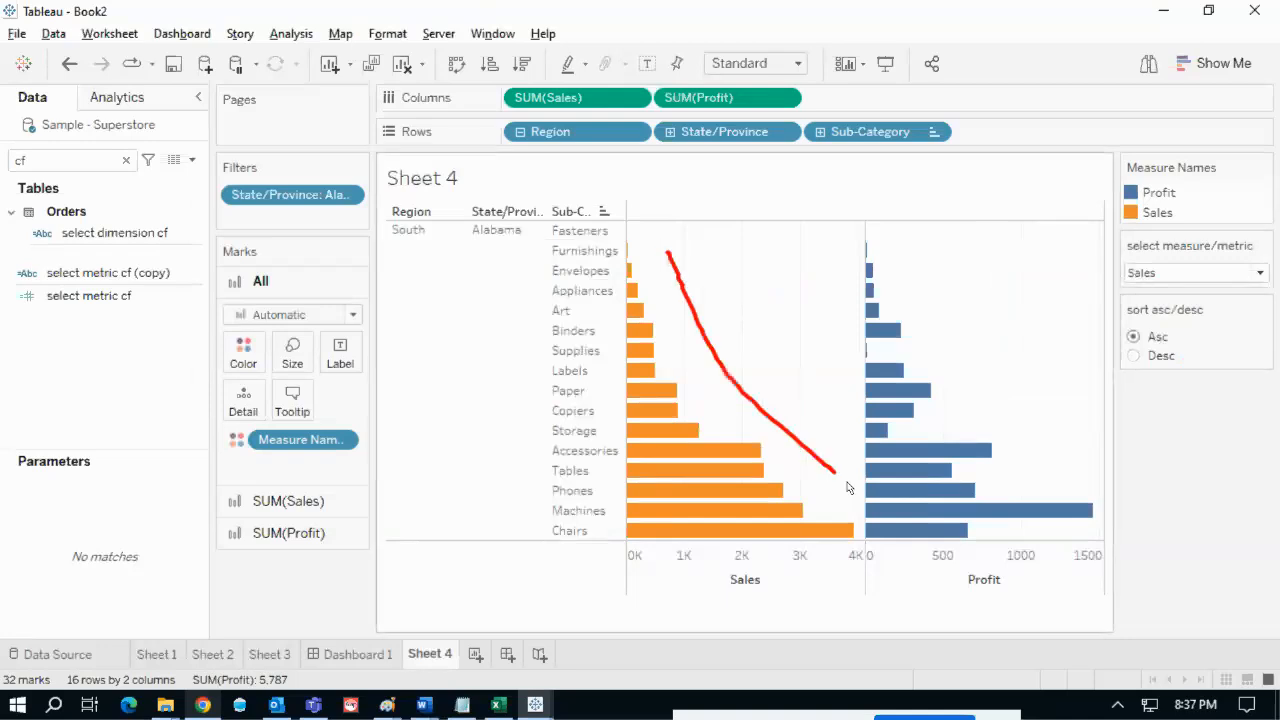
pyautogui.press('Escape')
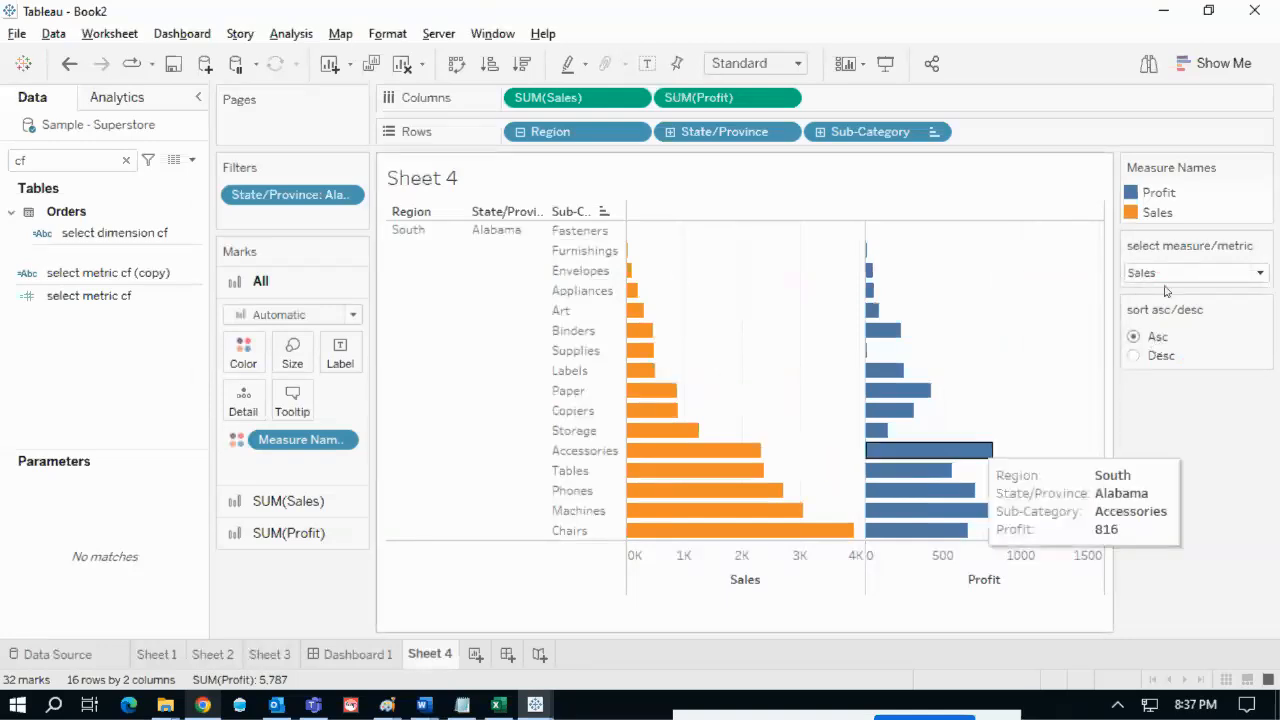
pyautogui.click(1166, 274)
pyautogui.click(1148, 312)
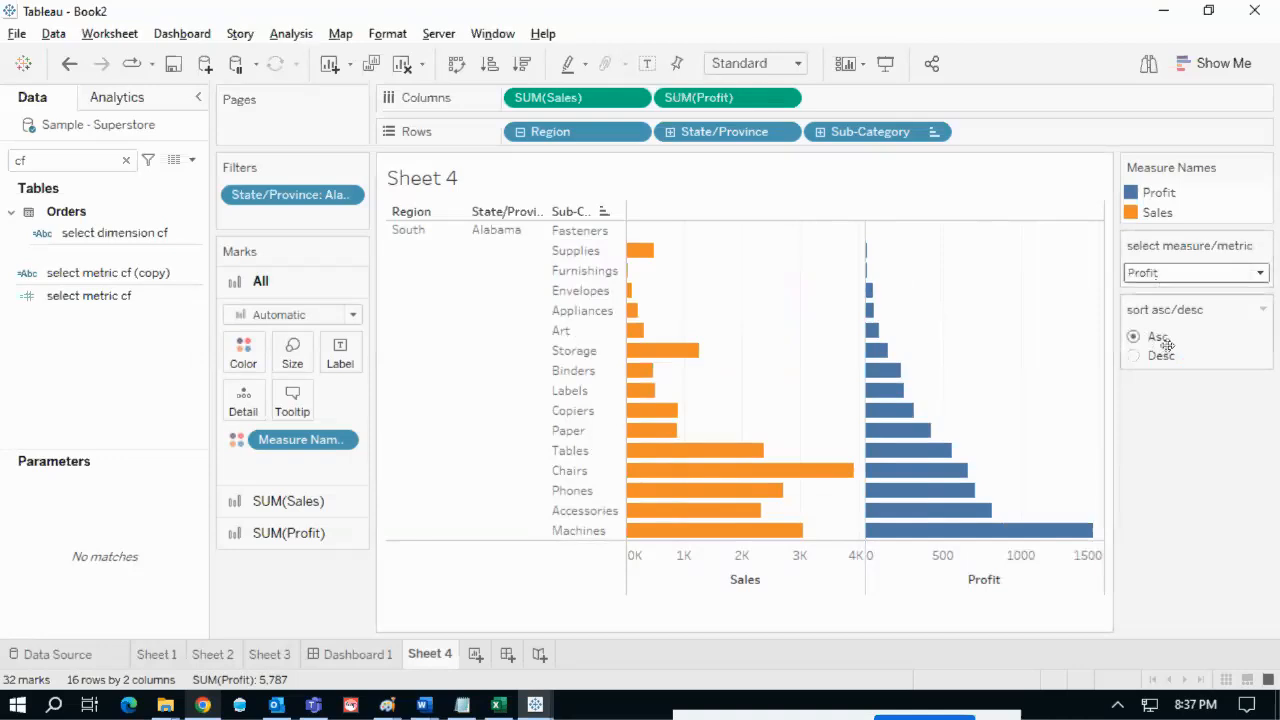
pyautogui.click(1134, 357)
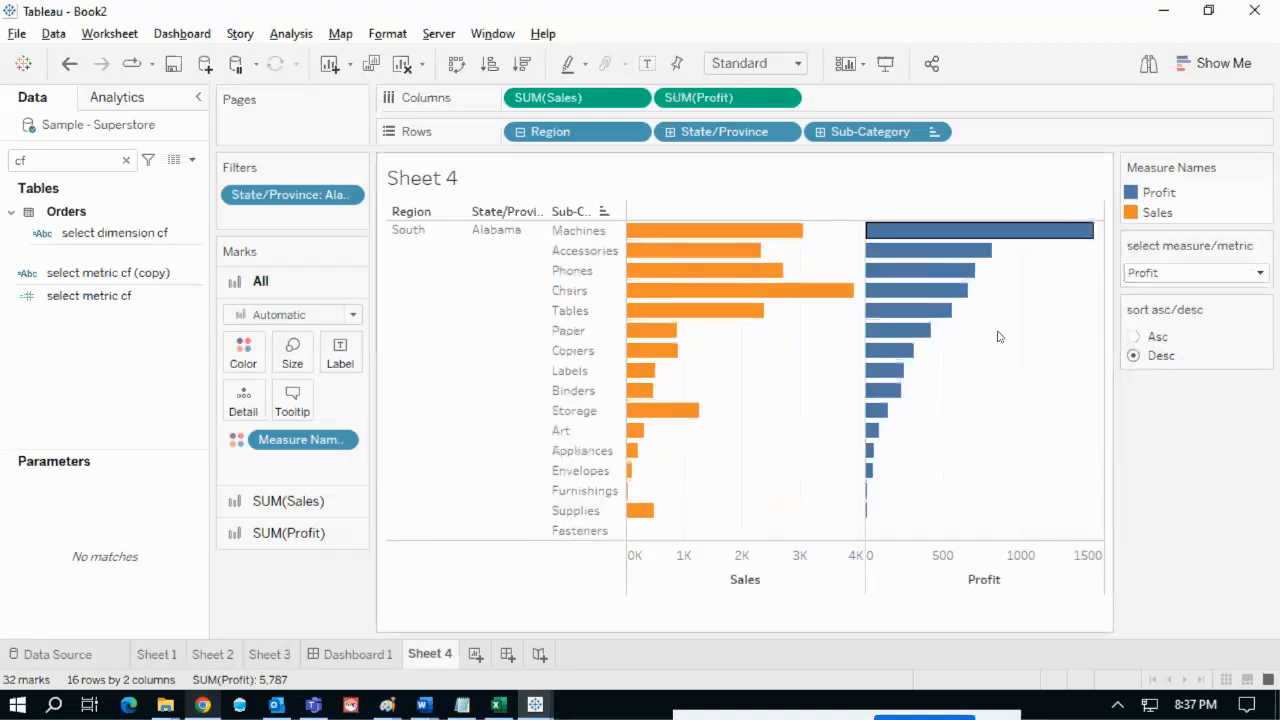
# - Open sort asc/desc in Edit Parameter and begin relabelling the Asc value
pyautogui.click(1264, 311)
pyautogui.click(1202, 335)
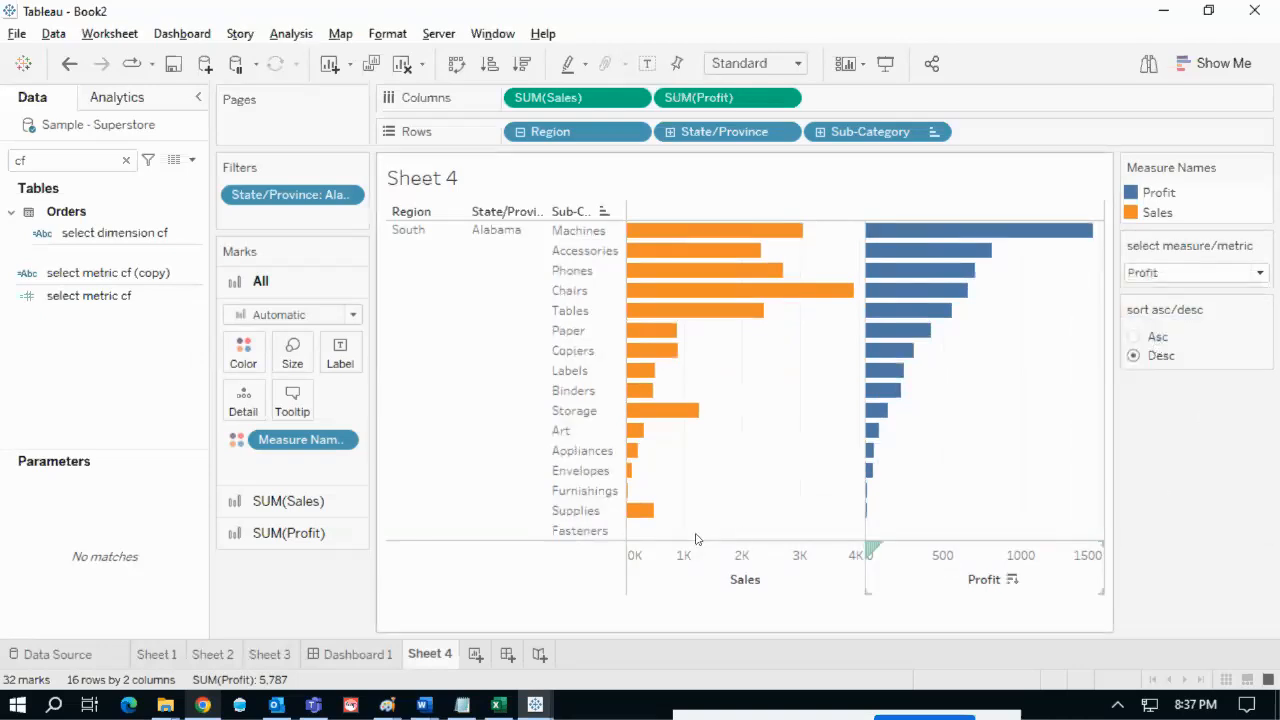
pyautogui.click(581, 441)
pyautogui.click(583, 441)
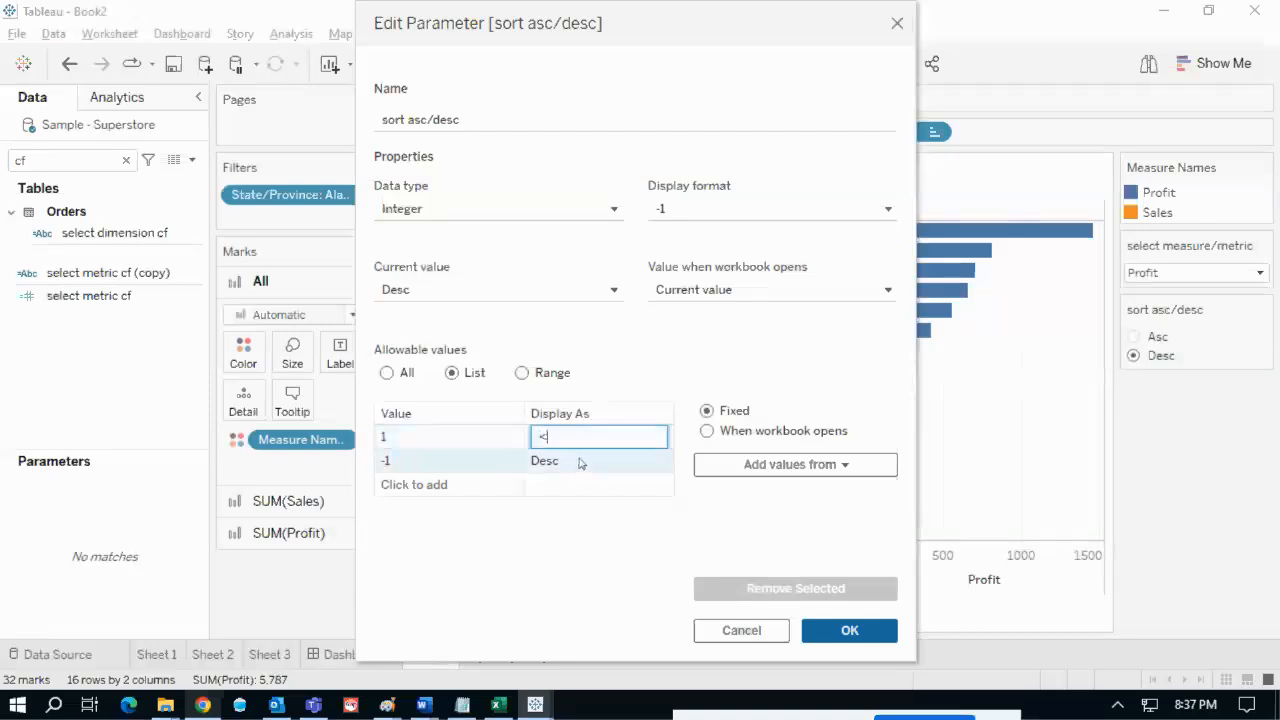
# - Relabel the sort options '<' and '>', then choose '<' to order bars Fasteners to Machines
pyautogui.click(582, 461)
pyautogui.write('>')
pyautogui.click(607, 540)
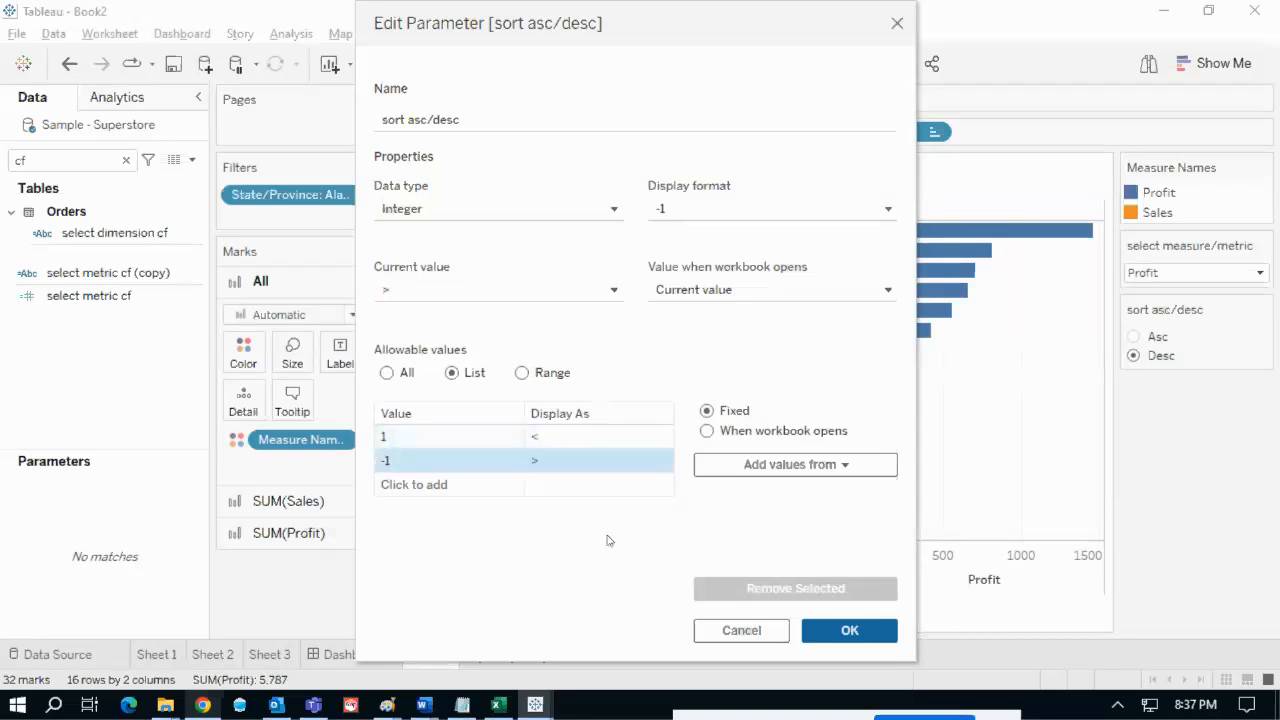
pyautogui.click(812, 629)
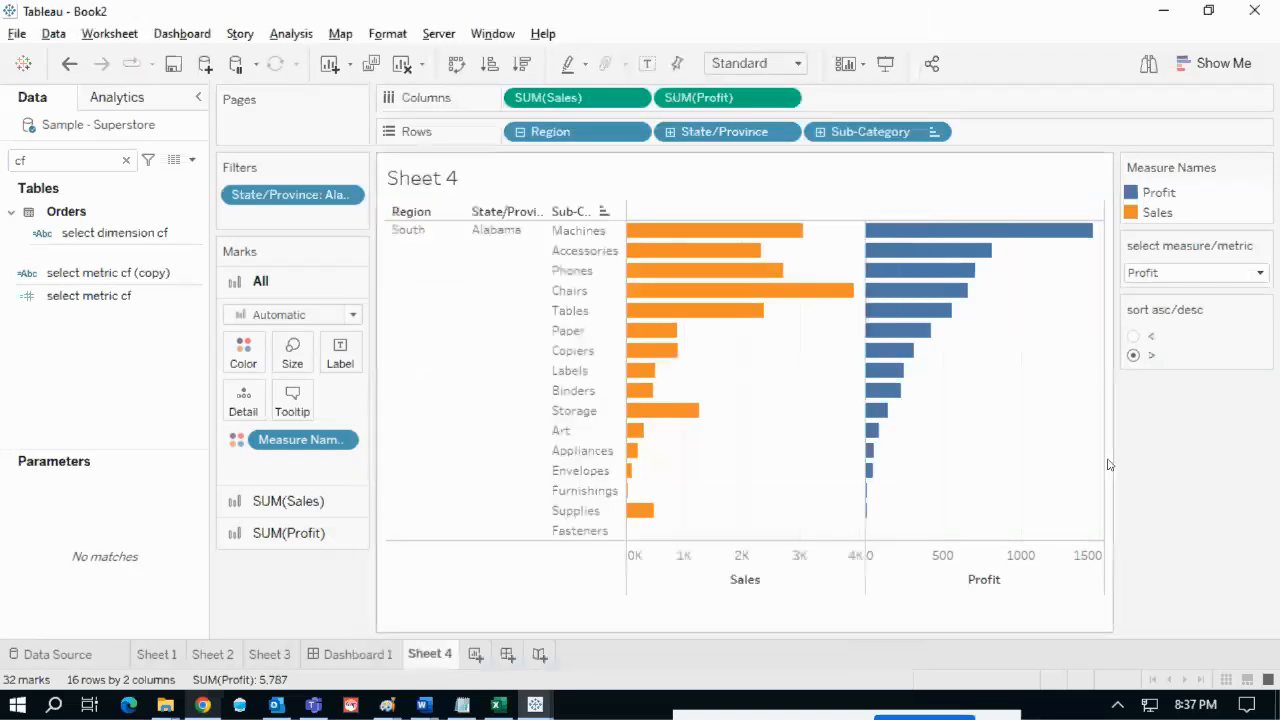
pyautogui.click(1135, 338)
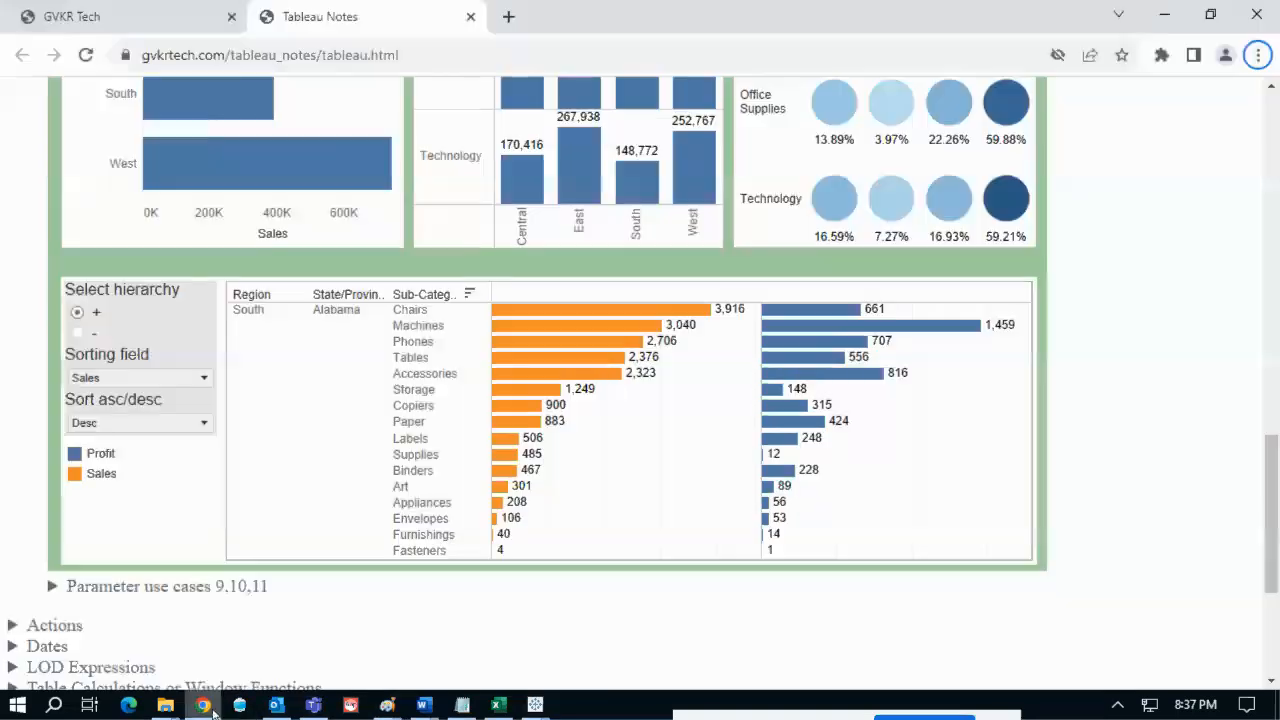
# - Study the Parameter use cases 7,8 chart's Select hierarchy control, then bring back the Book2 workbook
pyautogui.click(202, 705)
pyautogui.scroll(4, 668, 556)
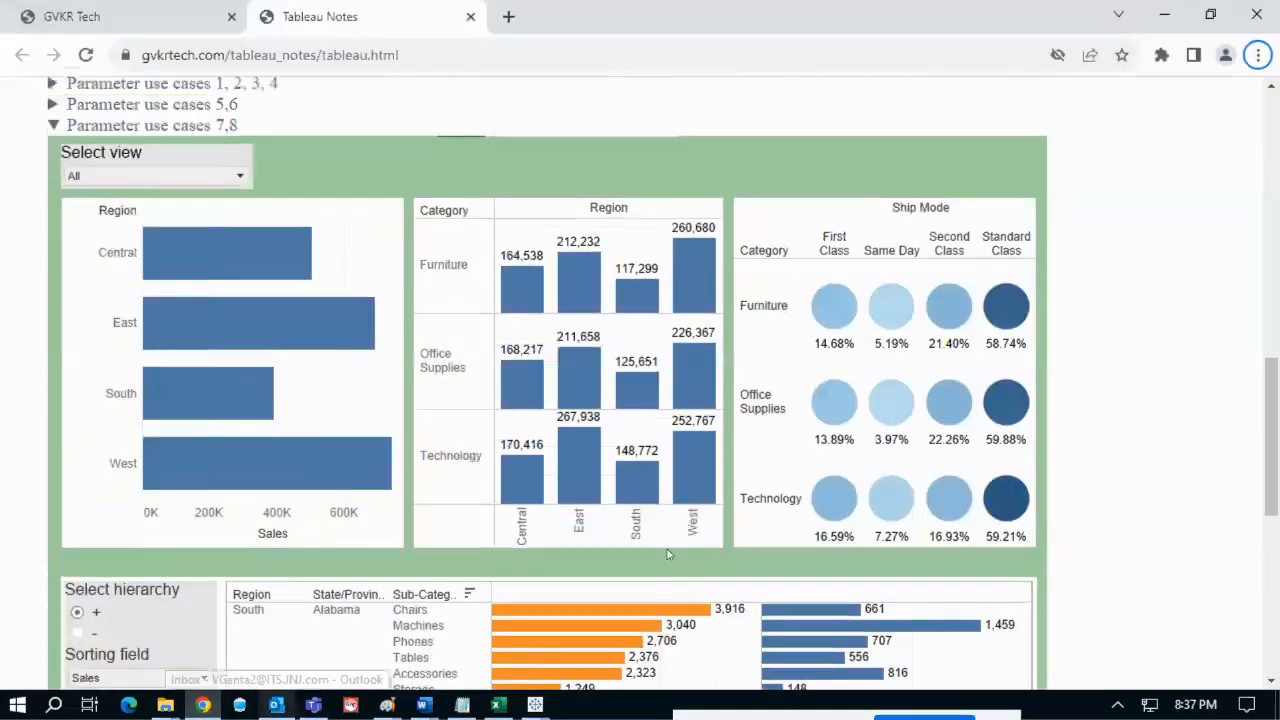
pyautogui.scroll(-1, 668, 552)
pyautogui.scroll(-3, 668, 549)
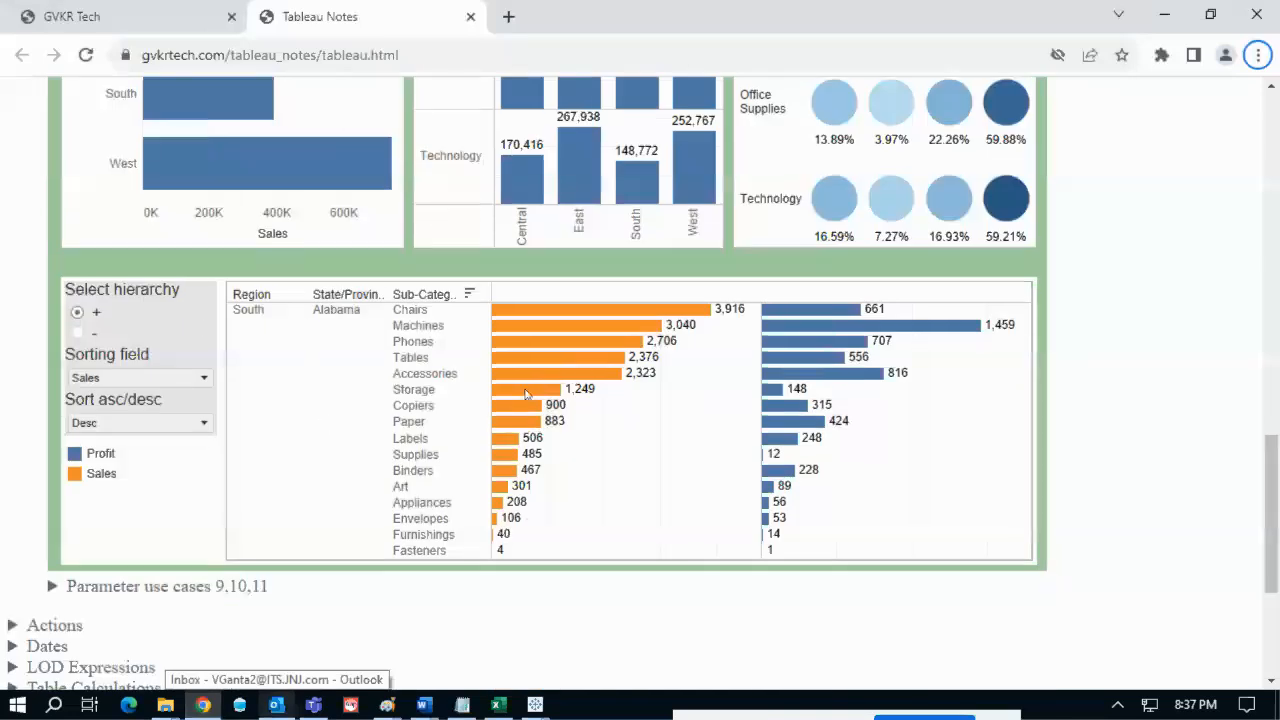
pyautogui.scroll(-2, 527, 393)
pyautogui.scroll(1, 528, 395)
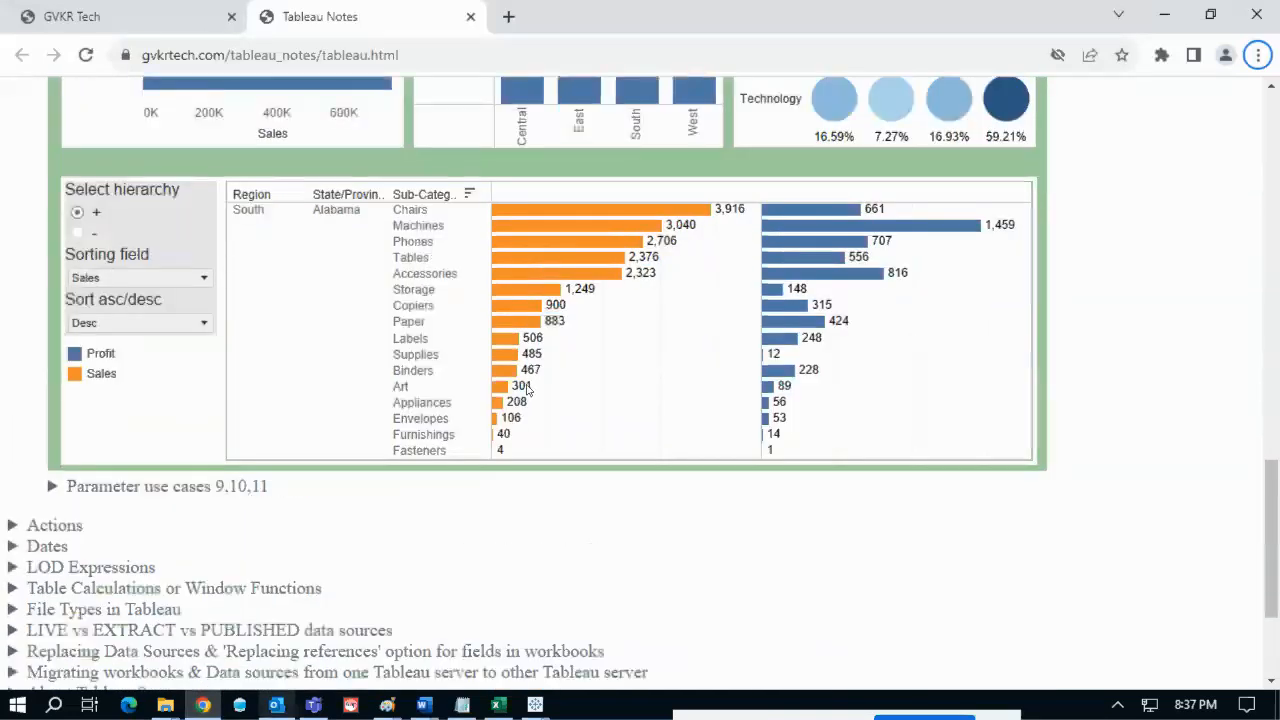
pyautogui.scroll(1, 528, 390)
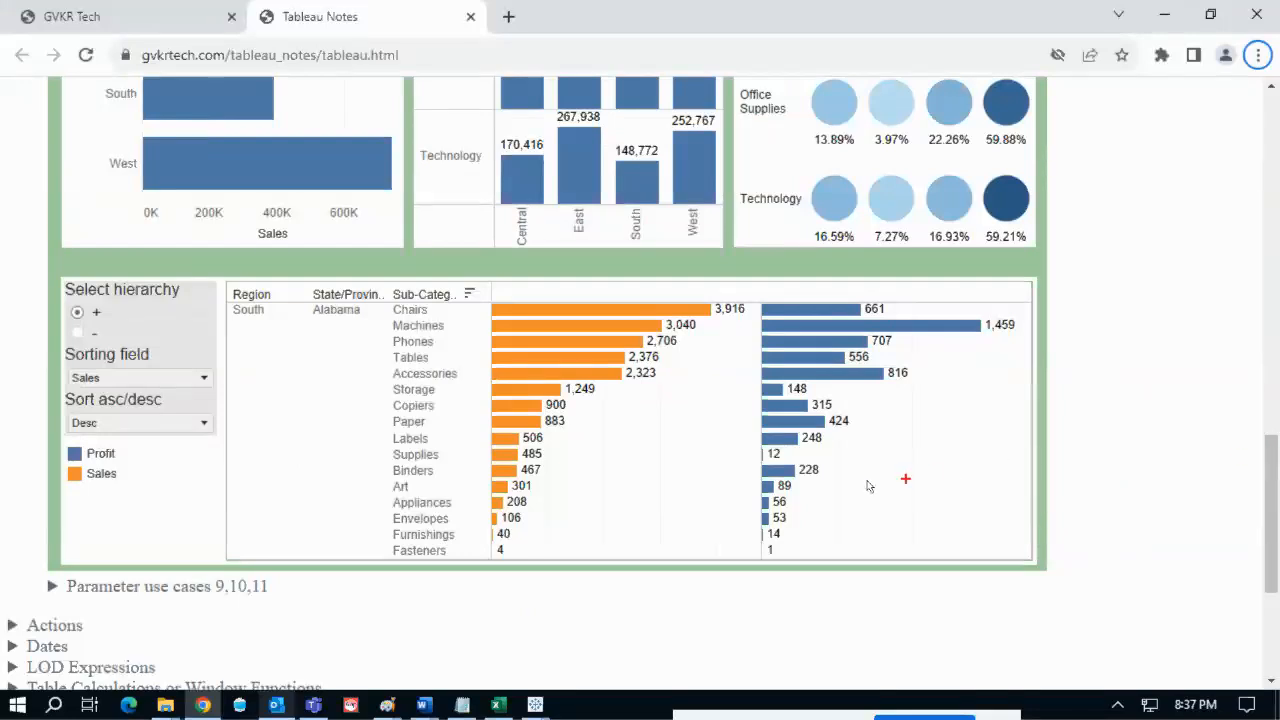
pyautogui.moveTo(58, 270)
pyautogui.mouseDown()
pyautogui.moveTo(32, 322)
pyautogui.moveTo(215, 285)
pyautogui.moveTo(88, 250)
pyautogui.moveTo(48, 276)
pyautogui.mouseUp()
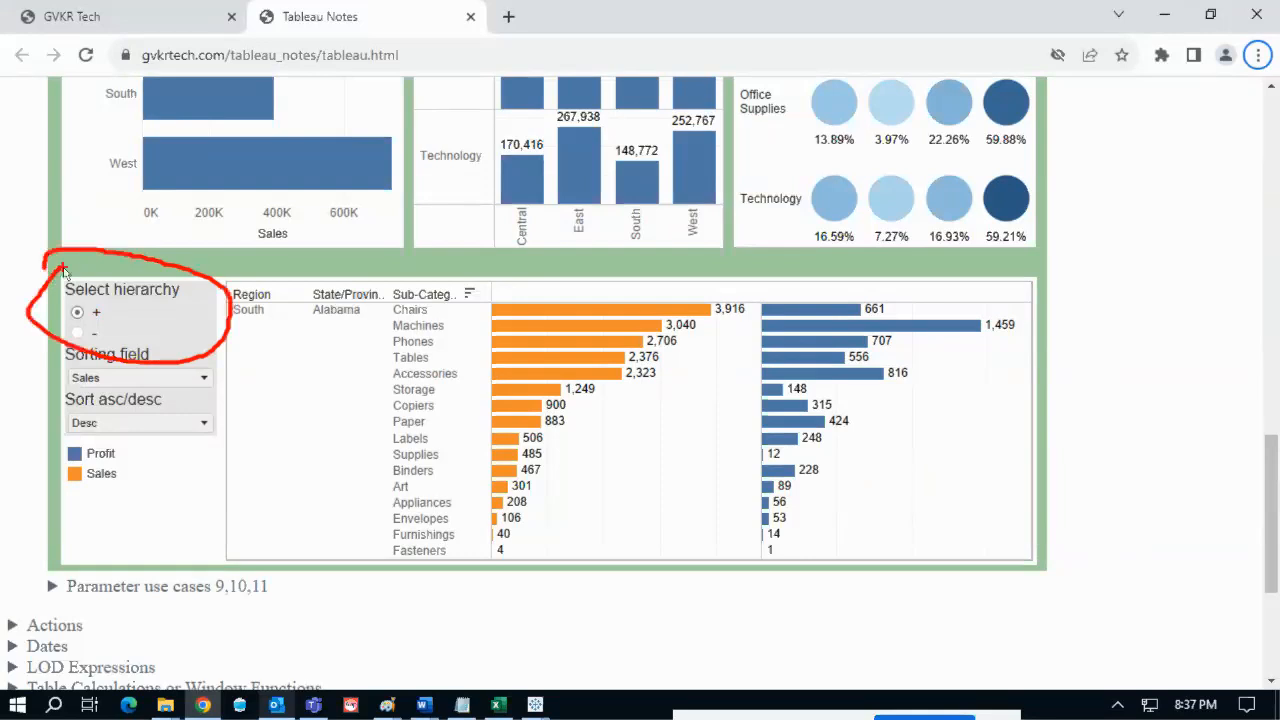
pyautogui.press('Escape')
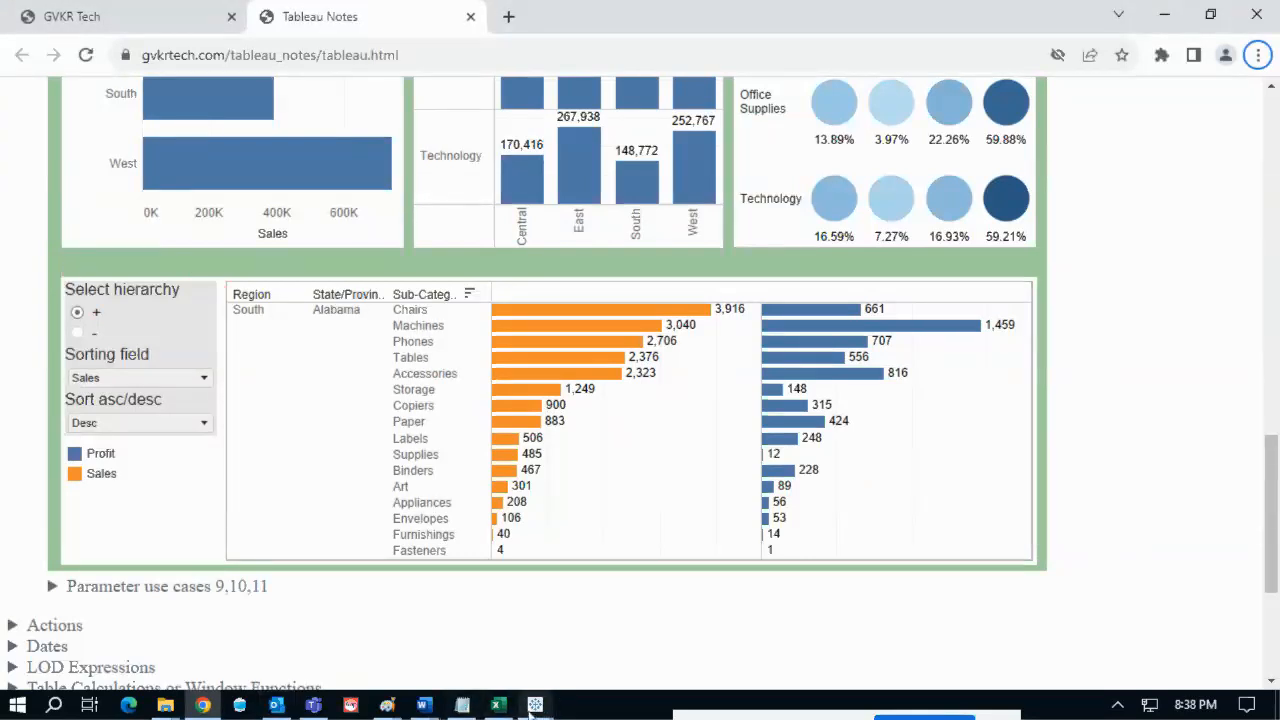
pyautogui.moveTo(535, 706)
pyautogui.click(626, 645)
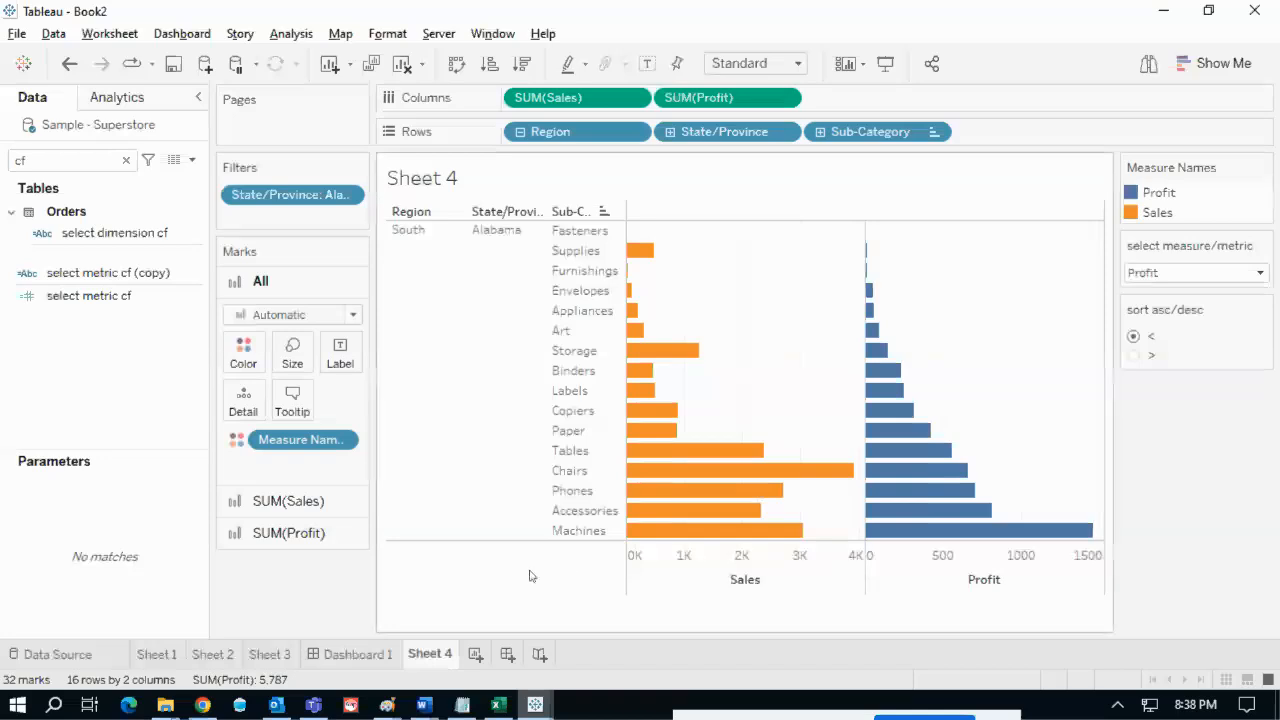
# - Clear Sheet 3 and rebuild it with Region on rows and Sales on columns
pyautogui.click(270, 654)
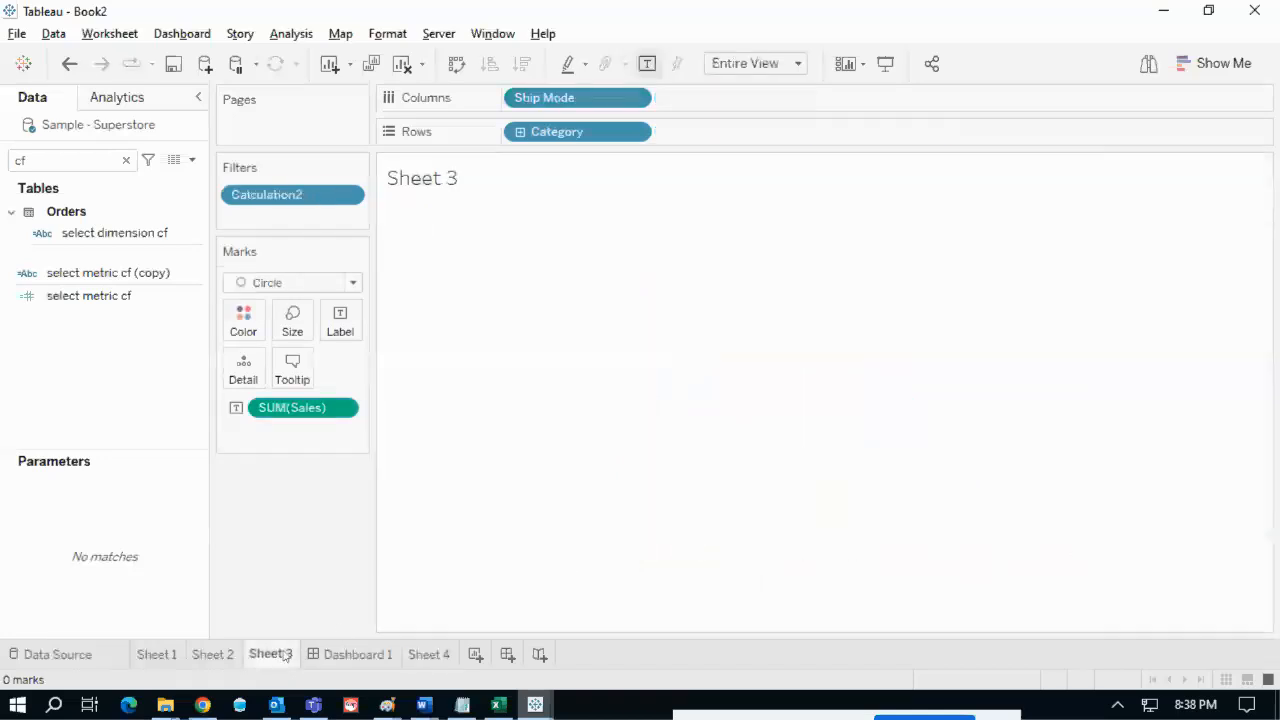
pyautogui.click(402, 63)
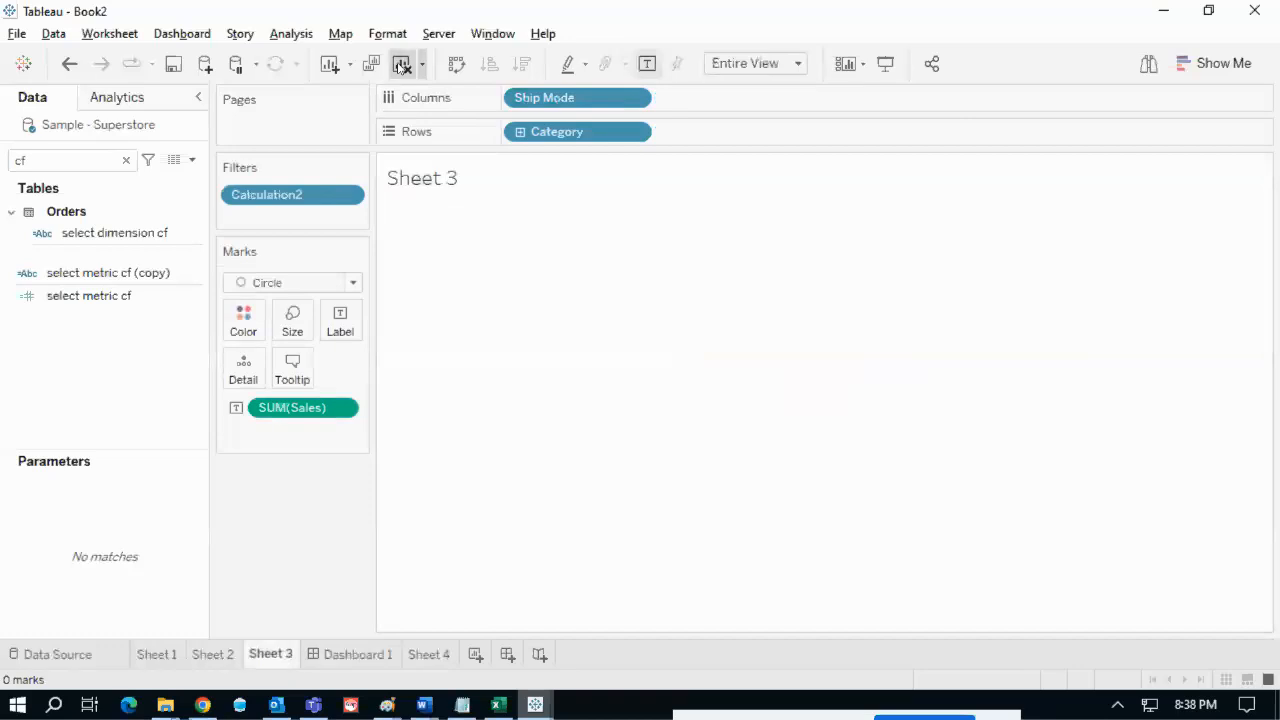
pyautogui.click(104, 157)
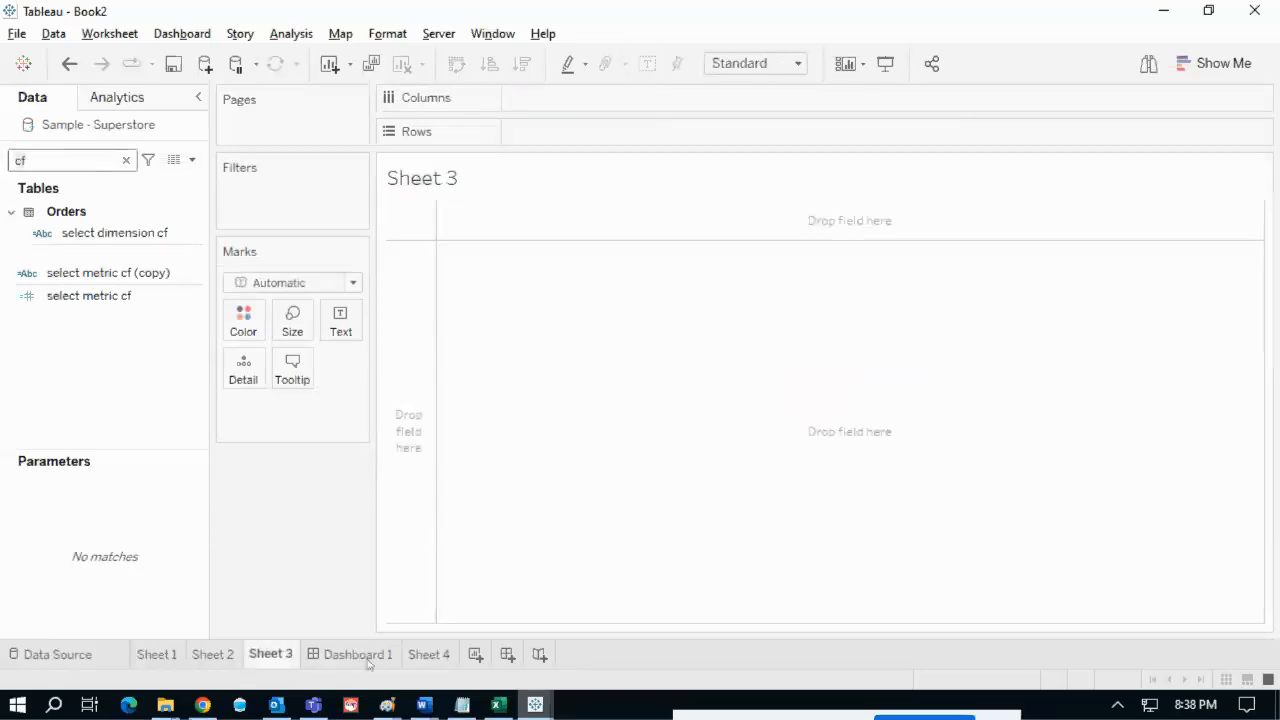
pyautogui.click(431, 654)
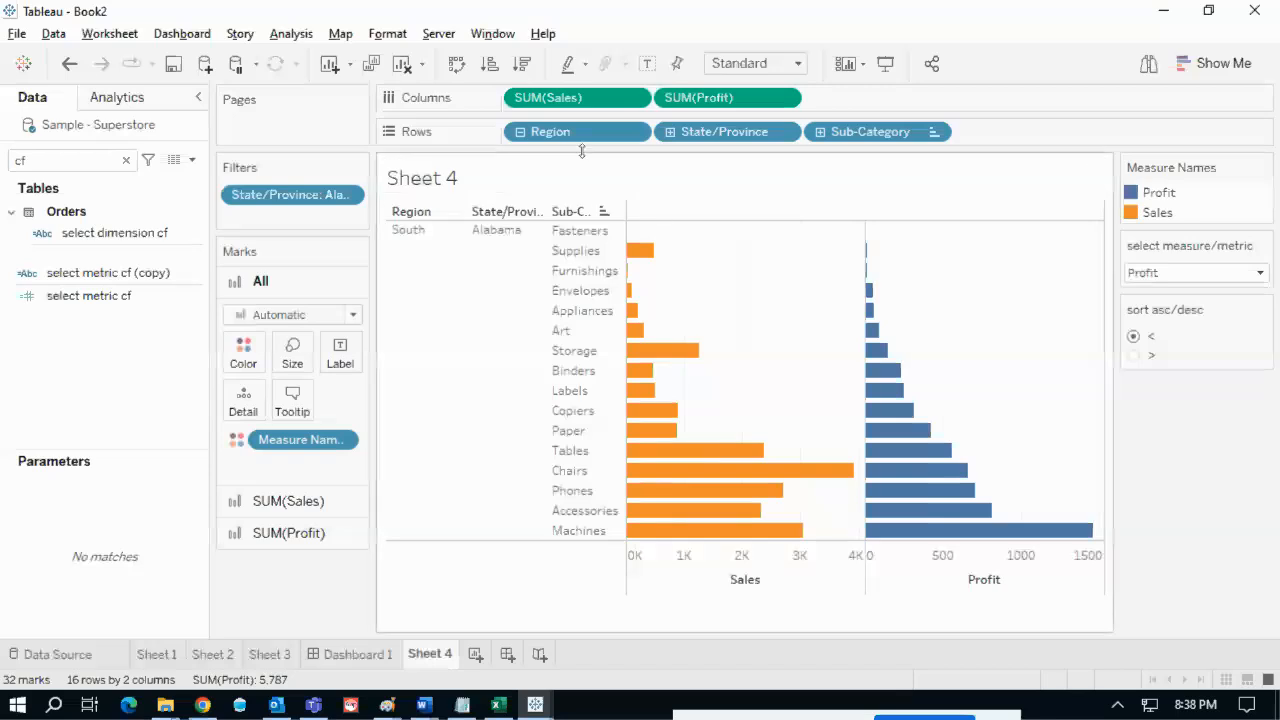
pyautogui.click(284, 654)
pyautogui.click(63, 160)
pyautogui.press('BackSpace')
pyautogui.press('BackSpace')
pyautogui.write('re')
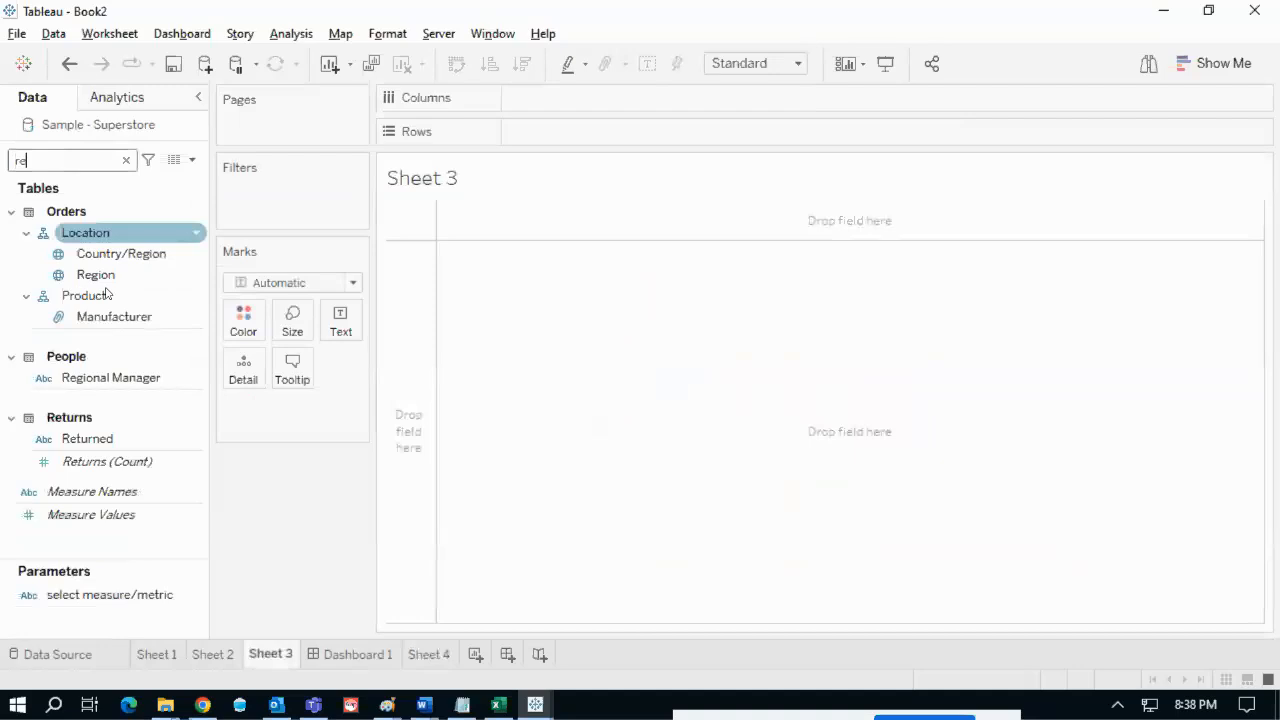
pyautogui.moveTo(180, 256); pyautogui.dragTo(593, 136)
pyautogui.doubleClick(74, 160)
pyautogui.write('sa')
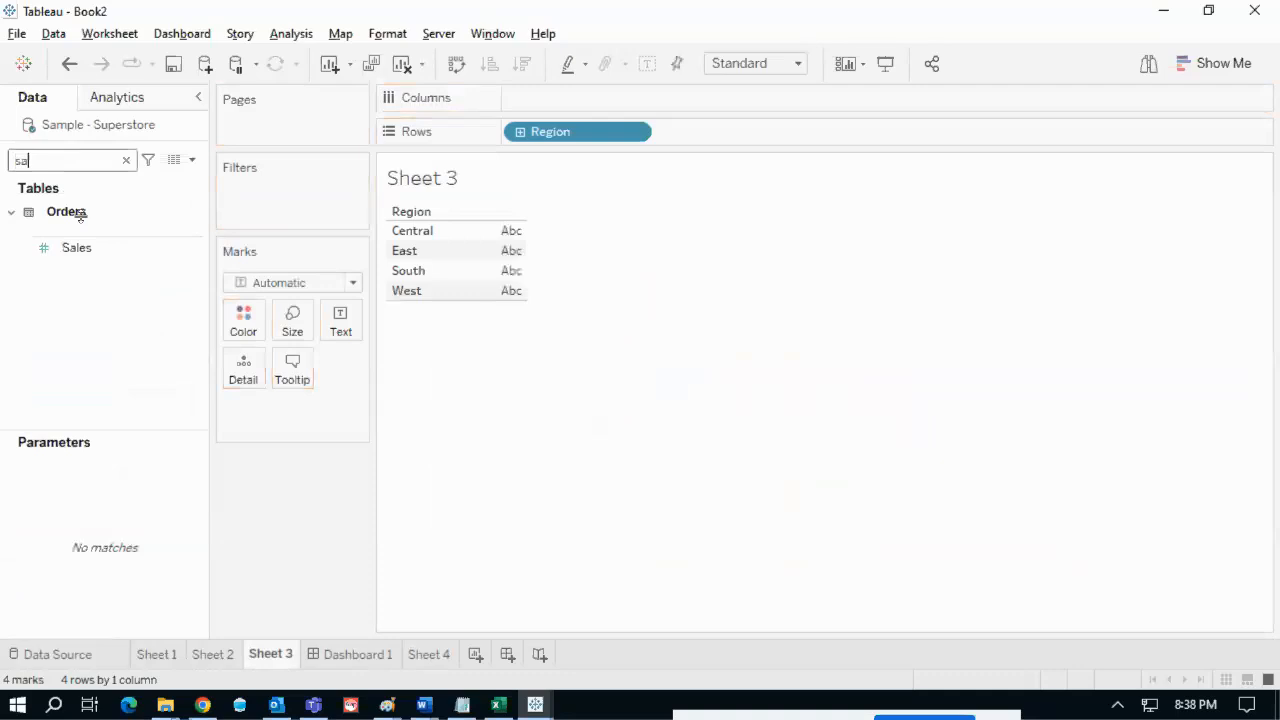
pyautogui.moveTo(78, 247); pyautogui.dragTo(580, 417)
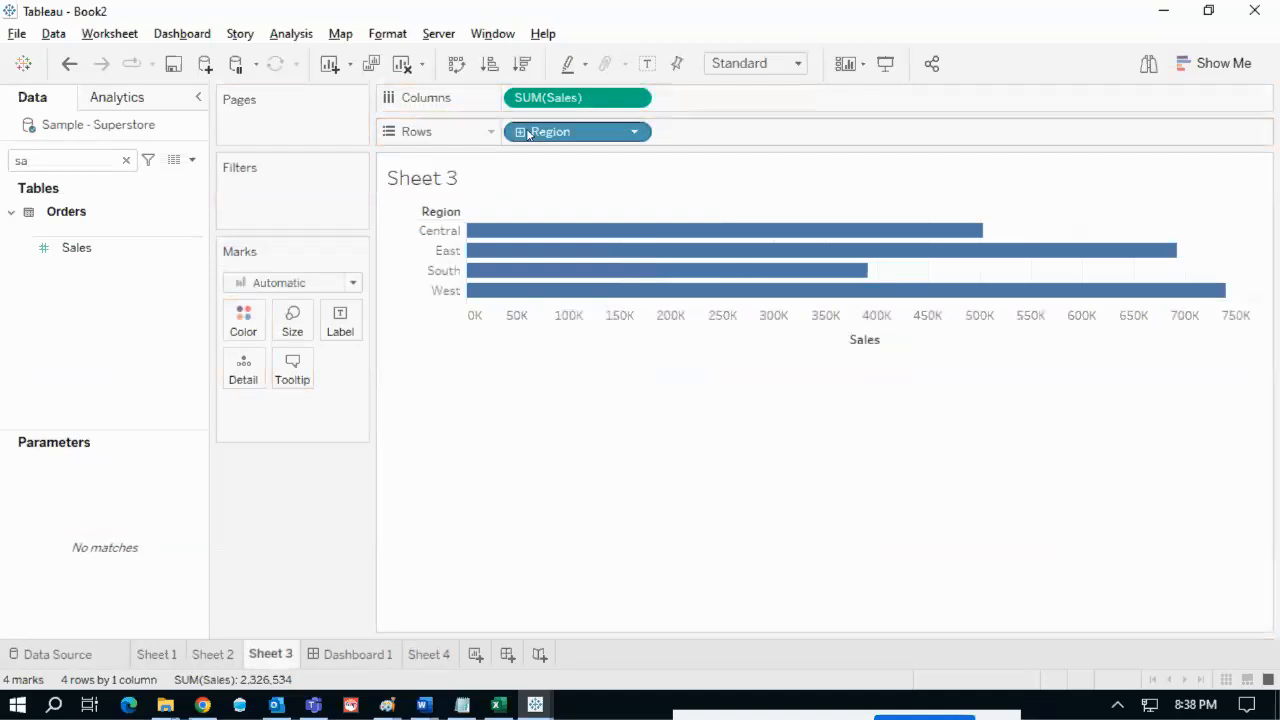
# - Drill Region down to State/Province and City, collapse back to Region, then go to Sheet 4
pyautogui.click(518, 134)
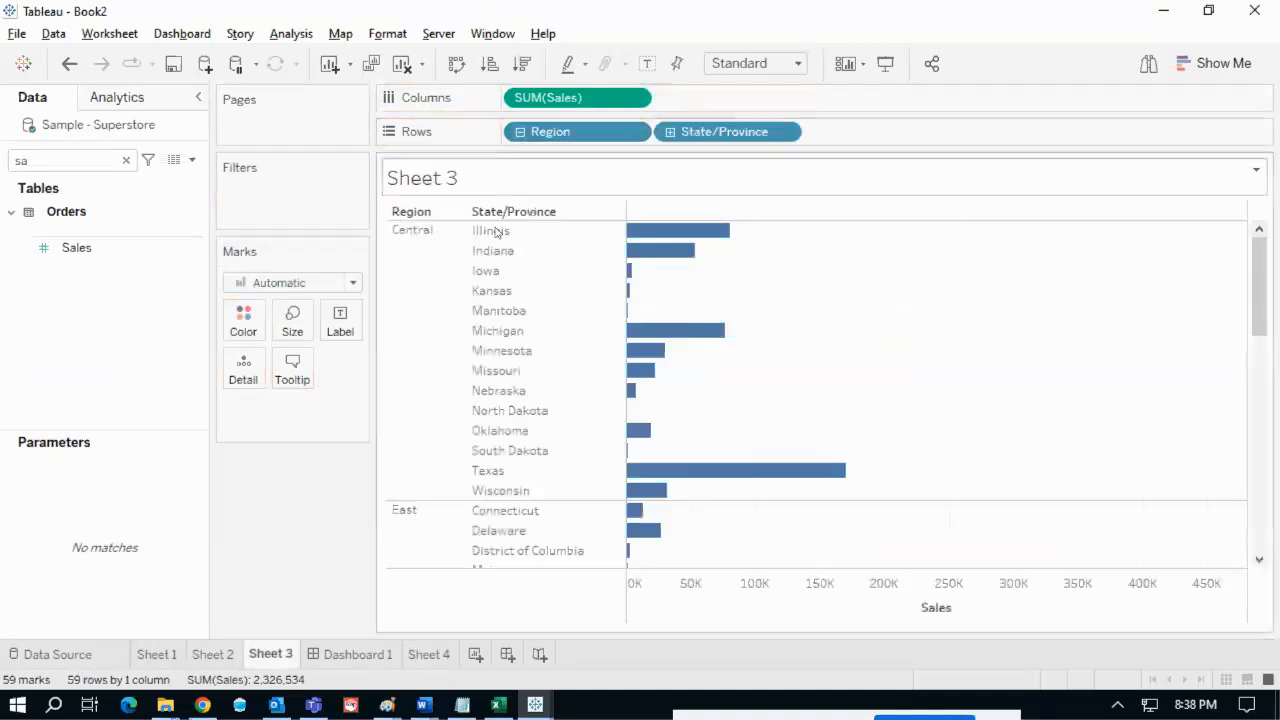
pyautogui.click(670, 134)
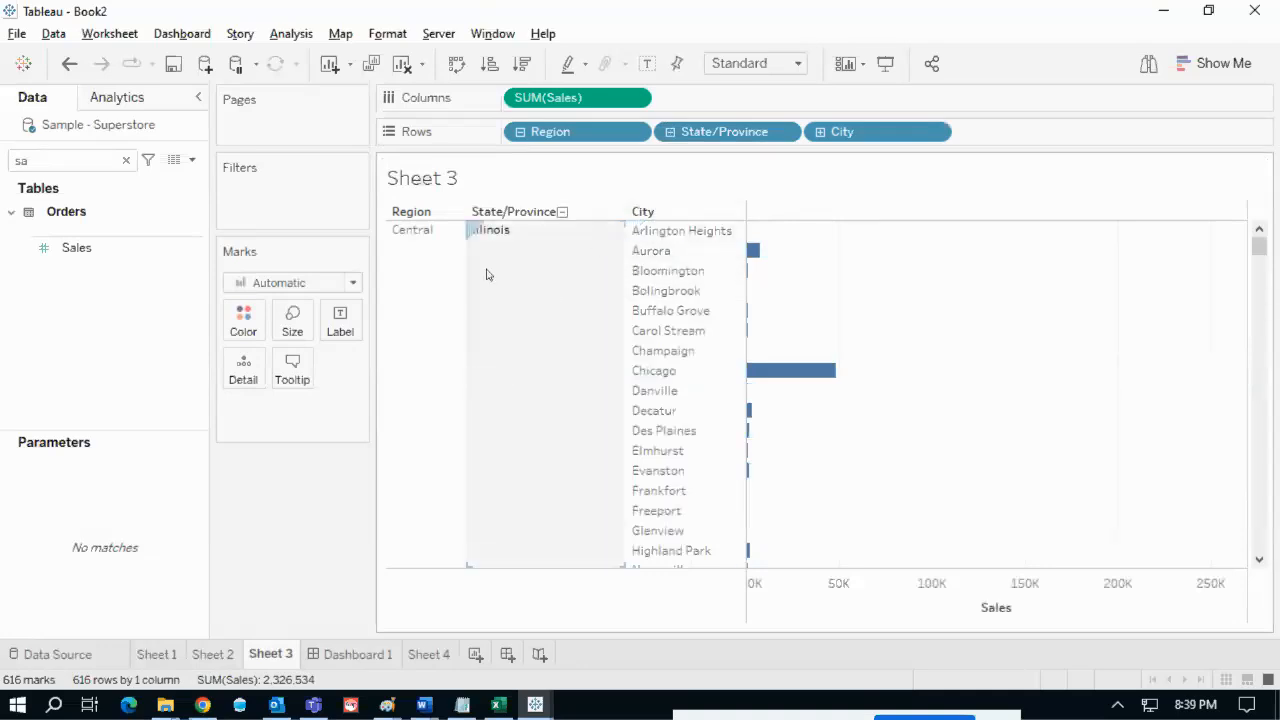
pyautogui.click(436, 212)
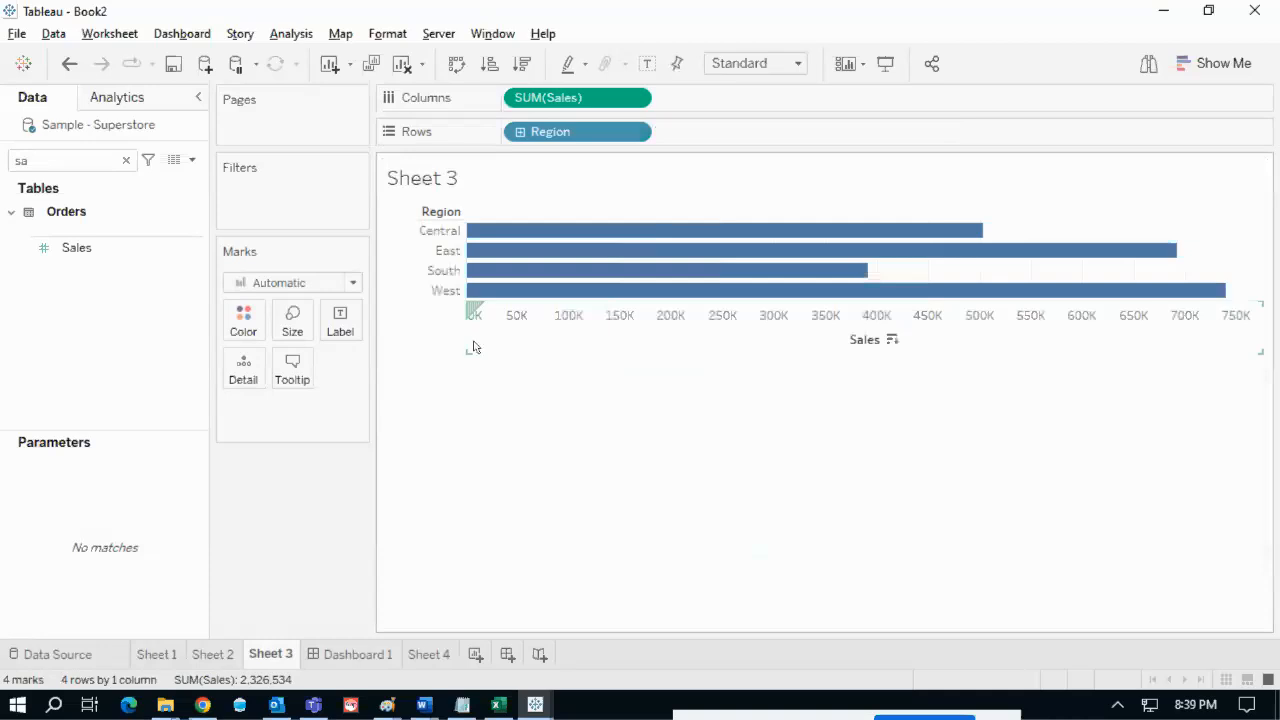
pyautogui.moveTo(413, 196)
pyautogui.mouseDown()
pyautogui.moveTo(380, 300)
pyautogui.moveTo(580, 432)
pyautogui.mouseUp()
pyautogui.moveTo(773, 463)
pyautogui.mouseDown()
pyautogui.moveTo(594, 160)
pyautogui.moveTo(432, 190)
pyautogui.moveTo(398, 234)
pyautogui.mouseUp()
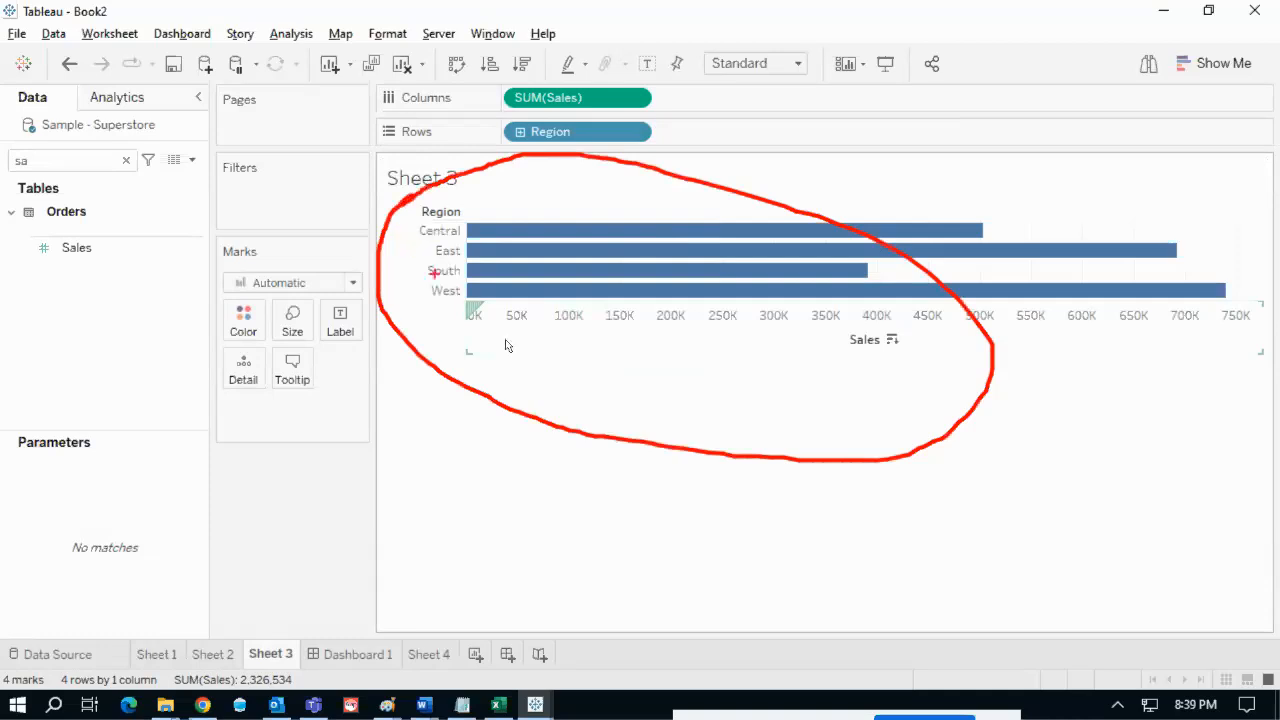
pyautogui.moveTo(481, 485)
pyautogui.mouseDown()
pyautogui.moveTo(553, 486)
pyautogui.moveTo(525, 506)
pyautogui.mouseUp()
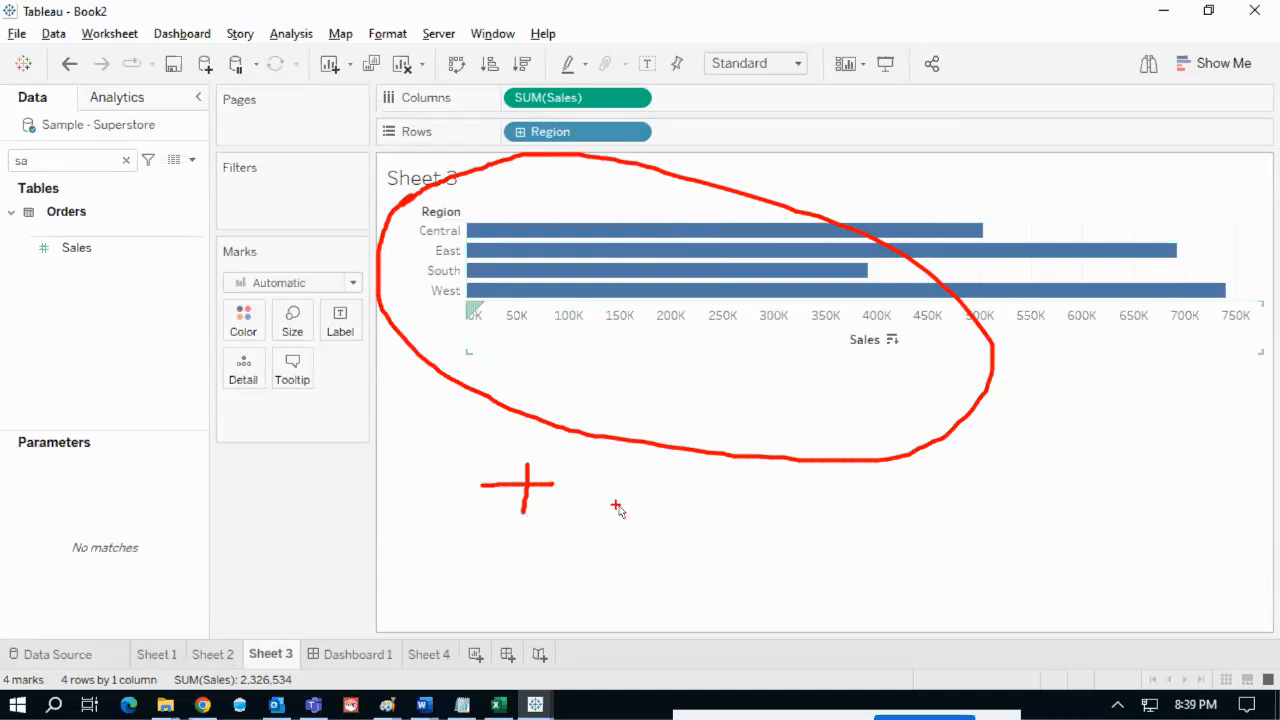
pyautogui.press('Escape')
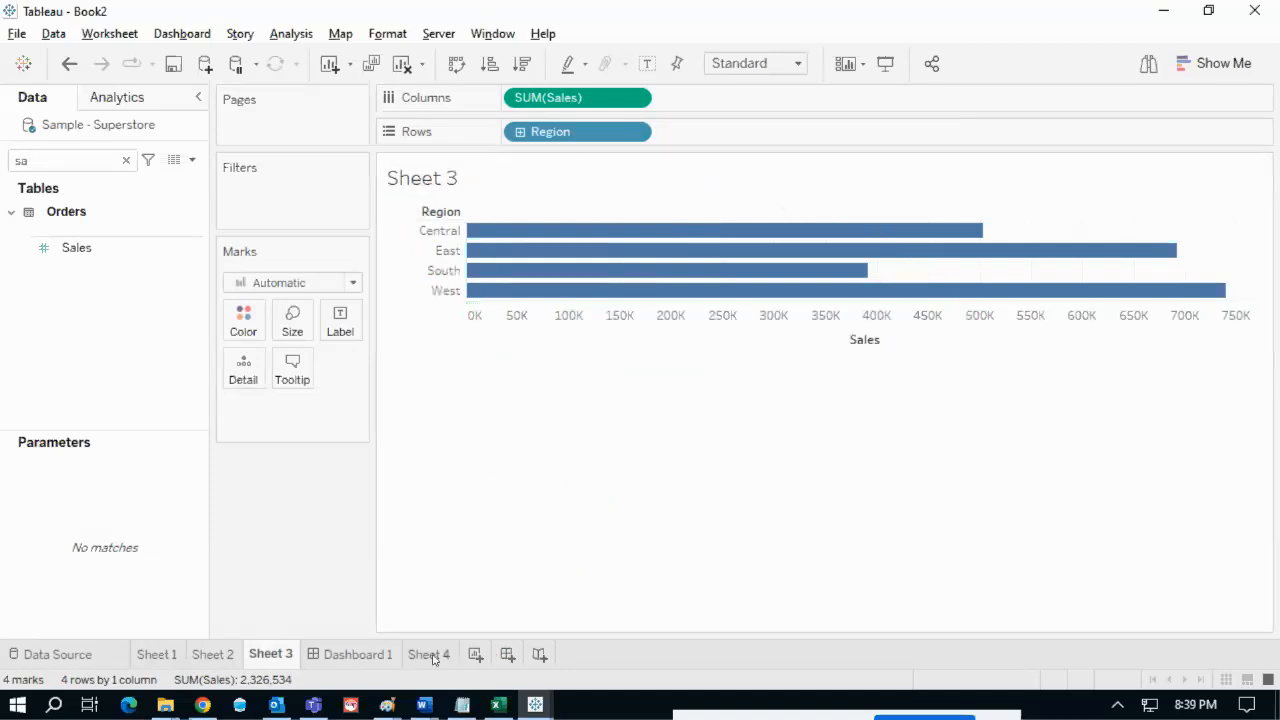
pyautogui.click(432, 655)
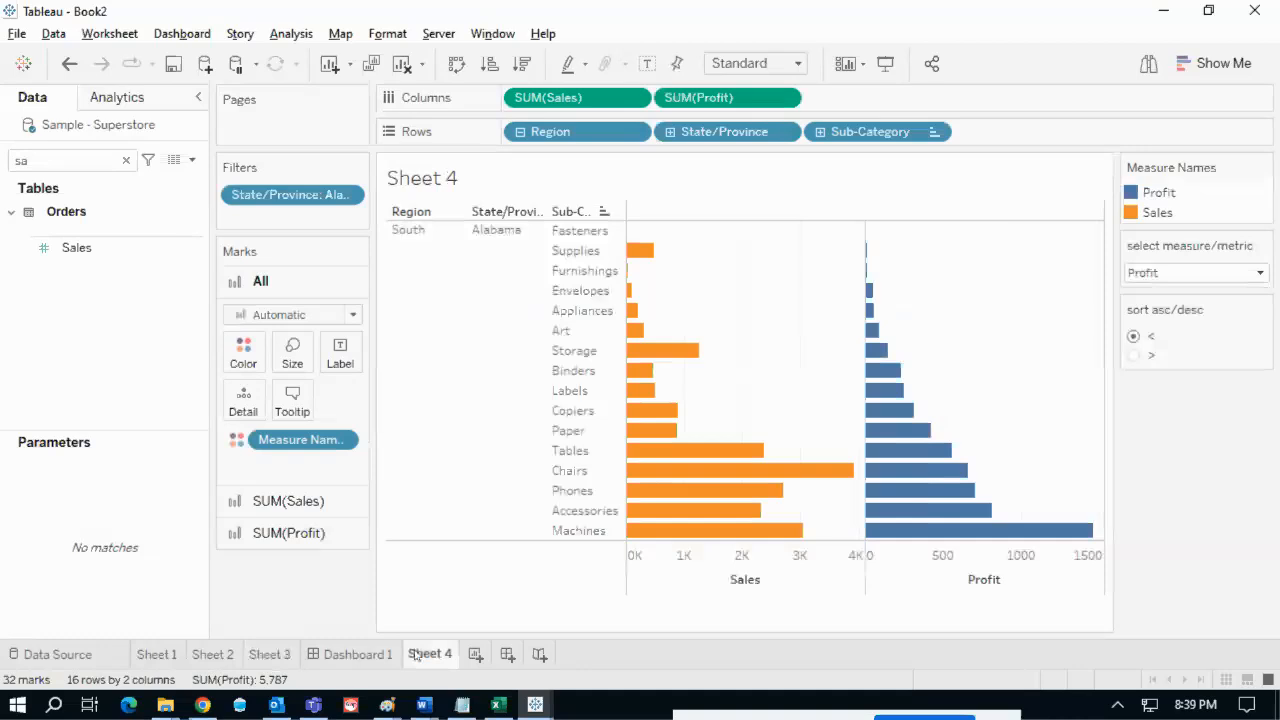
# - Pen-mark Sheet 4's Region, State/Province and Sub-Category headers, then return to Sheet 3
pyautogui.hotkey('ctrl', '2')
pyautogui.moveTo(388, 209)
pyautogui.mouseDown()
pyautogui.moveTo(413, 192)
pyautogui.moveTo(502, 185)
pyautogui.moveTo(553, 207)
pyautogui.moveTo(588, 178)
pyautogui.mouseUp()
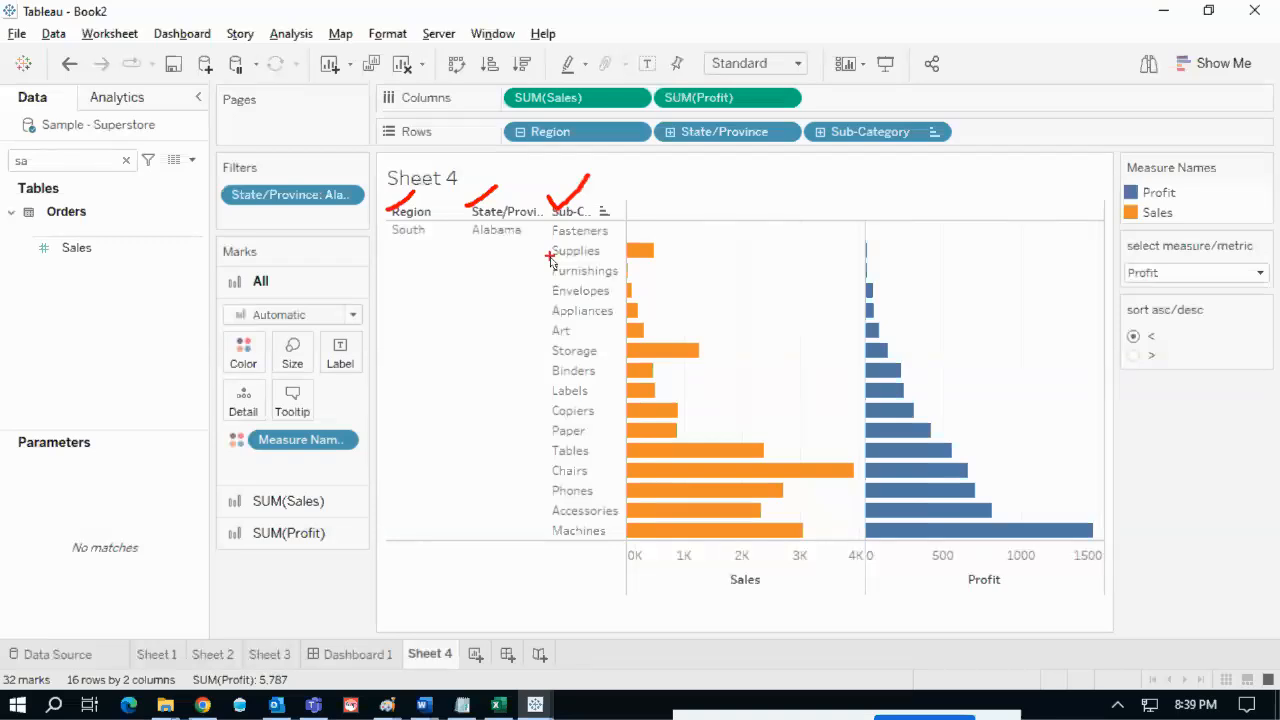
pyautogui.moveTo(737, 201)
pyautogui.mouseDown()
pyautogui.moveTo(796, 194)
pyautogui.moveTo(771, 208)
pyautogui.mouseUp()
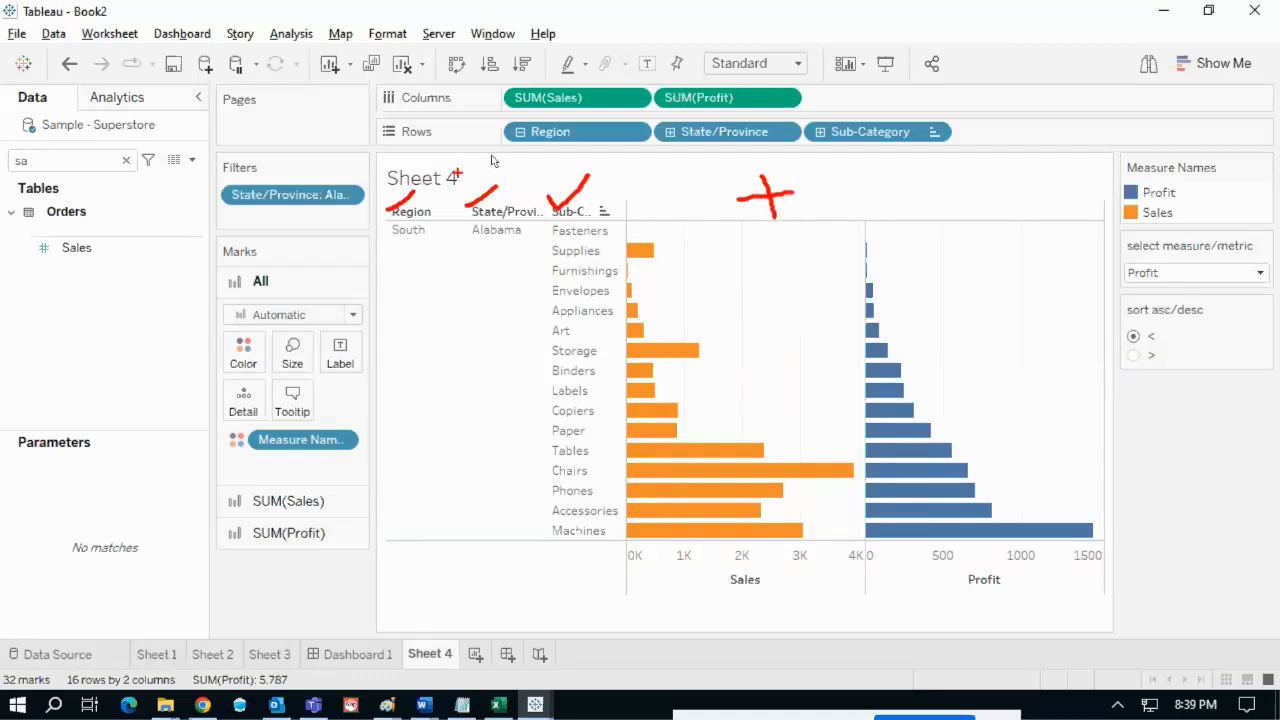
pyautogui.moveTo(506, 116)
pyautogui.mouseDown()
pyautogui.moveTo(500, 142)
pyautogui.moveTo(534, 128)
pyautogui.moveTo(507, 117)
pyautogui.mouseUp()
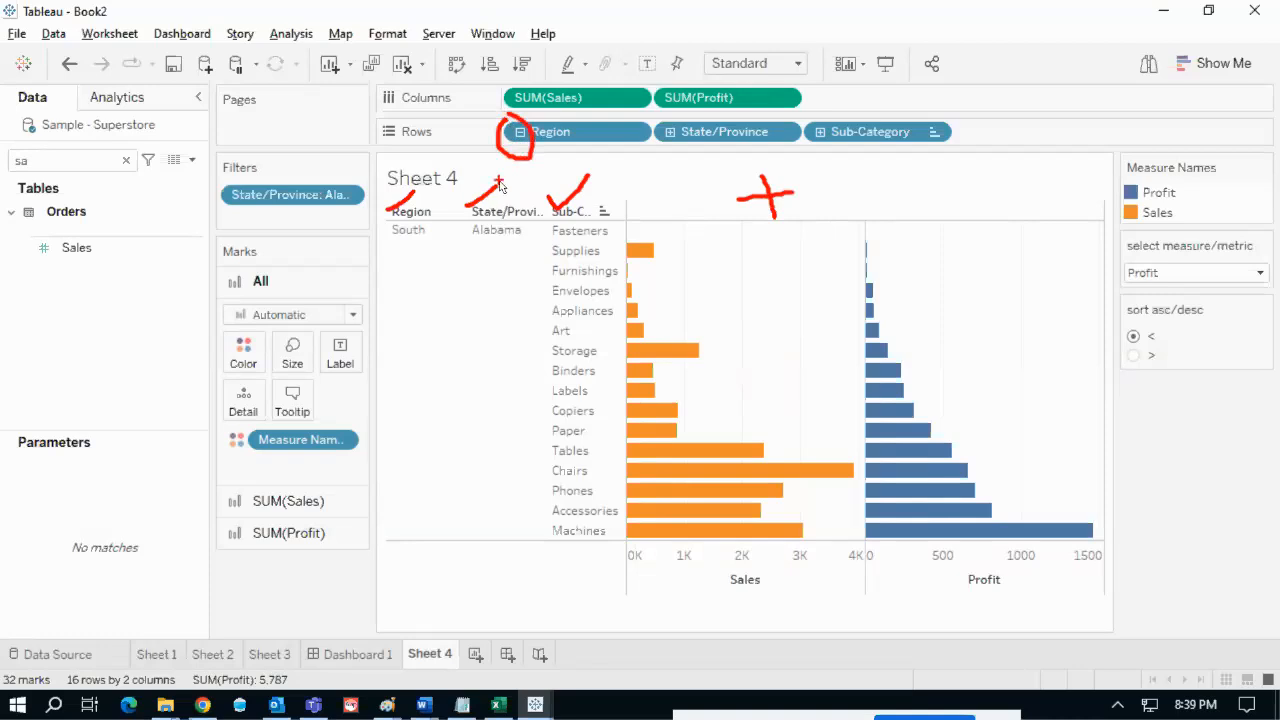
pyautogui.moveTo(491, 196)
pyautogui.mouseDown()
pyautogui.moveTo(508, 176)
pyautogui.moveTo(567, 184)
pyautogui.mouseUp()
pyautogui.press('Escape')
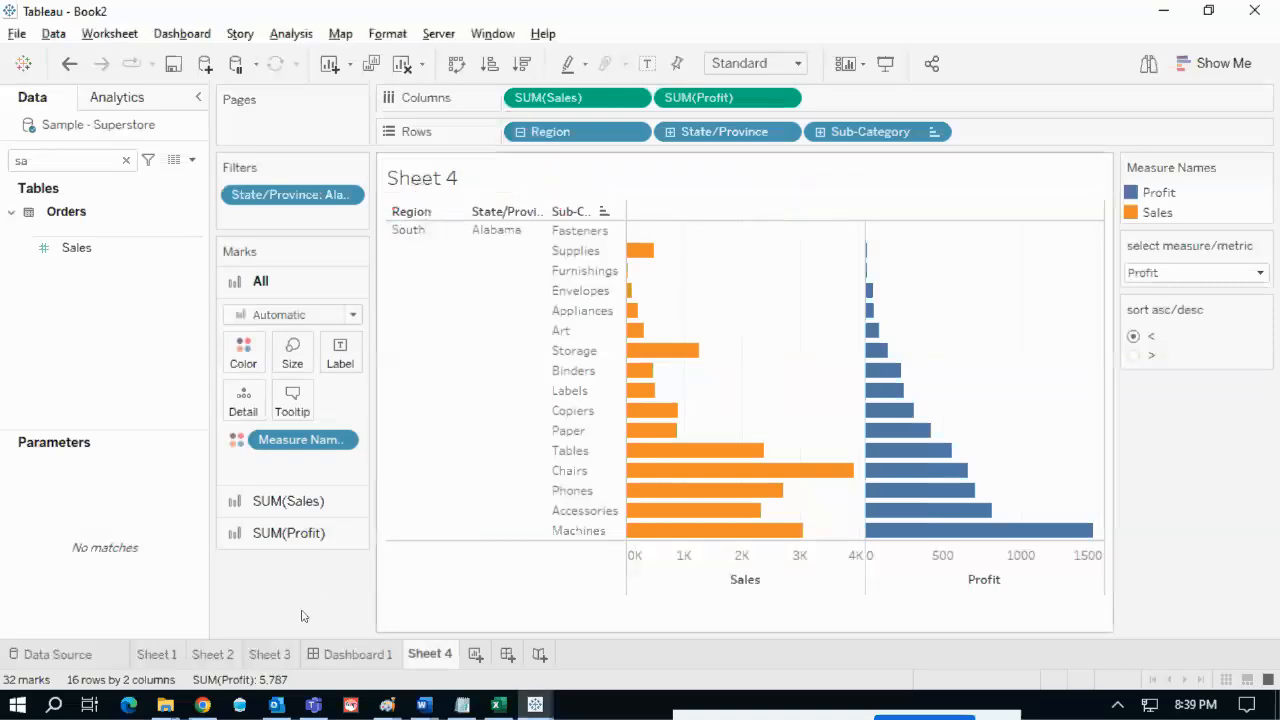
pyautogui.click(286, 656)
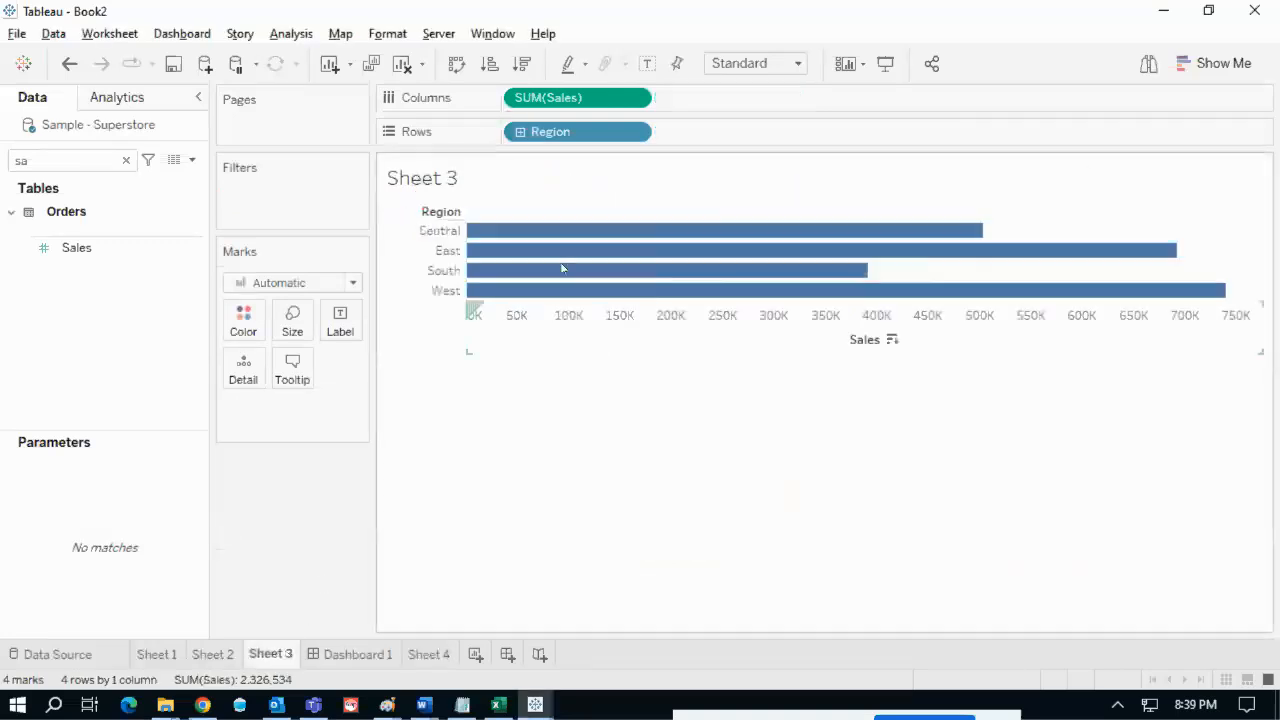
# - Drill Sheet 3's Sales bars from Region down to State/Province, then go back to Sheet 4
pyautogui.click(520, 132)
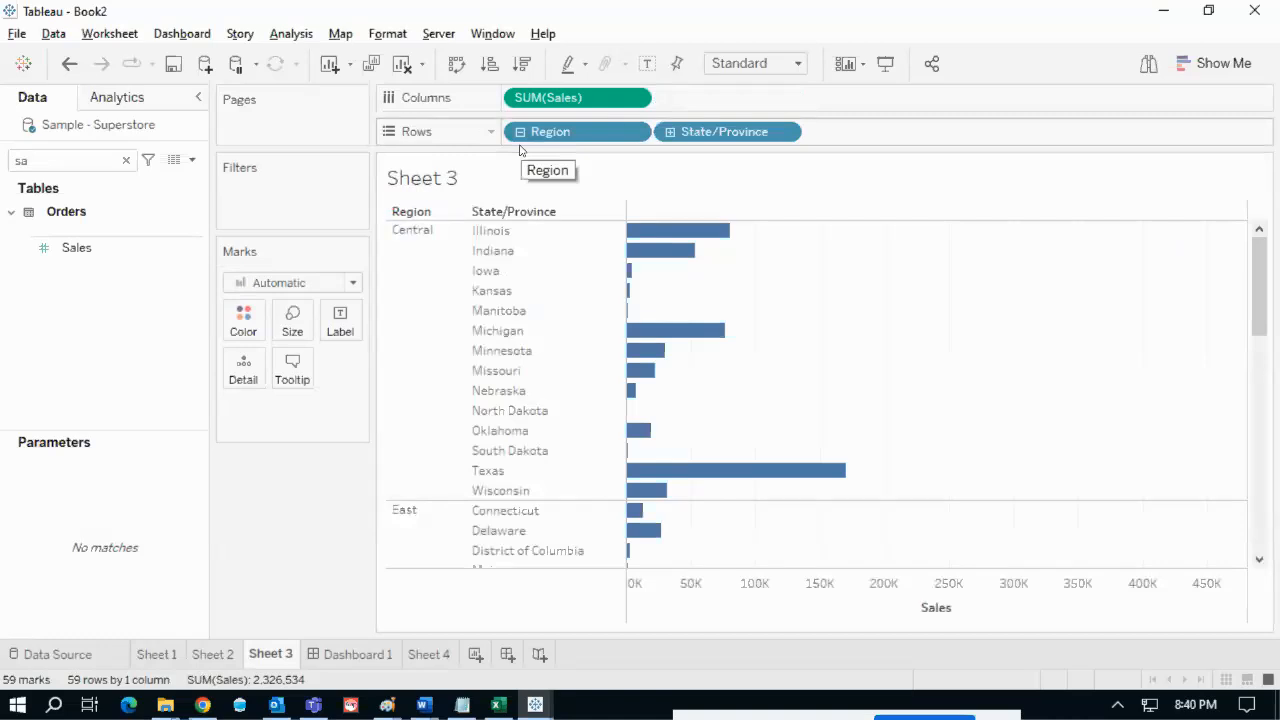
pyautogui.moveTo(492, 190)
pyautogui.mouseDown()
pyautogui.moveTo(463, 236)
pyautogui.moveTo(510, 186)
pyautogui.mouseUp()
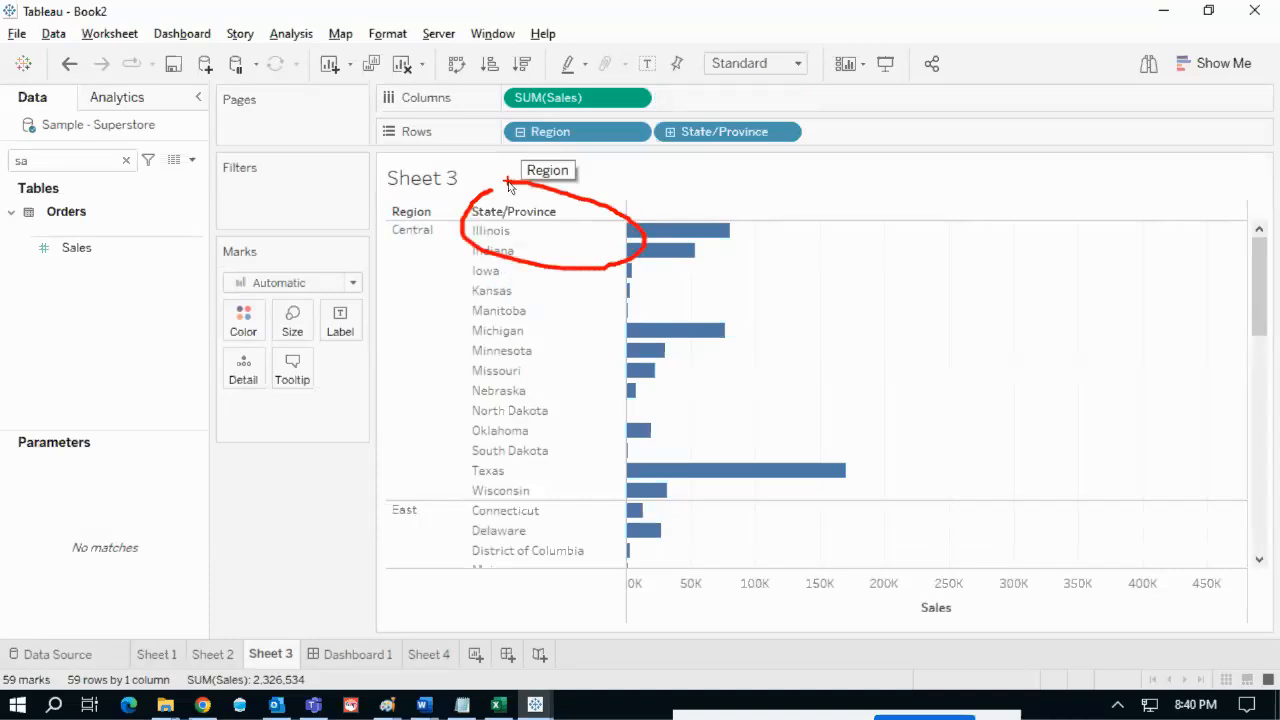
pyautogui.press('Escape')
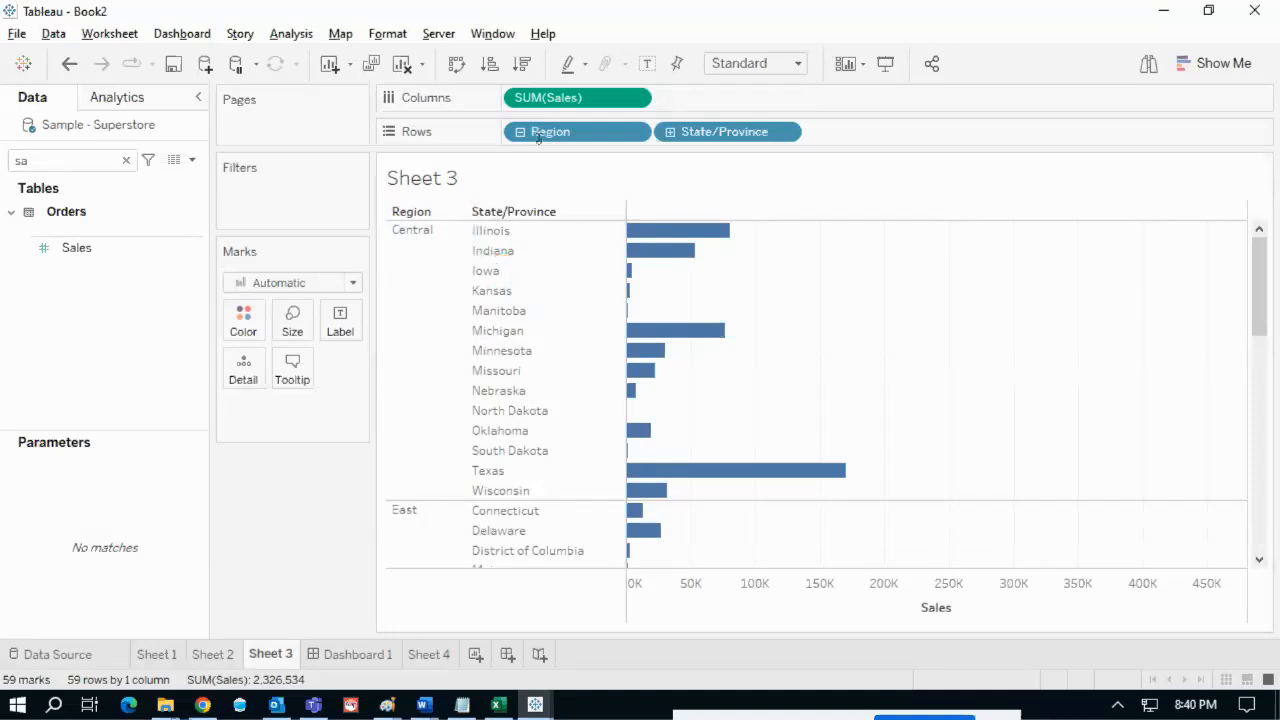
pyautogui.click(392, 216)
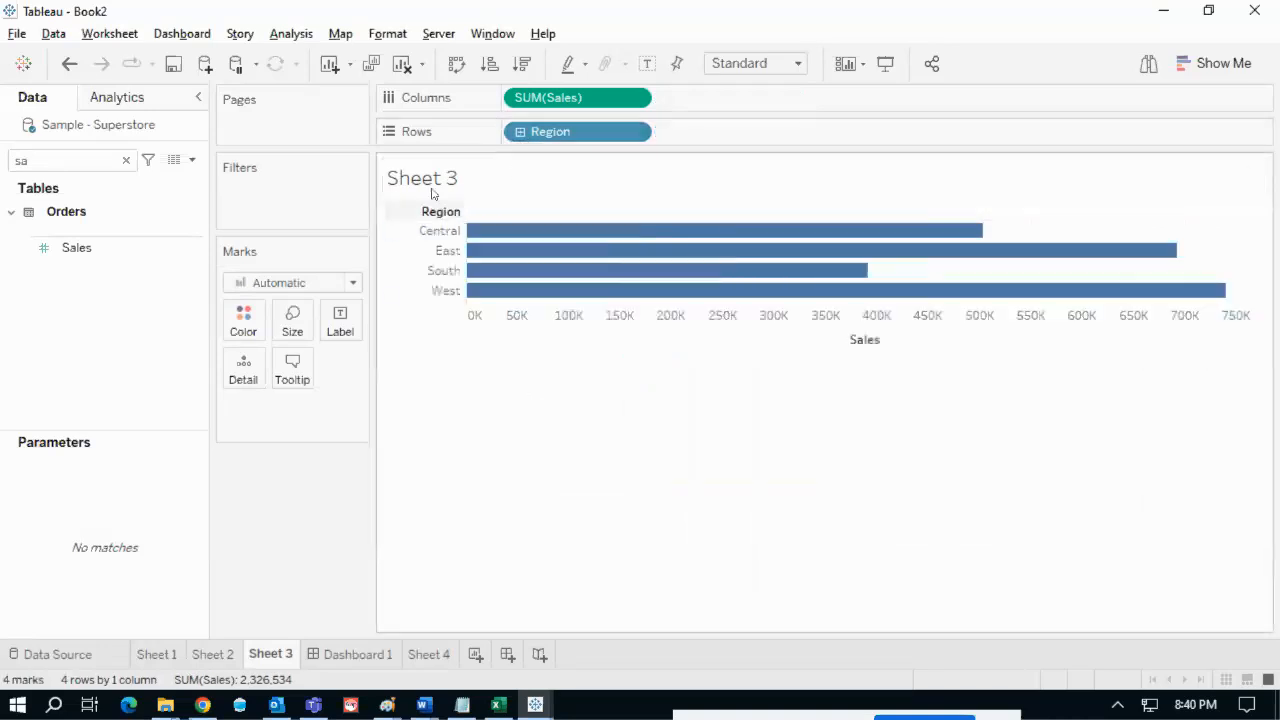
pyautogui.click(520, 132)
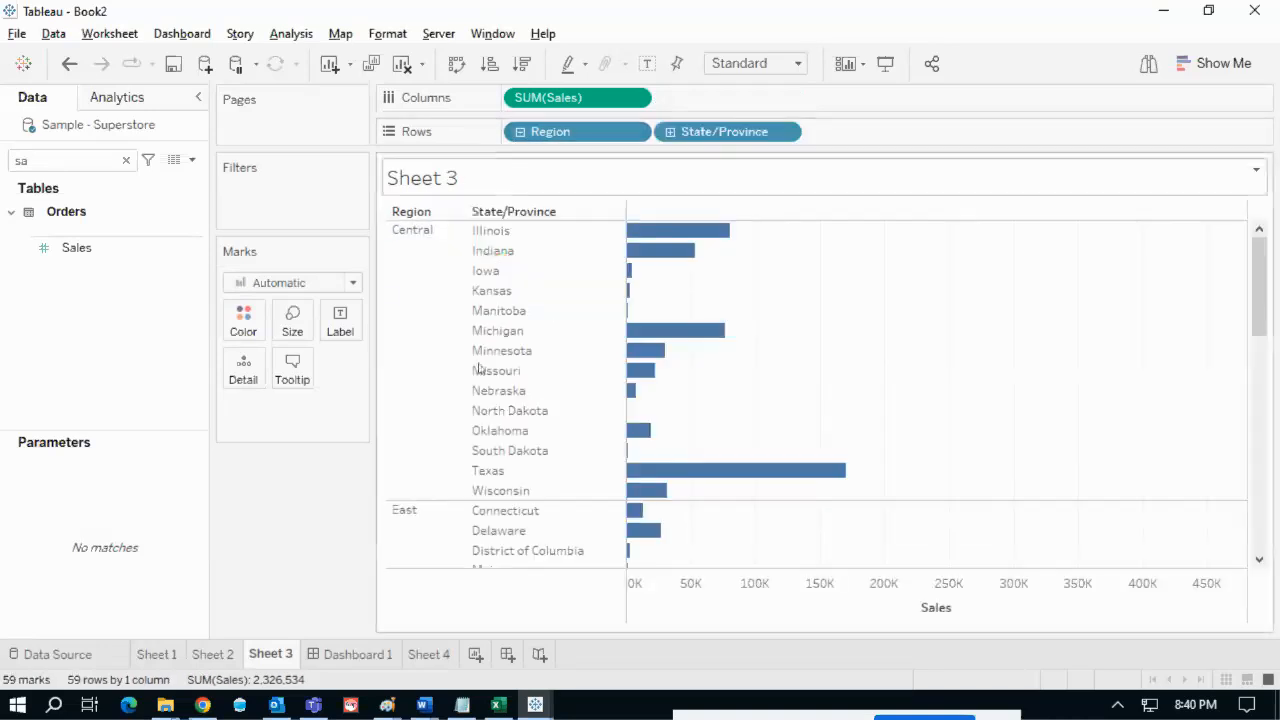
pyautogui.click(426, 656)
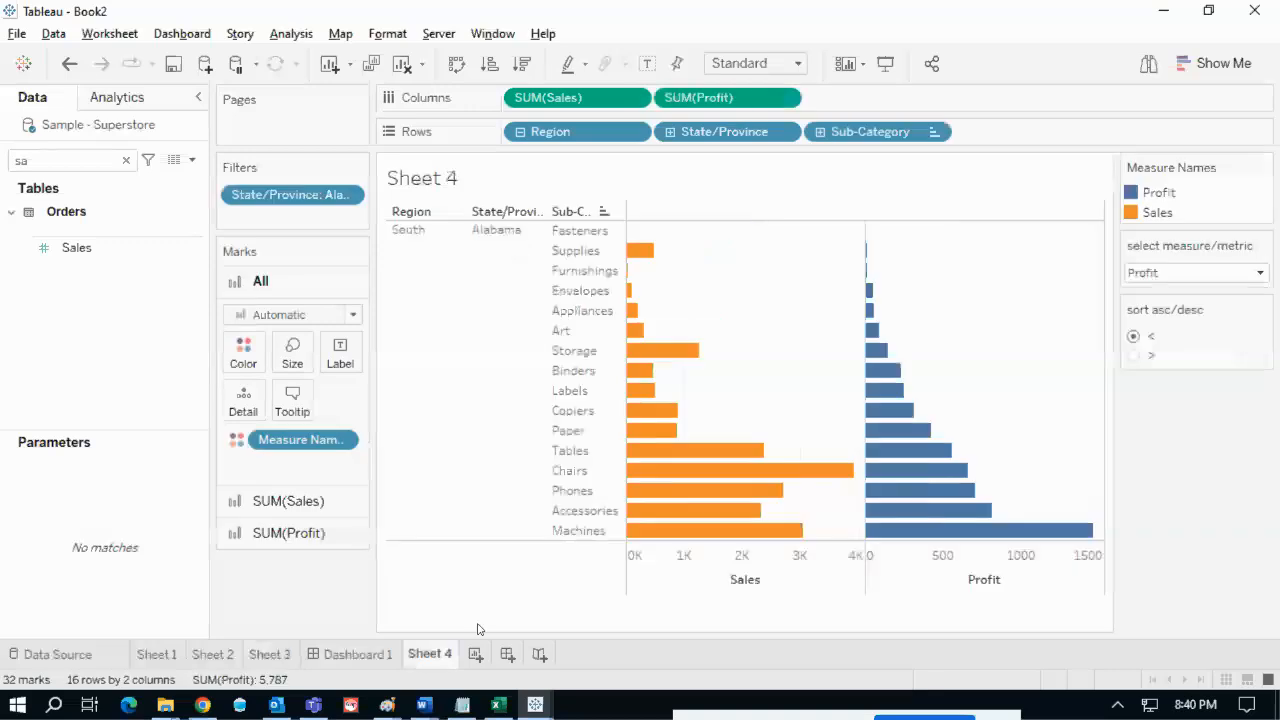
# - Point out Sheet 4's State/Province and Sub-Category headers, then bring up the Tableau Notes page in Chrome
pyautogui.moveTo(490, 201)
pyautogui.mouseDown()
pyautogui.moveTo(504, 173)
pyautogui.moveTo(577, 184)
pyautogui.mouseUp()
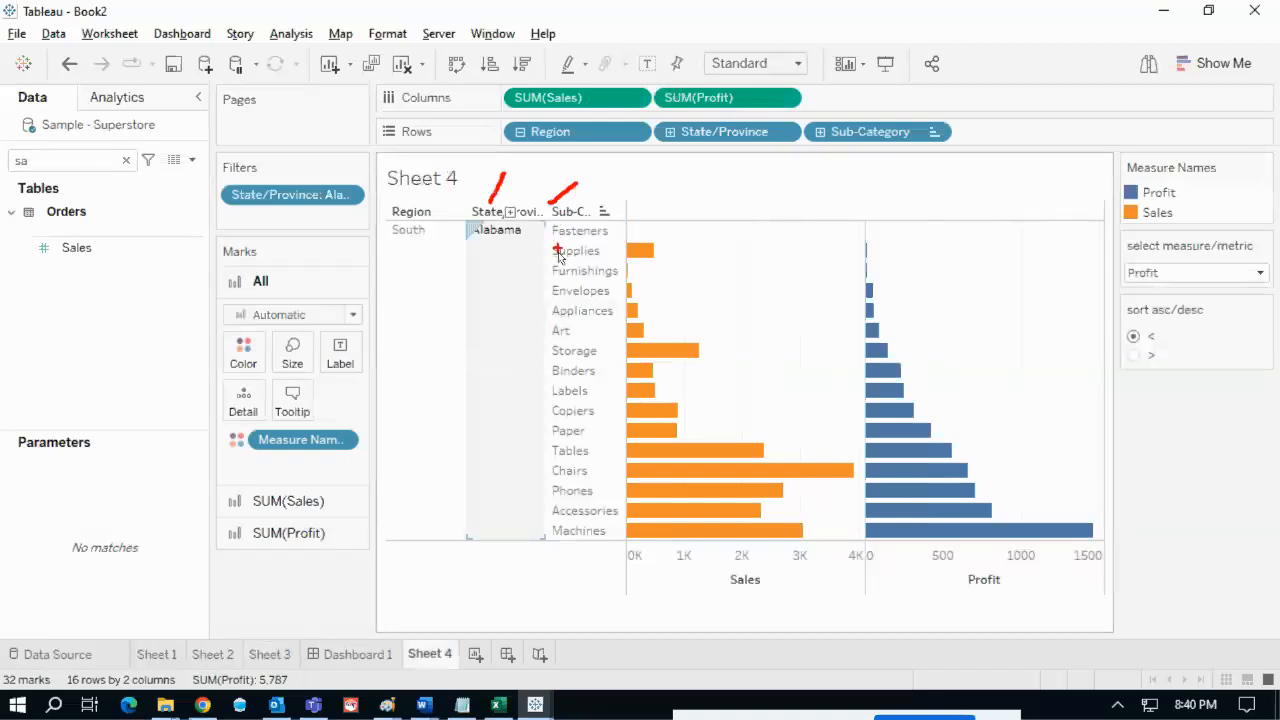
pyautogui.press('Escape')
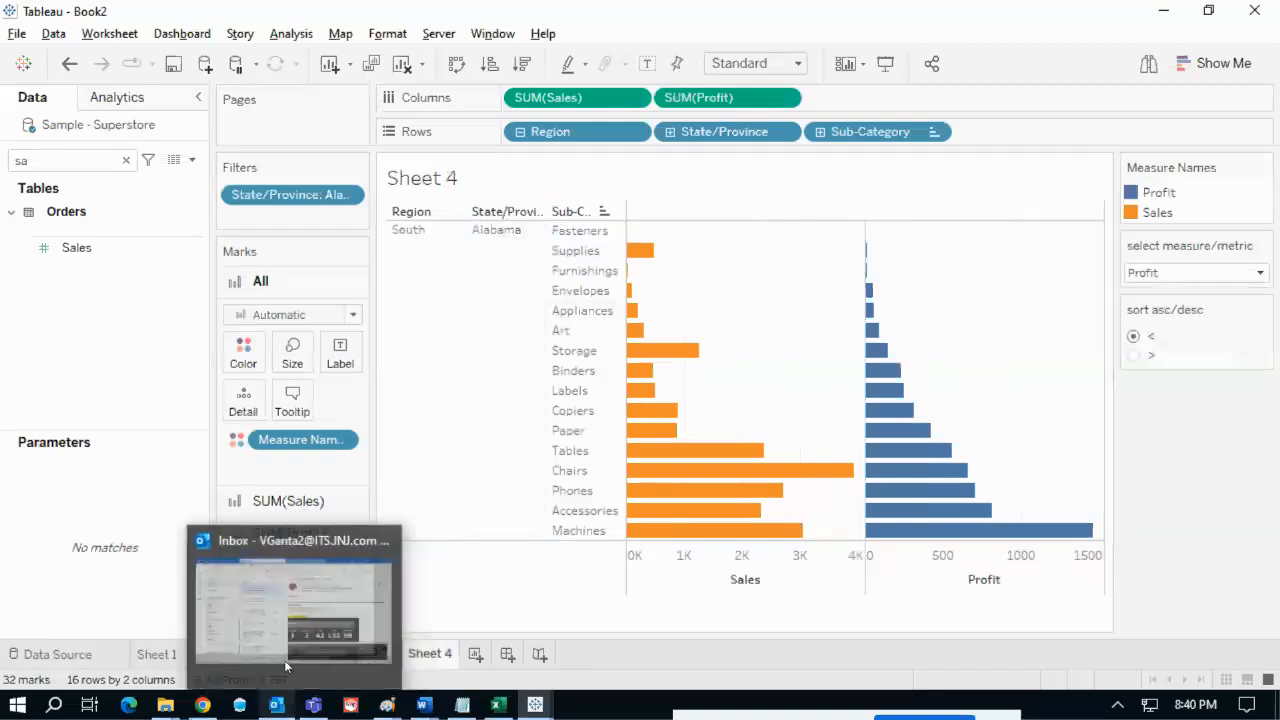
pyautogui.click(522, 536)
pyautogui.click(272, 655)
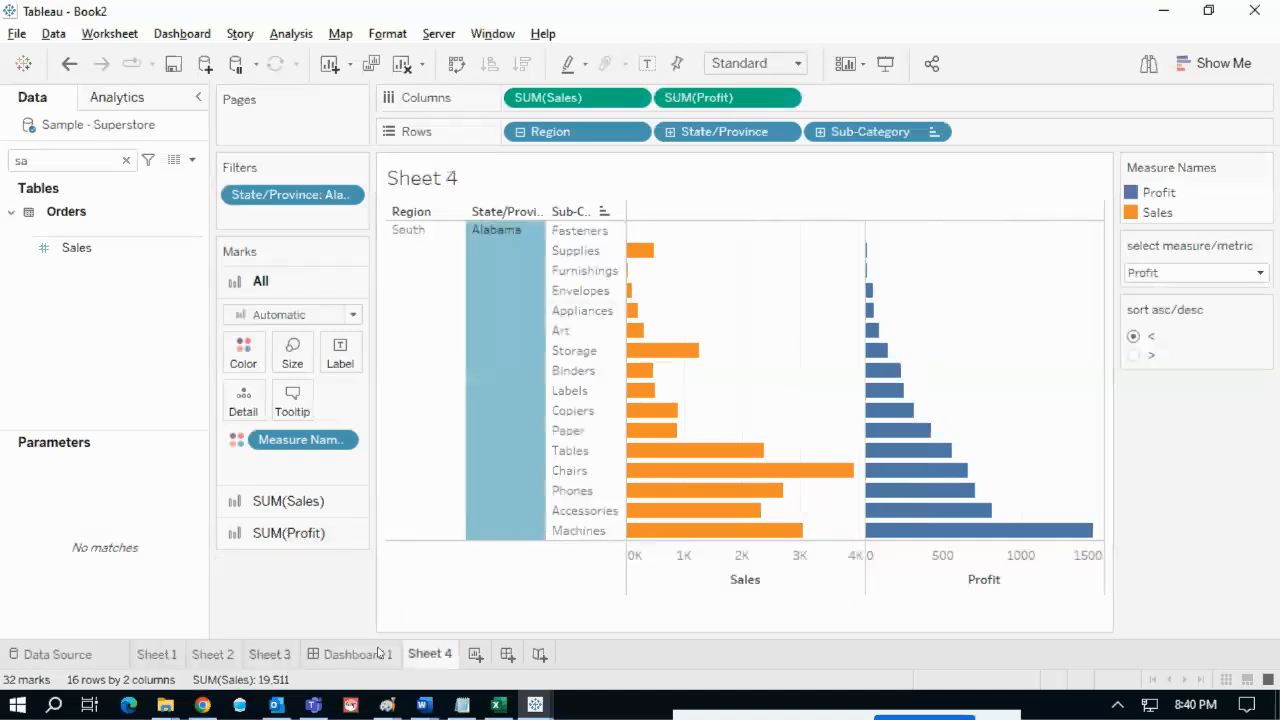
pyautogui.click(430, 655)
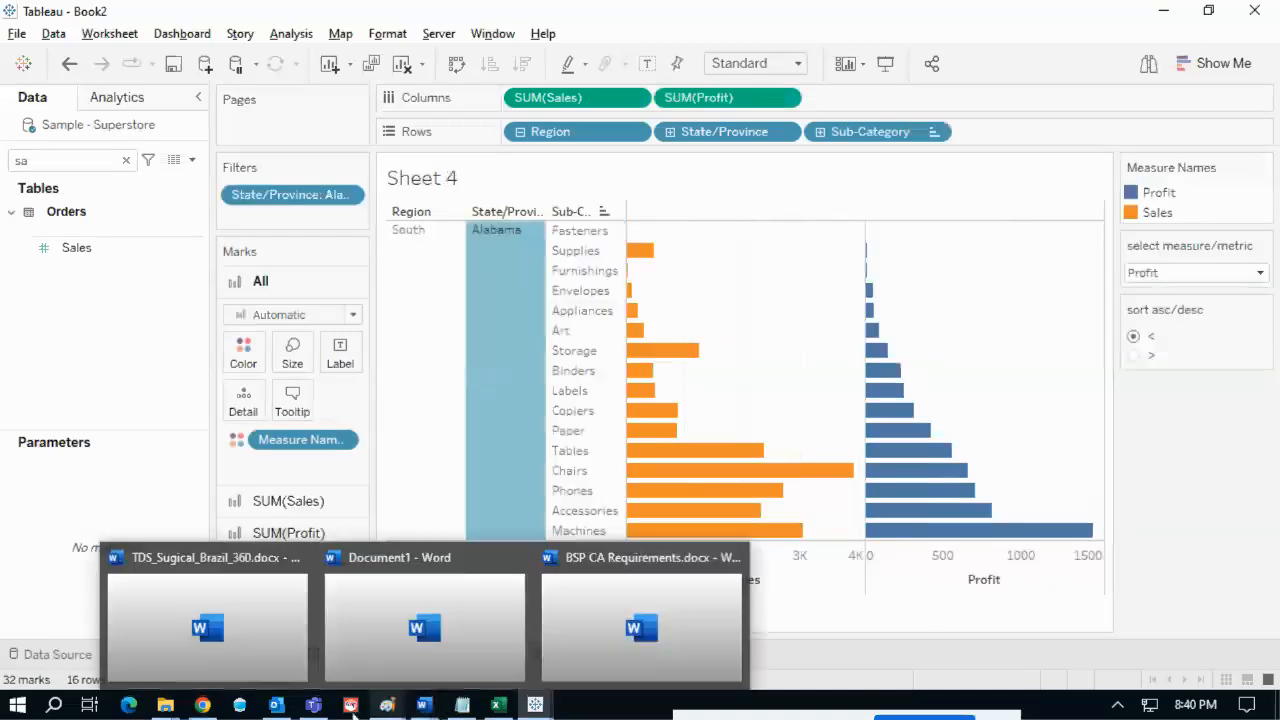
pyautogui.click(508, 416)
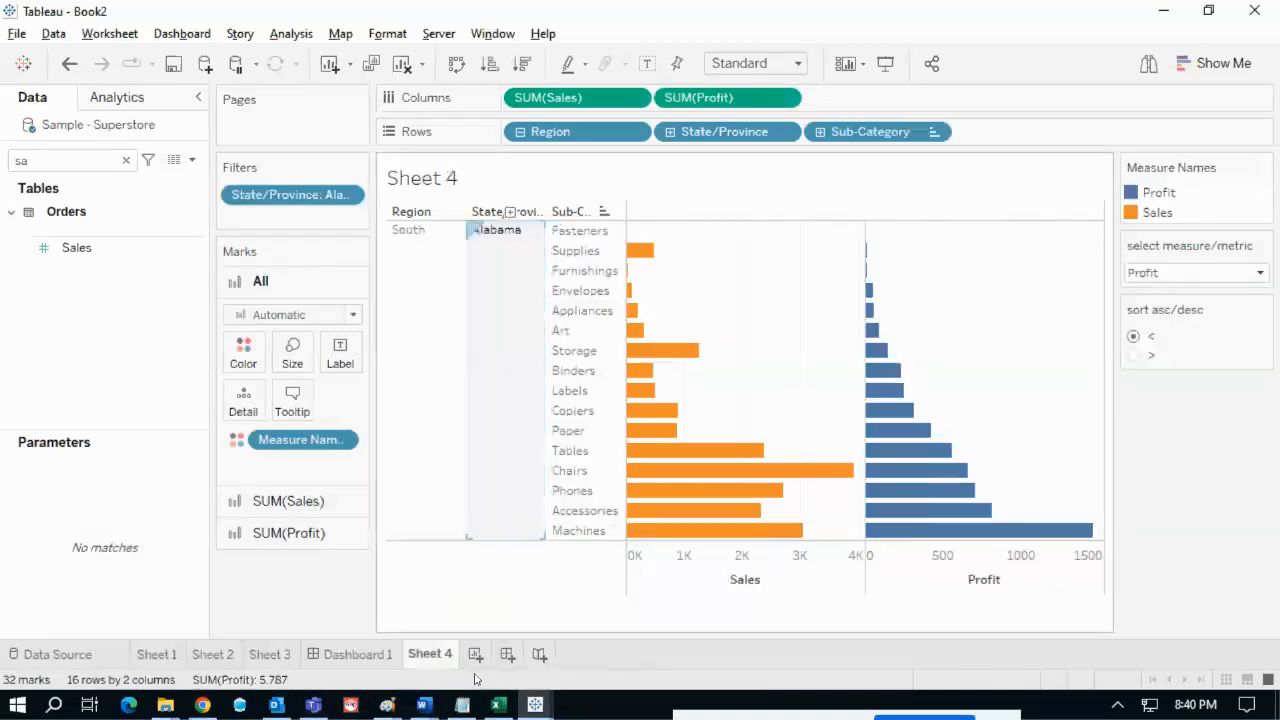
pyautogui.click(204, 706)
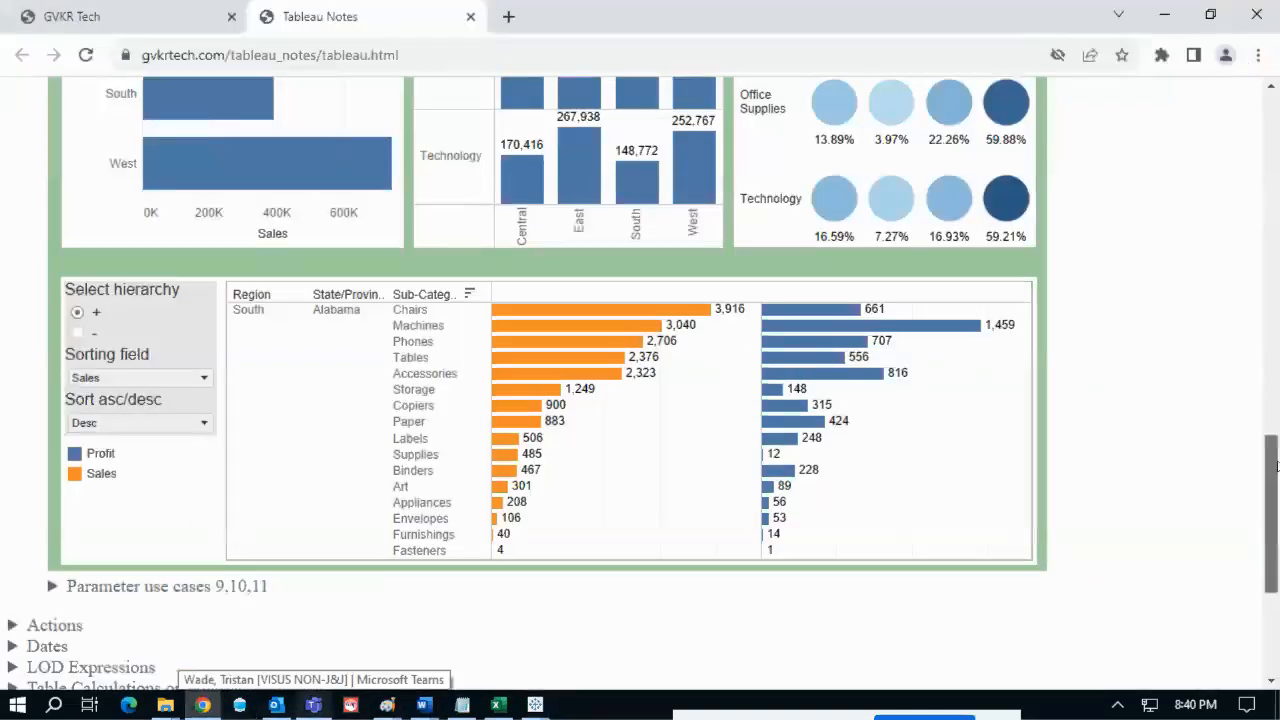
# - Annotate the reference dashboard's Select hierarchy minus/plus options and Region-State-Sub-Category headers, then return to Book2
pyautogui.moveTo(1276, 458); pyautogui.dragTo(1276, 430)
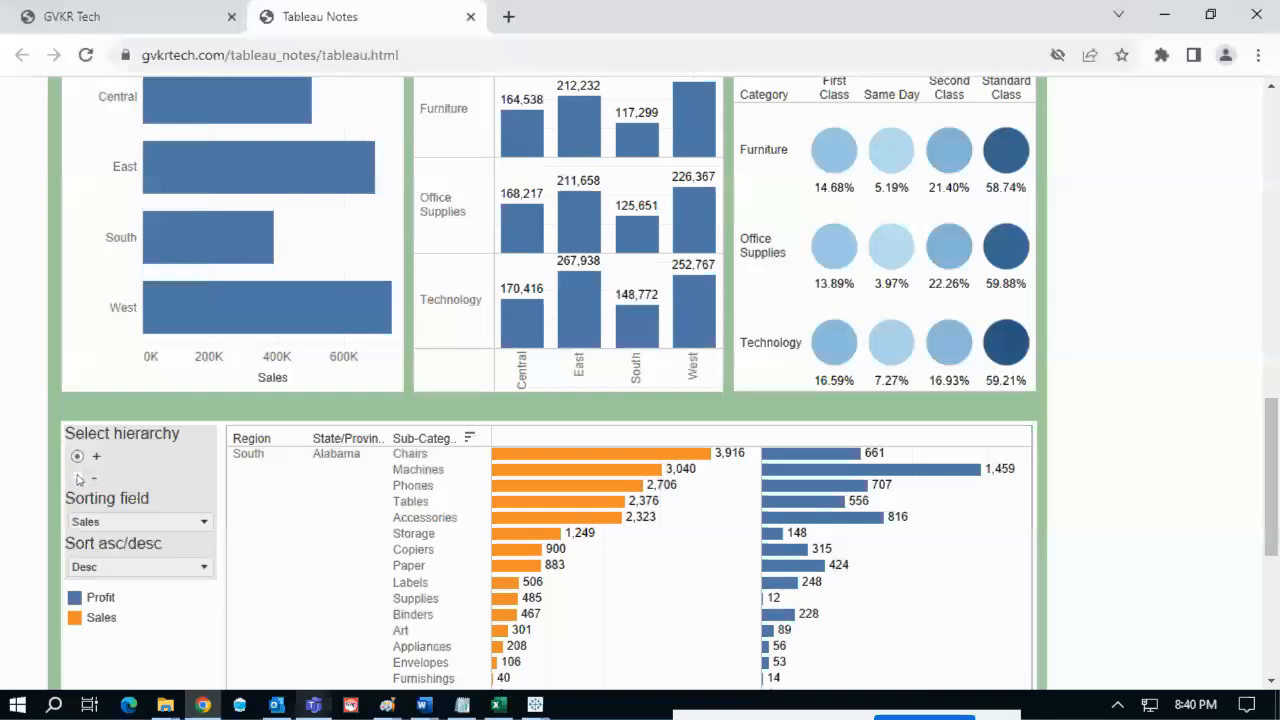
pyautogui.moveTo(76, 476)
pyautogui.mouseDown()
pyautogui.moveTo(105, 508)
pyautogui.moveTo(80, 468)
pyautogui.mouseUp()
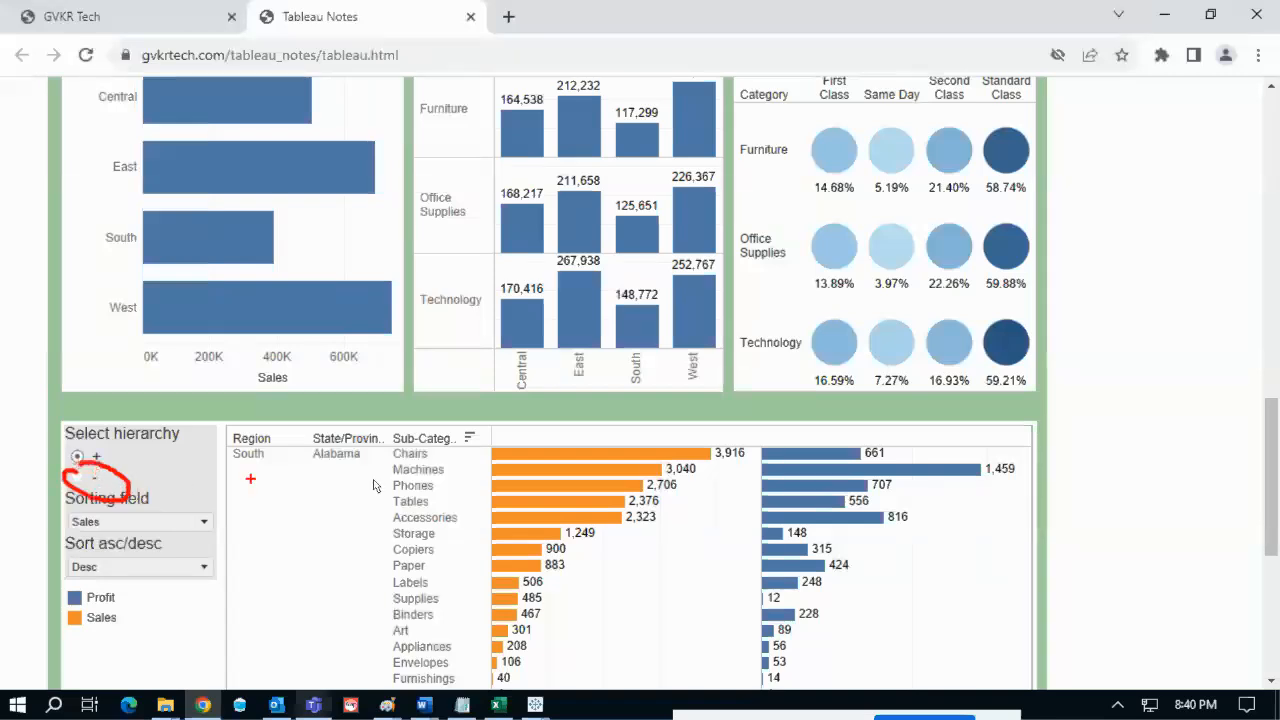
pyautogui.moveTo(248, 426)
pyautogui.mouseDown()
pyautogui.moveTo(275, 409)
pyautogui.moveTo(456, 420)
pyautogui.mouseUp()
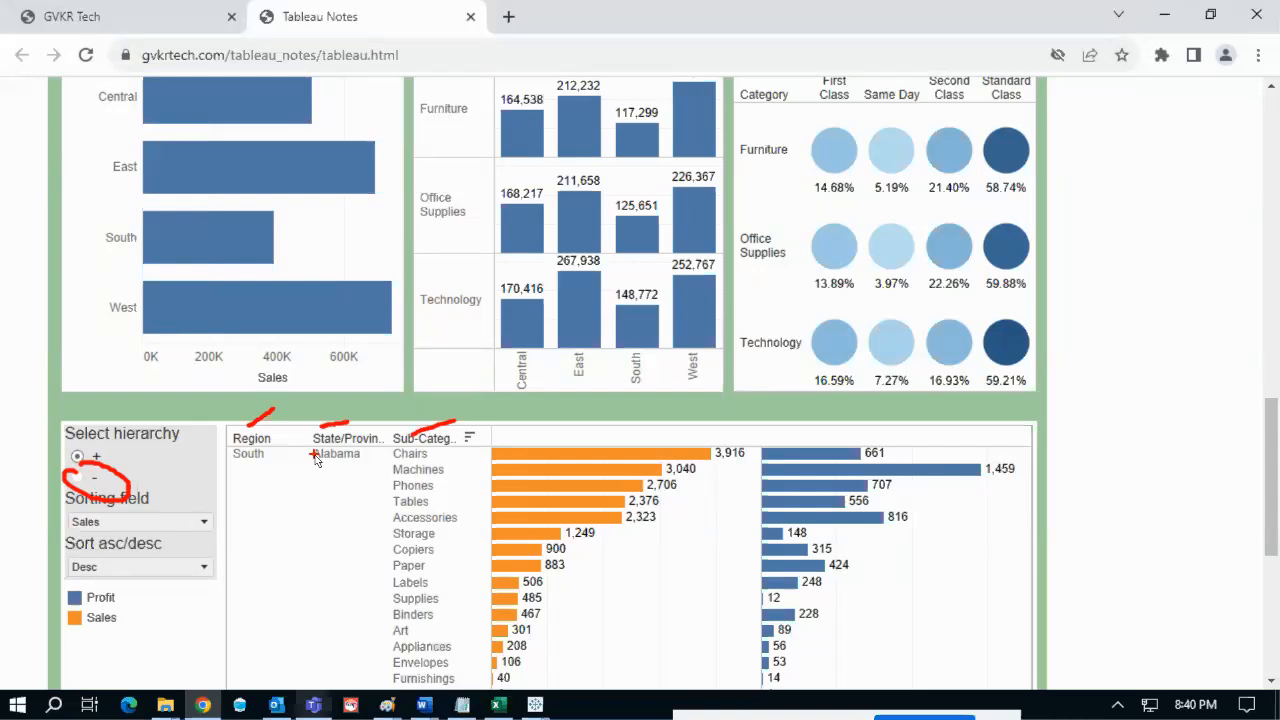
pyautogui.press('Escape')
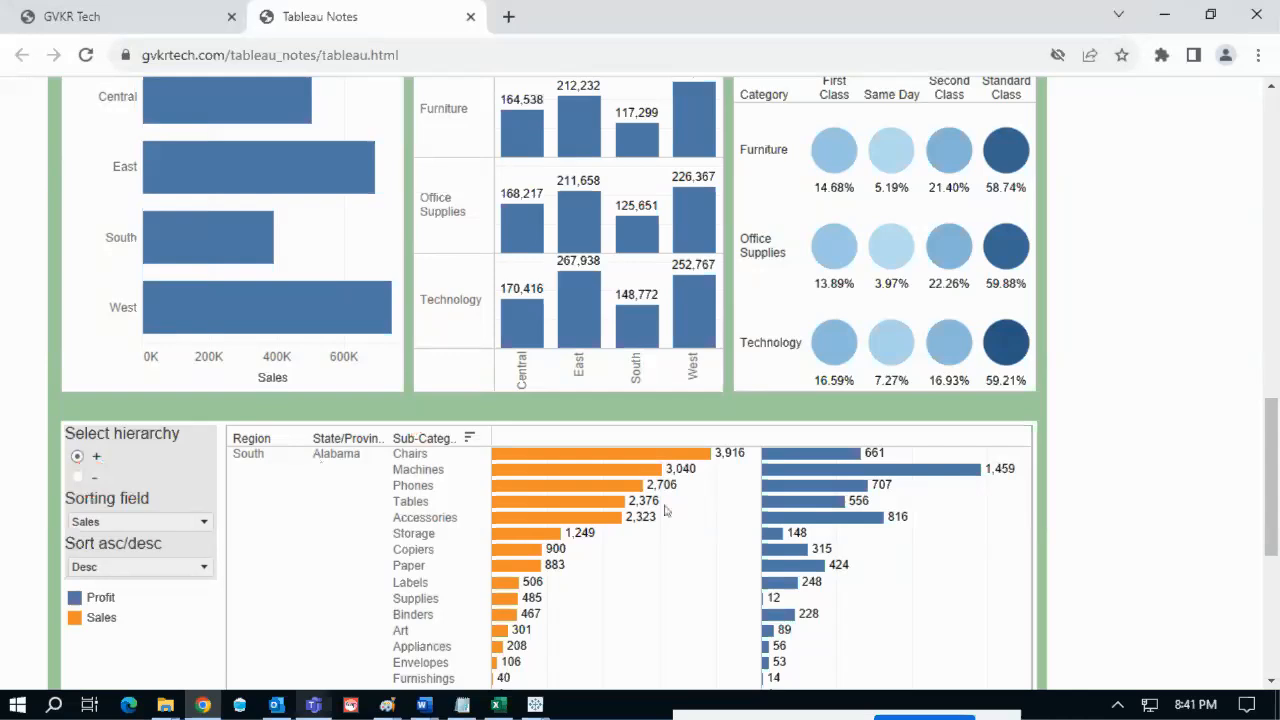
pyautogui.moveTo(1277, 470); pyautogui.dragTo(1277, 458)
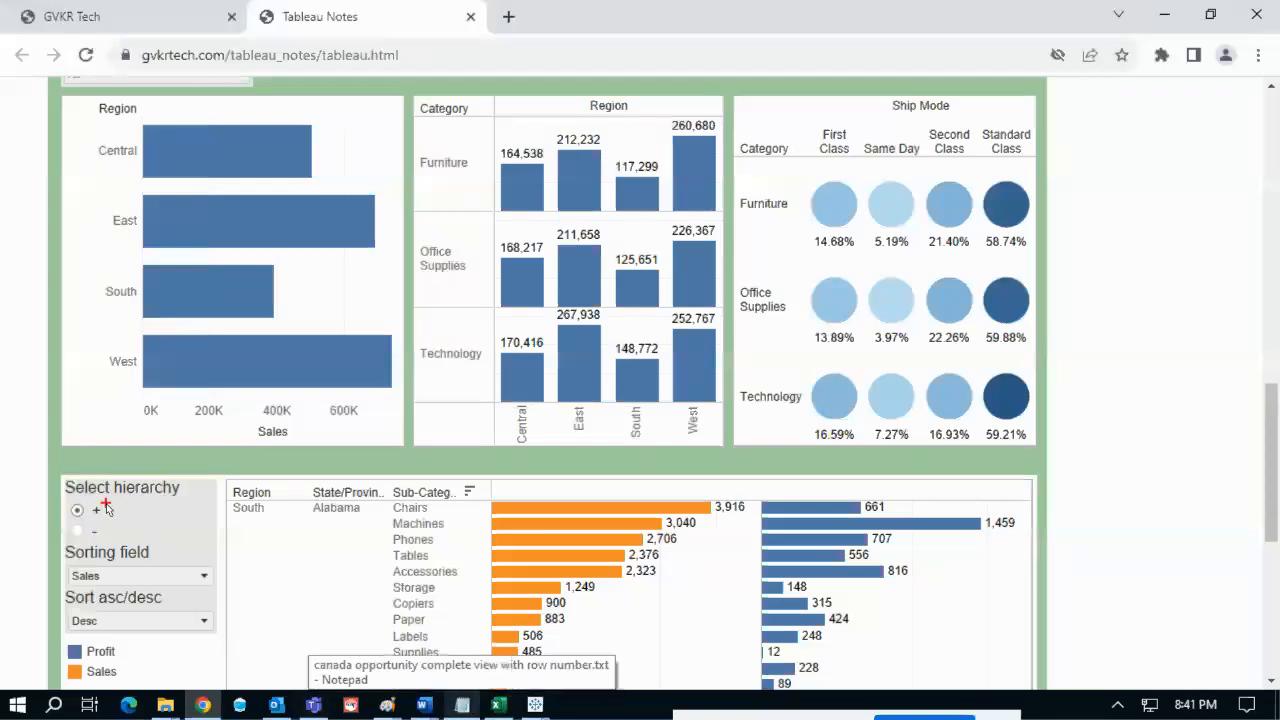
pyautogui.moveTo(105, 512); pyautogui.dragTo(136, 506)
pyautogui.press('Escape')
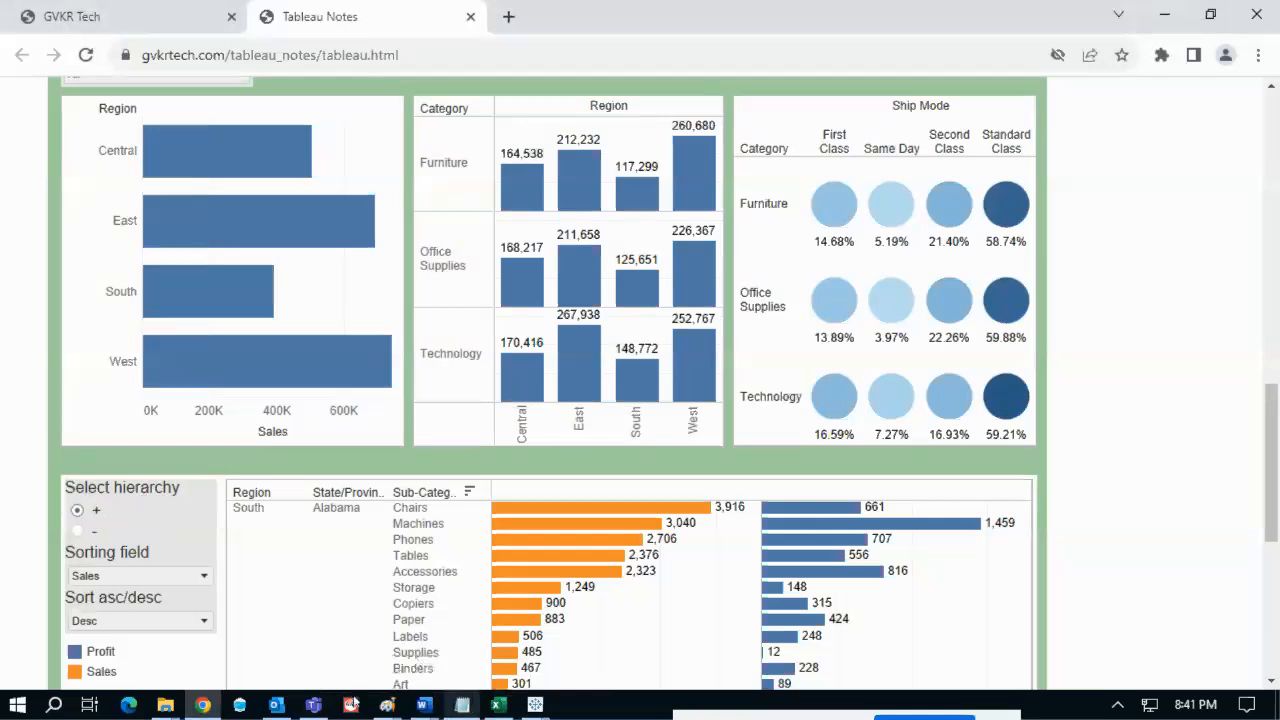
pyautogui.click(535, 704)
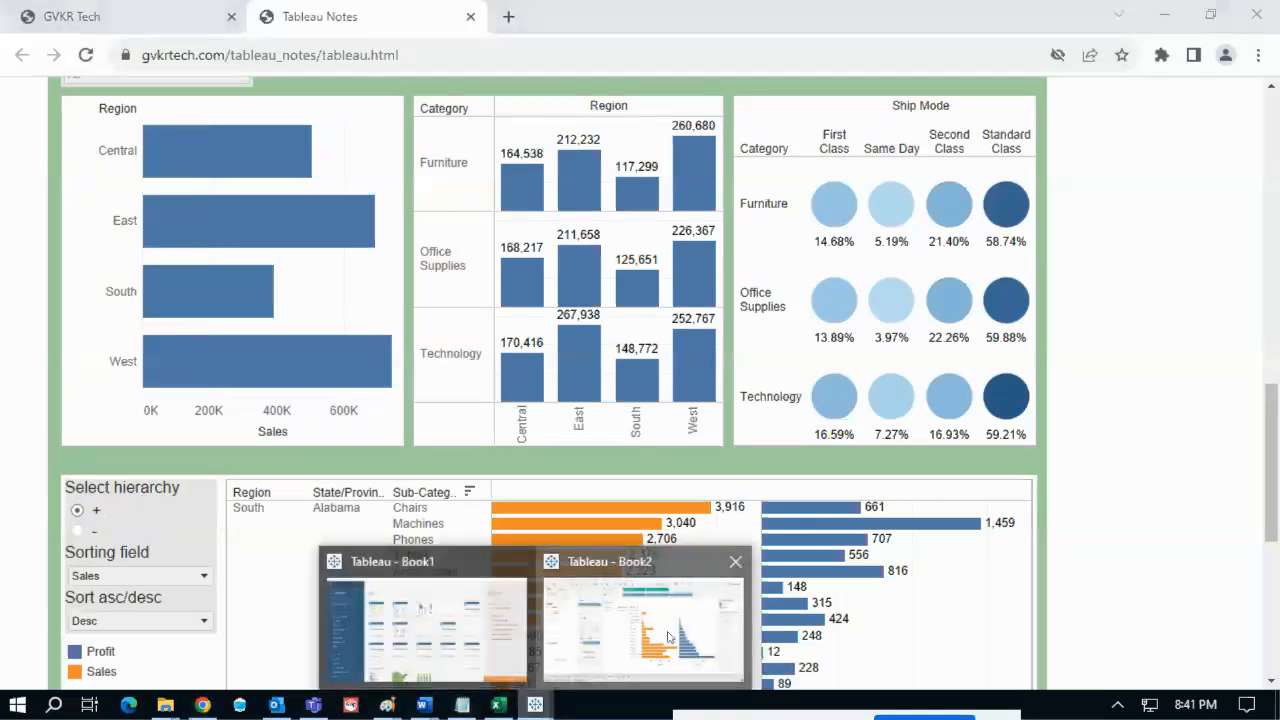
pyautogui.click(693, 637)
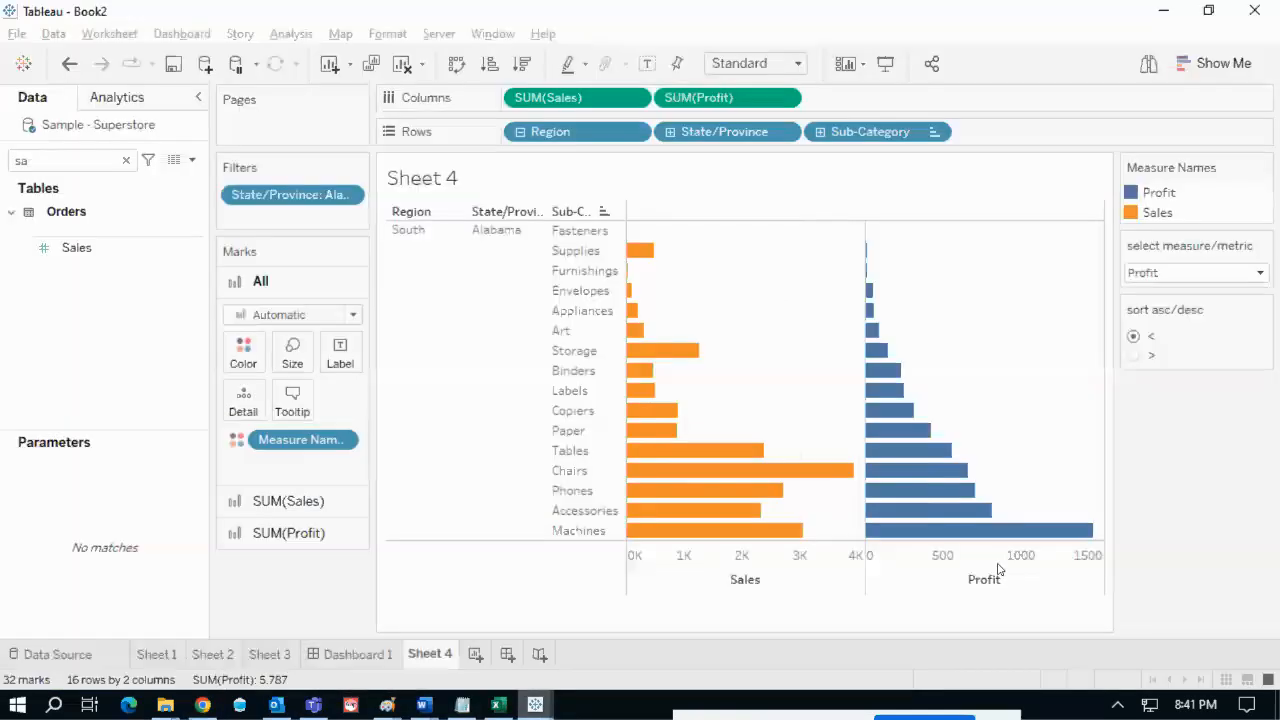
# - Open the sort asc/desc parameter's settings, circle its two allowed values, and close the dialog
pyautogui.click(1262, 309)
pyautogui.click(1207, 325)
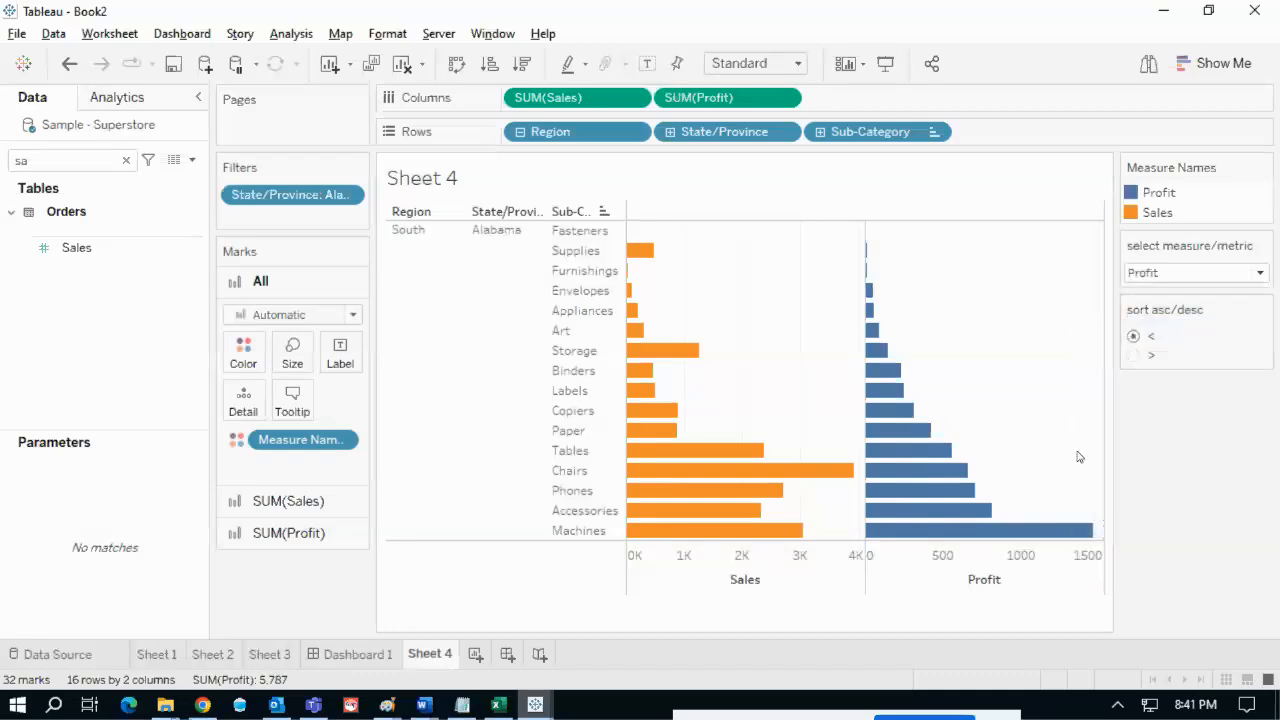
pyautogui.moveTo(389, 426)
pyautogui.mouseDown()
pyautogui.moveTo(368, 440)
pyautogui.moveTo(410, 438)
pyautogui.moveTo(386, 456)
pyautogui.moveTo(420, 468)
pyautogui.moveTo(390, 448)
pyautogui.mouseUp()
pyautogui.moveTo(534, 436)
pyautogui.mouseDown()
pyautogui.moveTo(567, 436)
pyautogui.moveTo(594, 462)
pyautogui.mouseUp()
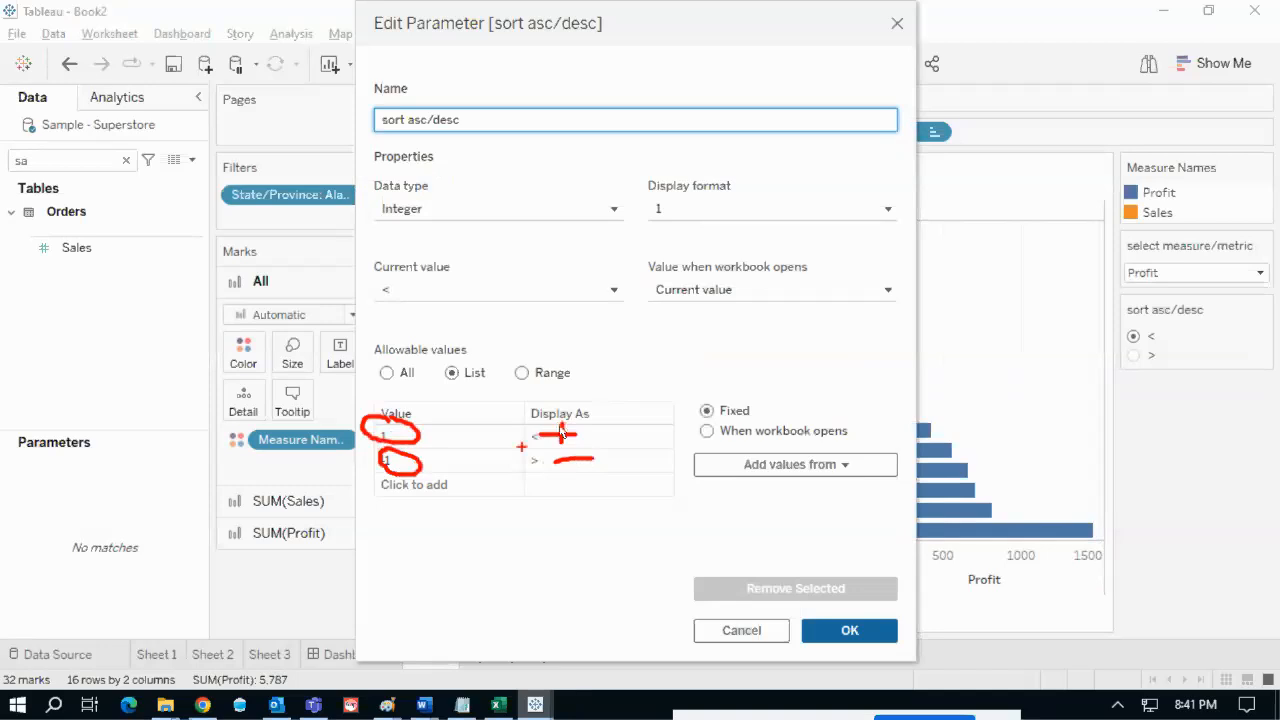
pyautogui.press('Escape')
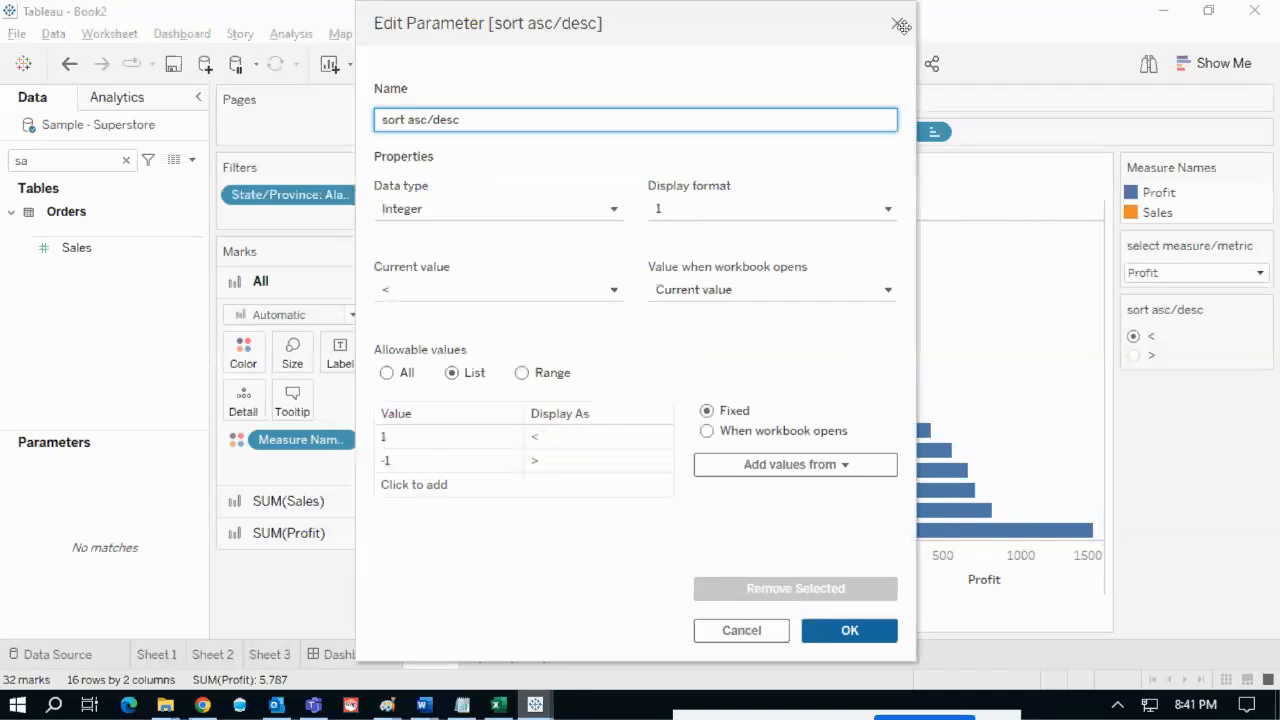
pyautogui.click(901, 23)
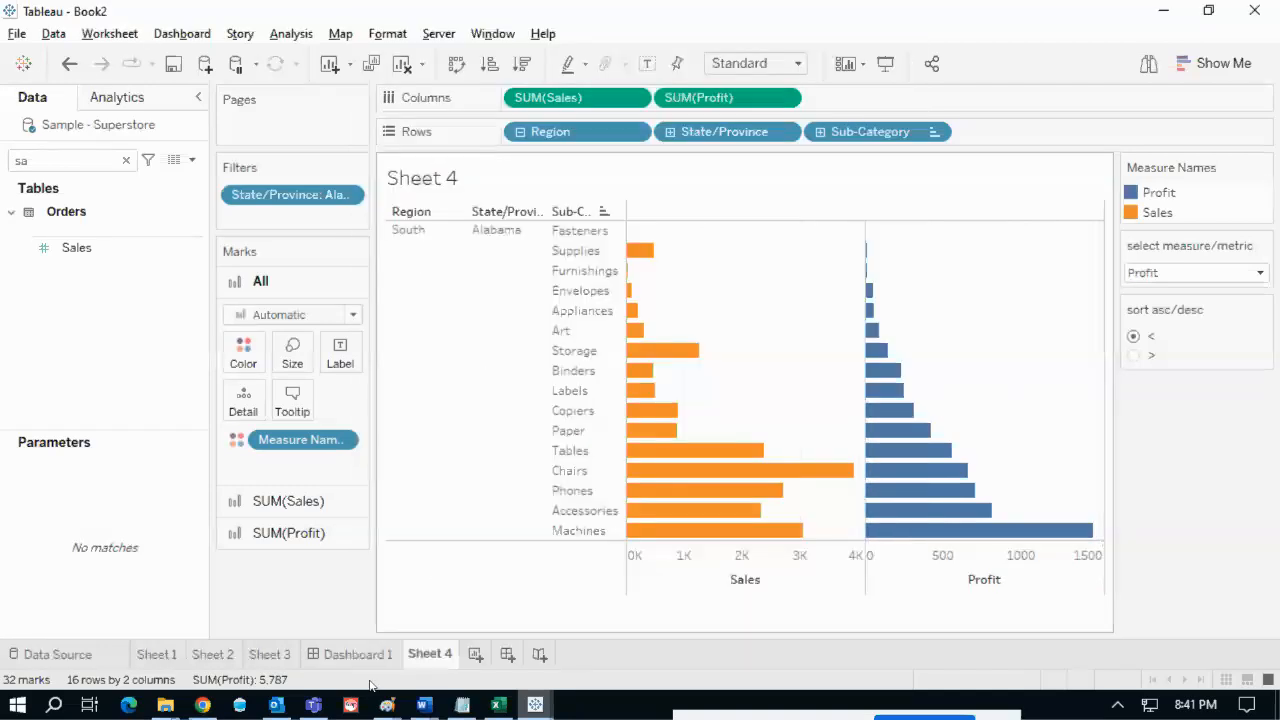
# - On the Tableau Notes page, annotate the use cases 7,8 Region chart and Furniture label
pyautogui.click(222, 706)
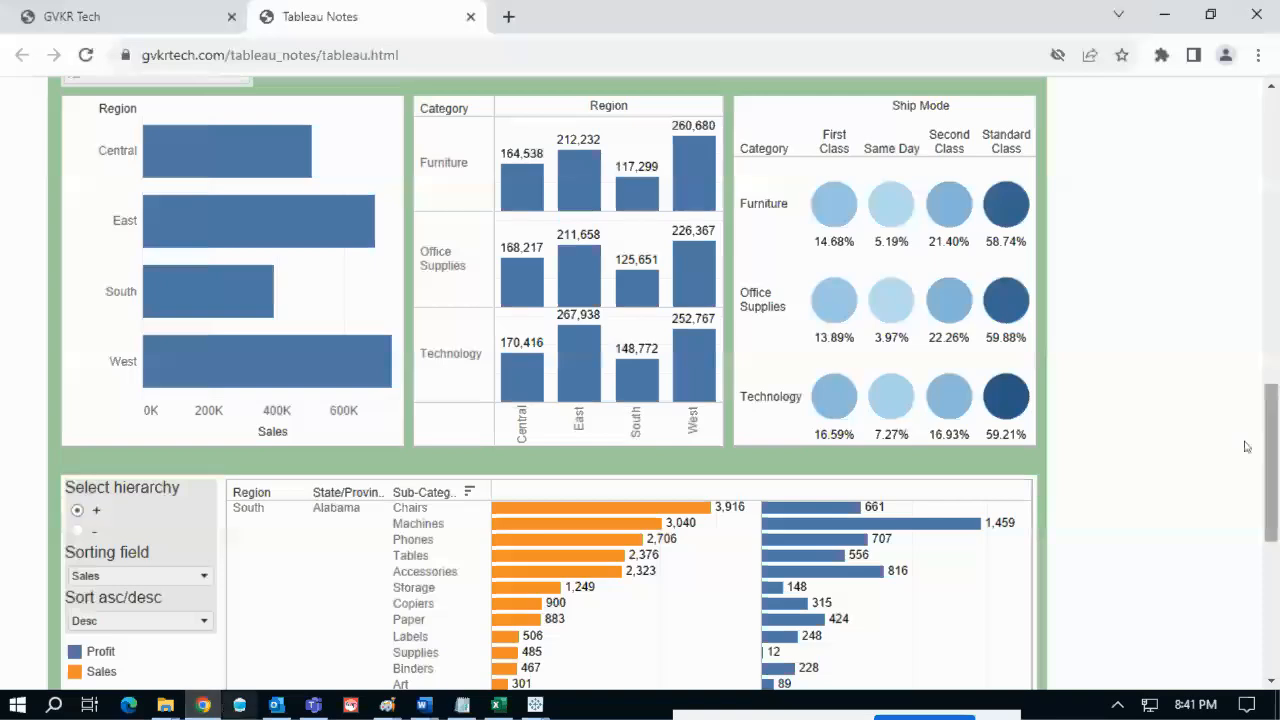
pyautogui.scroll(2, 1278, 368)
pyautogui.moveTo(1278, 368); pyautogui.dragTo(1277, 447)
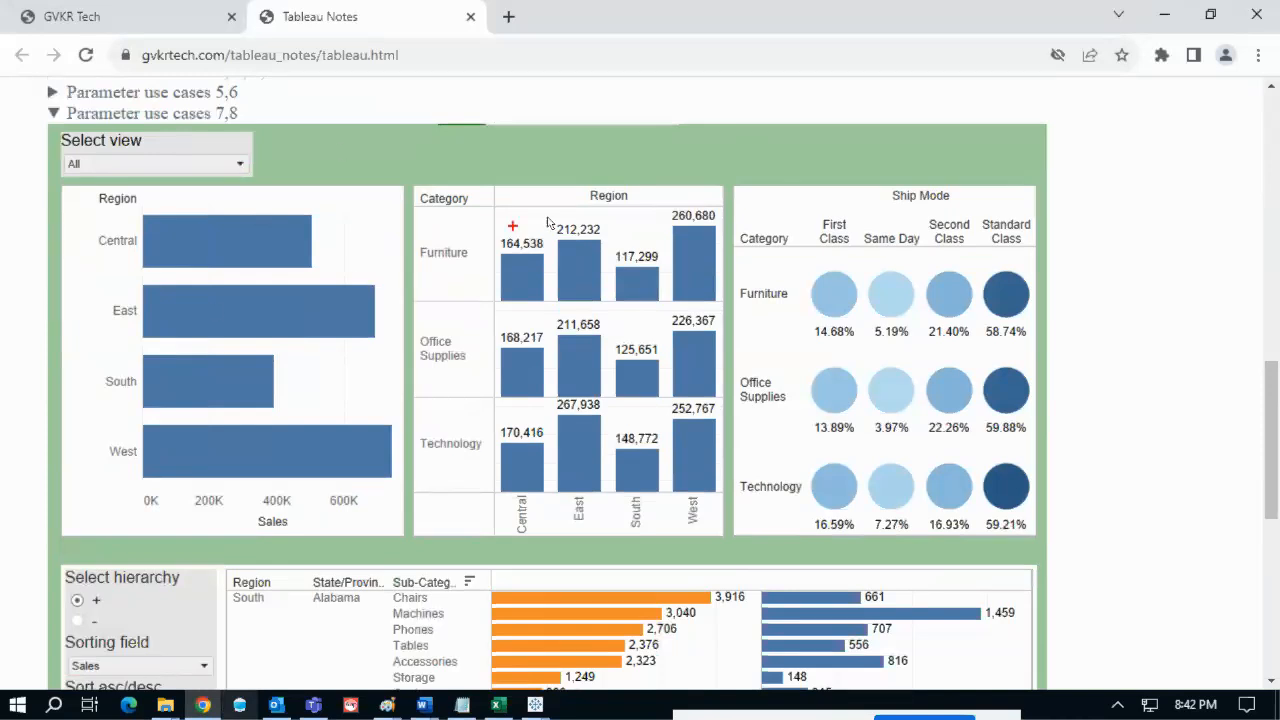
pyautogui.moveTo(451, 142)
pyautogui.mouseDown()
pyautogui.moveTo(495, 172)
pyautogui.moveTo(486, 134)
pyautogui.moveTo(452, 148)
pyautogui.mouseUp()
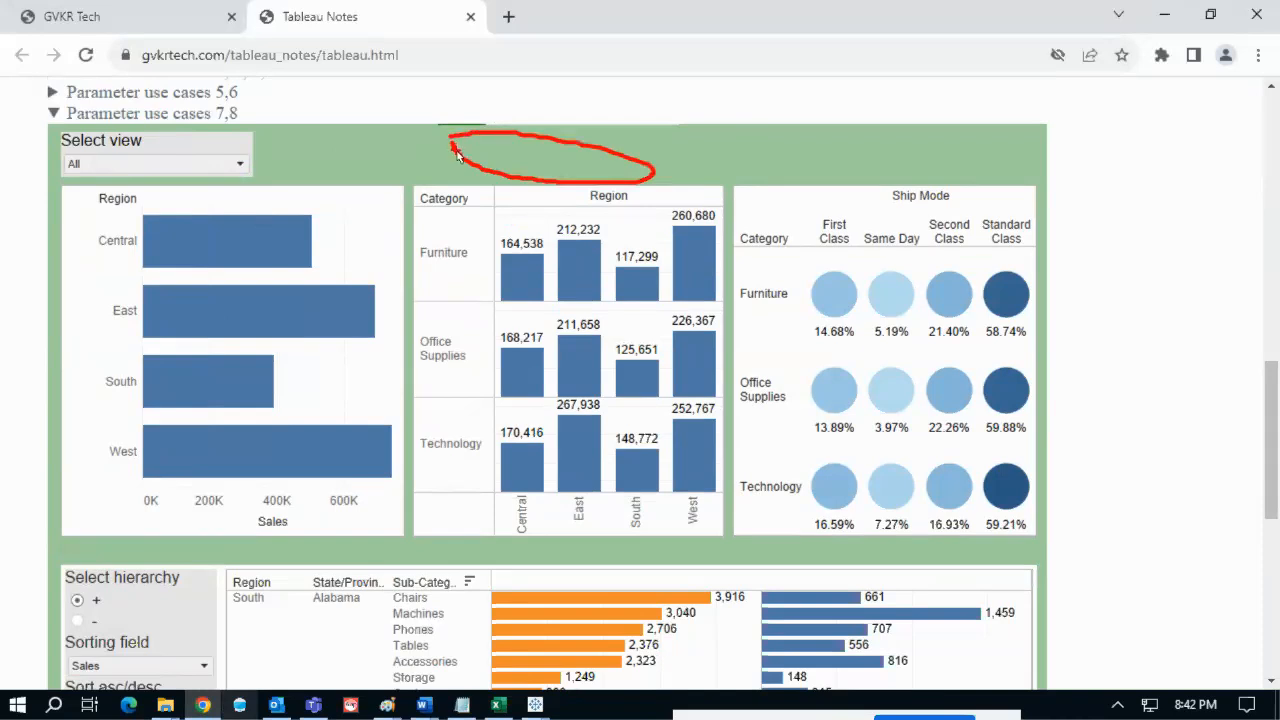
pyautogui.moveTo(390, 225)
pyautogui.mouseDown()
pyautogui.moveTo(365, 335)
pyautogui.moveTo(390, 537)
pyautogui.moveTo(457, 383)
pyautogui.moveTo(436, 178)
pyautogui.moveTo(392, 210)
pyautogui.moveTo(417, 284)
pyautogui.moveTo(400, 248)
pyautogui.moveTo(405, 210)
pyautogui.mouseUp()
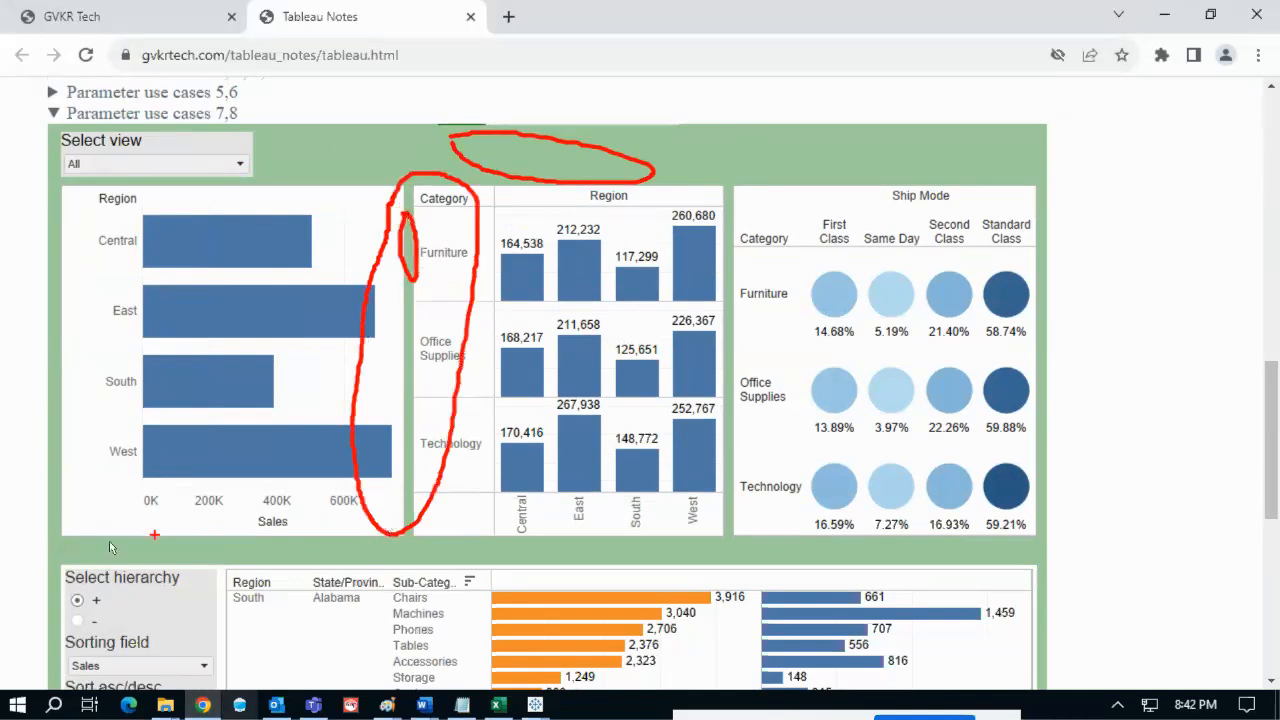
pyautogui.moveTo(95, 527)
pyautogui.mouseDown()
pyautogui.moveTo(90, 549)
pyautogui.moveTo(230, 545)
pyautogui.moveTo(100, 516)
pyautogui.mouseUp()
pyautogui.moveTo(120, 594); pyautogui.dragTo(178, 558)
pyautogui.press('Escape')
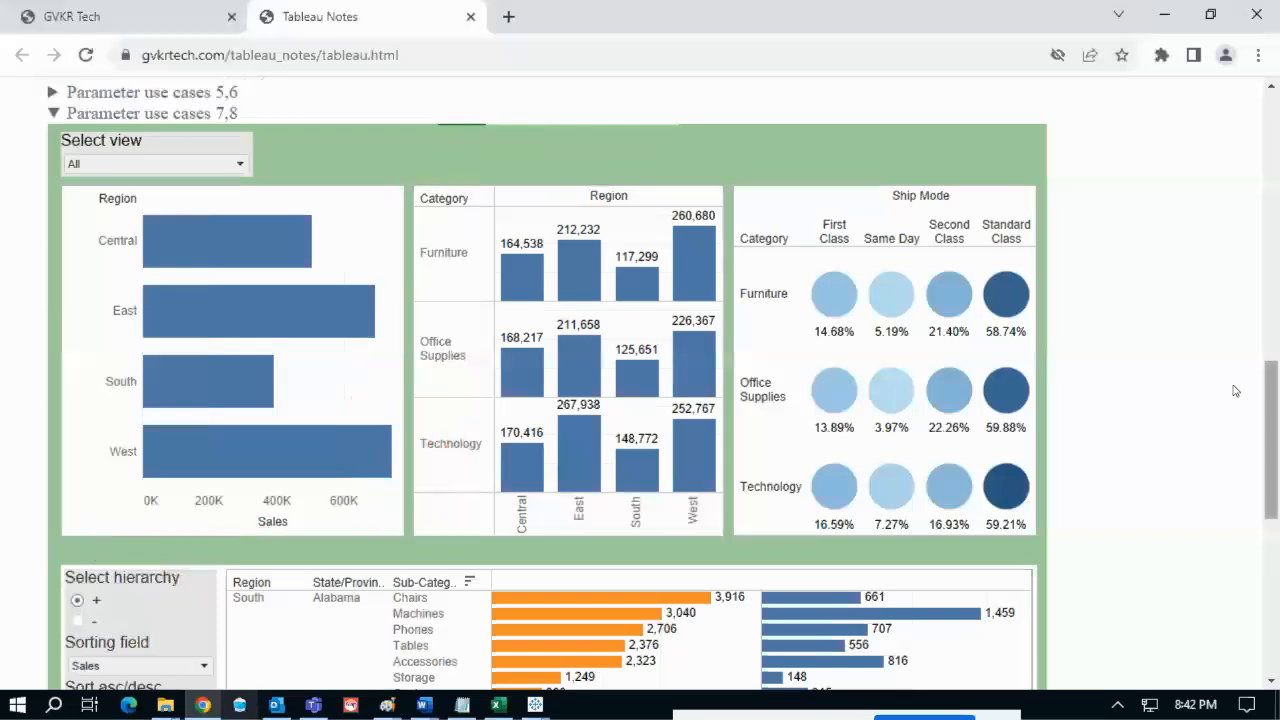
# - Circle the Select hierarchy, Sorting field and Sort asc/desc controls plus the Profit/Sales legend
pyautogui.scroll(-3, 1273, 463)
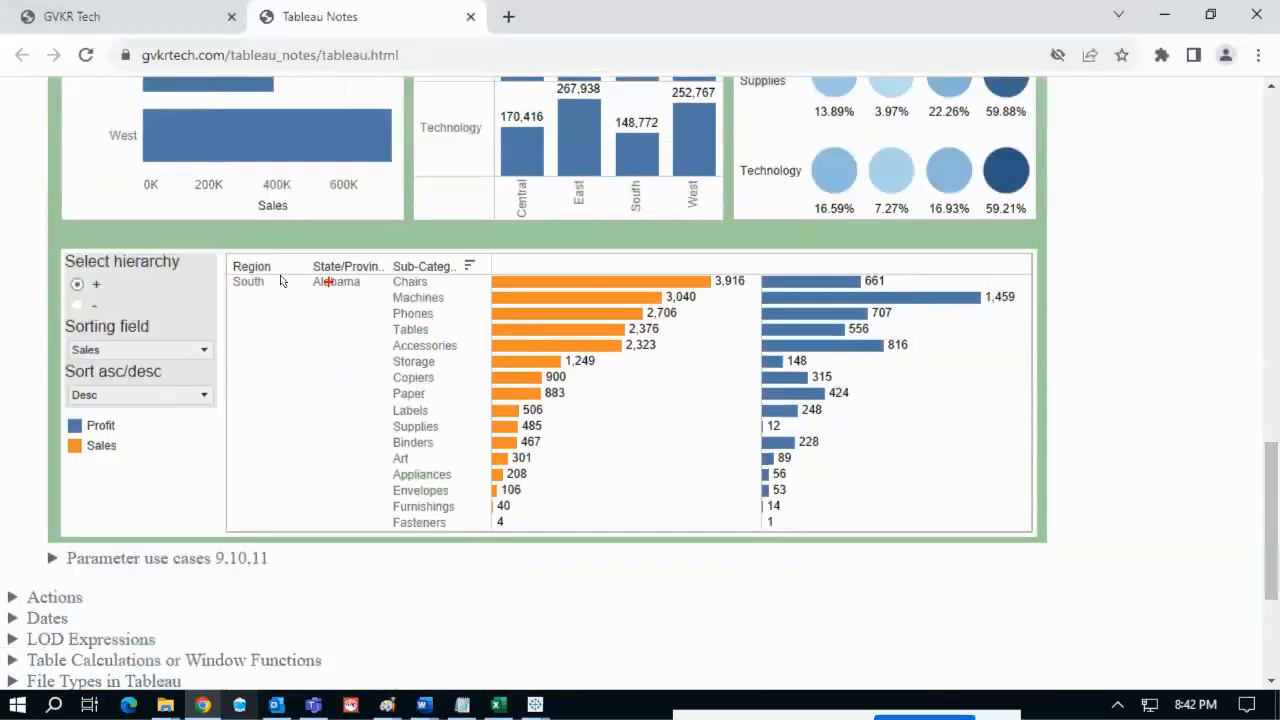
pyautogui.moveTo(245, 256)
pyautogui.mouseDown()
pyautogui.moveTo(302, 342)
pyautogui.moveTo(276, 267)
pyautogui.mouseUp()
pyautogui.moveTo(79, 253)
pyautogui.mouseDown()
pyautogui.moveTo(62, 445)
pyautogui.moveTo(238, 280)
pyautogui.moveTo(68, 228)
pyautogui.mouseUp()
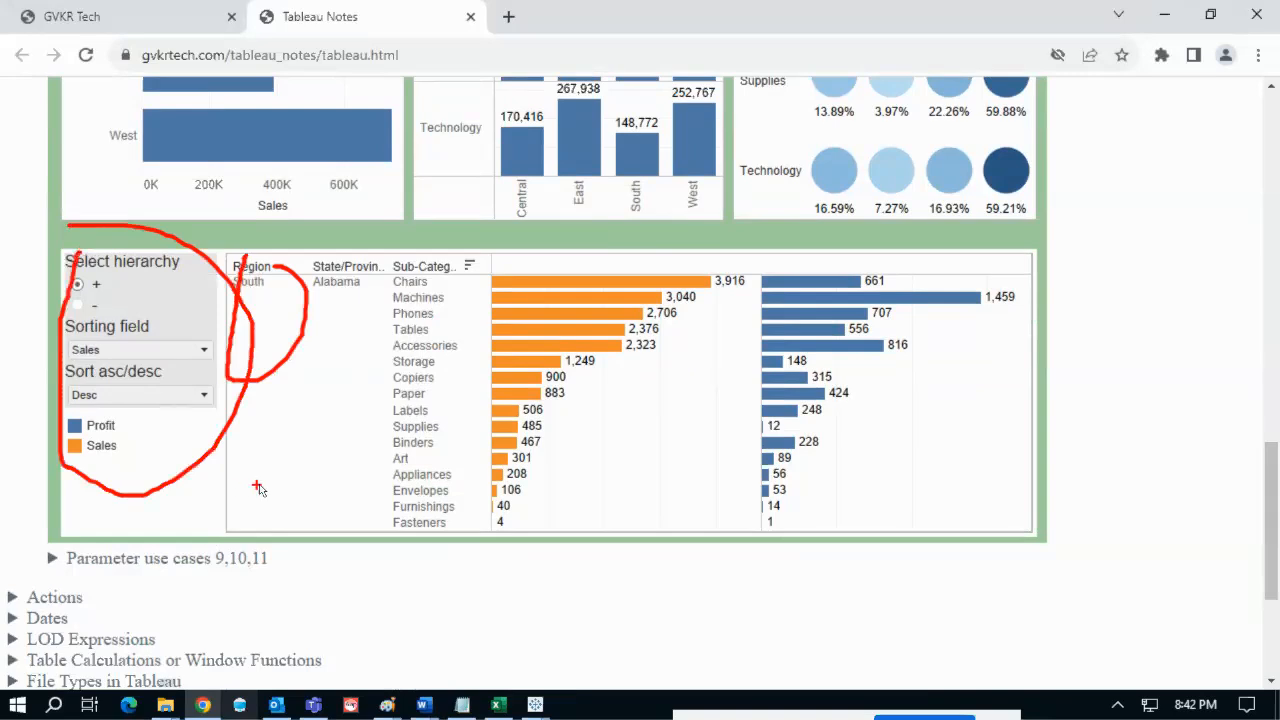
pyautogui.press('Escape')
pyautogui.moveTo(162, 271)
pyautogui.mouseDown()
pyautogui.moveTo(209, 343)
pyautogui.moveTo(197, 291)
pyautogui.moveTo(166, 310)
pyautogui.moveTo(212, 372)
pyautogui.moveTo(172, 338)
pyautogui.mouseUp()
pyautogui.moveTo(87, 403); pyautogui.dragTo(71, 413)
pyautogui.moveTo(52, 465)
pyautogui.mouseDown()
pyautogui.moveTo(85, 395)
pyautogui.moveTo(72, 400)
pyautogui.mouseUp()
pyautogui.press('Escape')
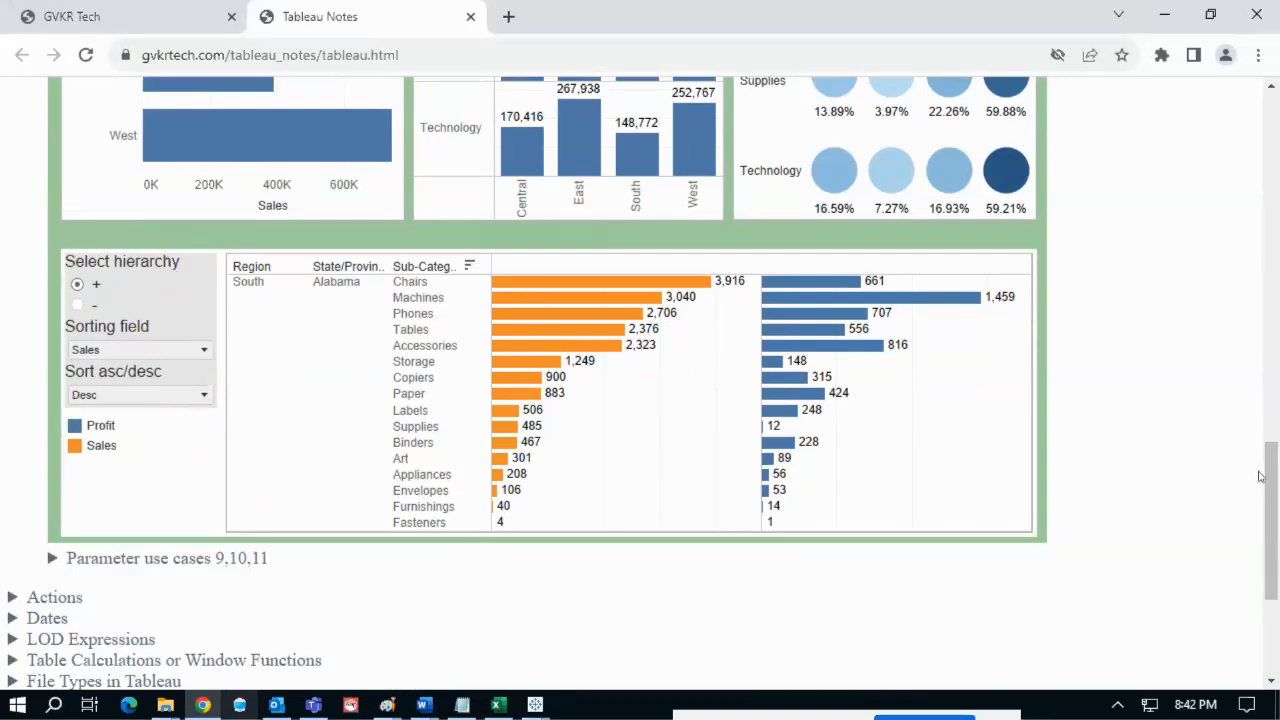
# - Mark the dashboard's left edge, the West sales bar and the Accessories row
pyautogui.scroll(1, 1258, 470)
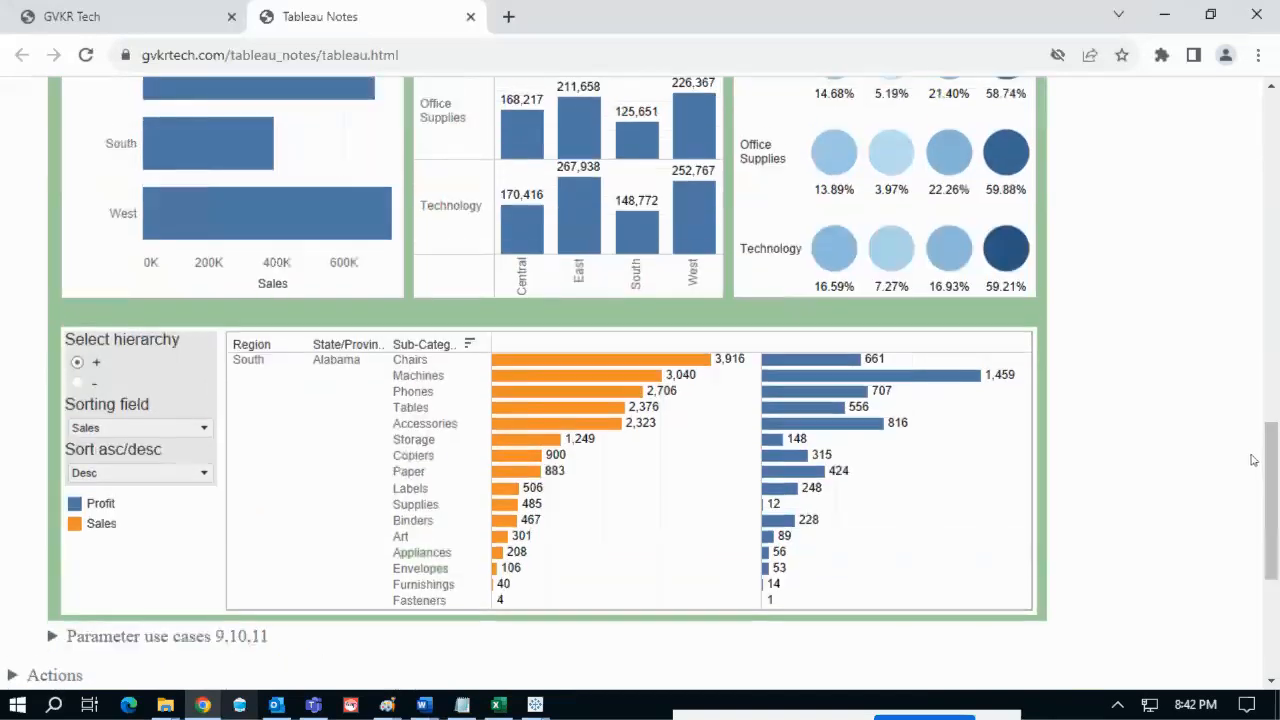
pyautogui.moveTo(1043, 274)
pyautogui.mouseDown()
pyautogui.moveTo(1033, 400)
pyautogui.moveTo(1073, 318)
pyautogui.moveTo(1043, 274)
pyautogui.moveTo(1038, 312)
pyautogui.mouseUp()
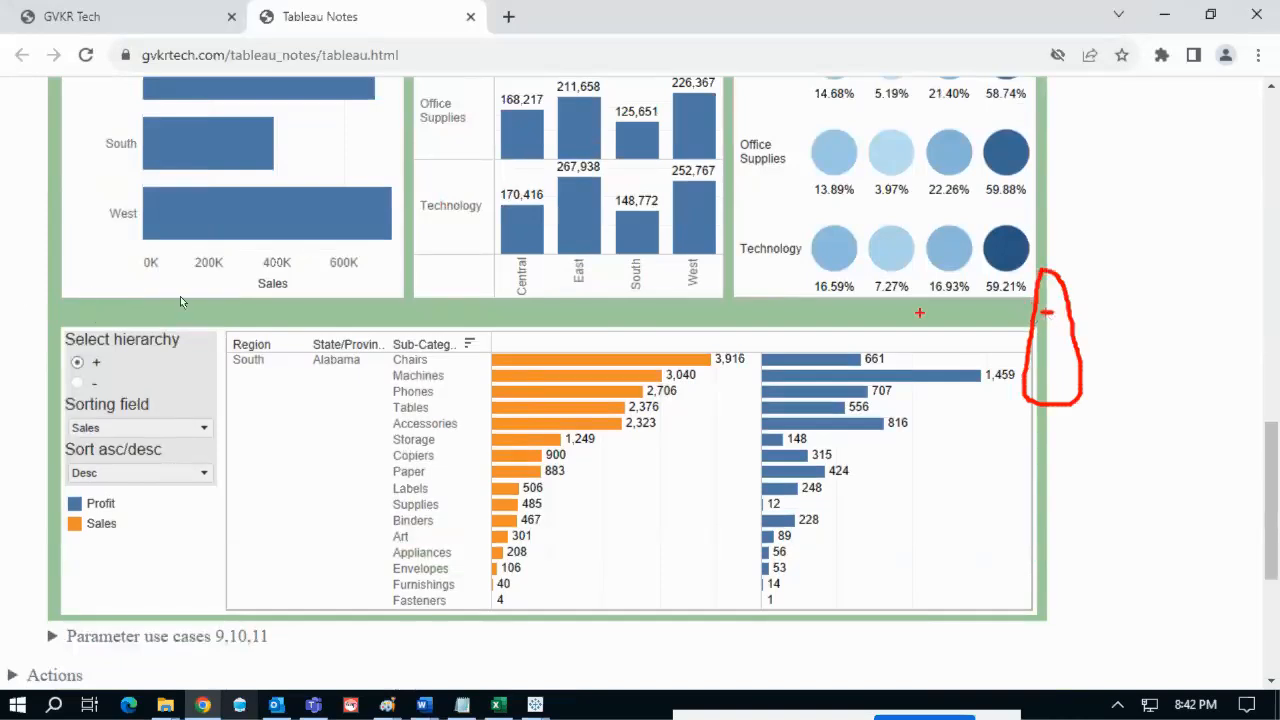
pyautogui.moveTo(64, 270)
pyautogui.mouseDown()
pyautogui.moveTo(69, 288)
pyautogui.moveTo(64, 263)
pyautogui.mouseUp()
pyautogui.moveTo(52, 148)
pyautogui.mouseDown()
pyautogui.moveTo(40, 326)
pyautogui.moveTo(50, 470)
pyautogui.moveTo(68, 147)
pyautogui.mouseUp()
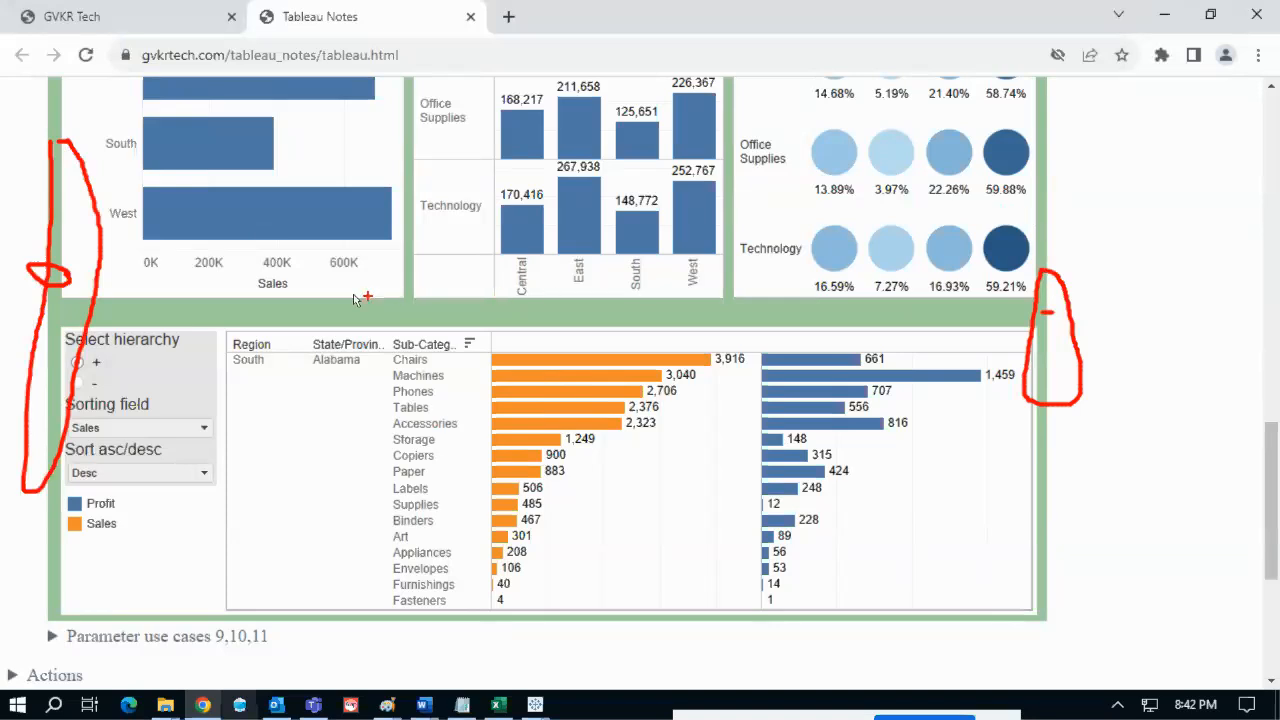
pyautogui.moveTo(28, 189); pyautogui.dragTo(348, 222)
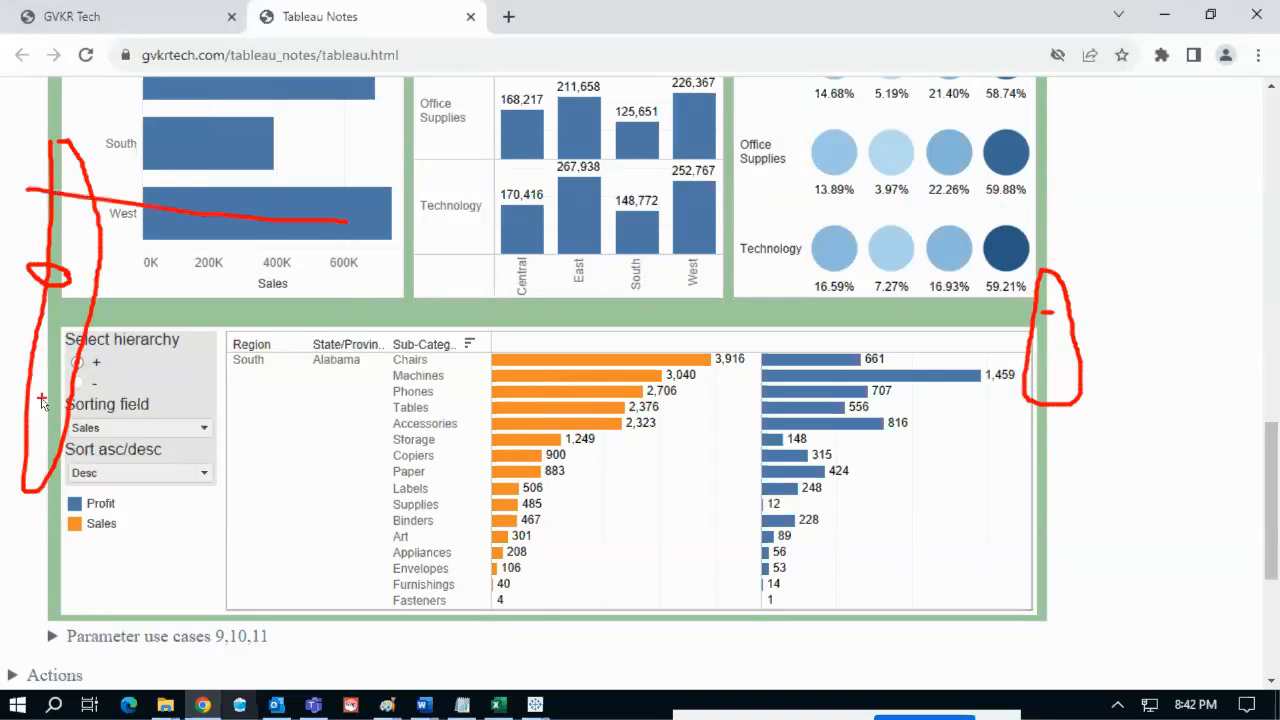
pyautogui.moveTo(40, 398); pyautogui.dragTo(788, 432)
pyautogui.moveTo(531, 306)
pyautogui.mouseDown()
pyautogui.moveTo(506, 330)
pyautogui.moveTo(560, 345)
pyautogui.moveTo(572, 322)
pyautogui.moveTo(551, 320)
pyautogui.mouseUp()
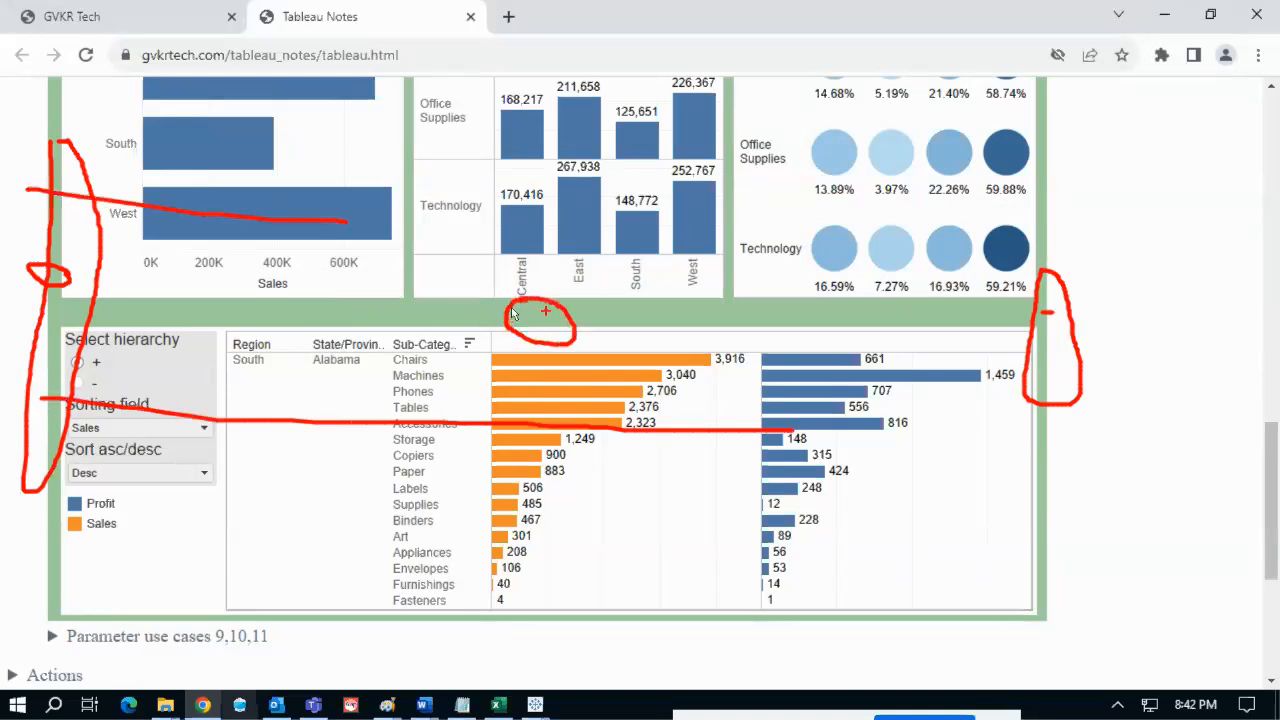
pyautogui.press('Escape')
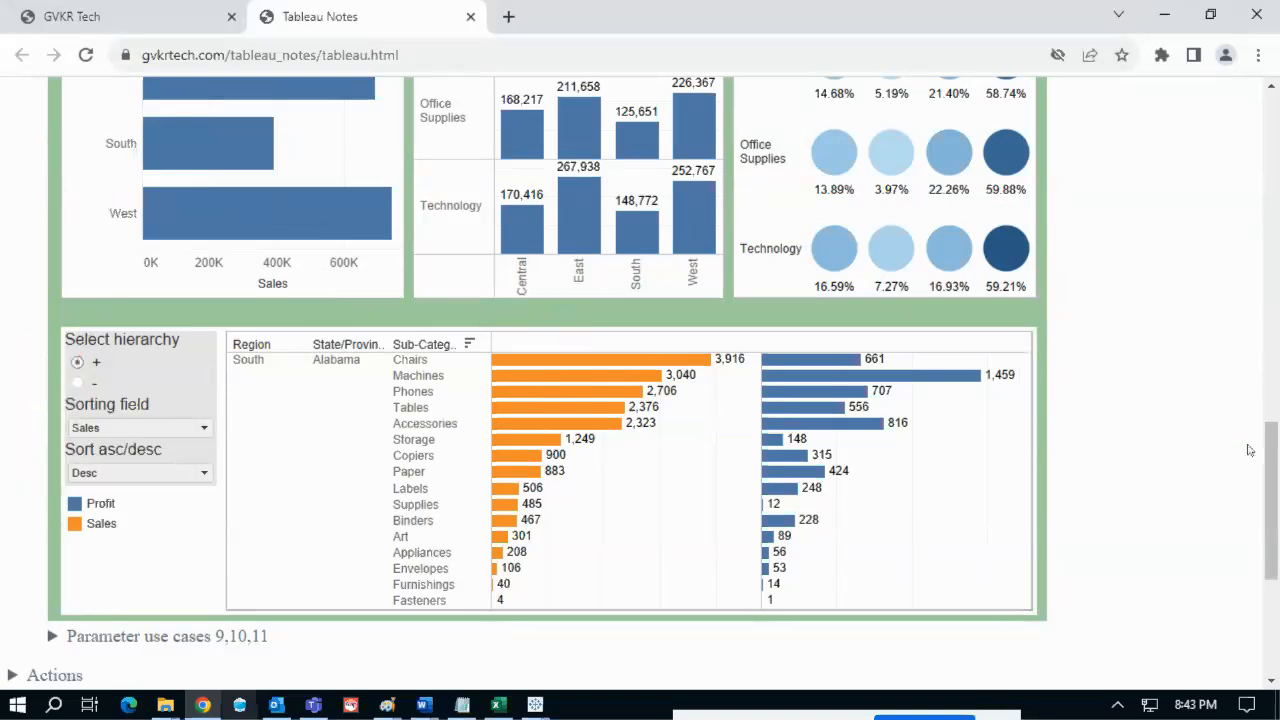
pyautogui.scroll(3, 1268, 459)
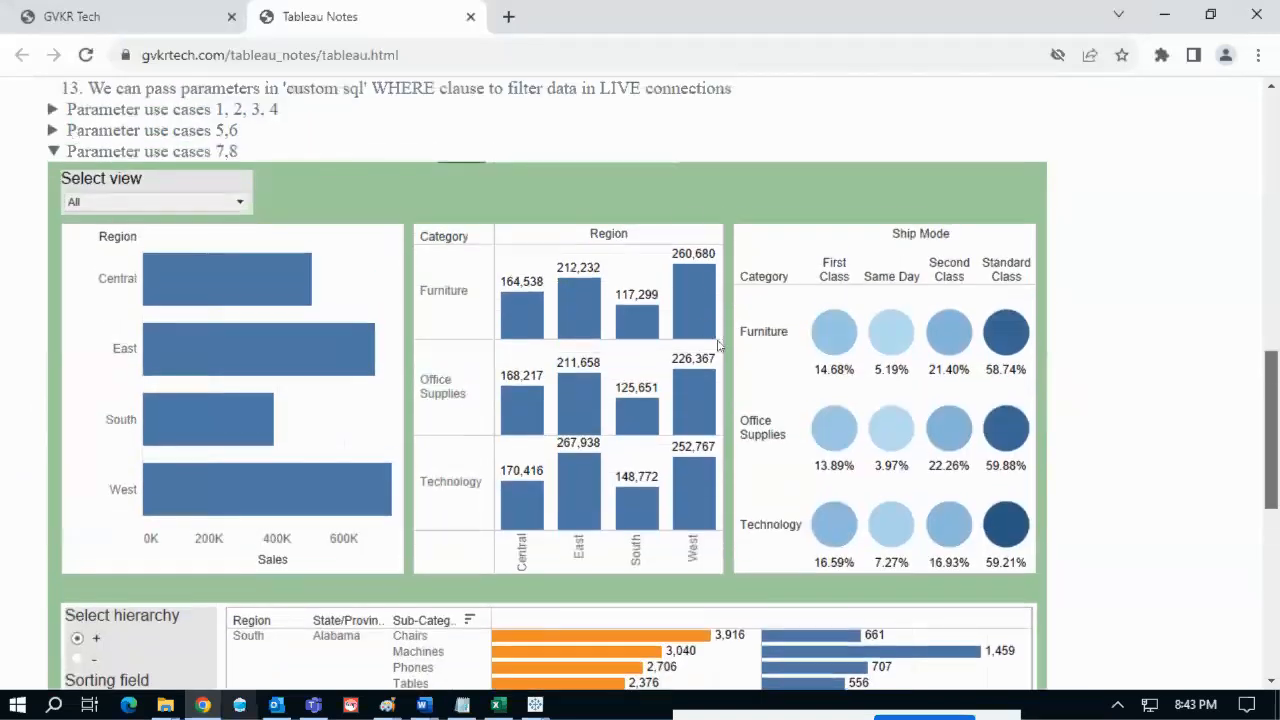
# - Collapse Parameter use cases 7,8 and expand Parameter use cases 9,10,11
pyautogui.click(204, 152)
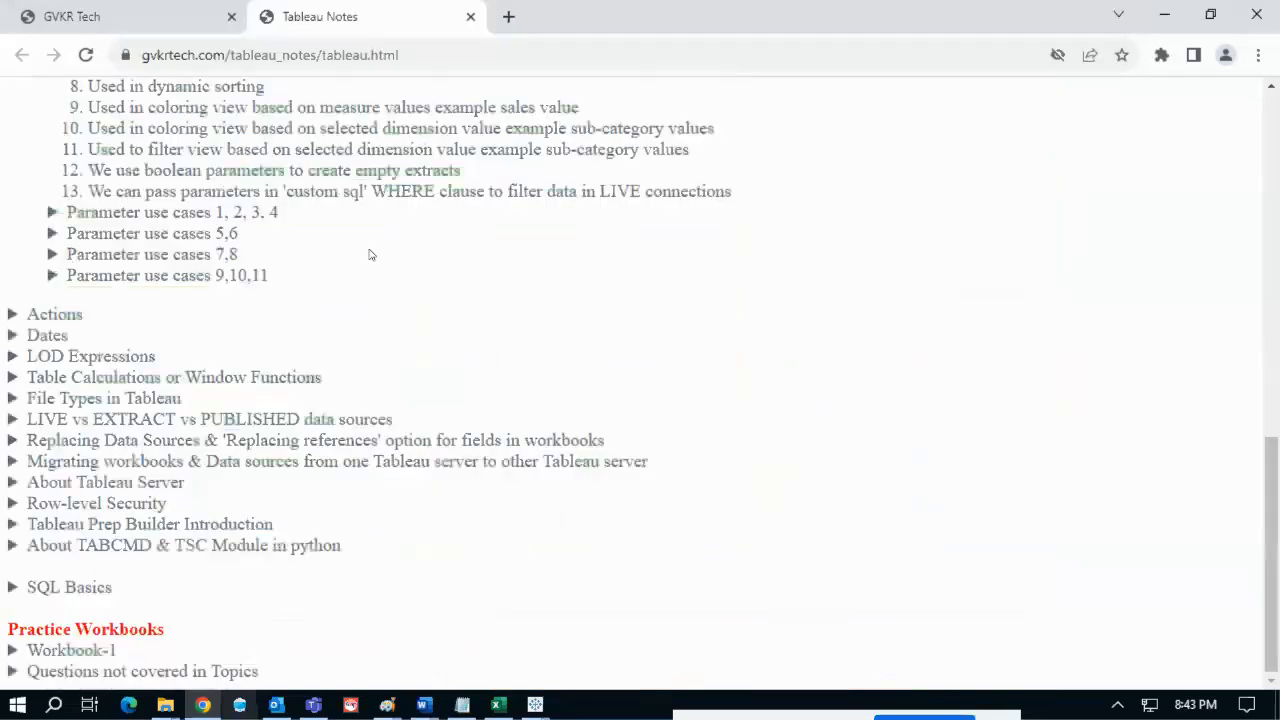
pyautogui.click(210, 275)
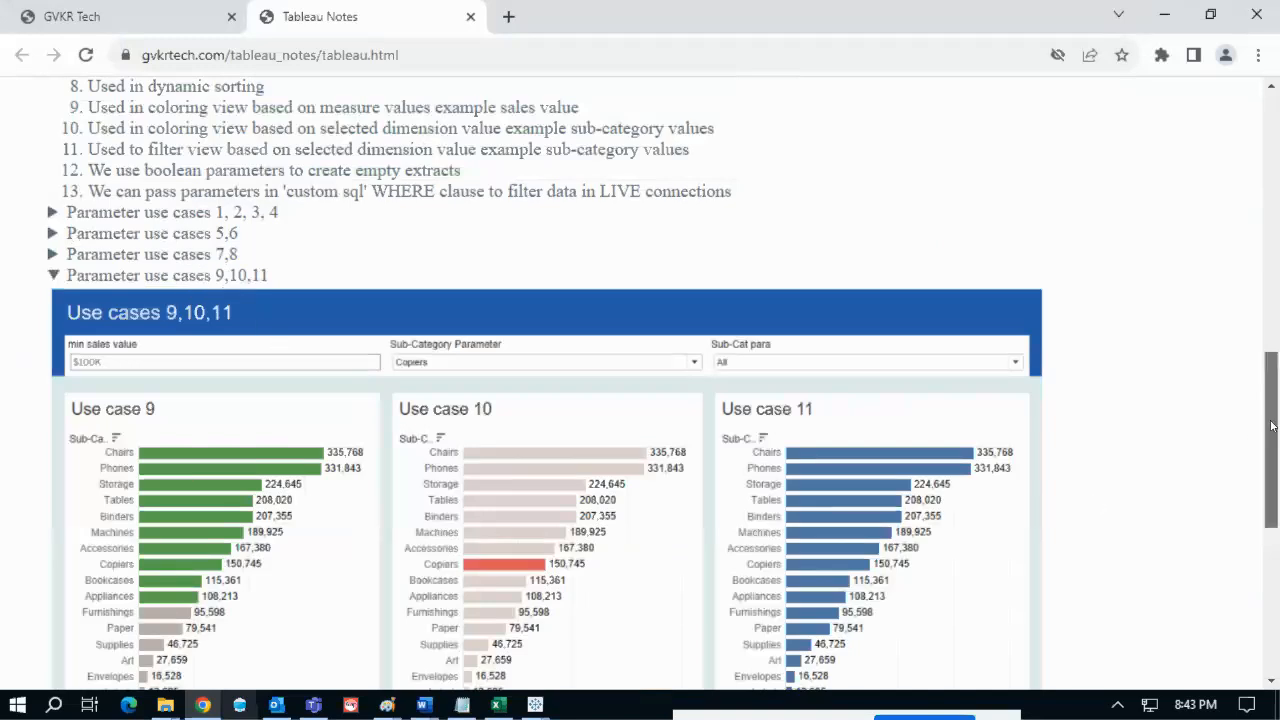
pyautogui.scroll(-4, 1272, 454)
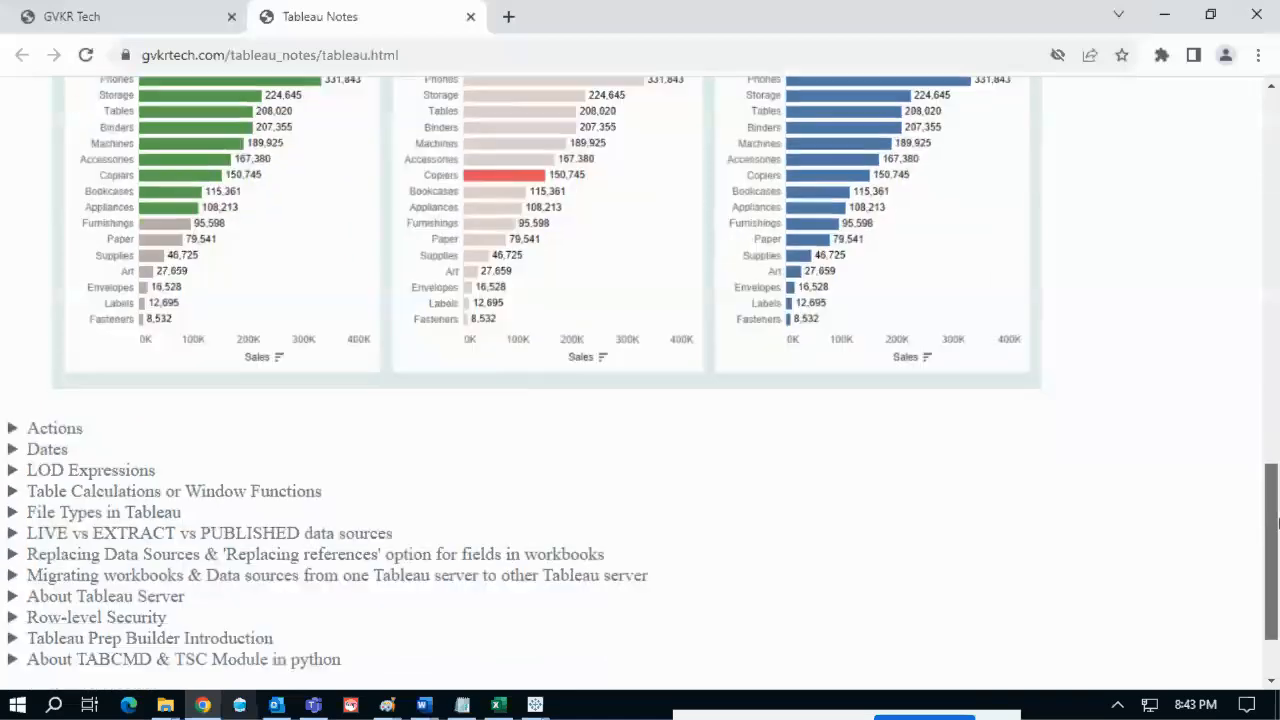
pyautogui.scroll(1, 1276, 456)
pyautogui.scroll(1, 1276, 456)
pyautogui.moveTo(1277, 456); pyautogui.dragTo(1277, 365)
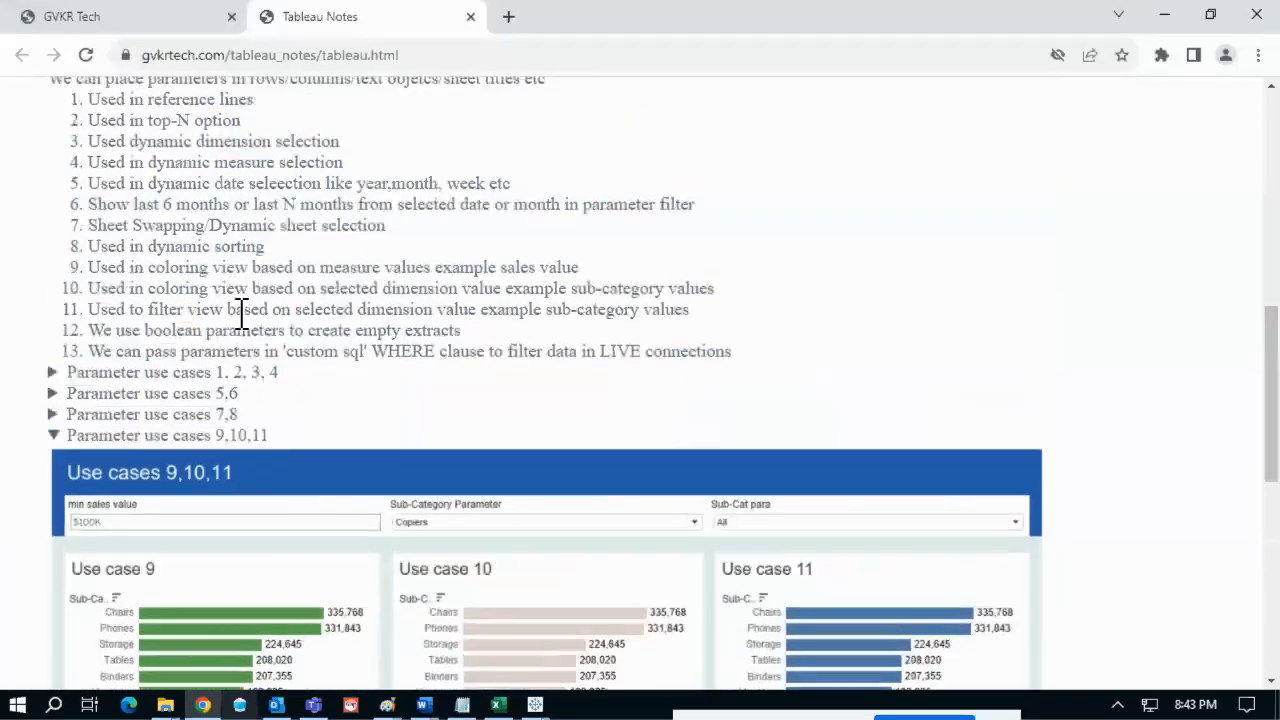
# - Highlight item 9's text about colouring sub-categories by sales value, then scroll to the dashboard
pyautogui.doubleClick(100, 268)
pyautogui.moveTo(152, 277); pyautogui.dragTo(580, 266)
pyautogui.scroll(-1, 1270, 400)
pyautogui.scroll(-3, 1277, 428)
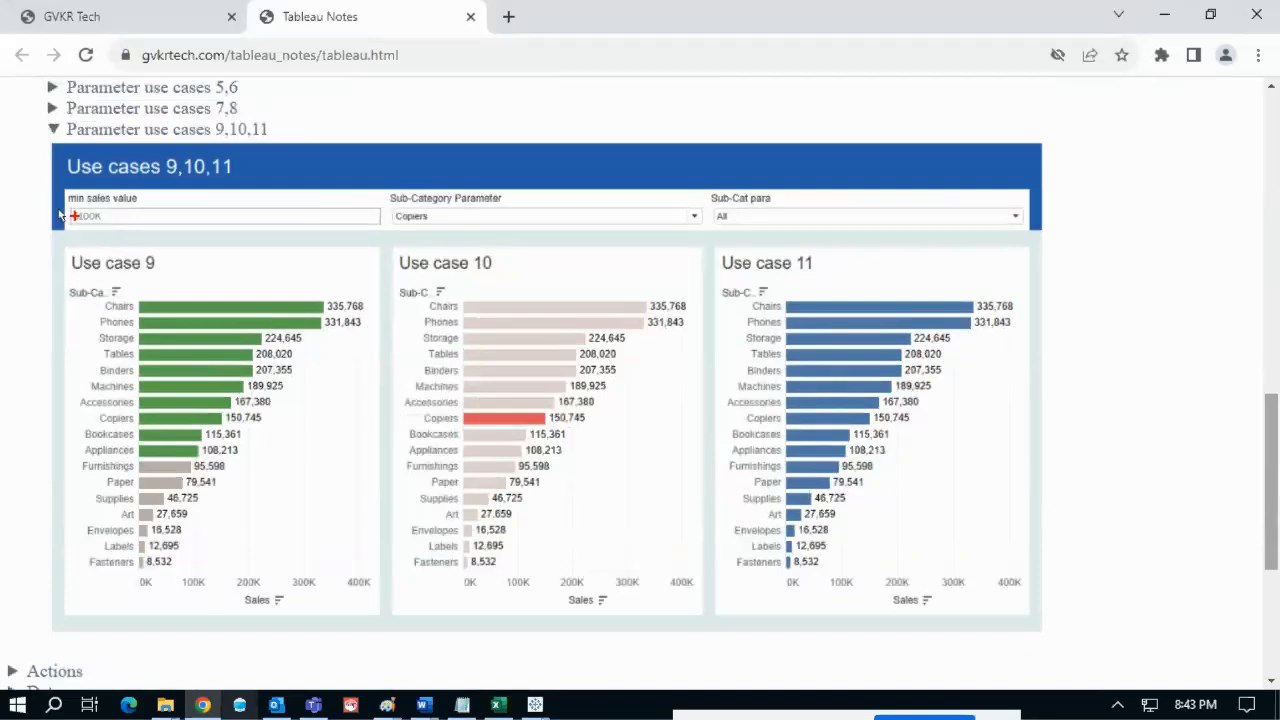
# - Circle Use case 9's $100K min sales field and trace its green above-threshold bars
pyautogui.moveTo(63, 240)
pyautogui.mouseDown()
pyautogui.moveTo(140, 252)
pyautogui.moveTo(72, 194)
pyautogui.moveTo(50, 202)
pyautogui.moveTo(172, 195)
pyautogui.mouseUp()
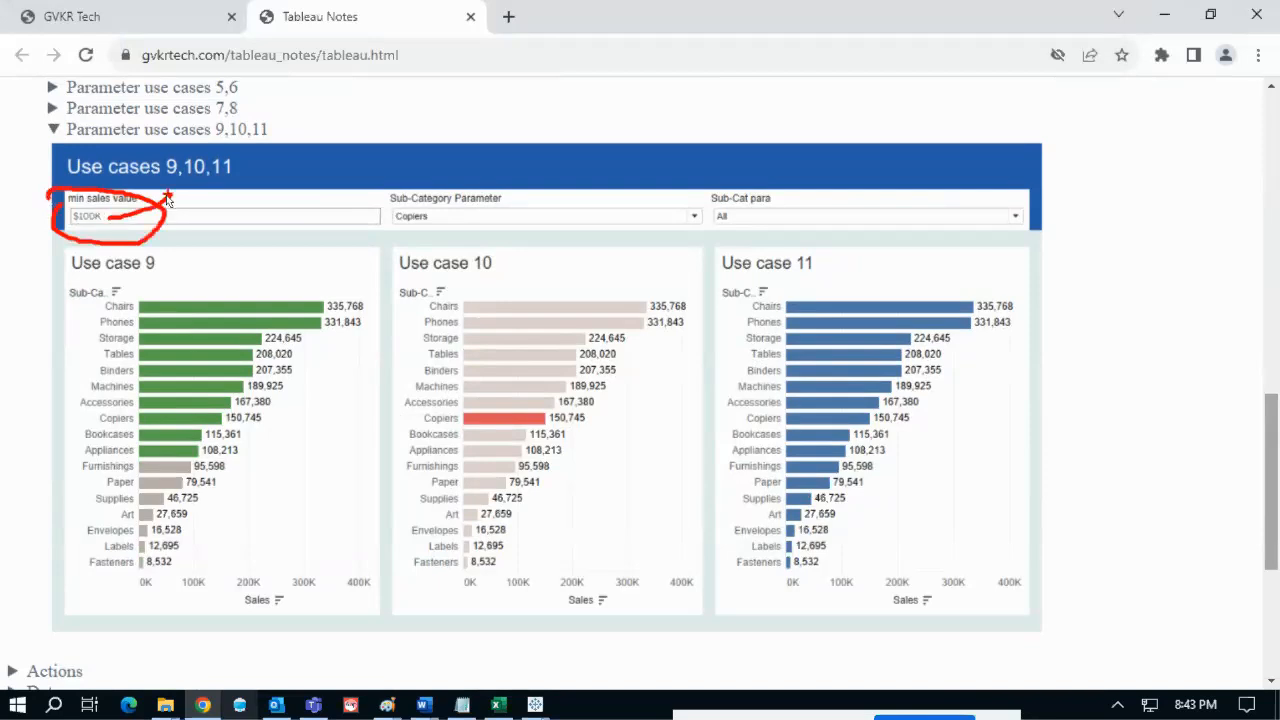
pyautogui.moveTo(125, 221); pyautogui.dragTo(165, 200)
pyautogui.moveTo(135, 288)
pyautogui.mouseDown()
pyautogui.moveTo(104, 388)
pyautogui.moveTo(125, 452)
pyautogui.moveTo(231, 474)
pyautogui.moveTo(366, 355)
pyautogui.moveTo(320, 288)
pyautogui.moveTo(153, 277)
pyautogui.mouseUp()
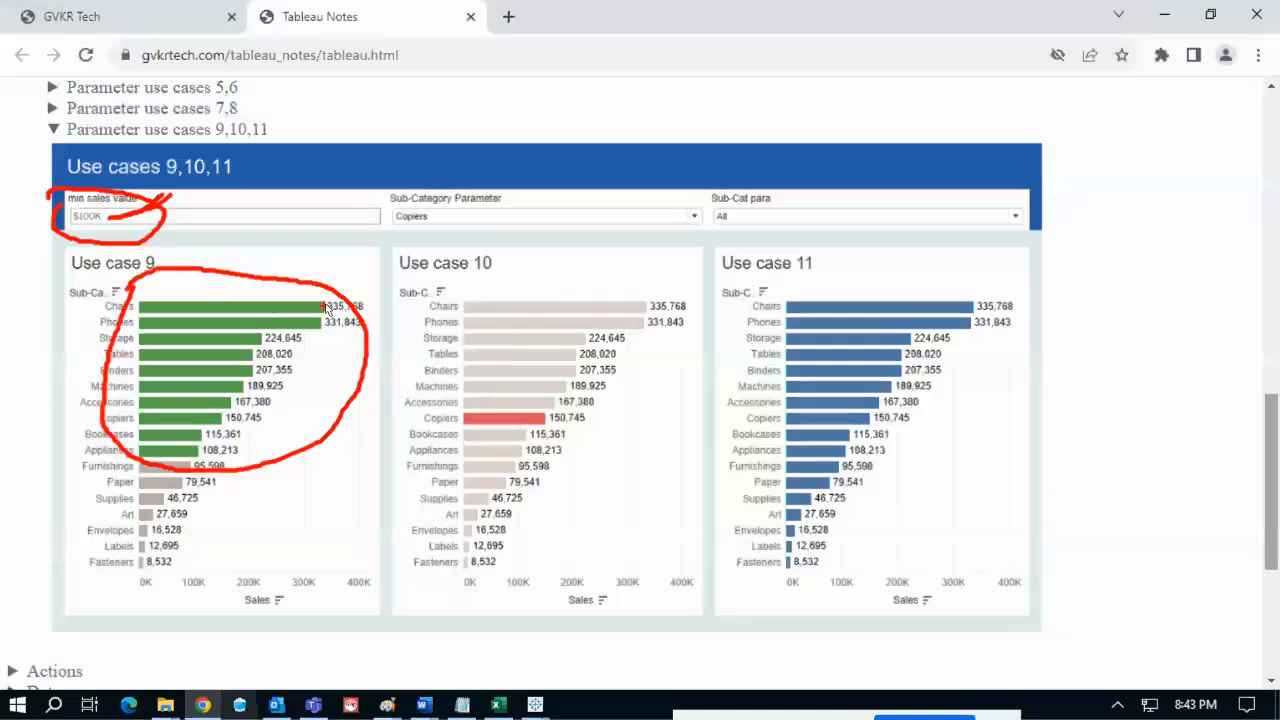
pyautogui.moveTo(335, 347)
pyautogui.mouseDown()
pyautogui.moveTo(250, 456)
pyautogui.moveTo(209, 566)
pyautogui.moveTo(200, 561)
pyautogui.mouseUp()
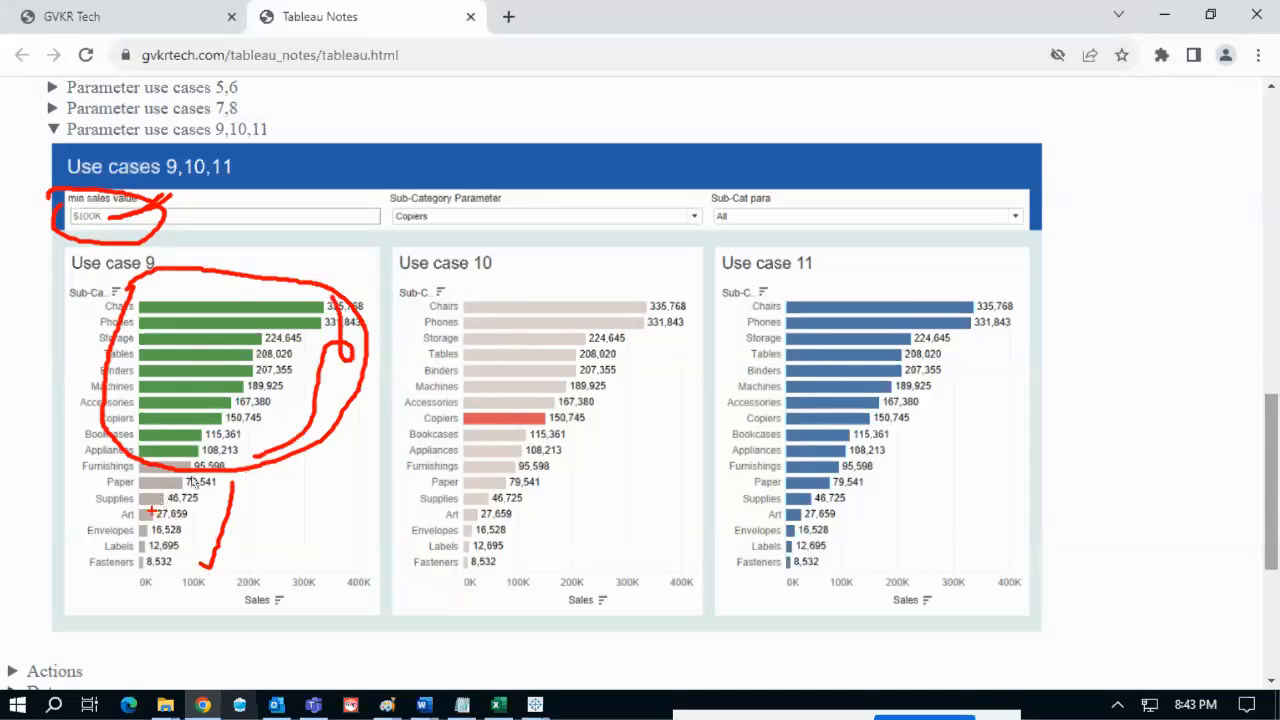
pyautogui.press('Escape')
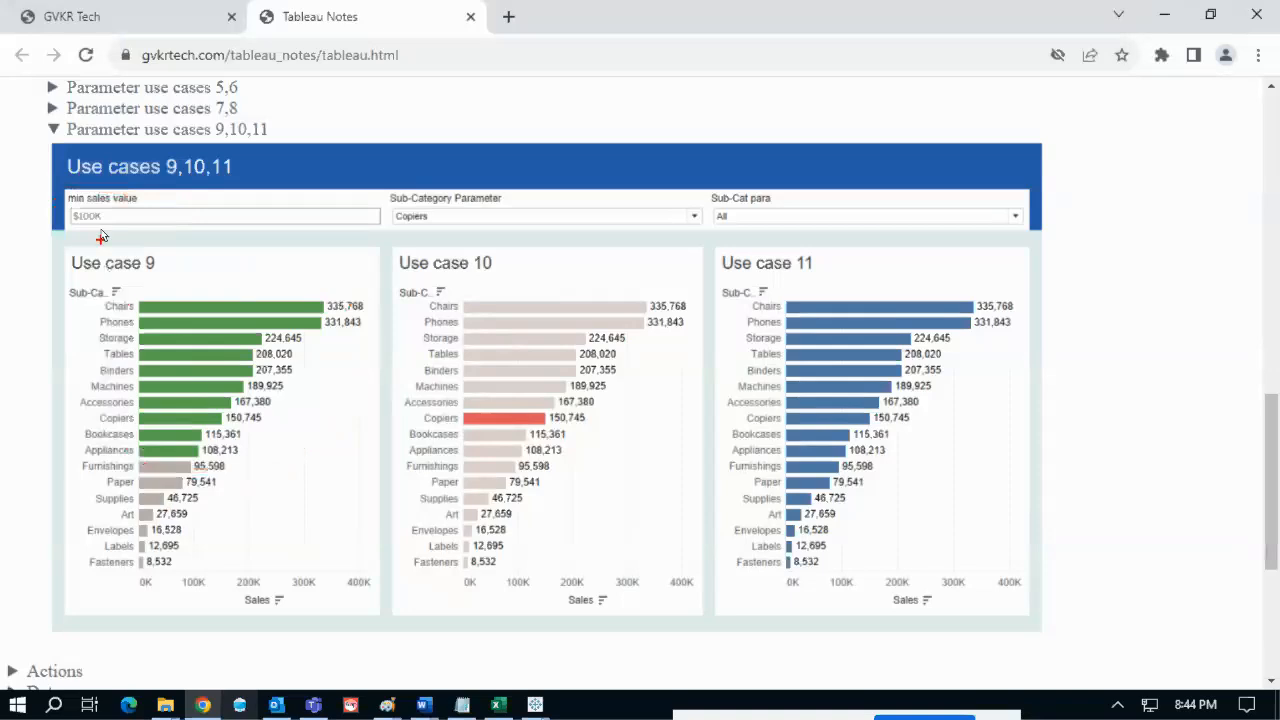
pyautogui.moveTo(84, 210)
pyautogui.mouseDown()
pyautogui.moveTo(122, 258)
pyautogui.moveTo(152, 222)
pyautogui.moveTo(95, 213)
pyautogui.mouseUp()
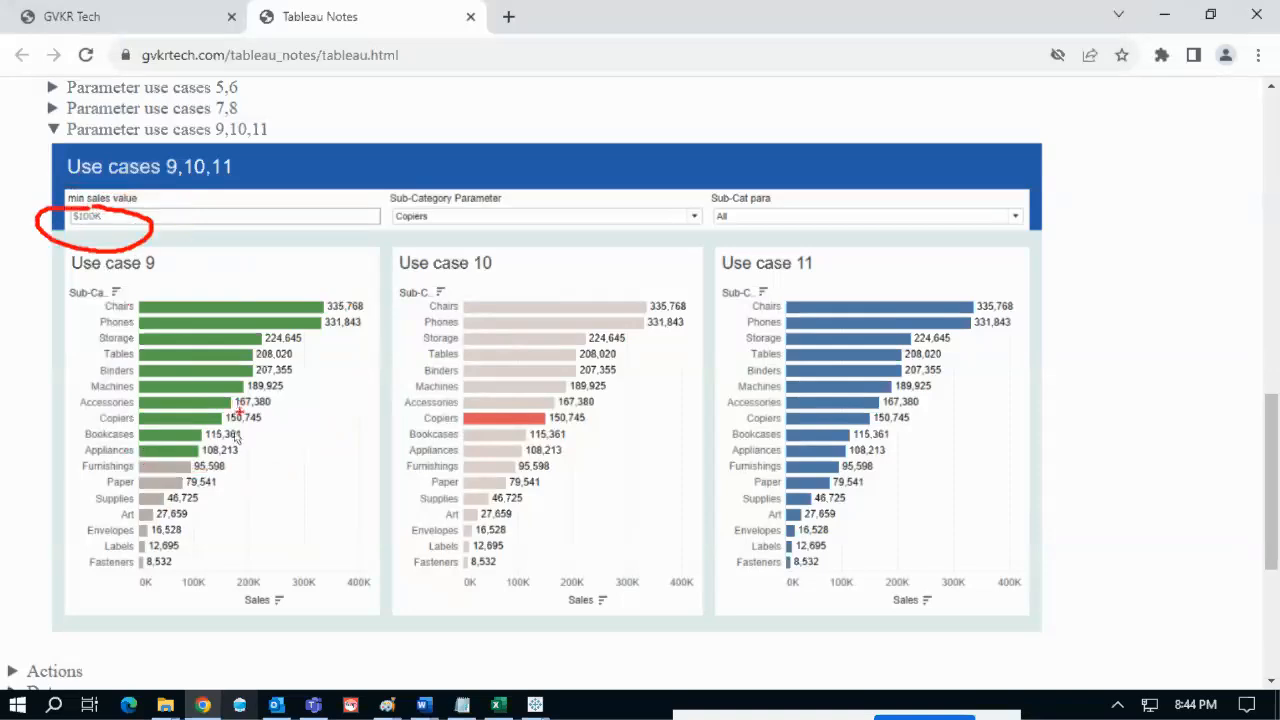
pyautogui.moveTo(238, 440); pyautogui.dragTo(355, 321)
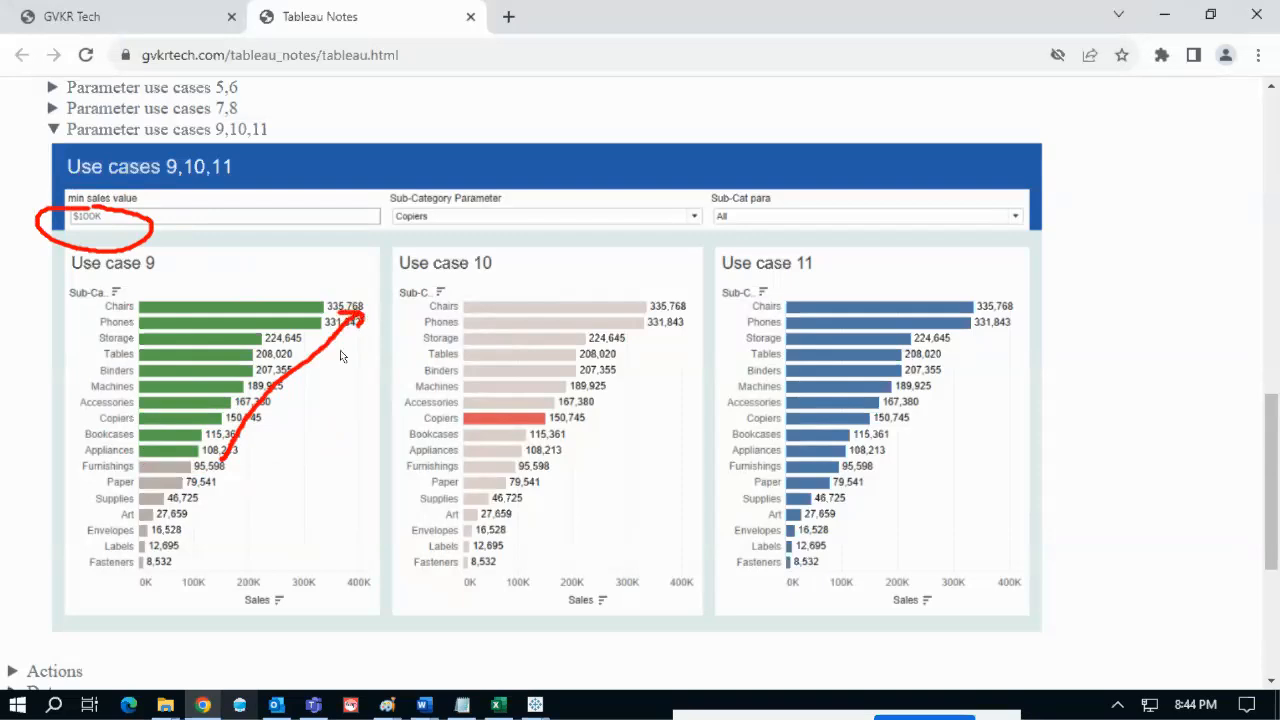
pyautogui.moveTo(224, 471)
pyautogui.mouseDown()
pyautogui.moveTo(206, 575)
pyautogui.moveTo(232, 561)
pyautogui.mouseUp()
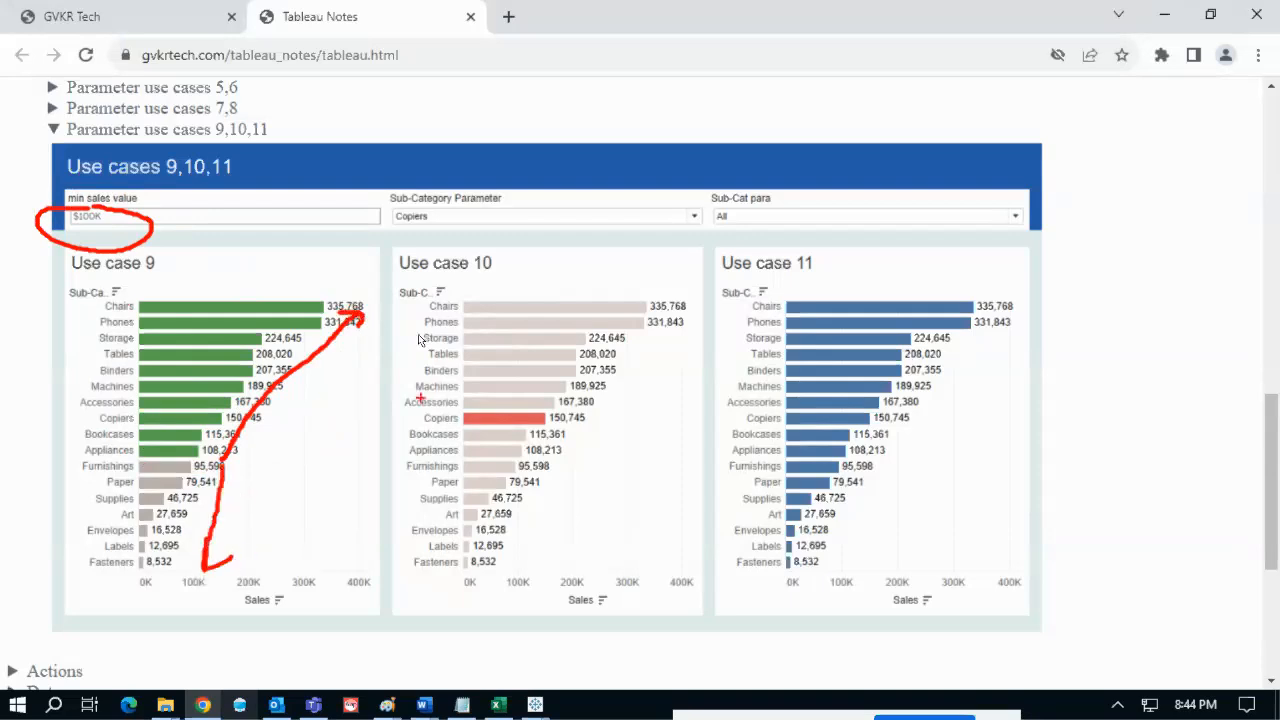
pyautogui.moveTo(142, 212)
pyautogui.mouseDown()
pyautogui.moveTo(128, 193)
pyautogui.moveTo(60, 214)
pyautogui.moveTo(224, 628)
pyautogui.moveTo(222, 248)
pyautogui.moveTo(140, 188)
pyautogui.mouseUp()
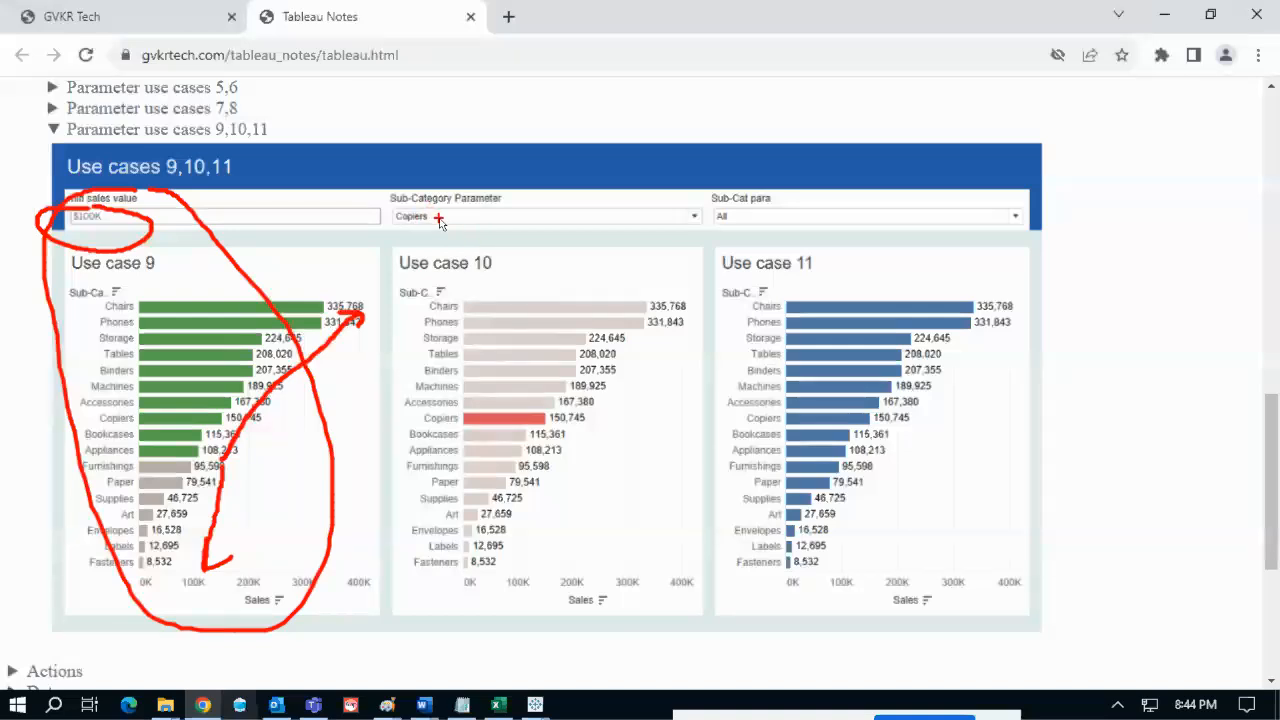
# - Mark the Copiers sub-category parameter and its 150,745 bar in Use case 10
pyautogui.moveTo(450, 229); pyautogui.dragTo(503, 205)
pyautogui.moveTo(402, 421); pyautogui.dragTo(413, 420)
pyautogui.moveTo(414, 208)
pyautogui.mouseDown()
pyautogui.moveTo(370, 240)
pyautogui.moveTo(455, 212)
pyautogui.moveTo(390, 210)
pyautogui.mouseUp()
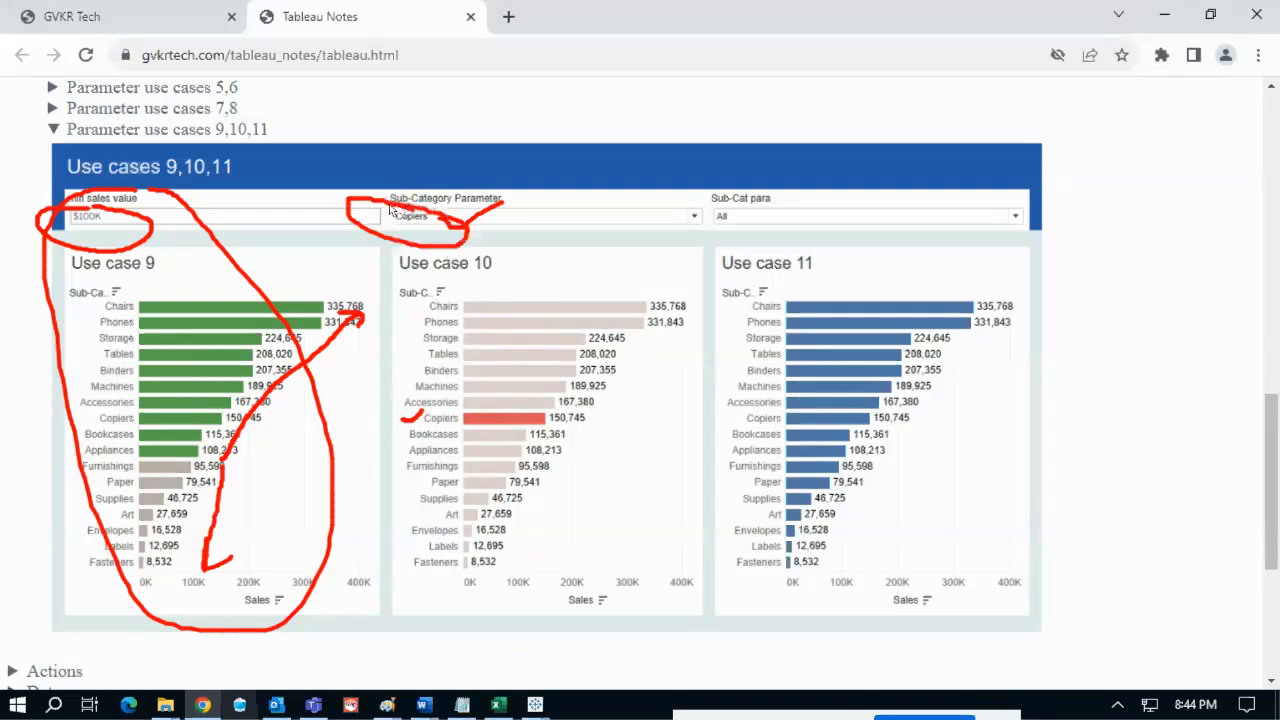
pyautogui.moveTo(546, 419); pyautogui.dragTo(590, 412)
# - Circle Use case 11's All Sub-Cat value and chart, then erase all the red ink
pyautogui.moveTo(684, 378)
pyautogui.mouseDown()
pyautogui.moveTo(1022, 478)
pyautogui.moveTo(710, 178)
pyautogui.mouseUp()
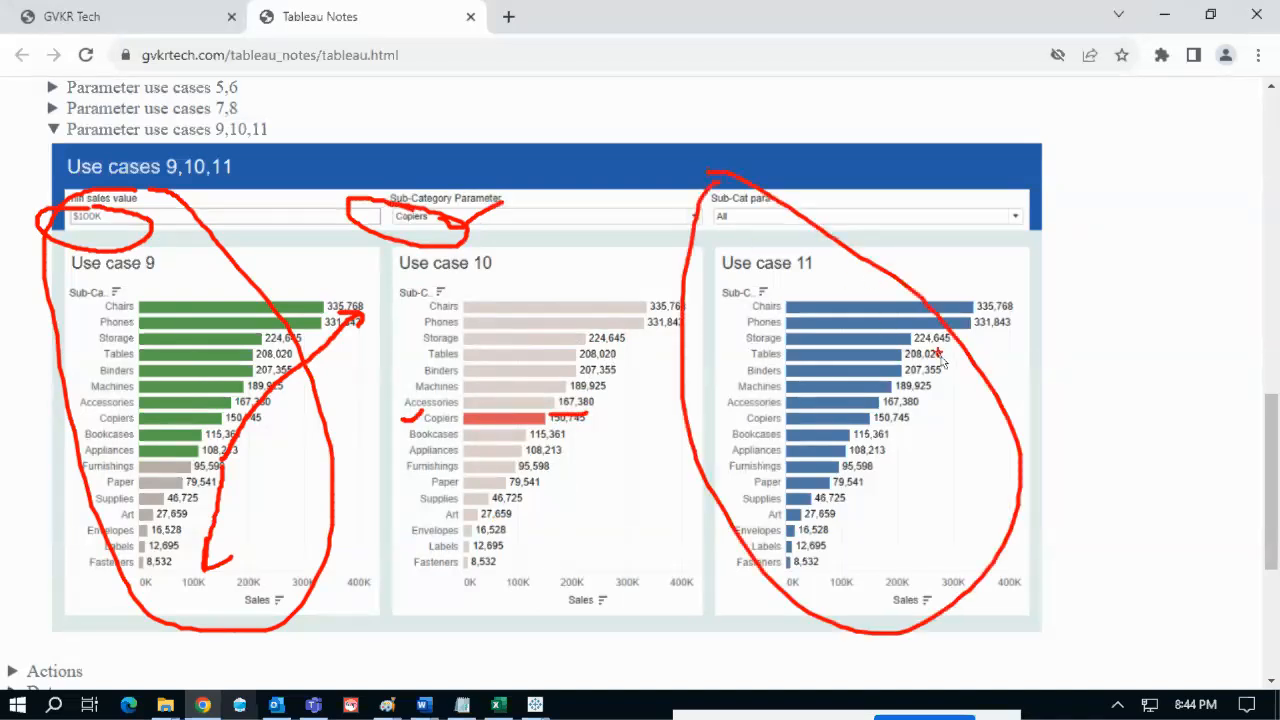
pyautogui.moveTo(712, 208)
pyautogui.mouseDown()
pyautogui.moveTo(716, 242)
pyautogui.moveTo(755, 242)
pyautogui.moveTo(748, 210)
pyautogui.moveTo(714, 208)
pyautogui.mouseUp()
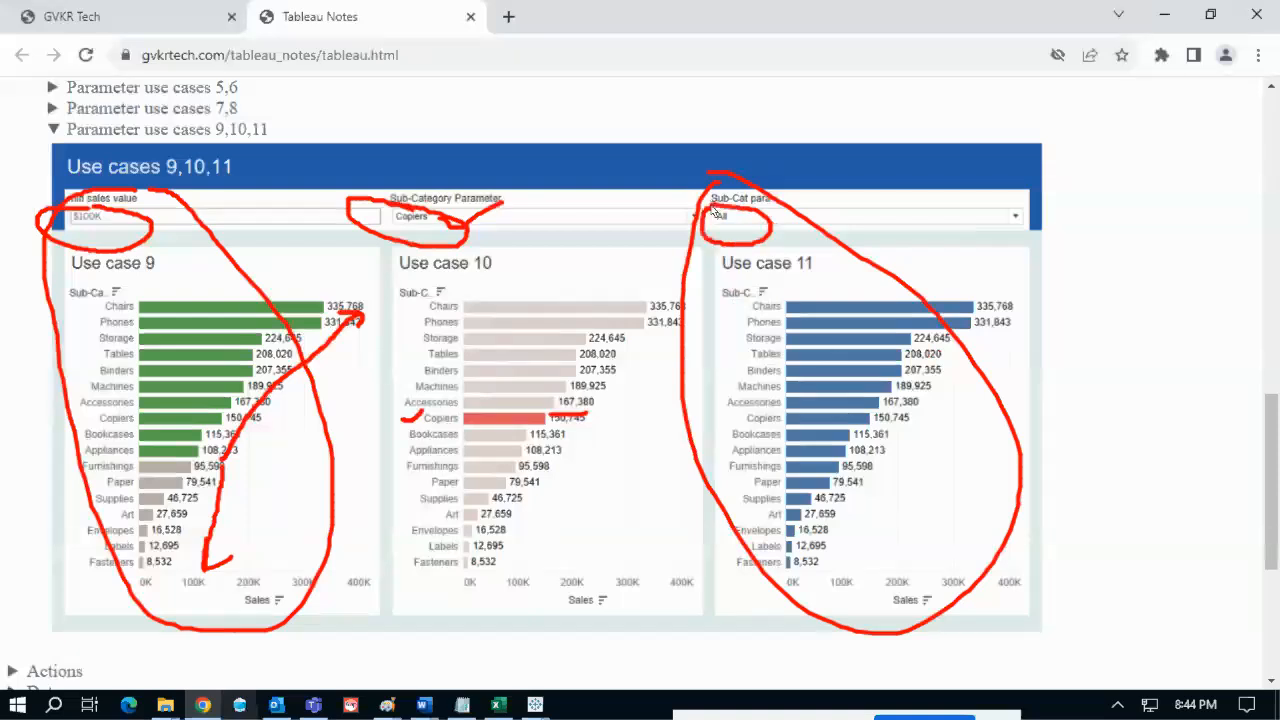
pyautogui.moveTo(750, 281); pyautogui.dragTo(698, 460)
pyautogui.moveTo(704, 548)
pyautogui.mouseDown()
pyautogui.moveTo(1022, 512)
pyautogui.moveTo(890, 282)
pyautogui.moveTo(760, 283)
pyautogui.mouseUp()
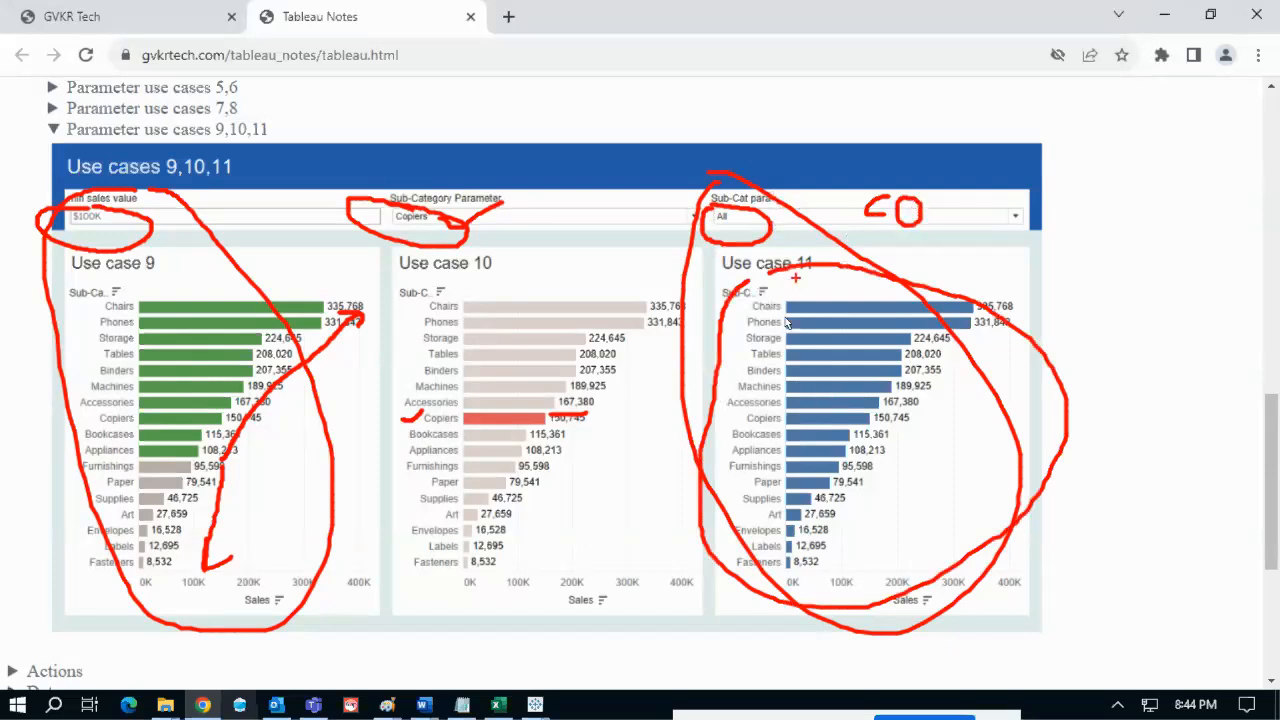
pyautogui.moveTo(736, 418); pyautogui.dragTo(754, 401)
pyautogui.press('Escape')
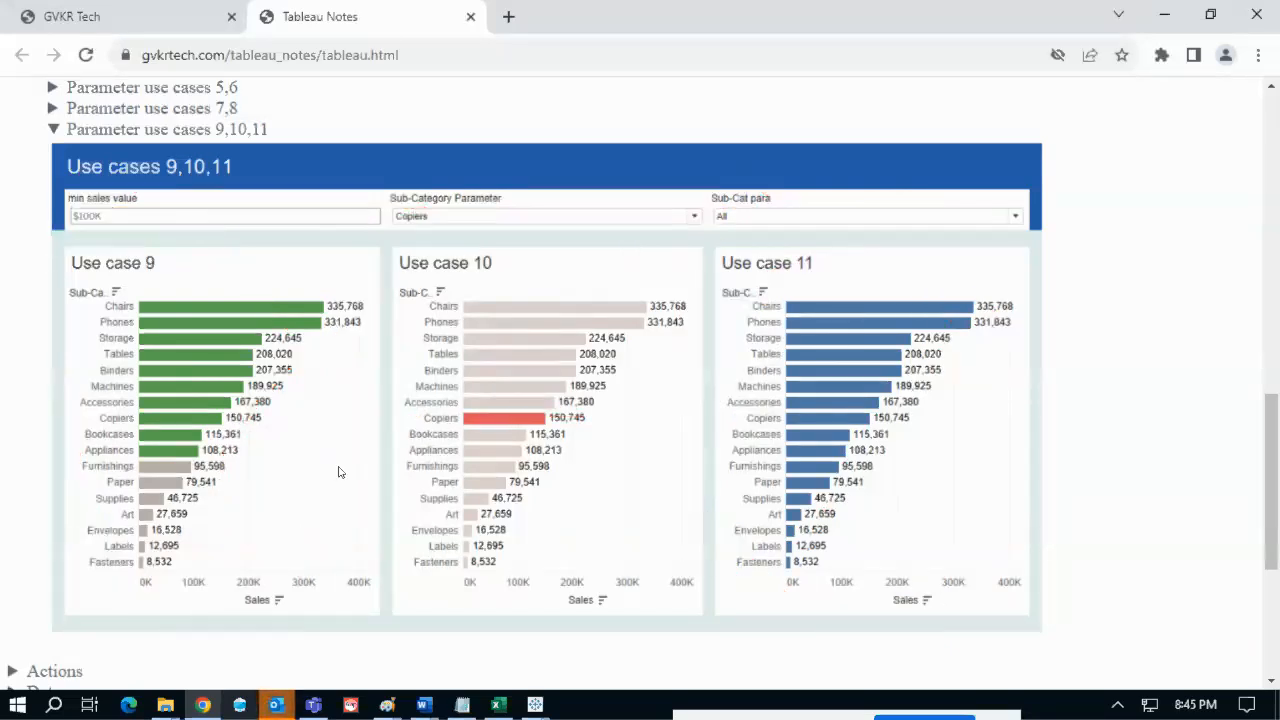
pyautogui.scroll(1, 303, 344)
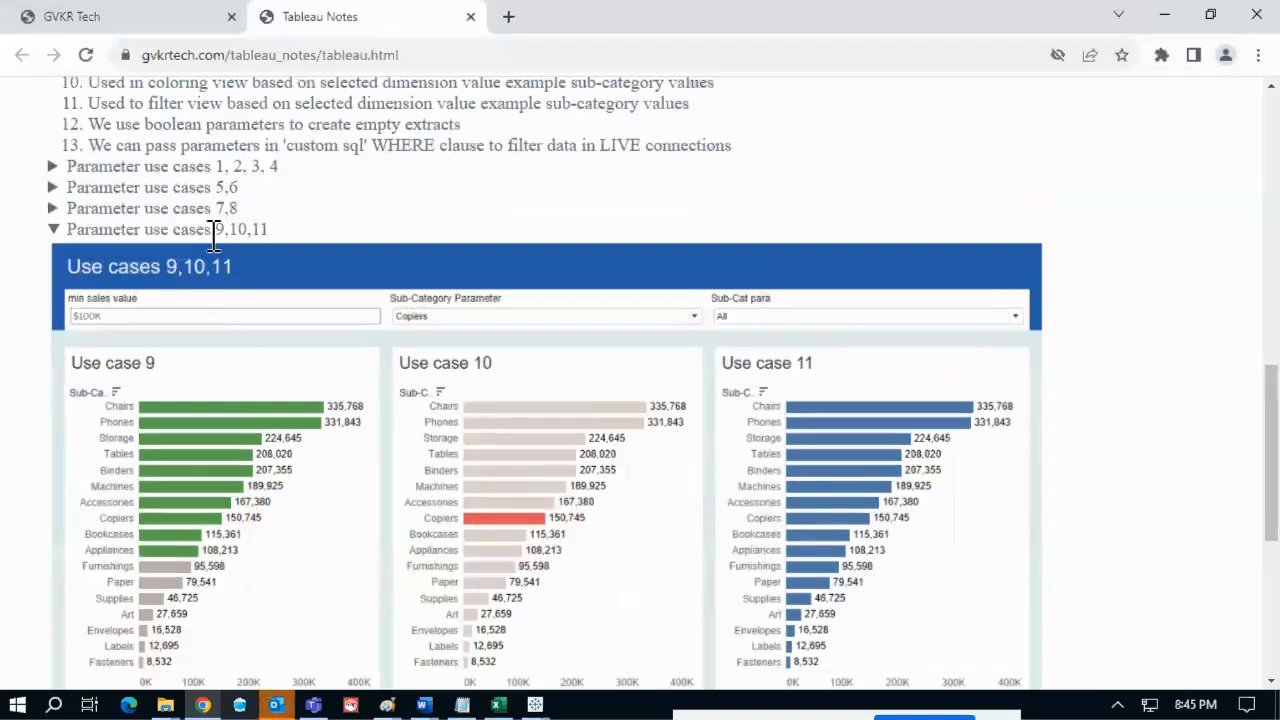
# - Collapse Parameter use cases 9,10,11, then briefly expand and collapse Parameter use cases 1, 2, 3, 4
pyautogui.click(213, 232)
pyautogui.click(240, 232)
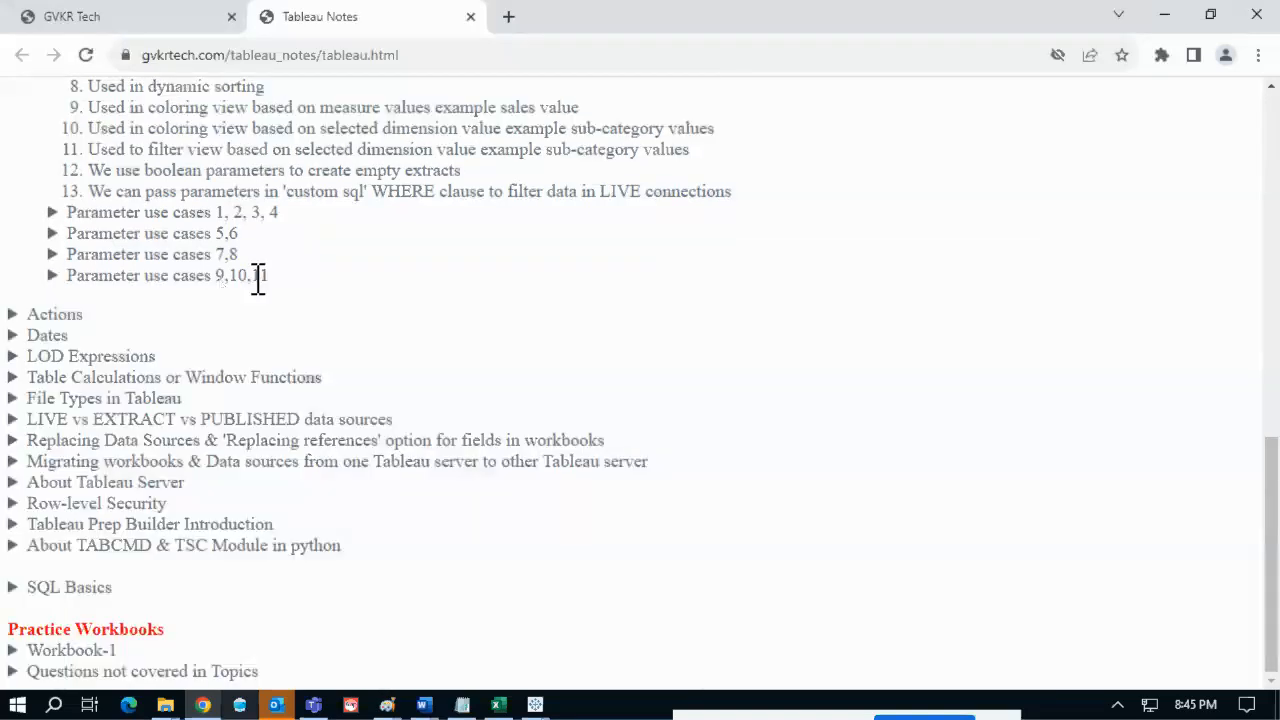
pyautogui.scroll(1, 258, 280)
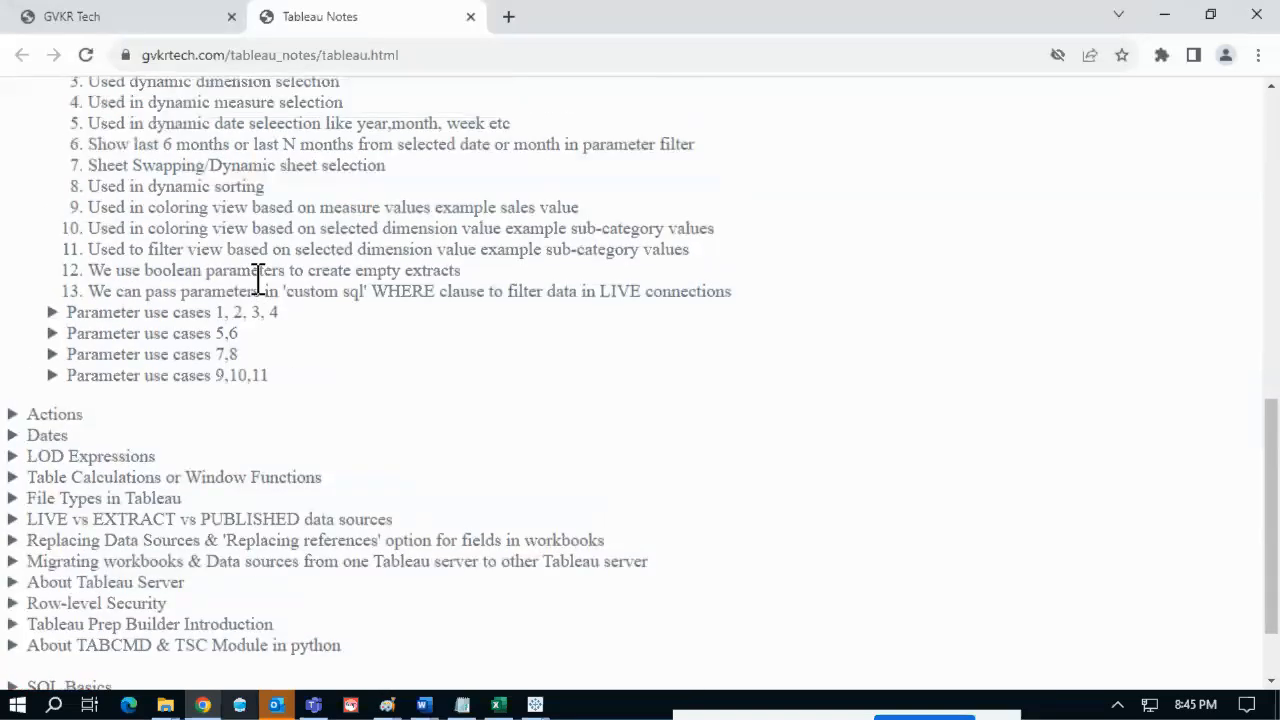
pyautogui.scroll(1, 258, 280)
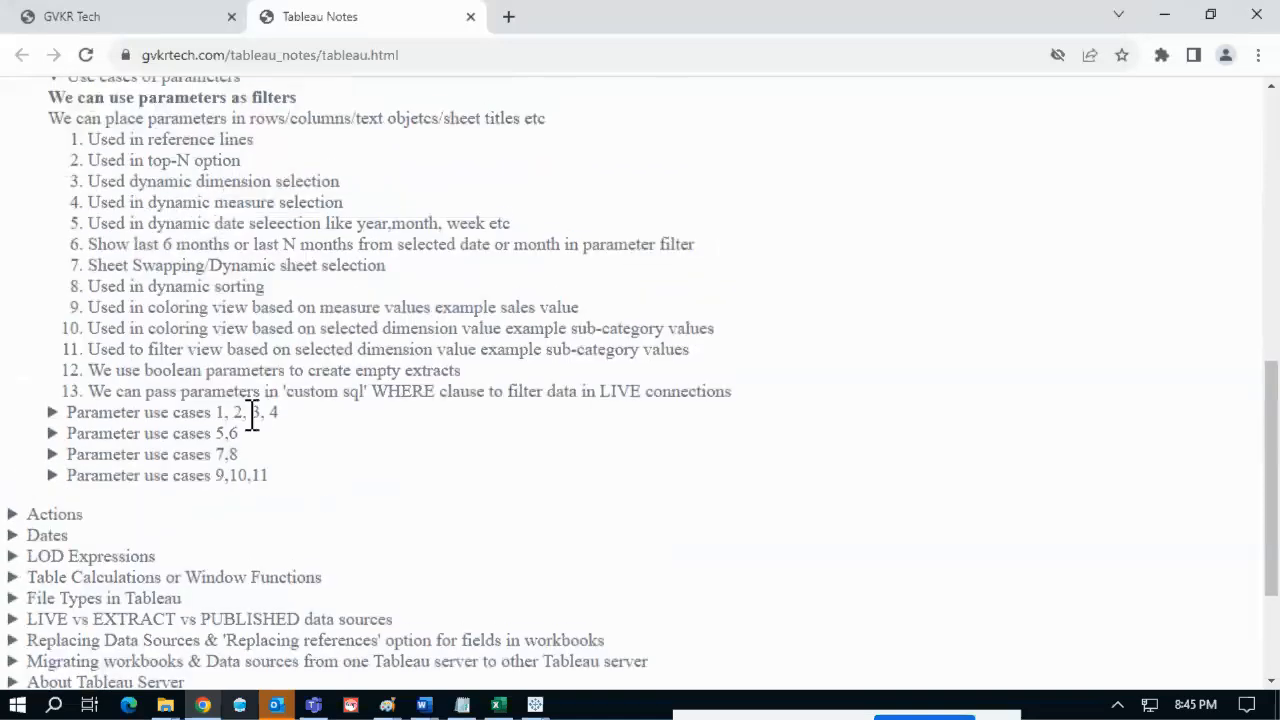
pyautogui.click(251, 415)
pyautogui.scroll(-1, 250, 418)
pyautogui.scroll(-2, 248, 426)
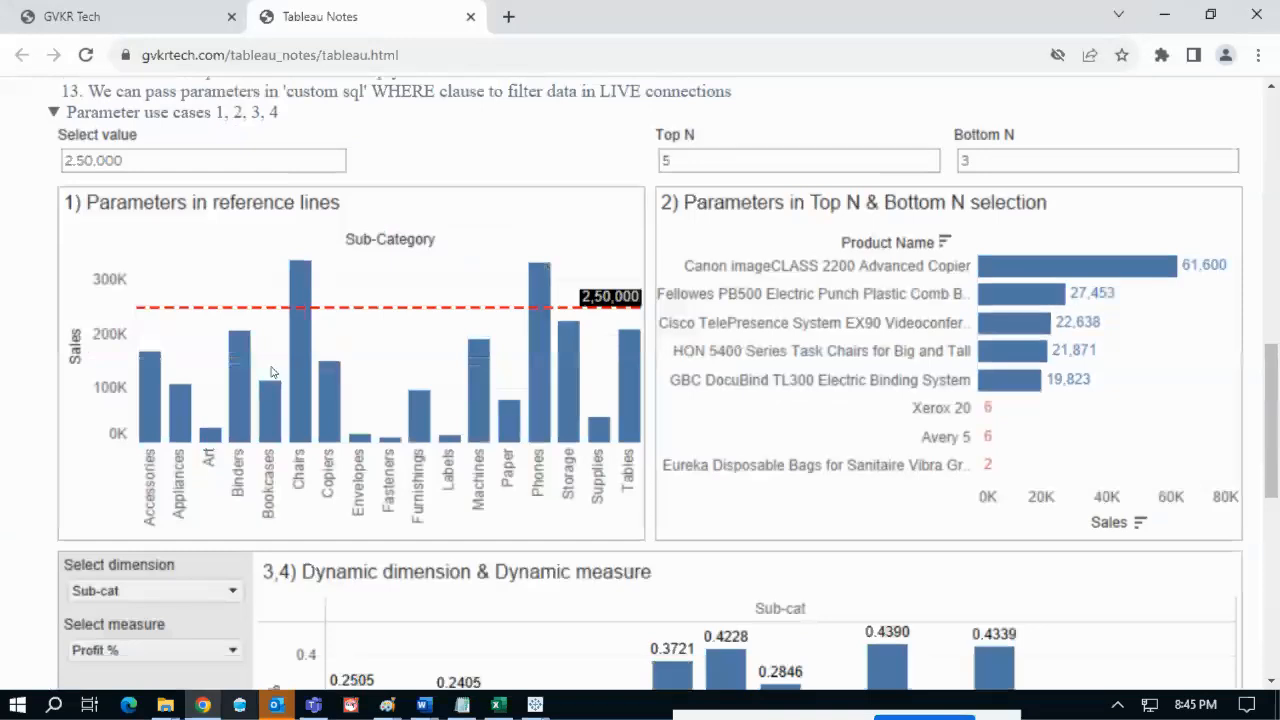
pyautogui.scroll(1, 270, 360)
pyautogui.scroll(2, 272, 353)
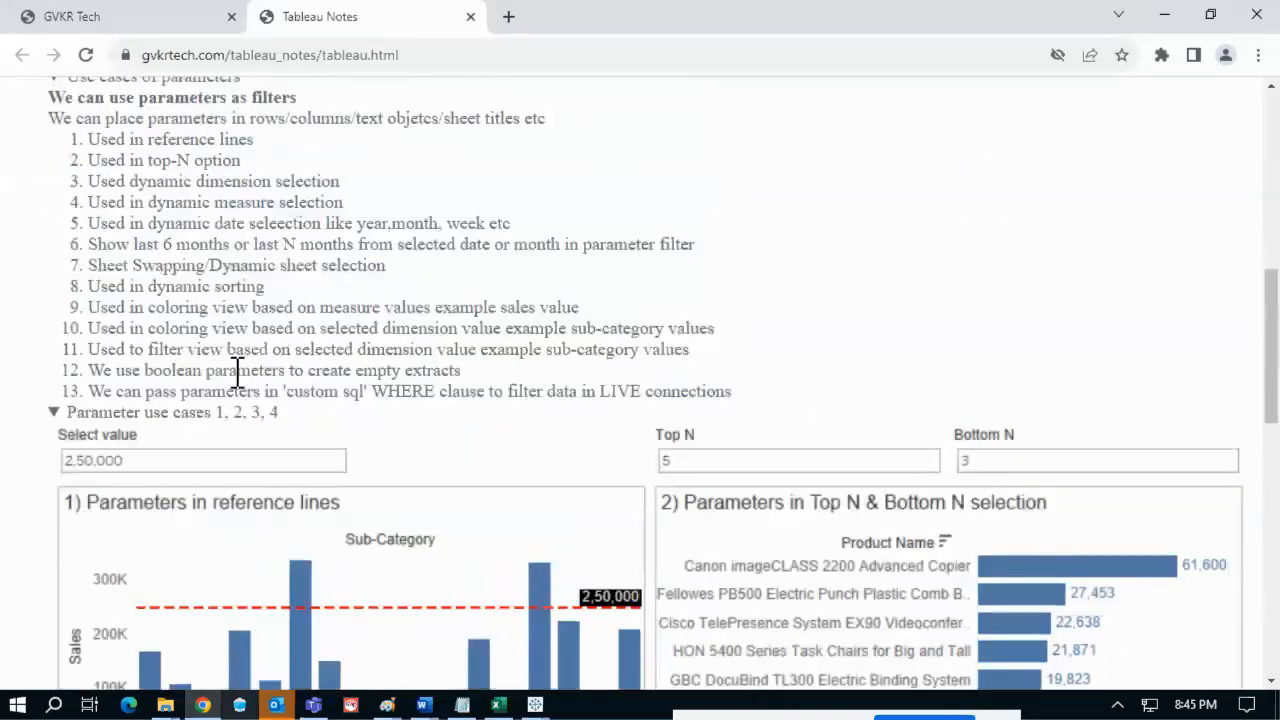
pyautogui.click(249, 413)
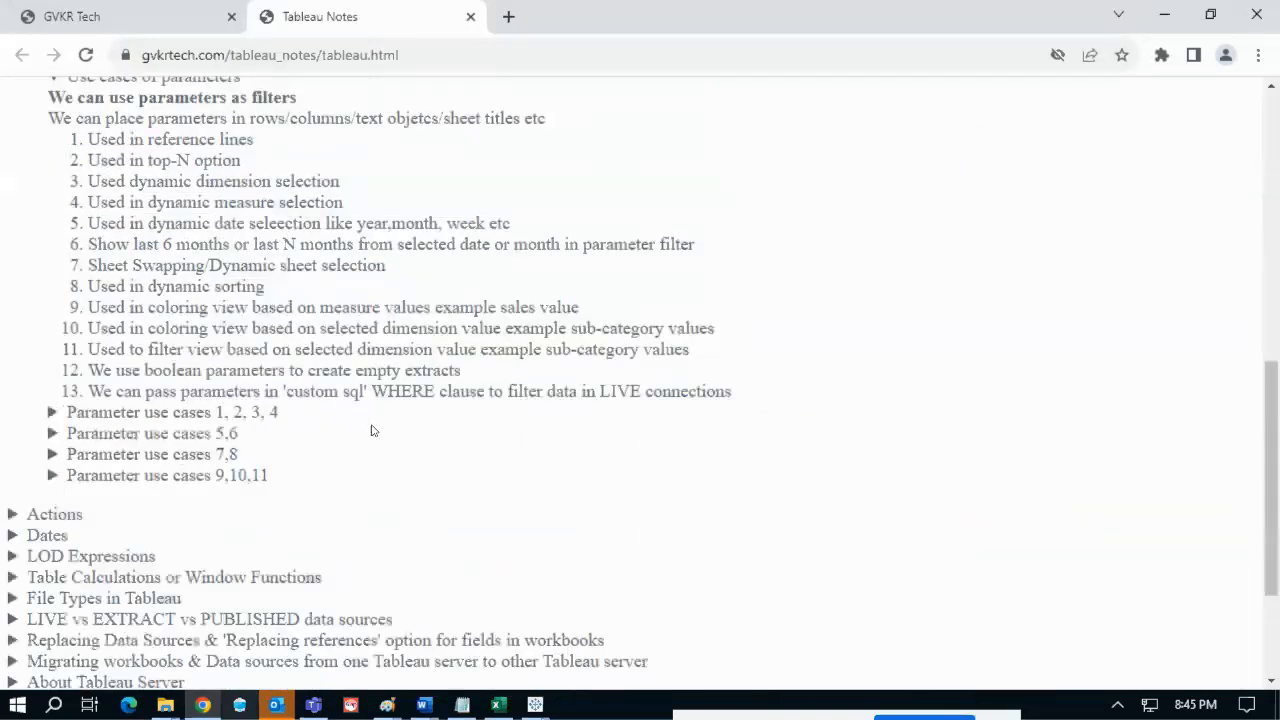
# - Expand Parameter use cases 5,6 showing the monthly Sales and last-6-months charts
pyautogui.click(192, 432)
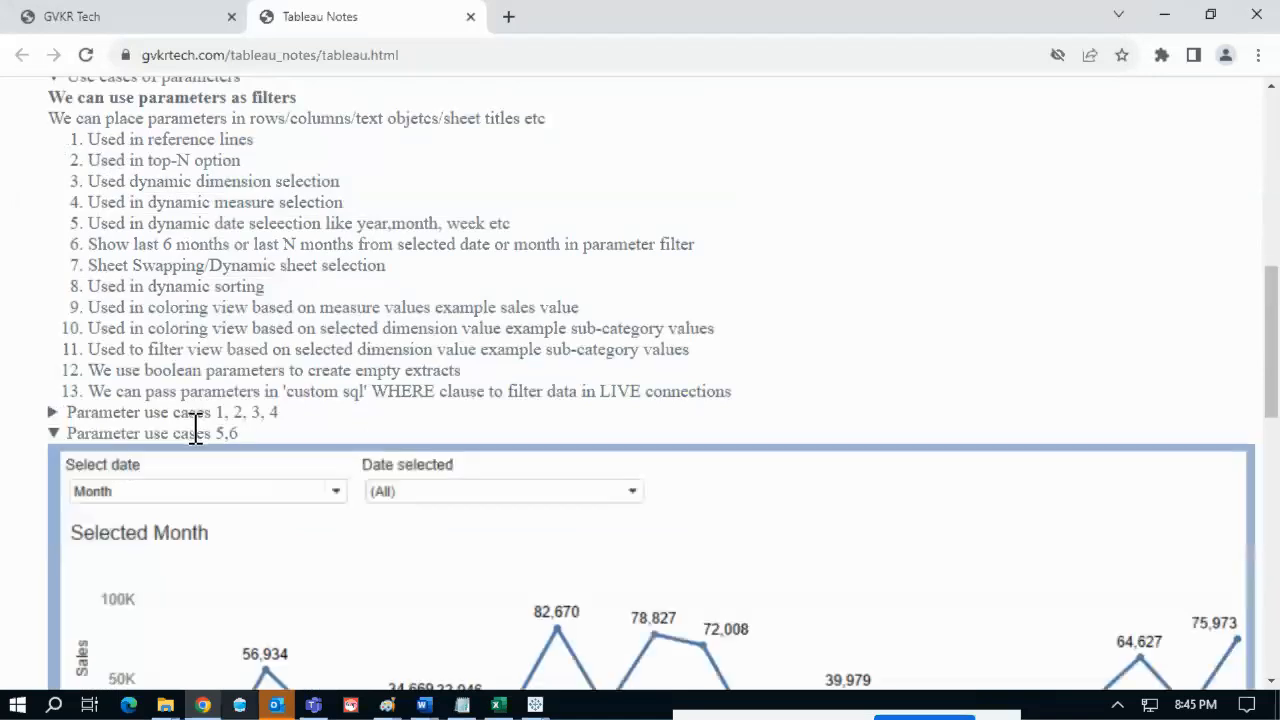
pyautogui.scroll(-2, 220, 474)
pyautogui.scroll(-2, 219, 473)
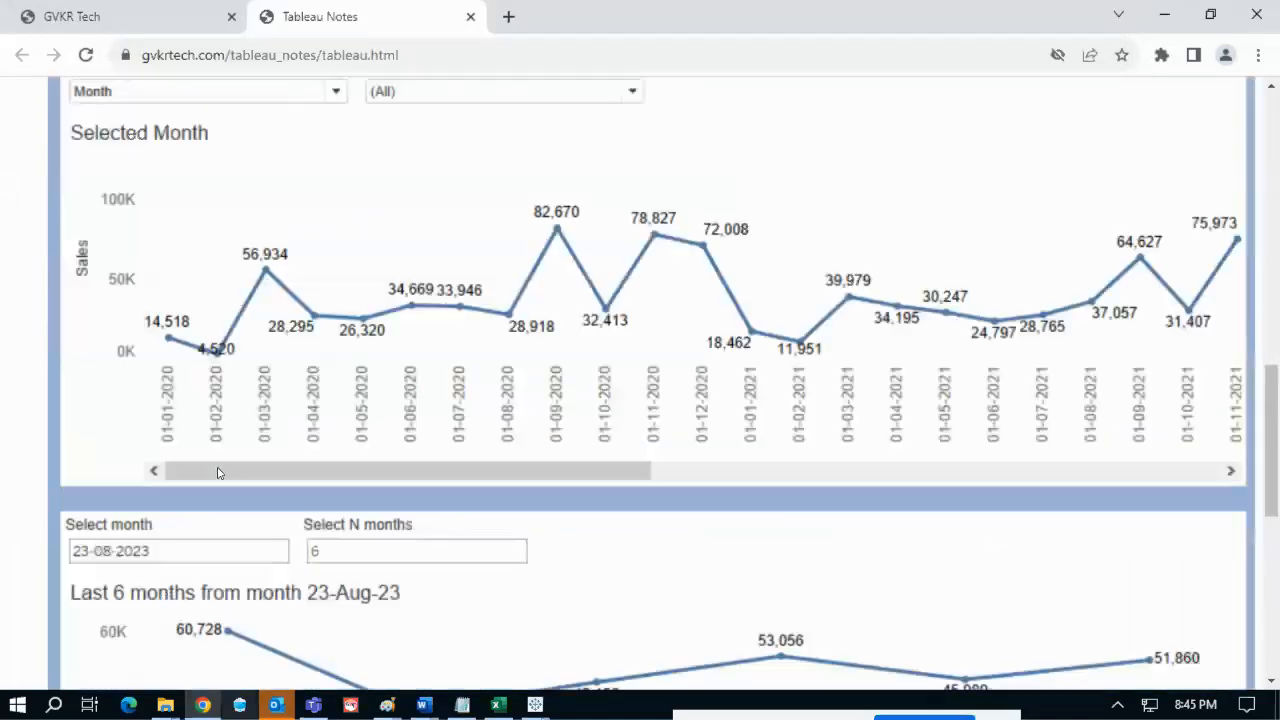
pyautogui.scroll(1, 206, 254)
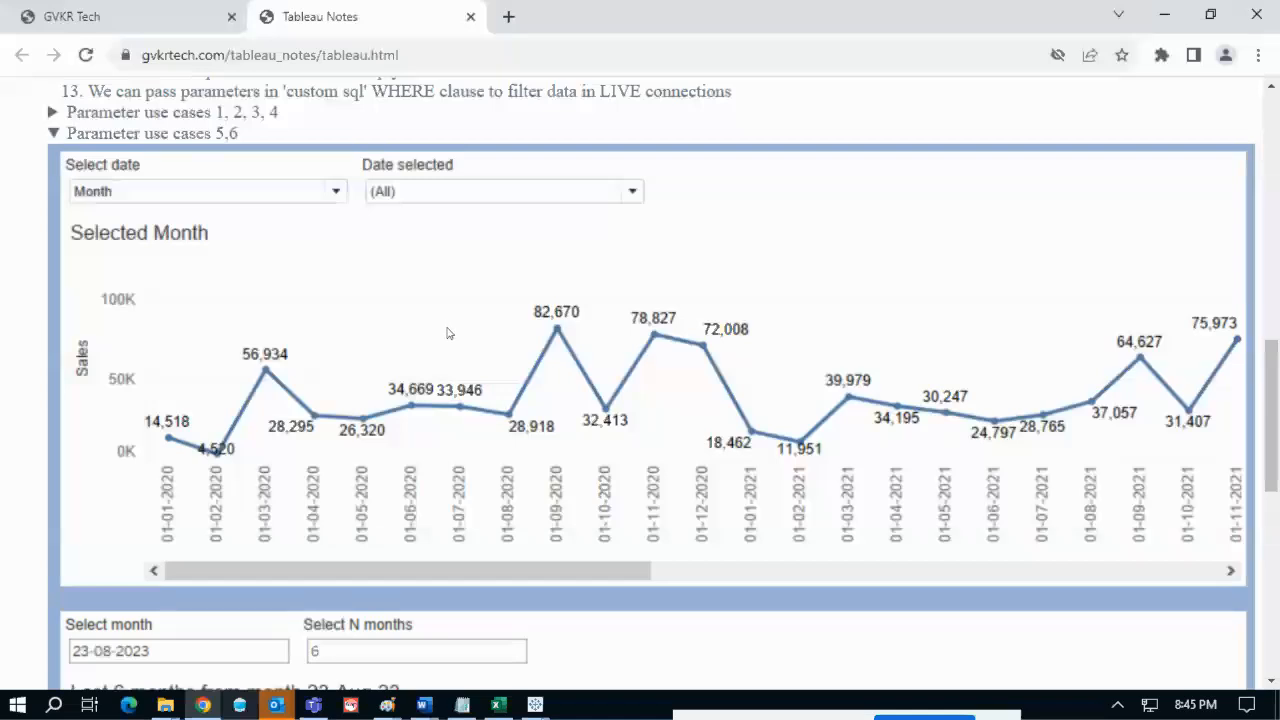
# - Collapse and re-expand the Parameter use cases 5,6 section
pyautogui.click(203, 133)
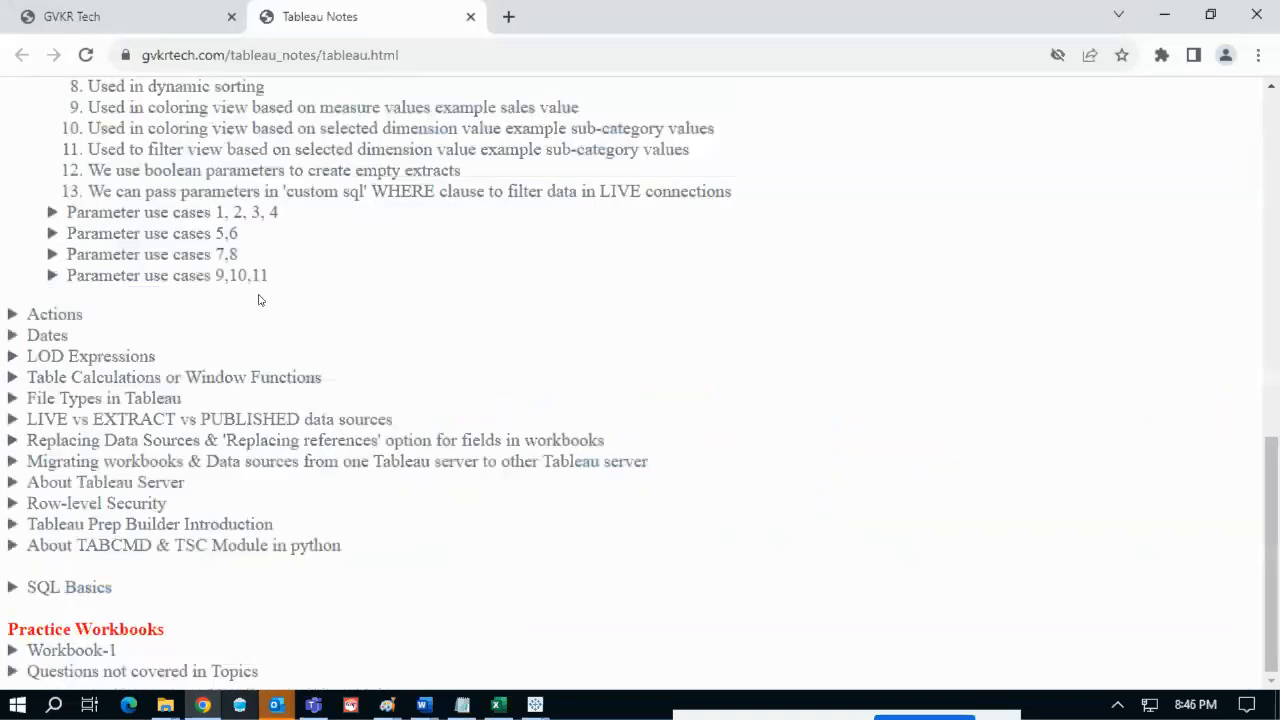
pyautogui.moveTo(238, 234); pyautogui.dragTo(80, 236)
pyautogui.click(80, 238)
pyautogui.scroll(-1, 248, 246)
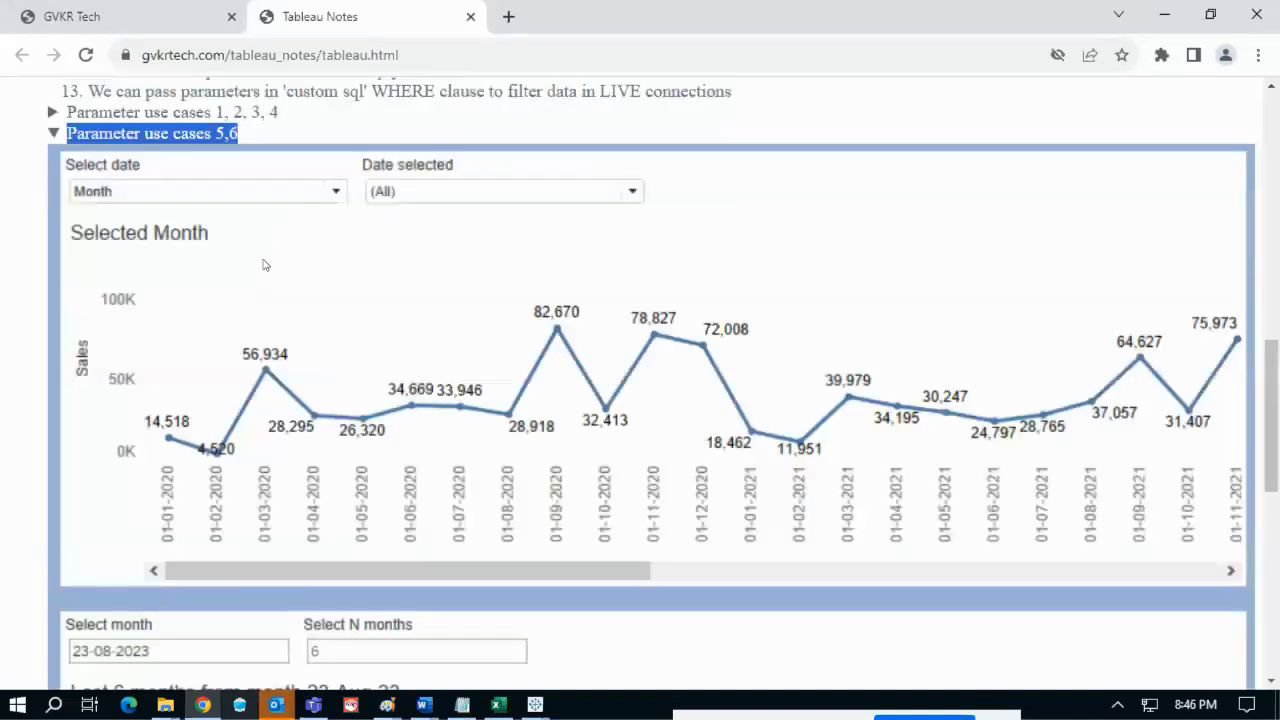
pyautogui.scroll(3, 286, 264)
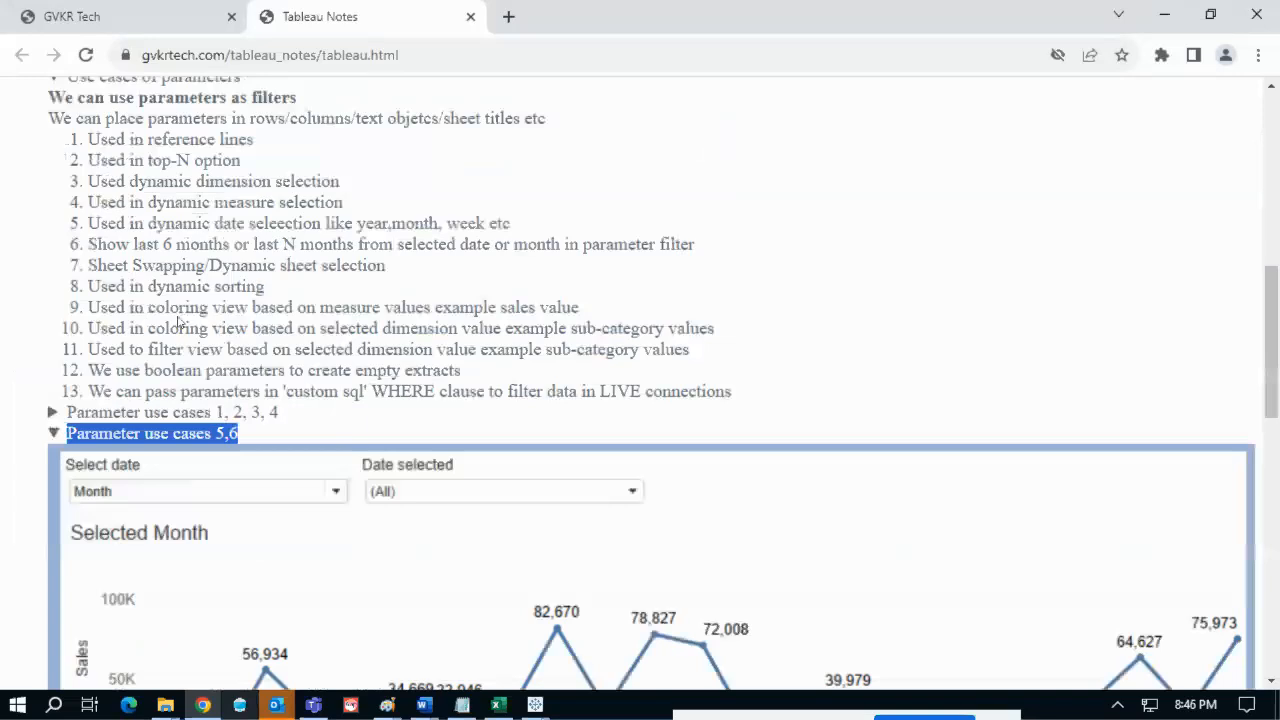
# - Highlight items 5 and 6 on date parameters, then leave the remote desktop's full screen
pyautogui.moveTo(88, 246); pyautogui.dragTo(389, 258)
pyautogui.click(389, 258)
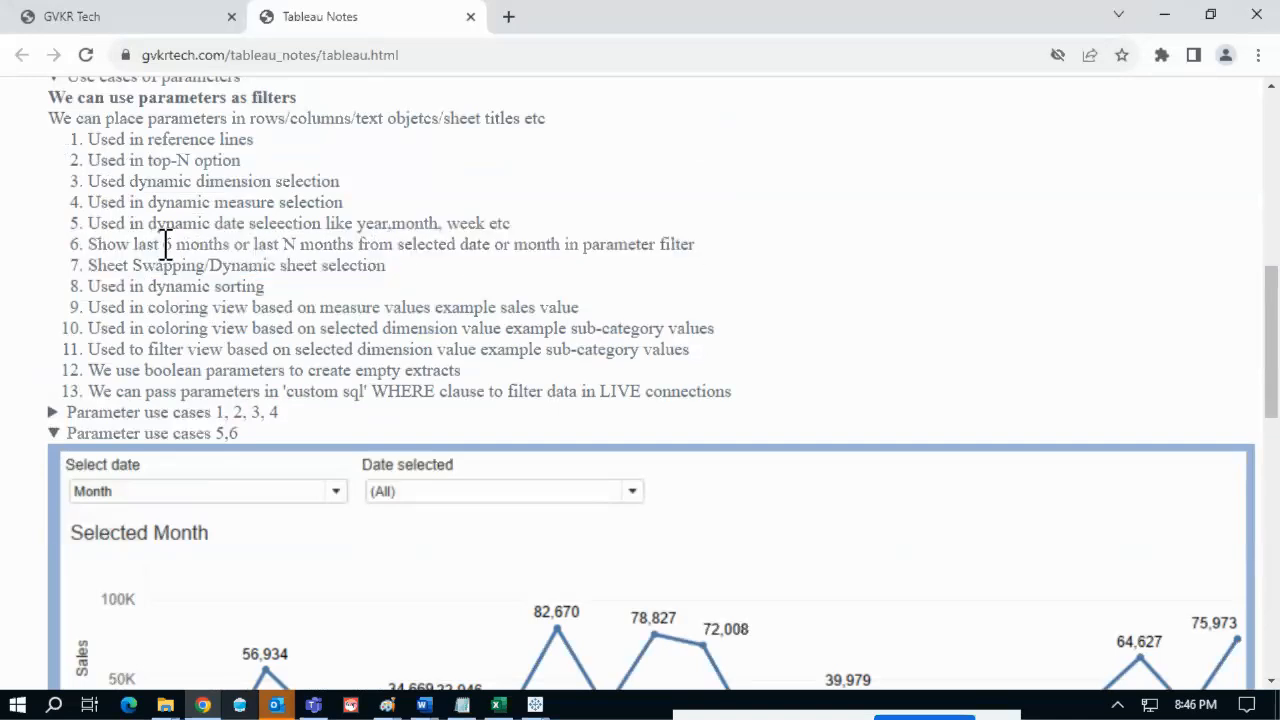
pyautogui.moveTo(92, 244); pyautogui.dragTo(700, 246)
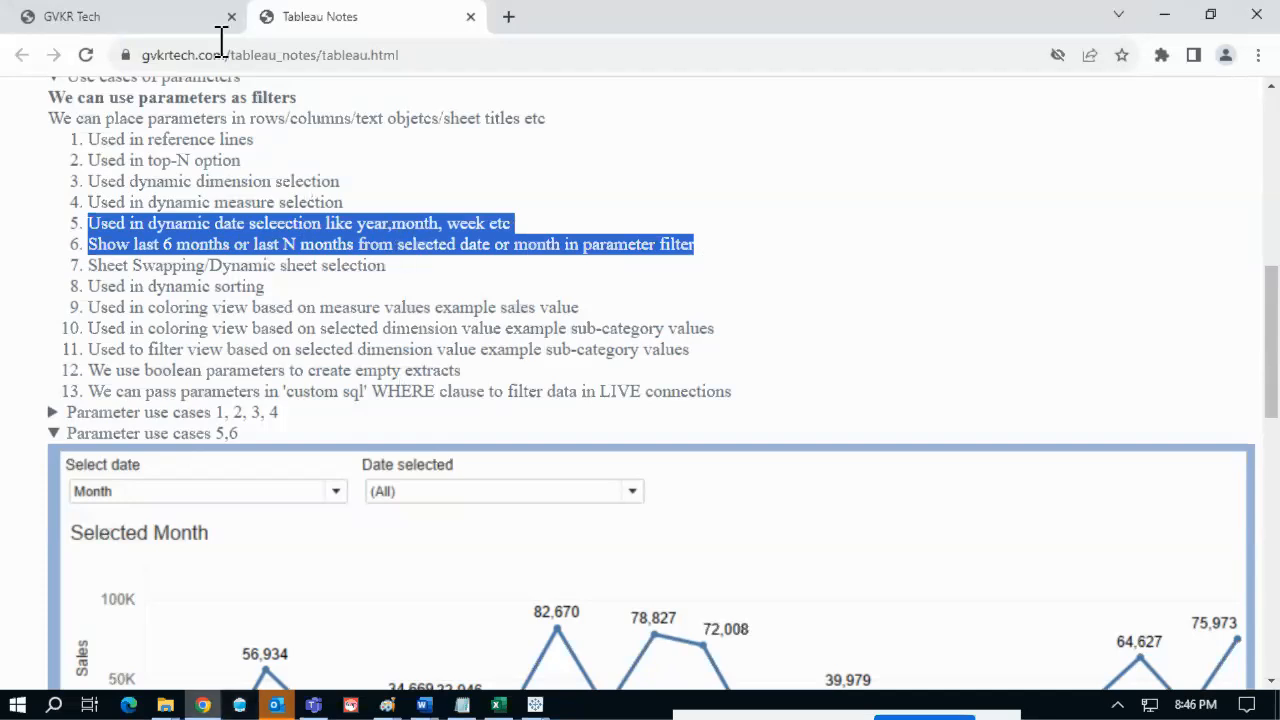
pyautogui.click(145, 12)
pyautogui.click(176, 60)
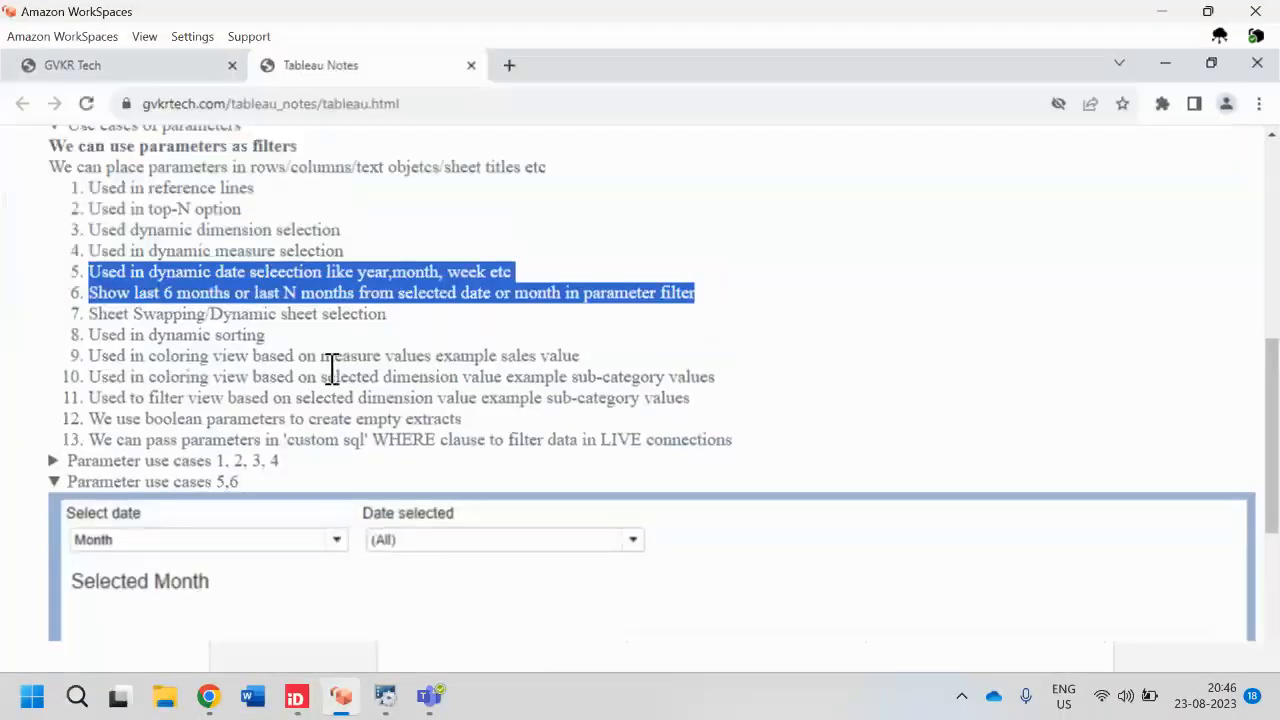
# - Bring the Zoom meeting forward, page through participants, and stop sharing the screen
pyautogui.moveTo(436, 705)
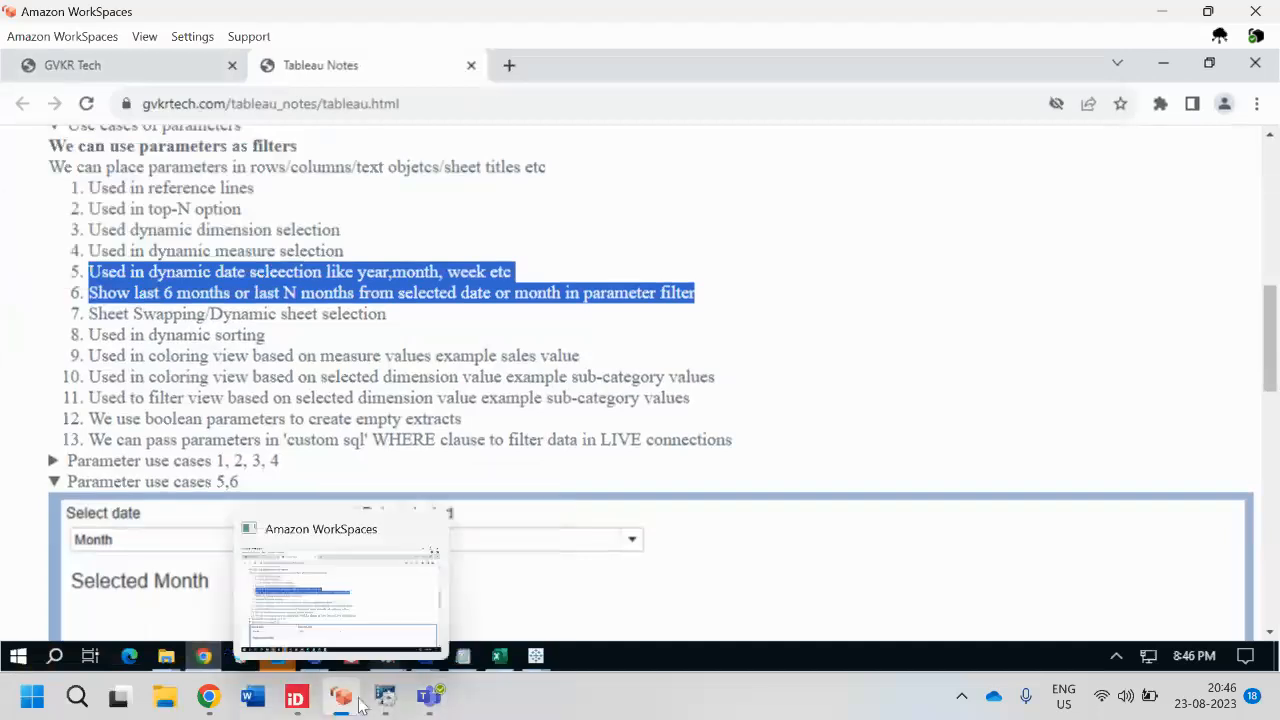
pyautogui.moveTo(210, 697)
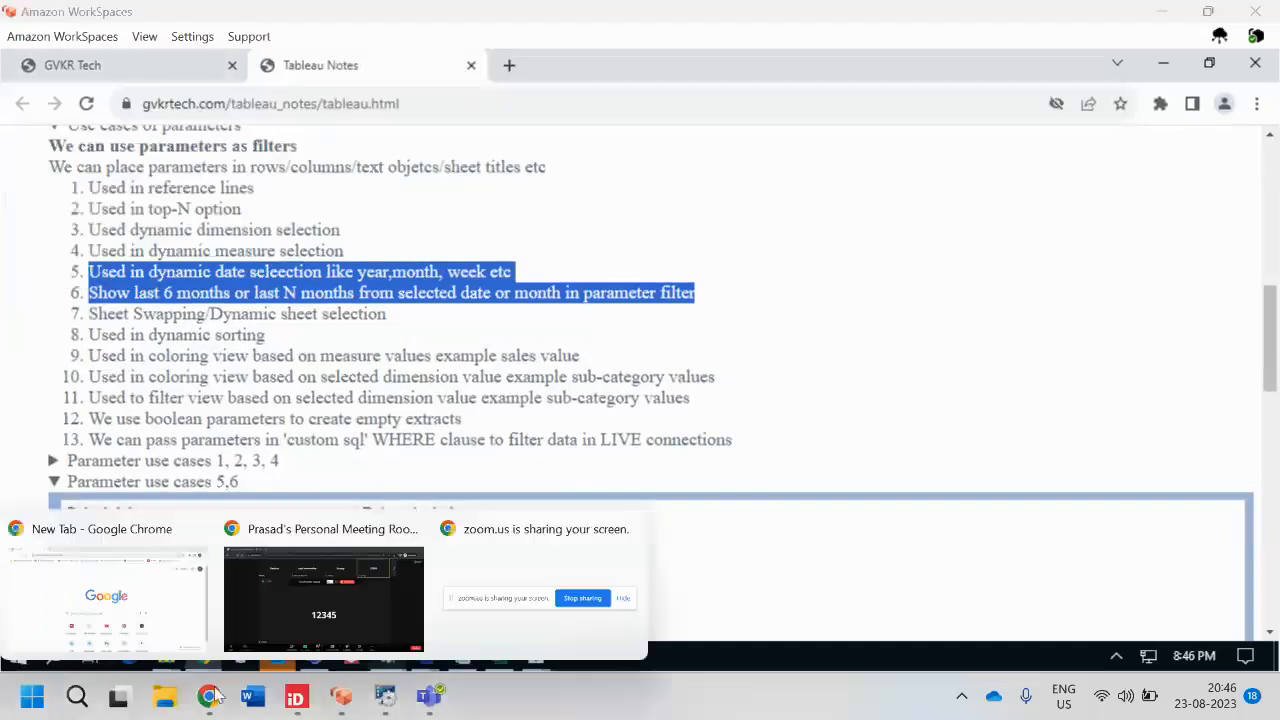
pyautogui.click(285, 614)
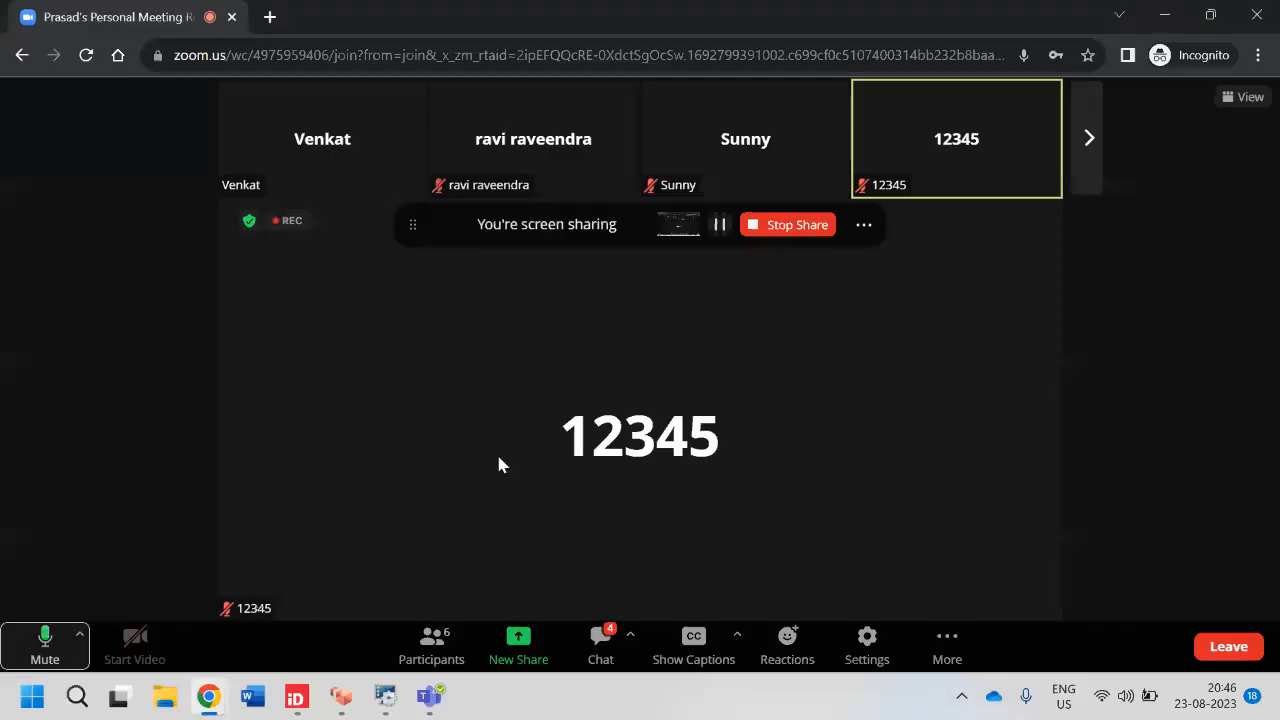
pyautogui.click(1093, 148)
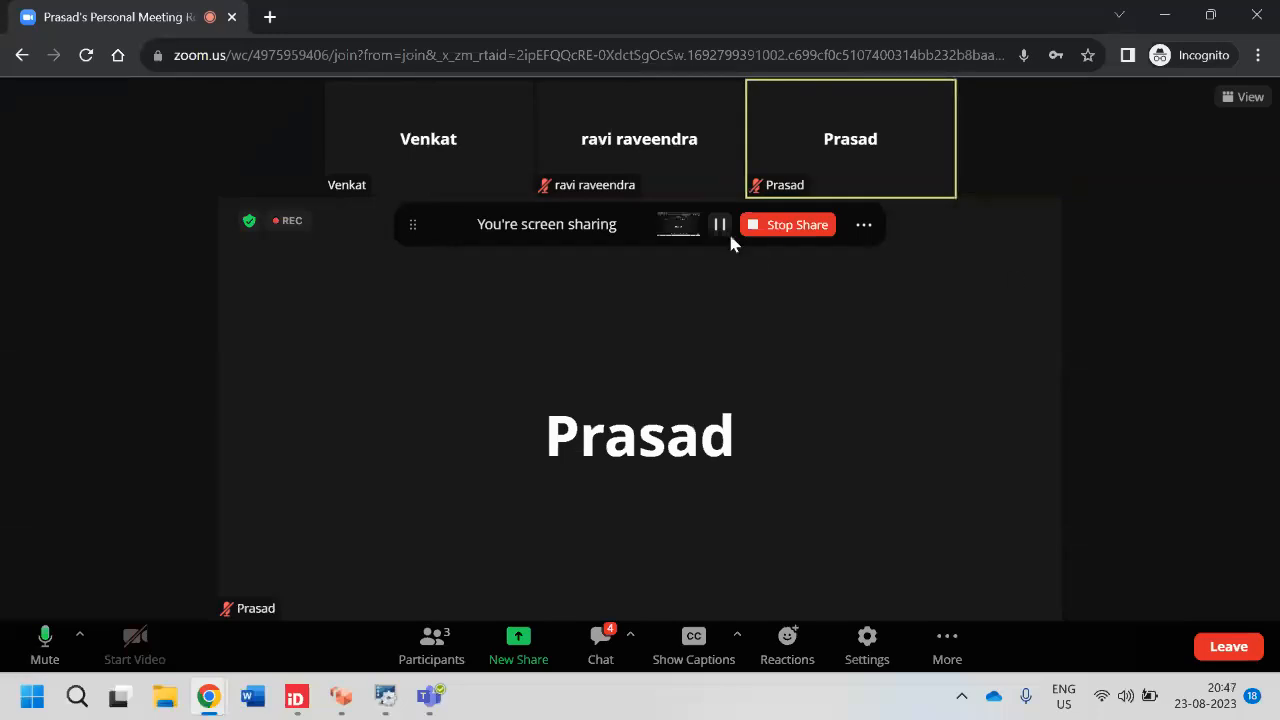
pyautogui.click(792, 238)
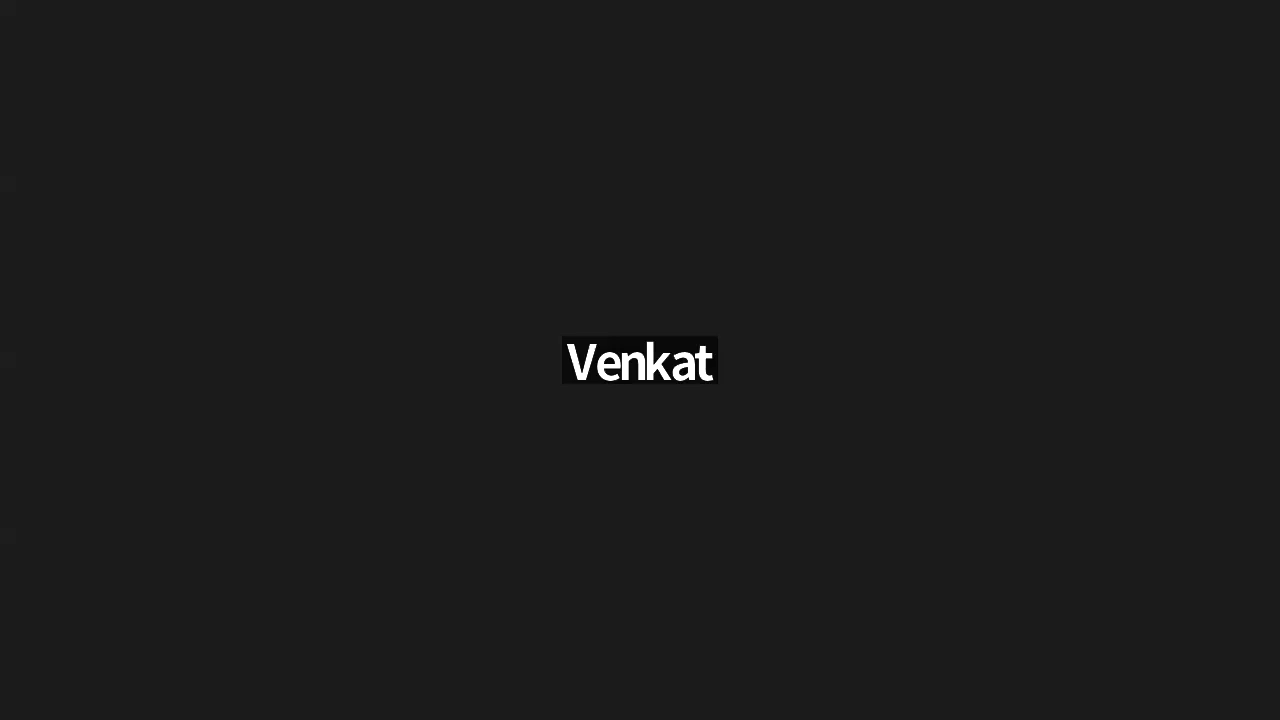